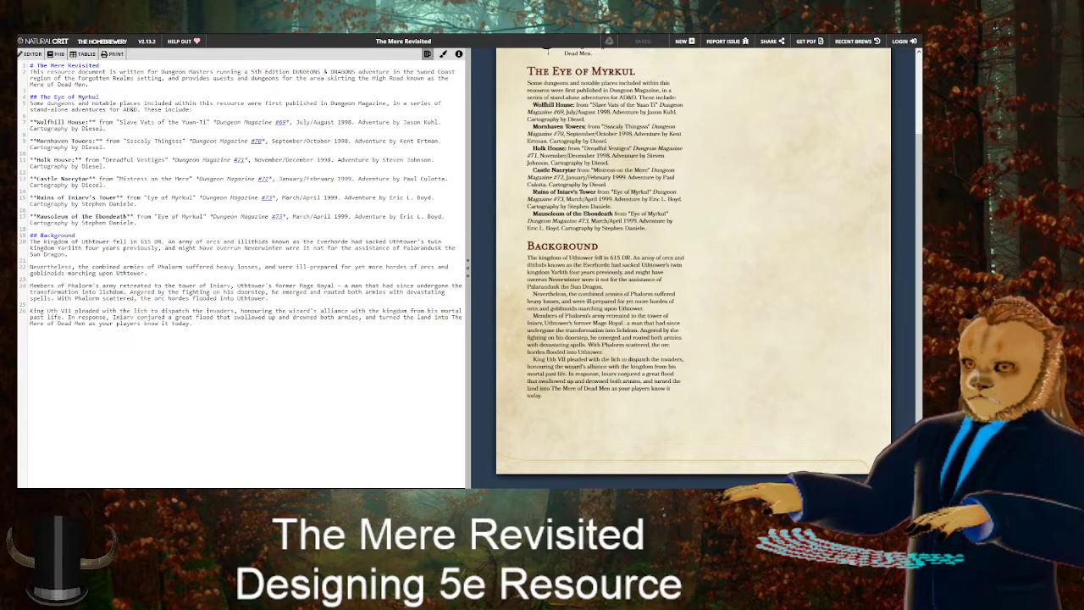
{"action": "scroll", "coordinate": [633, 253], "scroll_direction": "up", "scroll_amount": 1}
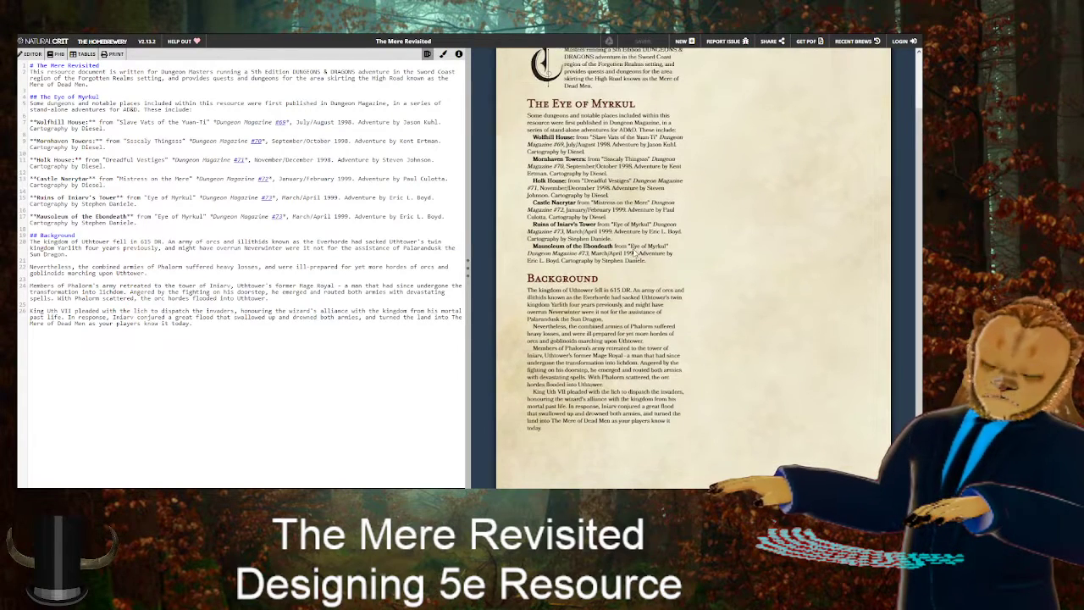
{"action": "scroll", "coordinate": [633, 253], "scroll_direction": "up", "scroll_amount": 2}
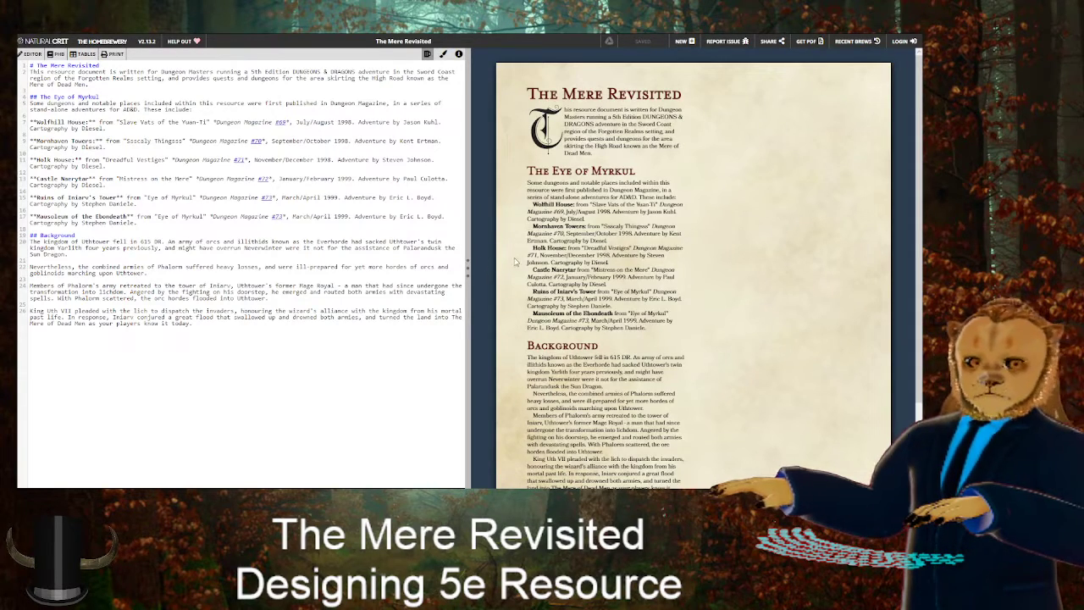
{"action": "scroll", "coordinate": [693, 271], "scroll_direction": "down", "scroll_amount": 1}
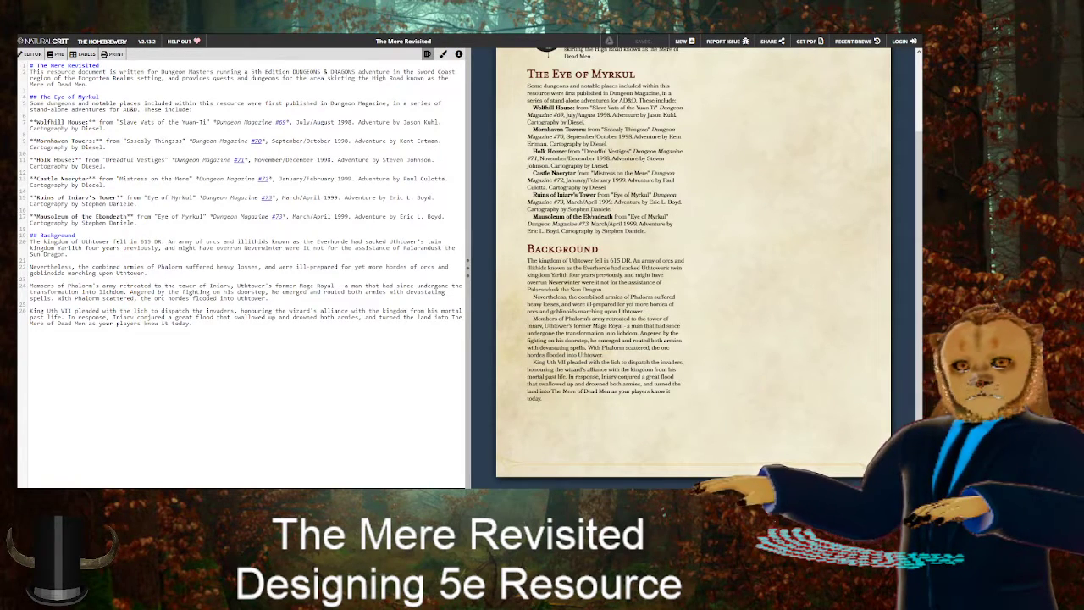
{"action": "scroll", "coordinate": [628, 339], "scroll_direction": "up", "scroll_amount": 2}
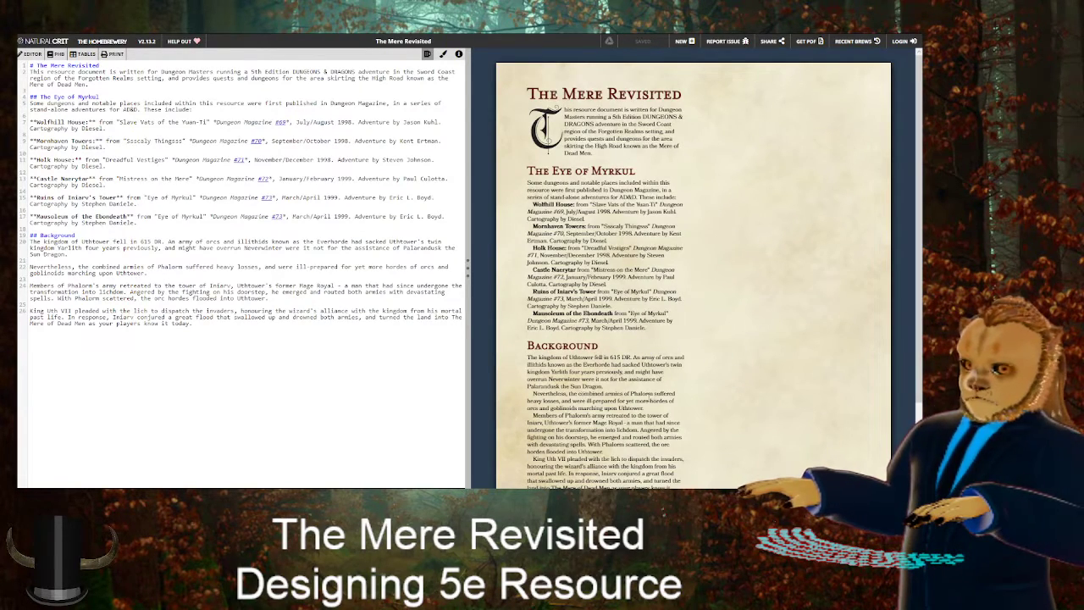
{"action": "scroll", "coordinate": [649, 313], "scroll_direction": "down", "scroll_amount": 2}
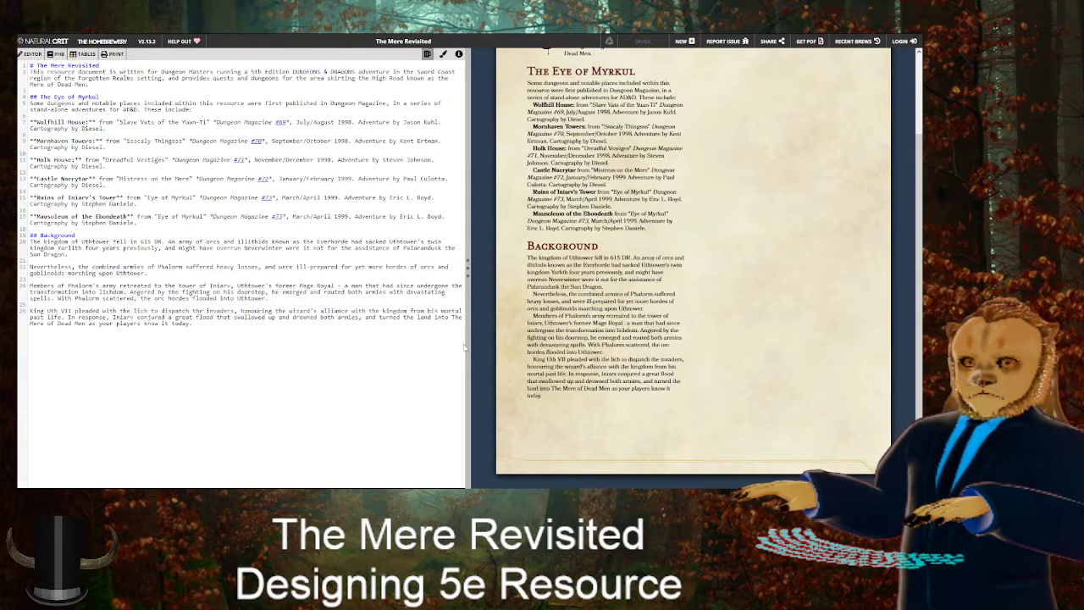
{"action": "scroll", "coordinate": [593, 339], "scroll_direction": "up", "scroll_amount": 2}
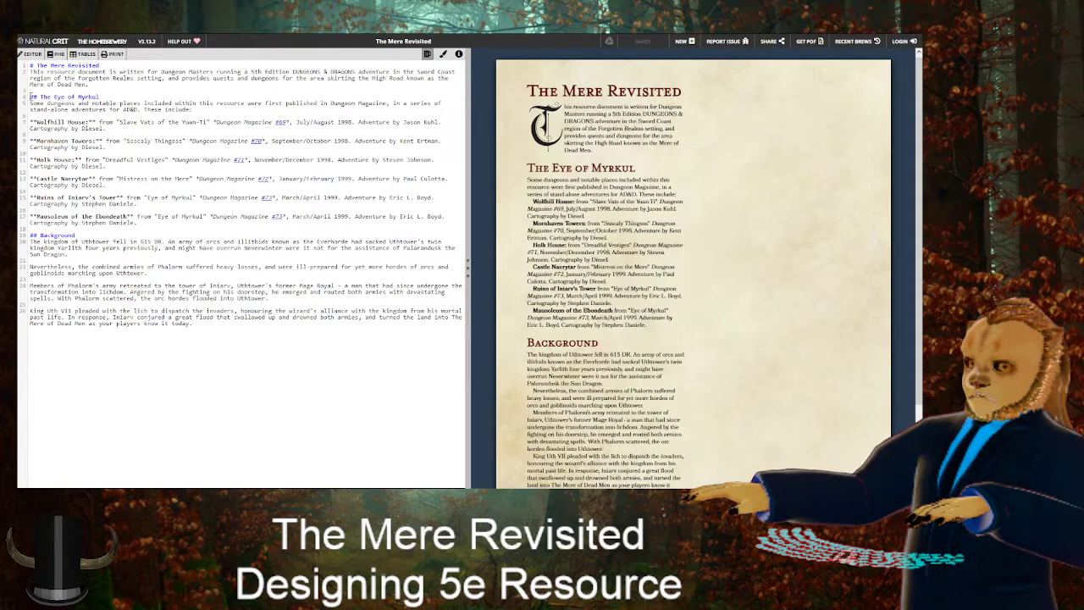
Add a second-level "Introduction" heading with blank lines around it, above The Eye of Myrkul section
{"action": "key", "text": "Return"}
{"action": "key", "text": "Return"}
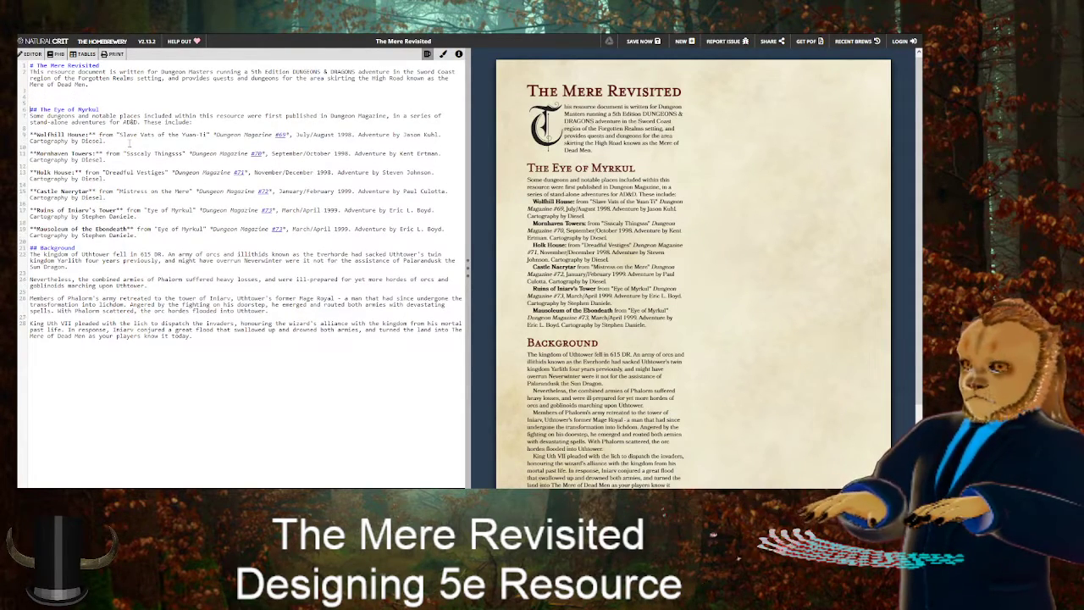
{"action": "type", "text": "## "}
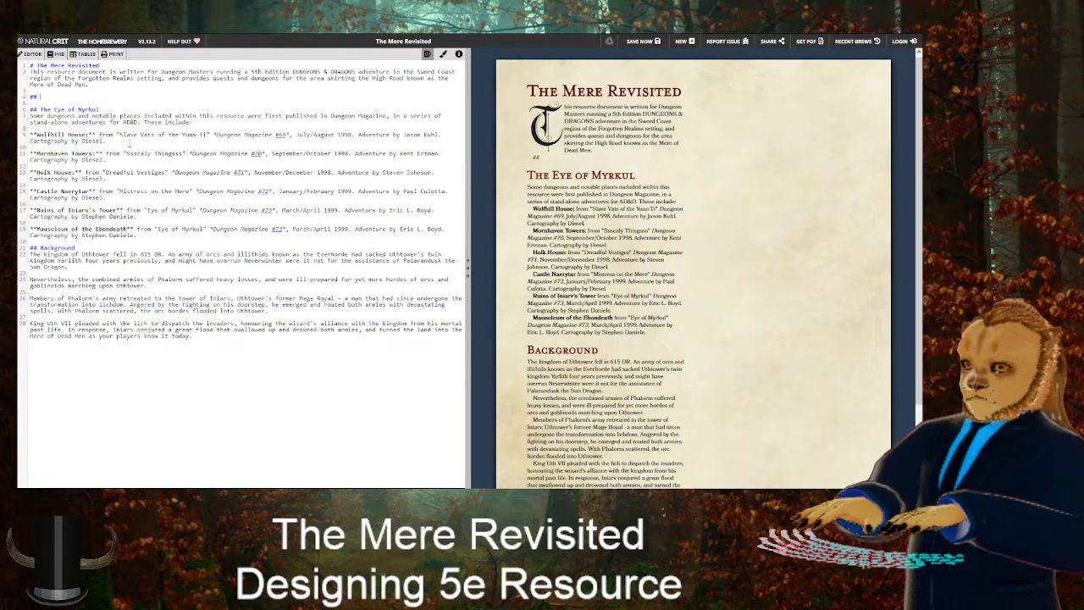
{"action": "type", "text": "Introduction"}
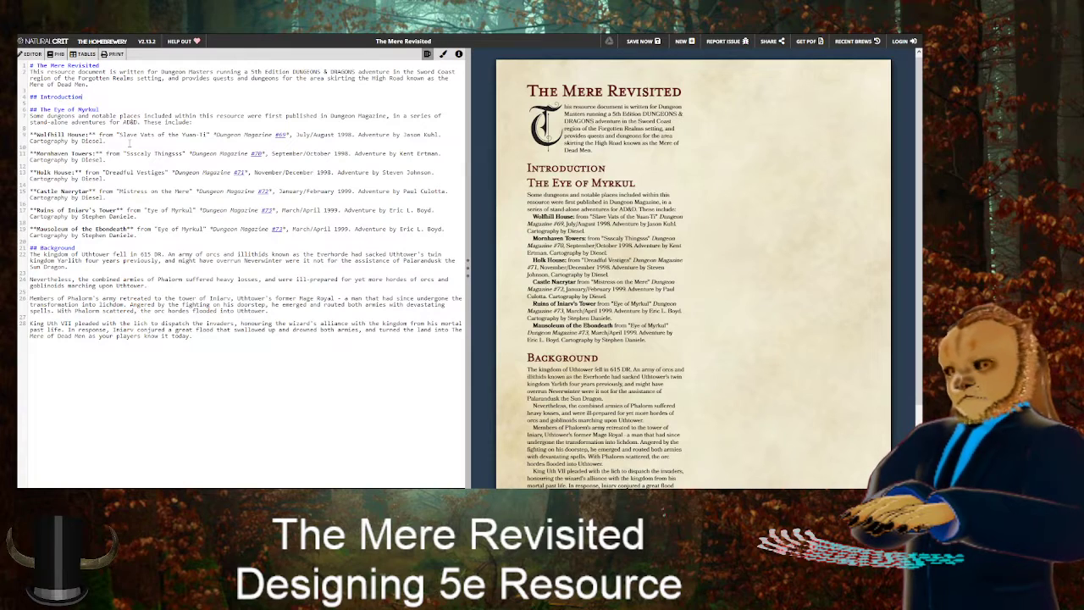
{"action": "key", "text": "ctrl+Tab"}
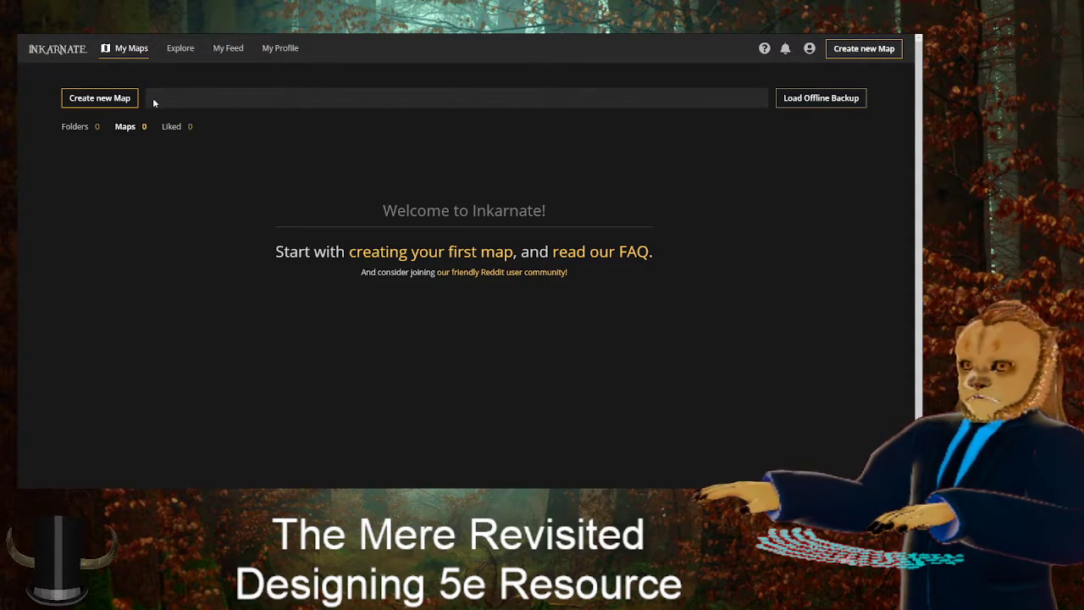
{"action": "key", "text": "ctrl+shift+Tab"}
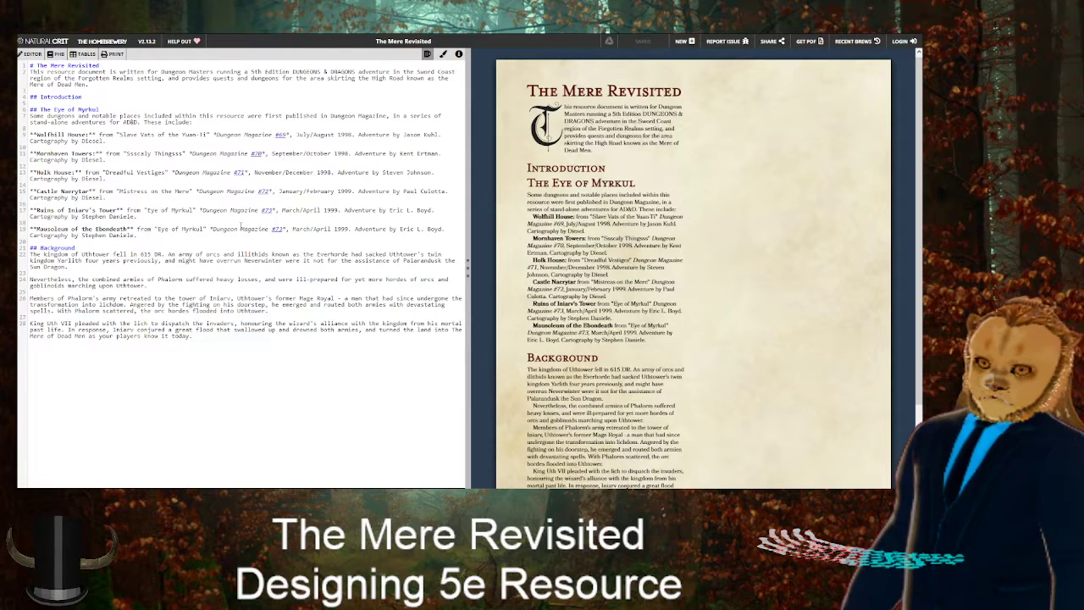
{"action": "key", "text": "Return"}
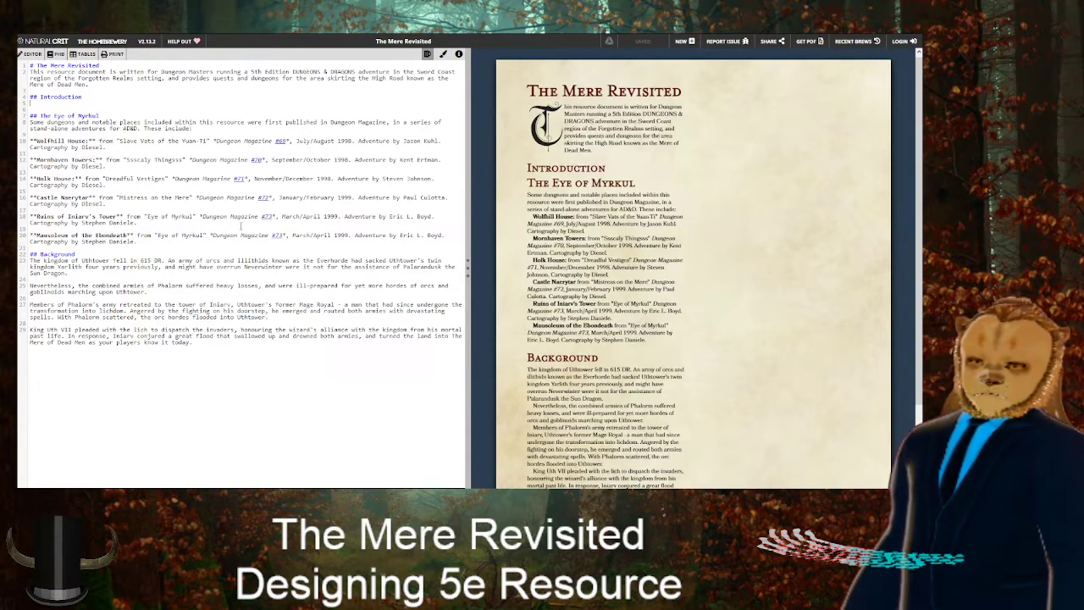
Reword the opening paragraph's list of contents to read "quests, dungeons and monsters"
{"action": "left_click", "coordinate": [248, 78]}
{"action": "key", "text": "BackSpace"}
{"action": "key", "text": "BackSpace"}
{"action": "key", "text": "BackSpace"}
{"action": "key", "text": "BackSpace"}
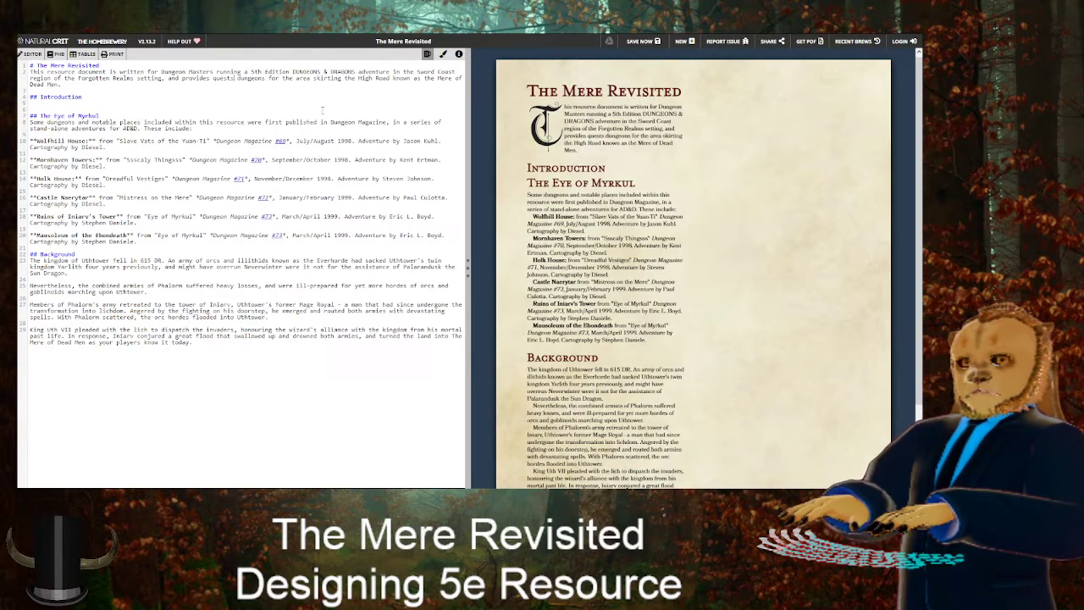
{"action": "type", "text": ","}
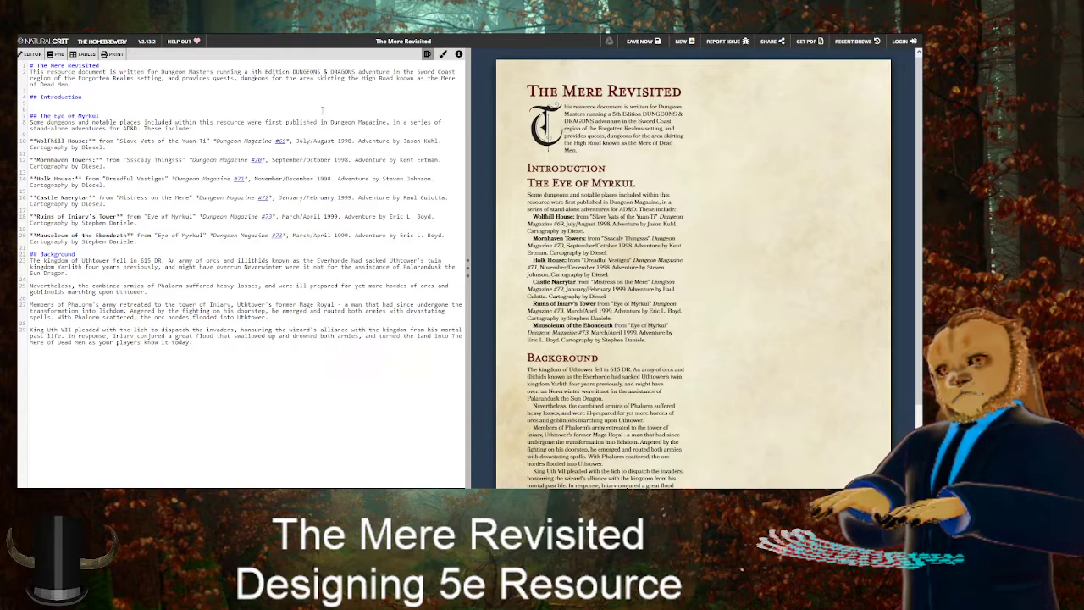
{"action": "type", "text": " dungeons and monsters"}
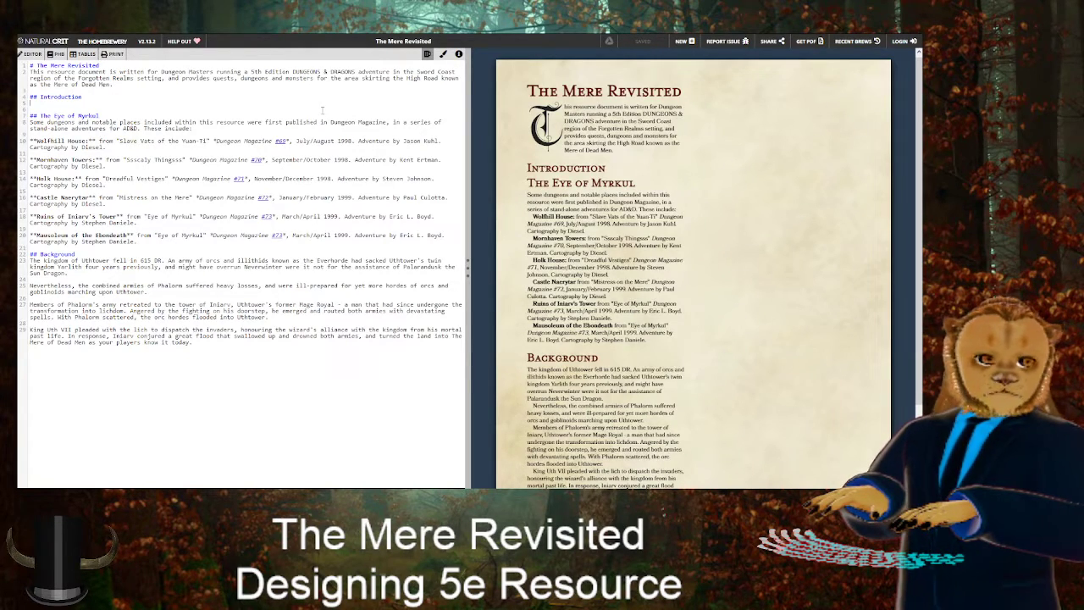
Delete the "Introduction" heading and its extra blank lines above The Eye of Myrkul section
{"action": "key", "text": "BackSpace"}
{"action": "key", "text": "BackSpace"}
{"action": "key", "text": "BackSpace"}
{"action": "key", "text": "BackSpace"}
{"action": "key", "text": "BackSpace"}
{"action": "key", "text": "BackSpace"}
{"action": "key", "text": "BackSpace"}
{"action": "key", "text": "BackSpace"}
{"action": "key", "text": "BackSpace"}
{"action": "key", "text": "BackSpace"}
{"action": "key", "text": "BackSpace"}
{"action": "key", "text": "BackSpace"}
{"action": "key", "text": "BackSpace"}
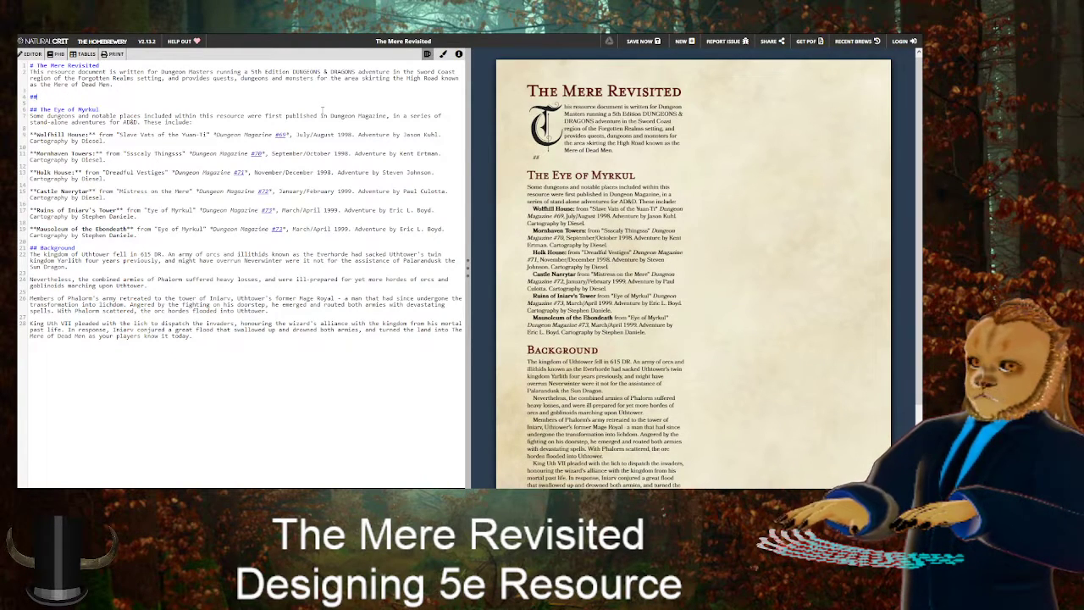
{"action": "key", "text": "BackSpace"}
{"action": "key", "text": "BackSpace"}
{"action": "key", "text": "BackSpace"}
{"action": "key", "text": "BackSpace"}
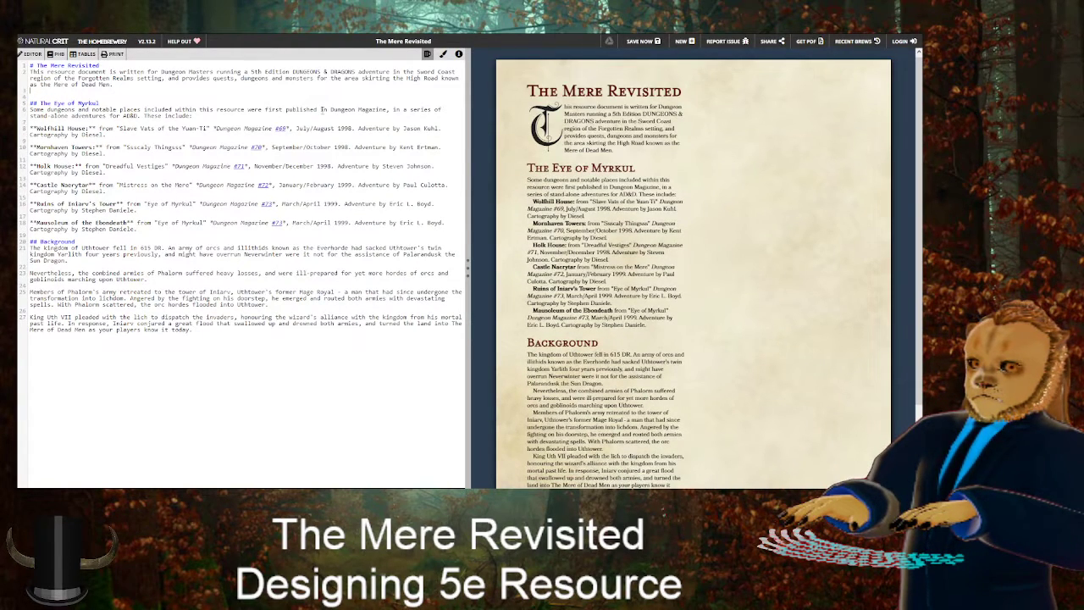
{"action": "key", "text": "BackSpace"}
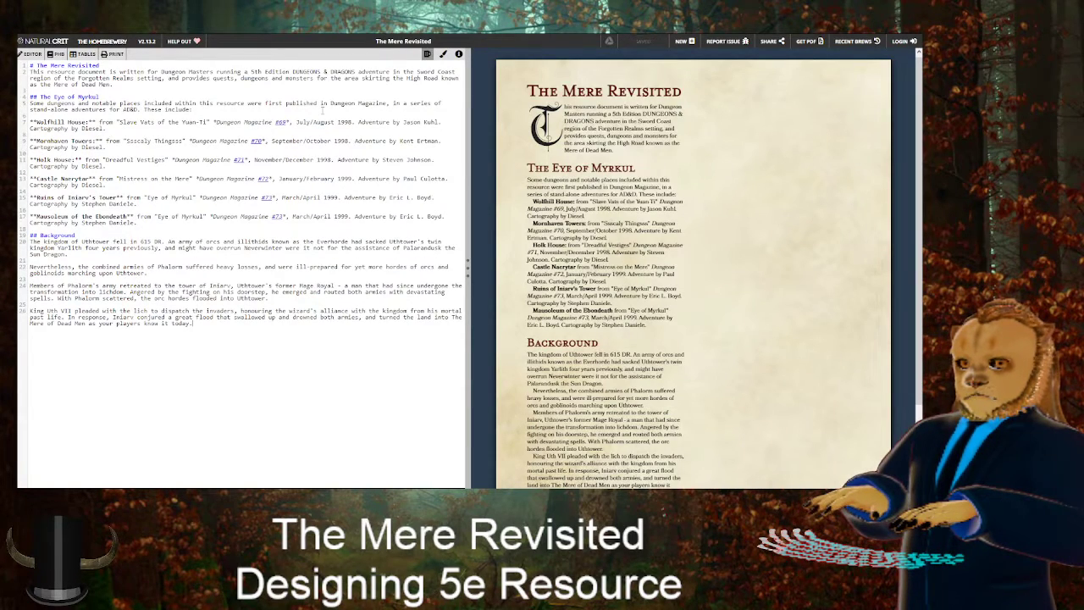
Add a second-level "Quests" heading after the last paragraph of the Background section
{"action": "key", "text": "Return"}
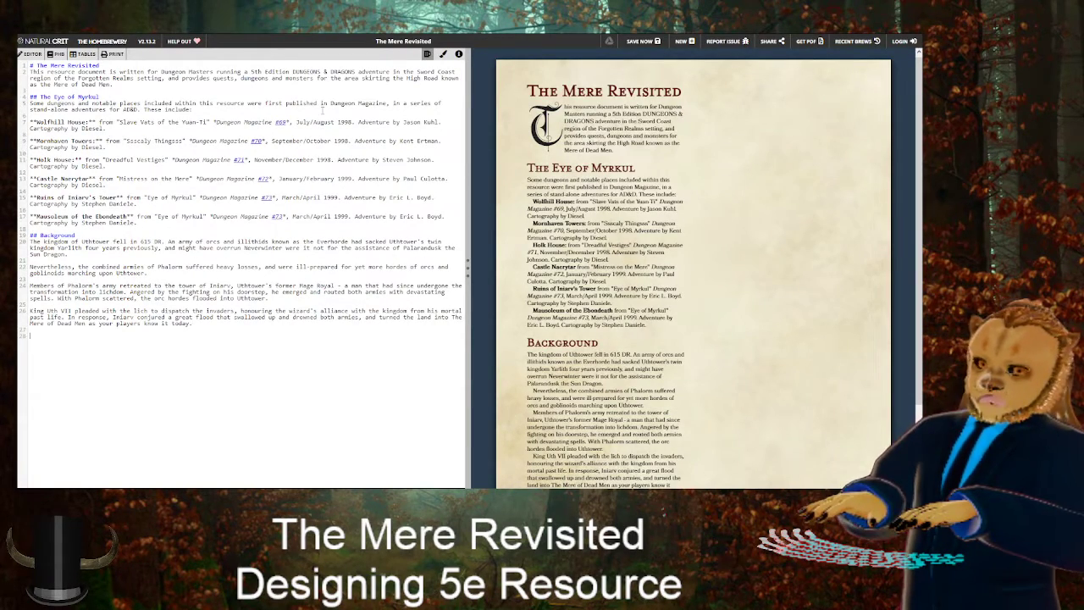
{"action": "type", "text": "## Que"}
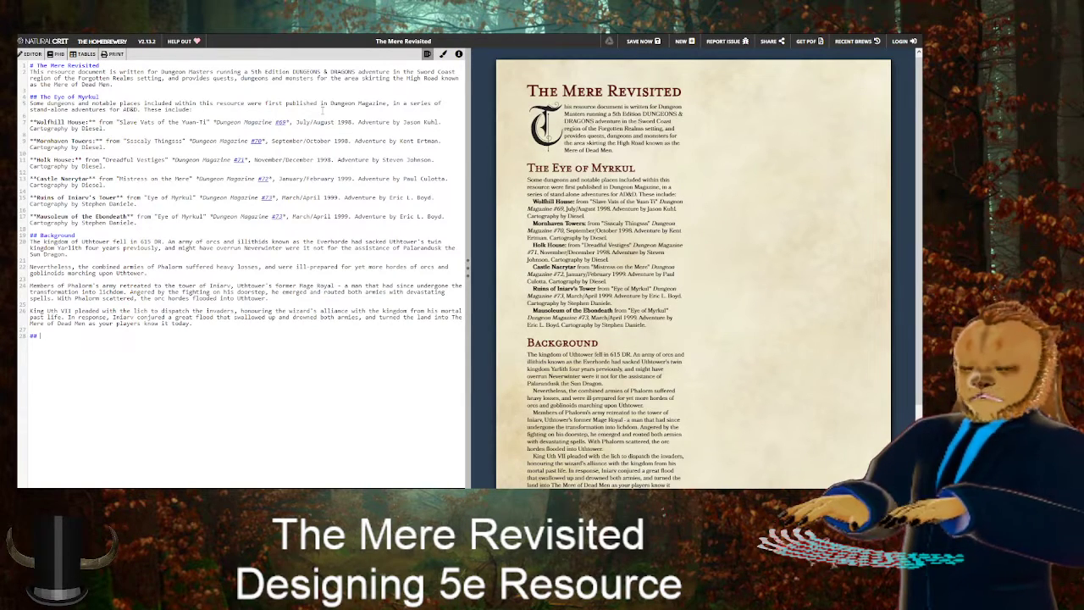
{"action": "type", "text": "sts"}
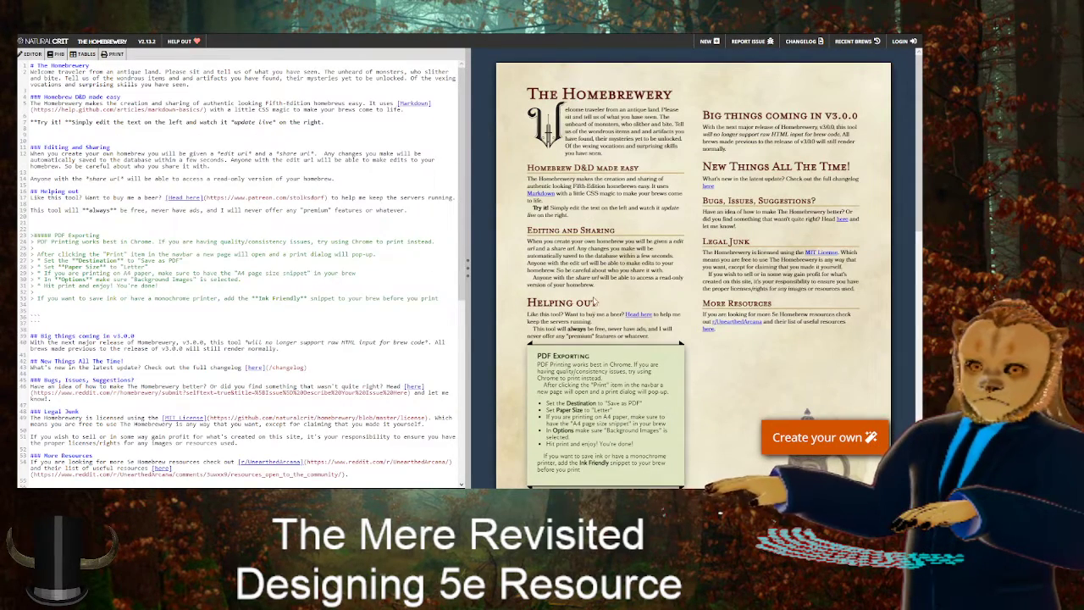
Turn the Quests heading into a fifth-level heading inside a note block, using the sample brew's PDF Exporting note as the formatting reference
{"action": "scroll", "coordinate": [608, 320], "scroll_direction": "down", "scroll_amount": 3}
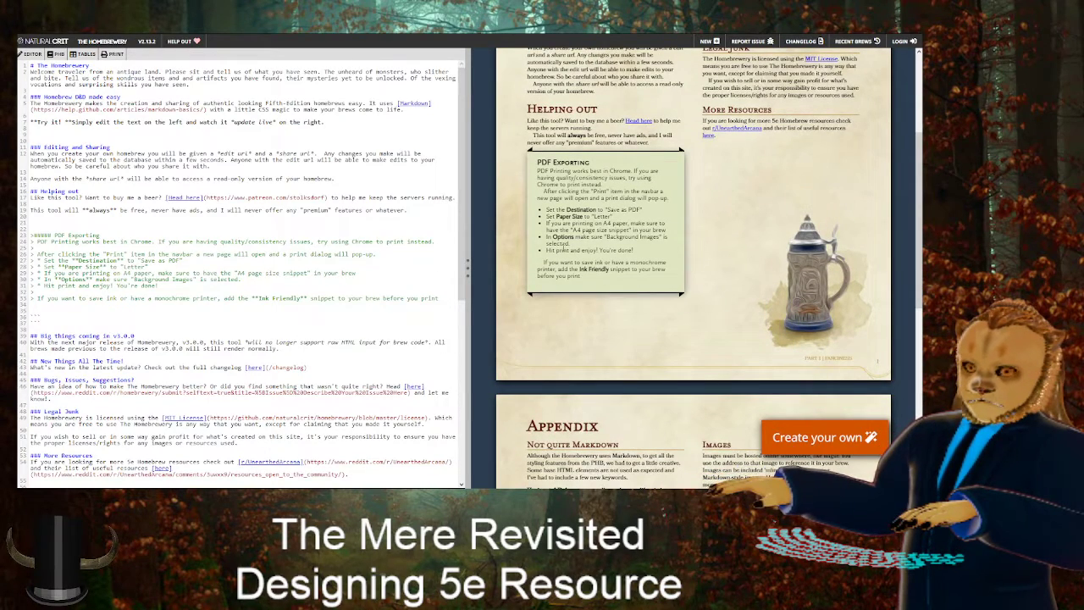
{"action": "scroll", "coordinate": [595, 347], "scroll_direction": "up", "scroll_amount": 2}
{"action": "scroll", "coordinate": [595, 347], "scroll_direction": "down", "scroll_amount": 1}
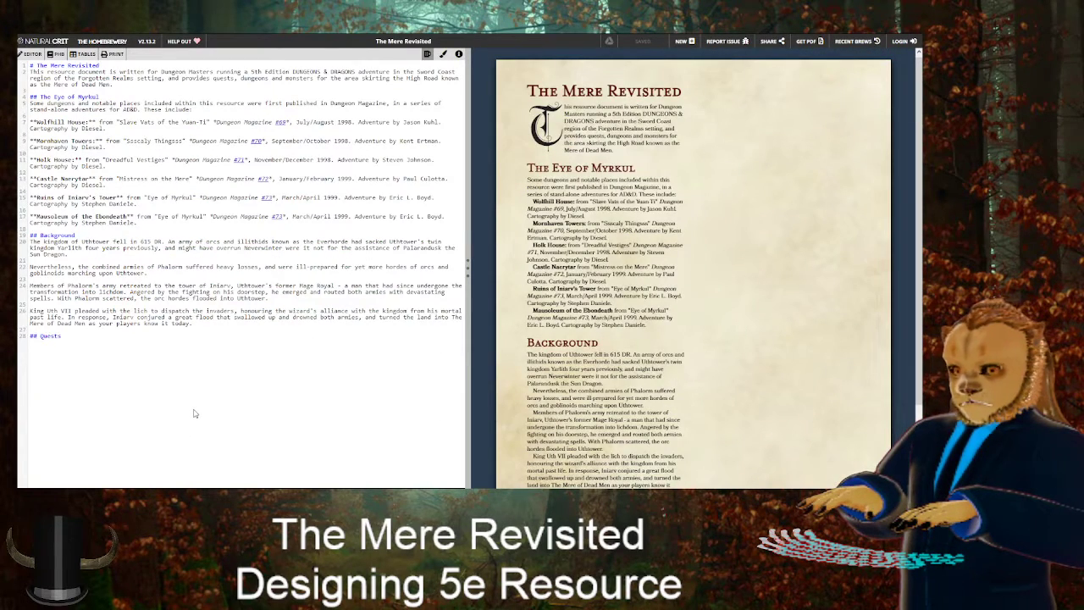
{"action": "type", "text": "###"}
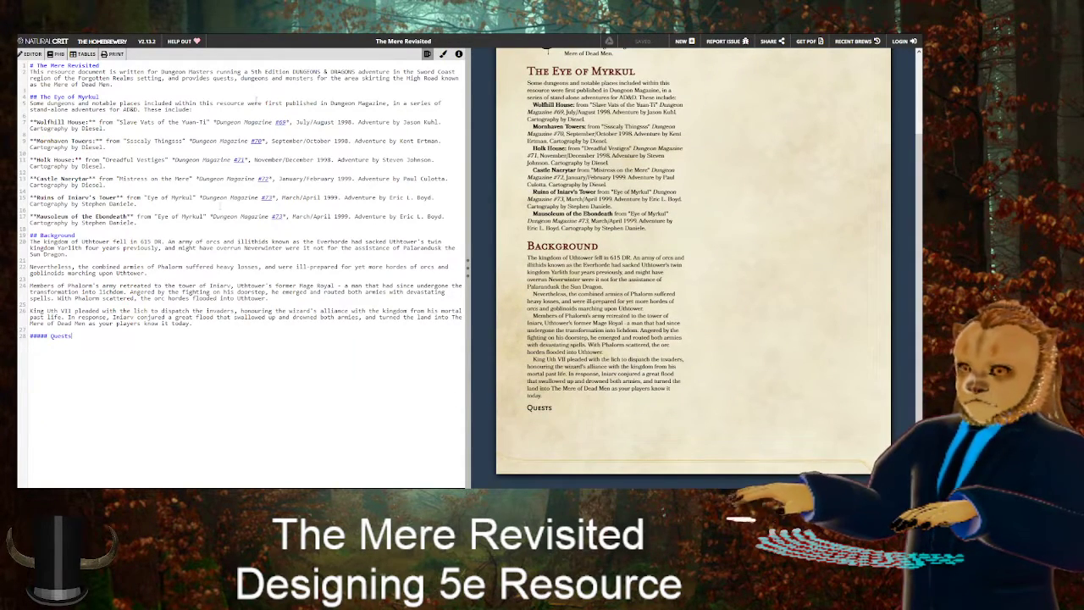
{"action": "key", "text": "ctrl+Tab"}
{"action": "key", "text": "ctrl+shift+Tab"}
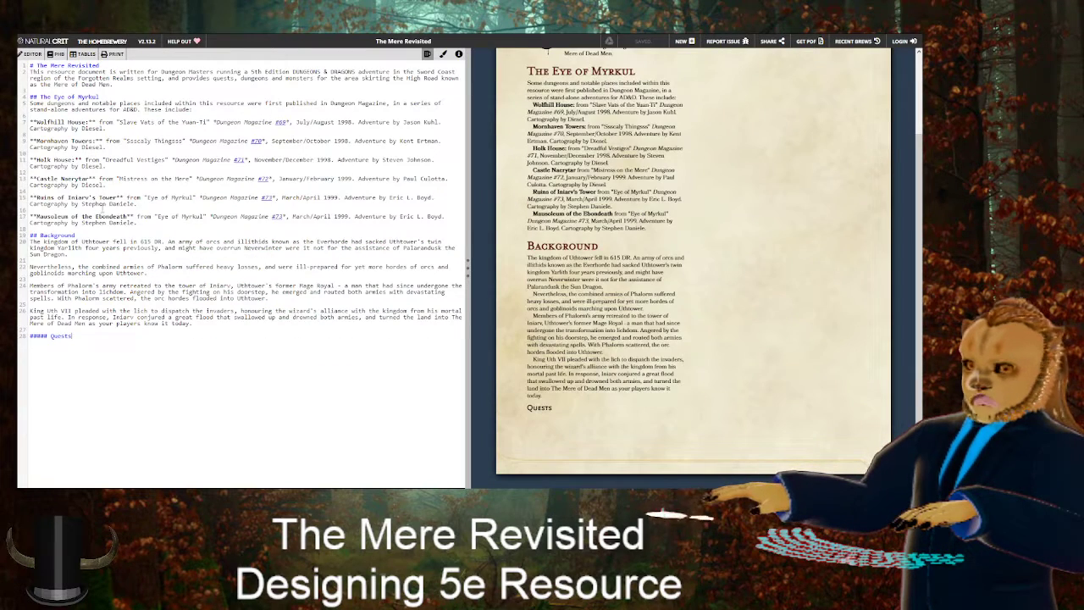
{"action": "type", "text": ">"}
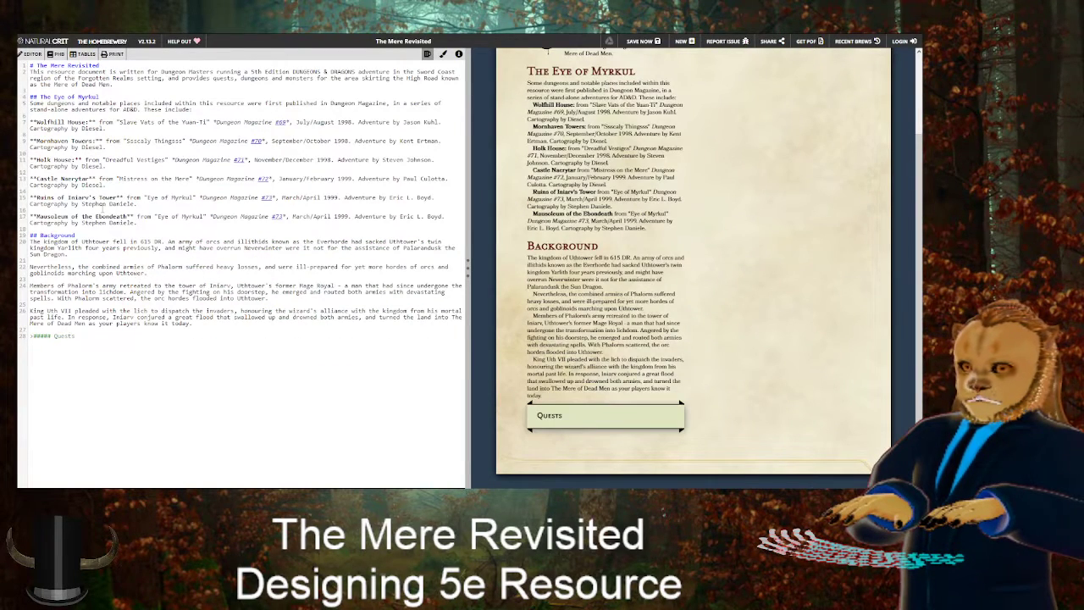
{"action": "key", "text": "ctrl+Tab"}
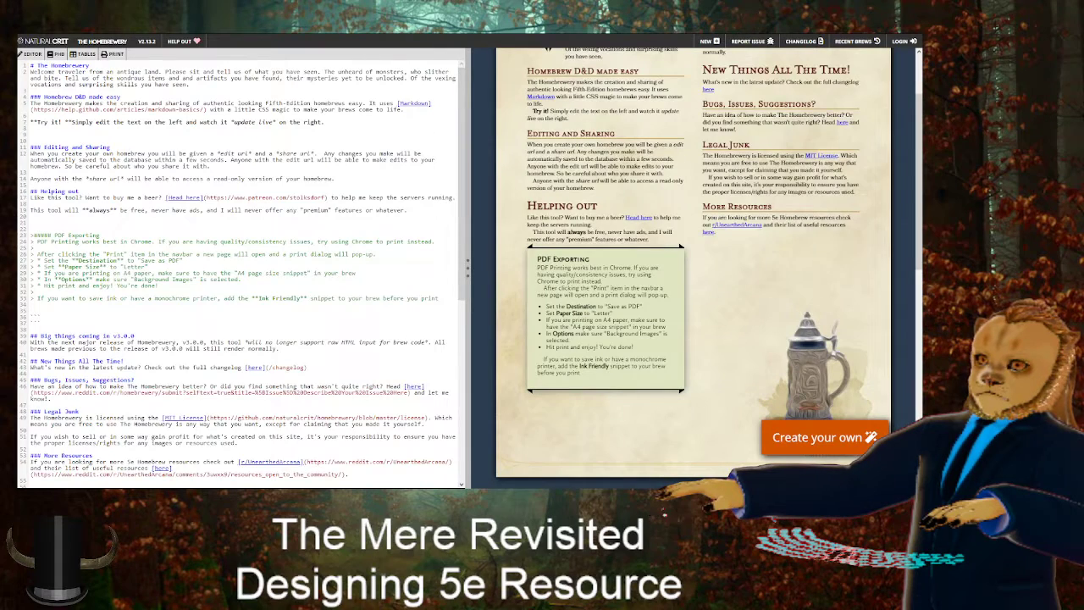
{"action": "key", "text": "ctrl+shift+Tab"}
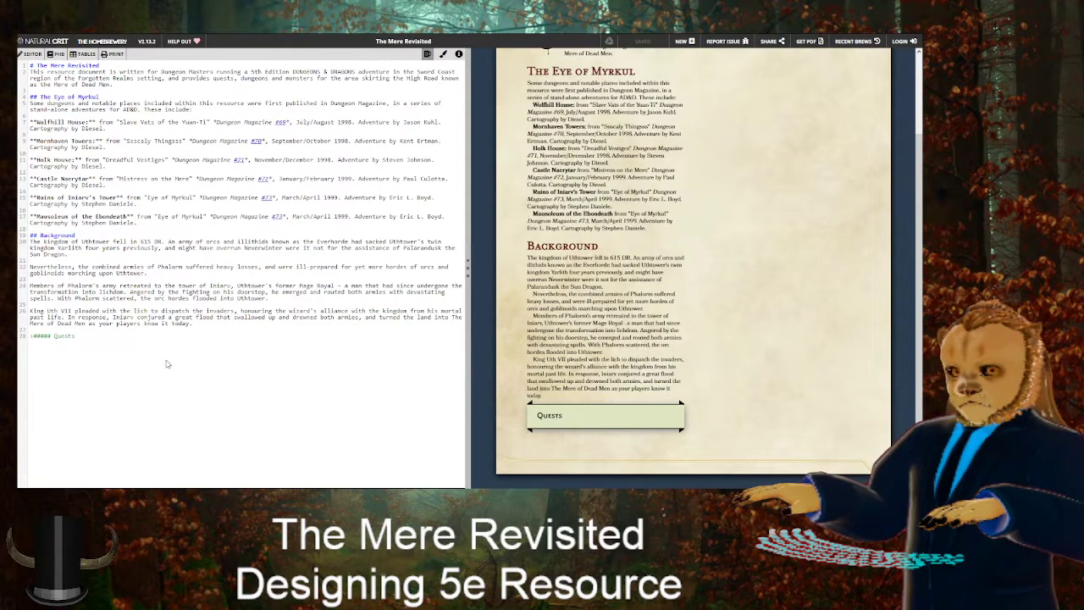
Add three single-letter placeholder lines under the Quests title using note-block markup, separated by blank lines
{"action": "key", "text": "Return"}
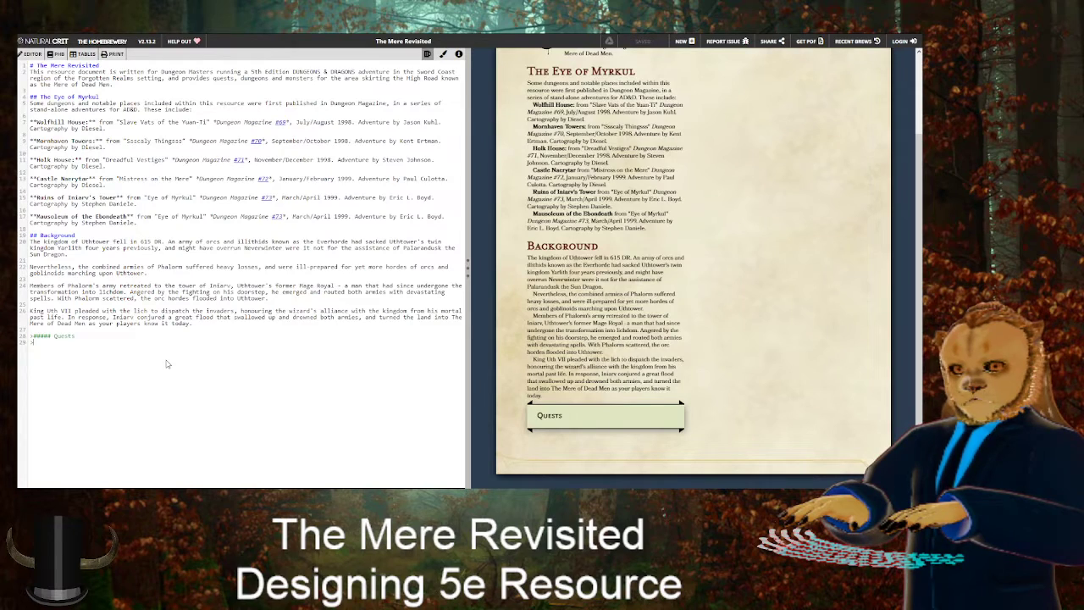
{"action": "key", "text": "Return"}
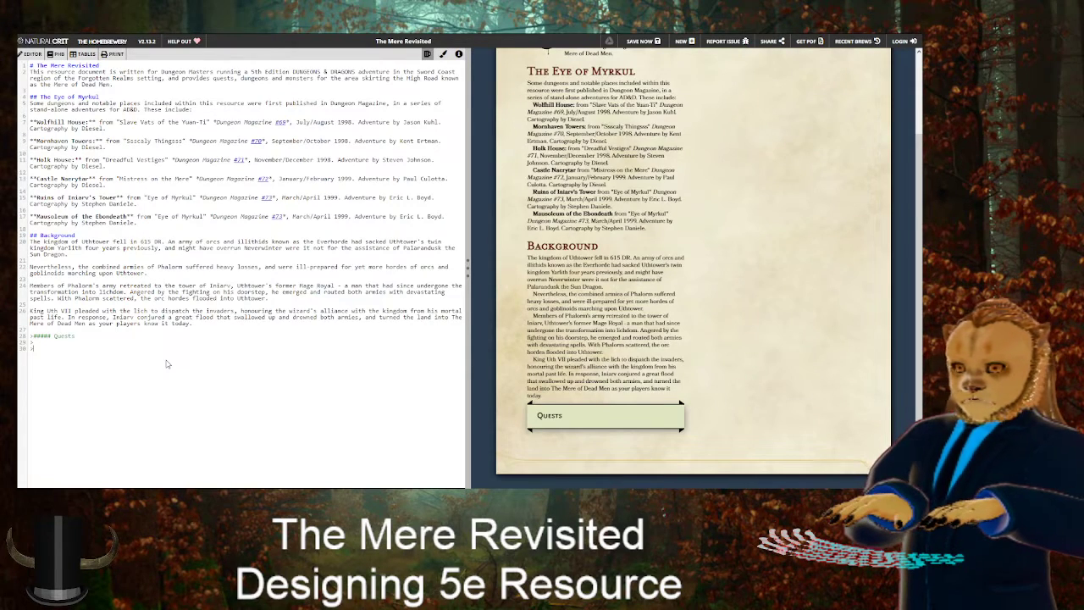
{"action": "type", "text": "##"}
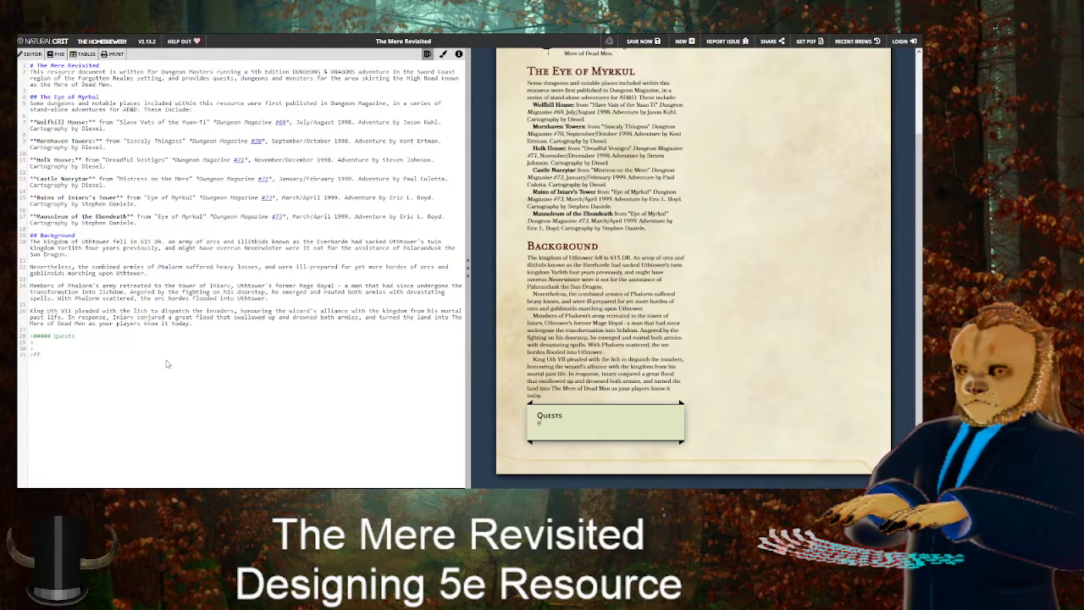
{"action": "key", "text": "BackSpace"}
{"action": "key", "text": "BackSpace"}
{"action": "type", "text": "d"}
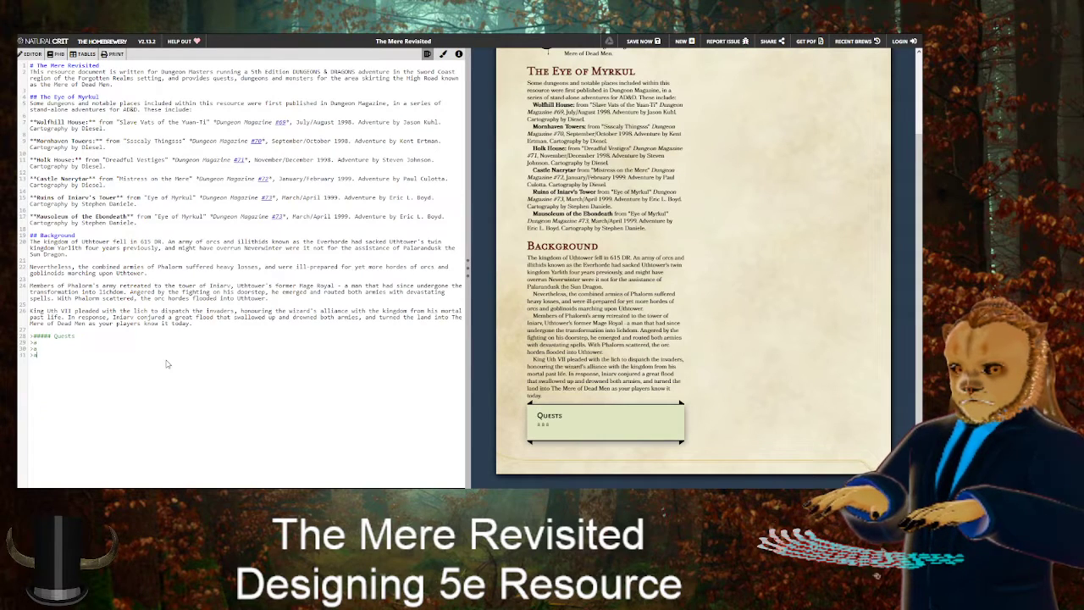
{"action": "key", "text": "Return"}
{"action": "key", "text": "Down"}
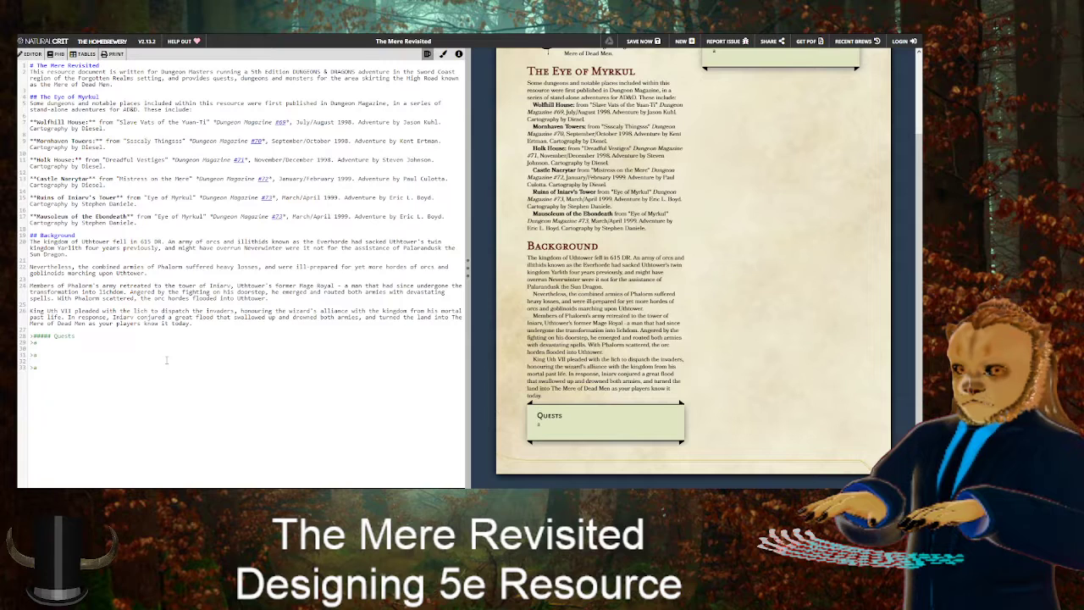
Insert an extra blank line between the last Background paragraph and the Quests note block
{"action": "scroll", "coordinate": [750, 284], "scroll_direction": "up", "scroll_amount": 3}
{"action": "scroll", "coordinate": [750, 284], "scroll_direction": "down", "scroll_amount": 1}
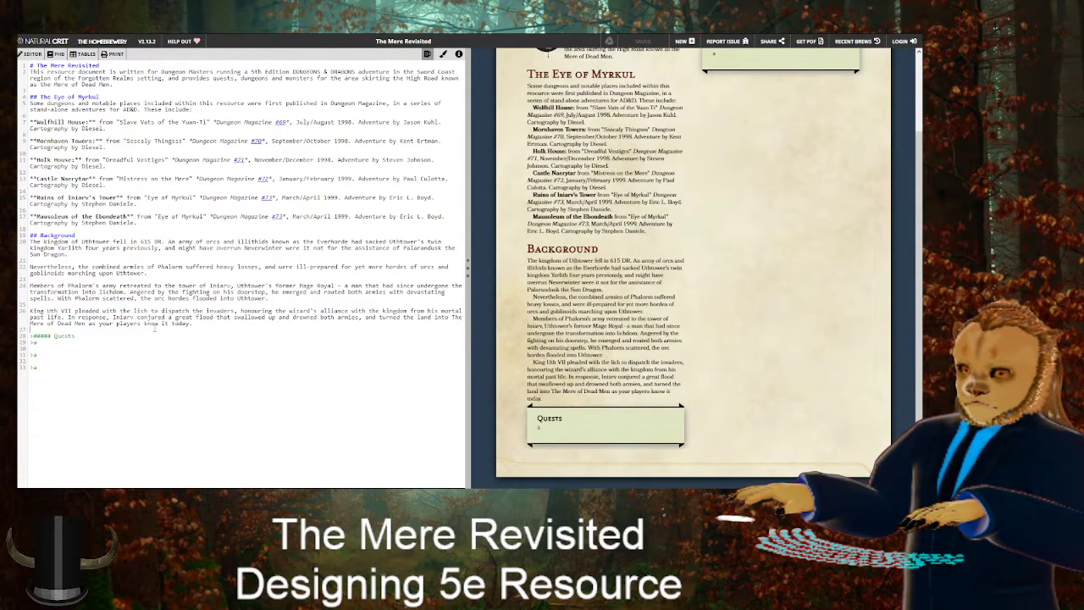
{"action": "key", "text": "Return"}
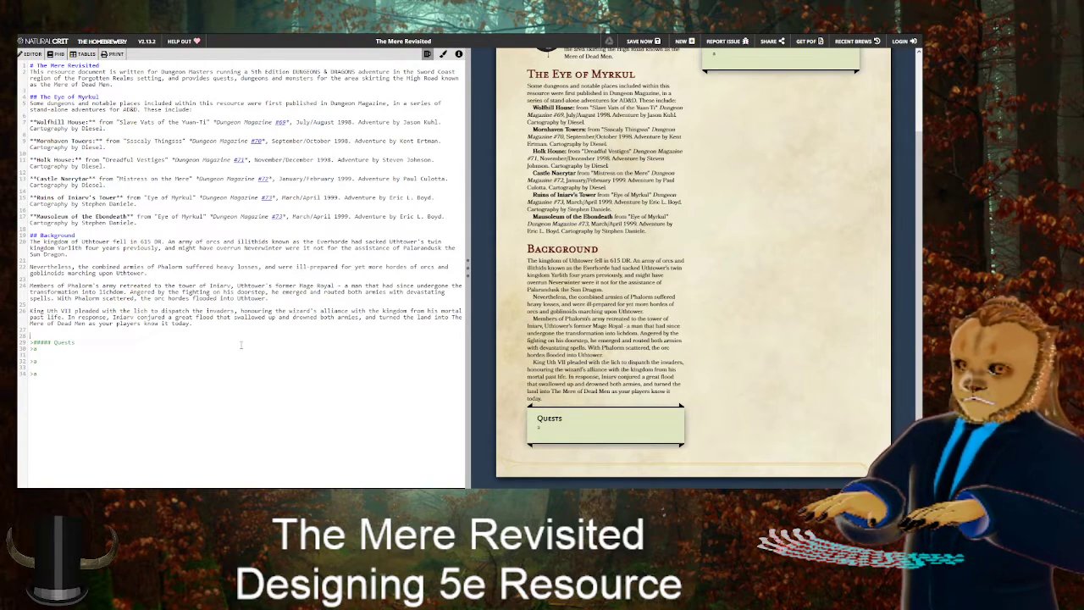
{"action": "type", "text": "."}
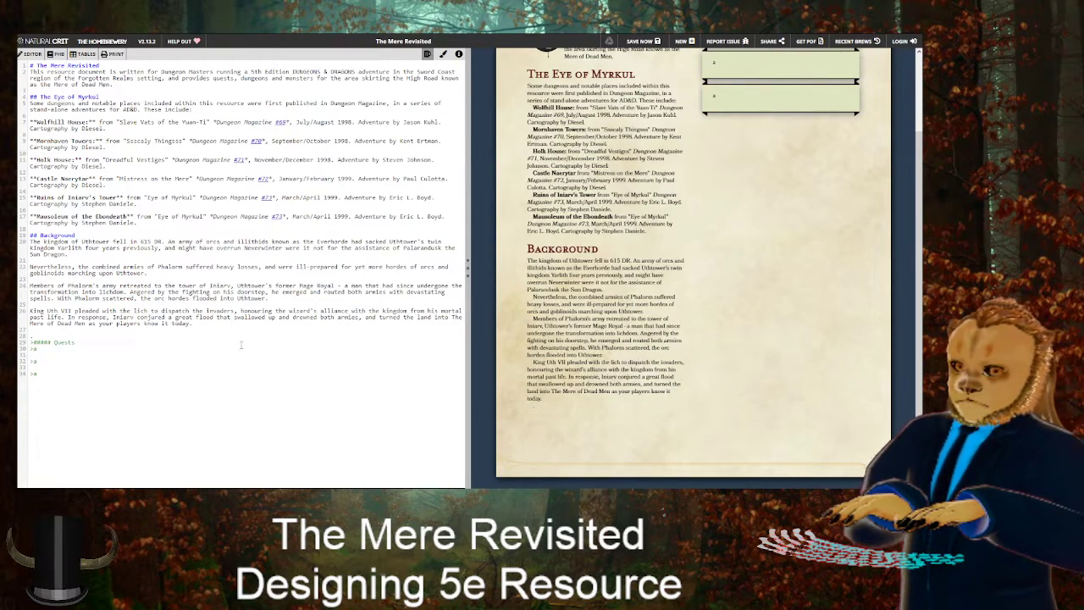
{"action": "key", "text": "BackSpace"}
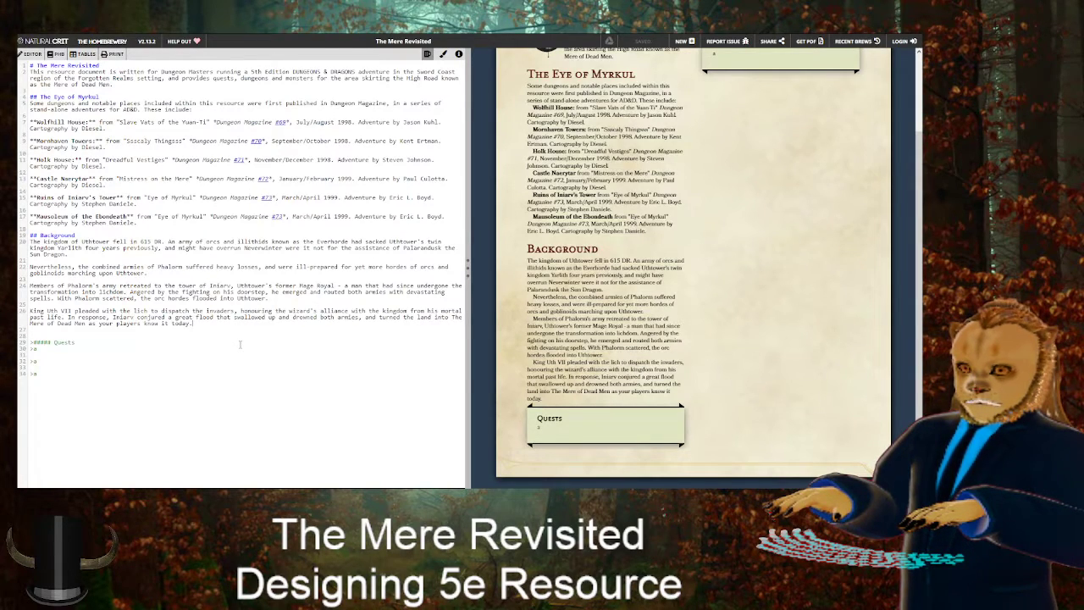
Append "Attempts to drain or divert the swamp in the past have always ended in failure" to the last Background paragraph
{"action": "type", "text": "Attempts to "}
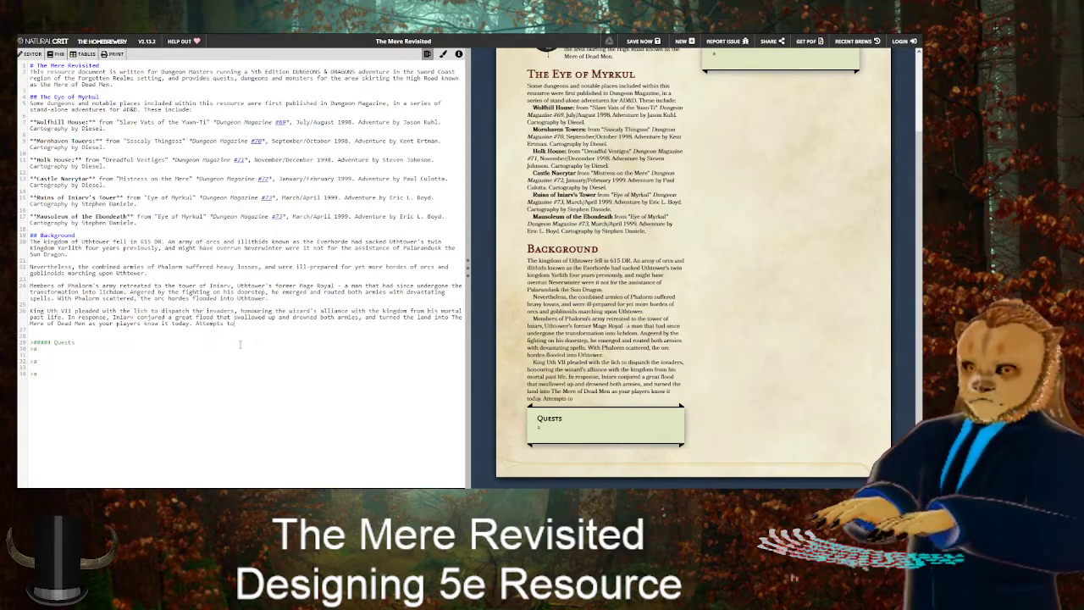
{"action": "type", "text": "drain"}
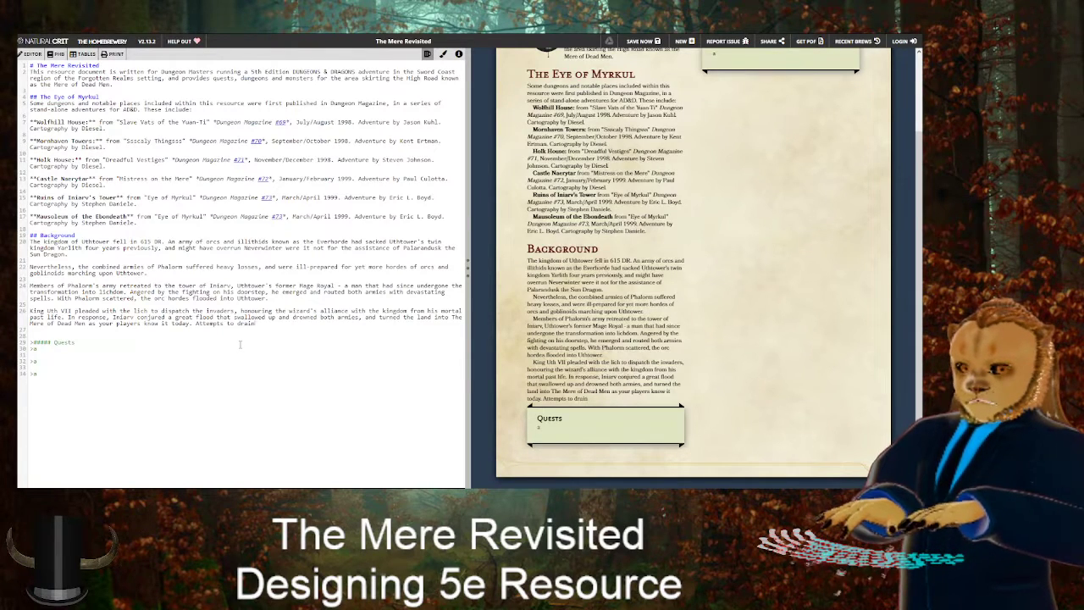
{"action": "type", "text": " or divert the "}
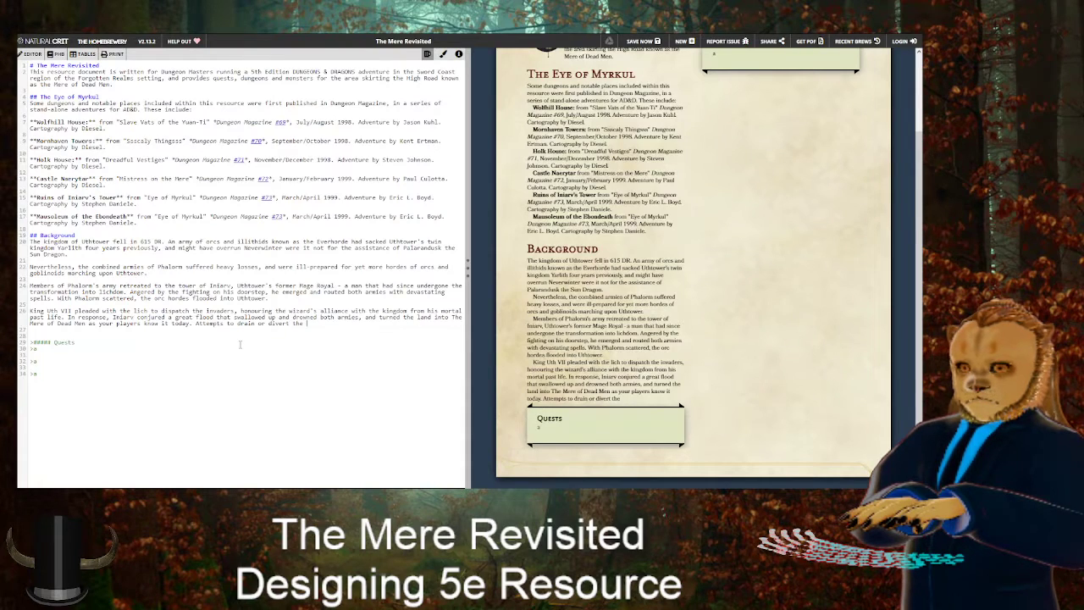
{"action": "type", "text": "swam"}
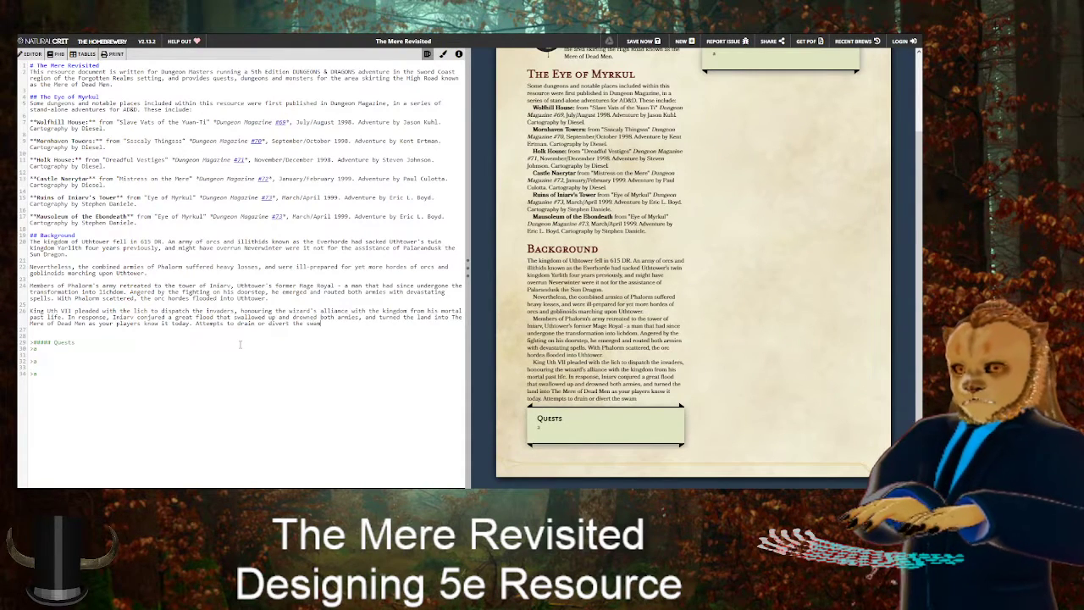
{"action": "type", "text": "p in the past have"}
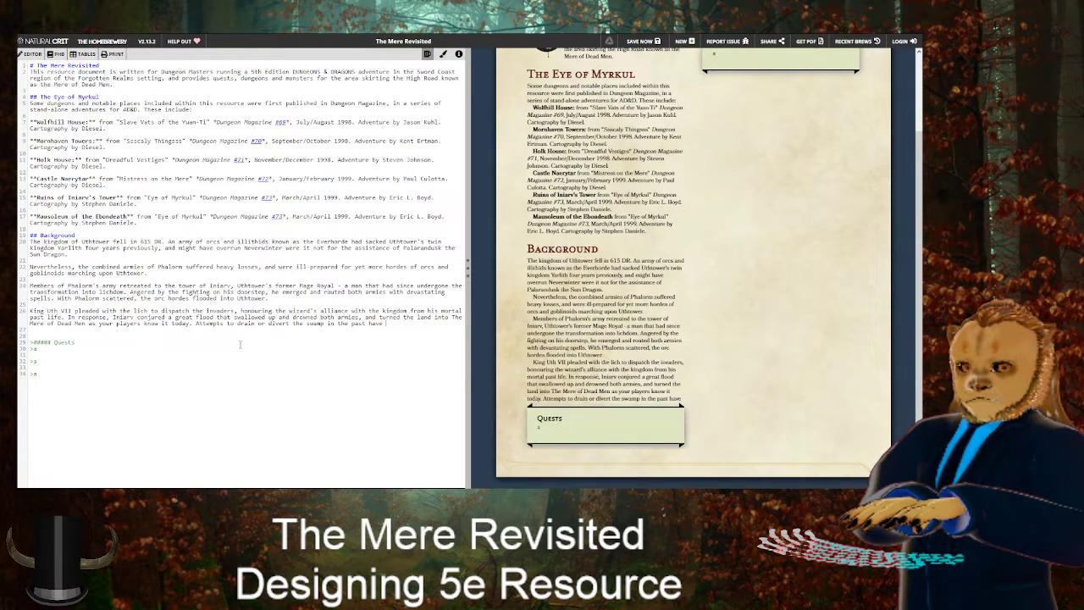
{"action": "type", "text": " always endedin failure"}
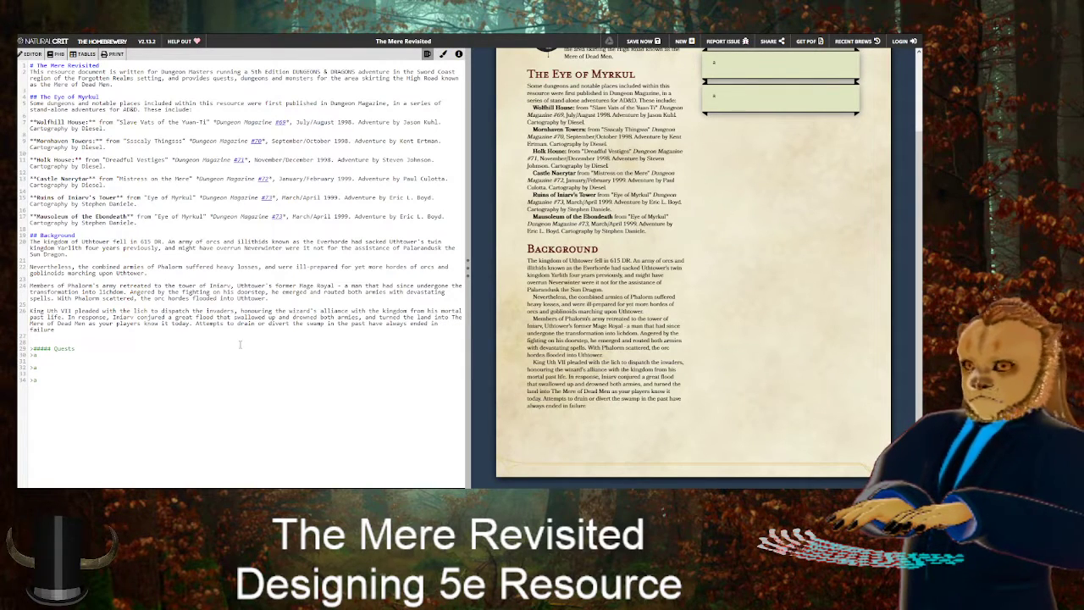
Continue the new closing sentence of the Background section with ", as the Mere always seems to extend once"
{"action": "type", "text": ", as"}
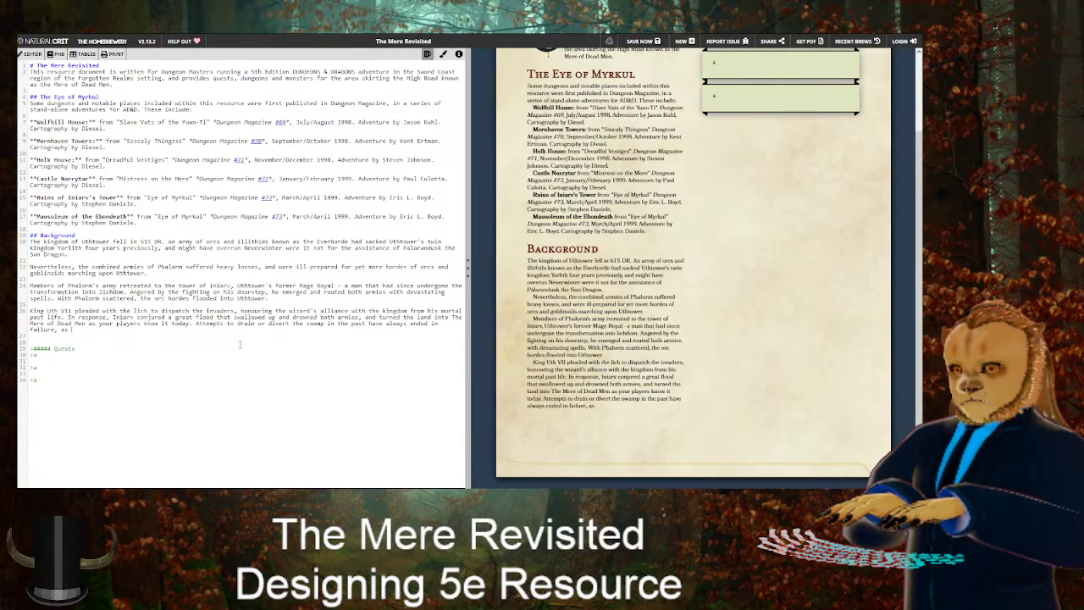
{"action": "type", "text": " the"}
{"action": "type", "text": " swa"}
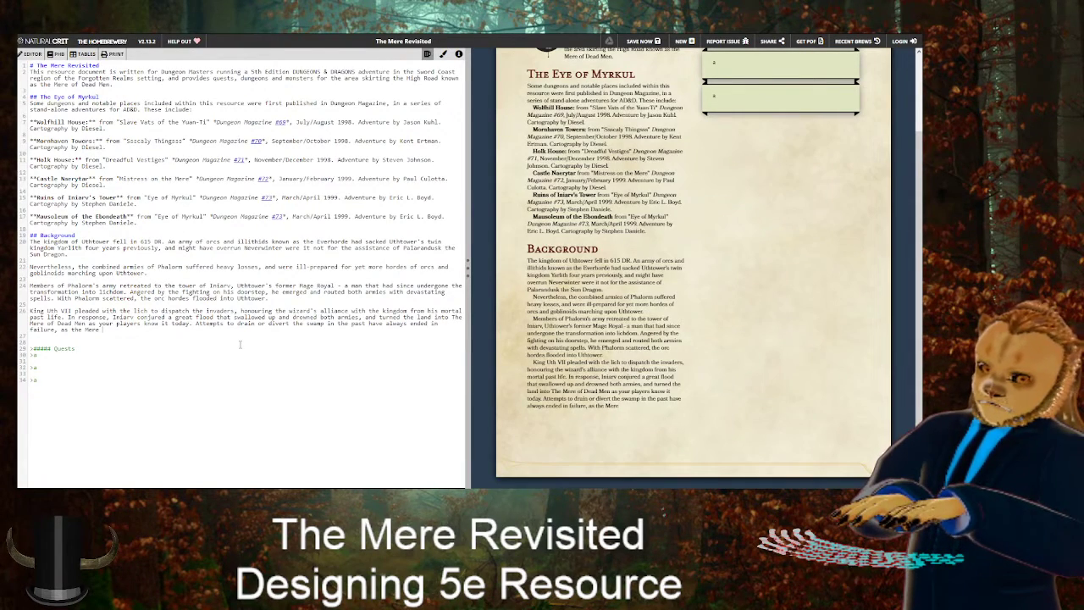
{"action": "type", "text": " alw"}
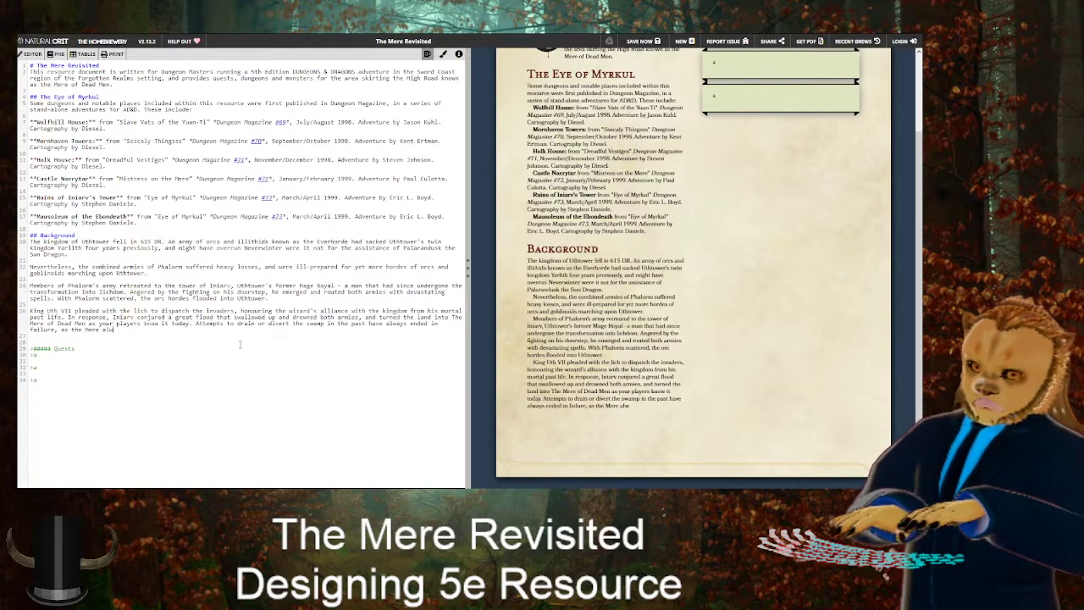
{"action": "type", "text": "ays seems to e"}
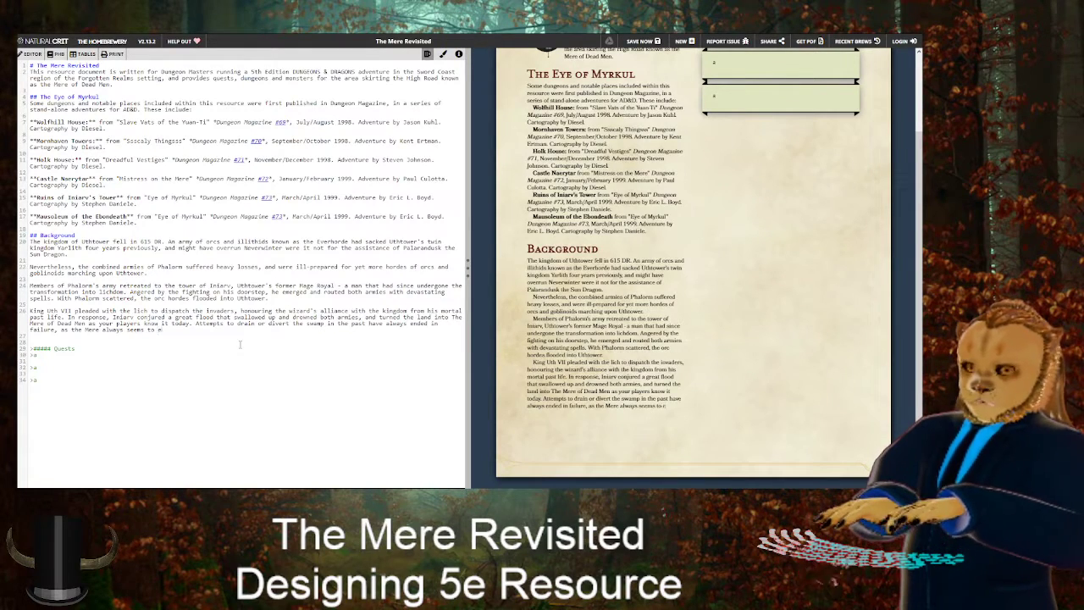
{"action": "type", "text": "xtend once"}
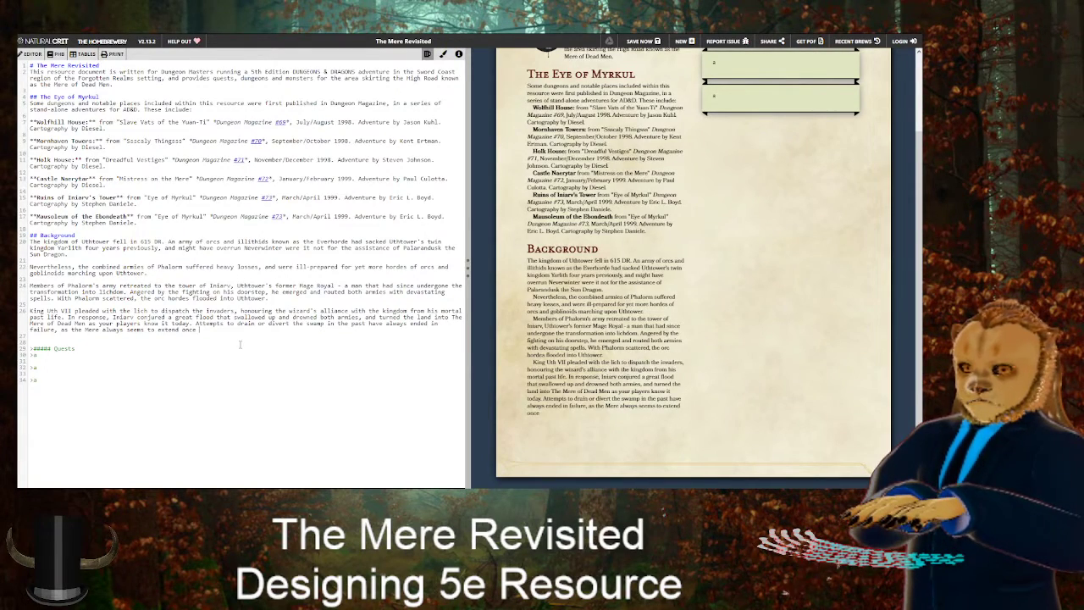
Replace "seems to extend once" at the end of the Background section with ", in time, creeps back up to the threshold of the High Road."
{"action": "key", "text": "BackSpace"}
{"action": "key", "text": "BackSpace"}
{"action": "key", "text": "BackSpace"}
{"action": "key", "text": "BackSpace"}
{"action": "key", "text": "BackSpace"}
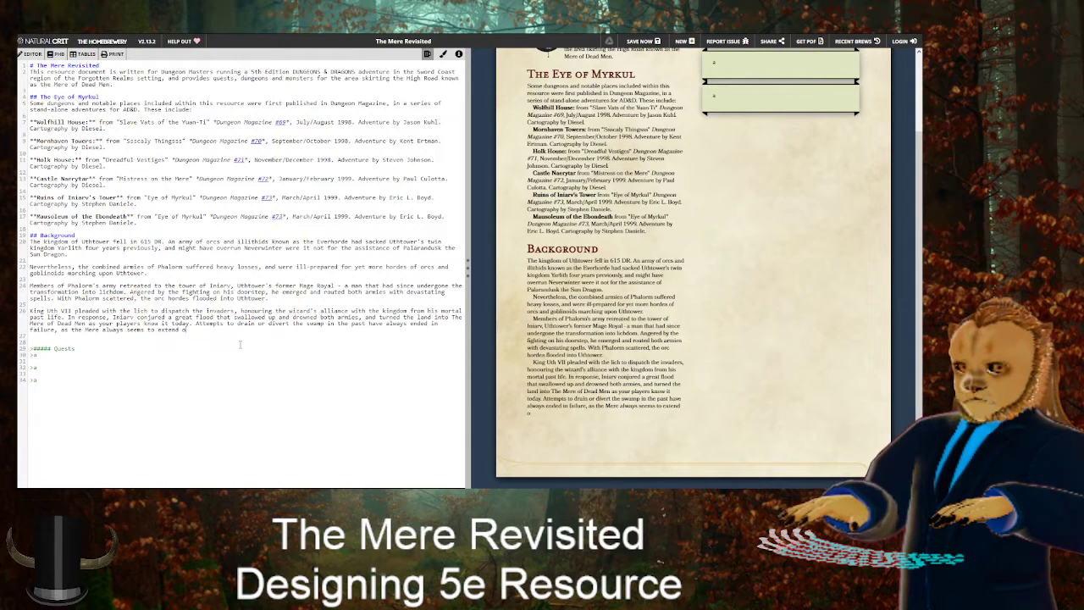
{"action": "key", "text": "BackSpace"}
{"action": "key", "text": "BackSpace"}
{"action": "key", "text": "BackSpace"}
{"action": "key", "text": "BackSpace"}
{"action": "key", "text": "BackSpace"}
{"action": "key", "text": "BackSpace"}
{"action": "key", "text": "BackSpace"}
{"action": "key", "text": "BackSpace"}
{"action": "key", "text": "BackSpace"}
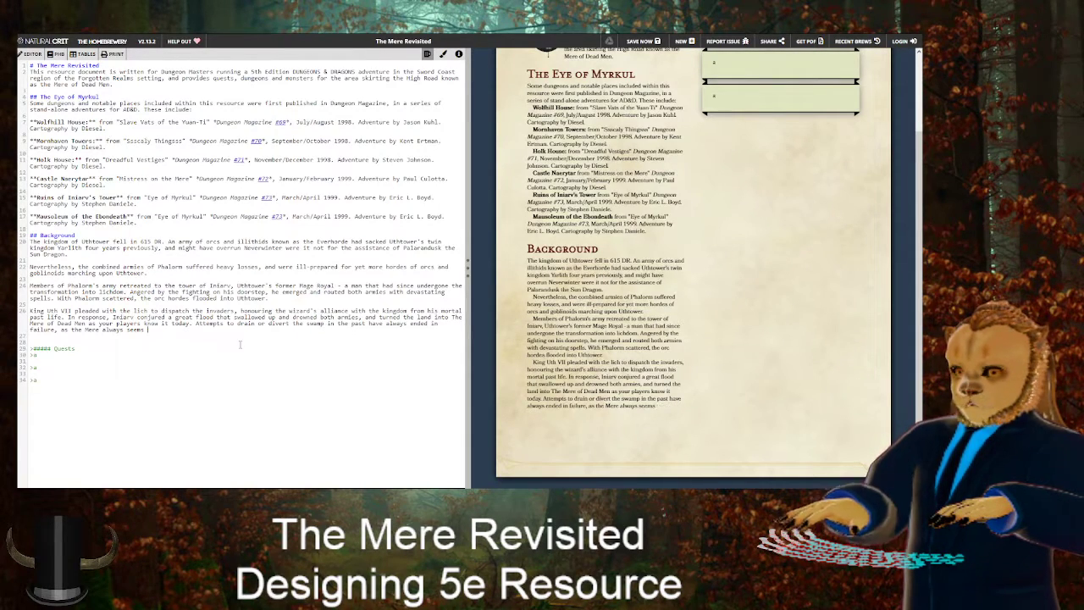
{"action": "type", "text": ", in"}
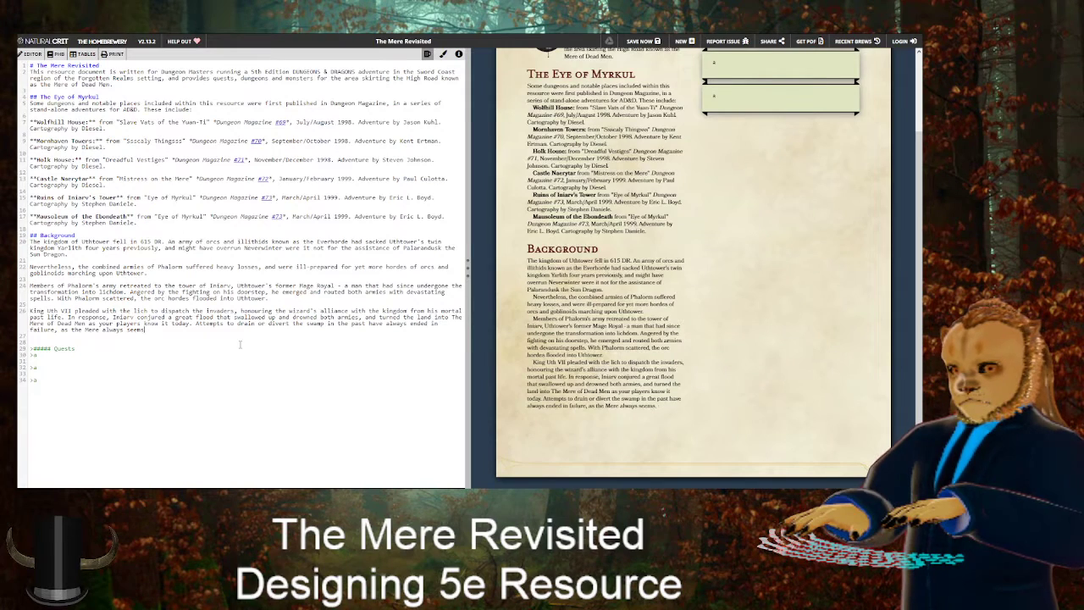
{"action": "key", "text": "BackSpace"}
{"action": "key", "text": "BackSpace"}
{"action": "key", "text": "BackSpace"}
{"action": "key", "text": "BackSpace"}
{"action": "key", "text": "BackSpace"}
{"action": "key", "text": "BackSpace"}
{"action": "type", "text": ", in time, creeps "}
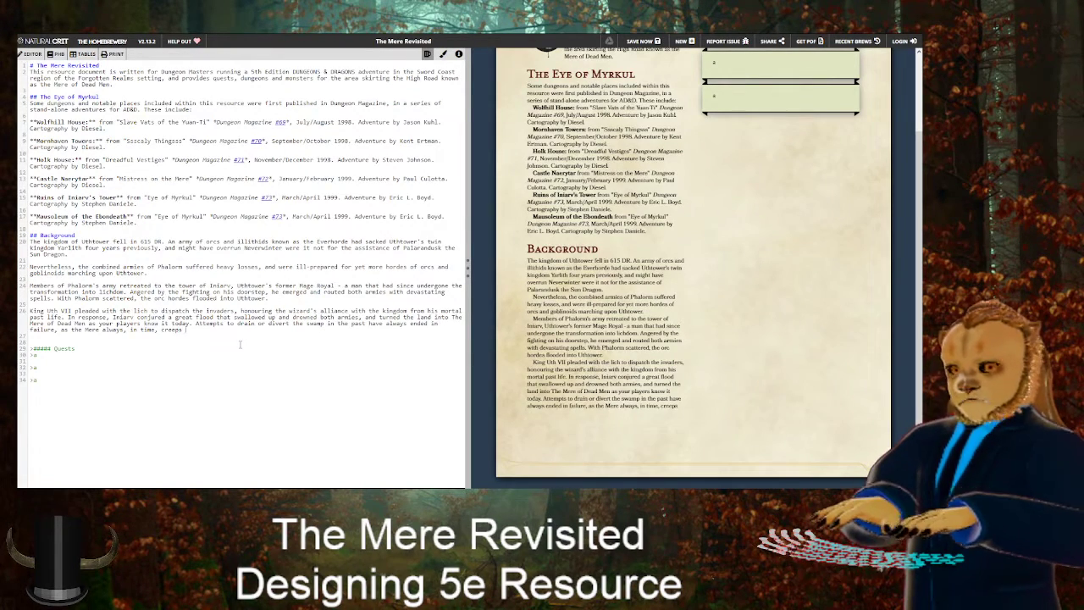
{"action": "type", "text": "back up to the "}
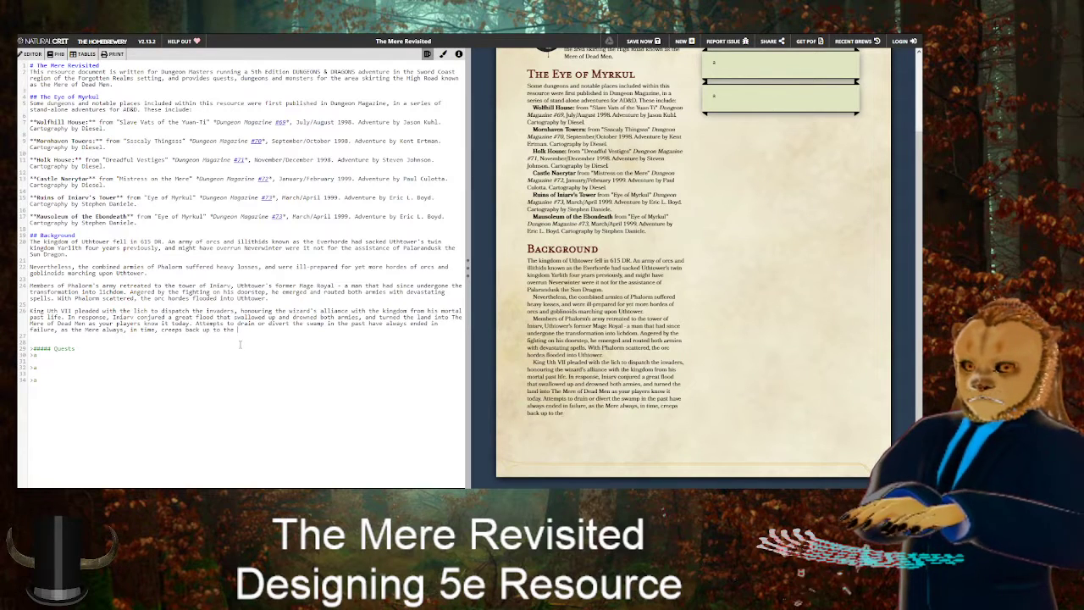
{"action": "type", "text": "threshold of the High Road."}
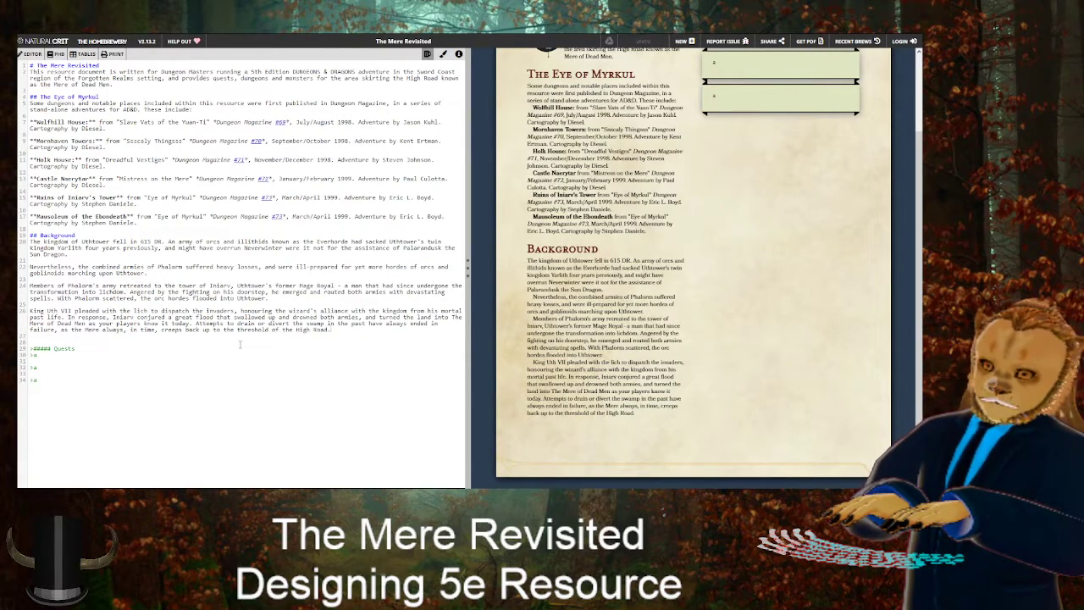
Delete the placeholder letters and the two extra note lines under the Quests heading, keeping one empty note line
{"action": "left_click_drag", "start_coordinate": [38, 380], "coordinate": [34, 361]}
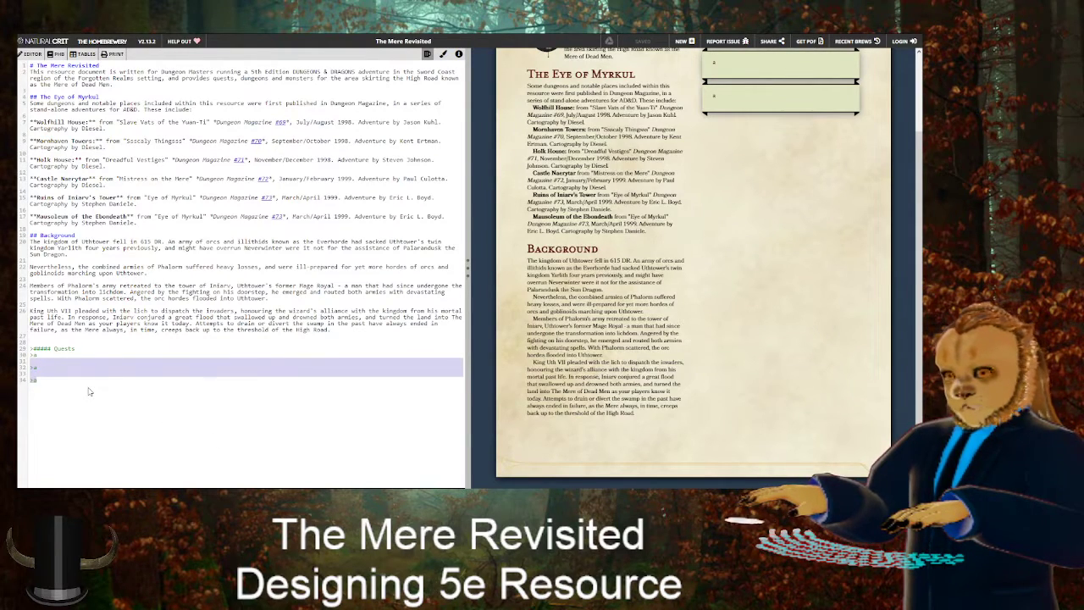
{"action": "key", "text": "BackSpace"}
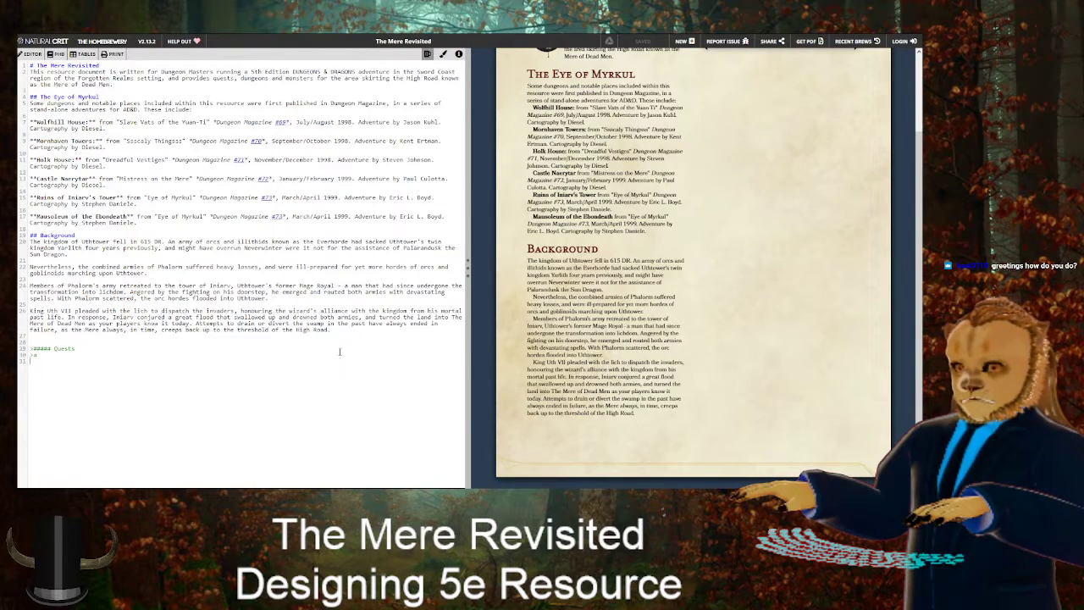
{"action": "scroll", "coordinate": [747, 334], "scroll_direction": "up", "scroll_amount": 2}
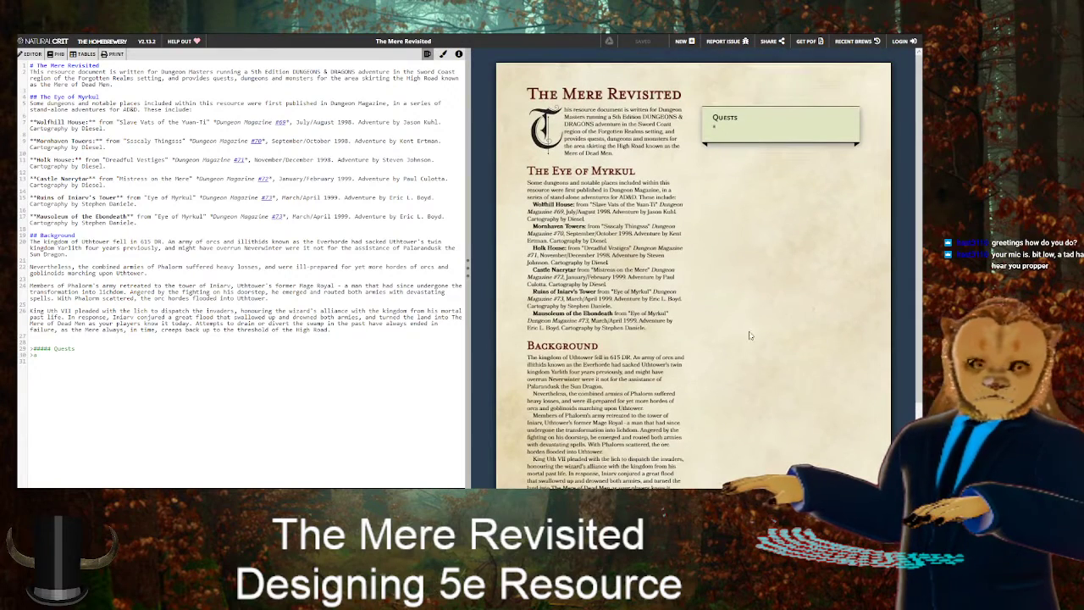
{"action": "key", "text": "BackSpace"}
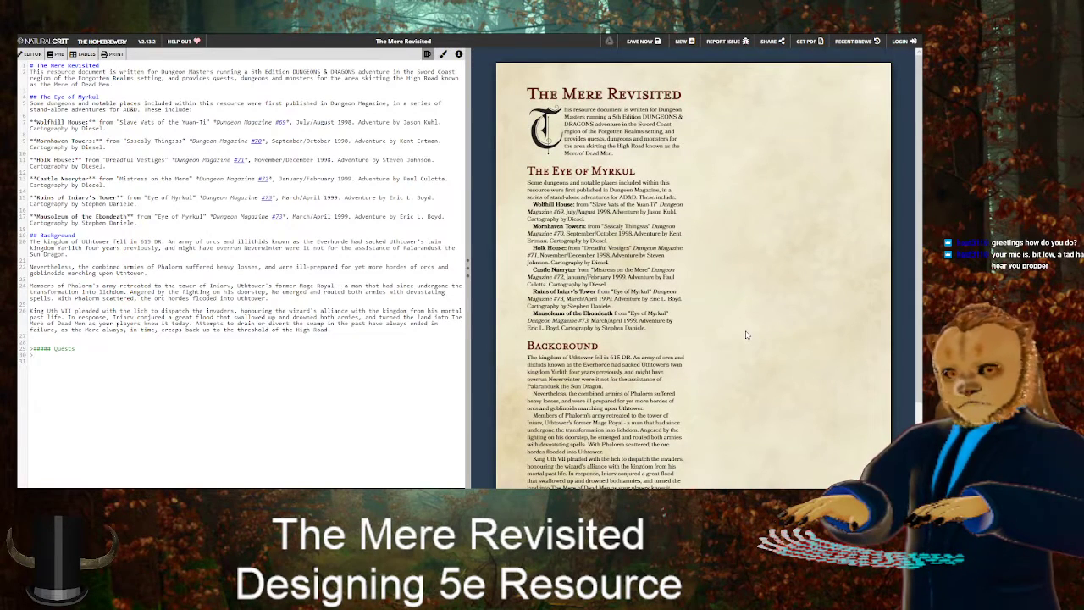
Write "The quests here do not serve as a" as the text of the Quests note block
{"action": "type", "text": "T"}
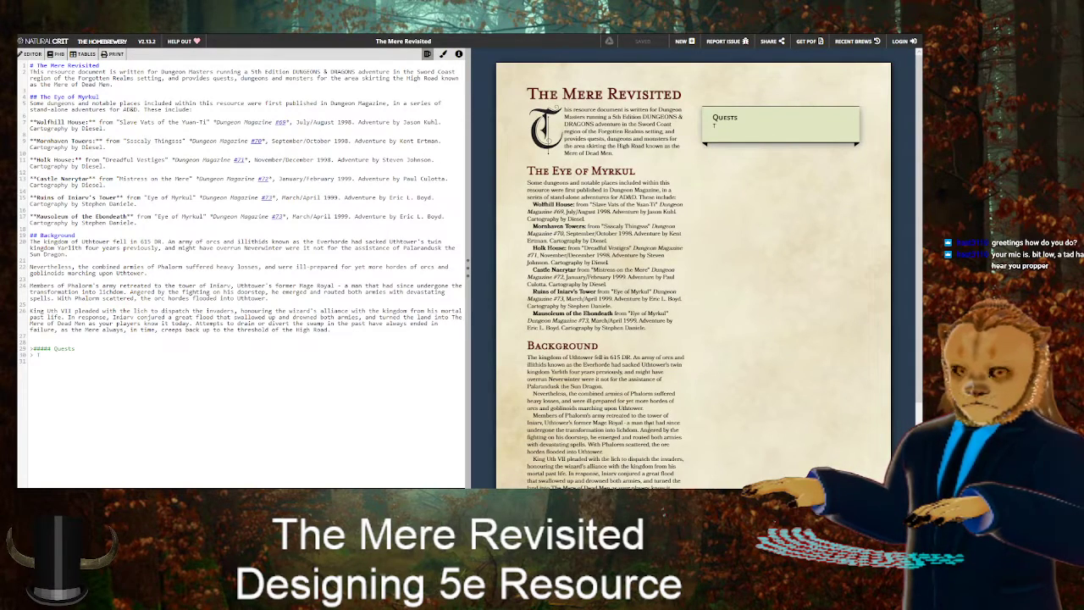
{"action": "type", "text": "he"}
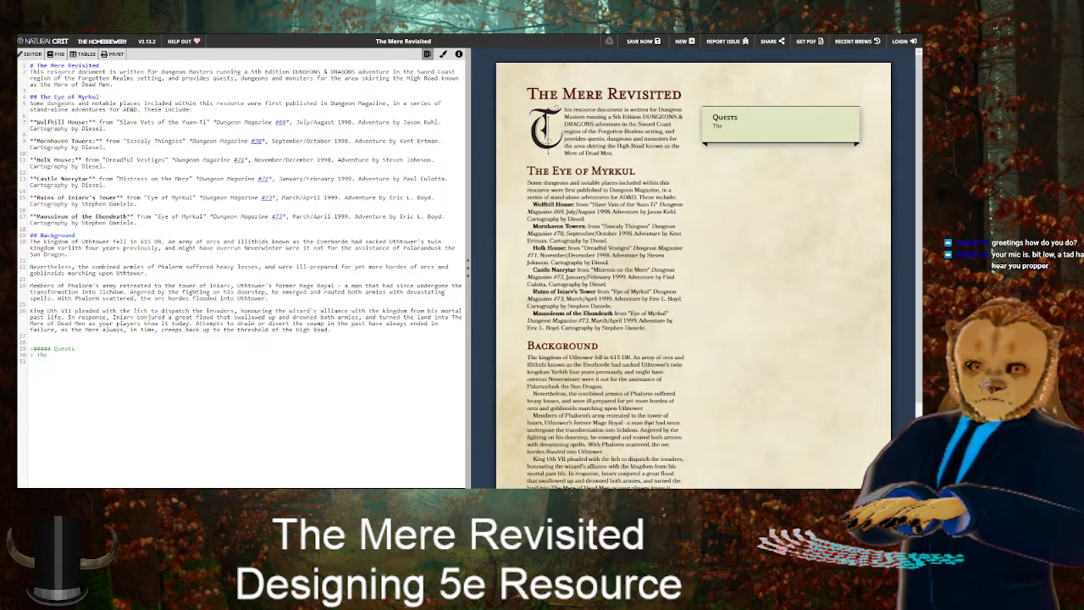
{"action": "type", "text": " quests"}
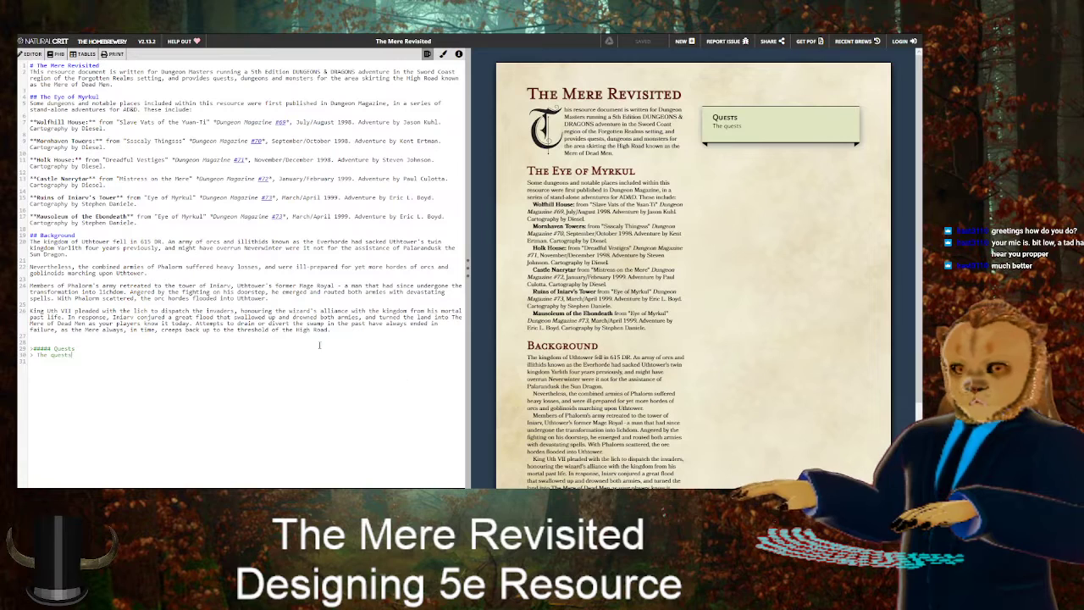
{"action": "type", "text": "here "}
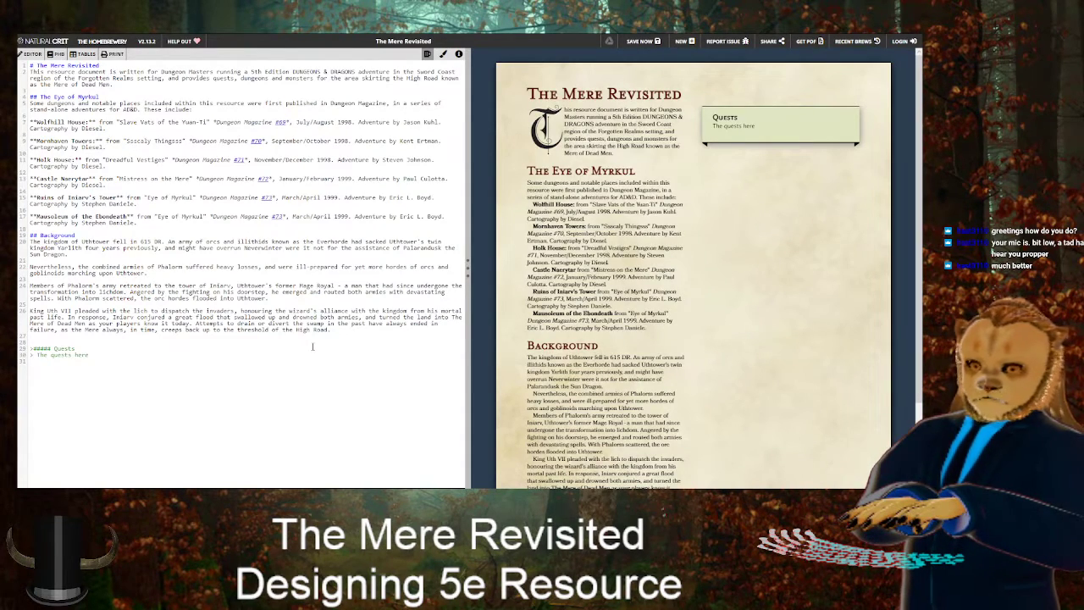
{"action": "type", "text": "do"}
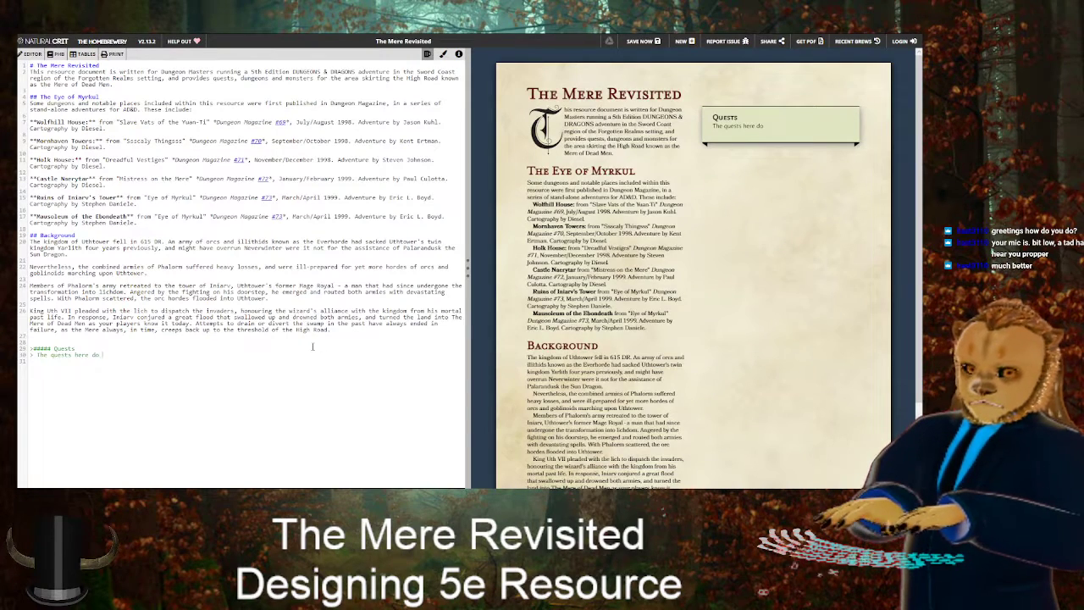
{"action": "type", "text": " not serve as a"}
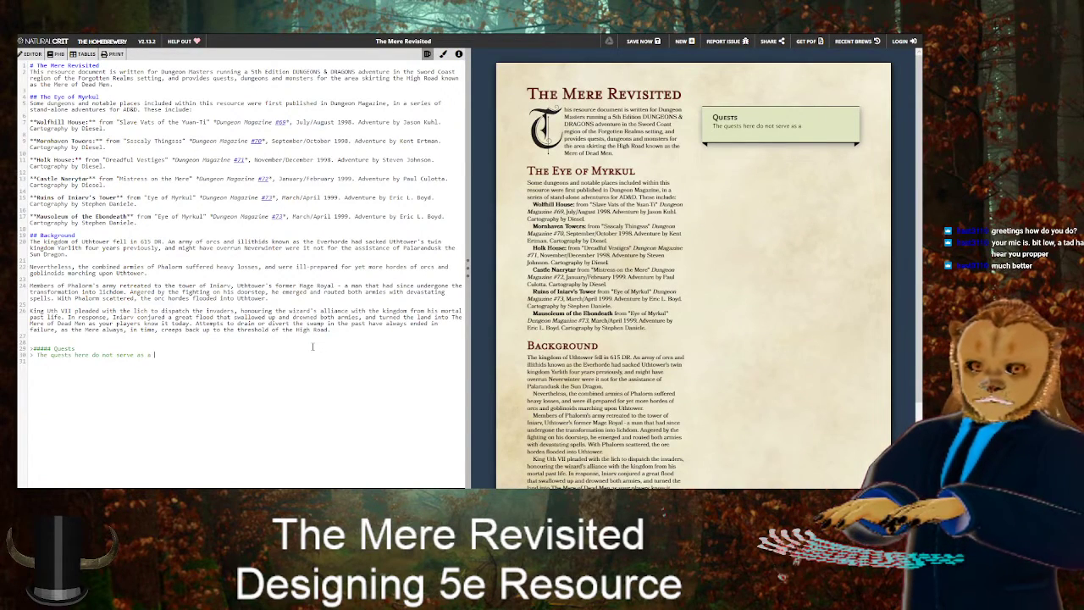
Replace "serve as a" in the Quests note with "operate as a set module"
{"action": "key", "text": "BackSpace"}
{"action": "key", "text": "BackSpace"}
{"action": "key", "text": "BackSpace"}
{"action": "key", "text": "BackSpace"}
{"action": "key", "text": "BackSpace"}
{"action": "key", "text": "BackSpace"}
{"action": "key", "text": "BackSpace"}
{"action": "key", "text": "BackSpace"}
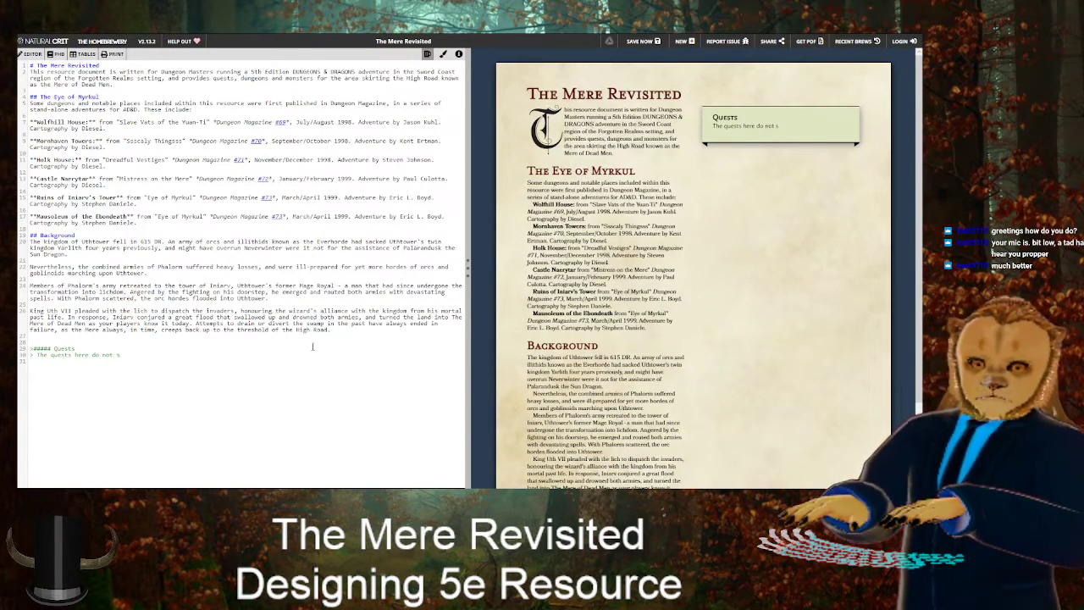
{"action": "key", "text": "BackSpace"}
{"action": "type", "text": "operate as a set module"}
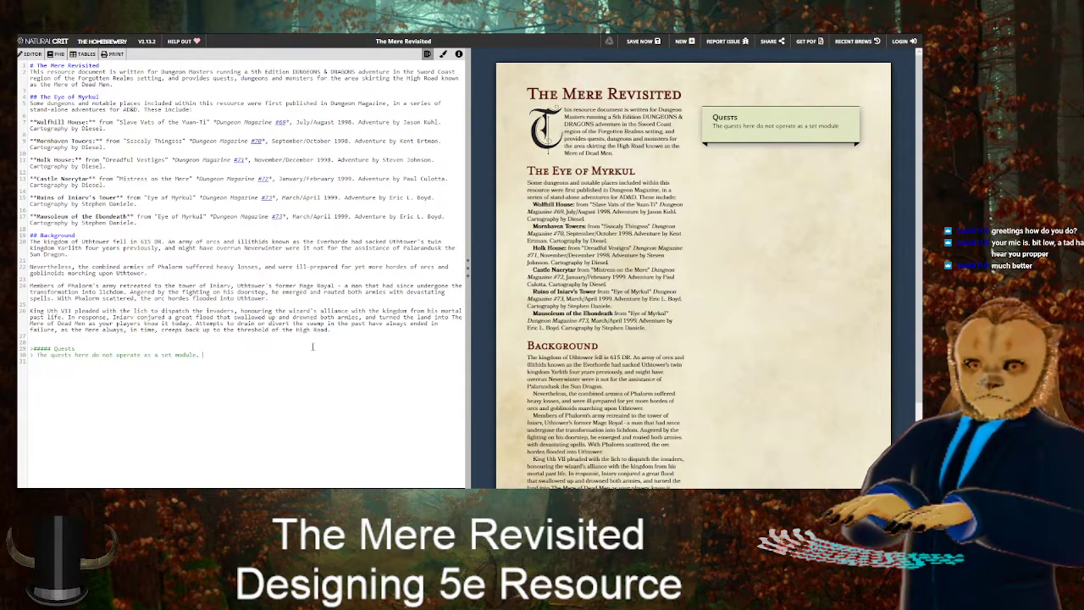
Continue the Quests note's first sentence with ", but as a resource for Dungeon Masters to use as they see fit."
{"action": "type", "text": ", but as a resource for Dungeon M"}
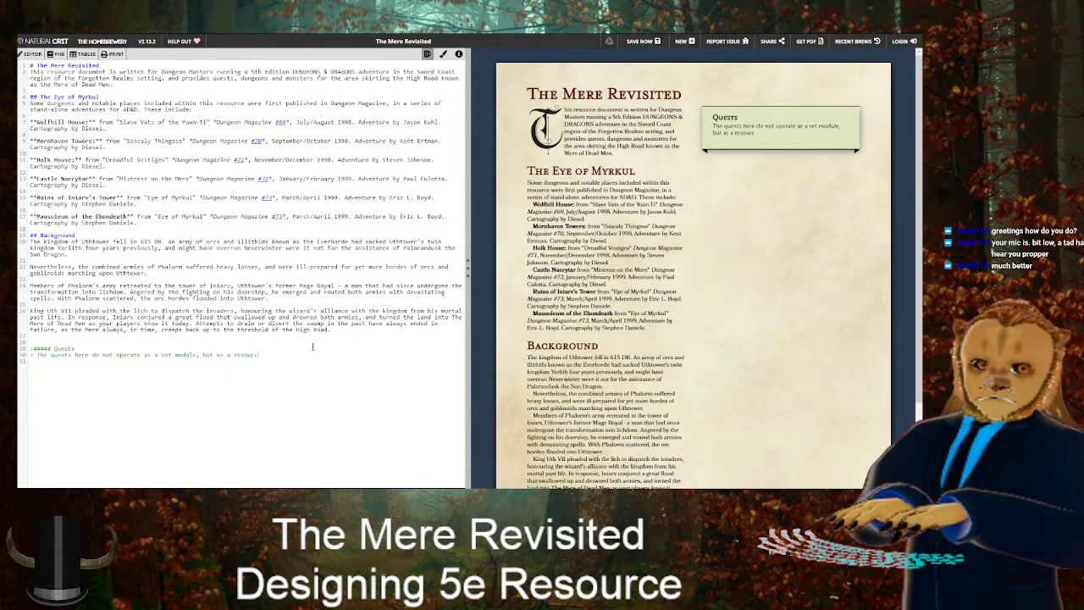
{"action": "type", "text": "aste"}
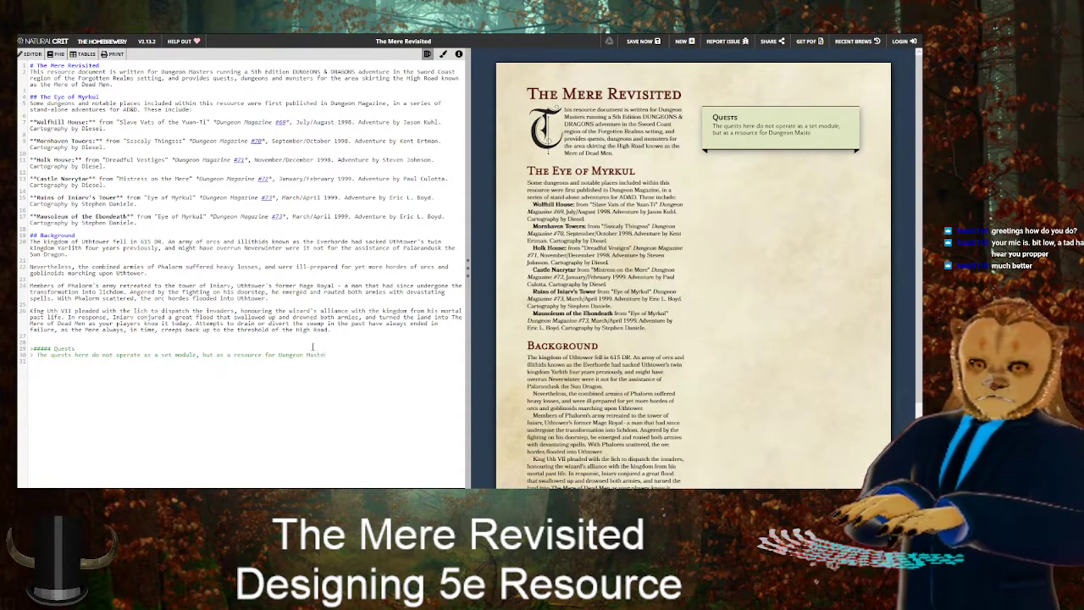
{"action": "type", "text": "rs to u"}
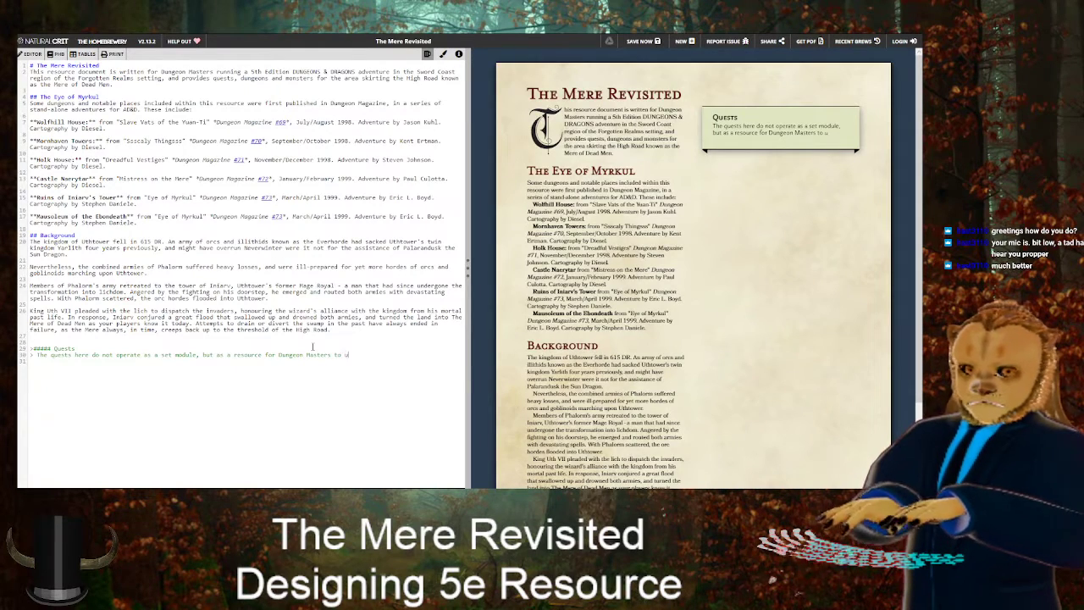
{"action": "type", "text": "se as they see fit"}
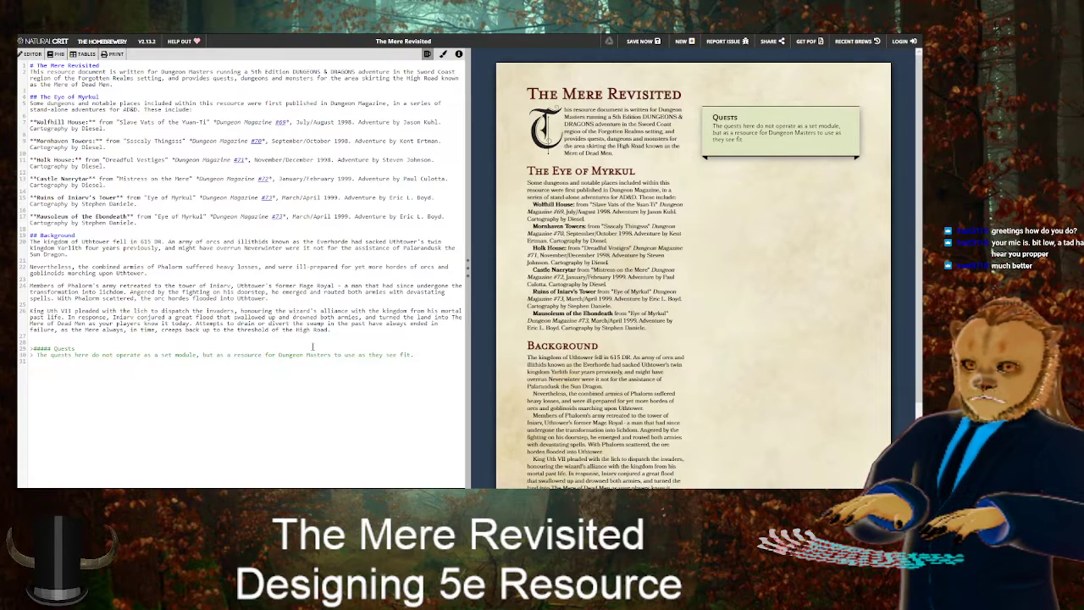
Start a second sentence in the Quests note with "Alongside each dungeon will be a difficulty rating"
{"action": "type", "text": ". Alongsi"}
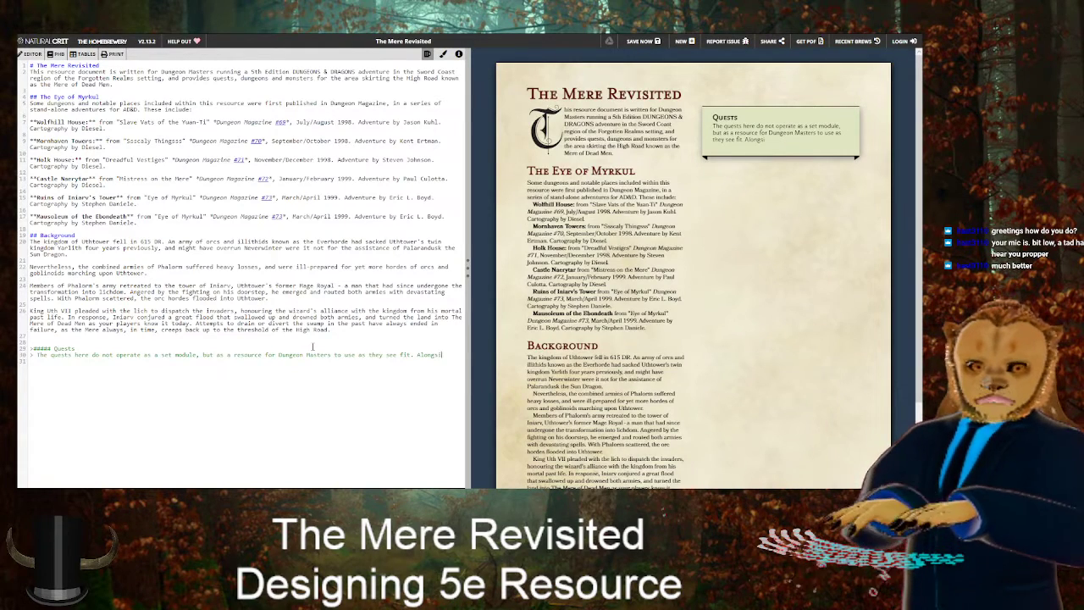
{"action": "type", "text": "de each dungeon"}
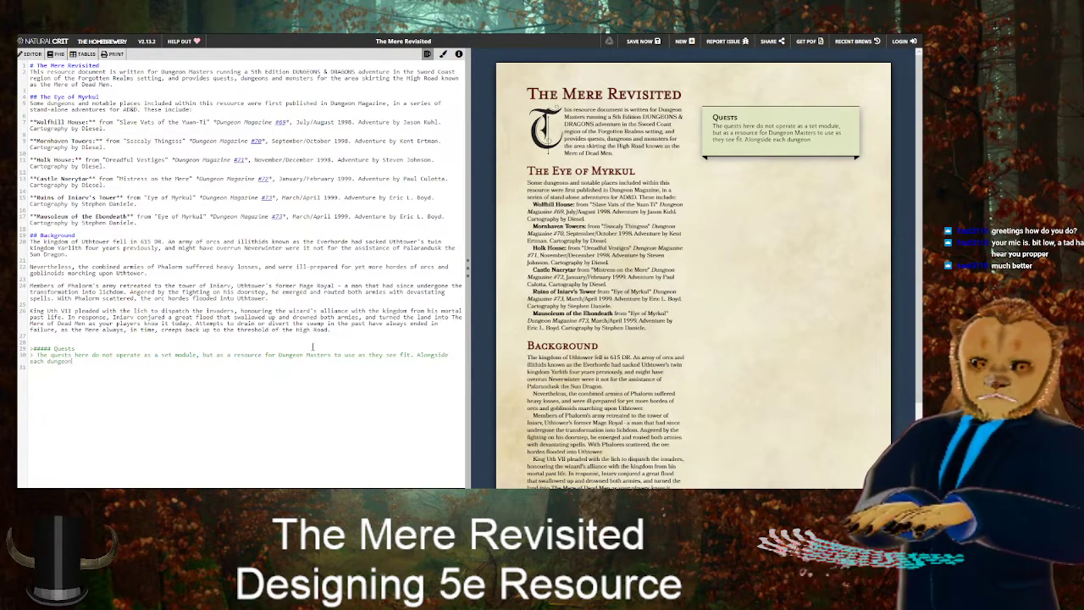
{"action": "type", "text": " will be a difficulty rati"}
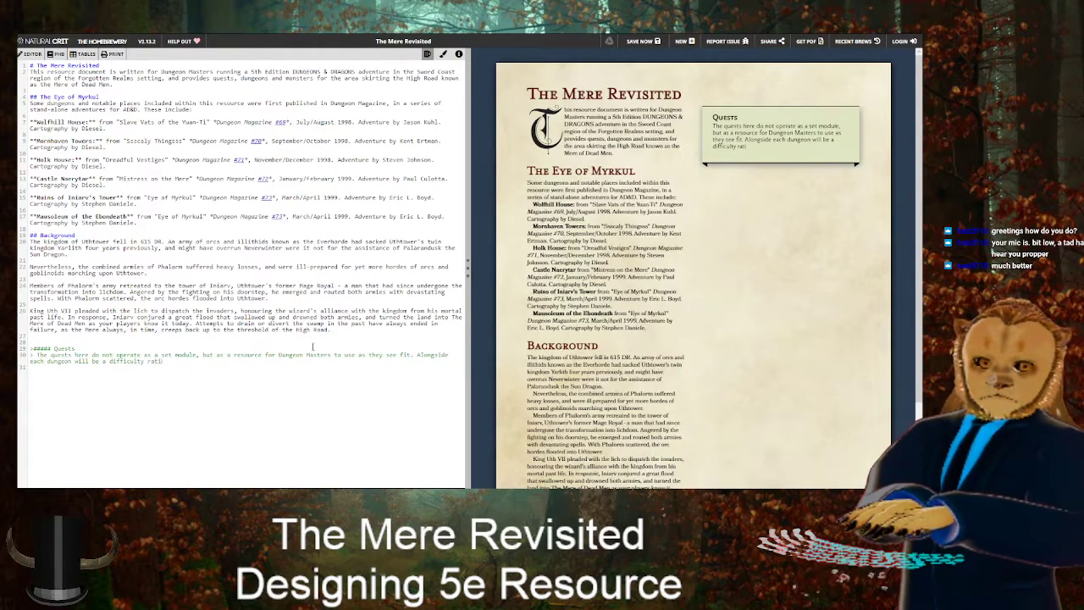
{"action": "type", "text": "ng"}
Replace "difficulty rating" at the end of the Quests note with "recommended"
{"action": "key", "text": "BackSpace"}
{"action": "key", "text": "BackSpace"}
{"action": "key", "text": "BackSpace"}
{"action": "key", "text": "BackSpace"}
{"action": "key", "text": "BackSpace"}
{"action": "key", "text": "BackSpace"}
{"action": "key", "text": "BackSpace"}
{"action": "key", "text": "BackSpace"}
{"action": "key", "text": "BackSpace"}
{"action": "key", "text": "BackSpace"}
{"action": "key", "text": "BackSpace"}
{"action": "key", "text": "BackSpace"}
{"action": "key", "text": "BackSpace"}
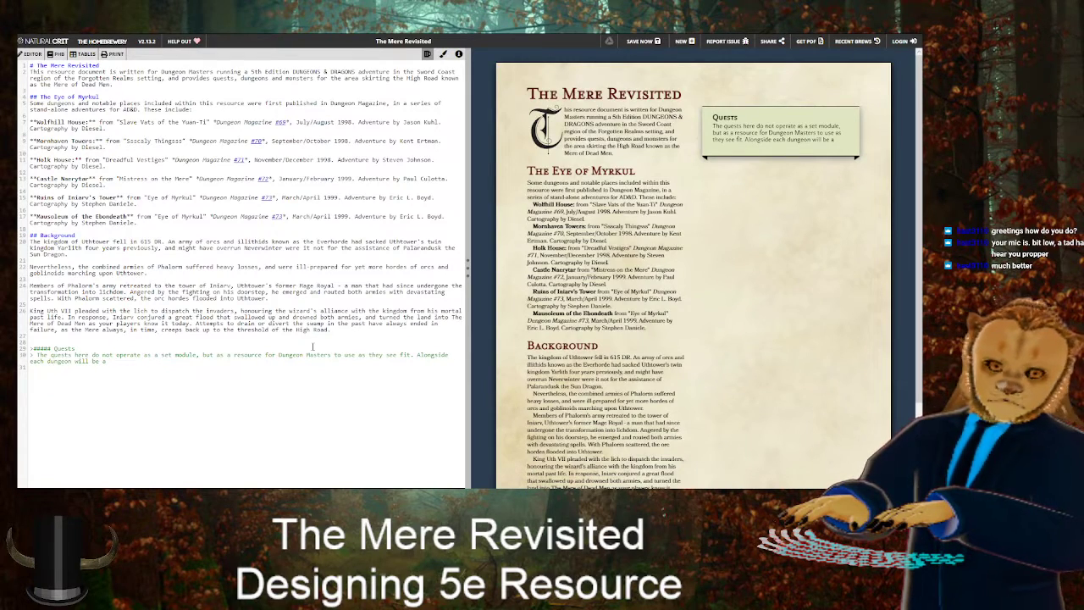
{"action": "type", "text": "recommended"}
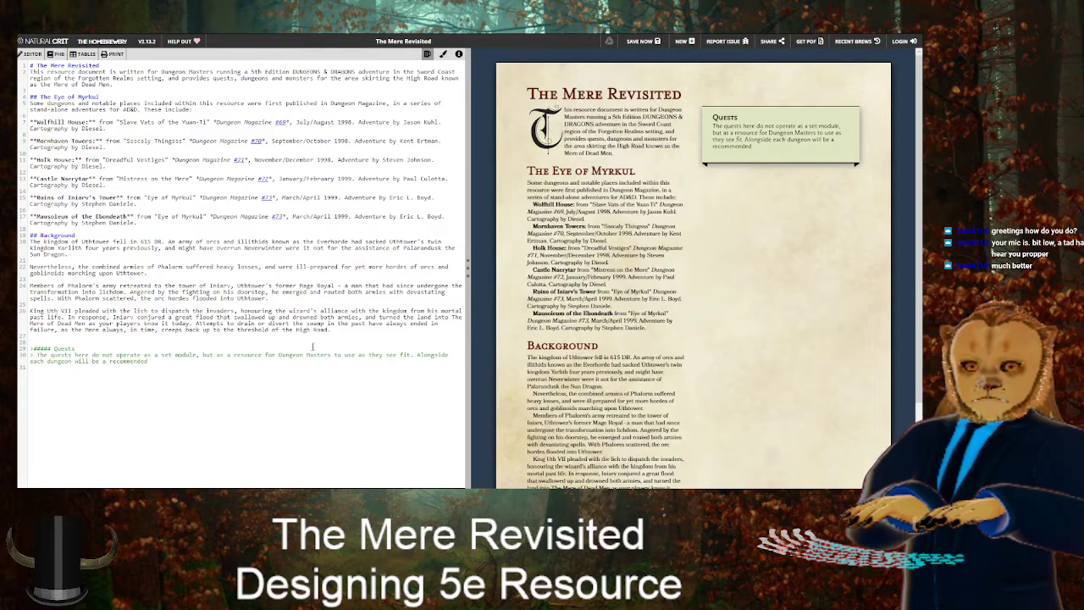
Replace "recommended" in the Quests note with "Challenge Rating"
{"action": "key", "text": "BackSpace"}
{"action": "key", "text": "BackSpace"}
{"action": "key", "text": "BackSpace"}
{"action": "key", "text": "BackSpace"}
{"action": "key", "text": "BackSpace"}
{"action": "key", "text": "BackSpace"}
{"action": "key", "text": "BackSpace"}
{"action": "key", "text": "BackSpace"}
{"action": "key", "text": "BackSpace"}
{"action": "key", "text": "BackSpace"}
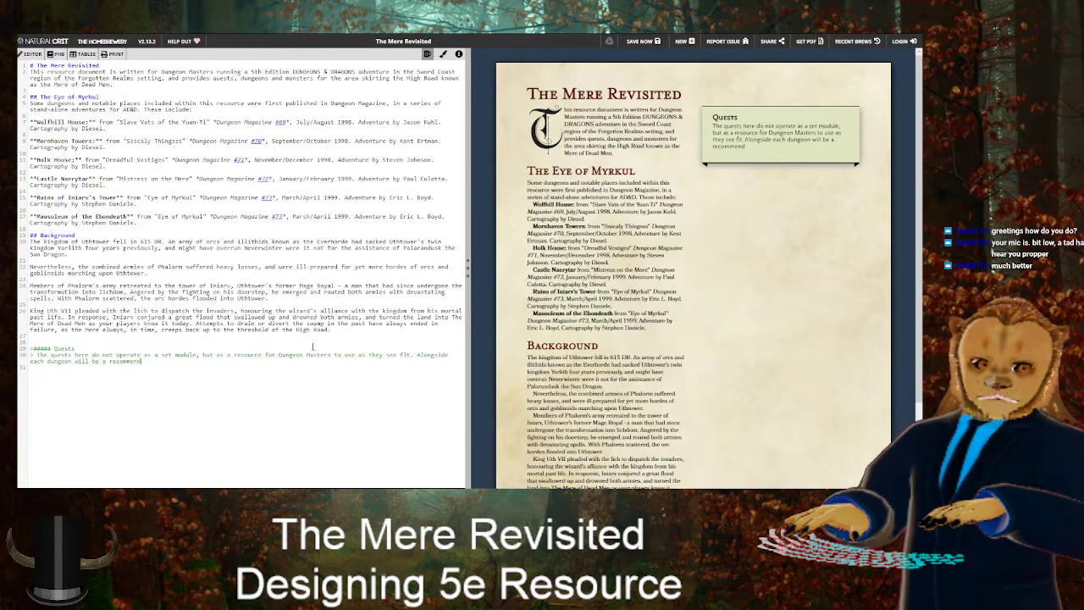
{"action": "type", "text": "Challenge Rating"}
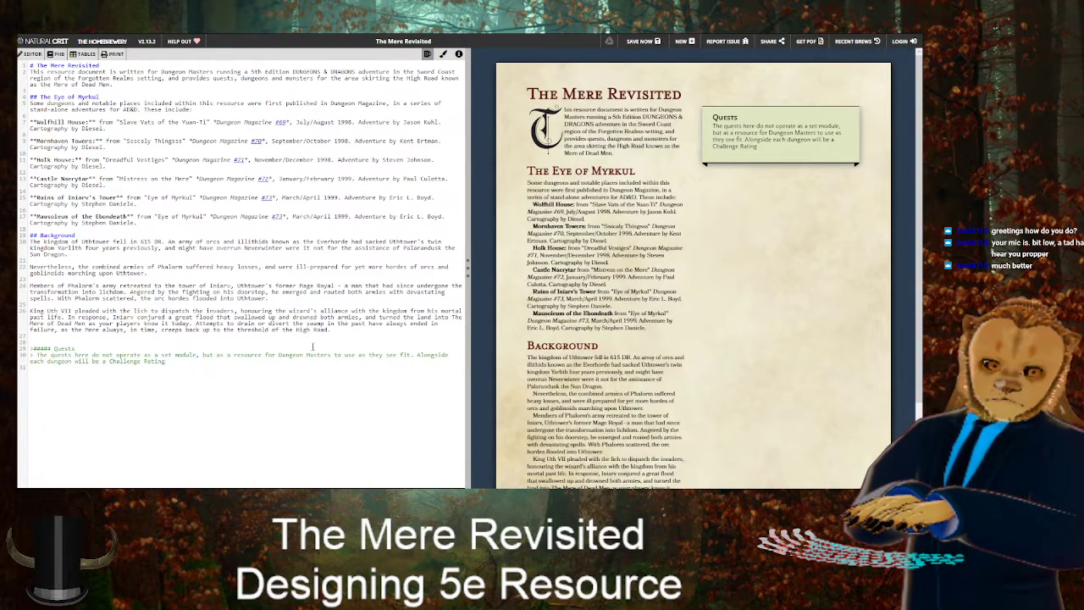
Continue the Challenge Rating sentence with ", highlighting what level the adventurers should be to"
{"action": "type", "text": ", highlightin"}
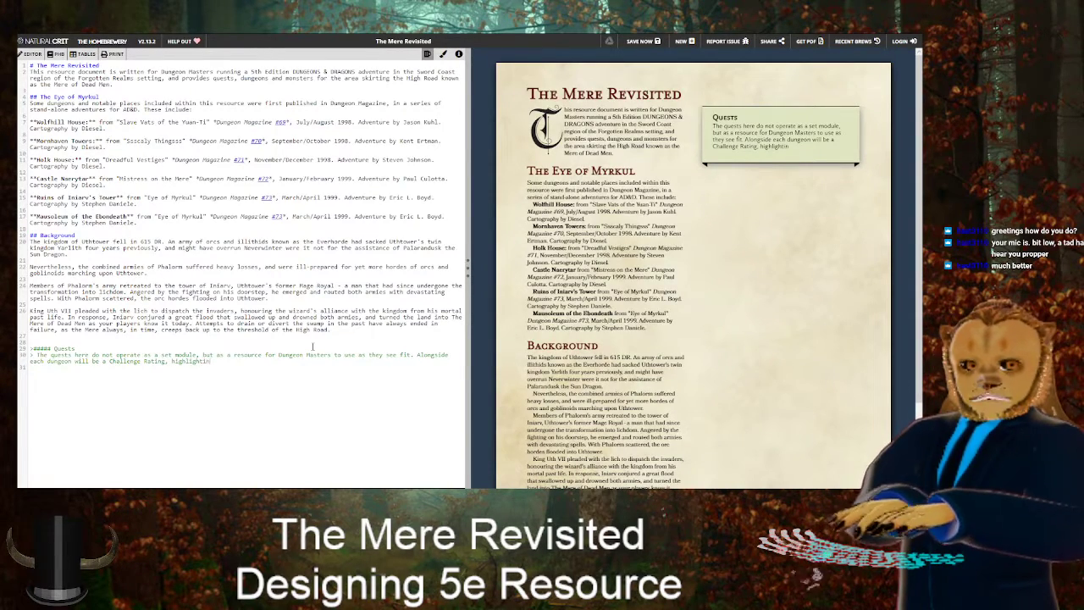
{"action": "type", "text": "g what level"}
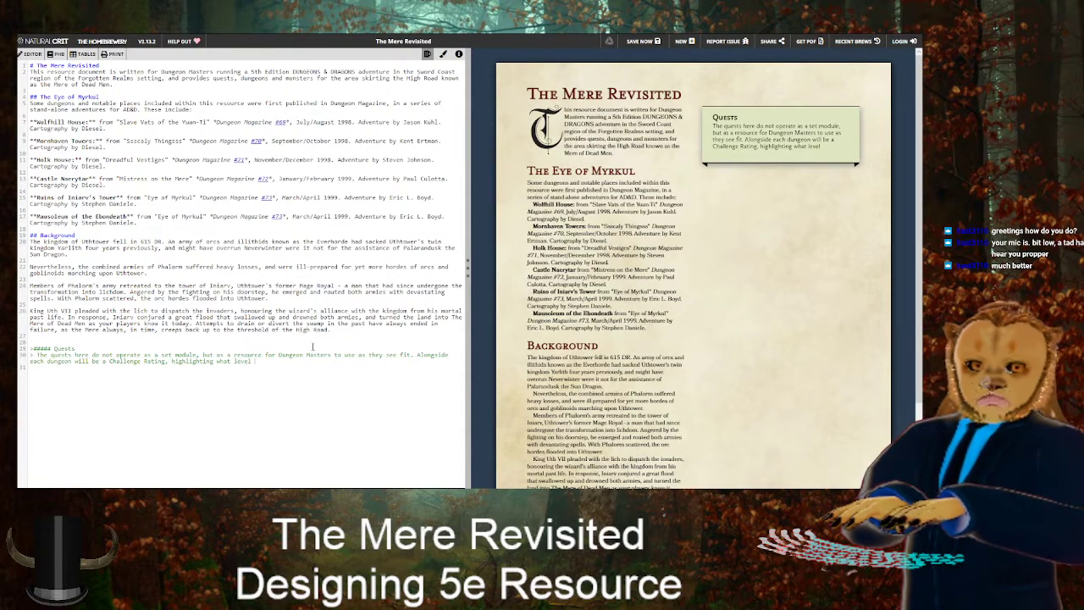
{"action": "type", "text": " the adventu"}
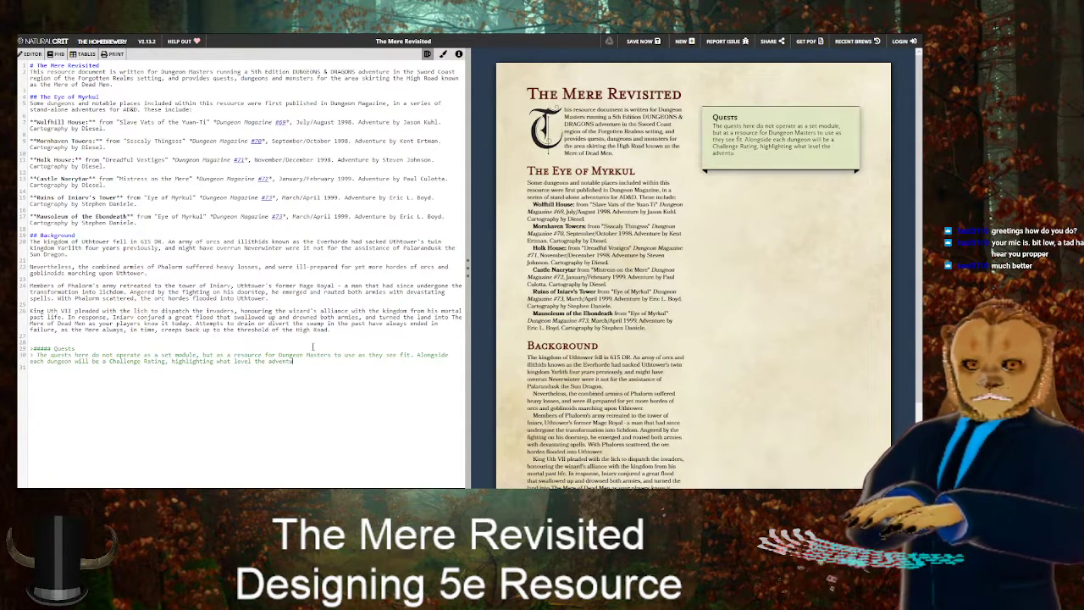
{"action": "type", "text": "rers "}
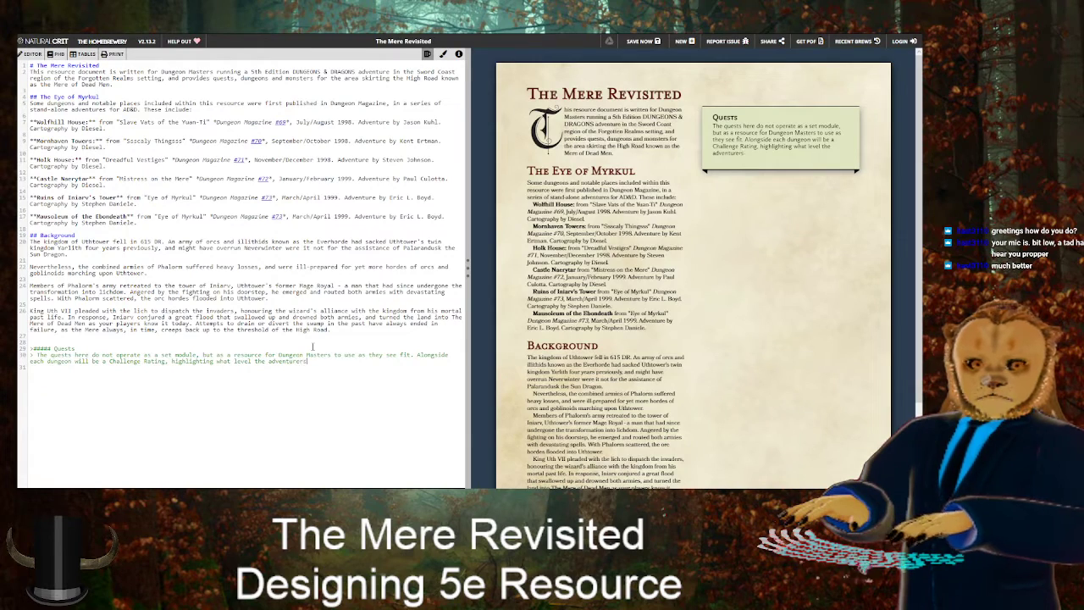
{"action": "type", "text": "should be to"}
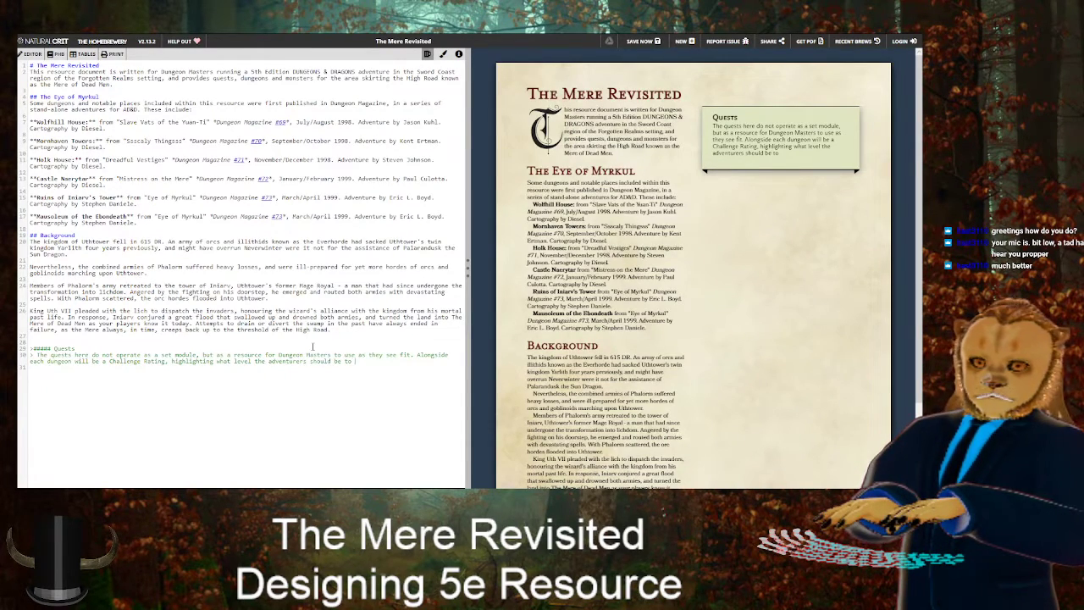
Try rewording the end of the Quests note so it reads "should be to enjoy a balanced"
{"action": "key", "text": "BackSpace"}
{"action": "key", "text": "BackSpace"}
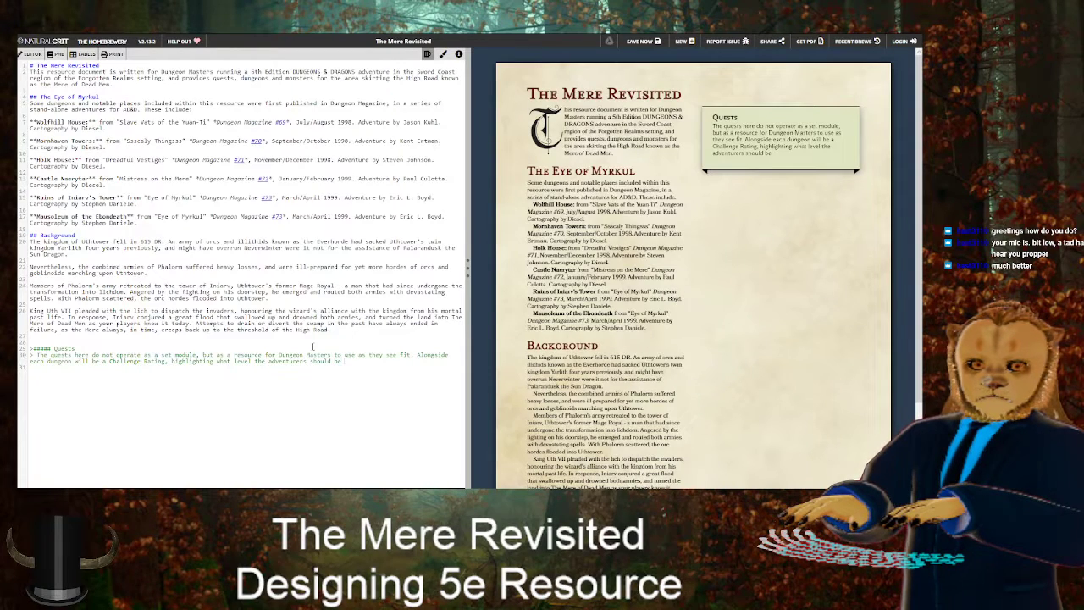
{"action": "type", "text": "for"}
{"action": "key", "text": "BackSpace"}
{"action": "key", "text": "BackSpace"}
{"action": "key", "text": "BackSpace"}
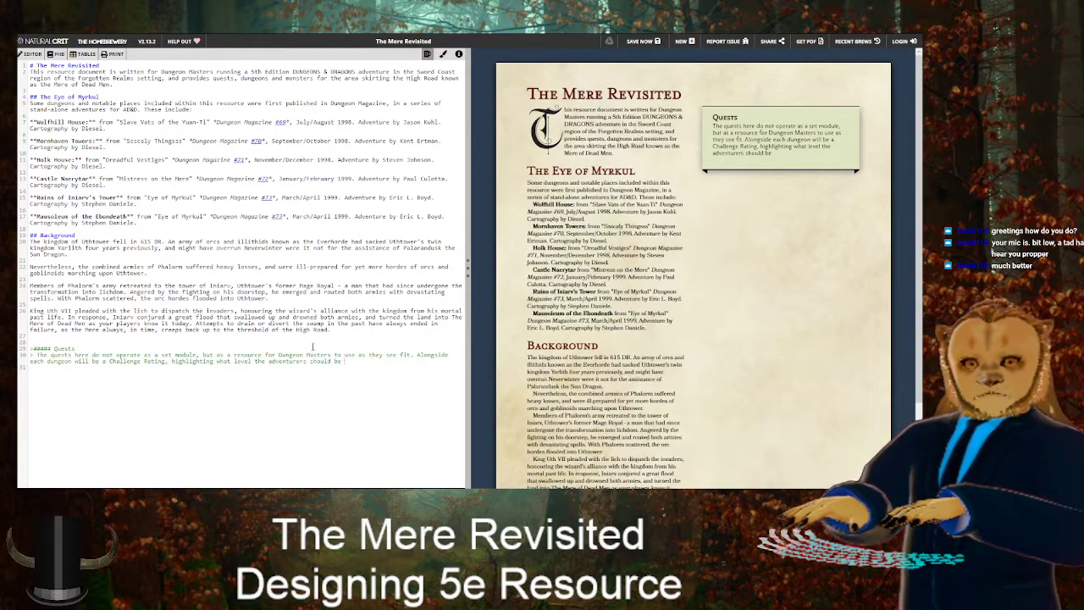
{"action": "type", "text": "to enjoy a balanced"}
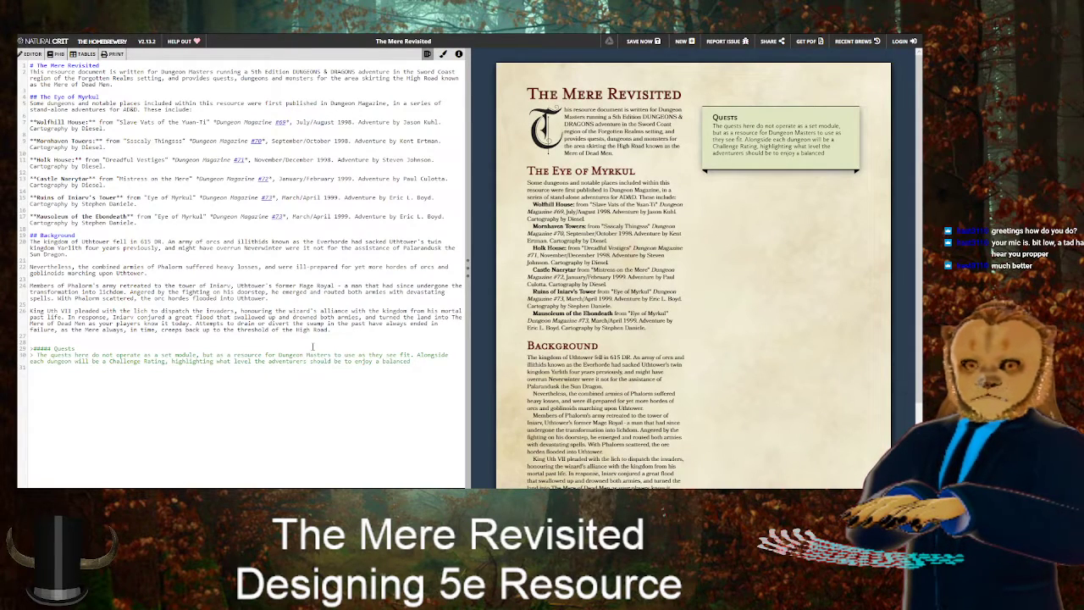
Replace "to enjoy a balanced" with "for the purposes of game balance, as it is written in this document."
{"action": "key", "text": "BackSpace"}
{"action": "key", "text": "BackSpace"}
{"action": "key", "text": "BackSpace"}
{"action": "key", "text": "BackSpace"}
{"action": "key", "text": "BackSpace"}
{"action": "key", "text": "BackSpace"}
{"action": "key", "text": "BackSpace"}
{"action": "key", "text": "BackSpace"}
{"action": "key", "text": "BackSpace"}
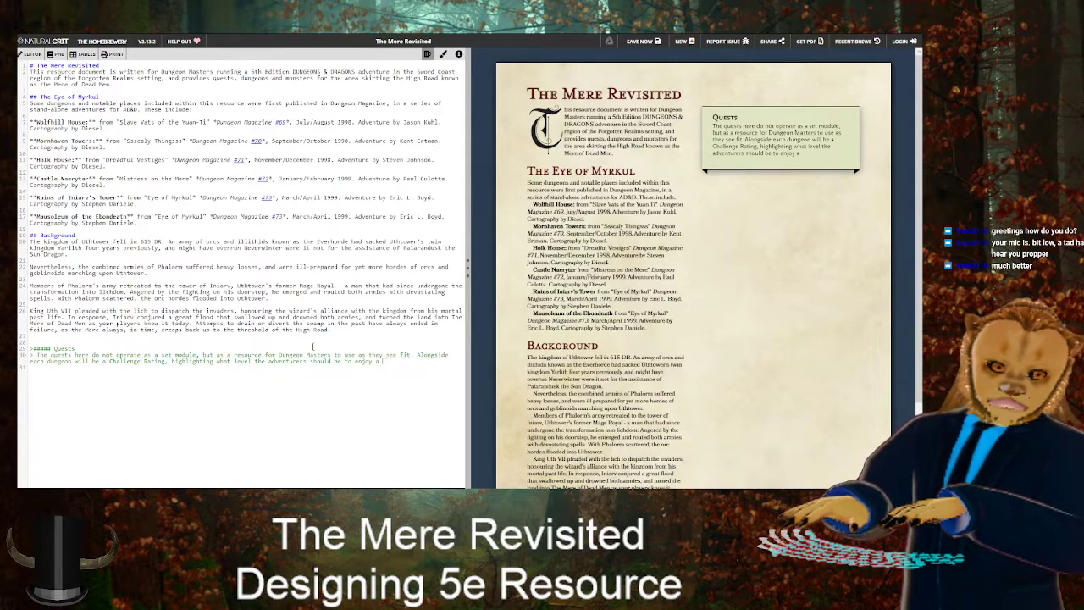
{"action": "key", "text": "BackSpace"}
{"action": "key", "text": "BackSpace"}
{"action": "key", "text": "BackSpace"}
{"action": "key", "text": "BackSpace"}
{"action": "key", "text": "BackSpace"}
{"action": "key", "text": "BackSpace"}
{"action": "key", "text": "BackSpace"}
{"action": "key", "text": "BackSpace"}
{"action": "key", "text": "BackSpace"}
{"action": "key", "text": "BackSpace"}
{"action": "key", "text": "BackSpace"}
{"action": "type", "text": "for the pu"}
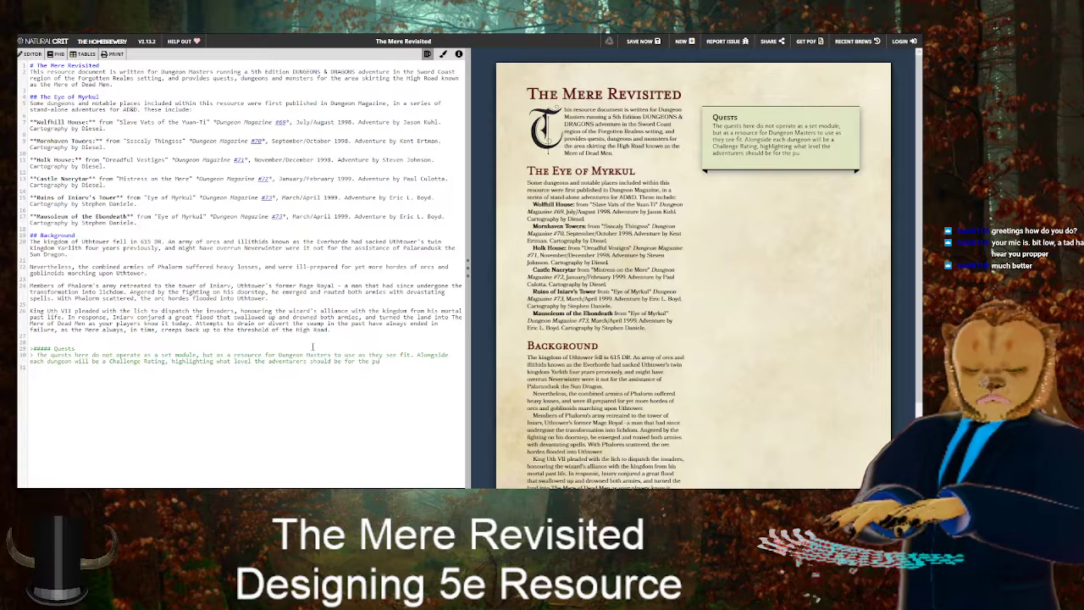
{"action": "type", "text": "rposes of"}
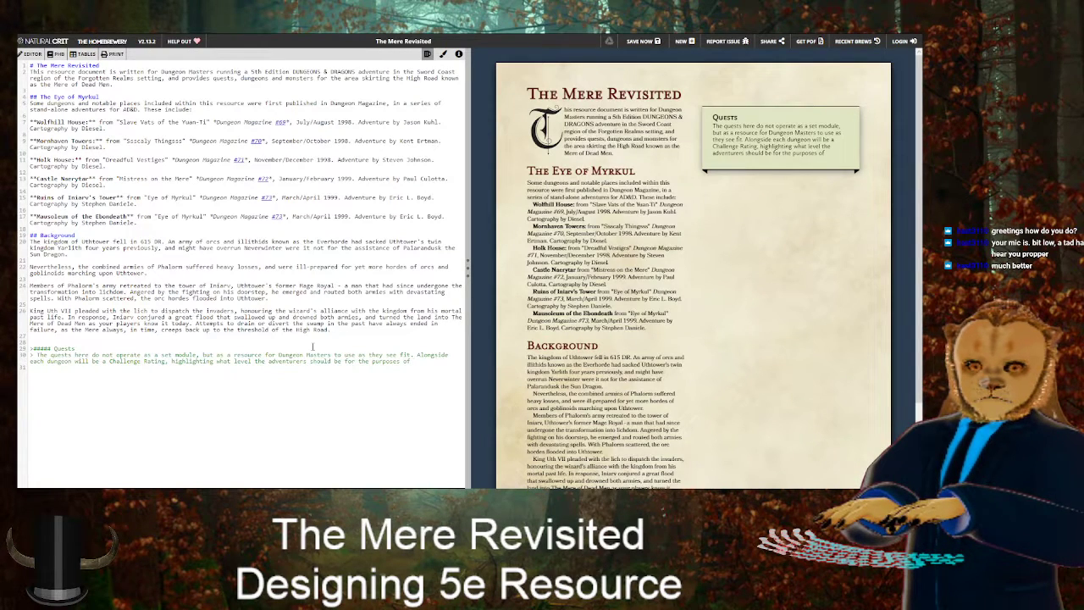
{"action": "type", "text": " game balance, as"}
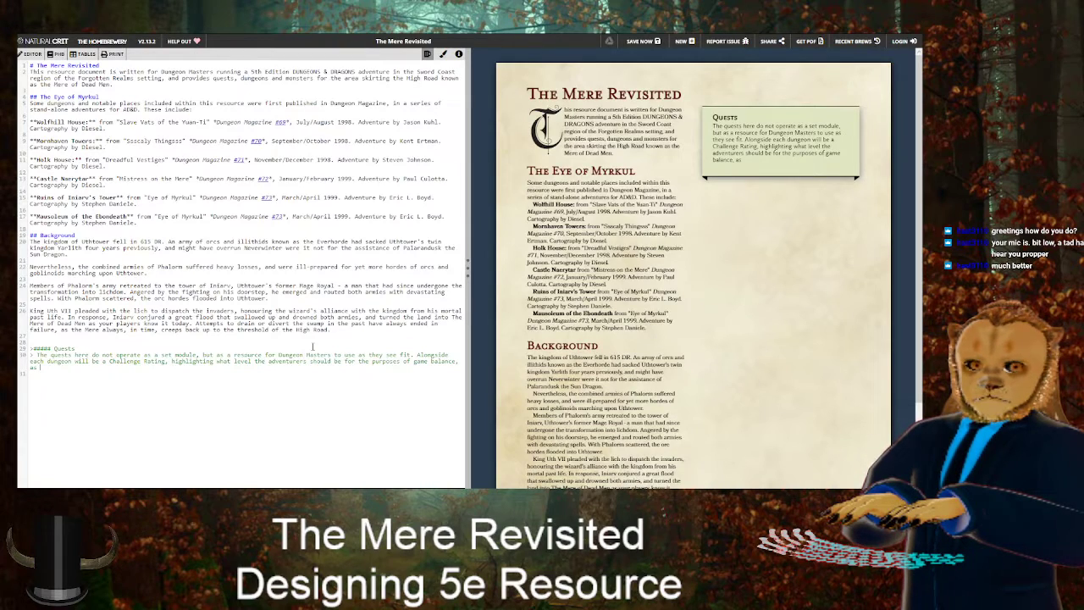
{"action": "type", "text": " it is writt"}
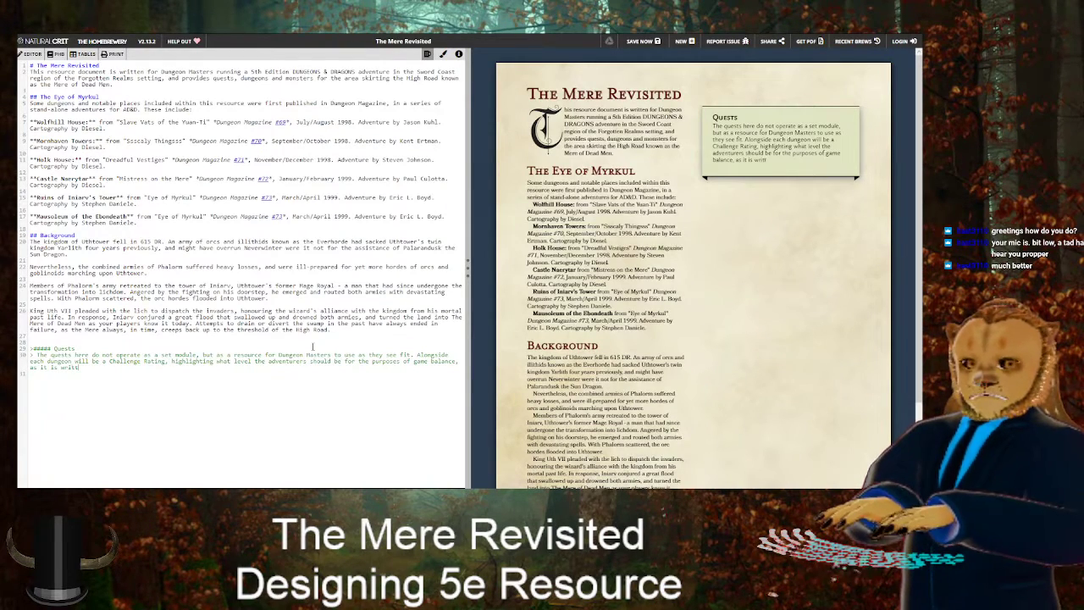
{"action": "type", "text": "en in this document"}
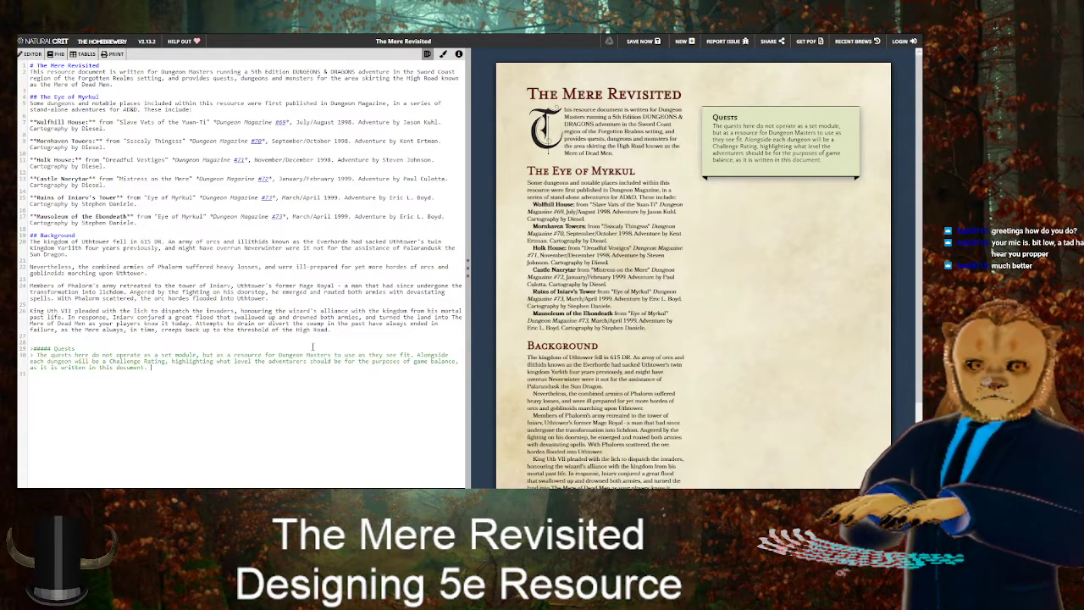
{"action": "type", "text": ". W"}
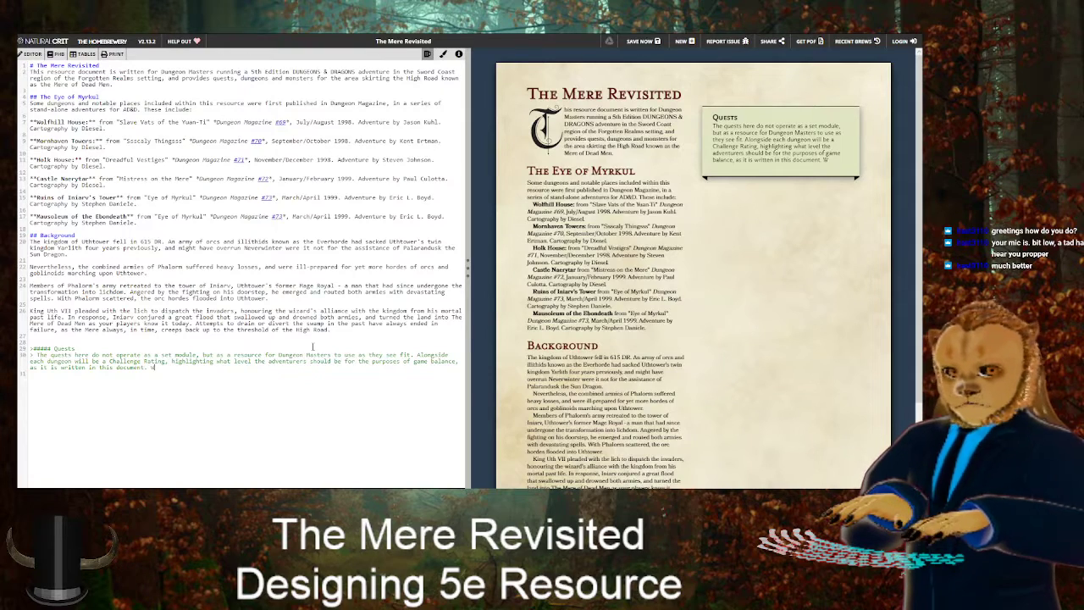
{"action": "key", "text": "BackSpace"}
{"action": "key", "text": "BackSpace"}
{"action": "type", "text": "I recommend"}
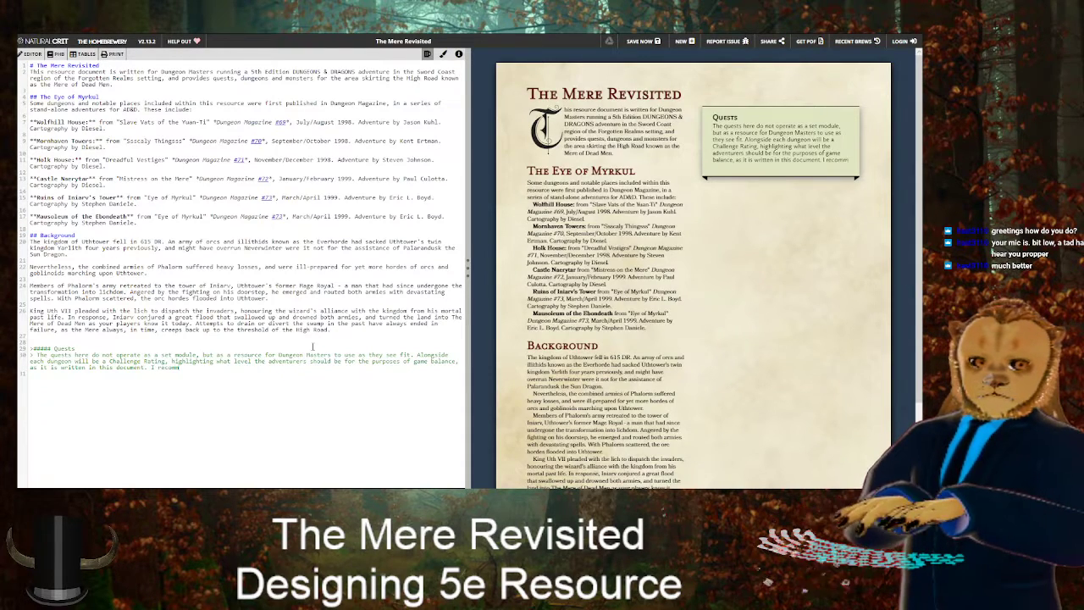
{"action": "key", "text": "BackSpace"}
{"action": "key", "text": "BackSpace"}
{"action": "key", "text": "BackSpace"}
{"action": "key", "text": "BackSpace"}
{"action": "key", "text": "BackSpace"}
{"action": "key", "text": "BackSpace"}
{"action": "key", "text": "BackSpace"}
{"action": "key", "text": "BackSpace"}
{"action": "key", "text": "BackSpace"}
{"action": "key", "text": "BackSpace"}
{"action": "key", "text": "BackSpace"}
{"action": "key", "text": "BackSpace"}
{"action": "key", "text": "BackSpace"}
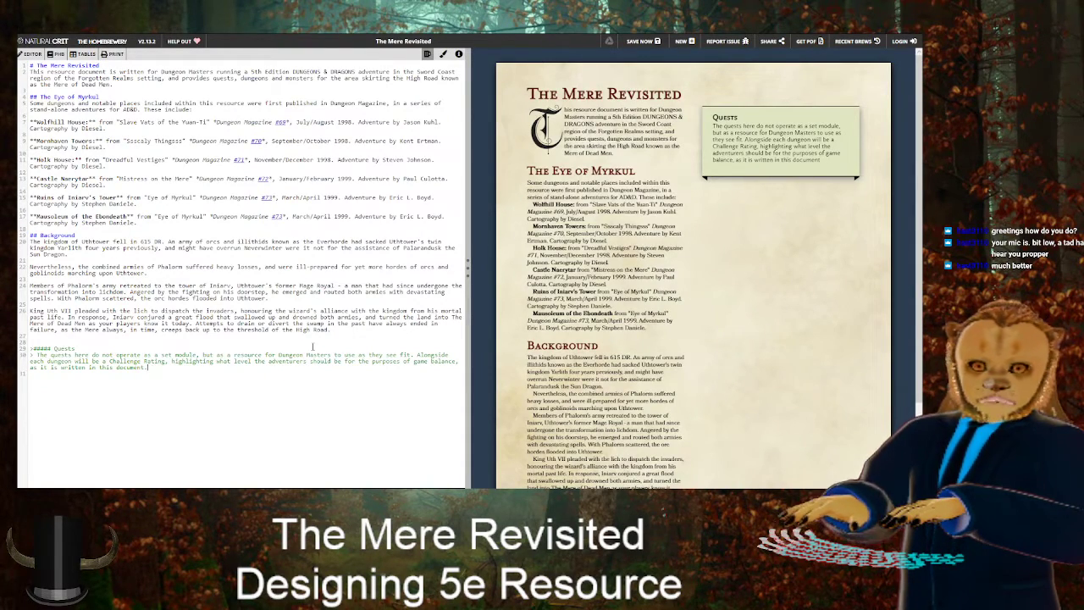
Continue the Quests note with "Strengthening, weakening or otherwise altering any of the monsters and traps"
{"action": "type", "text": "Strengthening, weake"}
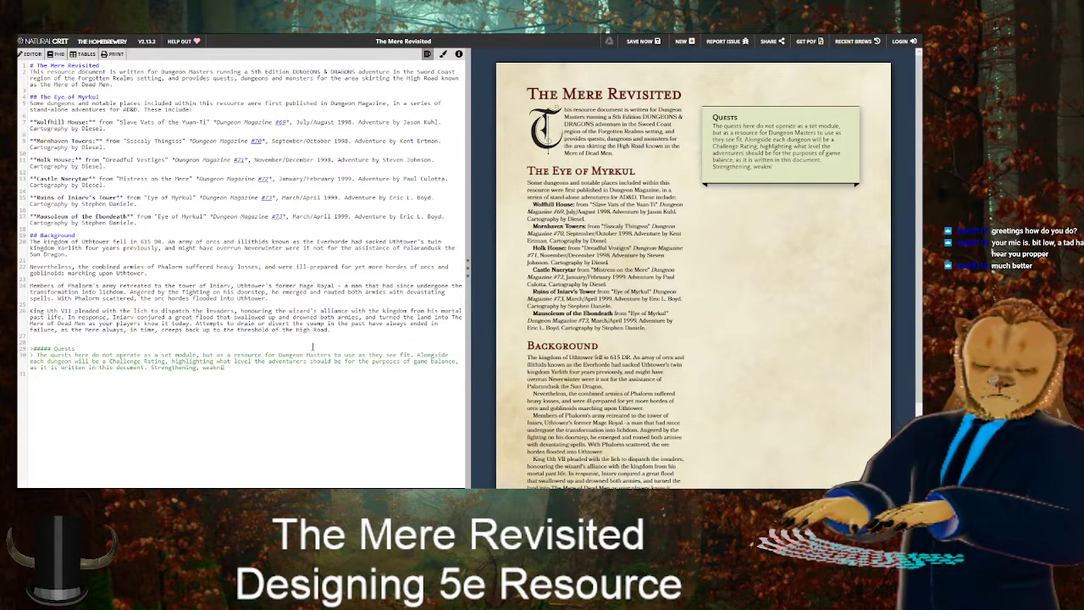
{"action": "type", "text": "ning"}
{"action": "type", "text": " or other.ise altering any of "}
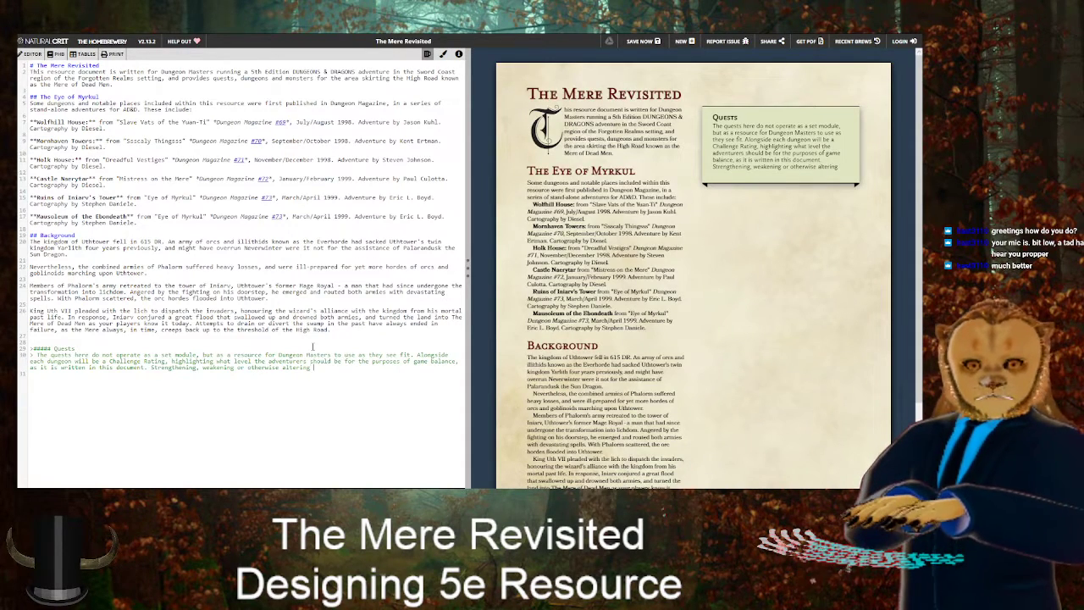
{"action": "type", "text": "the "}
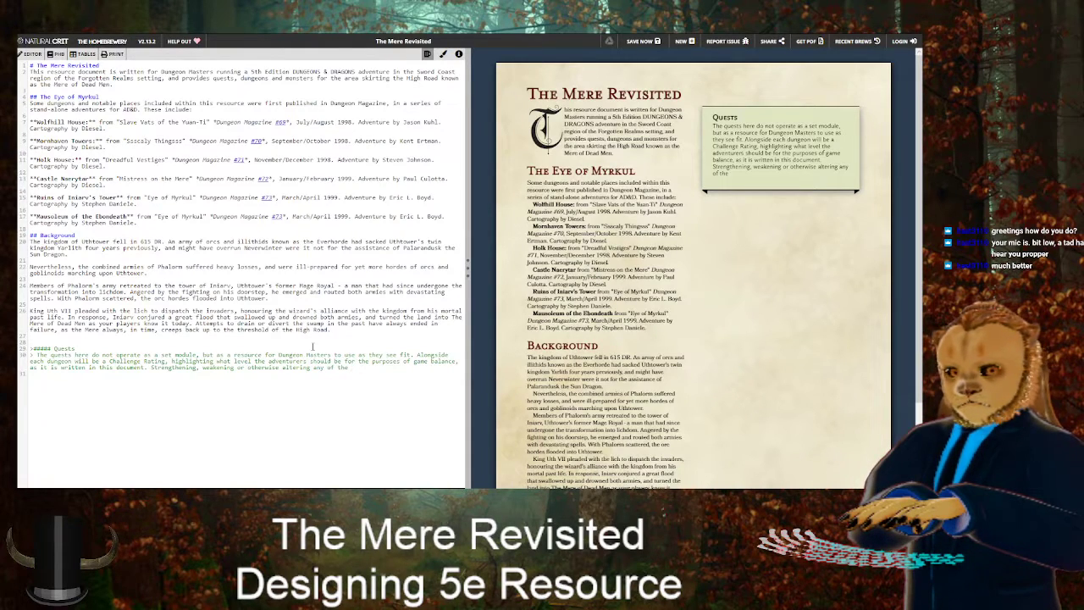
{"action": "type", "text": "monsters"}
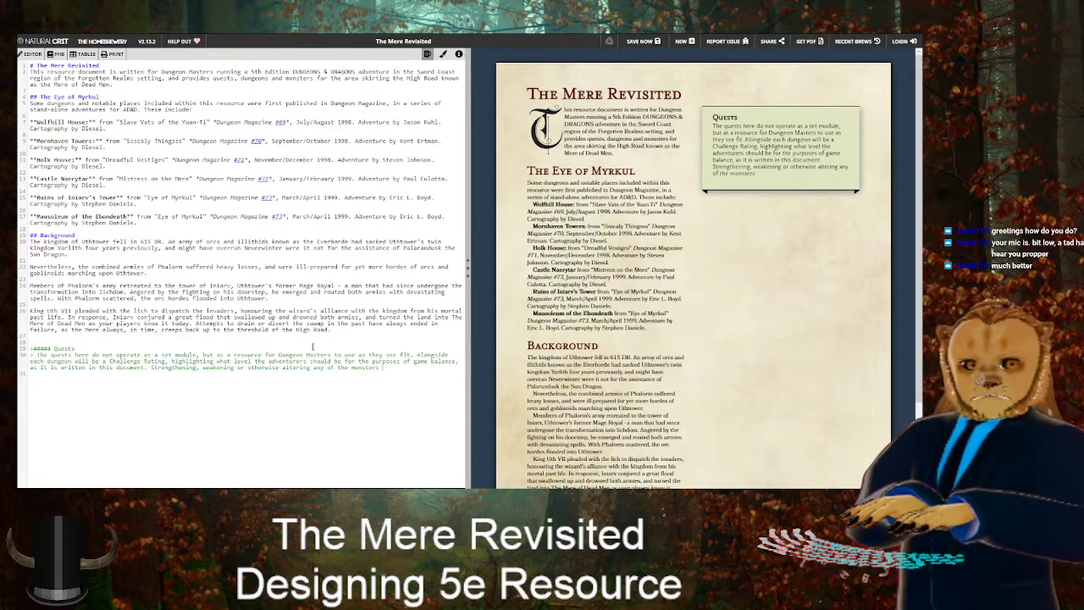
{"action": "type", "text": " and traps d"}
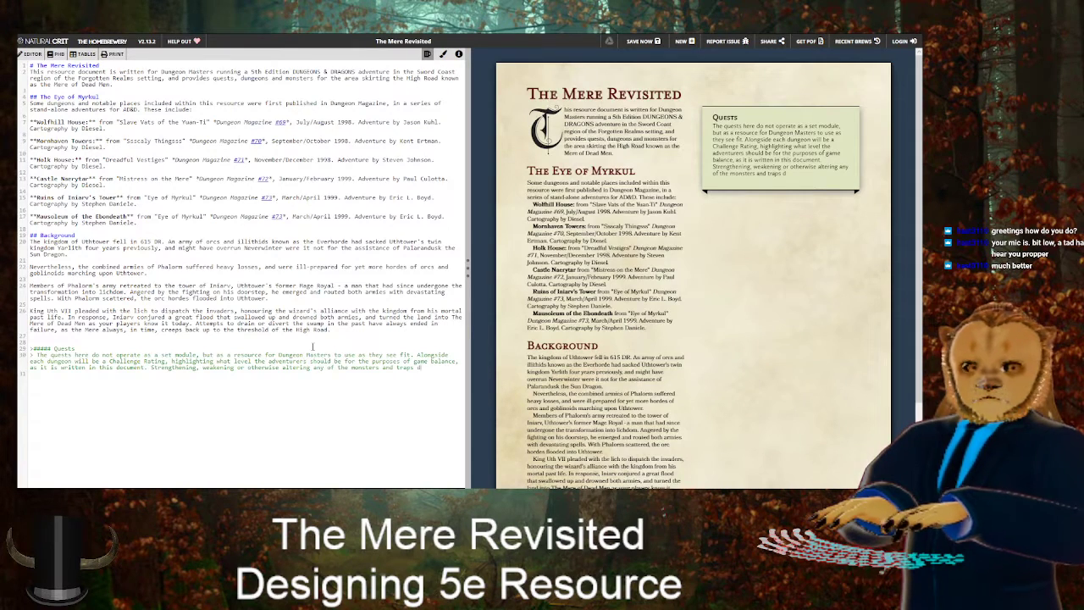
Finish the Quests note's last sentence with "detailed here to better suit your party is highly recommended."
{"action": "type", "text": "etailed here fo"}
{"action": "type", "text": "r"}
{"action": "key", "text": "BackSpace"}
{"action": "key", "text": "BackSpace"}
{"action": "key", "text": "BackSpace"}
{"action": "type", "text": "to better suit your party is hig"}
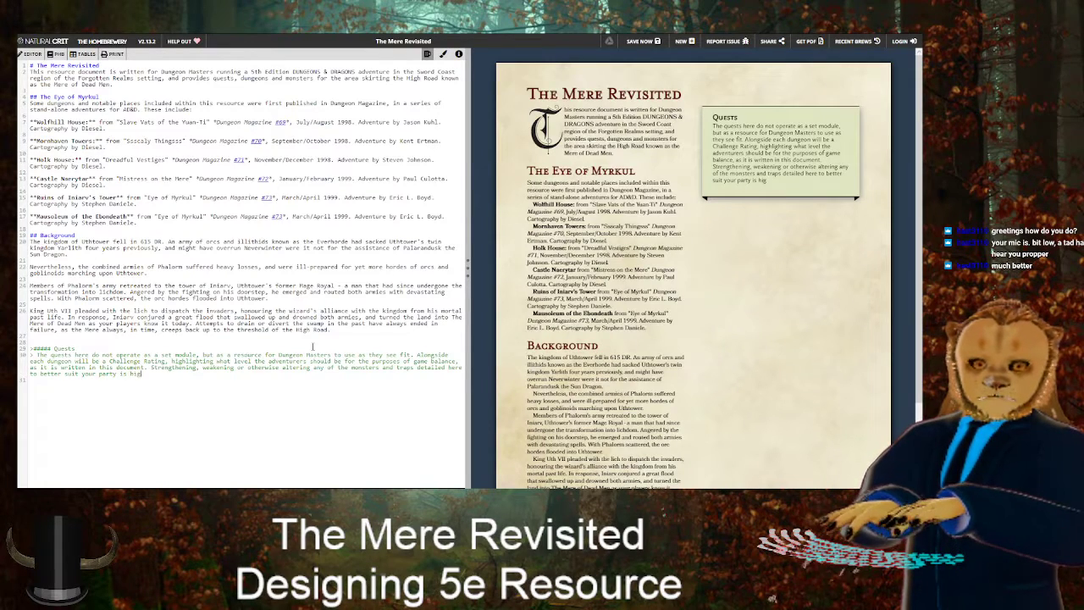
{"action": "type", "text": "hly recommended."}
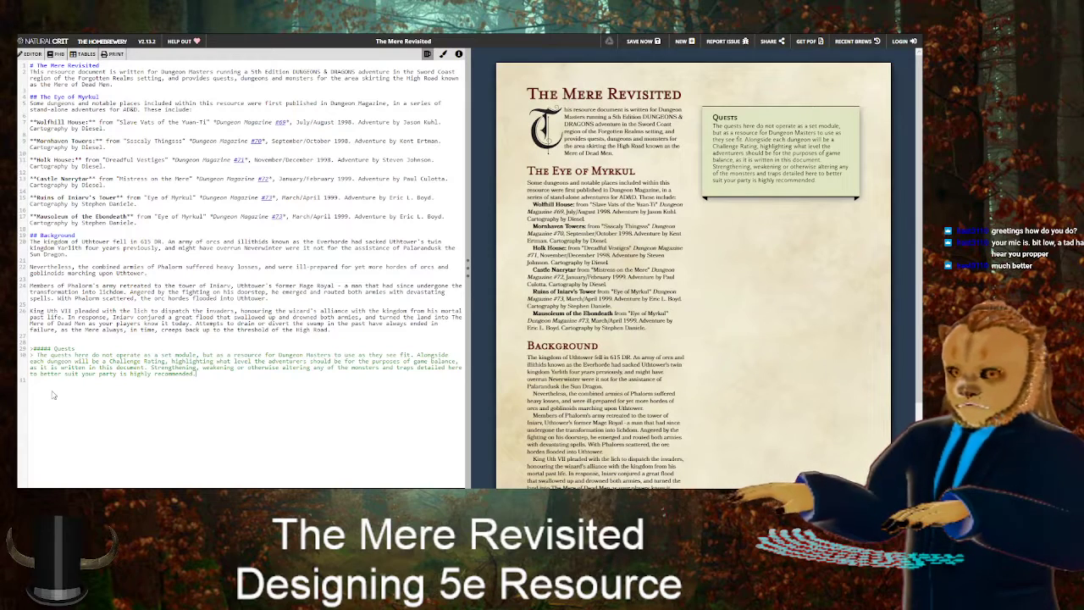
{"action": "scroll", "coordinate": [644, 321], "scroll_direction": "down", "scroll_amount": 2}
{"action": "scroll", "coordinate": [695, 271], "scroll_direction": "up", "scroll_amount": 2}
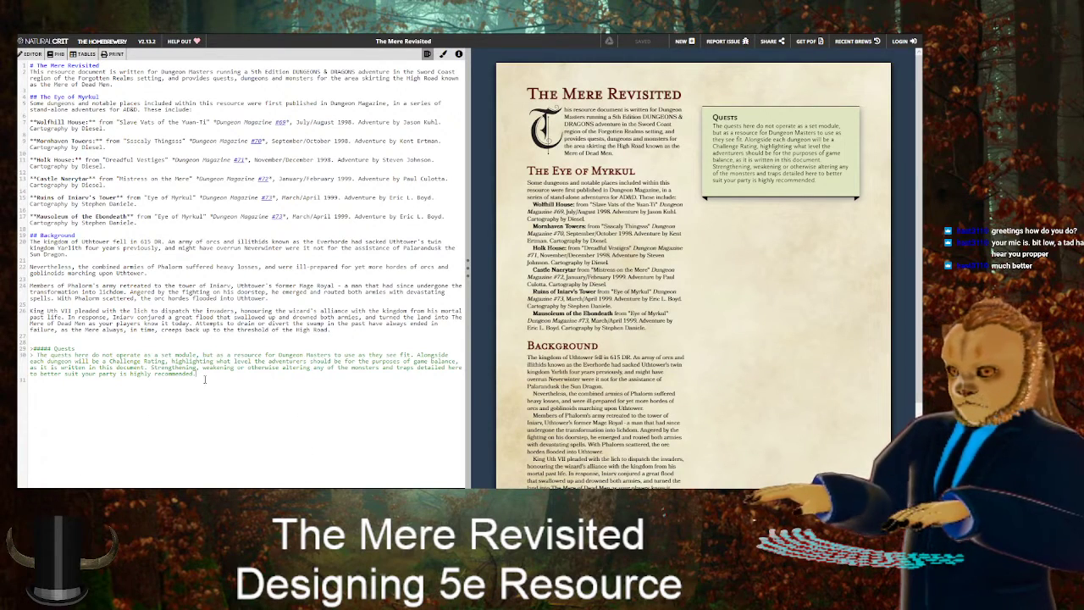
Add a second-level Markdown heading "Wolfhill" below the Quests note, separated by a blank line
{"action": "key", "text": "Return"}
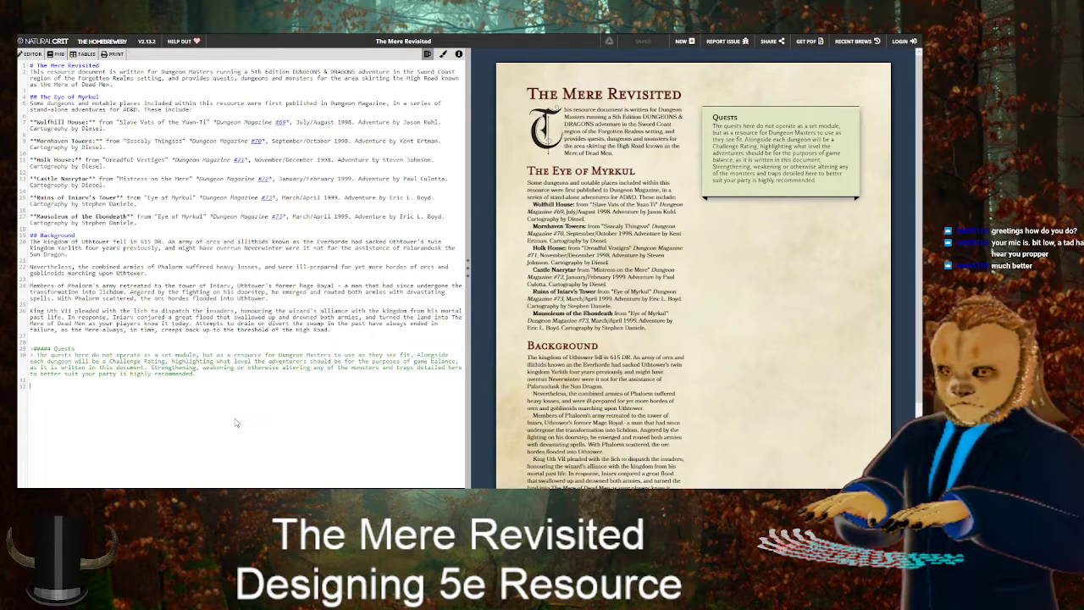
{"action": "type", "text": "##"}
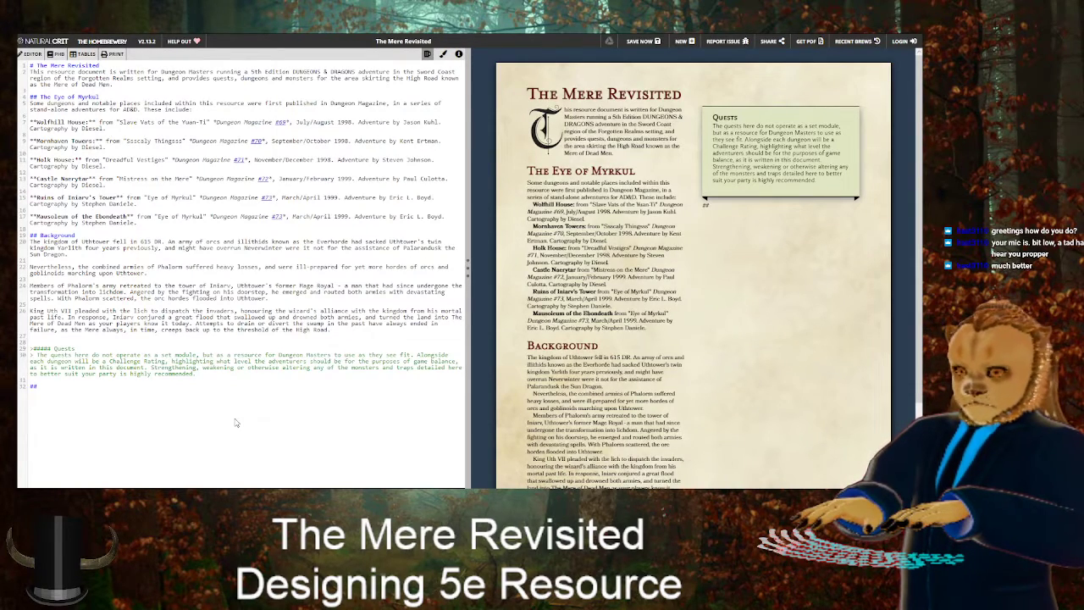
{"action": "type", "text": "Wolfhill"}
{"action": "key", "text": "Left"}
{"action": "key", "text": "Left"}
{"action": "key", "text": "Left"}
{"action": "key", "text": "Left"}
{"action": "key", "text": "Left"}
{"action": "key", "text": "Left"}
{"action": "key", "text": "Left"}
{"action": "key", "text": "Left"}
{"action": "key", "text": "Left"}
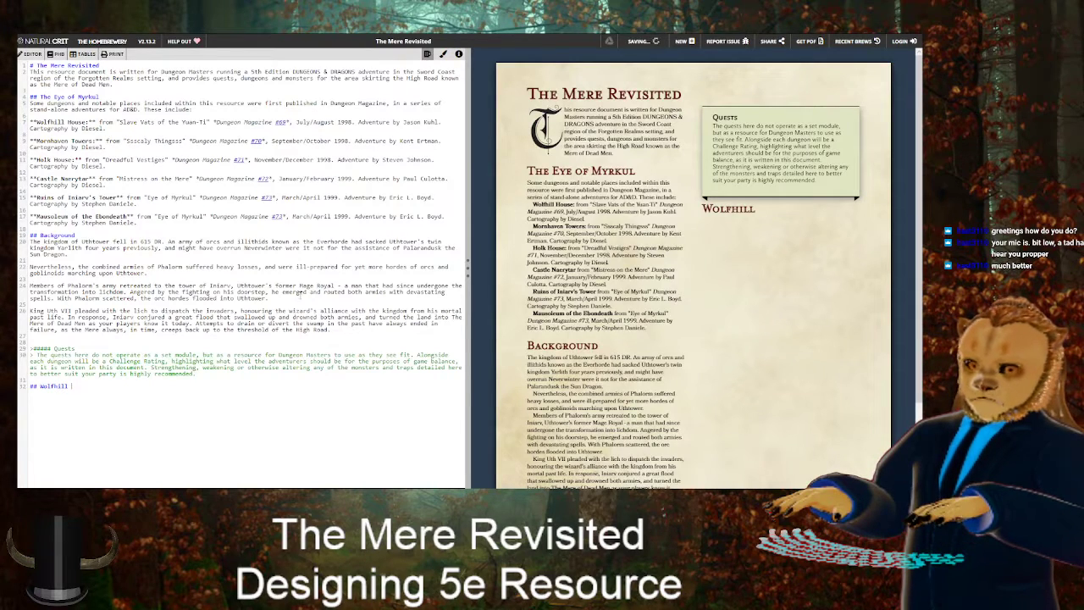
Check the heading markup in the sample Homebrewery document and change the Wolfhill heading to third level
{"action": "key", "text": "ctrl+Tab"}
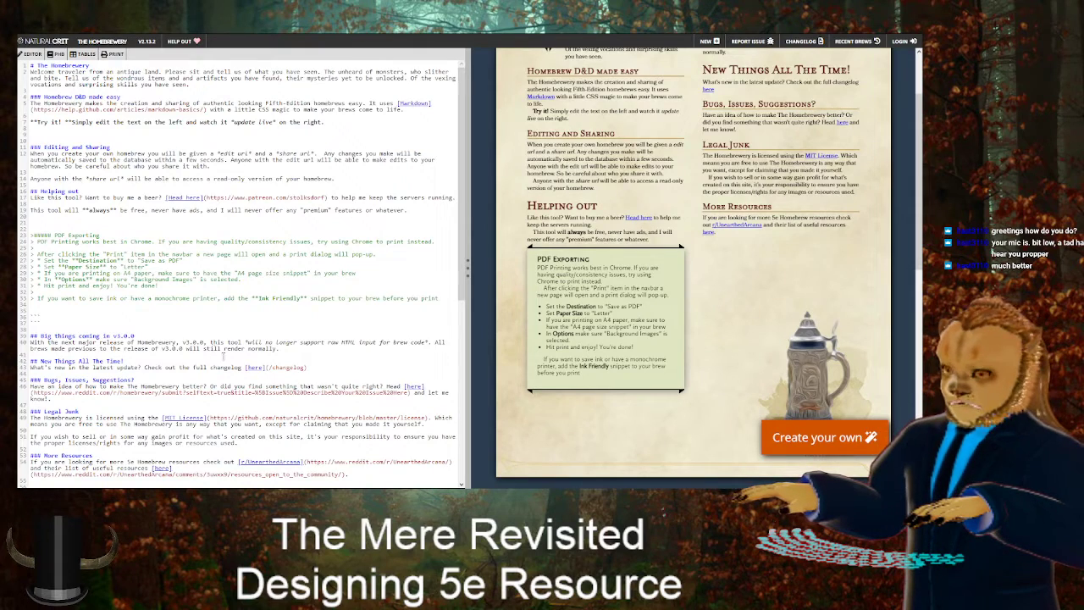
{"action": "key", "text": "ctrl+Tab"}
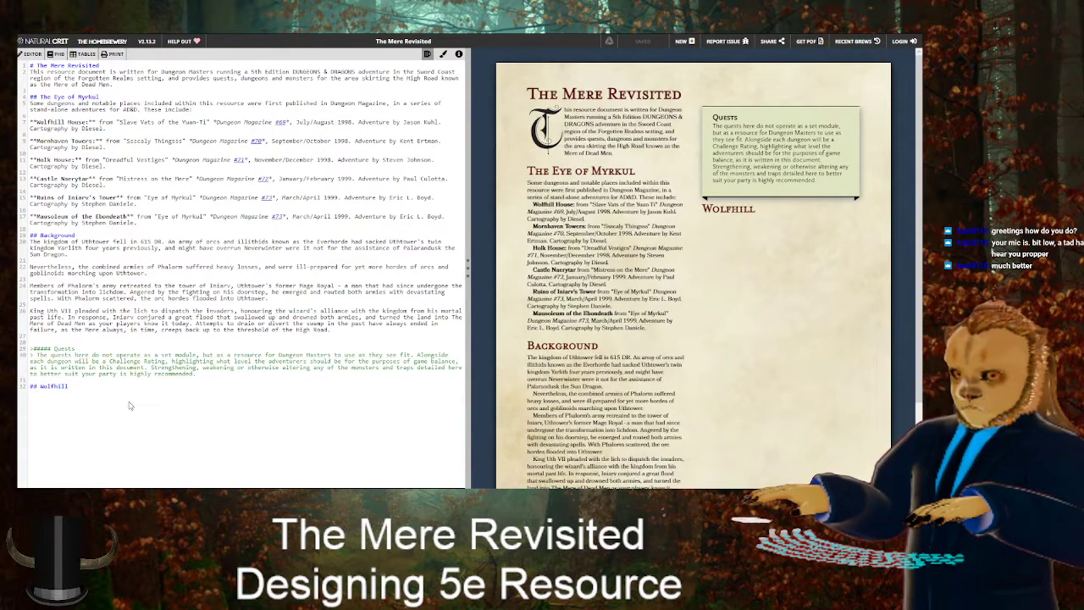
{"action": "type", "text": "#"}
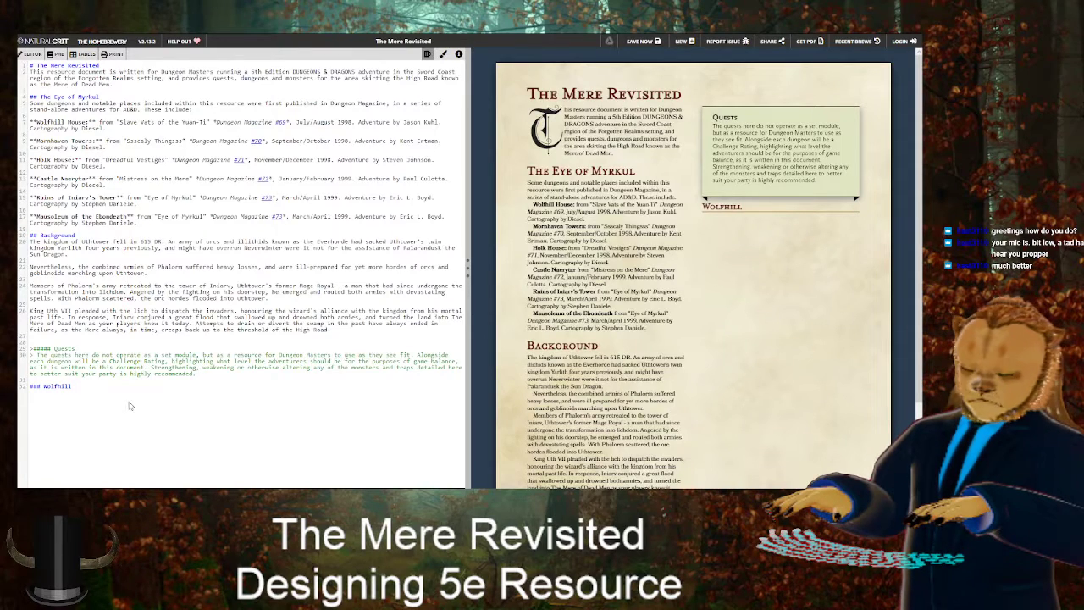
Insert an empty quote line and an extra blank line between the Quests note and the Wolfhill heading, consulting the sample document's note markup
{"action": "key", "text": "Return"}
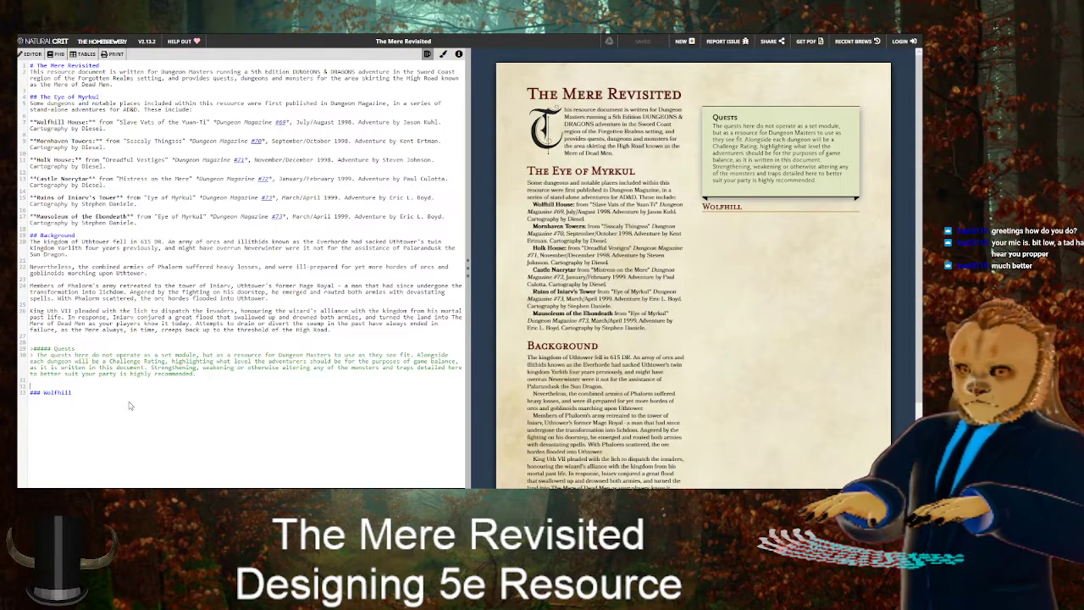
{"action": "type", "text": ">"}
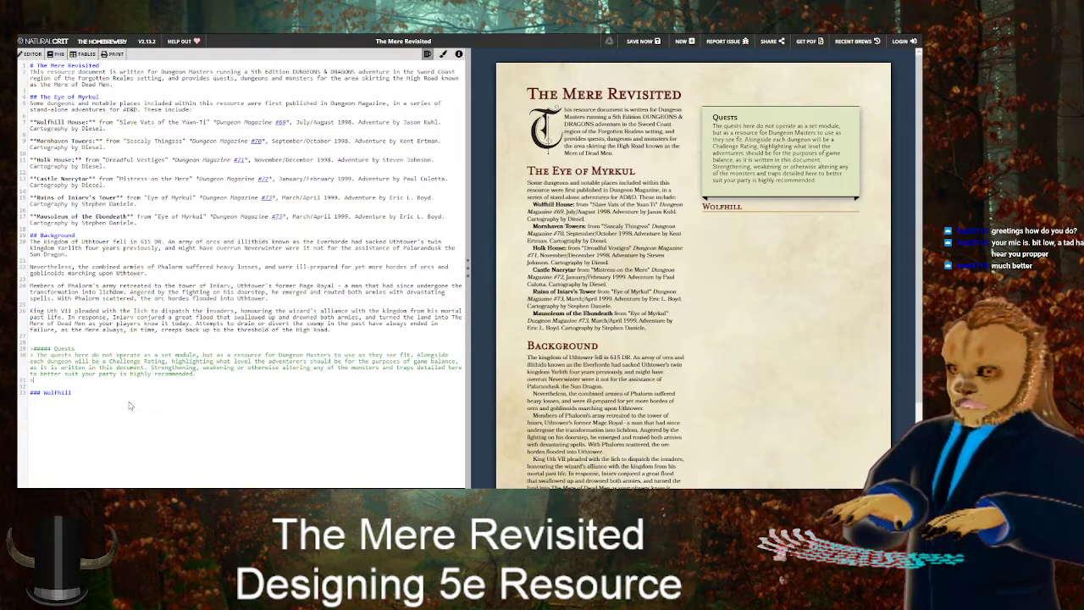
{"action": "key", "text": "Return"}
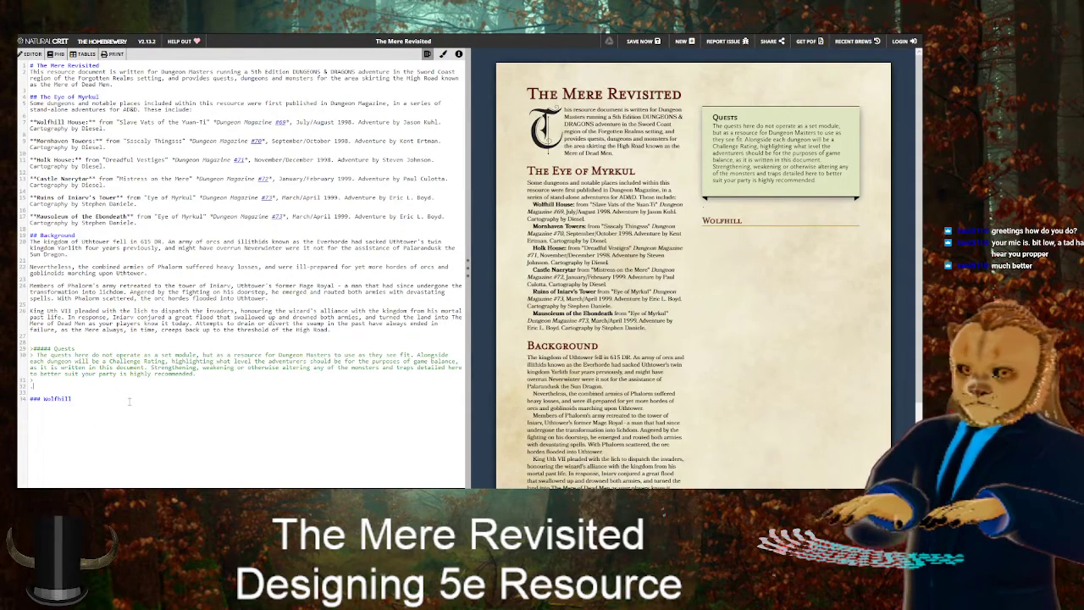
{"action": "key", "text": "ctrl+Tab"}
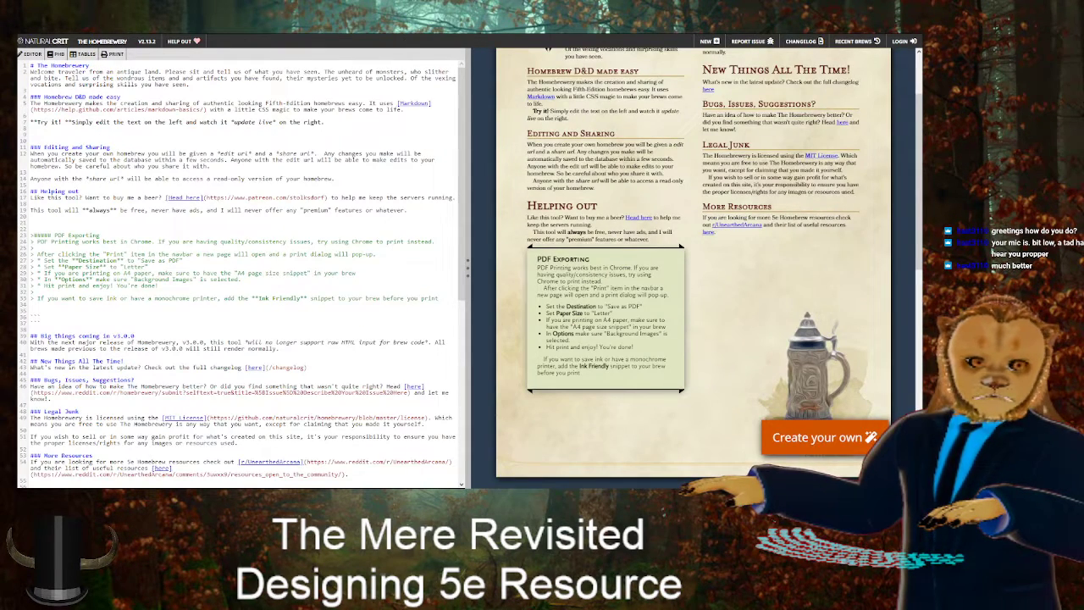
{"action": "key", "text": "ctrl+Tab"}
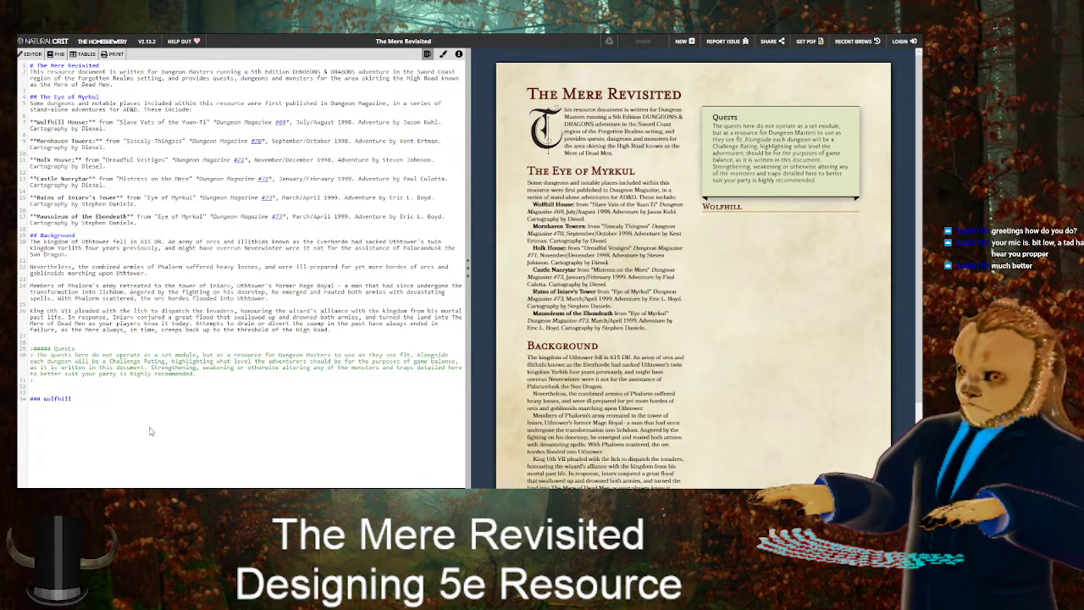
Complete the heading as "Wolfhill House" and begin its paragraph with "Far to the South lies Wolfhill House,"
{"action": "type", "text": "House"}
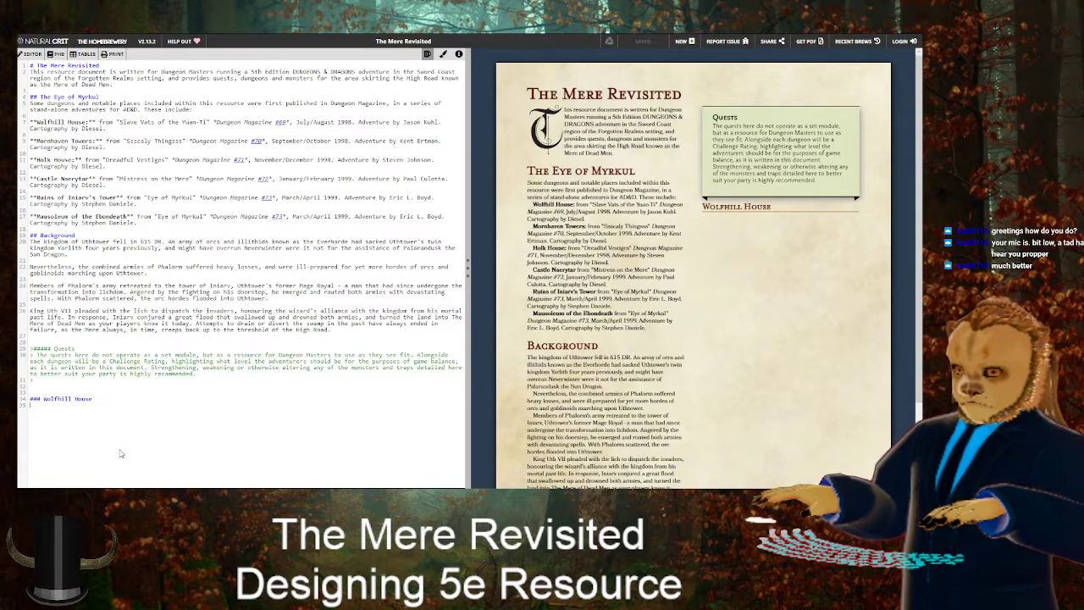
{"action": "type", "text": "Far to "}
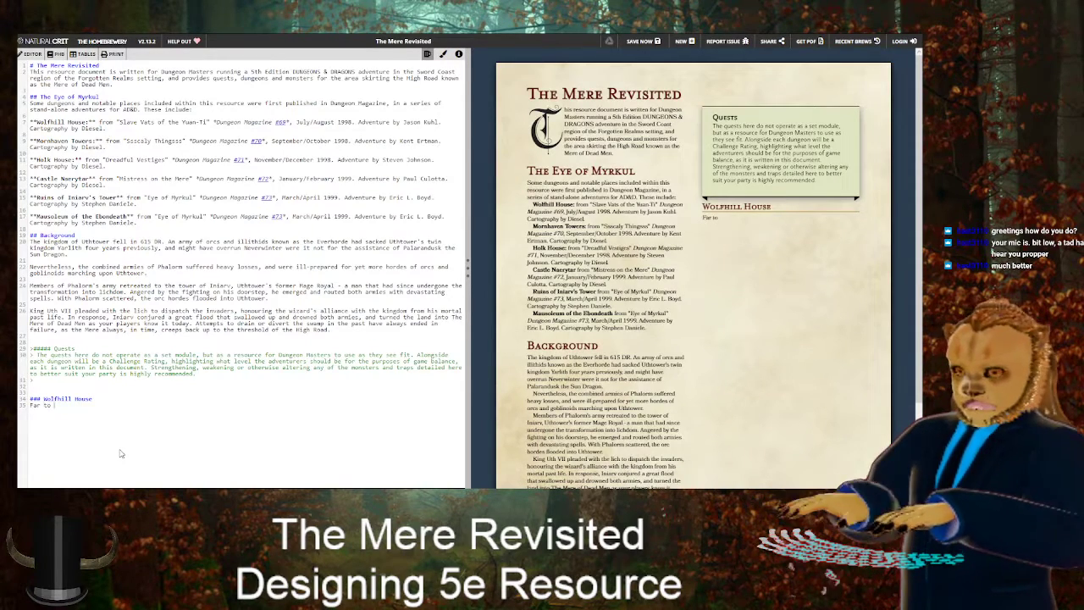
{"action": "type", "text": "the South "}
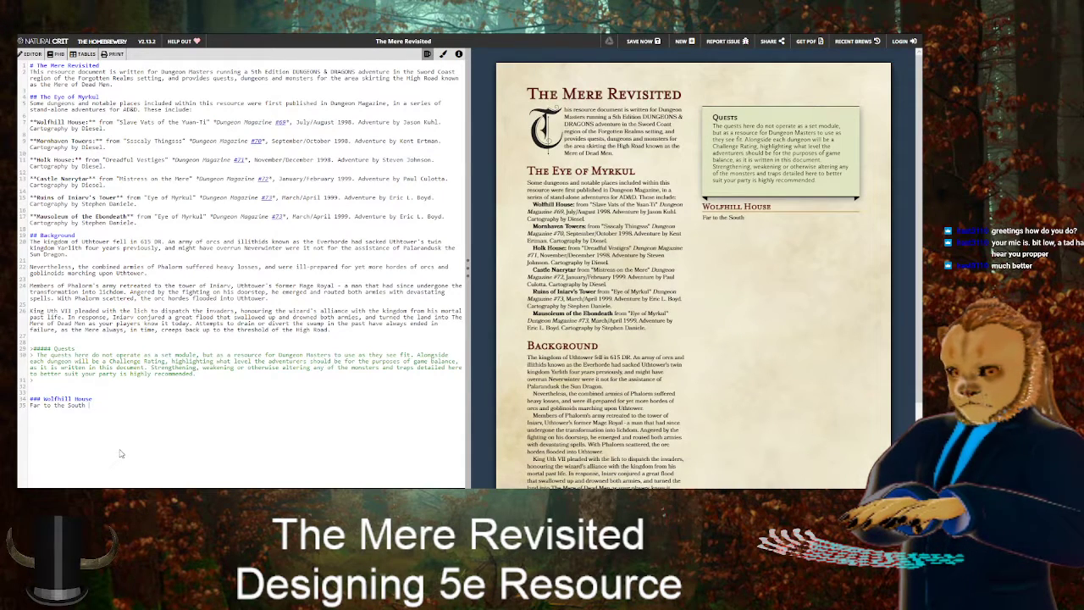
{"action": "type", "text": "o"}
{"action": "key", "text": "BackSpace"}
{"action": "key", "text": "BackSpace"}
{"action": "type", "text": ","}
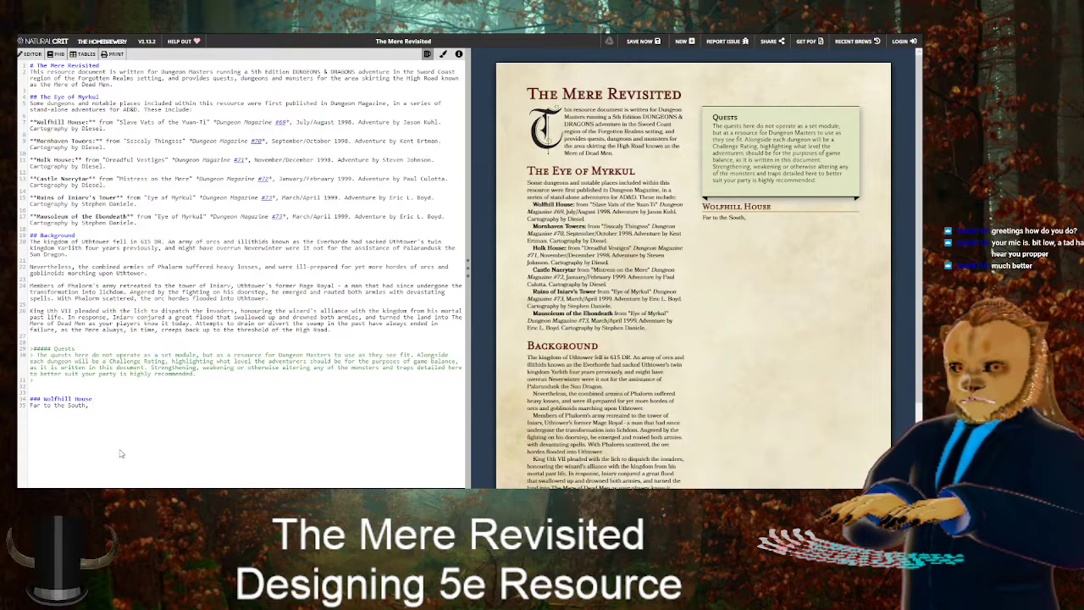
{"action": "key", "text": "BackSpace"}
{"action": "key", "text": "BackSpace"}
{"action": "type", "text": "."}
{"action": "type", "text": "ies W"}
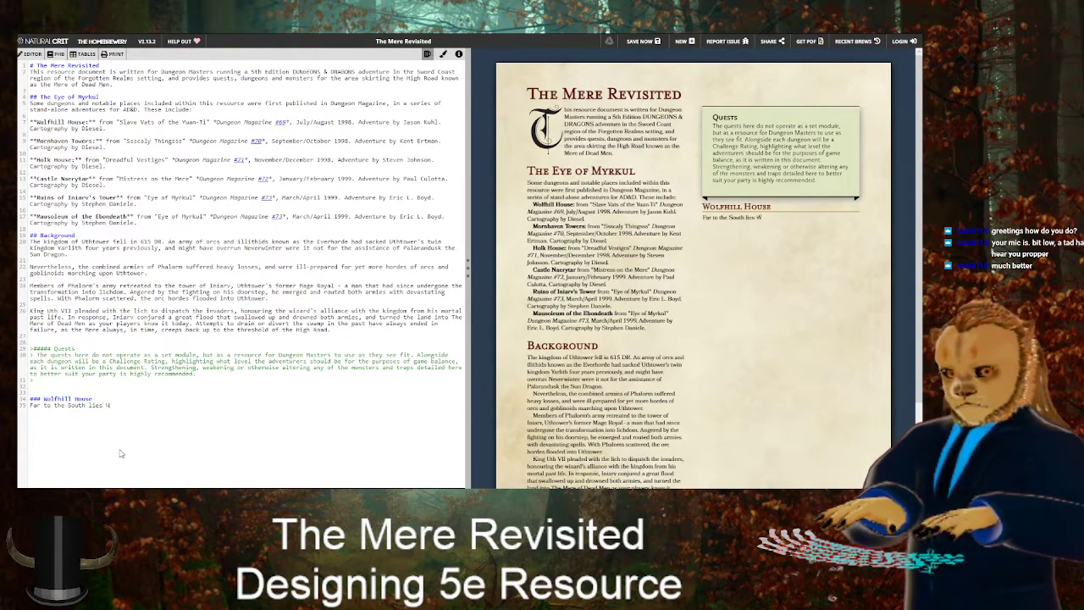
{"action": "type", "text": "olfhill House, "}
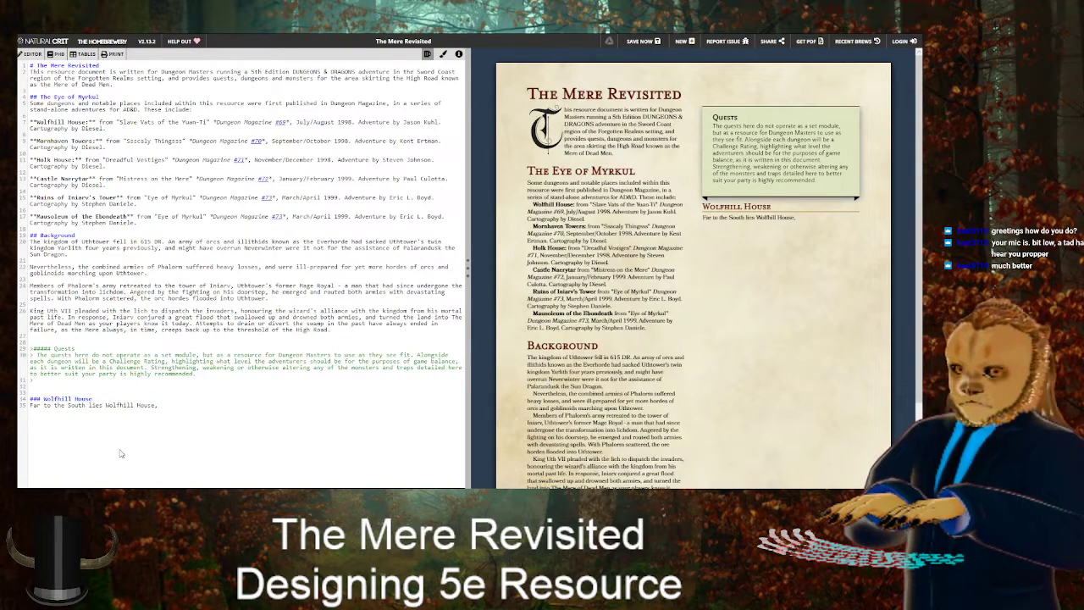
Continue the Wolfhill House sentence with "a strange"
{"action": "type", "text": "a stran"}
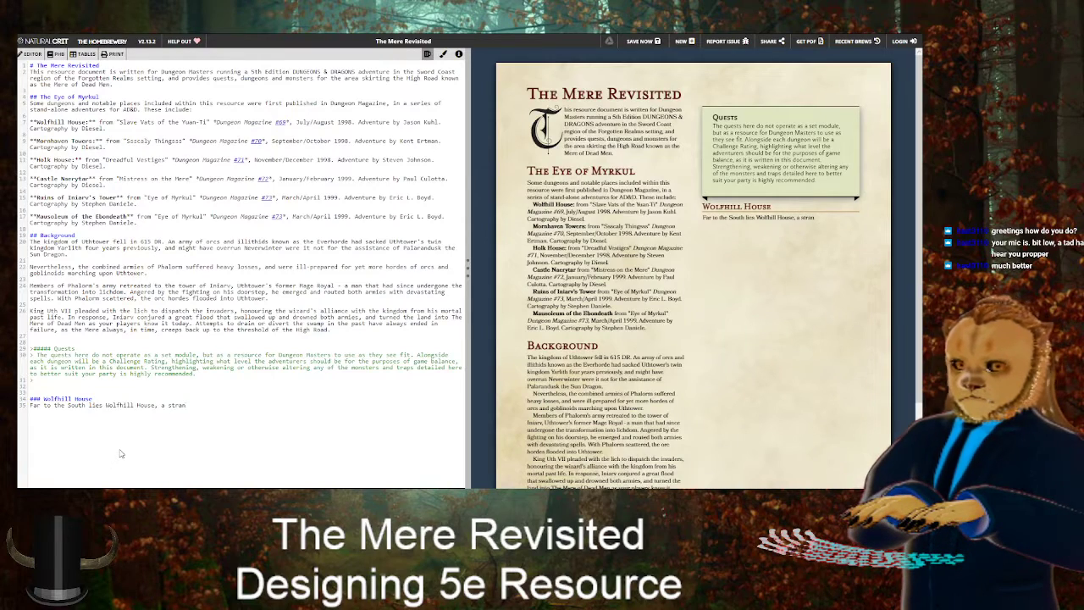
{"action": "type", "text": "ge"}
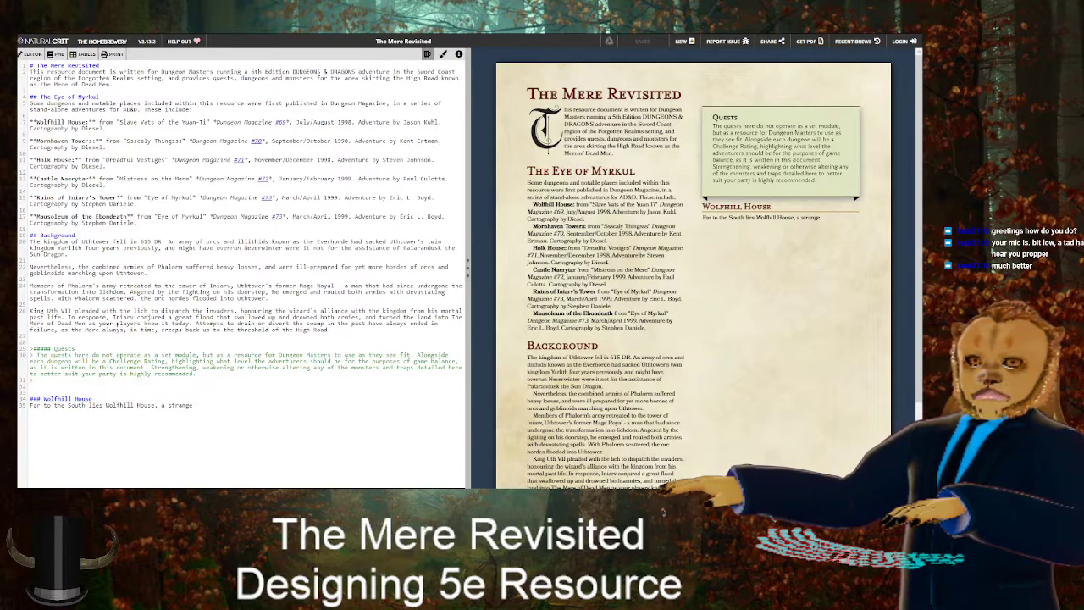
{"action": "left_click", "coordinate": [415, 12]}
{"action": "key", "text": "ctrl+shift+Tab"}
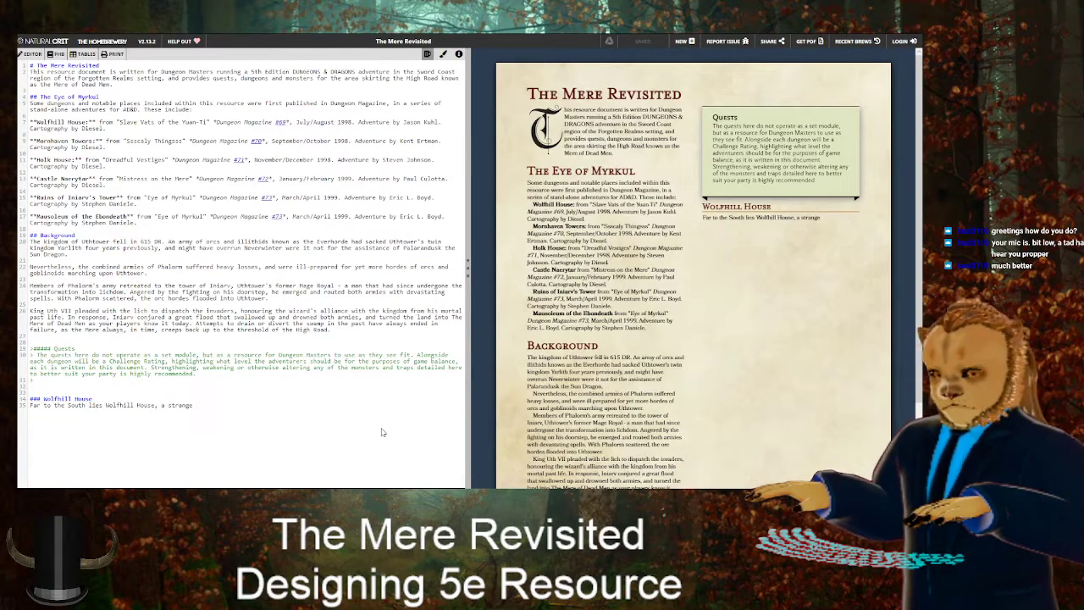
Replace "strange" with "hut" in the Wolfhill House sentence
{"action": "key", "text": "BackSpace"}
{"action": "key", "text": "BackSpace"}
{"action": "key", "text": "BackSpace"}
{"action": "key", "text": "BackSpace"}
{"action": "key", "text": "BackSpace"}
{"action": "key", "text": "BackSpace"}
{"action": "key", "text": "BackSpace"}
{"action": "key", "text": "BackSpace"}
{"action": "type", "text": "hut"}
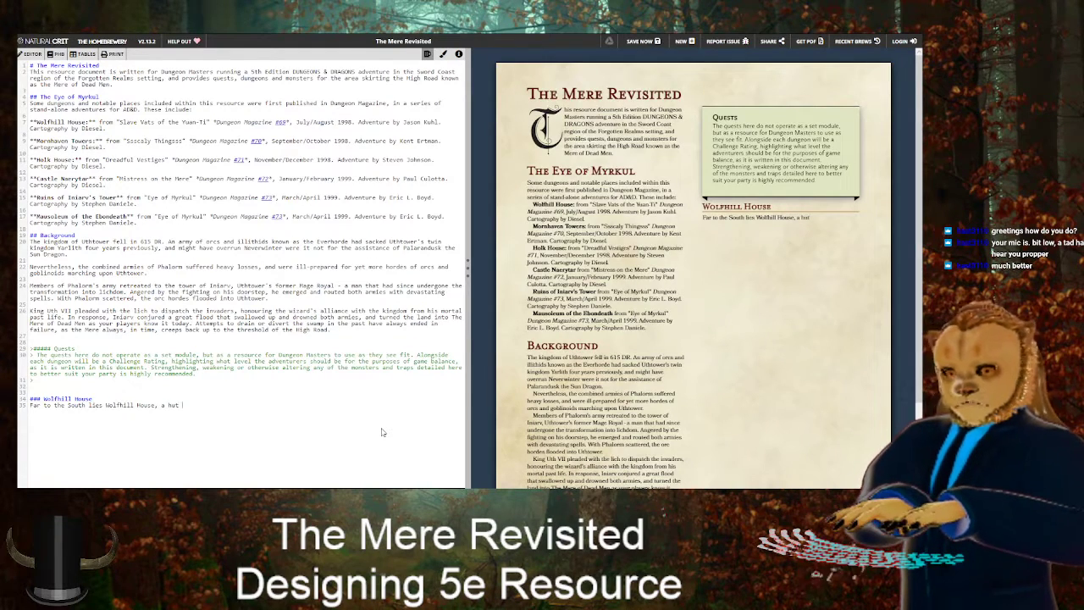
{"action": "key", "text": "BackSpace"}
{"action": "key", "text": "BackSpace"}
{"action": "key", "text": "BackSpace"}
{"action": "key", "text": "BackSpace"}
{"action": "type", "text": "n unass"}
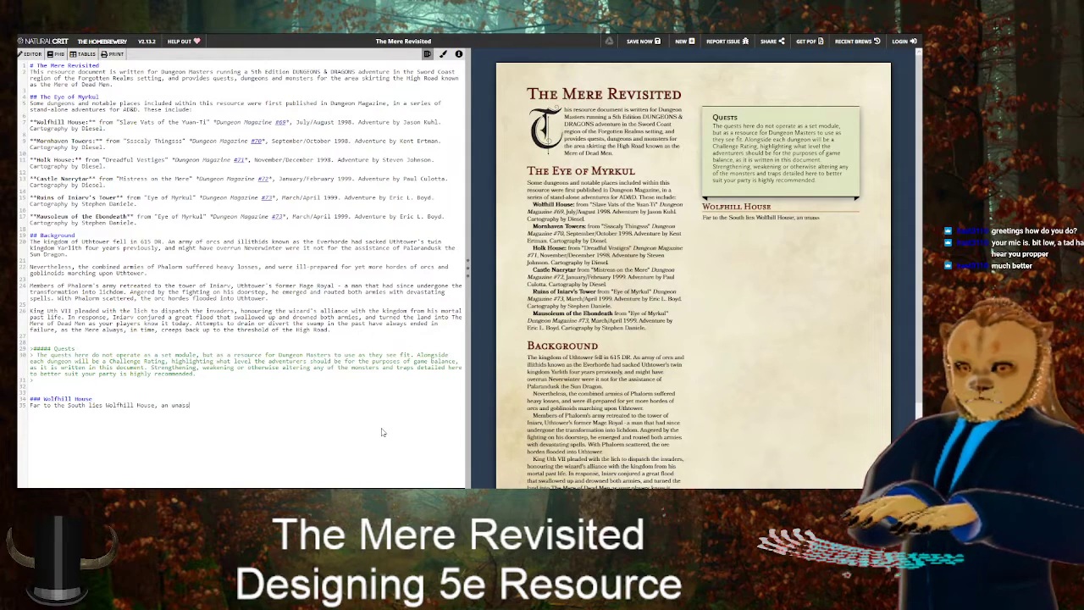
{"action": "key", "text": "BackSpace"}
{"action": "key", "text": "BackSpace"}
{"action": "key", "text": "BackSpace"}
{"action": "key", "text": "BackSpace"}
{"action": "key", "text": "BackSpace"}
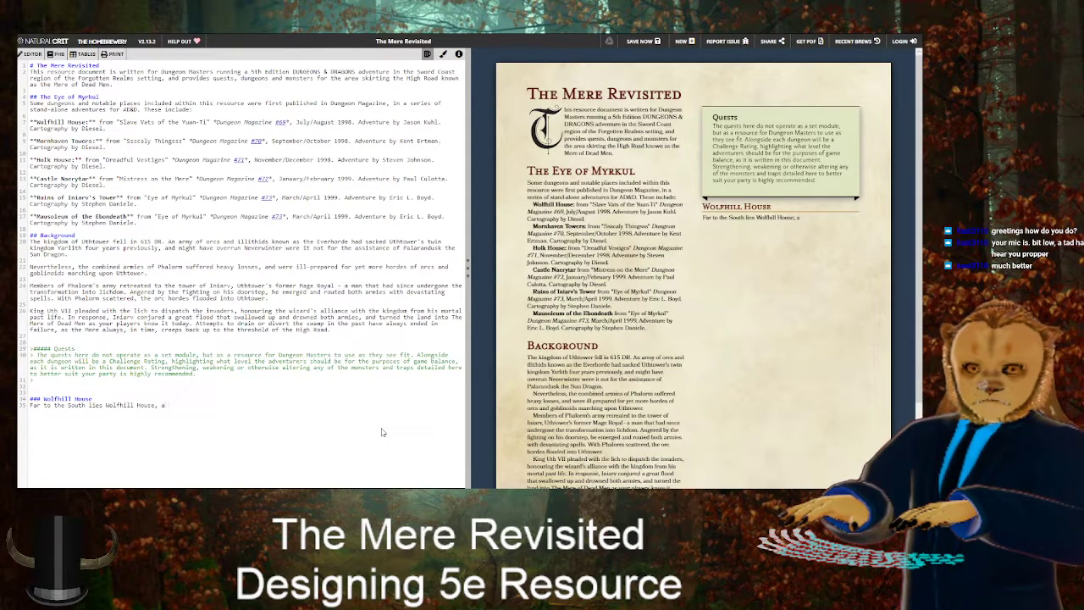
{"action": "type", "text": "hut "}
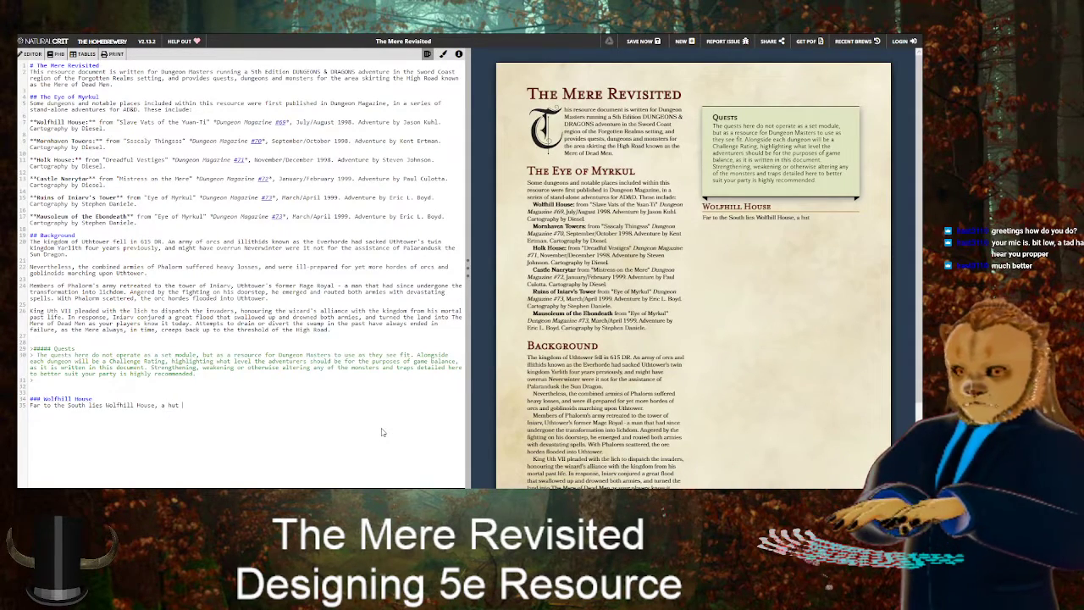
Extend the description of the Wolfhill House hut with "upon a hill standing tall"
{"action": "type", "text": "upon a hill"}
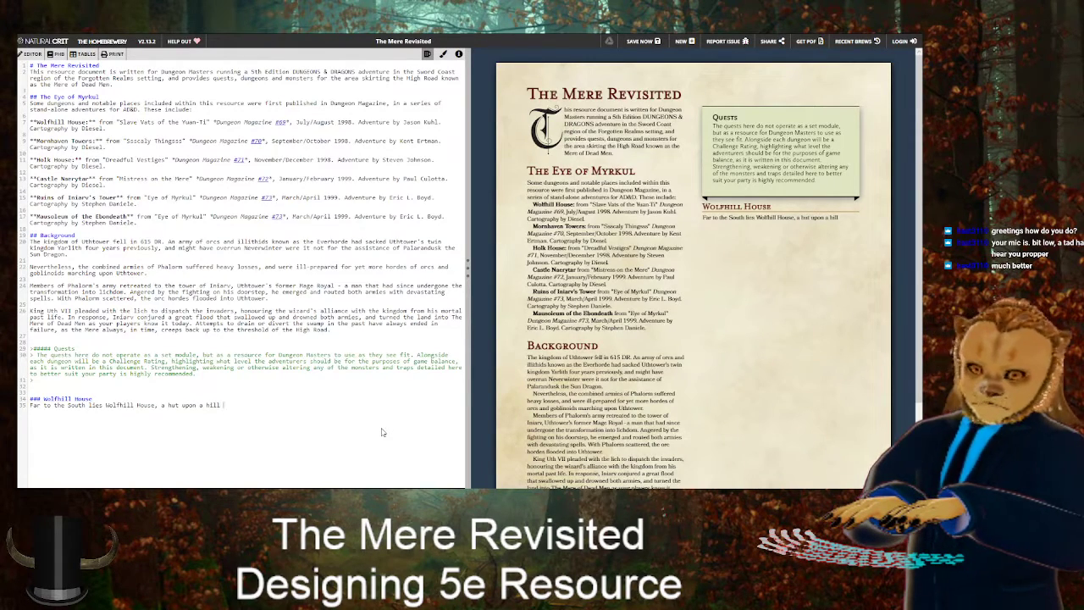
{"action": "type", "text": " st"}
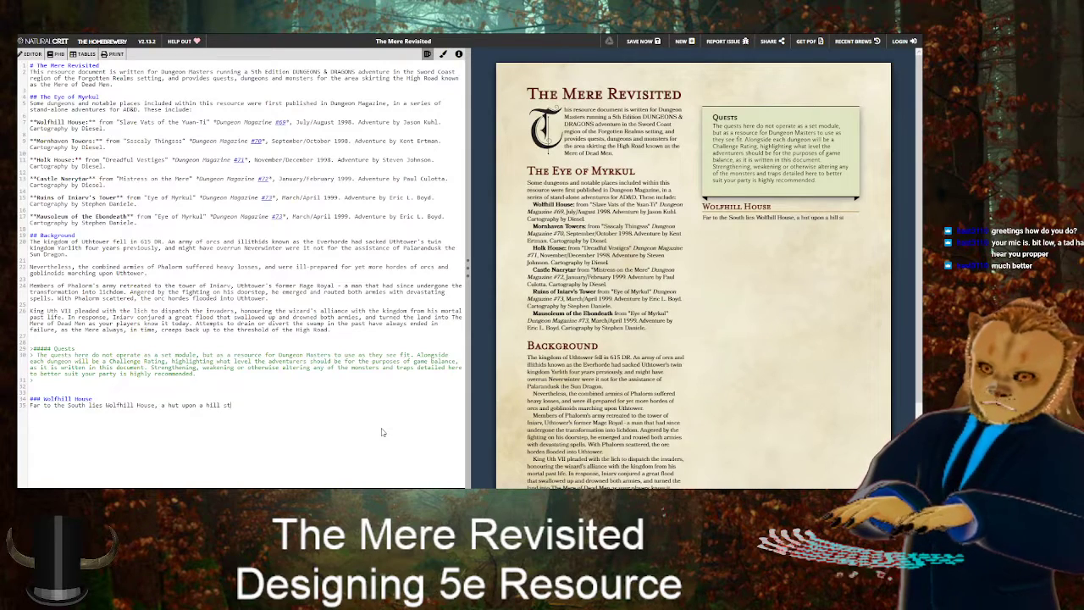
{"action": "type", "text": "anding tall"}
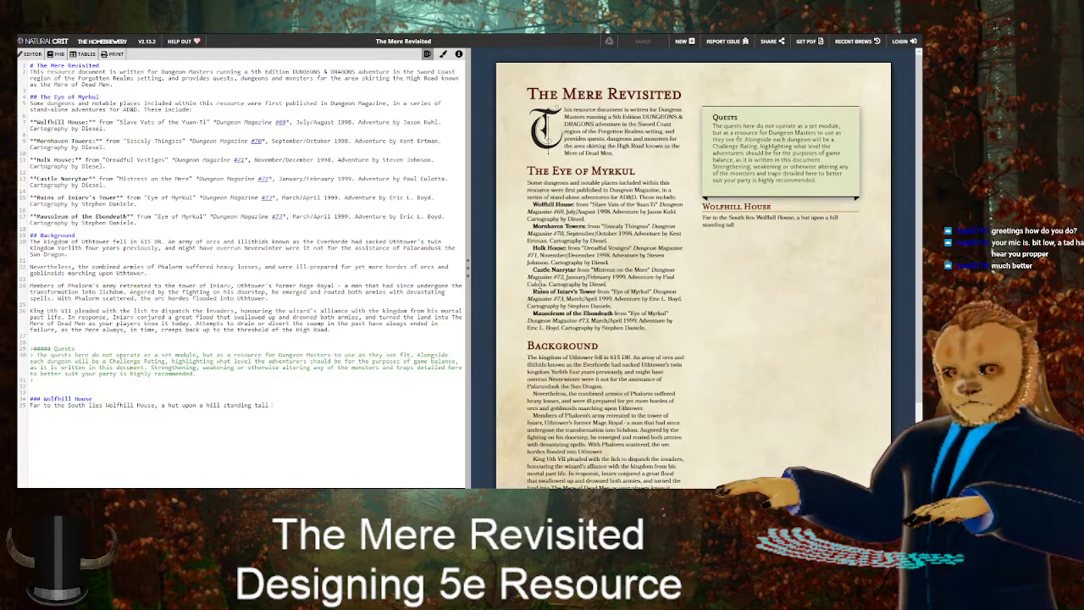
Replace "tall" in the Wolfhill House sentence with "just out of reach of the murky waters of the Mere."
{"action": "key", "text": "BackSpace"}
{"action": "key", "text": "BackSpace"}
{"action": "key", "text": "BackSpace"}
{"action": "key", "text": "BackSpace"}
{"action": "type", "text": "out of th"}
{"action": "key", "text": "BackSpace"}
{"action": "key", "text": "BackSpace"}
{"action": "key", "text": "BackSpace"}
{"action": "key", "text": "BackSpace"}
{"action": "key", "text": "BackSpace"}
{"action": "key", "text": "BackSpace"}
{"action": "key", "text": "BackSpace"}
{"action": "key", "text": "BackSpace"}
{"action": "type", "text": "just out o"}
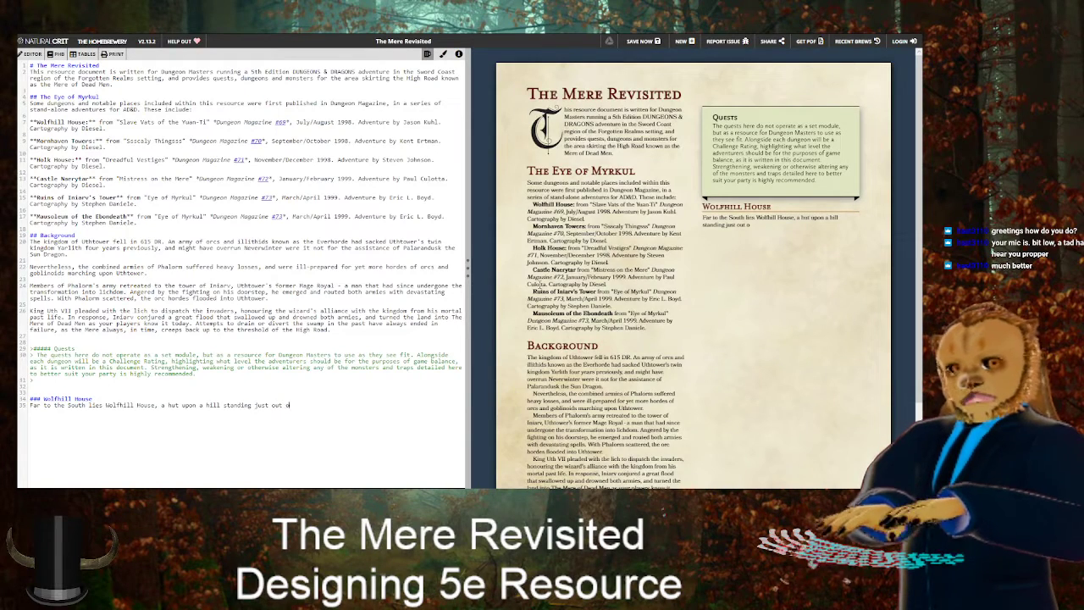
{"action": "type", "text": "f reach of the murky waters of the Mere."}
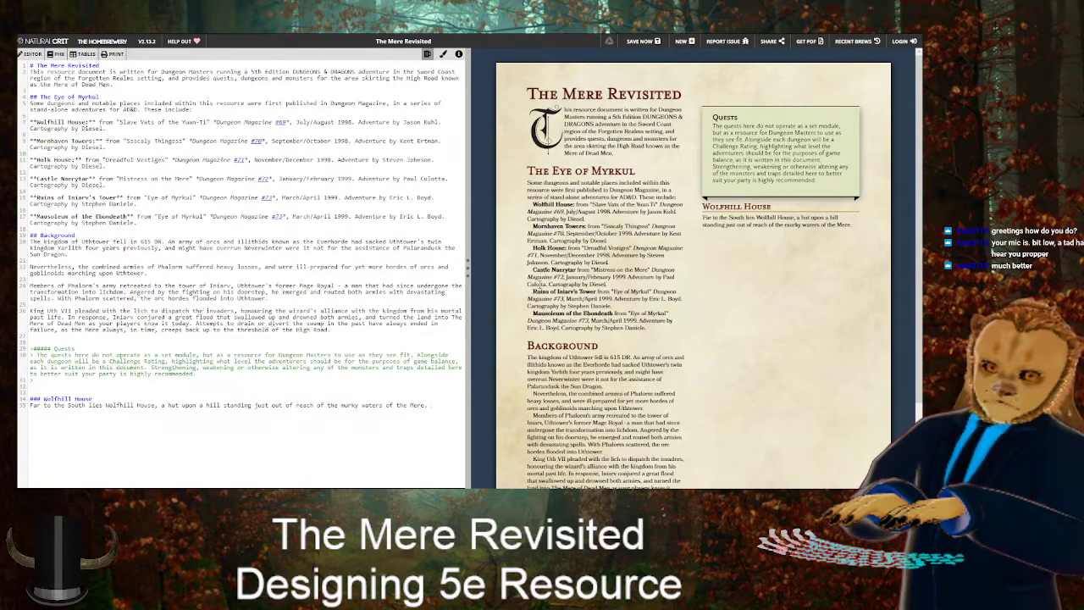
Add a second sentence to the Wolfhill House paragraph beginning "Centuries ago, this hut belonged to a well-travelled adventurer"
{"action": "type", "text": " Centur"}
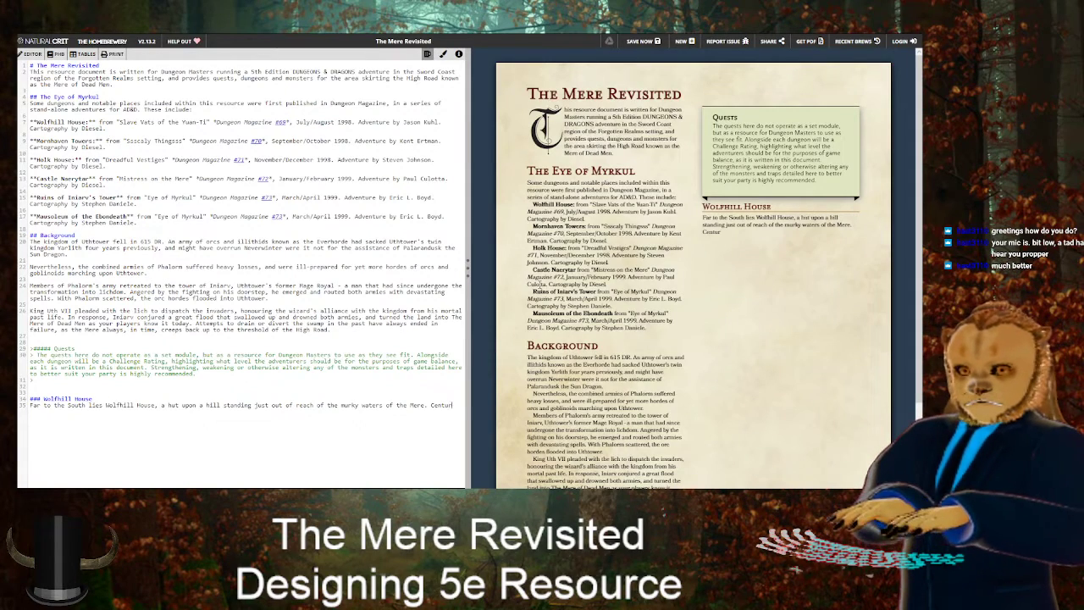
{"action": "type", "text": "ies ago"}
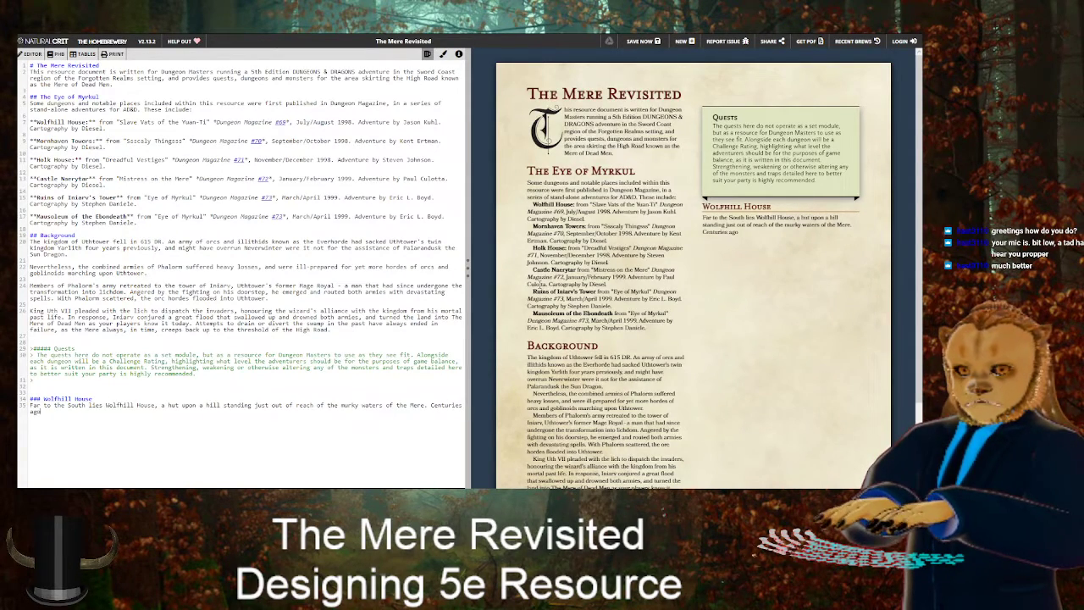
{"action": "type", "text": ", this hut belonged to "}
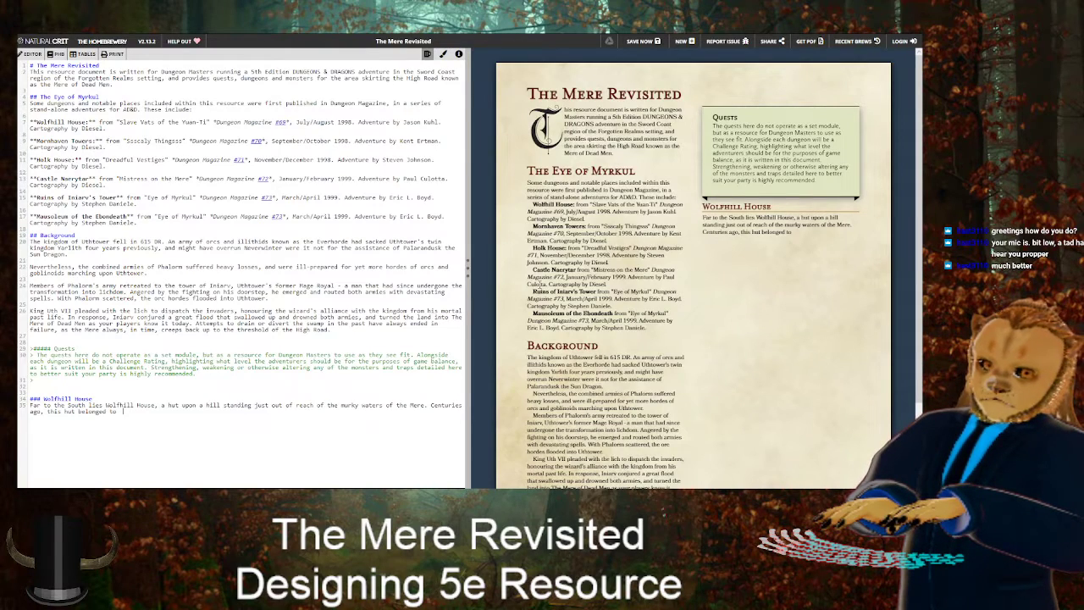
{"action": "type", "text": "a well-trav"}
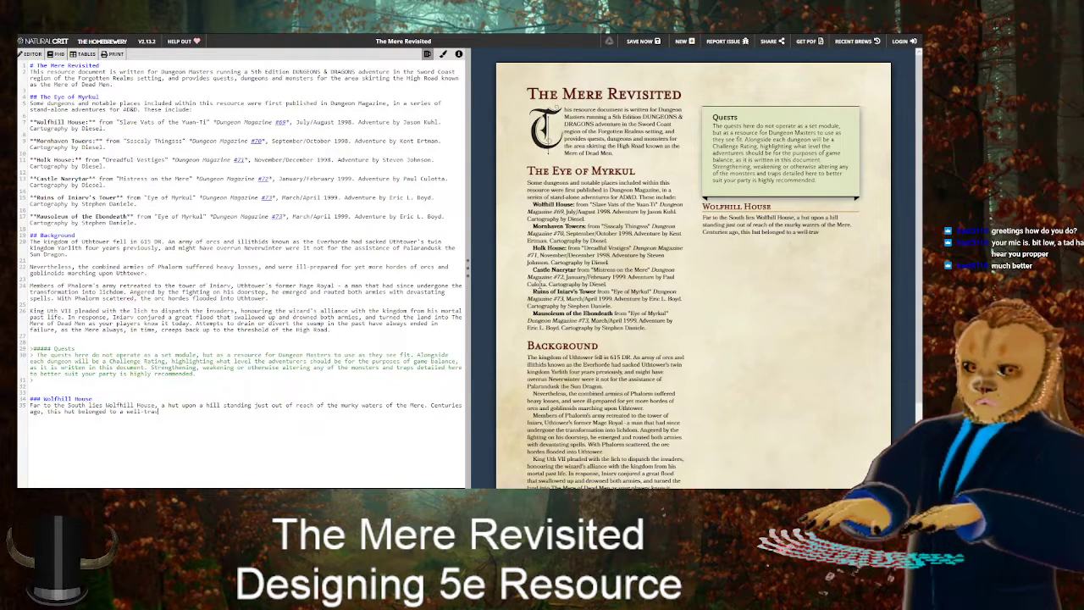
{"action": "type", "text": "elled adventurer"}
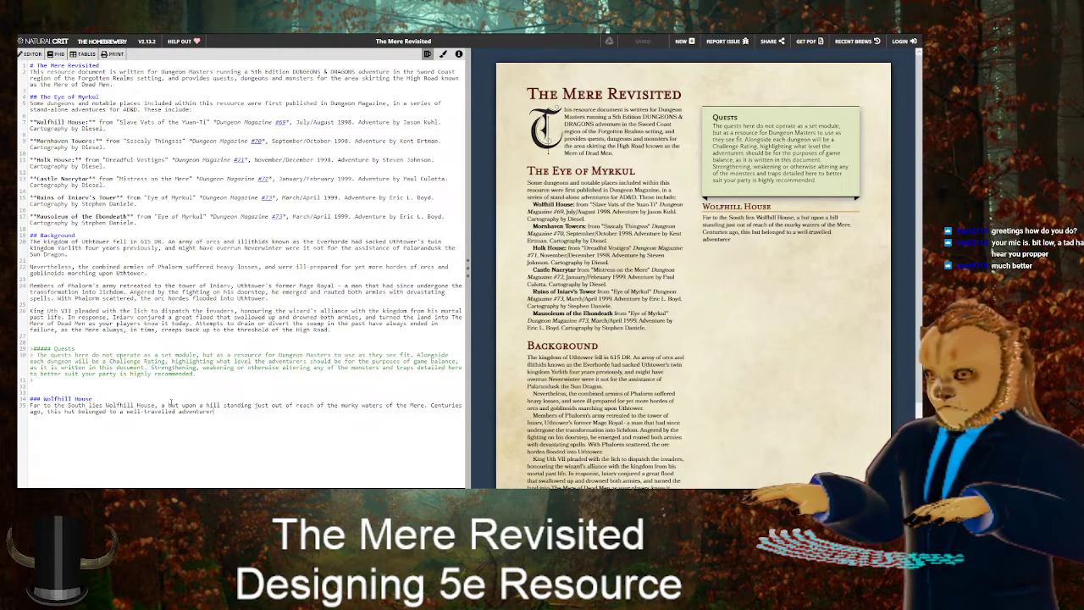
In the first Wolfhill House sentence, replace "hut" with "once-grand manor" and remove "upon a hill" after it
{"action": "double_click", "coordinate": [173, 405]}
{"action": "key", "text": "BackSpace"}
{"action": "type", "text": "once-grand manor"}
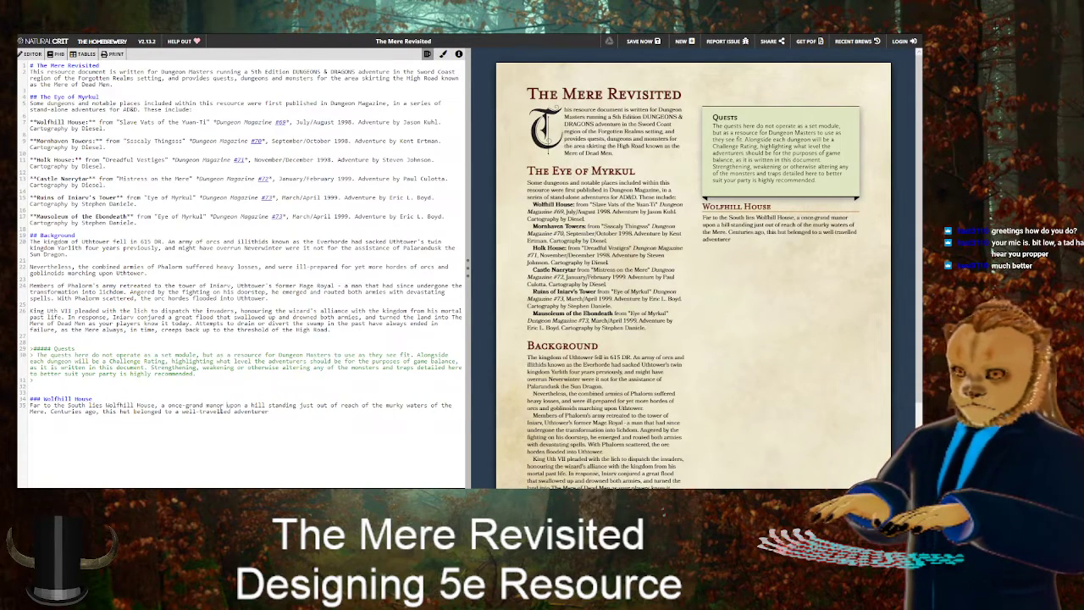
{"action": "key", "text": "Delete"}
{"action": "key", "text": "Delete"}
{"action": "key", "text": "Delete"}
{"action": "key", "text": "Delete"}
{"action": "key", "text": "Delete"}
{"action": "key", "text": "Delete"}
{"action": "key", "text": "Delete"}
{"action": "key", "text": "Delete"}
{"action": "key", "text": "Delete"}
{"action": "key", "text": "Delete"}
{"action": "key", "text": "Delete"}
{"action": "key", "text": "Delete"}
{"action": "key", "text": "Delete"}
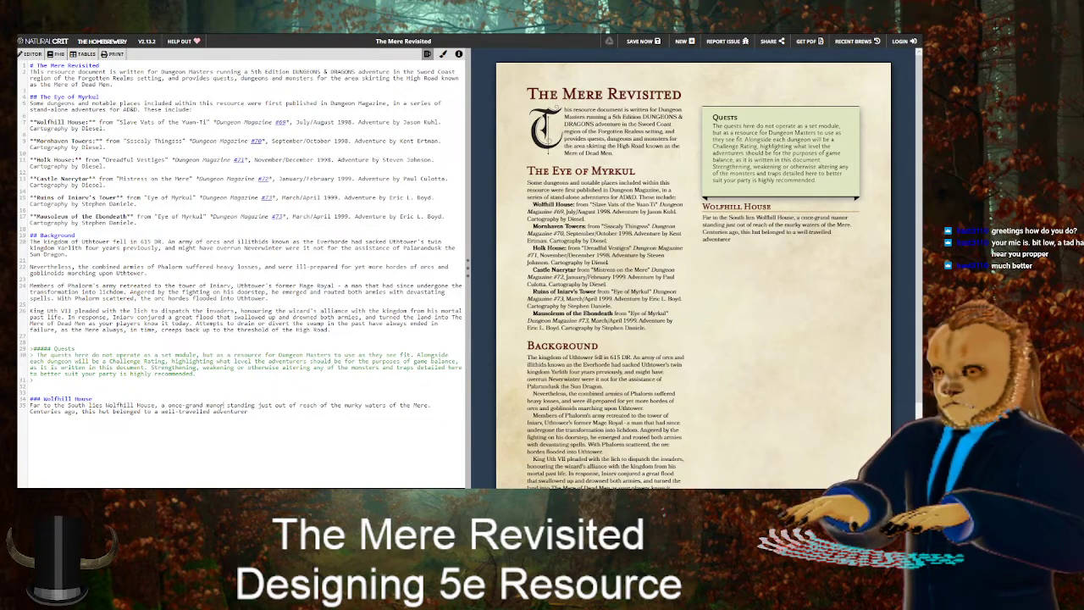
Change "standing" to "stands upon a hill," in the first Wolfhill House sentence
{"action": "key", "text": "Right"}
{"action": "key", "text": "Right"}
{"action": "key", "text": "Right"}
{"action": "key", "text": "Right"}
{"action": "key", "text": "Right"}
{"action": "key", "text": "Delete"}
{"action": "key", "text": "Delete"}
{"action": "key", "text": "Delete"}
{"action": "type", "text": "s upon "}
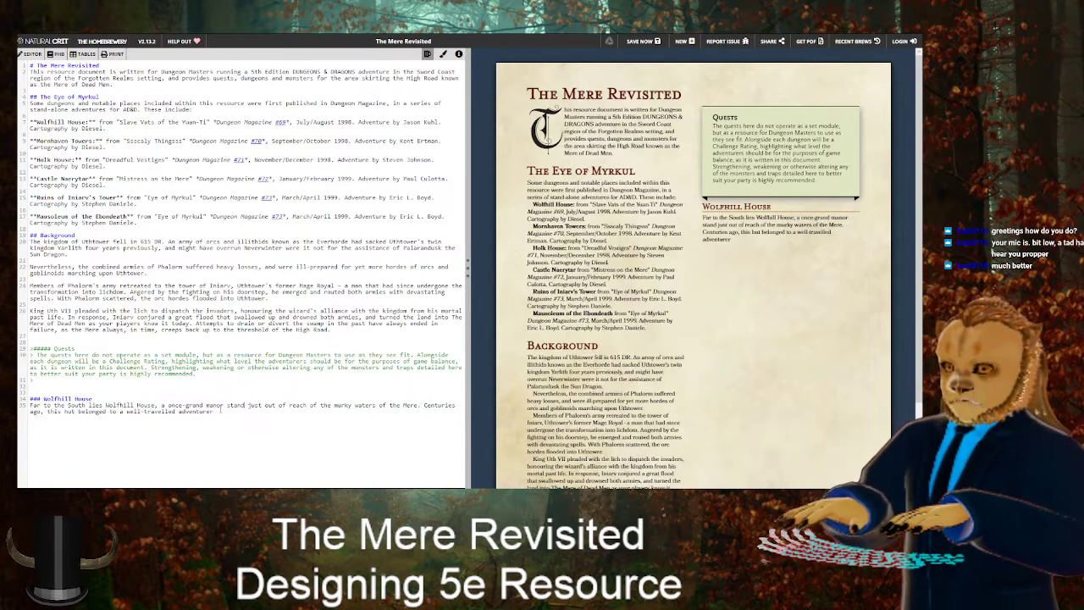
{"action": "type", "text": "a "}
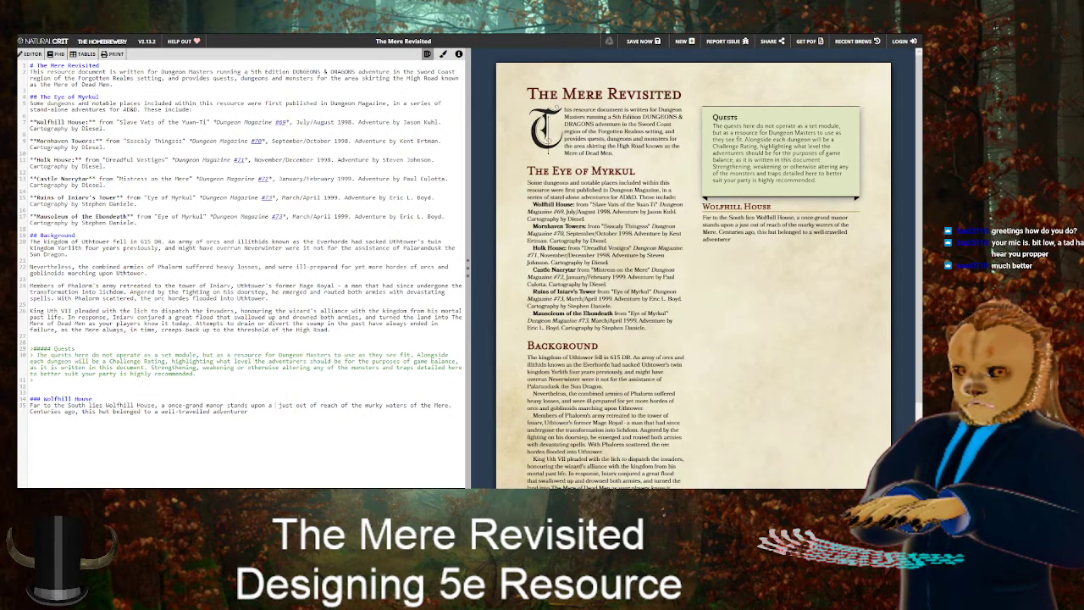
{"action": "type", "text": "hill"}
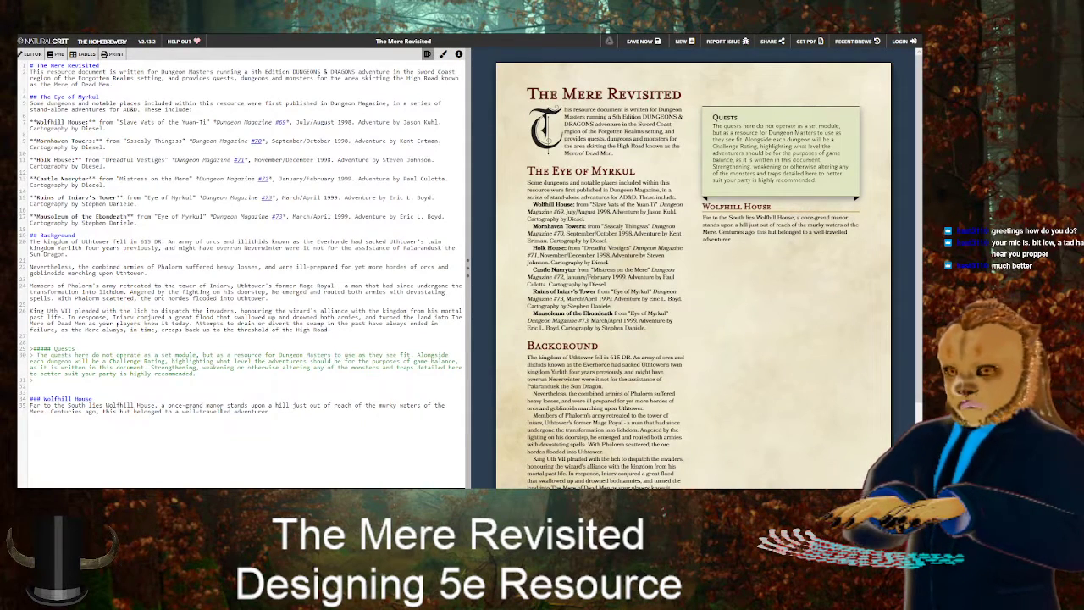
{"action": "type", "text": ","}
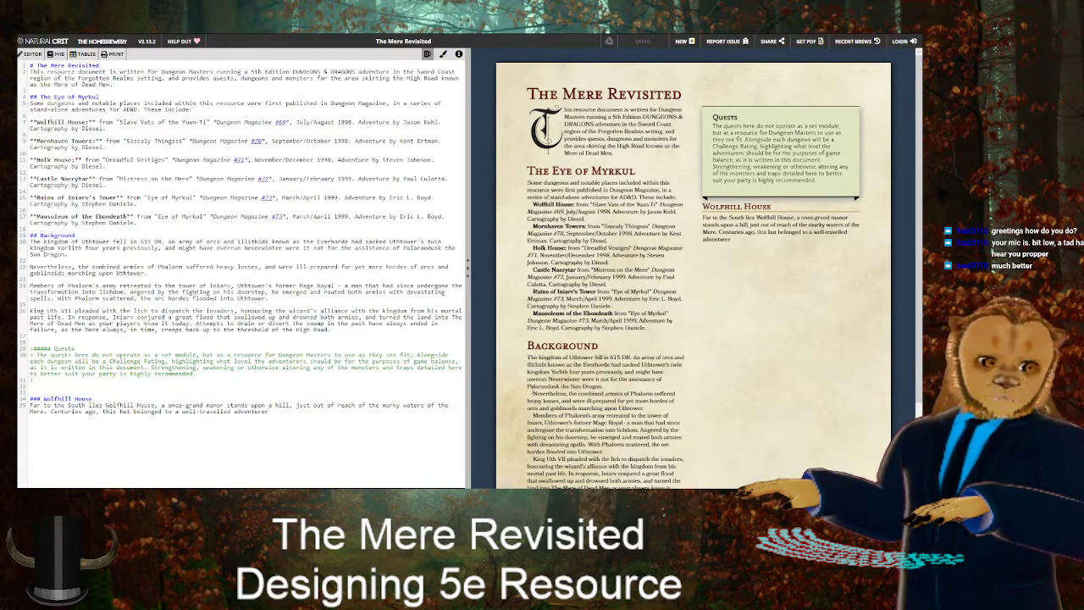
Extend the adventurer sentence with "looking for a place to settle down"
{"action": "type", "text": "lo"}
{"action": "type", "text": "oking for a"}
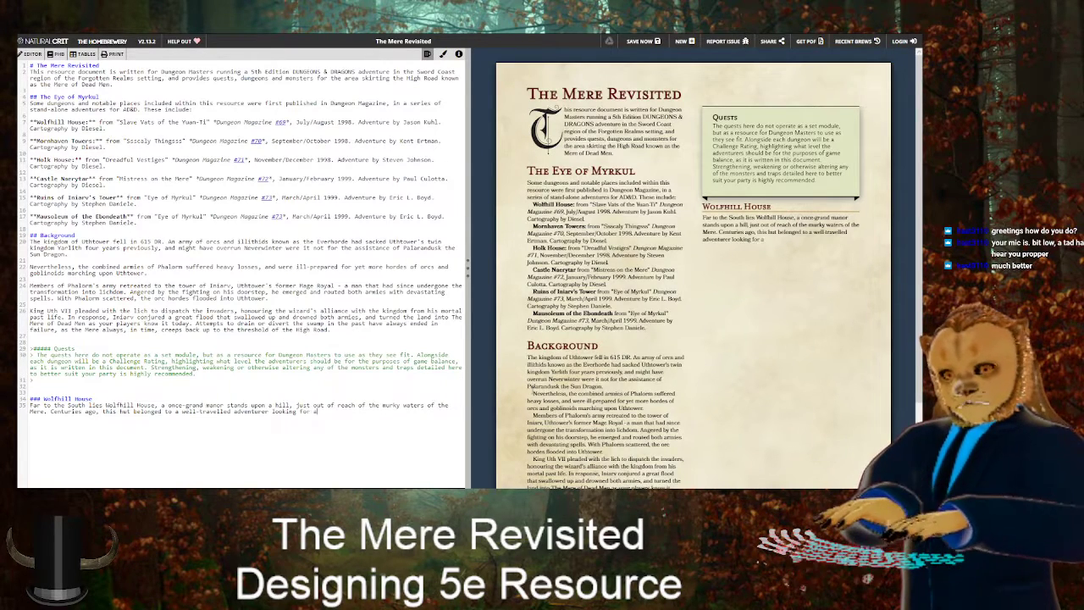
{"action": "type", "text": " place to settle down"}
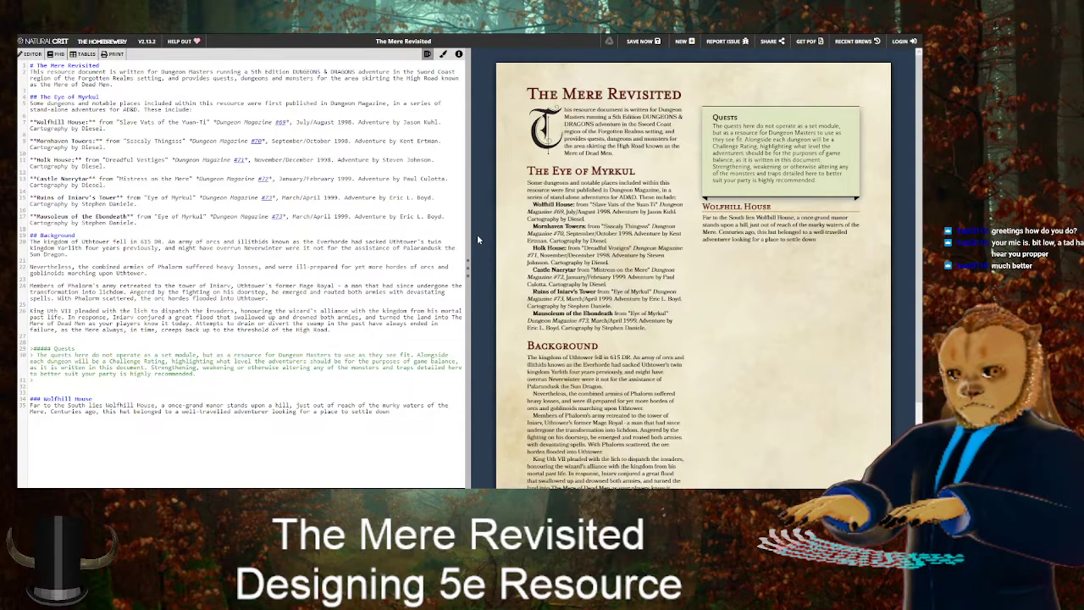
Finish the adventurer sentence with "and house his many treasures from a lifetime of plunder."
{"action": "type", "text": "and"}
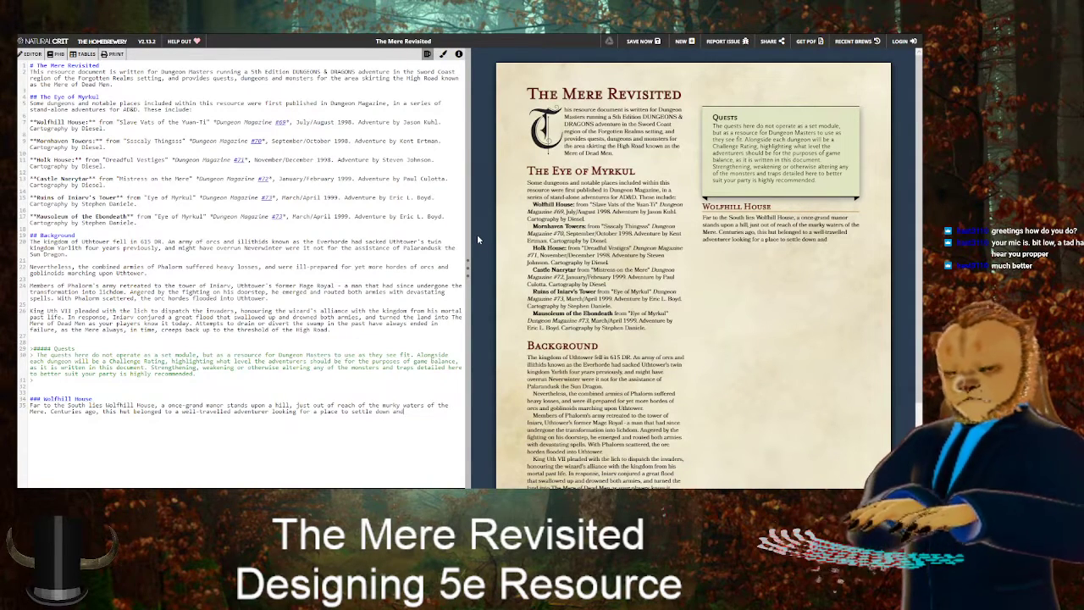
{"action": "type", "text": " house the"}
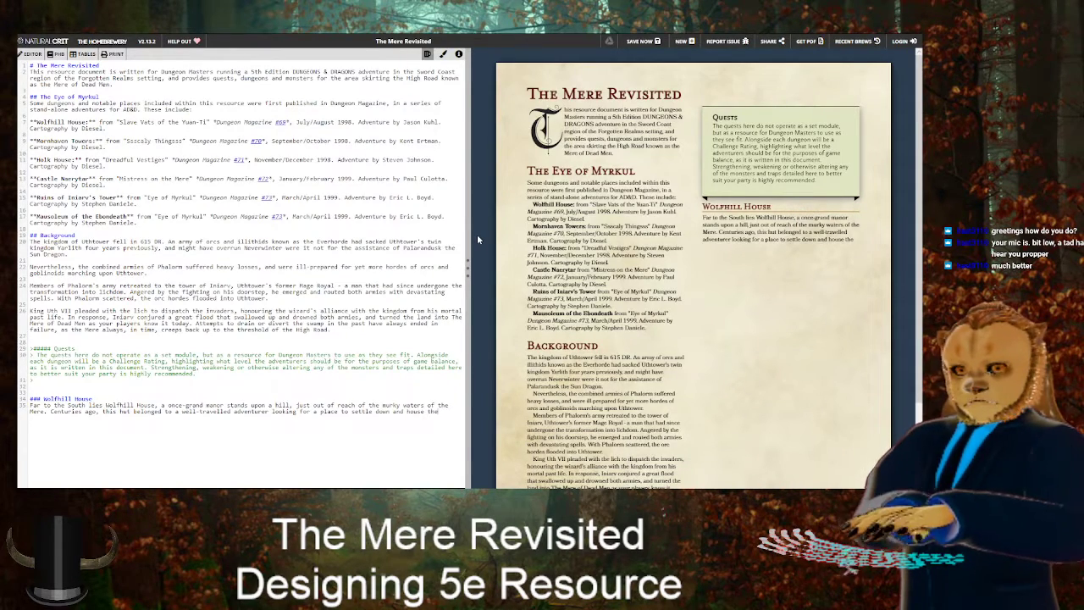
{"action": "key", "text": "BackSpace"}
{"action": "key", "text": "BackSpace"}
{"action": "key", "text": "BackSpace"}
{"action": "key", "text": "BackSpace"}
{"action": "type", "text": "hi"}
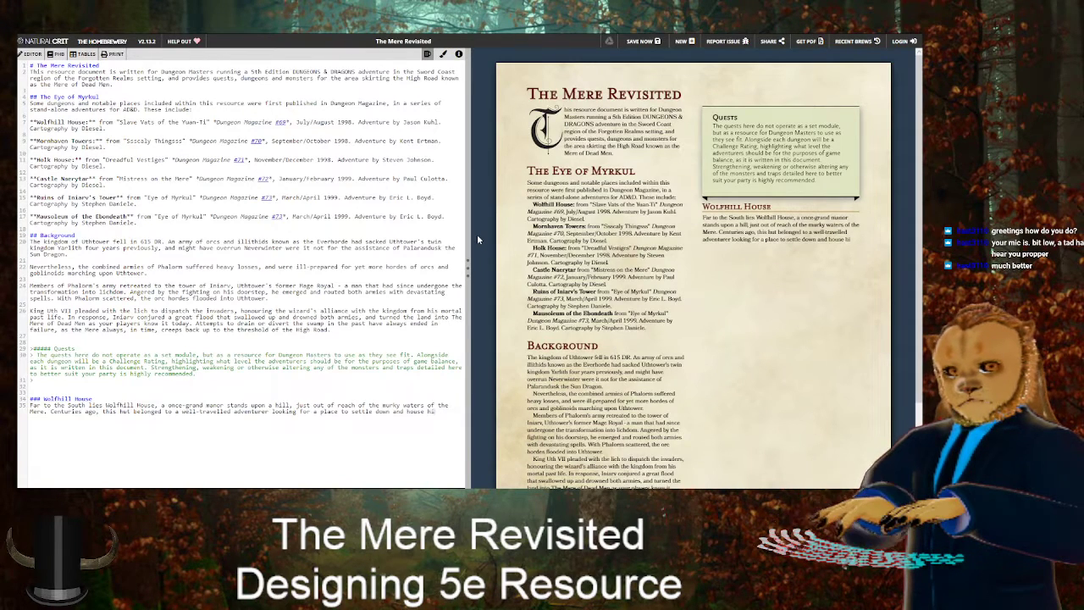
{"action": "type", "text": "s many treasures "}
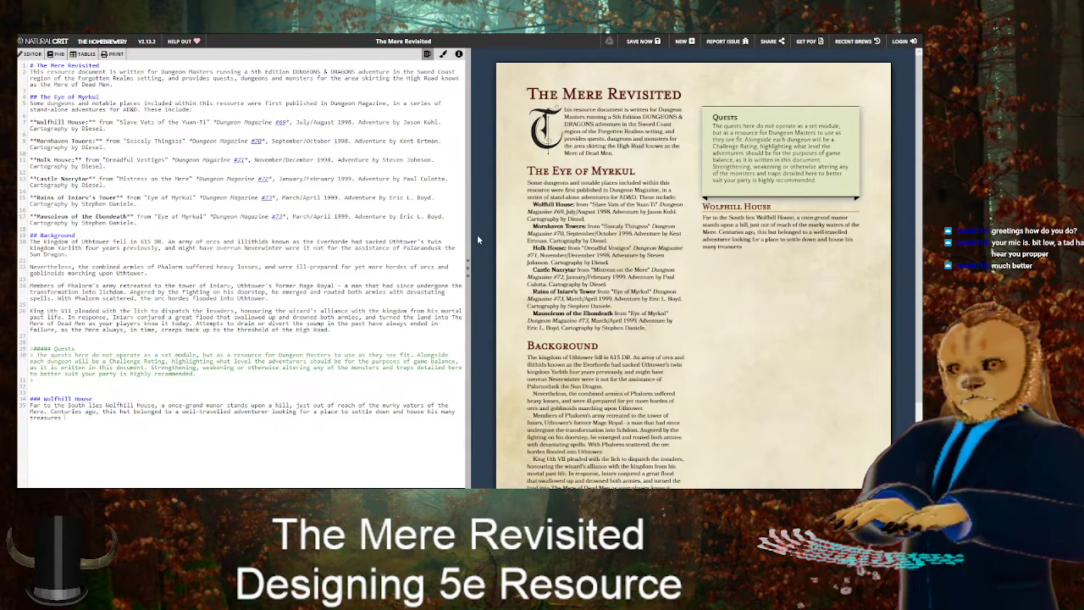
{"action": "type", "text": "from a life"}
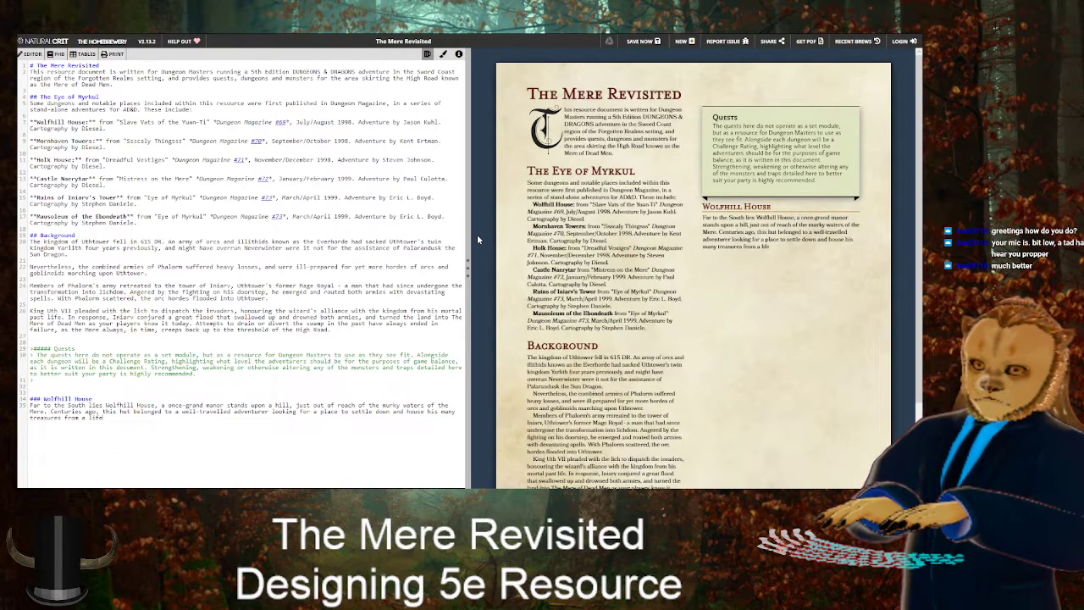
{"action": "type", "text": "time of plunder."}
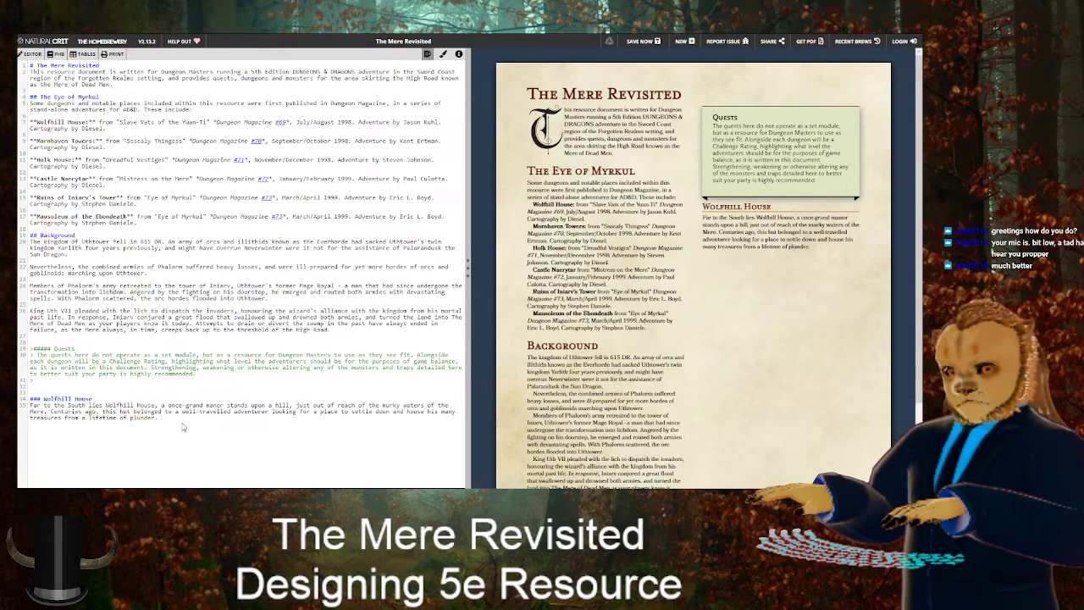
{"action": "type", "text": "Unbeknown"}
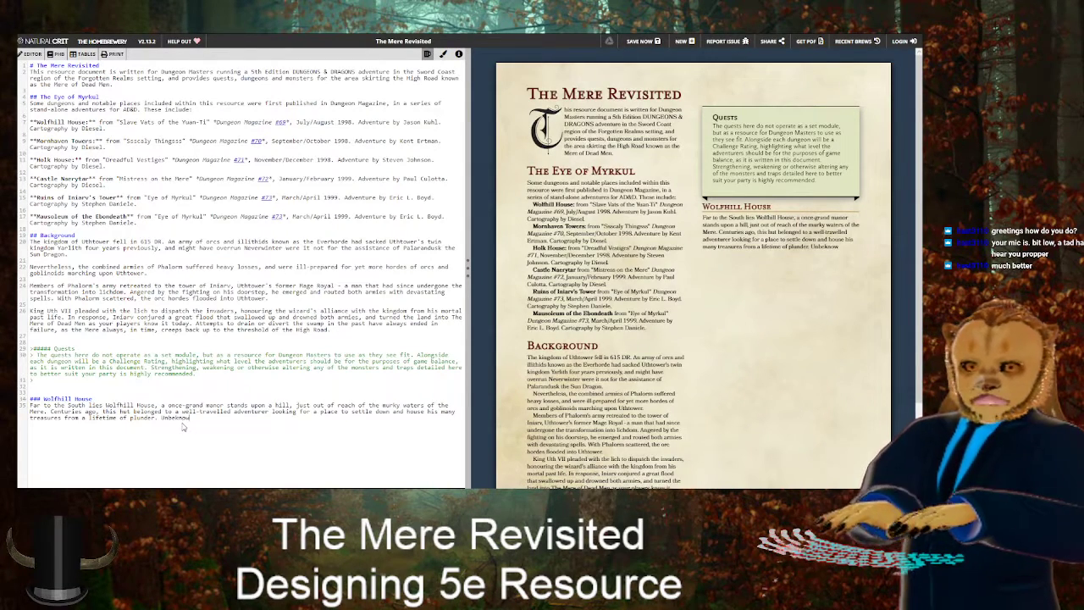
{"action": "key", "text": "BackSpace"}
{"action": "key", "text": "BackSpace"}
{"action": "key", "text": "BackSpace"}
{"action": "key", "text": "BackSpace"}
{"action": "key", "text": "BackSpace"}
{"action": "key", "text": "BackSpace"}
{"action": "key", "text": "BackSpace"}
{"action": "key", "text": "BackSpace"}
{"action": "key", "text": "BackSpace"}
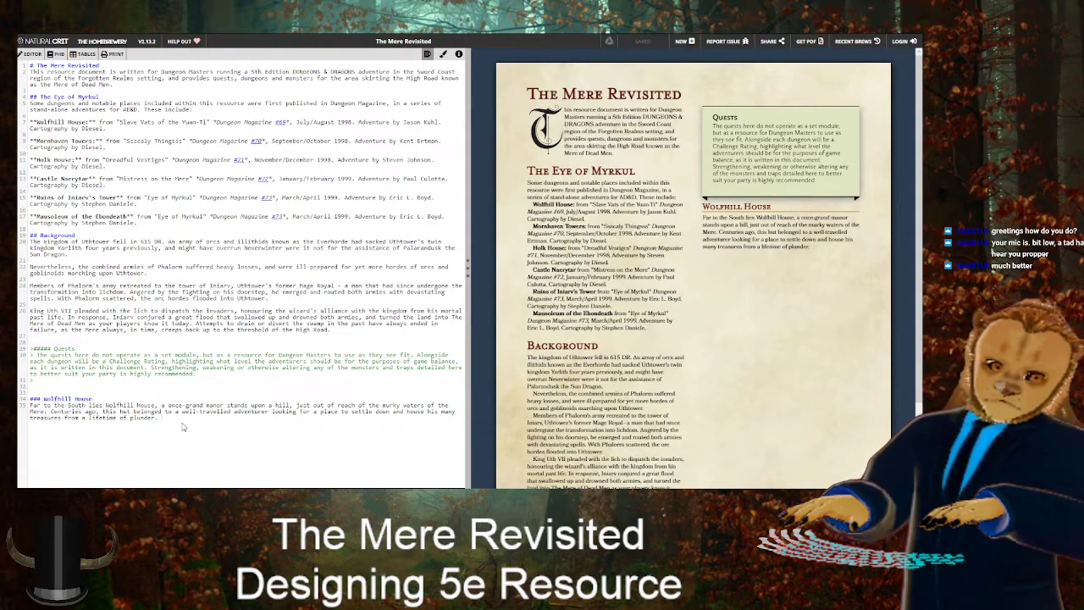
Start the next sentence with "What" and insert "named" plus the character's full name after "well-travelled adventurer"
{"action": "type", "text": "What"}
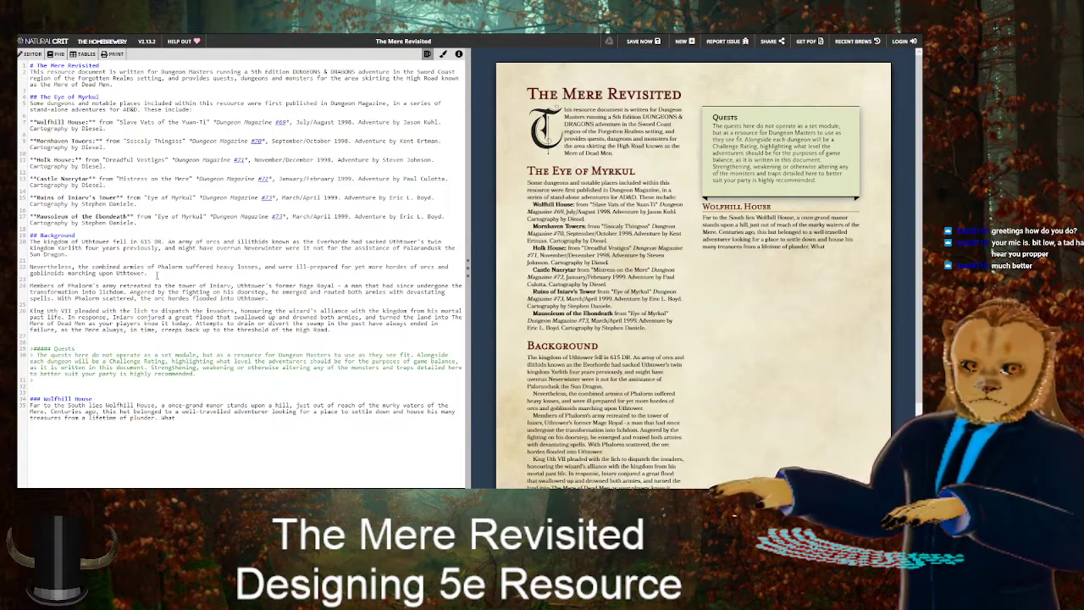
{"action": "left_click", "coordinate": [267, 412]}
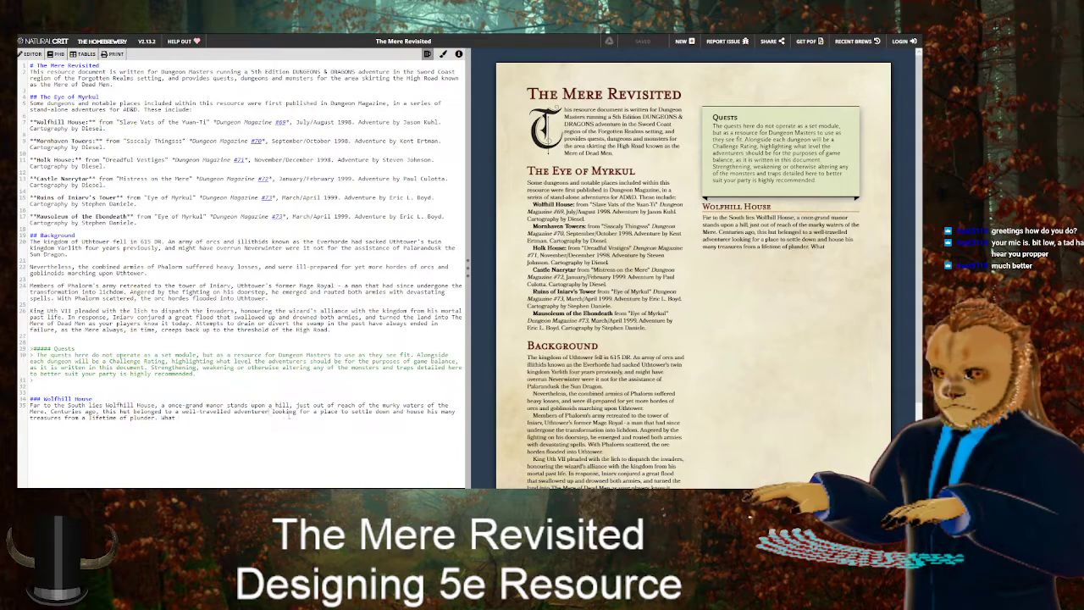
{"action": "type", "text": "obamed"}
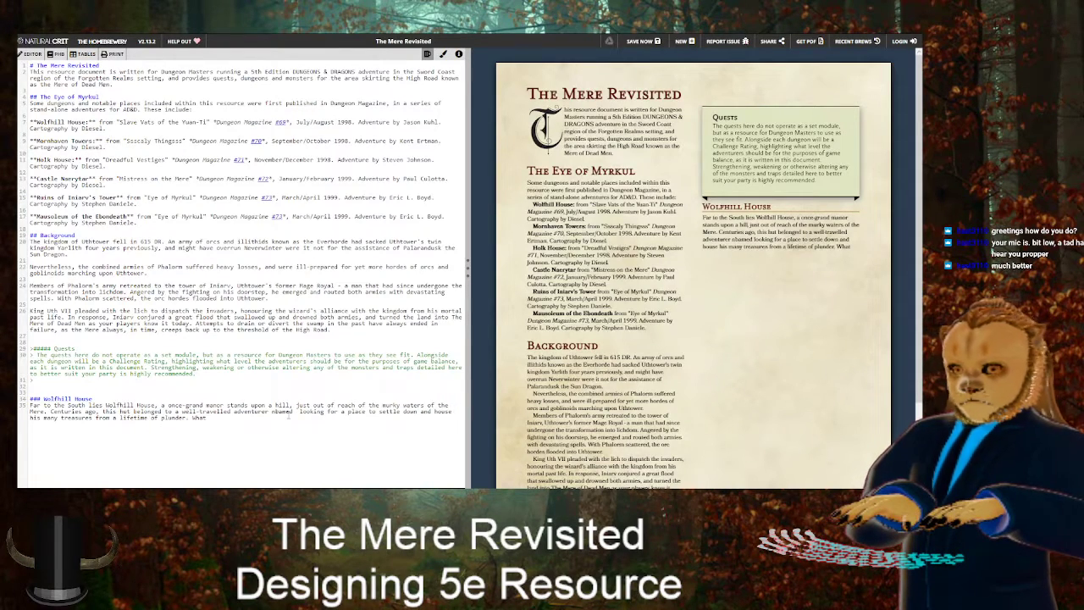
{"action": "key", "text": "Left"}
{"action": "key", "text": "Left"}
{"action": "key", "text": "Left"}
{"action": "key", "text": "Left"}
{"action": "key", "text": "Left"}
{"action": "key", "text": "BackSpace"}
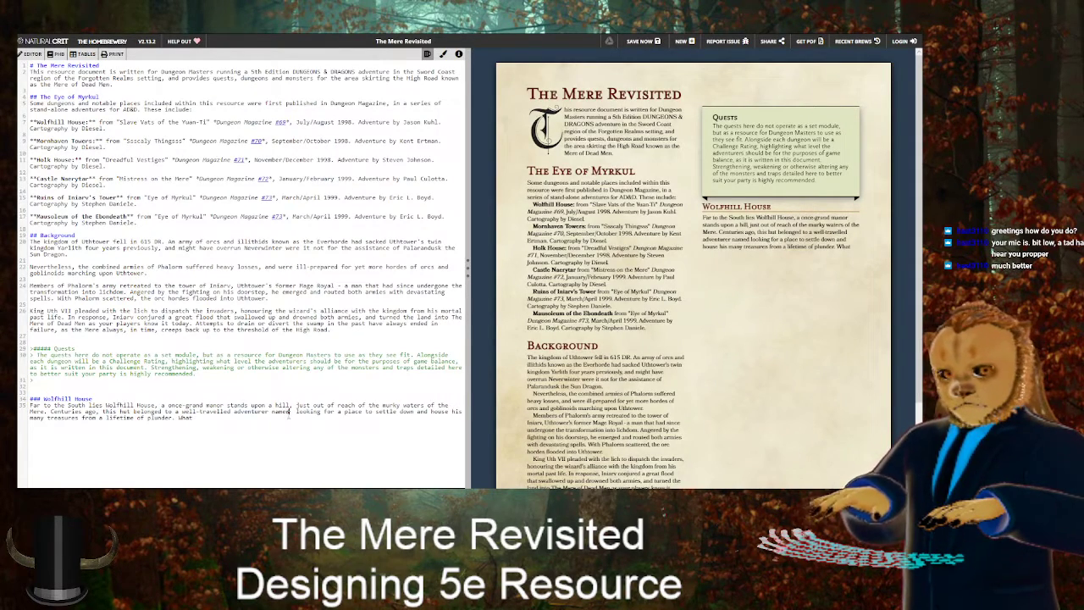
{"action": "type", "text": "Hezekiel Wolf"}
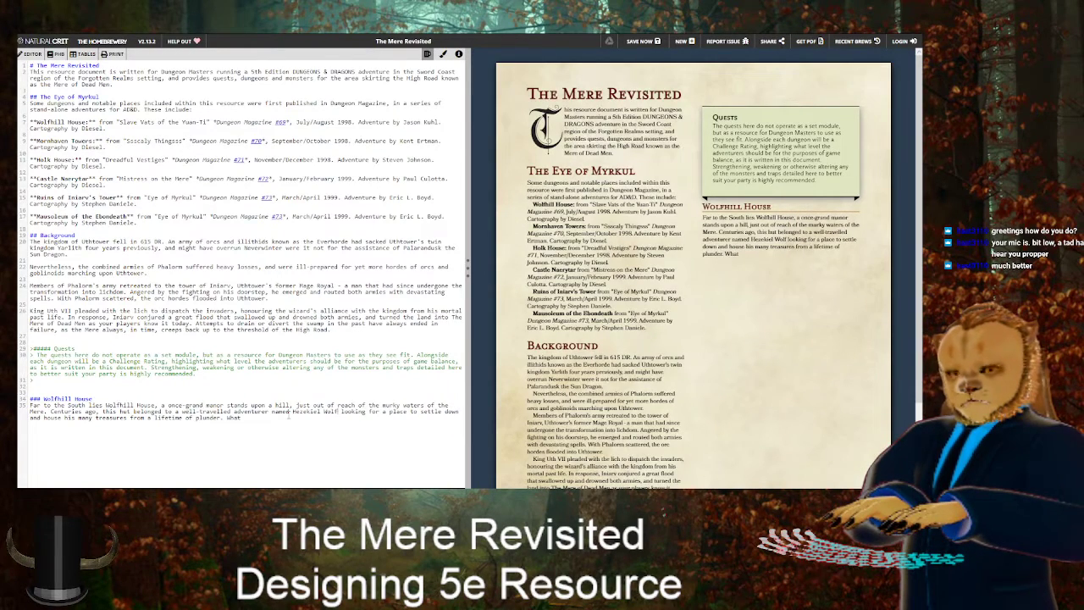
Continue the sentence after "What" with "he couldn't have known was that his manor was built on a site of strange"
{"action": "left_click", "coordinate": [277, 416]}
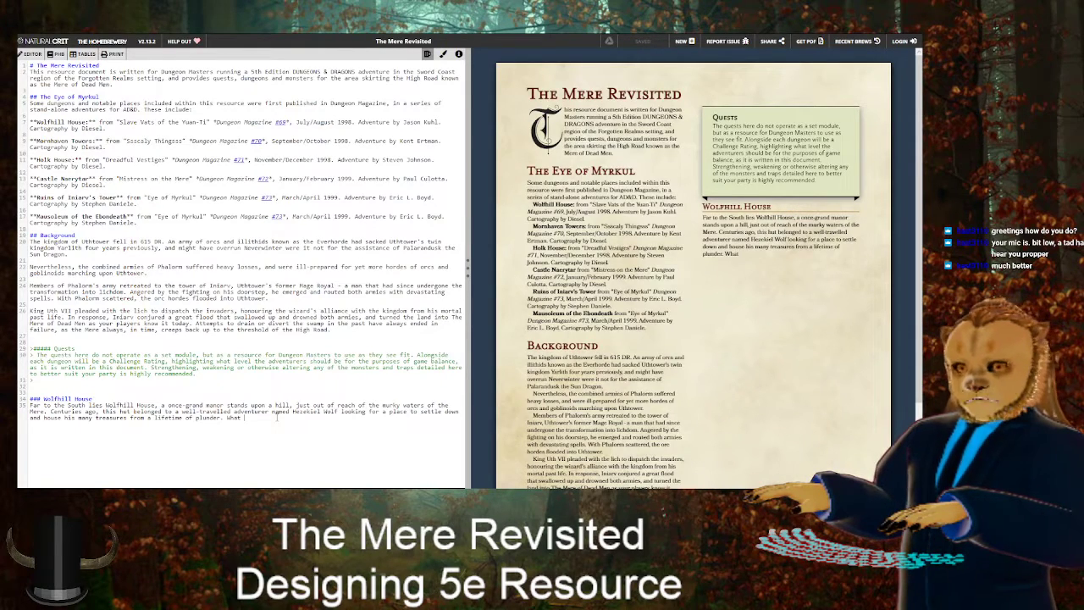
{"action": "type", "text": "he couldn't"}
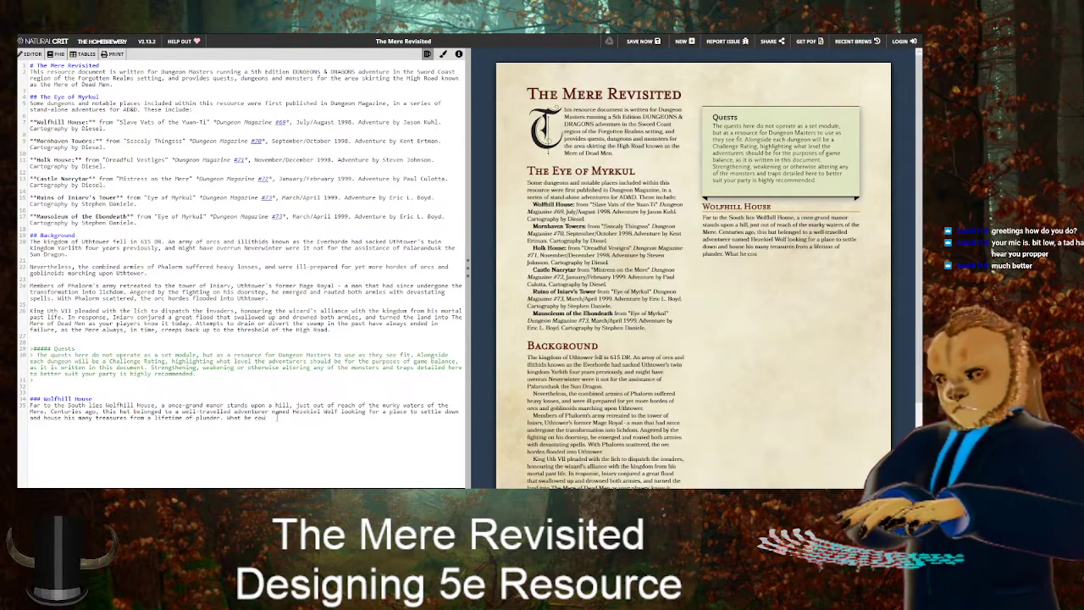
{"action": "type", "text": " have known"}
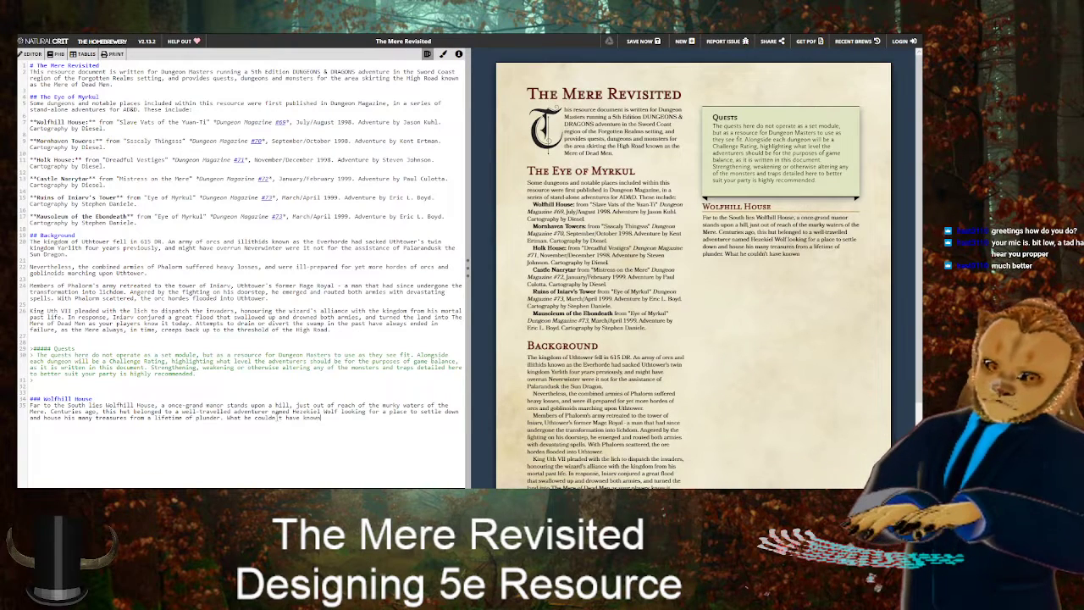
{"action": "type", "text": " was that his manor h"}
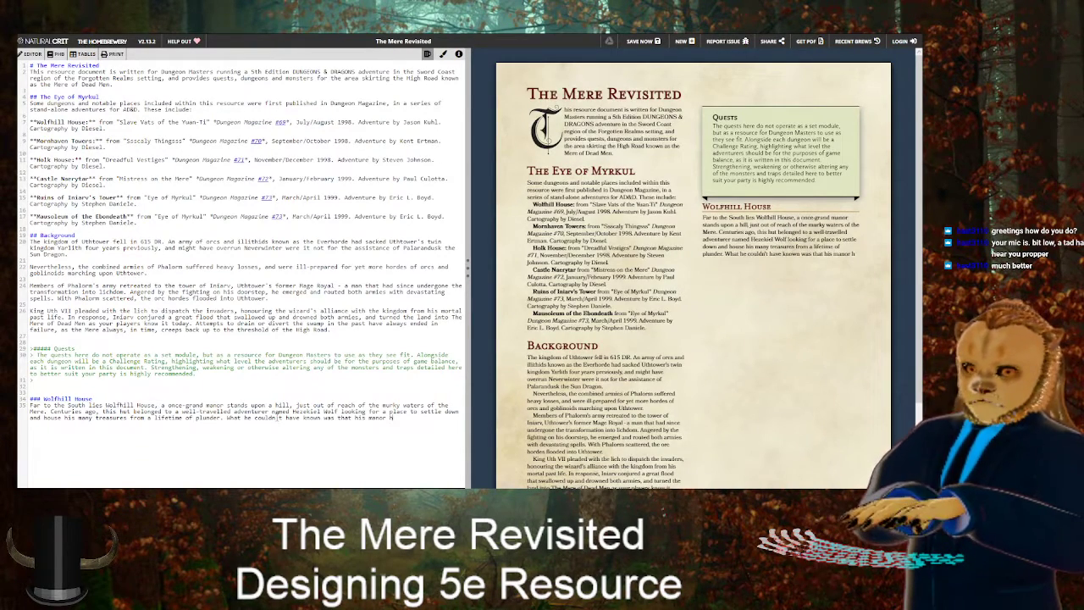
{"action": "key", "text": "BackSpace"}
{"action": "type", "text": "was built on a"}
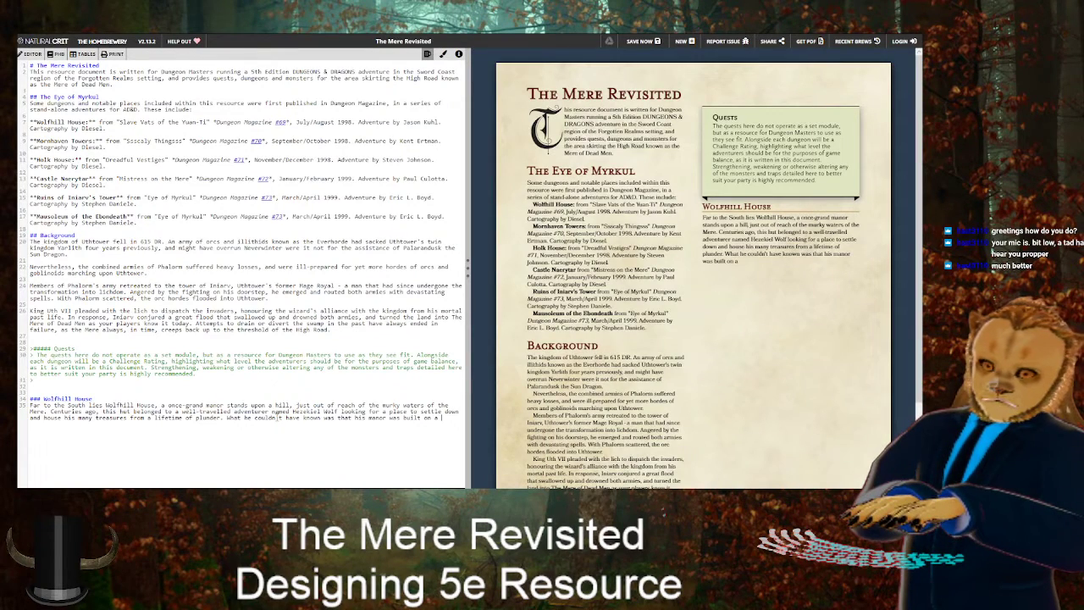
{"action": "type", "text": " site"}
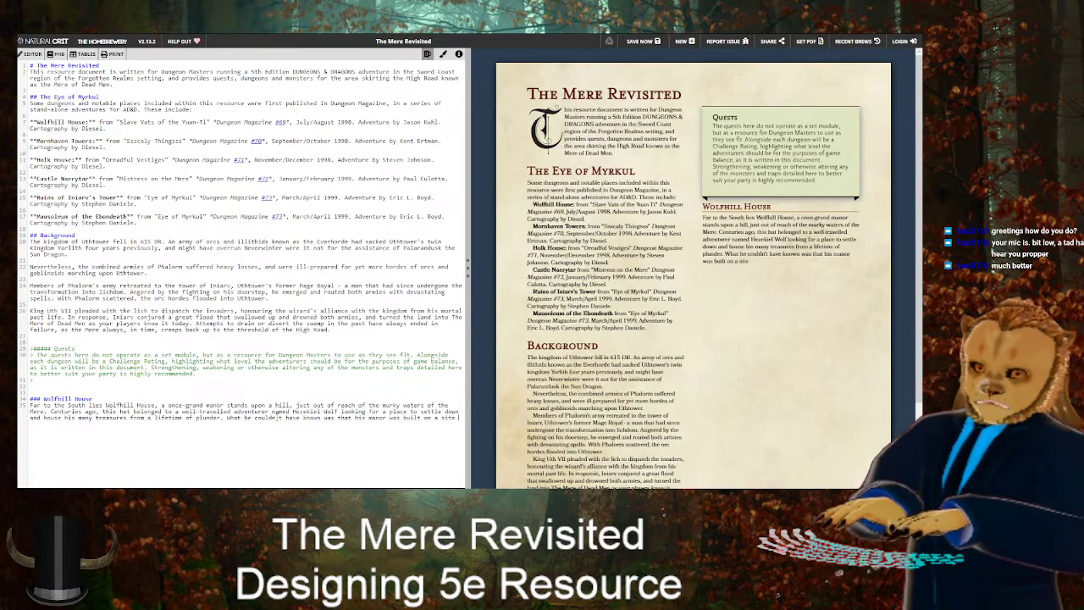
{"action": "type", "text": " of strange"}
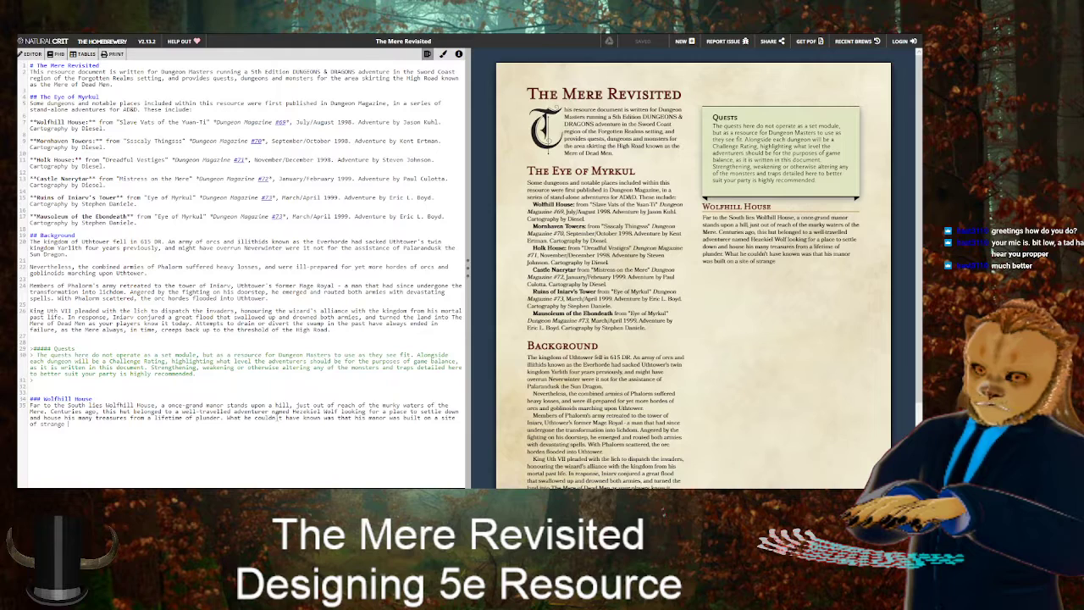
Replace "his manor was built on a site of strange" with "the hill and the surrounding area carried a strange magical presence,"
{"action": "key", "text": "BackSpace"}
{"action": "key", "text": "BackSpace"}
{"action": "key", "text": "BackSpace"}
{"action": "key", "text": "BackSpace"}
{"action": "key", "text": "BackSpace"}
{"action": "key", "text": "BackSpace"}
{"action": "key", "text": "BackSpace"}
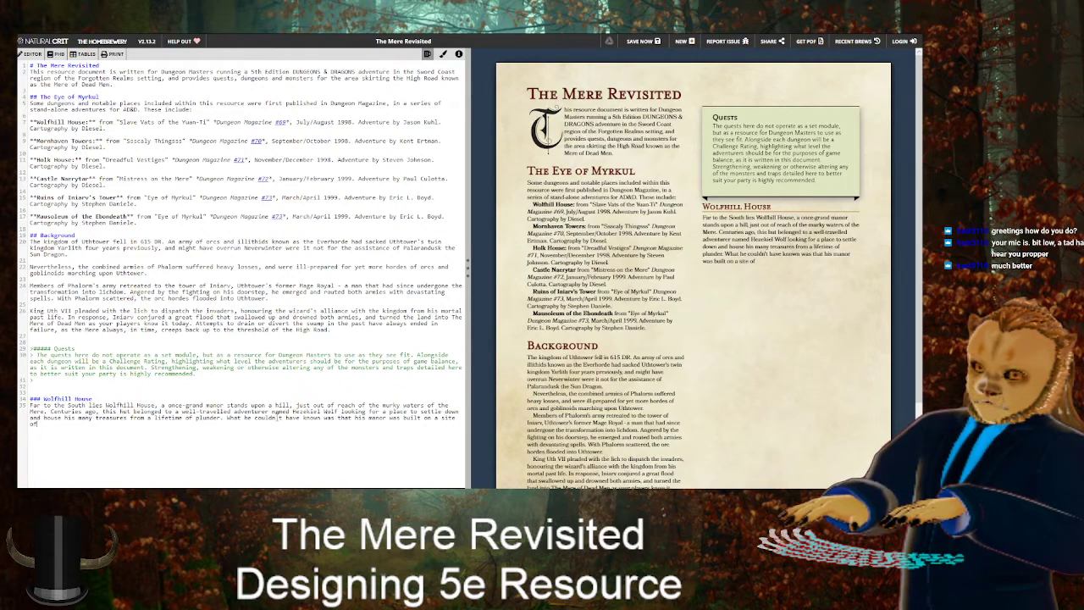
{"action": "key", "text": "BackSpace"}
{"action": "key", "text": "BackSpace"}
{"action": "key", "text": "BackSpace"}
{"action": "key", "text": "BackSpace"}
{"action": "key", "text": "BackSpace"}
{"action": "key", "text": "BackSpace"}
{"action": "key", "text": "BackSpace"}
{"action": "key", "text": "BackSpace"}
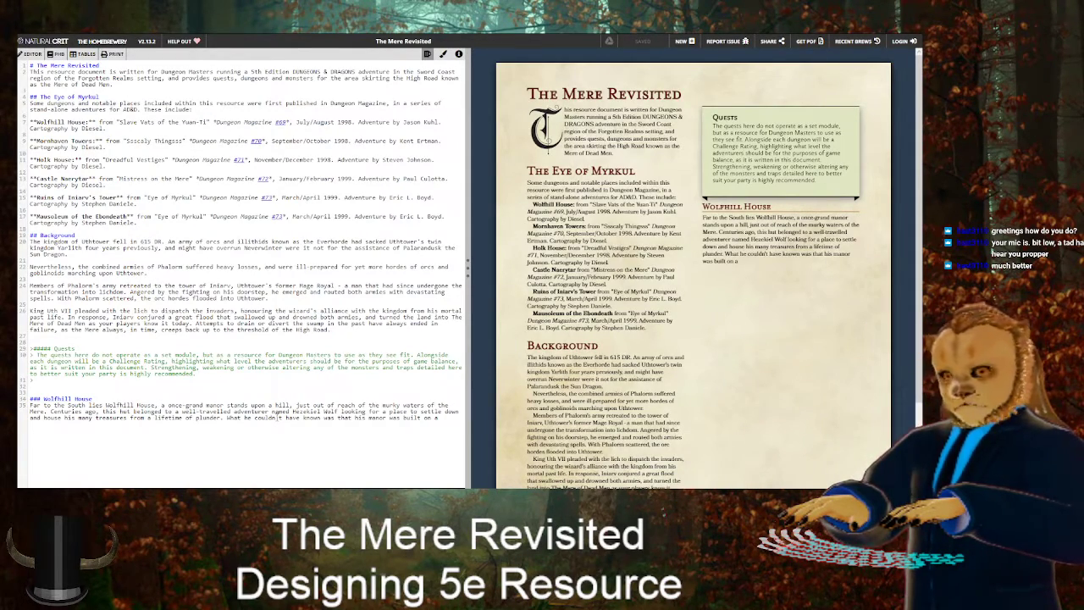
{"action": "key", "text": "BackSpace"}
{"action": "key", "text": "BackSpace"}
{"action": "key", "text": "BackSpace"}
{"action": "key", "text": "BackSpace"}
{"action": "key", "text": "BackSpace"}
{"action": "key", "text": "BackSpace"}
{"action": "key", "text": "BackSpace"}
{"action": "key", "text": "BackSpace"}
{"action": "key", "text": "BackSpace"}
{"action": "key", "text": "BackSpace"}
{"action": "key", "text": "BackSpace"}
{"action": "key", "text": "BackSpace"}
{"action": "key", "text": "BackSpace"}
{"action": "key", "text": "BackSpace"}
{"action": "key", "text": "BackSpace"}
{"action": "key", "text": "BackSpace"}
{"action": "key", "text": "BackSpace"}
{"action": "key", "text": "BackSpace"}
{"action": "key", "text": "BackSpace"}
{"action": "key", "text": "BackSpace"}
{"action": "key", "text": "BackSpace"}
{"action": "key", "text": "BackSpace"}
{"action": "key", "text": "BackSpace"}
{"action": "key", "text": "BackSpace"}
{"action": "key", "text": "BackSpace"}
{"action": "type", "text": "t"}
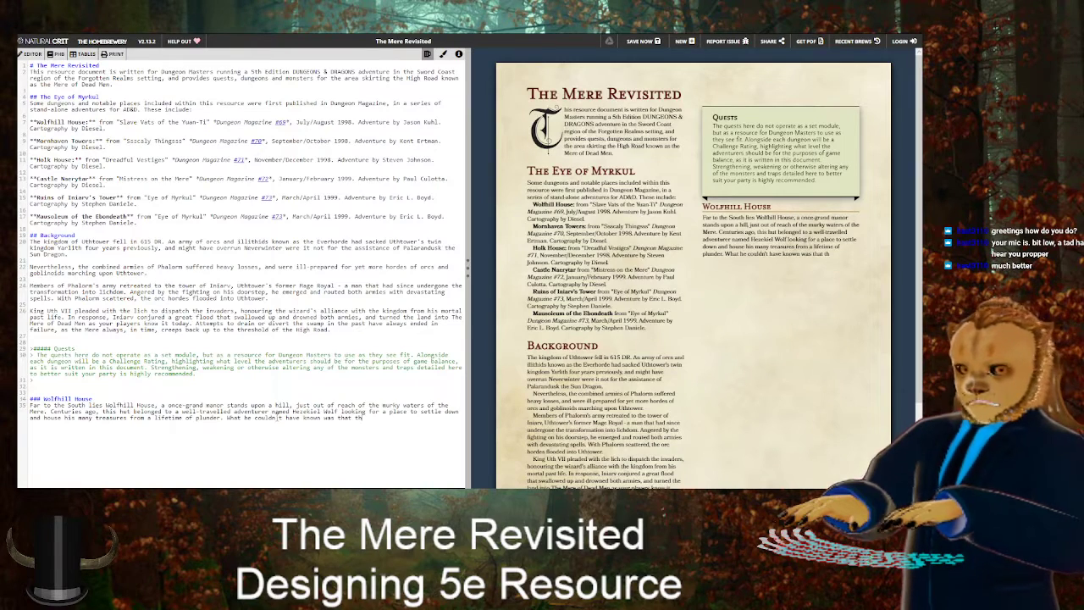
{"action": "type", "text": "he hill and "}
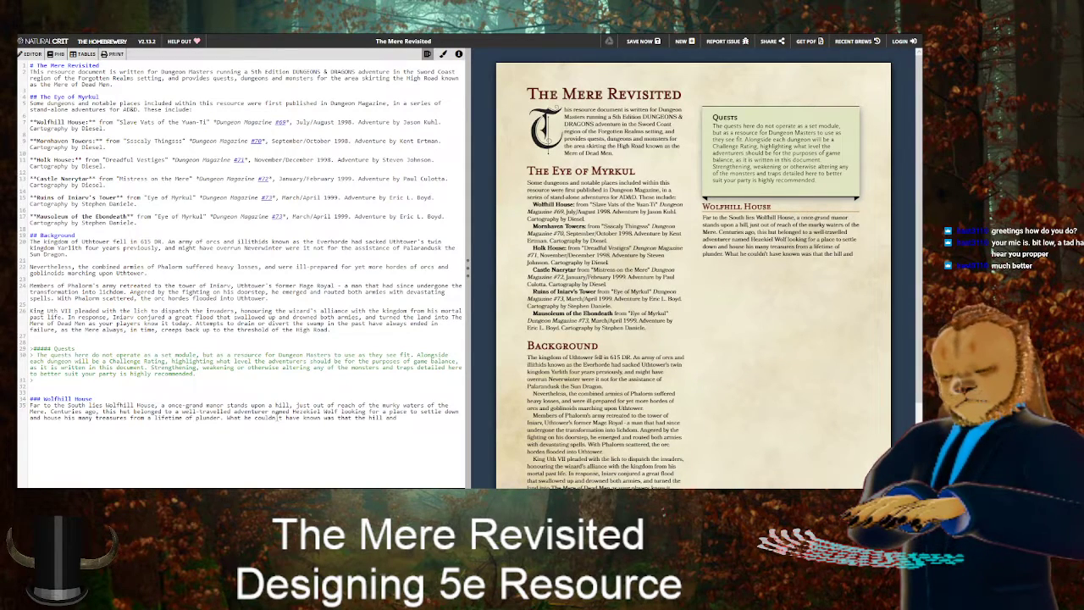
{"action": "type", "text": "the surrounding"}
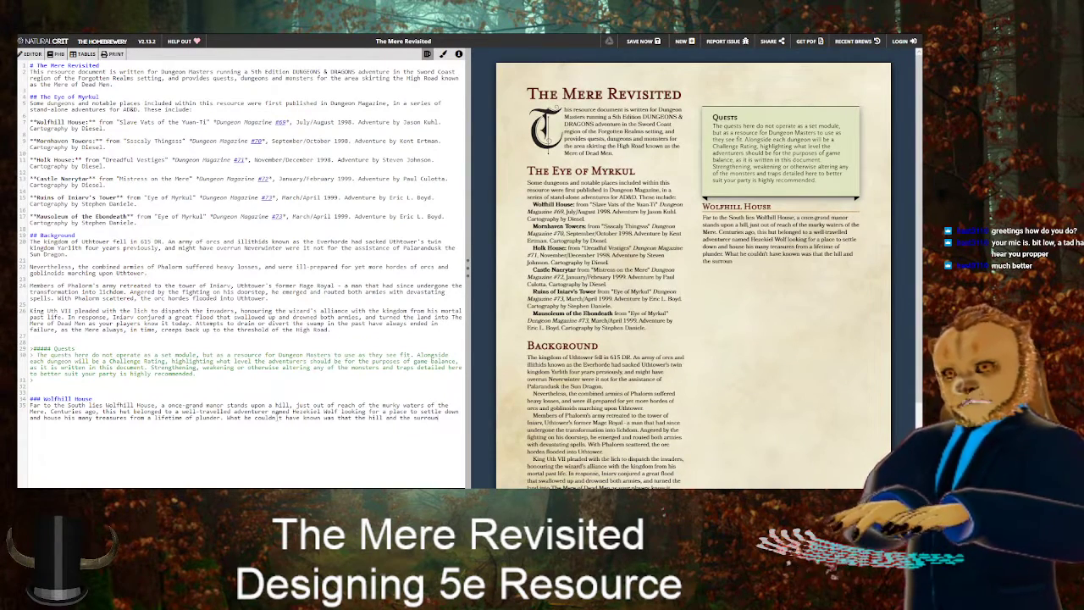
{"action": "type", "text": " area carried a stran"}
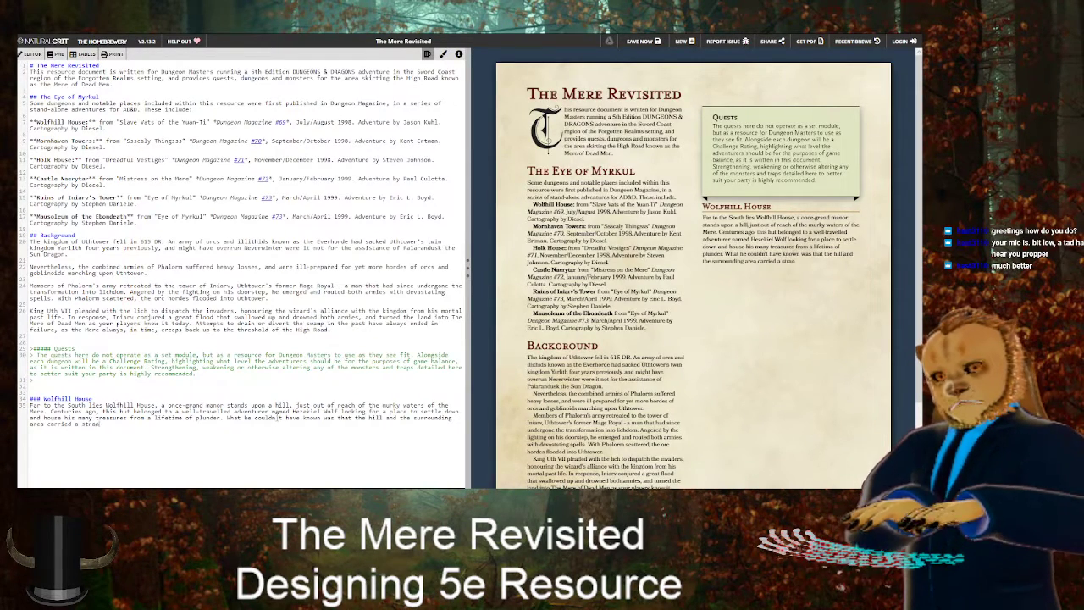
{"action": "type", "text": "ge magical presence."}
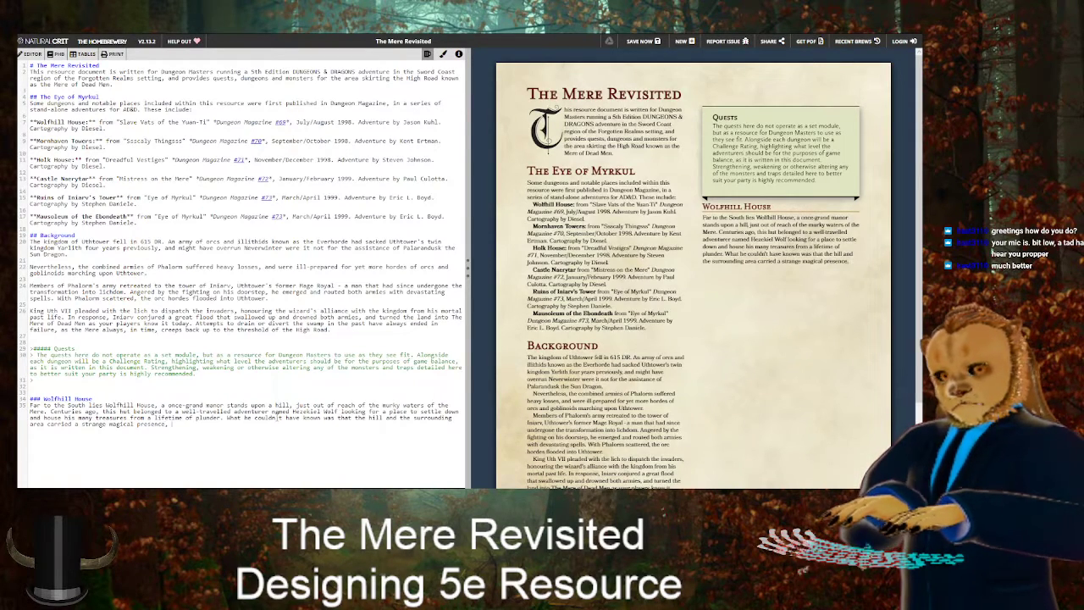
Extend the sentence with "such that any adolescent creature not immune to magic that spent too long"
{"action": "type", "text": "h tha"}
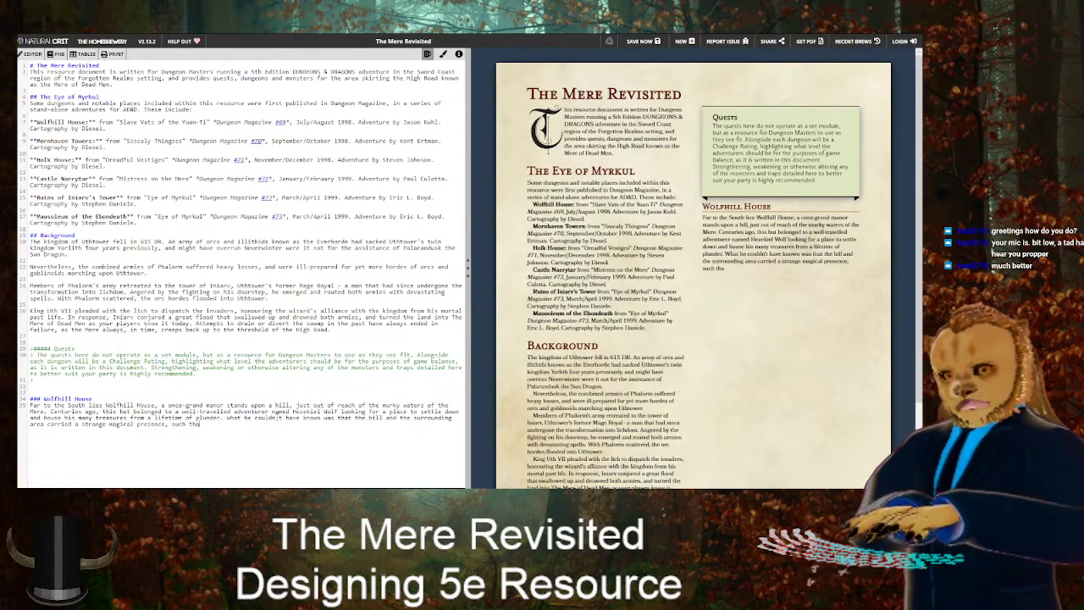
{"action": "type", "text": "t any adolescen"}
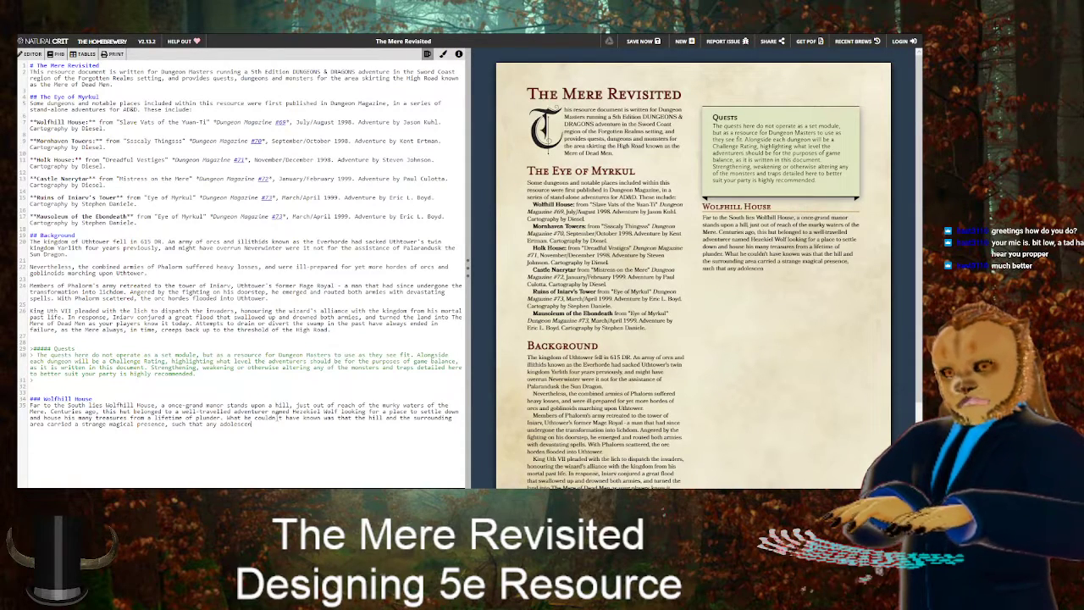
{"action": "type", "text": "t creature not immune "}
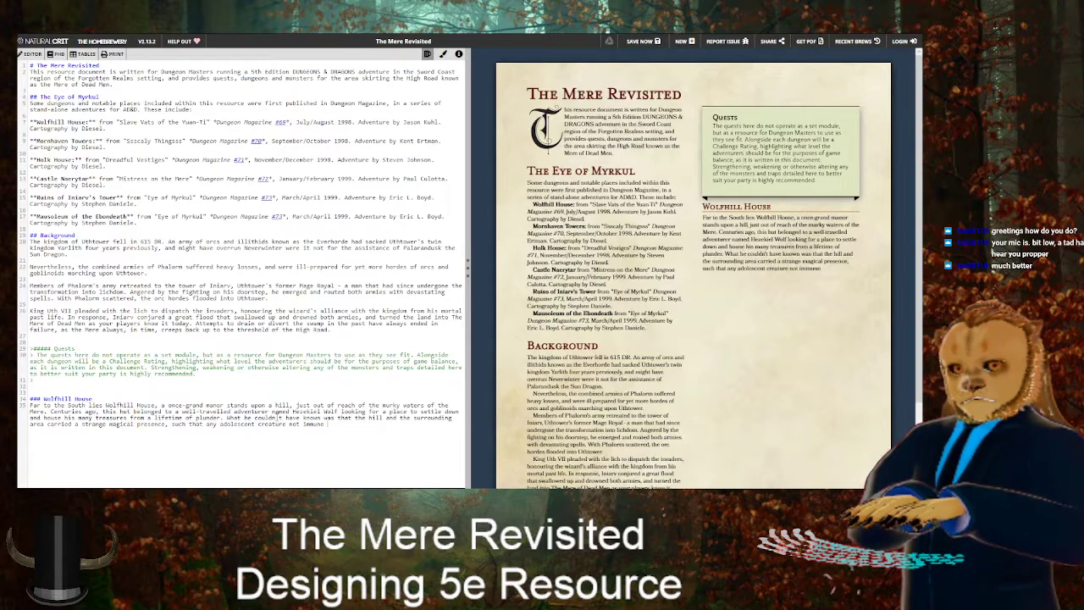
{"action": "type", "text": "to magic"}
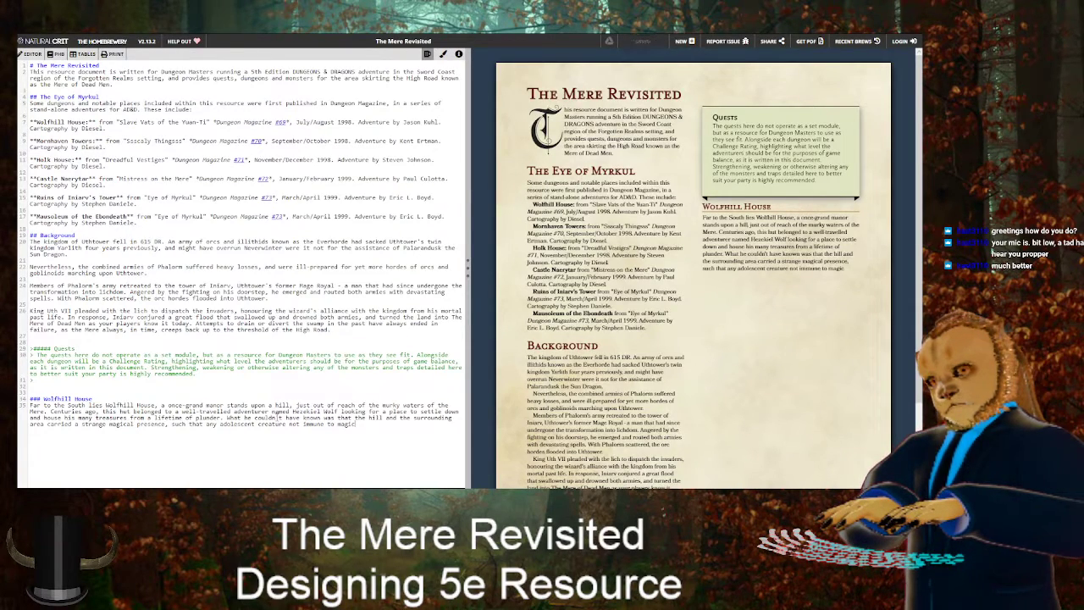
{"action": "type", "text": " that "}
{"action": "type", "text": "sp"}
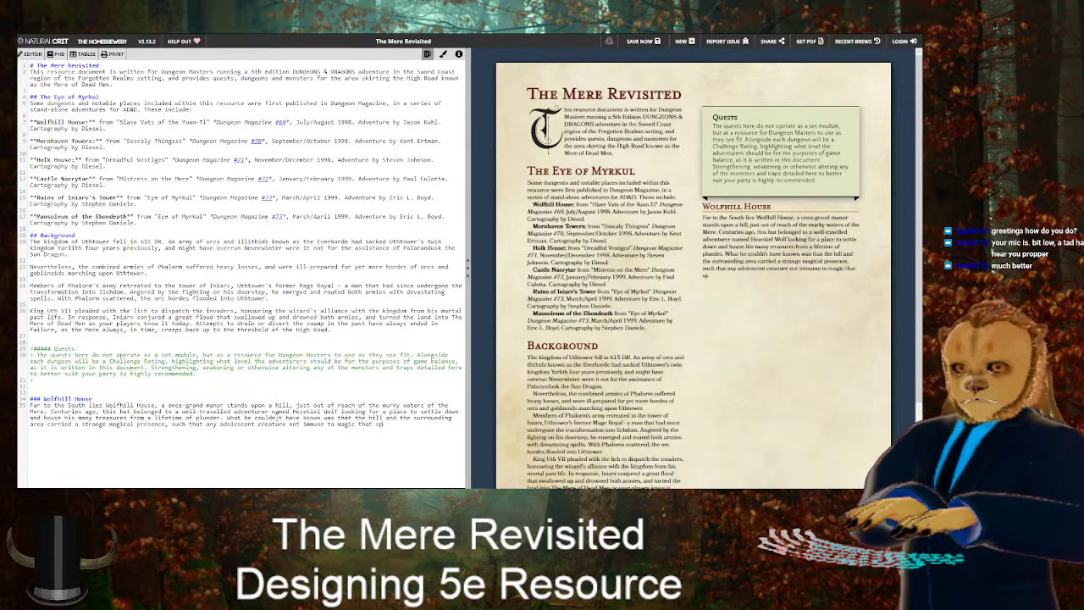
{"action": "type", "text": "ent too long"}
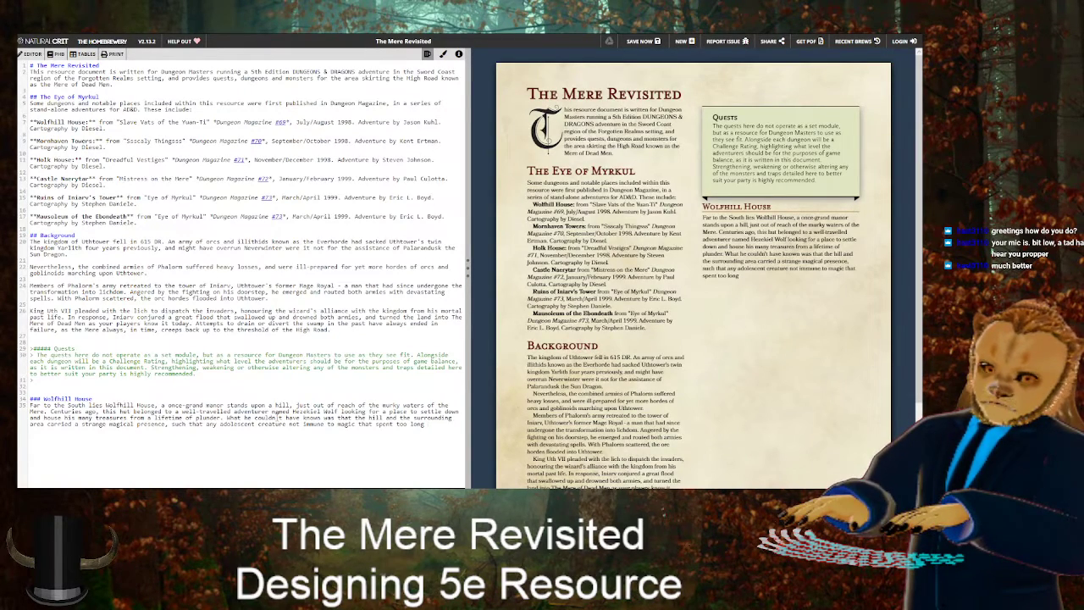
Replace "spent too long" at the end of the sentence with "lingered too long around"
{"action": "key", "text": "BackSpace"}
{"action": "key", "text": "BackSpace"}
{"action": "key", "text": "BackSpace"}
{"action": "key", "text": "BackSpace"}
{"action": "key", "text": "BackSpace"}
{"action": "key", "text": "BackSpace"}
{"action": "key", "text": "BackSpace"}
{"action": "key", "text": "BackSpace"}
{"action": "key", "text": "BackSpace"}
{"action": "key", "text": "BackSpace"}
{"action": "key", "text": "BackSpace"}
{"action": "key", "text": "BackSpace"}
{"action": "key", "text": "BackSpace"}
{"action": "key", "text": "BackSpace"}
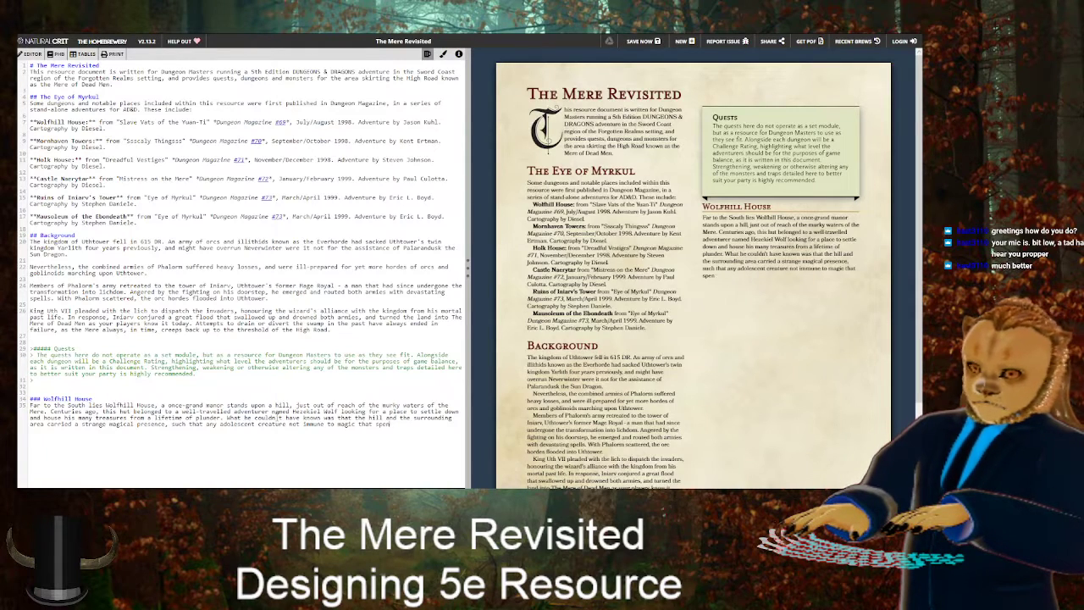
{"action": "type", "text": "Iinger"}
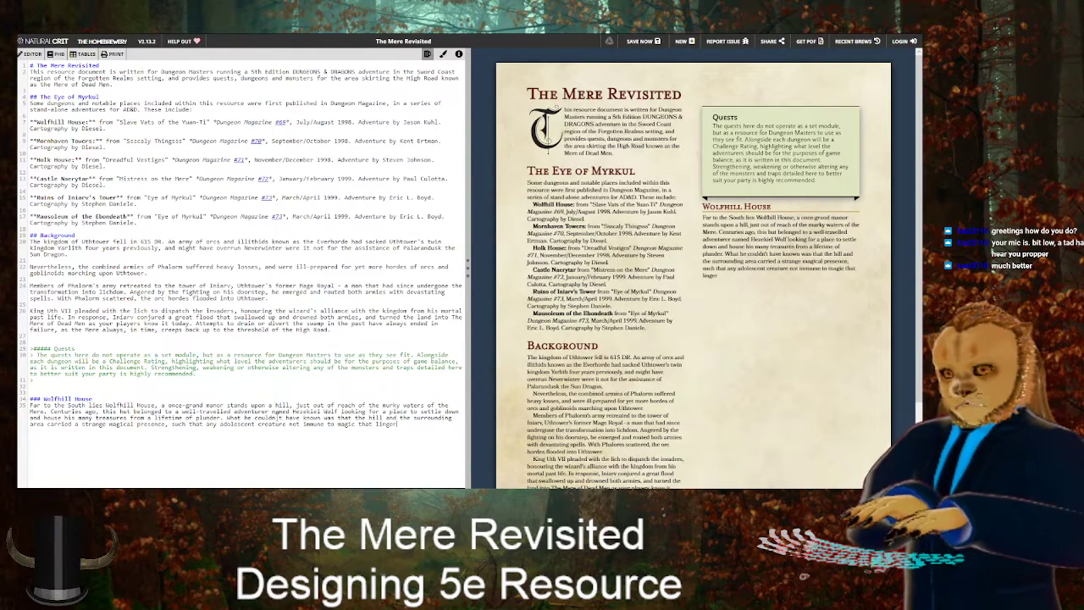
{"action": "type", "text": "ed too long around"}
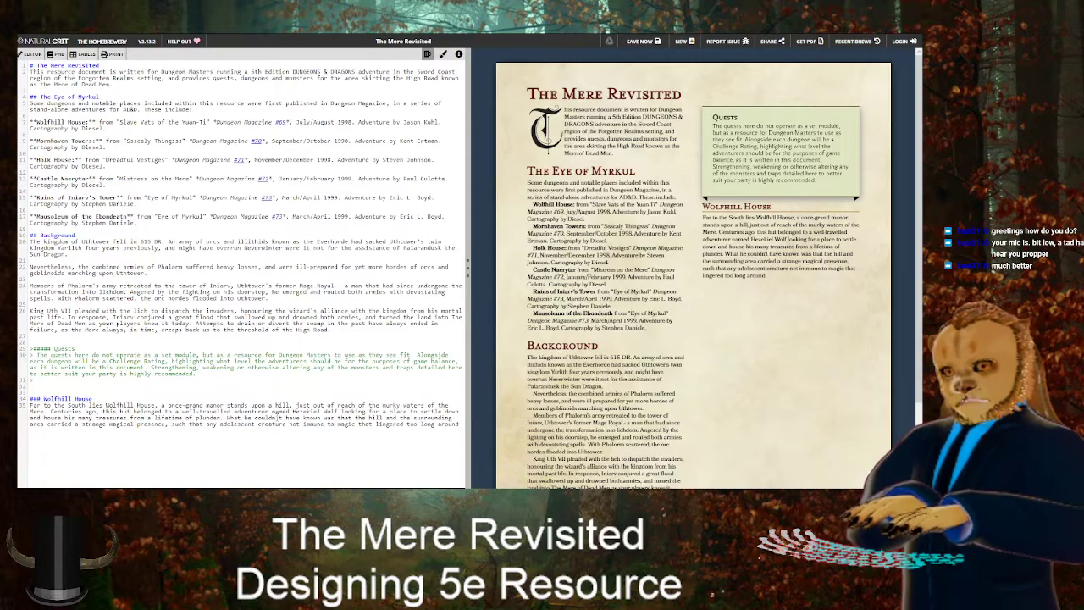
Finish the sentence with "Wolfhill House would grow to an abnormal size."
{"action": "type", "text": " Wor"}
{"action": "key", "text": "BackSpace"}
{"action": "type", "text": "lfhill "}
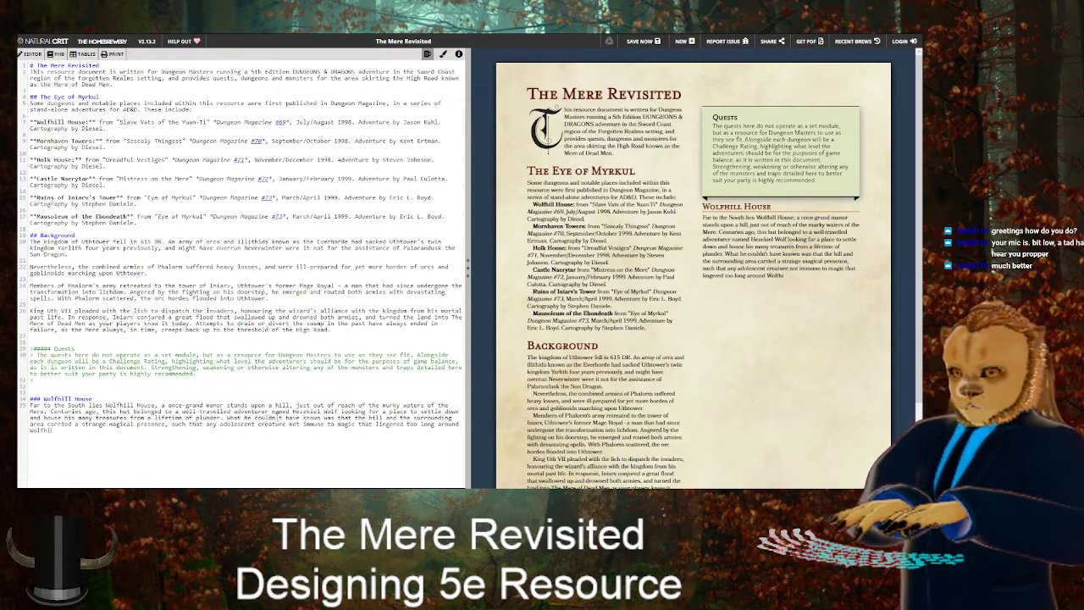
{"action": "type", "text": "House"}
{"action": "type", "text": " would grow i"}
{"action": "type", "text": "o an abonormal size."}
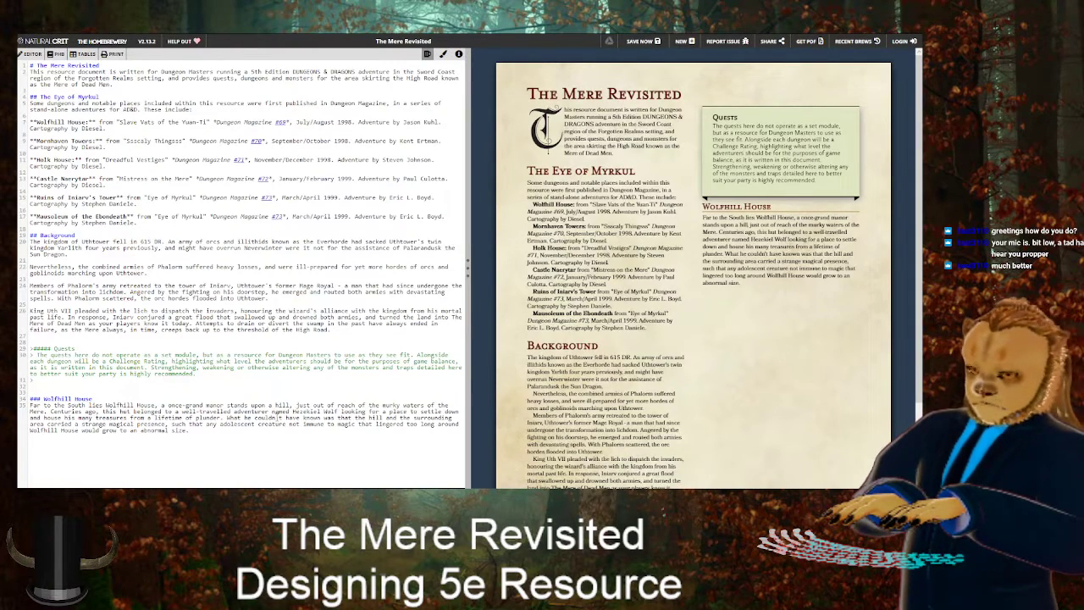
Start a new paragraph below the Wolfhill House introduction with "The insects that called the hill and the waters"
{"action": "type", "text": " The"}
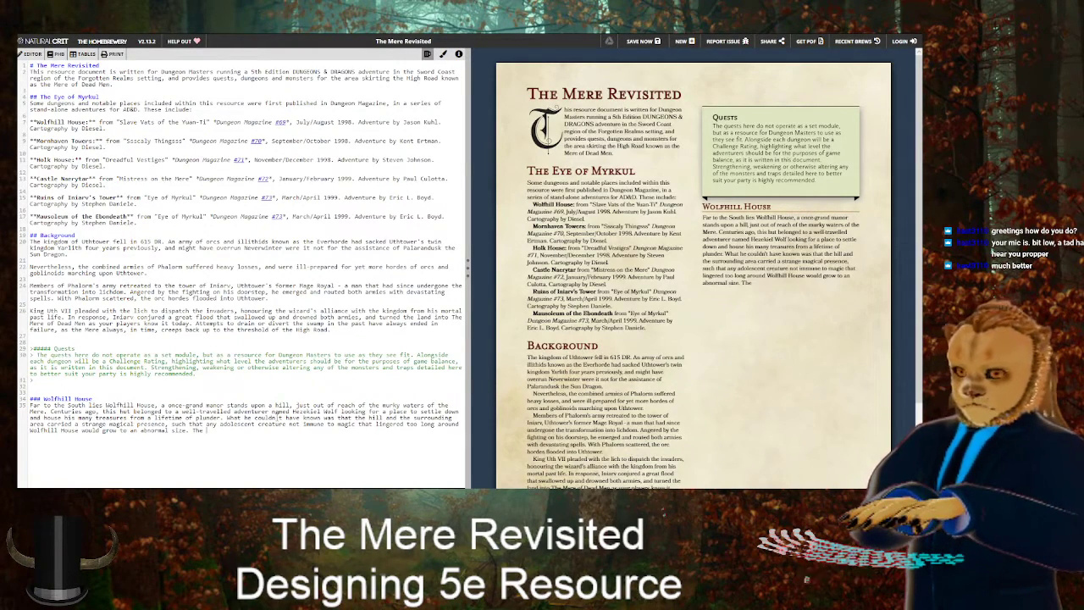
{"action": "key", "text": "BackSpace"}
{"action": "key", "text": "BackSpace"}
{"action": "key", "text": "BackSpace"}
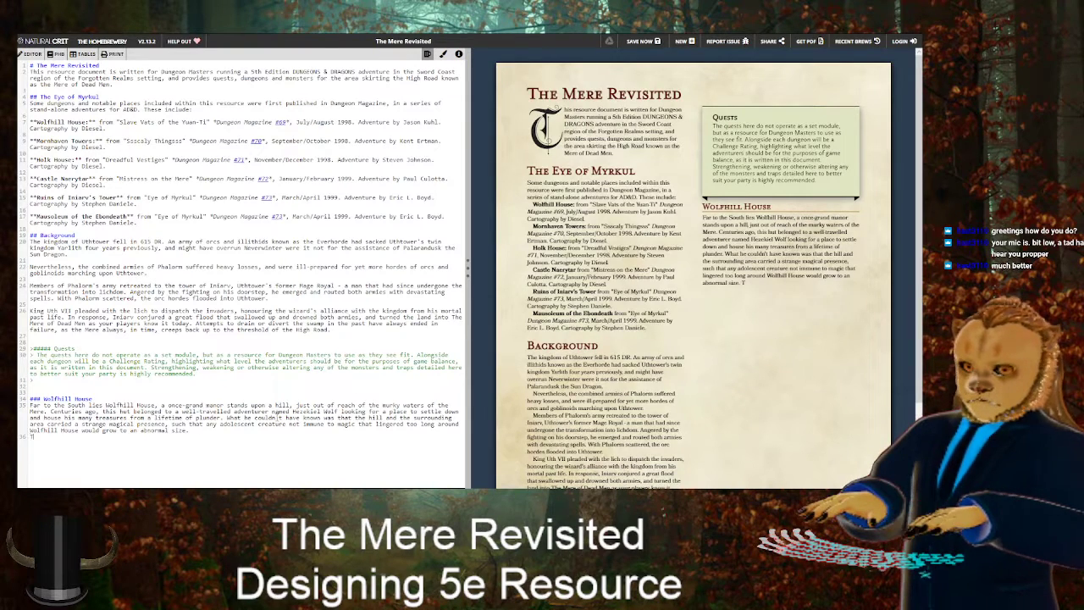
{"action": "key", "text": "Return"}
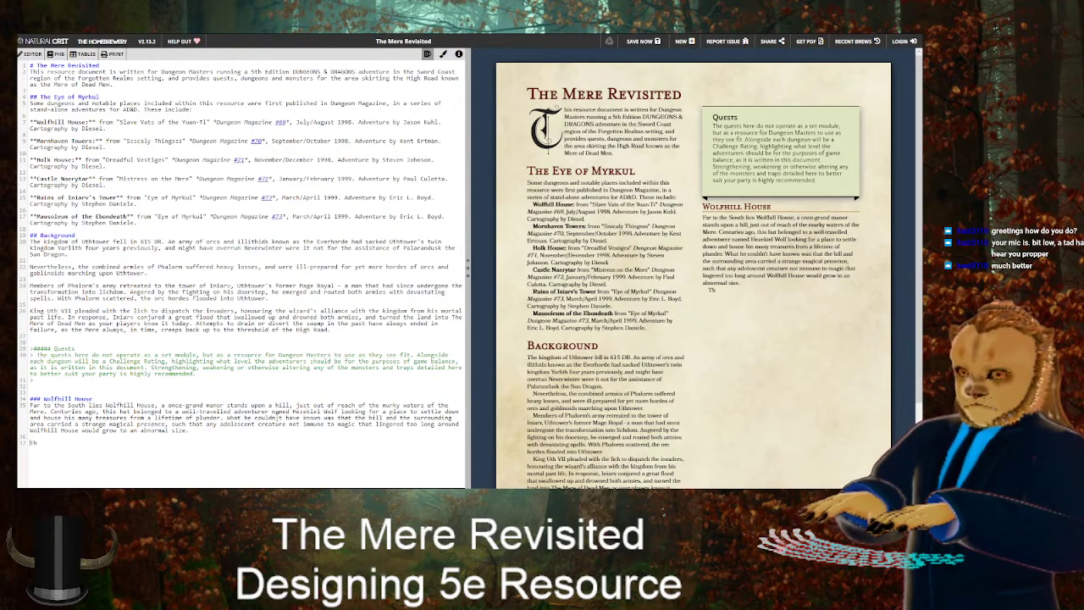
{"action": "type", "text": "e inse"}
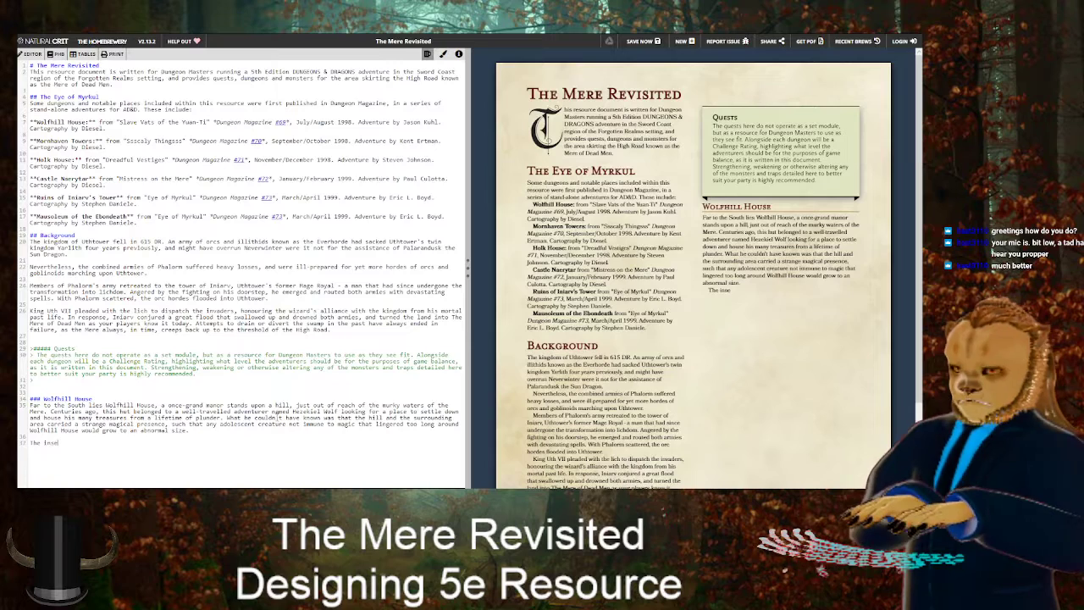
{"action": "type", "text": "cts t"}
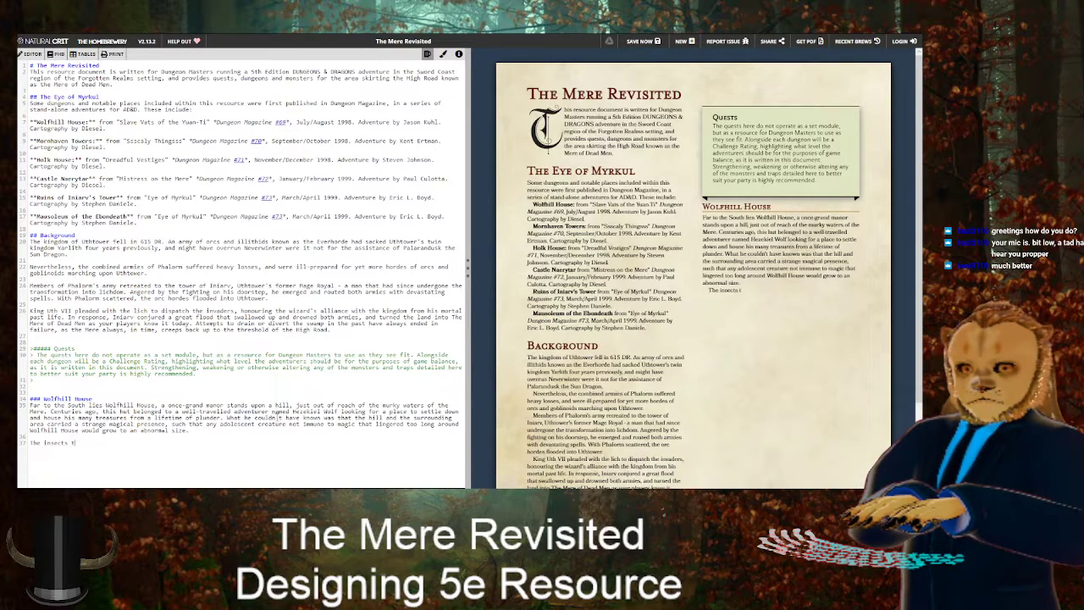
{"action": "type", "text": "hat "}
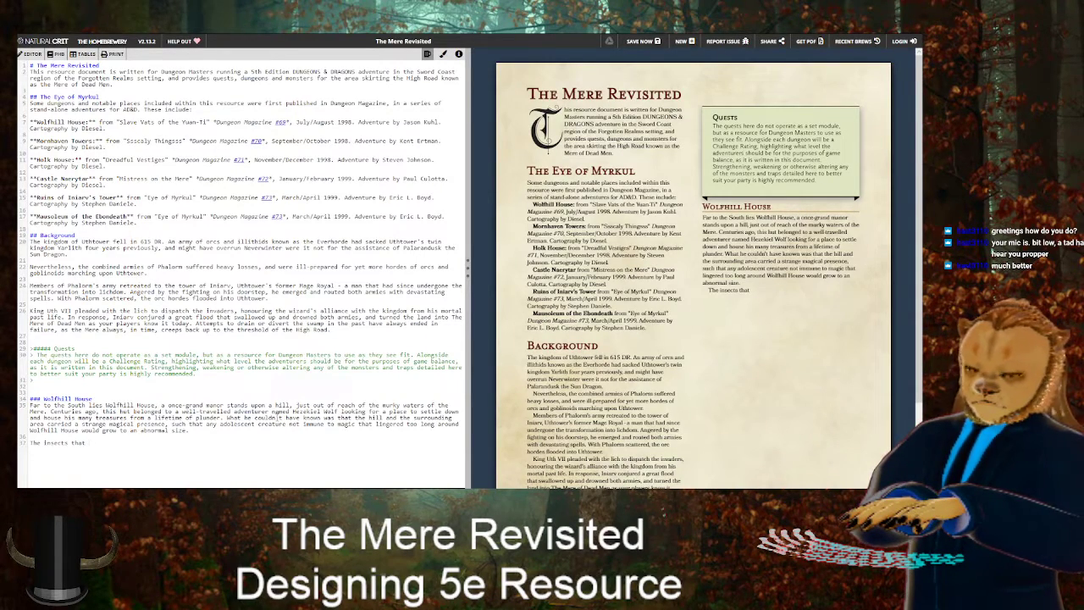
{"action": "type", "text": "calle"}
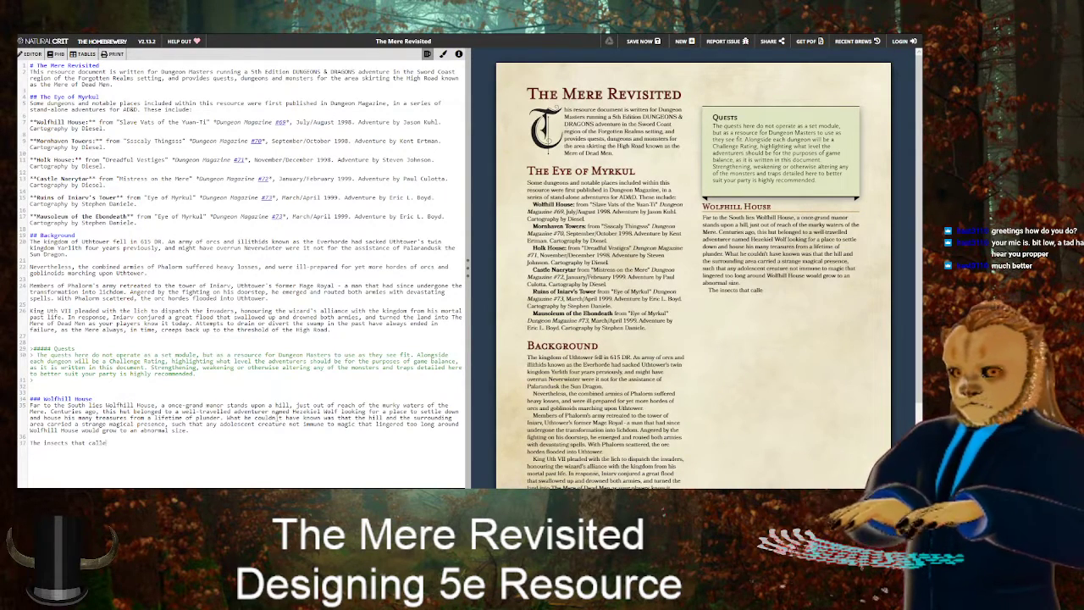
{"action": "type", "text": "d the hill and the waters"}
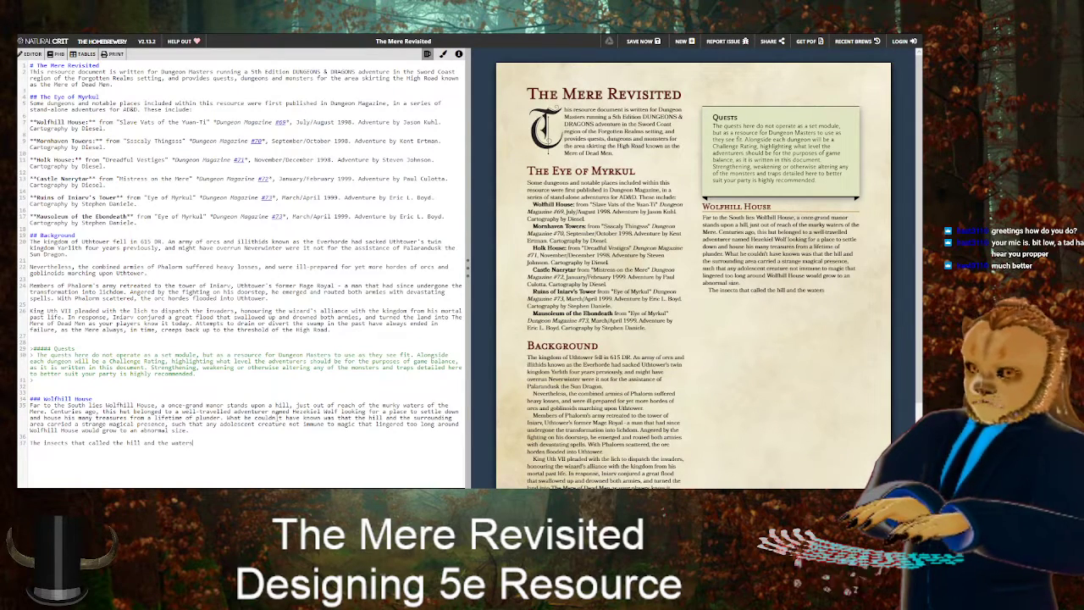
Replace "called the hill and the waters" in the new paragraph with "dwealt"
{"action": "key", "text": "BackSpace"}
{"action": "key", "text": "BackSpace"}
{"action": "key", "text": "BackSpace"}
{"action": "key", "text": "BackSpace"}
{"action": "key", "text": "BackSpace"}
{"action": "key", "text": "BackSpace"}
{"action": "key", "text": "BackSpace"}
{"action": "key", "text": "BackSpace"}
{"action": "key", "text": "BackSpace"}
{"action": "key", "text": "BackSpace"}
{"action": "key", "text": "BackSpace"}
{"action": "key", "text": "BackSpace"}
{"action": "key", "text": "BackSpace"}
{"action": "key", "text": "BackSpace"}
{"action": "key", "text": "BackSpace"}
{"action": "key", "text": "BackSpace"}
{"action": "key", "text": "BackSpace"}
{"action": "key", "text": "BackSpace"}
{"action": "key", "text": "BackSpace"}
{"action": "key", "text": "BackSpace"}
{"action": "key", "text": "BackSpace"}
{"action": "key", "text": "BackSpace"}
{"action": "key", "text": "BackSpace"}
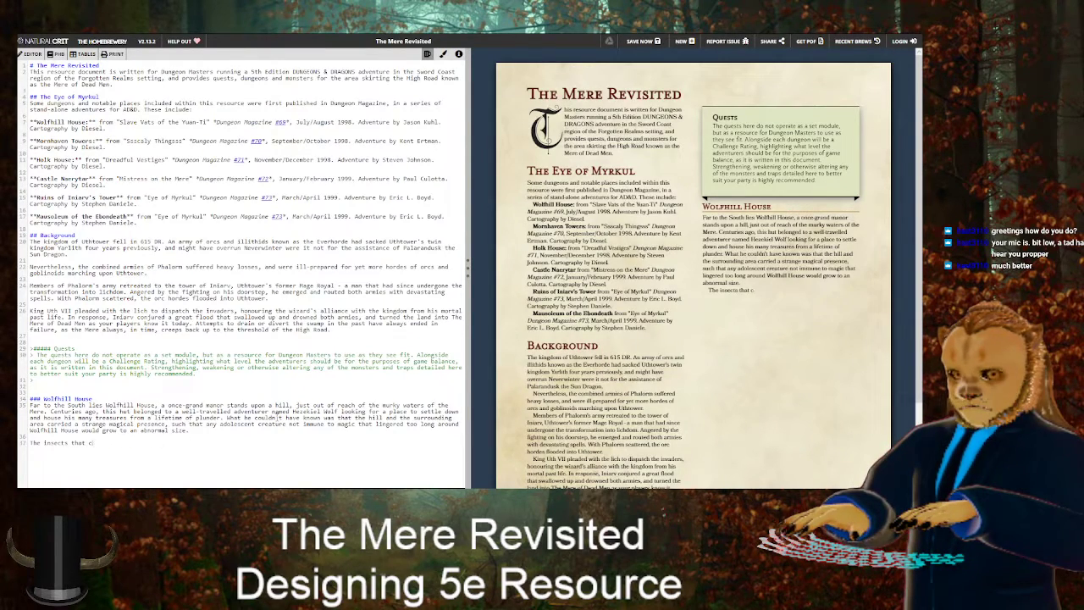
{"action": "type", "text": "dwellt"}
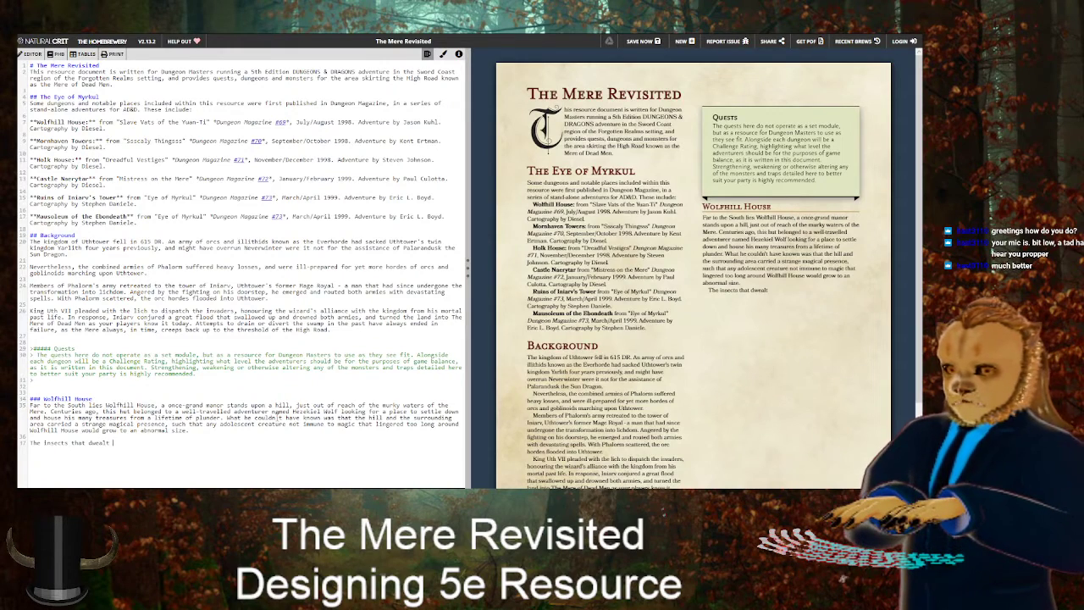
Correct "dwealt" to "dwelled" and continue the new Wolfhill House sentence with "in the waters around the manor"
{"action": "key", "text": "BackSpace"}
{"action": "key", "text": "BackSpace"}
{"action": "key", "text": "BackSpace"}
{"action": "key", "text": "BackSpace"}
{"action": "key", "text": "BackSpace"}
{"action": "type", "text": "elled "}
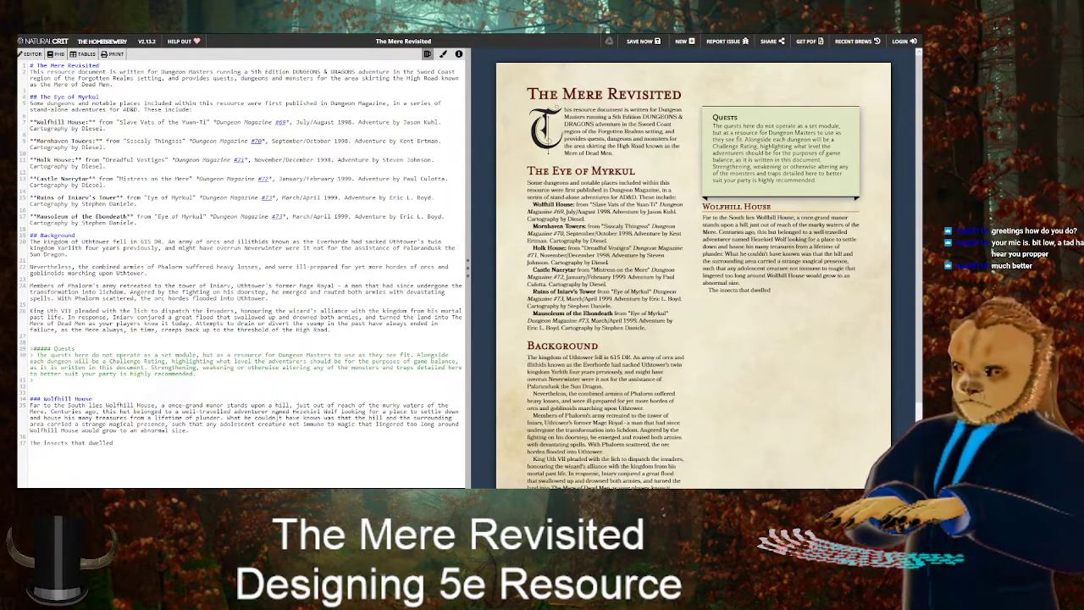
{"action": "type", "text": "in the"}
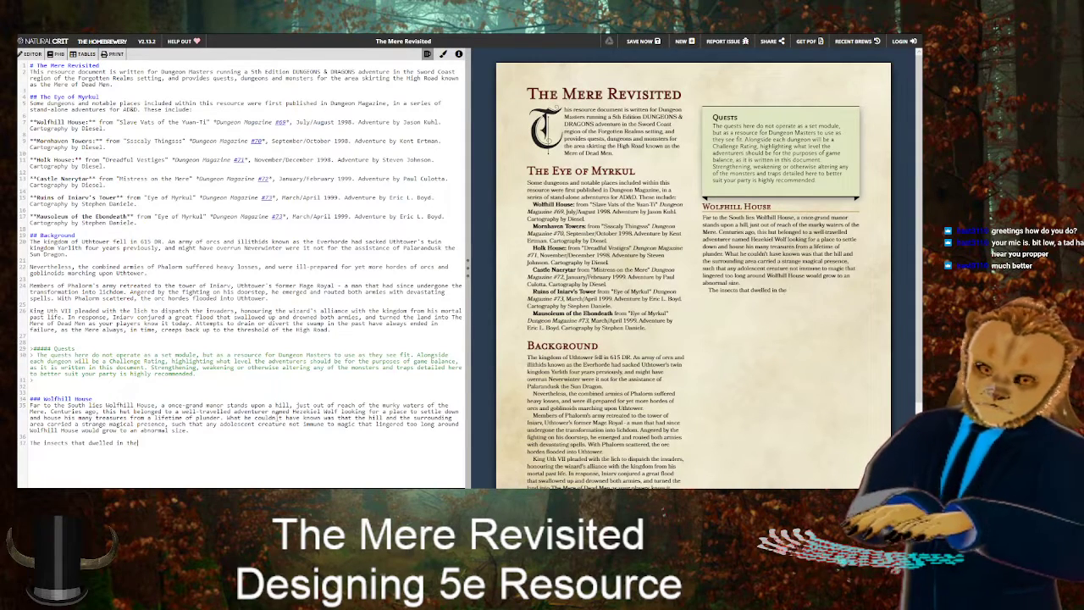
{"action": "type", "text": " waters around the manor"}
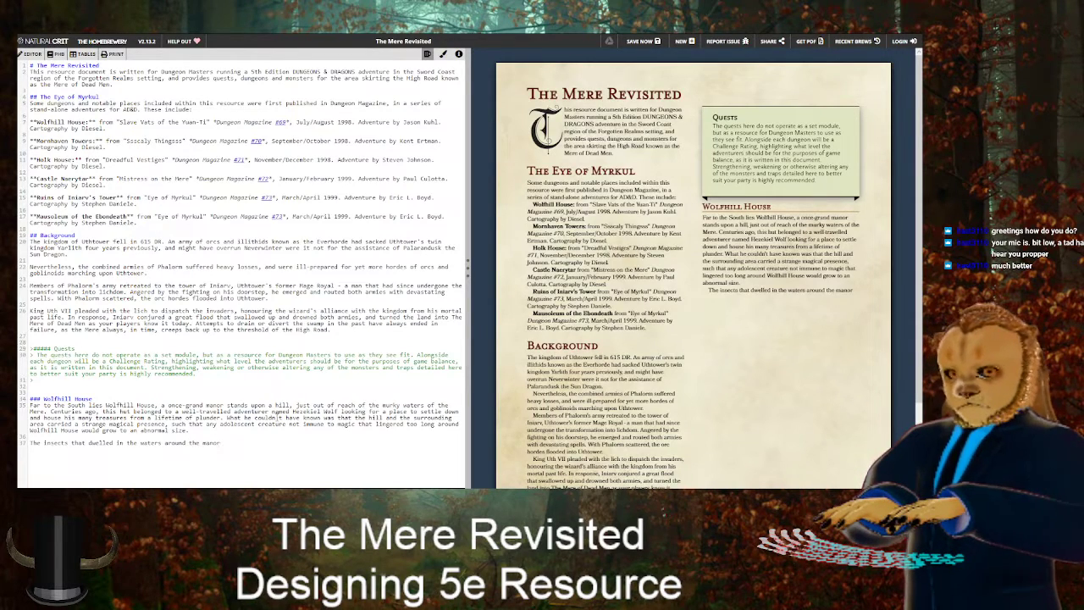
{"action": "type", "text": " a"}
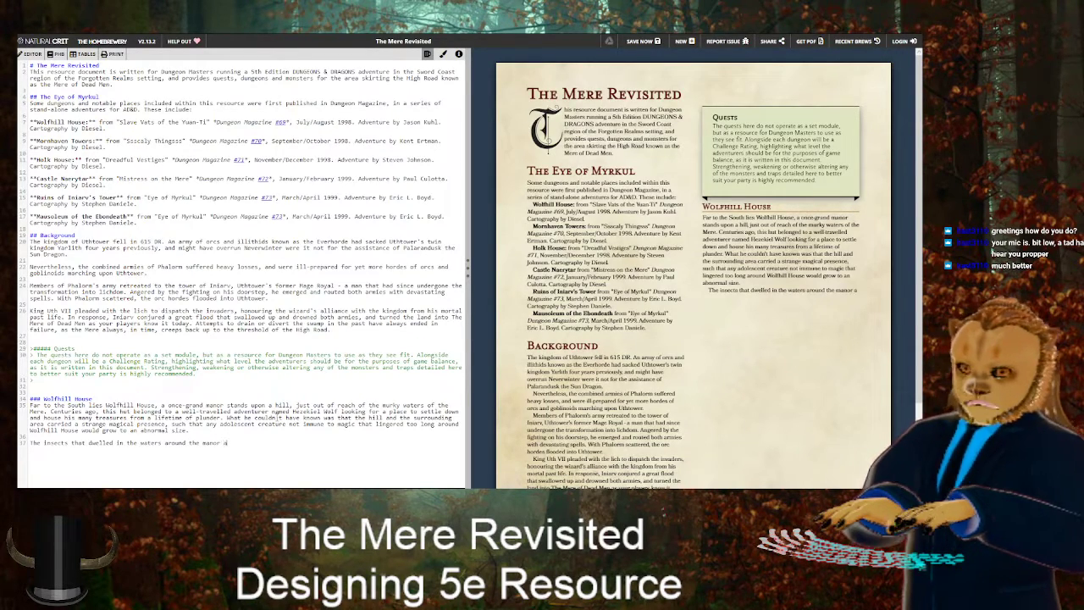
{"action": "type", "text": "ttacked"}
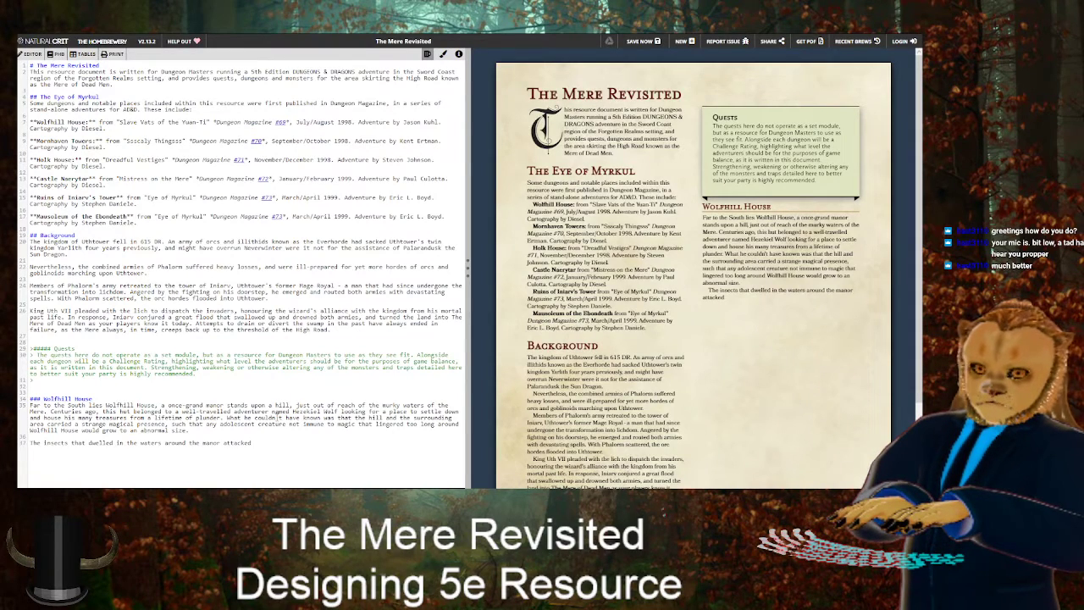
{"action": "key", "text": "BackSpace"}
{"action": "key", "text": "BackSpace"}
{"action": "key", "text": "BackSpace"}
{"action": "key", "text": "BackSpace"}
{"action": "key", "text": "BackSpace"}
{"action": "key", "text": "BackSpace"}
{"action": "key", "text": "BackSpace"}
{"action": "key", "text": "BackSpace"}
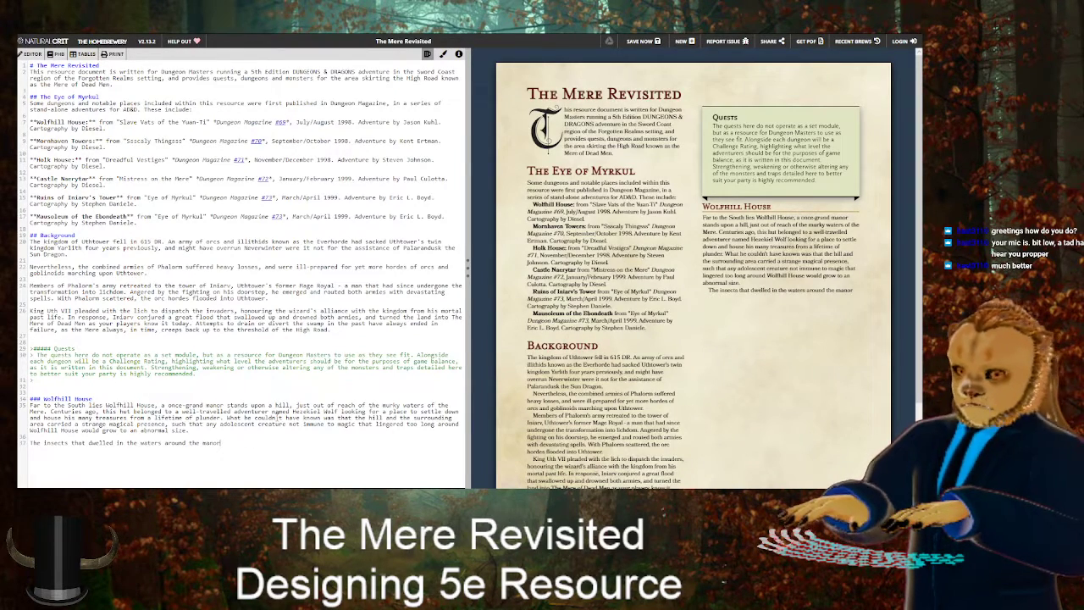
Continue the Wolfhill House sentence with ", monstrous ticks, flies, beetles and worse"
{"action": "type", "text": ", monstrous ticks,"}
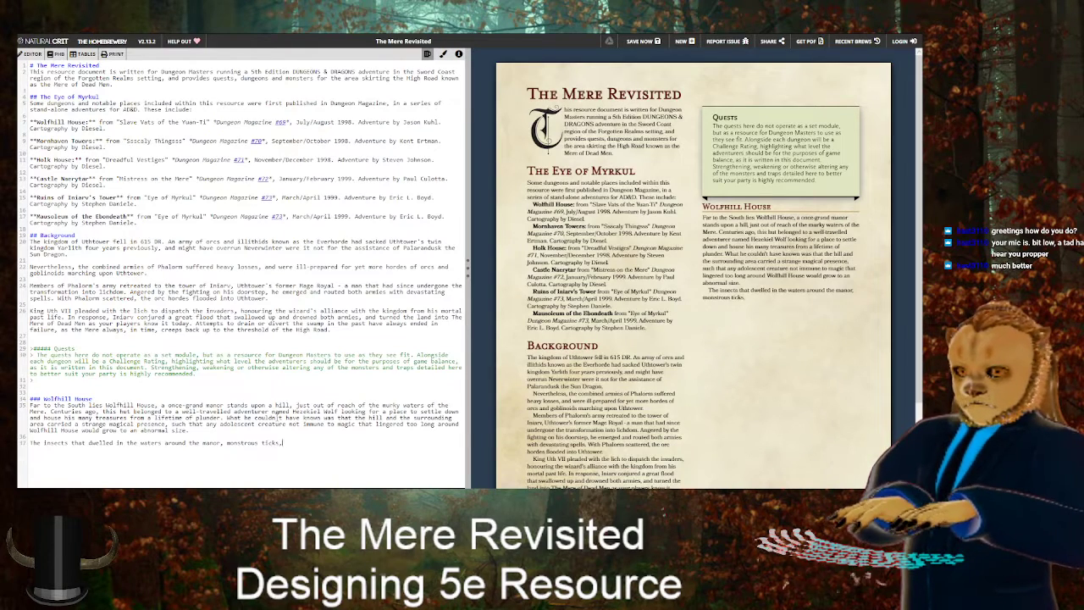
{"action": "key", "text": "BackSpace"}
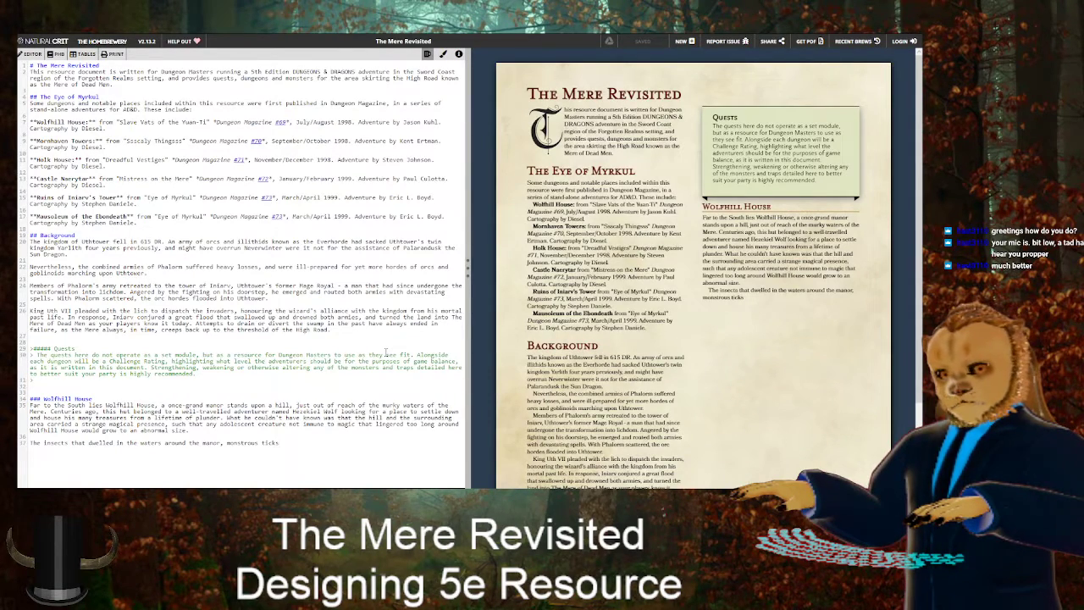
{"action": "type", "text": ", flies and b"}
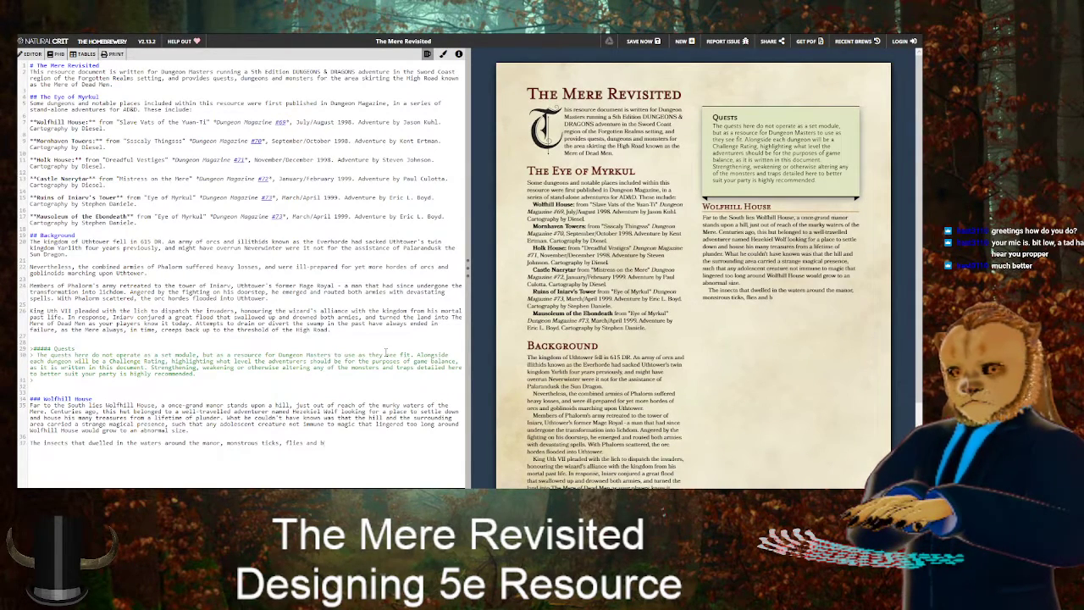
{"action": "key", "text": "BackSpace"}
{"action": "key", "text": "BackSpace"}
{"action": "key", "text": "BackSpace"}
{"action": "key", "text": "BackSpace"}
{"action": "key", "text": "BackSpace"}
{"action": "key", "text": "BackSpace"}
{"action": "type", "text": ", beet"}
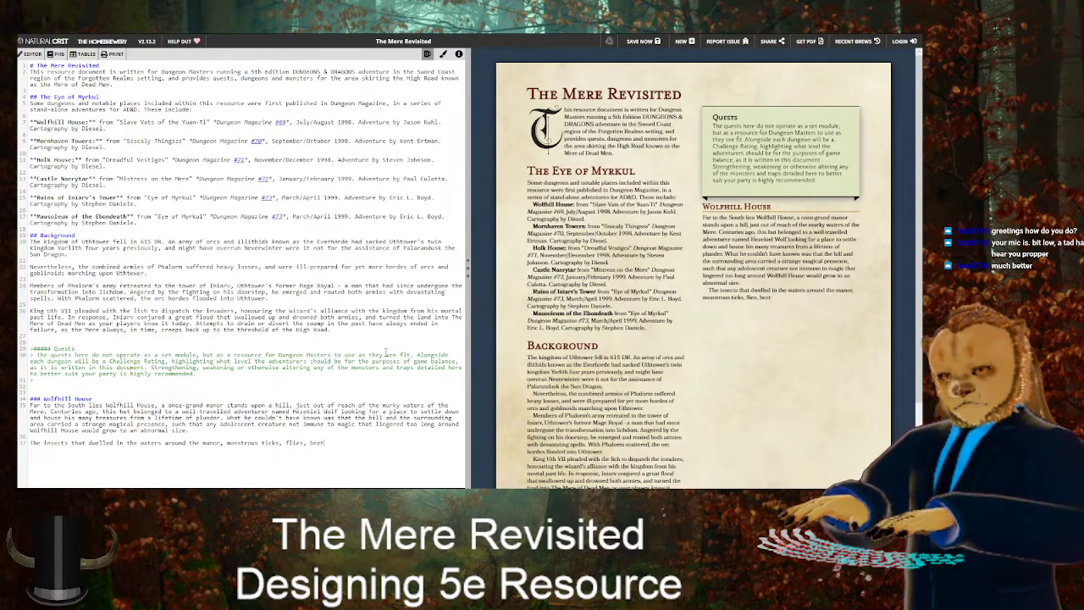
{"action": "type", "text": "les"}
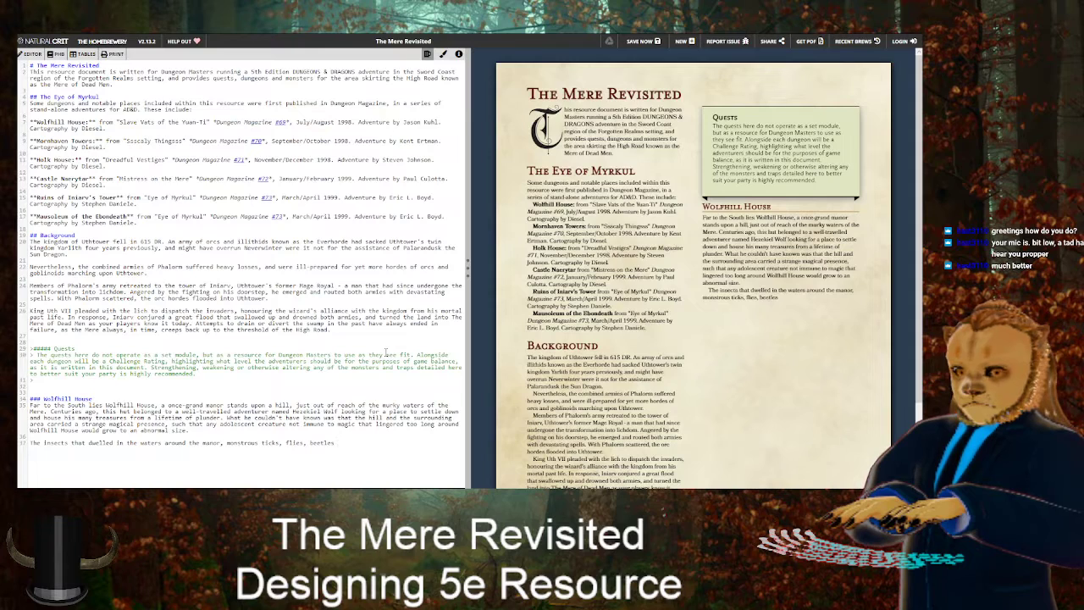
{"action": "type", "text": " and worse"}
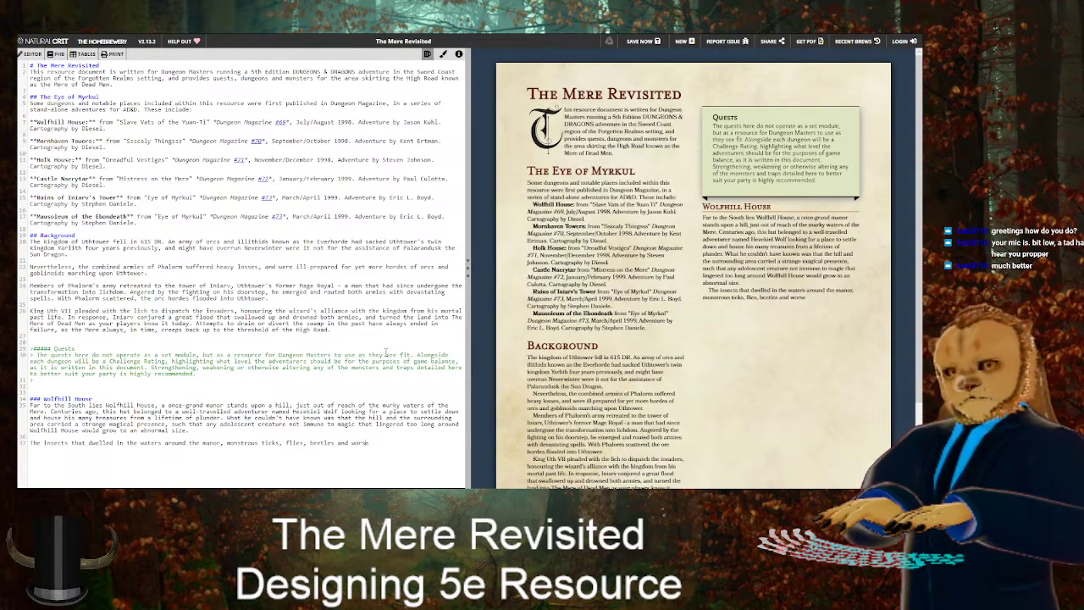
Remove "The insects that dwelled in the waters around the manor," so the paragraph opens with a capitalised "Monstrous"
{"action": "key", "text": "Left"}
{"action": "key", "text": "Left"}
{"action": "key", "text": "Left"}
{"action": "key", "text": "Left"}
{"action": "key", "text": "Left"}
{"action": "key", "text": "Left"}
{"action": "key", "text": "Left"}
{"action": "key", "text": "Left"}
{"action": "key", "text": "Left"}
{"action": "key", "text": "Left"}
{"action": "key", "text": "Left"}
{"action": "key", "text": "Left"}
{"action": "key", "text": "Left"}
{"action": "key", "text": "Left"}
{"action": "key", "text": "Left"}
{"action": "key", "text": "Left"}
{"action": "key", "text": "Left"}
{"action": "key", "text": "Left"}
{"action": "key", "text": "Left"}
{"action": "key", "text": "Left"}
{"action": "key", "text": "Left"}
{"action": "key", "text": "Left"}
{"action": "key", "text": "Left"}
{"action": "key", "text": "Left"}
{"action": "key", "text": "Left"}
{"action": "key", "text": "Left"}
{"action": "key", "text": "Left"}
{"action": "key", "text": "Left"}
{"action": "key", "text": "Left"}
{"action": "key", "text": "Left"}
{"action": "key", "text": "Left"}
{"action": "key", "text": "Left"}
{"action": "key", "text": "Left"}
{"action": "key", "text": "Left"}
{"action": "key", "text": "Left"}
{"action": "key", "text": "Left"}
{"action": "key", "text": "Left"}
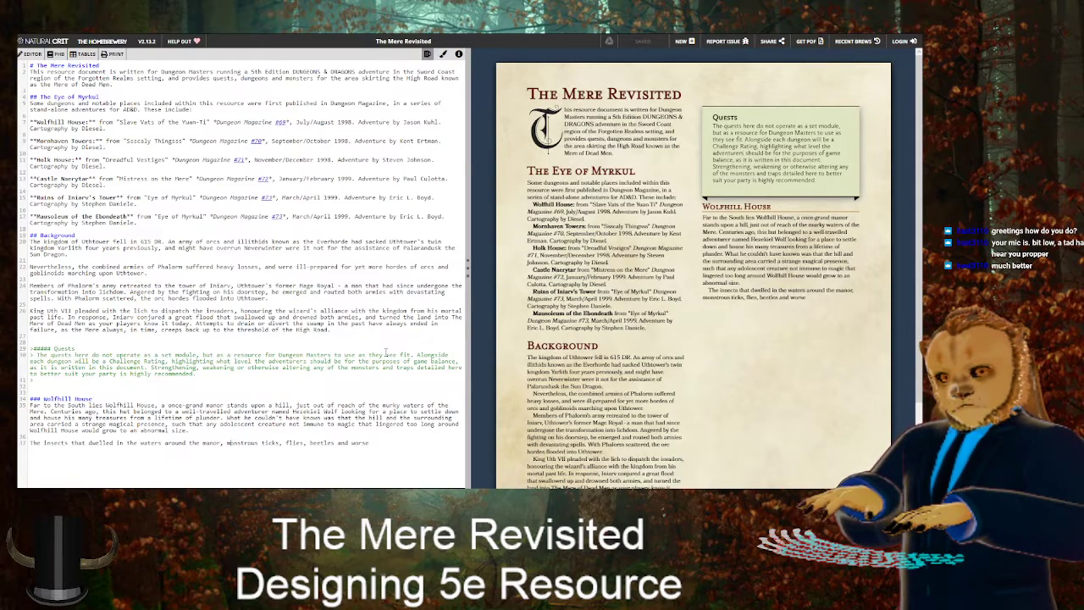
{"action": "key", "text": "BackSpace"}
{"action": "key", "text": "BackSpace"}
{"action": "key", "text": "BackSpace"}
{"action": "key", "text": "BackSpace"}
{"action": "key", "text": "BackSpace"}
{"action": "key", "text": "BackSpace"}
{"action": "key", "text": "BackSpace"}
{"action": "key", "text": "BackSpace"}
{"action": "key", "text": "BackSpace"}
{"action": "key", "text": "BackSpace"}
{"action": "key", "text": "BackSpace"}
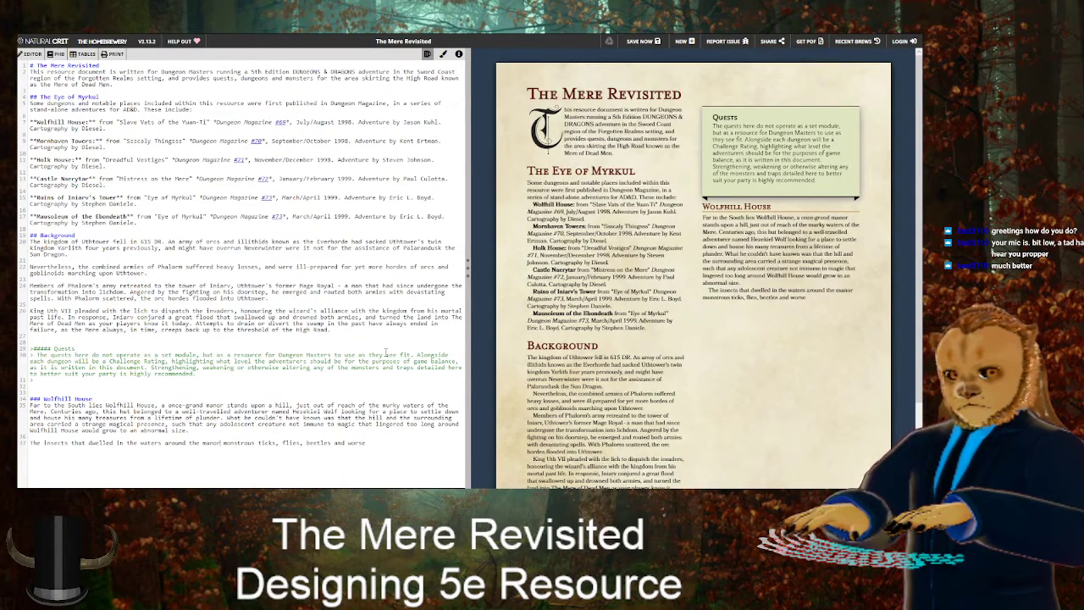
{"action": "key", "text": "BackSpace"}
{"action": "key", "text": "BackSpace"}
{"action": "key", "text": "BackSpace"}
{"action": "key", "text": "BackSpace"}
{"action": "key", "text": "BackSpace"}
{"action": "key", "text": "BackSpace"}
{"action": "key", "text": "BackSpace"}
{"action": "key", "text": "BackSpace"}
{"action": "key", "text": "BackSpace"}
{"action": "key", "text": "BackSpace"}
{"action": "key", "text": "BackSpace"}
{"action": "key", "text": "BackSpace"}
{"action": "key", "text": "BackSpace"}
{"action": "key", "text": "BackSpace"}
{"action": "key", "text": "BackSpace"}
{"action": "key", "text": "BackSpace"}
{"action": "key", "text": "BackSpace"}
{"action": "key", "text": "BackSpace"}
{"action": "key", "text": "BackSpace"}
{"action": "key", "text": "BackSpace"}
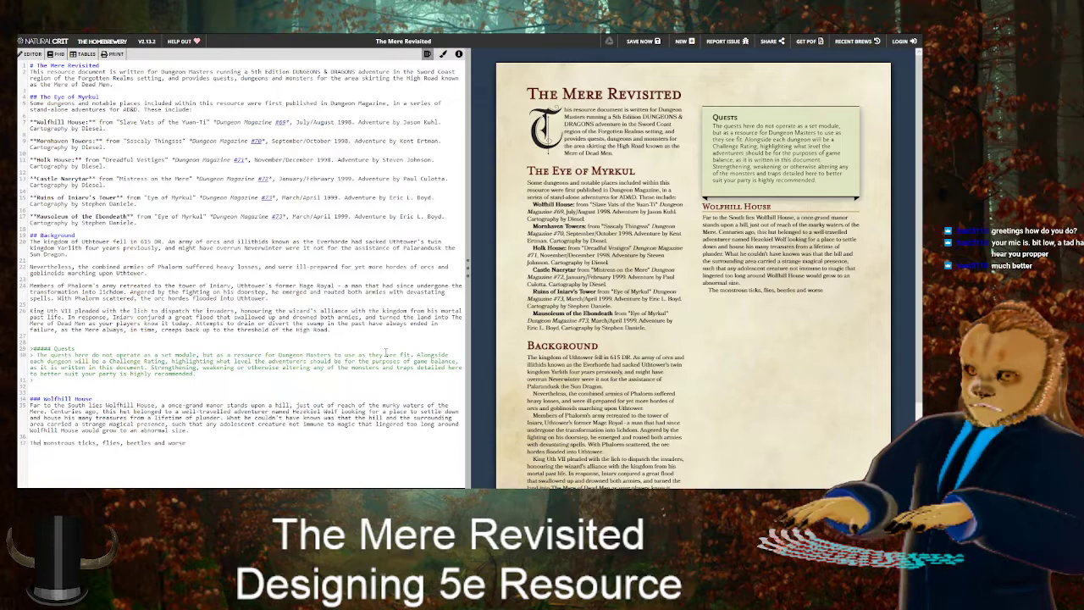
{"action": "key", "text": "BackSpace"}
{"action": "key", "text": "Delete"}
{"action": "key", "text": "Delete"}
{"action": "type", "text": "Monstrous"}
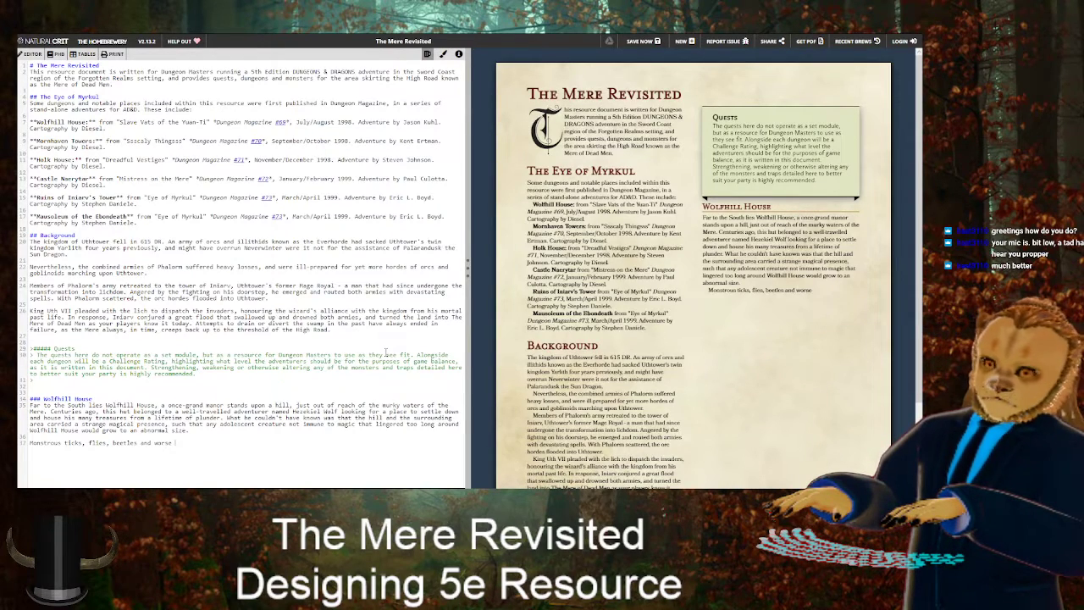
Continue after "and worse" with "tormented Wolf, his family and his staff. Worse still, complications with"
{"action": "type", "text": " ticks, flies, beetles and worse tormented"}
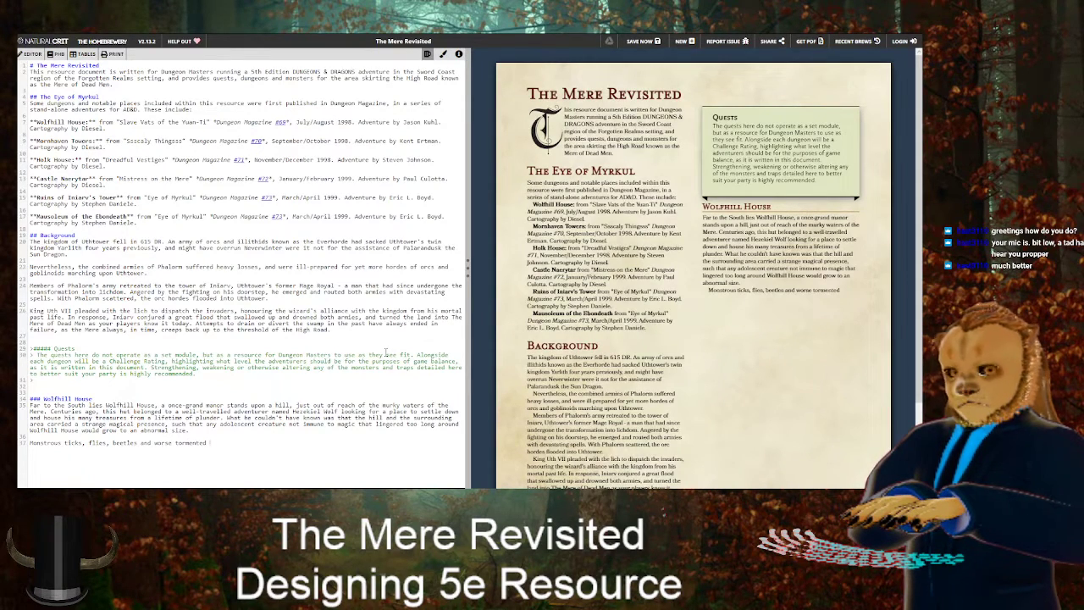
{"action": "type", "text": " Wolf,"}
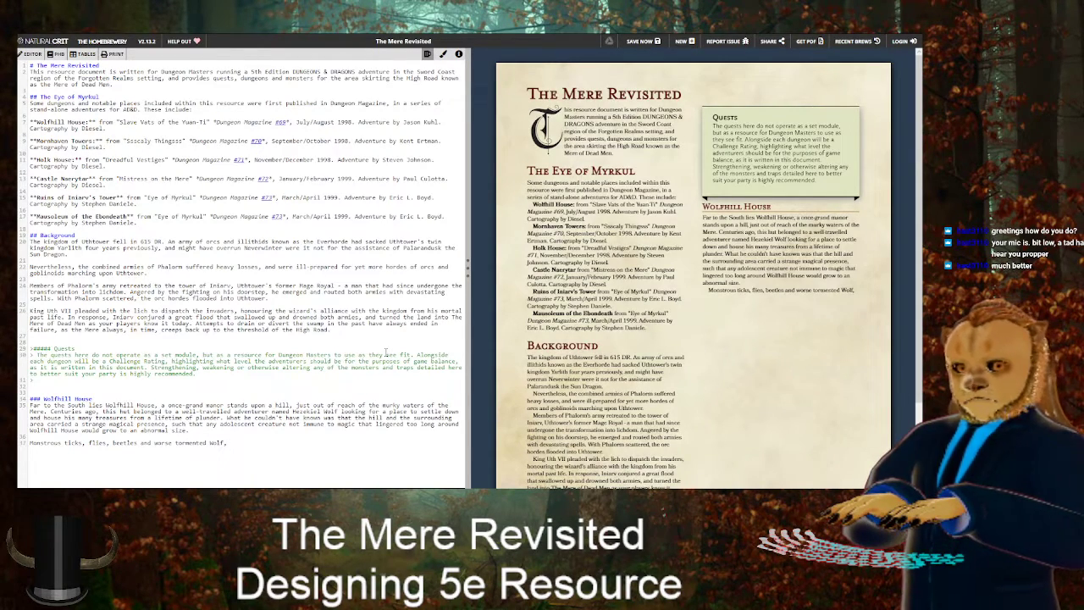
{"action": "type", "text": " his family and his staff"}
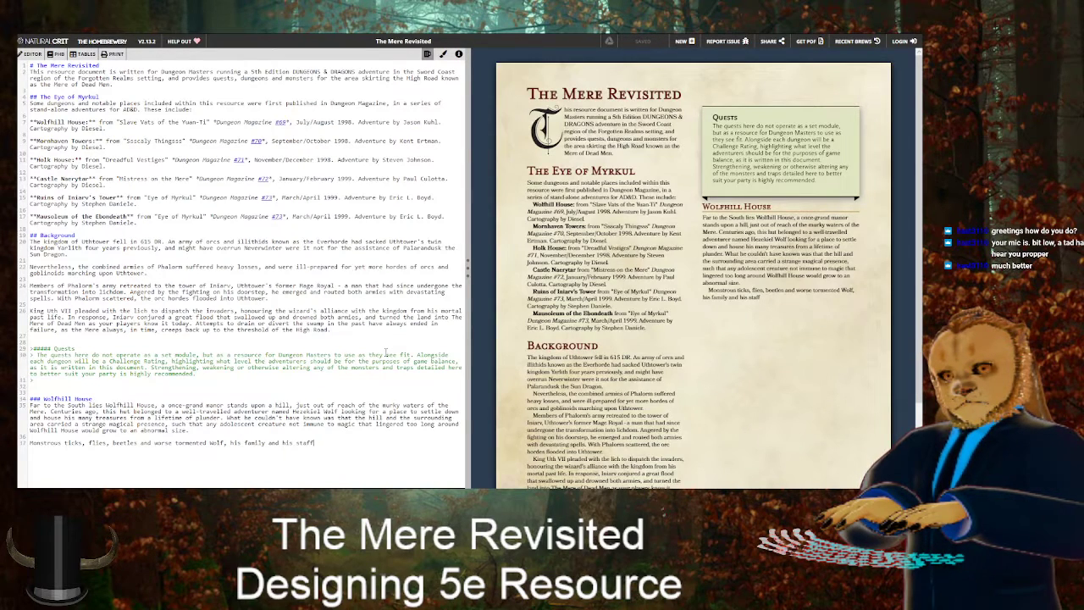
{"action": "type", "text": ". Worse "}
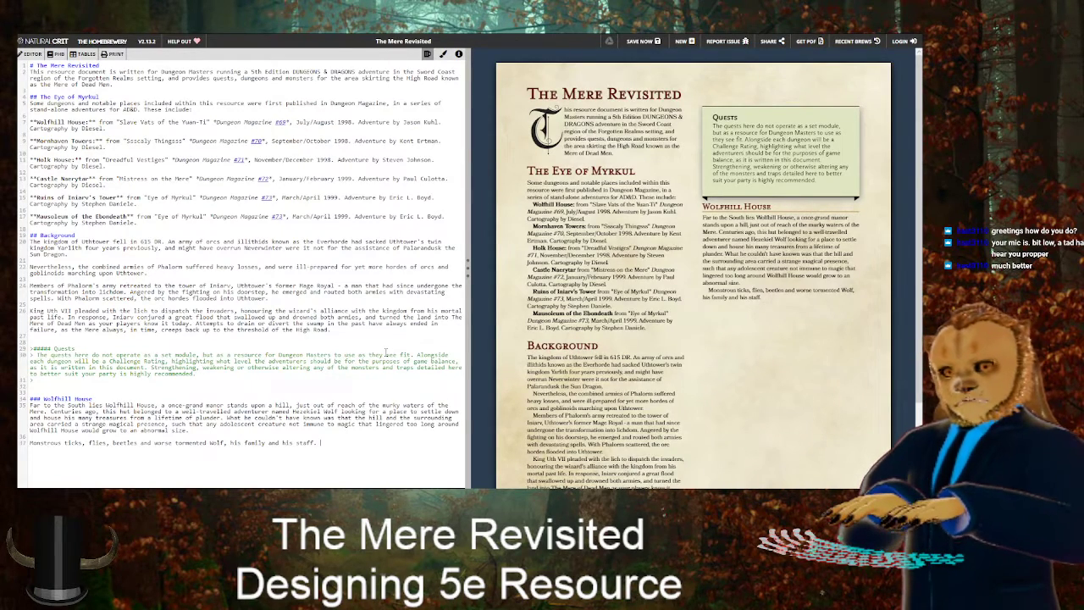
{"action": "type", "text": "still"}
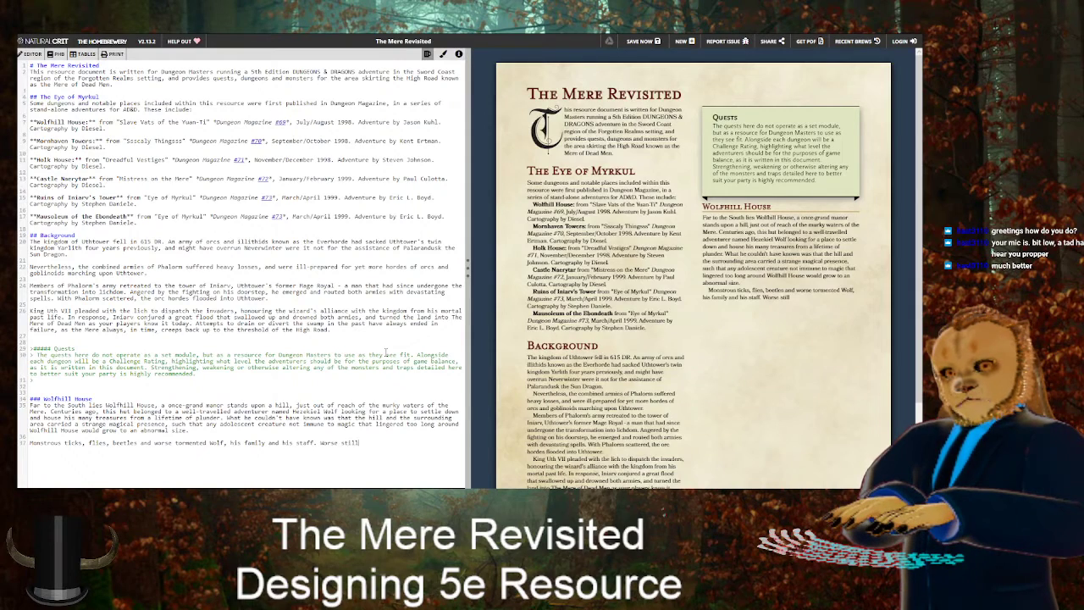
{"action": "type", "text": ", complications"}
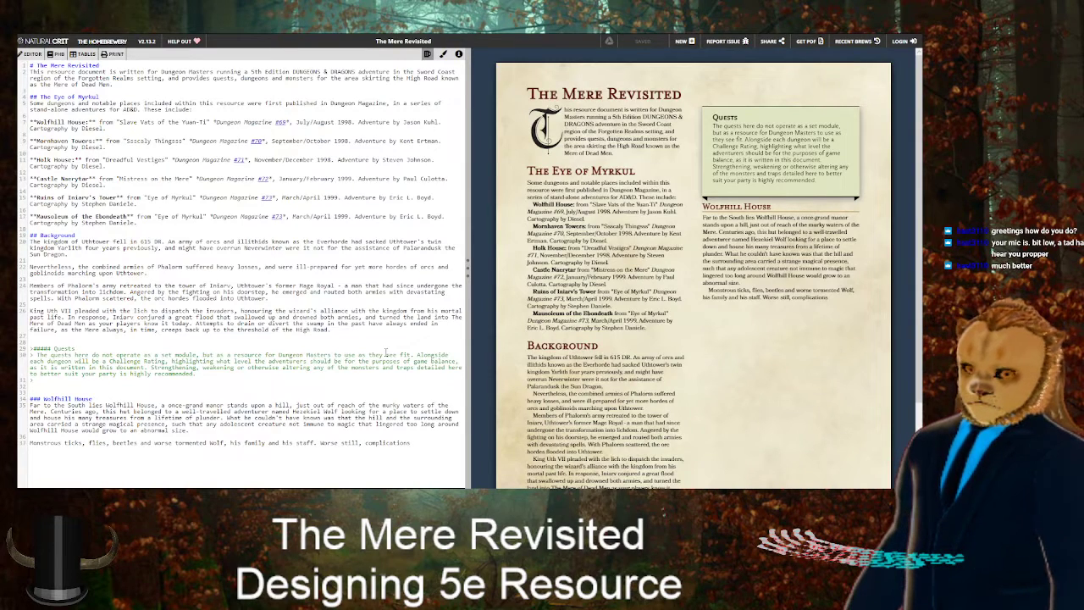
{"action": "type", "text": "with"}
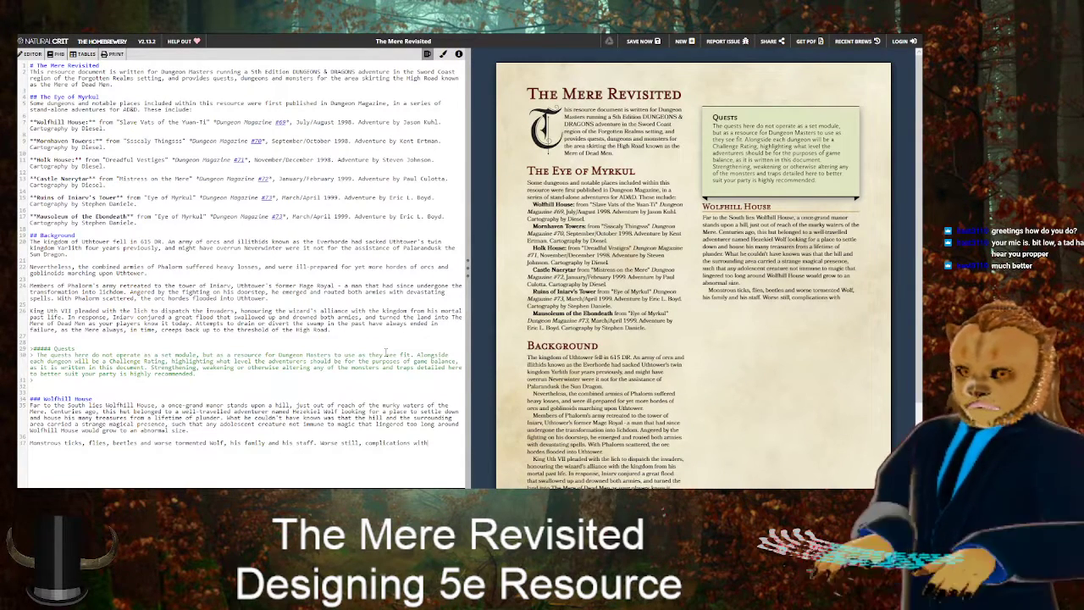
Replace "complications with" after "Worse still," with "the magic caused"
{"action": "type", "text": " his wife'"}
{"action": "type", "text": "s"}
{"action": "key", "text": "BackSpace"}
{"action": "key", "text": "BackSpace"}
{"action": "key", "text": "BackSpace"}
{"action": "key", "text": "BackSpace"}
{"action": "key", "text": "BackSpace"}
{"action": "key", "text": "BackSpace"}
{"action": "key", "text": "BackSpace"}
{"action": "key", "text": "BackSpace"}
{"action": "key", "text": "BackSpace"}
{"action": "key", "text": "BackSpace"}
{"action": "key", "text": "BackSpace"}
{"action": "key", "text": "BackSpace"}
{"action": "key", "text": "BackSpace"}
{"action": "key", "text": "BackSpace"}
{"action": "key", "text": "BackSpace"}
{"action": "key", "text": "BackSpace"}
{"action": "key", "text": "BackSpace"}
{"action": "key", "text": "BackSpace"}
{"action": "key", "text": "BackSpace"}
{"action": "key", "text": "BackSpace"}
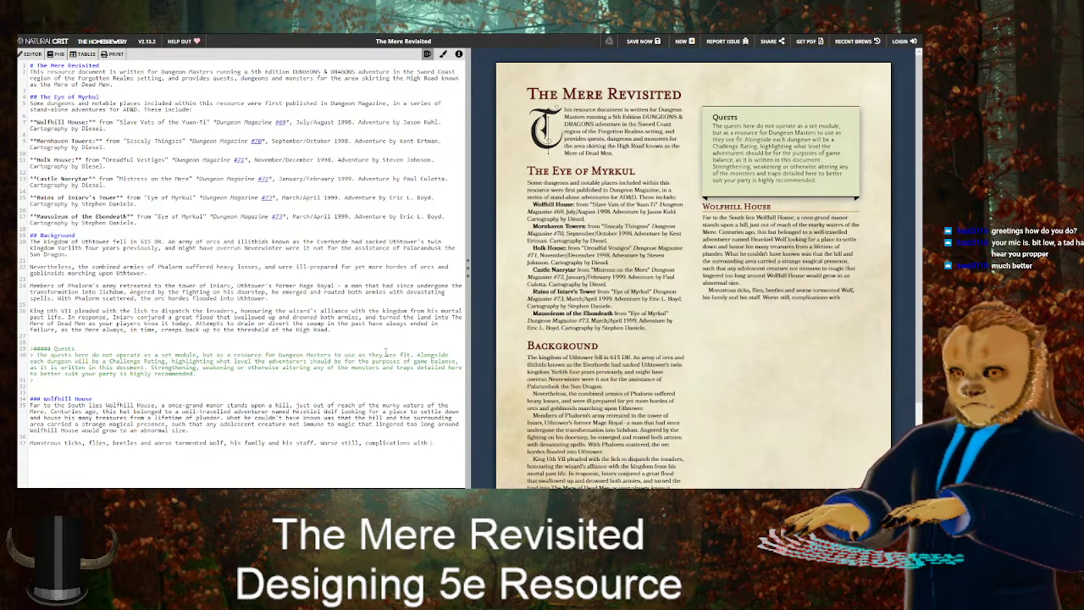
{"action": "key", "text": "BackSpace"}
{"action": "key", "text": "BackSpace"}
{"action": "type", "text": "the magic "}
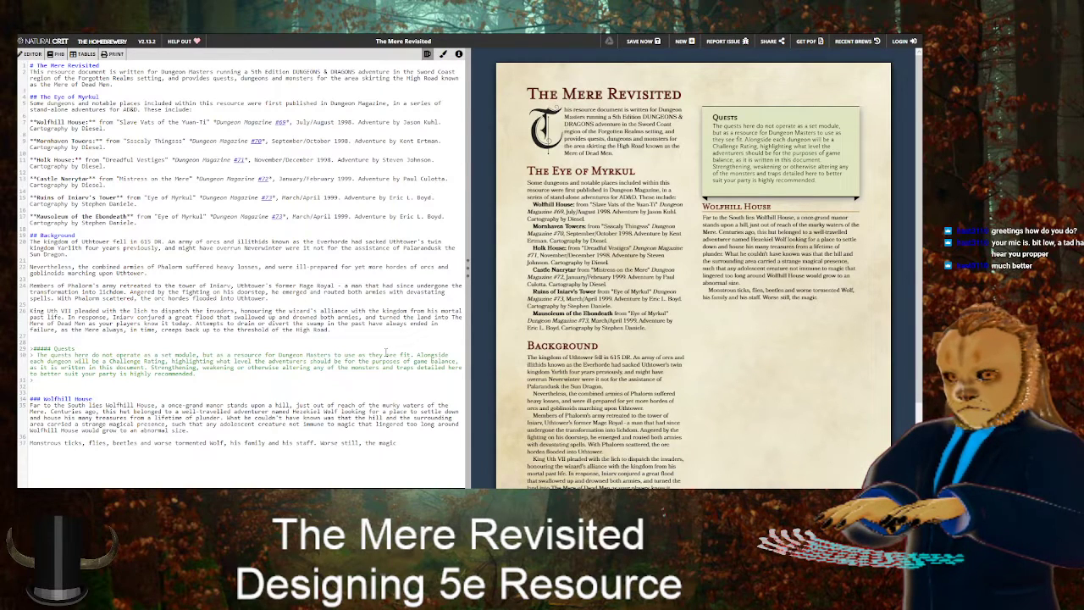
{"action": "type", "text": "caused "}
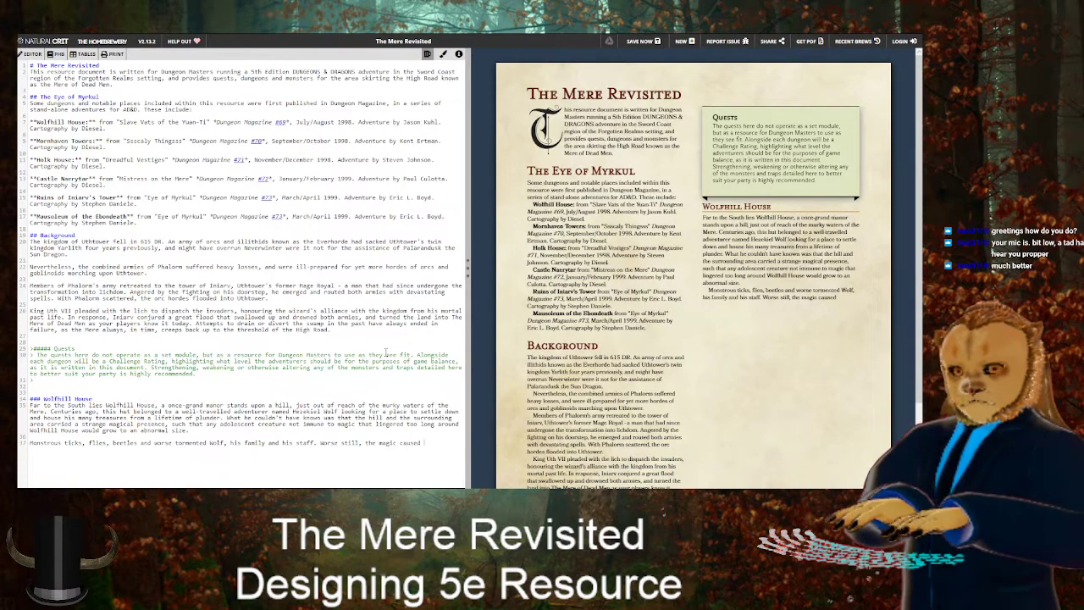
Finish the sentence with "complications with his wife's pregnancy, and both she and the child died."
{"action": "type", "text": "complicatio"}
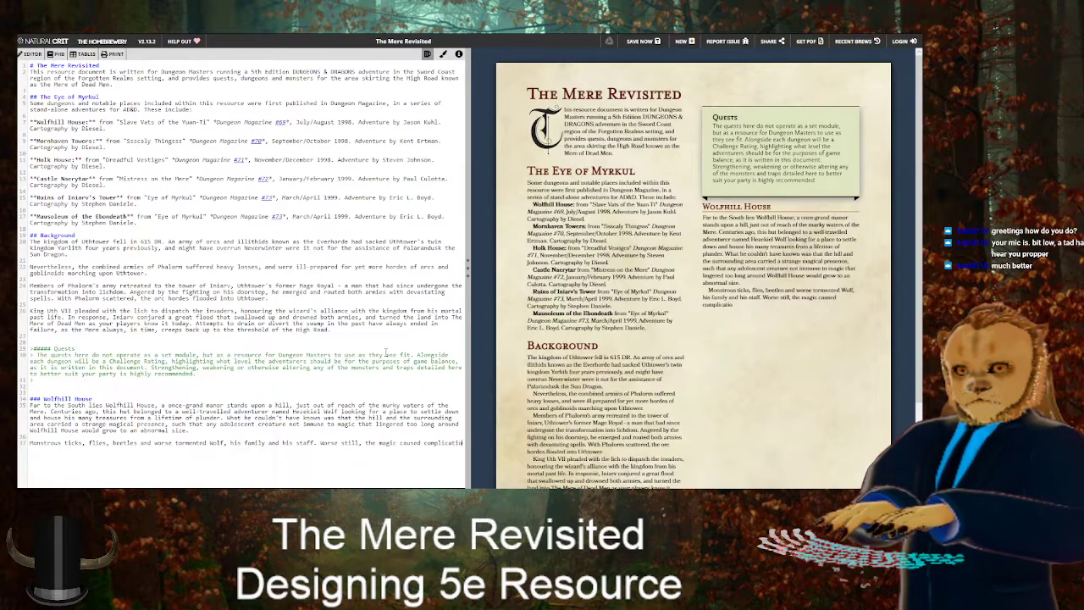
{"action": "type", "text": "ns with his"}
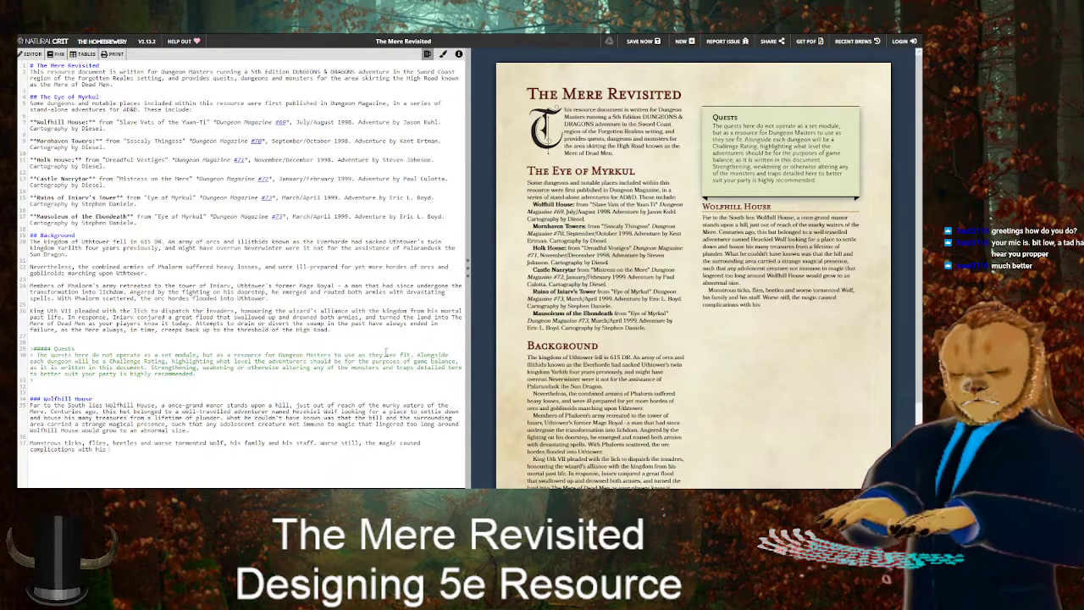
{"action": "type", "text": " wife's pregn"}
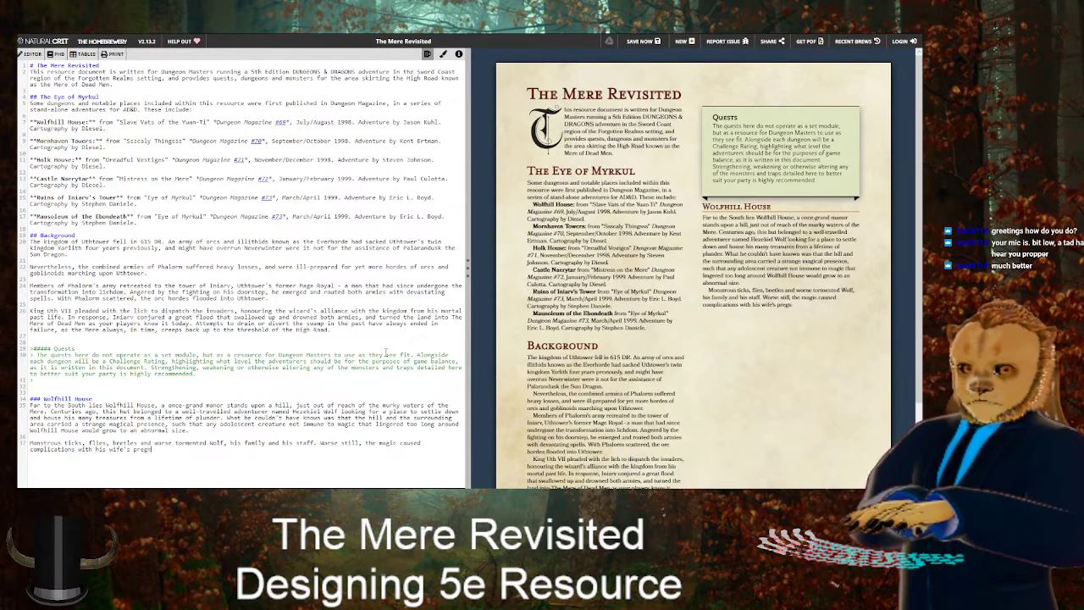
{"action": "type", "text": "ancy, and both"}
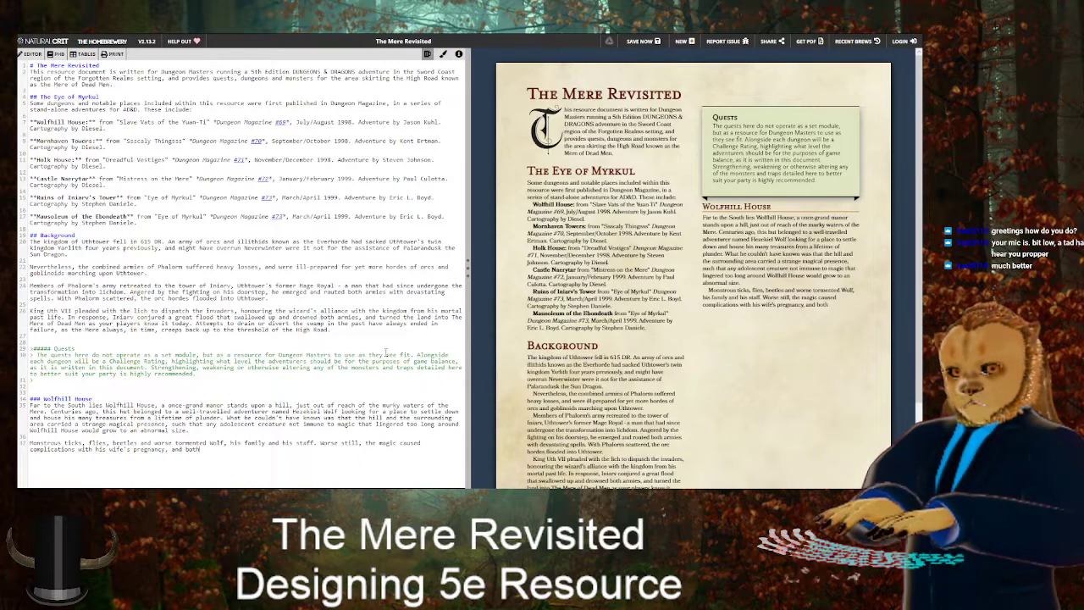
{"action": "type", "text": " she and the child"}
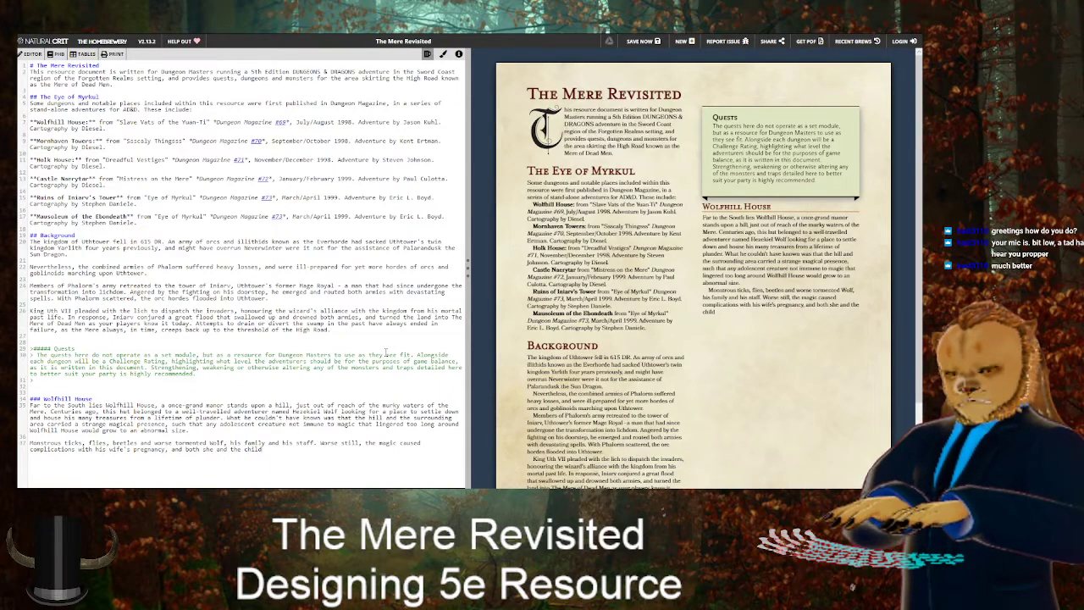
{"action": "type", "text": " died."}
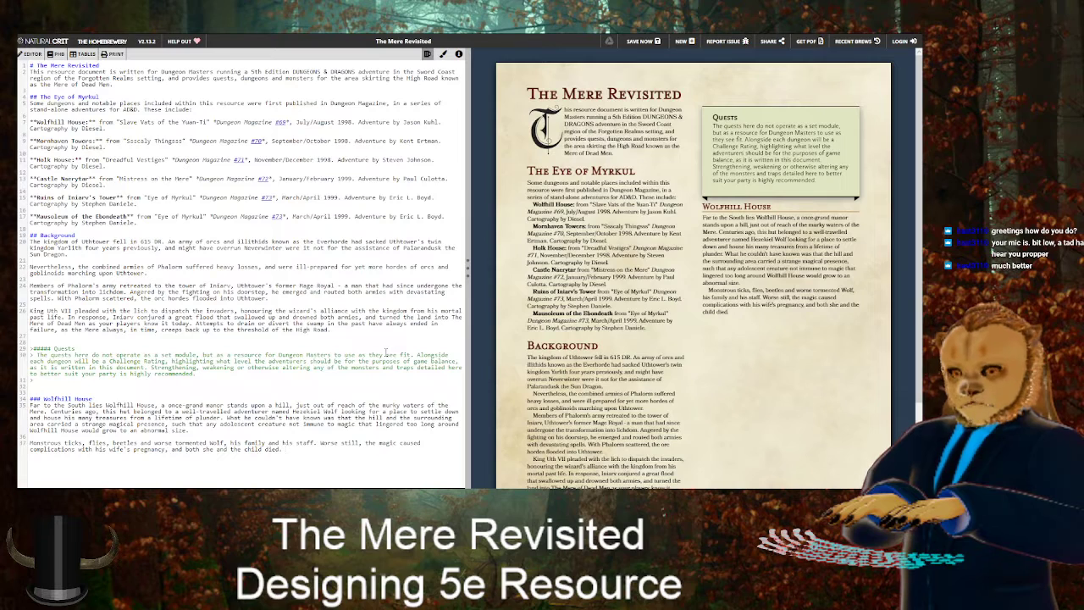
Add the sentence "Hezekiel died alone among his treasures." to the end of the second Wolfhill House paragraph and start a new paragraph
{"action": "type", "text": " Hezekiel was"}
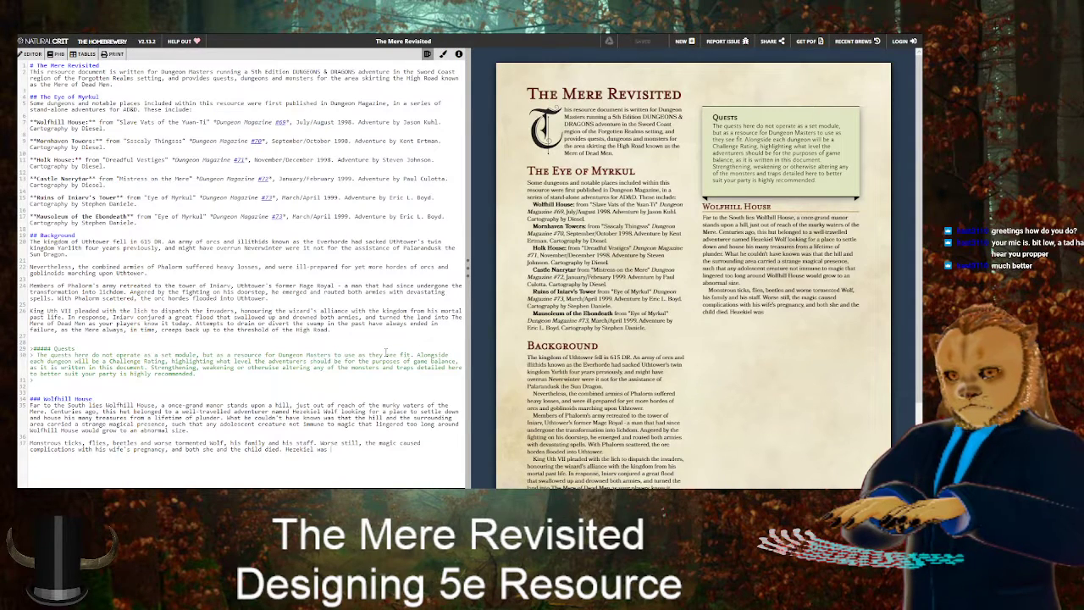
{"action": "key", "text": "BackSpace"}
{"action": "key", "text": "BackSpace"}
{"action": "key", "text": "BackSpace"}
{"action": "key", "text": "BackSpace"}
{"action": "type", "text": "died alone"}
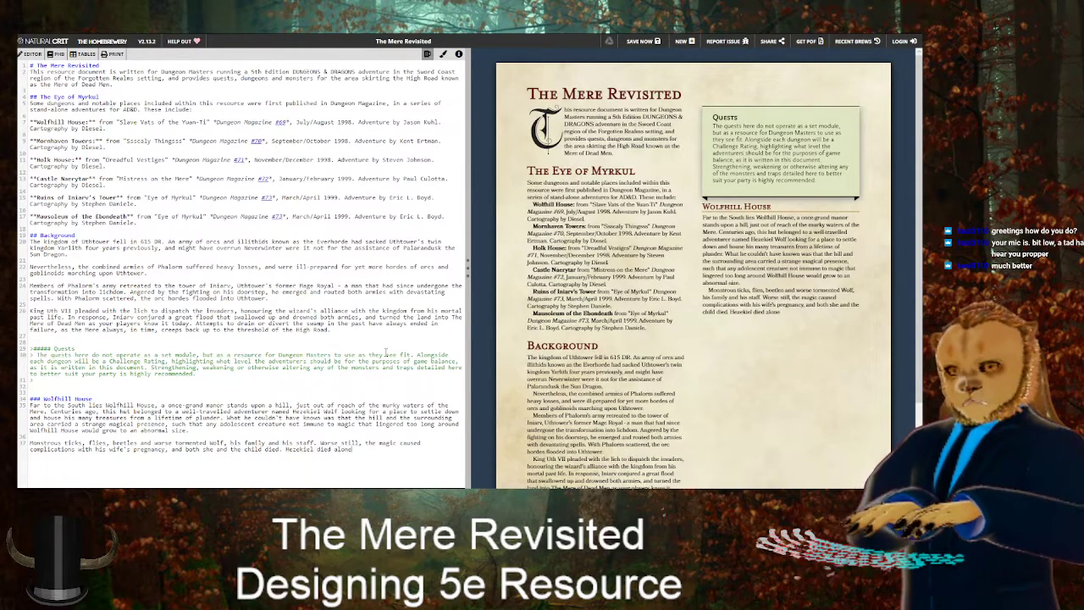
{"action": "type", "text": " among "}
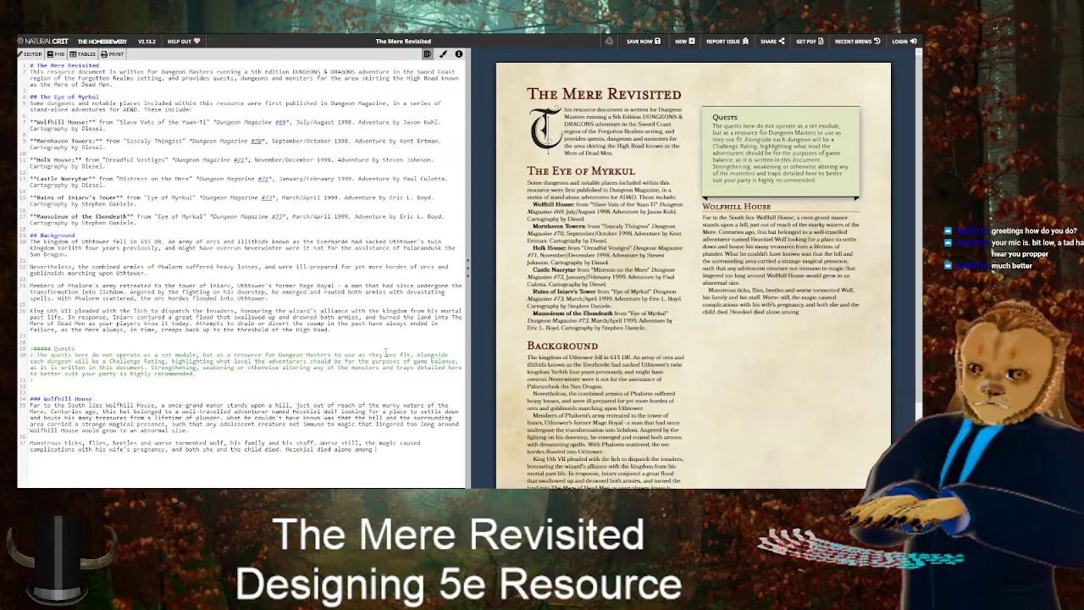
{"action": "type", "text": "his treasures."}
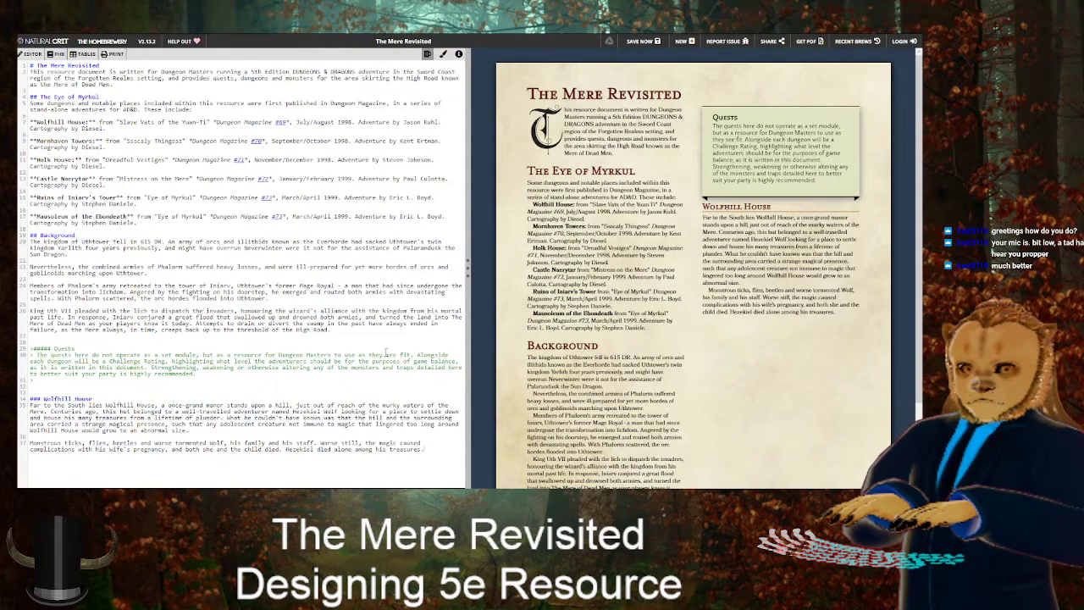
{"action": "key", "text": "Return"}
{"action": "key", "text": "Return"}
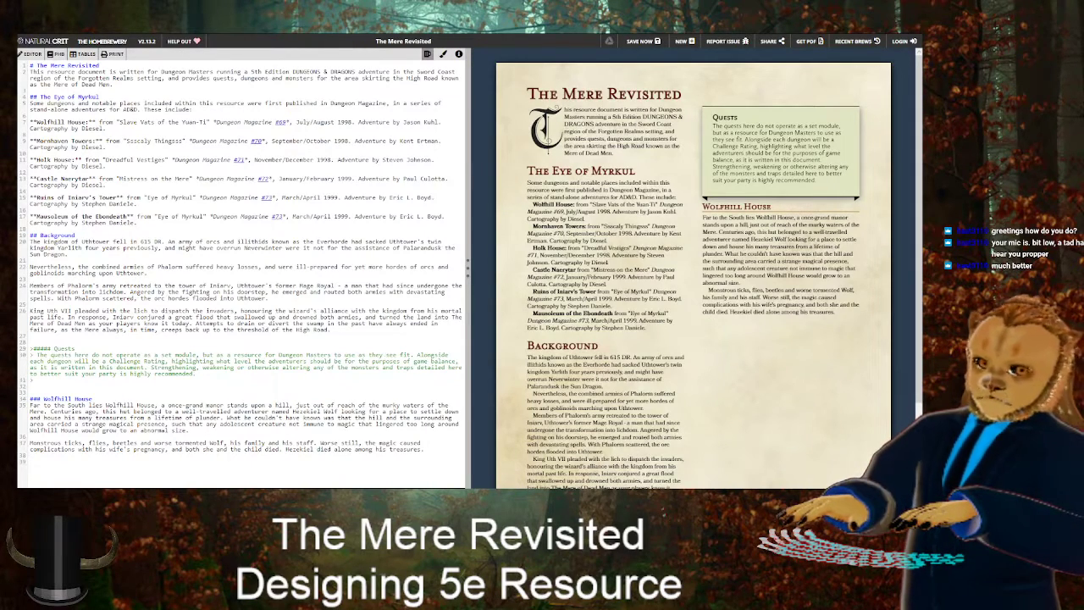
Search the web for "5e jermlaine" and examine the Forgotten Realms Wiki article's description, appearances and references
{"action": "key", "text": "ctrl+t"}
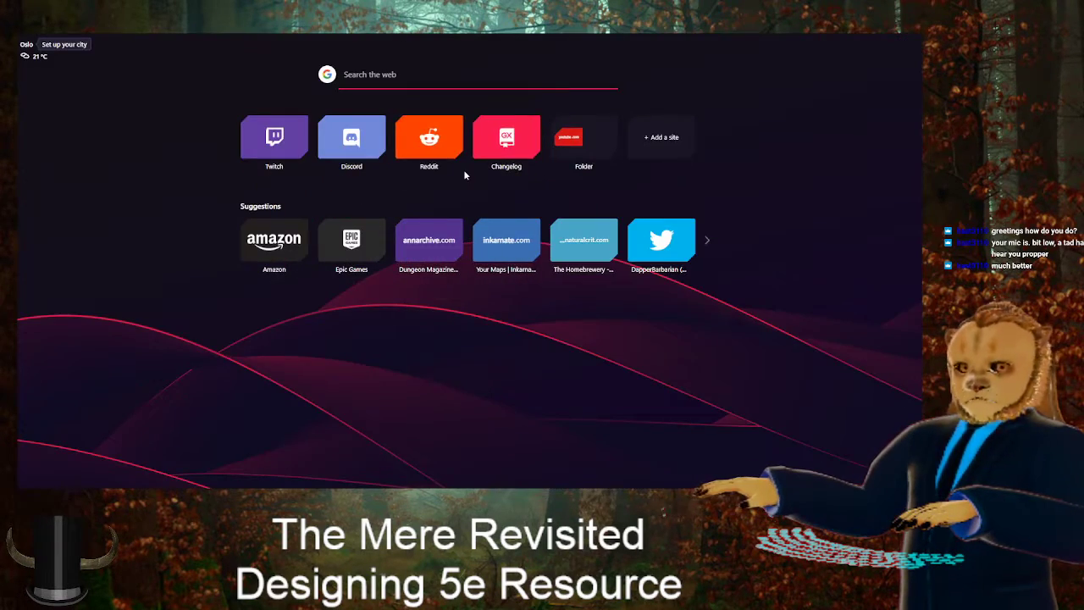
{"action": "key", "text": "Return"}
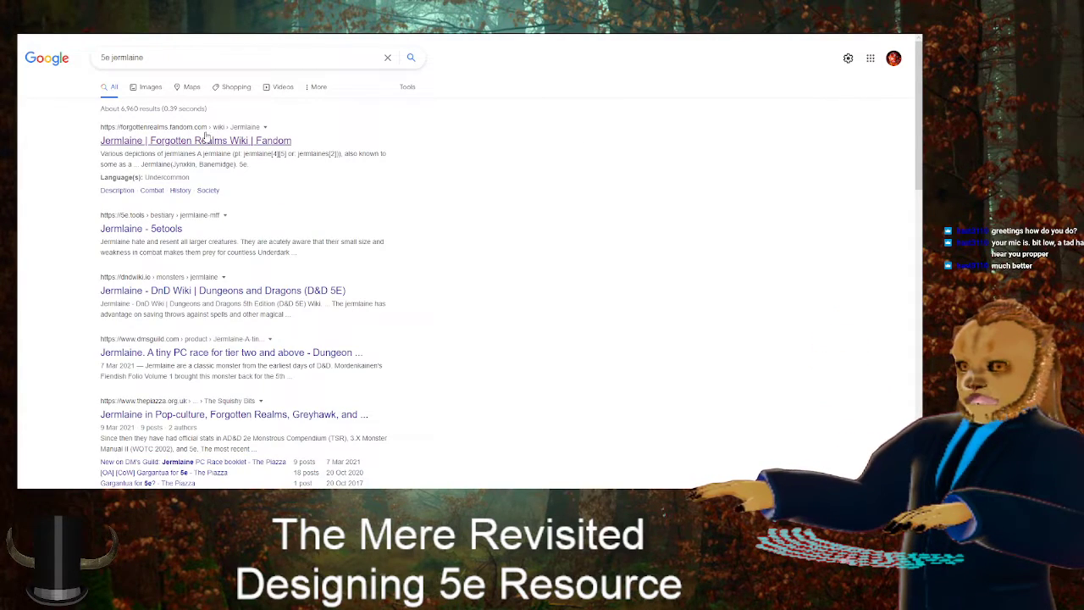
{"action": "left_click", "coordinate": [205, 140]}
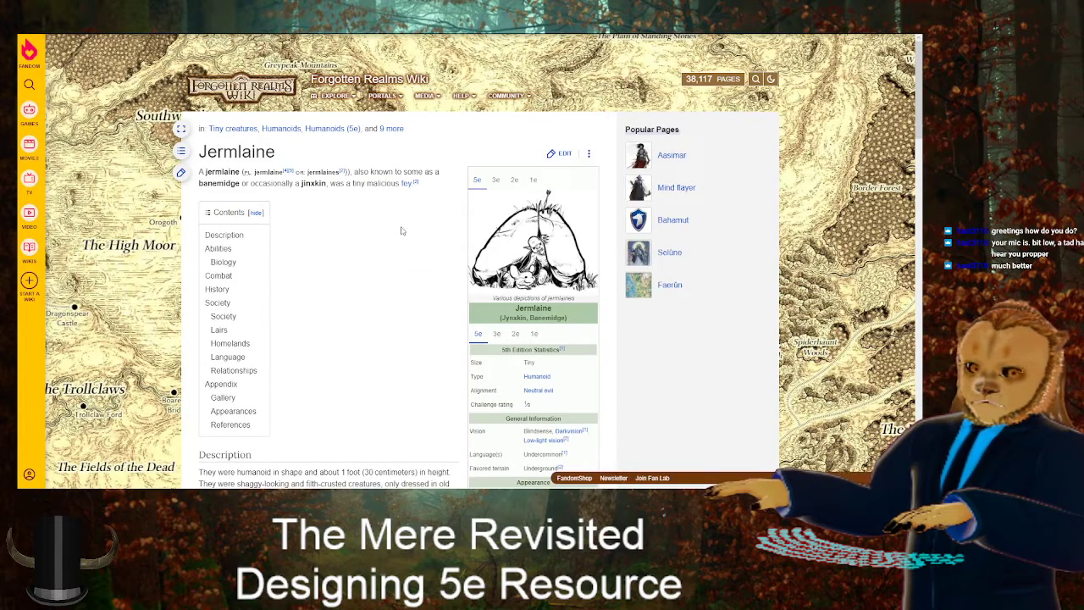
{"action": "scroll", "coordinate": [358, 323], "scroll_direction": "down", "scroll_amount": 1}
{"action": "scroll", "coordinate": [358, 323], "scroll_direction": "down", "scroll_amount": 1}
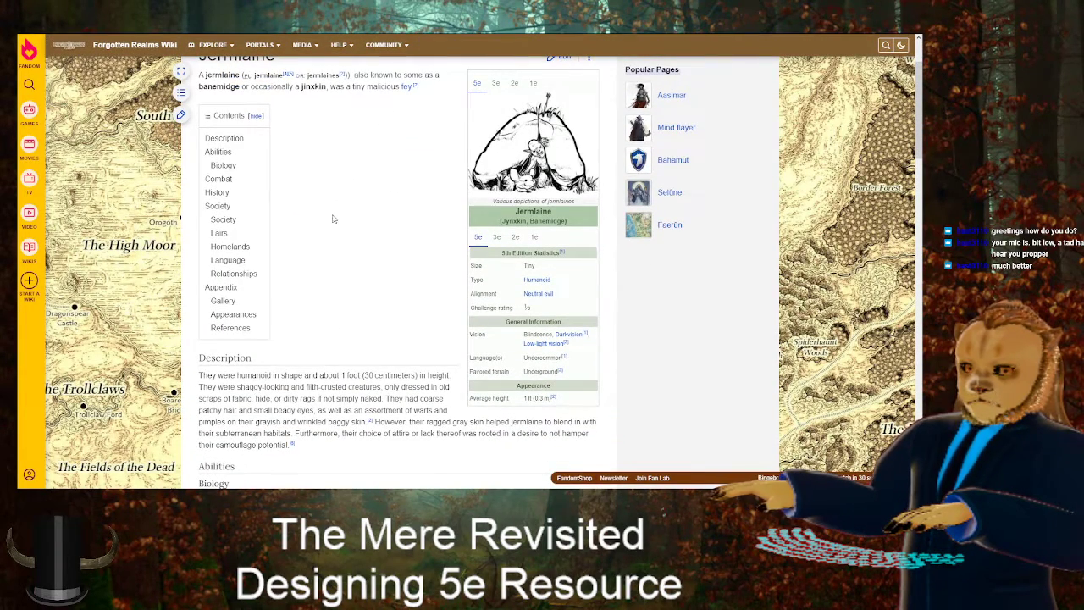
{"action": "scroll", "coordinate": [333, 302], "scroll_direction": "down", "scroll_amount": 10}
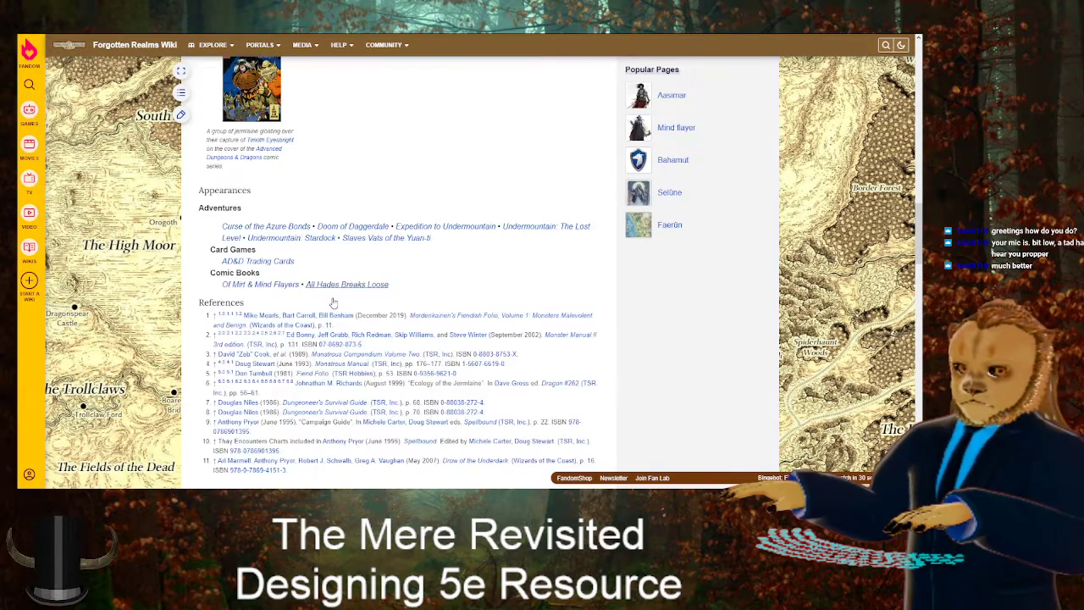
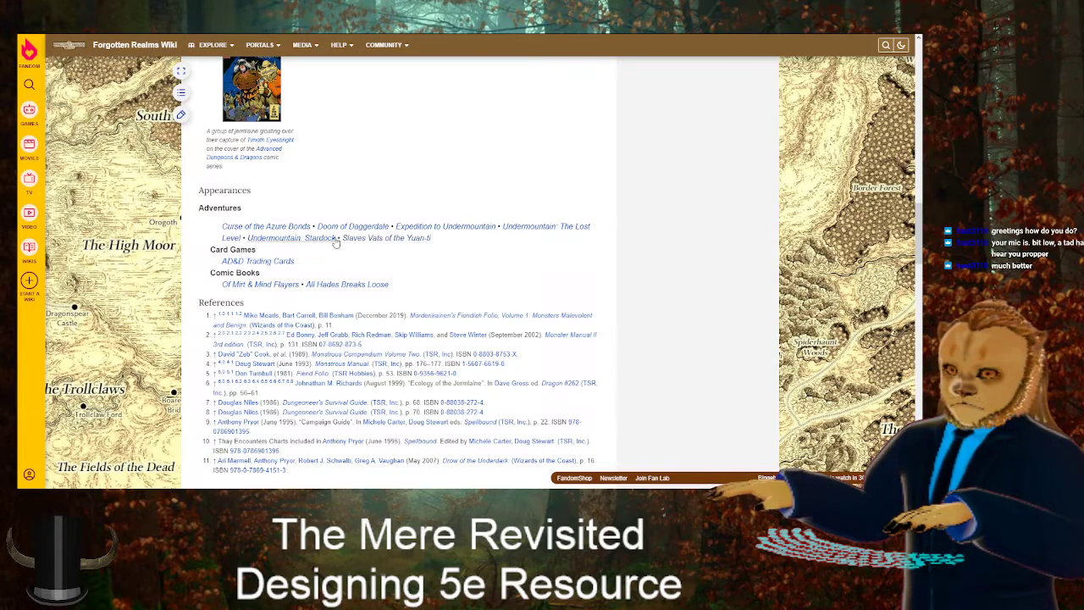
{"action": "scroll", "coordinate": [440, 311], "scroll_direction": "up", "scroll_amount": 20}
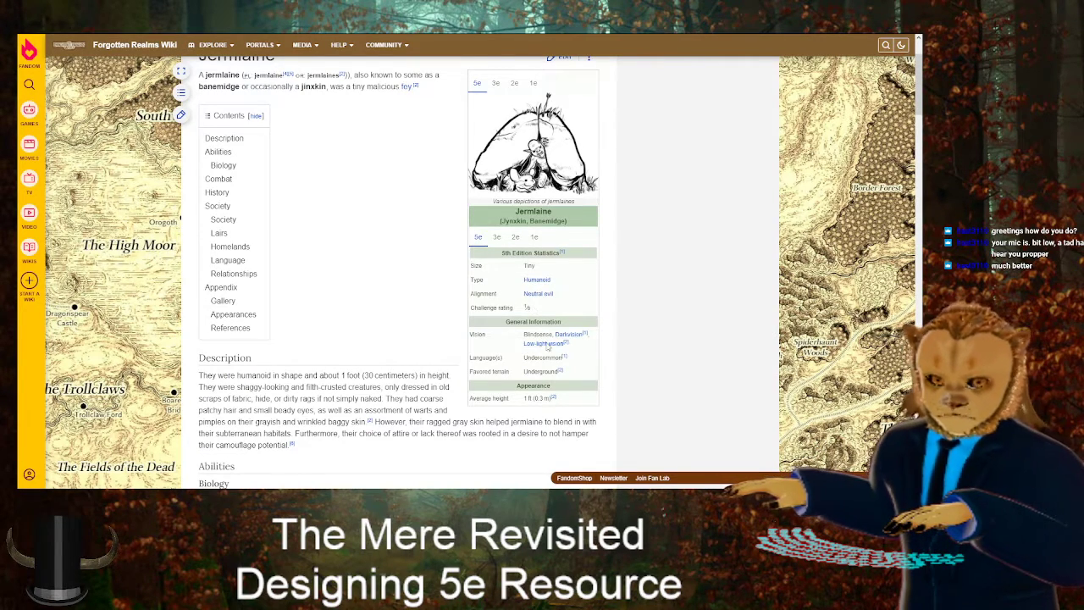
Open the source cited for the jermlaine's darkvision, Mordenkainen's Fiendish Folio, Volume 1, and look over its creature index
{"action": "mouse_move", "coordinate": [561, 374]}
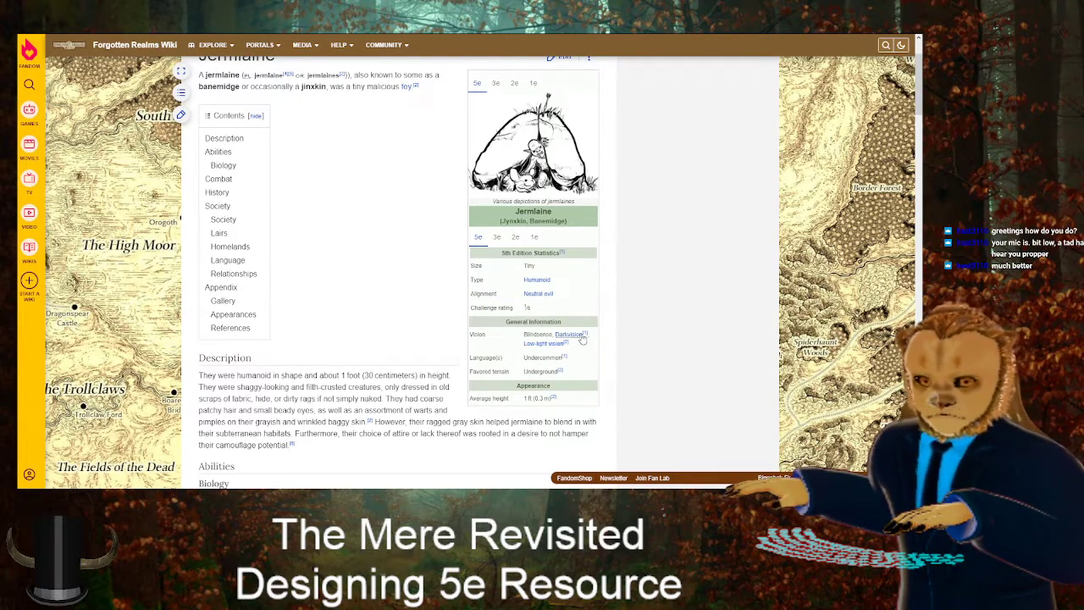
{"action": "mouse_move", "coordinate": [584, 337]}
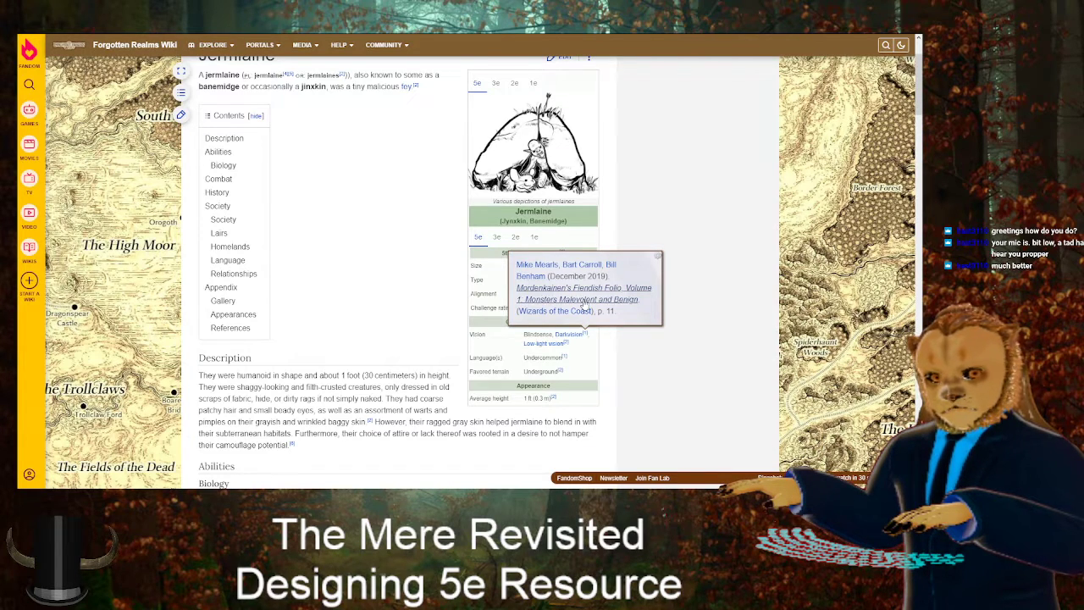
{"action": "left_click", "coordinate": [582, 302]}
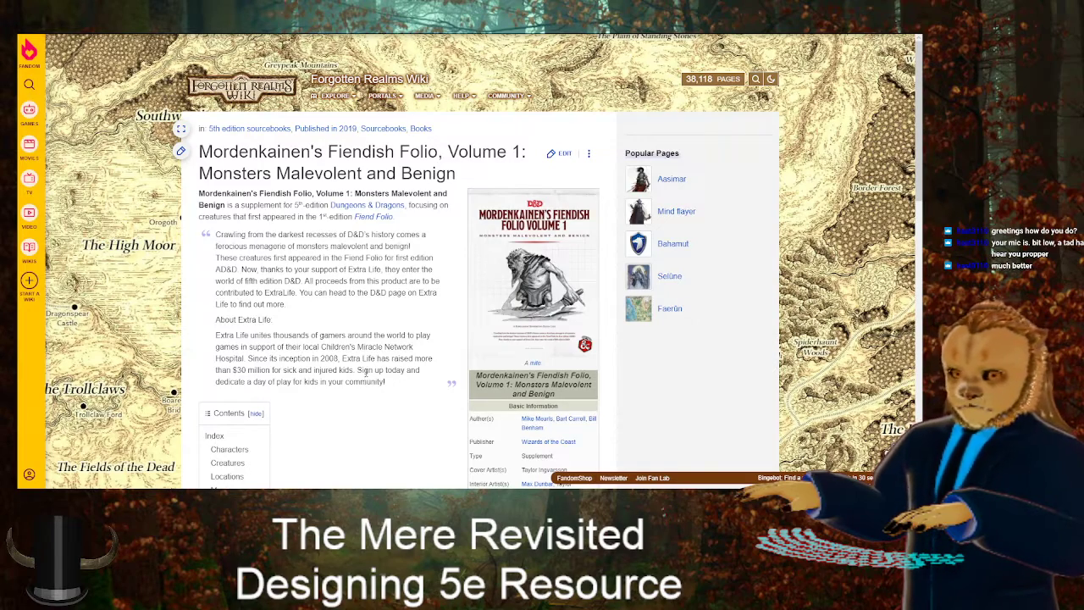
{"action": "scroll", "coordinate": [350, 293], "scroll_direction": "down", "scroll_amount": 3}
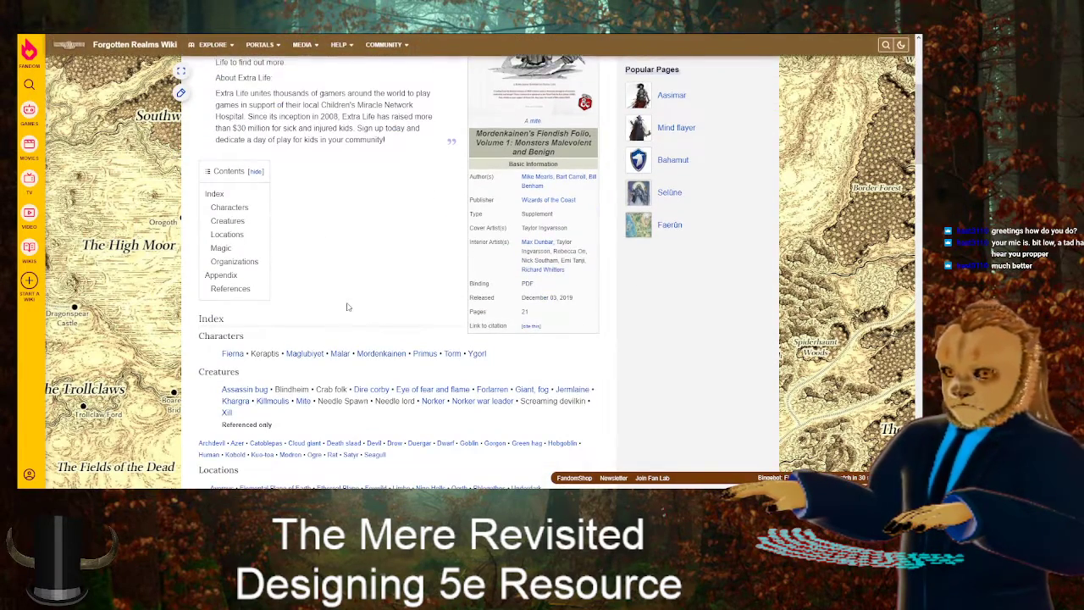
{"action": "scroll", "coordinate": [346, 307], "scroll_direction": "up", "scroll_amount": 3}
Return to the "5e jermlaine" search results and open the 5etools bestiary entry for the Jermlaine
{"action": "key", "text": "ctrl+Tab"}
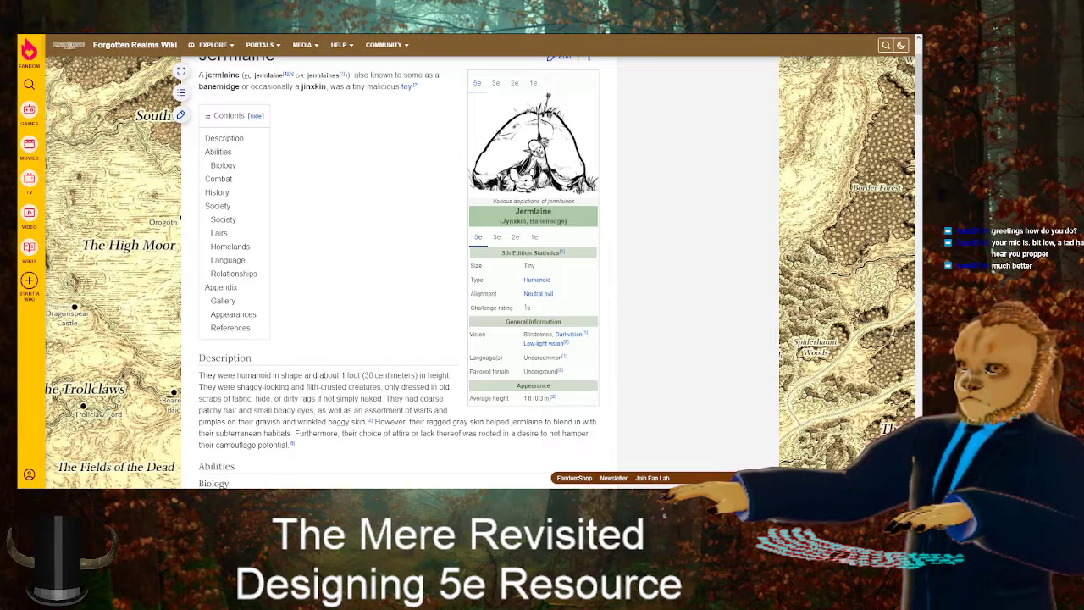
{"action": "key", "text": "ctrl+Tab"}
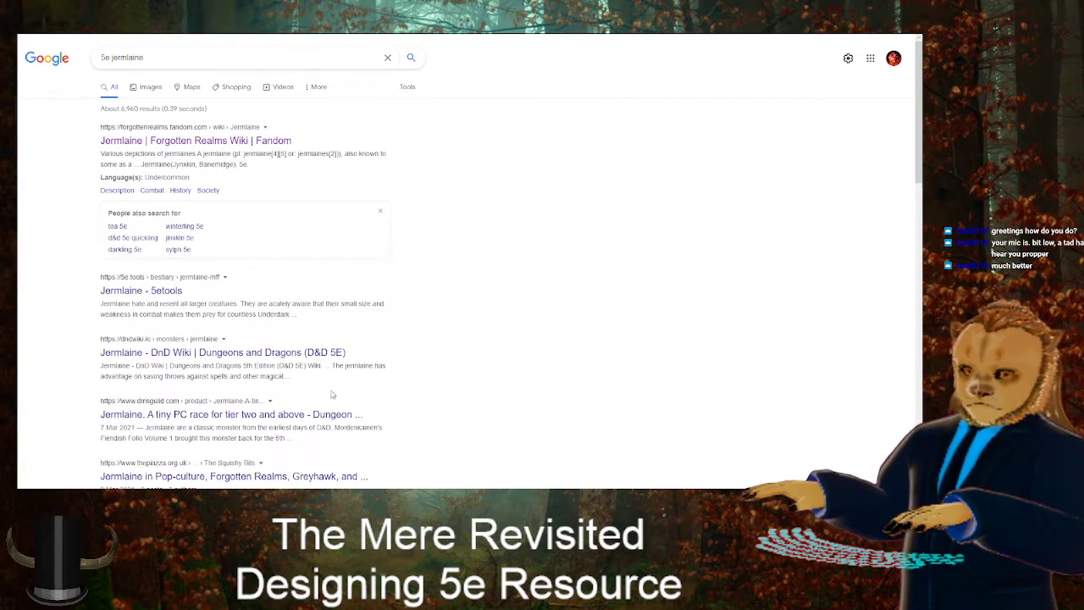
{"action": "left_click", "coordinate": [129, 292]}
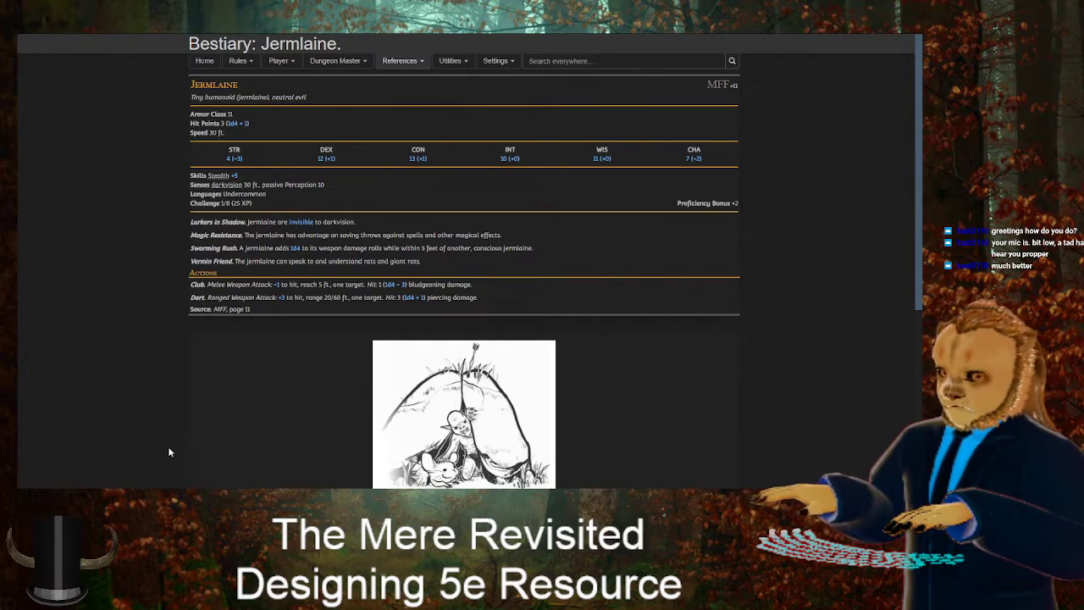
Back in The Mere Revisited, add a level-two heading "Monster Stat Blocks" with a level-three heading "Jermlaine" below the Wolfhill House text
{"action": "key", "text": "ctrl+Tab"}
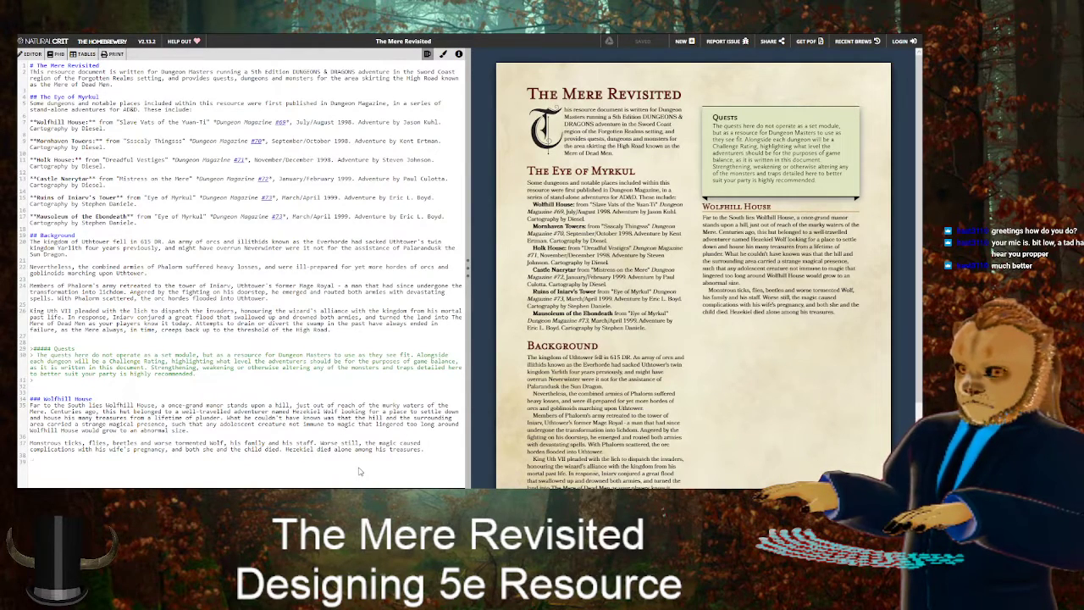
{"action": "type", "text": "## "}
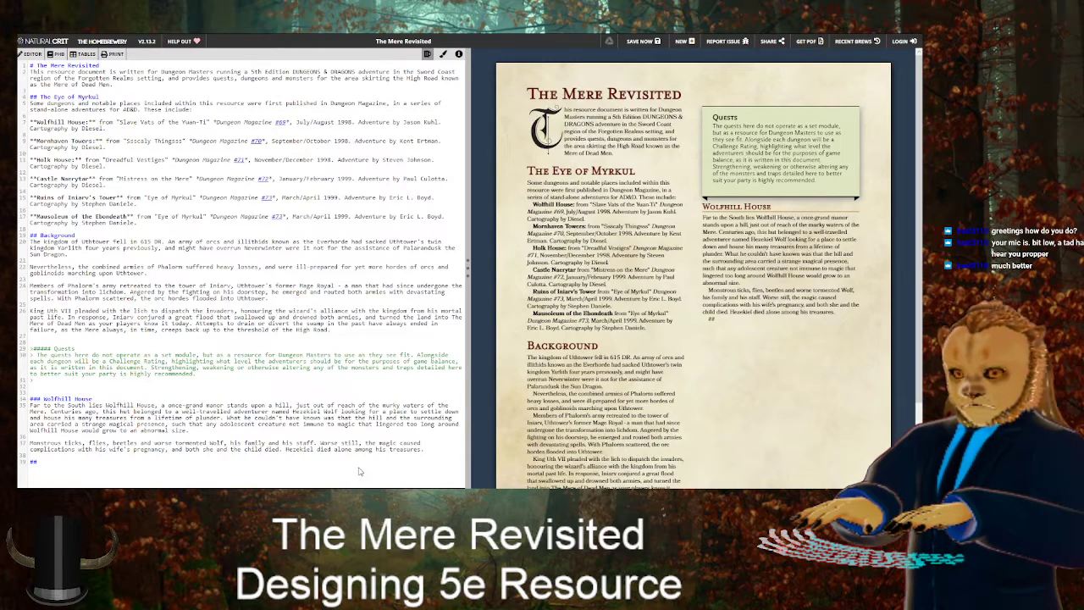
{"action": "type", "text": "Monster"}
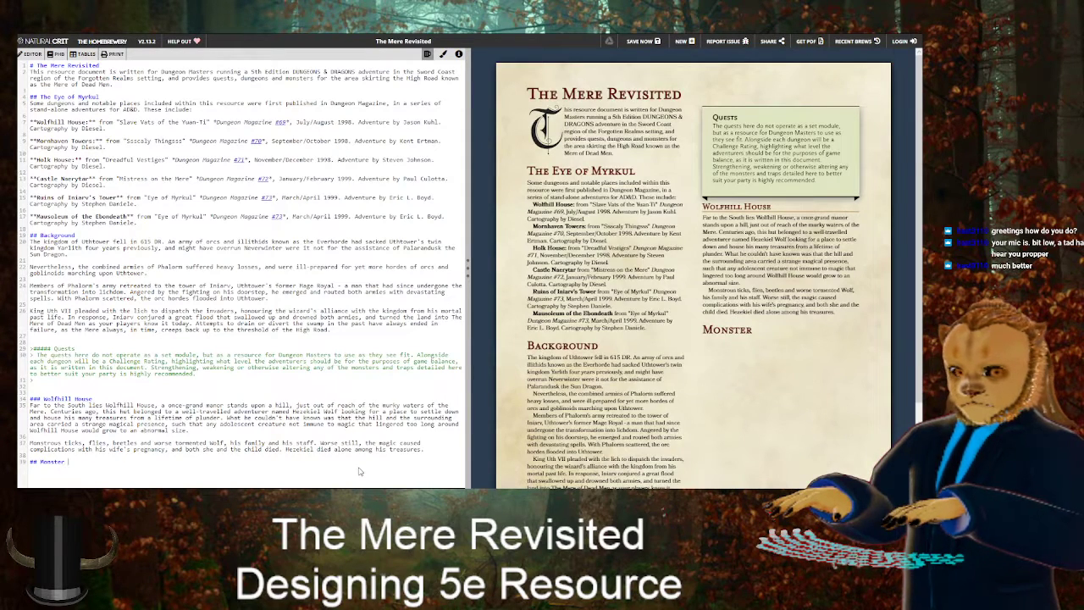
{"action": "type", "text": " Stat"}
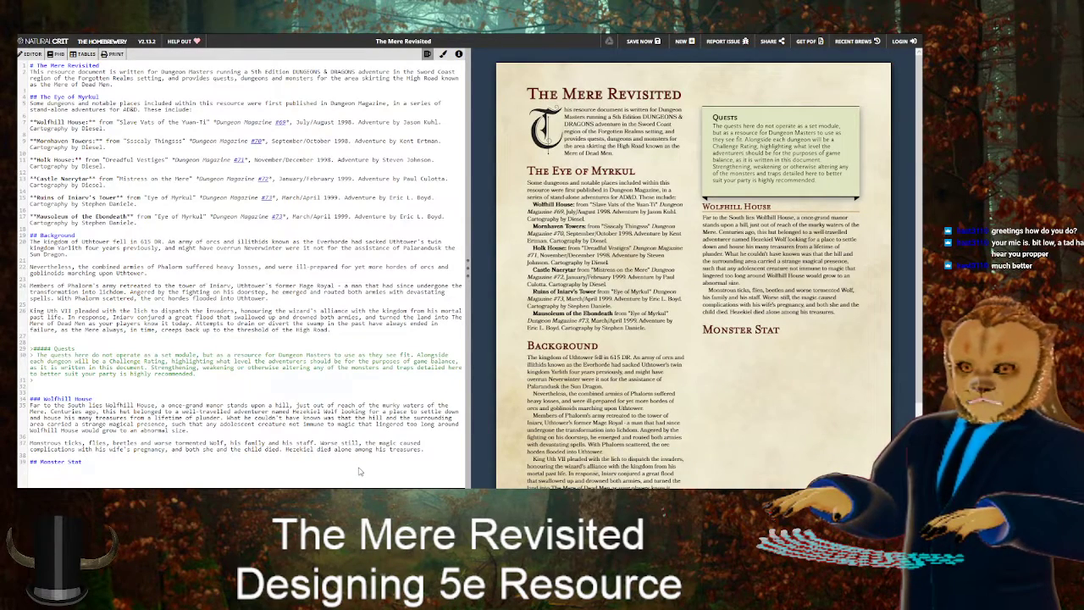
{"action": "type", "text": " Blocks"}
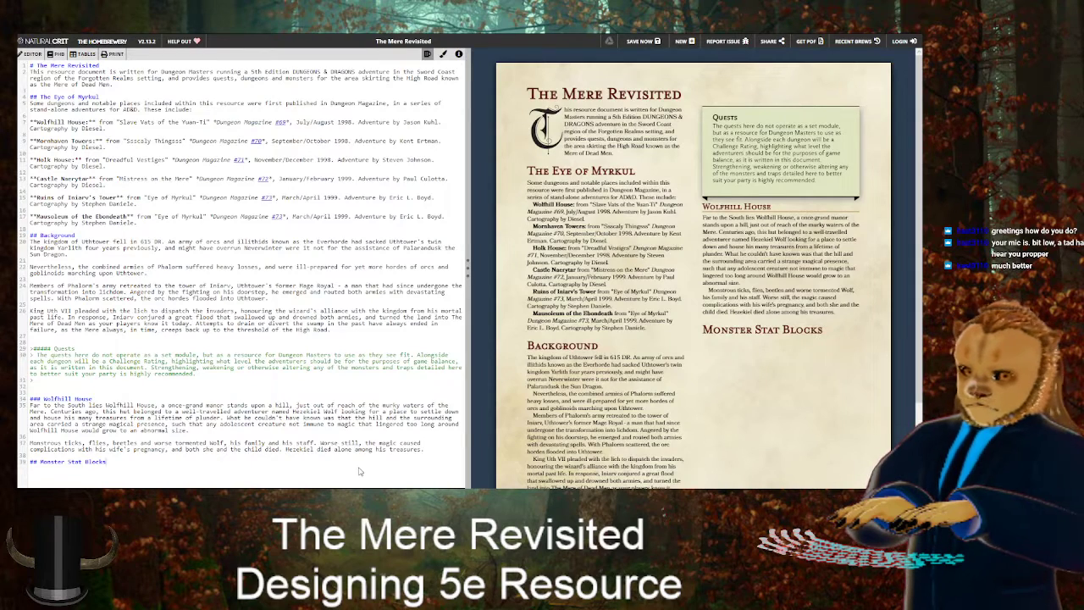
{"action": "key", "text": "Return"}
{"action": "type", "text": "### Jermlaine"}
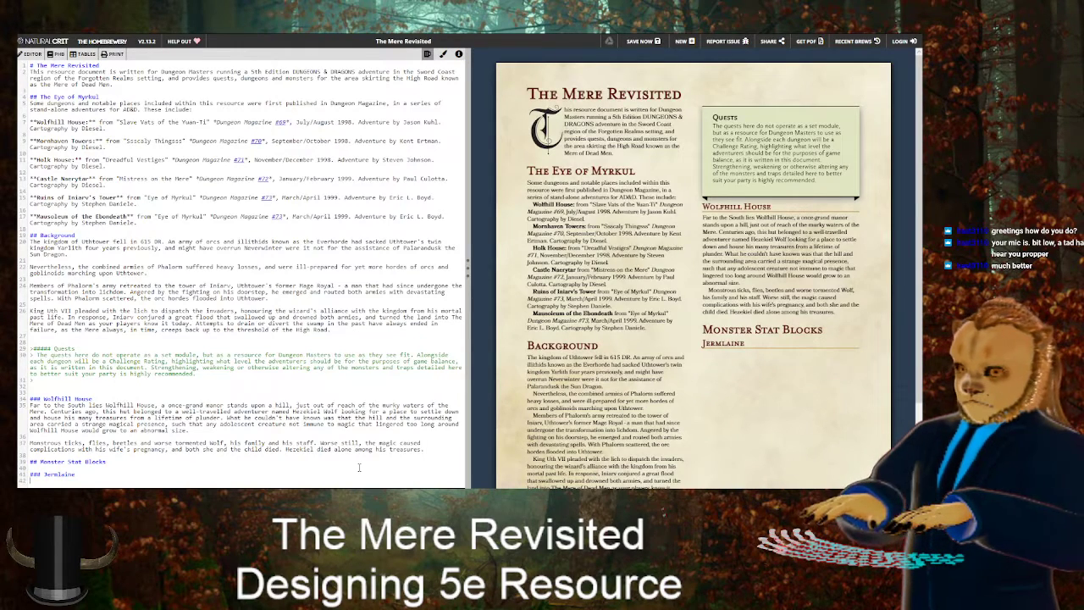
{"action": "key", "text": "Return"}
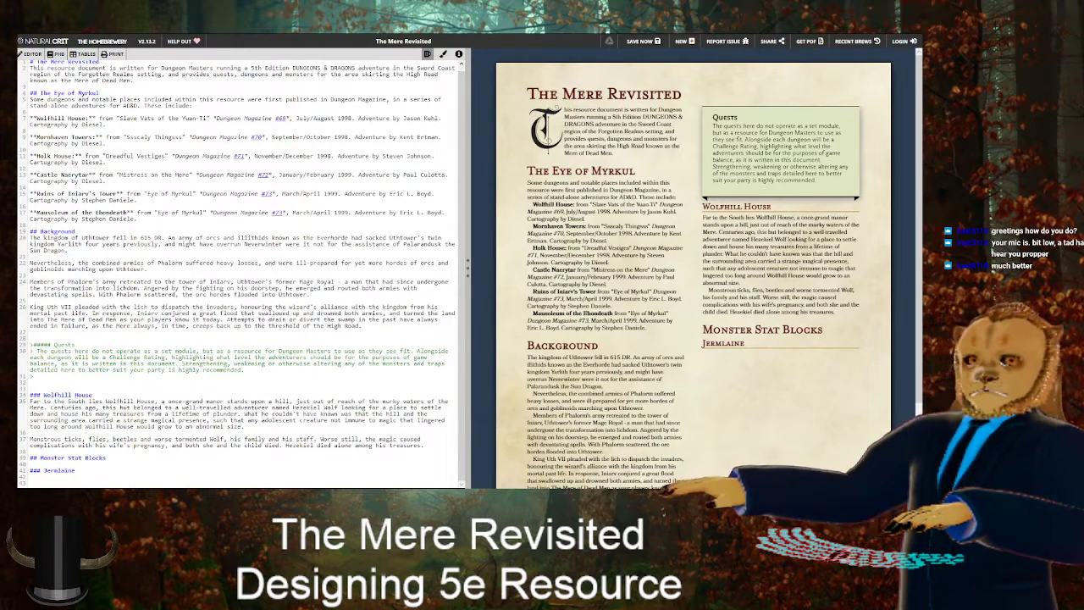
Consult the 5etools Jermlaine entry and add the italic line "Tiny humanoid (Neutral Evil)" under the Jermlaine heading
{"action": "left_click", "coordinate": [542, 17]}
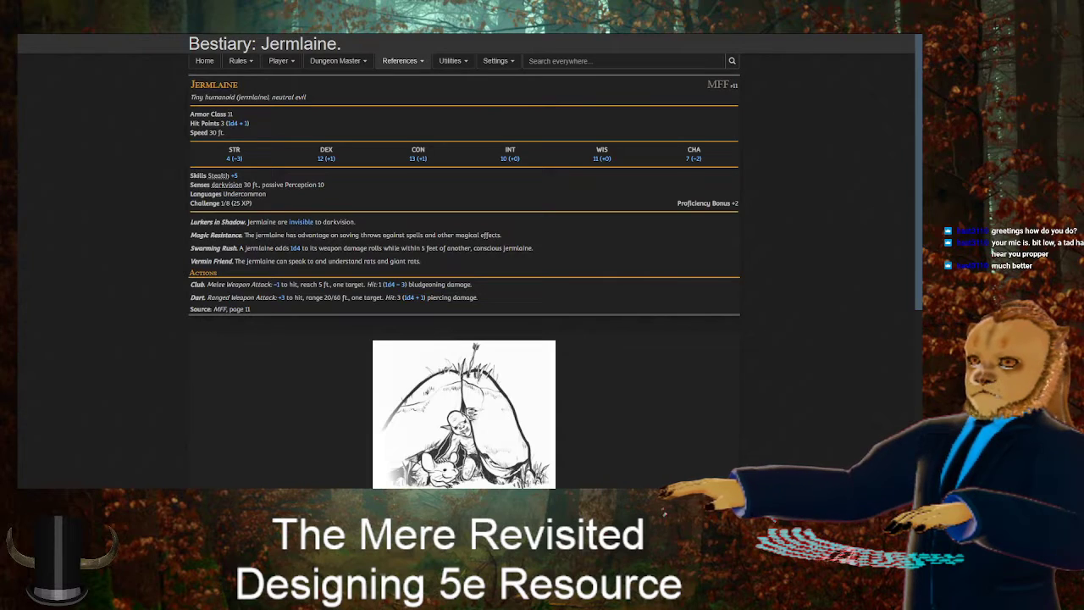
{"action": "key", "text": "ctrl+Tab"}
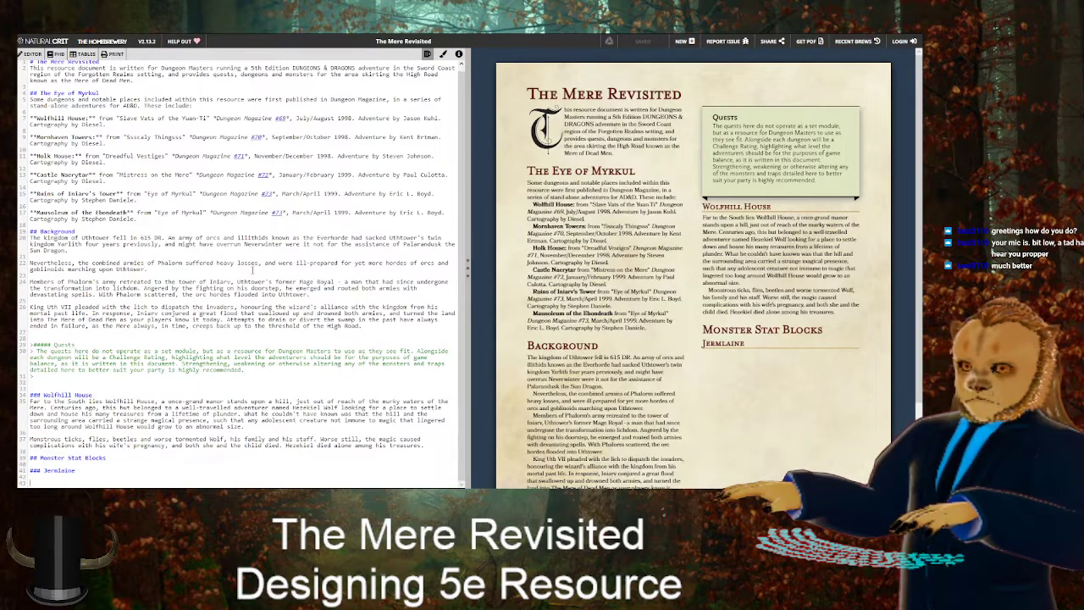
{"action": "type", "text": "*Tiny"}
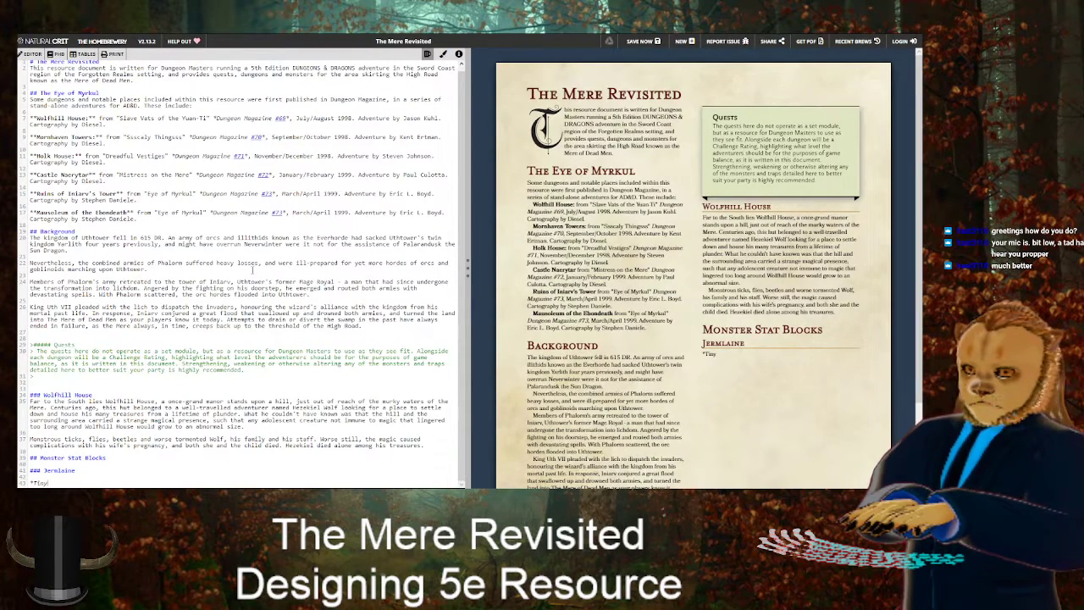
{"action": "type", "text": "*"}
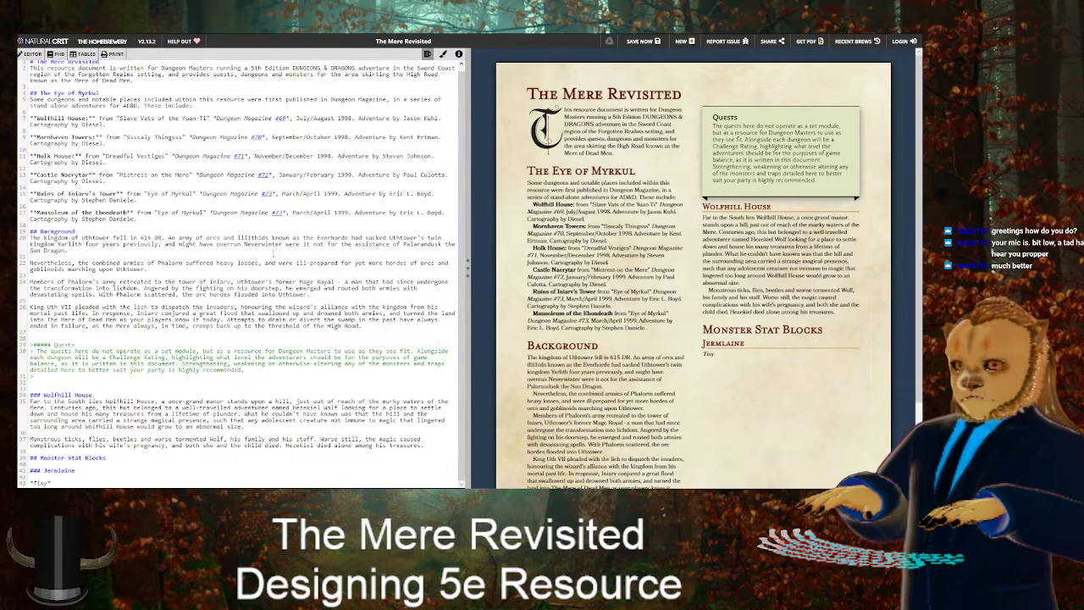
{"action": "key", "text": "ctrl+shift+Tab"}
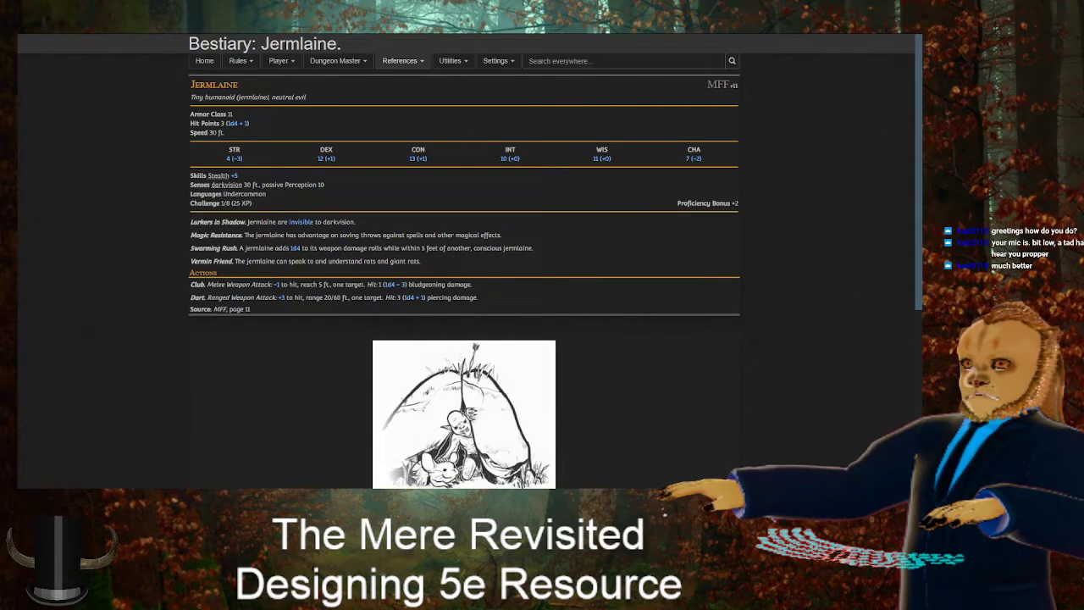
{"action": "key", "text": "ctrl+Tab"}
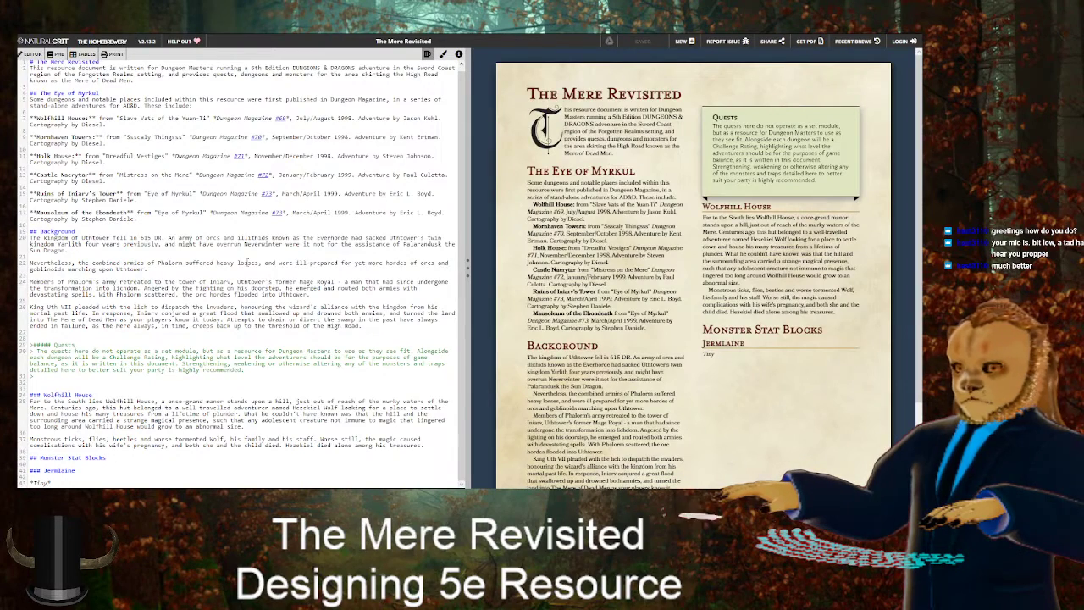
{"action": "type", "text": "noid"}
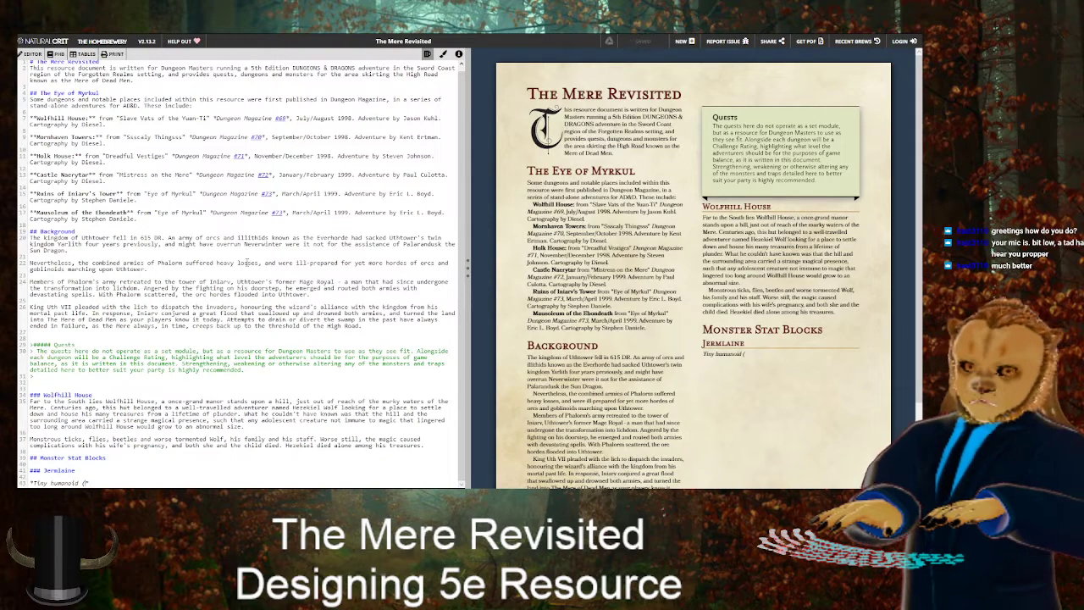
{"action": "type", "text": "(Neut"}
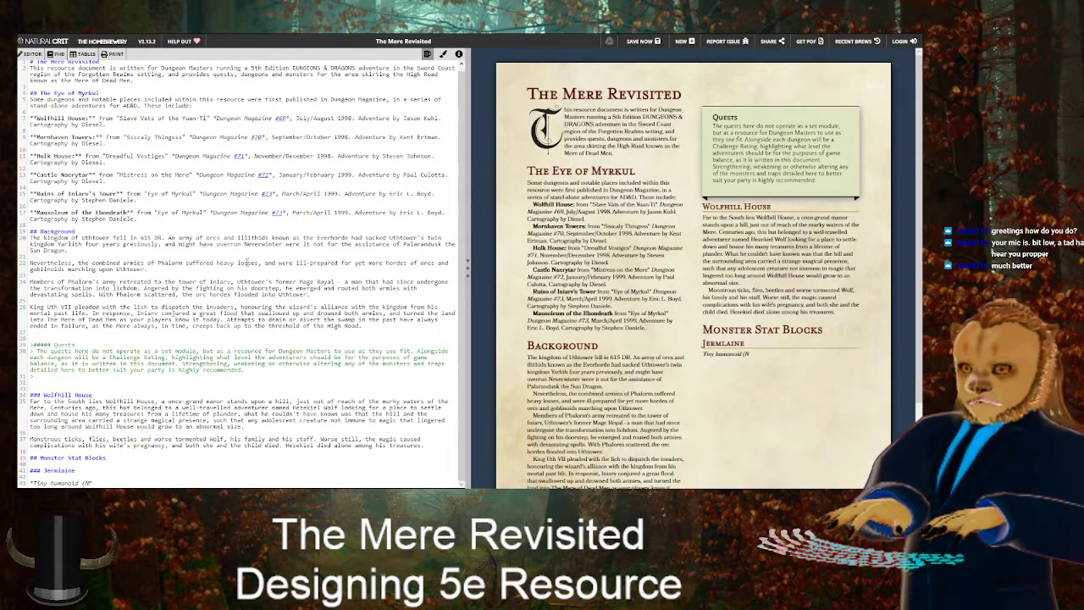
{"action": "type", "text": "ral Evil)"}
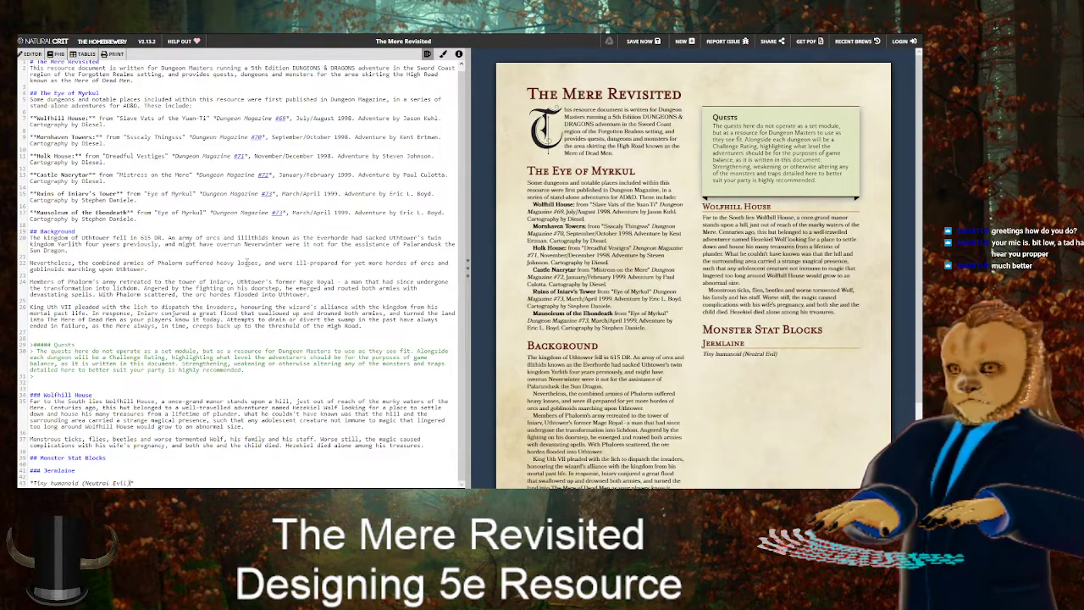
Consult the 5etools Jermlaine entry and the Homebrewery welcome page, and return to The Mere Revisited
{"action": "key", "text": "Up"}
{"action": "key", "text": "Up"}
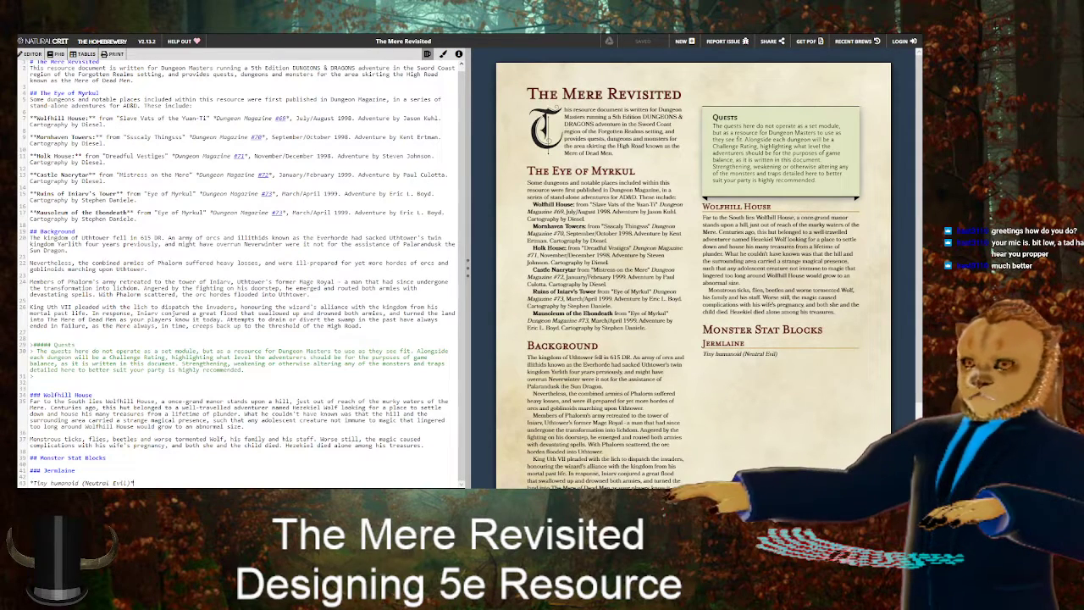
{"action": "left_click", "coordinate": [161, 18]}
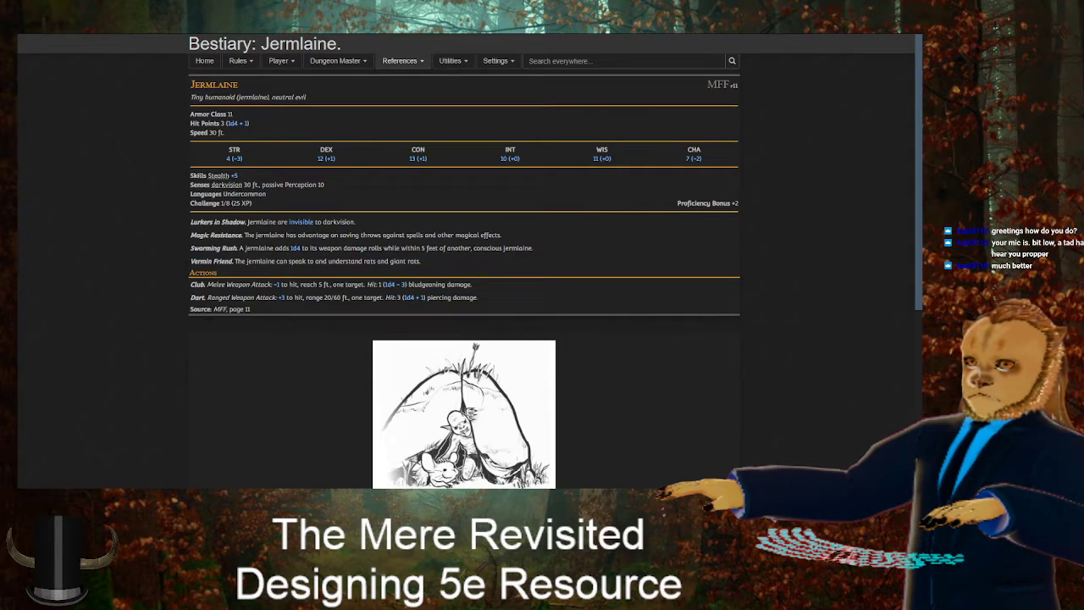
{"action": "left_click", "coordinate": [381, 19]}
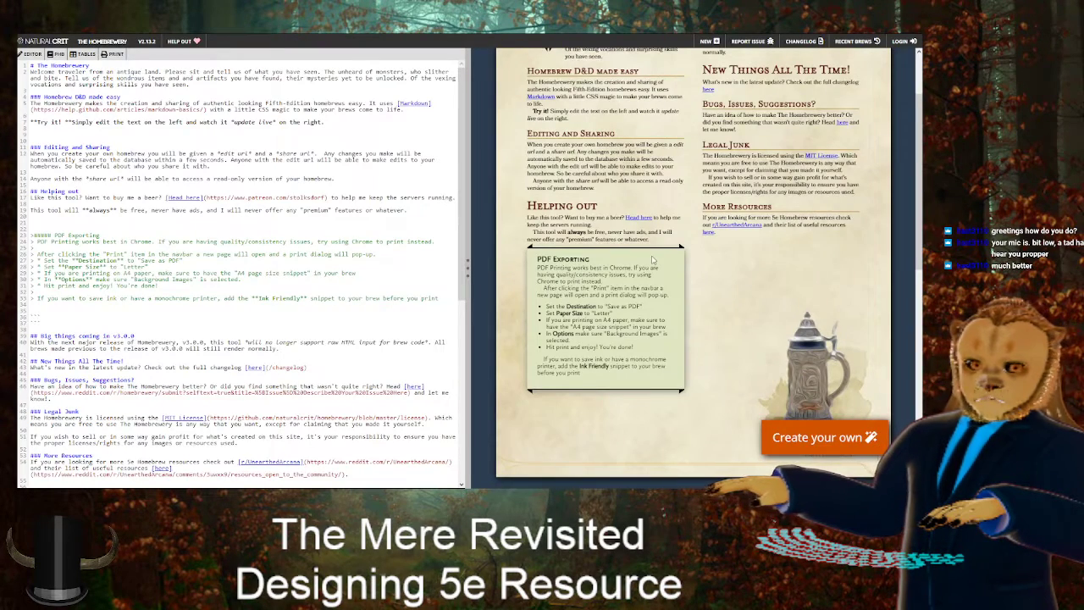
{"action": "scroll", "coordinate": [654, 261], "scroll_direction": "up", "scroll_amount": 3}
{"action": "scroll", "coordinate": [625, 241], "scroll_direction": "down", "scroll_amount": 3}
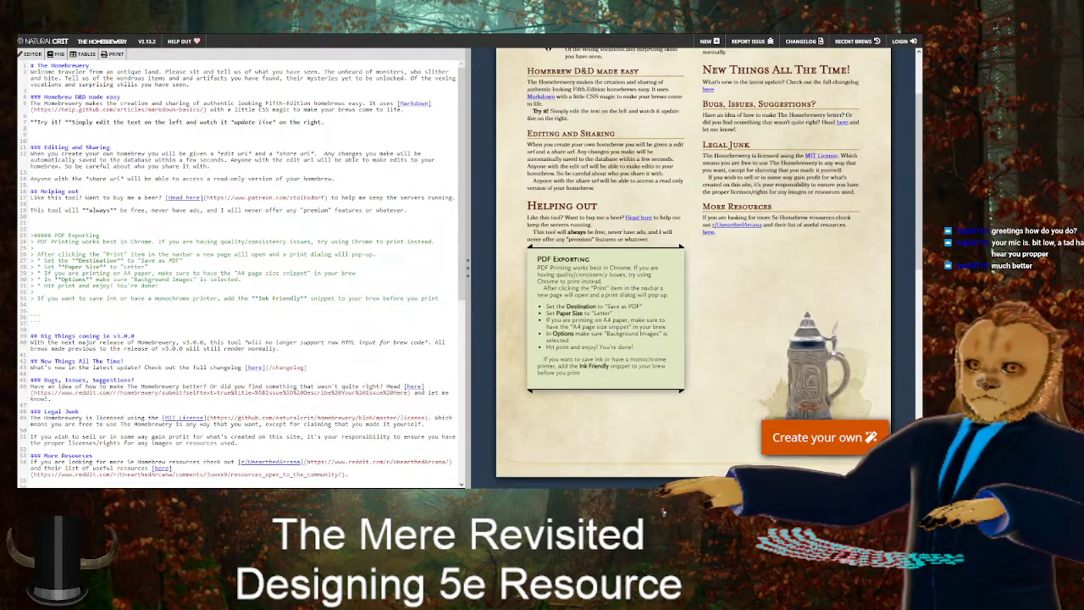
{"action": "left_click", "coordinate": [271, 20]}
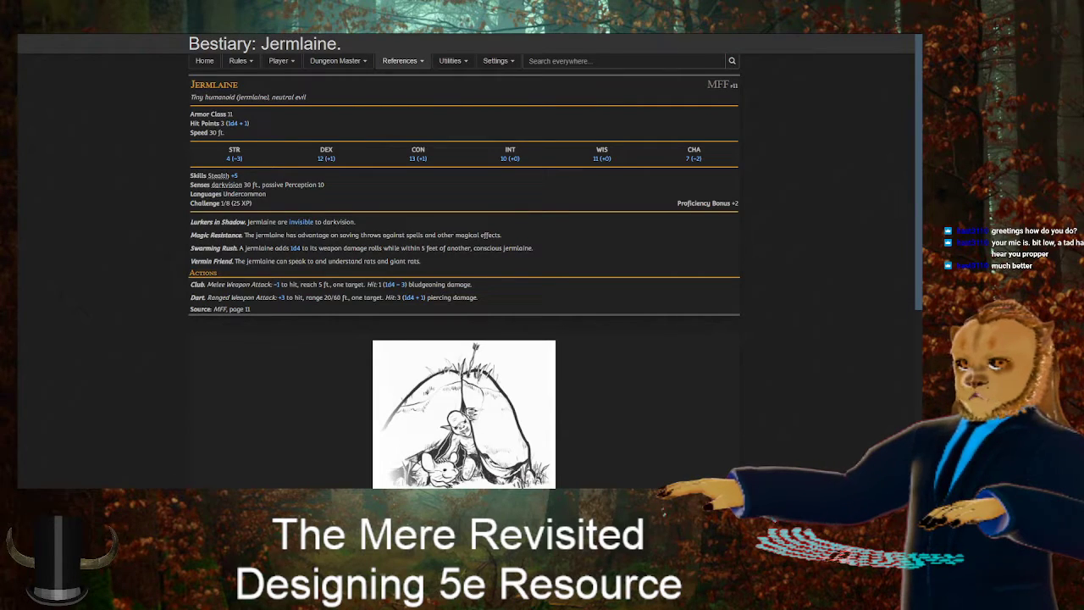
{"action": "left_click", "coordinate": [356, 20]}
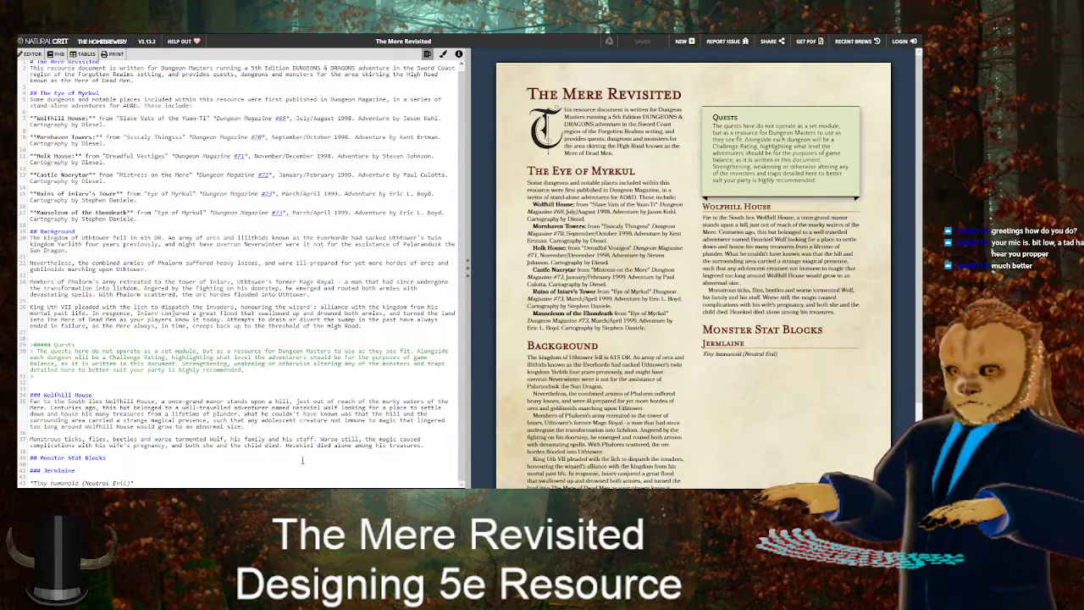
Add the line "Armour Class 11" with a bold label below the Jermlaine's creature type line, checking the value on 5etools
{"action": "key", "text": "Return"}
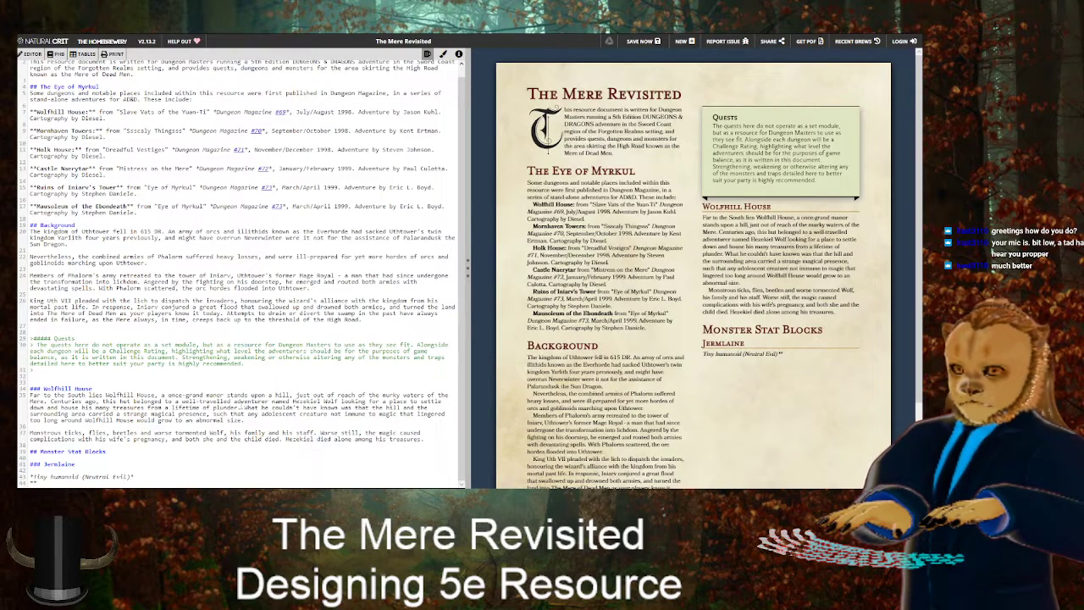
{"action": "key", "text": "End"}
{"action": "key", "text": "Return"}
{"action": "key", "text": "Down"}
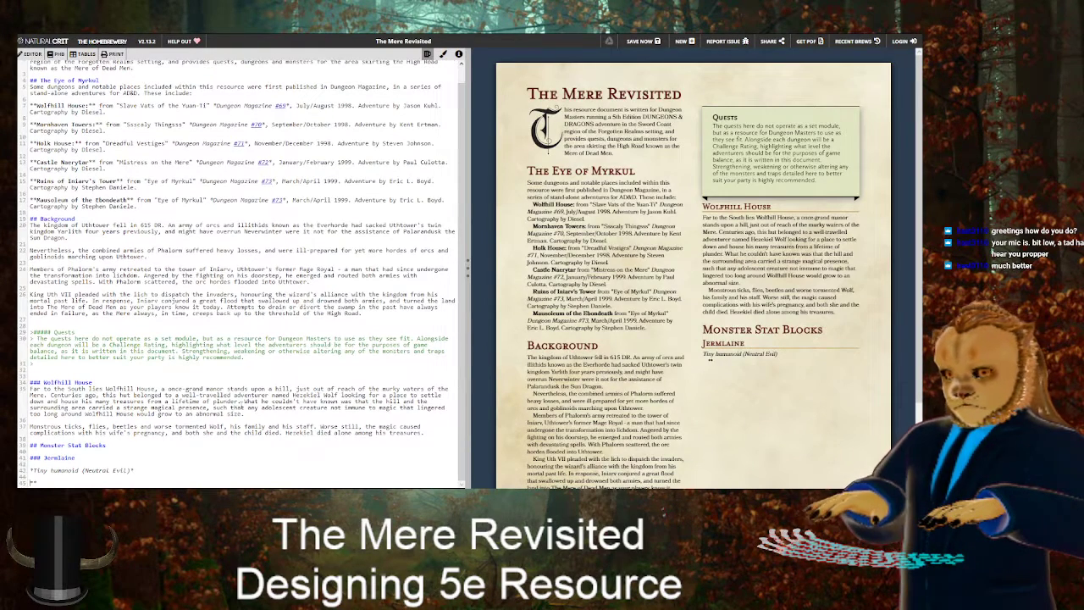
{"action": "type", "text": "Armo"}
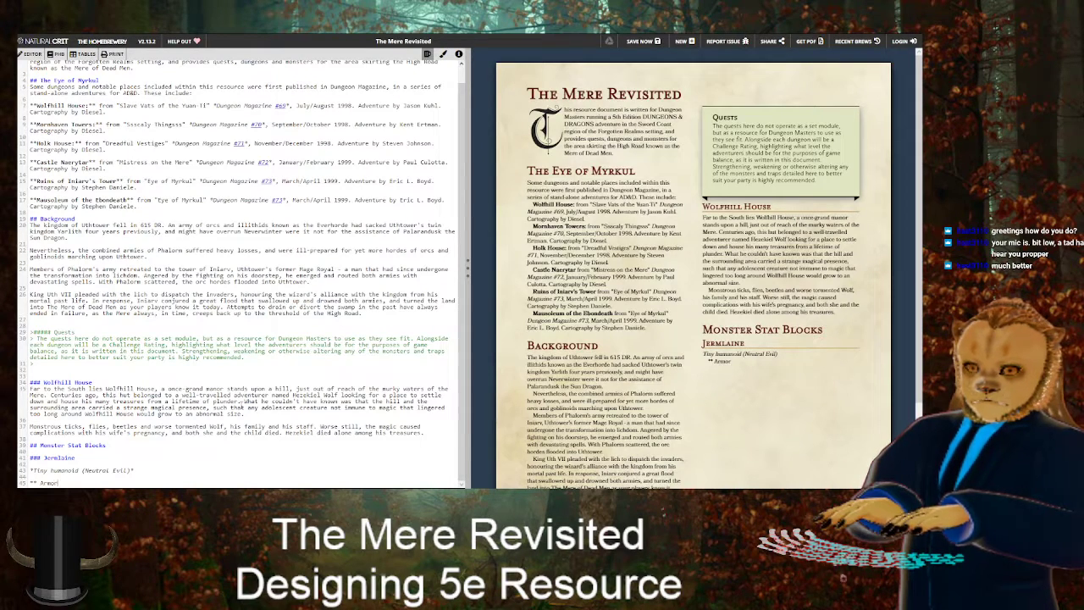
{"action": "type", "text": "ur Class"}
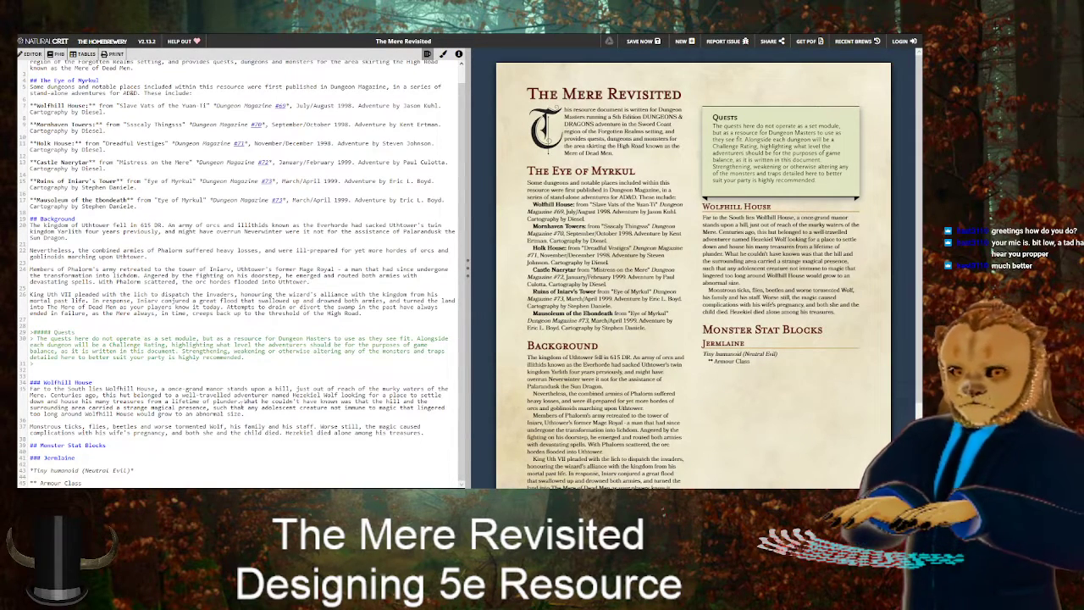
{"action": "key", "text": "Left"}
{"action": "key", "text": "Left"}
{"action": "key", "text": "Left"}
{"action": "key", "text": "Left"}
{"action": "key", "text": "Left"}
{"action": "key", "text": "Left"}
{"action": "key", "text": "Left"}
{"action": "key", "text": "Left"}
{"action": "key", "text": "Left"}
{"action": "key", "text": "Left"}
{"action": "key", "text": "Left"}
{"action": "key", "text": "BackSpace"}
{"action": "key", "text": "End"}
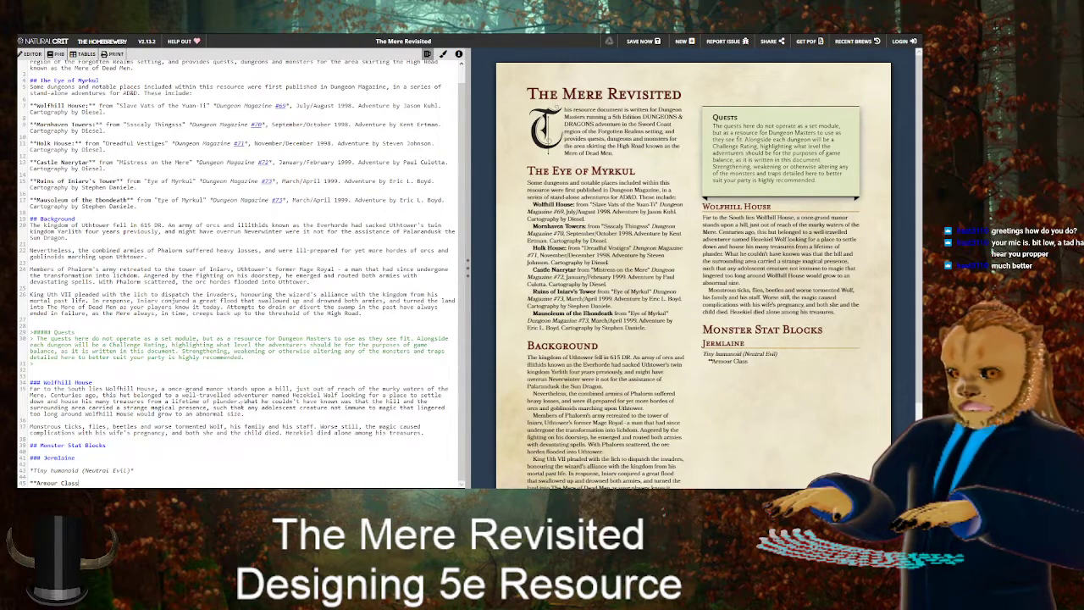
{"action": "type", "text": "**"}
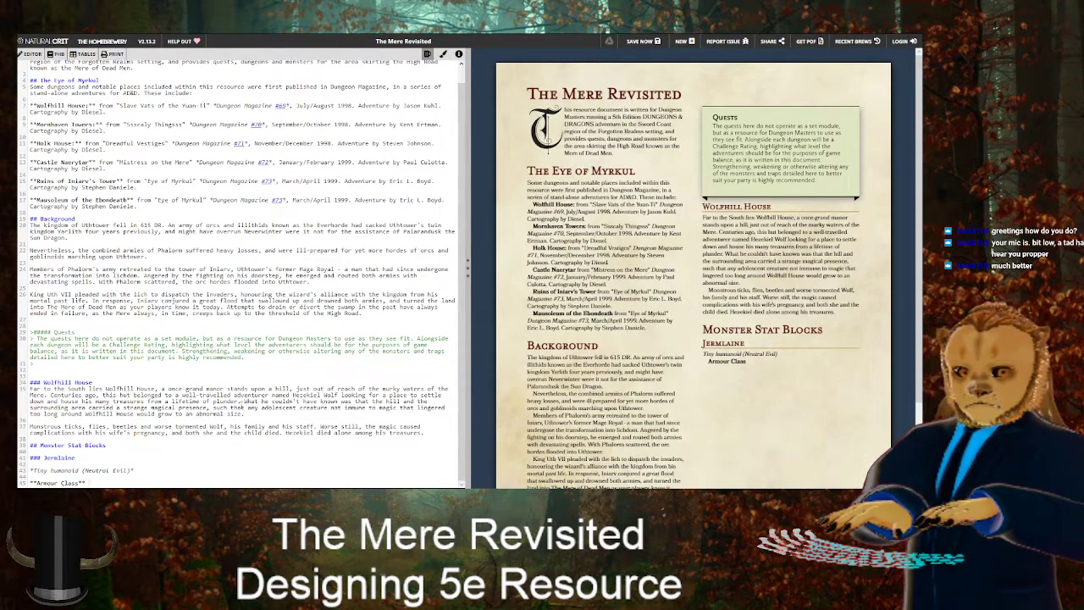
{"action": "left_click", "coordinate": [364, 37]}
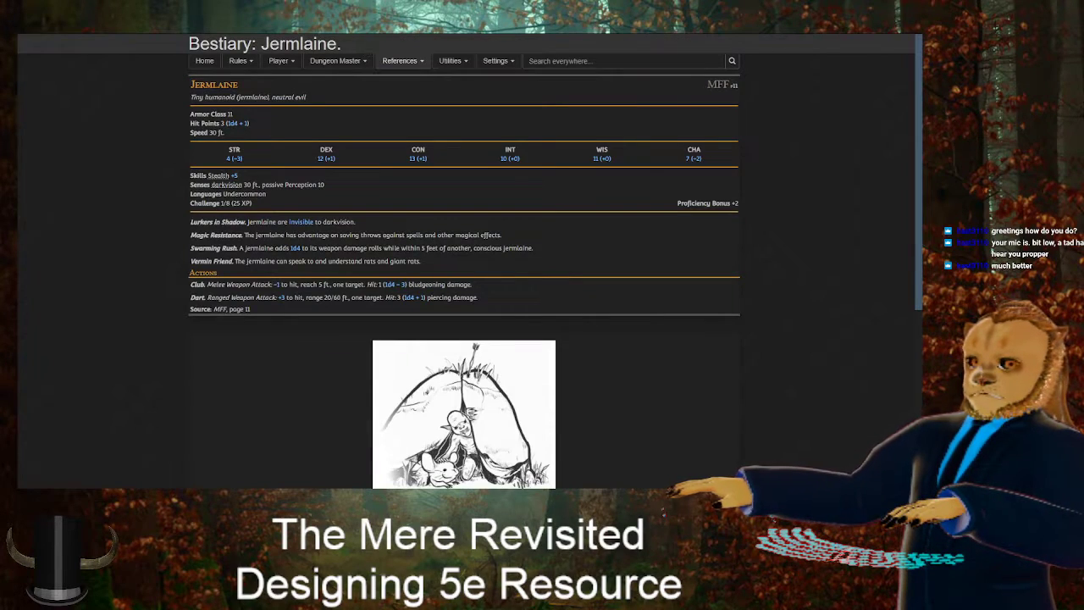
{"action": "key", "text": "ctrl+Tab"}
{"action": "type", "text": "11"}
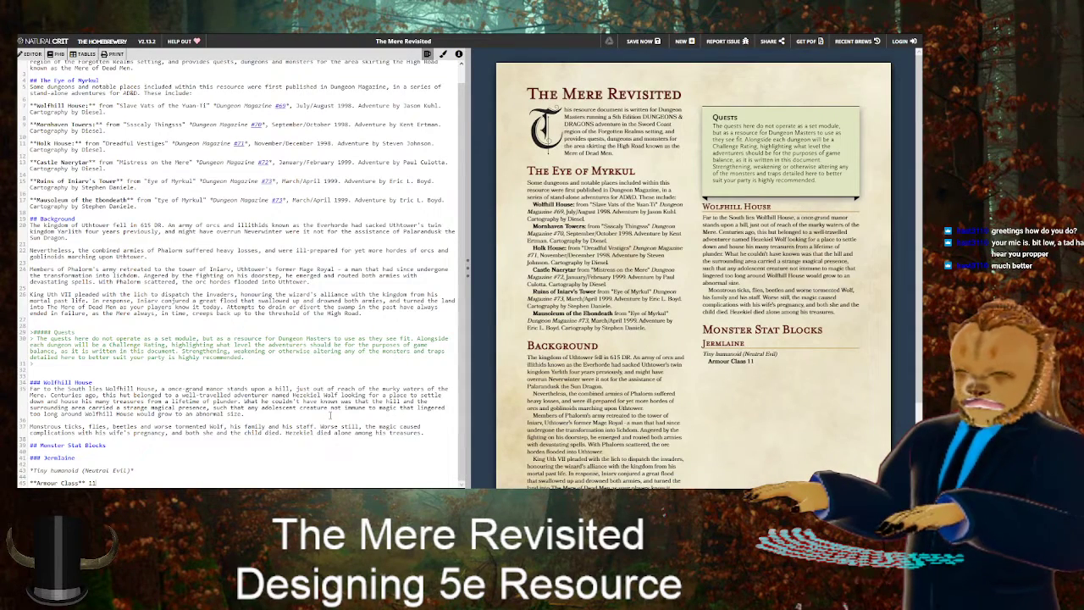
Add the line "Hit Points 3 (1d4+1)" with a bold label below Armour Class, checking the value on 5etools
{"action": "key", "text": "Return"}
{"action": "key", "text": "Return"}
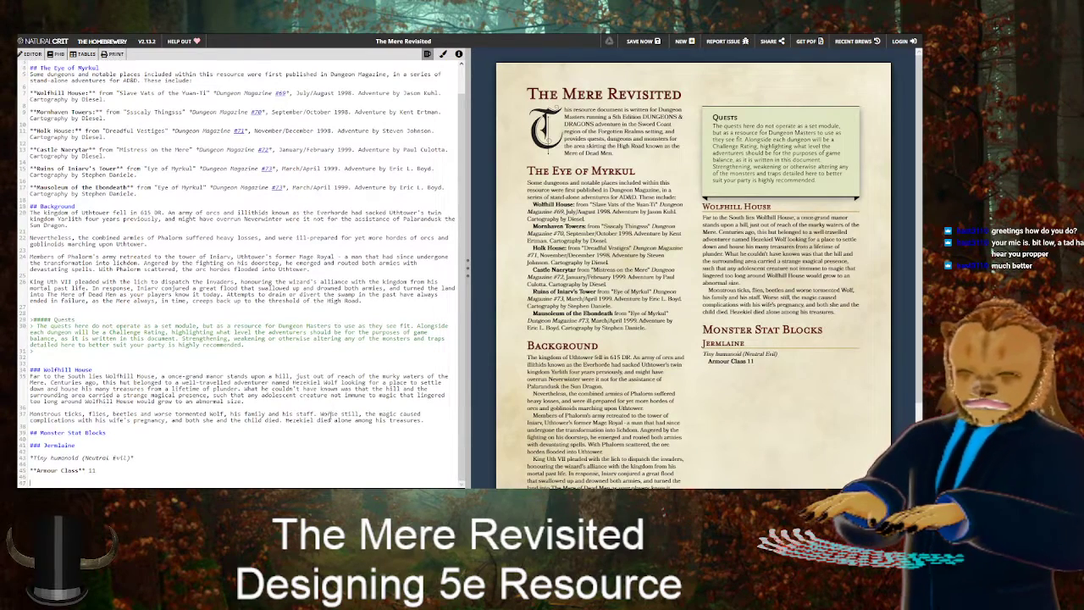
{"action": "left_click", "coordinate": [319, 37]}
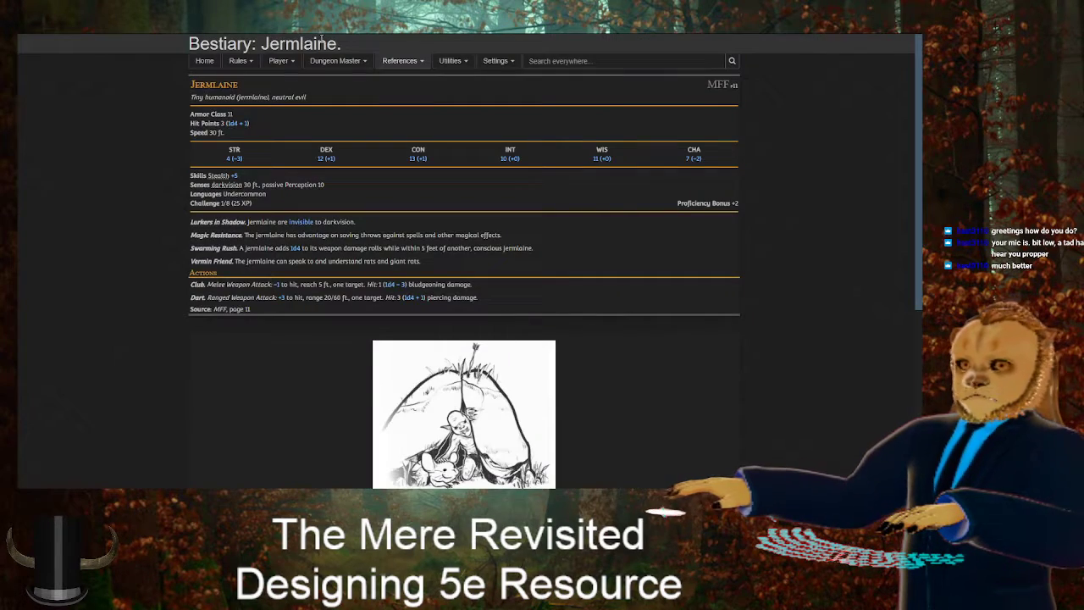
{"action": "left_click", "coordinate": [319, 35]}
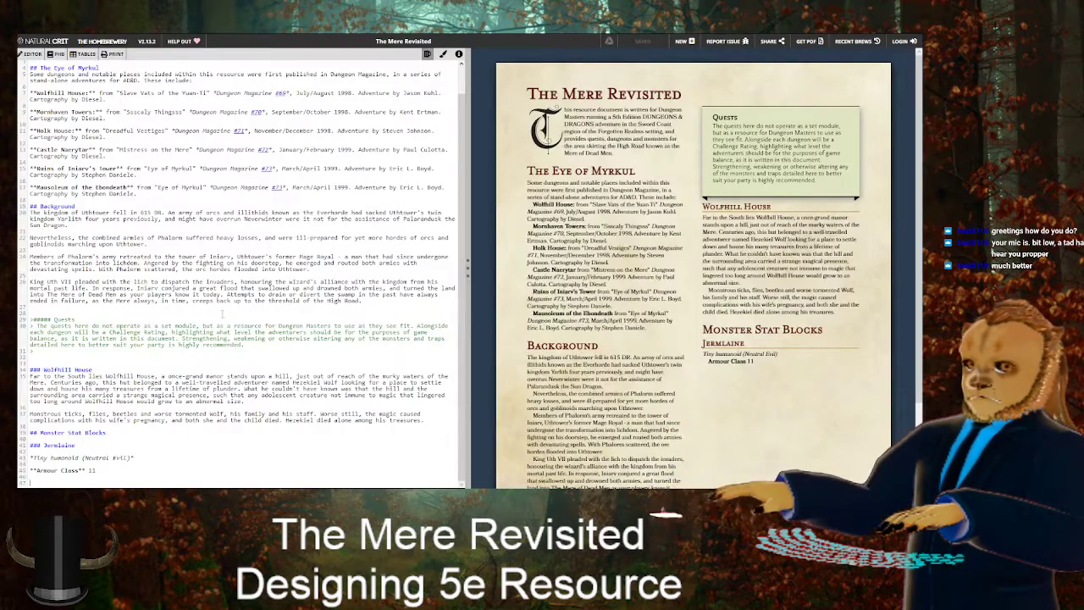
{"action": "type", "text": "**Hit POoints"}
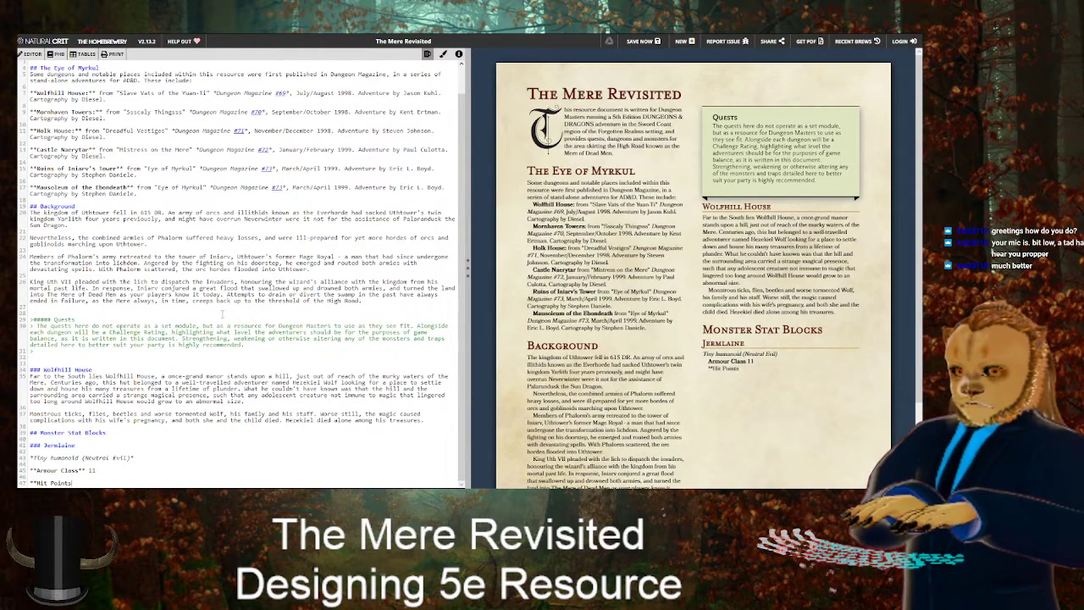
{"action": "type", "text": "**"}
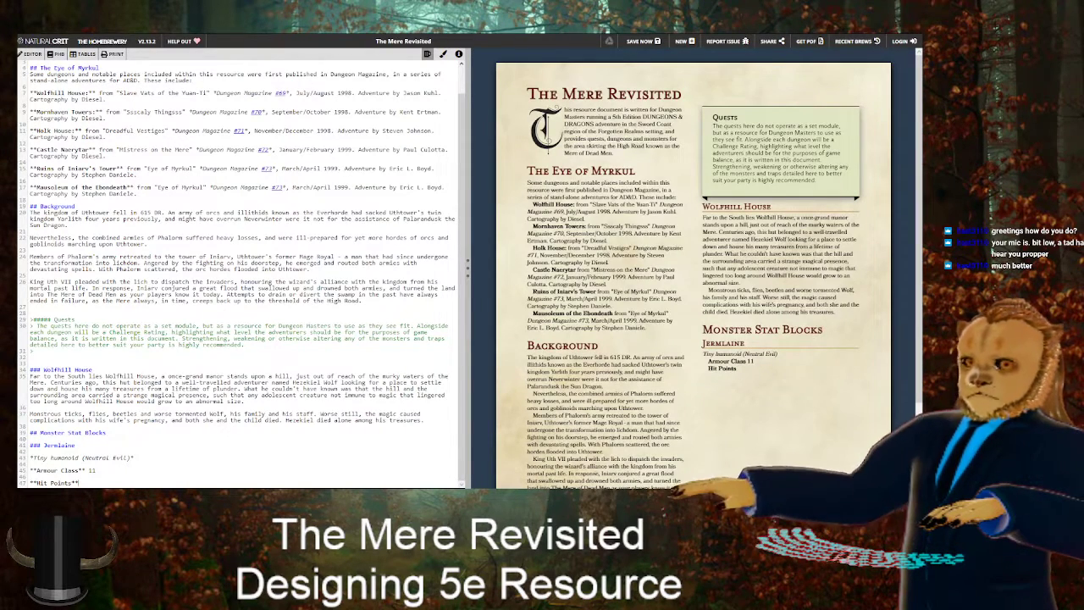
{"action": "key", "text": "alt+Tab"}
{"action": "key", "text": "alt+Tab"}
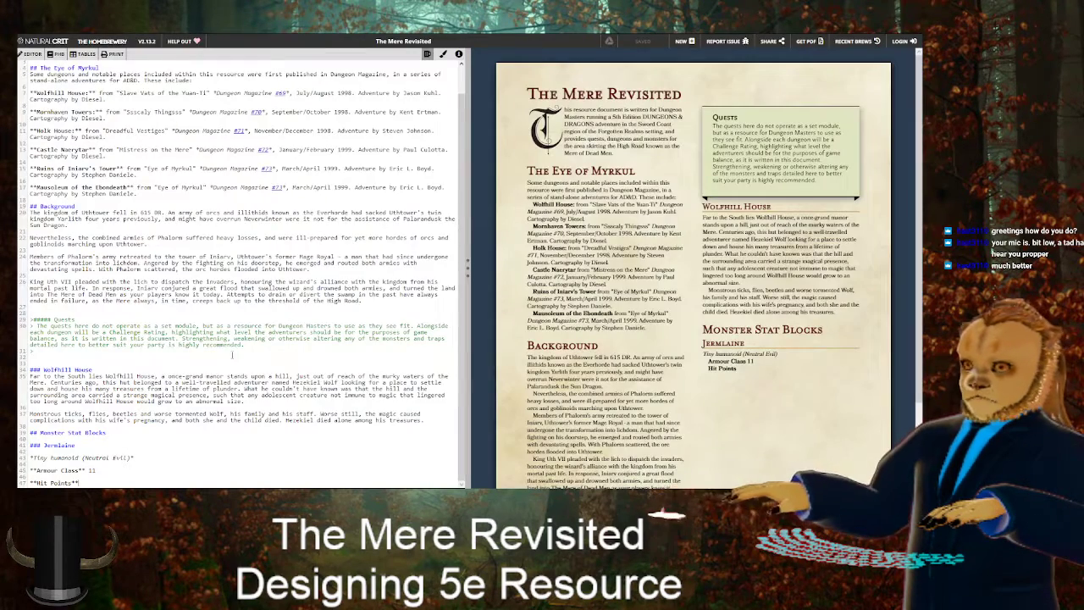
{"action": "type", "text": "3 "}
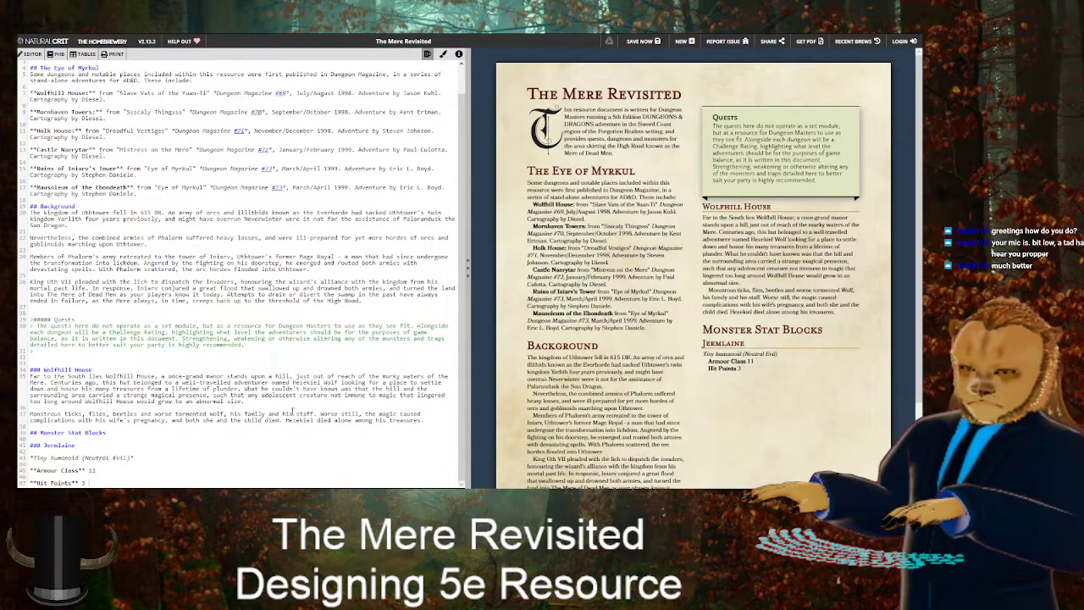
{"action": "type", "text": "(1d4-1"}
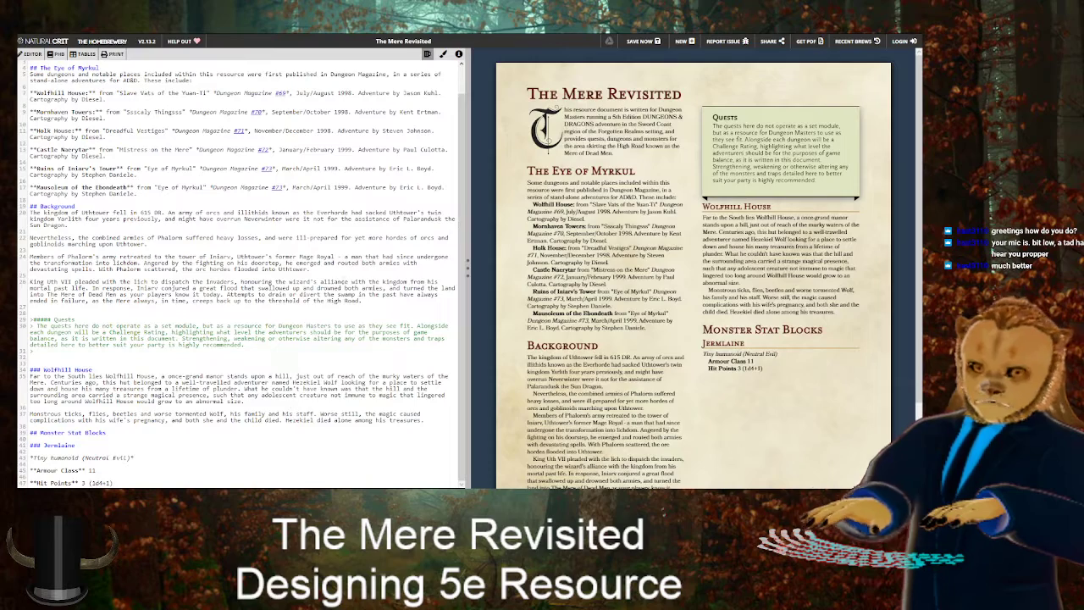
Check the Jermlaine's speed on 5etools and add the line "Speed 30 ft." with a bold label below Hit Points
{"action": "key", "text": "alt+Tab"}
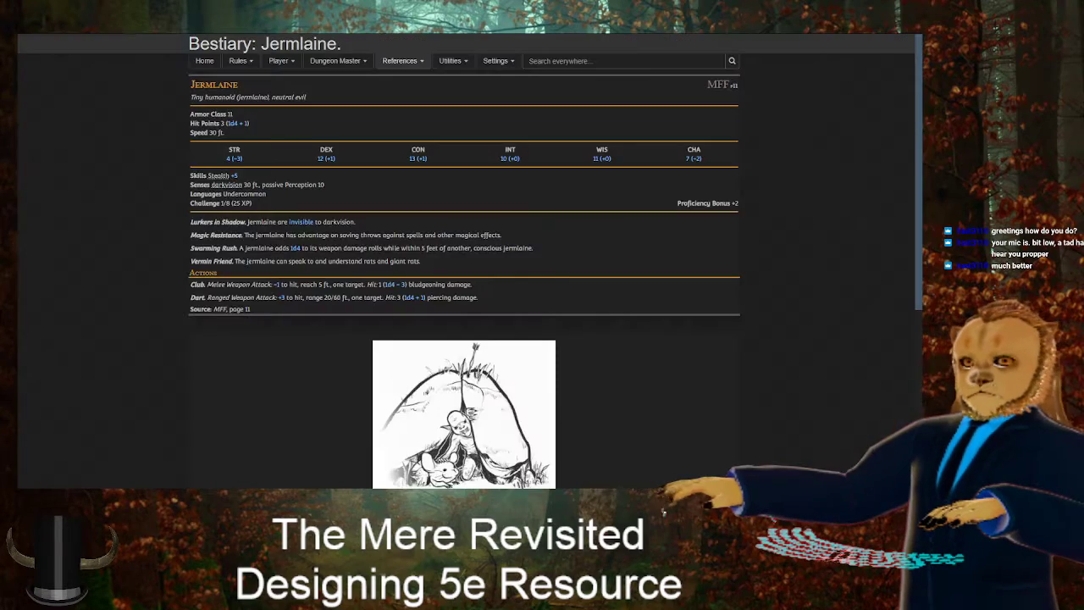
{"action": "key", "text": "alt+Tab"}
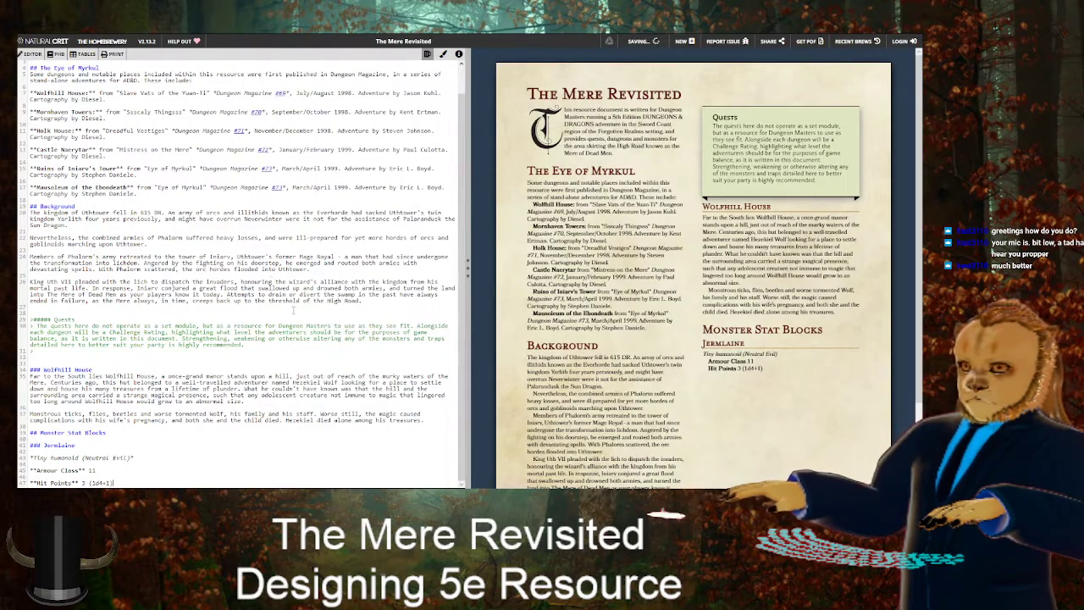
{"action": "key", "text": "Return"}
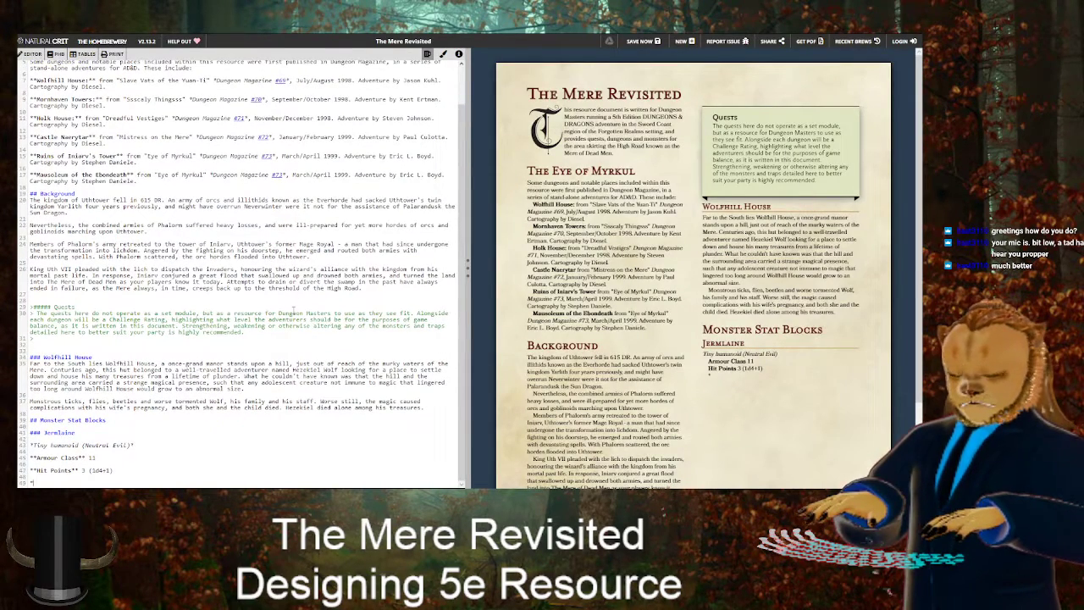
{"action": "type", "text": "**Speed** 30 ft."}
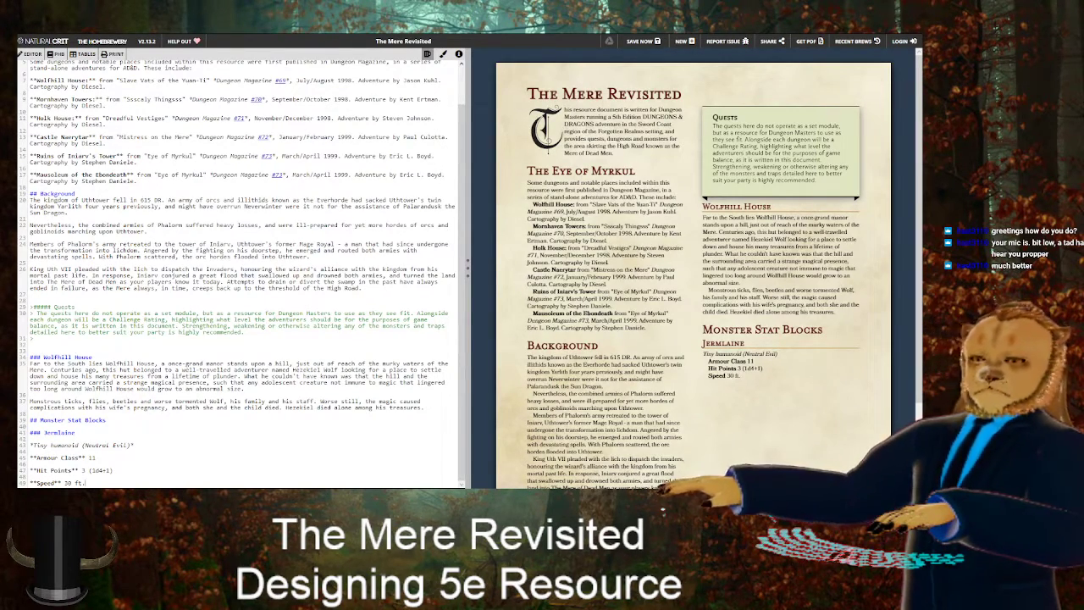
Check the Jermlaine's ability scores on 5etools and start a line below Speed with the text "**STR"
{"action": "key", "text": "alt+Tab"}
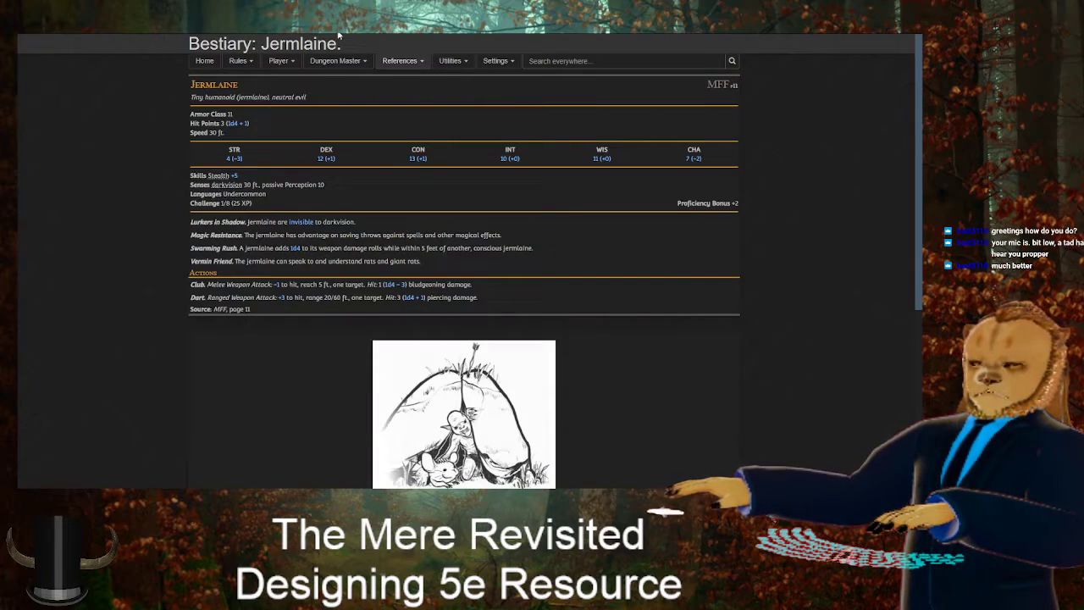
{"action": "key", "text": "alt+Tab"}
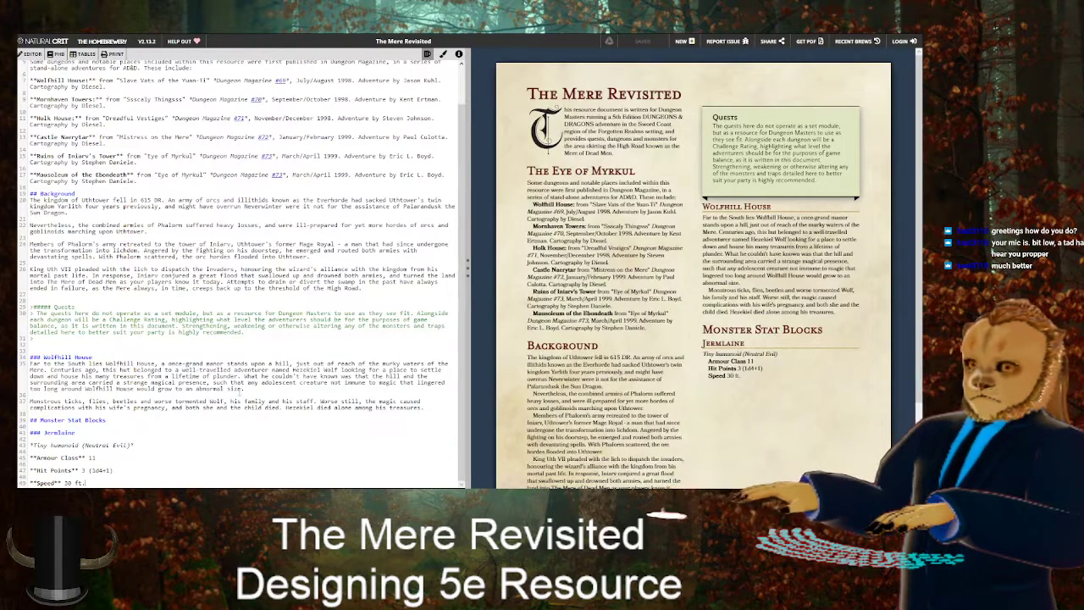
{"action": "key", "text": "Return"}
{"action": "key", "text": "Return"}
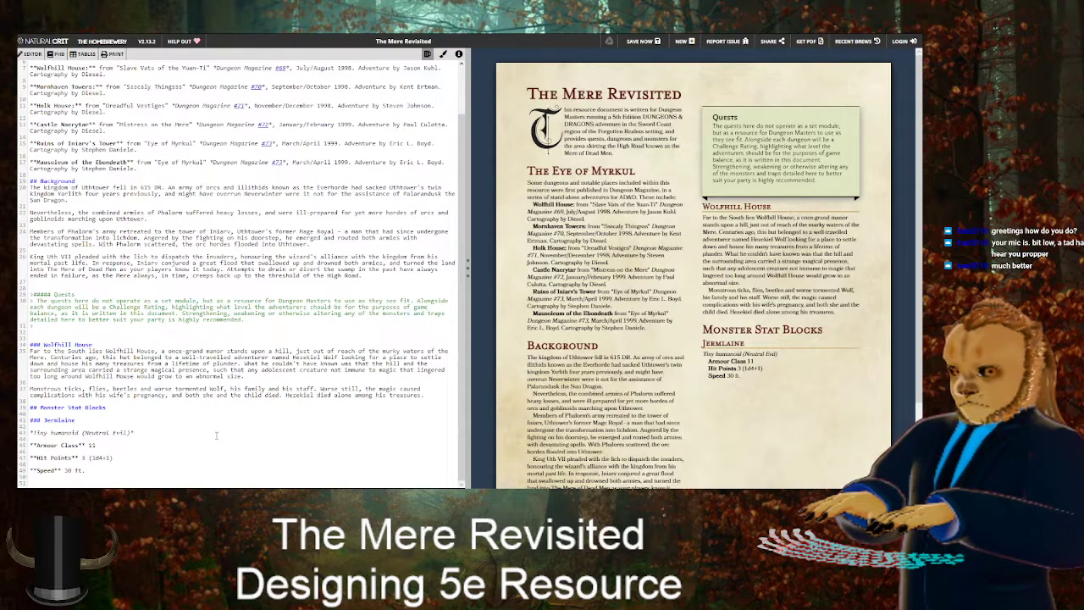
{"action": "type", "text": "**STR 8"}
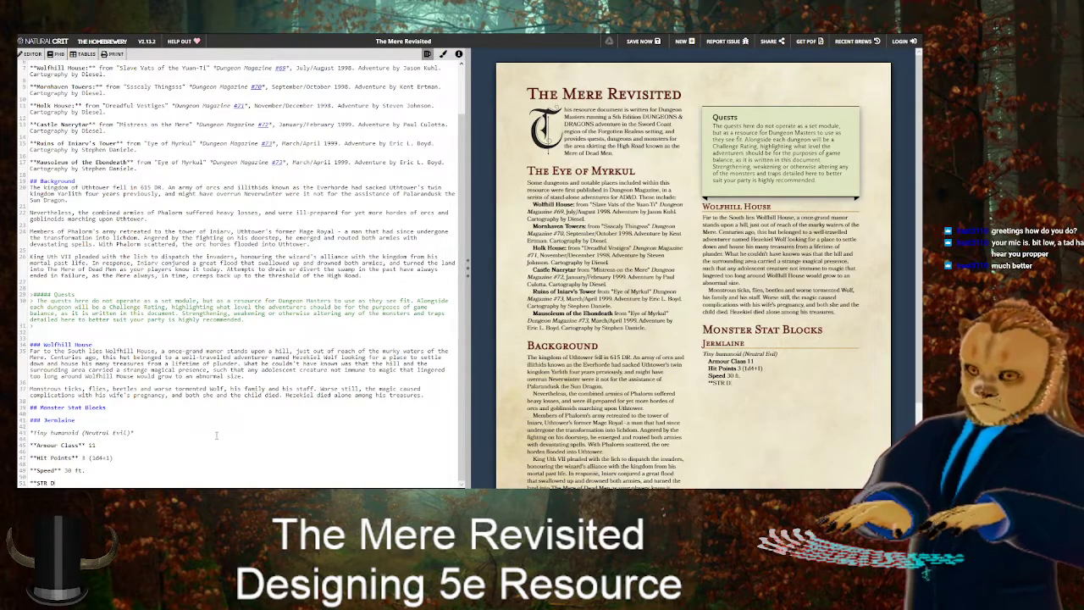
{"action": "key", "text": "BackSpace"}
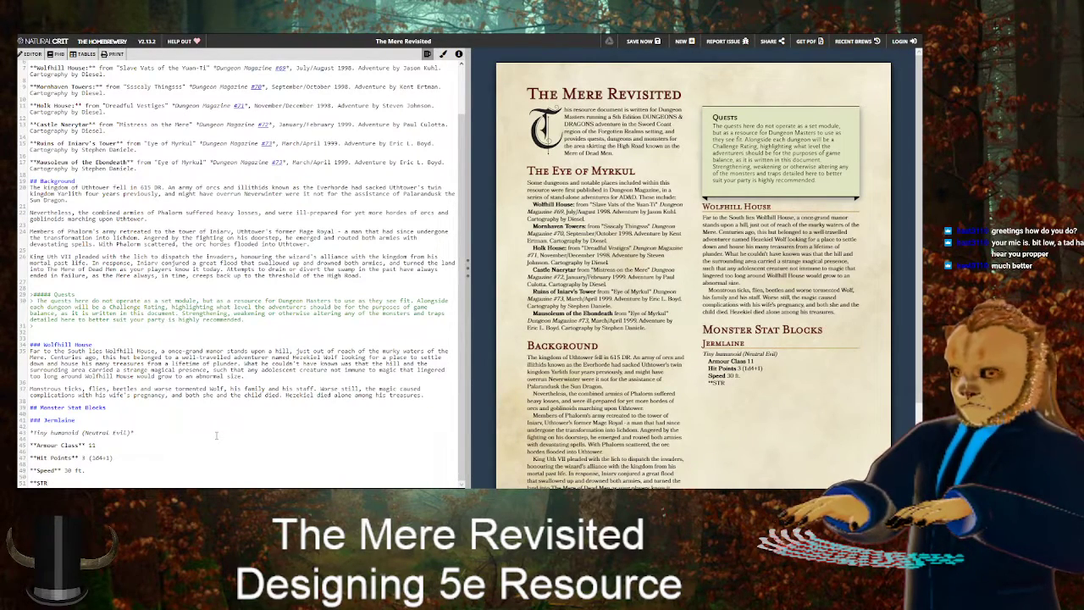
Look over the Homebrewery welcome page and the 5etools Jermlaine entry again, and return to The Mere Revisited
{"action": "key", "text": "ctrl+Tab"}
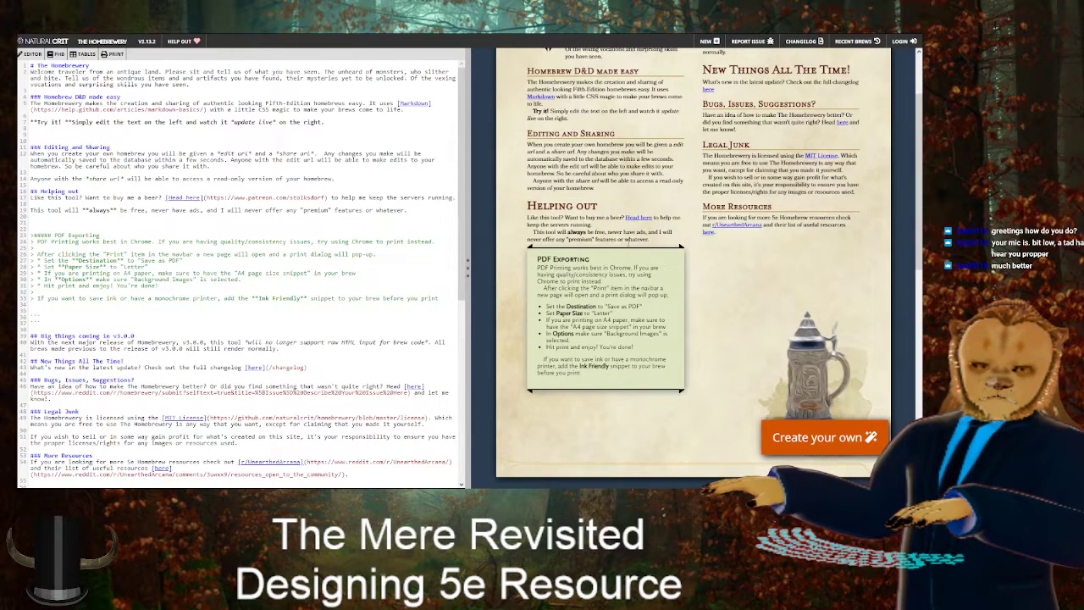
{"action": "scroll", "coordinate": [670, 252], "scroll_direction": "up", "scroll_amount": 2}
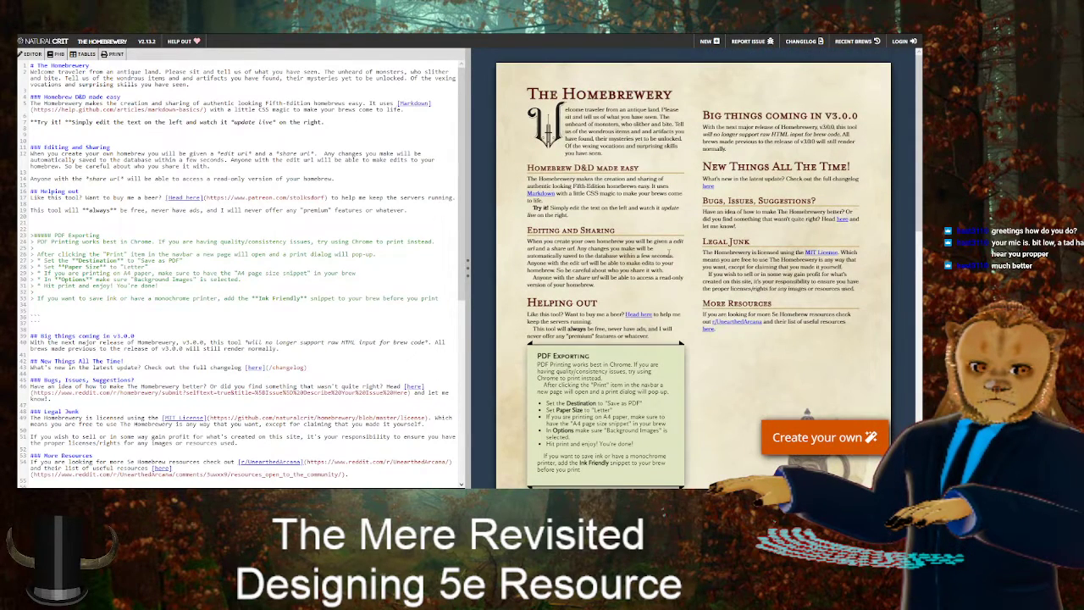
{"action": "scroll", "coordinate": [670, 251], "scroll_direction": "down", "scroll_amount": 2}
{"action": "key", "text": "ctrl+Tab"}
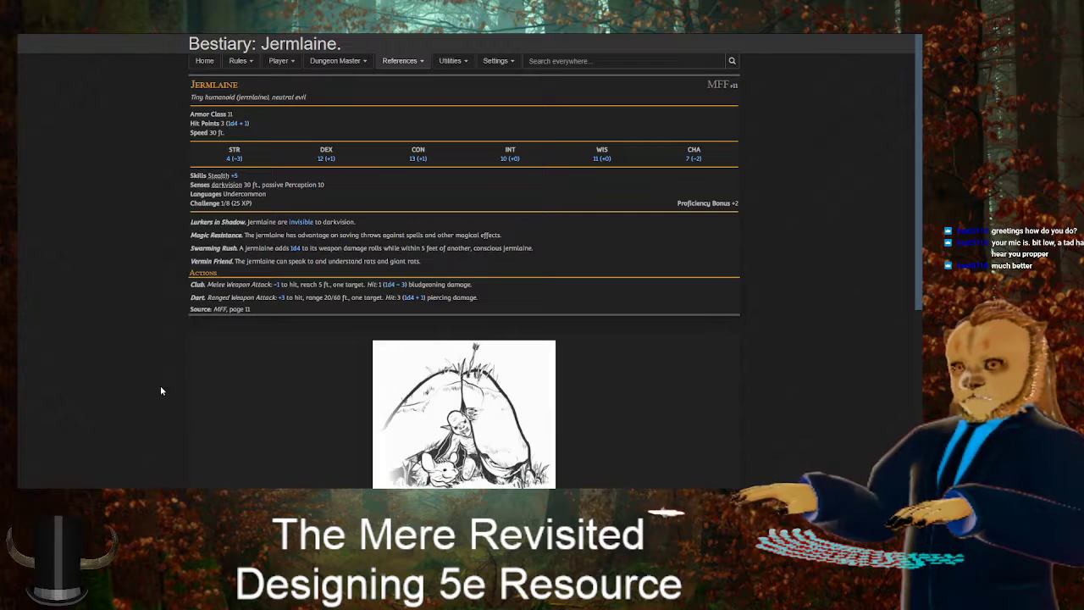
{"action": "key", "text": "ctrl+Tab"}
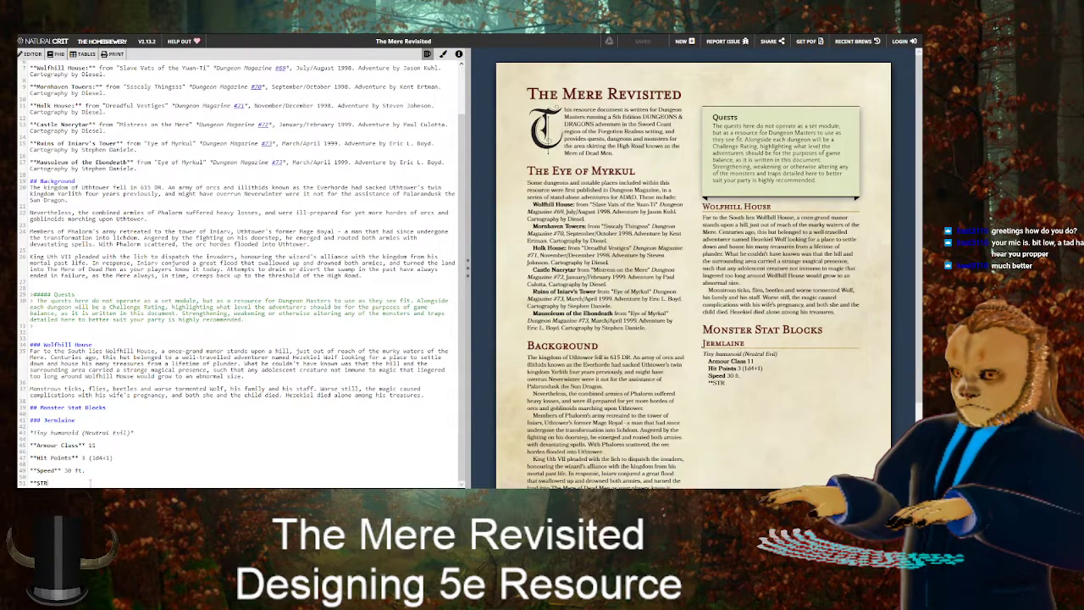
Complete the strength line as "STR 4 (-3)" with a bold label, checking the score on 5etools
{"action": "type", "text": "**"}
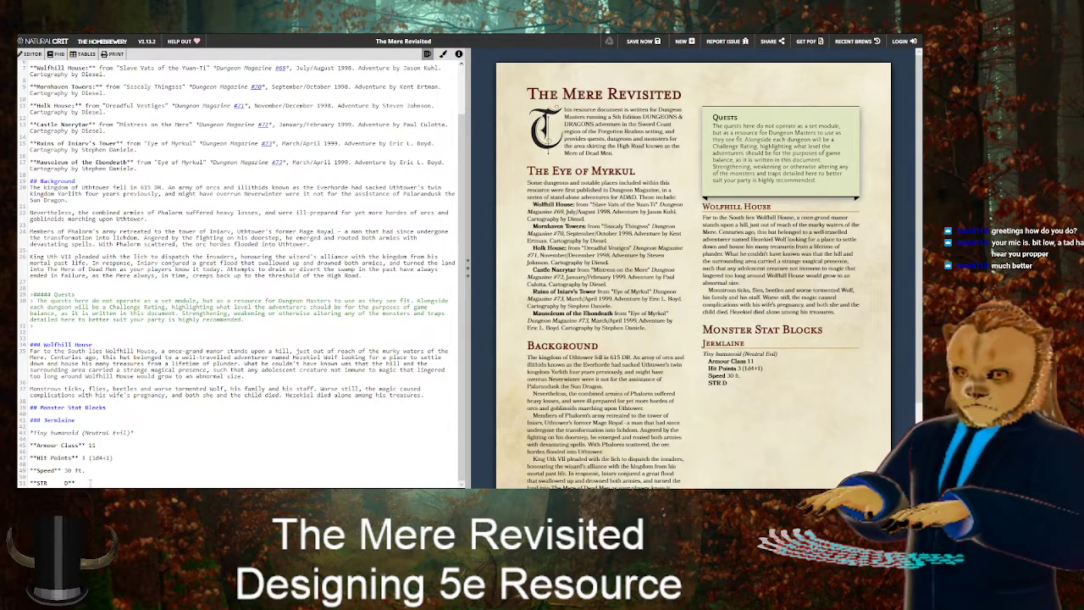
{"action": "key", "text": "BackSpace"}
{"action": "key", "text": "BackSpace"}
{"action": "key", "text": "BackSpace"}
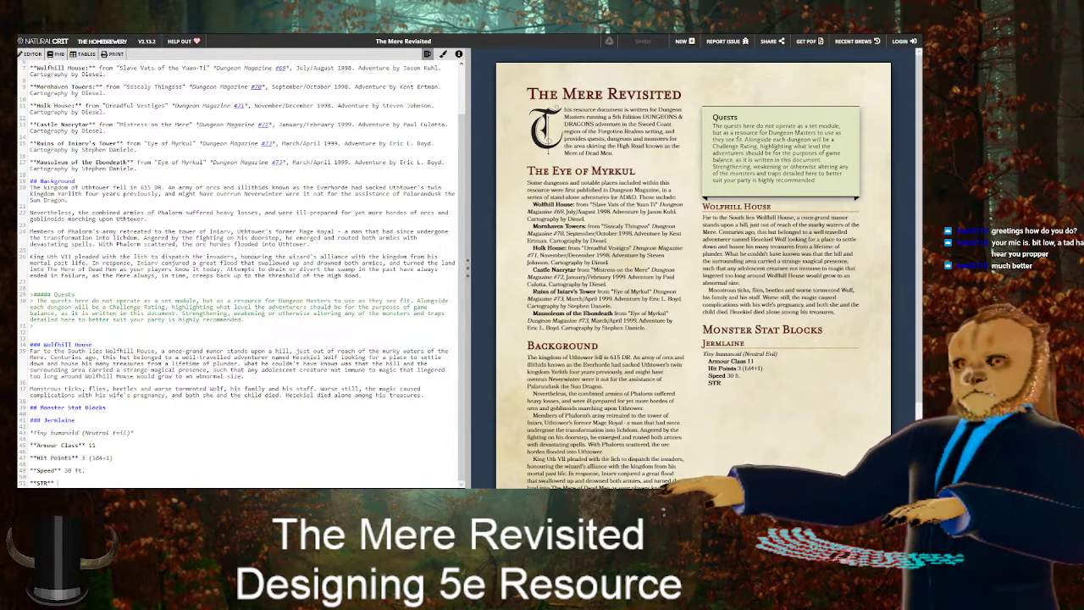
{"action": "key", "text": "ctrl+Tab"}
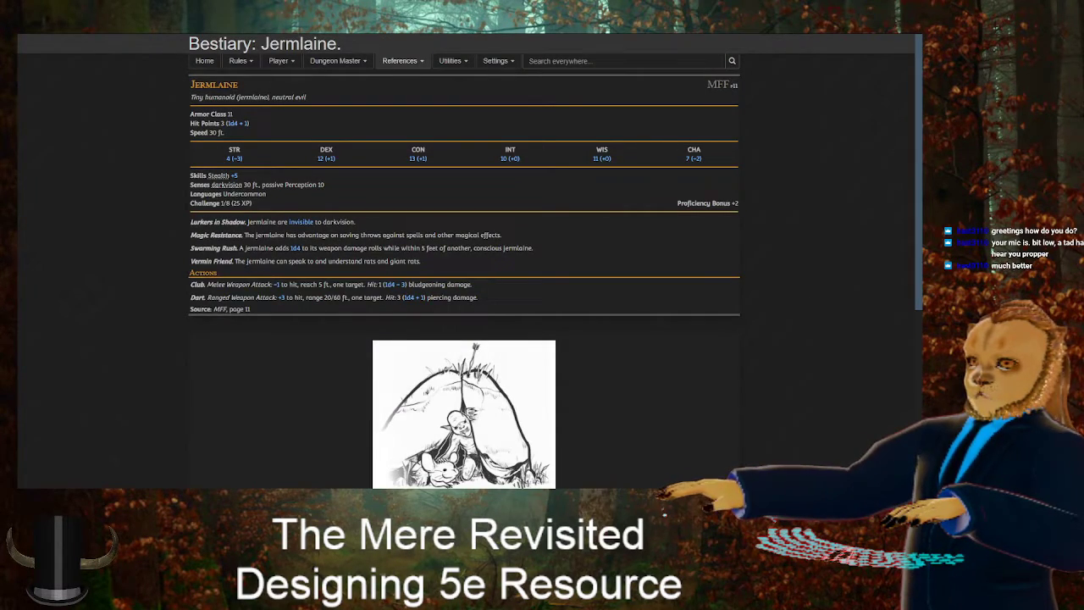
{"action": "key", "text": "ctrl+shift+Tab"}
{"action": "type", "text": "4"}
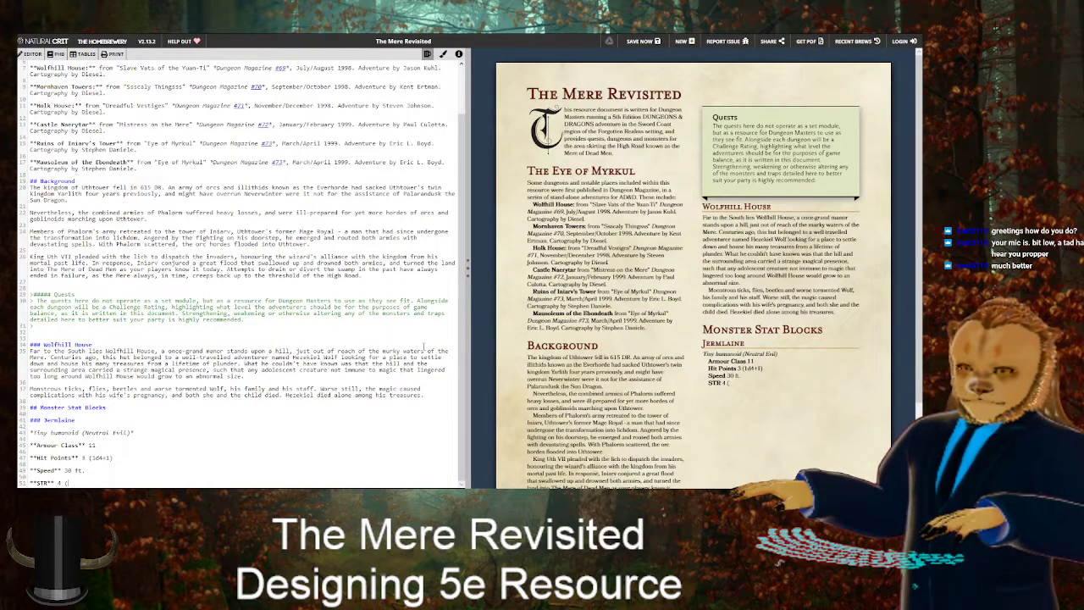
{"action": "type", "text": " (-3)"}
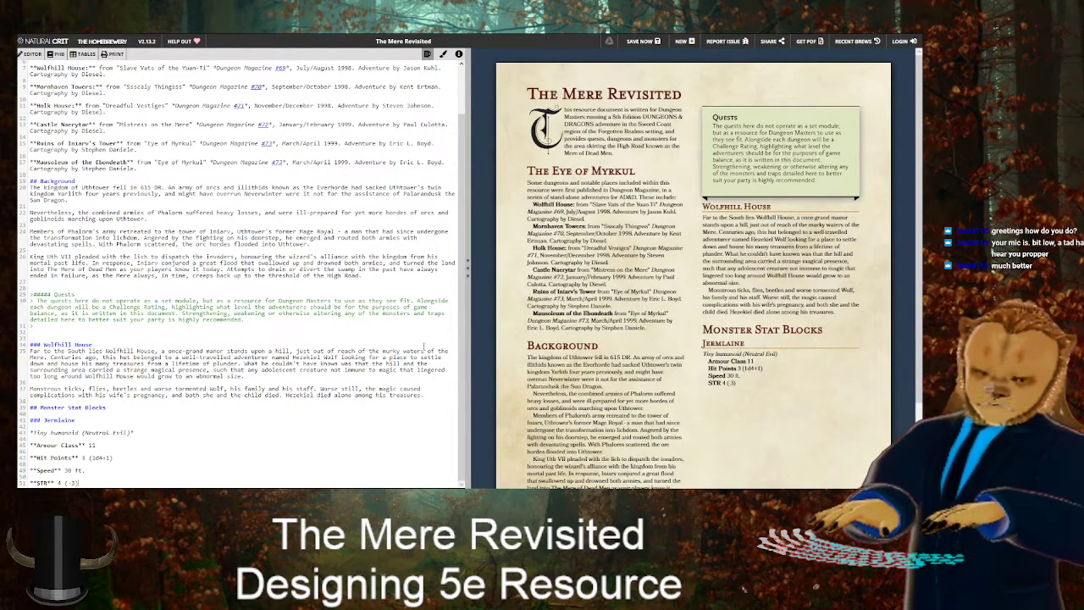
Add a bold "DEX" label as its own paragraph below STR and look over the ability scores on 5etools
{"action": "key", "text": "Return"}
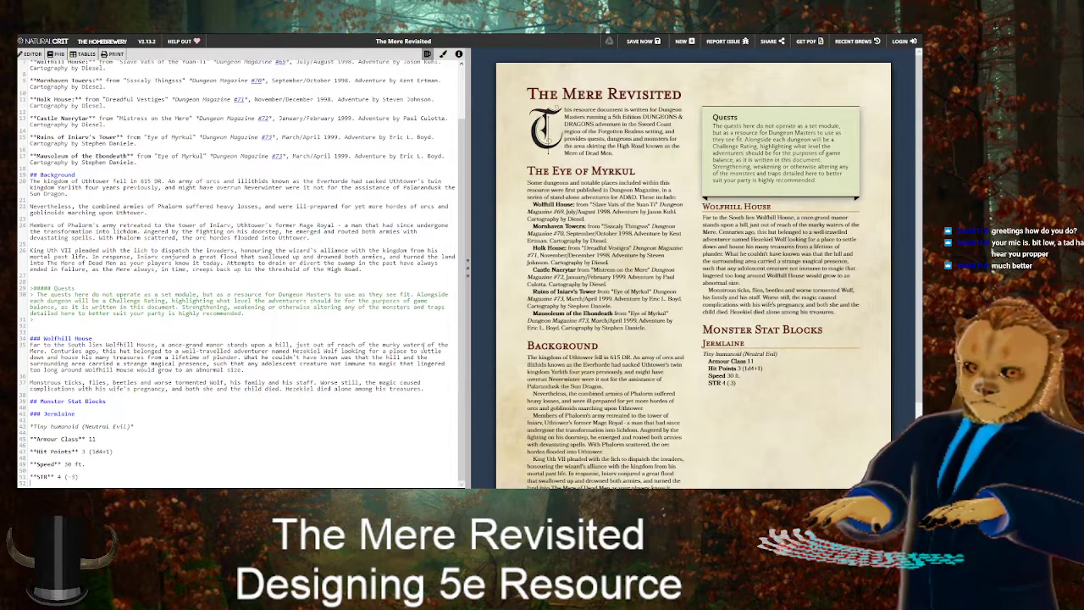
{"action": "type", "text": "**DEX**"}
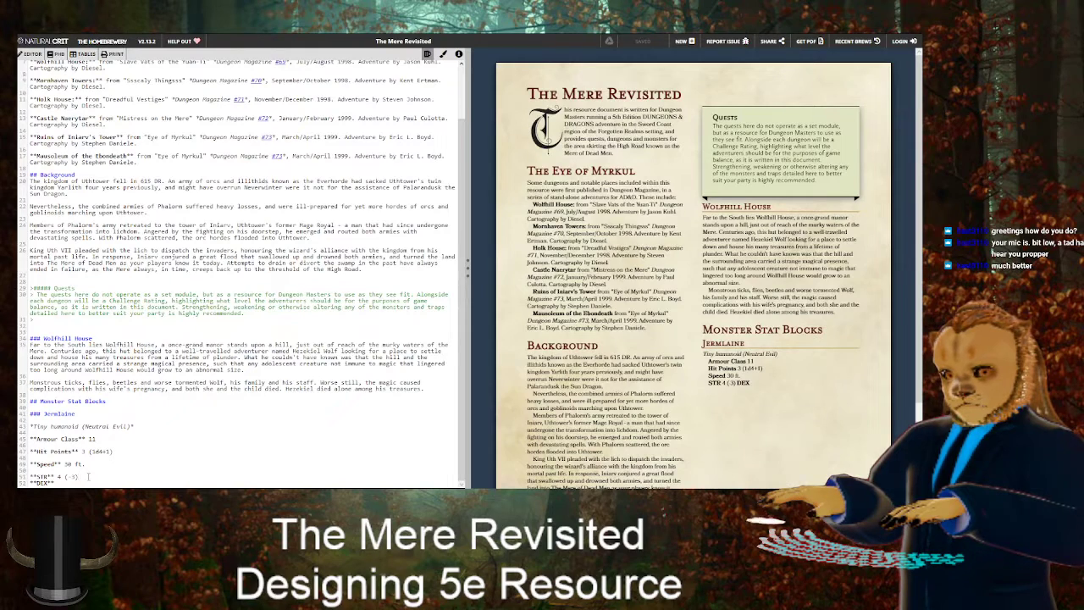
{"action": "key", "text": "Return"}
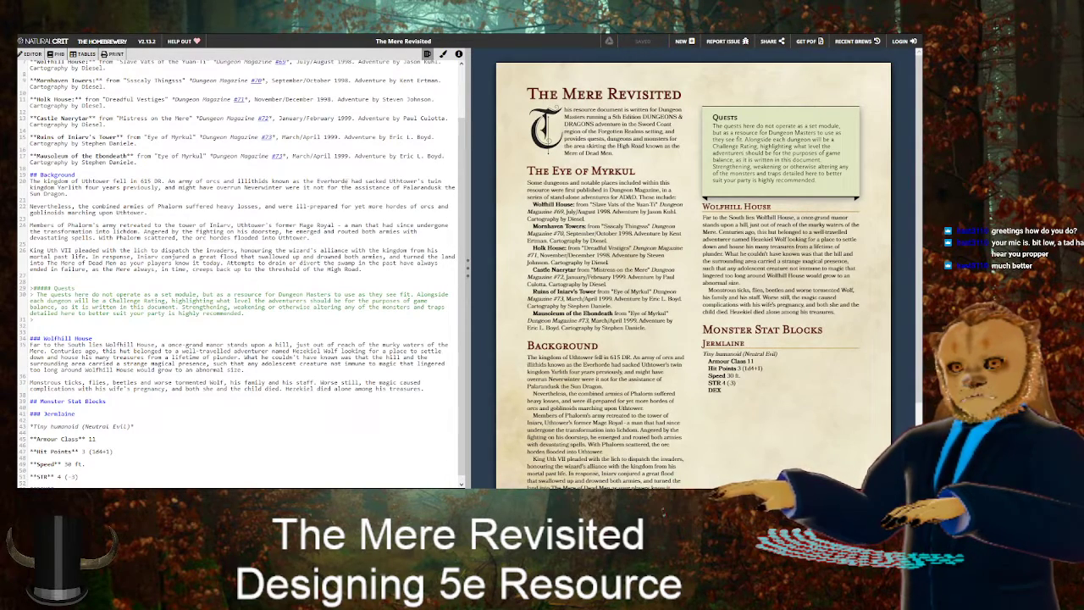
{"action": "key", "text": "ctrl+Tab"}
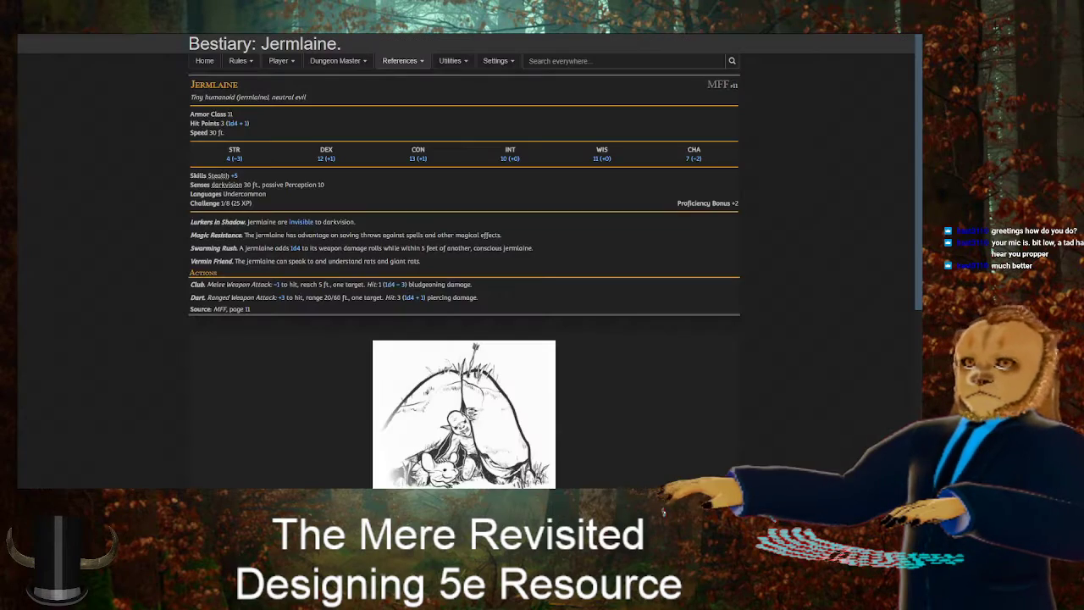
{"action": "key", "text": "ctrl+shift+Tab"}
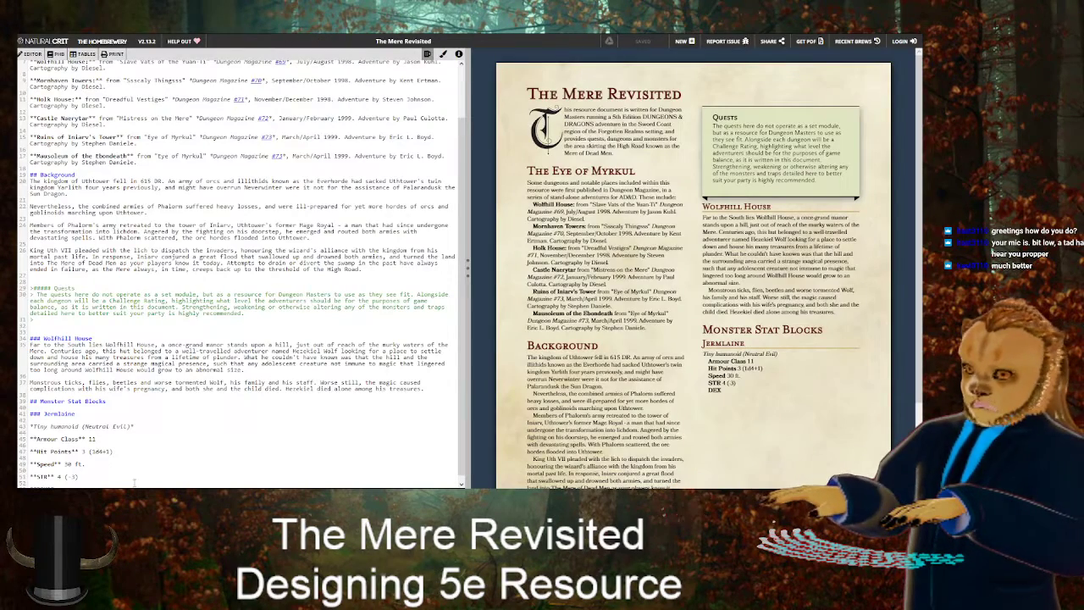
{"action": "scroll", "coordinate": [98, 479], "scroll_direction": "down", "scroll_amount": 1}
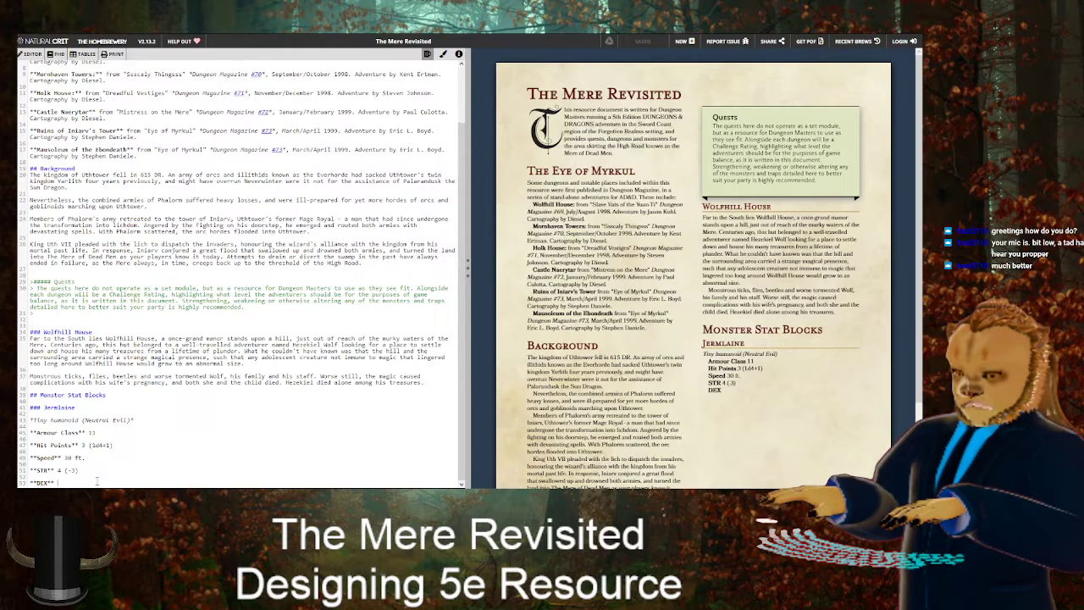
Add bold "CON", "INT", "WIS" and "CHA" labels below DEX, each as a separate paragraph
{"action": "key", "text": "Return"}
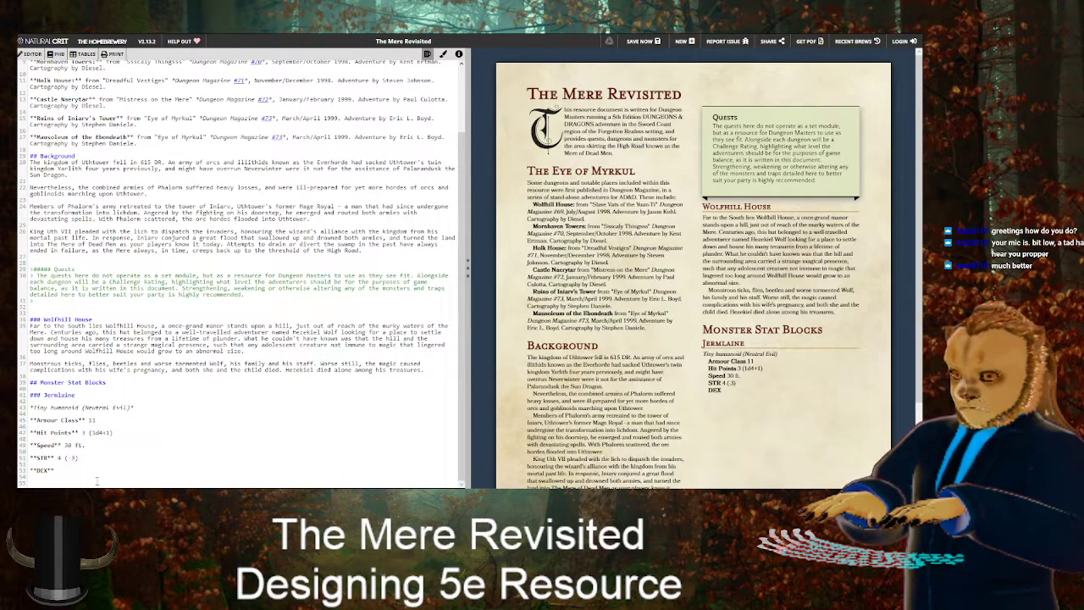
{"action": "type", "text": "**CON**"}
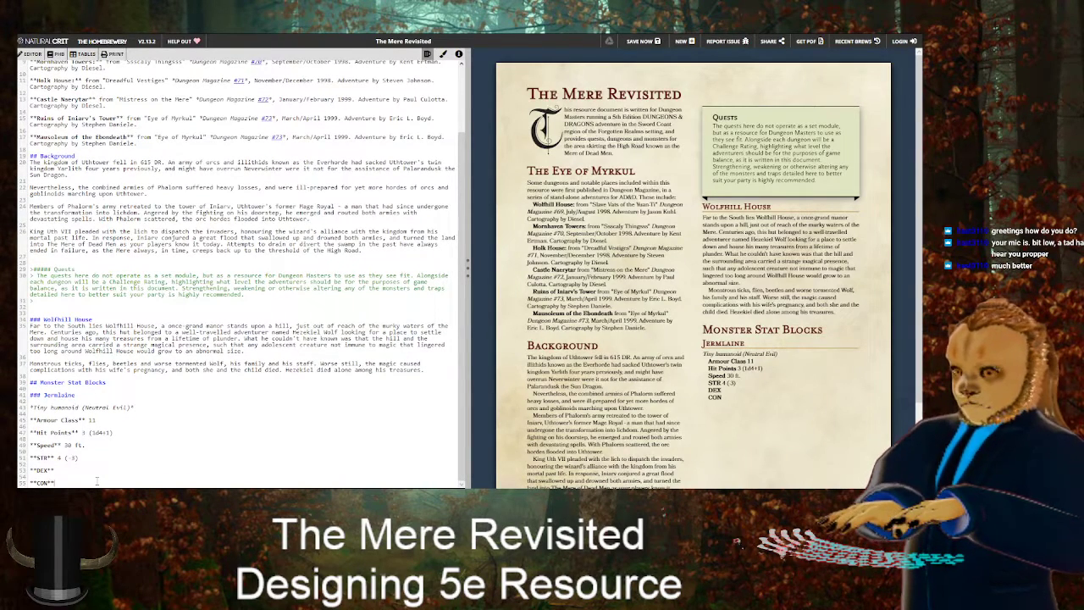
{"action": "key", "text": "Return"}
{"action": "key", "text": "Return"}
{"action": "type", "text": "**INT**"}
{"action": "key", "text": "Return"}
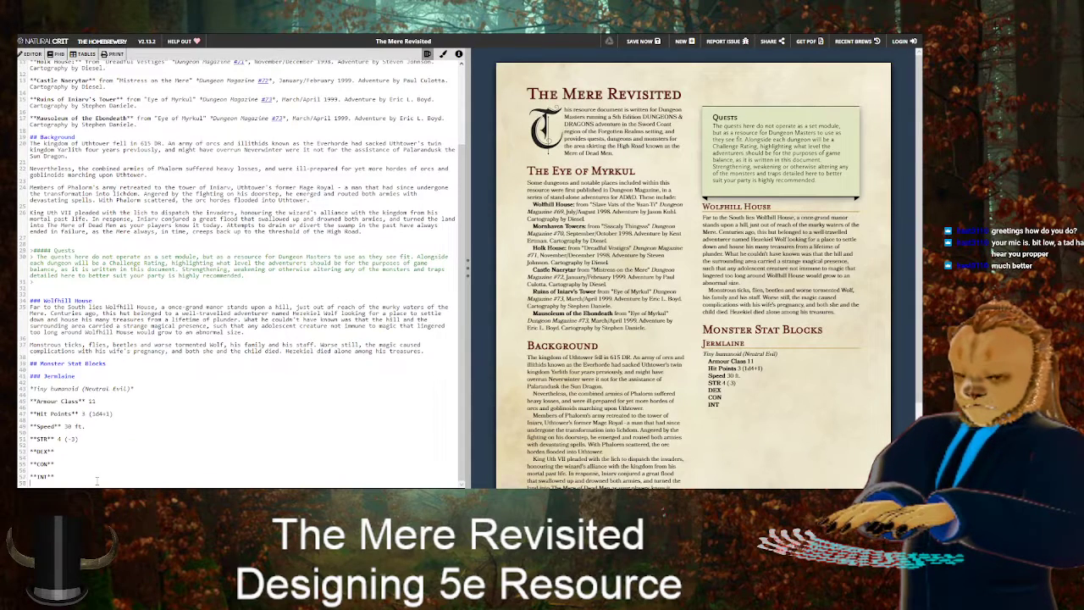
{"action": "key", "text": "Return"}
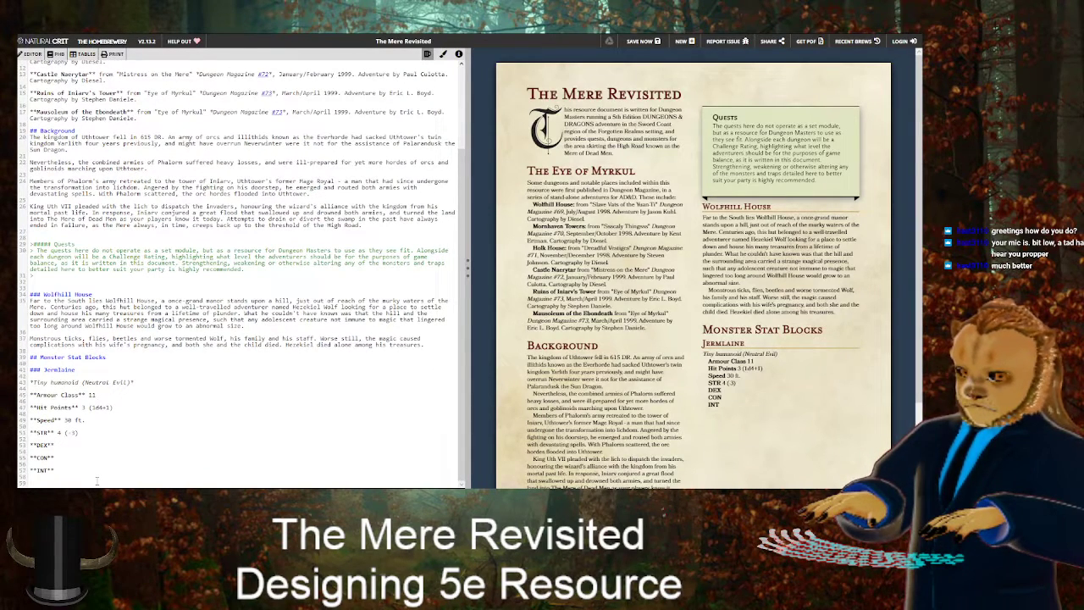
{"action": "type", "text": "**WIS**"}
{"action": "key", "text": "Return"}
{"action": "key", "text": "Return"}
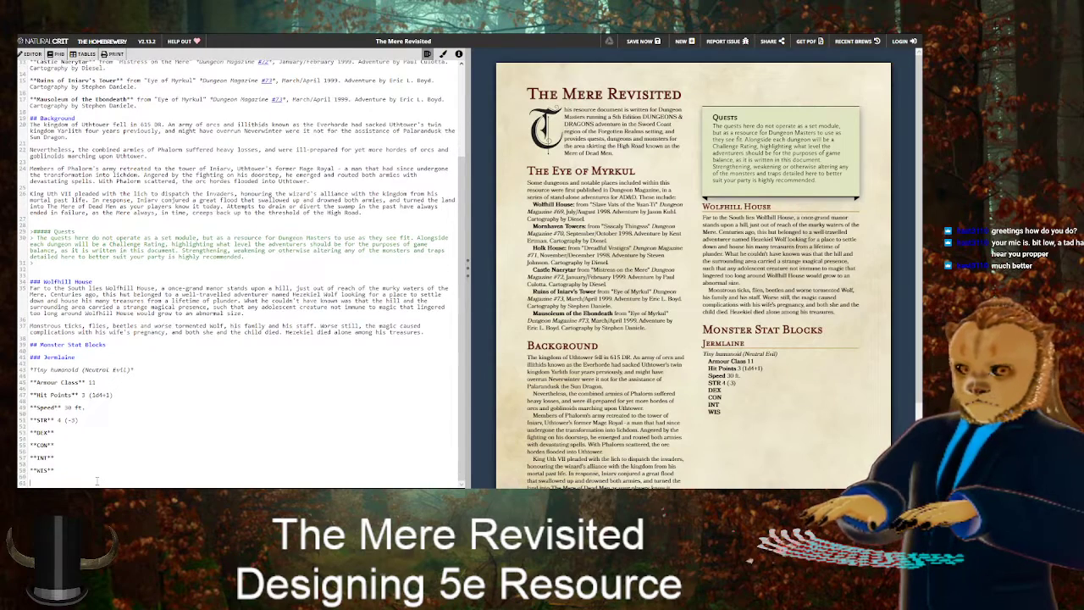
{"action": "type", "text": "**CHA**"}
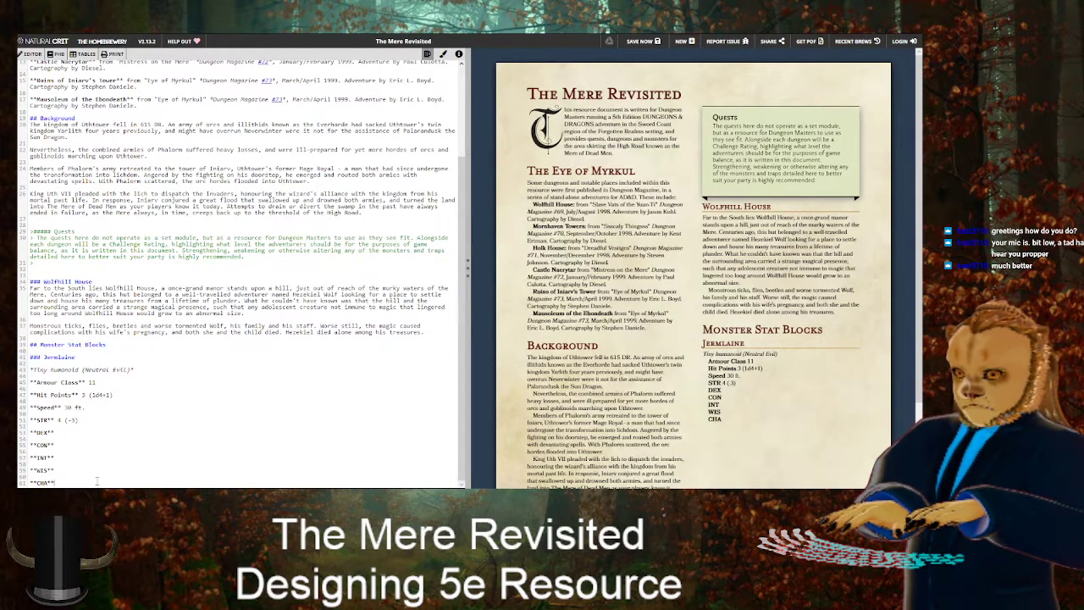
Fill in the DEX line with the score and modifier "12 (+1)"
{"action": "key", "text": "Up"}
{"action": "key", "text": "Up"}
{"action": "key", "text": "Up"}
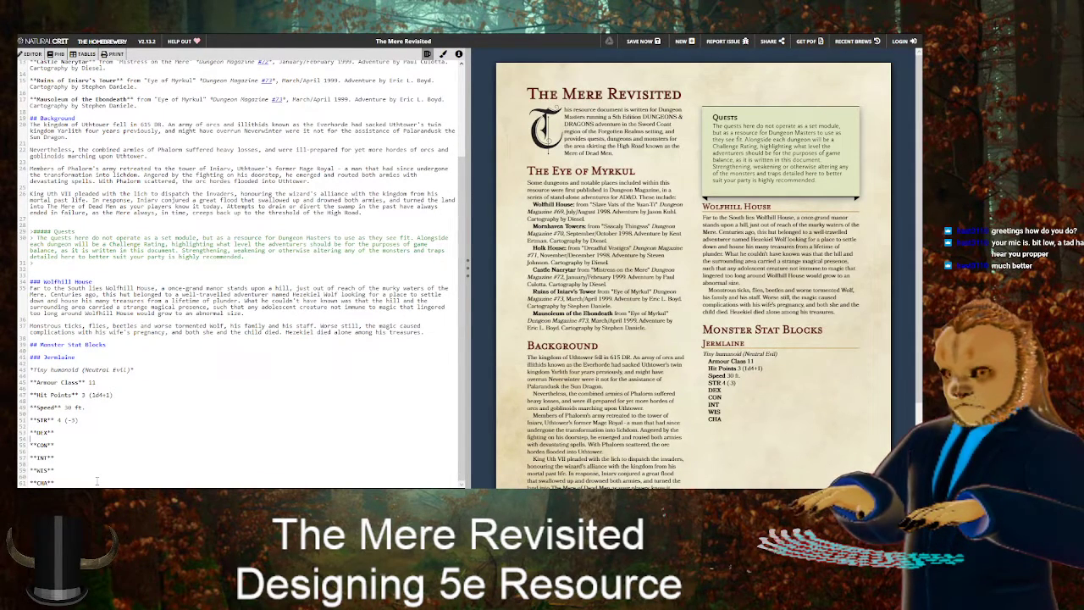
{"action": "type", "text": "1"}
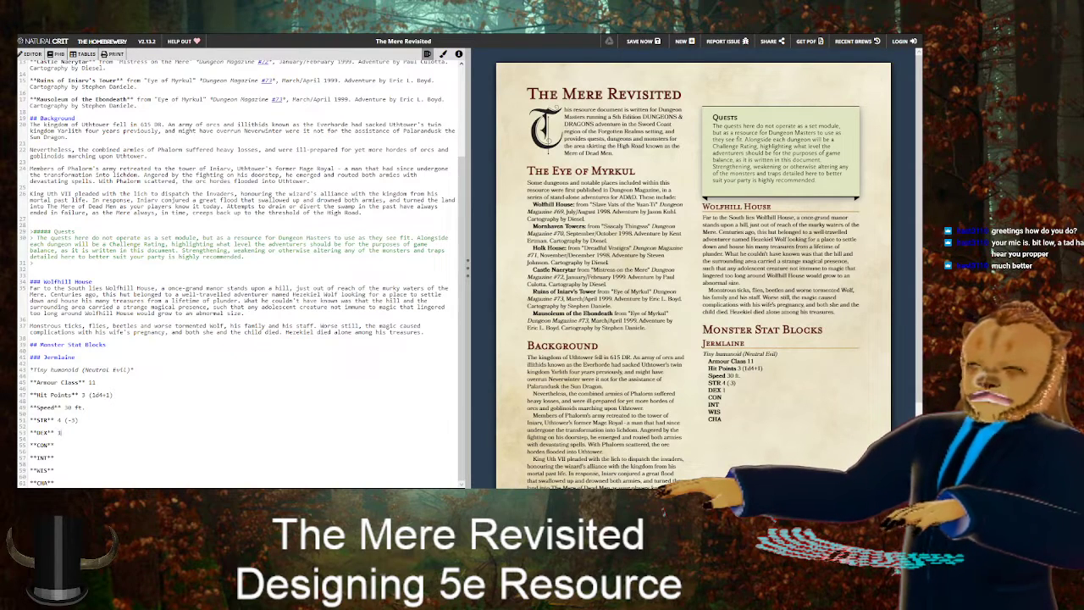
{"action": "type", "text": "2 (+1)"}
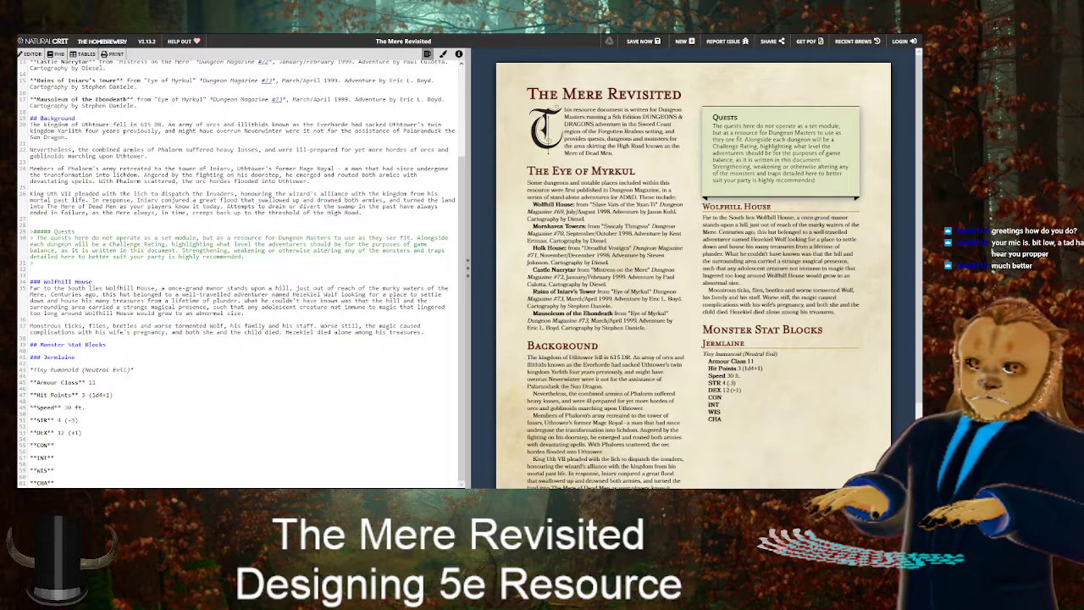
Check the remaining scores on 5etools and enter CON 13, INT 10, WIS 11 and CHA 7
{"action": "key", "text": "alt+Tab"}
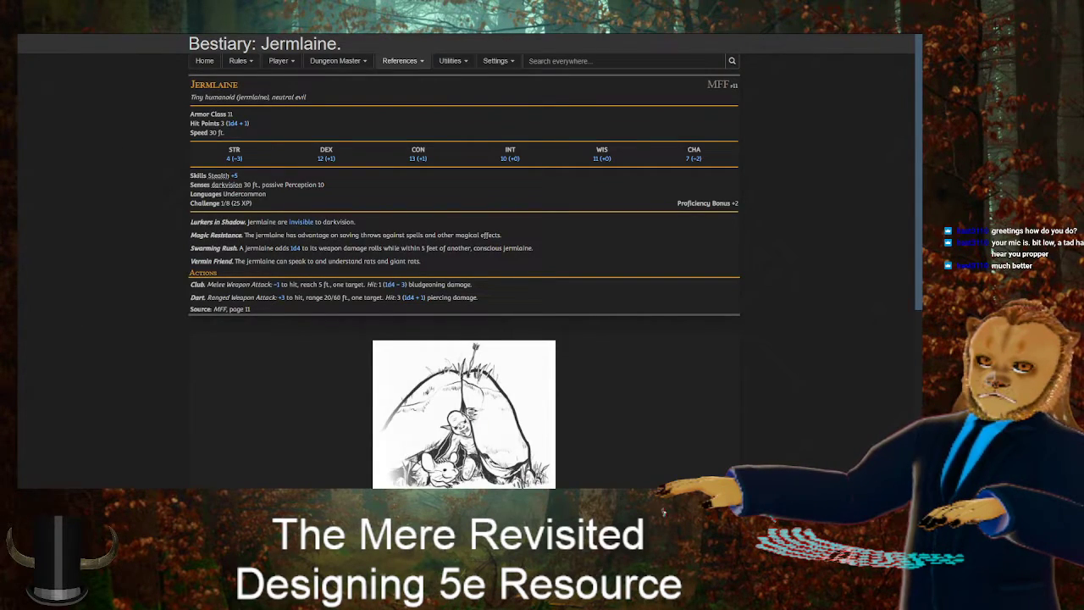
{"action": "key", "text": "alt+Tab"}
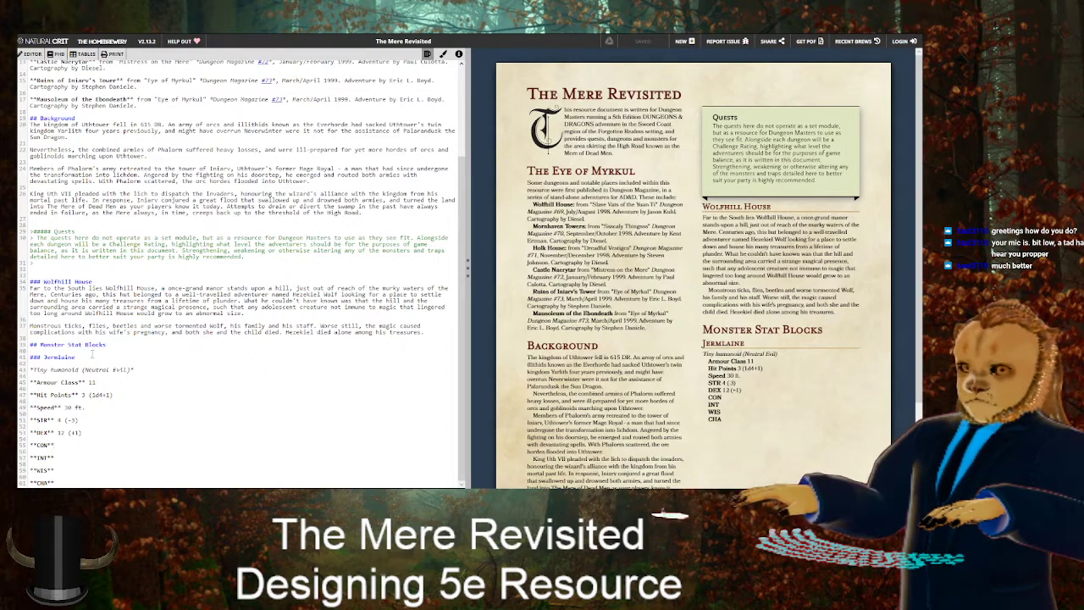
{"action": "type", "text": "13"}
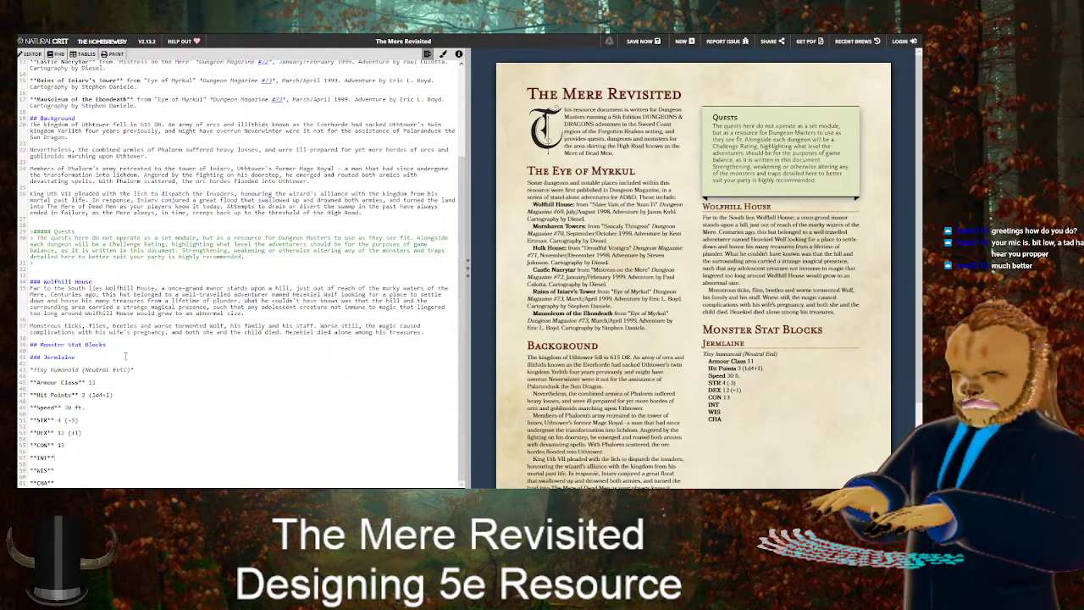
{"action": "type", "text": " 10"}
{"action": "type", "text": "11"}
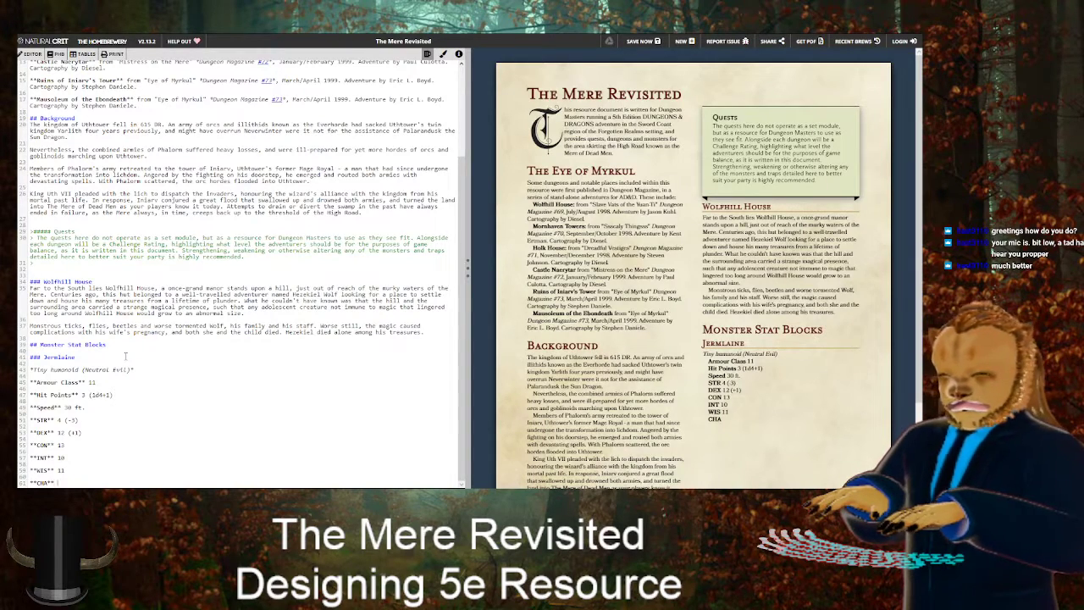
{"action": "type", "text": " 7"}
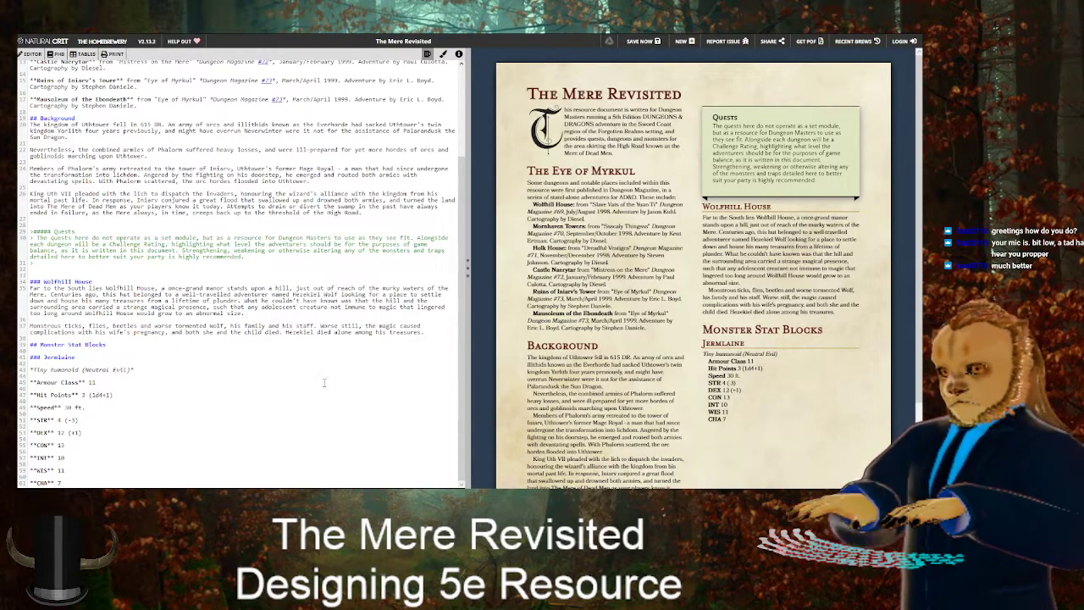
Append the modifiers (+1) to CON, (0) to INT, (0) to WIS and (-2) to CHA
{"action": "left_click", "coordinate": [98, 446]}
{"action": "type", "text": "(+1"}
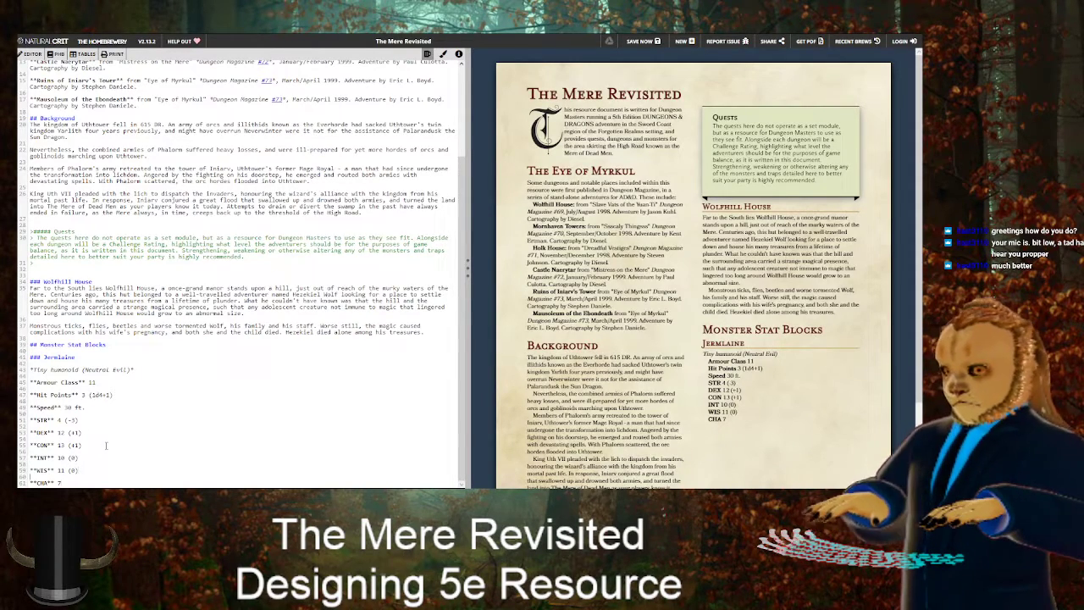
{"action": "type", "text": "-2"}
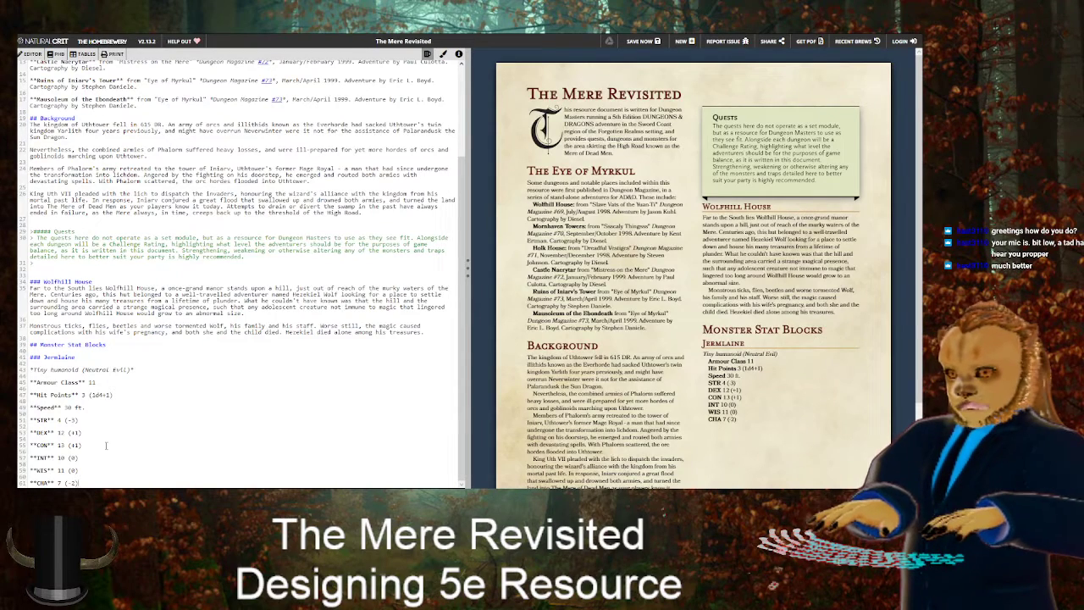
Check the Jermlaine entry on 5etools and start a new paragraph below the CHA line
{"action": "key", "text": "ctrl+Tab"}
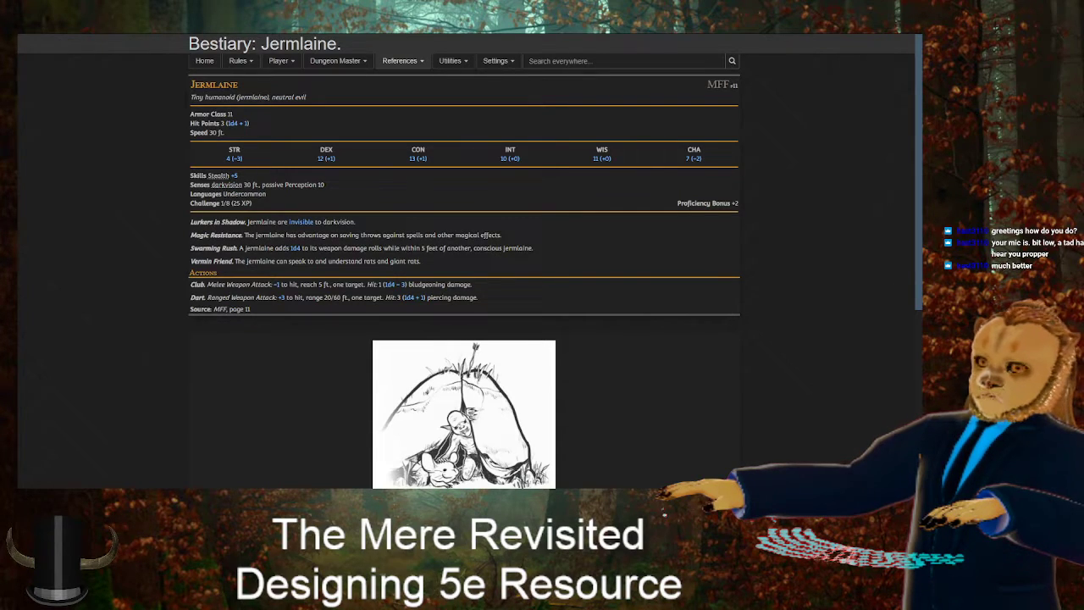
{"action": "key", "text": "ctrl+shift+Tab"}
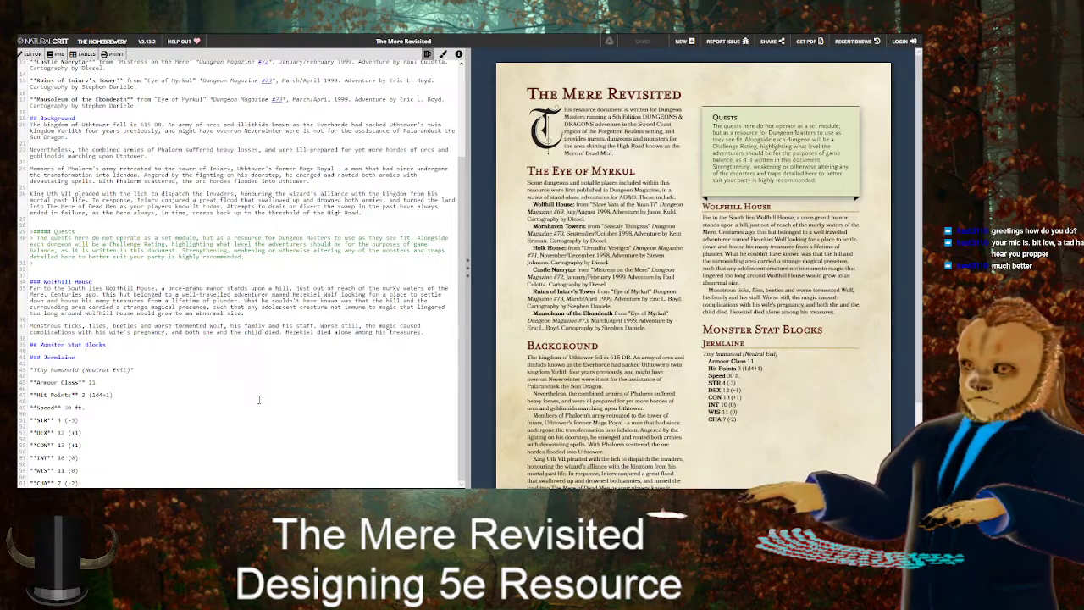
{"action": "key", "text": "Return"}
{"action": "key", "text": "Return"}
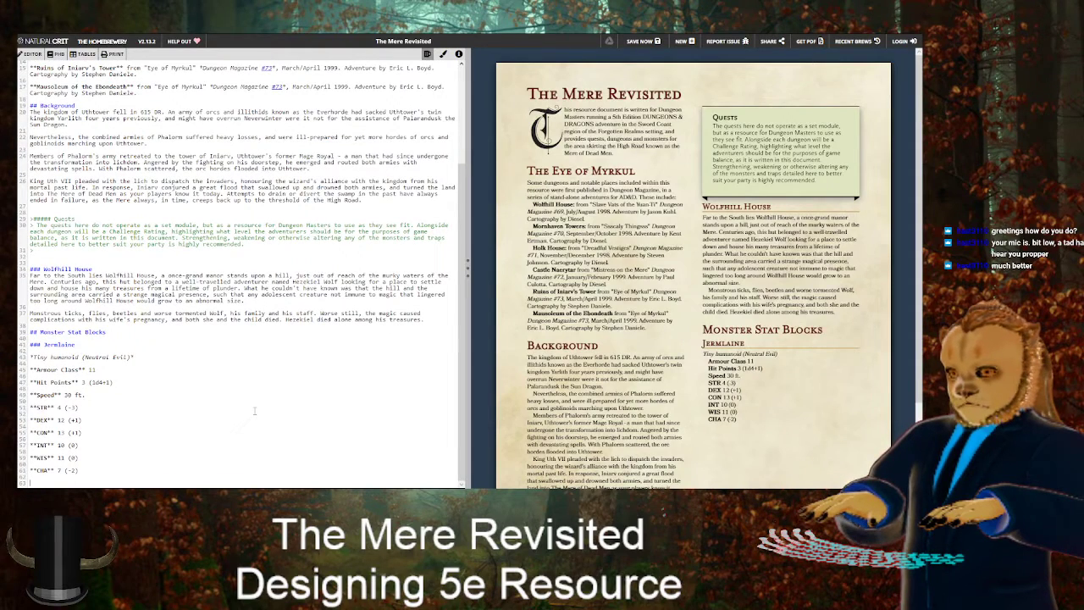
{"action": "type", "text": "**Proficien"}
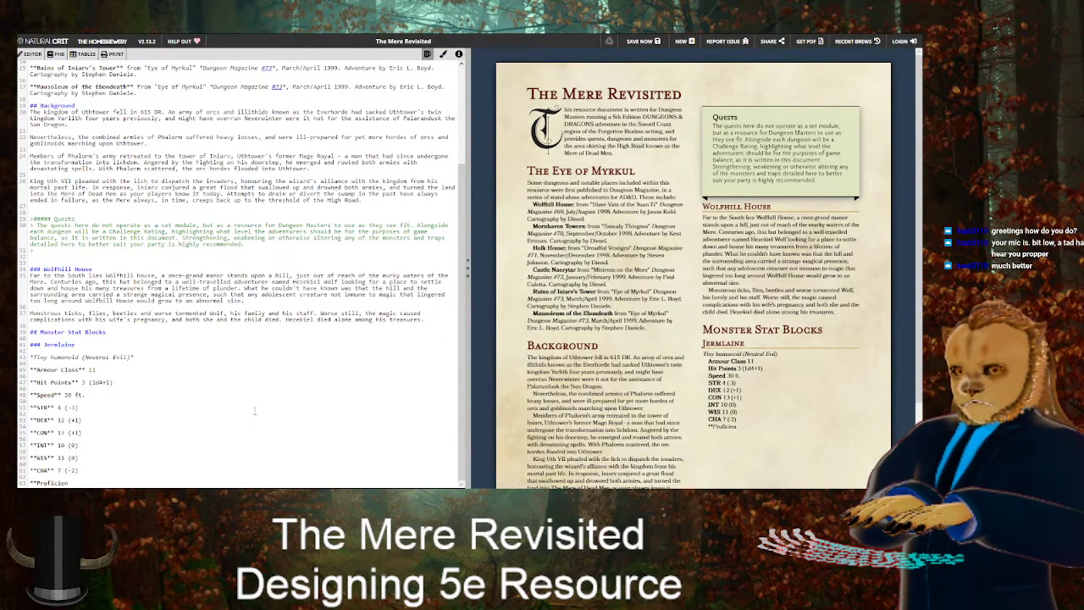
{"action": "key", "text": "BackSpace"}
{"action": "key", "text": "BackSpace"}
{"action": "key", "text": "BackSpace"}
{"action": "key", "text": "BackSpace"}
{"action": "key", "text": "BackSpace"}
{"action": "key", "text": "BackSpace"}
{"action": "key", "text": "BackSpace"}
{"action": "key", "text": "BackSpace"}
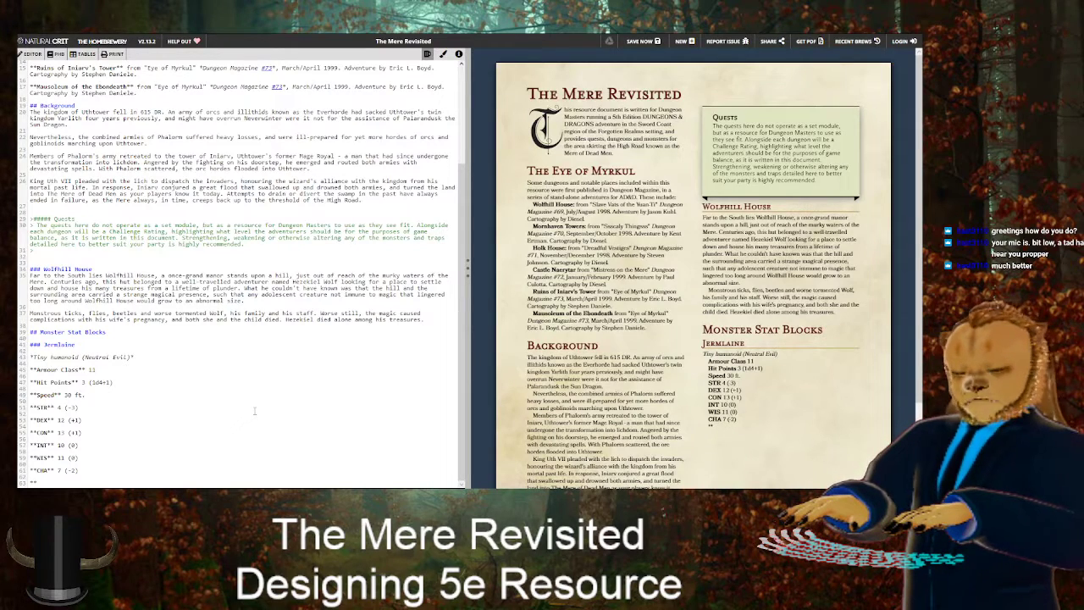
Check the Jermlaine's skills on 5etools and write "Skills Stealth +5" with a bold label below CHA
{"action": "key", "text": "alt+Tab"}
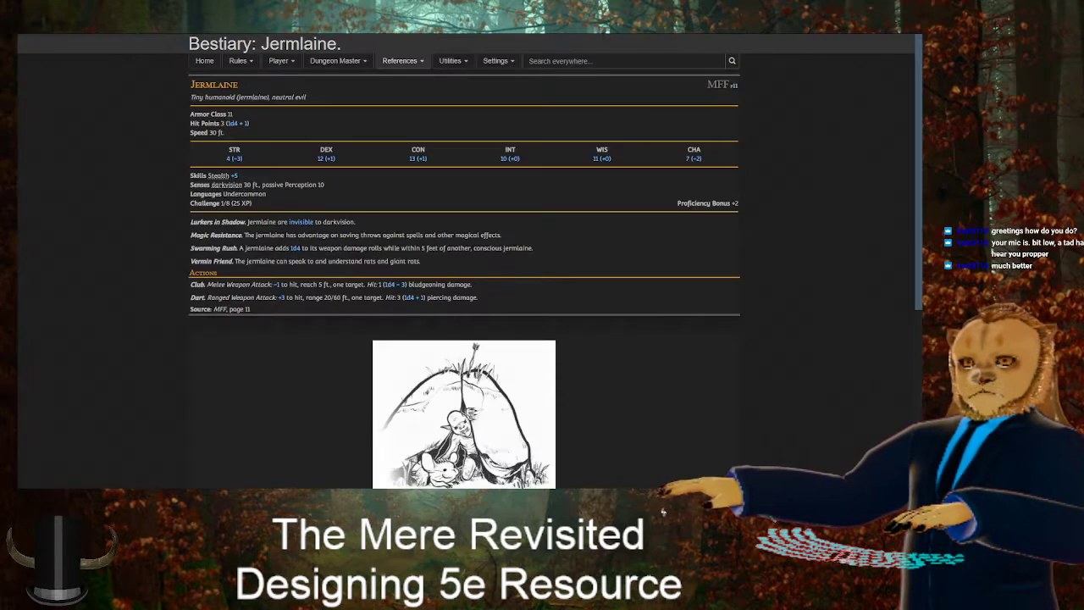
{"action": "key", "text": "alt+Tab"}
{"action": "type", "text": "Skills**"}
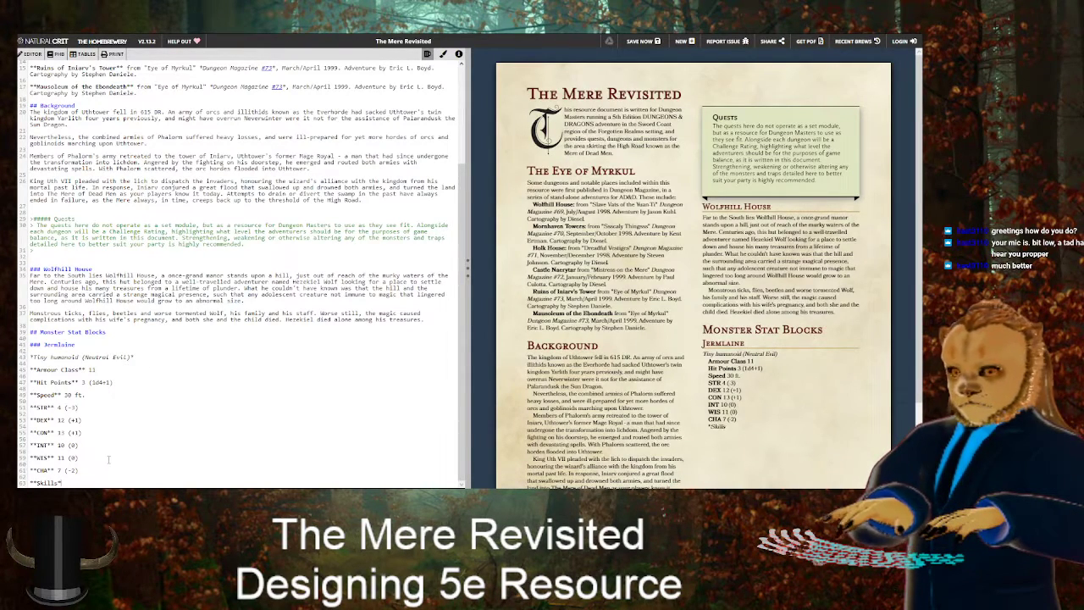
{"action": "type", "text": " Stealth +5"}
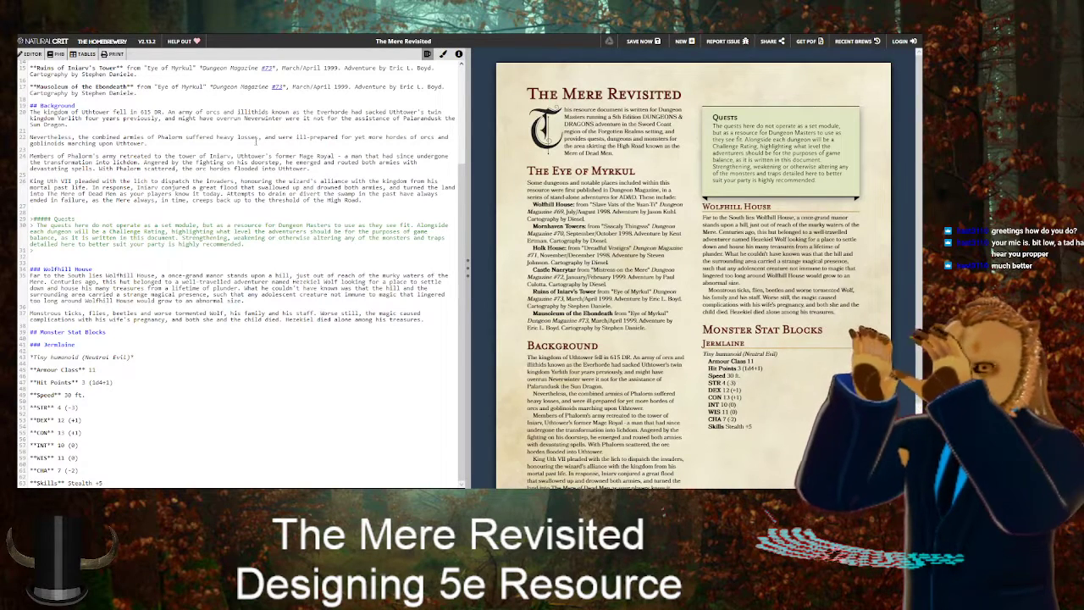
Check the Jermlaine's senses on 5etools and write "Senses Darkvision 30 ft., passive Perception 10" with a bold label below Skills
{"action": "key", "text": "alt+Tab"}
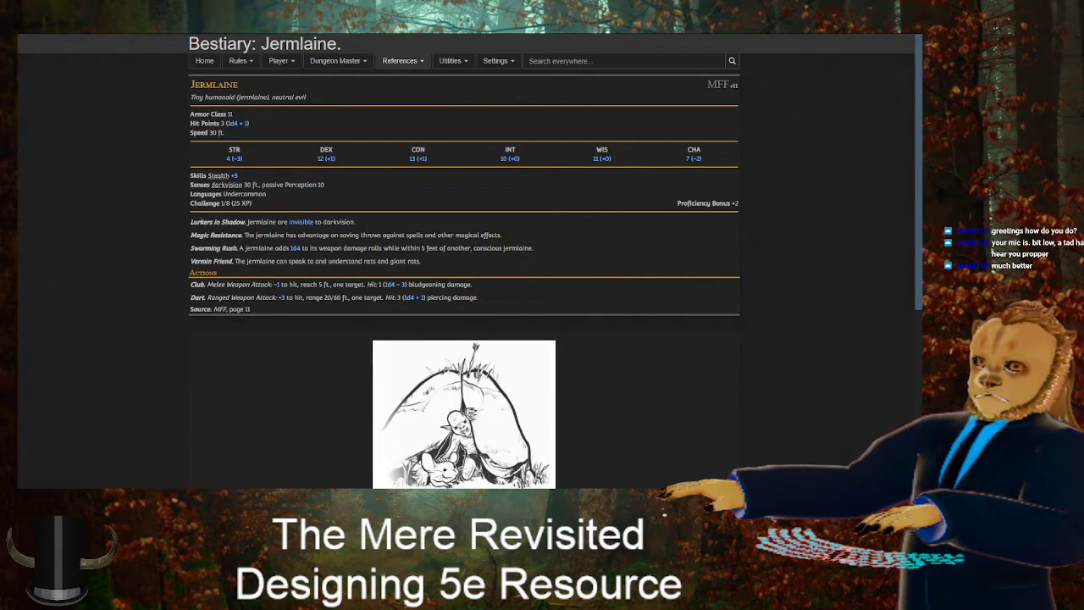
{"action": "key", "text": "ctrl+Tab"}
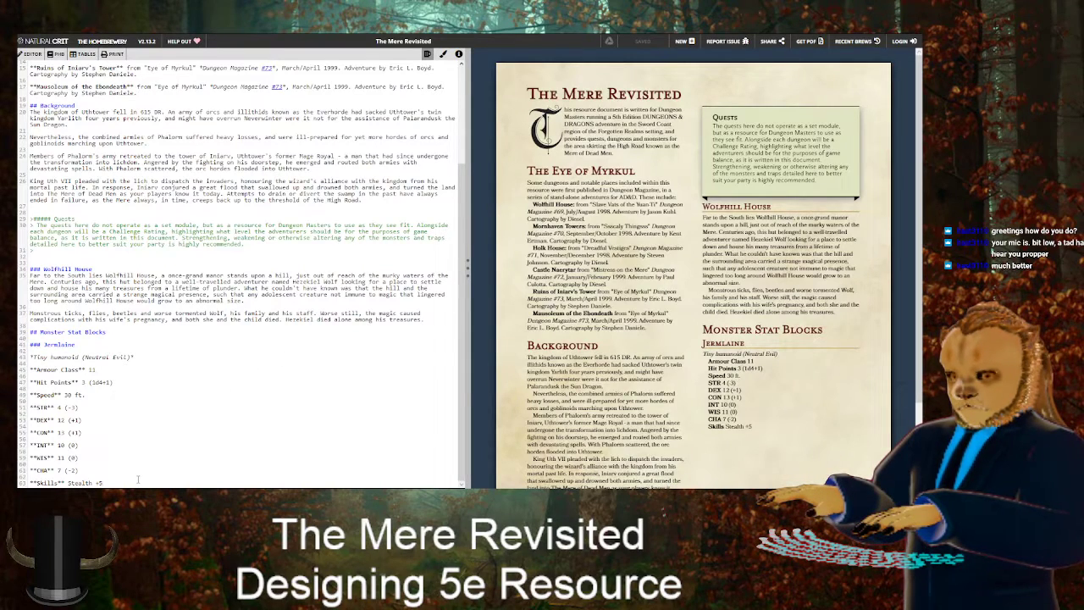
{"action": "key", "text": "Return"}
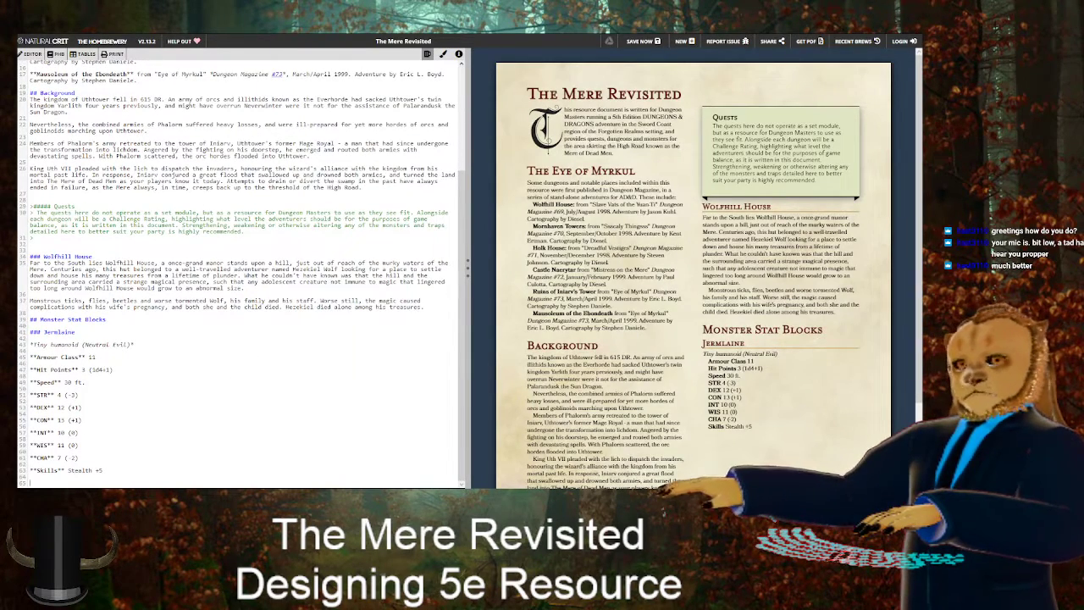
{"action": "key", "text": "ctrl+shift+Tab"}
{"action": "key", "text": "ctrl+Tab"}
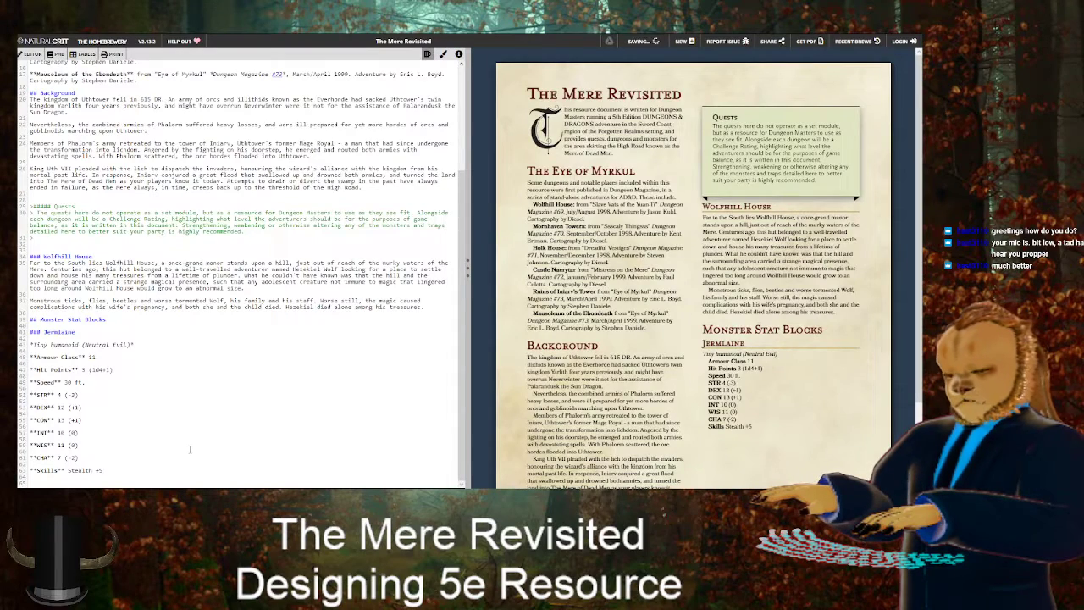
{"action": "type", "text": "**Sens"}
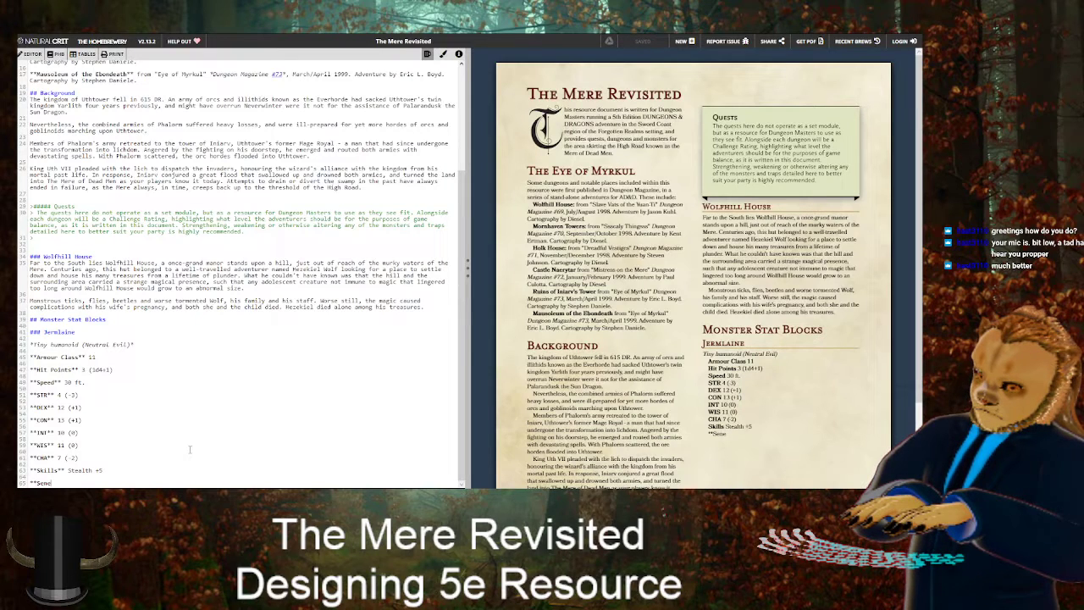
{"action": "type", "text": "es"}
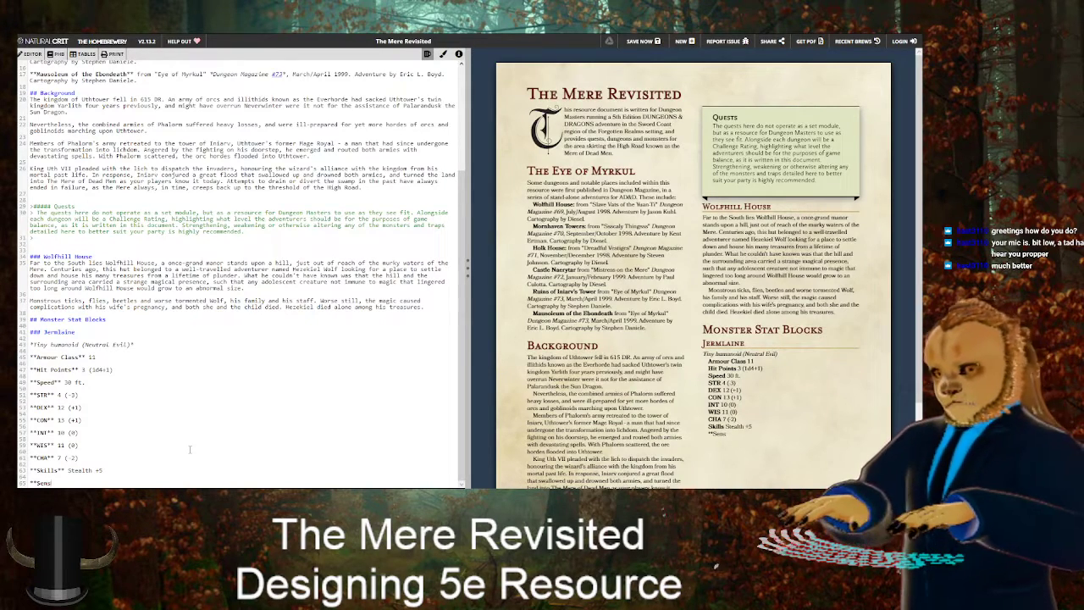
{"action": "type", "text": "**"}
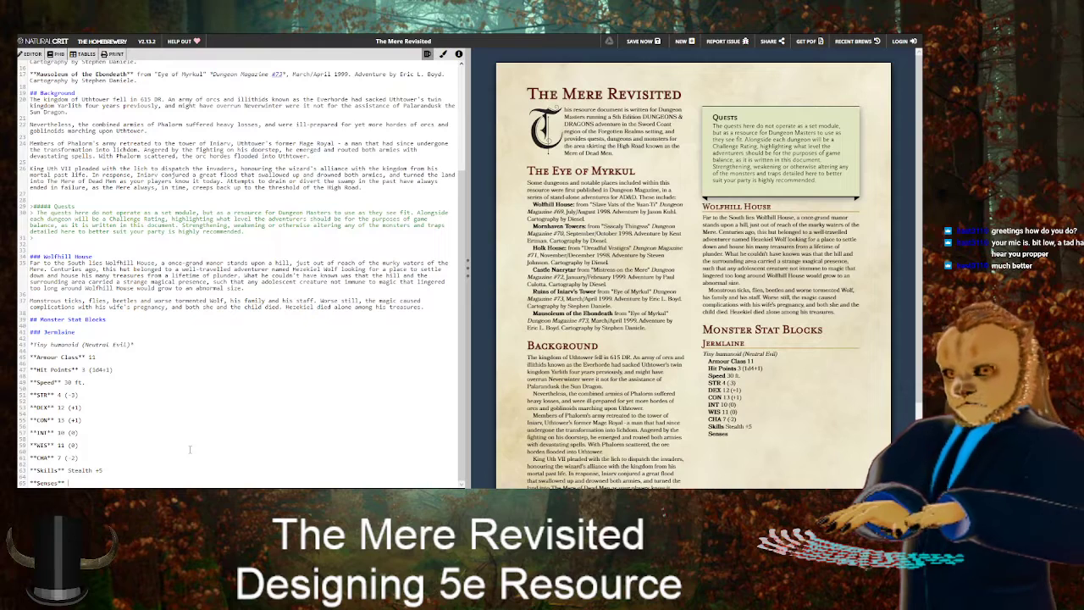
{"action": "type", "text": " Darkvision"}
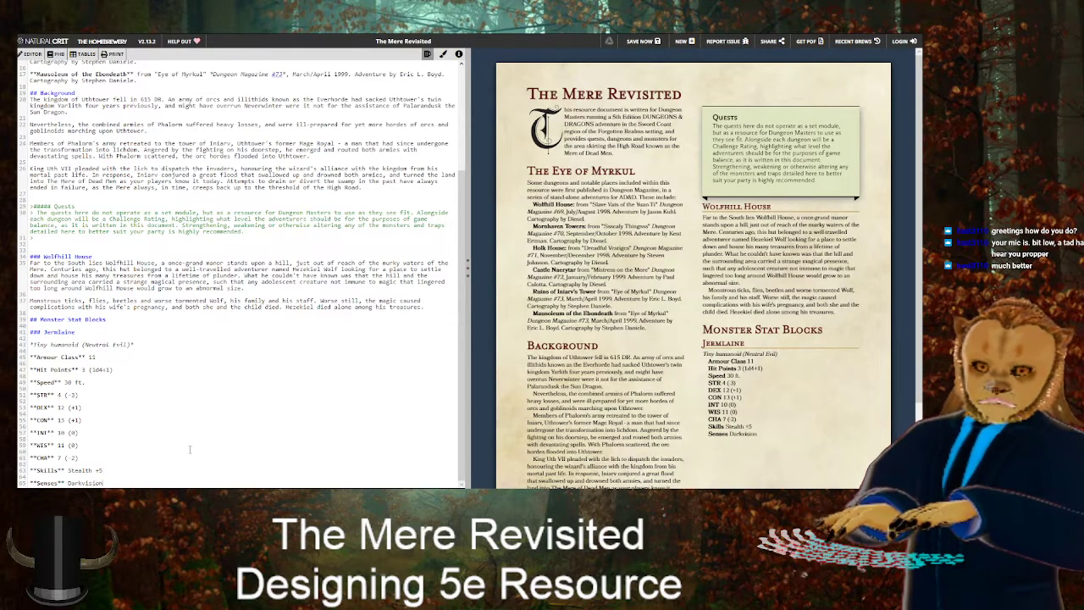
{"action": "type", "text": " 30 ft., passive Perception 10"}
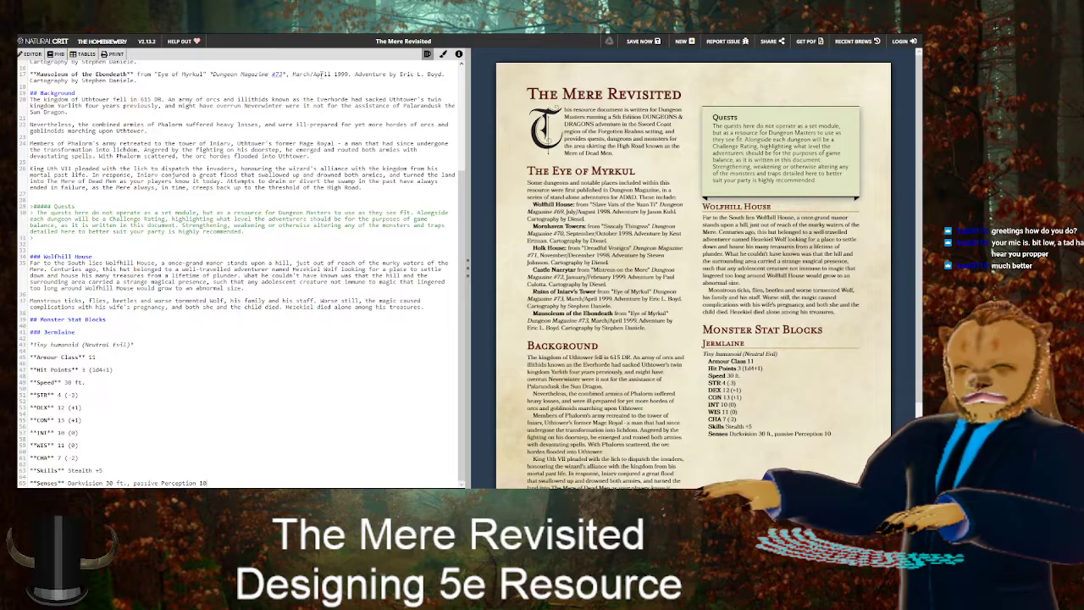
Check the Jermlaine's languages on 5etools and write "Languages Undercommon" with a bold label below Senses
{"action": "key", "text": "ctrl+Tab"}
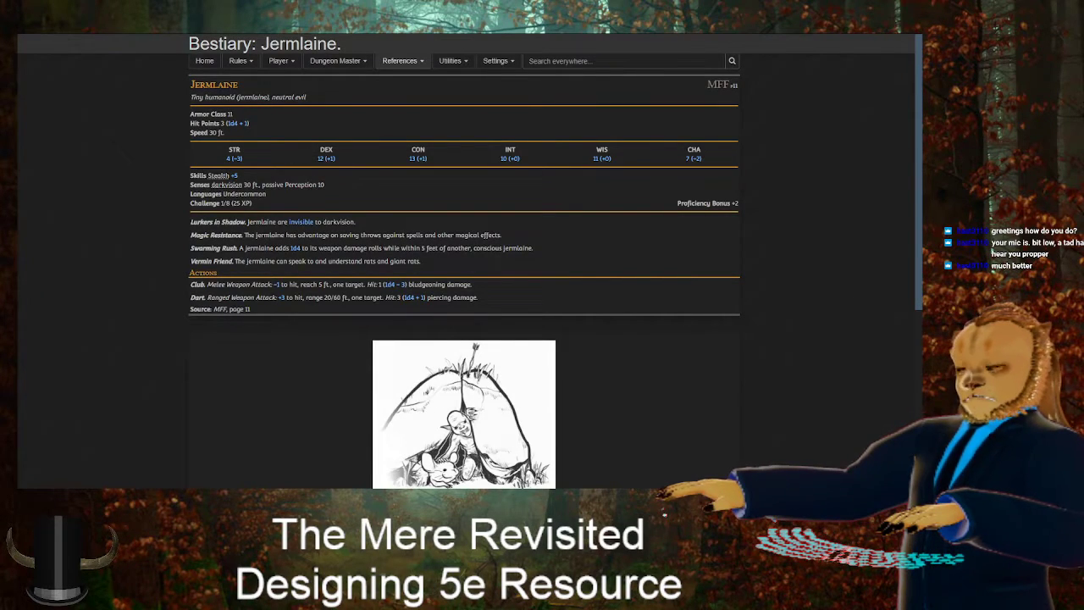
{"action": "key", "text": "ctrl+shift+Tab"}
{"action": "key", "text": "Return"}
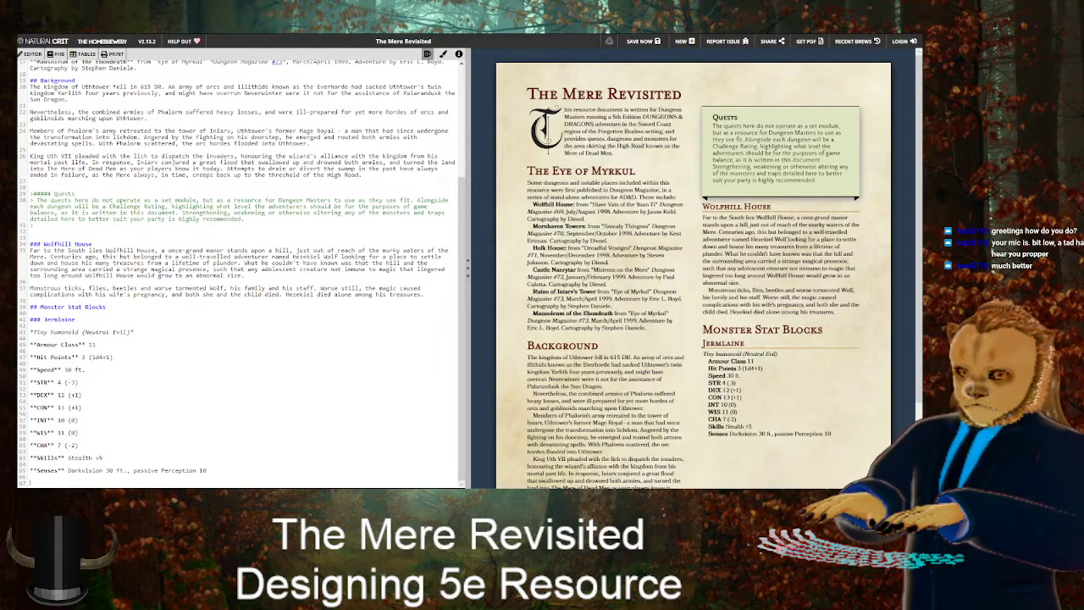
{"action": "type", "text": "**Languages"}
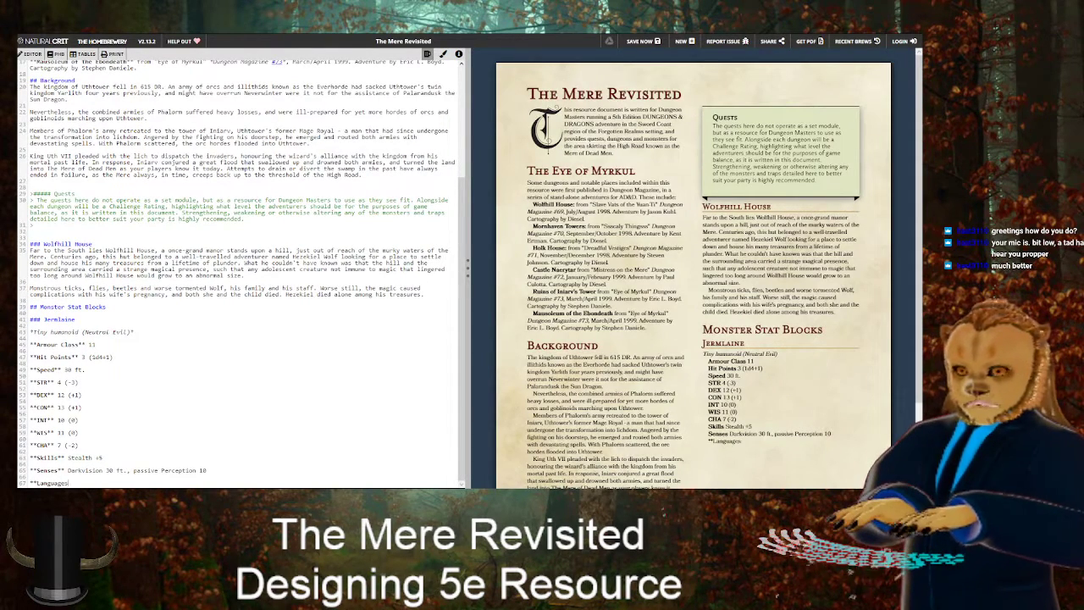
{"action": "type", "text": "** Undercommon"}
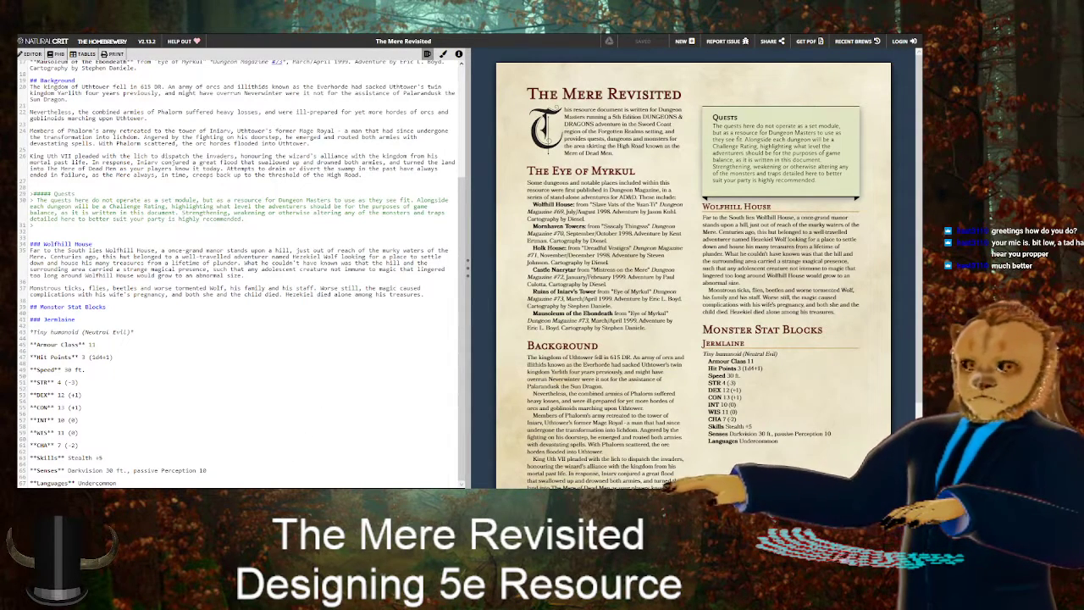
Search the web for "fraz urb'luu" and return to The Mere Revisited brew
{"action": "key", "text": "ctrl+t"}
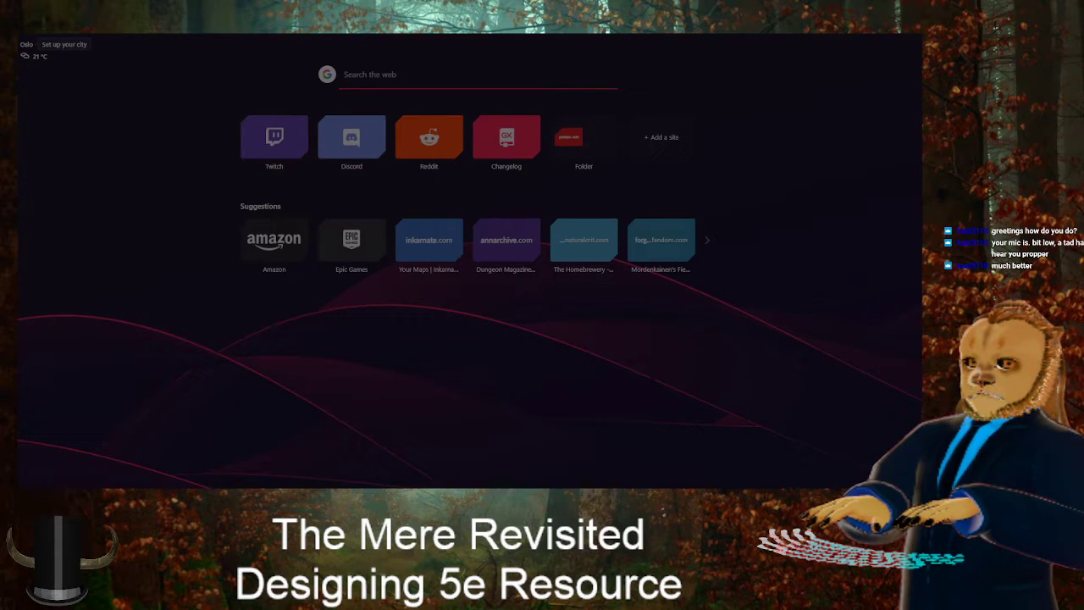
{"action": "key", "text": "Return"}
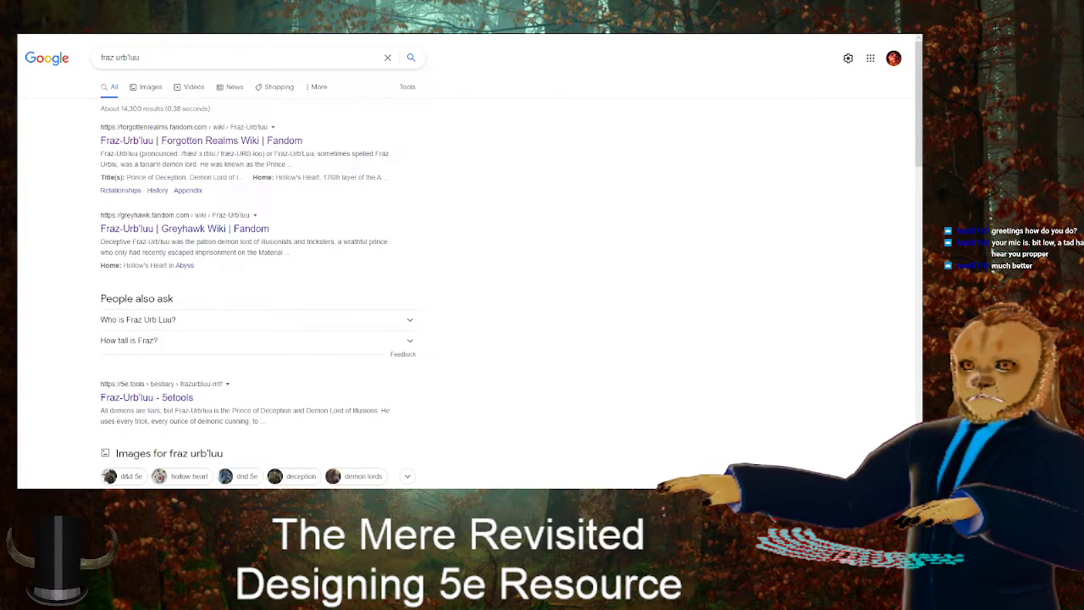
{"action": "key", "text": "ctrl+Tab"}
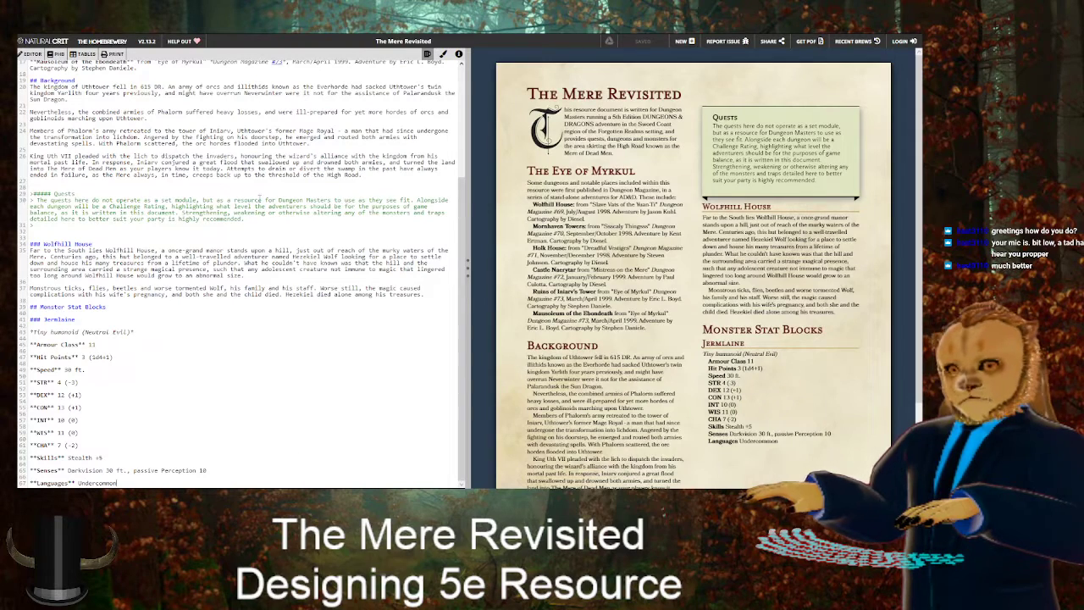
Consult the Jermlaine bestiary entry and add the line "**Challenge Rating** 1/8 (25XP)" below Languages in the stat block
{"action": "key", "text": "ctrl+Tab"}
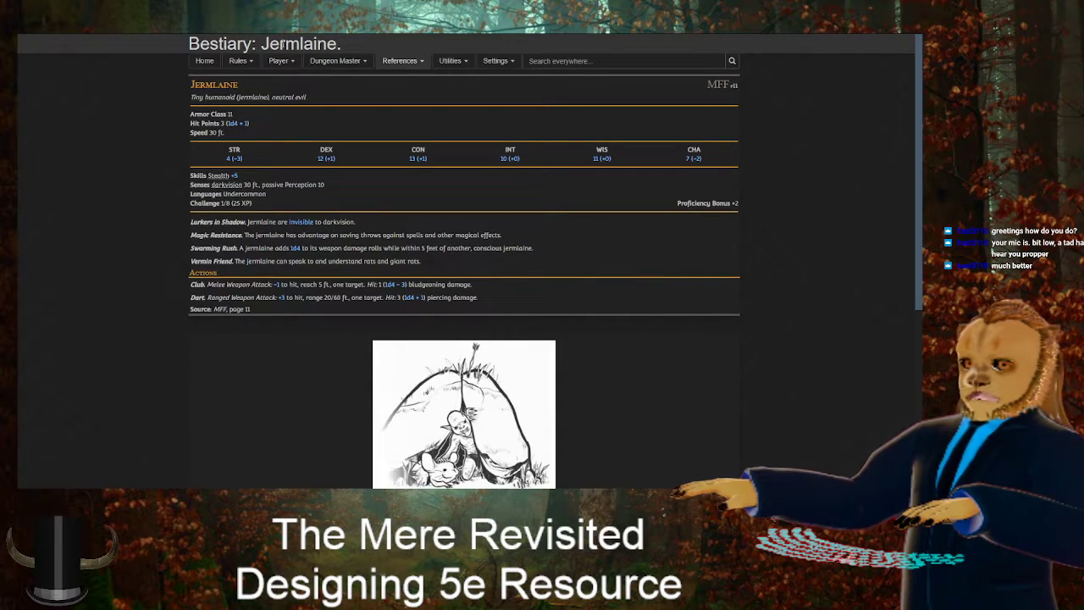
{"action": "key", "text": "ctrl+Tab"}
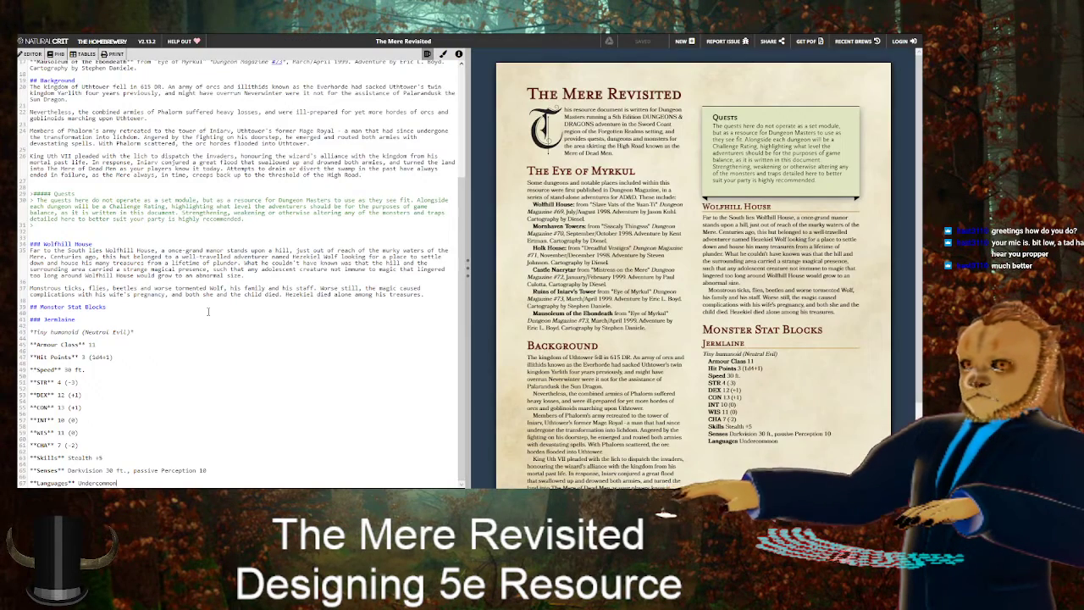
{"action": "key", "text": "Return"}
{"action": "key", "text": "Return"}
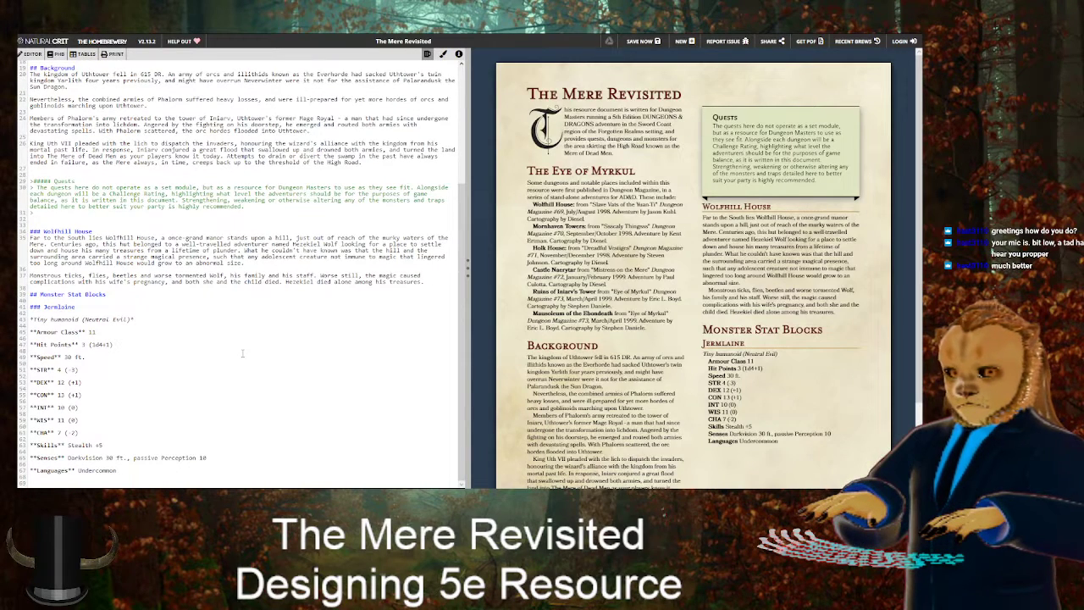
{"action": "type", "text": "**Challenge Rating** 1/8"}
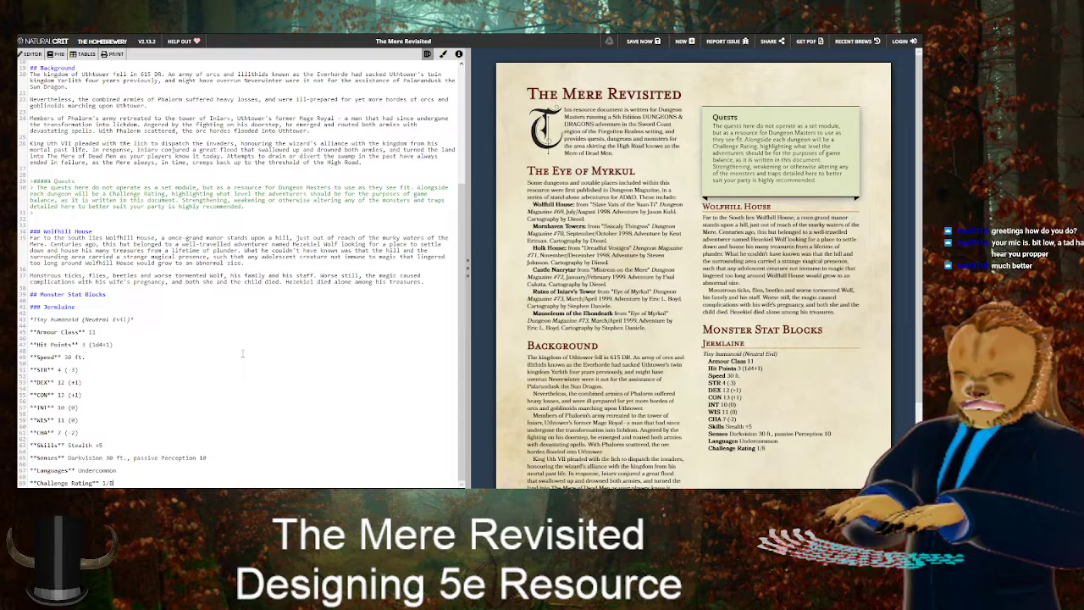
{"action": "left_click", "coordinate": [375, 35]}
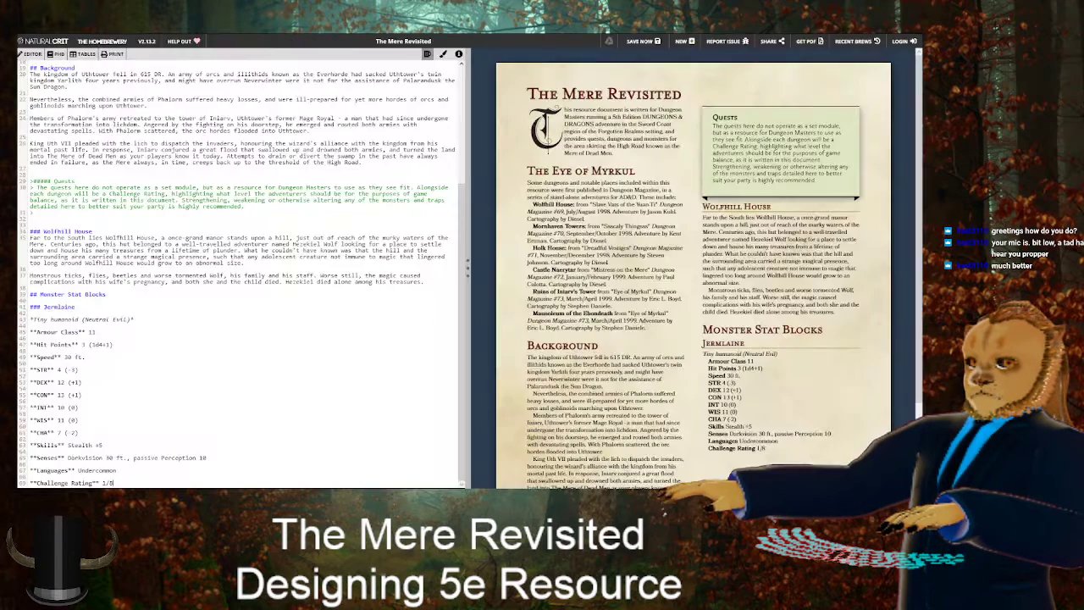
{"action": "left_click", "coordinate": [386, 36]}
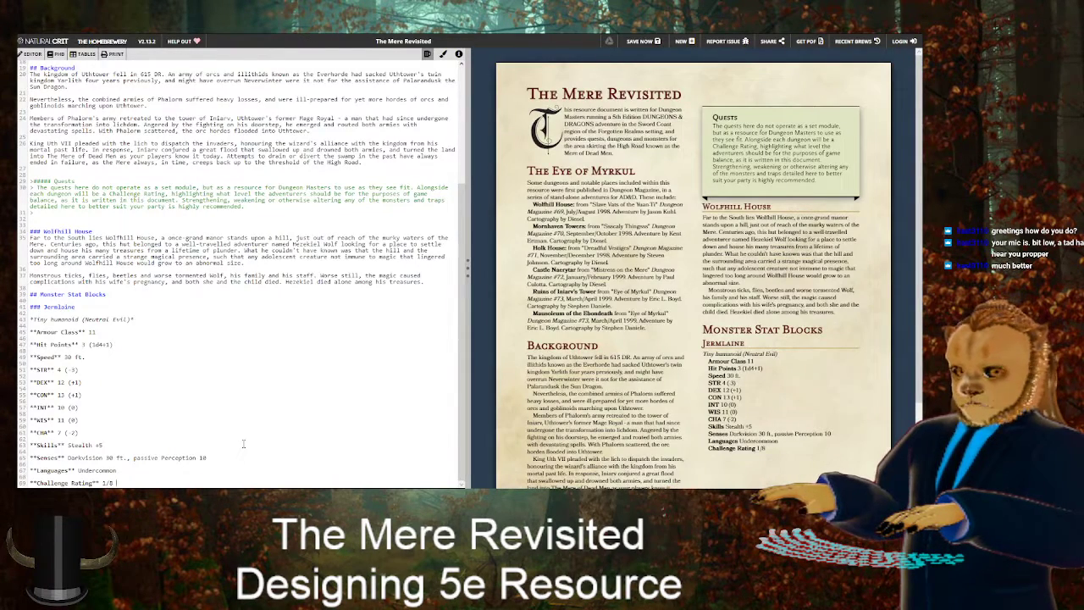
{"action": "type", "text": "(25XP)"}
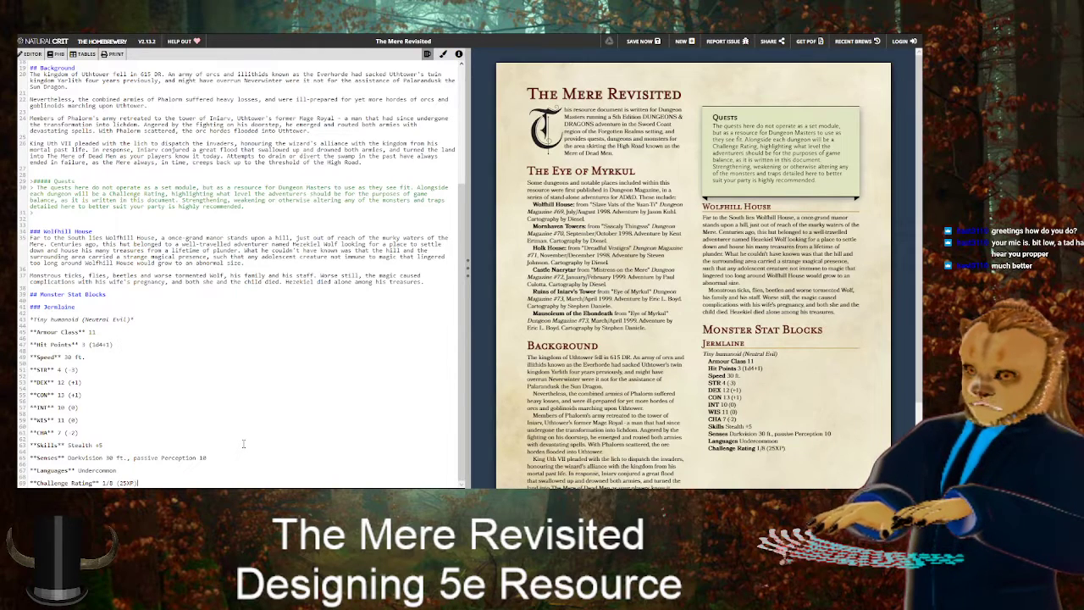
Review the traits and actions in the Jermlaine bestiary entry and start a new line below the stat block's Challenge Rating
{"action": "left_click", "coordinate": [341, 34]}
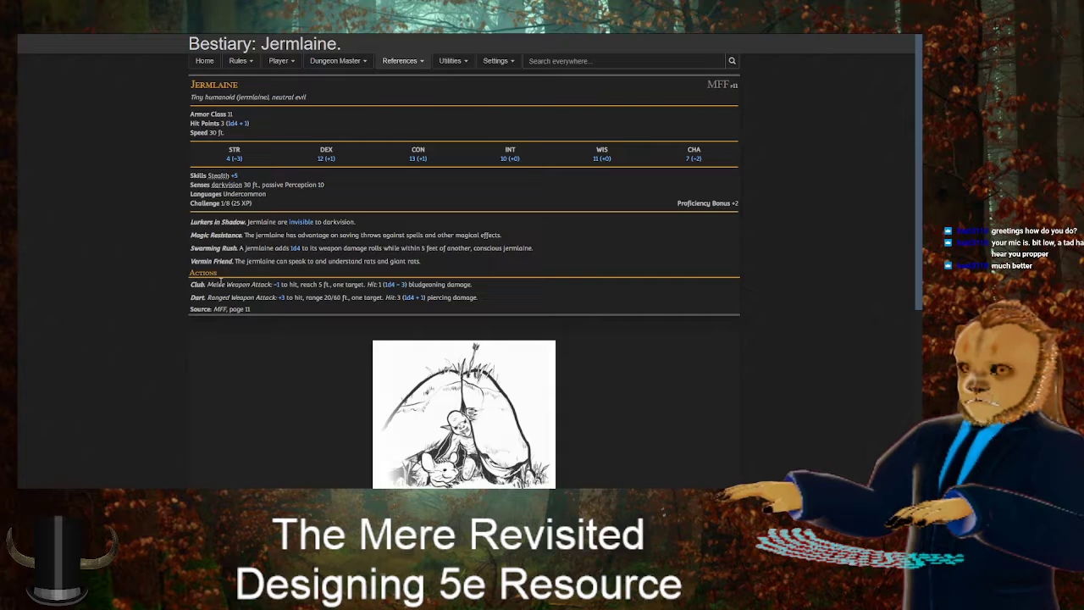
{"action": "left_click", "coordinate": [221, 35]}
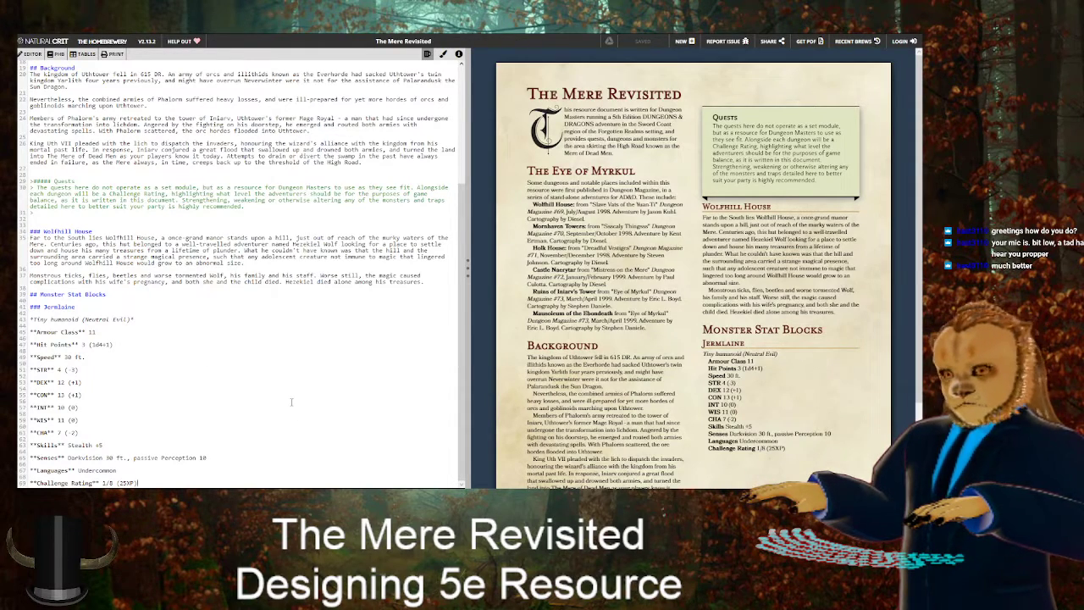
{"action": "key", "text": "Return"}
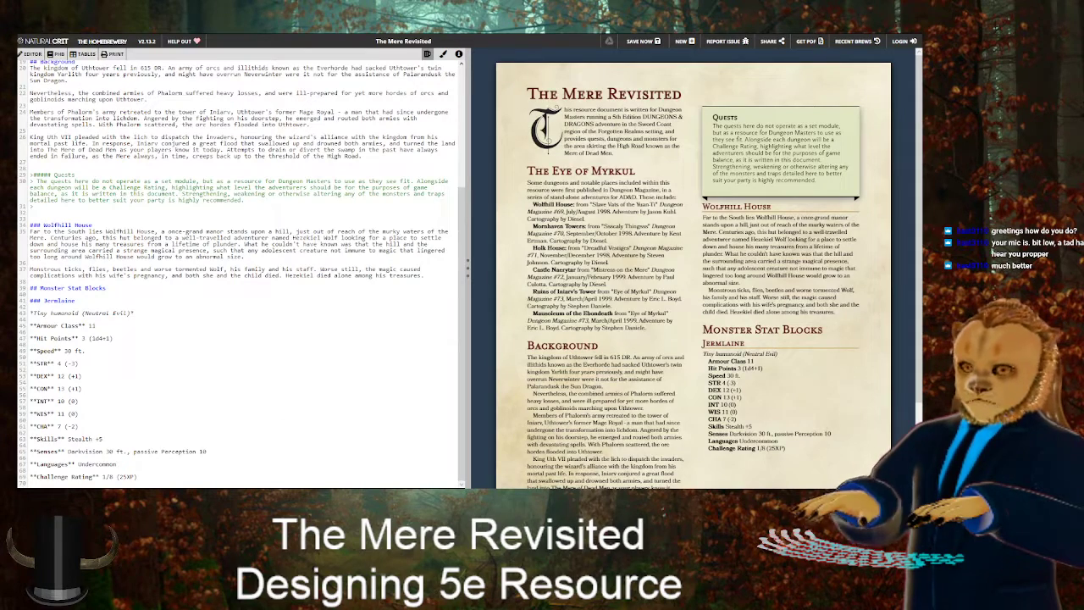
Examine the Homebrewery sample brew's page layout and markup through its Appendix, and return to The Mere Revisited
{"action": "key", "text": "ctrl+Tab"}
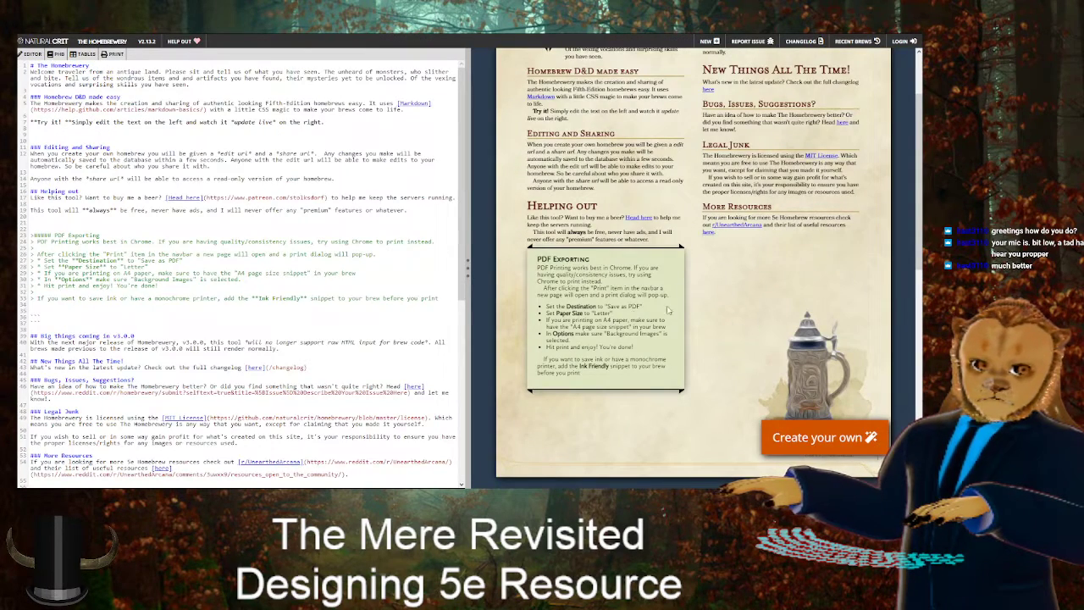
{"action": "scroll", "coordinate": [701, 318], "scroll_direction": "up", "scroll_amount": 3}
{"action": "scroll", "coordinate": [701, 318], "scroll_direction": "down", "scroll_amount": 6}
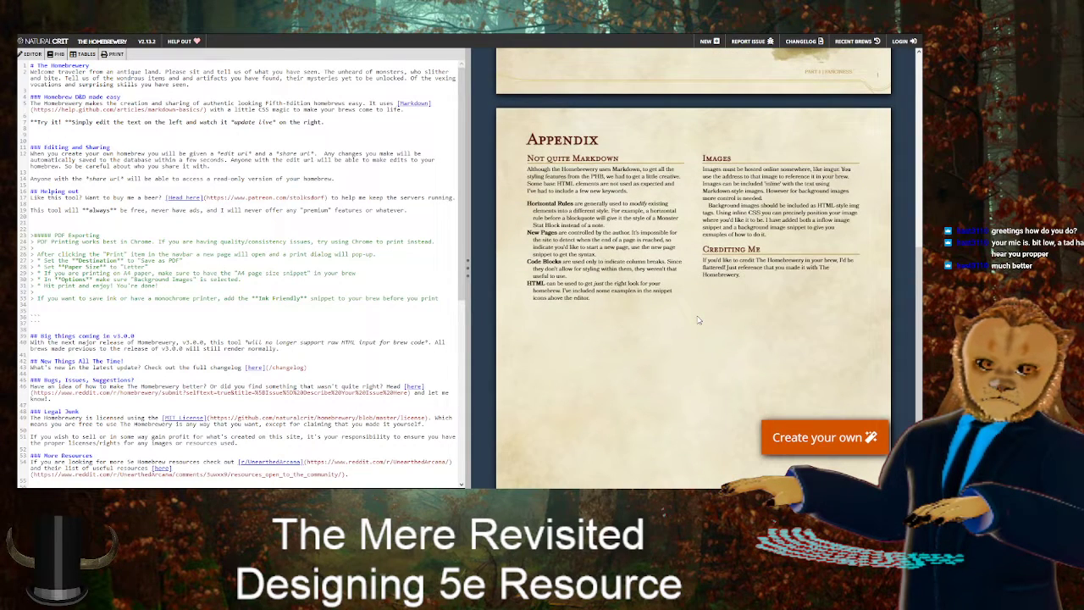
{"action": "scroll", "coordinate": [180, 350], "scroll_direction": "down", "scroll_amount": 5}
{"action": "scroll", "coordinate": [181, 347], "scroll_direction": "down", "scroll_amount": 2}
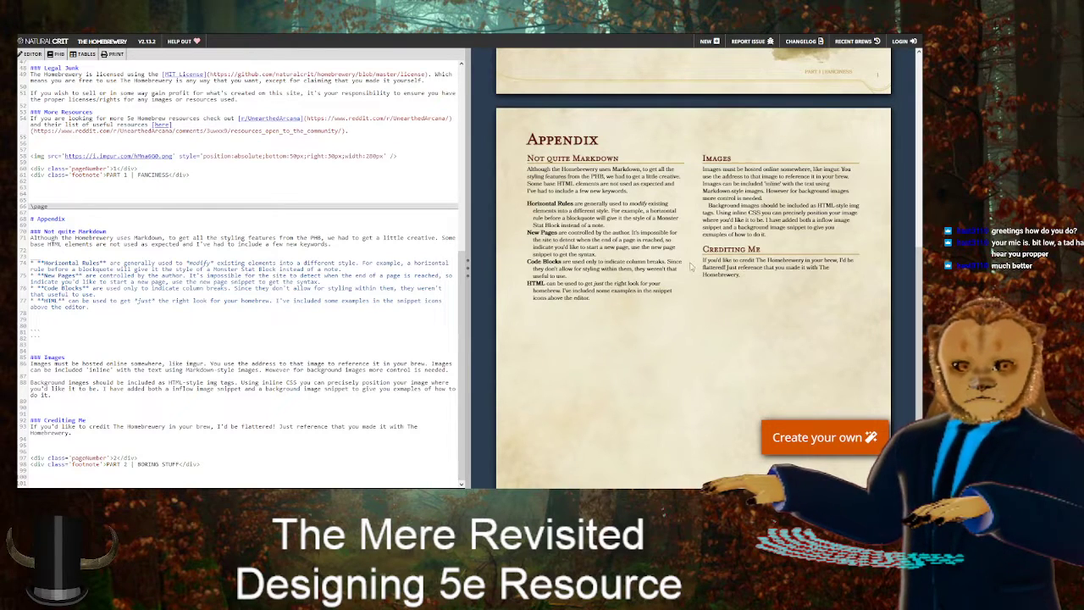
{"action": "scroll", "coordinate": [609, 330], "scroll_direction": "up", "scroll_amount": 5}
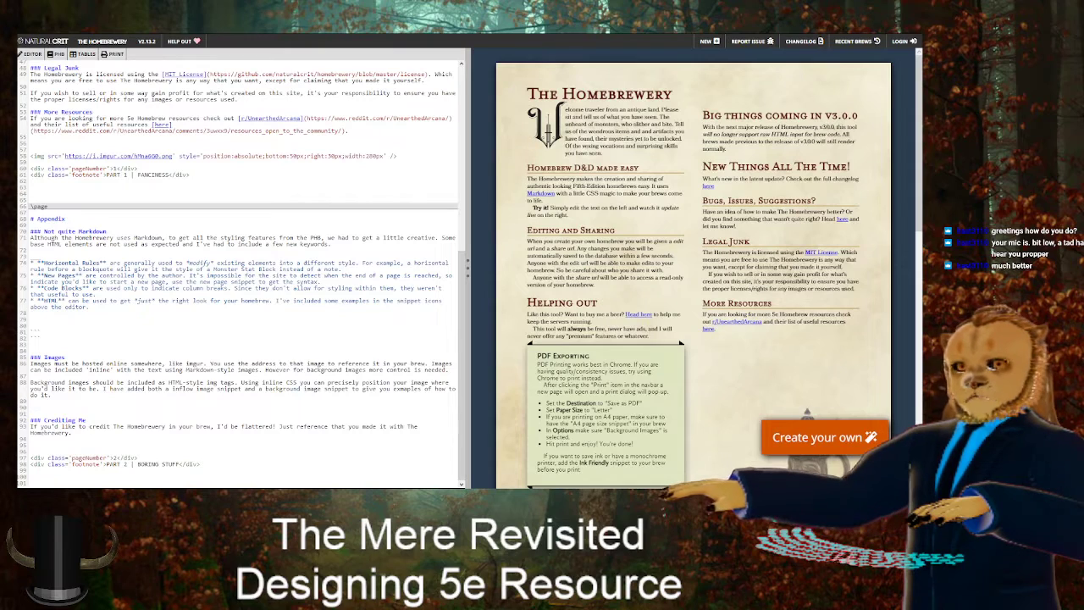
{"action": "key", "text": "alt+Tab"}
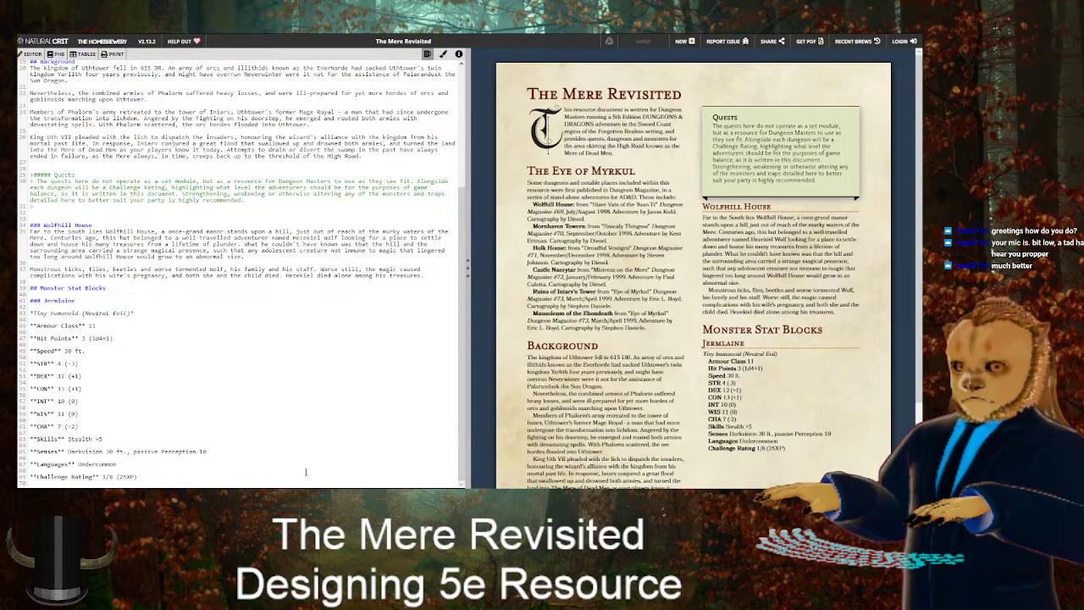
Leave a blank line below the Challenge Rating in the Jermlaine stat block
{"action": "type", "text": "#"}
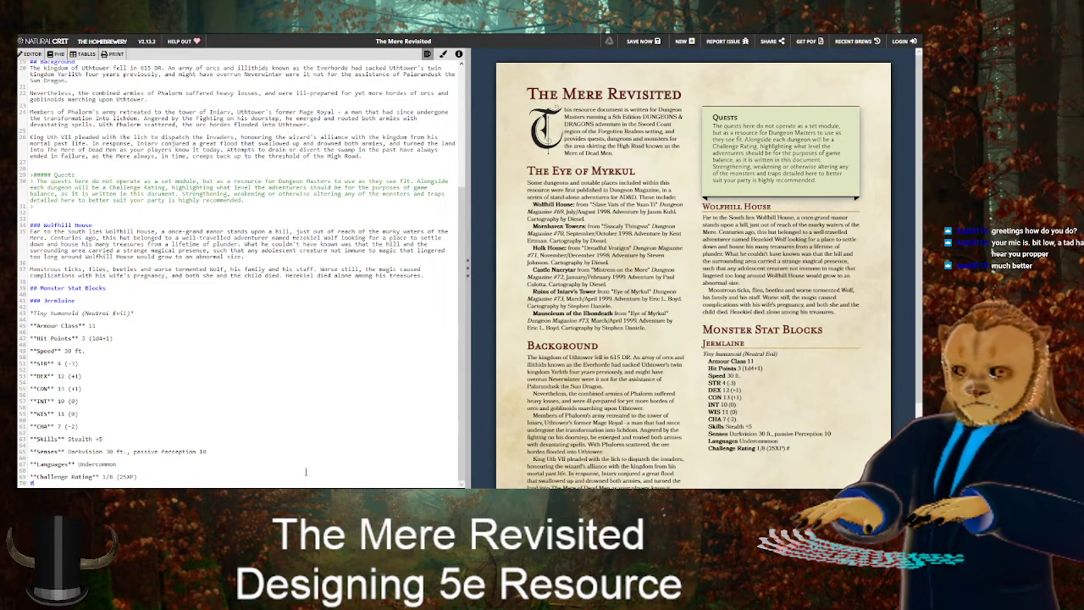
{"action": "key", "text": "BackSpace"}
{"action": "key", "text": "Return"}
{"action": "type", "text": "# "}
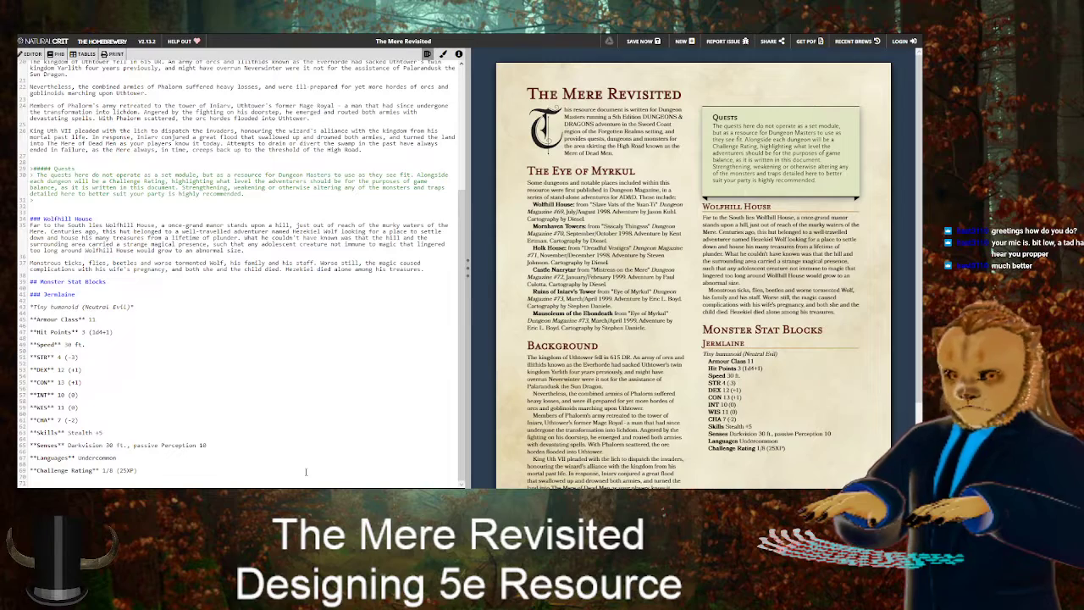
{"action": "type", "text": "N"}
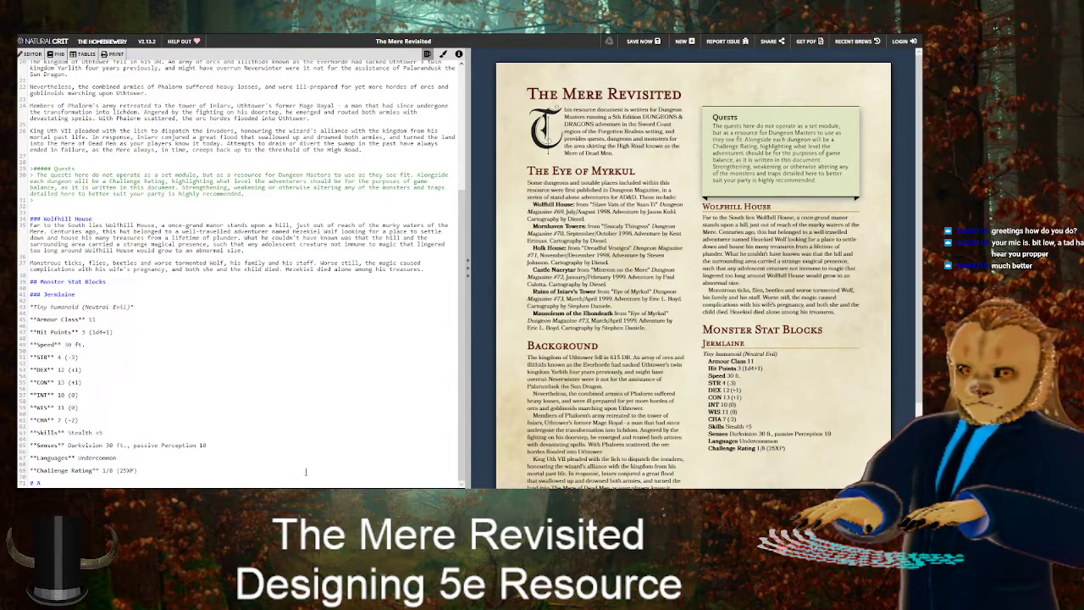
{"action": "scroll", "coordinate": [274, 350], "scroll_direction": "up", "scroll_amount": 5}
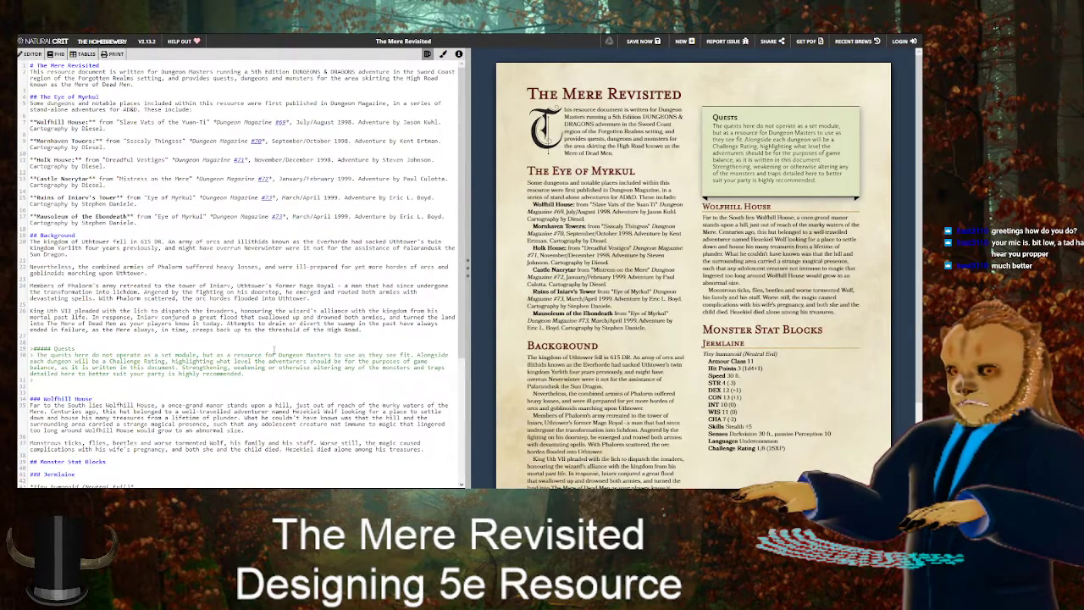
{"action": "scroll", "coordinate": [273, 350], "scroll_direction": "down", "scroll_amount": 5}
{"action": "key", "text": "BackSpace"}
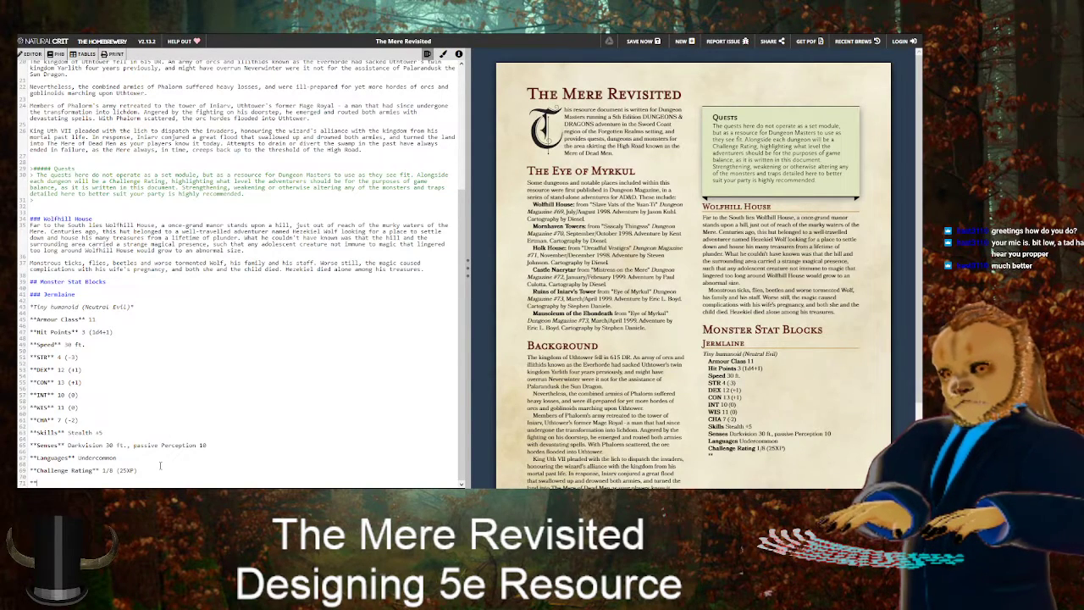
Add a bold "Abilities" line below the Challenge Rating, followed by a blank line
{"action": "type", "text": "**Abilitisd"}
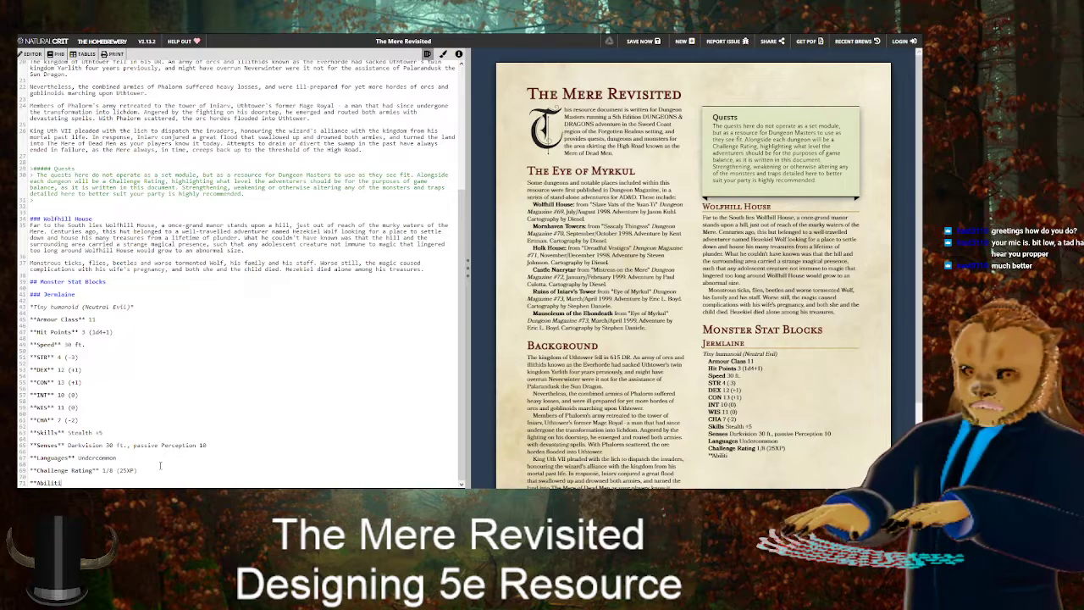
{"action": "key", "text": "BackSpace"}
{"action": "key", "text": "BackSpace"}
{"action": "type", "text": "es**"}
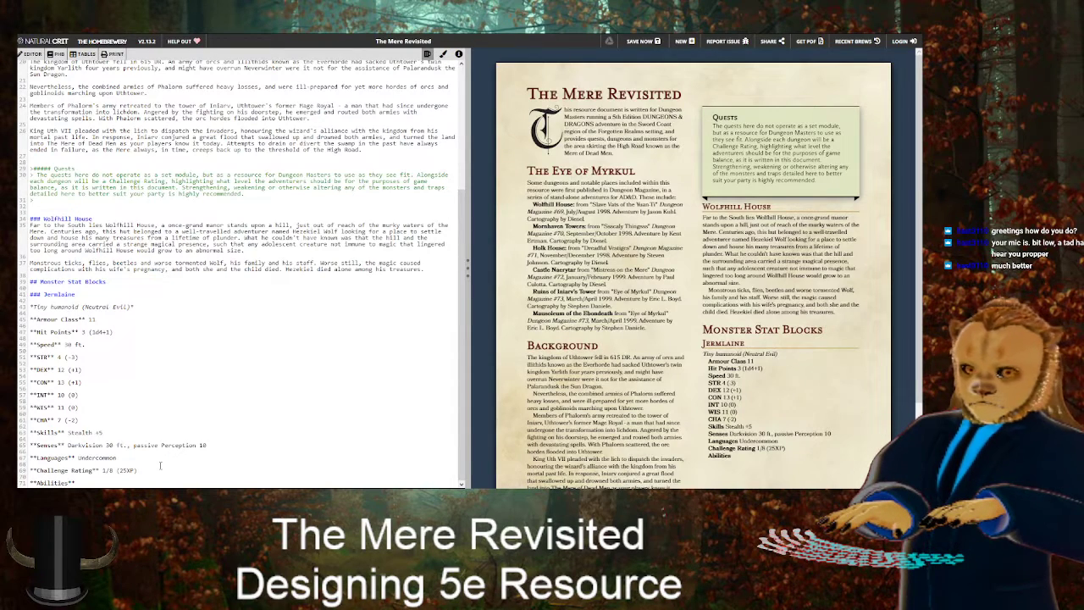
{"action": "key", "text": "Return"}
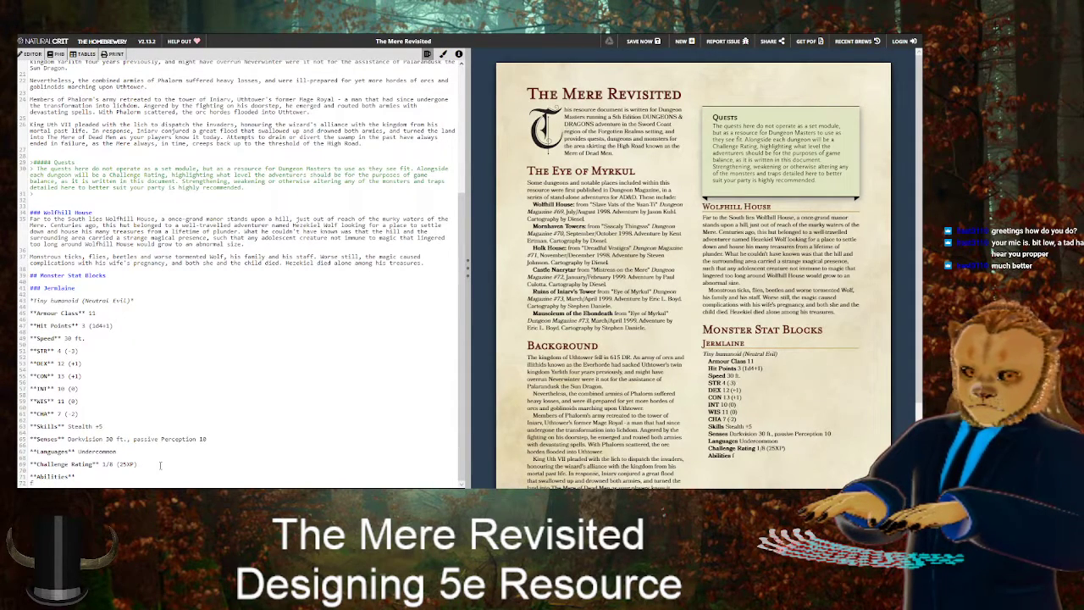
{"action": "key", "text": "Return"}
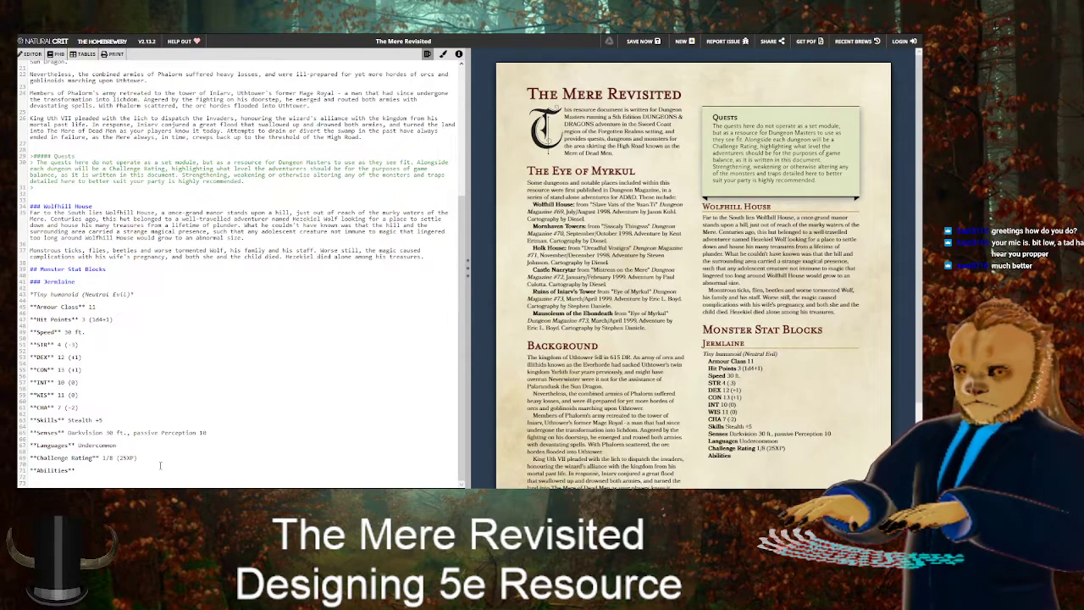
Consult the Jermlaine bestiary entry and add its first trait name, "Lurkers in Shadow.", in bold italics under Abilities
{"action": "key", "text": "ctrl+Tab"}
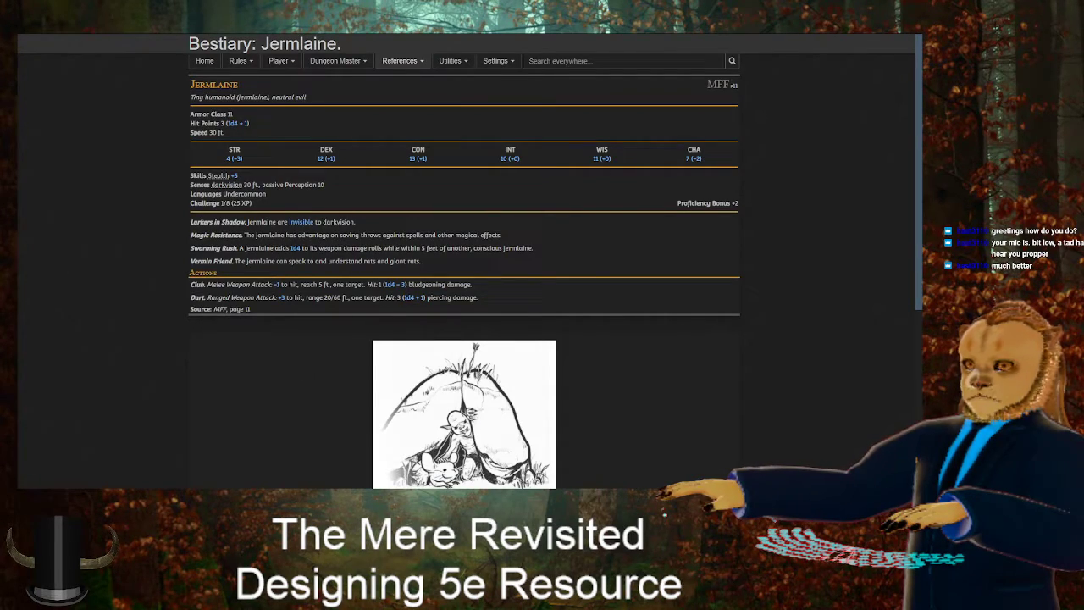
{"action": "key", "text": "ctrl+Tab"}
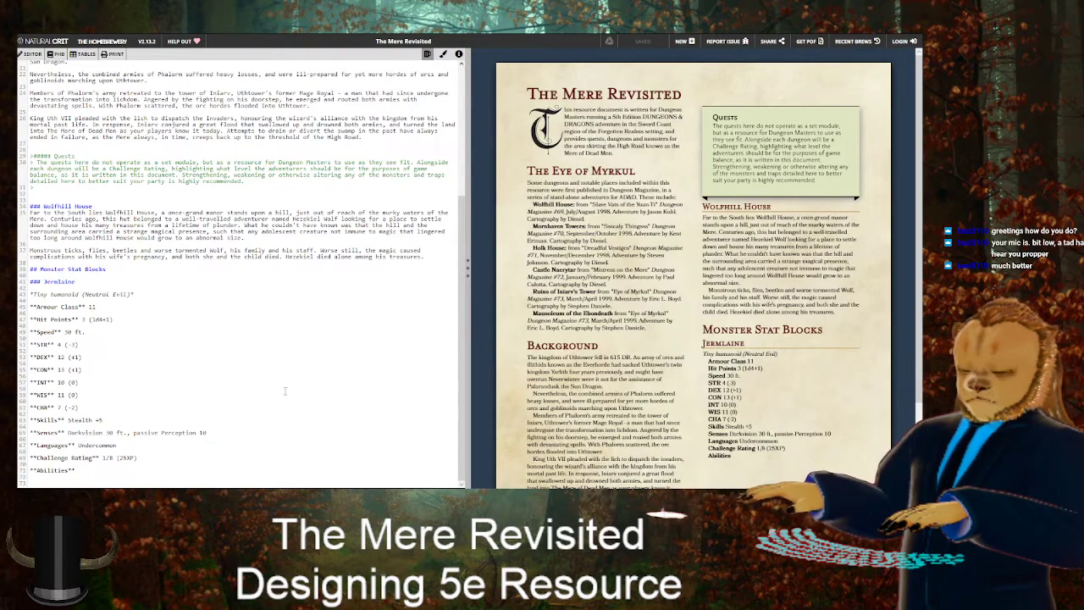
{"action": "type", "text": "***Lur"}
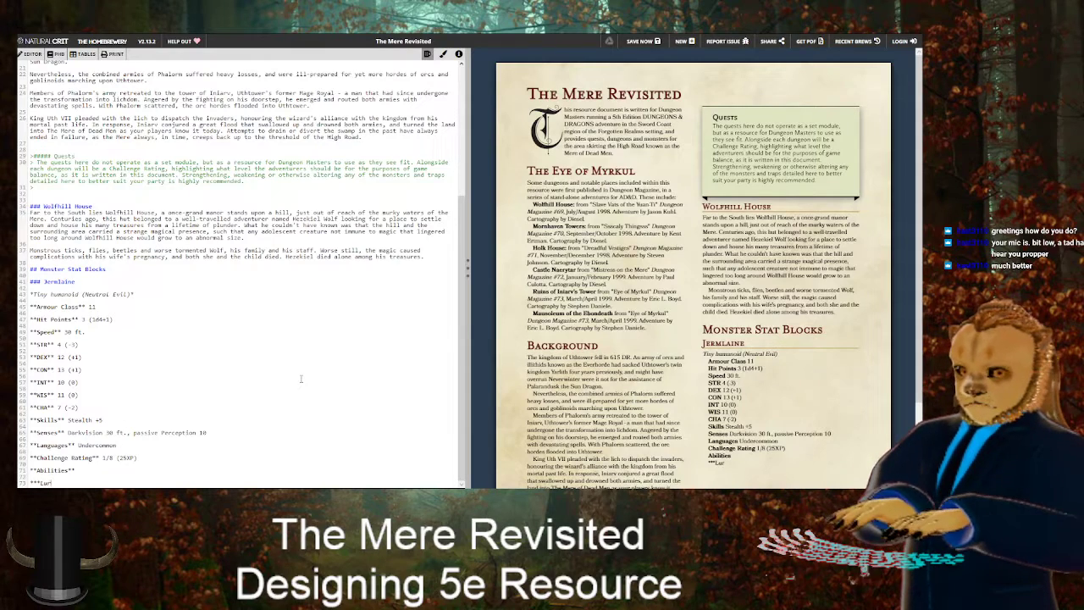
{"action": "type", "text": "kers in"}
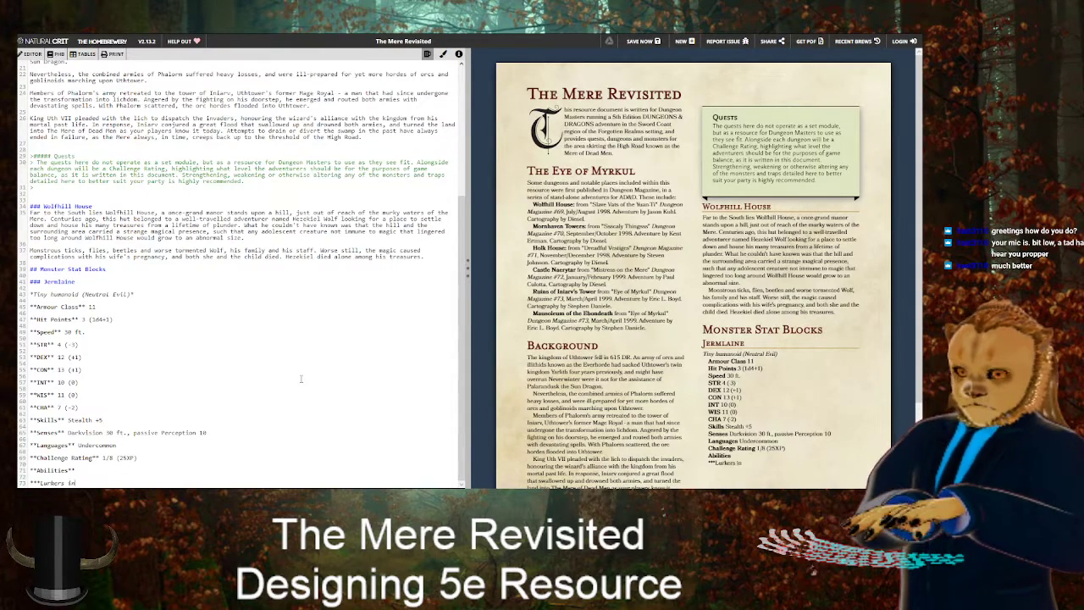
{"action": "type", "text": " Shadow***"}
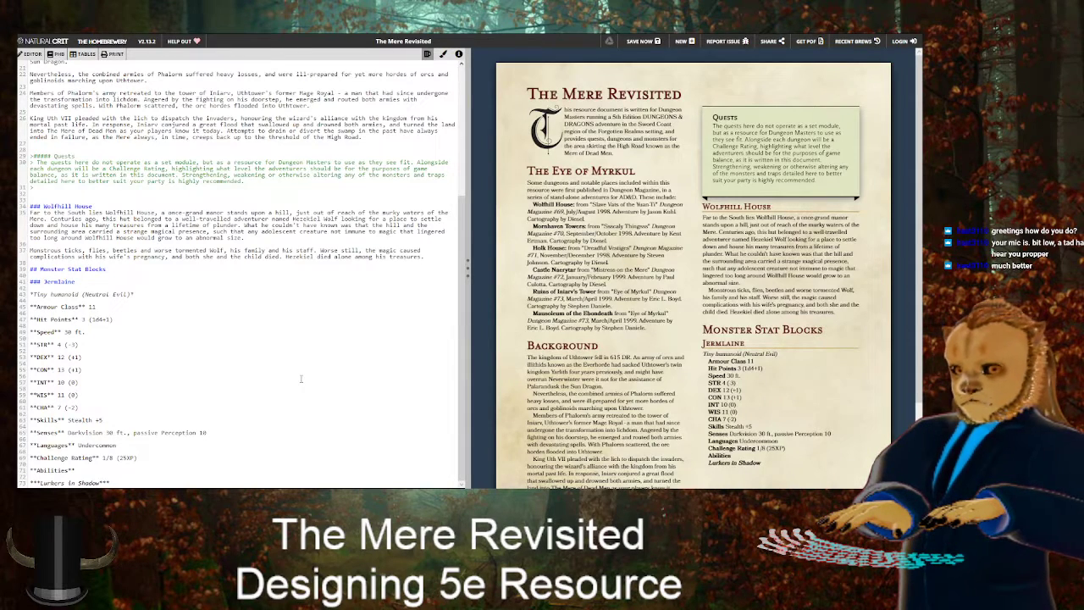
{"action": "key", "text": "Left"}
{"action": "key", "text": "Left"}
{"action": "key", "text": "Left"}
{"action": "type", "text": "."}
{"action": "key", "text": "End"}
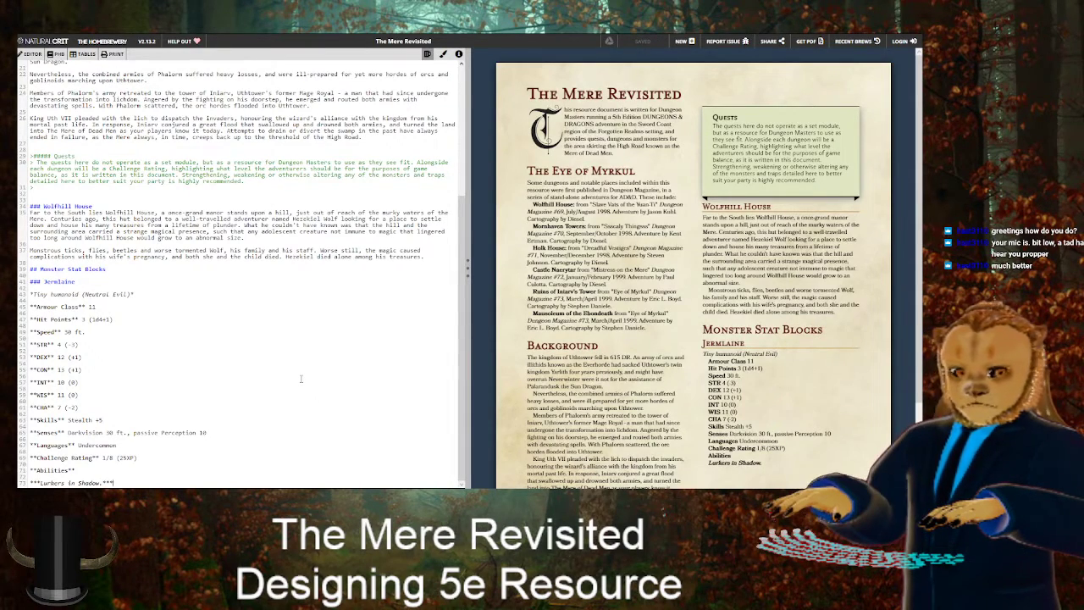
Consult the Jermlaine bestiary entry and add the Lurkers in Shadow description "Jermlaines are invisible to darkvision."
{"action": "key", "text": "alt+Tab"}
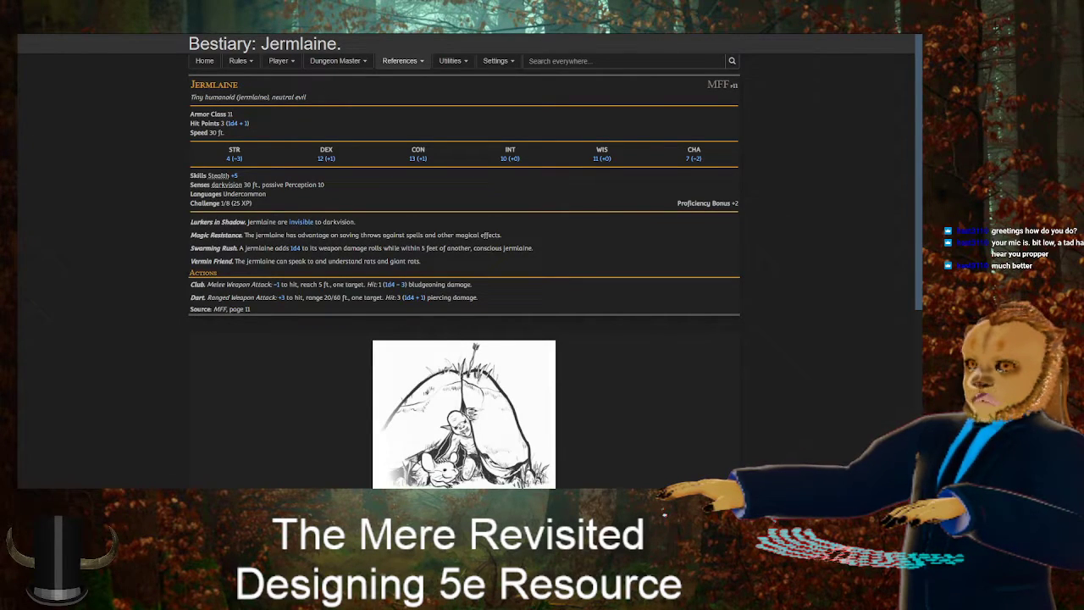
{"action": "key", "text": "alt+Tab"}
{"action": "type", "text": "Jermlaine"}
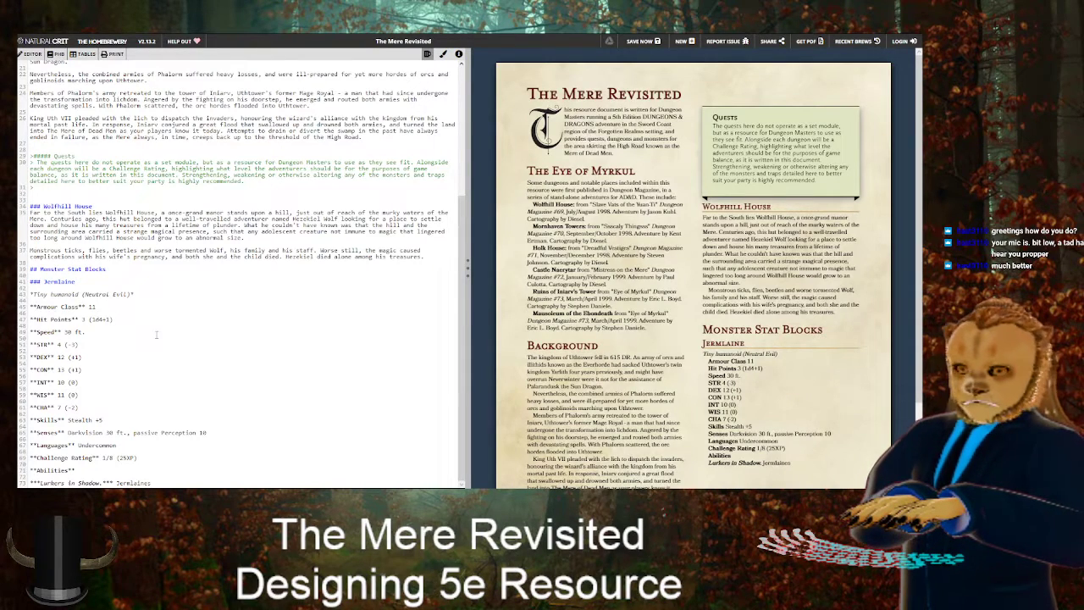
{"action": "type", "text": "s ar"}
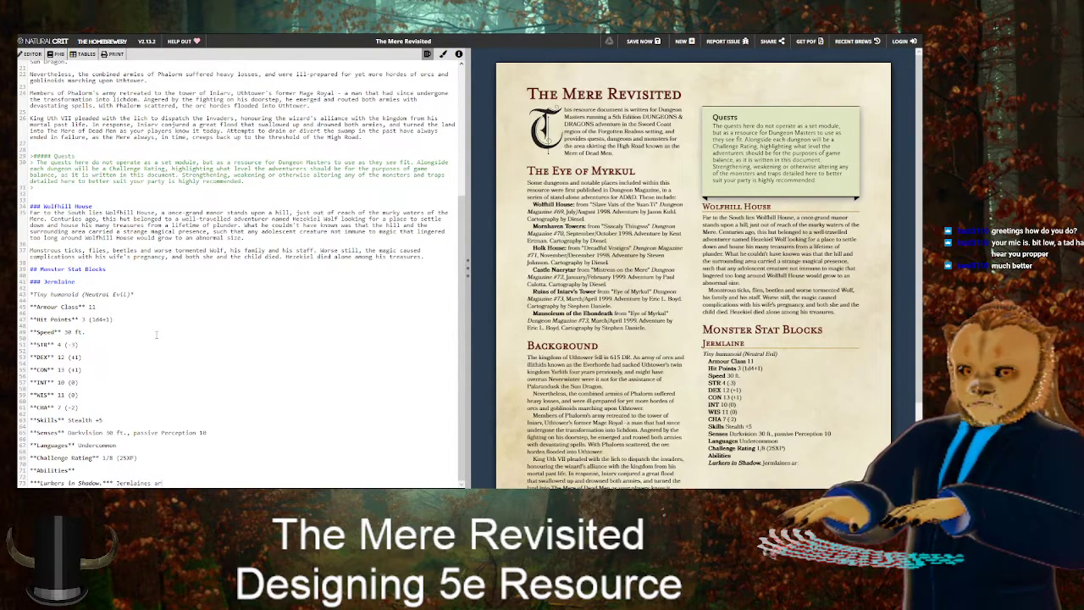
{"action": "type", "text": "e invisible "}
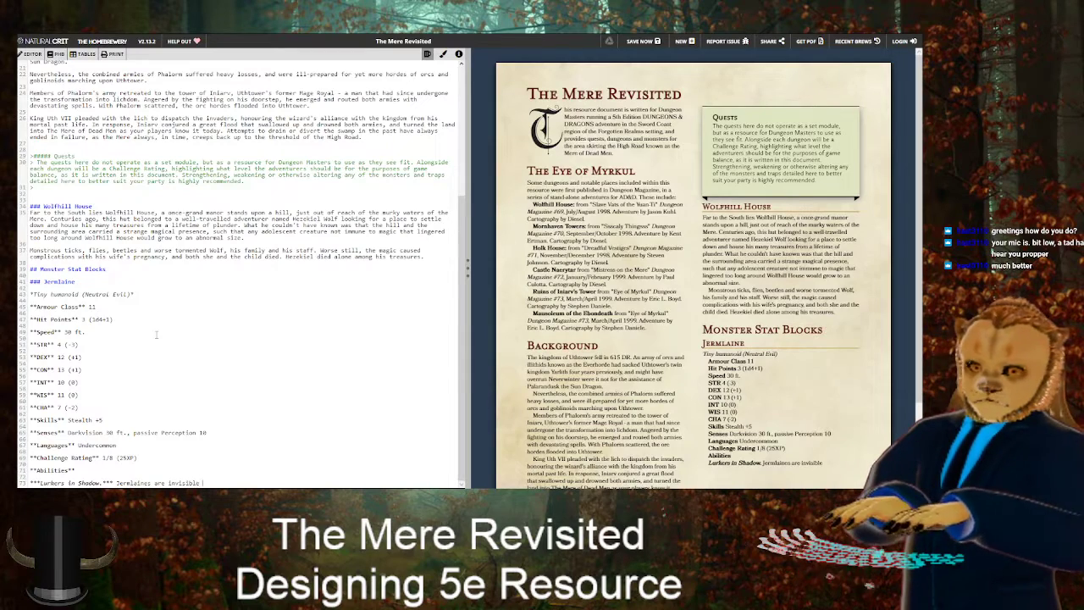
{"action": "type", "text": "to darkvision."}
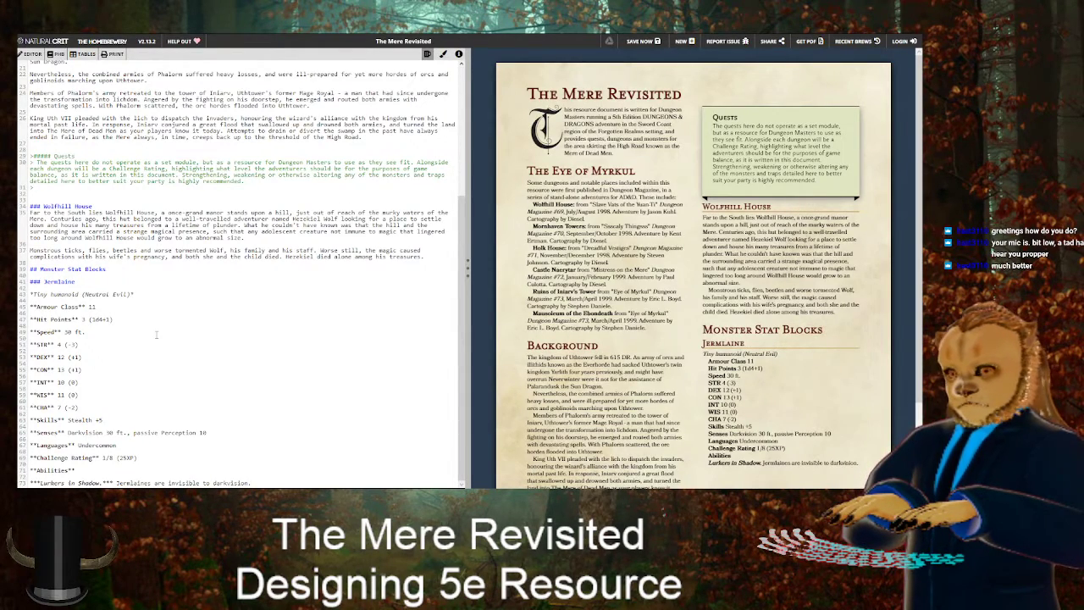
Consult the bestiary entry and add the next trait name, "Magic Resistance.", in bold italics below Lurkers in Shadow, separated by a blank line
{"action": "key", "text": "alt+Tab"}
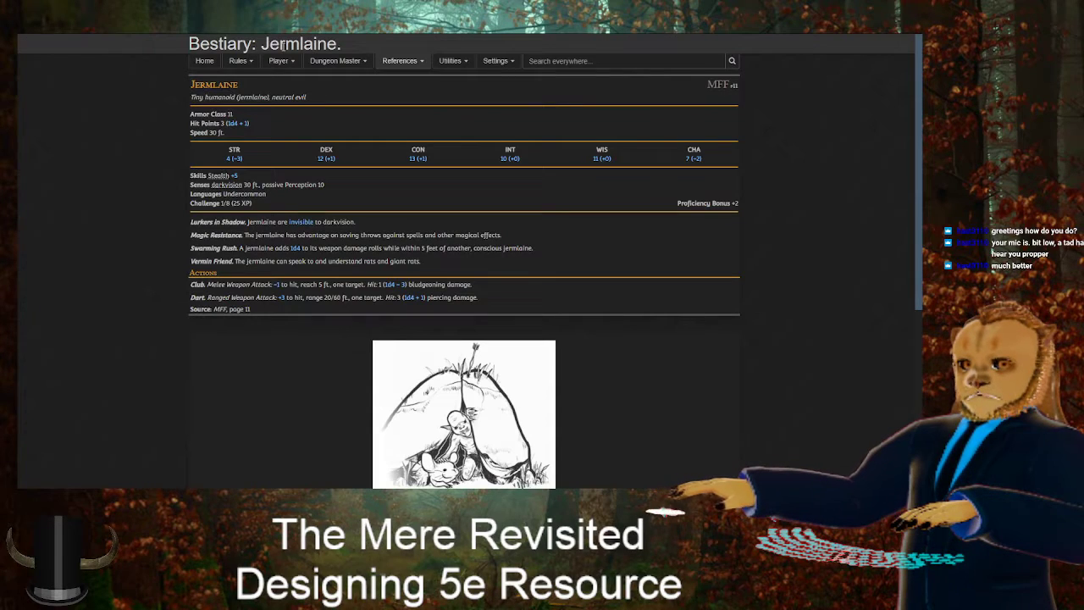
{"action": "mouse_move", "coordinate": [299, 223]}
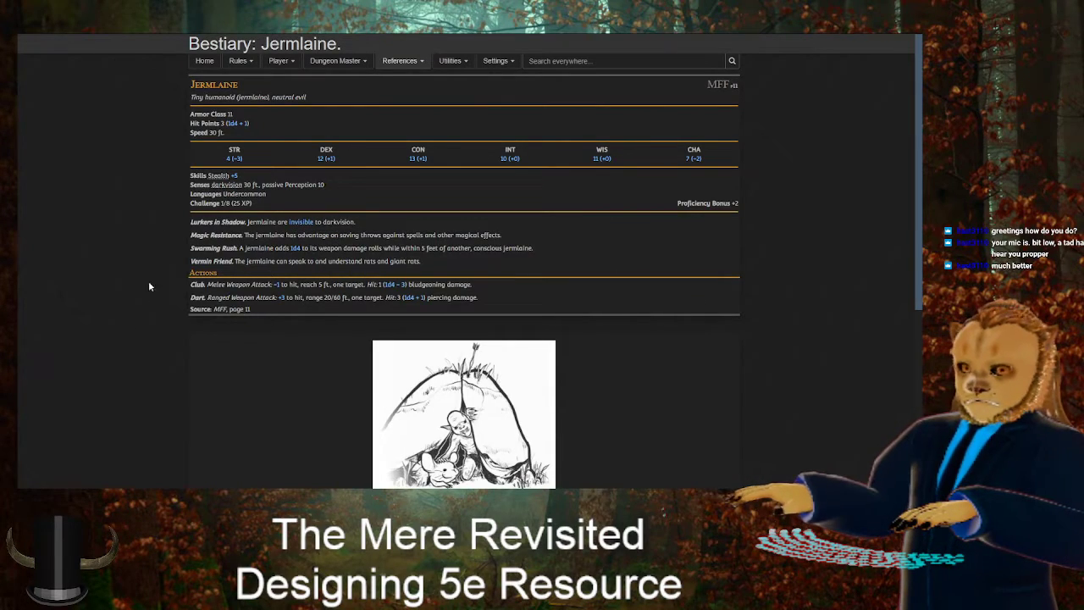
{"action": "key", "text": "ctrl+Tab"}
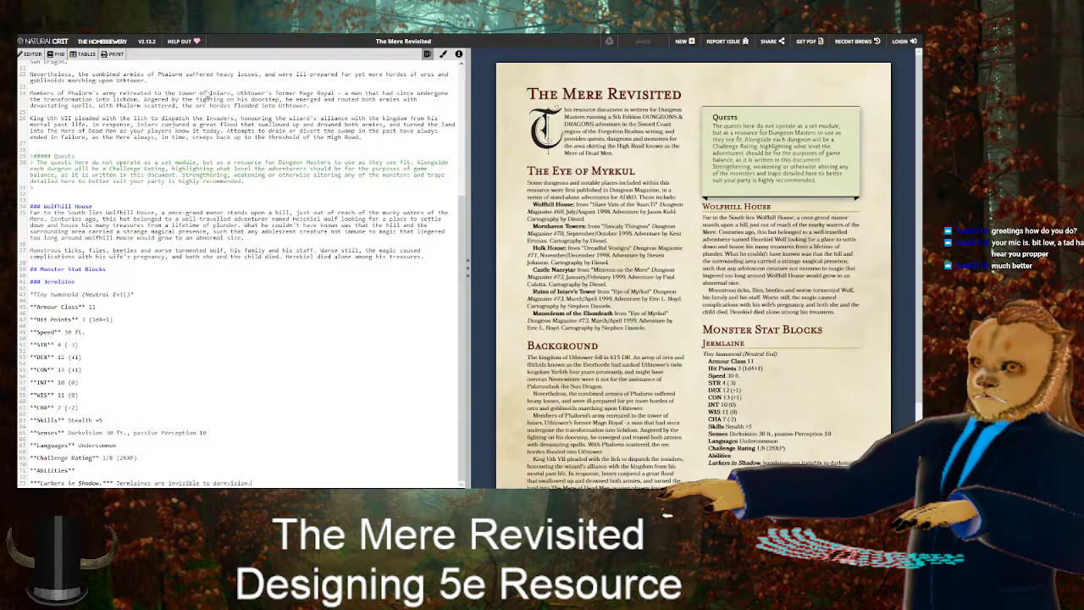
{"action": "key", "text": "Return"}
{"action": "key", "text": "Return"}
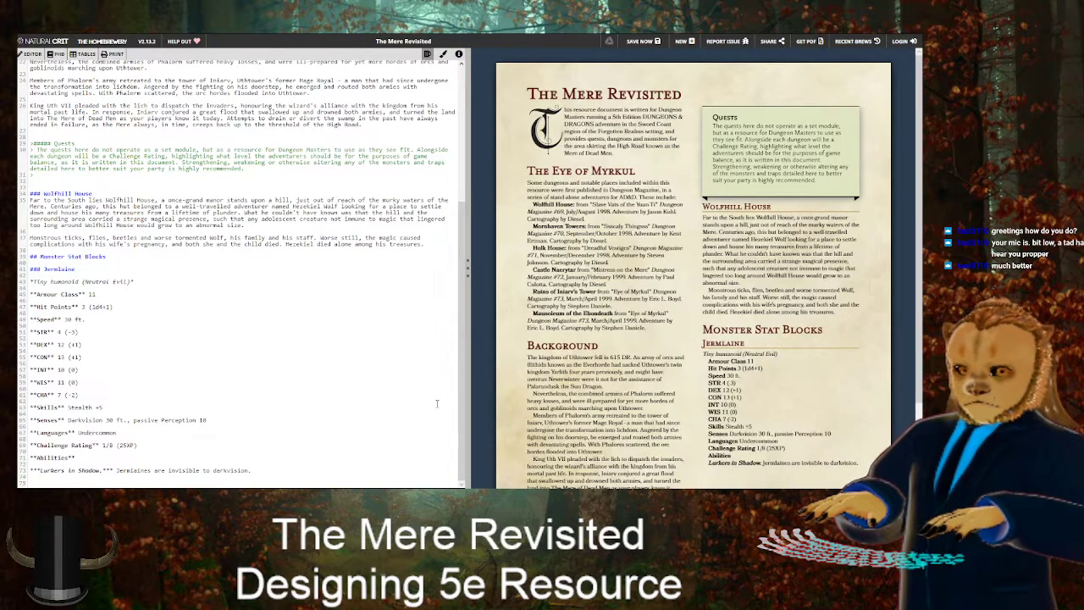
{"action": "type", "text": "***Magic Resistance***"}
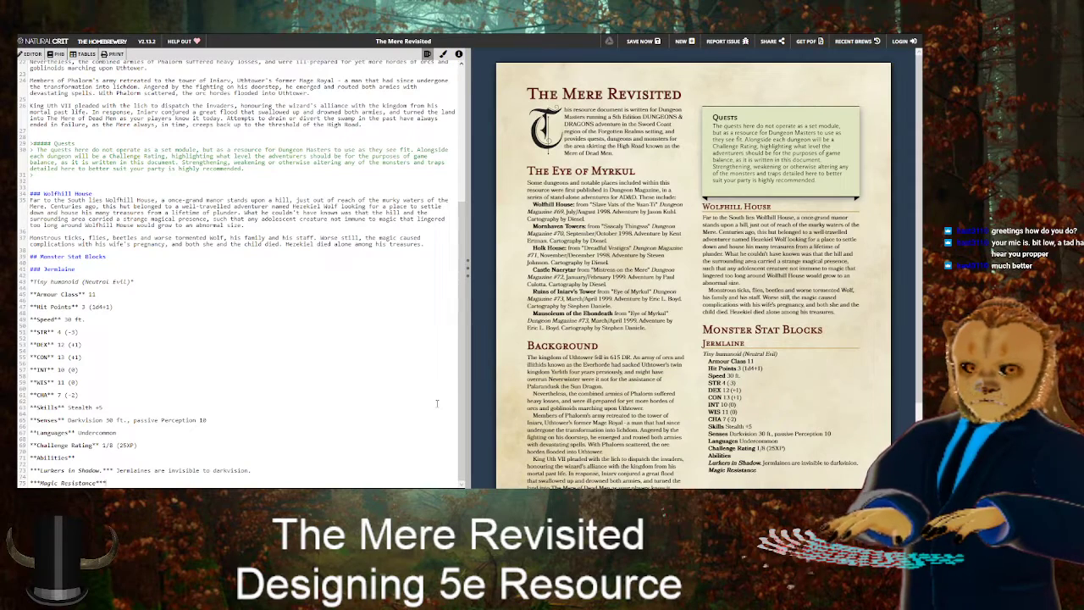
{"action": "key", "text": "Left"}
{"action": "key", "text": "Left"}
{"action": "key", "text": "Left"}
{"action": "type", "text": "."}
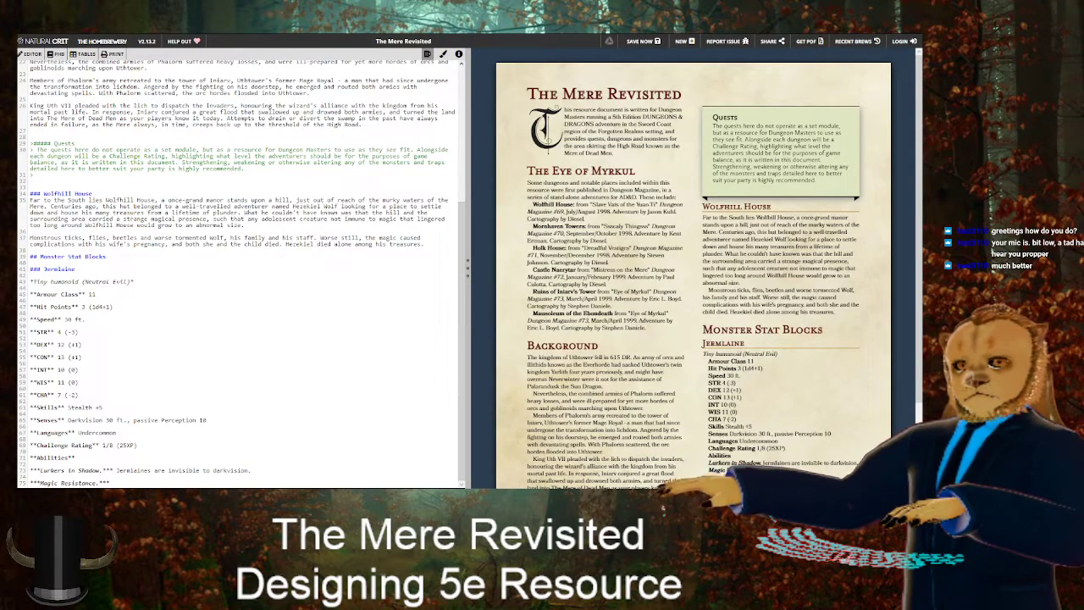
Begin the Magic Resistance description with "Jermlaines have advantage", following the bestiary entry
{"action": "key", "text": "alt+Tab"}
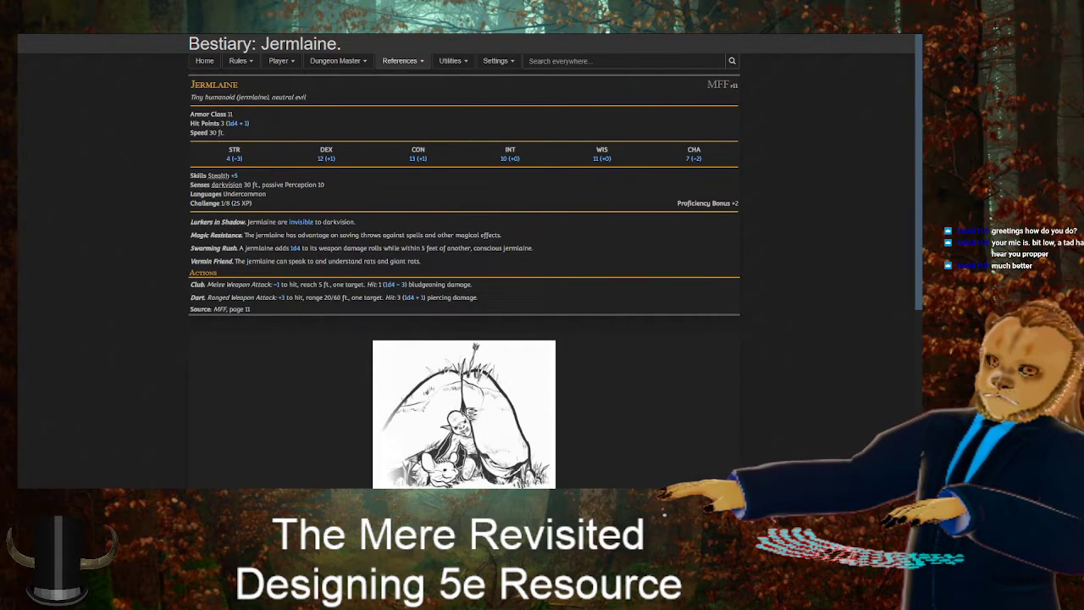
{"action": "key", "text": "alt+Tab"}
{"action": "type", "text": "Je"}
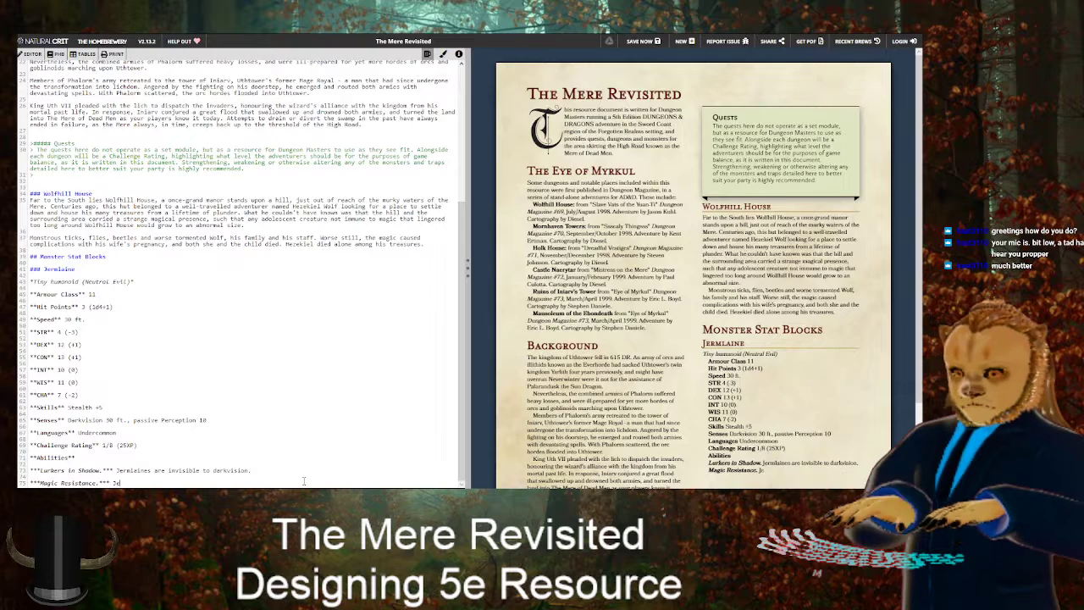
{"action": "type", "text": "rmaaines"}
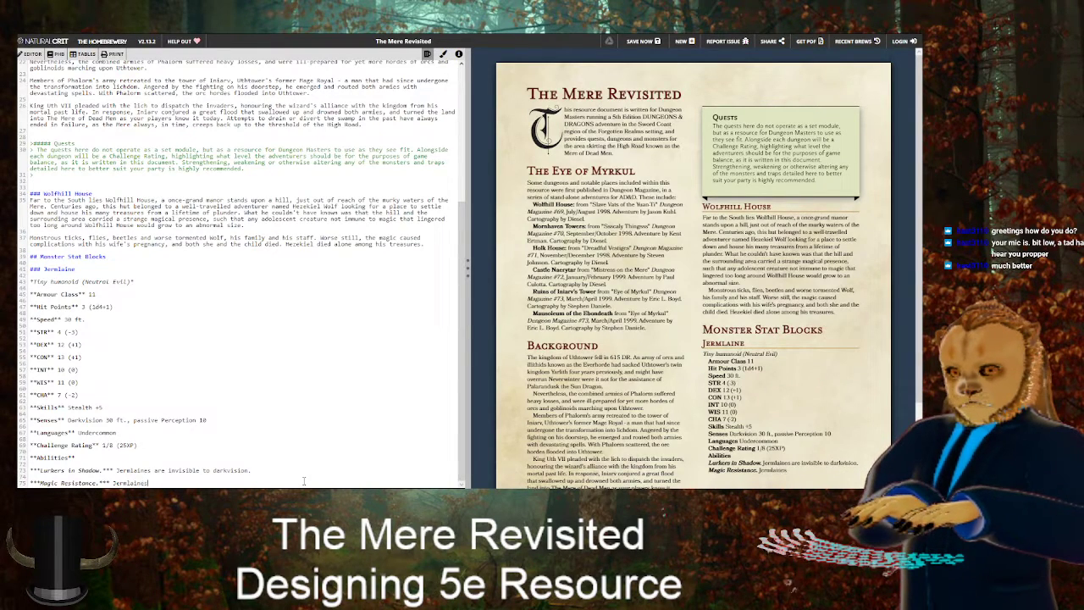
{"action": "type", "text": " have"}
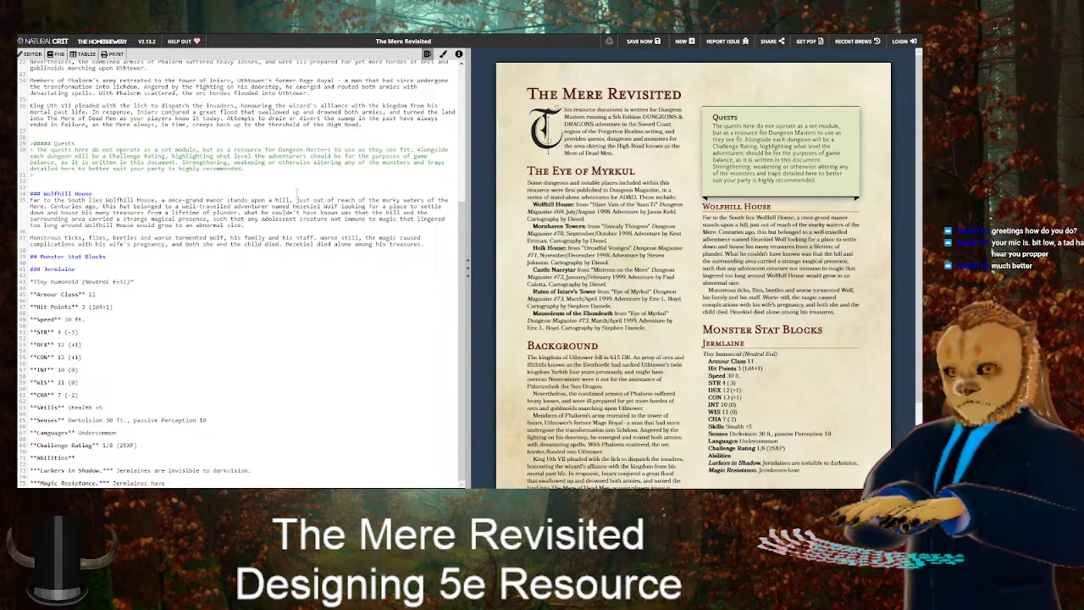
{"action": "left_click", "coordinate": [255, 33]}
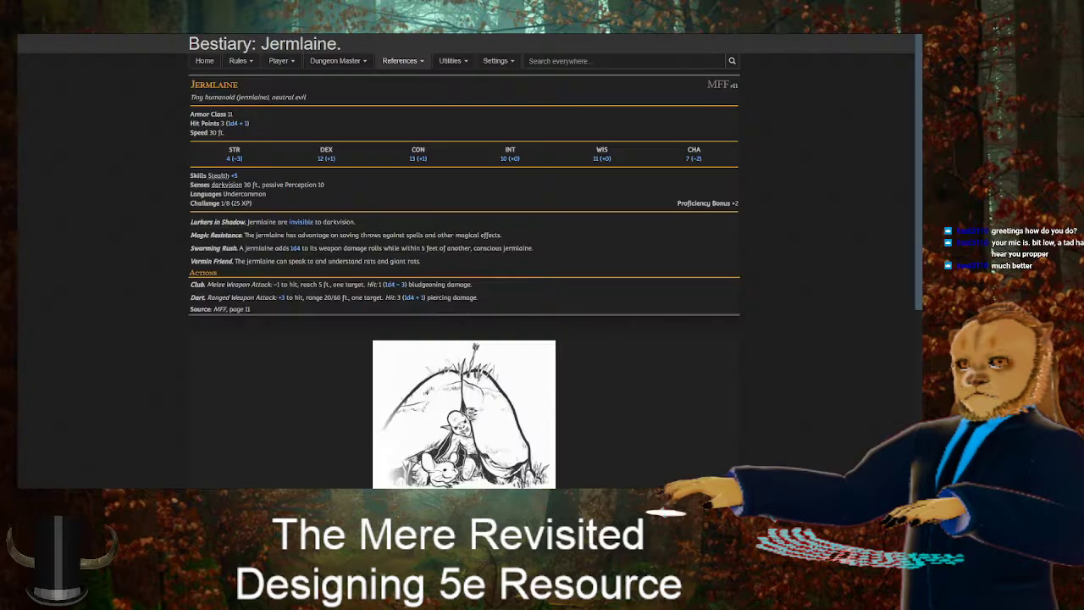
{"action": "left_click", "coordinate": [255, 34]}
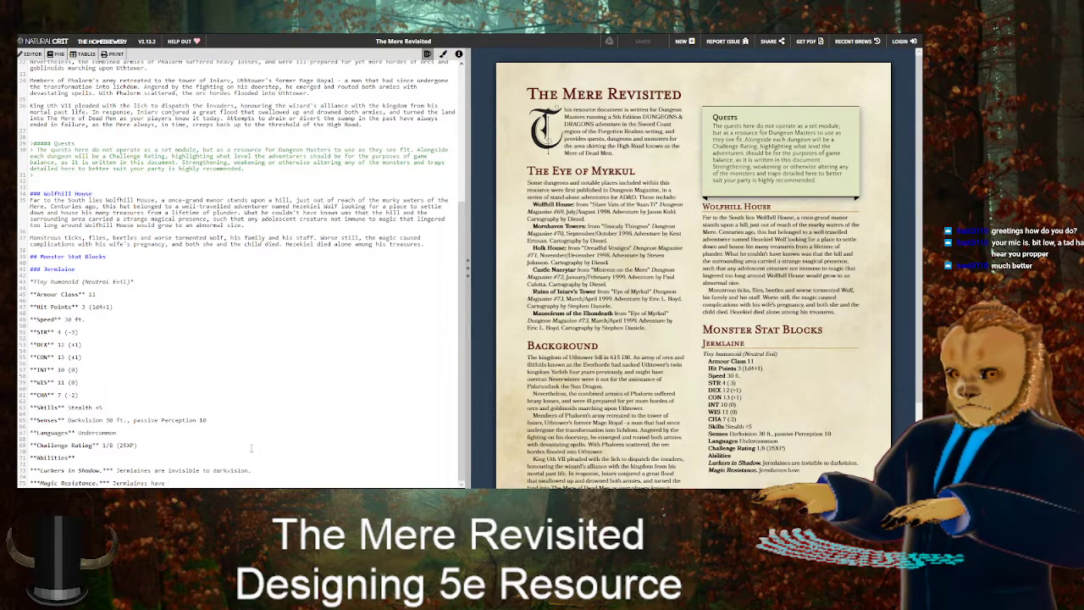
{"action": "type", "text": "advantage"}
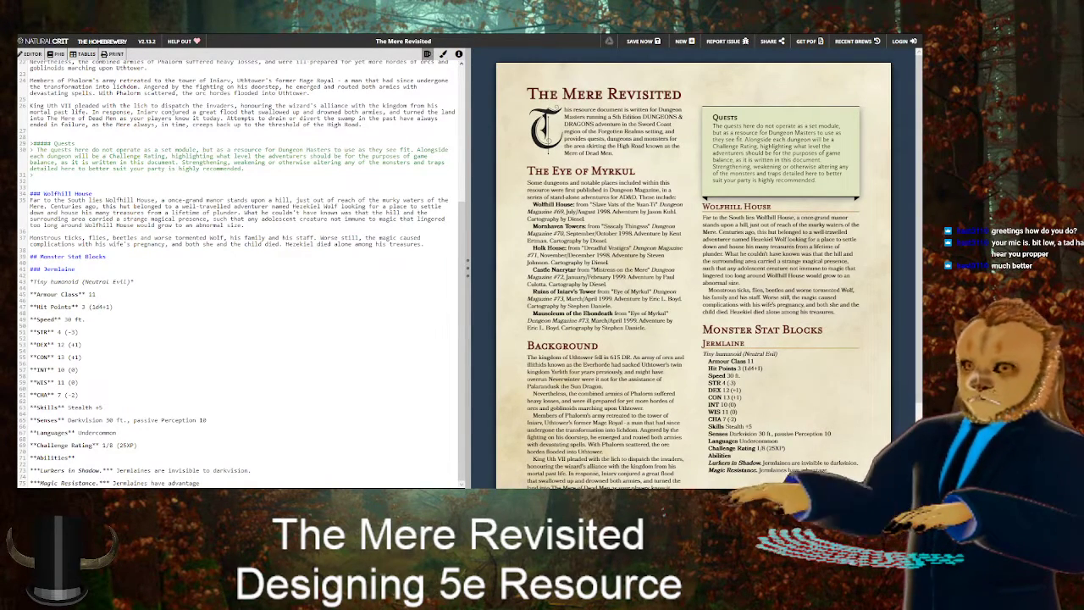
Recheck the bestiary wording and change the Lurkers in Shadow description to the singular "The Jermlaine is invisible to darkvision."
{"action": "left_click", "coordinate": [255, 34]}
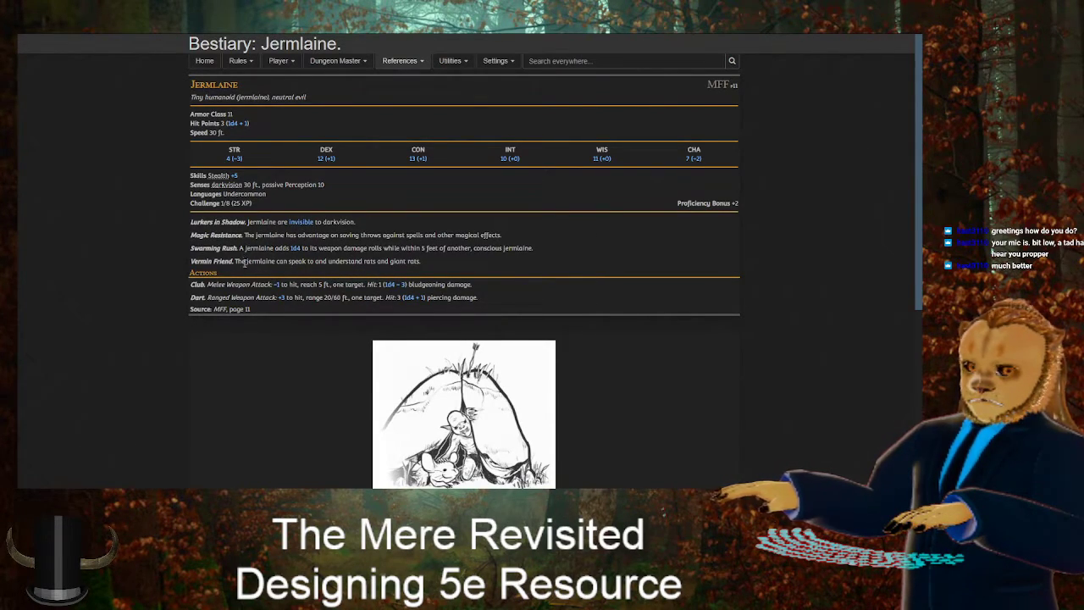
{"action": "left_click", "coordinate": [203, 34]}
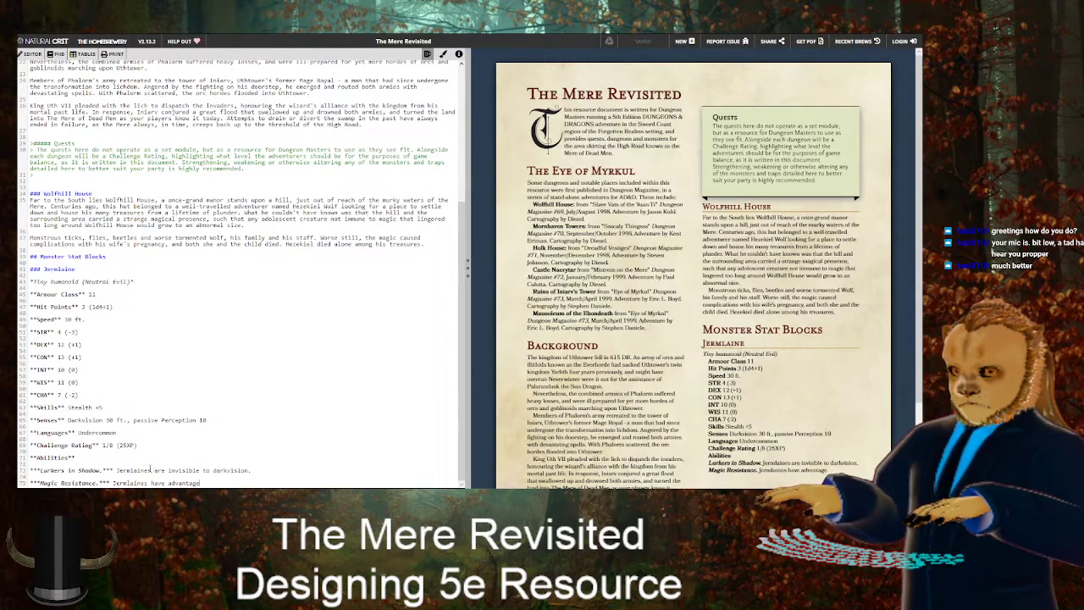
{"action": "key", "text": "BackSpace"}
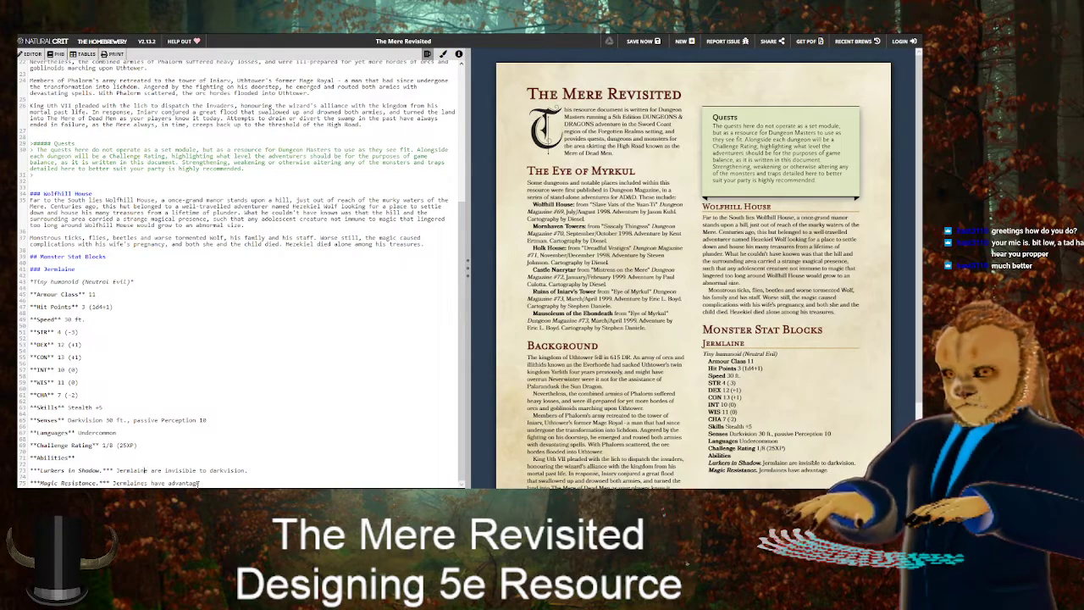
{"action": "type", "text": "The"}
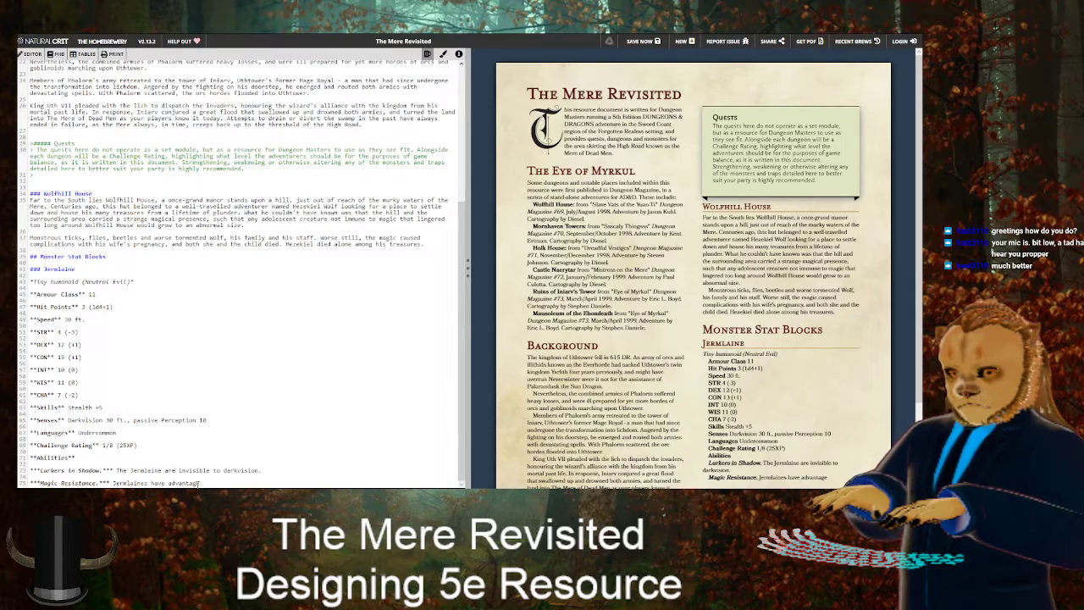
{"action": "key", "text": "BackSpace"}
{"action": "key", "text": "BackSpace"}
{"action": "key", "text": "BackSpace"}
{"action": "type", "text": "is"}
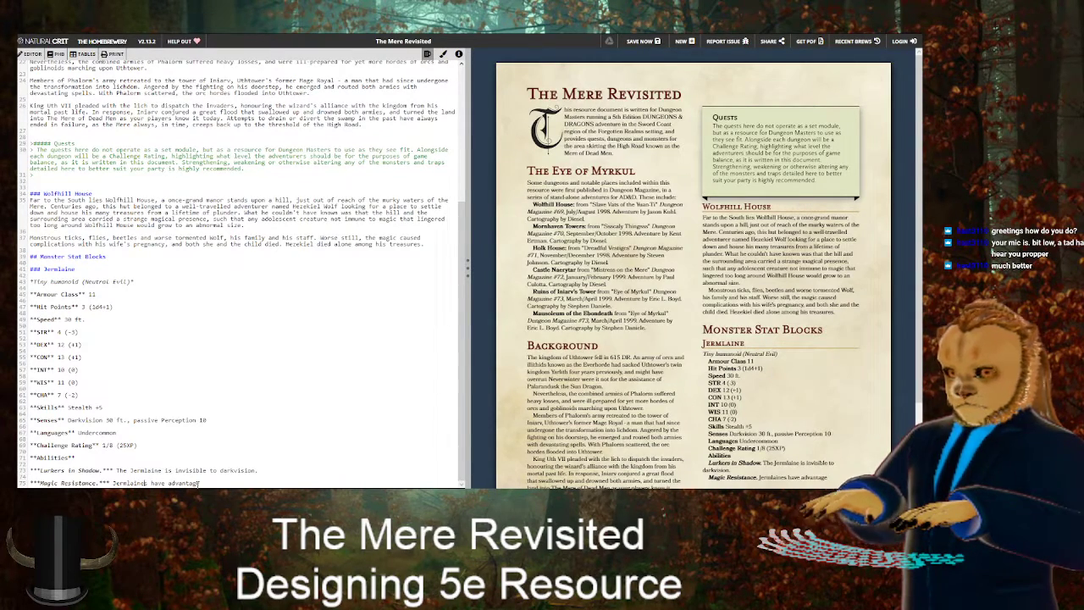
Change the opening of the Magic Resistance description to the singular "The Jermlaine has advantage"
{"action": "key", "text": "BackSpace"}
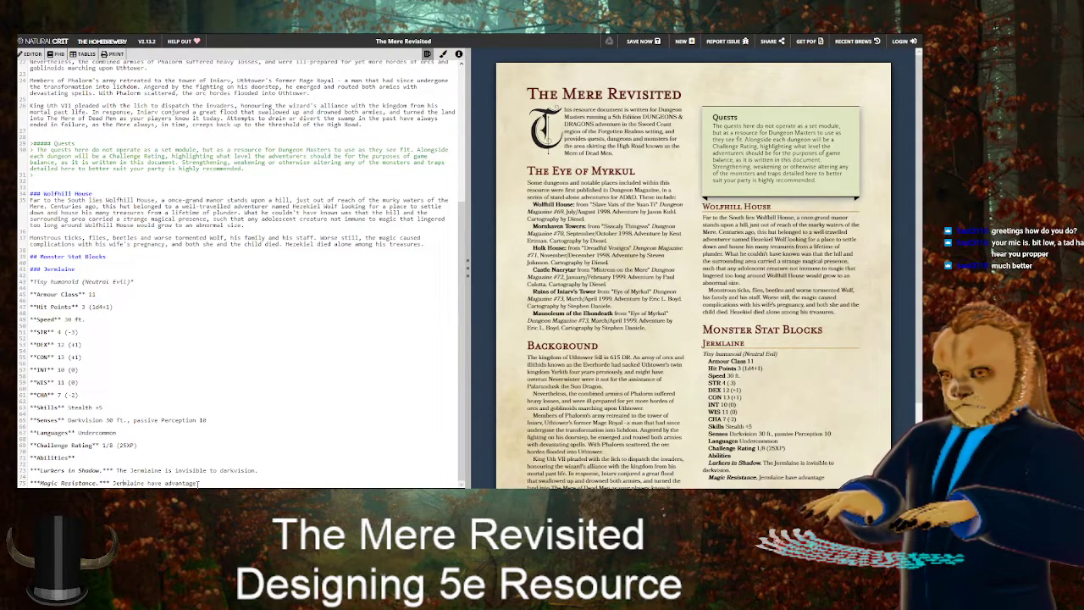
{"action": "type", "text": "The"}
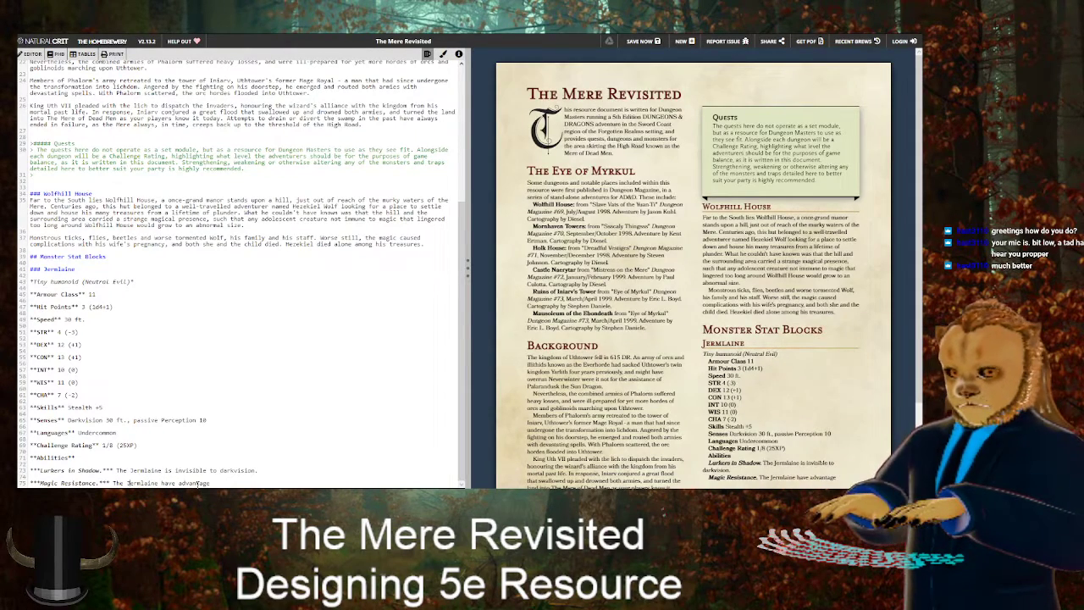
{"action": "key", "text": "Right"}
{"action": "key", "text": "Right"}
{"action": "key", "text": "Right"}
{"action": "key", "text": "Right"}
{"action": "key", "text": "Right"}
{"action": "key", "text": "BackSpace"}
{"action": "key", "text": "BackSpace"}
{"action": "type", "text": "s"}
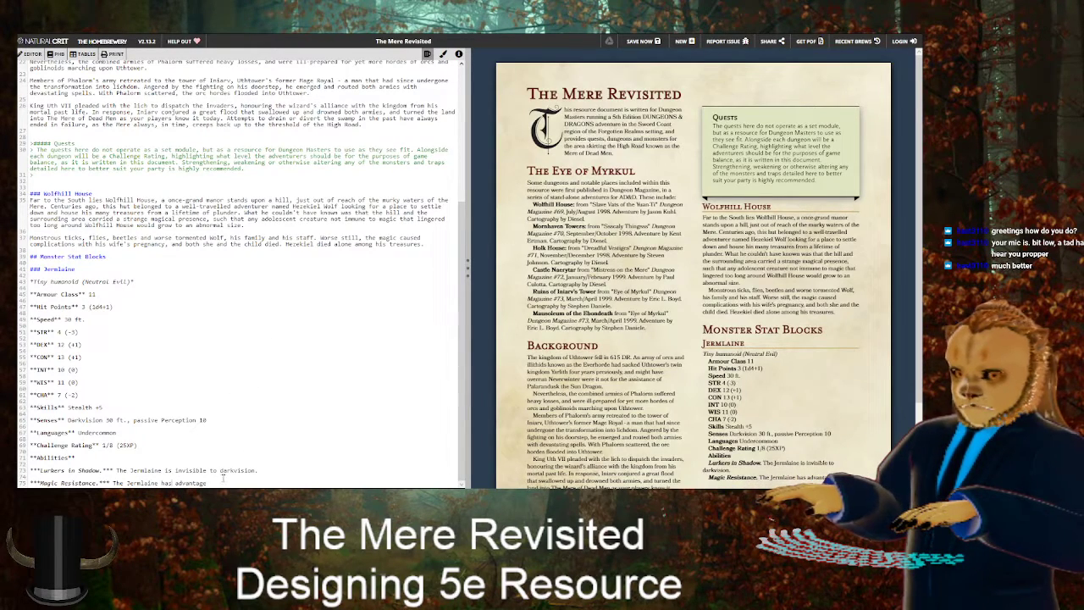
Complete the Magic Resistance description with "on saving throws against spells and other magical effects.", checking it against the bestiary entry
{"action": "left_click", "coordinate": [226, 483]}
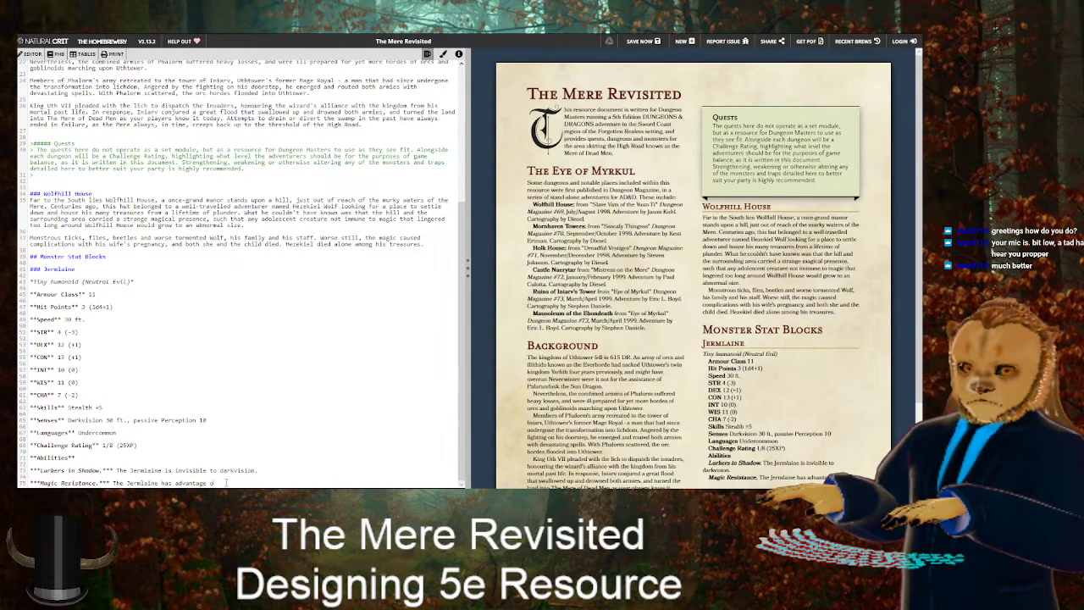
{"action": "type", "text": "on"}
{"action": "key", "text": "ctrl+Tab"}
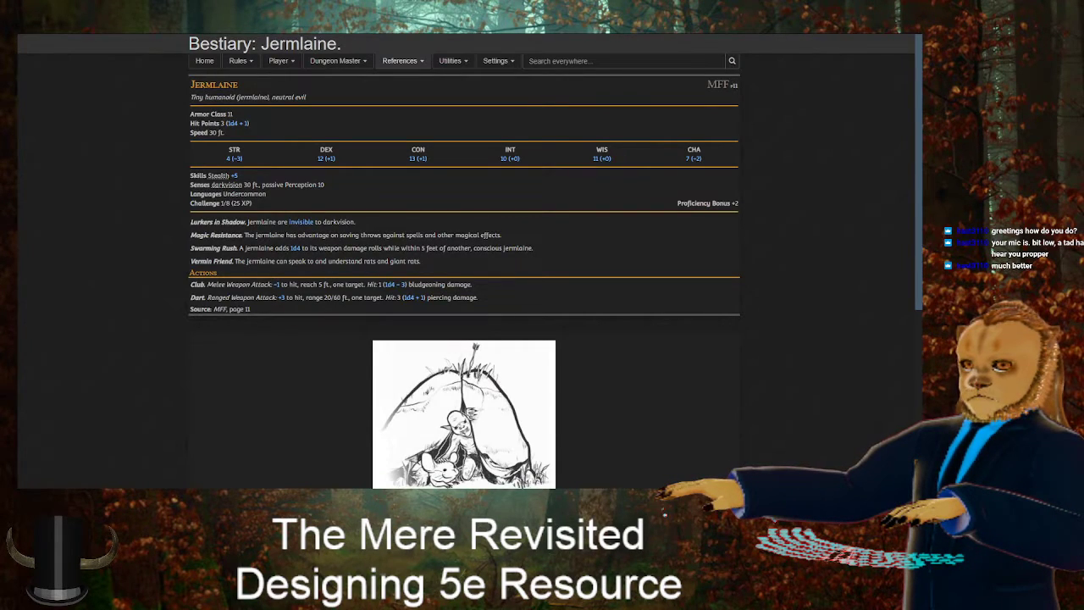
{"action": "key", "text": "ctrl+Tab"}
{"action": "type", "text": "saving"}
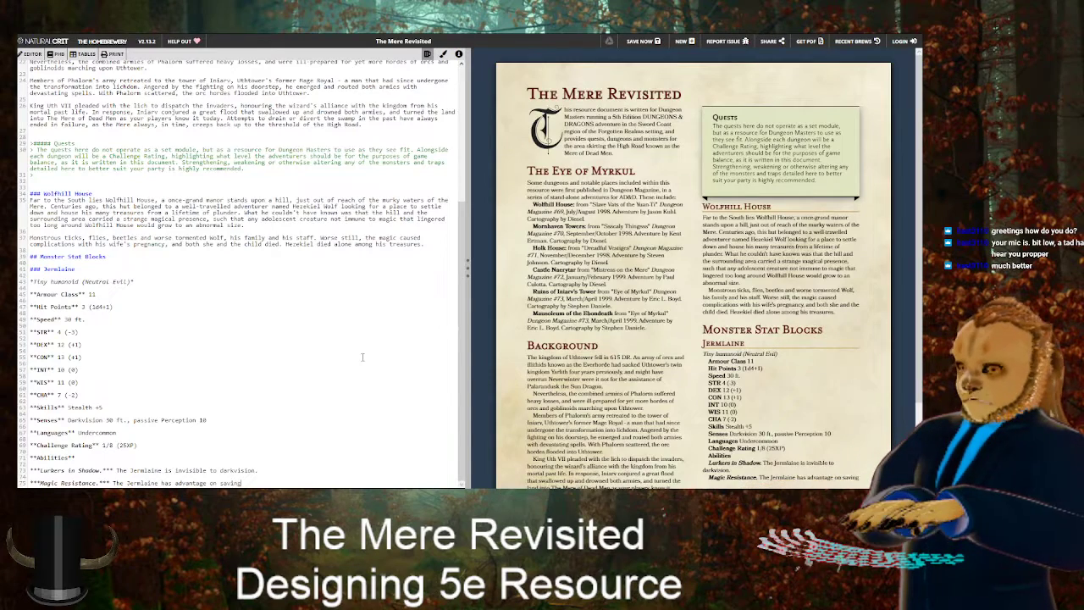
{"action": "type", "text": " throws against"}
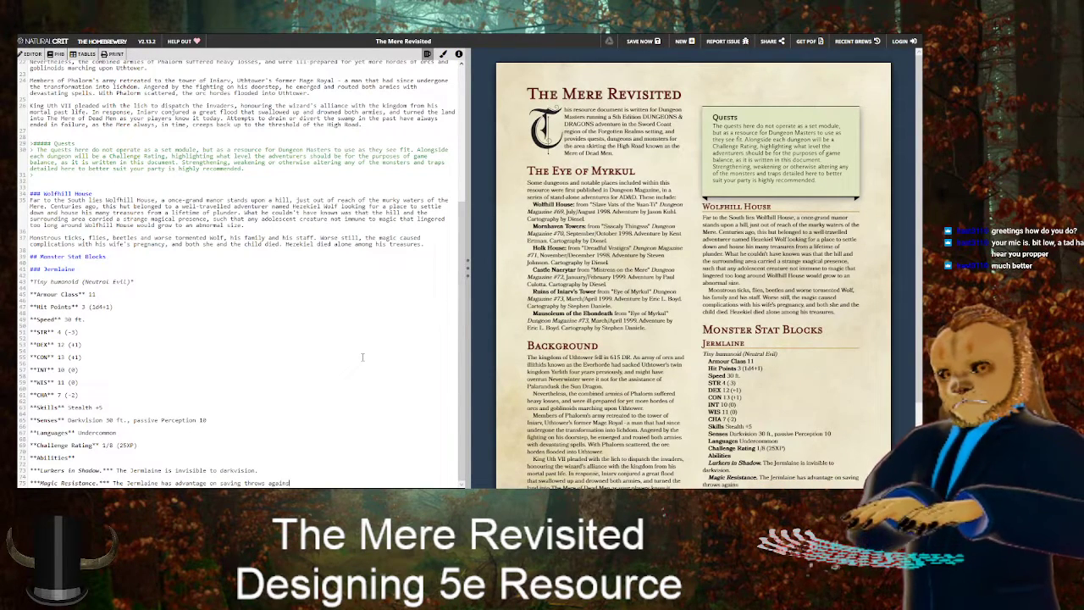
{"action": "type", "text": " spel"}
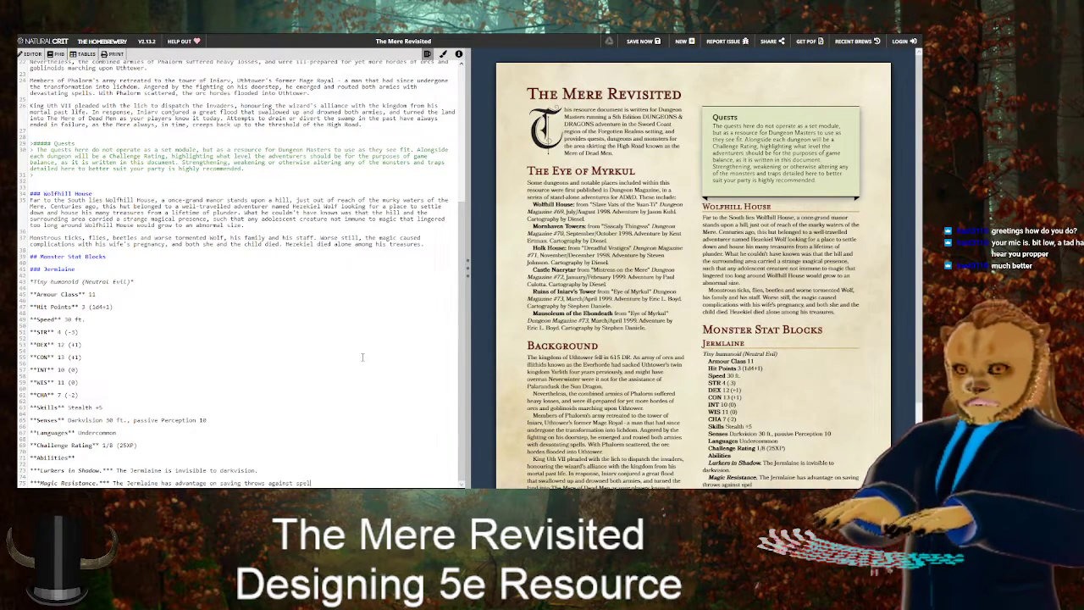
{"action": "type", "text": "ls and other magi"}
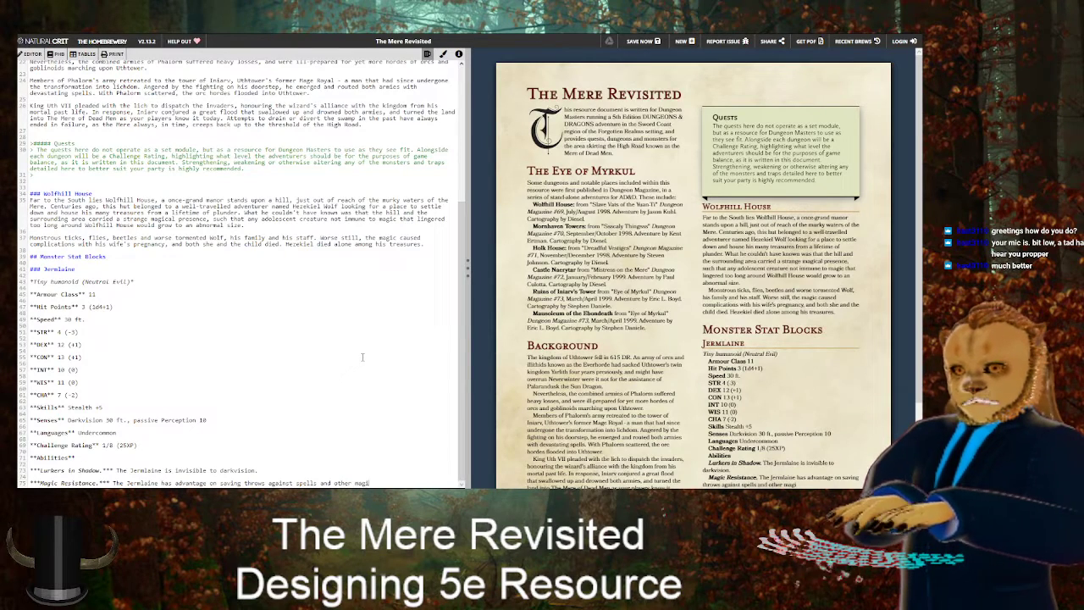
{"action": "type", "text": "cal effects."}
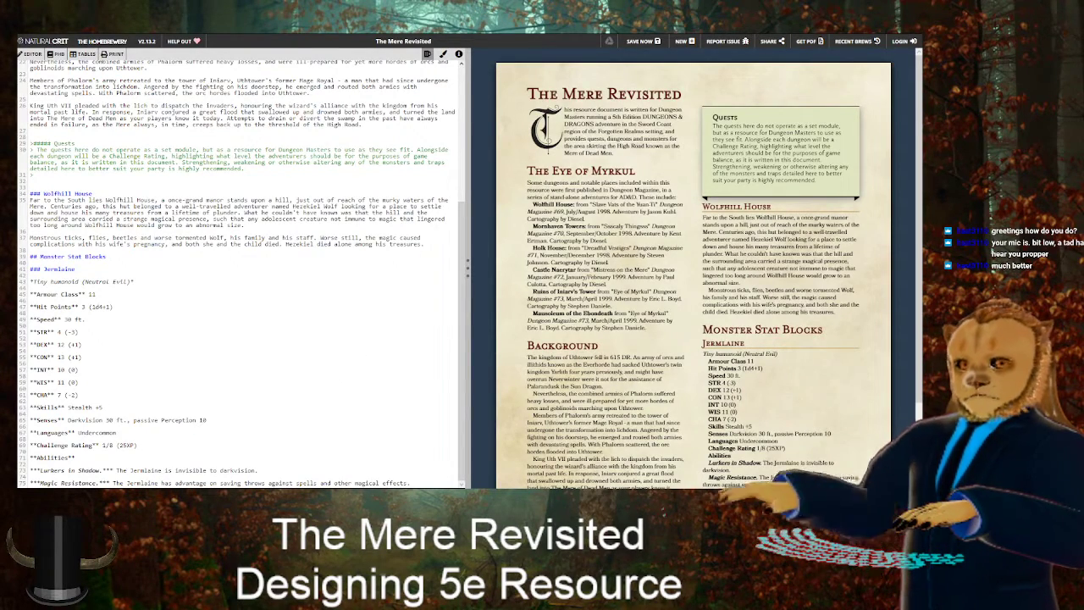
{"action": "key", "text": "ctrl+Tab"}
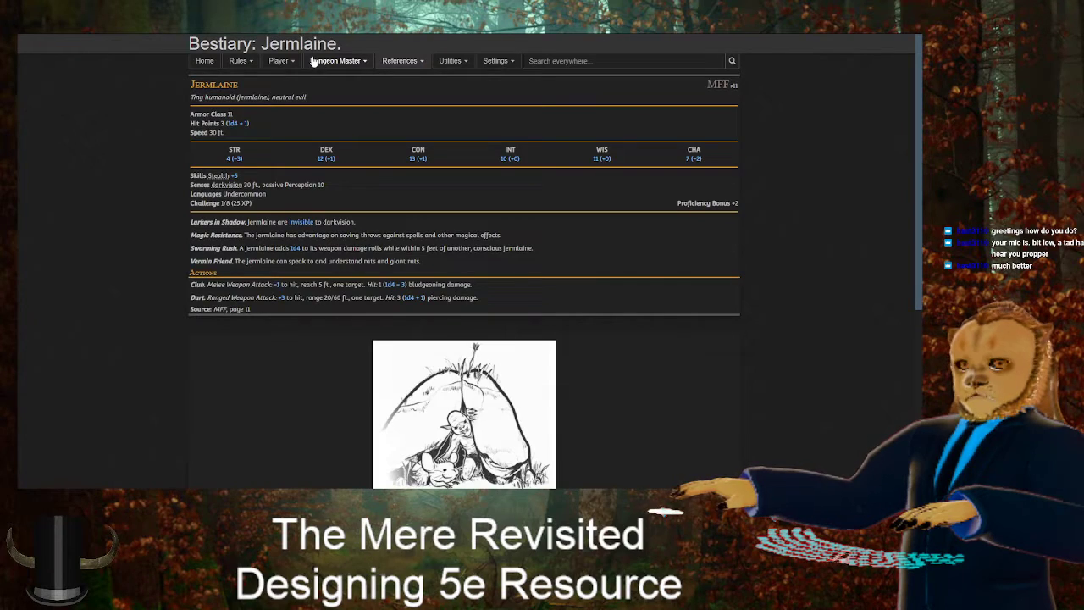
{"action": "key", "text": "ctrl+shift+Tab"}
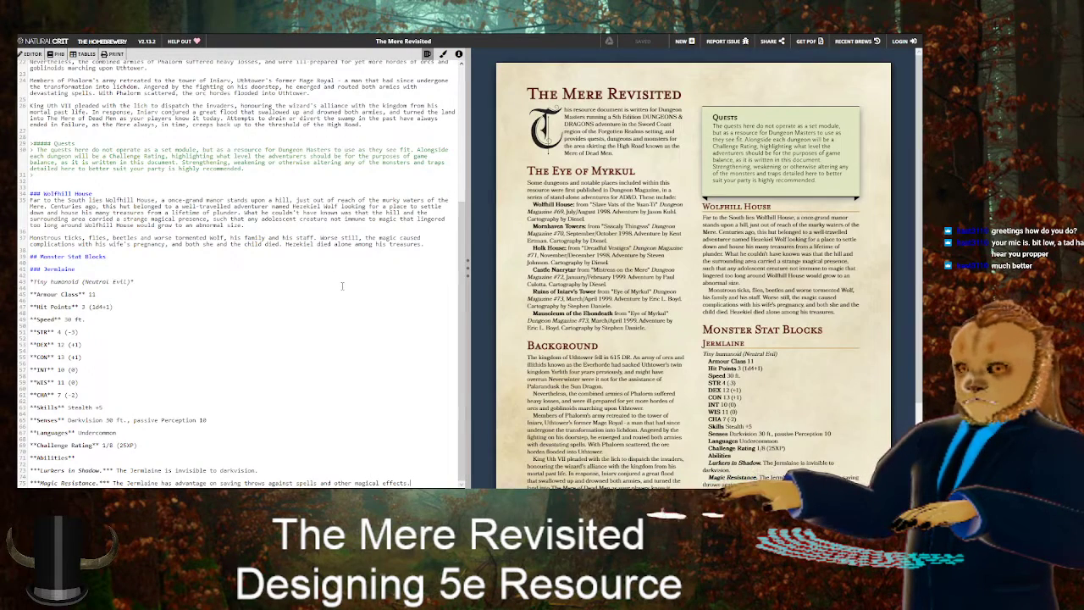
Add a bold-italic "Swarming Rush." ability heading on a new line below Magic Resistance, taking the name from the bestiary entry
{"action": "key", "text": "Return"}
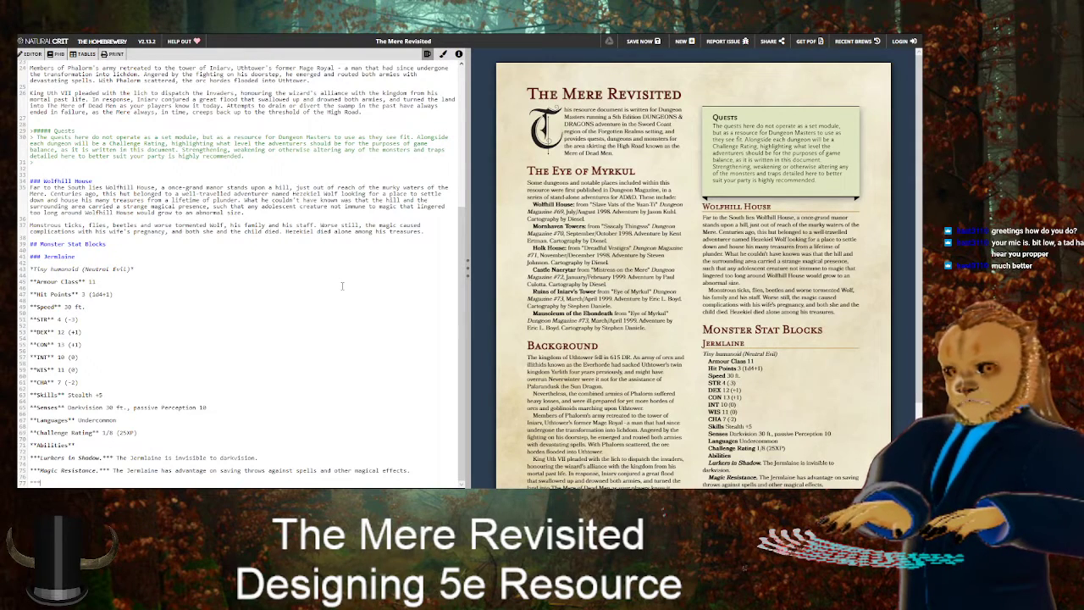
{"action": "key", "text": "ctrl+Tab"}
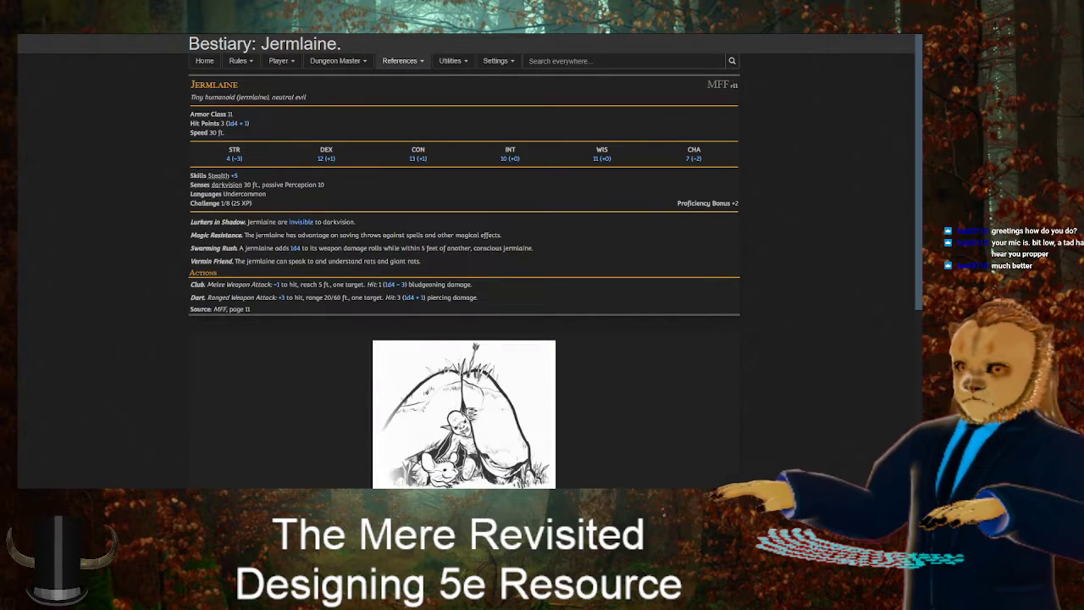
{"action": "key", "text": "ctrl+shift+Tab"}
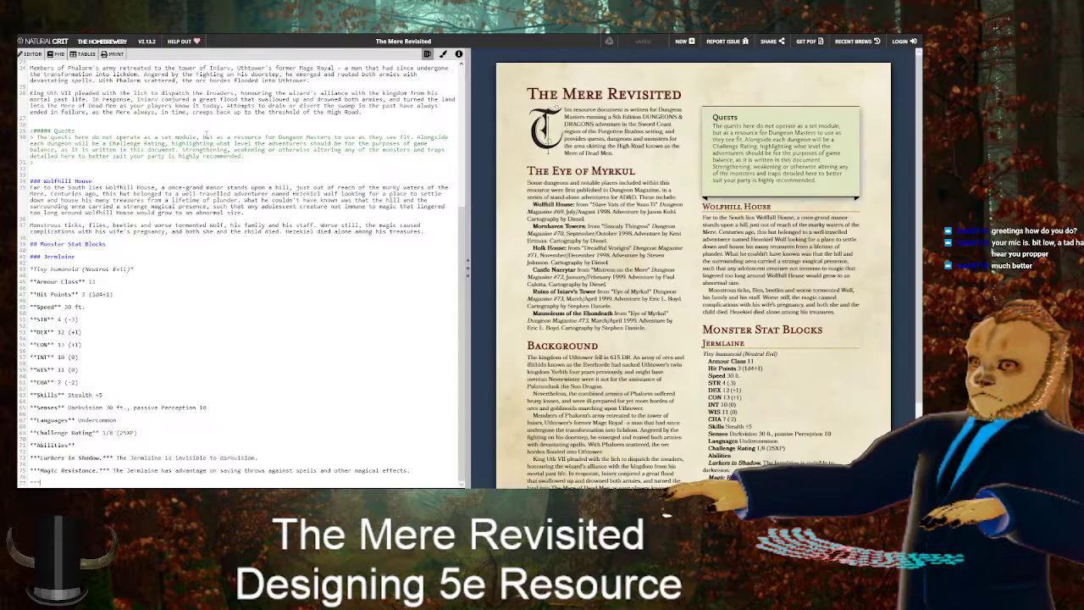
{"action": "type", "text": "***Swarming Rush."}
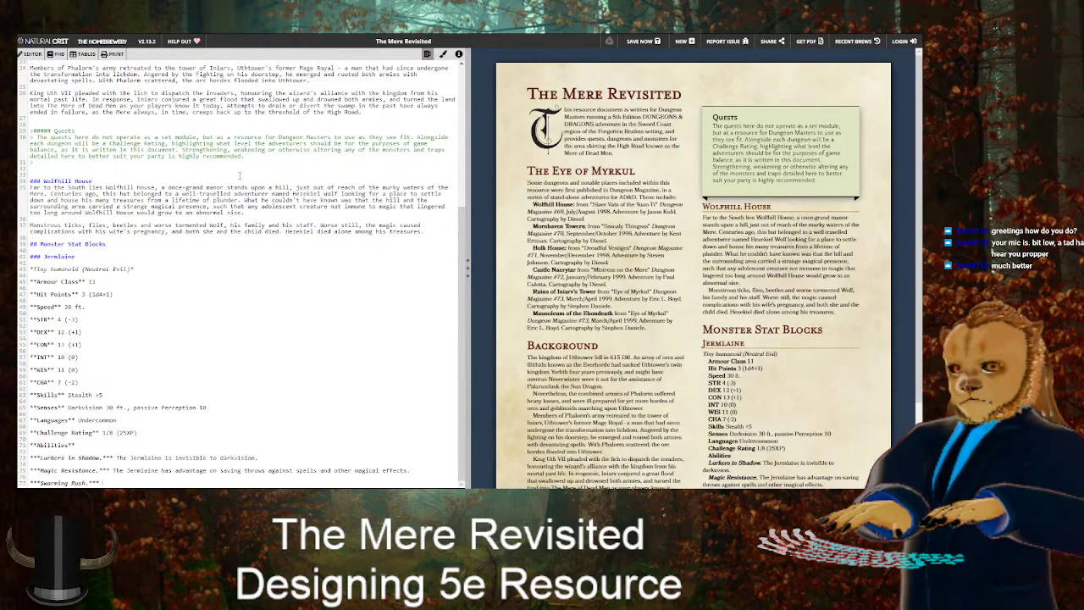
{"action": "type", "text": "***"}
Check the bestiary wording and begin the Swarming Rush description with "The Jermlaine adds 1d4 to weapon damage rolls"
{"action": "key", "text": "ctrl+Tab"}
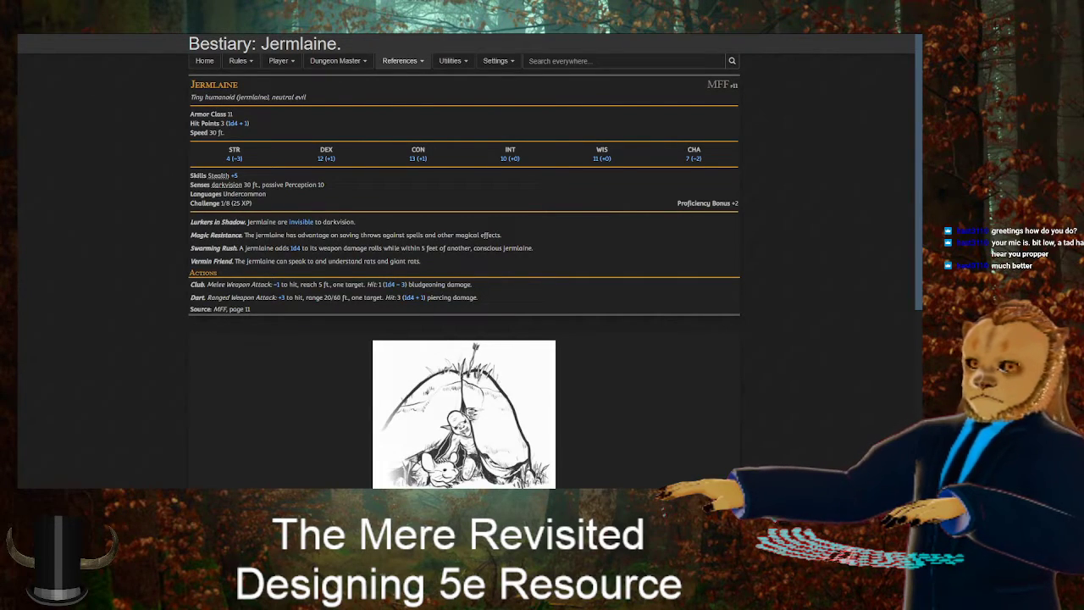
{"action": "key", "text": "ctrl+Tab"}
{"action": "type", "text": "The Jer"}
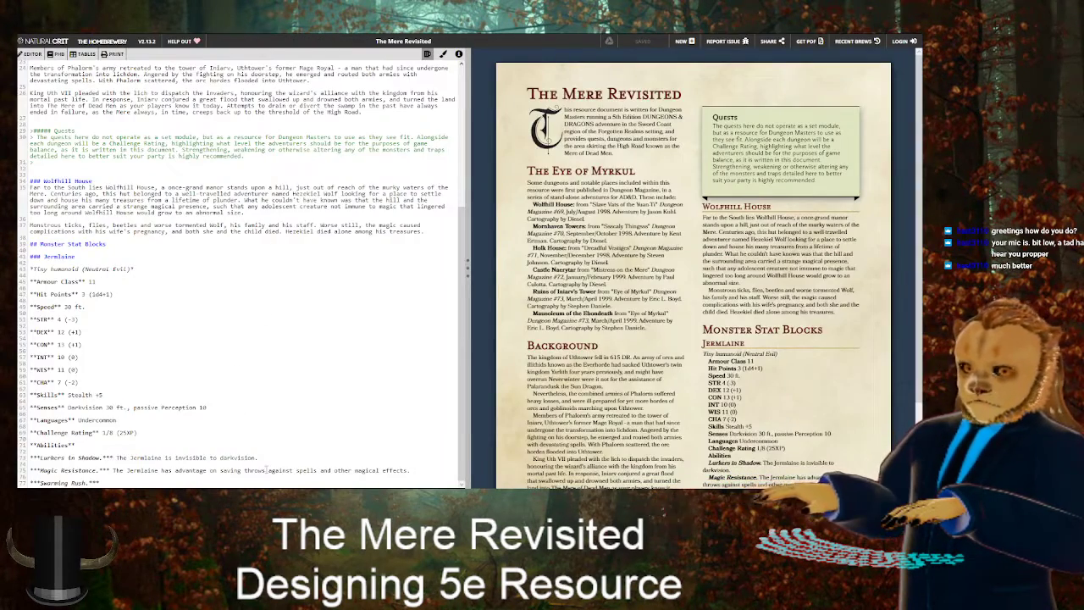
{"action": "type", "text": "mlaine adds"}
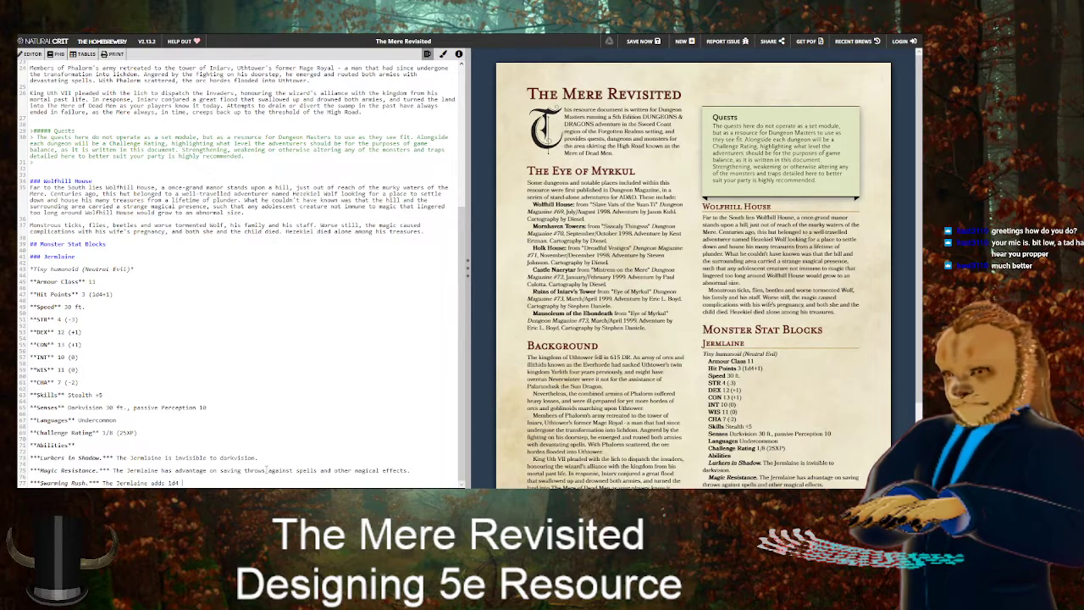
{"action": "type", "text": " 1d4"}
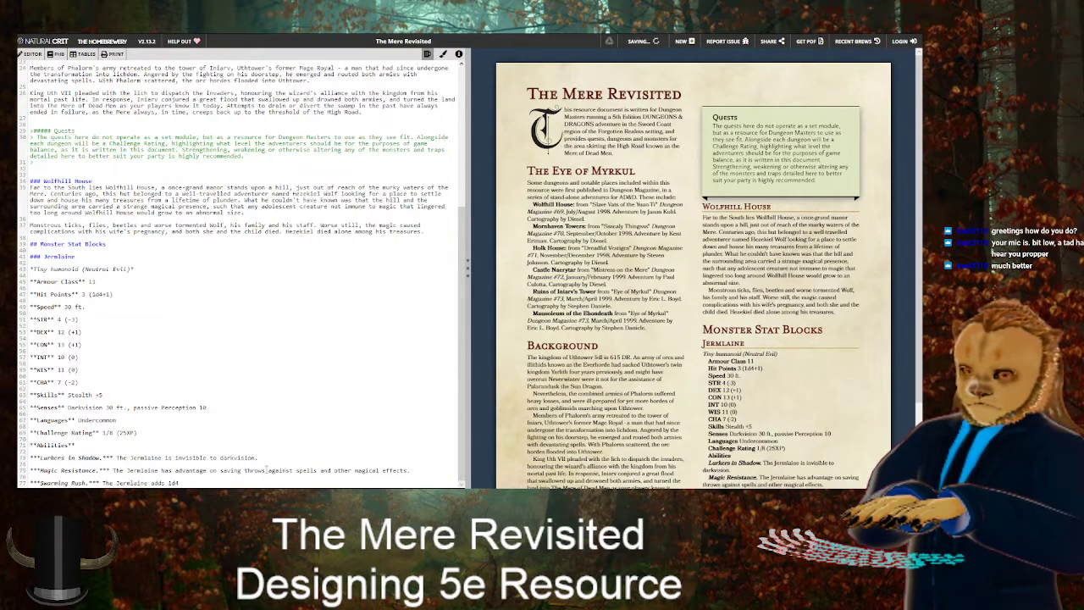
{"action": "type", "text": " to weapon"}
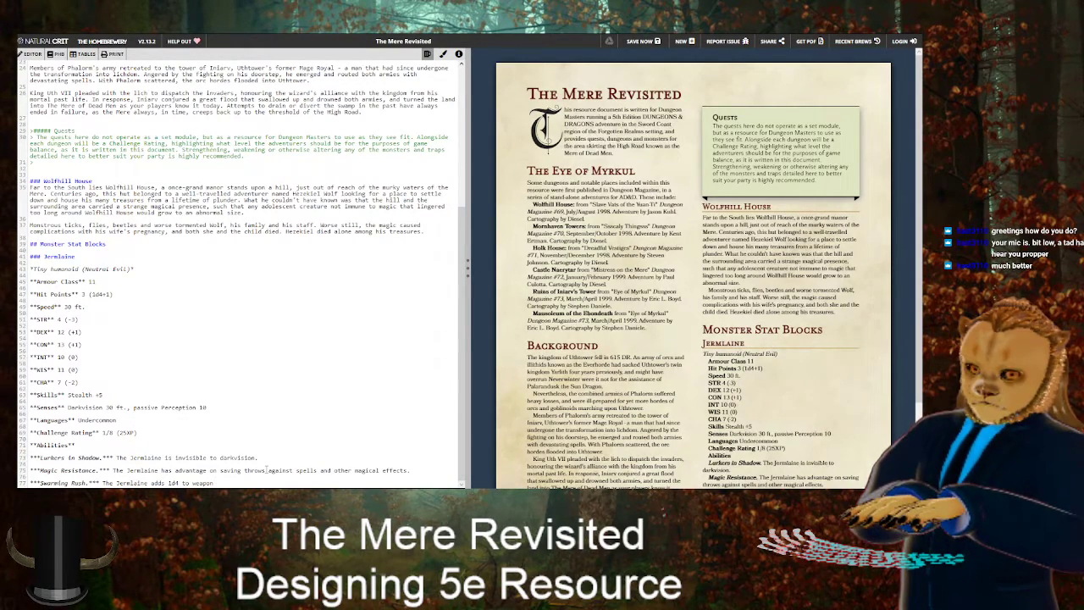
{"action": "type", "text": " damage rol"}
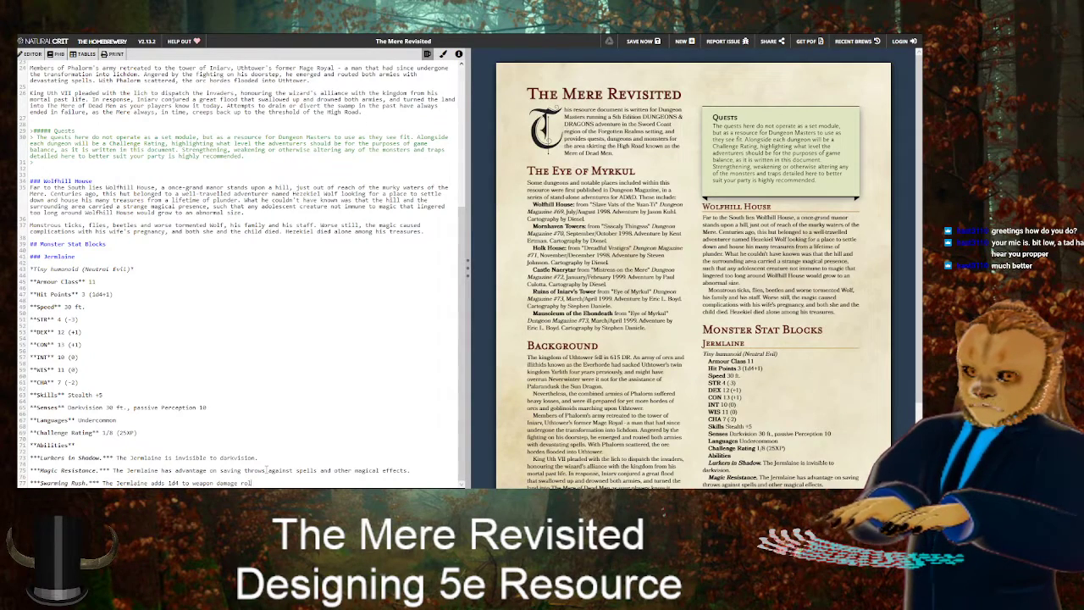
Complete the Swarming Rush description with "if they are within 5 feet of another Jermlaine, unless that Jermlaine is incapacitated."
{"action": "type", "text": "ls if they are within 5 fee"}
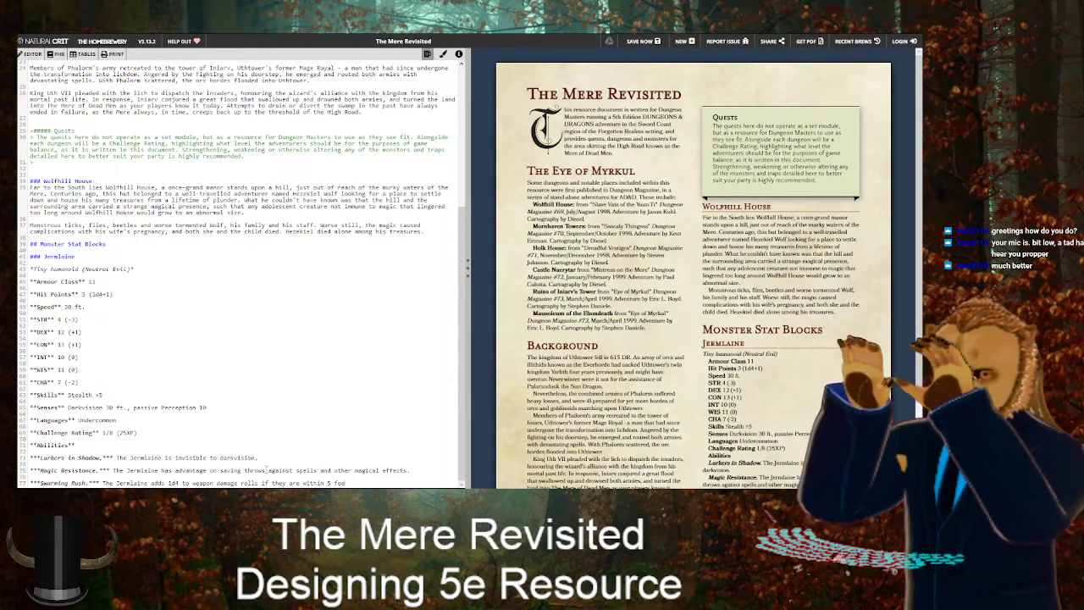
{"action": "type", "text": "t of another Jerm"}
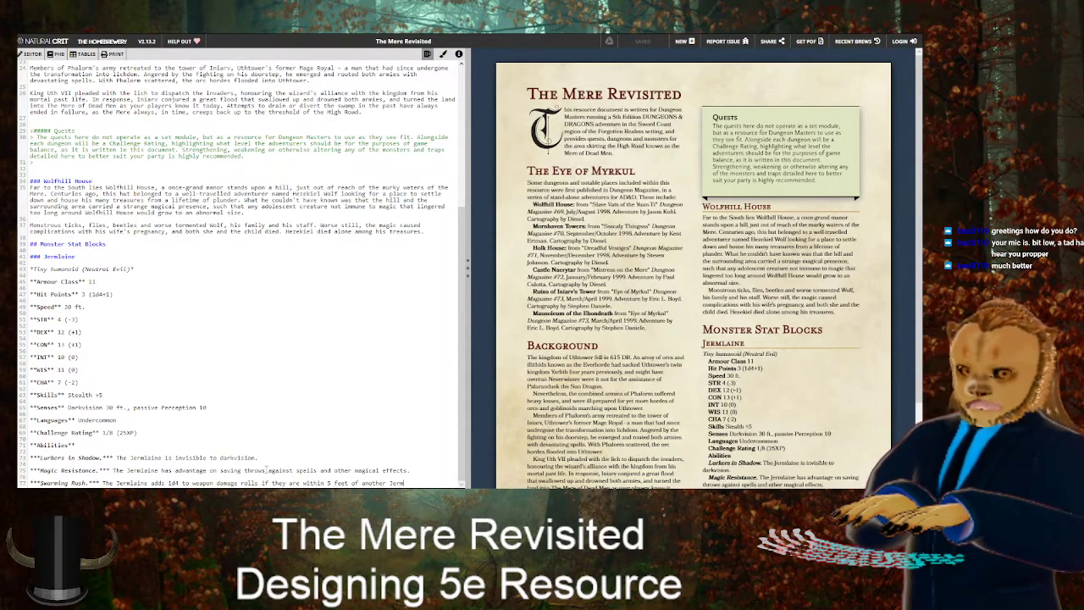
{"action": "type", "text": "laine"}
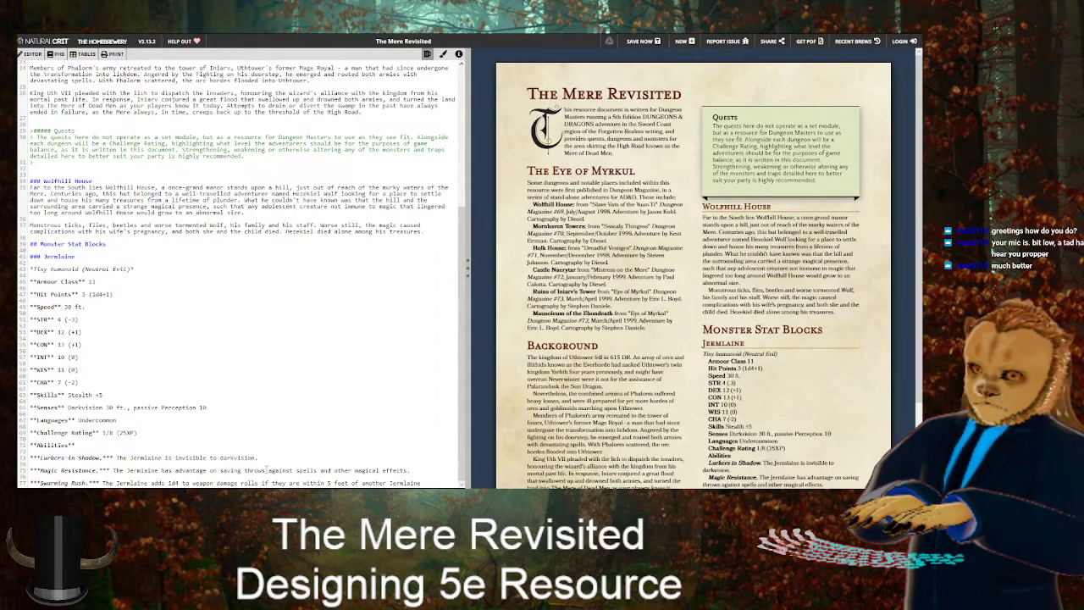
{"action": "type", "text": ", unl"}
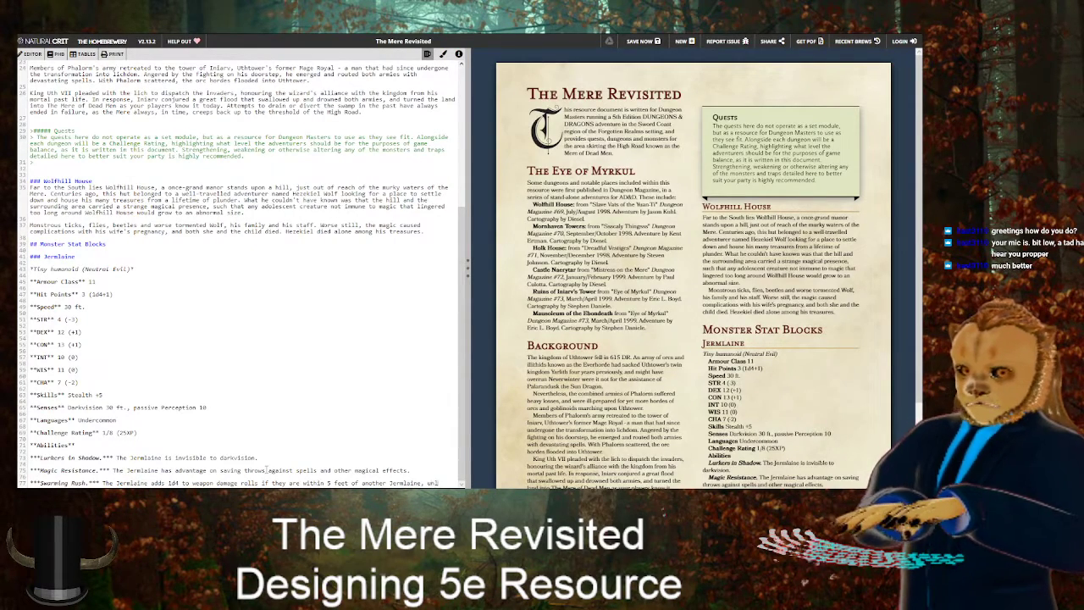
{"action": "type", "text": "ess that"}
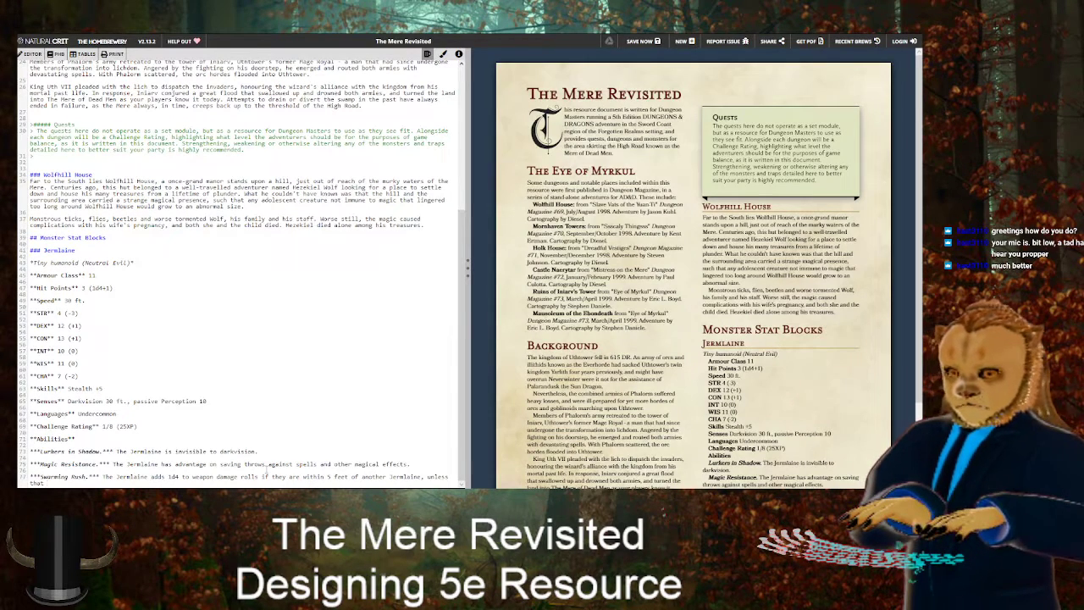
{"action": "type", "text": " Jermlaine"}
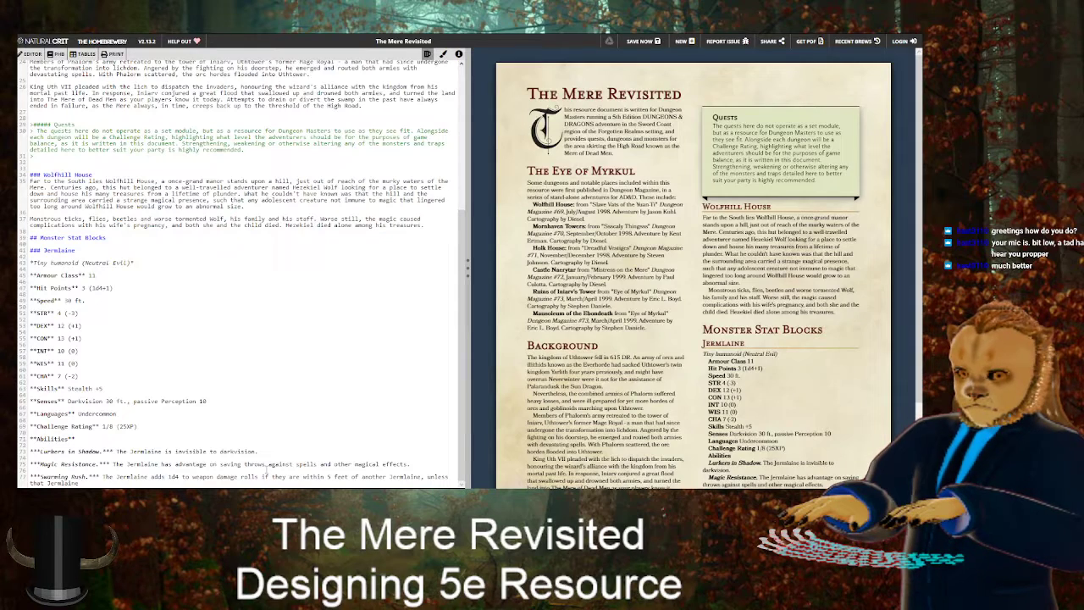
{"action": "type", "text": " is incopacitated."}
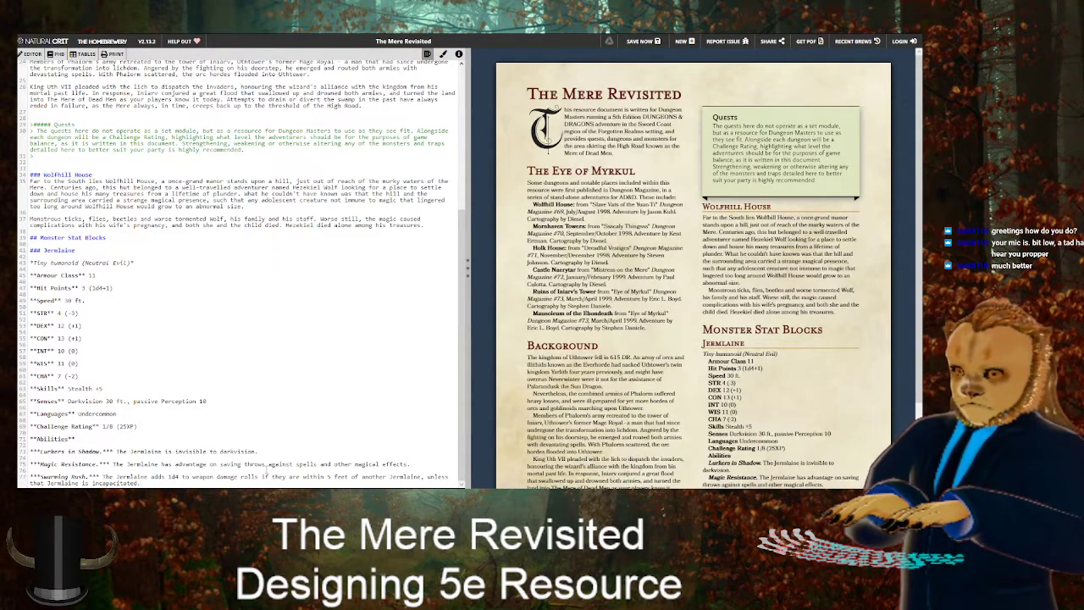
Add a bold-italic "Vermin Friend." ability heading below Swarming Rush, taking the name from the bestiary entry
{"action": "key", "text": "Return"}
{"action": "type", "text": "***"}
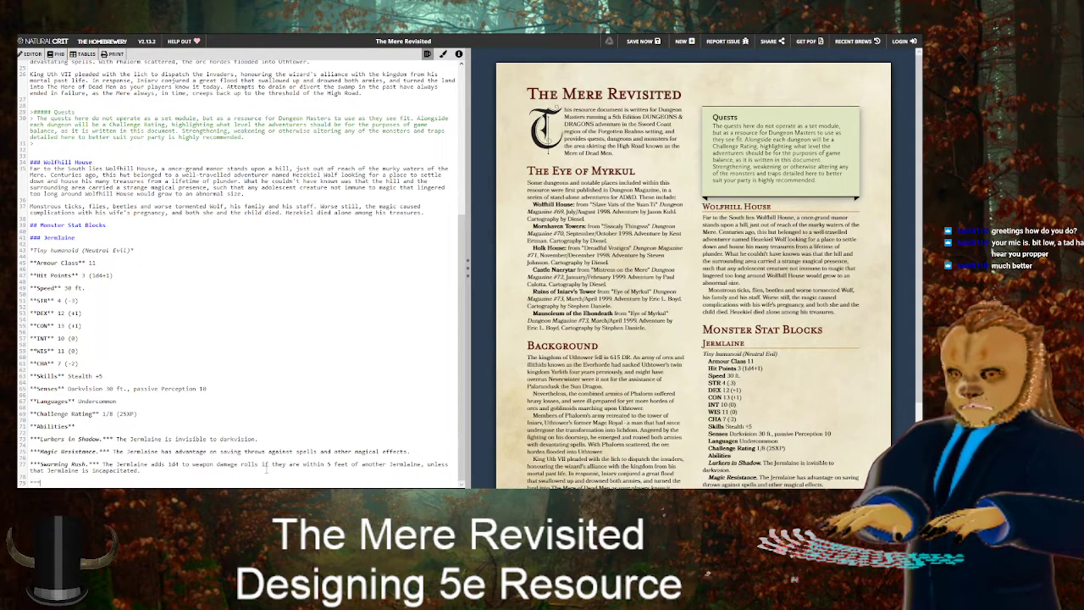
{"action": "key", "text": "ctrl+Tab"}
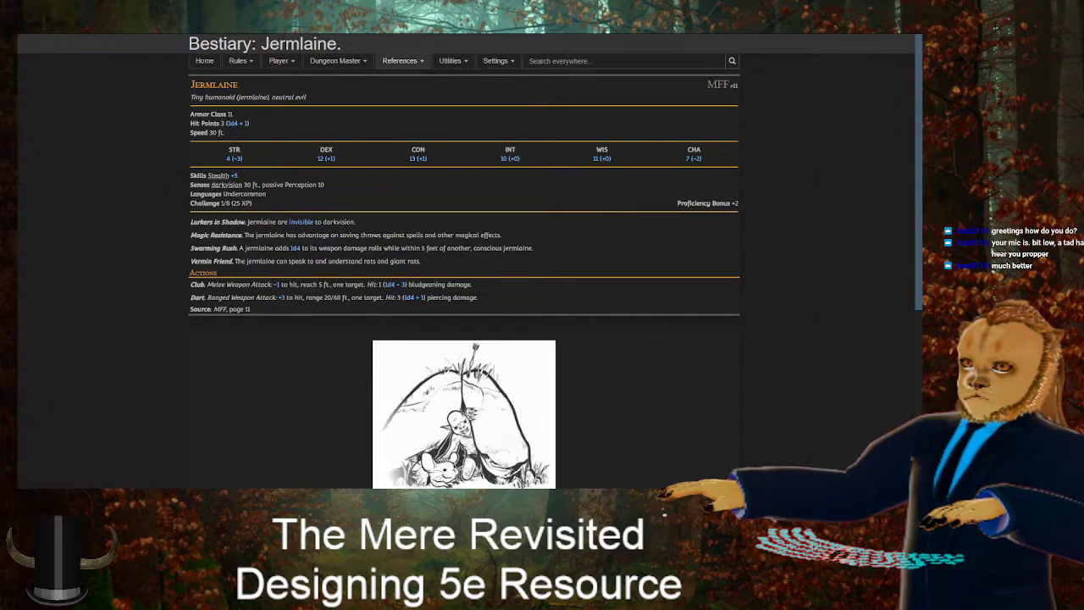
{"action": "key", "text": "ctrl+shift+Tab"}
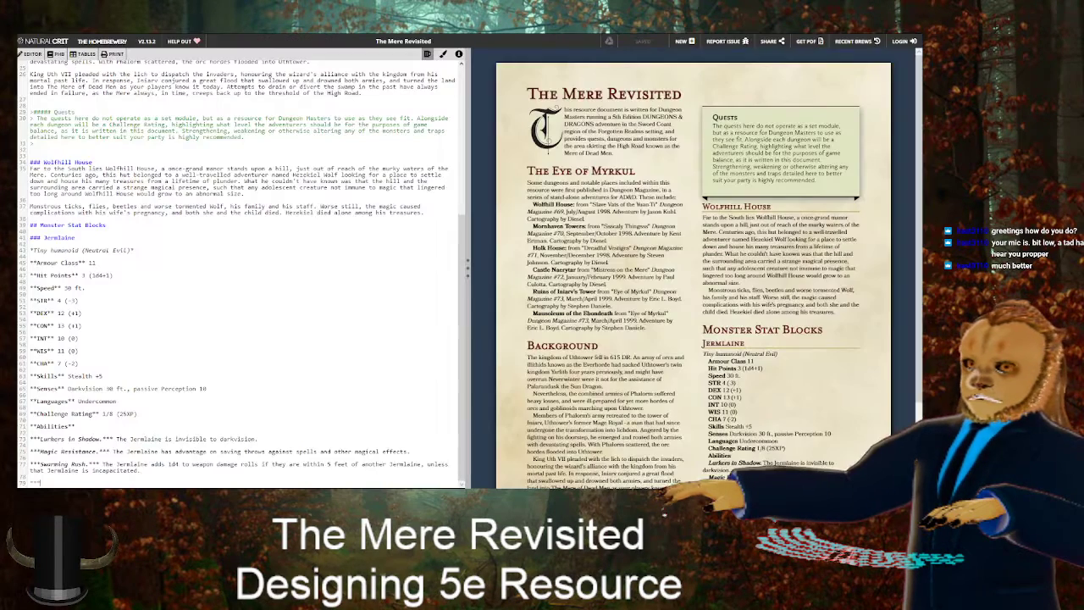
{"action": "type", "text": "Vermin"}
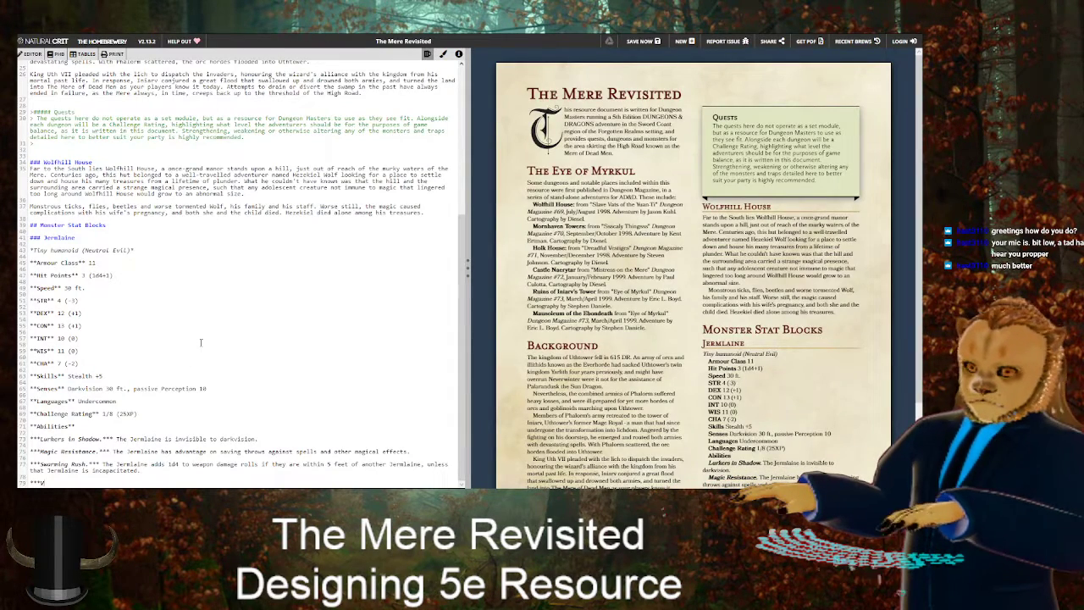
{"action": "type", "text": " Friend.***"}
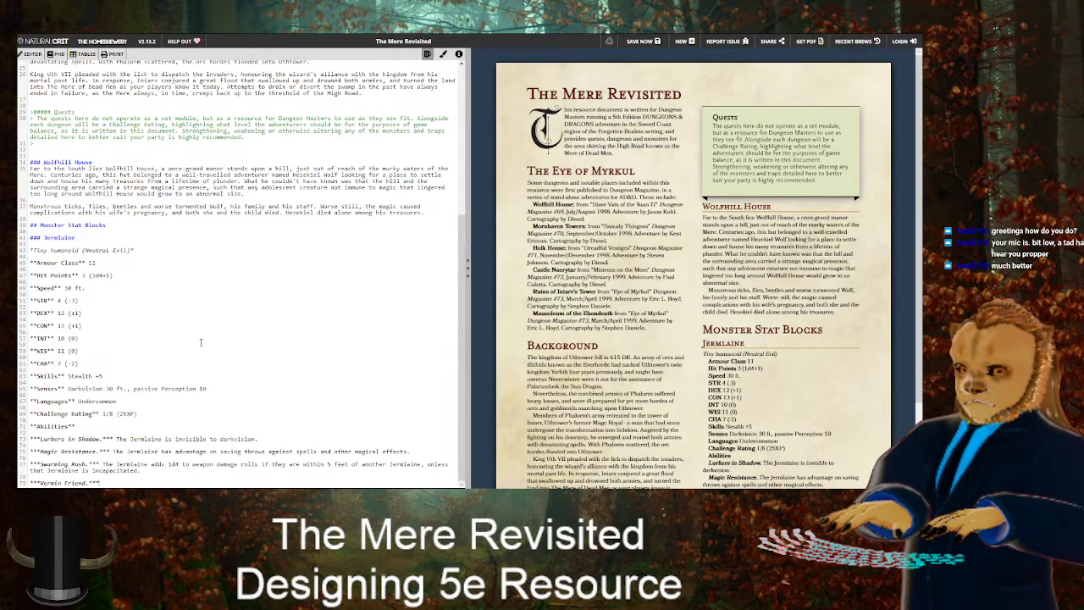
Following the bestiary entry, describe Vermin Friend as "The Jermlaine can speak to and understand rats and giant rats." and start a new line
{"action": "key", "text": "ctrl+Tab"}
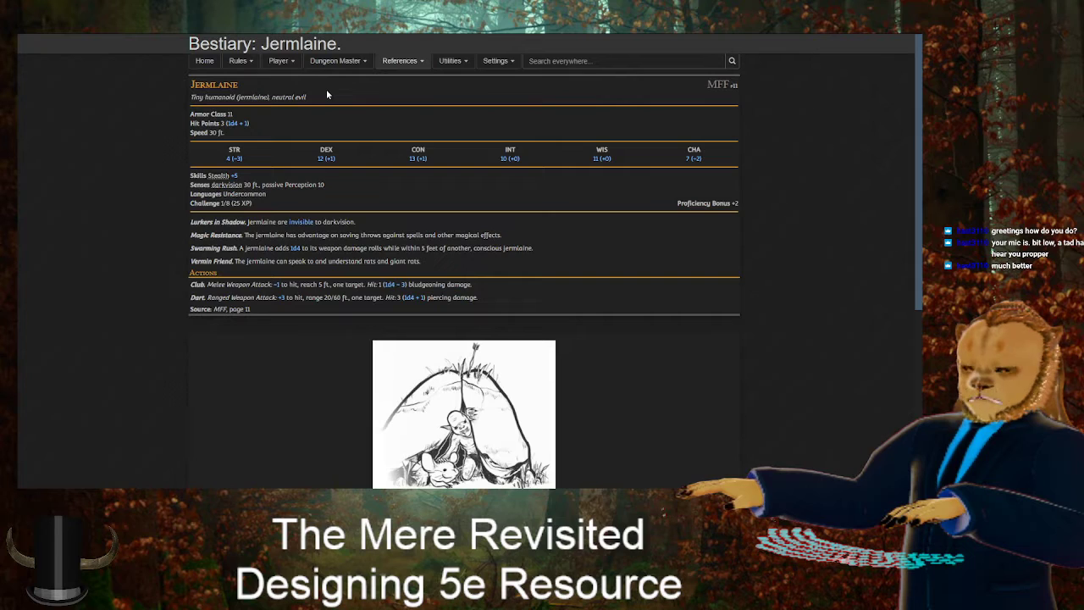
{"action": "key", "text": "ctrl+Tab"}
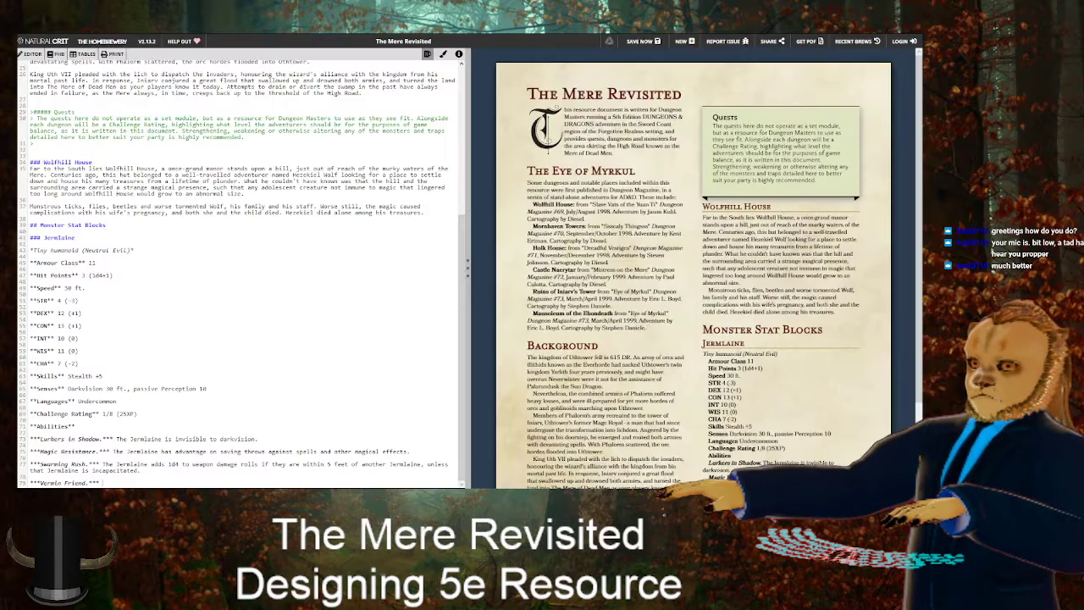
{"action": "type", "text": ".*** The Jer"}
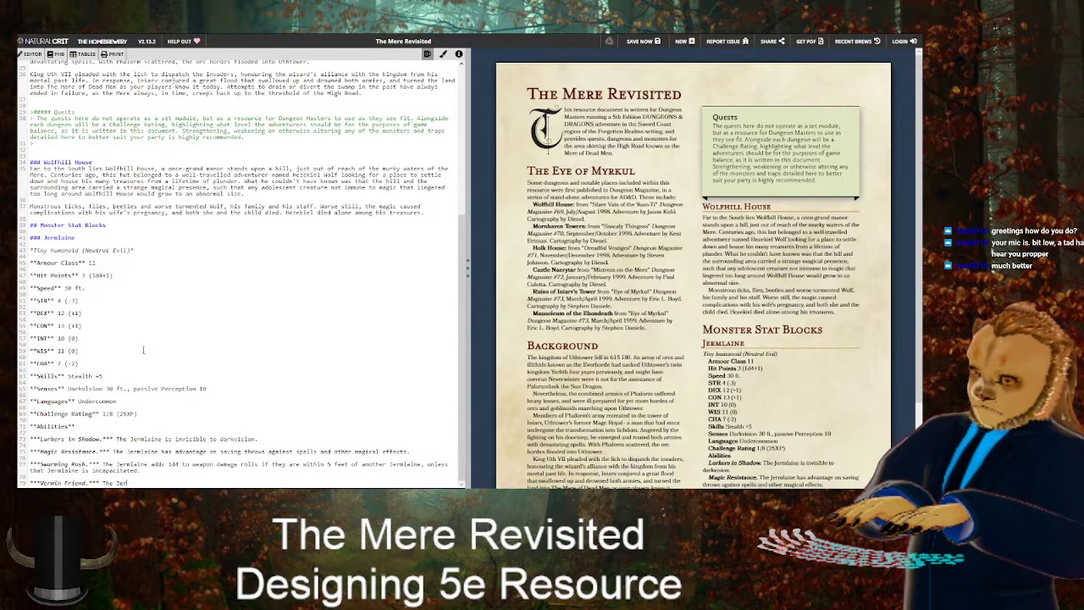
{"action": "type", "text": "ml"}
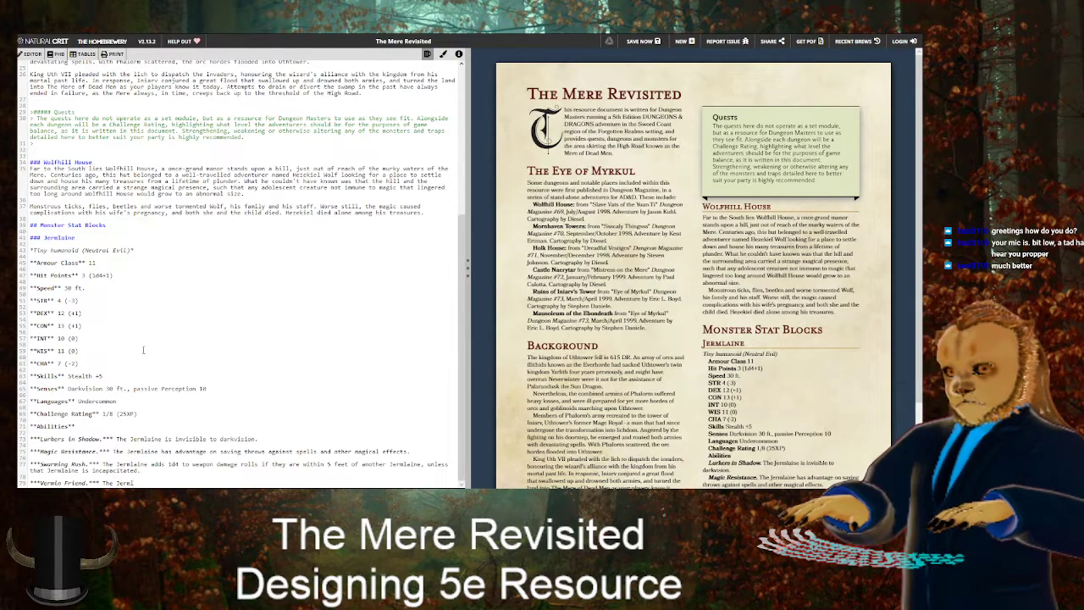
{"action": "type", "text": "aine can speak to and understand "}
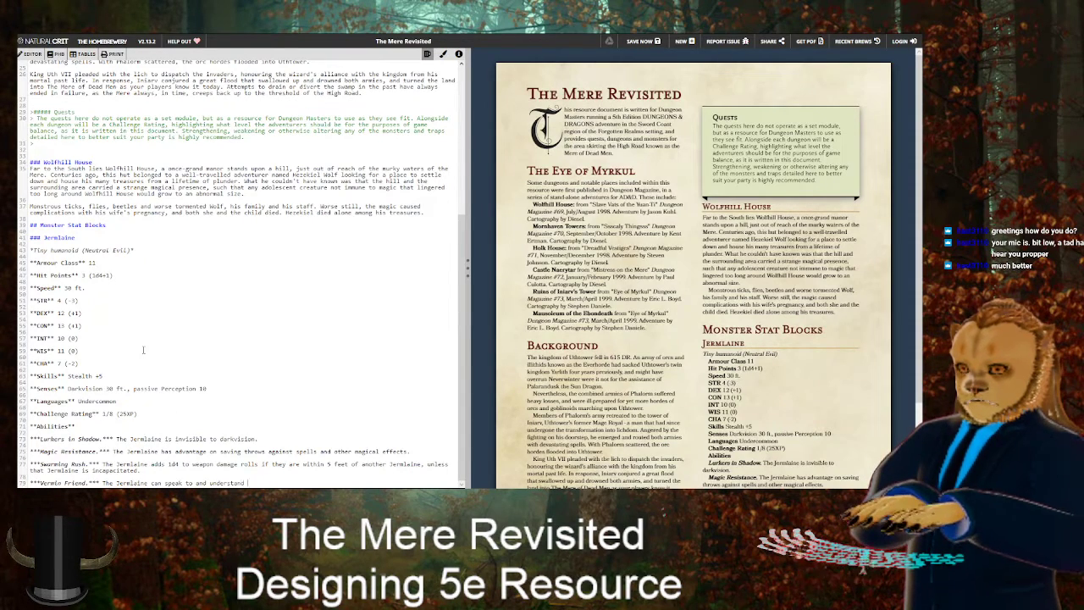
{"action": "type", "text": "rats and "}
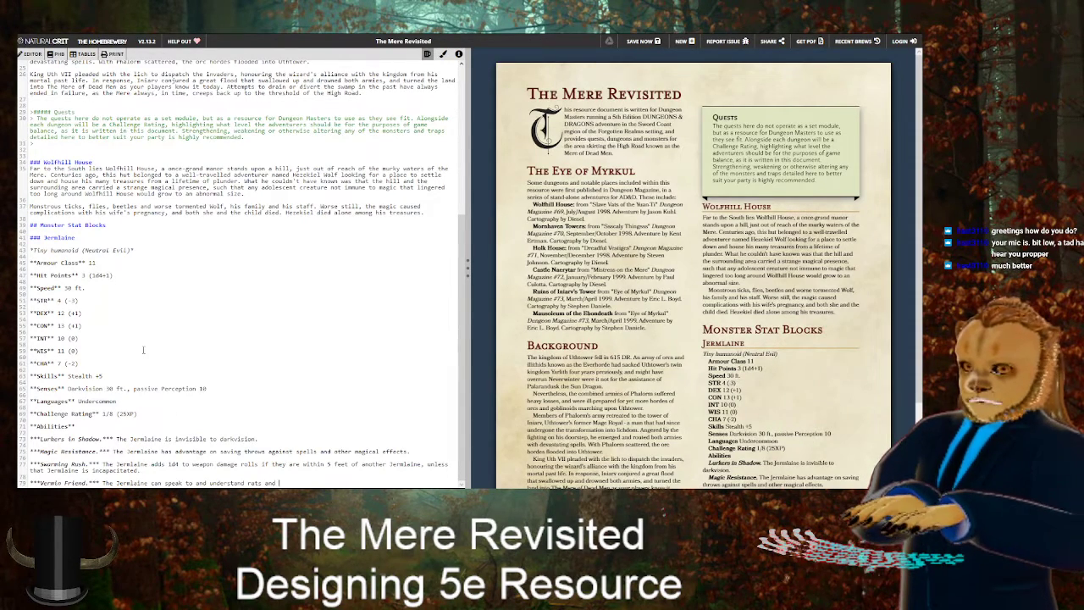
{"action": "type", "text": "giant rats"}
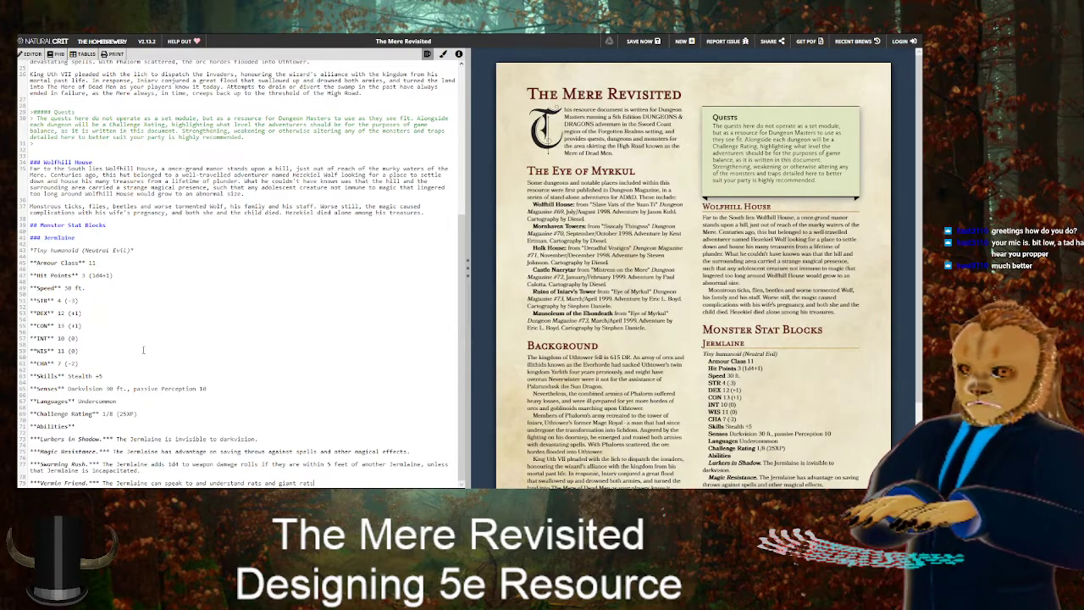
{"action": "scroll", "coordinate": [529, 217], "scroll_direction": "down", "scroll_amount": 2}
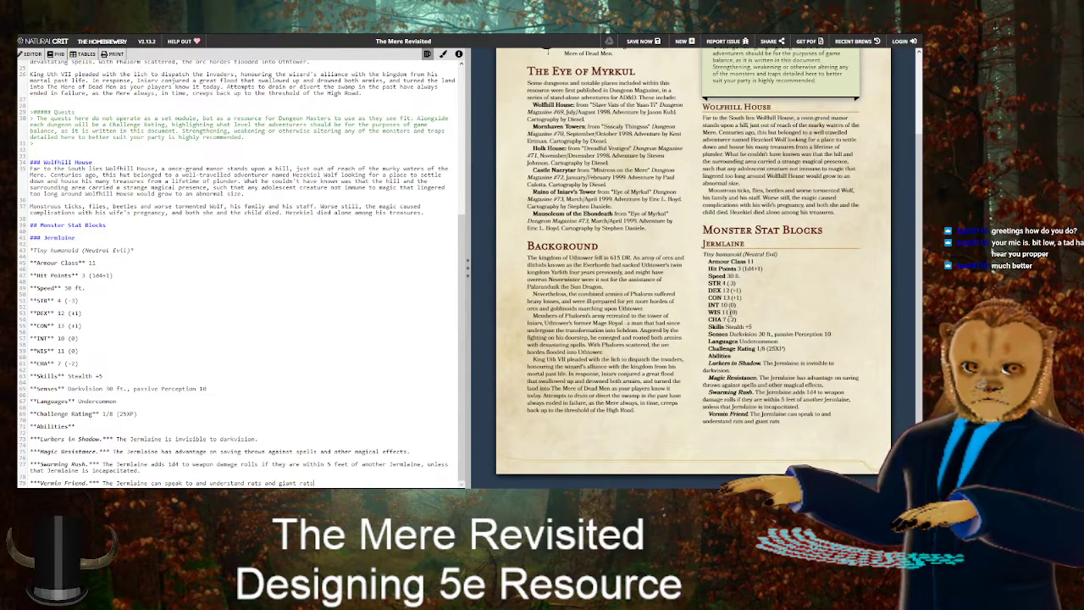
{"action": "type", "text": "."}
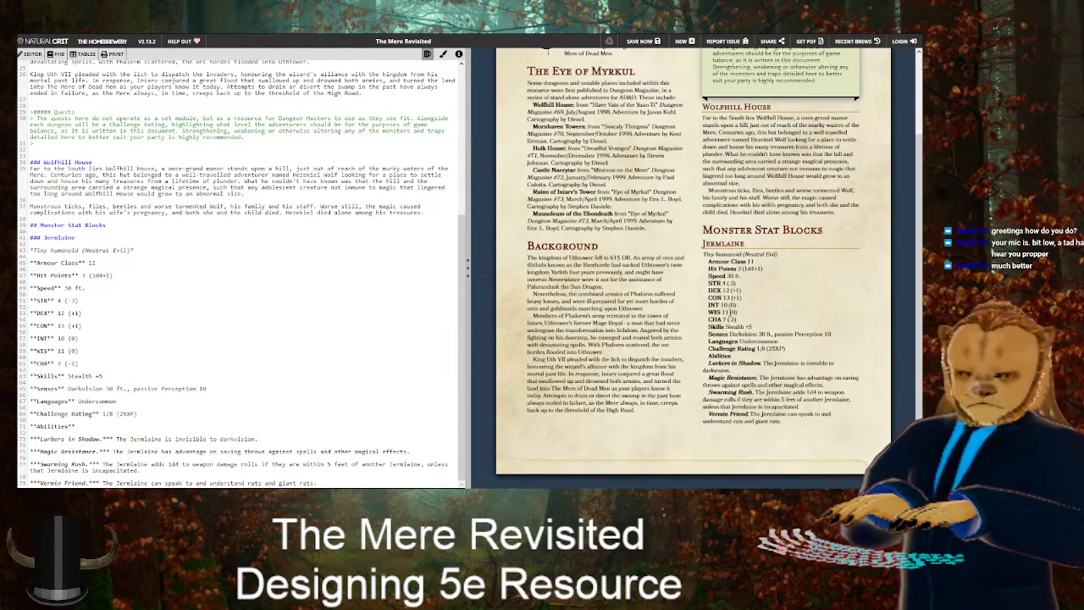
{"action": "key", "text": "Return"}
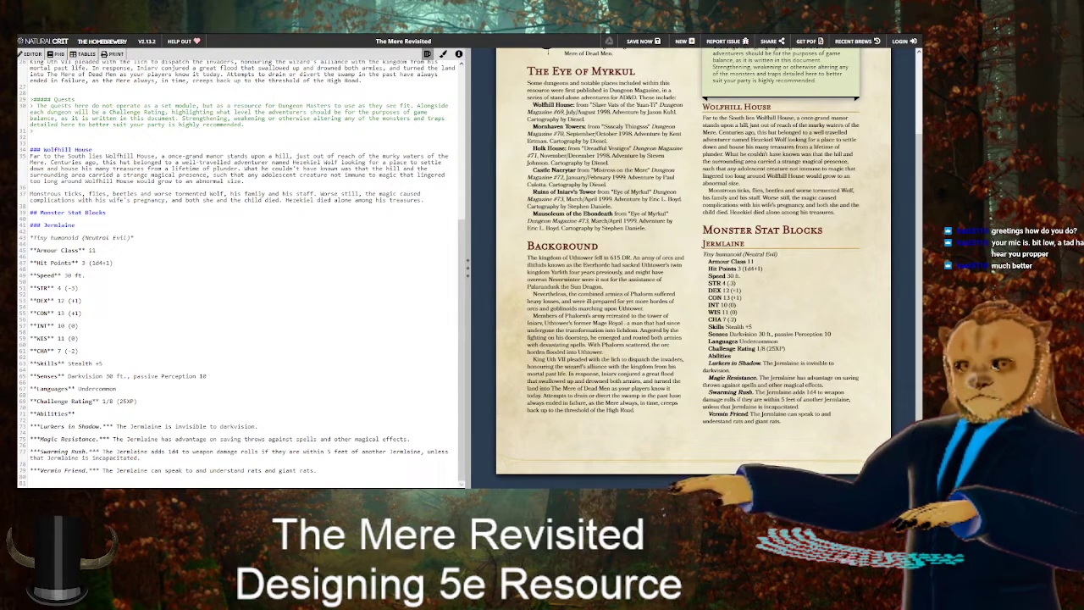
Review the Jermlaine bestiary entry's actions and the lore paragraphs below its illustration
{"action": "key", "text": "alt+Tab"}
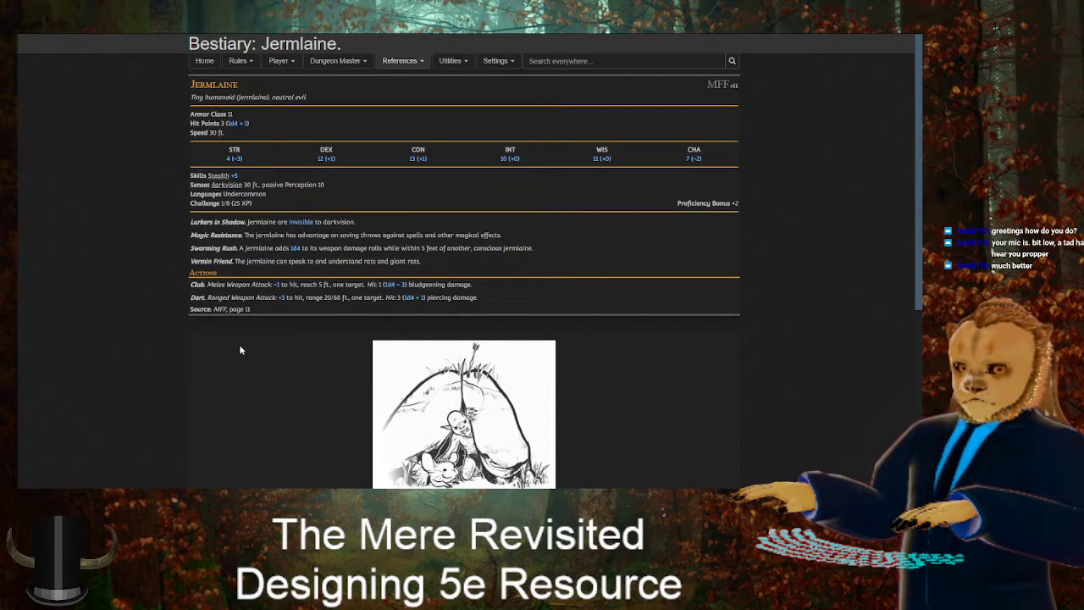
{"action": "scroll", "coordinate": [217, 367], "scroll_direction": "down", "scroll_amount": 3}
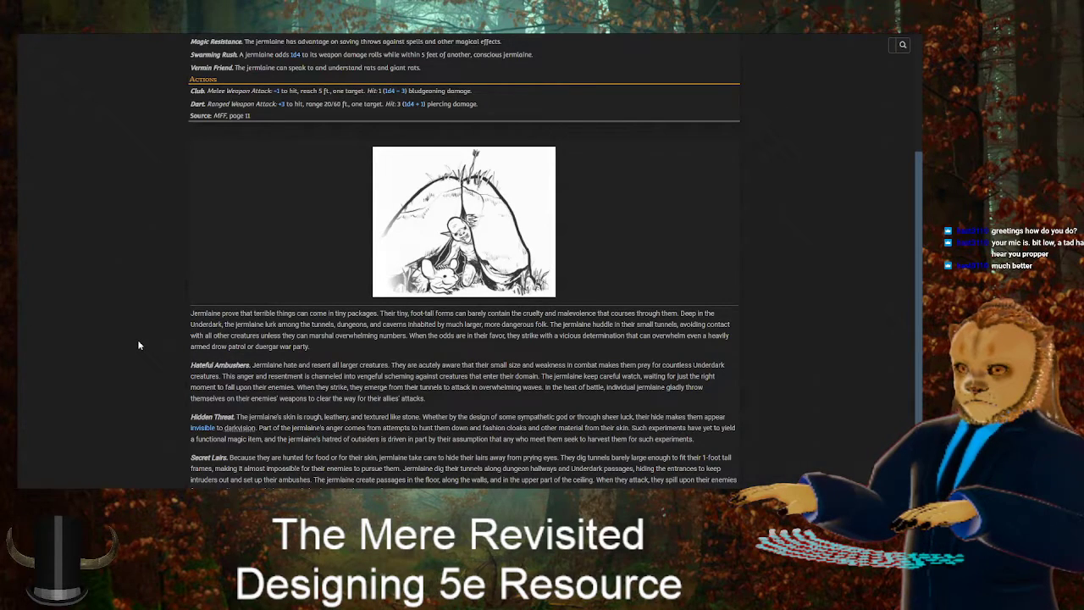
{"action": "scroll", "coordinate": [139, 344], "scroll_direction": "down", "scroll_amount": 2}
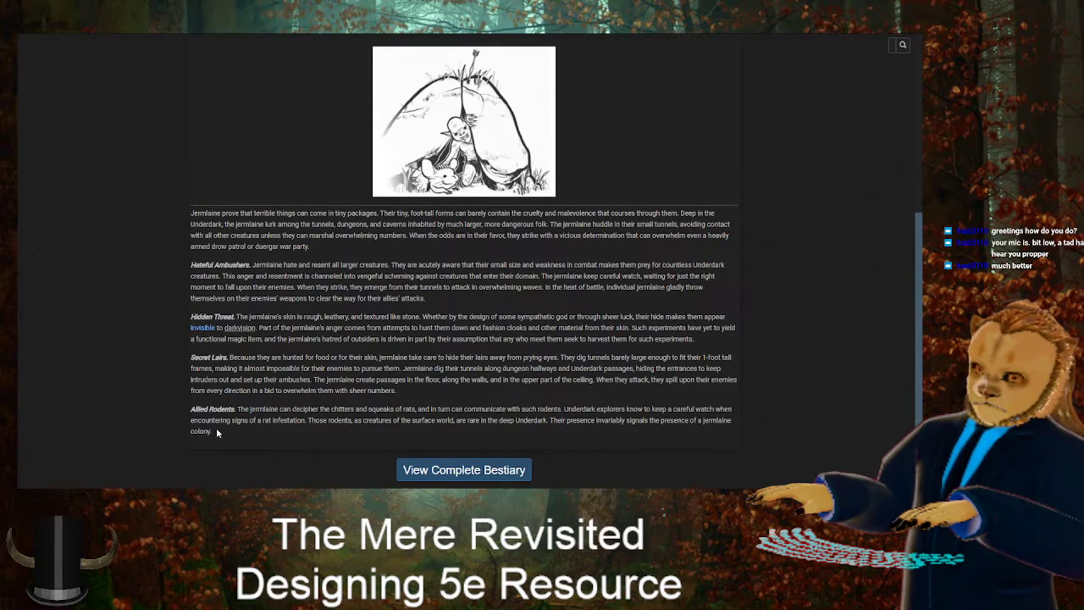
Return from the bestiary entry to The Mere Revisited brew and add a bold "Actions" heading below Vermin Friend
{"action": "scroll", "coordinate": [207, 339], "scroll_direction": "up", "scroll_amount": 3}
{"action": "scroll", "coordinate": [204, 331], "scroll_direction": "up", "scroll_amount": 1}
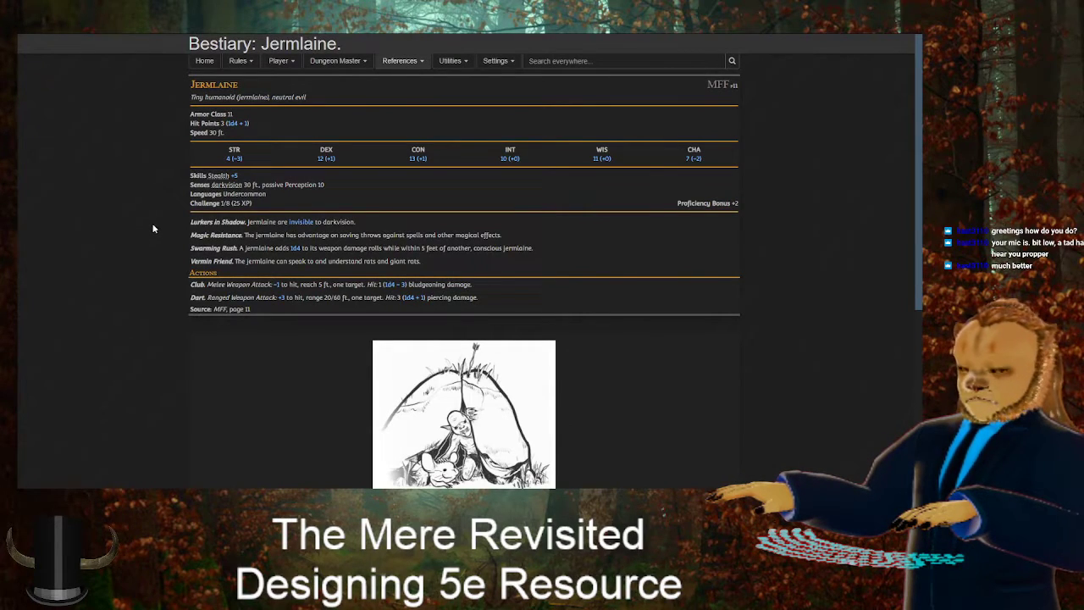
{"action": "key", "text": "alt+Tab"}
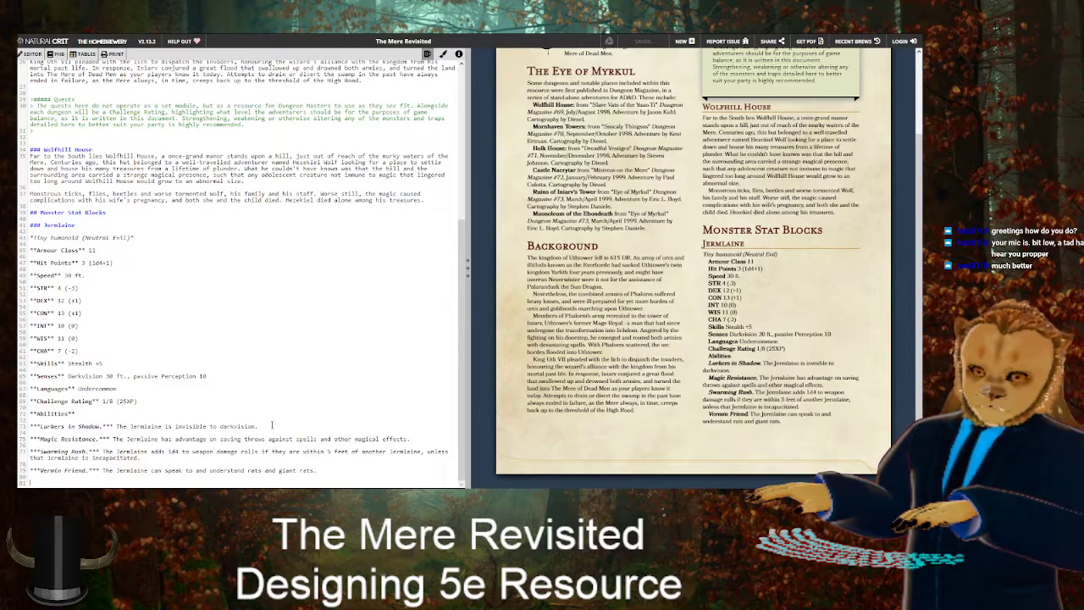
{"action": "key", "text": "Return"}
{"action": "type", "text": "**Actions"}
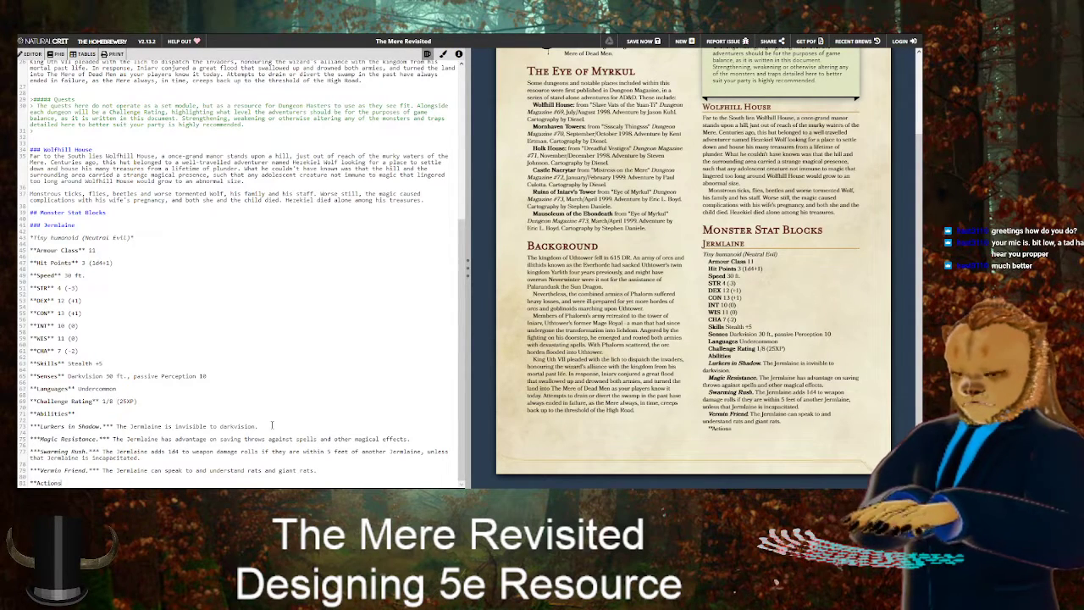
{"action": "type", "text": "**"}
{"action": "key", "text": "Return"}
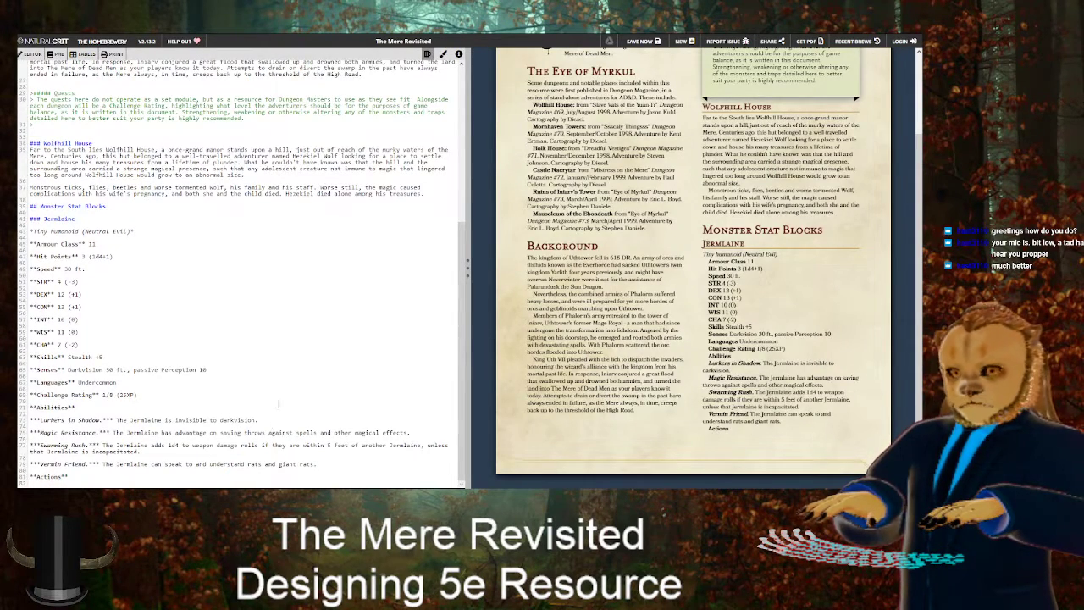
Add a bold-italic "Club." entry under Actions, checking the name against the bestiary entry, and open an italic passage after it
{"action": "key", "text": "Return"}
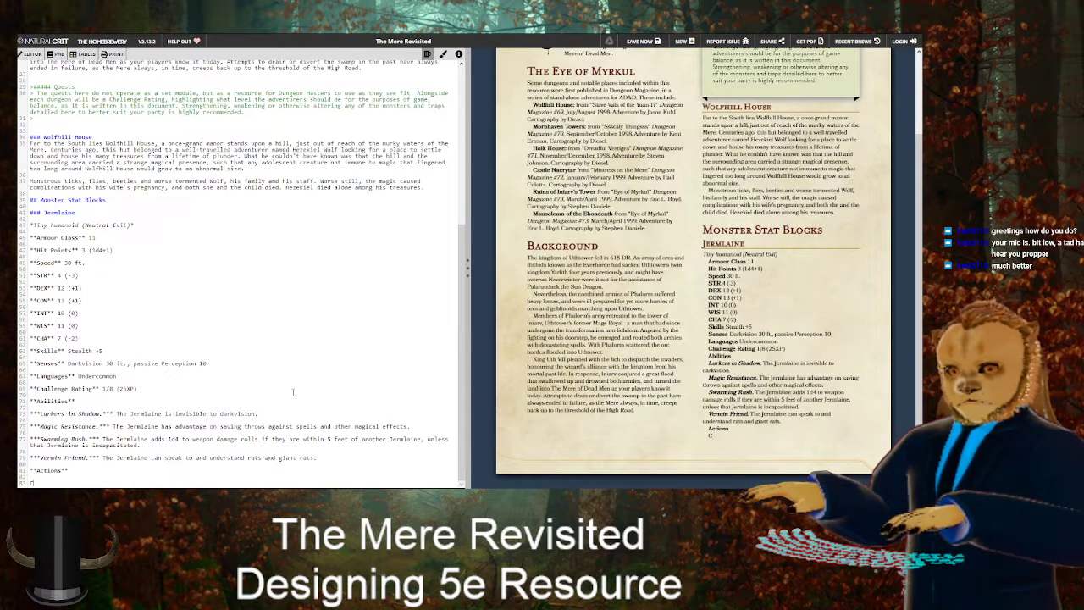
{"action": "type", "text": "Club"}
{"action": "key", "text": "alt+Tab"}
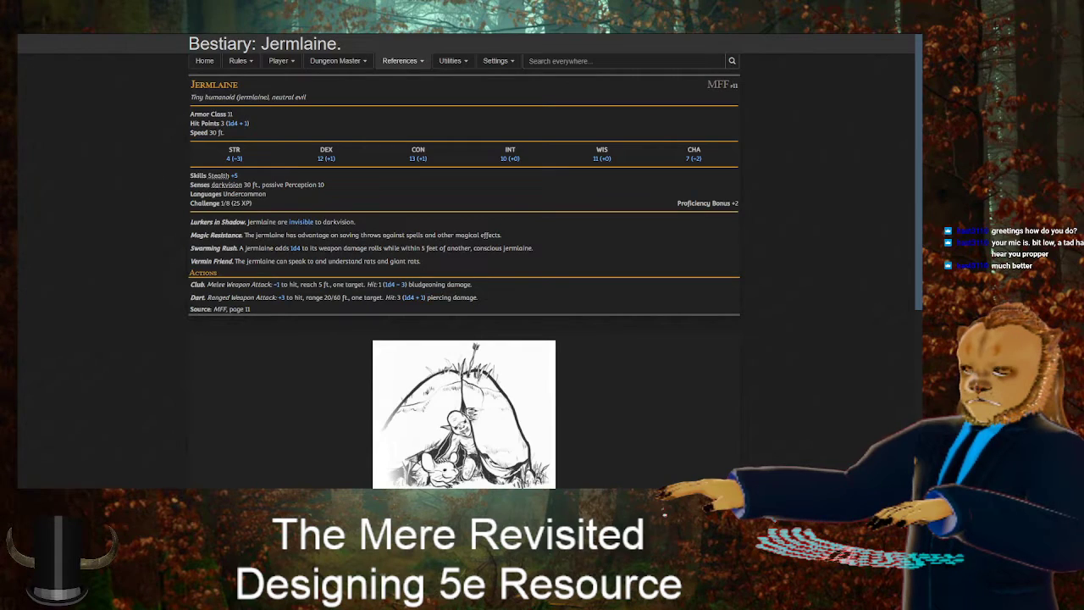
{"action": "key", "text": "alt+Tab"}
{"action": "type", "text": "."}
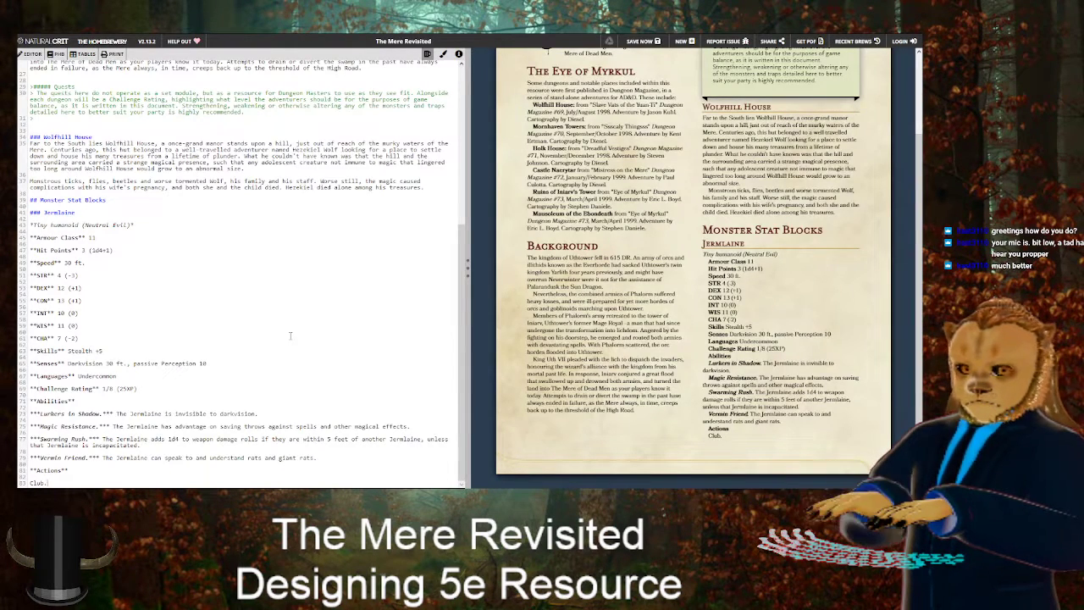
{"action": "key", "text": "Home"}
{"action": "type", "text": "** *"}
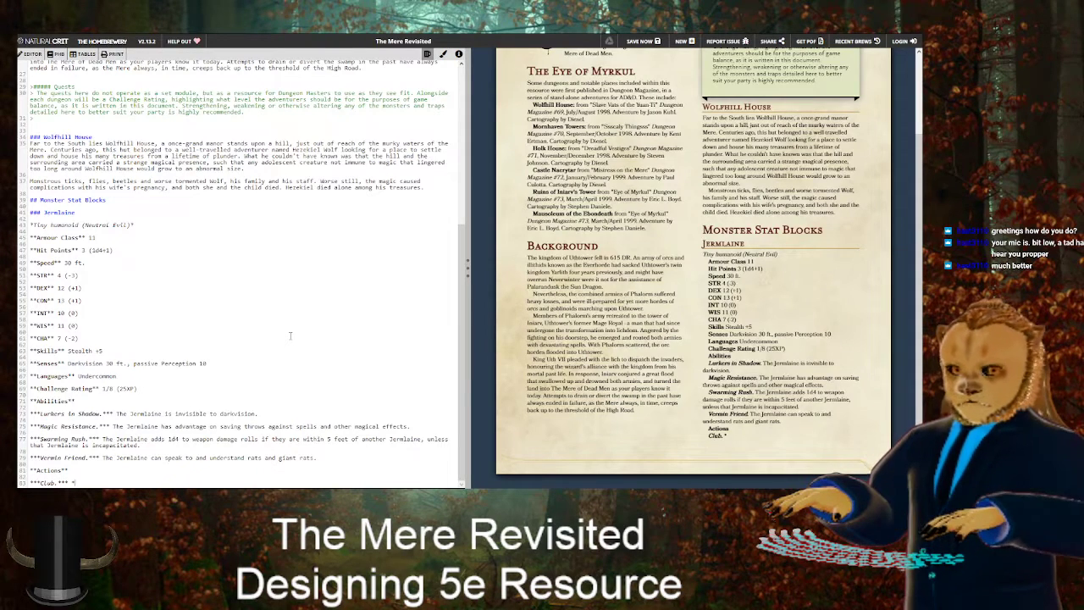
Following the bestiary entry, label the Club action with italic "Melee Weapon Attack:" text
{"action": "type", "text": "Melee w"}
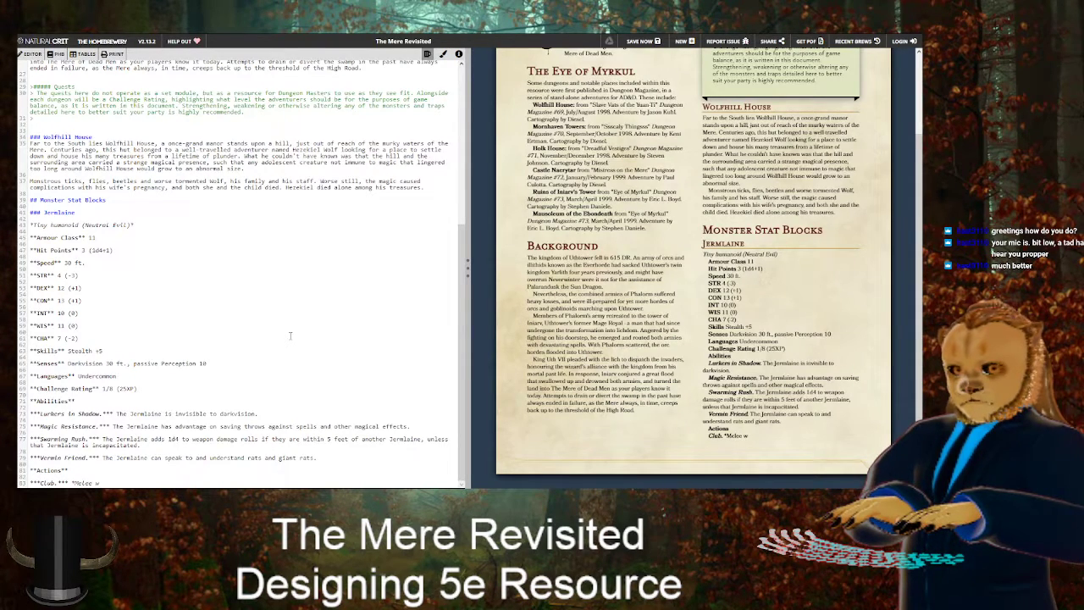
{"action": "key", "text": "ctrl+Tab"}
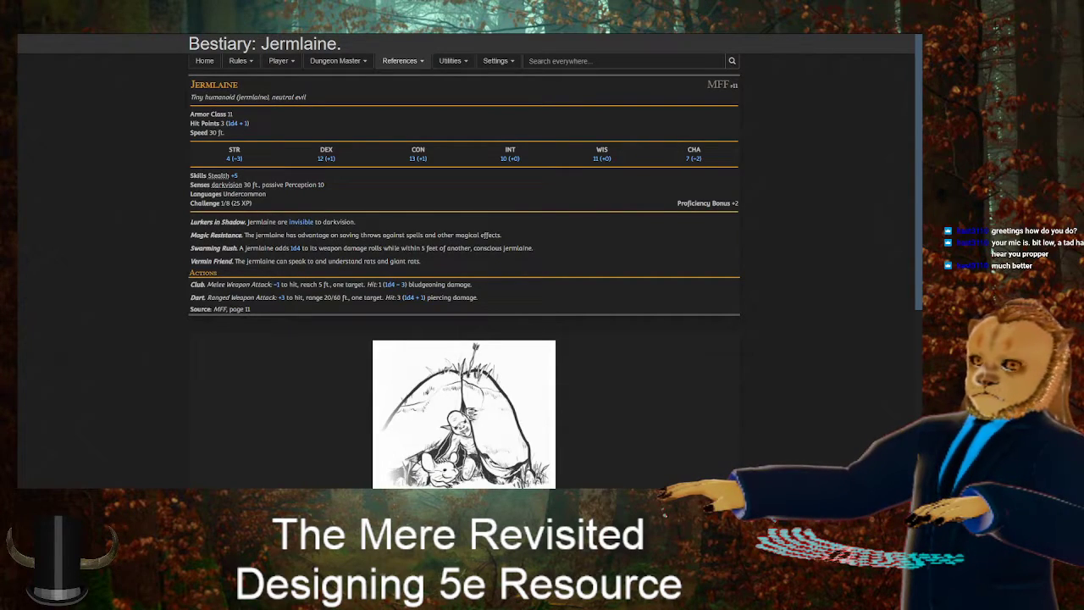
{"action": "key", "text": "ctrl+Tab"}
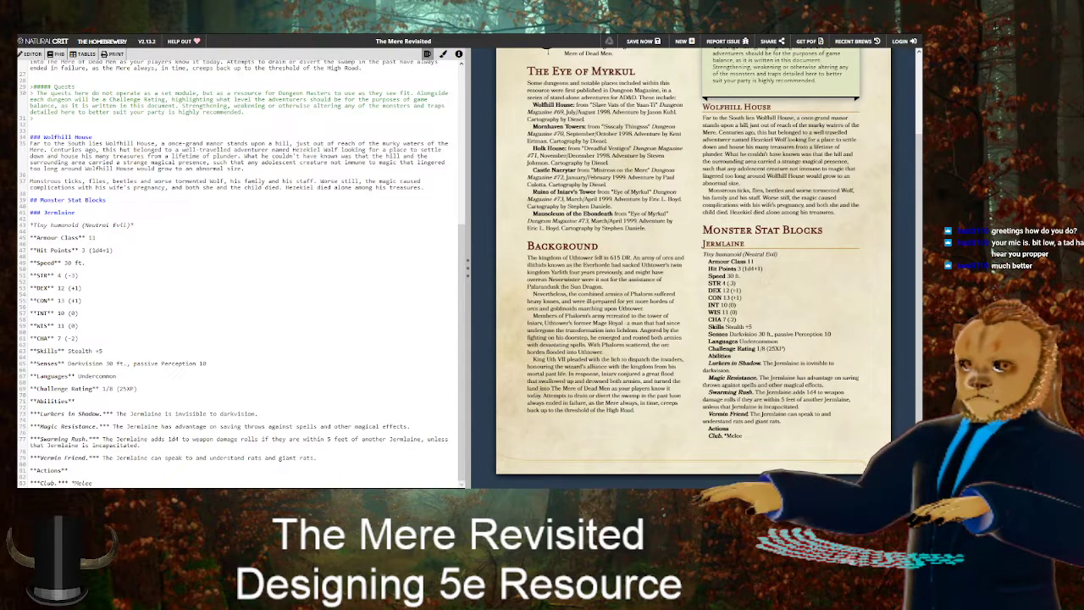
{"action": "key", "text": "ctrl+Tab"}
{"action": "key", "text": "ctrl+Tab"}
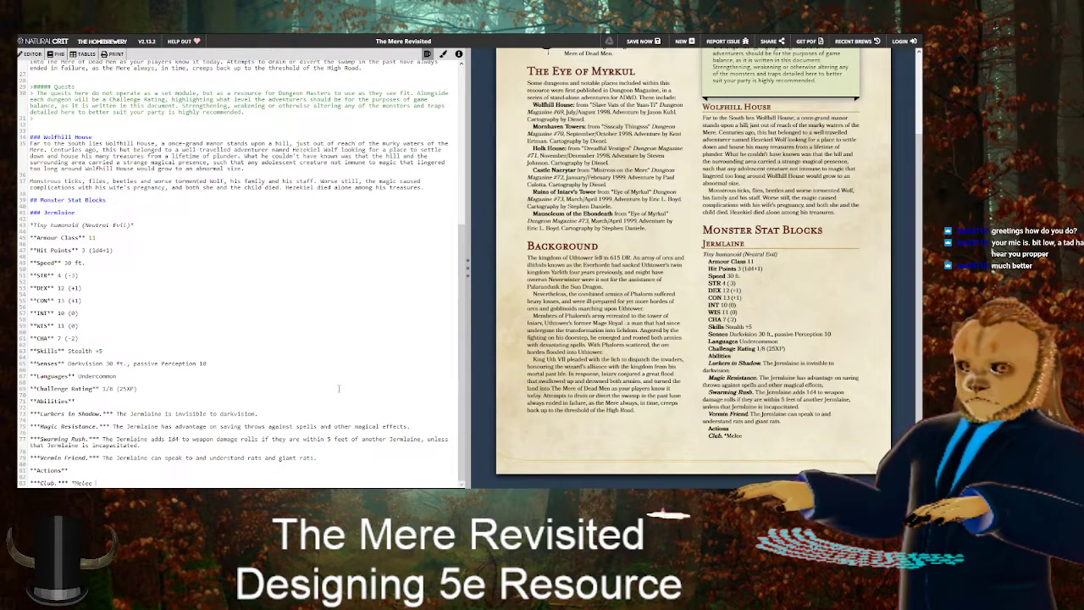
{"action": "type", "text": "Attack"}
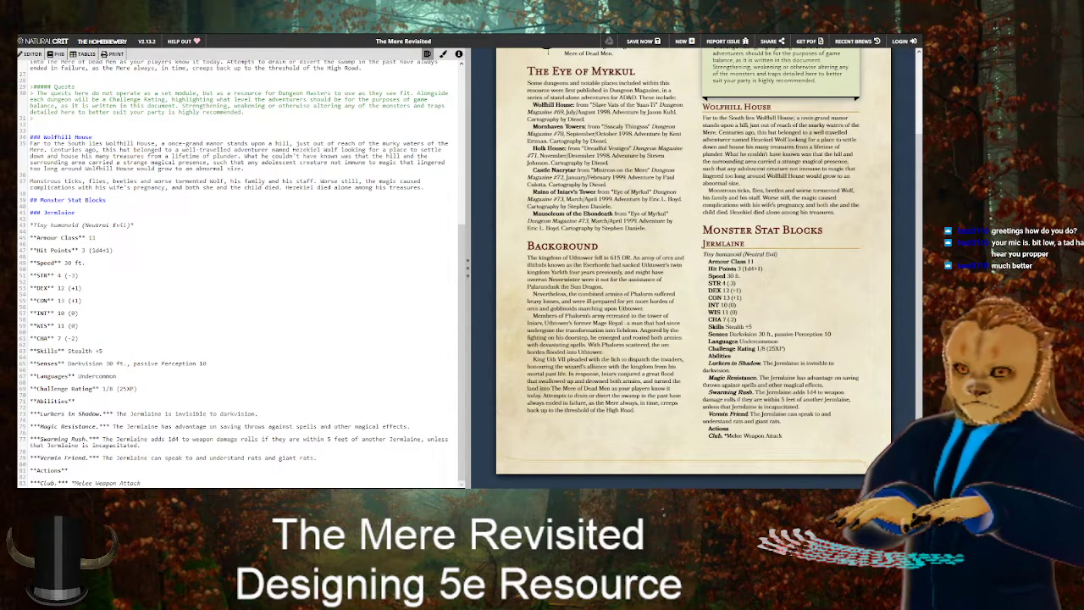
{"action": "type", "text": ": "}
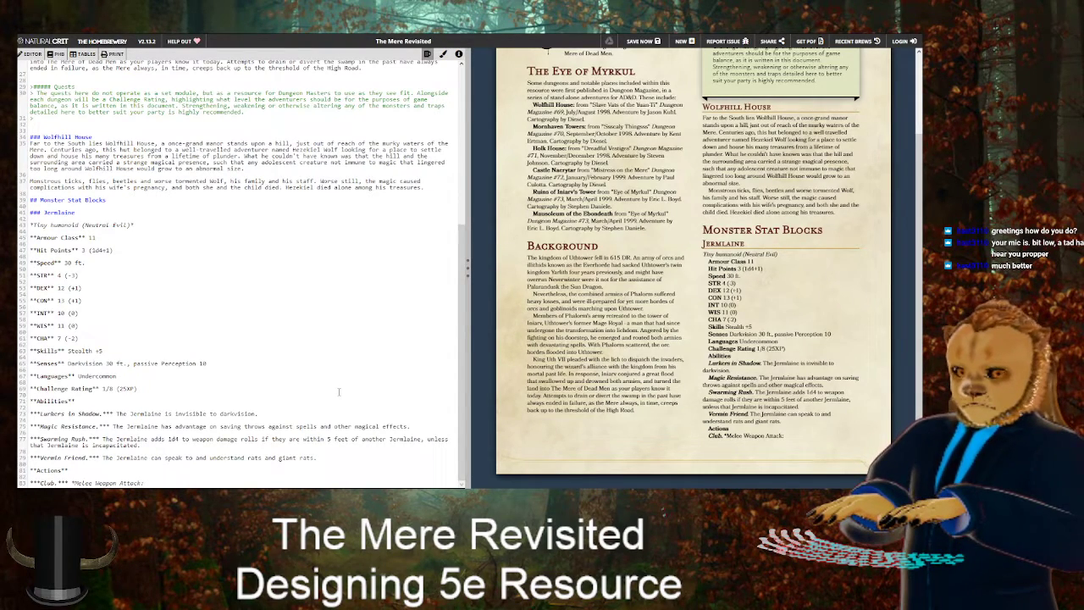
{"action": "type", "text": "* "}
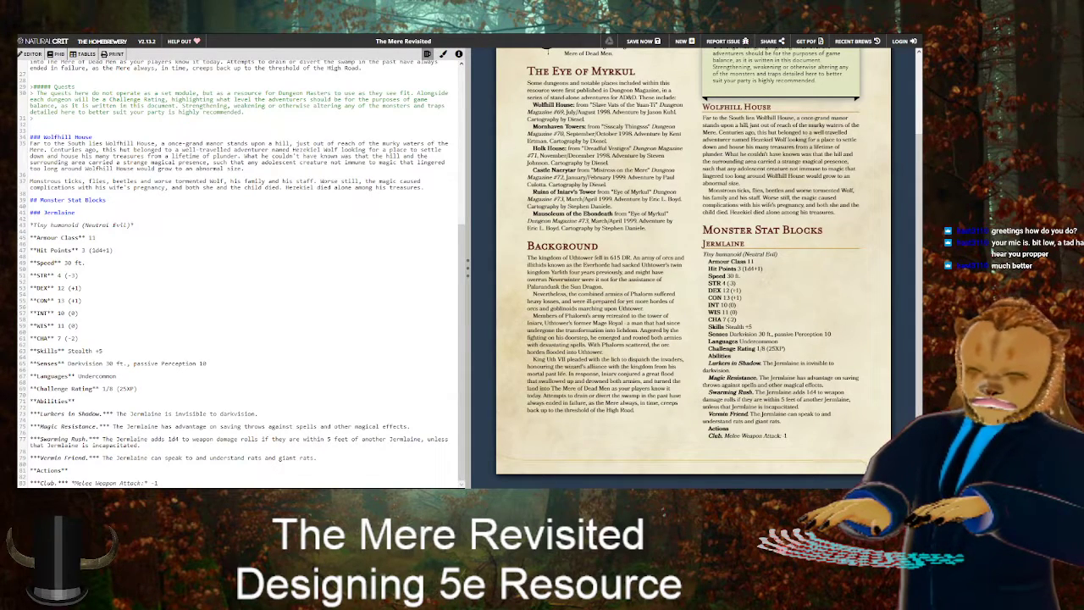
Continue the Club action with "-1 to hit, reach 5 ft., one target." as given in the bestiary entry
{"action": "type", "text": "-1 to hit, reach 5"}
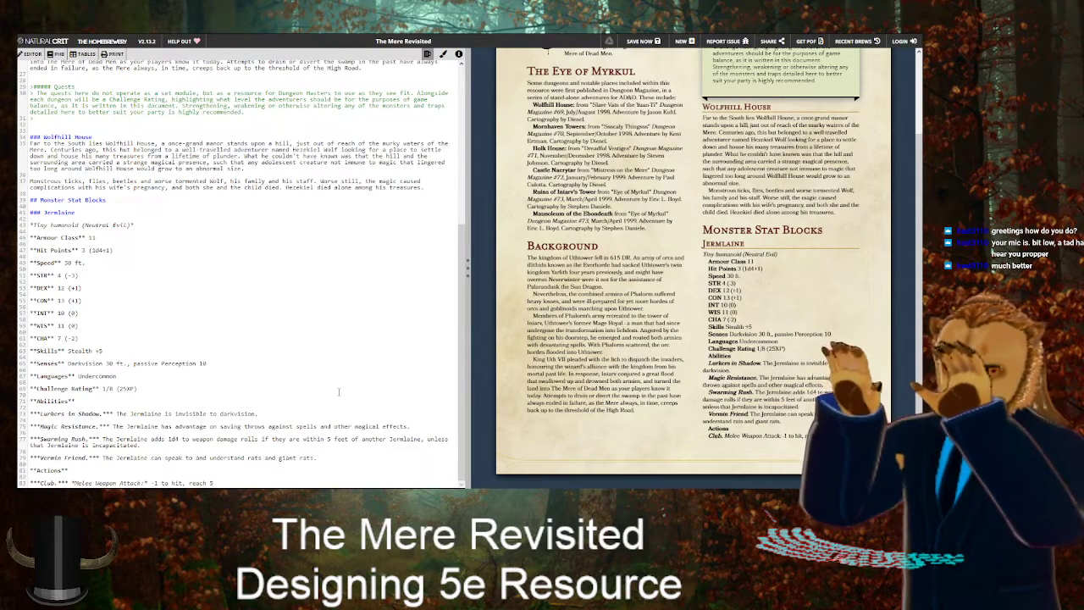
{"action": "left_click", "coordinate": [370, 36]}
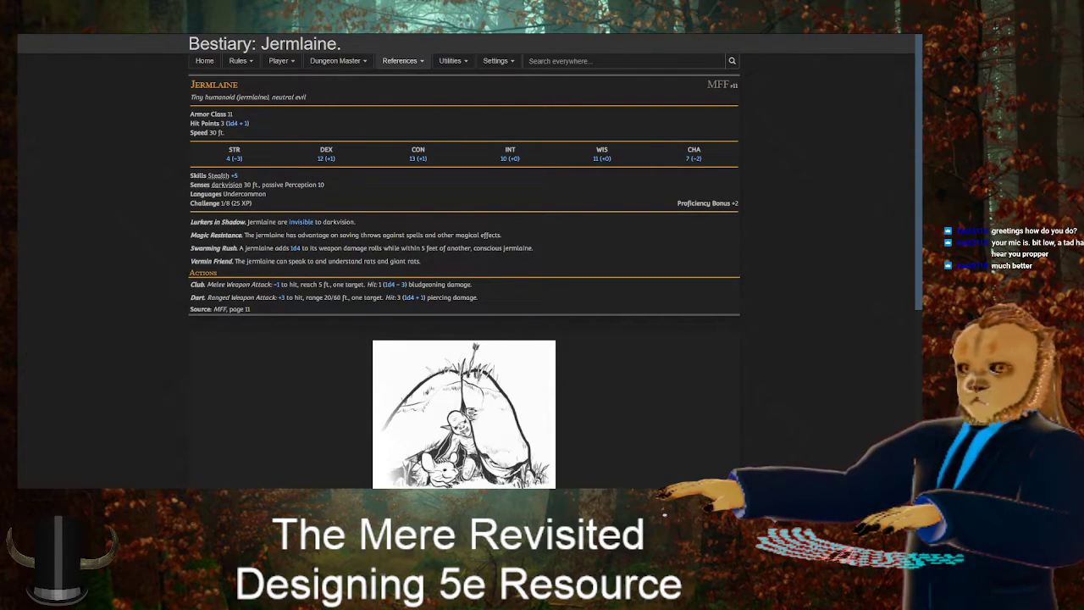
{"action": "key", "text": "ctrl+Tab"}
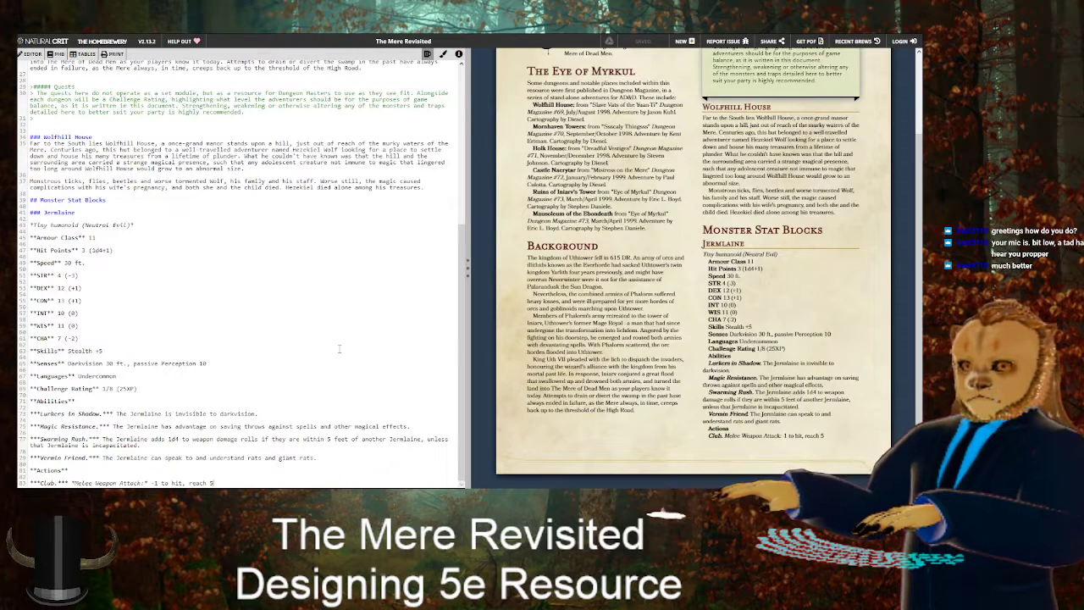
{"action": "type", "text": "ft., "}
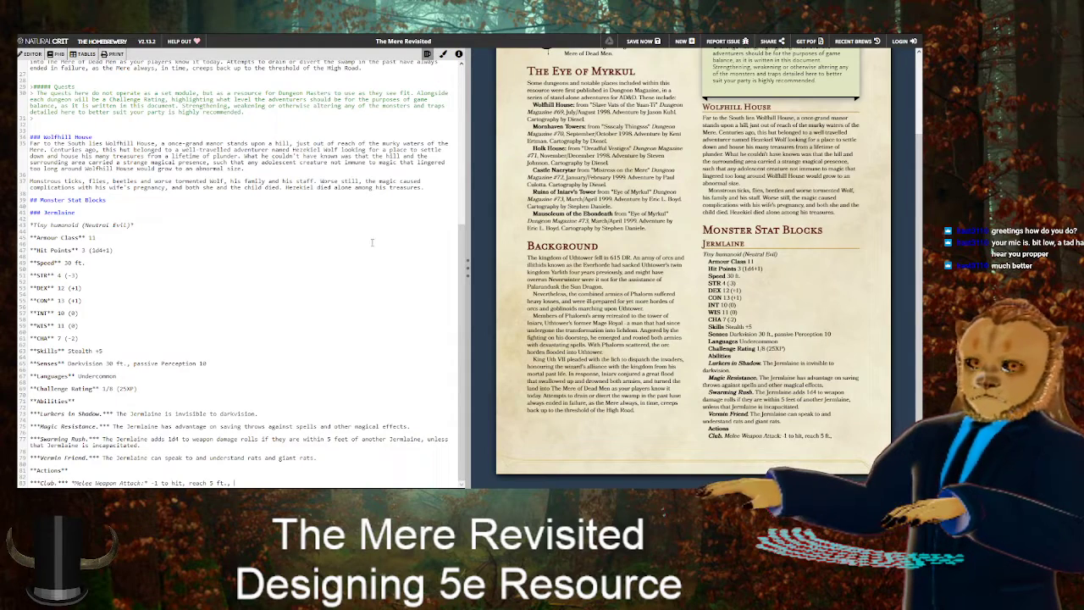
{"action": "type", "text": "o"}
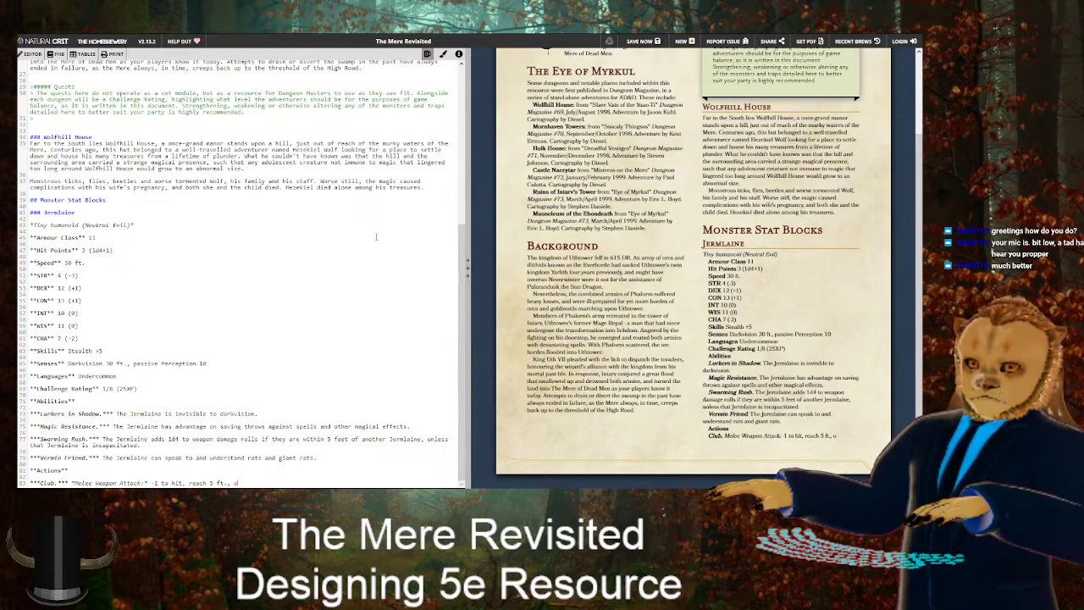
{"action": "type", "text": "ne target. "}
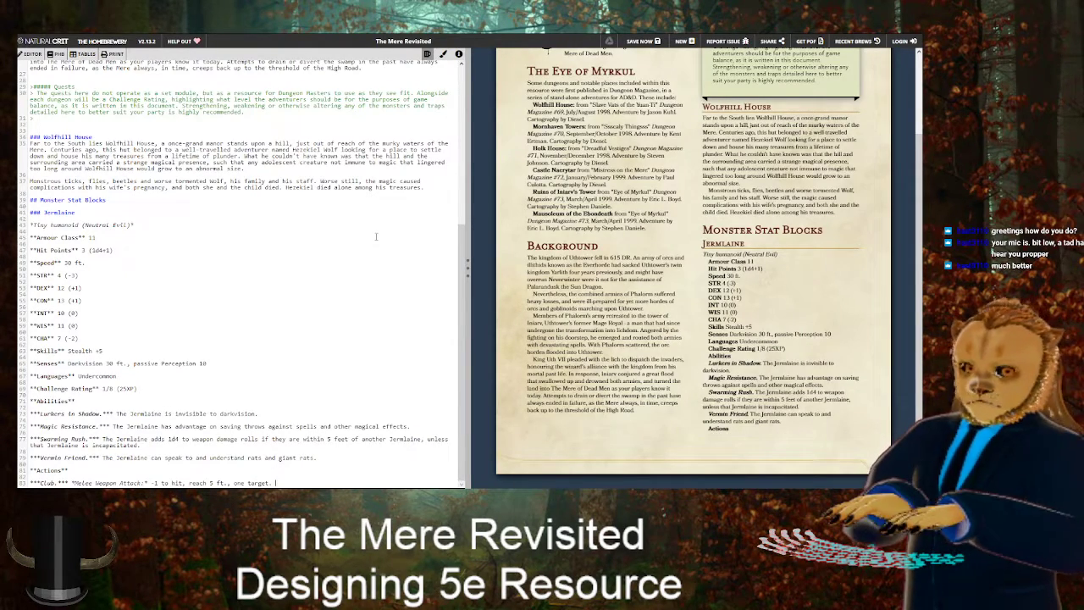
Finish the Club action with an italic "Hit:" label followed by "1 (1d4-3) bludgeoning damage."
{"action": "type", "text": "*Hit:* 1"}
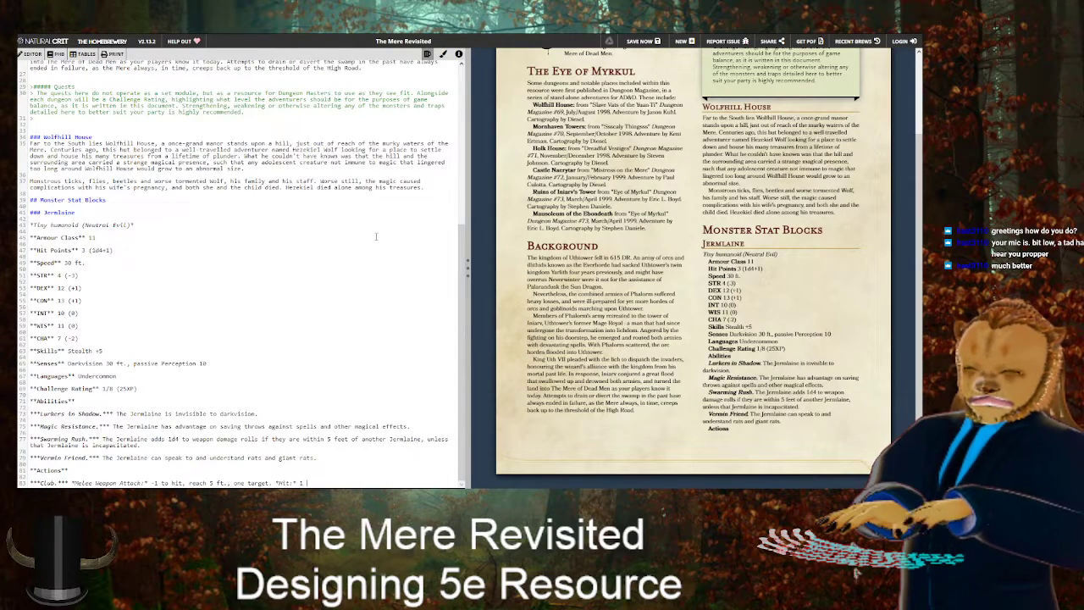
{"action": "type", "text": "(1d4-3)"}
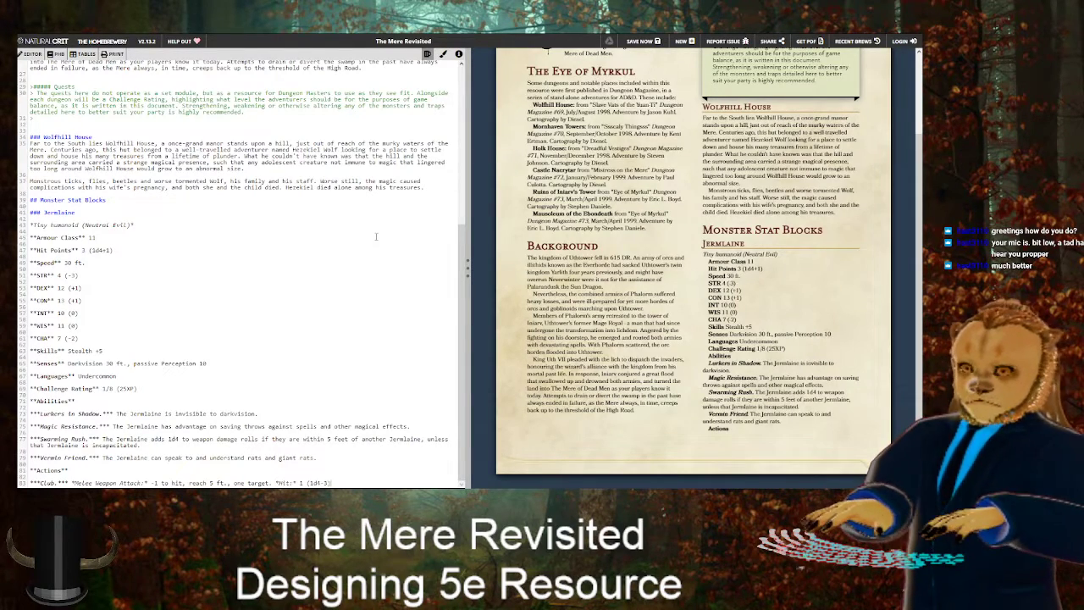
{"action": "type", "text": " bludgeoning d"}
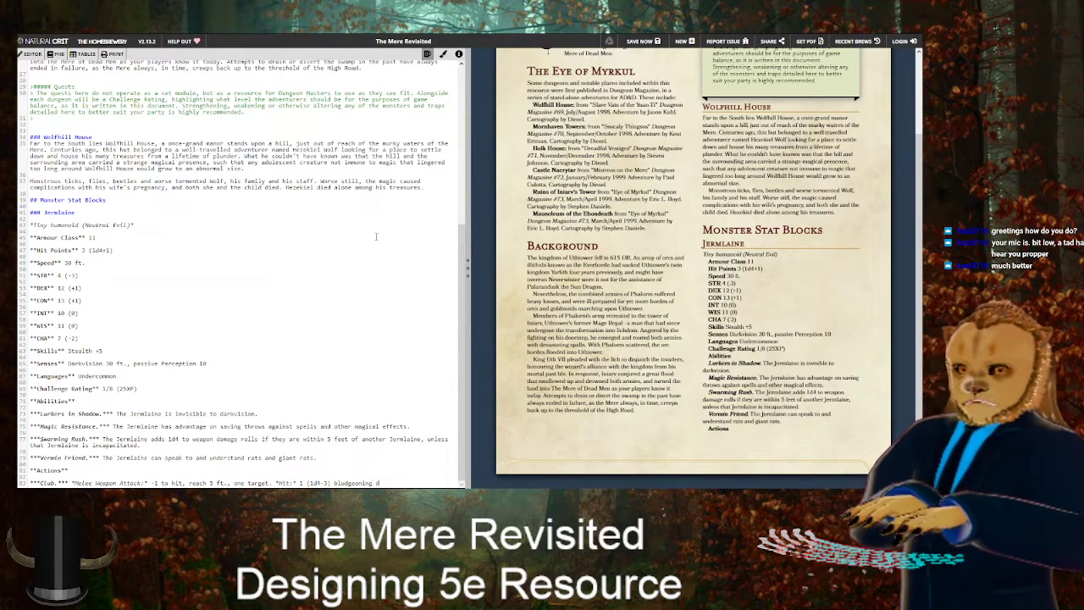
{"action": "type", "text": "amage."}
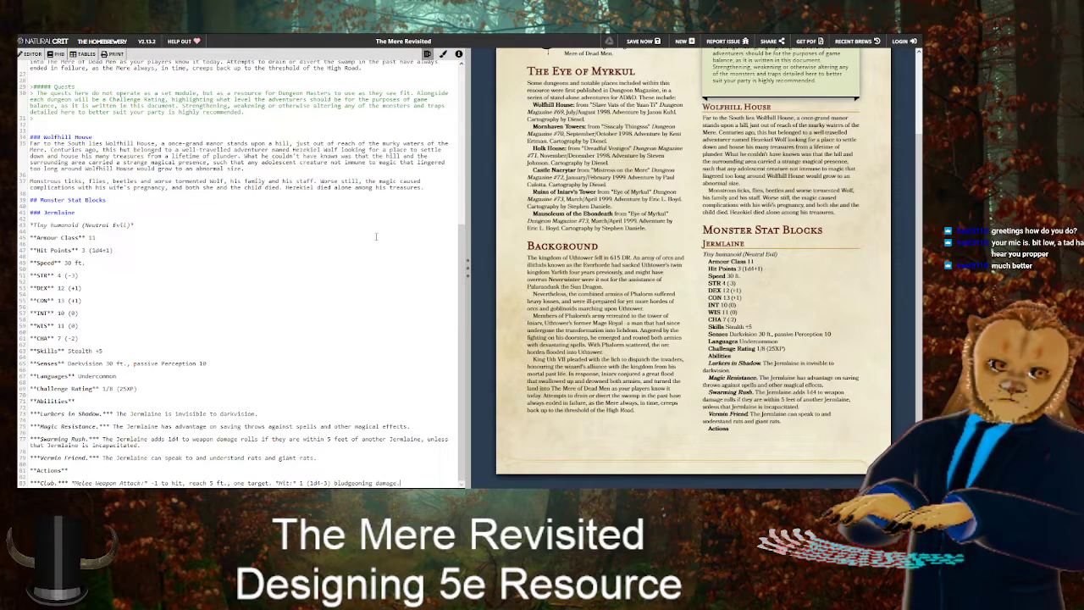
Using The Homebrewery sample document as syntax reference, insert a \page break between the Wolfhill House text and the Monster Stat Blocks heading
{"action": "scroll", "coordinate": [729, 359], "scroll_direction": "down", "scroll_amount": 2}
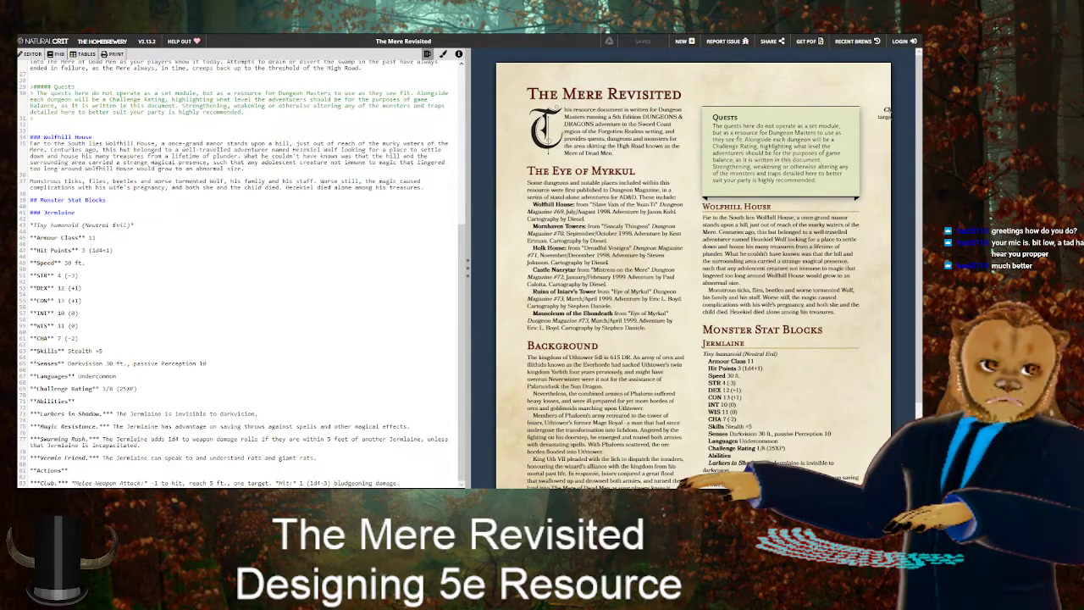
{"action": "left_click", "coordinate": [195, 7]}
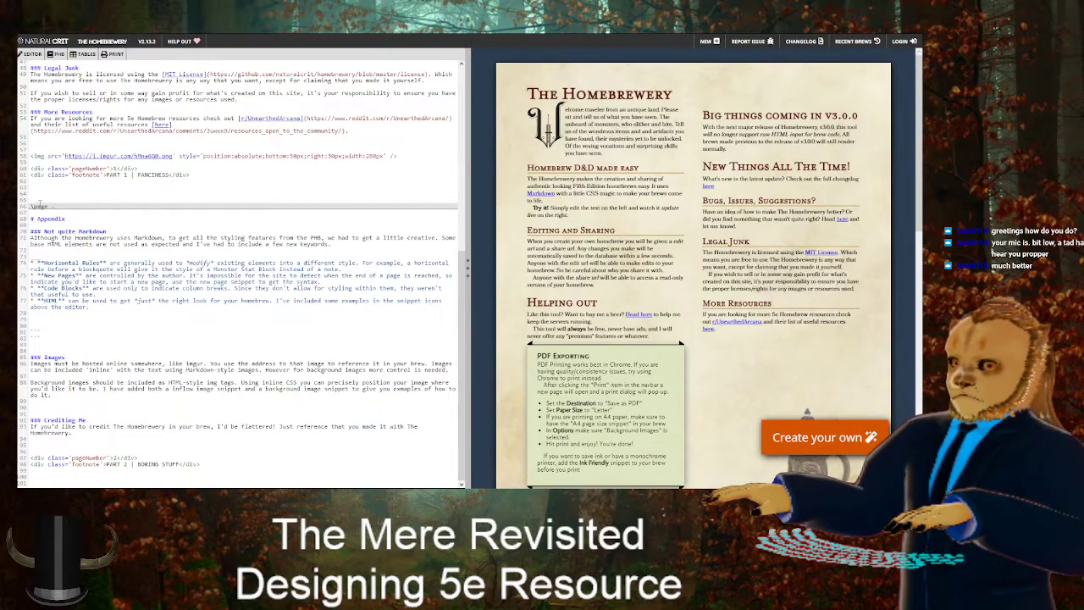
{"action": "scroll", "coordinate": [364, 280], "scroll_direction": "up", "scroll_amount": 7}
{"action": "scroll", "coordinate": [364, 280], "scroll_direction": "down", "scroll_amount": 7}
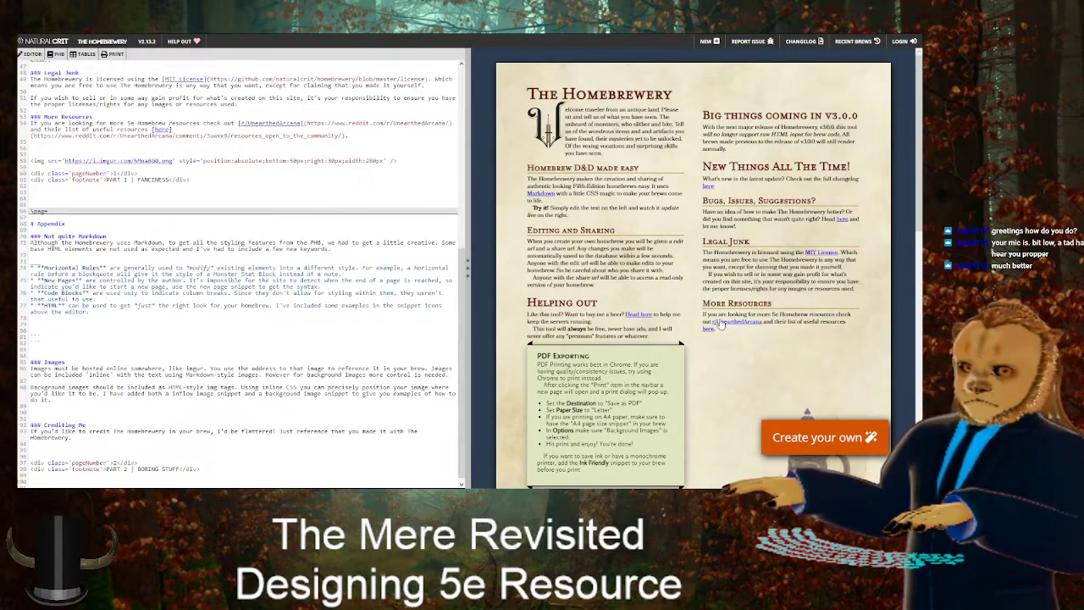
{"action": "scroll", "coordinate": [711, 322], "scroll_direction": "down", "scroll_amount": 3}
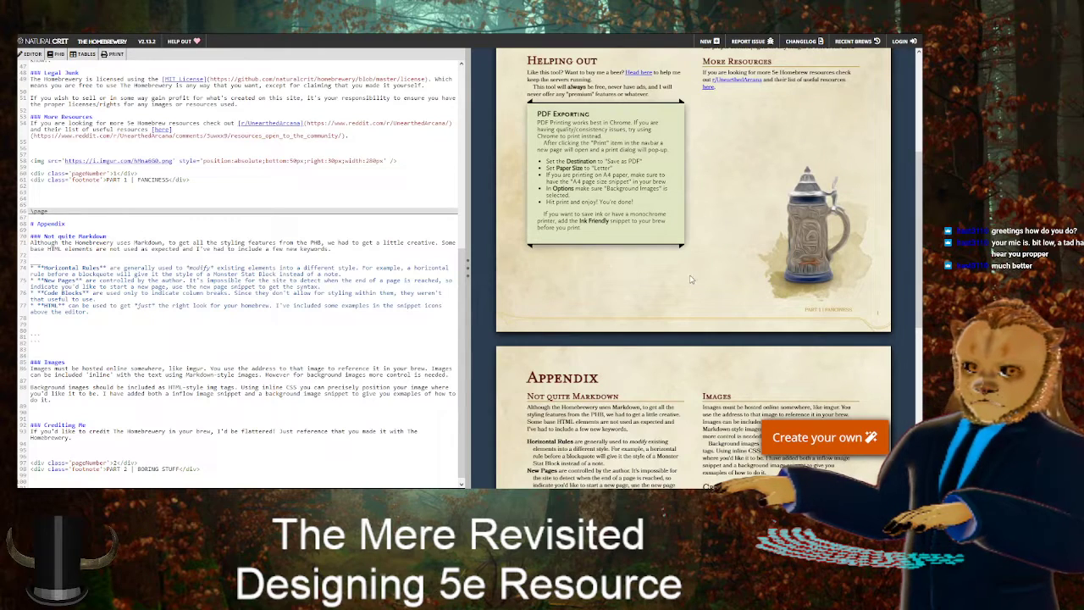
{"action": "key", "text": "ctrl+Tab"}
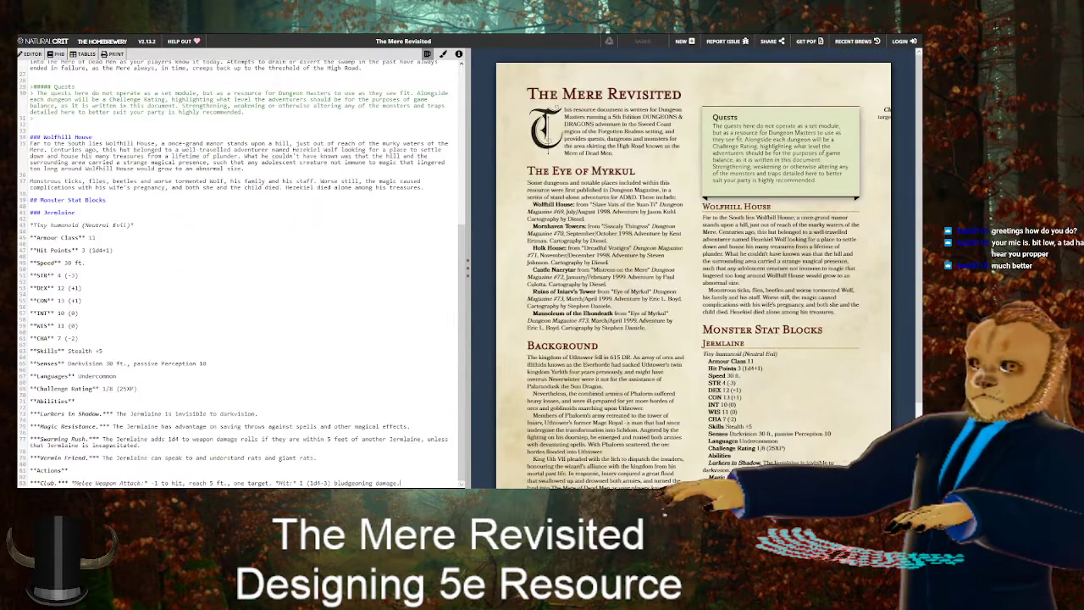
{"action": "scroll", "coordinate": [624, 357], "scroll_direction": "down", "scroll_amount": 2}
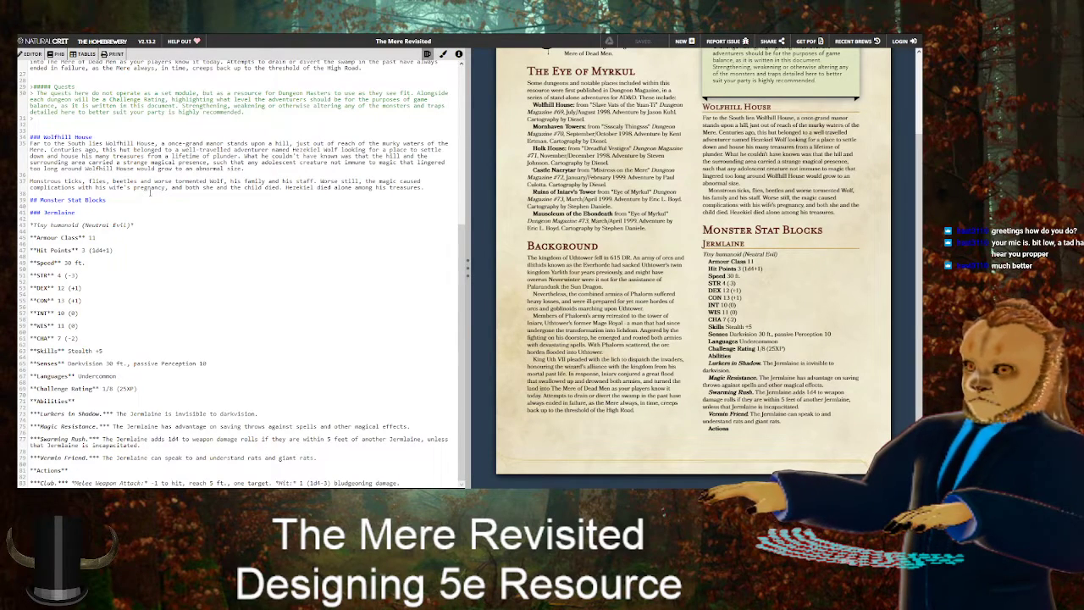
{"action": "key", "text": "Return"}
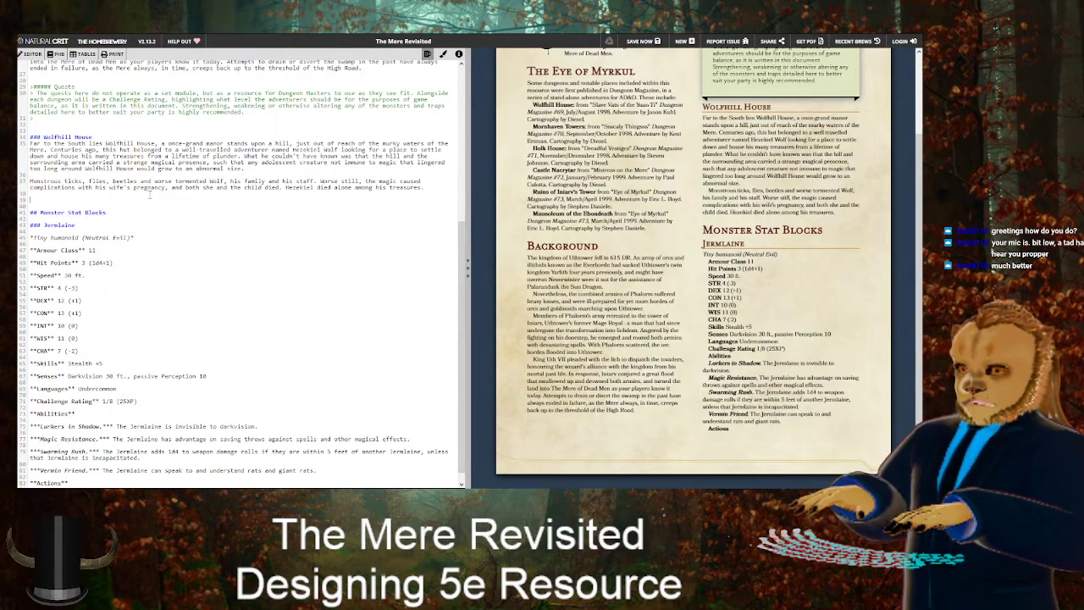
{"action": "type", "text": "\\page"}
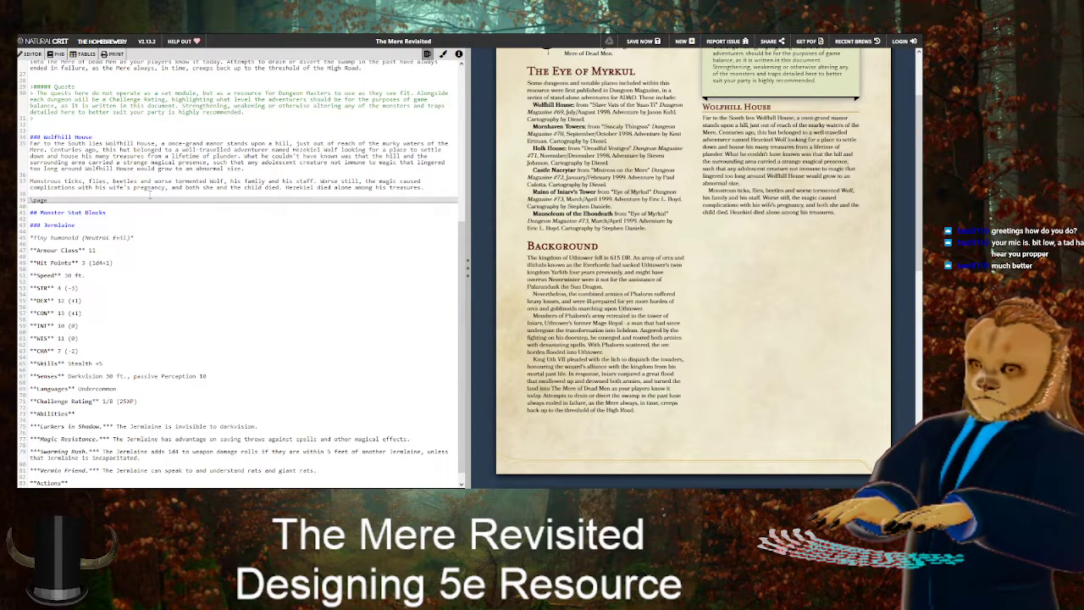
{"action": "scroll", "coordinate": [715, 390], "scroll_direction": "down", "scroll_amount": 6}
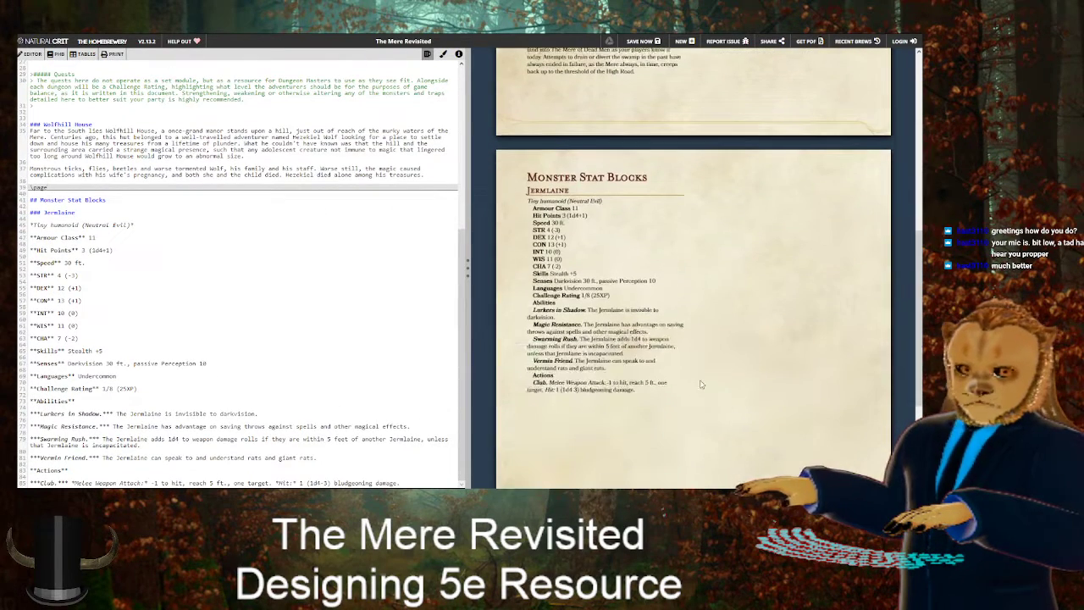
{"action": "scroll", "coordinate": [675, 320], "scroll_direction": "up", "scroll_amount": 1}
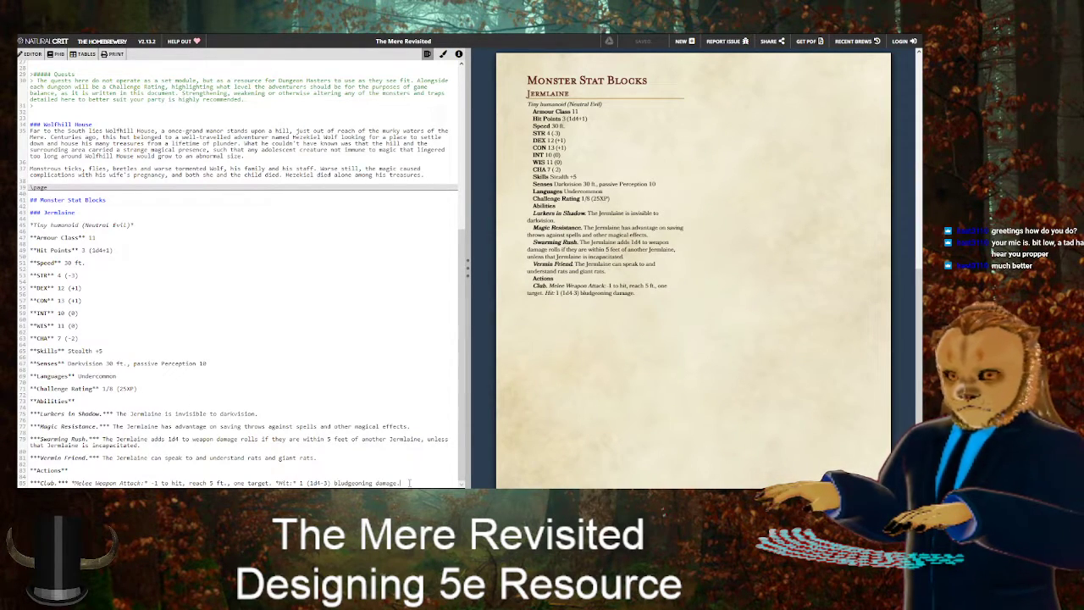
Duplicate the complete Club action line directly below itself in the Jermlaine's Actions section
{"action": "left_click_drag", "start_coordinate": [410, 483], "coordinate": [154, 480]}
{"action": "left_click_drag", "start_coordinate": [76, 475], "coordinate": [29, 480]}
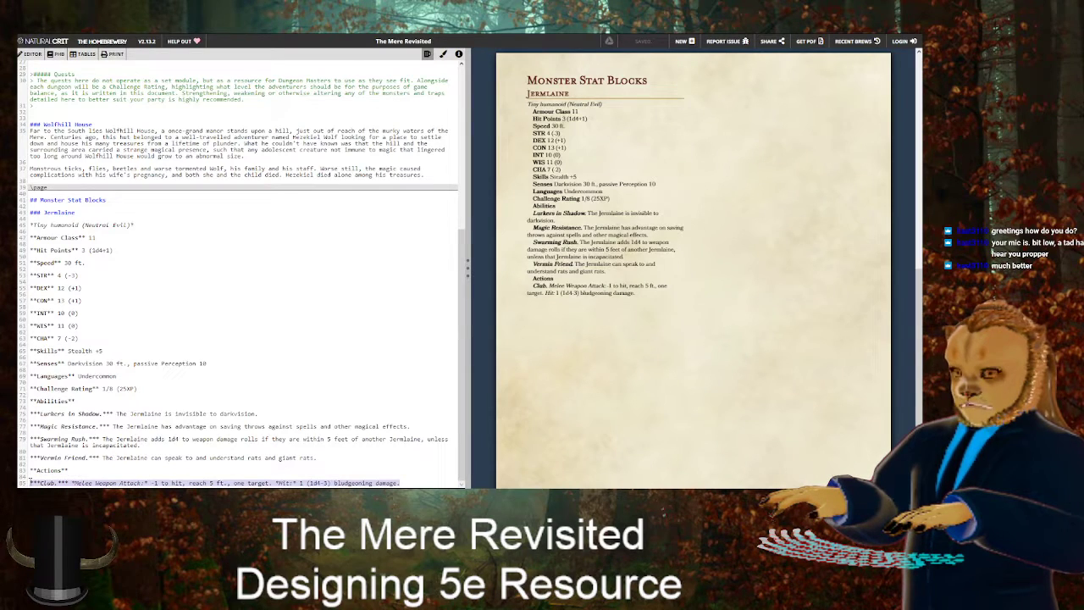
{"action": "key", "text": "ctrl+c"}
{"action": "key", "text": "End"}
{"action": "key", "text": "Return"}
{"action": "key", "text": "ctrl+v"}
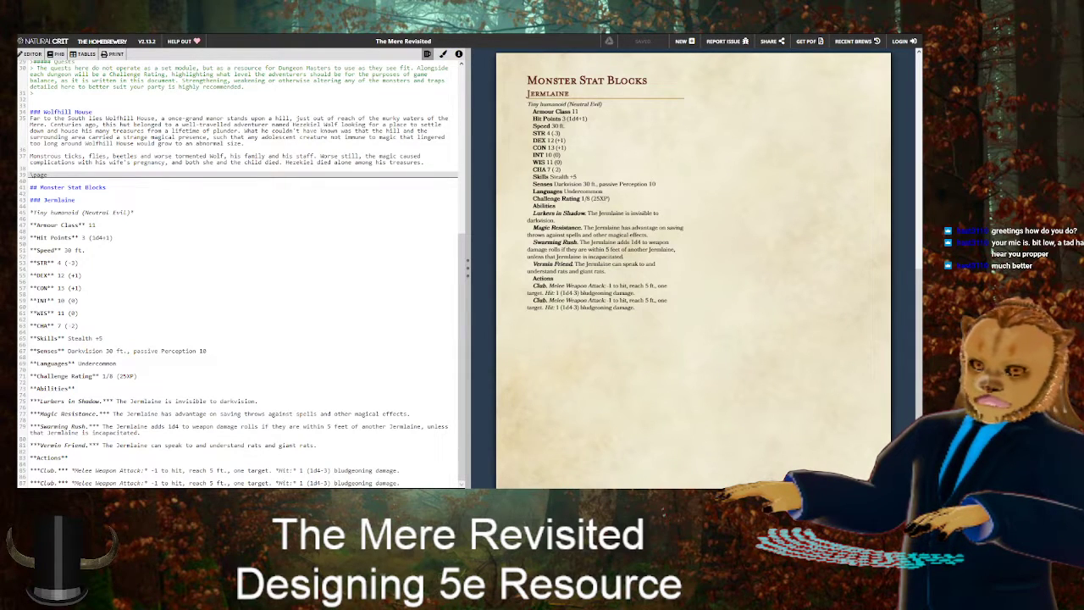
Using the bestiary entry as reference, rename the duplicated Club action to "Dart"
{"action": "left_click", "coordinate": [343, 36]}
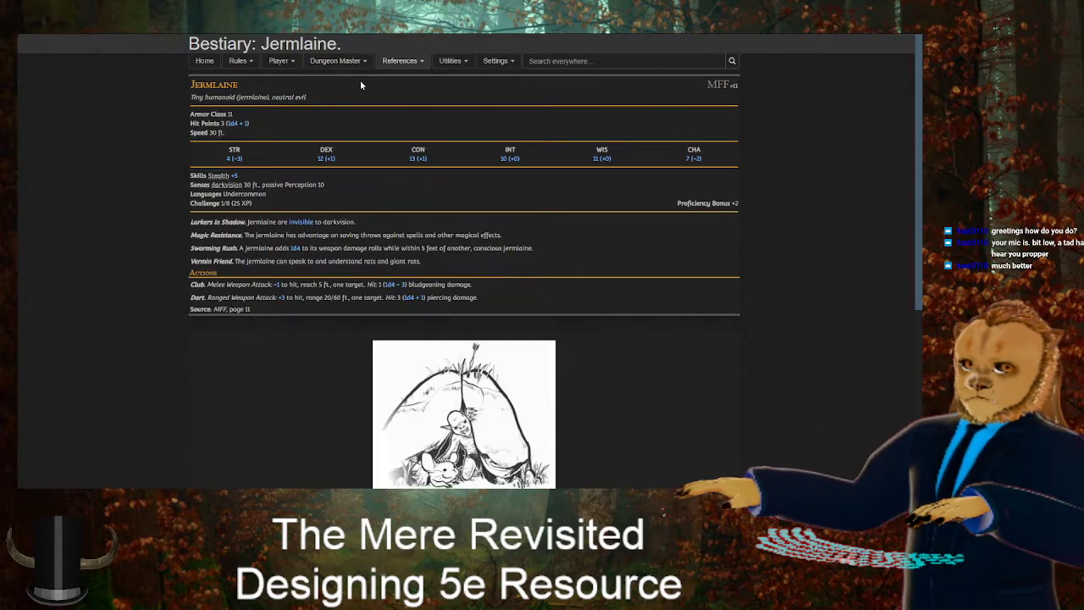
{"action": "left_click", "coordinate": [206, 35]}
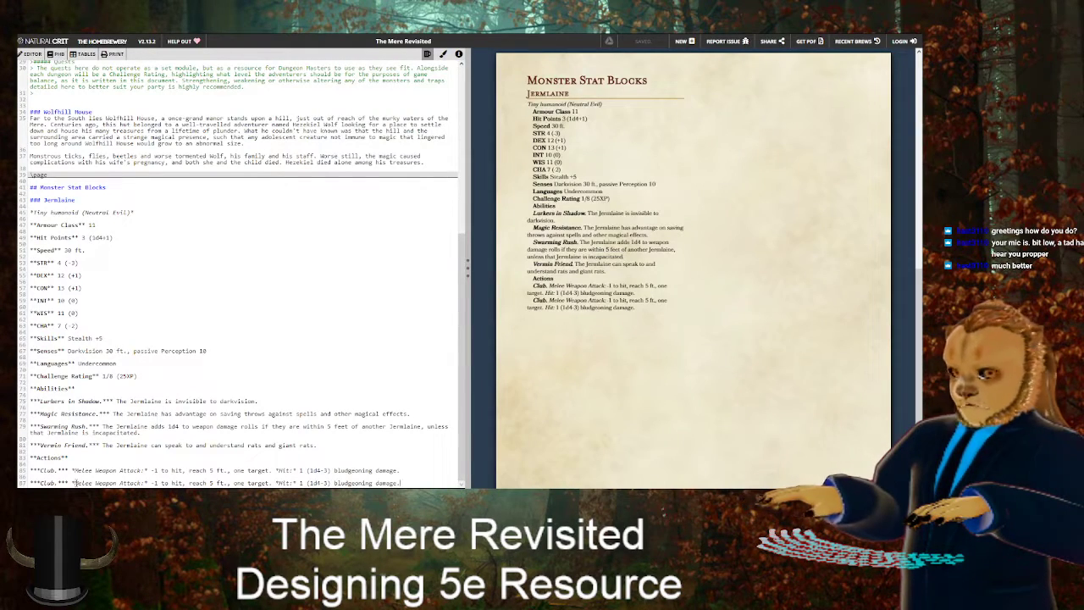
{"action": "key", "text": "BackSpace"}
{"action": "key", "text": "BackSpace"}
{"action": "key", "text": "BackSpace"}
{"action": "key", "text": "BackSpace"}
{"action": "type", "text": "Dart"}
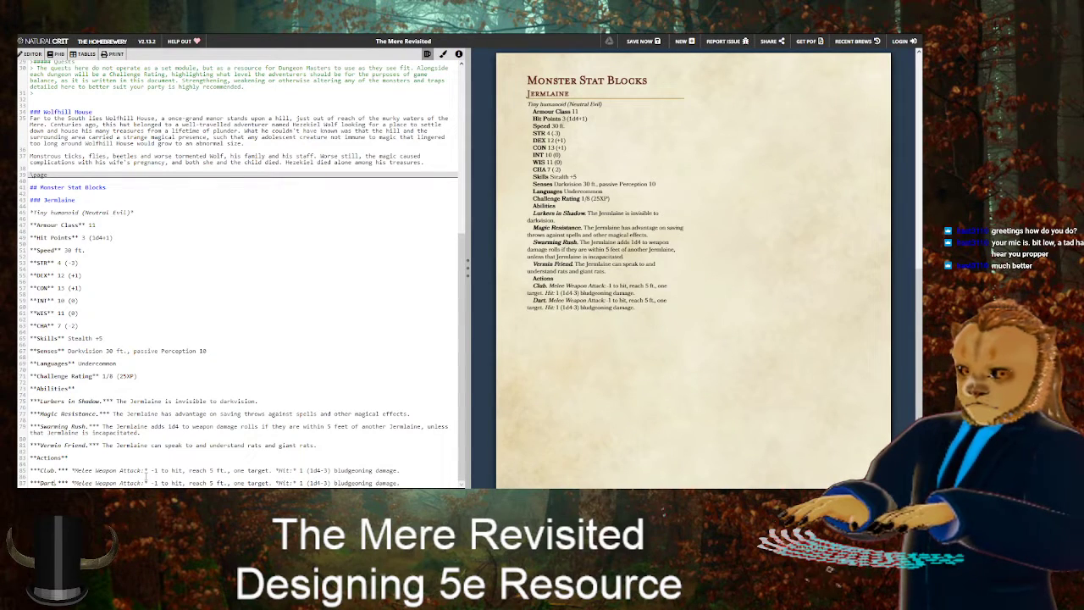
Change the Dart action's attack label from Melee to "Ranged Weapon Attack:", keeping the italics
{"action": "key", "text": "Right"}
{"action": "key", "text": "Right"}
{"action": "key", "text": "Right"}
{"action": "key", "text": "Right"}
{"action": "key", "text": "Right"}
{"action": "key", "text": "BackSpace"}
{"action": "key", "text": "BackSpace"}
{"action": "key", "text": "BackSpace"}
{"action": "key", "text": "BackSpace"}
{"action": "key", "text": "BackSpace"}
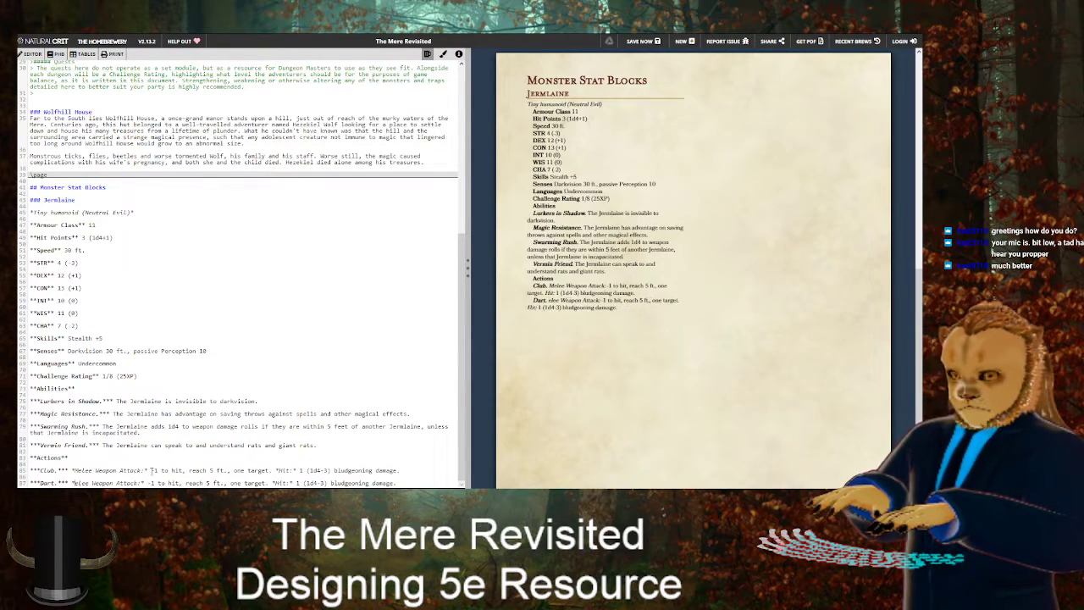
{"action": "type", "text": "Ranged"}
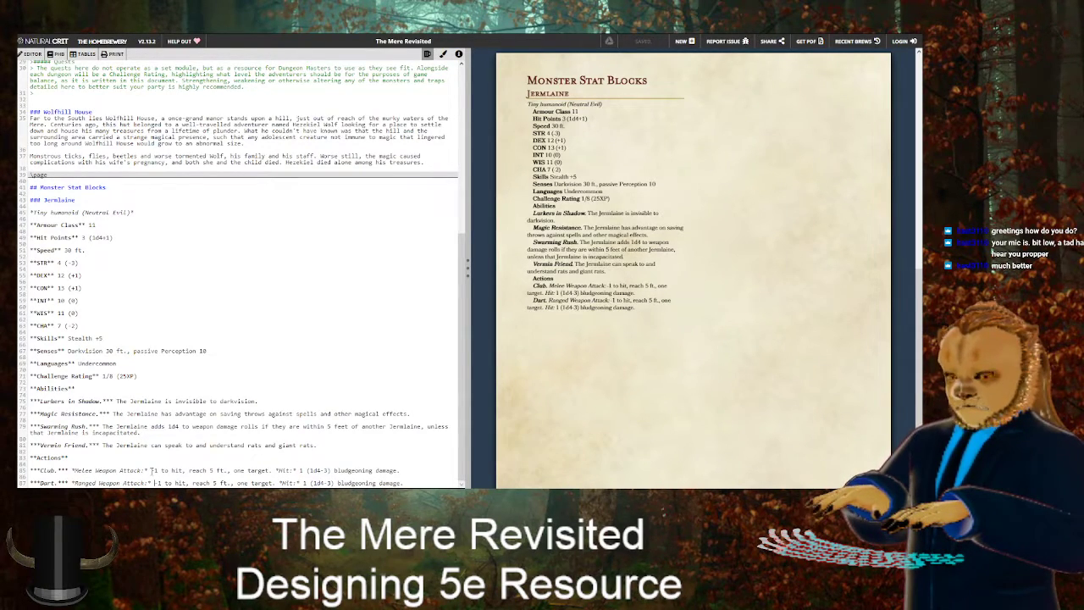
Set the Dart action's attack bonus to "+3 to hit" as given in the bestiary entry
{"action": "key", "text": "alt+Tab"}
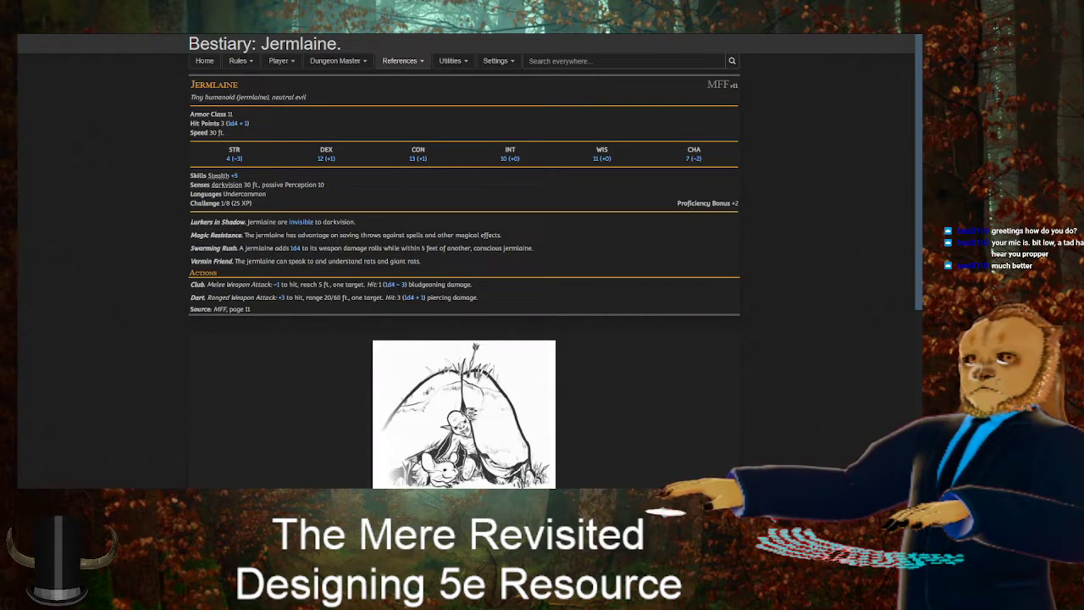
{"action": "key", "text": "alt+Tab"}
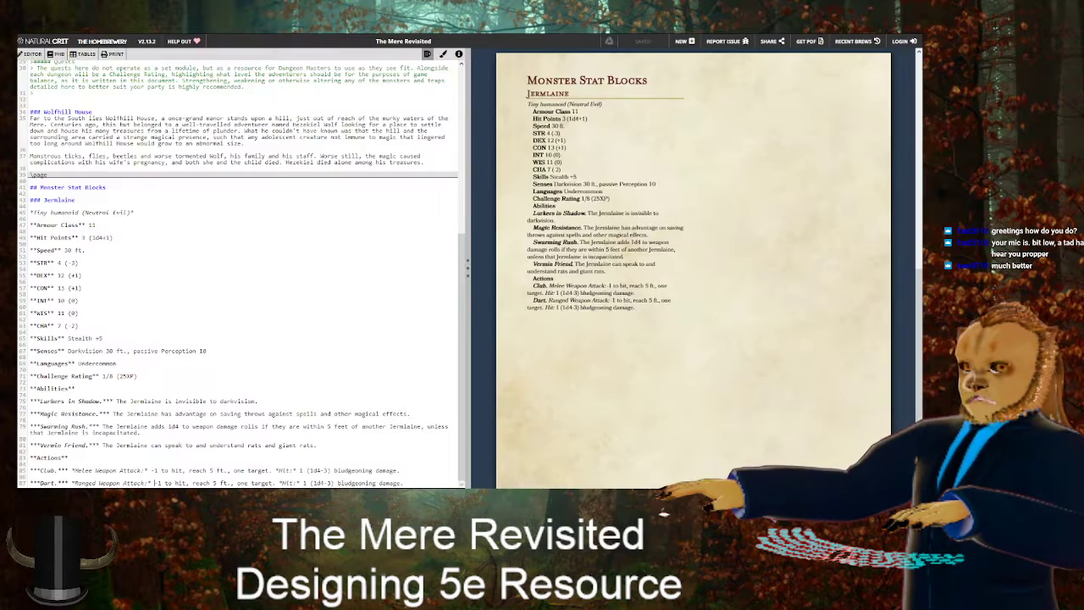
{"action": "key", "text": "Delete"}
{"action": "key", "text": "Delete"}
{"action": "type", "text": "+3"}
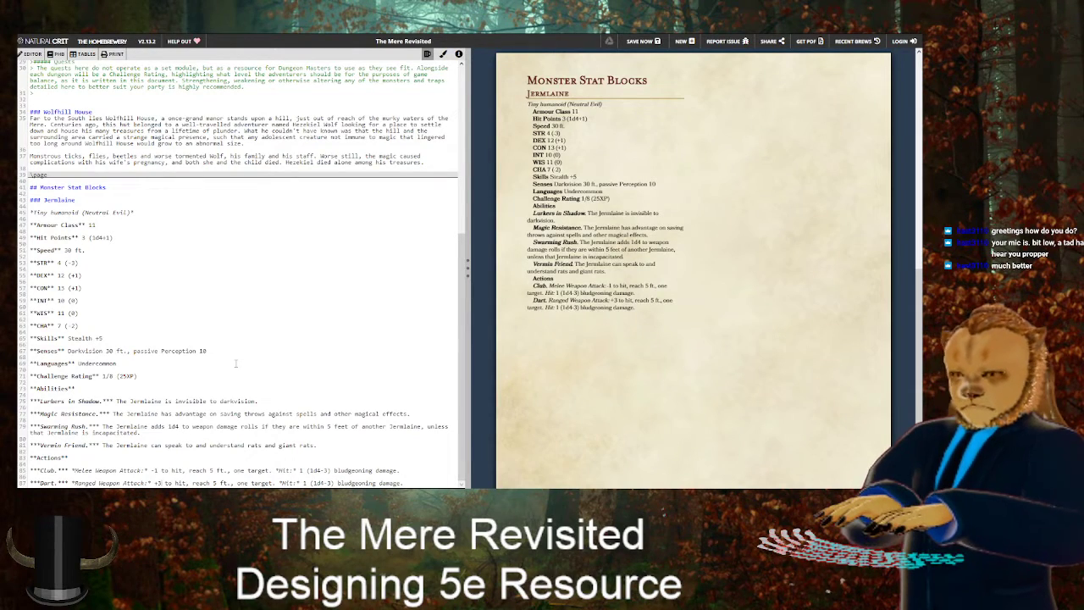
Replace the Dart action's reach with "range 20/60 ft." as given in the bestiary entry
{"action": "key", "text": "alt+Tab"}
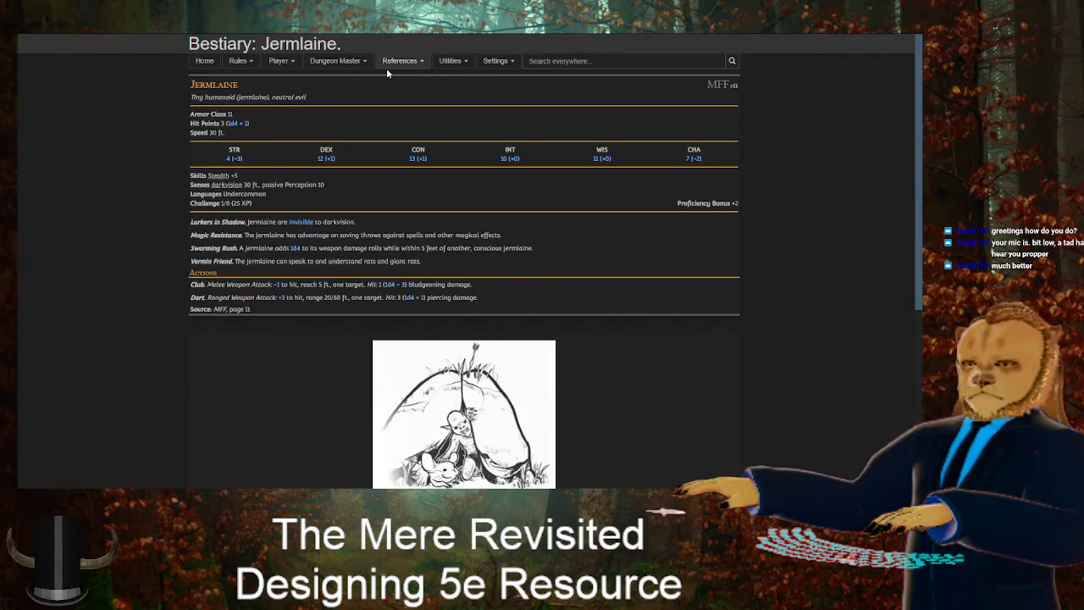
{"action": "key", "text": "alt+Tab"}
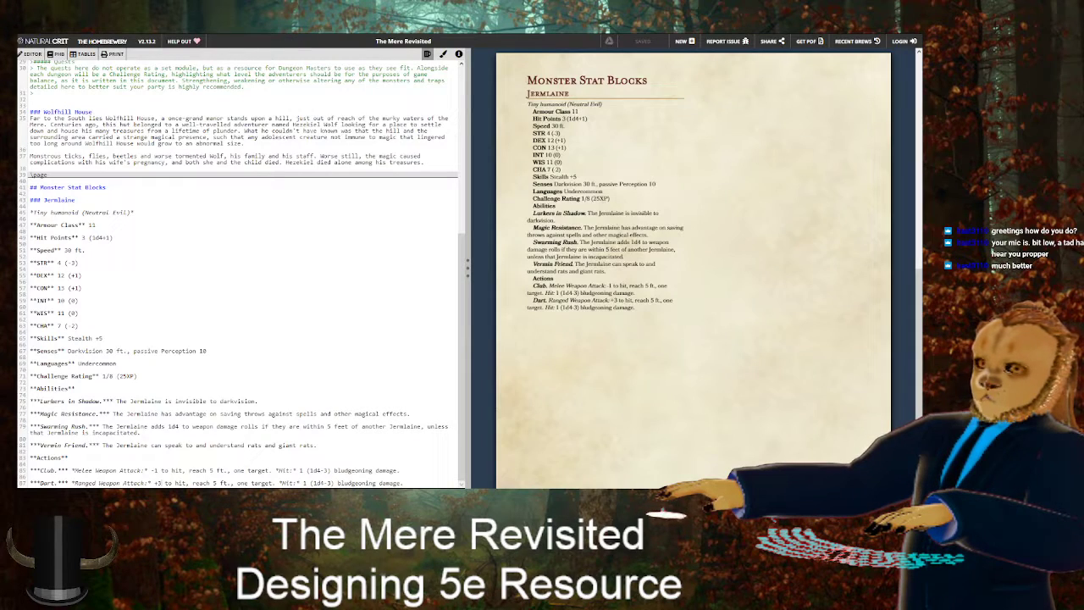
{"action": "key", "text": "Delete"}
{"action": "key", "text": "Delete"}
{"action": "key", "text": "Delete"}
{"action": "key", "text": "Delete"}
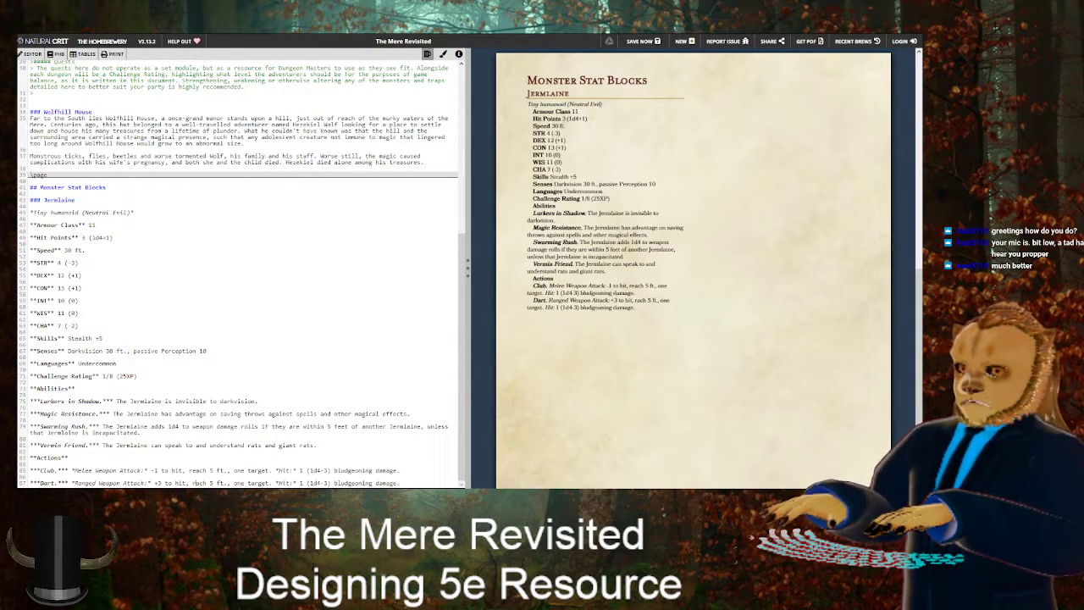
{"action": "type", "text": "ange 20/"}
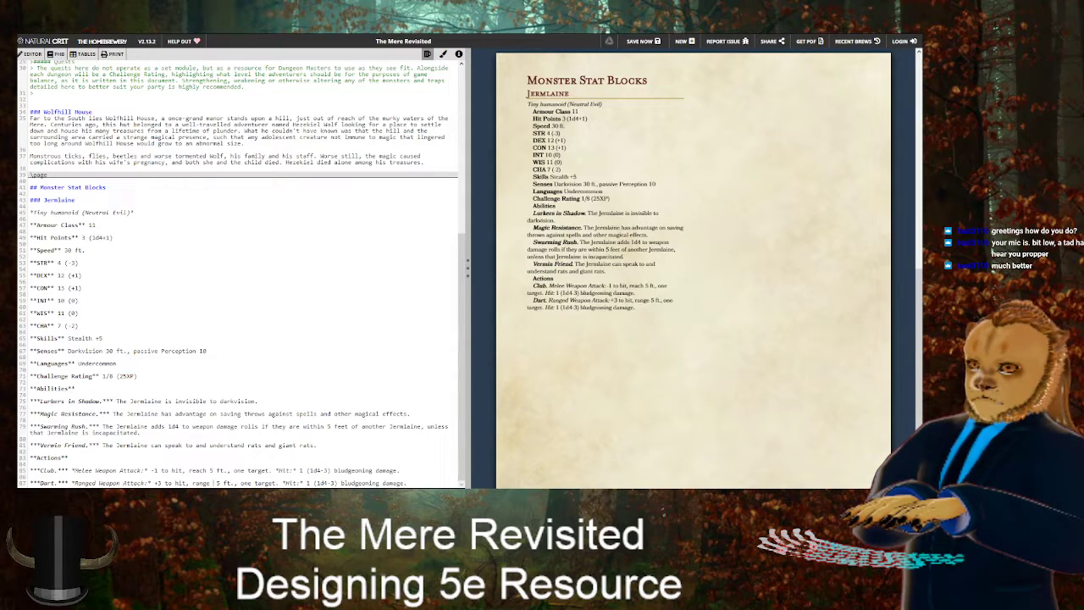
{"action": "key", "text": "Delete"}
{"action": "key", "text": "Delete"}
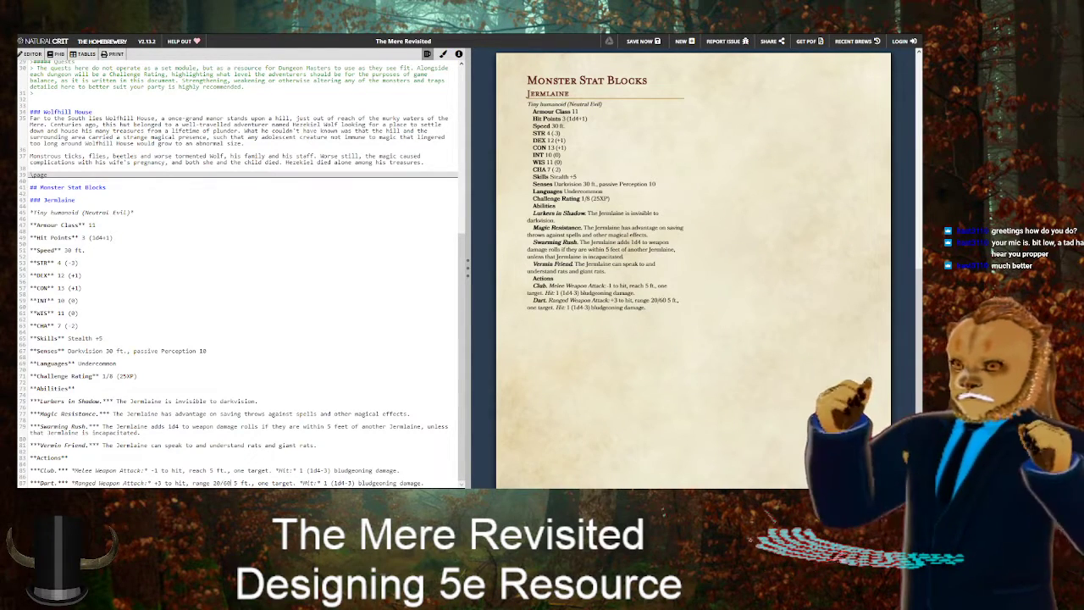
{"action": "type", "text": "60"}
{"action": "key", "text": "Delete"}
{"action": "key", "text": "Delete"}
{"action": "key", "text": "Delete"}
{"action": "key", "text": "Delete"}
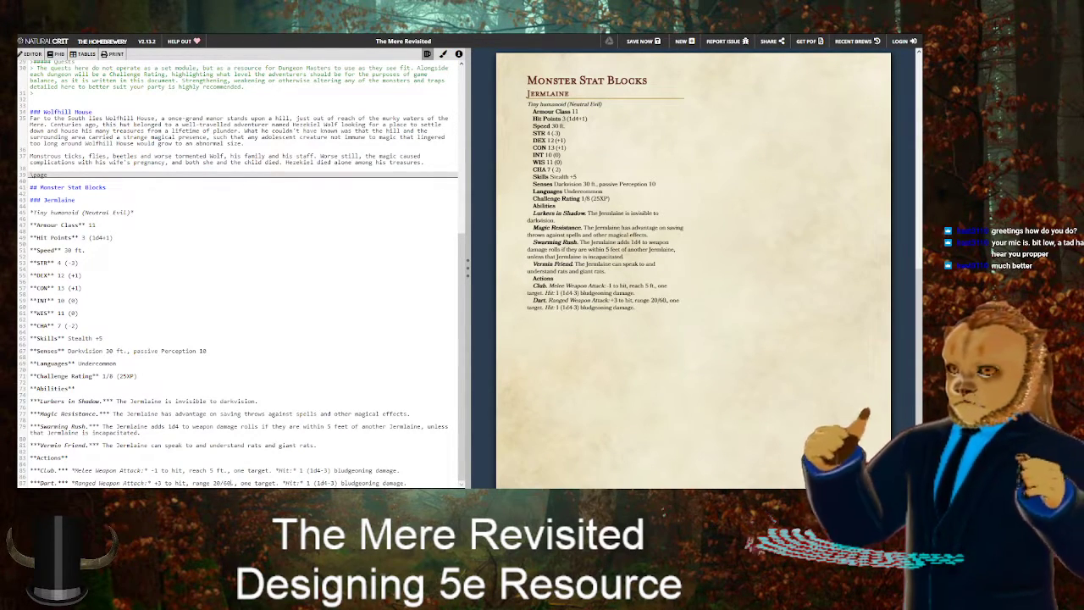
{"action": "key", "text": "ctrl+Tab"}
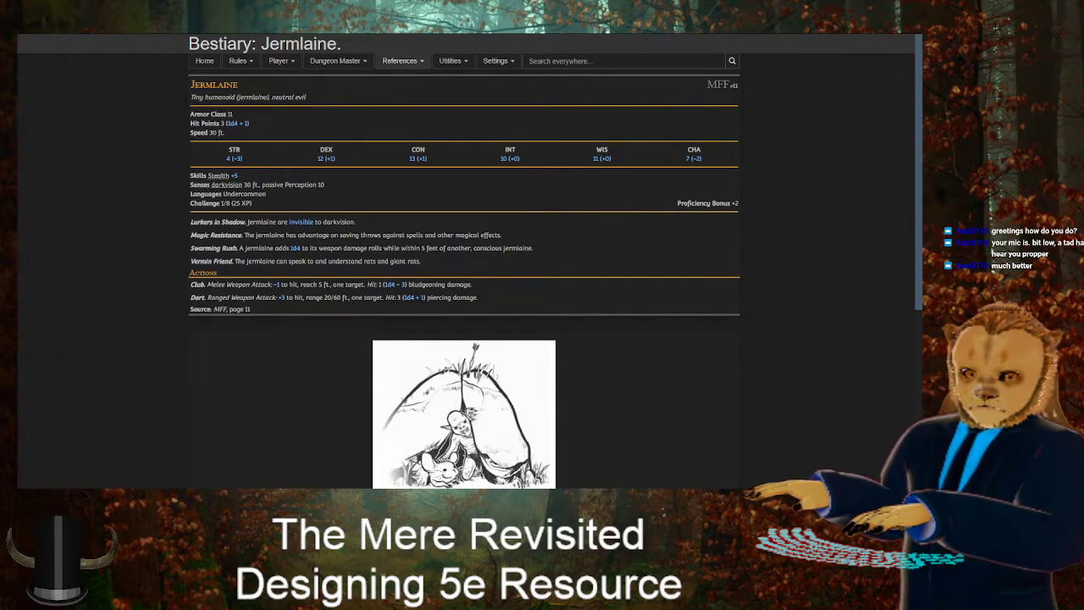
{"action": "key", "text": "ctrl+Tab"}
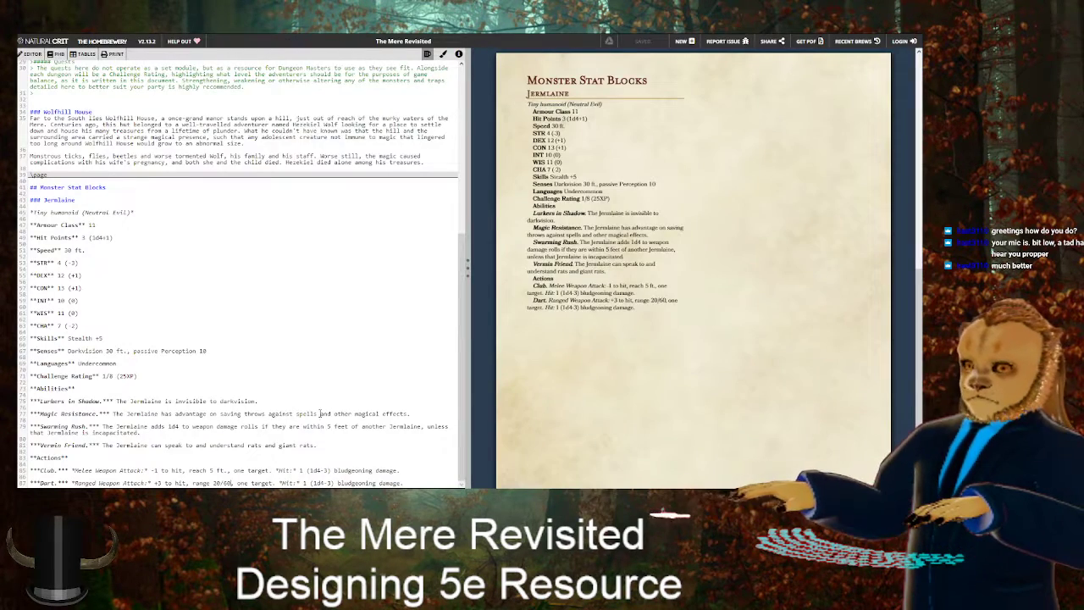
{"action": "type", "text": "ft."}
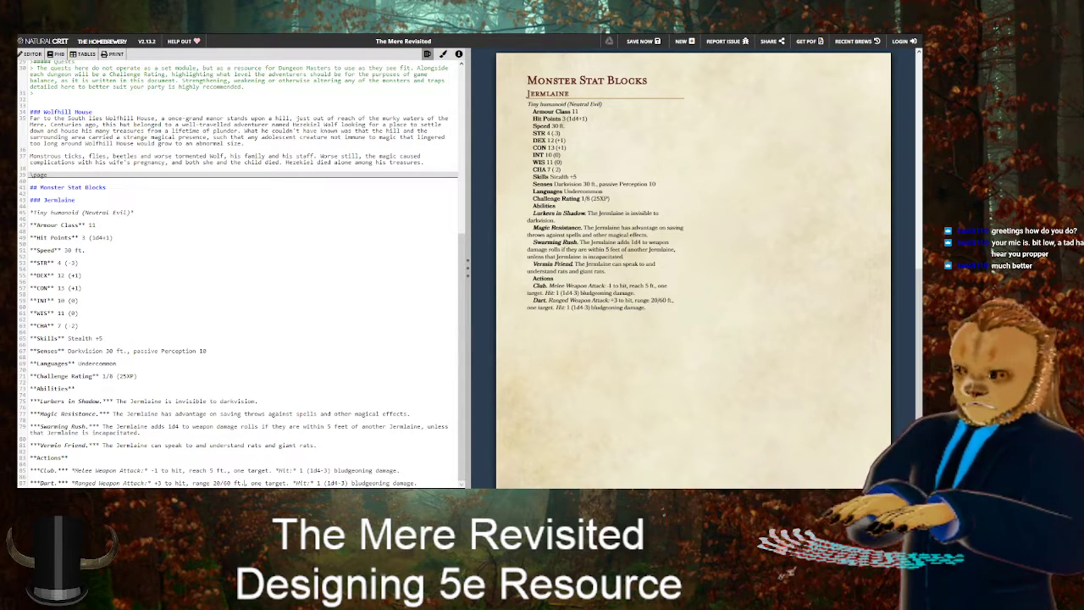
Following the bestiary entry, set the Dart action's hit damage to "3 (1d4+1) piercing damage."
{"action": "key", "text": "ctrl+Tab"}
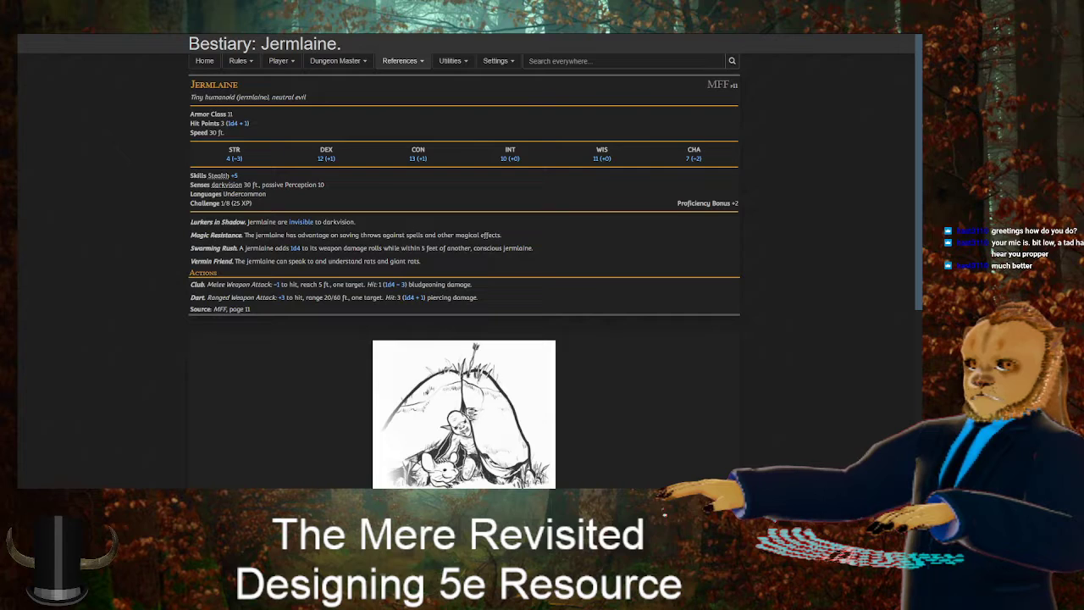
{"action": "key", "text": "ctrl+Tab"}
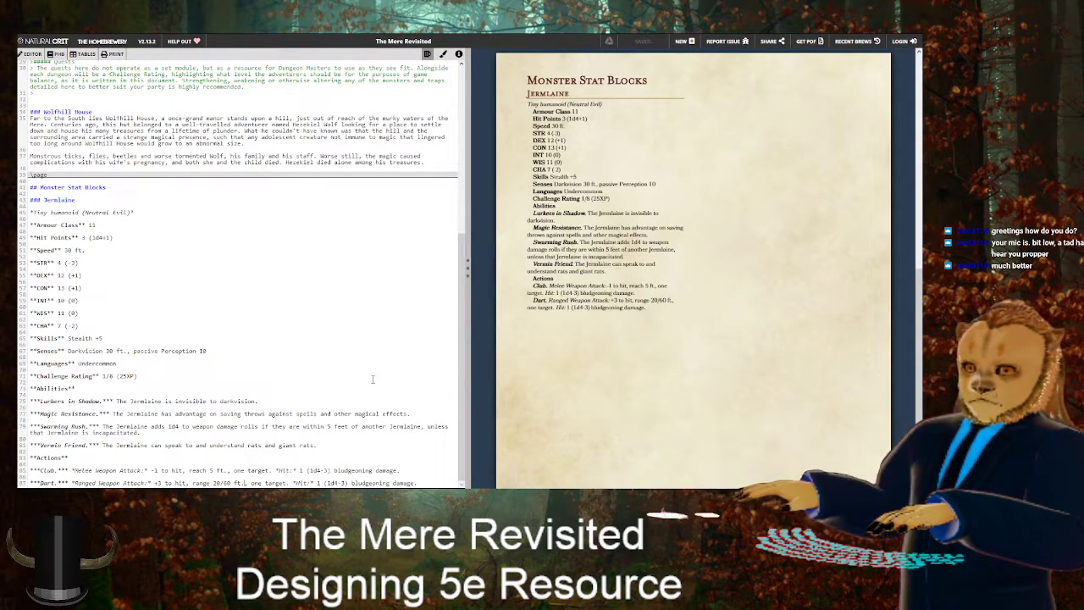
{"action": "key", "text": "BackSpace"}
{"action": "type", "text": "3"}
{"action": "key", "text": "BackSpace"}
{"action": "key", "text": "BackSpace"}
{"action": "type", "text": "+1"}
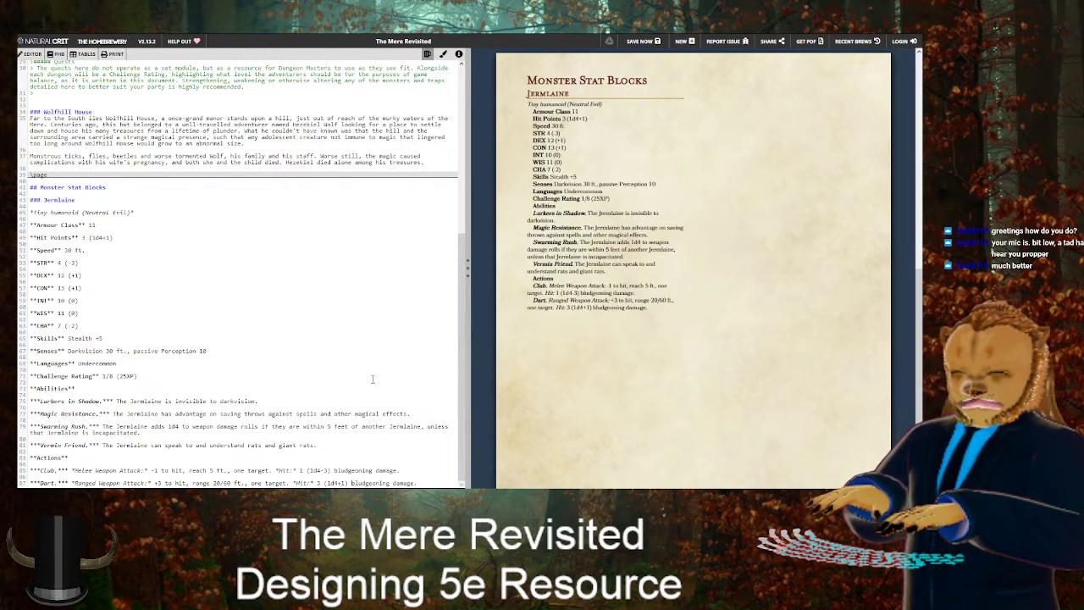
{"action": "key", "text": "ctrl+Delete"}
{"action": "type", "text": "piercing"}
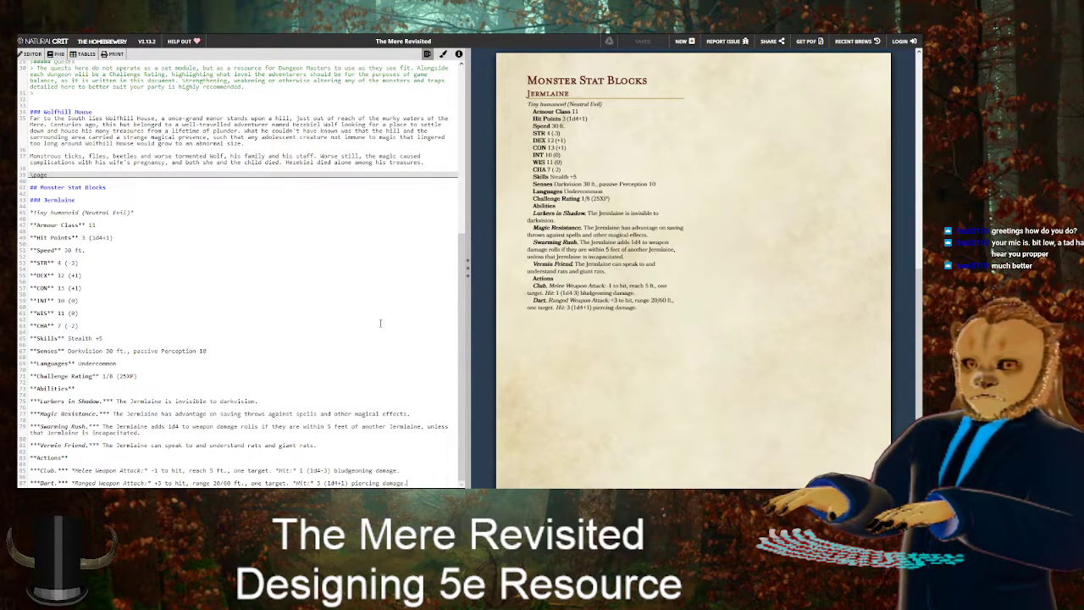
After reviewing the rest of the bestiary entry, add the heading "### Jermlaine, Corrupted" below the Dart action
{"action": "key", "text": "alt+Tab"}
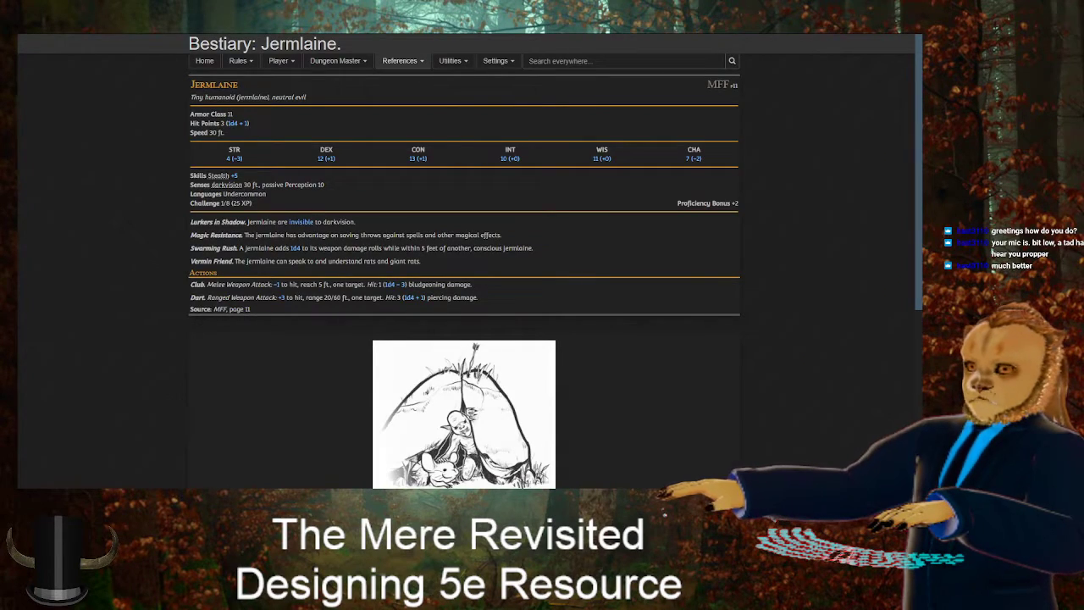
{"action": "scroll", "coordinate": [318, 375], "scroll_direction": "down", "scroll_amount": 3}
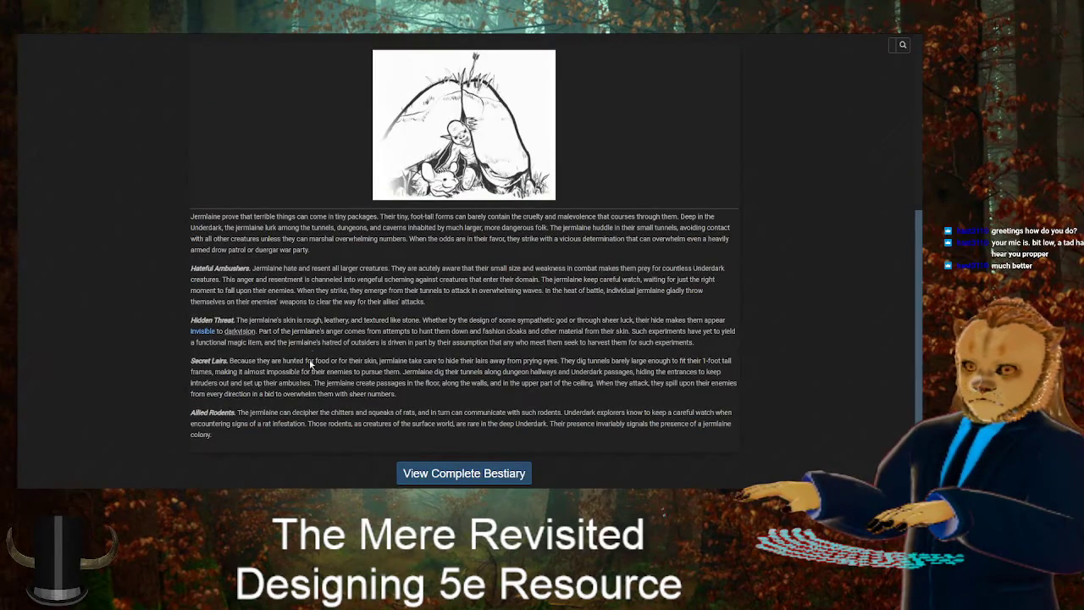
{"action": "scroll", "coordinate": [309, 368], "scroll_direction": "up", "scroll_amount": 3}
{"action": "scroll", "coordinate": [190, 291], "scroll_direction": "up", "scroll_amount": 2}
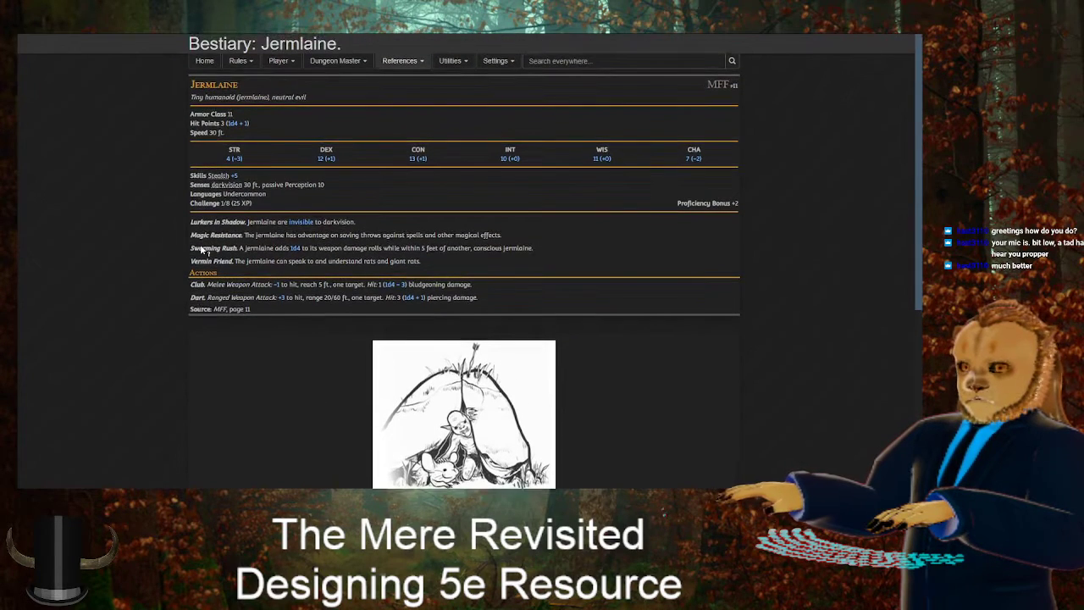
{"action": "key", "text": "alt+Tab"}
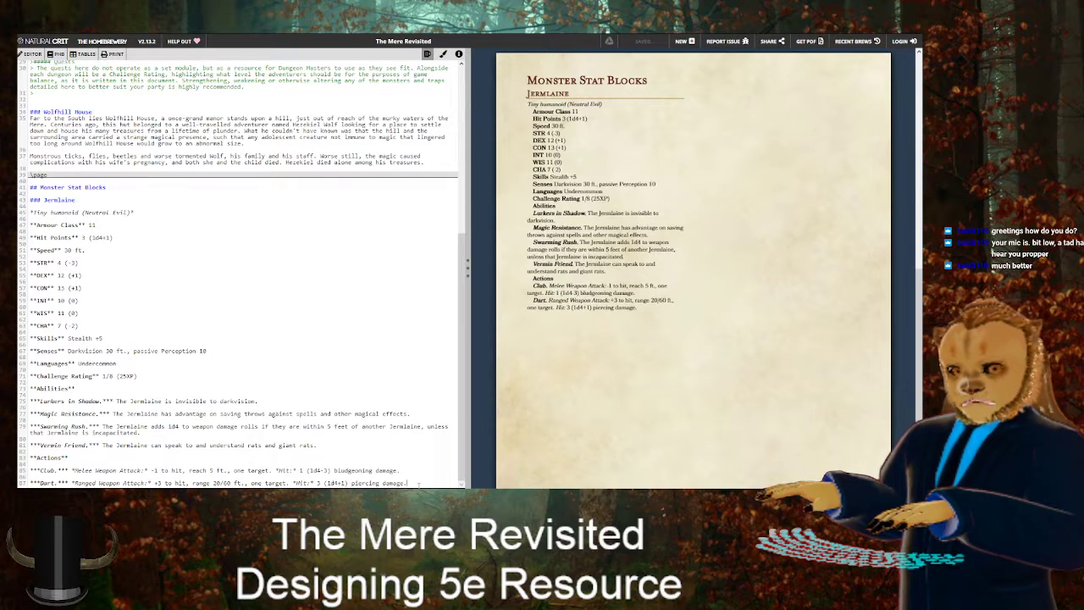
{"action": "key", "text": "Return"}
{"action": "type", "text": "###"}
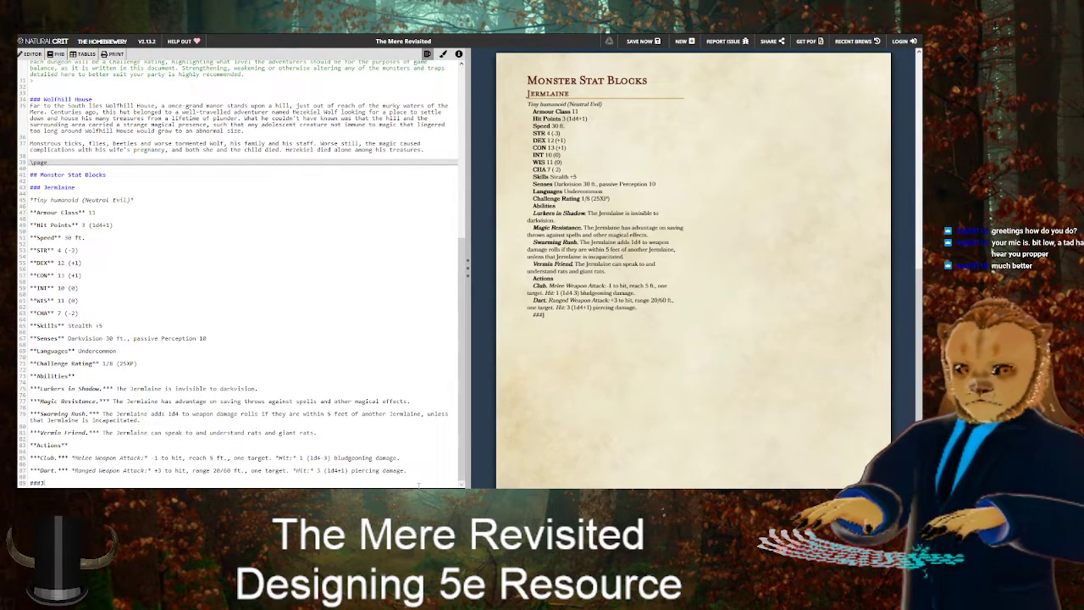
{"action": "type", "text": "Jermlaine"}
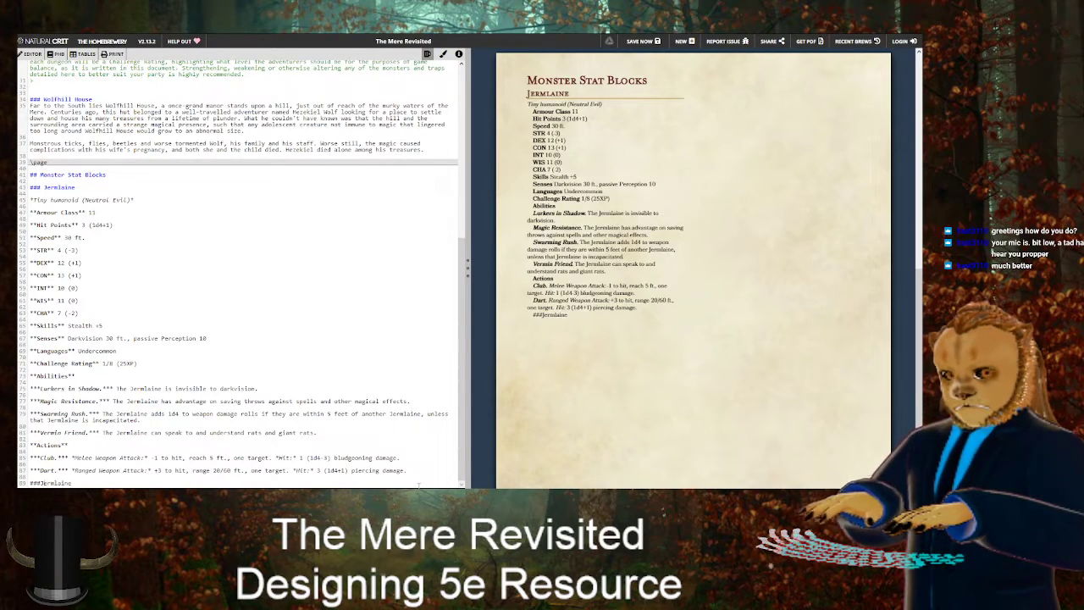
{"action": "key", "text": "End"}
{"action": "type", "text": ", Corrupted"}
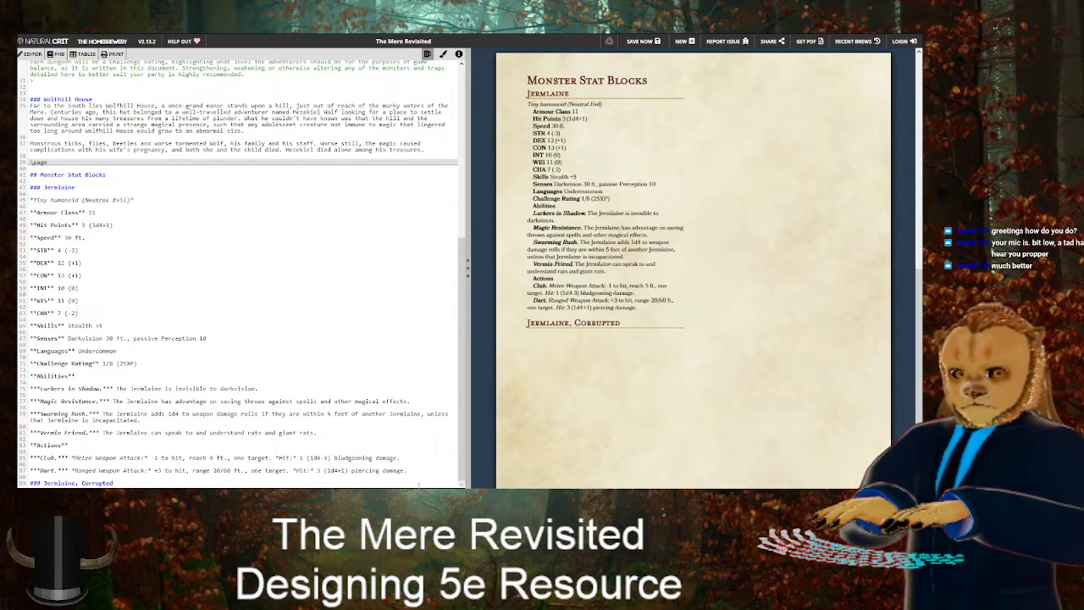
Add the italic type line "Tiny humanoid (Chaotic Evil)" under the Jermlaine, Corrupted heading
{"action": "key", "text": "Return"}
{"action": "type", "text": "*Tiny humanoid"}
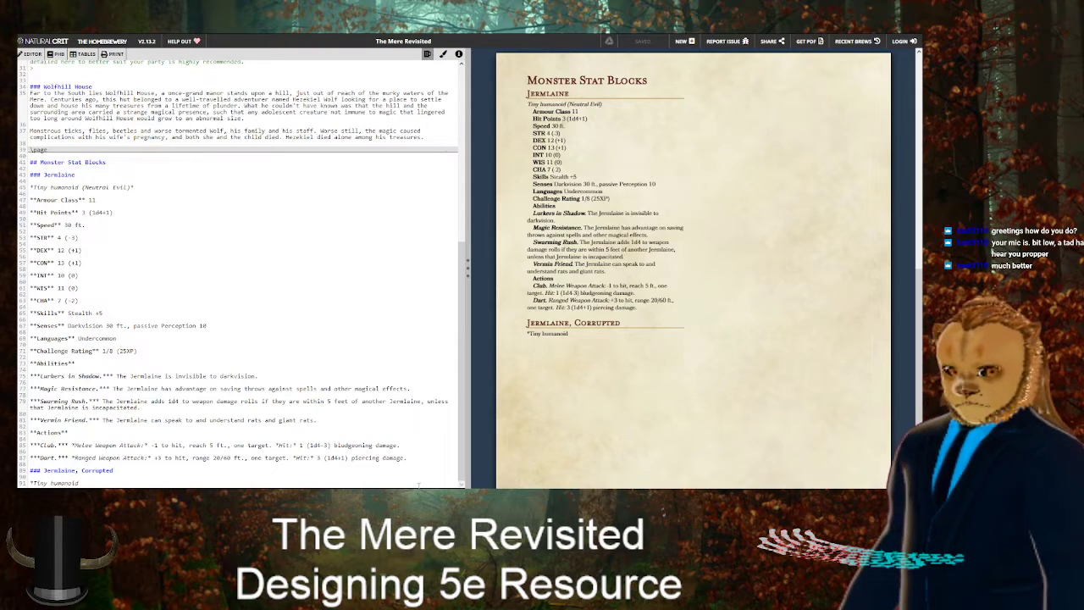
{"action": "type", "text": "(Chaotic"}
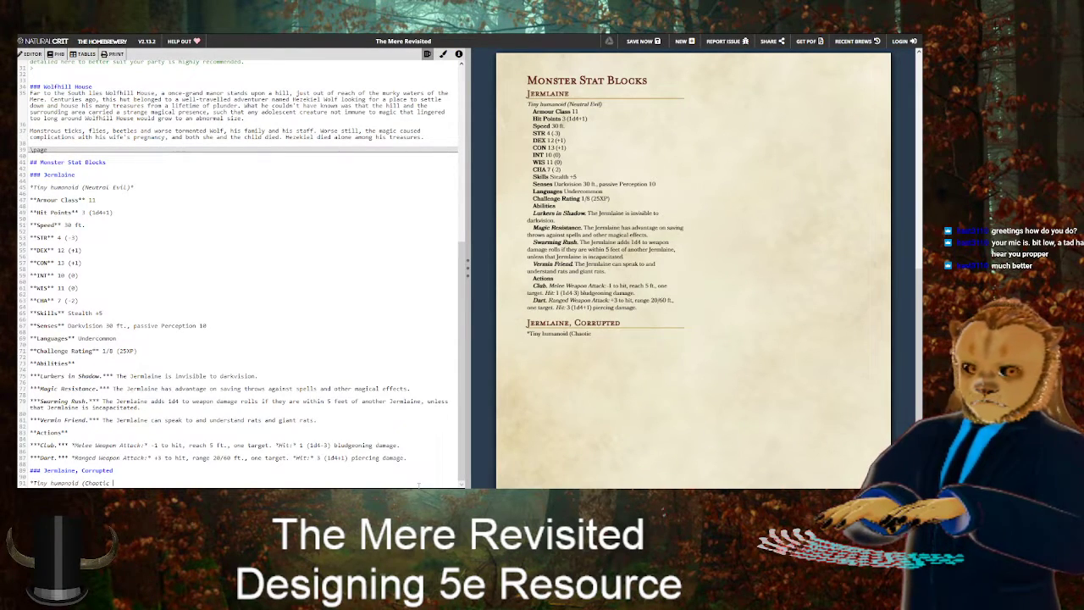
{"action": "type", "text": " Evil)"}
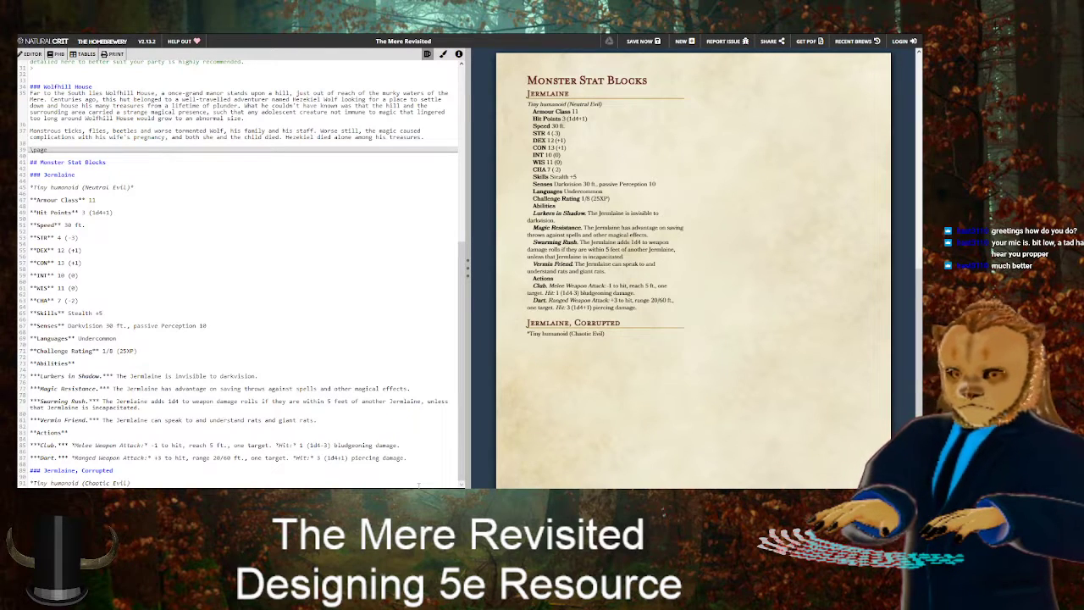
{"action": "type", "text": "*"}
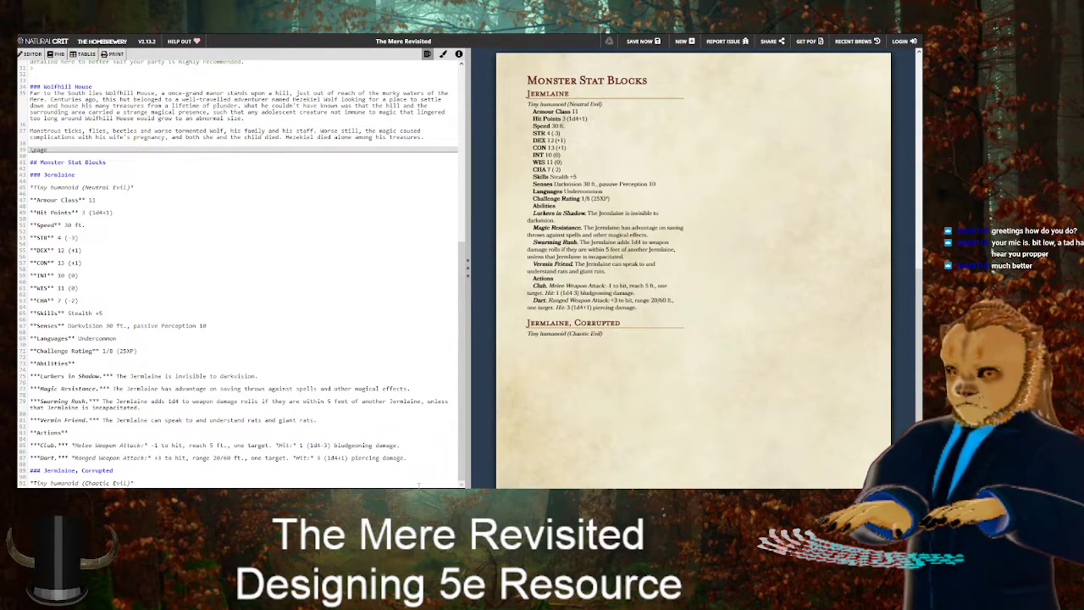
Copy the Jermlaine's statistics, abilities and actions from Armour Class through Dart and paste them below the Jermlaine, Corrupted type line
{"action": "left_click_drag", "start_coordinate": [31, 193], "coordinate": [427, 458]}
{"action": "left_click", "coordinate": [163, 481]}
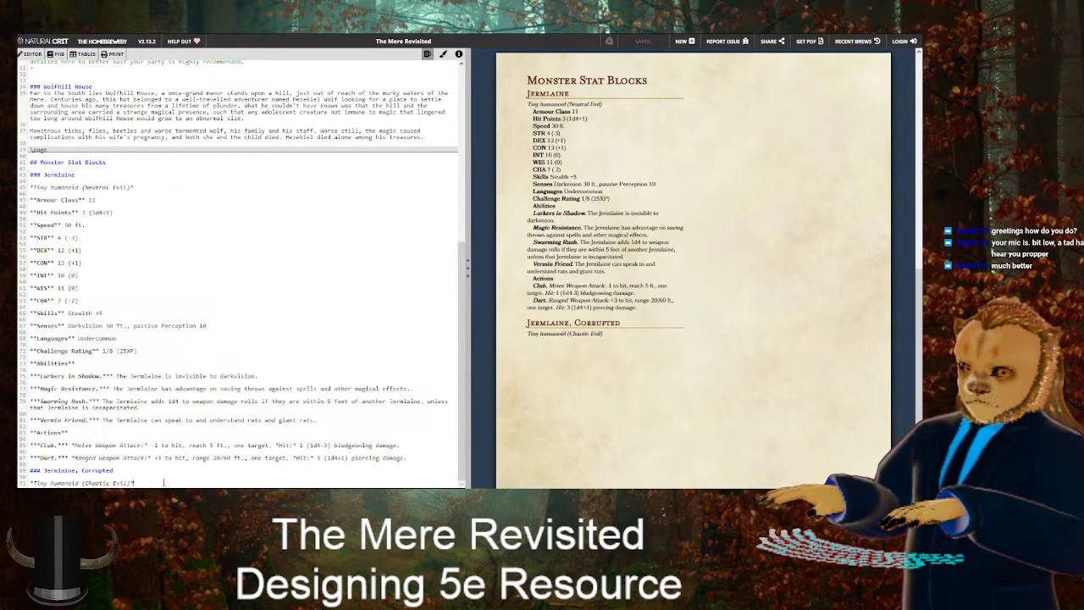
{"action": "key", "text": "ctrl+v"}
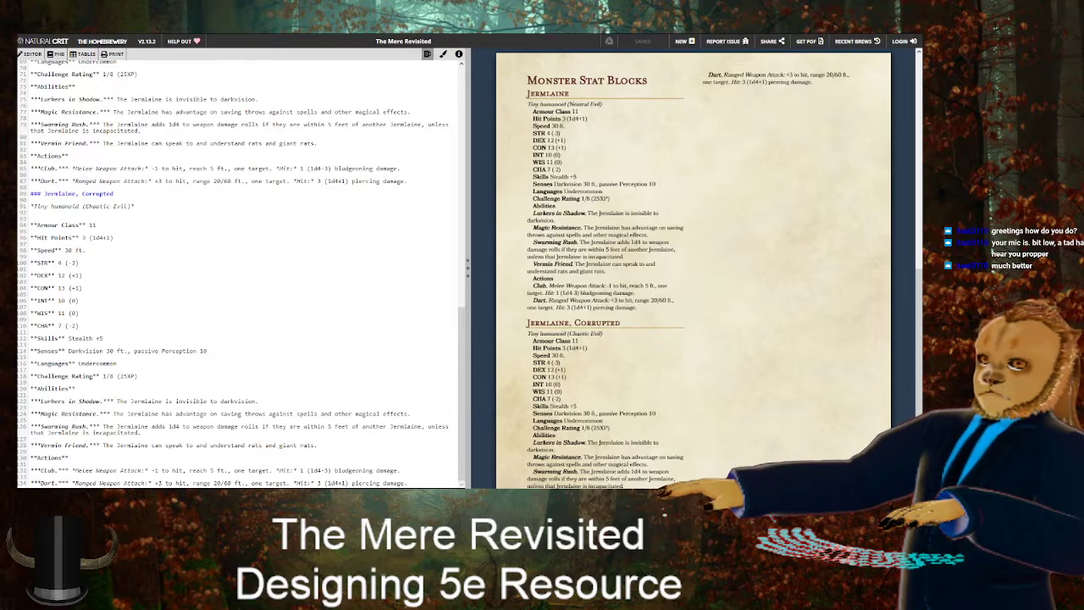
Examine the column break code in the Homebrewery sample brew's source, and return to The Mere Revisited
{"action": "key", "text": "ctrl+Tab"}
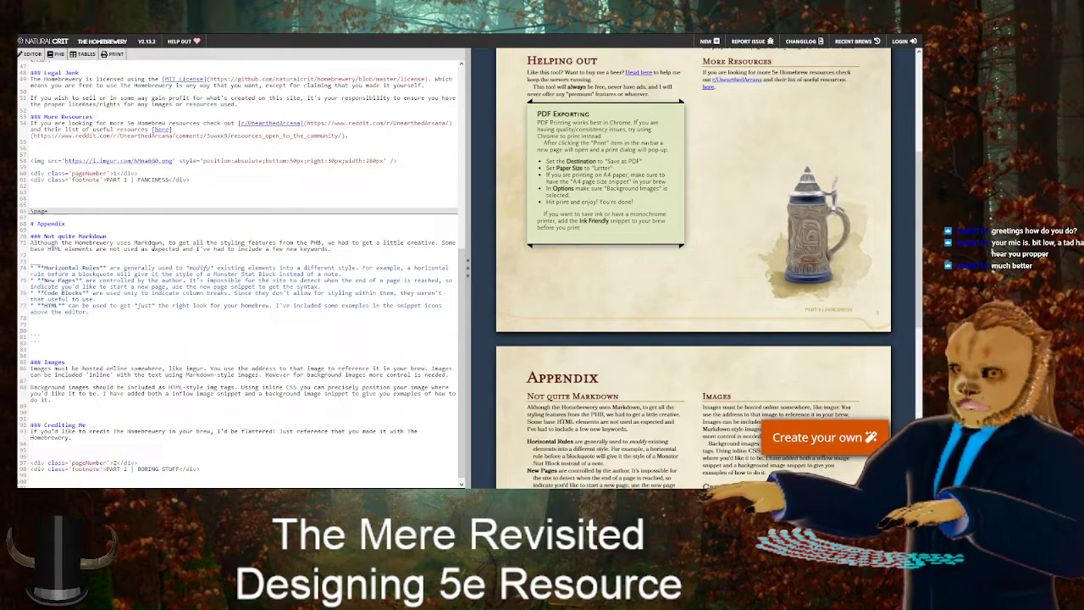
{"action": "scroll", "coordinate": [154, 233], "scroll_direction": "up", "scroll_amount": 6}
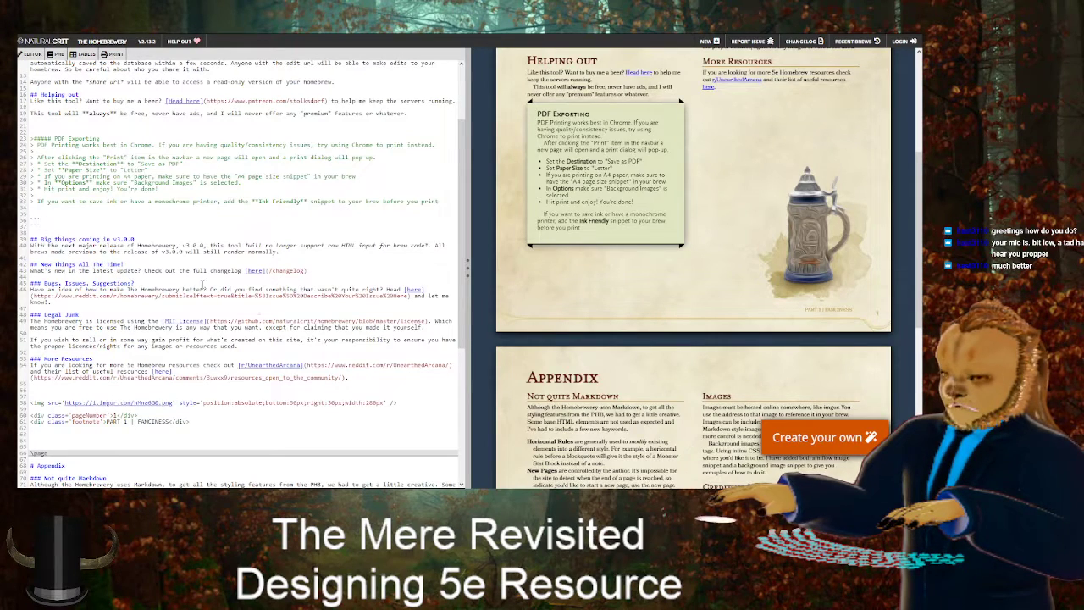
{"action": "scroll", "coordinate": [693, 267], "scroll_direction": "up", "scroll_amount": 5}
{"action": "scroll", "coordinate": [694, 267], "scroll_direction": "down", "scroll_amount": 4}
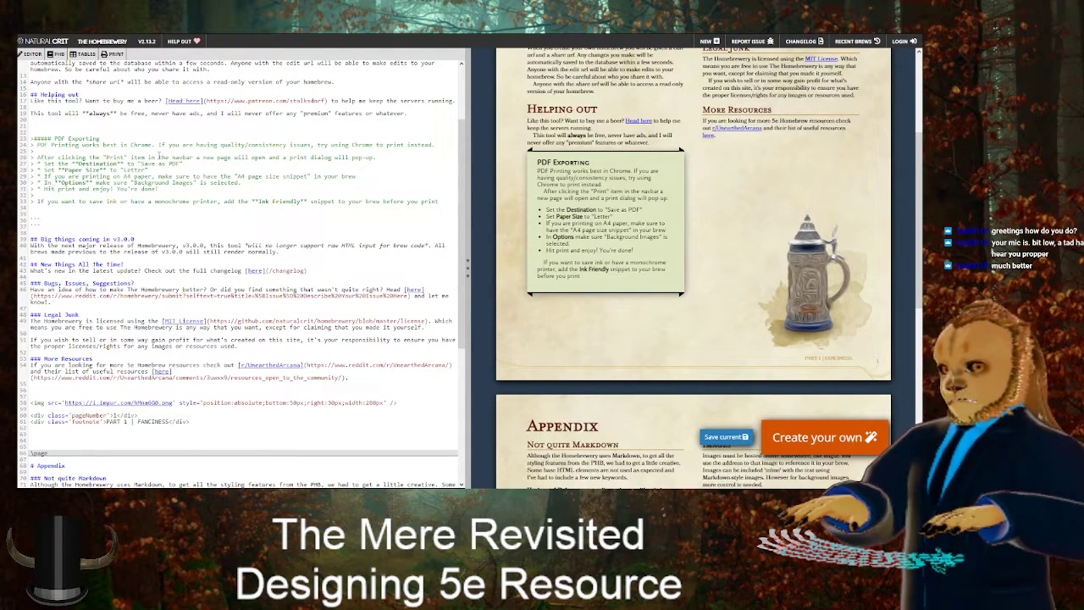
{"action": "key", "text": "Up"}
{"action": "key", "text": "Up"}
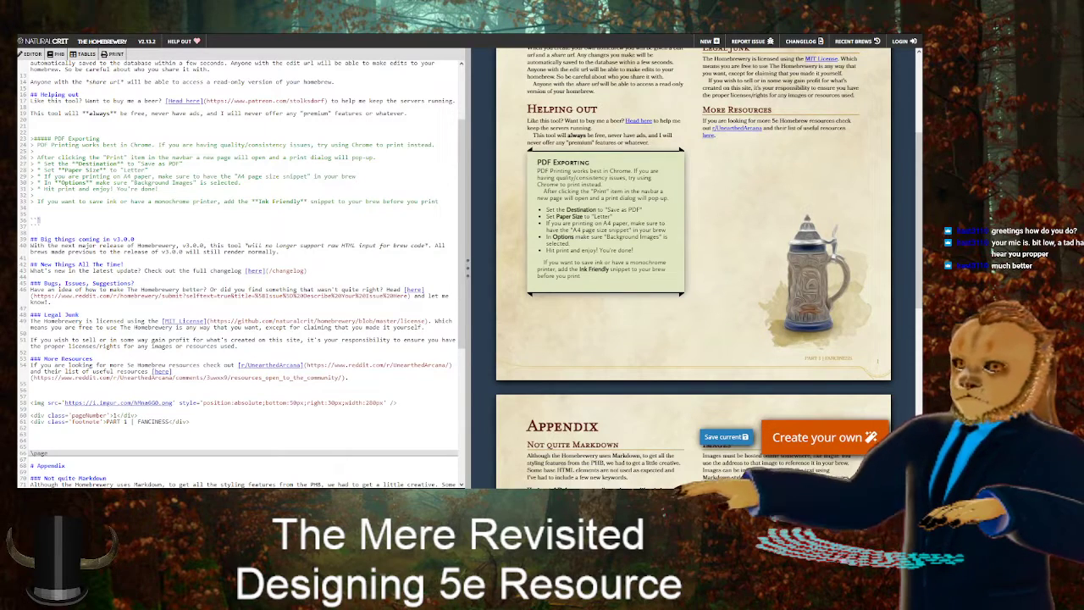
{"action": "key", "text": "ctrl+Tab"}
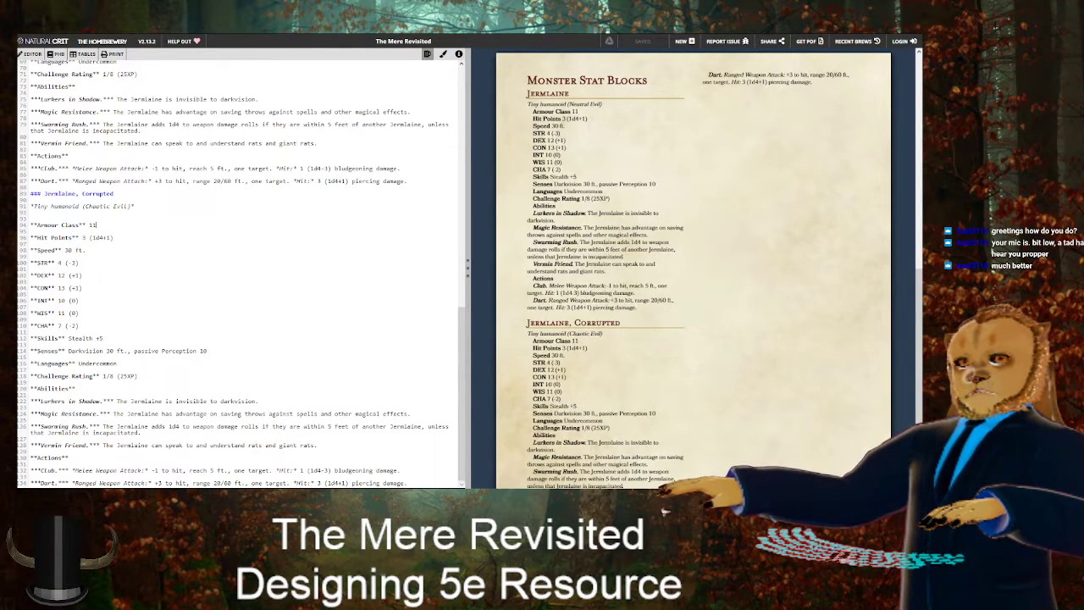
Search Google for "5E demon template", read the replies in the D&D Beyond Demonic "Template" thread, and return to the brew
{"action": "key", "text": "ctrl+Tab"}
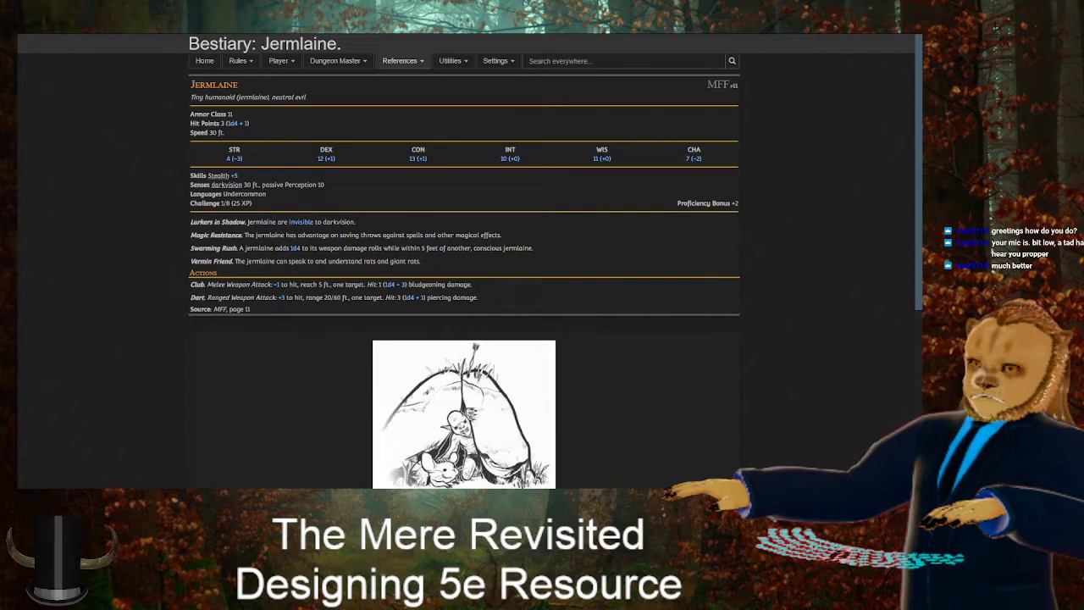
{"action": "key", "text": "super+shift+s"}
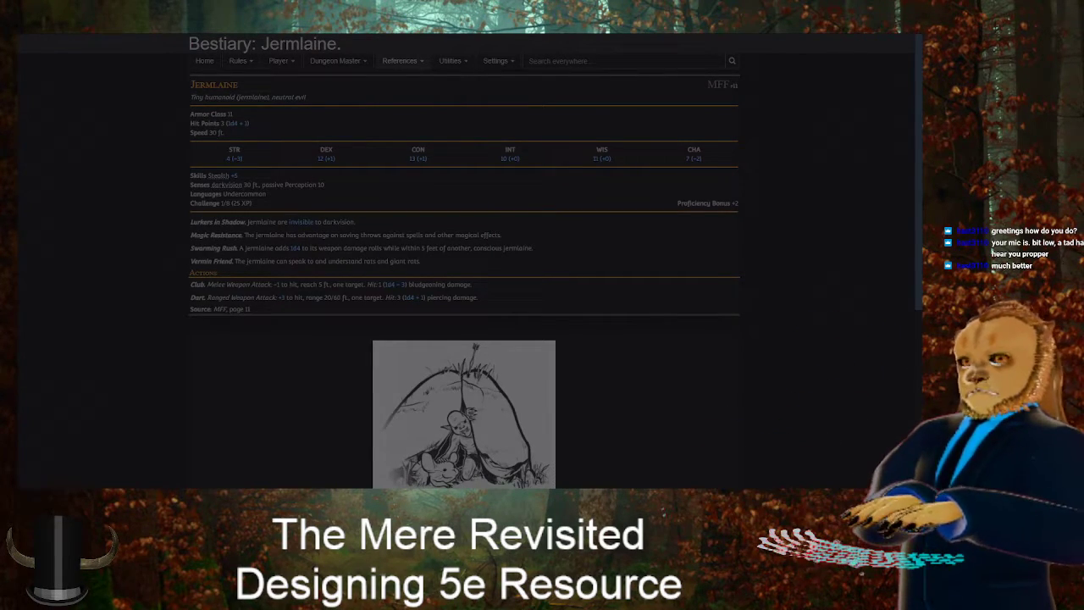
{"action": "key", "text": "Return"}
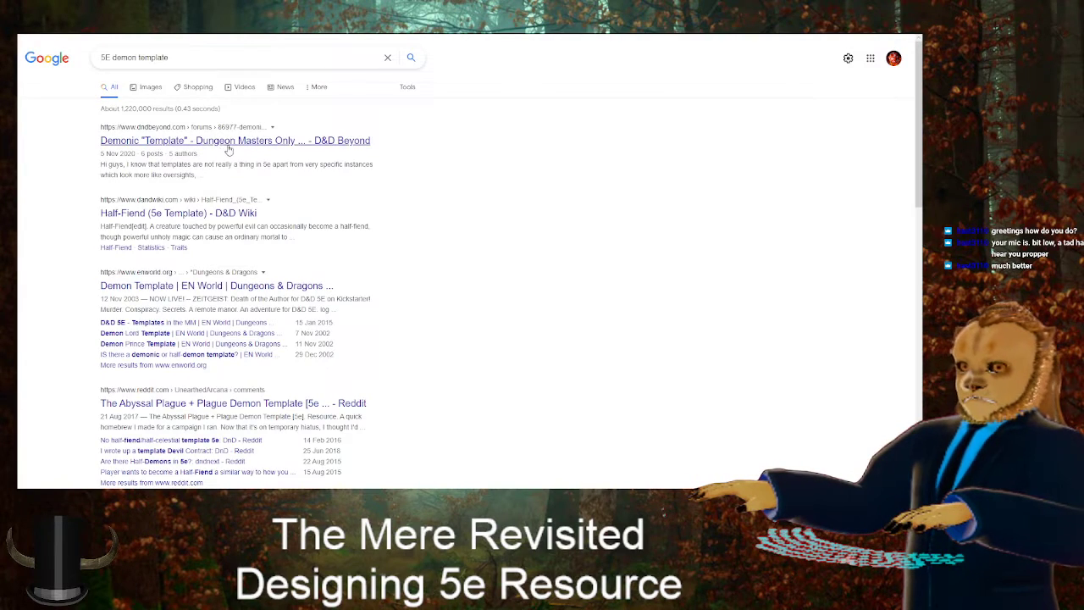
{"action": "left_click", "coordinate": [223, 142]}
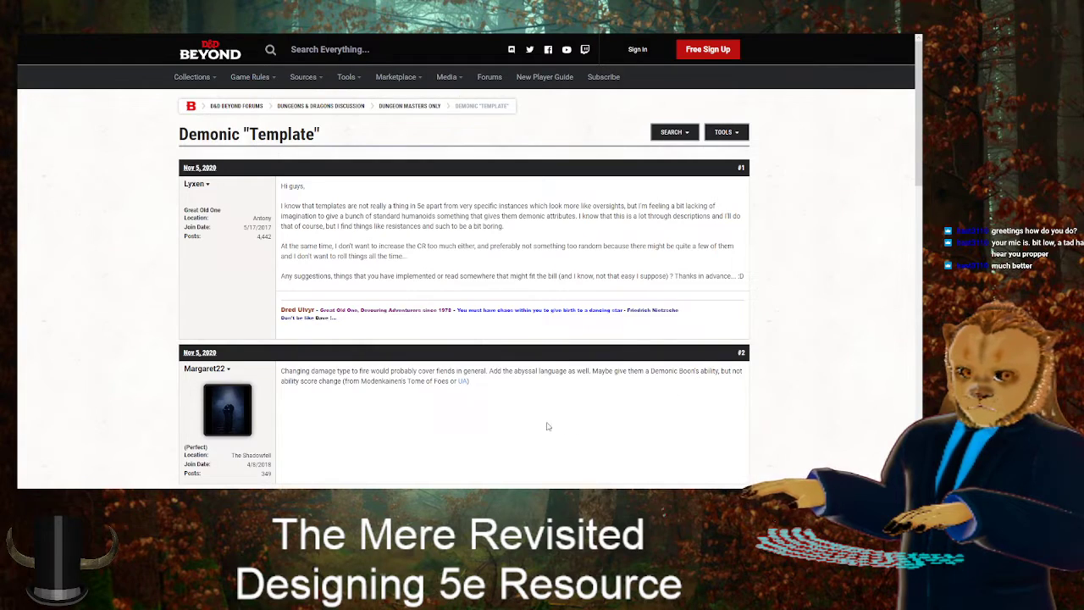
{"action": "scroll", "coordinate": [549, 426], "scroll_direction": "down", "scroll_amount": 2}
{"action": "scroll", "coordinate": [536, 410], "scroll_direction": "down", "scroll_amount": 1}
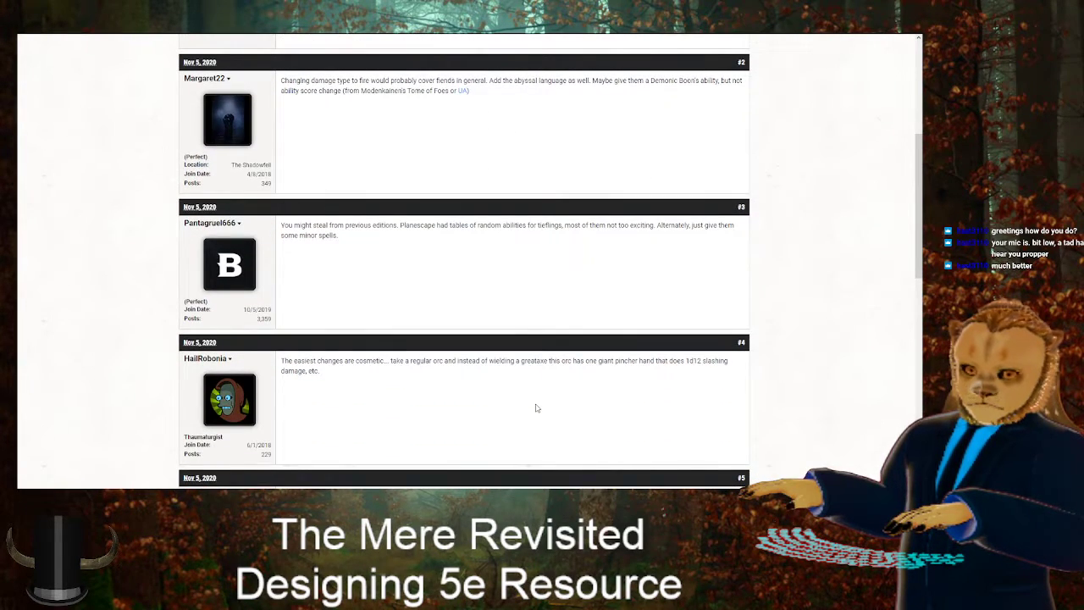
{"action": "scroll", "coordinate": [536, 408], "scroll_direction": "down", "scroll_amount": 2}
{"action": "scroll", "coordinate": [537, 395], "scroll_direction": "down", "scroll_amount": 3}
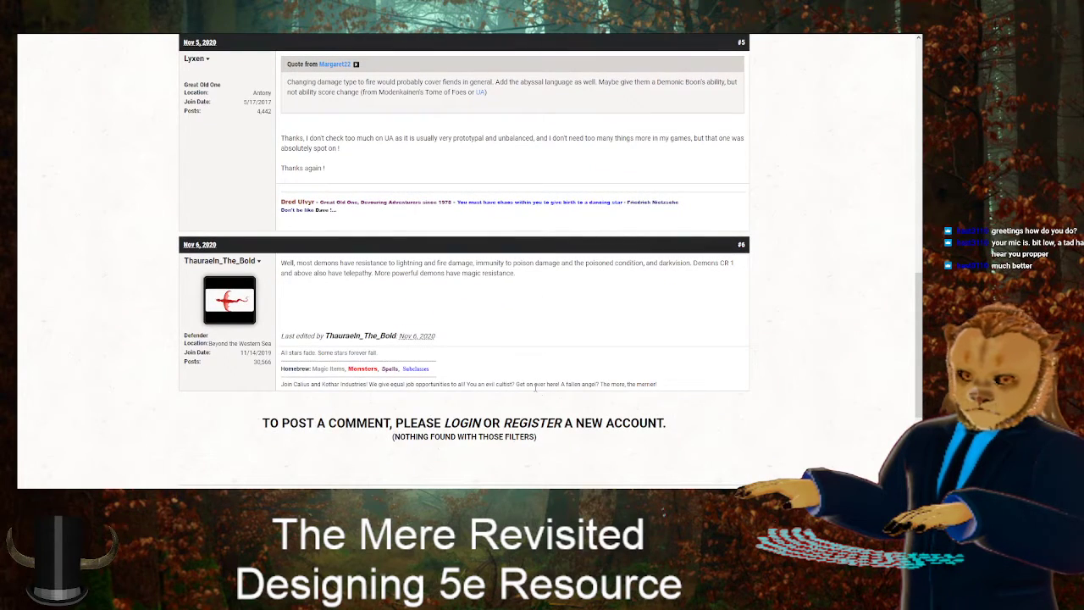
{"action": "scroll", "coordinate": [520, 283], "scroll_direction": "up", "scroll_amount": 1}
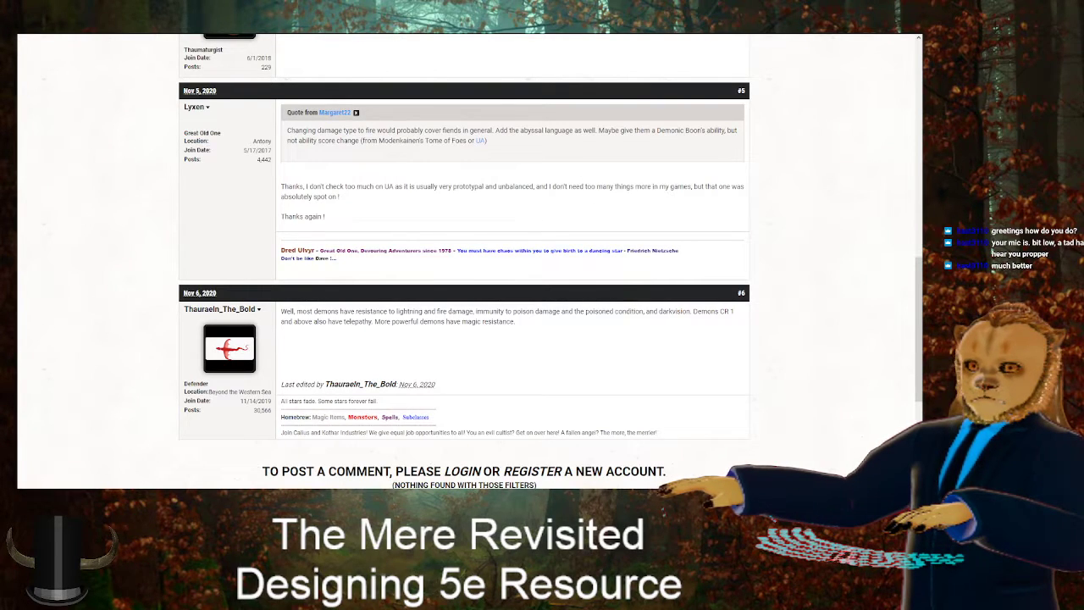
{"action": "left_click", "coordinate": [663, 512]}
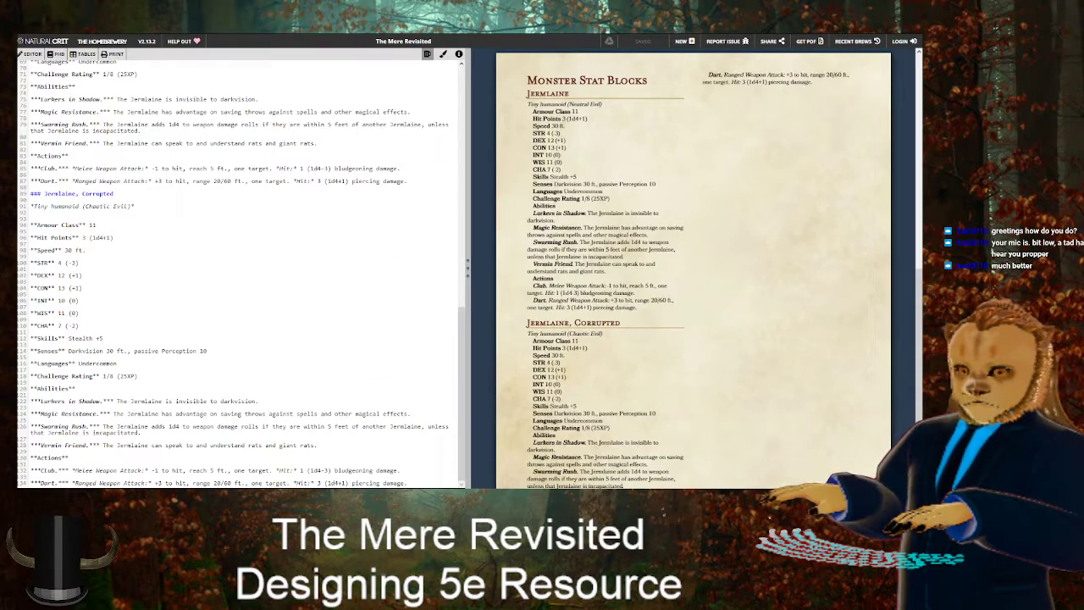
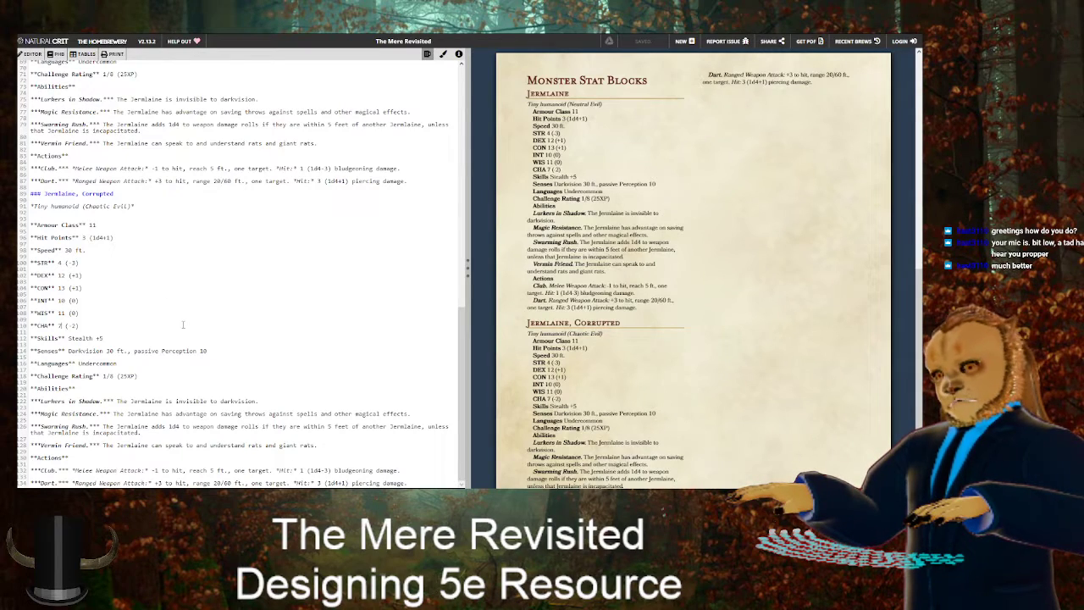
In the Jermlaine, Corrupted stat block, set CHA to 11 (0) and add "Perception +2" to the skills
{"action": "key", "text": "BackSpace"}
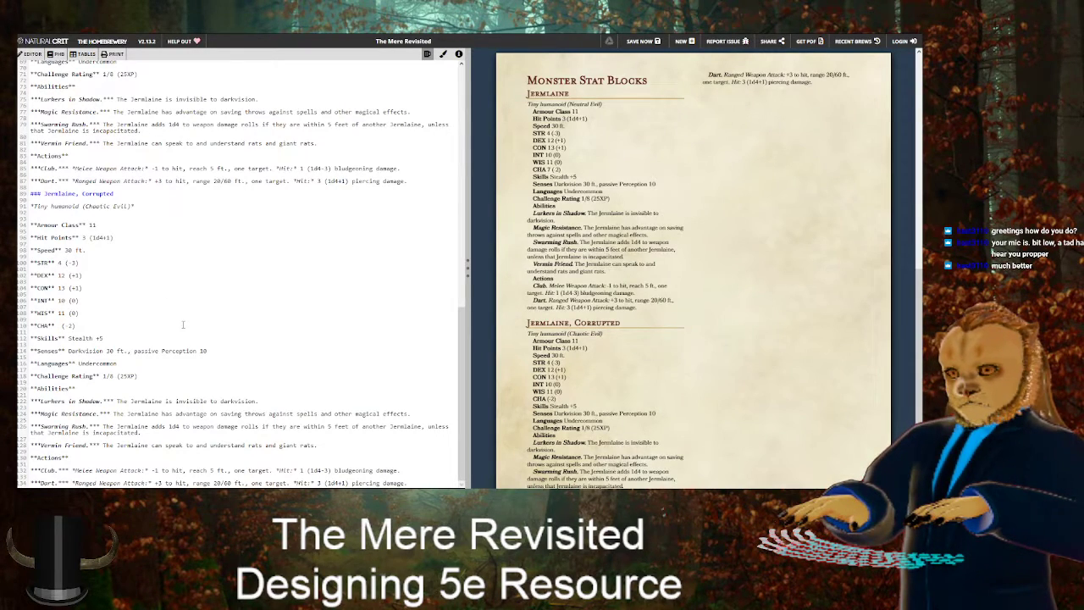
{"action": "type", "text": "11"}
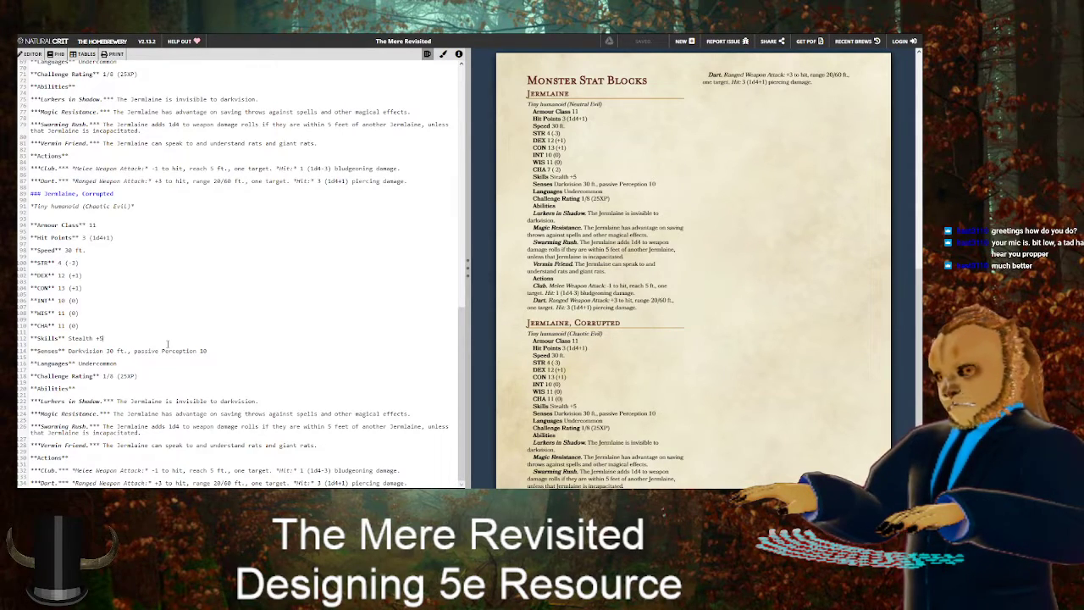
{"action": "type", "text": ", Per"}
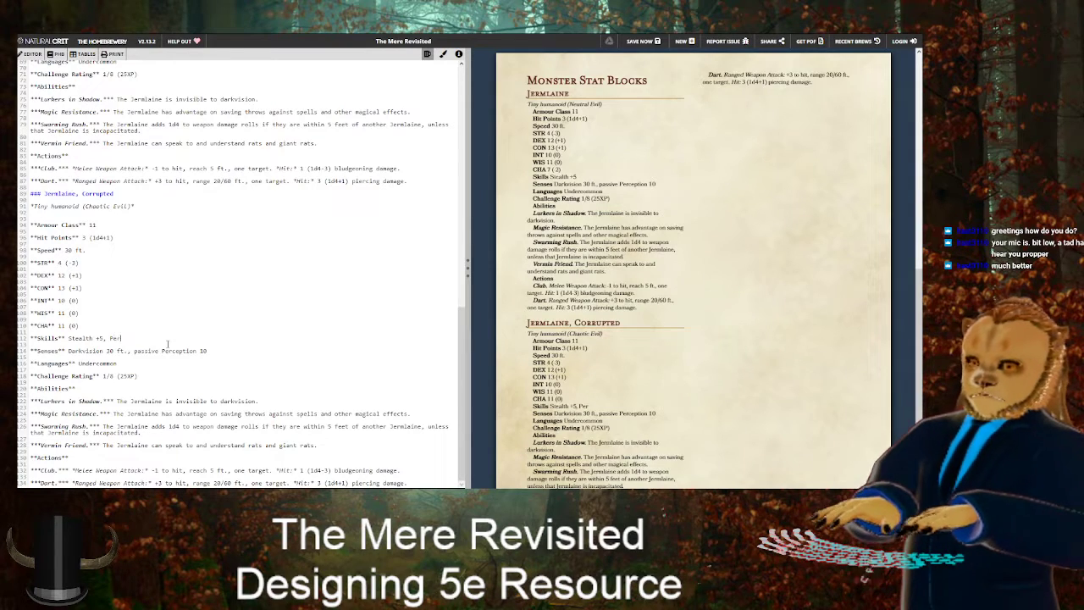
{"action": "type", "text": "ception +2"}
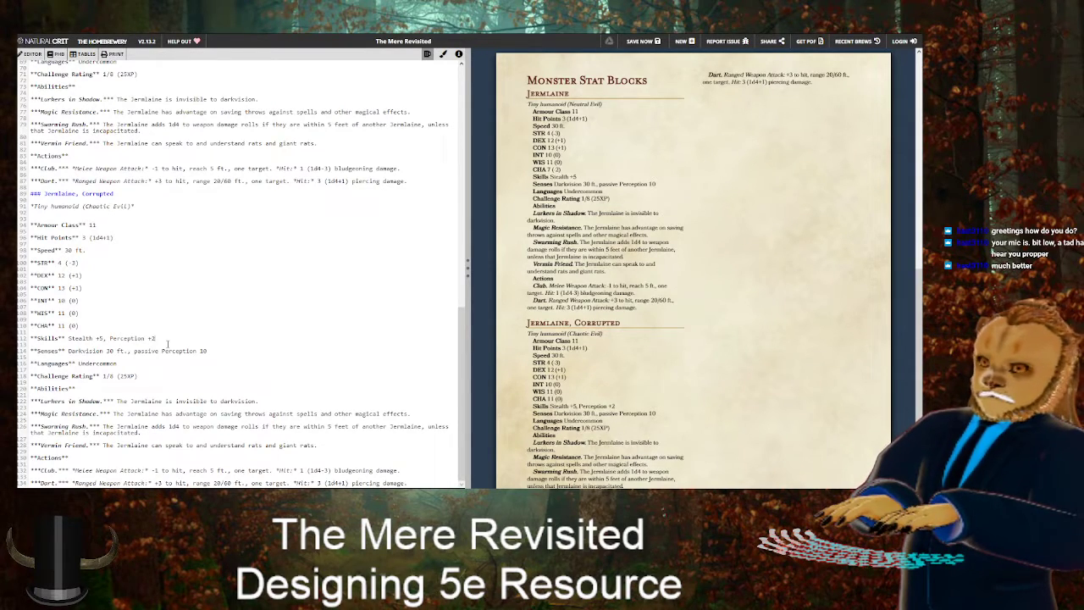
Set the corrupted Jermlaine's passive Perception to 12 and add Abyssal to its languages
{"action": "key", "text": "Down"}
{"action": "key", "text": "Down"}
{"action": "key", "text": "End"}
{"action": "key", "text": "BackSpace"}
{"action": "type", "text": "1"}
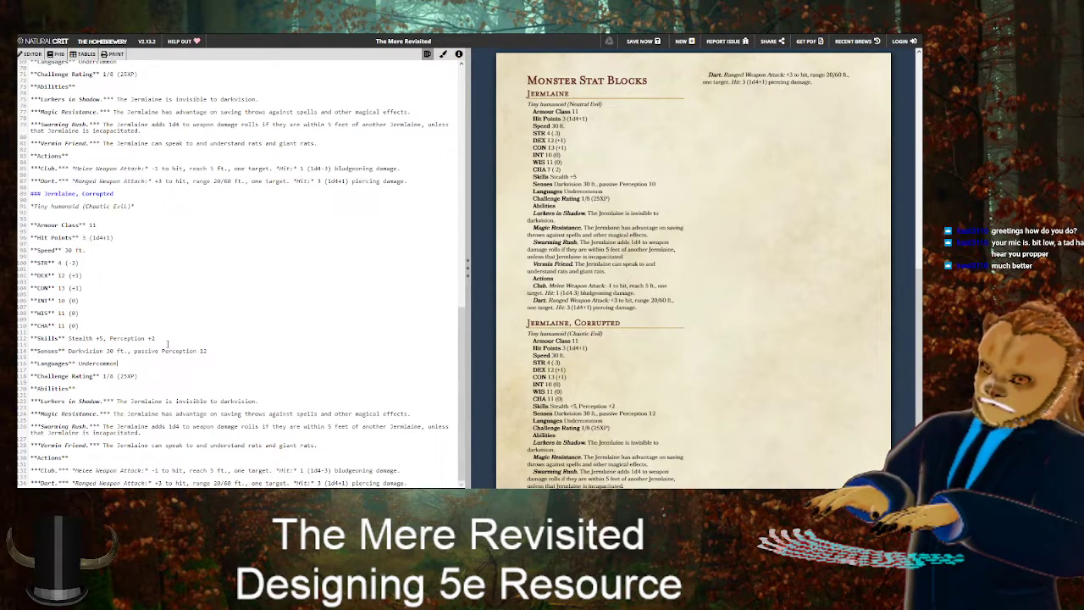
{"action": "type", "text": ", Abyssal"}
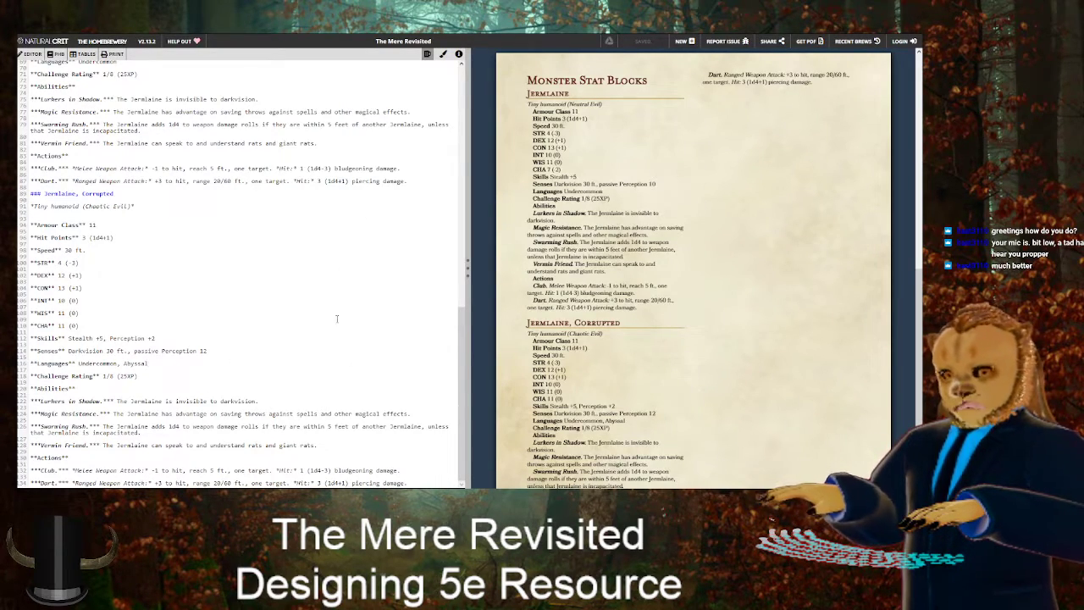
Search Google for "5e hypnotic pattern" and read the spell's description and attributes in the Roll20 Compendium
{"action": "left_click", "coordinate": [372, 34]}
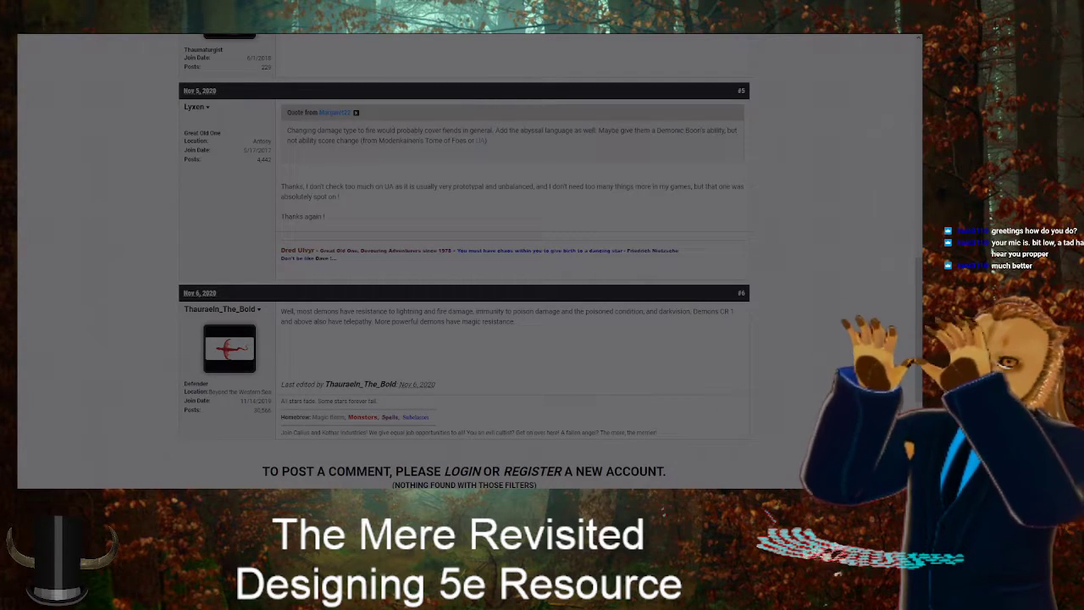
{"action": "key", "text": "Return"}
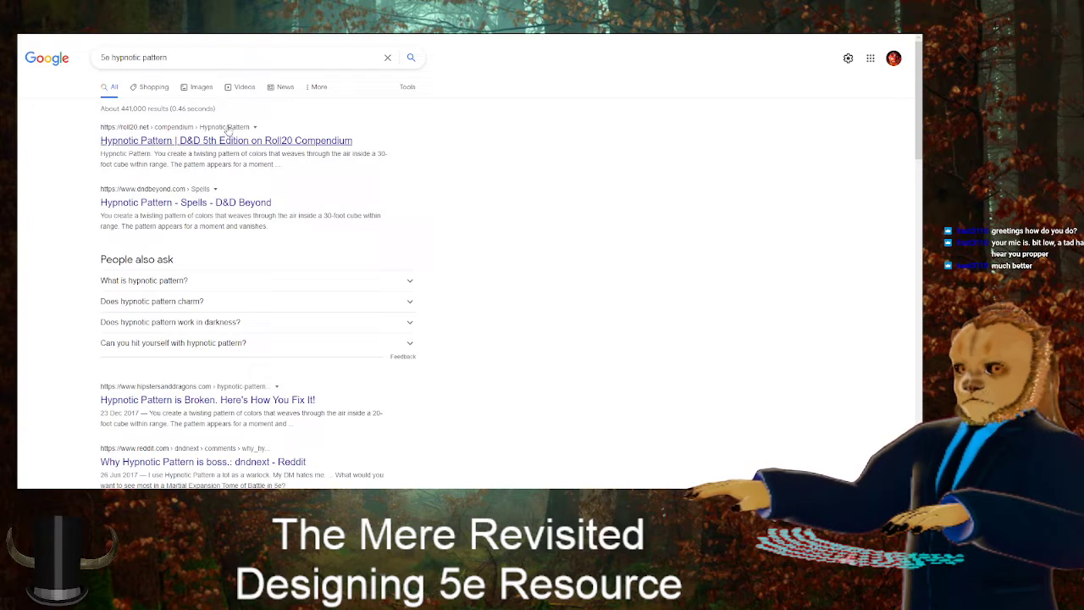
{"action": "left_click", "coordinate": [232, 143]}
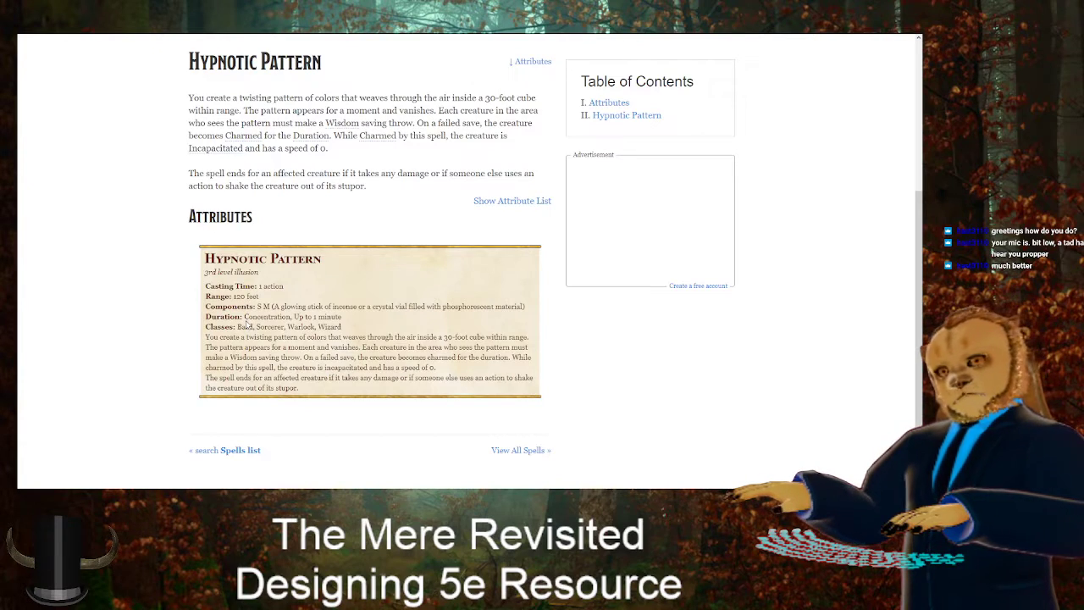
{"action": "scroll", "coordinate": [288, 298], "scroll_direction": "up", "scroll_amount": 3}
{"action": "scroll", "coordinate": [288, 298], "scroll_direction": "up", "scroll_amount": 1}
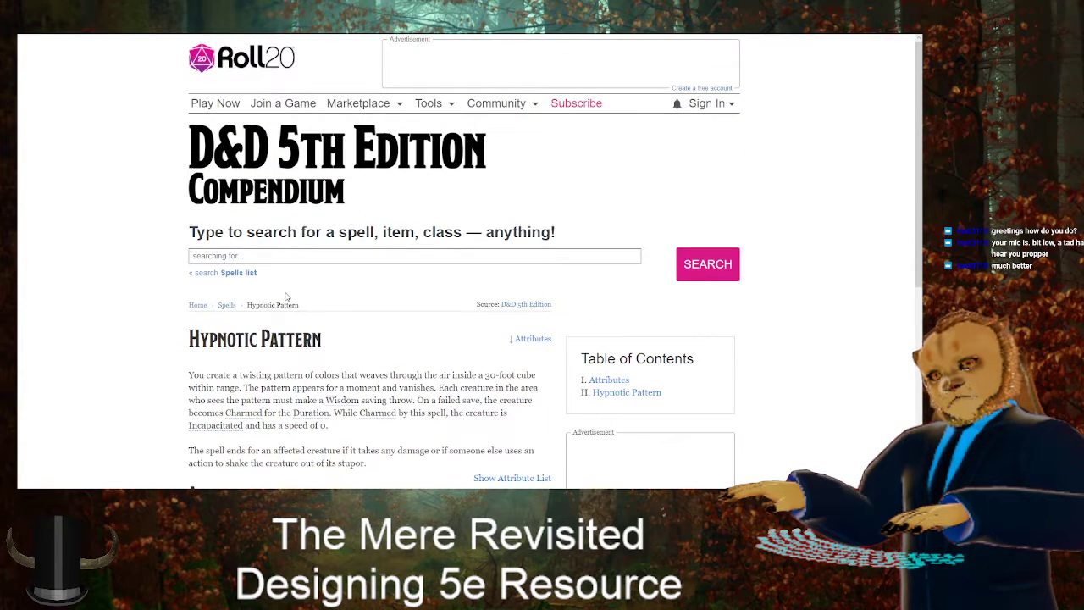
{"action": "key", "text": "alt+Left"}
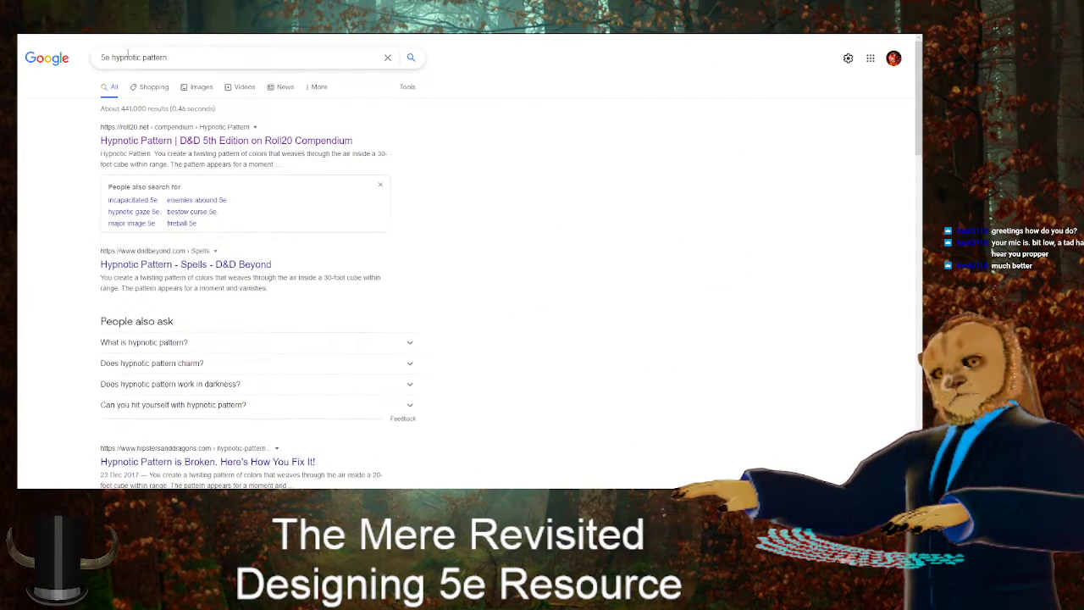
Search Google for "5e illusion" and open the D&D Beyond list of illusion spells
{"action": "triple_click", "coordinate": [128, 55]}
{"action": "type", "text": "5e illu"}
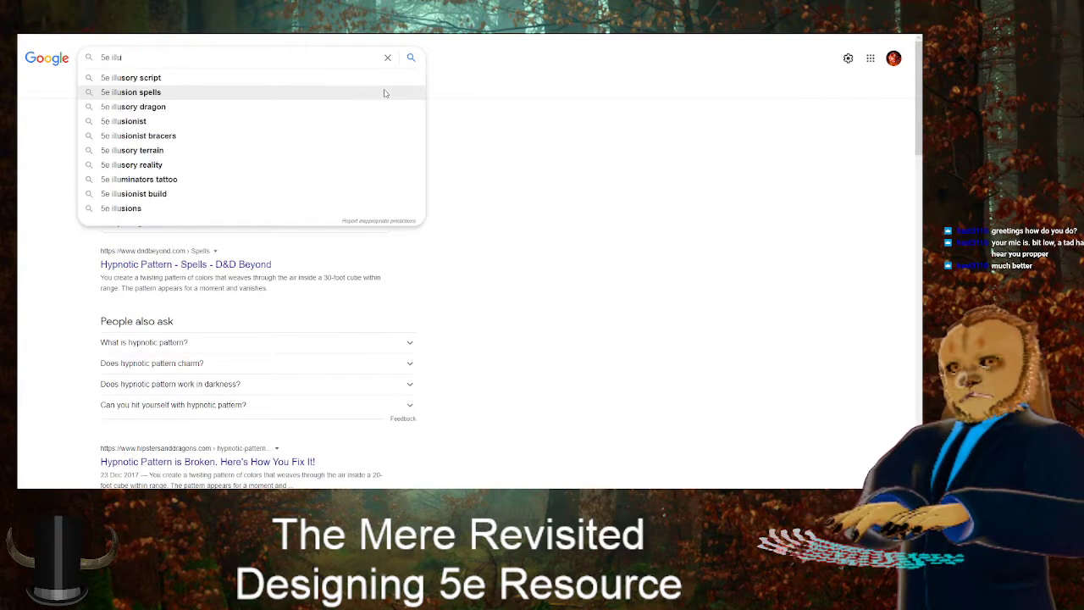
{"action": "type", "text": "sion"}
{"action": "key", "text": "Return"}
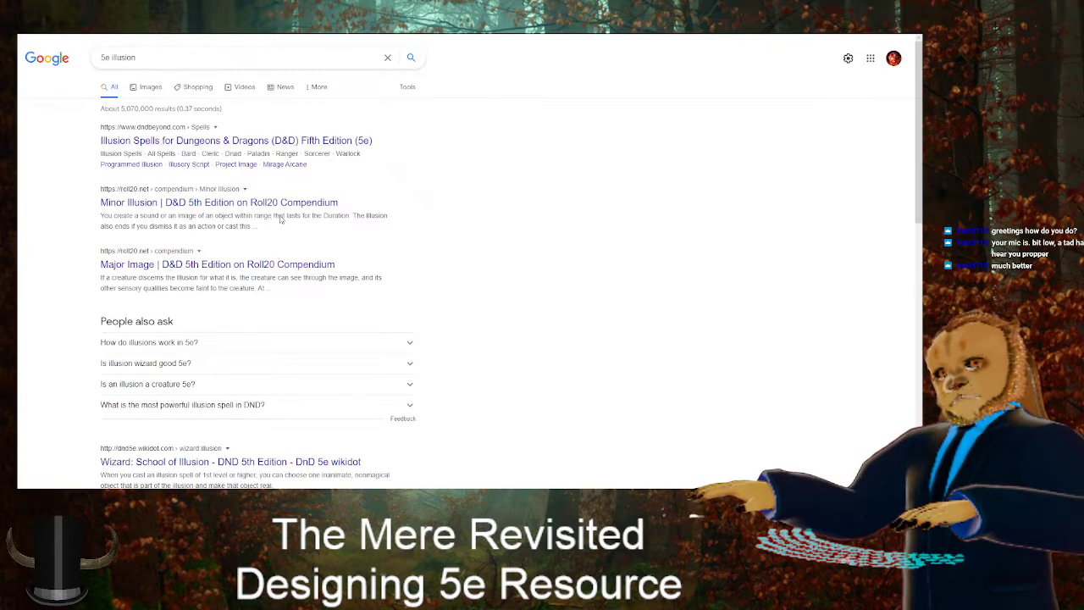
{"action": "left_click", "coordinate": [207, 141]}
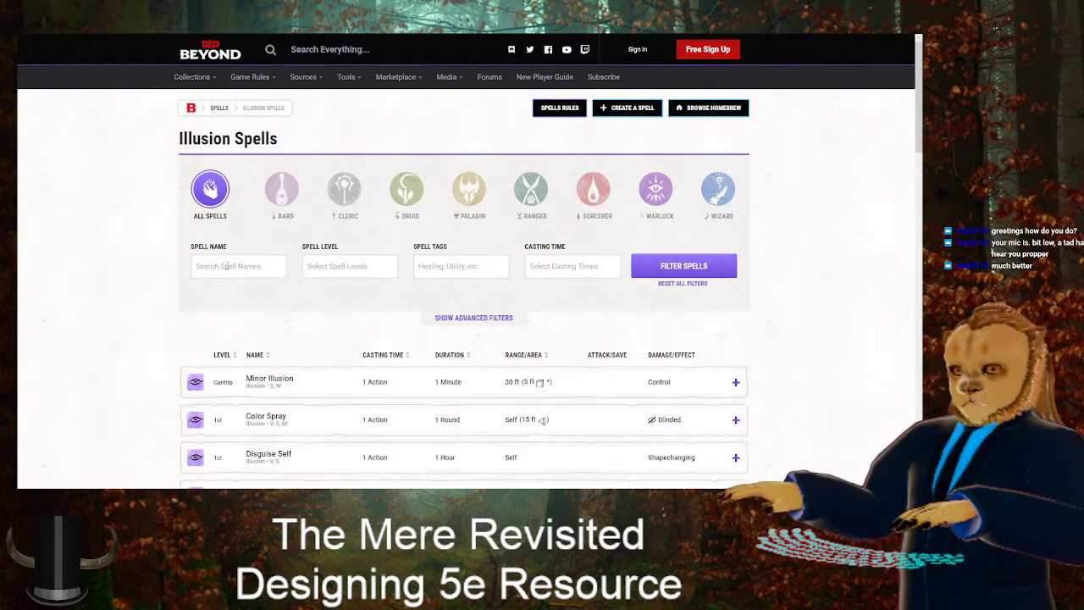
Filter the illusion spells to the Warlock class, read the Illusory Script entry, and return to the filtered list
{"action": "left_click", "coordinate": [659, 222]}
{"action": "left_click", "coordinate": [708, 268]}
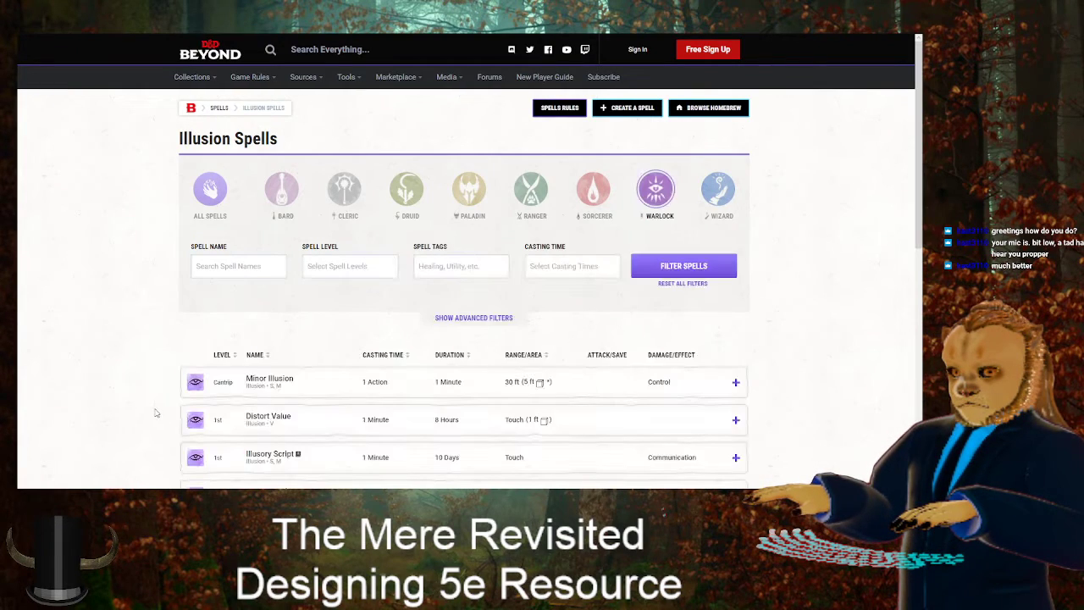
{"action": "scroll", "coordinate": [157, 411], "scroll_direction": "down", "scroll_amount": 2}
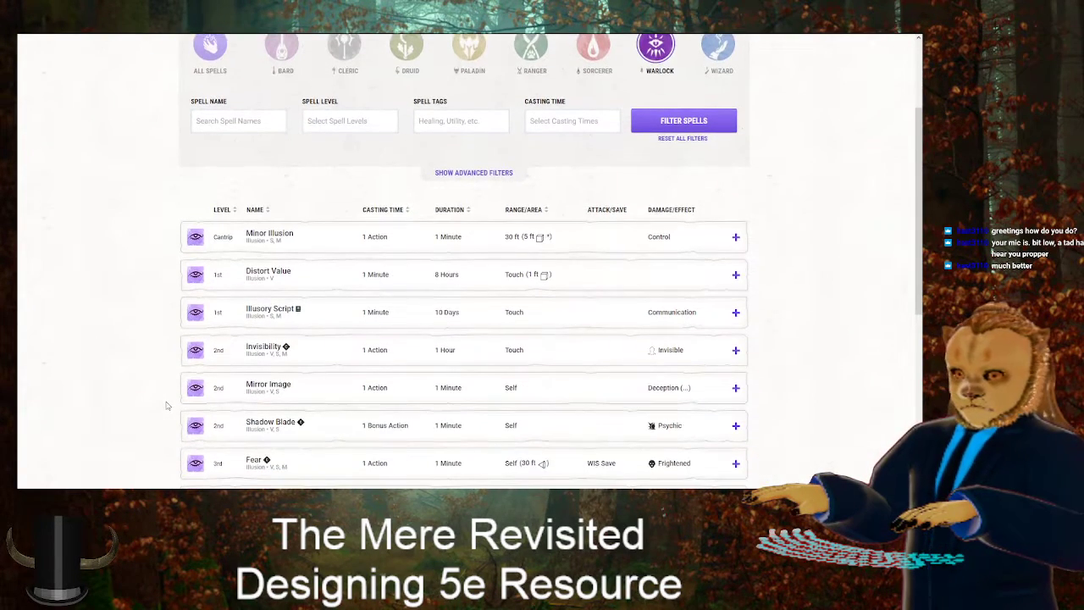
{"action": "scroll", "coordinate": [128, 416], "scroll_direction": "down", "scroll_amount": 1}
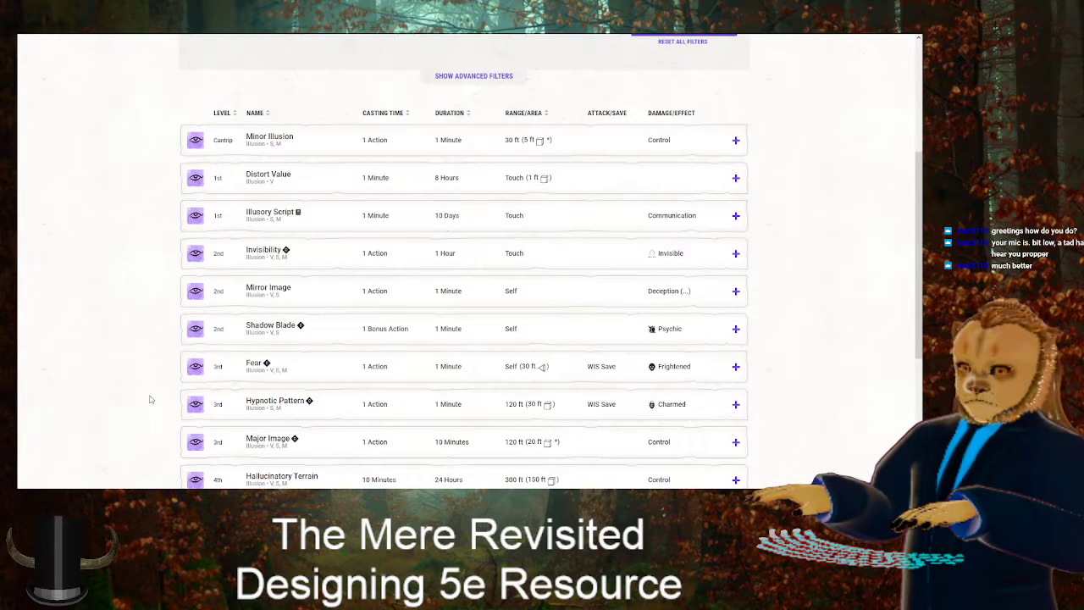
{"action": "left_click", "coordinate": [283, 218]}
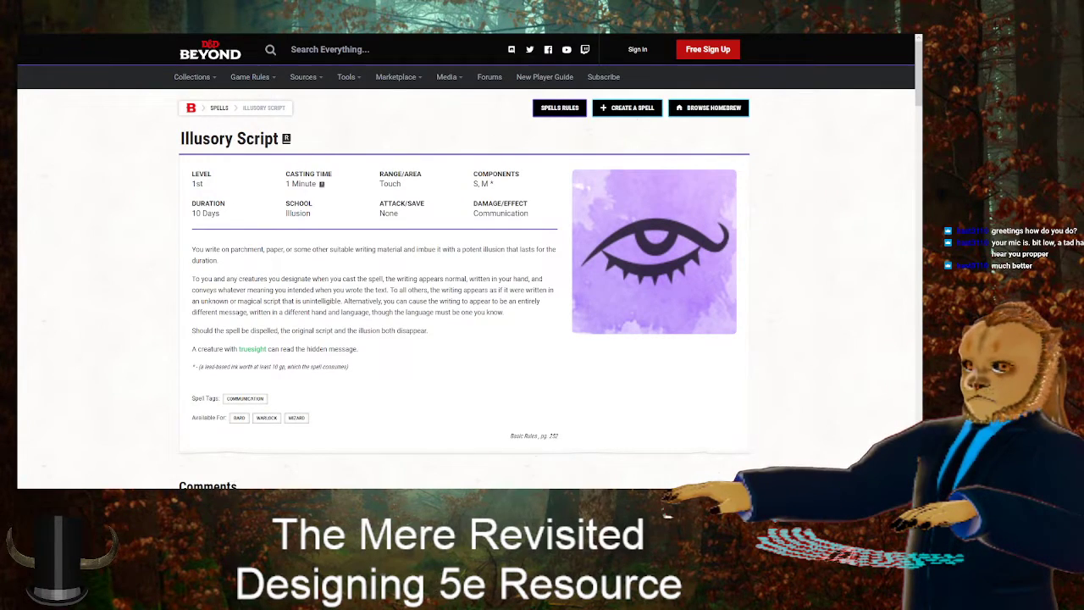
{"action": "key", "text": "alt+Left"}
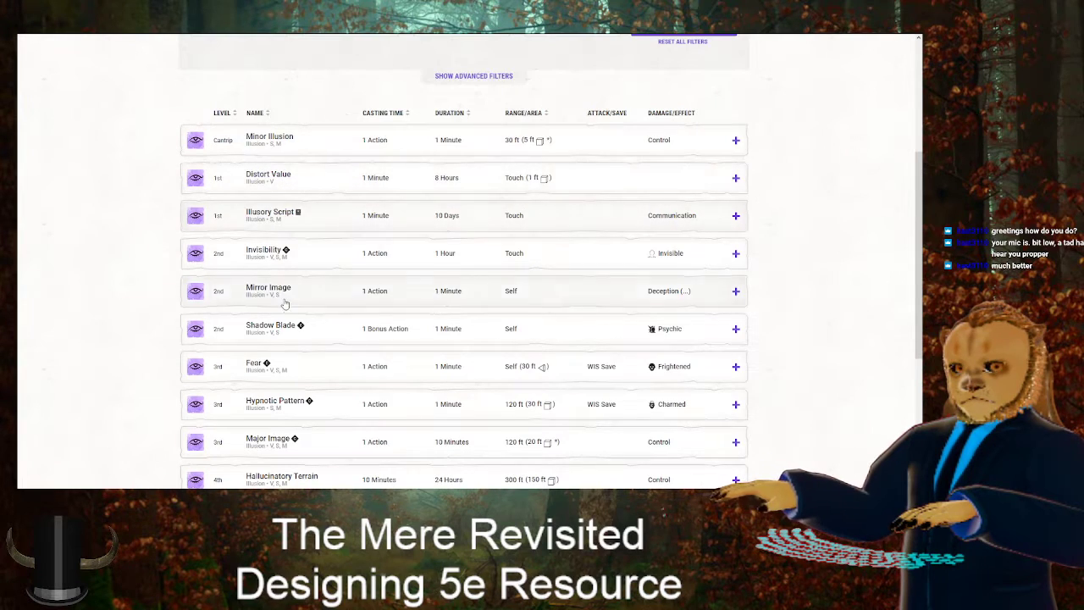
Look through the Warlock illusion spells and widen the filter to all classes
{"action": "scroll", "coordinate": [279, 254], "scroll_direction": "down", "scroll_amount": 1}
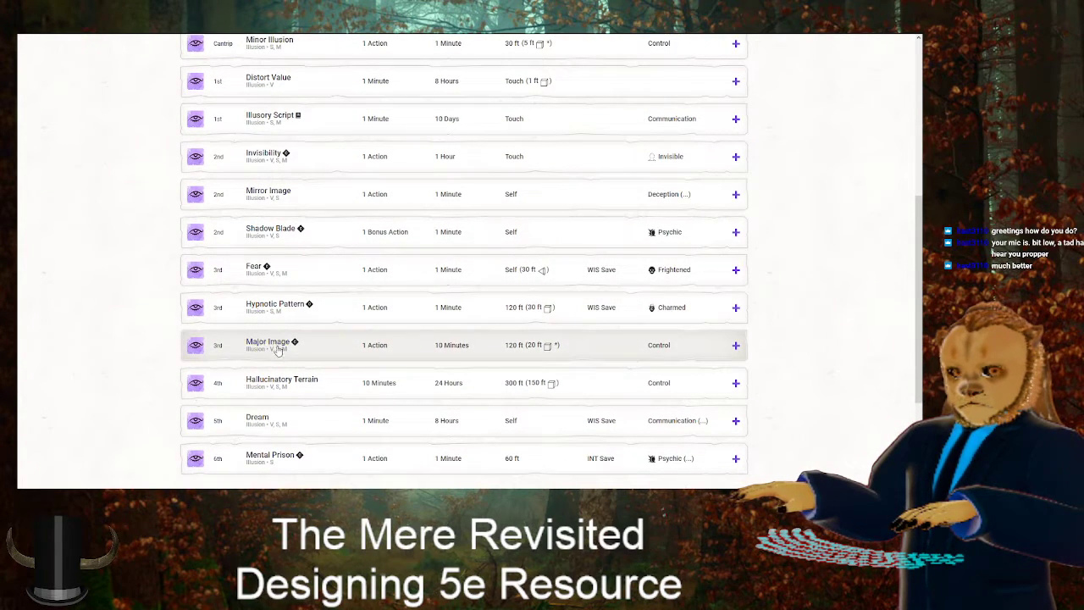
{"action": "scroll", "coordinate": [272, 387], "scroll_direction": "down", "scroll_amount": 2}
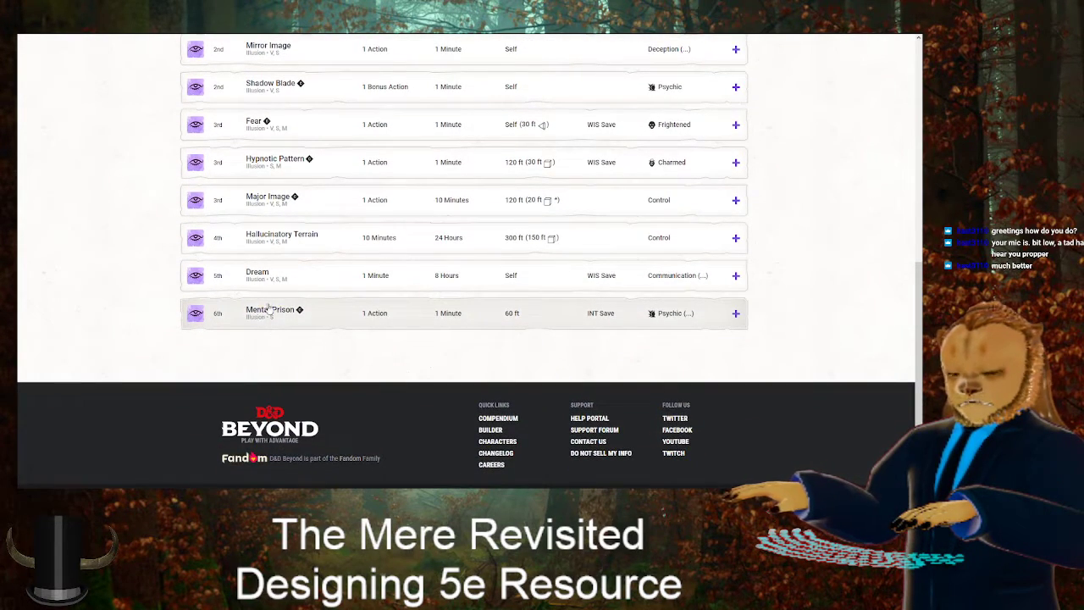
{"action": "scroll", "coordinate": [170, 321], "scroll_direction": "up", "scroll_amount": 3}
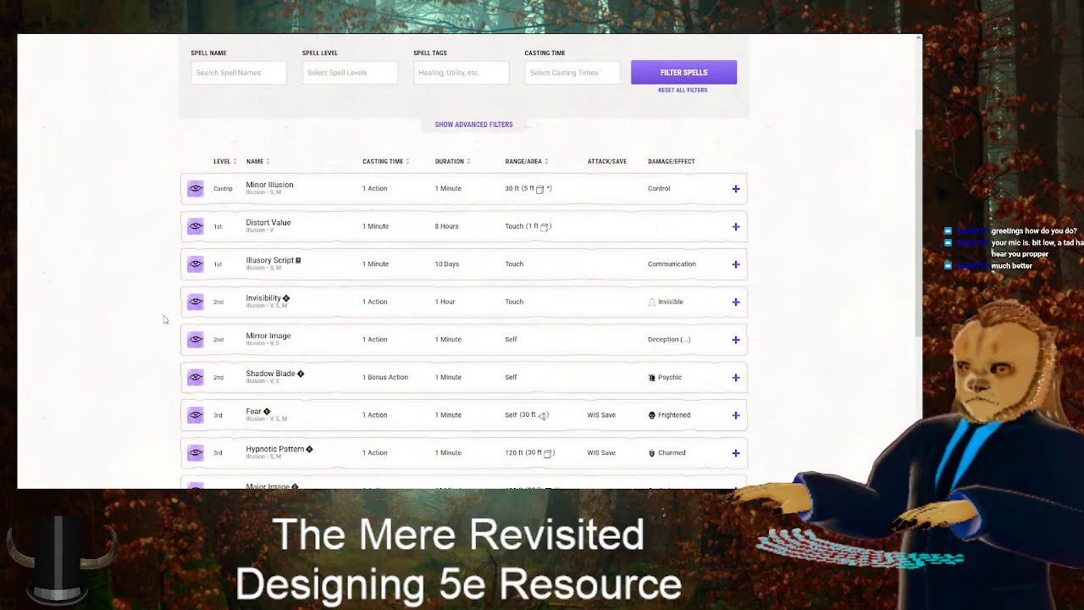
{"action": "scroll", "coordinate": [287, 140], "scroll_direction": "up", "scroll_amount": 1}
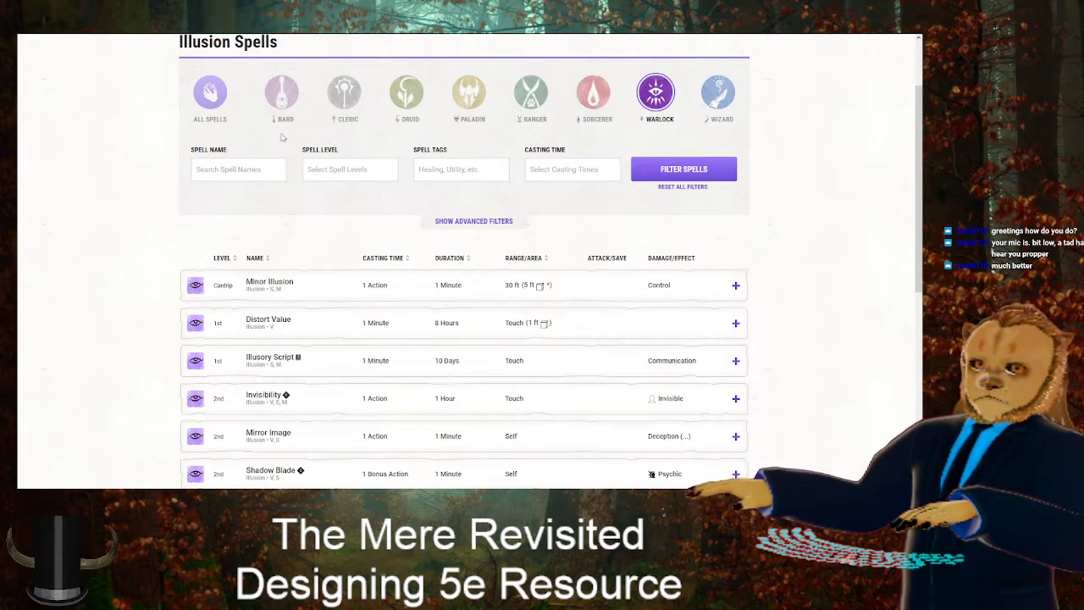
{"action": "left_click", "coordinate": [211, 93]}
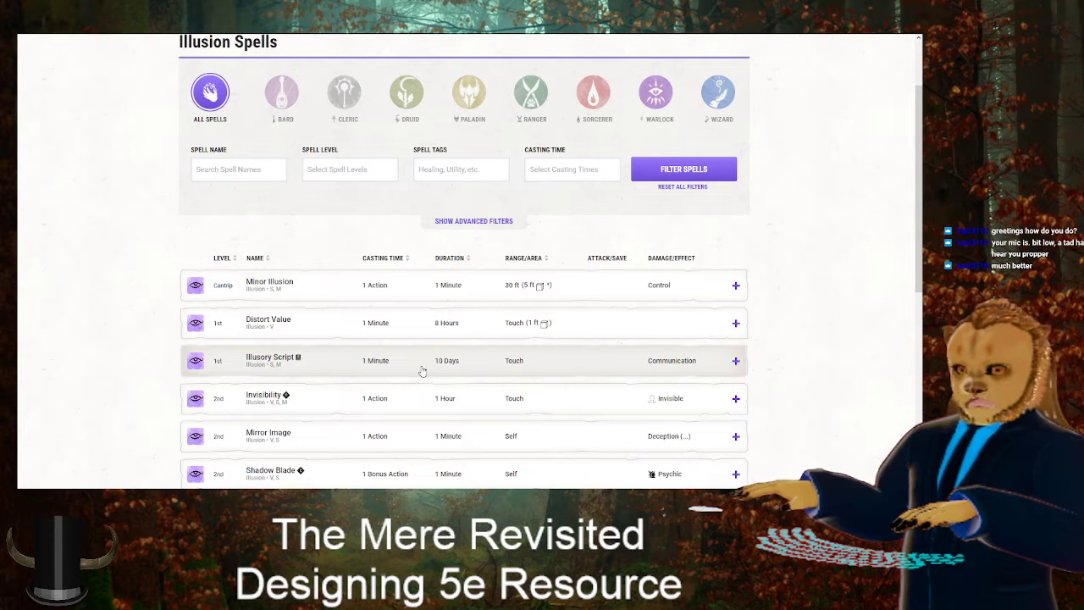
Browse the full illusion spell list, read the Nathair's Mischief (UA) entry, and return to the list
{"action": "scroll", "coordinate": [161, 354], "scroll_direction": "down", "scroll_amount": 2}
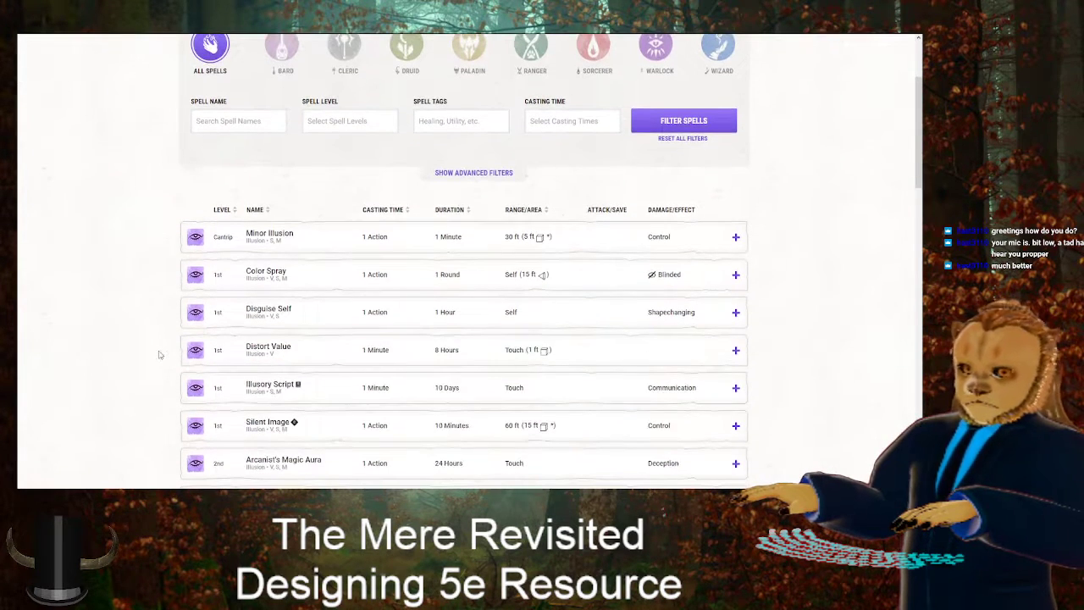
{"action": "scroll", "coordinate": [159, 354], "scroll_direction": "down", "scroll_amount": 1}
{"action": "scroll", "coordinate": [165, 346], "scroll_direction": "down", "scroll_amount": 1}
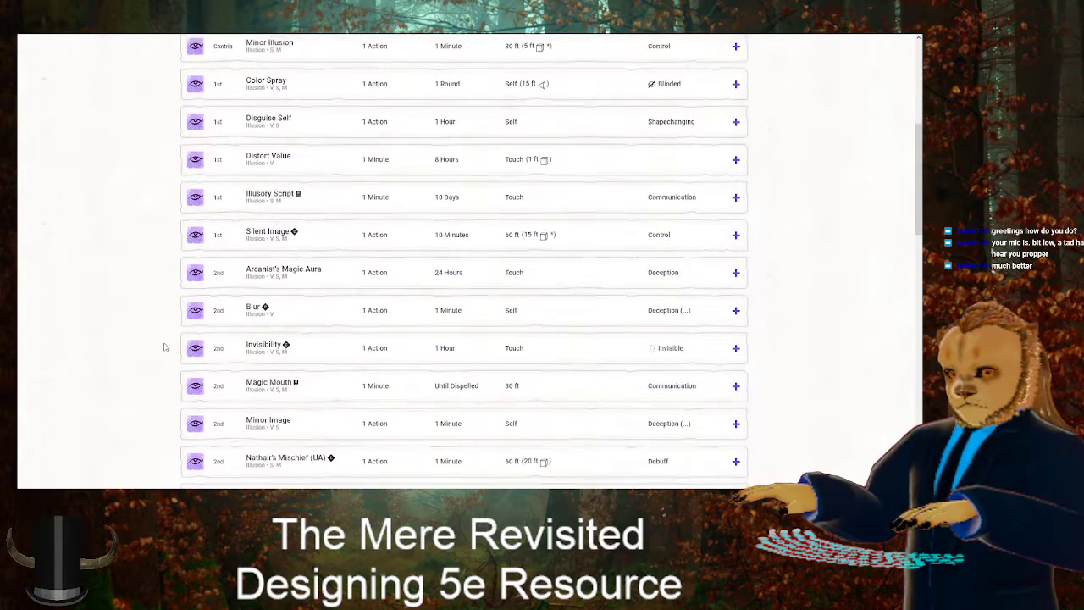
{"action": "scroll", "coordinate": [165, 346], "scroll_direction": "down", "scroll_amount": 1}
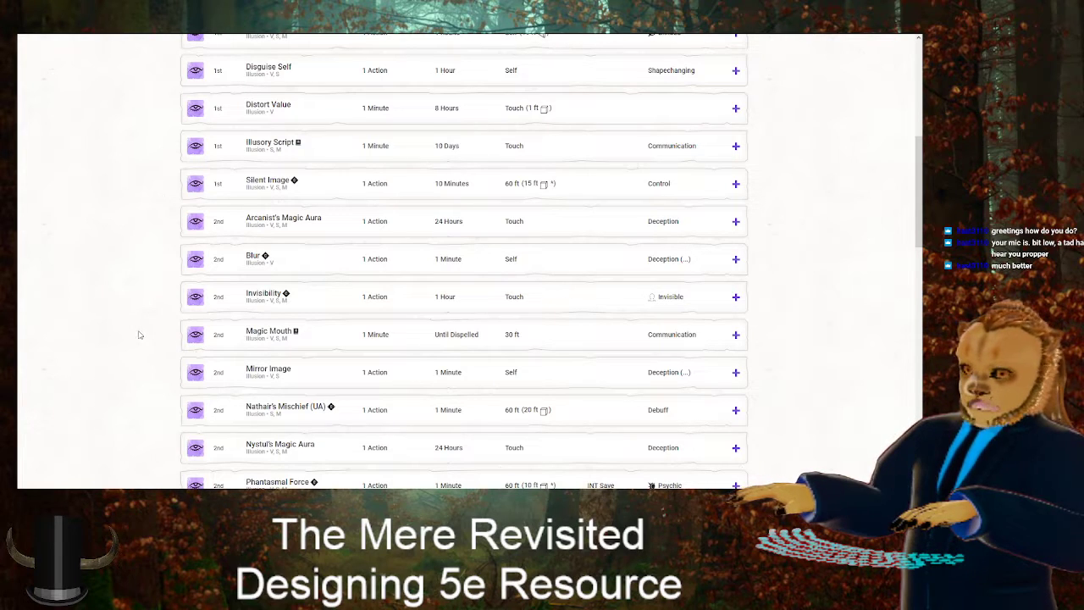
{"action": "scroll", "coordinate": [138, 336], "scroll_direction": "down", "scroll_amount": 2}
{"action": "left_click", "coordinate": [296, 311]}
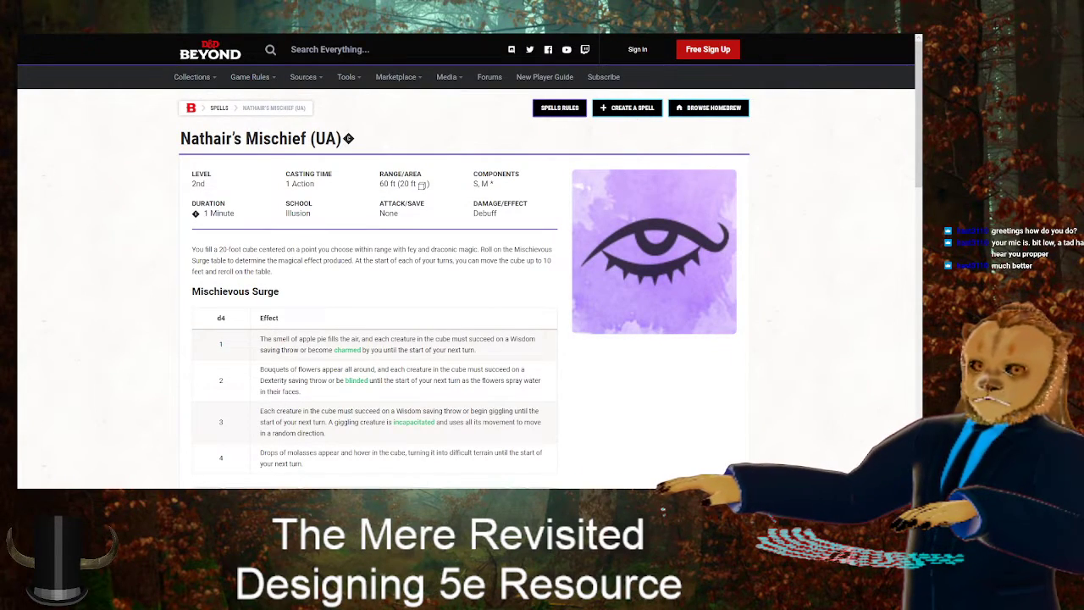
{"action": "key", "text": "alt+Left"}
Check the Nystul's Magic Aura entry, return to the illusion list, and read the Minor Illusion cantrip
{"action": "scroll", "coordinate": [125, 330], "scroll_direction": "down", "scroll_amount": 1}
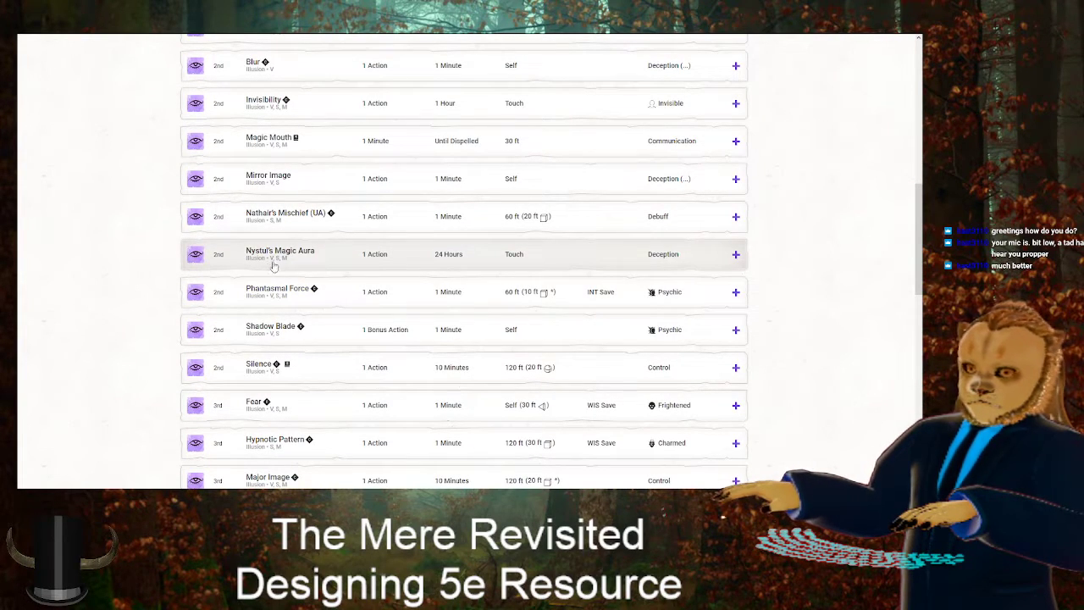
{"action": "left_click", "coordinate": [227, 254]}
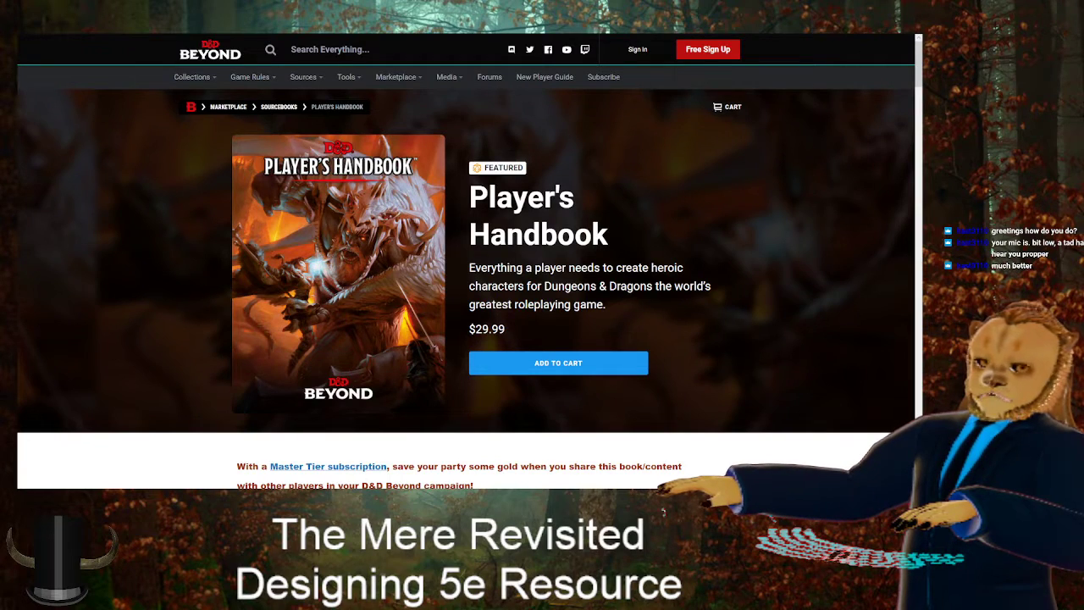
{"action": "key", "text": "alt+Left"}
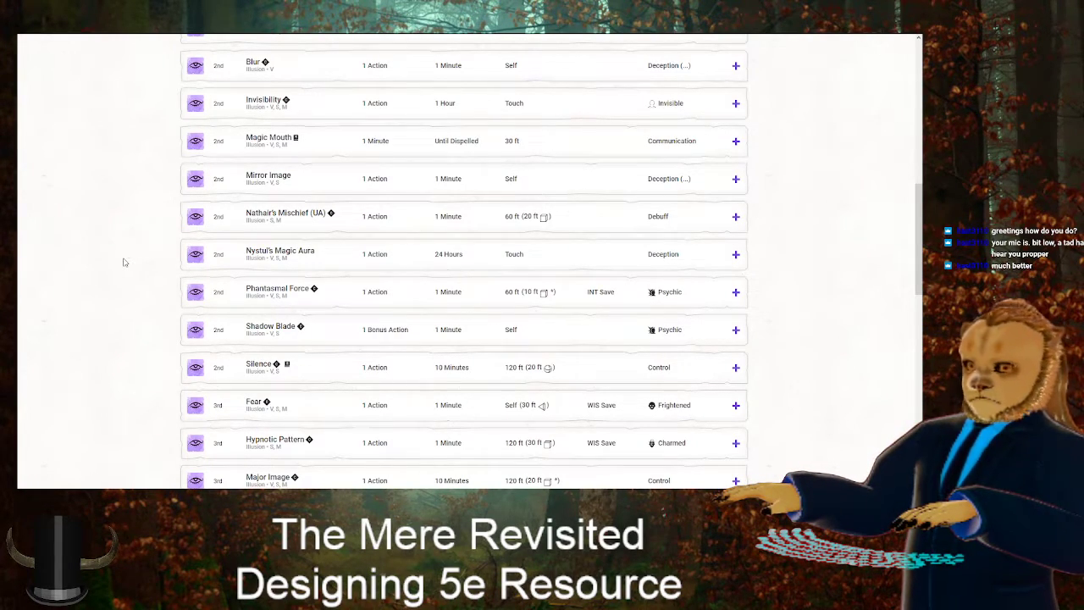
{"action": "scroll", "coordinate": [125, 267], "scroll_direction": "up", "scroll_amount": 4}
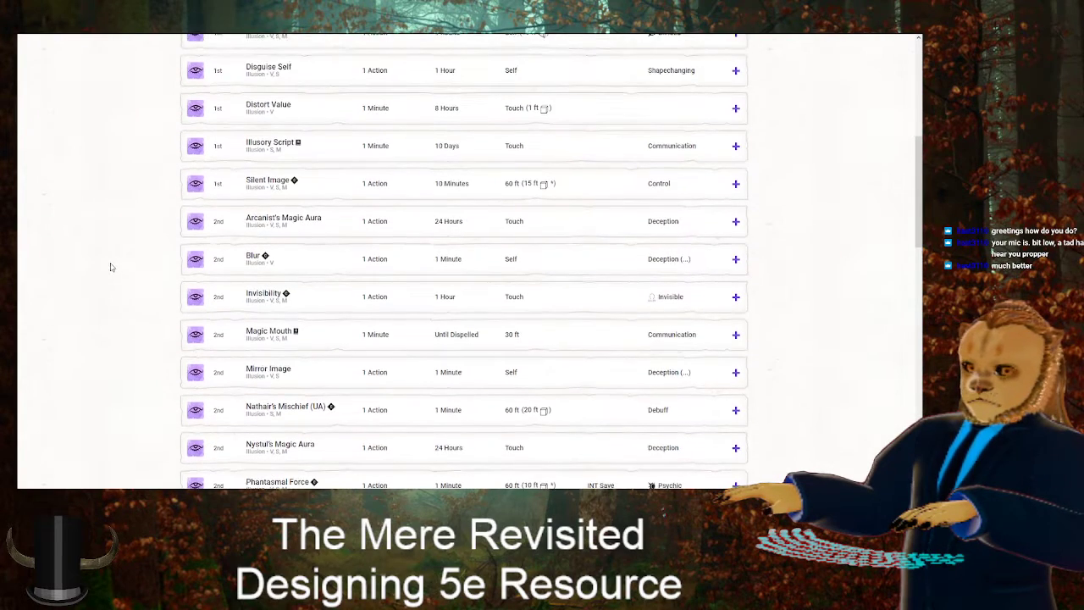
{"action": "scroll", "coordinate": [140, 288], "scroll_direction": "down", "scroll_amount": 5}
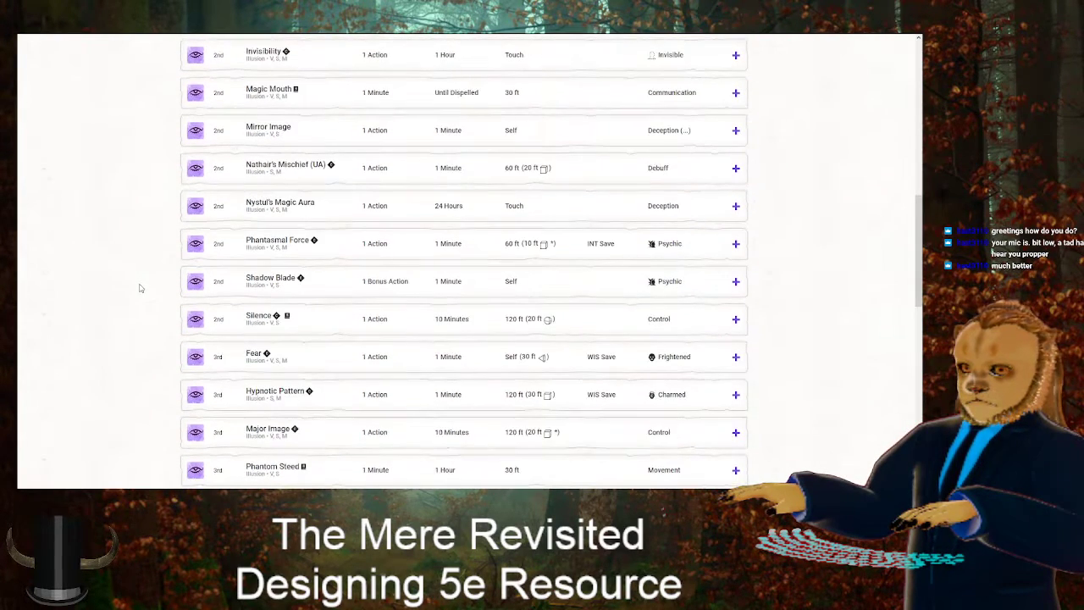
{"action": "scroll", "coordinate": [140, 288], "scroll_direction": "up", "scroll_amount": 5}
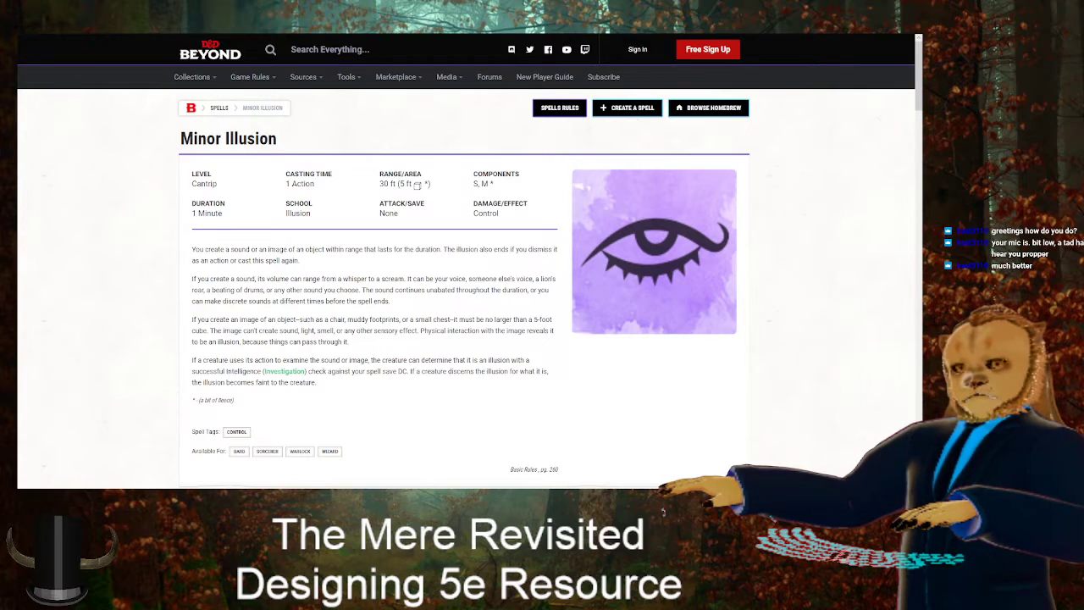
Switch back to The Mere Revisited in The Homebrewery and remove the extra blank line above the corrupted Jermlaine's Armour Class
{"action": "key", "text": "ctrl+Tab"}
{"action": "key", "text": "ctrl+Tab"}
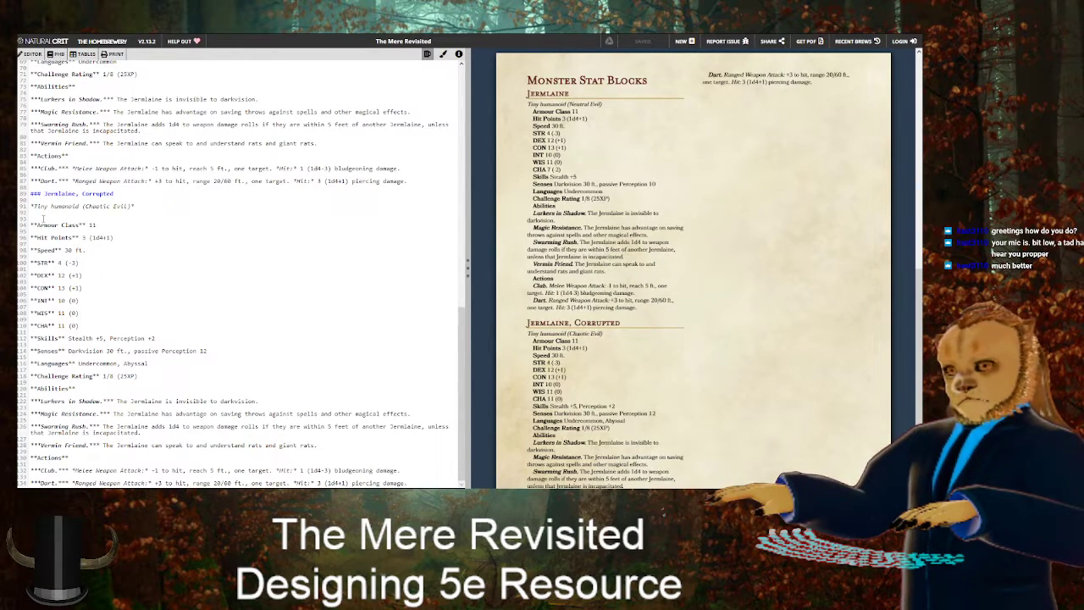
{"action": "key", "text": "BackSpace"}
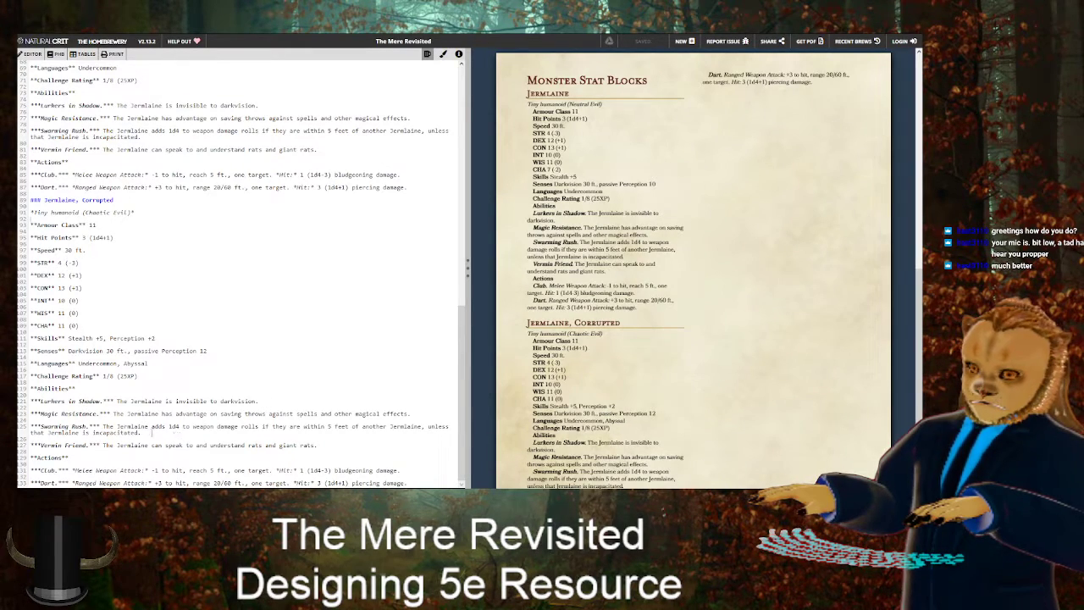
Rename the corrupted Jermlaine's Vermin Friend ability to "Spellcasting"
{"action": "triple_click", "coordinate": [301, 441]}
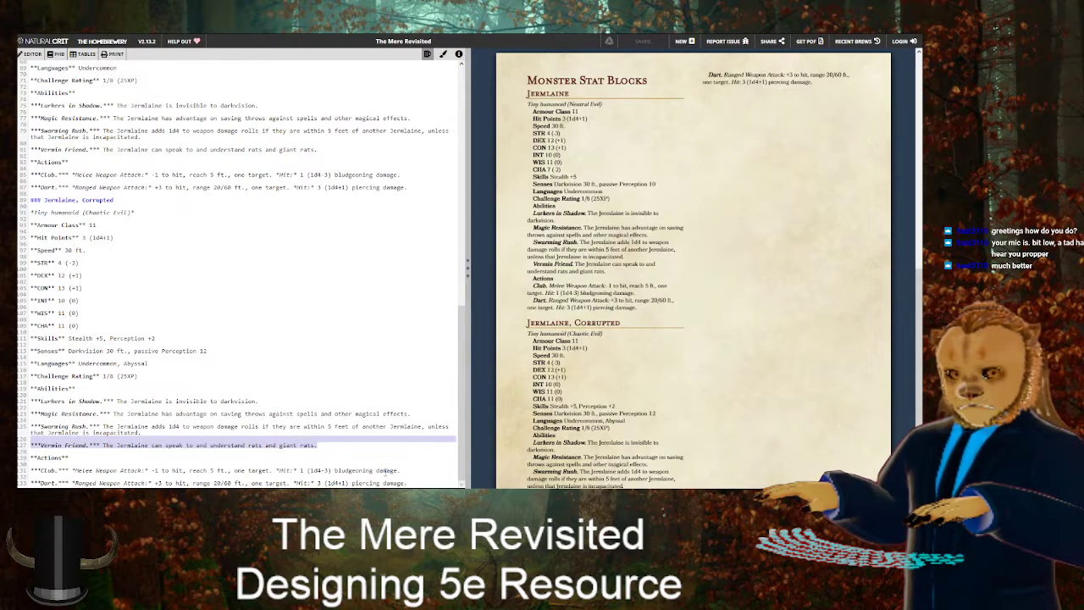
{"action": "key", "text": "Right"}
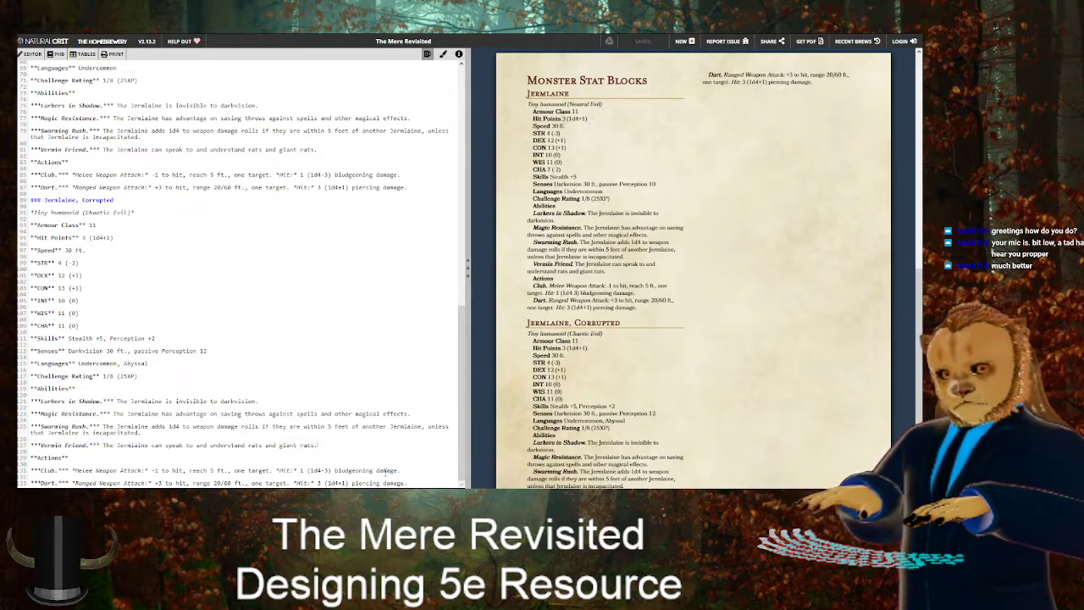
{"action": "key", "text": "Right"}
{"action": "key", "text": "Right"}
{"action": "key", "text": "Delete"}
{"action": "key", "text": "Delete"}
{"action": "key", "text": "Delete"}
{"action": "key", "text": "Delete"}
{"action": "key", "text": "Delete"}
{"action": "key", "text": "Delete"}
{"action": "key", "text": "Delete"}
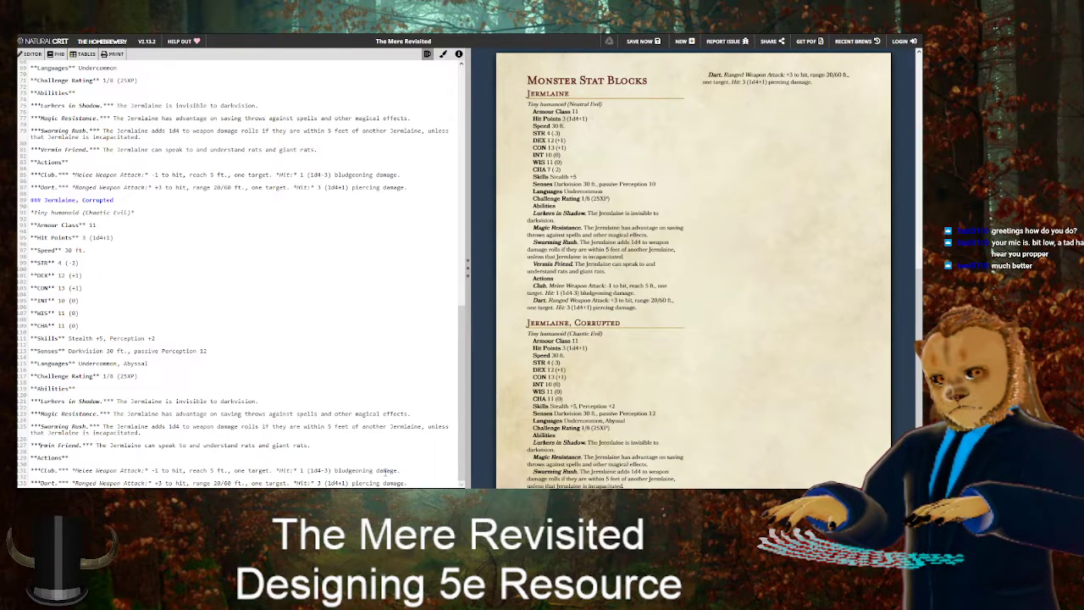
{"action": "key", "text": "Delete"}
{"action": "key", "text": "Delete"}
{"action": "key", "text": "Delete"}
{"action": "key", "text": "Delete"}
{"action": "key", "text": "Delete"}
{"action": "key", "text": "Delete"}
{"action": "type", "text": "Sp"}
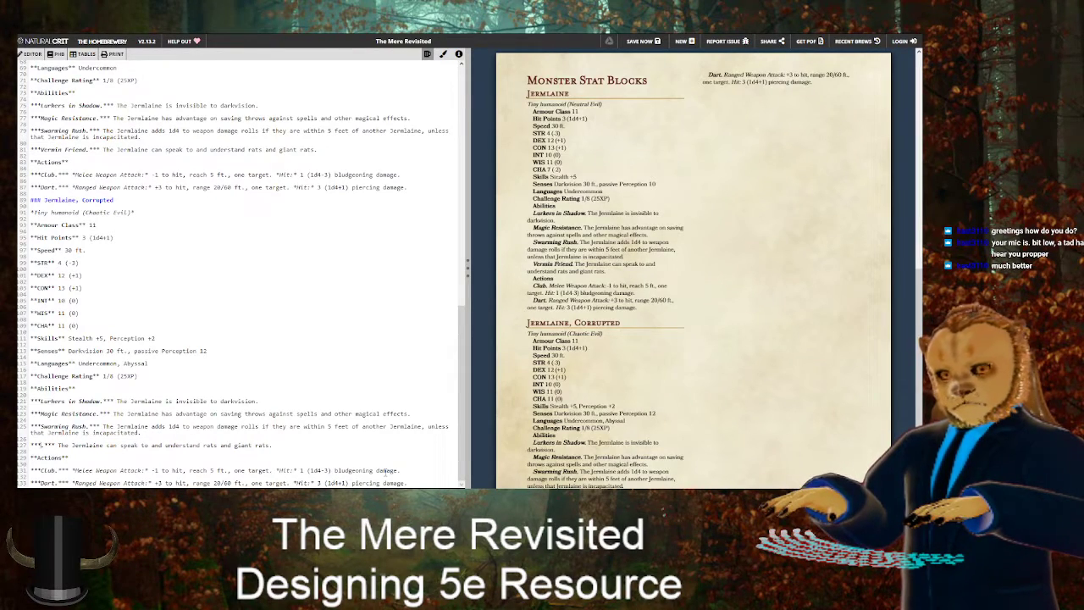
{"action": "type", "text": "ellcasting"}
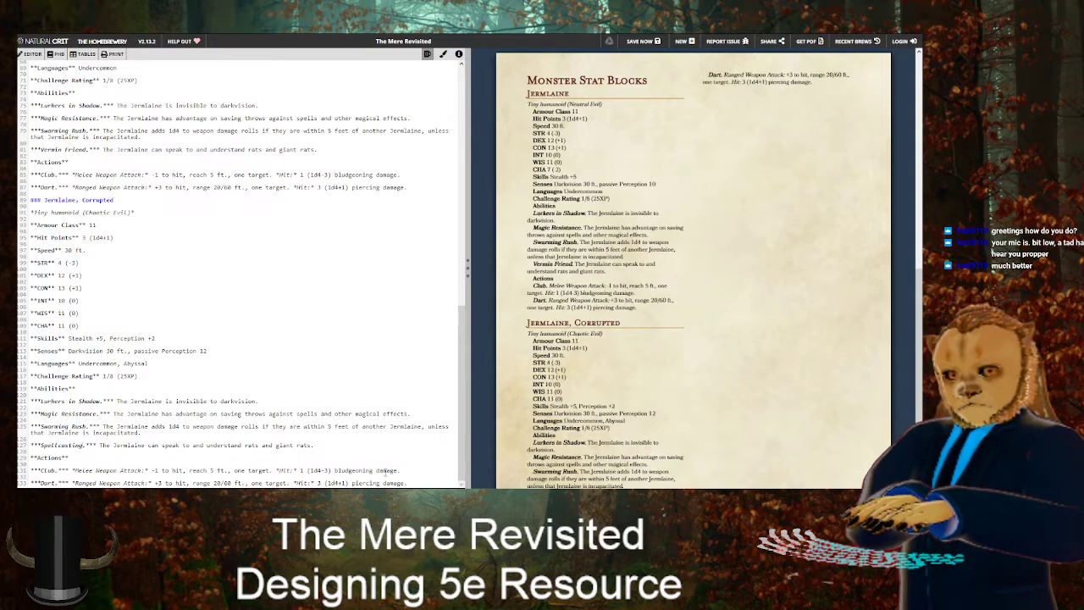
Rewrite the Spellcasting description as "The Corrupted Jermlaine has limited access to spellcasting."
{"action": "scroll", "coordinate": [639, 404], "scroll_direction": "down", "scroll_amount": 2}
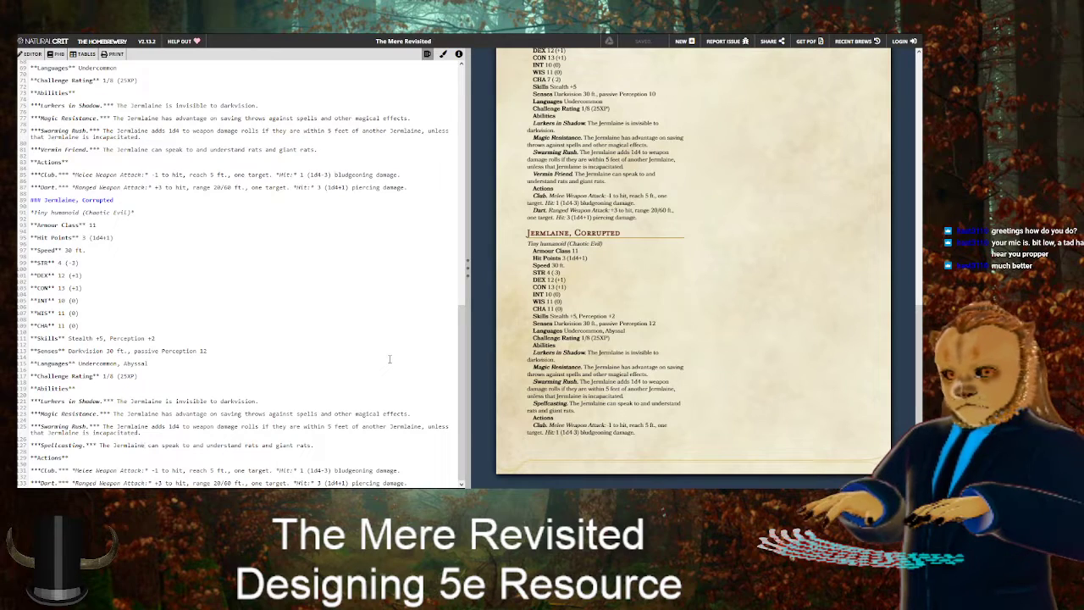
{"action": "type", "text": "Corrupt"}
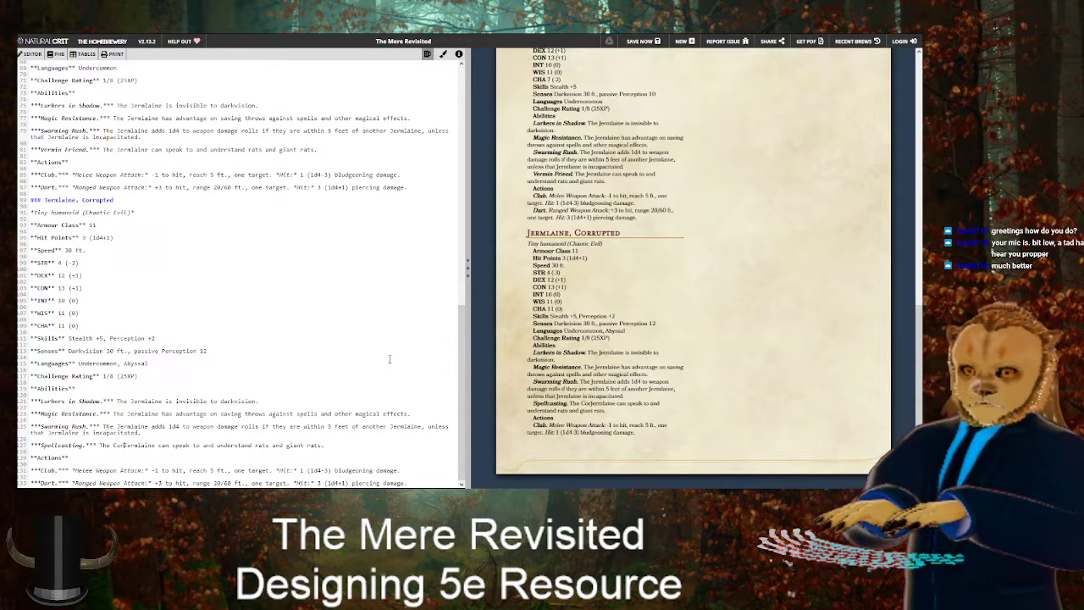
{"action": "type", "text": "ed"}
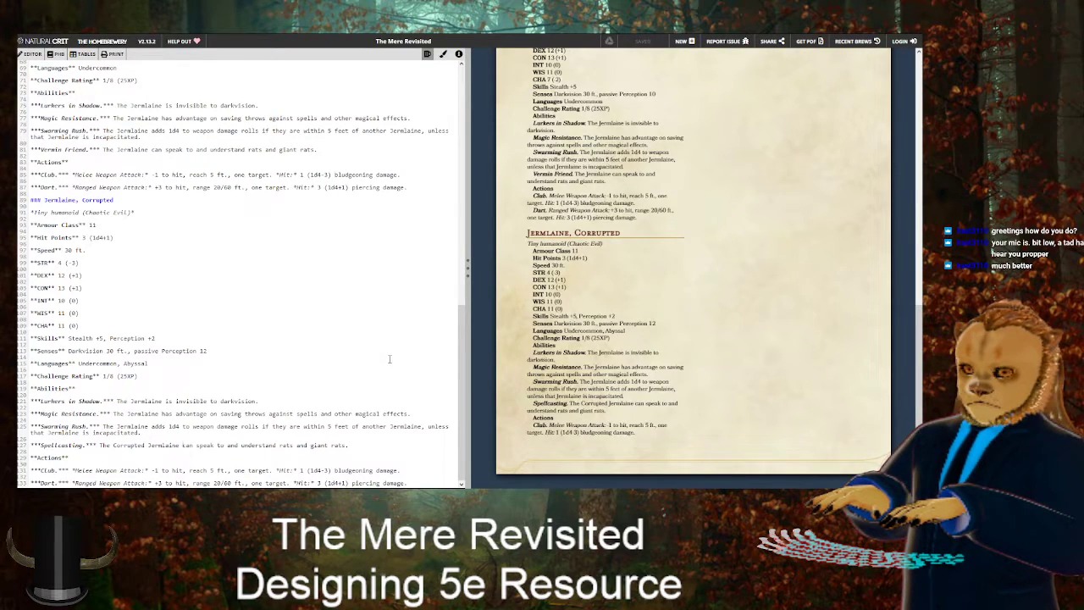
{"action": "key", "text": "Delete"}
{"action": "key", "text": "Delete"}
{"action": "key", "text": "Delete"}
{"action": "key", "text": "Delete"}
{"action": "key", "text": "Delete"}
{"action": "key", "text": "Delete"}
{"action": "key", "text": "Delete"}
{"action": "key", "text": "Delete"}
{"action": "key", "text": "Delete"}
{"action": "key", "text": "Delete"}
{"action": "key", "text": "Delete"}
{"action": "key", "text": "Delete"}
{"action": "key", "text": "Delete"}
{"action": "key", "text": "Delete"}
{"action": "key", "text": "Delete"}
{"action": "key", "text": "Delete"}
{"action": "key", "text": "Delete"}
{"action": "key", "text": "Delete"}
{"action": "key", "text": "Delete"}
{"action": "key", "text": "Delete"}
{"action": "key", "text": "Delete"}
{"action": "key", "text": "Delete"}
{"action": "key", "text": "Delete"}
{"action": "key", "text": "Delete"}
{"action": "key", "text": "Delete"}
{"action": "key", "text": "Delete"}
{"action": "key", "text": "Delete"}
{"action": "key", "text": "Delete"}
{"action": "key", "text": "Delete"}
{"action": "key", "text": "Delete"}
{"action": "key", "text": "Delete"}
{"action": "key", "text": "Delete"}
{"action": "key", "text": "Delete"}
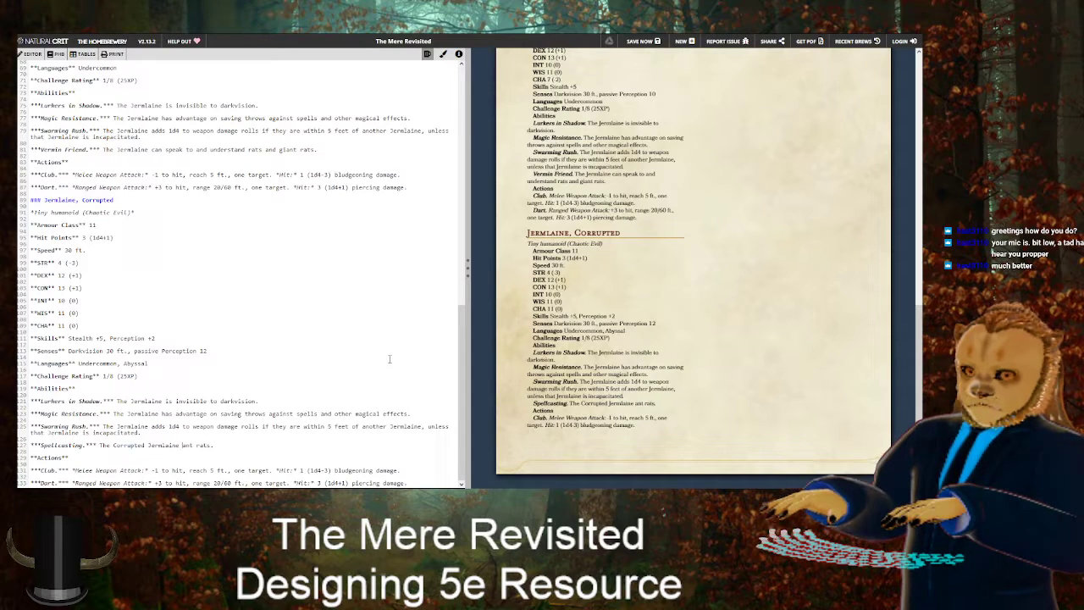
{"action": "key", "text": "Delete"}
{"action": "type", "text": "h"}
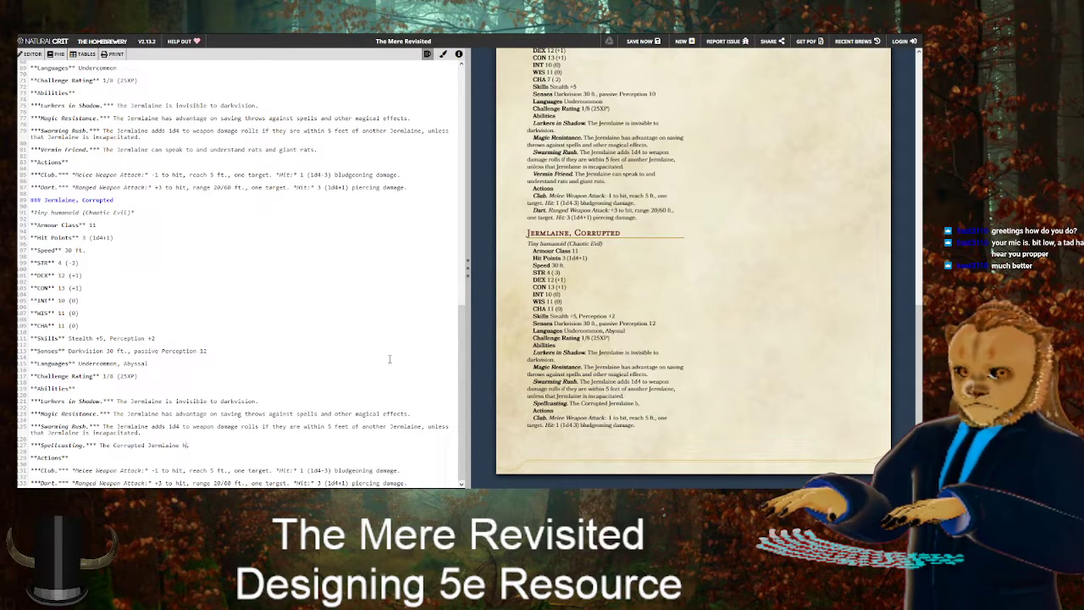
{"action": "type", "text": "as limited access to "}
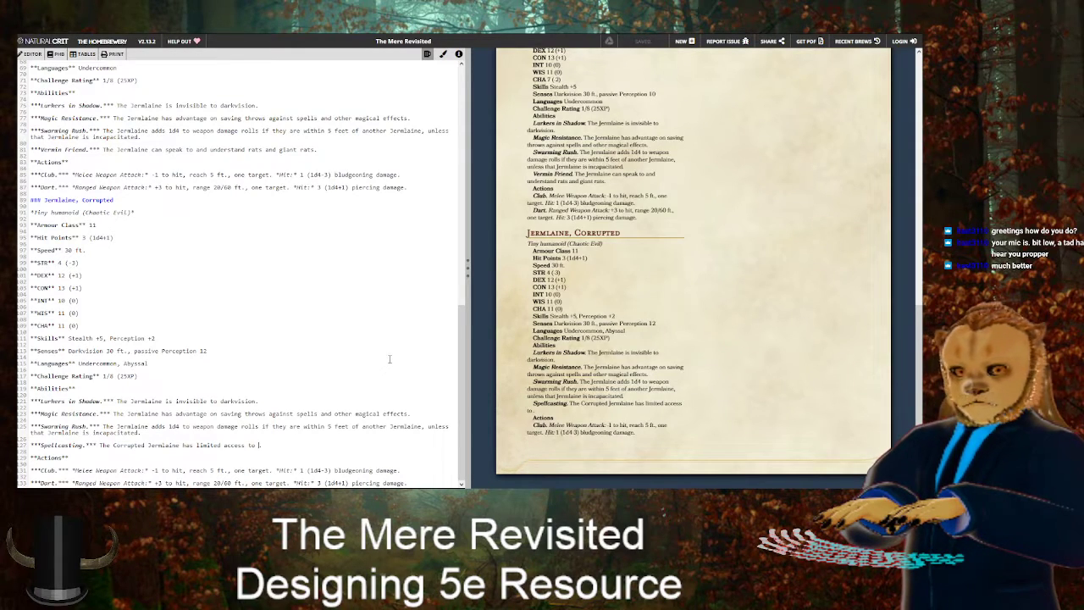
{"action": "type", "text": "spellcasting."}
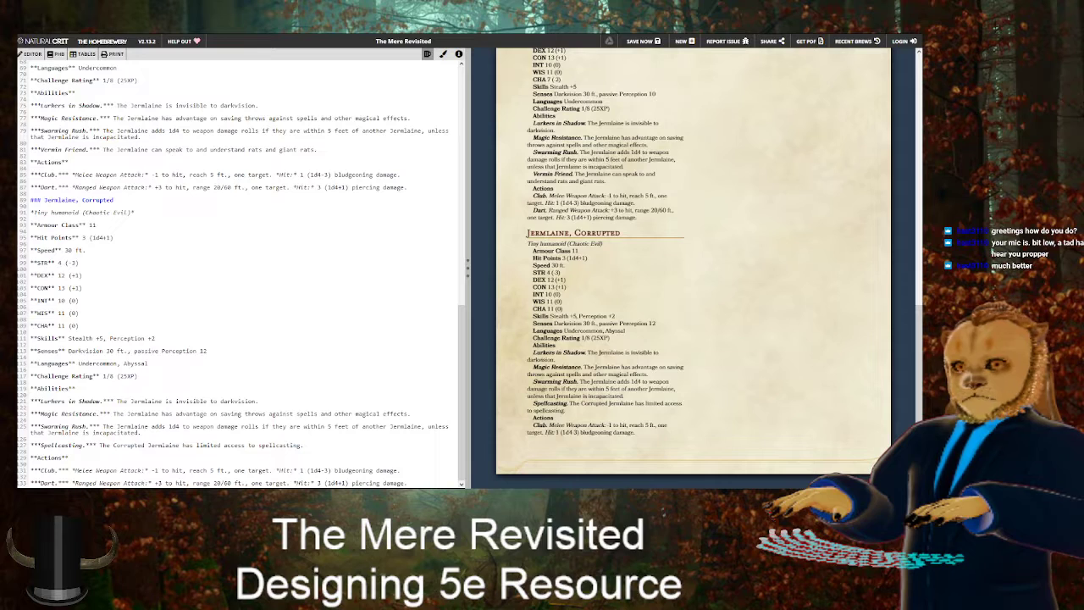
Add to Spellcasting: "Its spellcasting ability is Charisma (spell save DC 10, +2 to hit with spell attacks)"
{"action": "type", "text": "Its"}
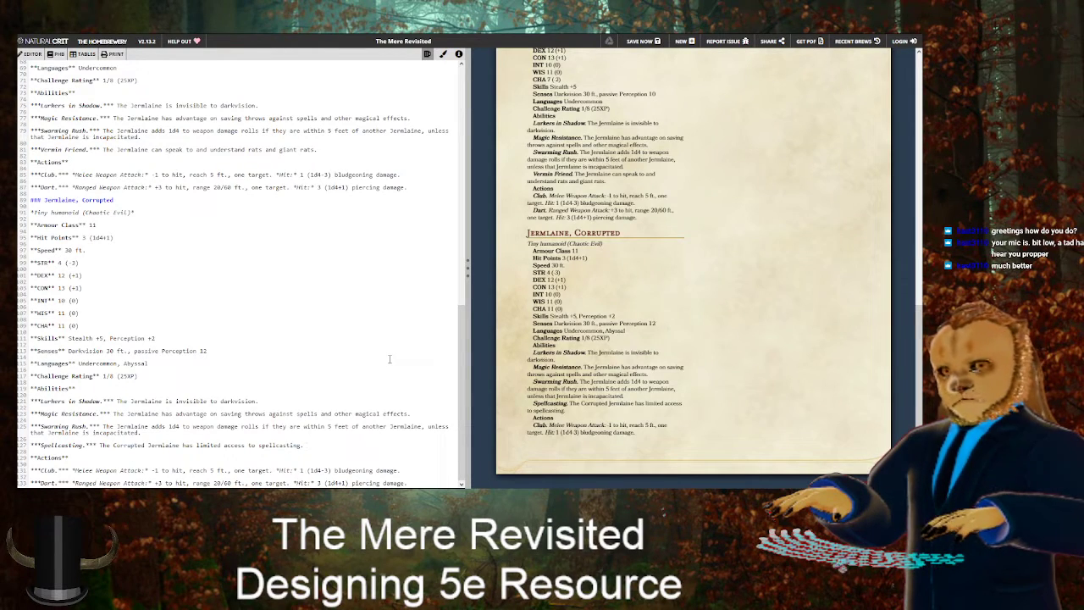
{"action": "type", "text": " spell"}
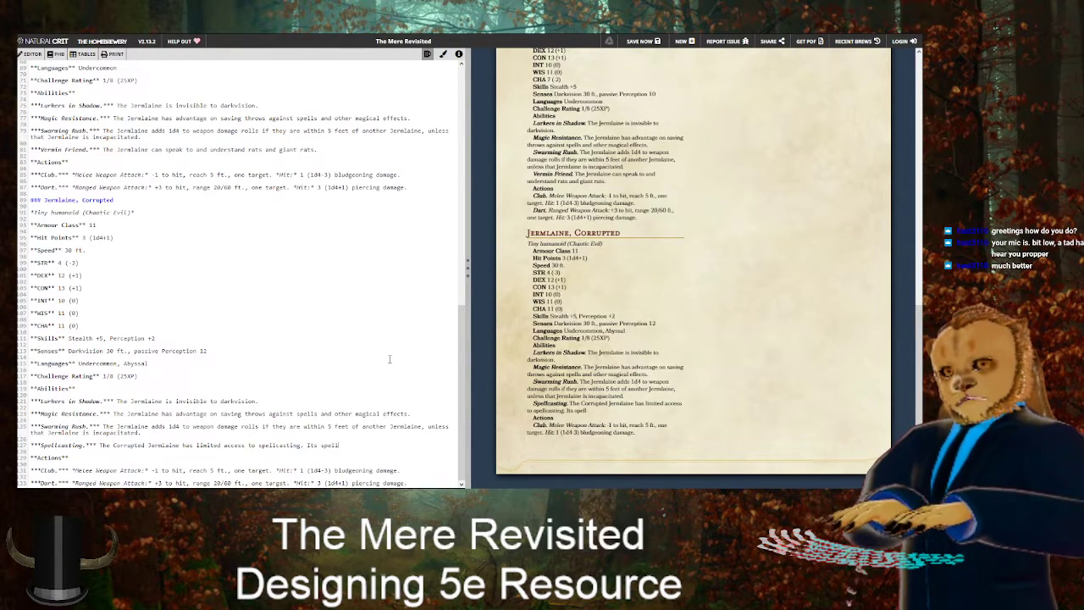
{"action": "type", "text": "casting ability i"}
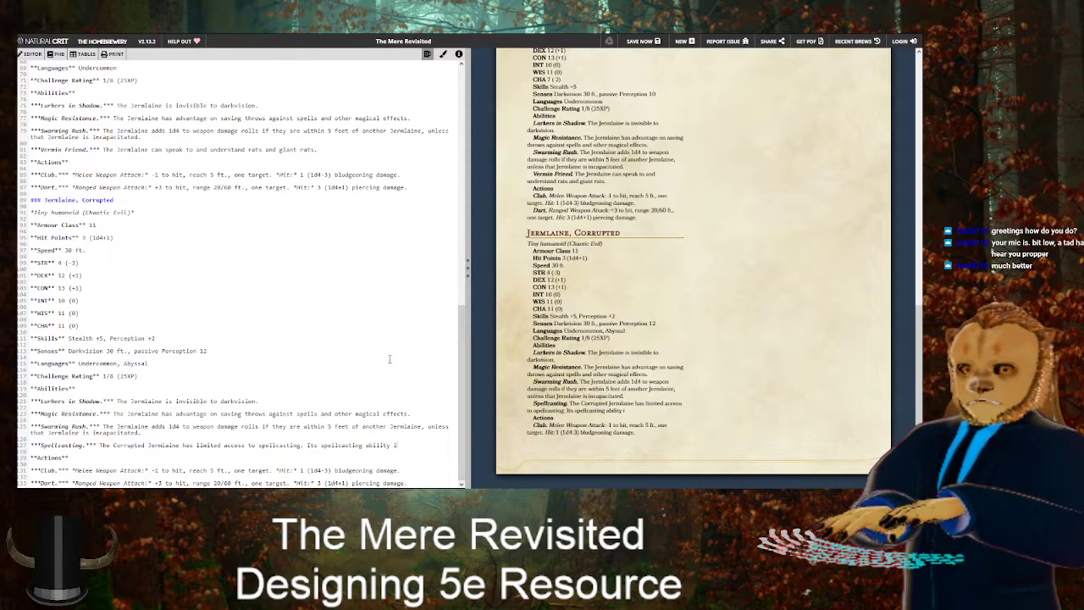
{"action": "type", "text": "s Charisma"}
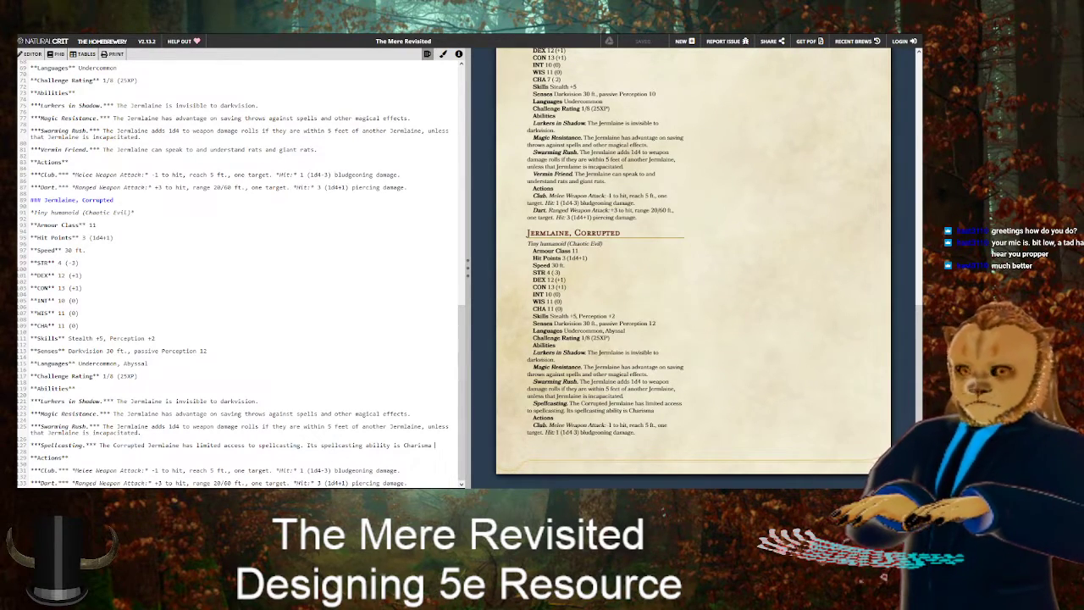
{"action": "type", "text": "(spell save"}
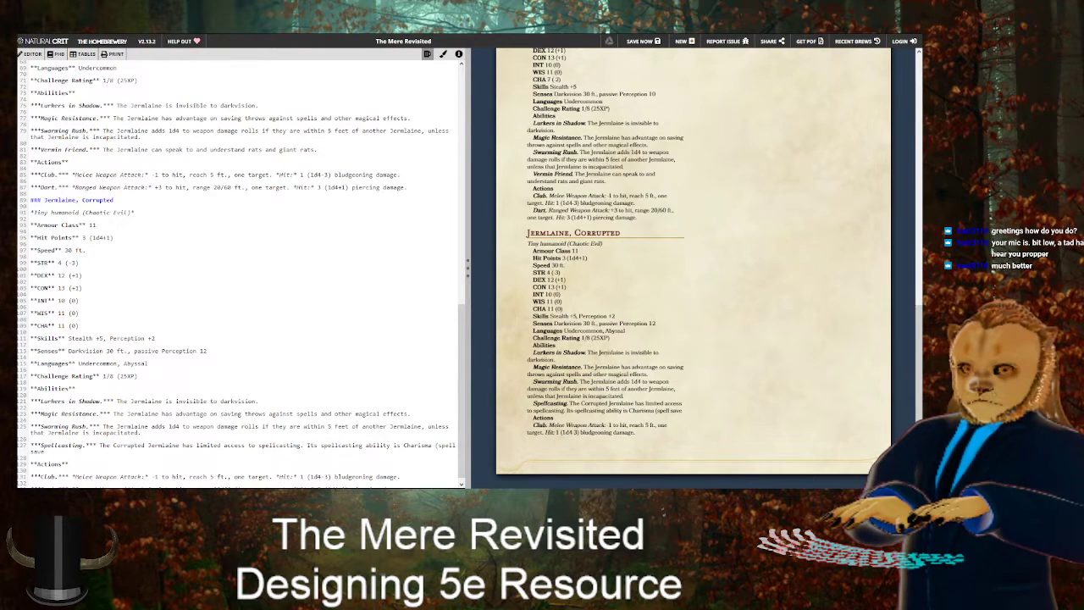
{"action": "type", "text": " DC 10"}
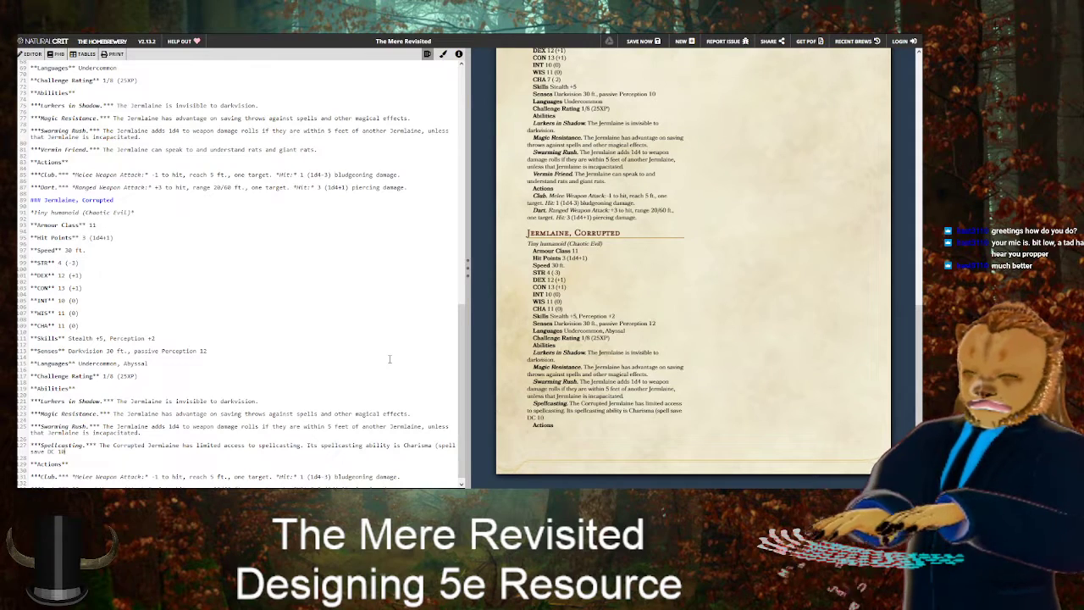
{"action": "type", "text": ","}
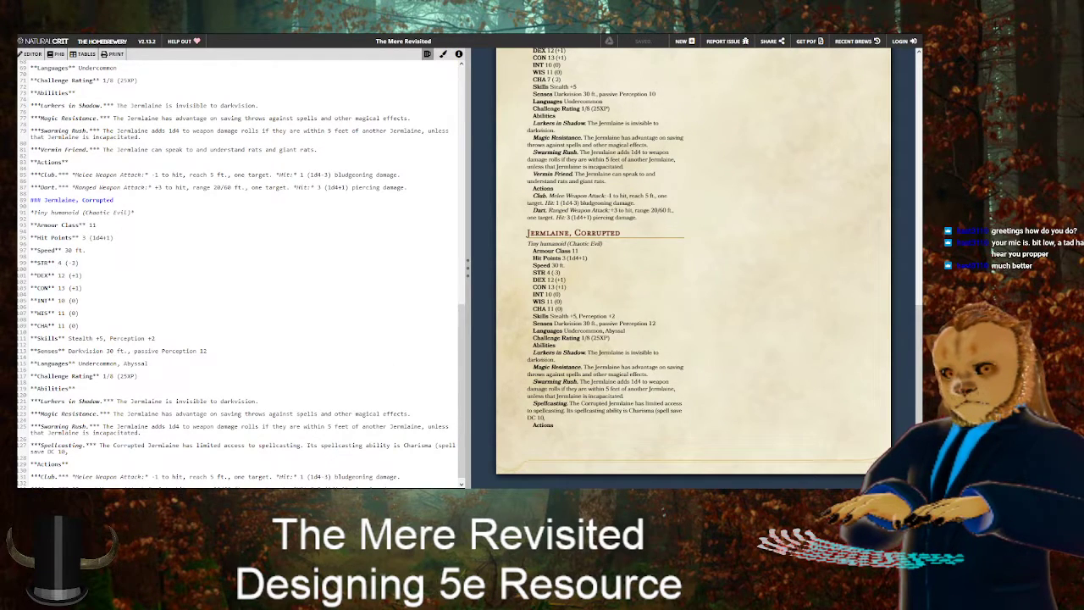
{"action": "type", "text": "+2 to hit"}
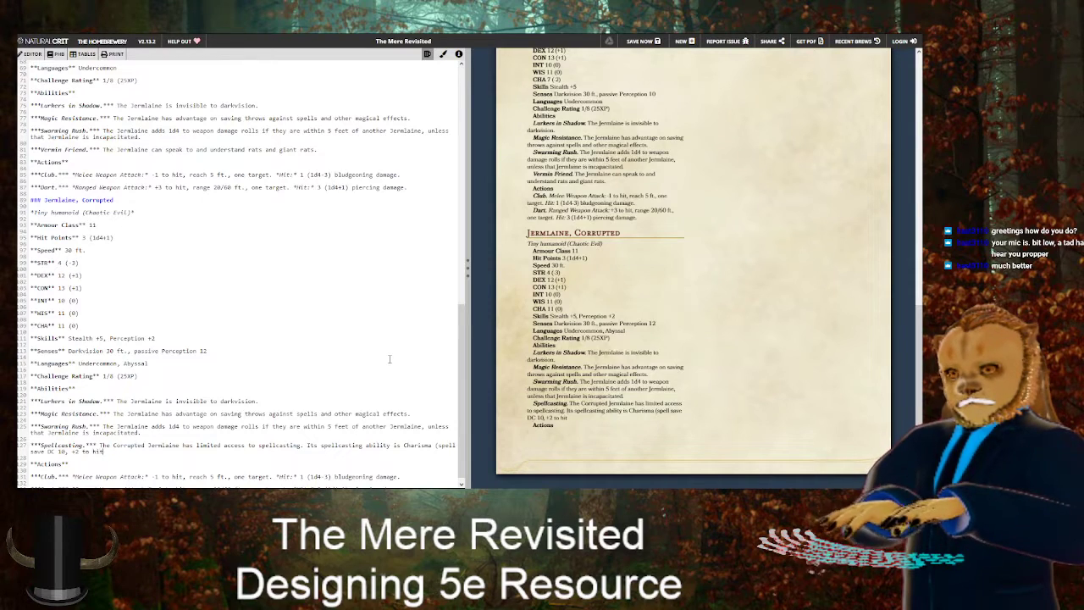
{"action": "type", "text": " with spell attacks"}
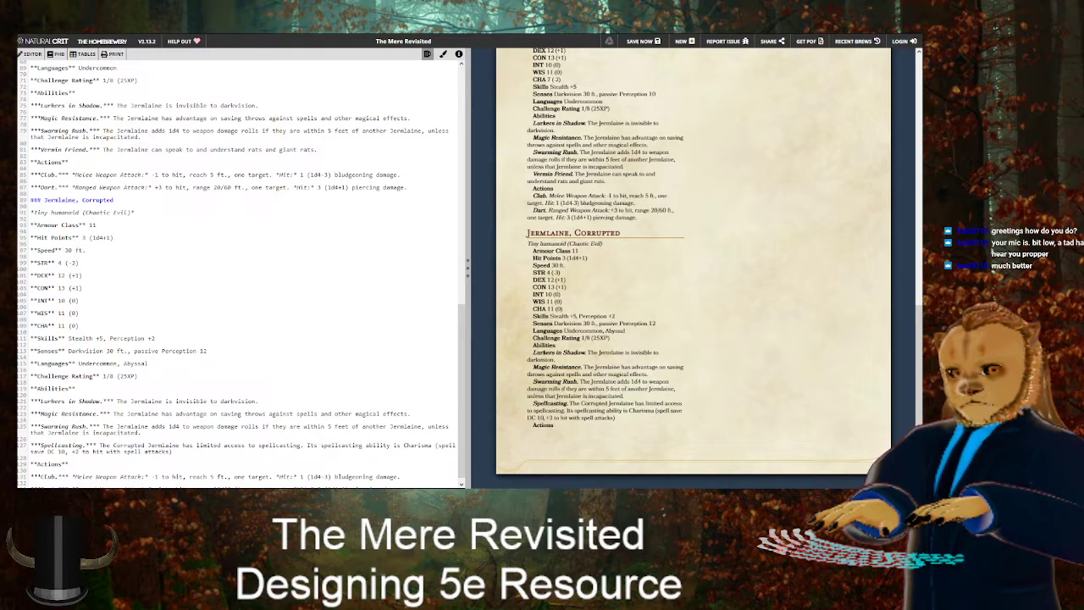
End the Spellcasting paragraph with "The Corrupted Jermlaine has the following spells:"
{"action": "type", "text": ". The Corrupted Jermlaine "}
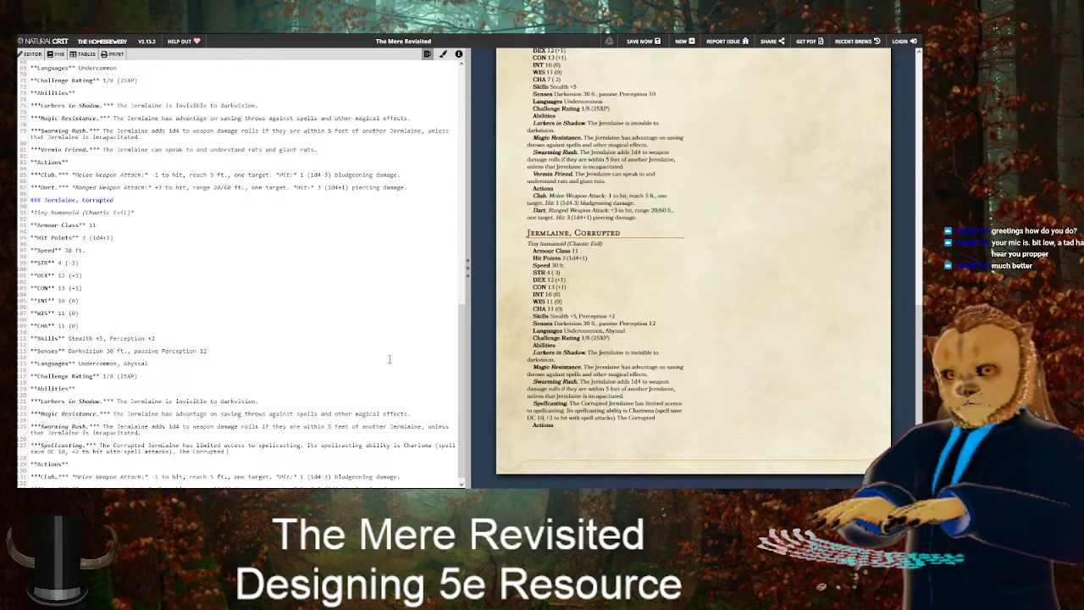
{"action": "type", "text": "has the following"}
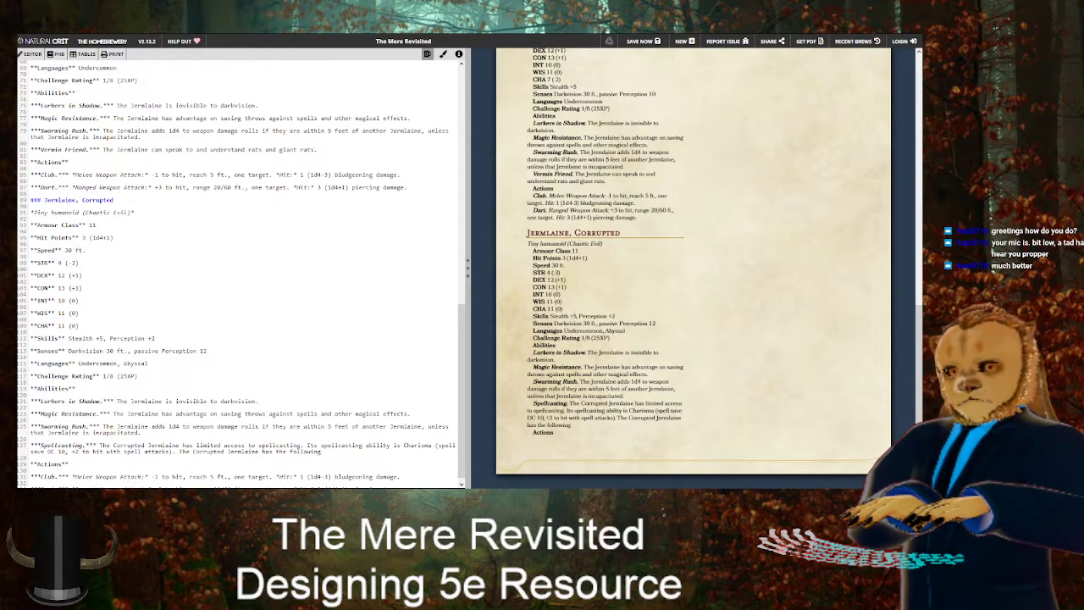
{"action": "type", "text": " spells:"}
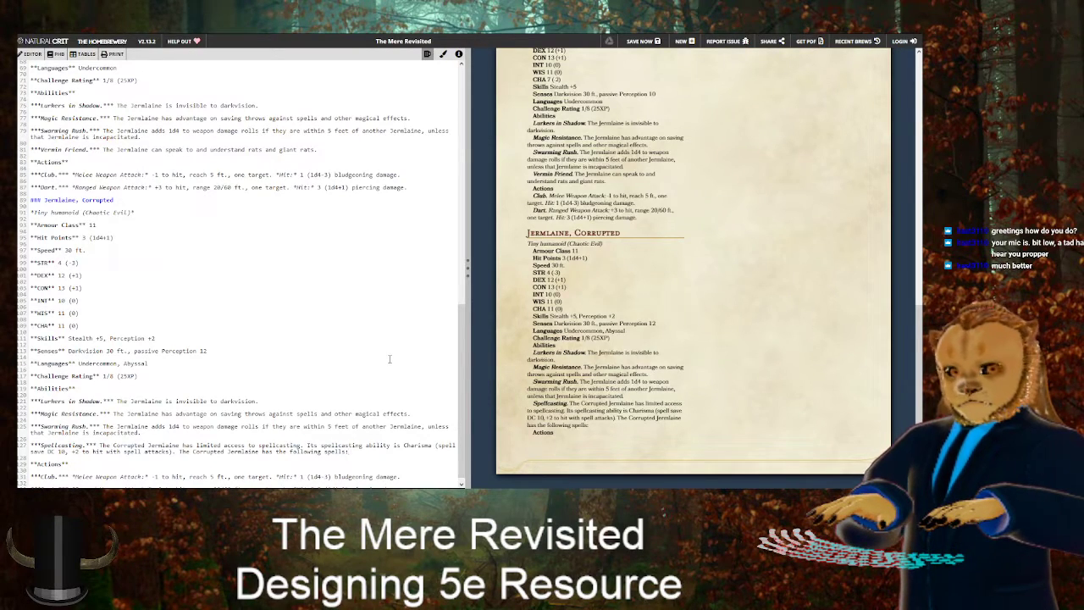
Add a separate line below Spellcasting reading "Cantrips (at will):" followed by "minor illusion, produce flame" in italics
{"action": "key", "text": "Return"}
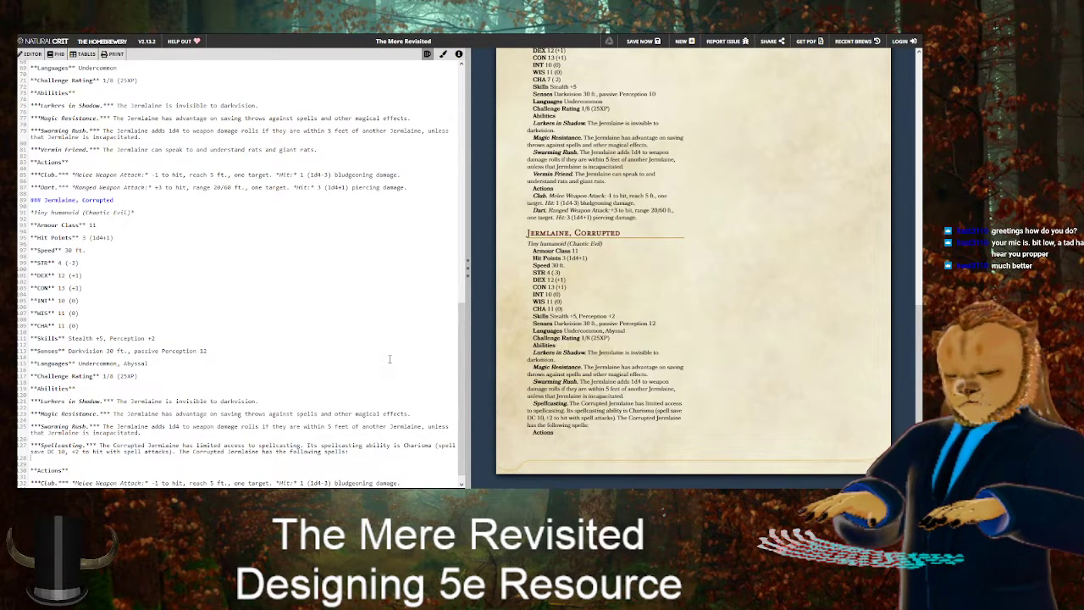
{"action": "key", "text": "Return"}
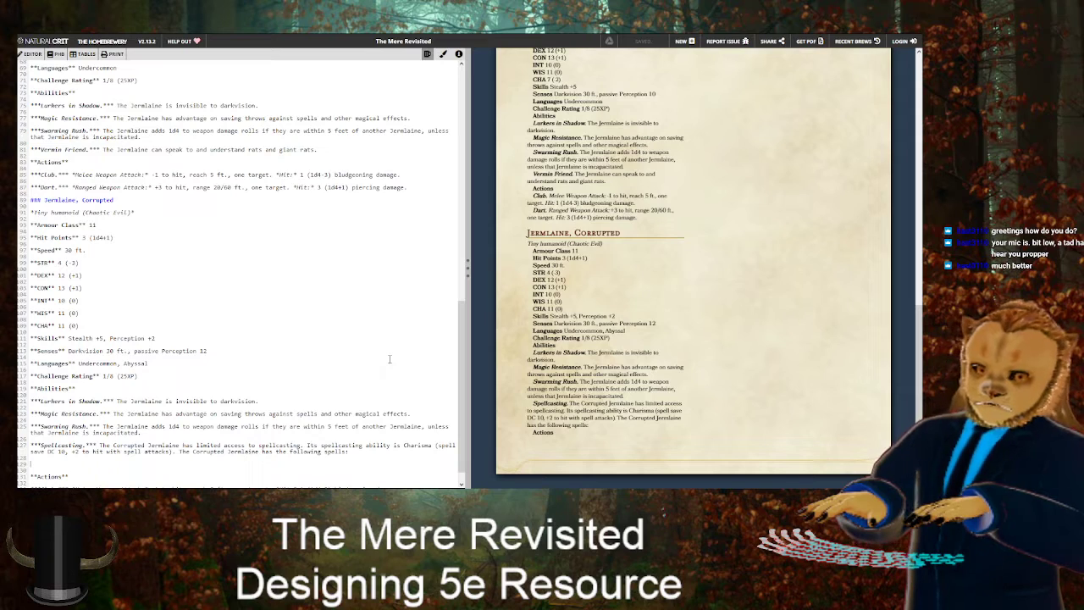
{"action": "type", "text": "Cantrips ("}
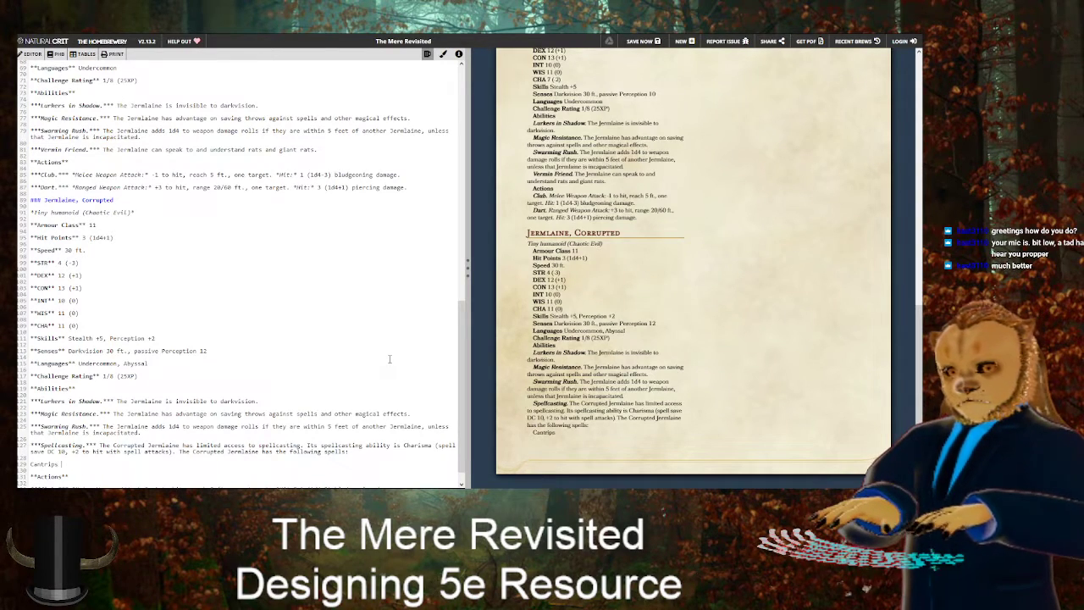
{"action": "type", "text": "at will)"}
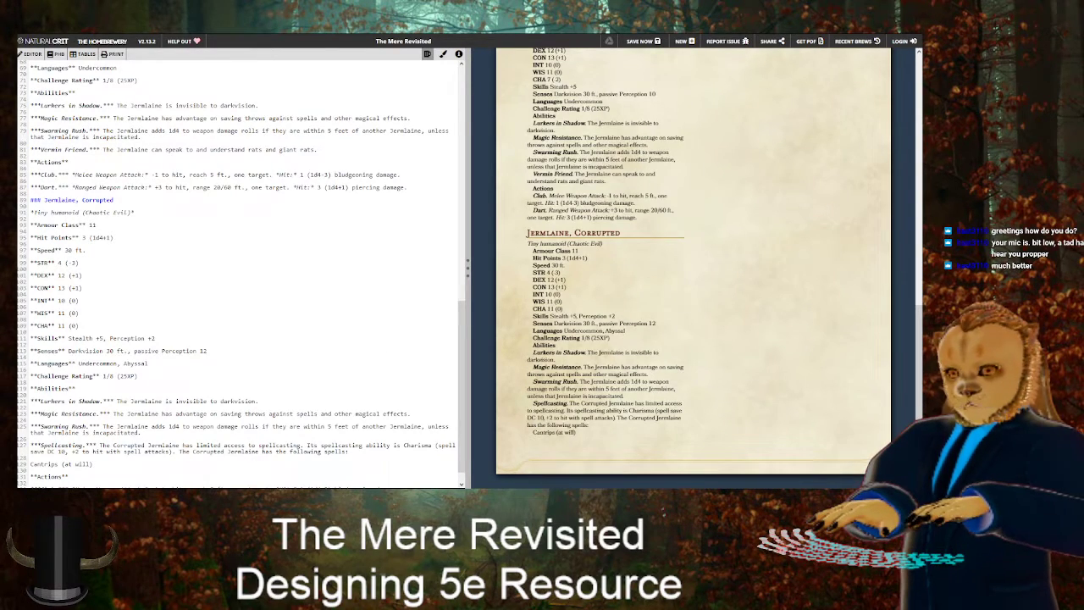
{"action": "type", "text": ":"}
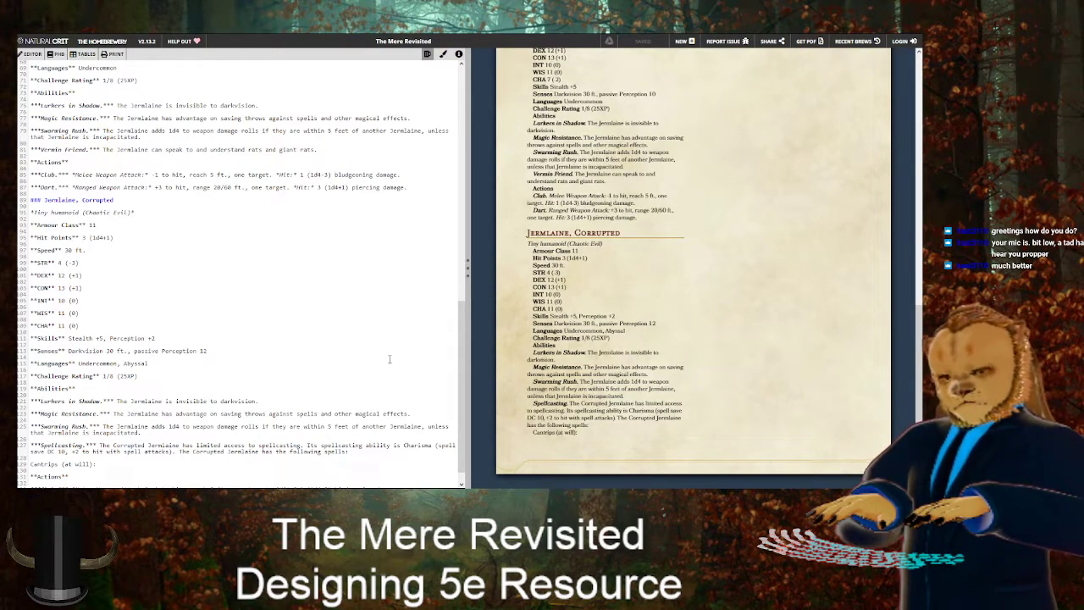
{"action": "type", "text": "*"}
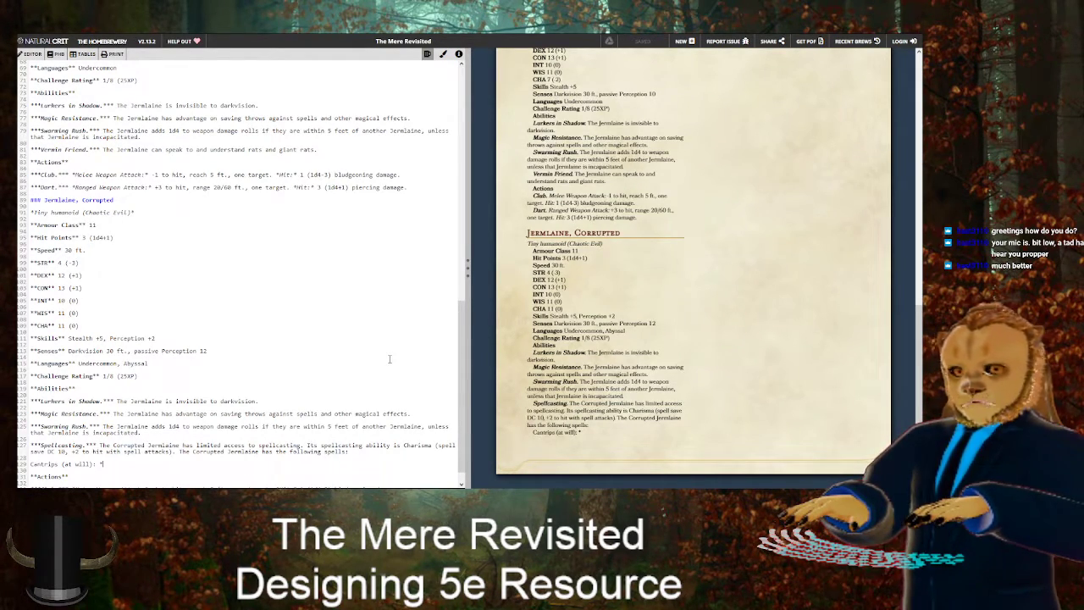
{"action": "type", "text": "minor illusion,"}
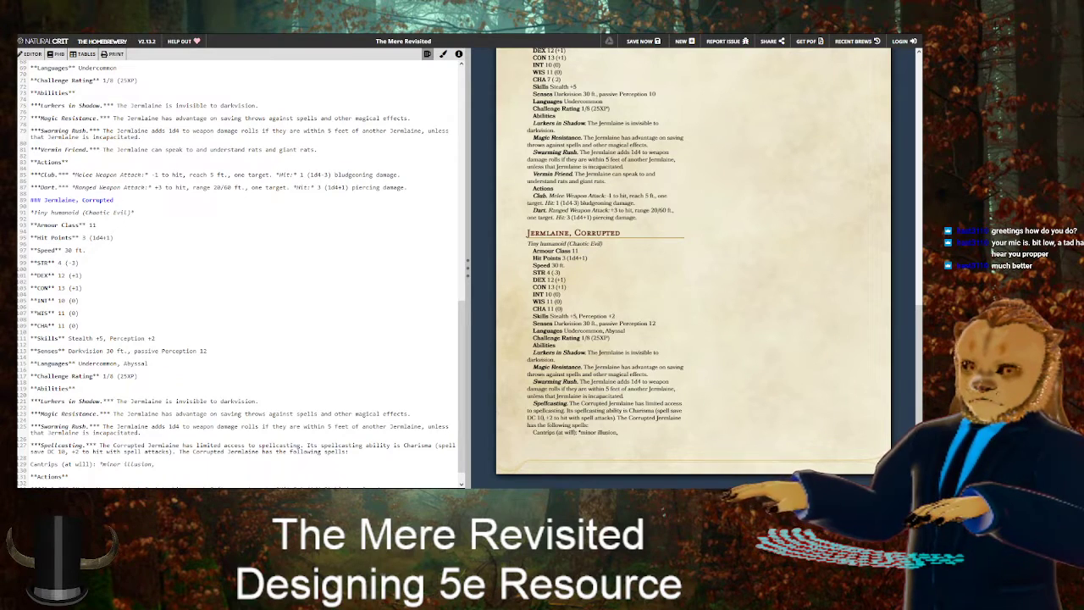
{"action": "type", "text": "produce"}
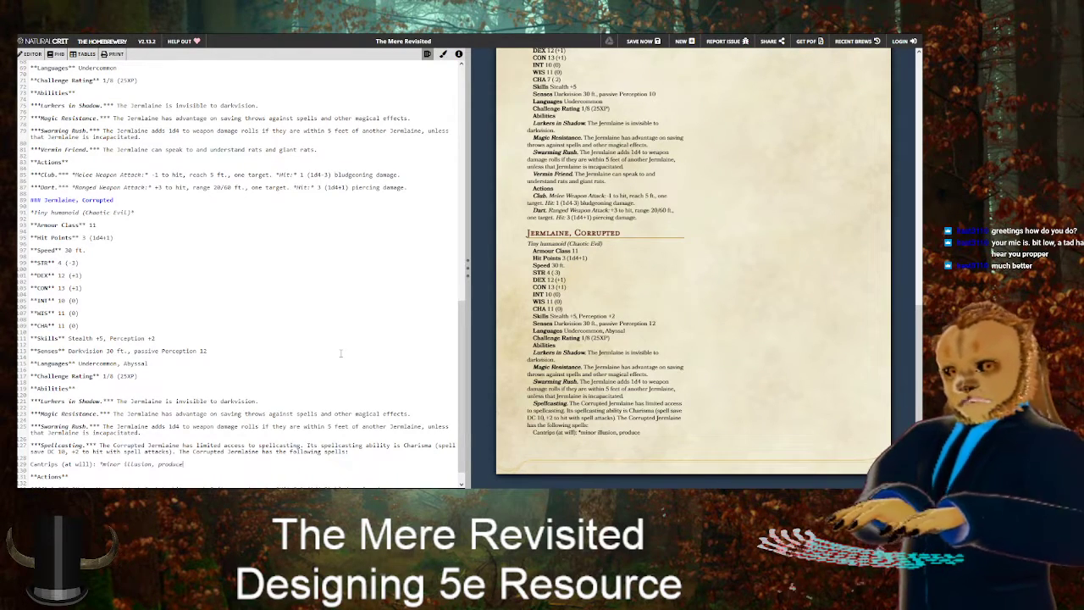
{"action": "type", "text": " flame*"}
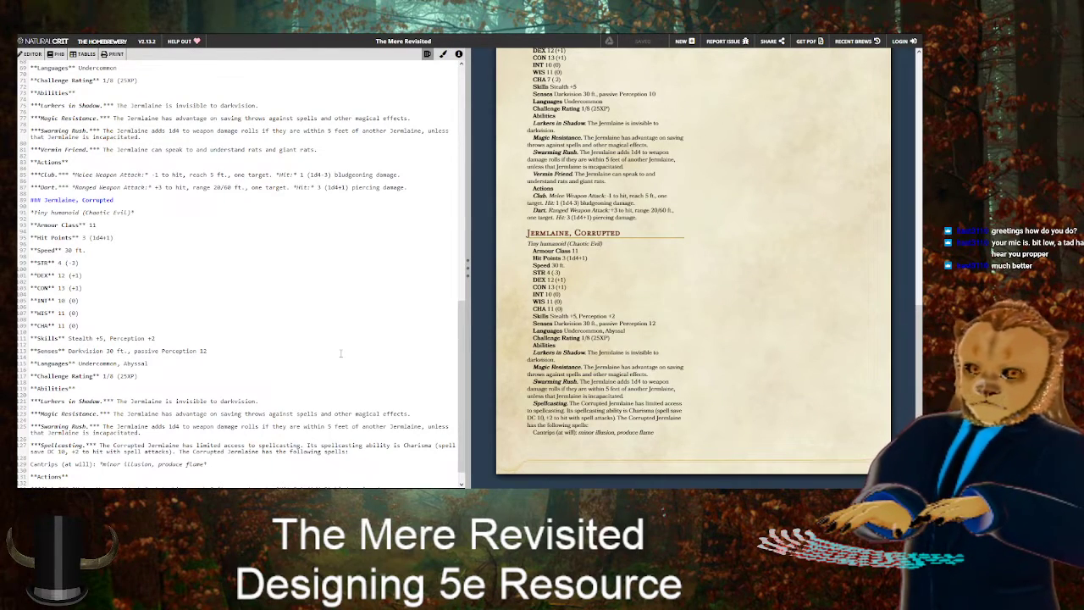
Rename the corrupted Jermlaine's Club attack to "Dagger" and set its attack bonus to +3 to hit
{"action": "scroll", "coordinate": [333, 389], "scroll_direction": "down", "scroll_amount": 1}
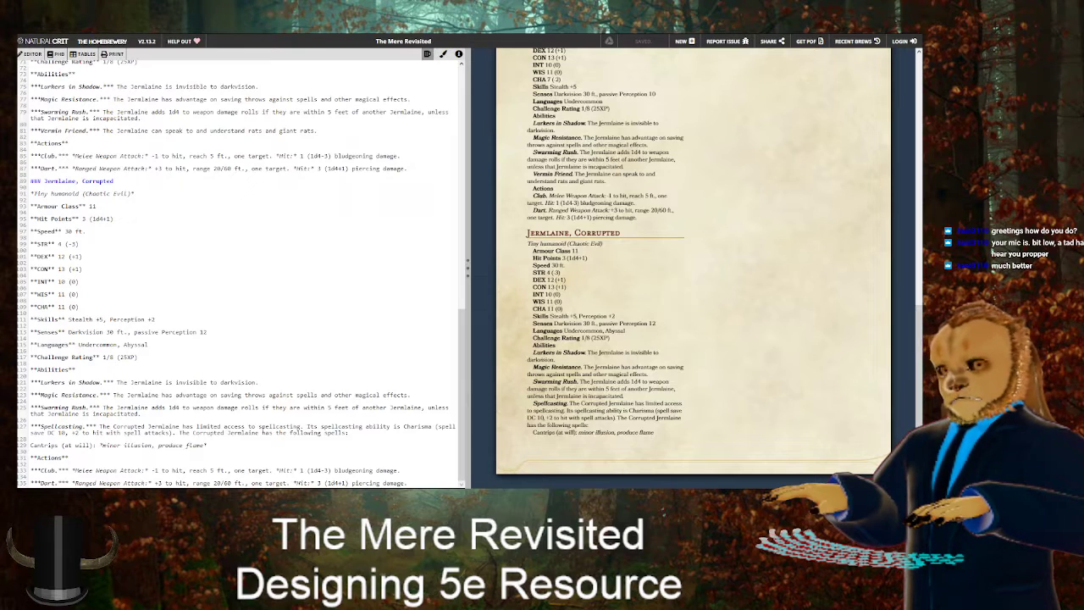
{"action": "key", "text": "BackSpace"}
{"action": "key", "text": "BackSpace"}
{"action": "key", "text": "BackSpace"}
{"action": "key", "text": "BackSpace"}
{"action": "type", "text": "Dagger"}
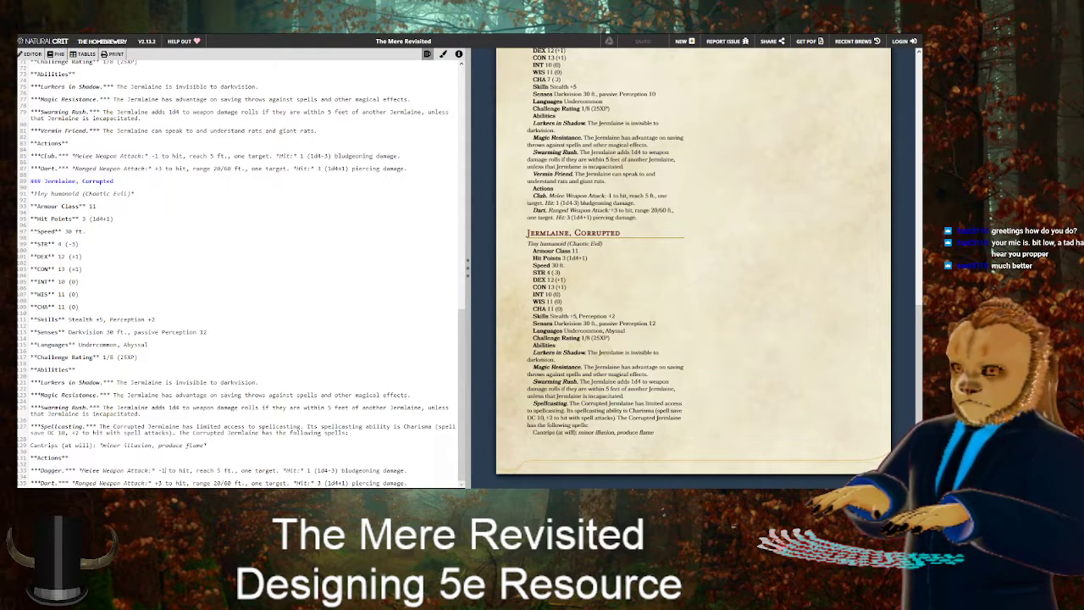
{"action": "key", "text": "BackSpace"}
{"action": "key", "text": "BackSpace"}
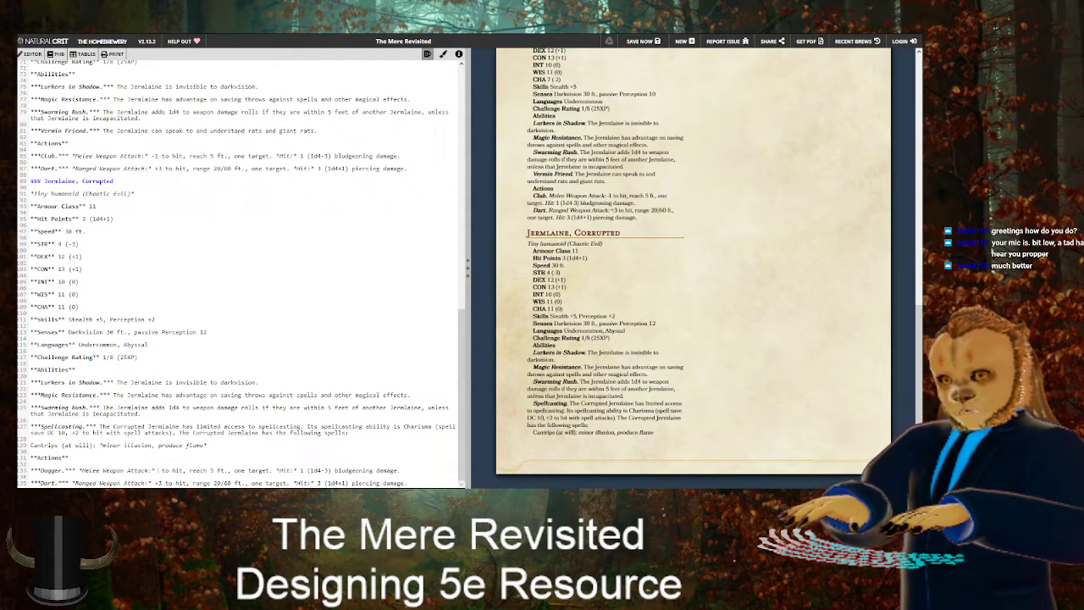
{"action": "type", "text": "+3"}
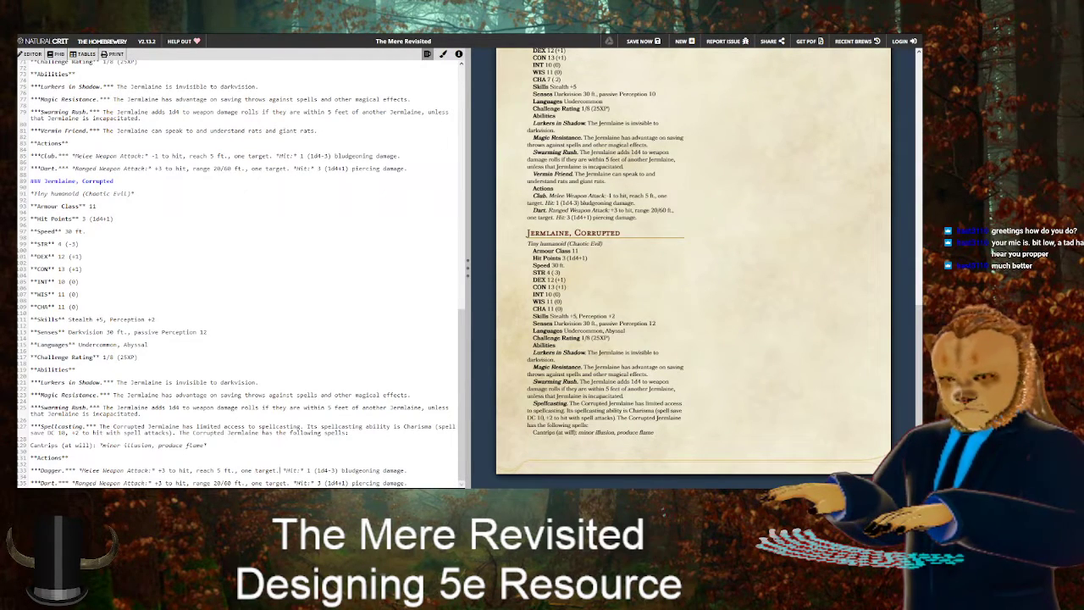
Set the Dagger attack's hit damage to 3 (1d4+1)
{"action": "key", "text": "Right"}
{"action": "key", "text": "Right"}
{"action": "key", "text": "BackSpace"}
{"action": "type", "text": "3"}
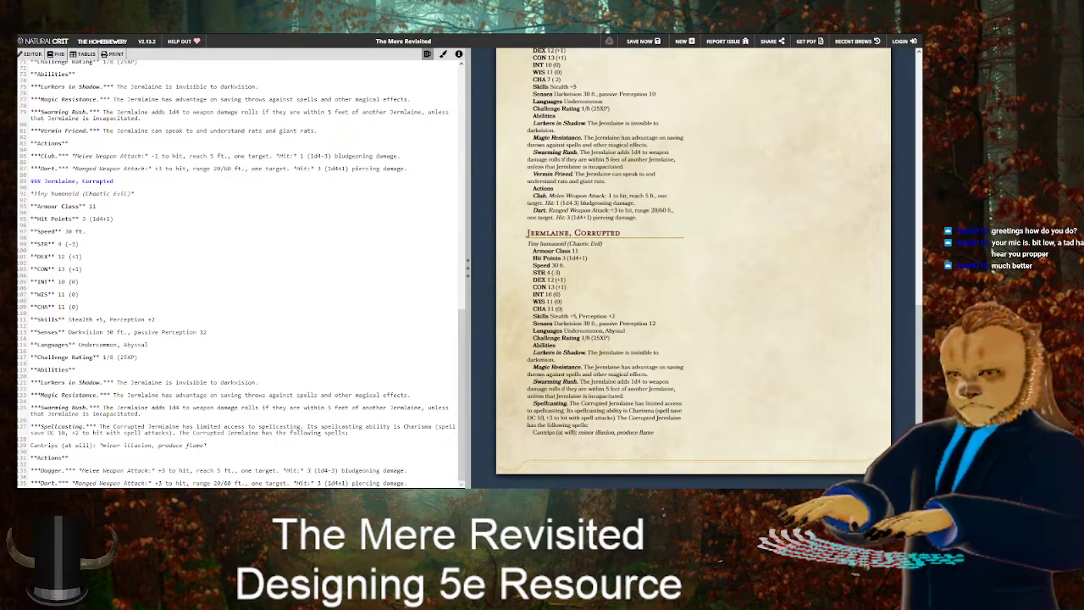
{"action": "key", "text": "BackSpace"}
{"action": "key", "text": "BackSpace"}
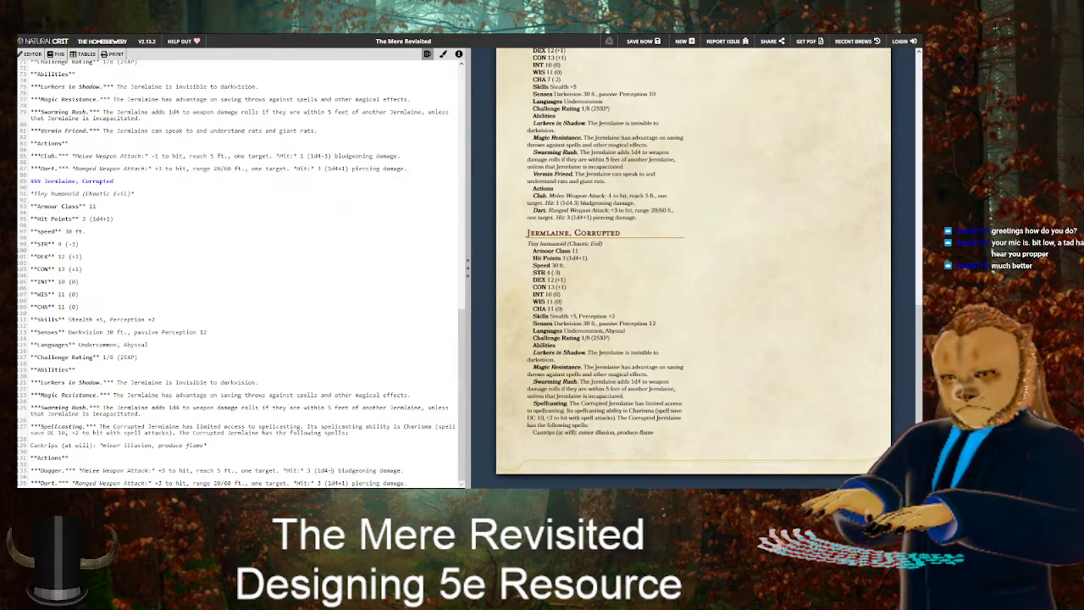
{"action": "type", "text": "+1"}
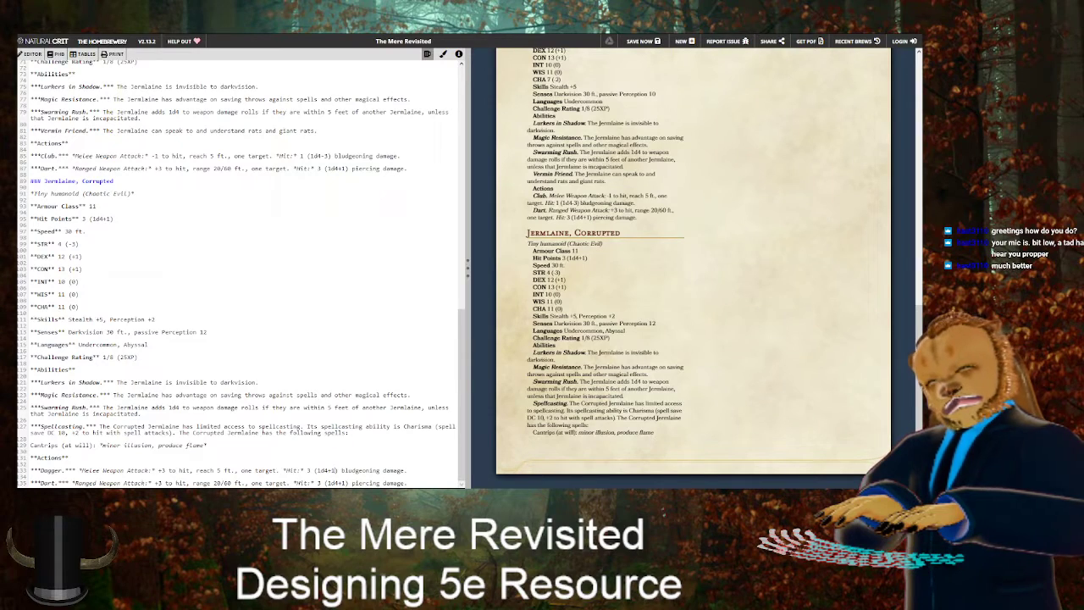
Replace the Dagger attack's bludgeoning damage type with piercing
{"action": "key", "text": "Right"}
{"action": "key", "text": "Right"}
{"action": "key", "text": "Right"}
{"action": "key", "text": "Right"}
{"action": "key", "text": "Right"}
{"action": "key", "text": "Right"}
{"action": "key", "text": "Right"}
{"action": "key", "text": "Right"}
{"action": "key", "text": "Right"}
{"action": "key", "text": "Right"}
{"action": "key", "text": "BackSpace"}
{"action": "key", "text": "BackSpace"}
{"action": "key", "text": "BackSpace"}
{"action": "key", "text": "BackSpace"}
{"action": "key", "text": "BackSpace"}
{"action": "key", "text": "BackSpace"}
{"action": "key", "text": "BackSpace"}
{"action": "key", "text": "BackSpace"}
{"action": "key", "text": "BackSpace"}
{"action": "key", "text": "BackSpace"}
{"action": "key", "text": "BackSpace"}
{"action": "type", "text": "piercing"}
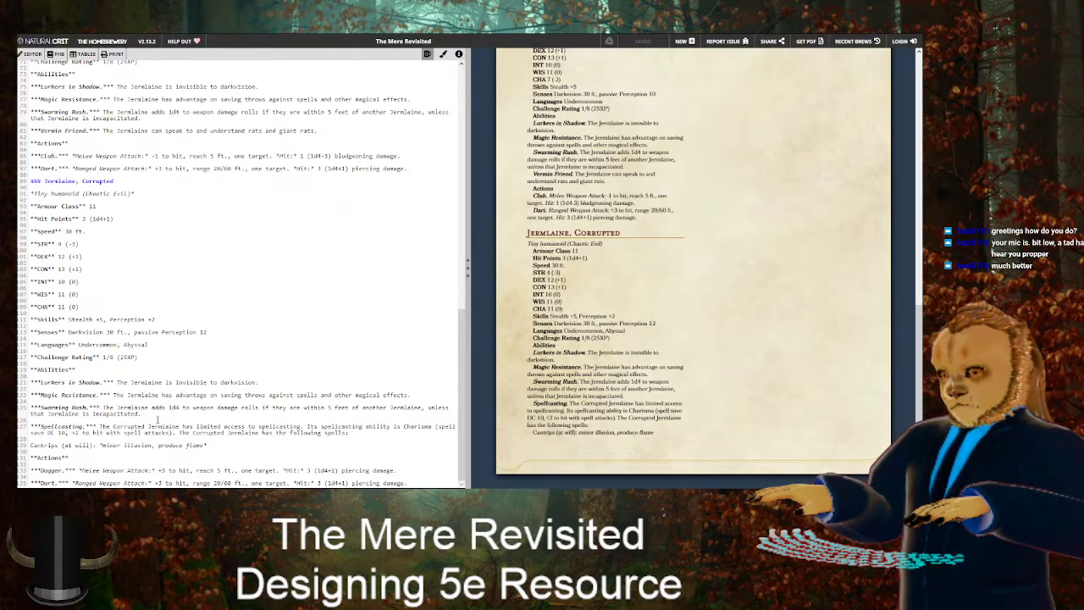
Rename the corrupted Jermlaine's Swarming Rush ability to "Demon's Sight"
{"action": "key", "text": "BackSpace"}
{"action": "key", "text": "BackSpace"}
{"action": "key", "text": "BackSpace"}
{"action": "key", "text": "BackSpace"}
{"action": "key", "text": "BackSpace"}
{"action": "key", "text": "BackSpace"}
{"action": "key", "text": "BackSpace"}
{"action": "key", "text": "BackSpace"}
{"action": "key", "text": "BackSpace"}
{"action": "key", "text": "BackSpace"}
{"action": "key", "text": "BackSpace"}
{"action": "key", "text": "BackSpace"}
{"action": "key", "text": "BackSpace"}
{"action": "type", "text": "De"}
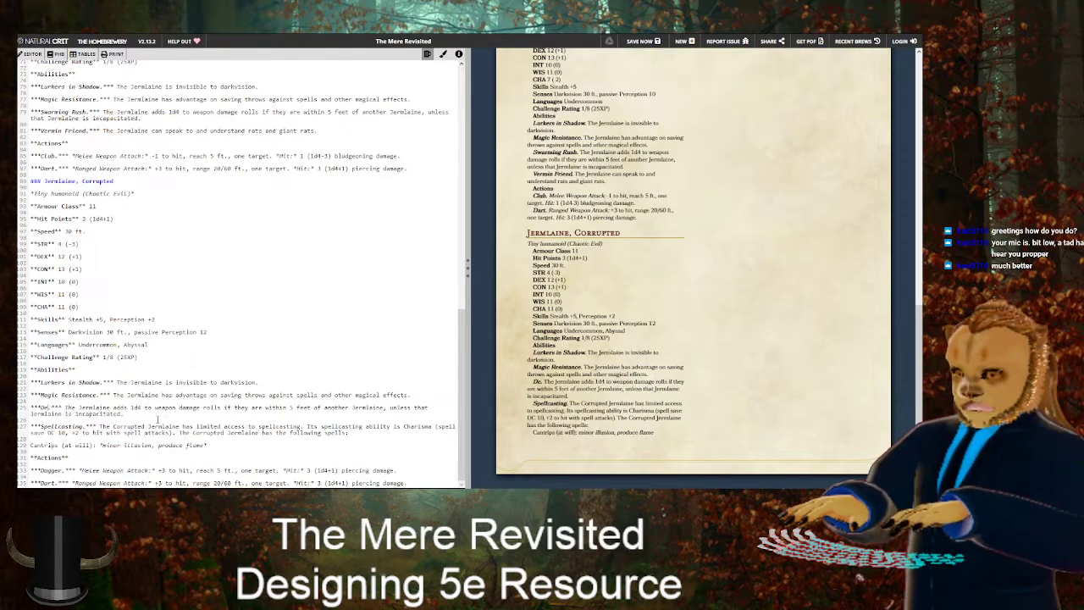
{"action": "type", "text": "mon's Sight"}
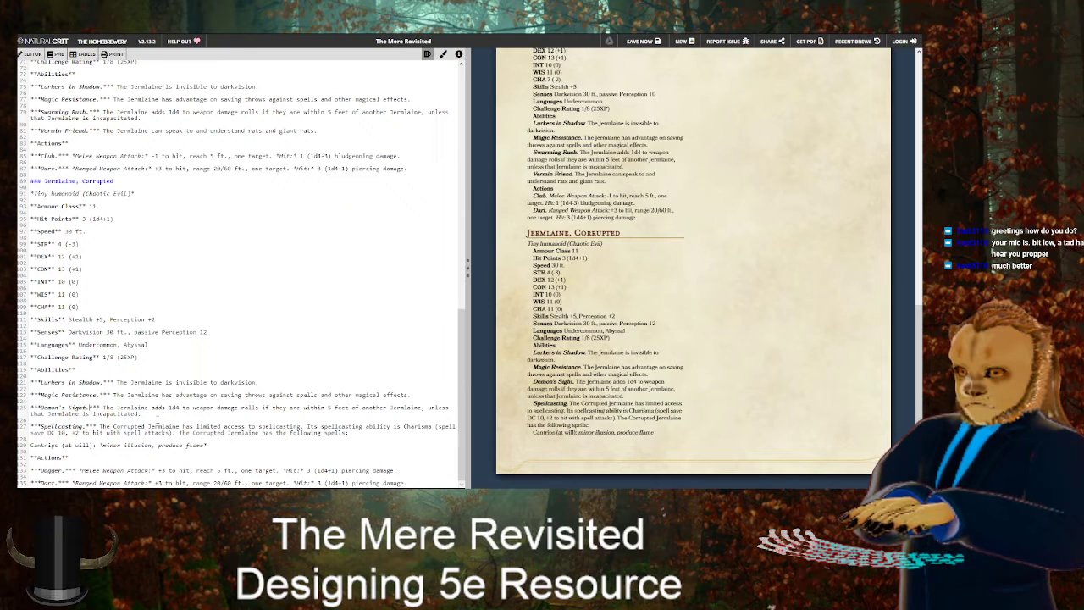
Replace the Demon's Sight description with "Magical darkness does not impede the Corrupted Jermlaine's darkvision."
{"action": "key", "text": "shift+End"}
{"action": "type", "text": "Hagical darkness"}
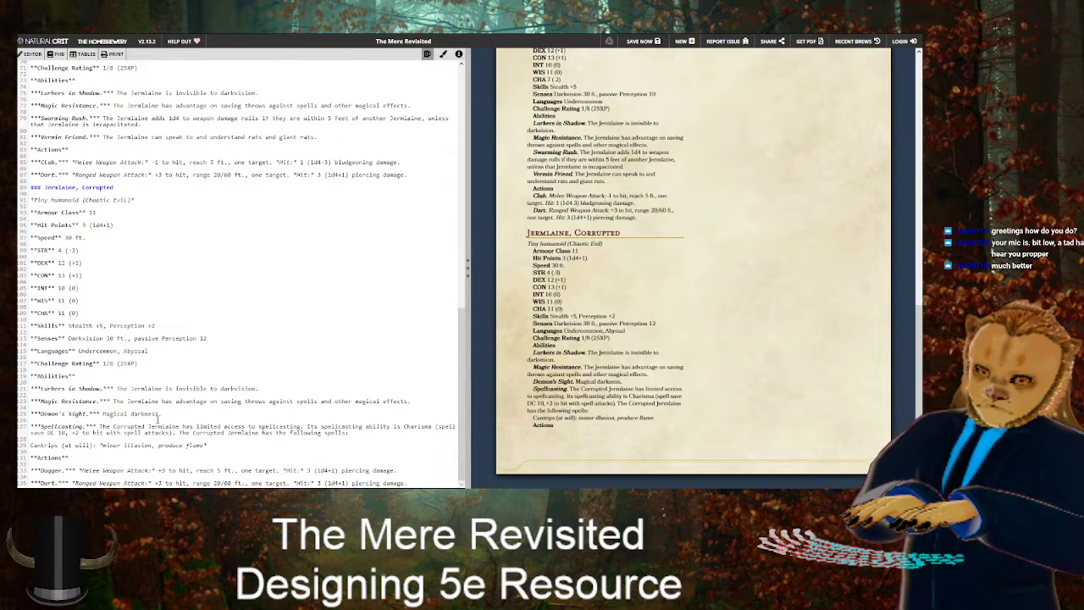
{"action": "type", "text": " does not impede."}
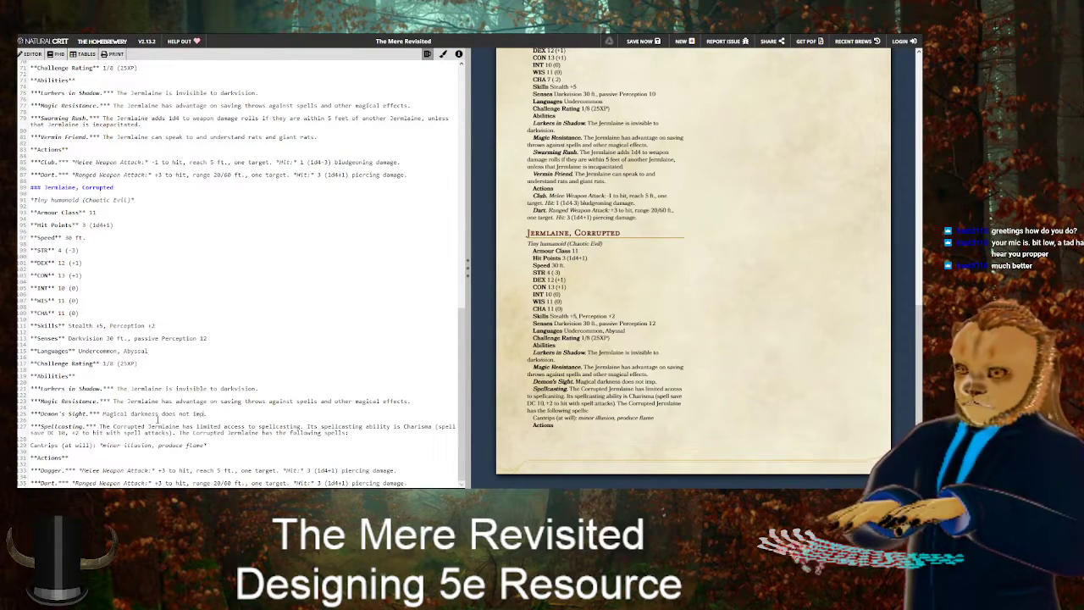
{"action": "key", "text": "BackSpace"}
{"action": "type", "text": "the Corrupted"}
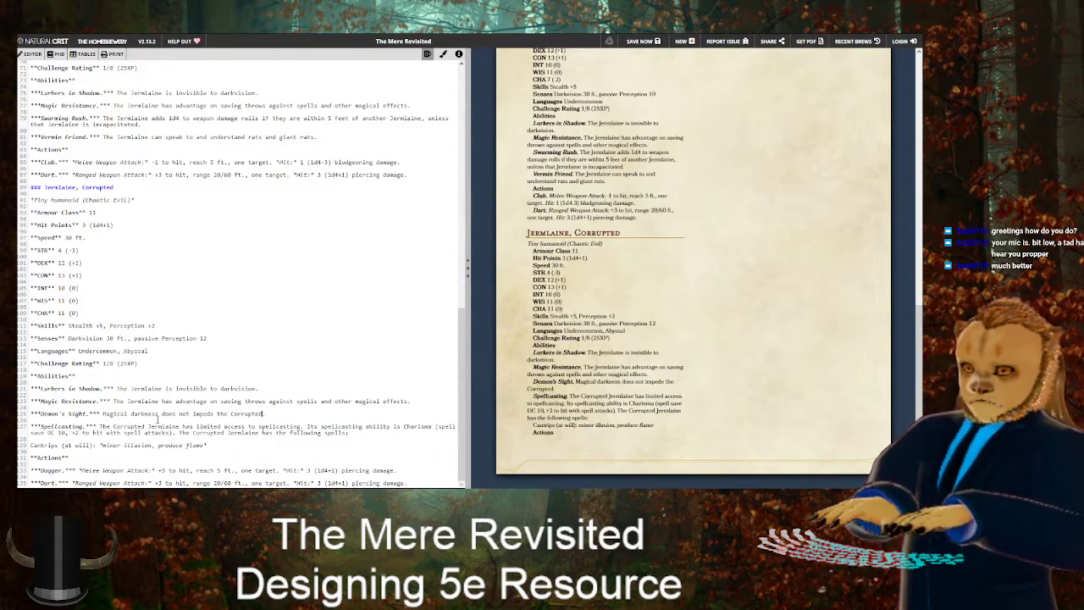
{"action": "type", "text": " Jermlaine."}
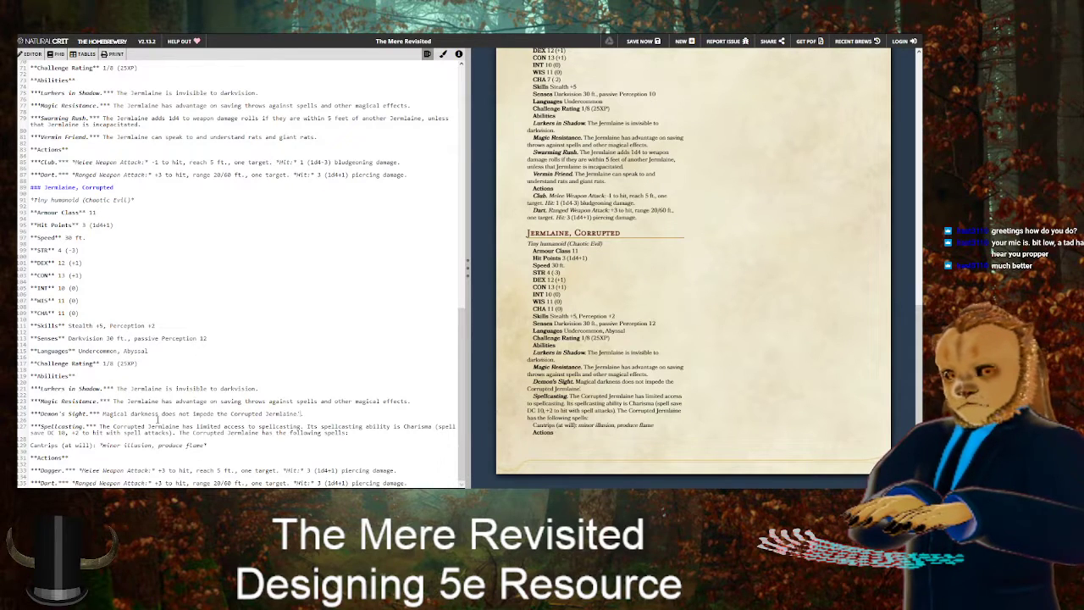
{"action": "key", "text": "BackSpace"}
{"action": "type", "text": "'s darkvision."}
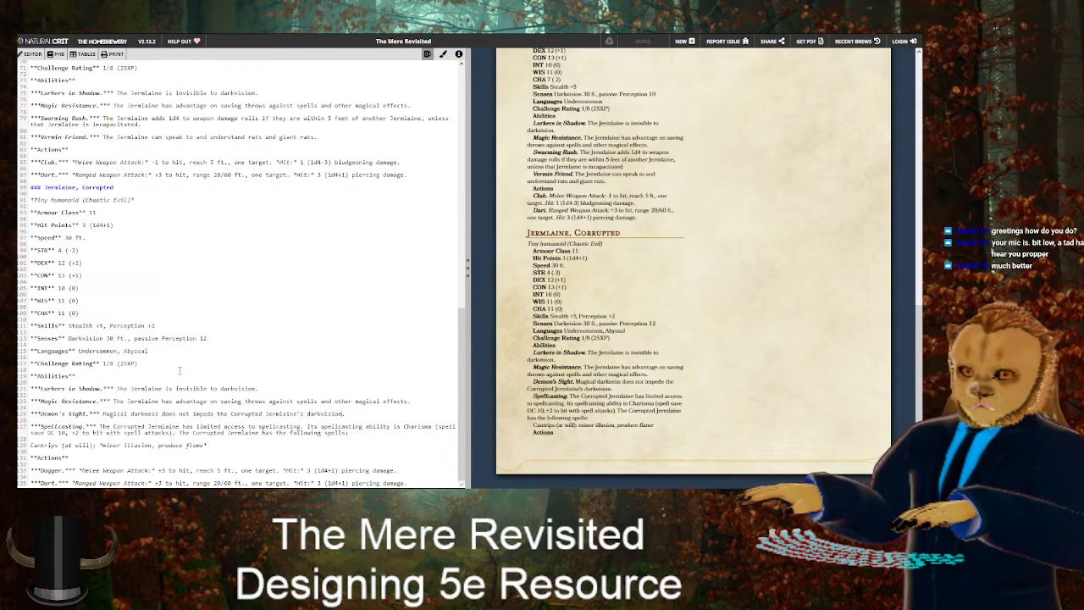
Set the corrupted Jermlaine's Challenge Rating to 1/4 (50XP)
{"action": "left_click", "coordinate": [112, 367]}
{"action": "key", "text": "BackSpace"}
{"action": "type", "text": "4"}
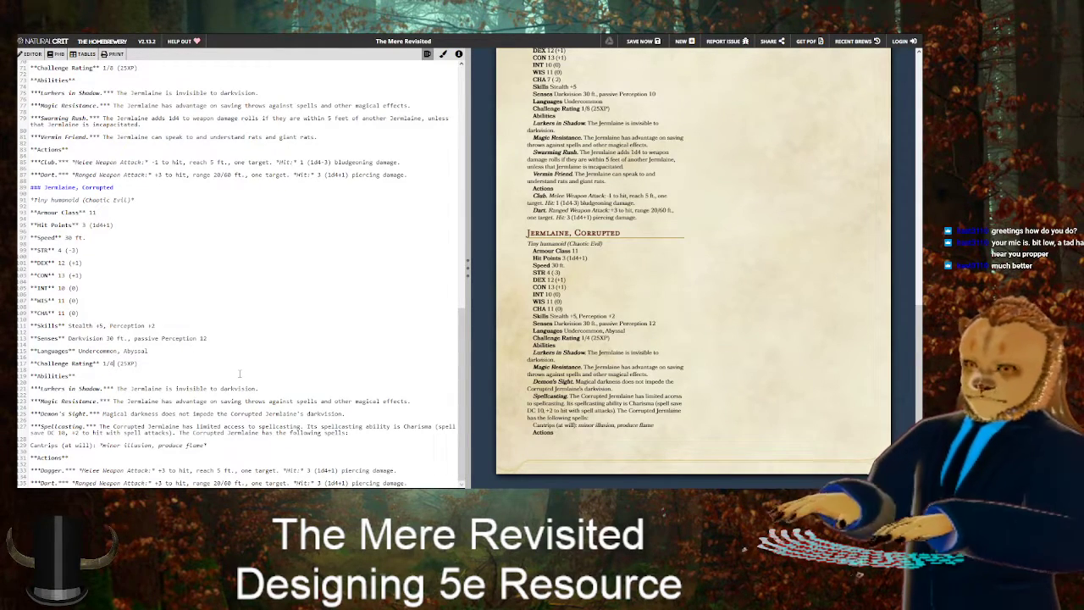
{"action": "key", "text": "Right"}
{"action": "key", "text": "Right"}
{"action": "key", "text": "Right"}
{"action": "key", "text": "BackSpace"}
{"action": "key", "text": "BackSpace"}
{"action": "type", "text": "50"}
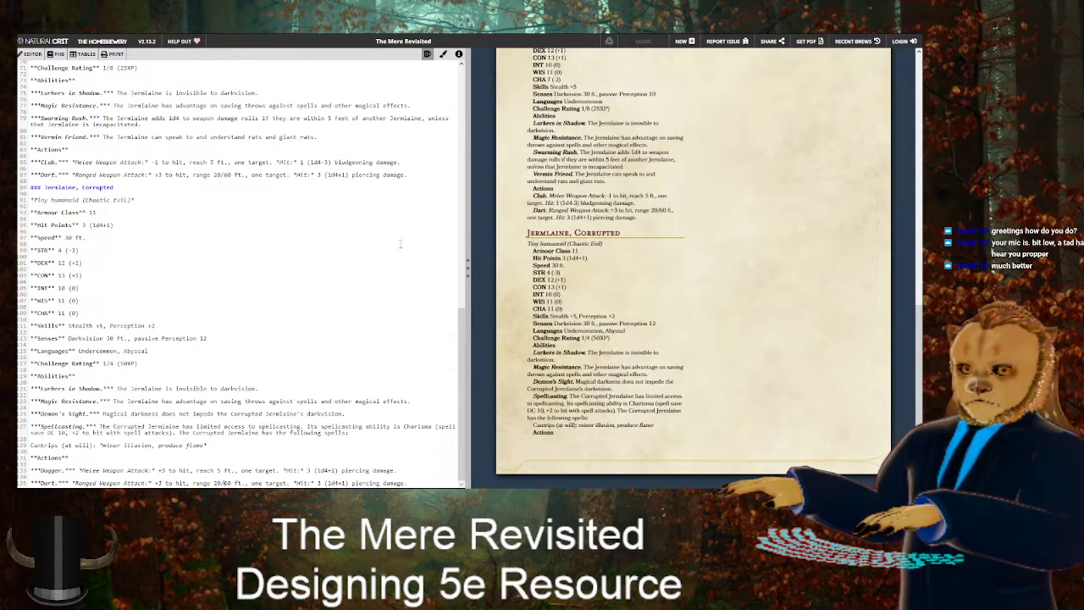
Start a new paragraph at the end of the Wolfhill House section with "For a time, the manor lay lifeless."
{"action": "scroll", "coordinate": [218, 317], "scroll_direction": "up", "scroll_amount": 10}
{"action": "scroll", "coordinate": [218, 316], "scroll_direction": "up", "scroll_amount": 1}
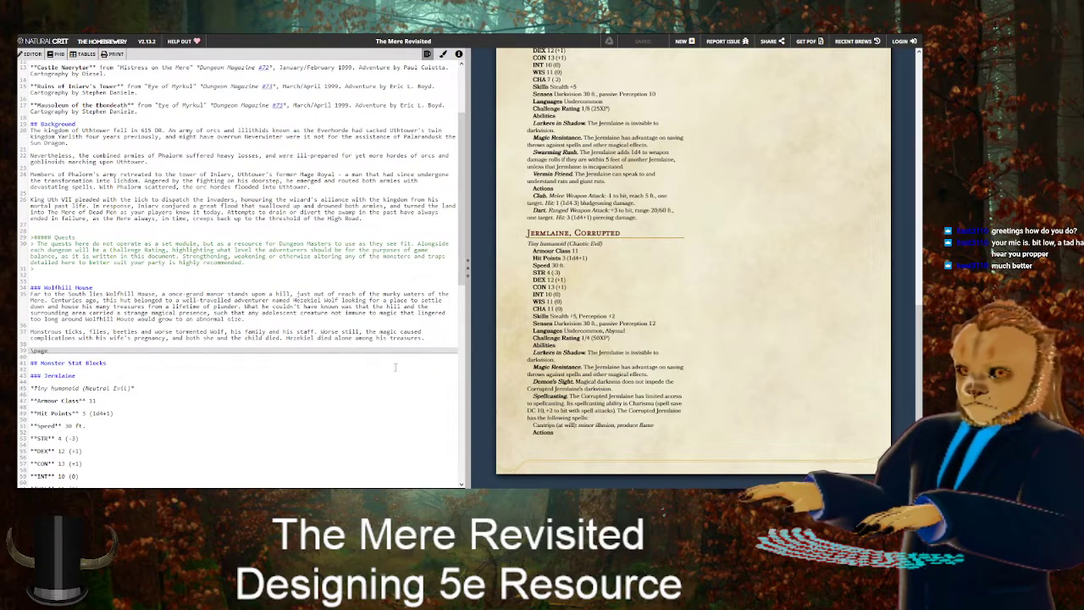
{"action": "scroll", "coordinate": [508, 353], "scroll_direction": "up", "scroll_amount": 10}
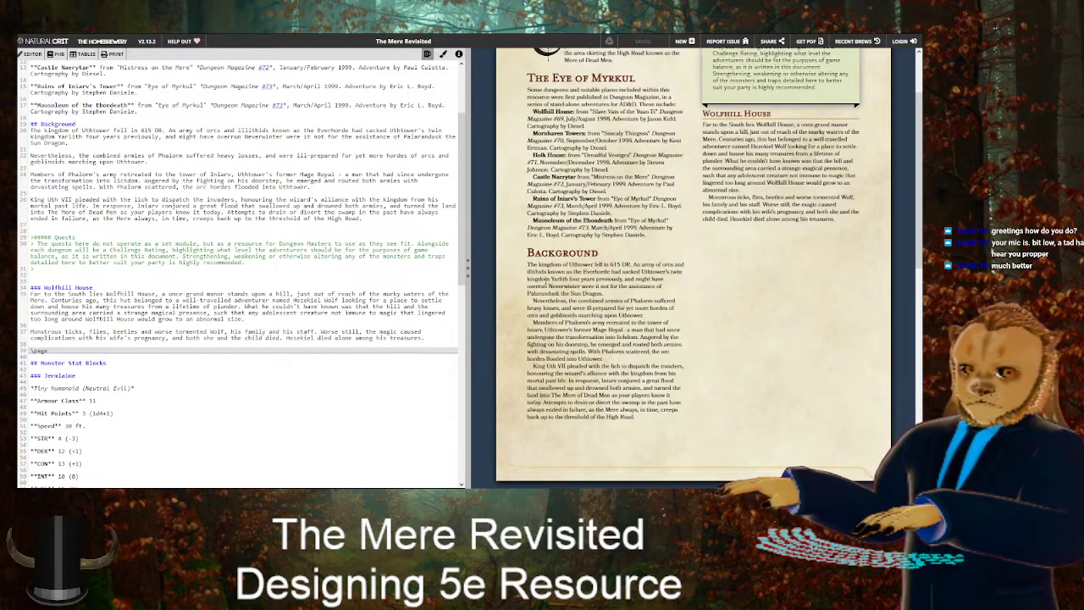
{"action": "left_click", "coordinate": [442, 342]}
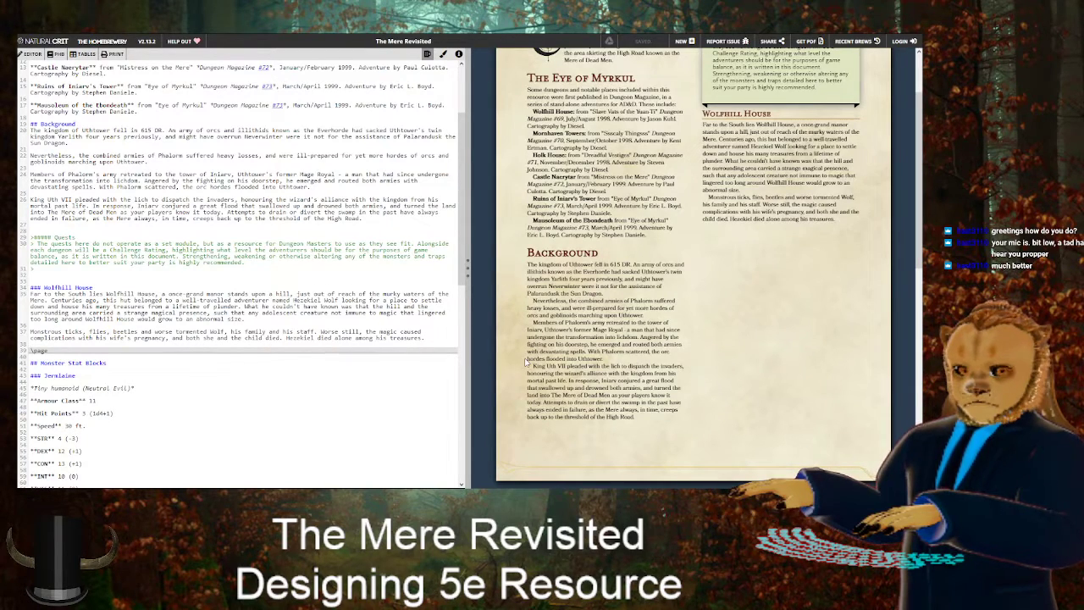
{"action": "key", "text": "Return"}
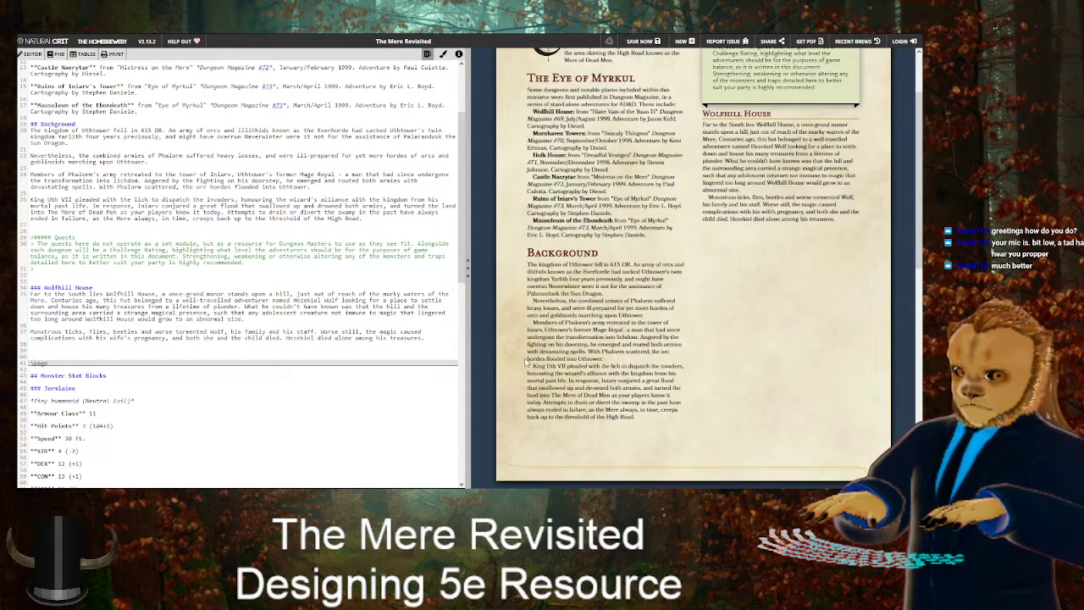
{"action": "type", "text": "Foll"}
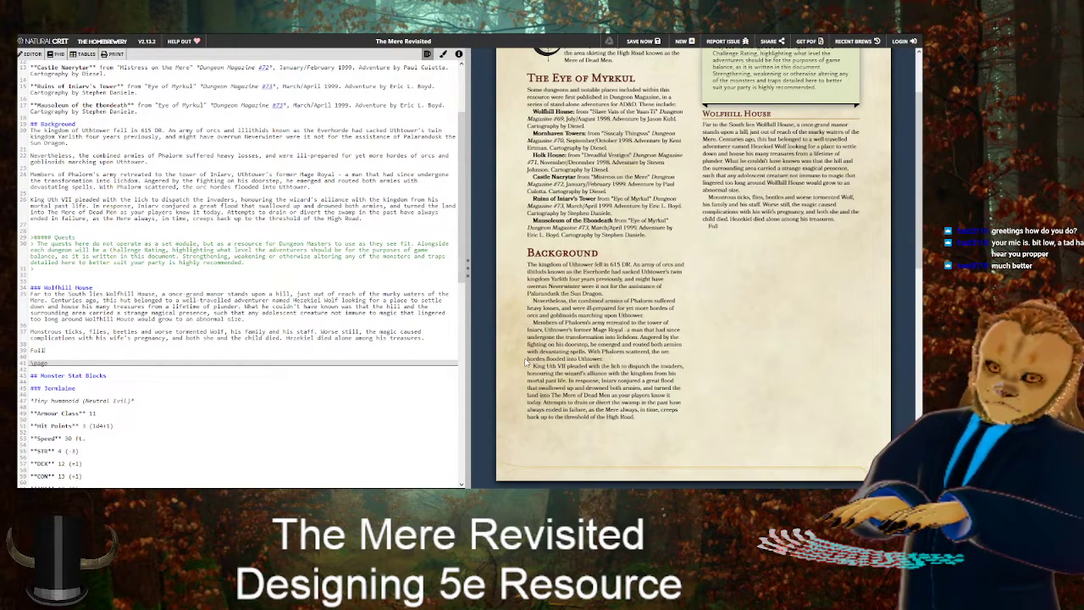
{"action": "type", "text": "r a "}
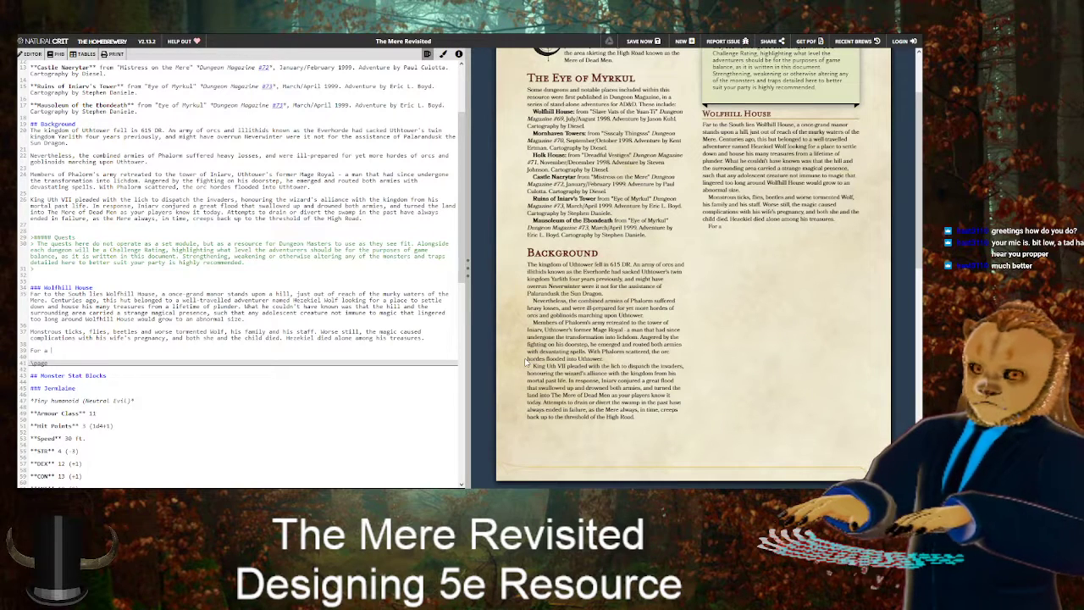
{"action": "type", "text": "time, the m"}
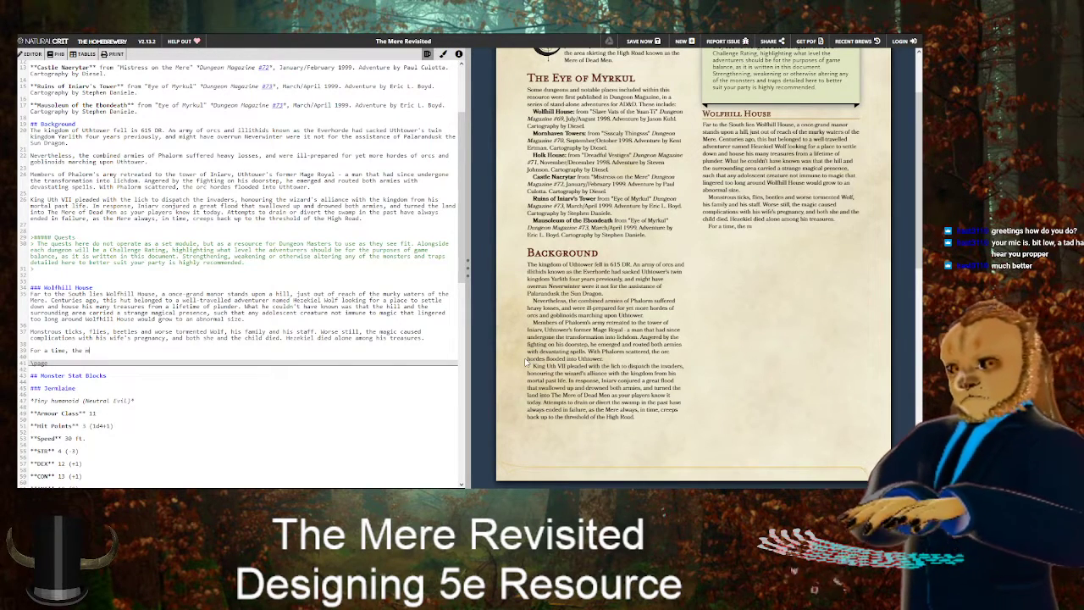
{"action": "type", "text": "anor lay abandoned"}
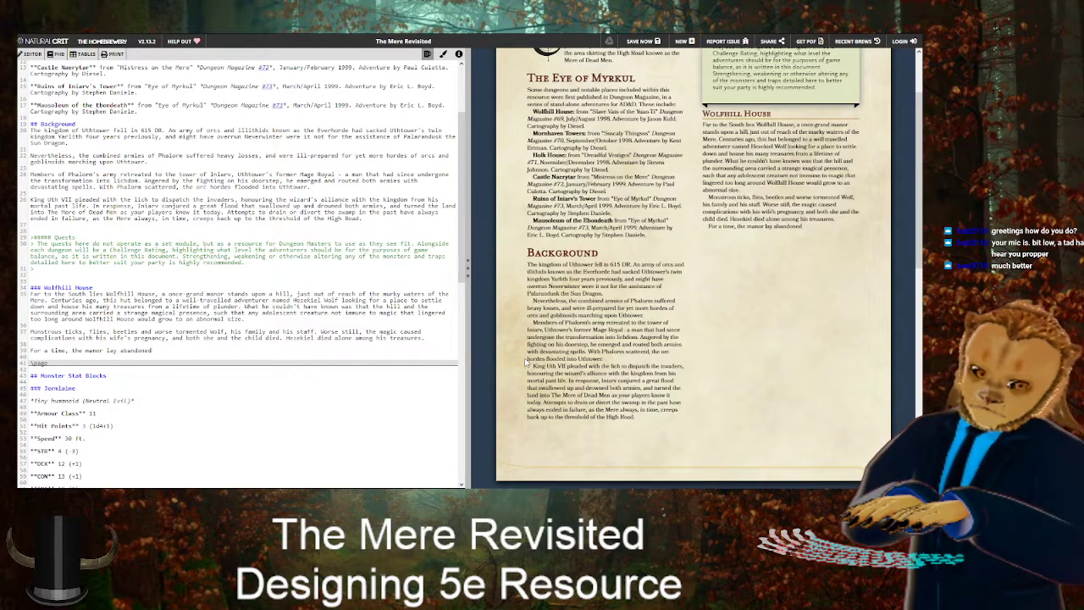
{"action": "key", "text": "BackSpace"}
{"action": "key", "text": "BackSpace"}
{"action": "key", "text": "BackSpace"}
{"action": "key", "text": "BackSpace"}
{"action": "key", "text": "BackSpace"}
{"action": "key", "text": "BackSpace"}
{"action": "key", "text": "BackSpace"}
{"action": "key", "text": "BackSpace"}
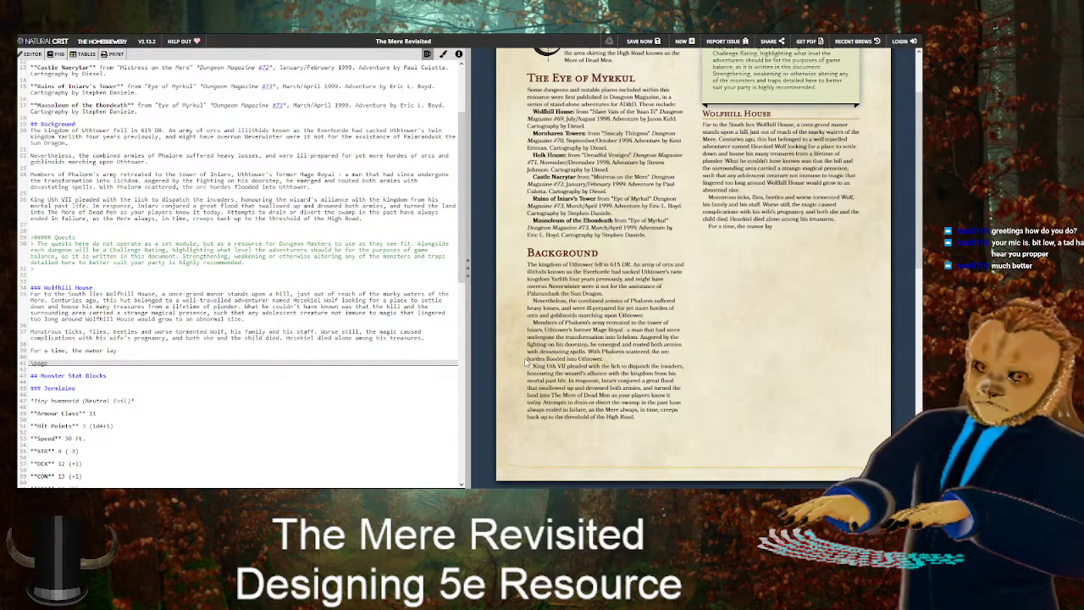
{"action": "type", "text": "lifeless. A s"}
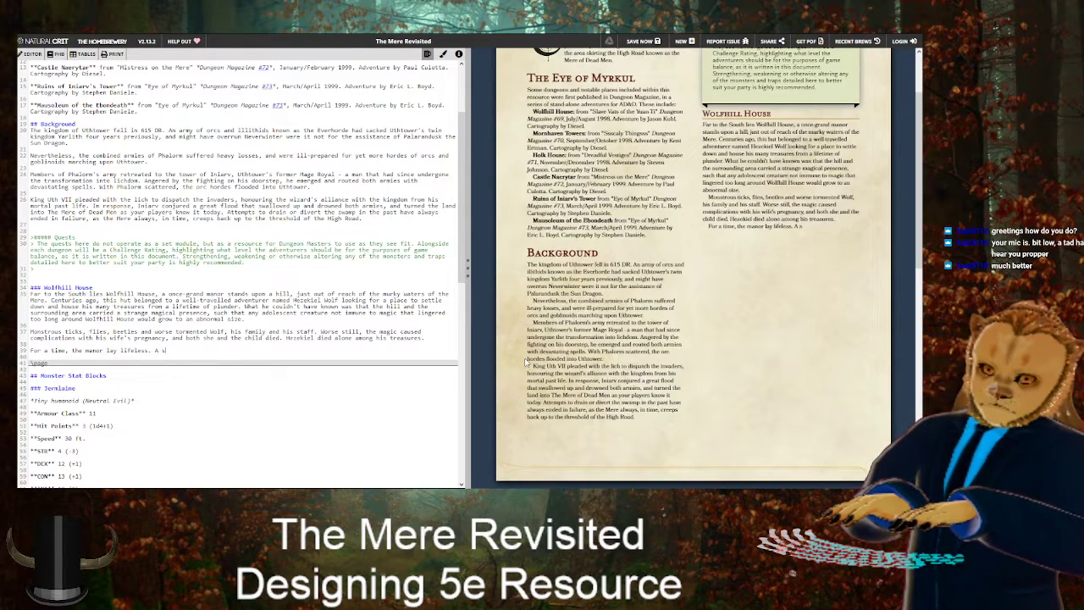
Continue the new Wolfhill House paragraph with "A tribe of Jermlaines took over Wolfhill House"
{"action": "type", "text": "warm"}
{"action": "key", "text": "BackSpace"}
{"action": "key", "text": "BackSpace"}
{"action": "key", "text": "BackSpace"}
{"action": "key", "text": "BackSpace"}
{"action": "key", "text": "BackSpace"}
{"action": "key", "text": "BackSpace"}
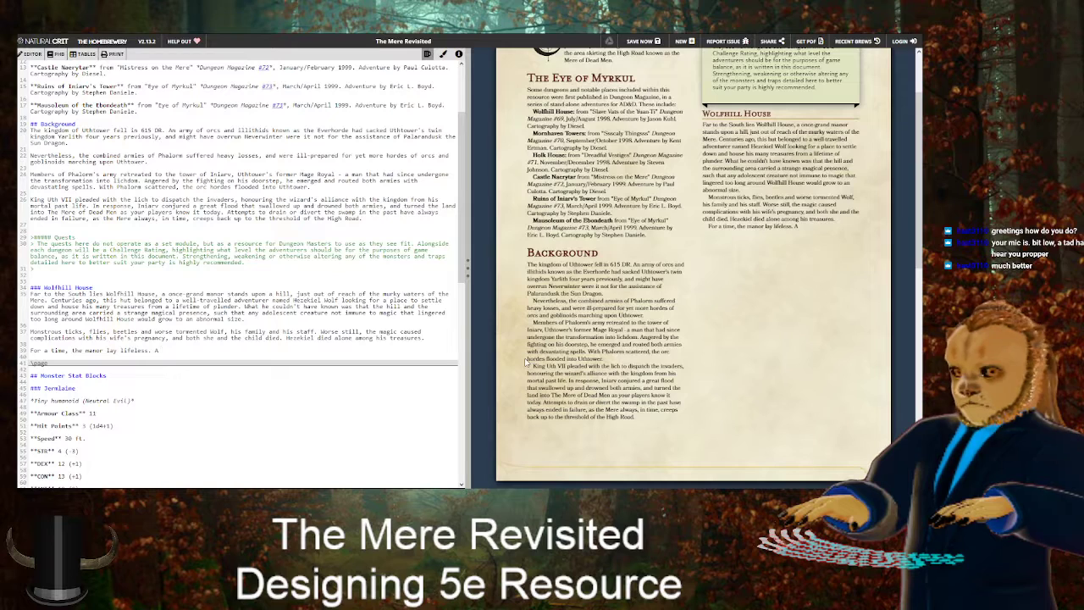
{"action": "type", "text": "tri"}
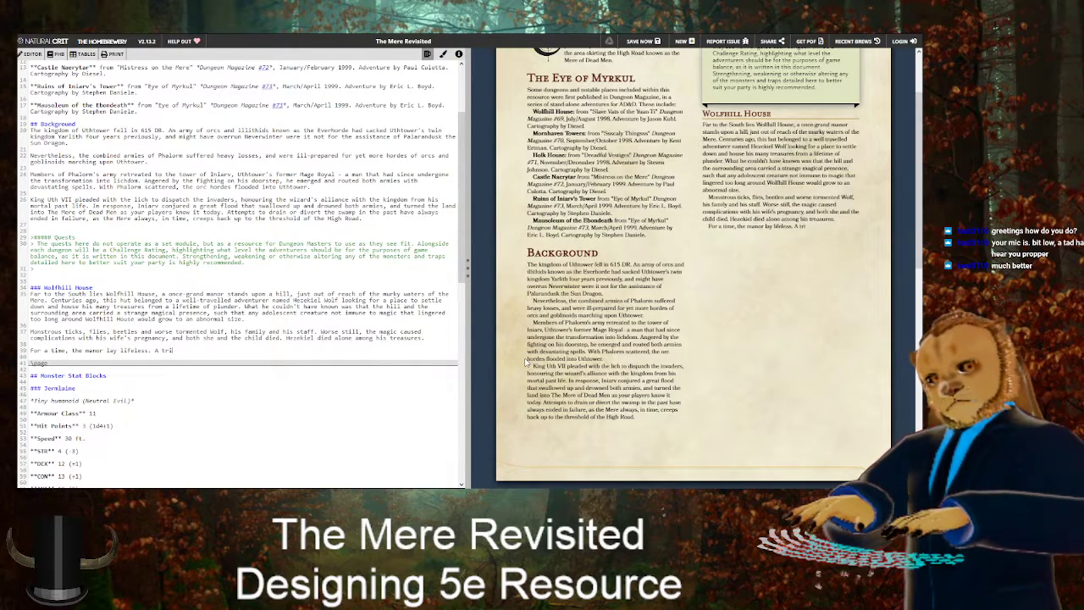
{"action": "type", "text": "be of Jermlain"}
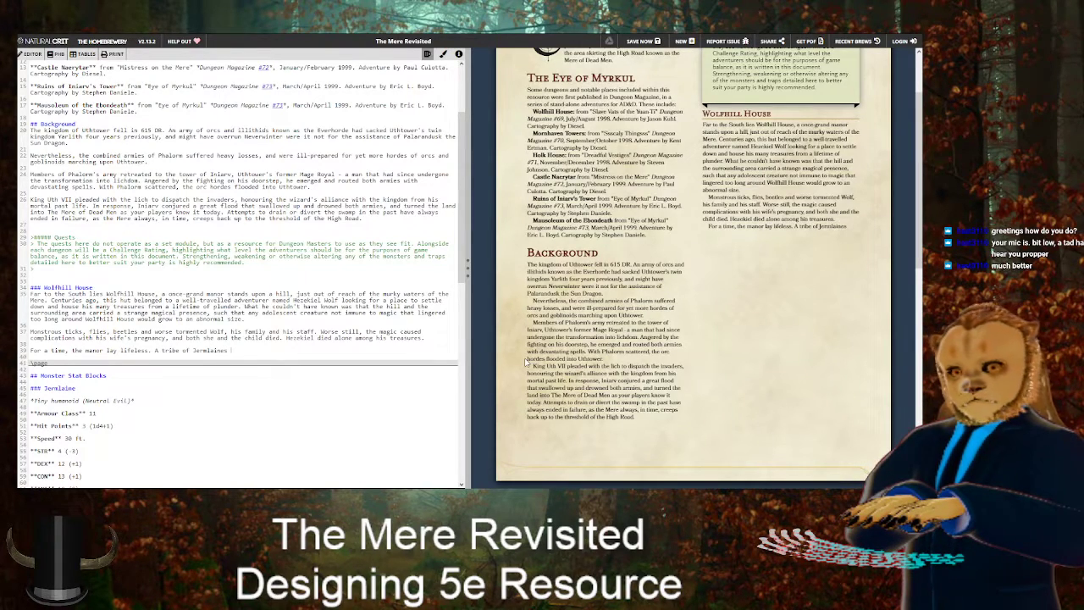
{"action": "type", "text": "es"}
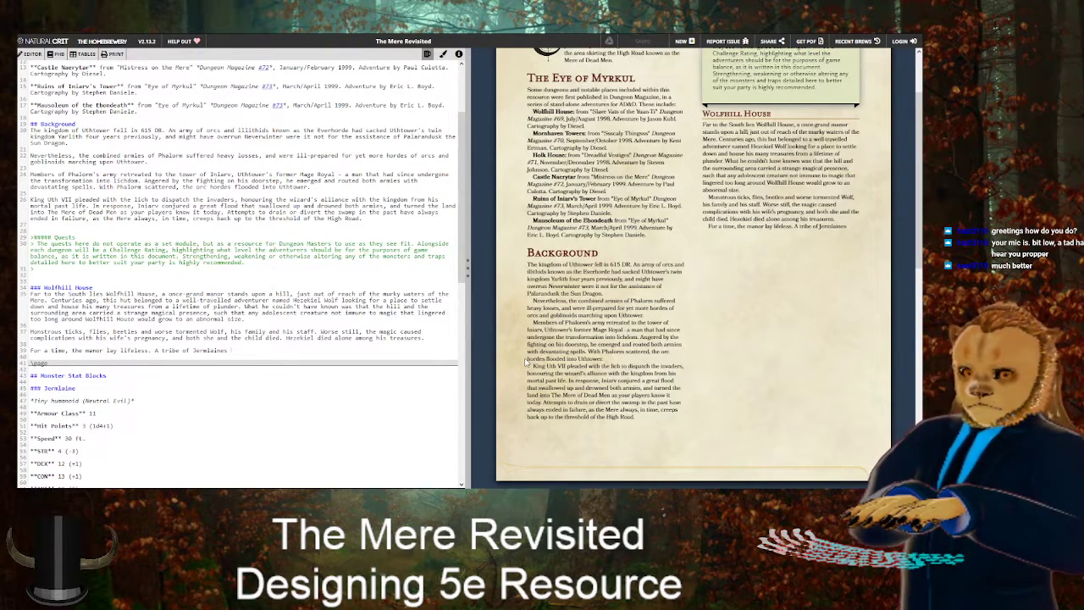
{"action": "type", "text": " emigr"}
{"action": "key", "text": "BackSpace"}
{"action": "key", "text": "BackSpace"}
{"action": "key", "text": "BackSpace"}
{"action": "key", "text": "BackSpace"}
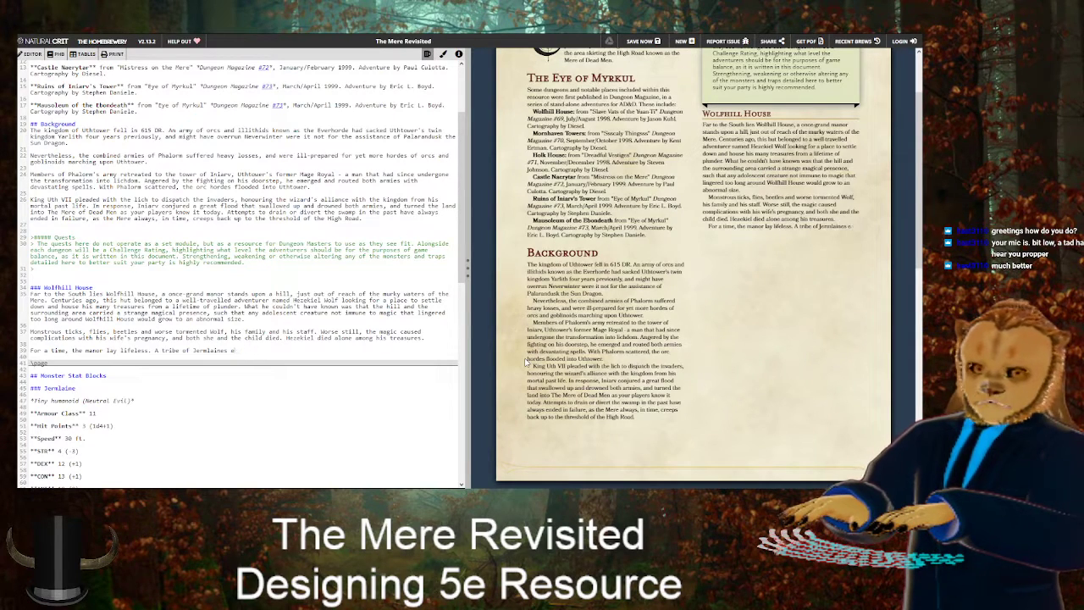
{"action": "type", "text": "ook over"}
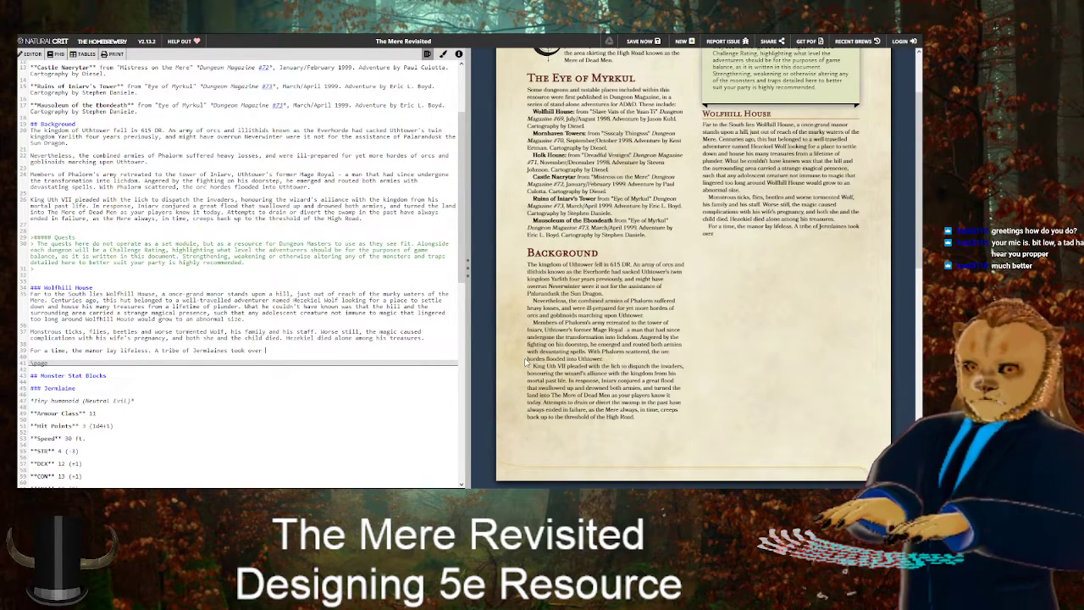
{"action": "type", "text": " Wolfh"}
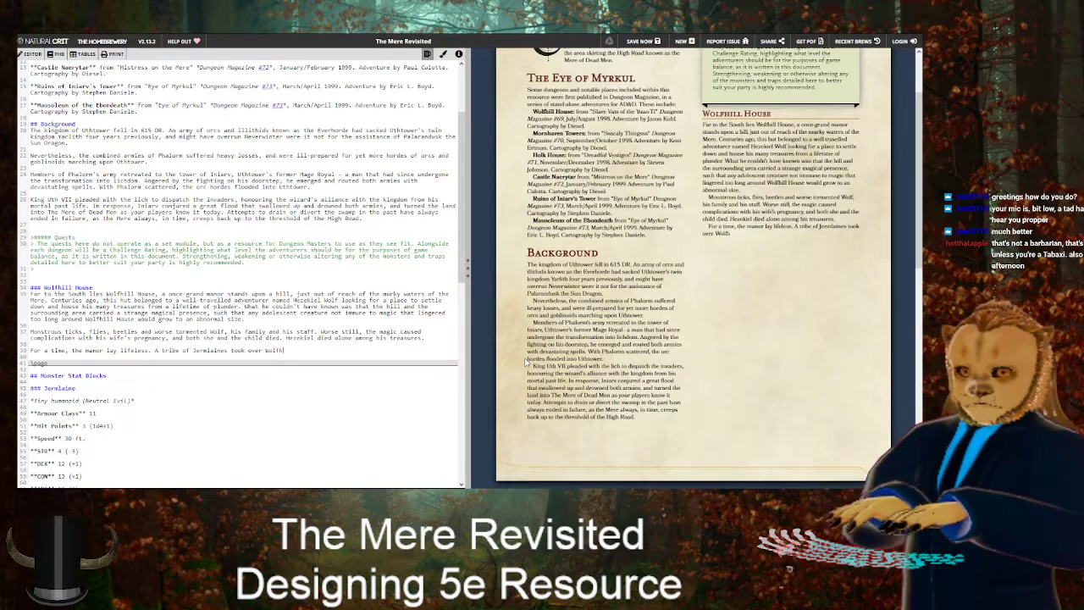
{"action": "type", "text": "ill House to take "}
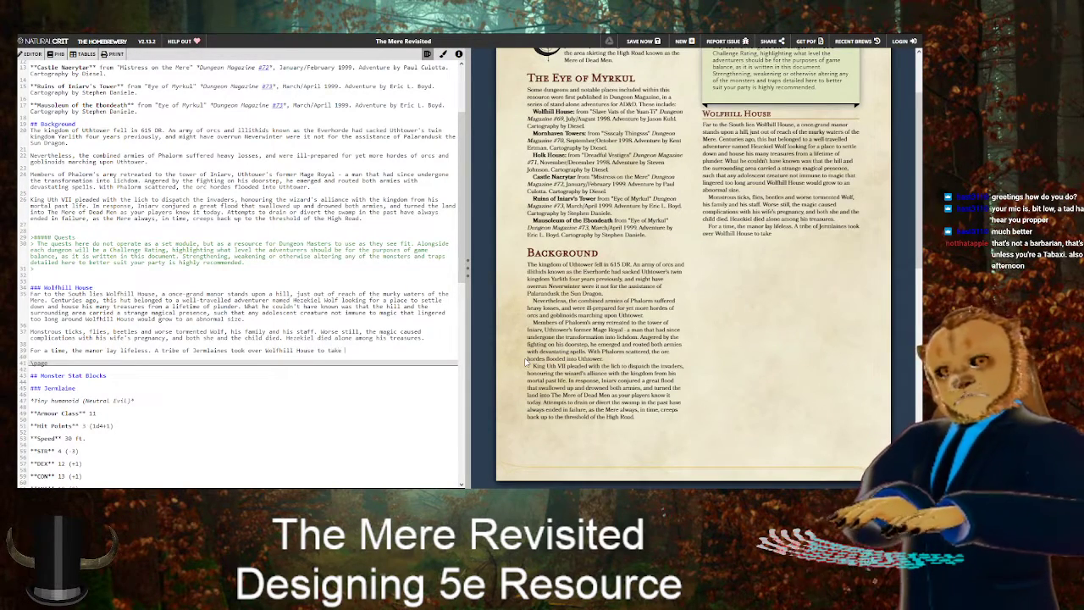
{"action": "type", "text": "advantage of the ready food sup"}
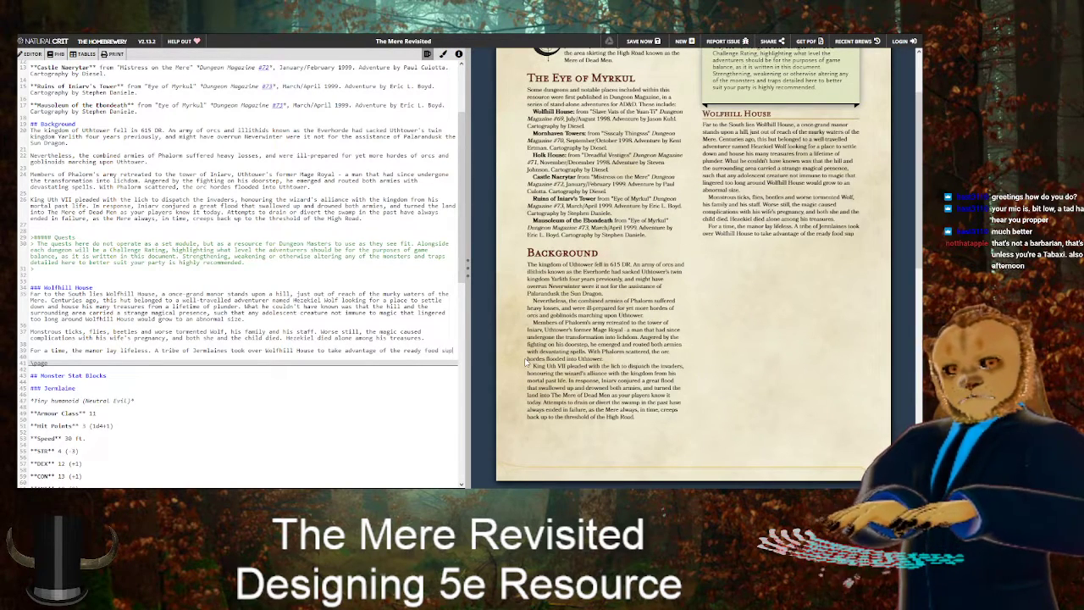
{"action": "type", "text": "ply"}
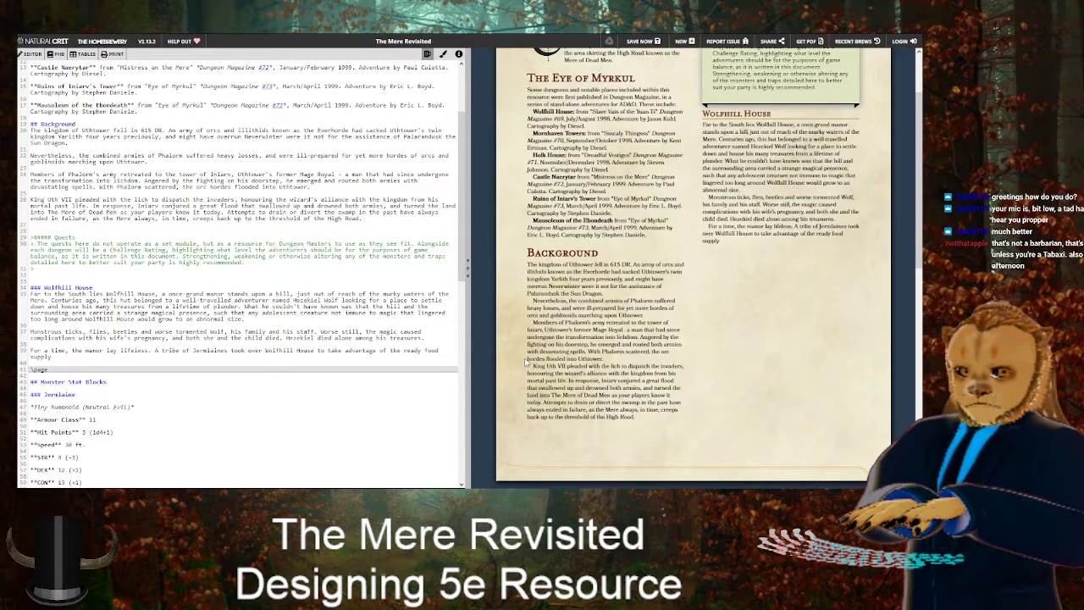
{"action": "key", "text": "BackSpace"}
{"action": "key", "text": "BackSpace"}
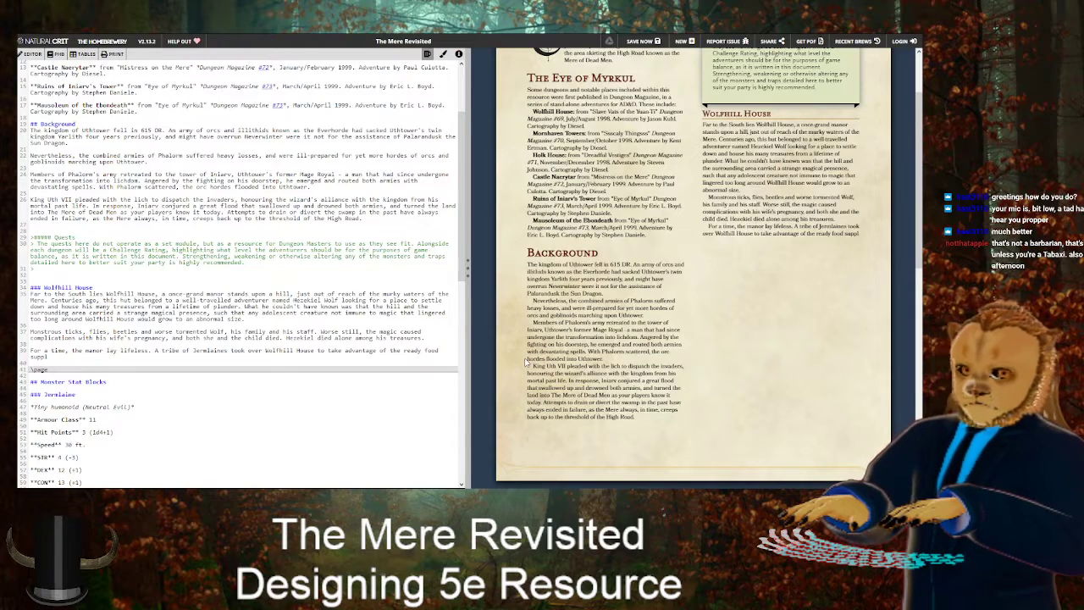
{"action": "key", "text": "BackSpace"}
{"action": "key", "text": "BackSpace"}
{"action": "key", "text": "BackSpace"}
{"action": "key", "text": "BackSpace"}
{"action": "key", "text": "BackSpace"}
{"action": "key", "text": "BackSpace"}
{"action": "key", "text": "BackSpace"}
{"action": "key", "text": "BackSpace"}
{"action": "key", "text": "BackSpace"}
{"action": "key", "text": "BackSpace"}
{"action": "key", "text": "BackSpace"}
{"action": "key", "text": "BackSpace"}
{"action": "key", "text": "BackSpace"}
{"action": "key", "text": "BackSpace"}
{"action": "key", "text": "BackSpace"}
{"action": "key", "text": "BackSpace"}
{"action": "key", "text": "BackSpace"}
{"action": "key", "text": "BackSpace"}
{"action": "key", "text": "BackSpace"}
{"action": "key", "text": "BackSpace"}
{"action": "key", "text": "BackSpace"}
{"action": "key", "text": "BackSpace"}
{"action": "key", "text": "BackSpace"}
{"action": "key", "text": "BackSpace"}
{"action": "key", "text": "BackSpace"}
{"action": "key", "text": "BackSpace"}
{"action": "key", "text": "BackSpace"}
{"action": "key", "text": "BackSpace"}
{"action": "key", "text": "BackSpace"}
{"action": "key", "text": "BackSpace"}
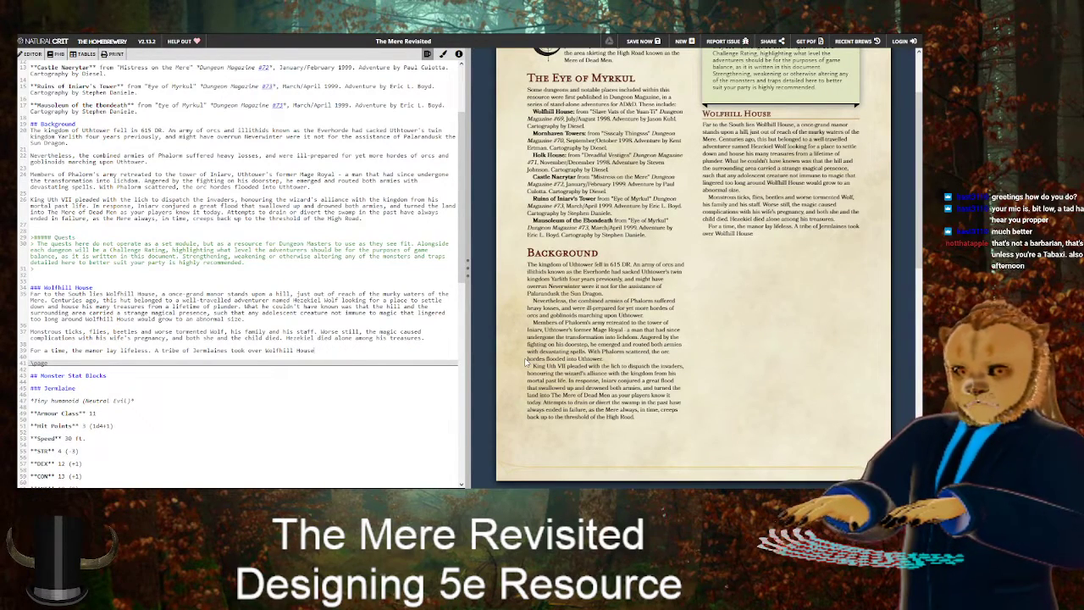
{"action": "type", "text": ", to"}
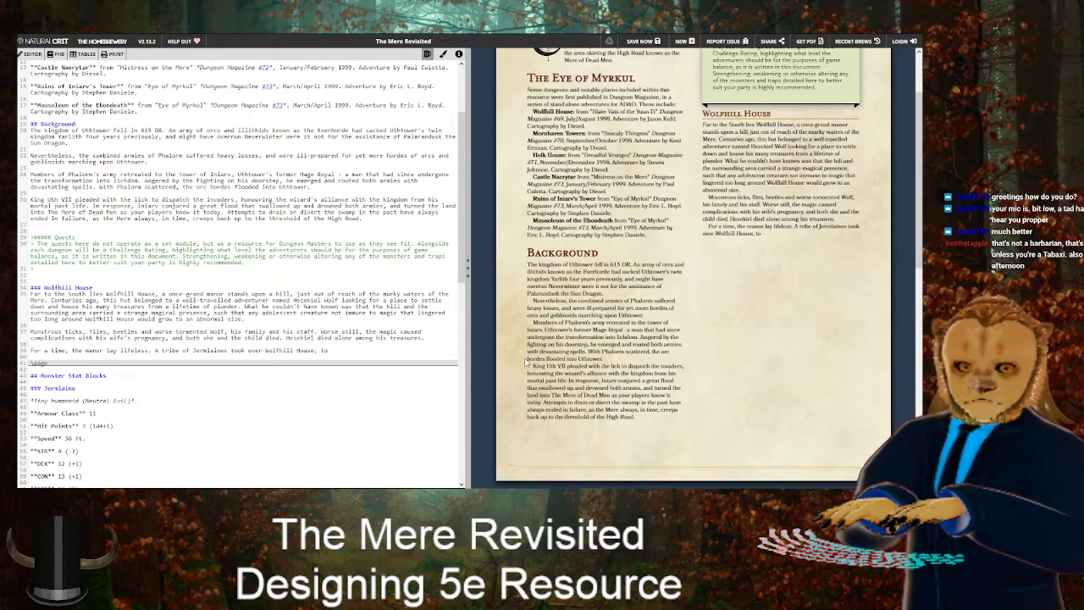
{"action": "key", "text": "BackSpace"}
{"action": "key", "text": "BackSpace"}
{"action": "key", "text": "BackSpace"}
{"action": "key", "text": "BackSpace"}
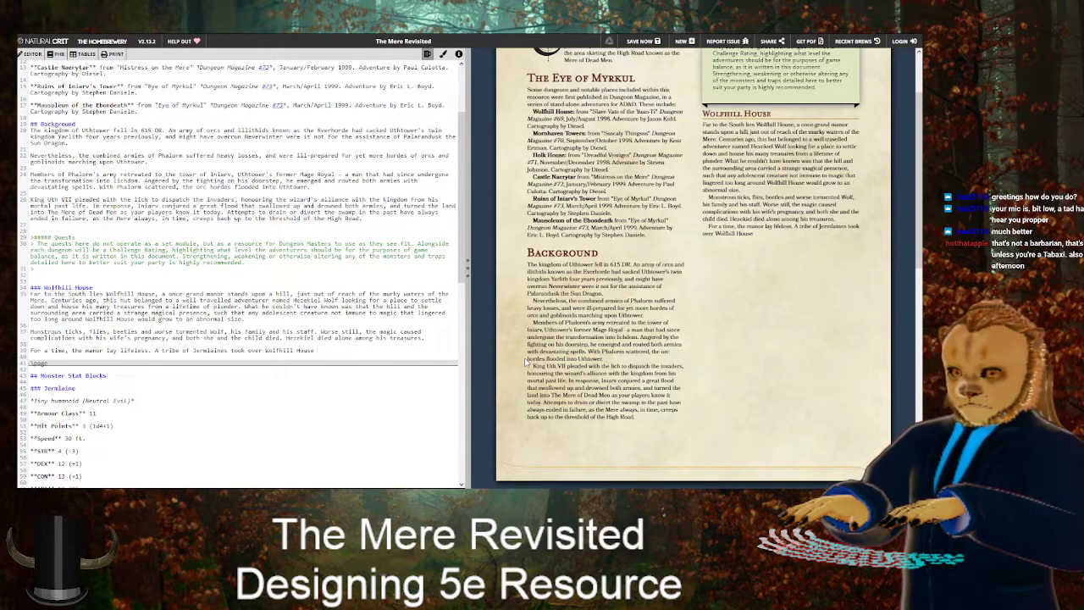
{"action": "type", "text": "and"}
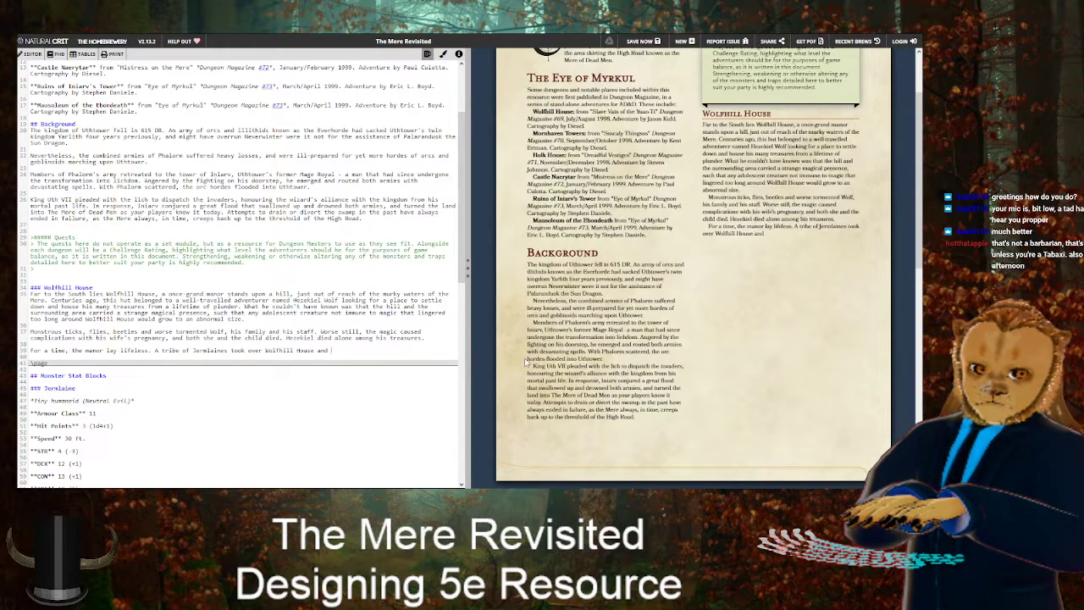
{"action": "key", "text": "BackSpace"}
{"action": "key", "text": "BackSpace"}
{"action": "key", "text": "BackSpace"}
Finish the Jermlaine sentence in the Wolfhill House section with ", taking advantage of the oversized insects as a ready supply of food."
{"action": "type", "text": ", taking"}
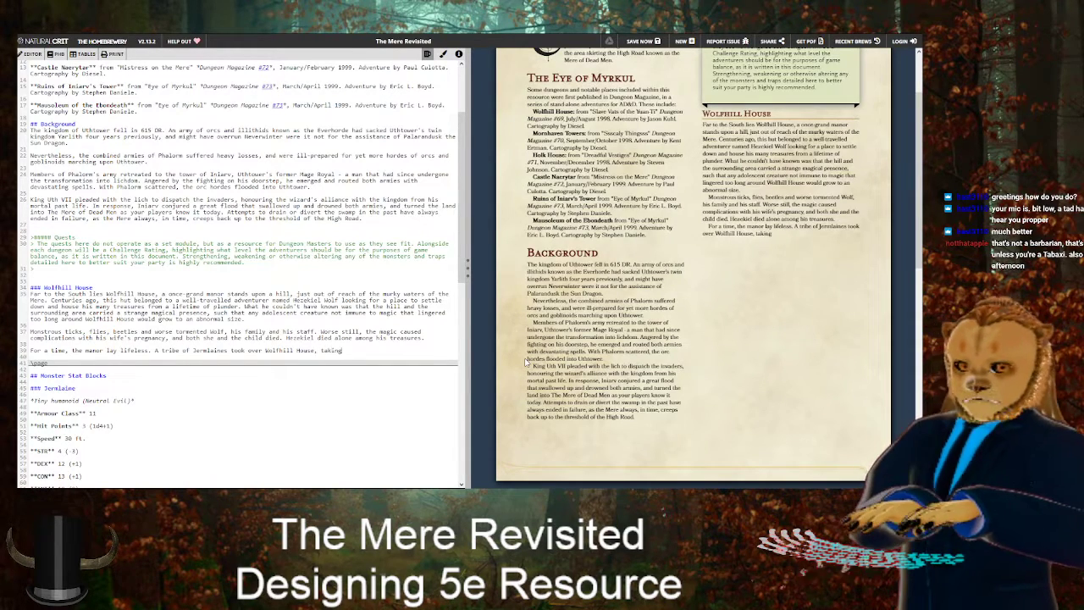
{"action": "type", "text": " advantage of the "}
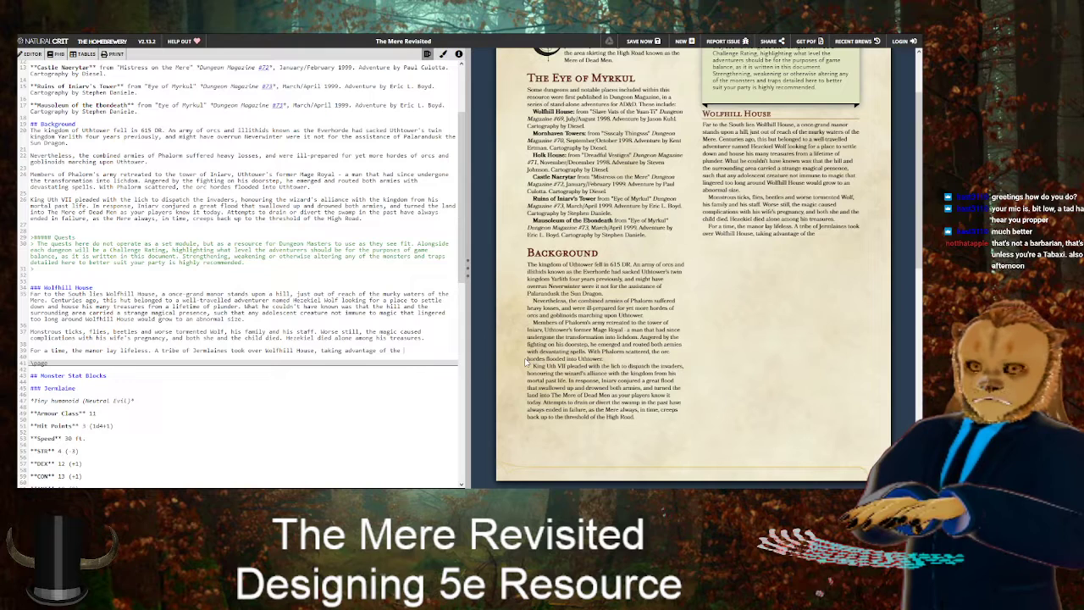
{"action": "type", "text": "oversized insec"}
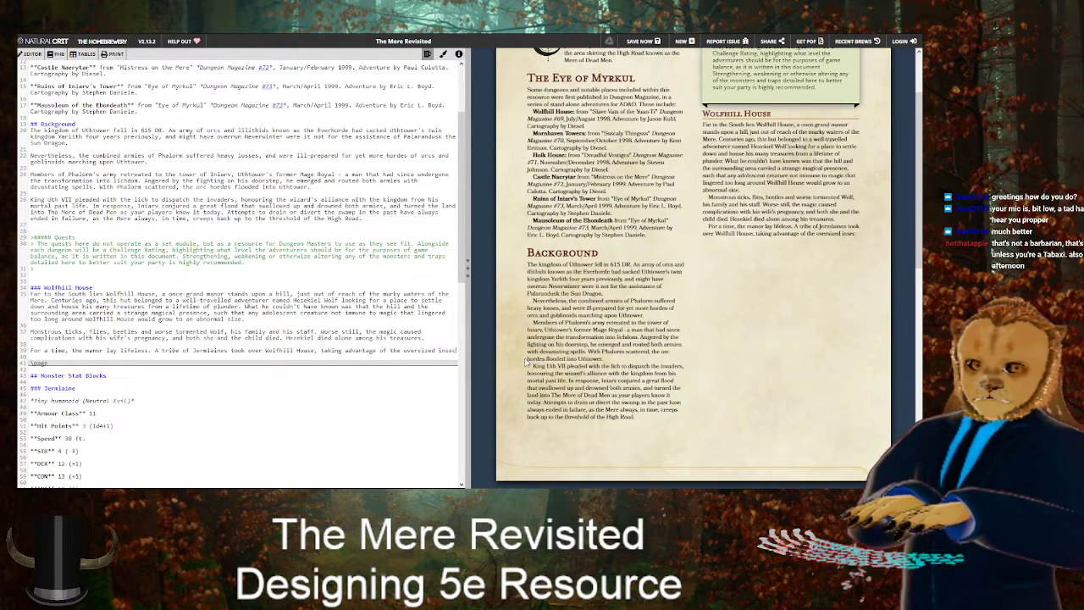
{"action": "type", "text": "ts as a ready s"}
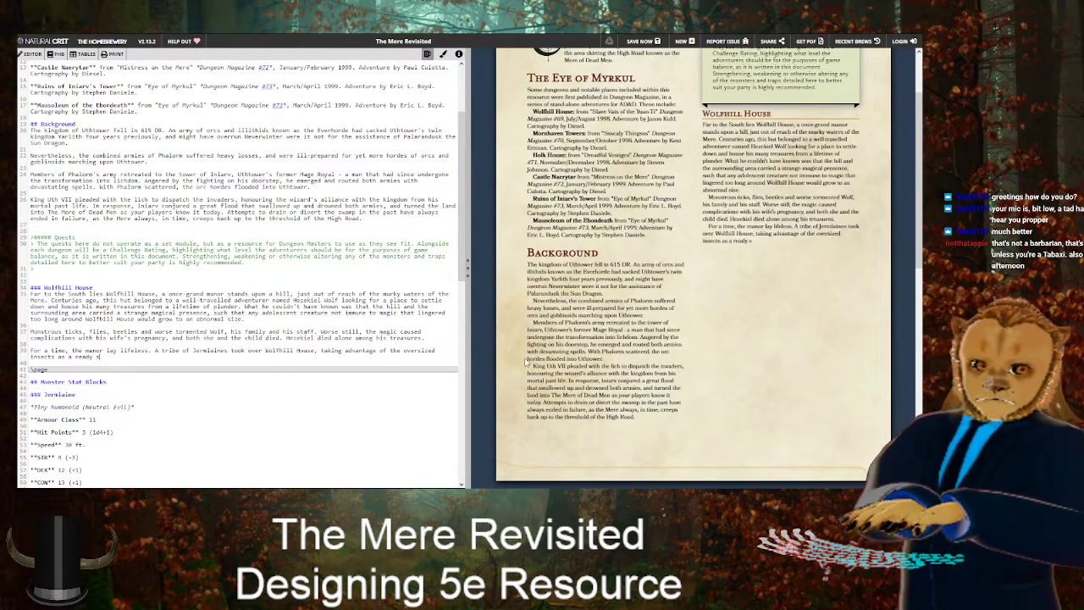
{"action": "type", "text": "upply of food."}
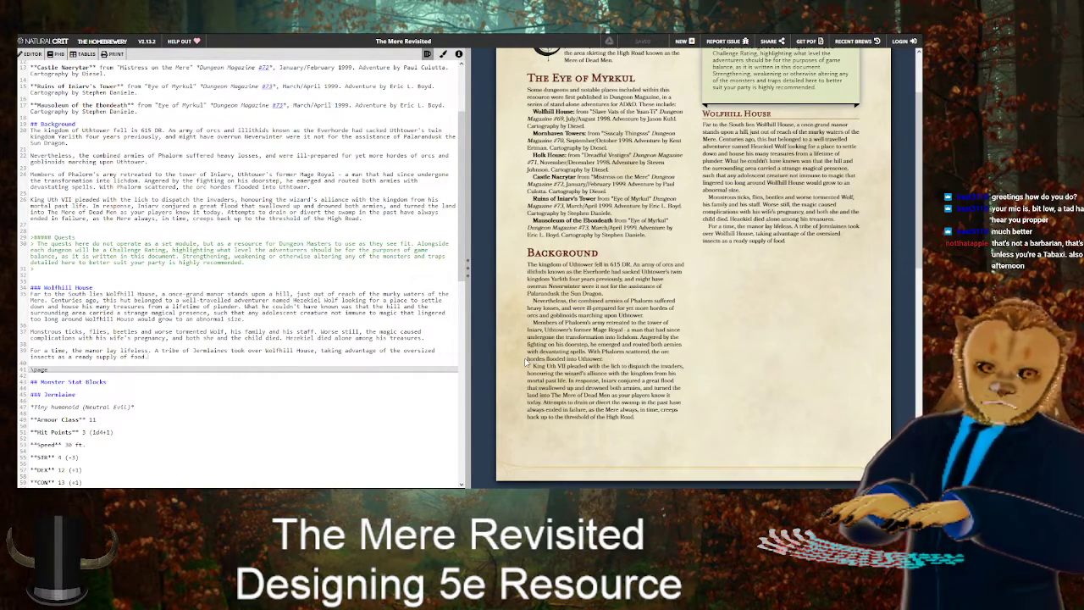
Continue the last Wolfhill House paragraph with "Shortly afterward, the Yuan-ti tribes caught wind of the magical phenomenon in the Mere"
{"action": "scroll", "coordinate": [525, 361], "scroll_direction": "up", "scroll_amount": 2}
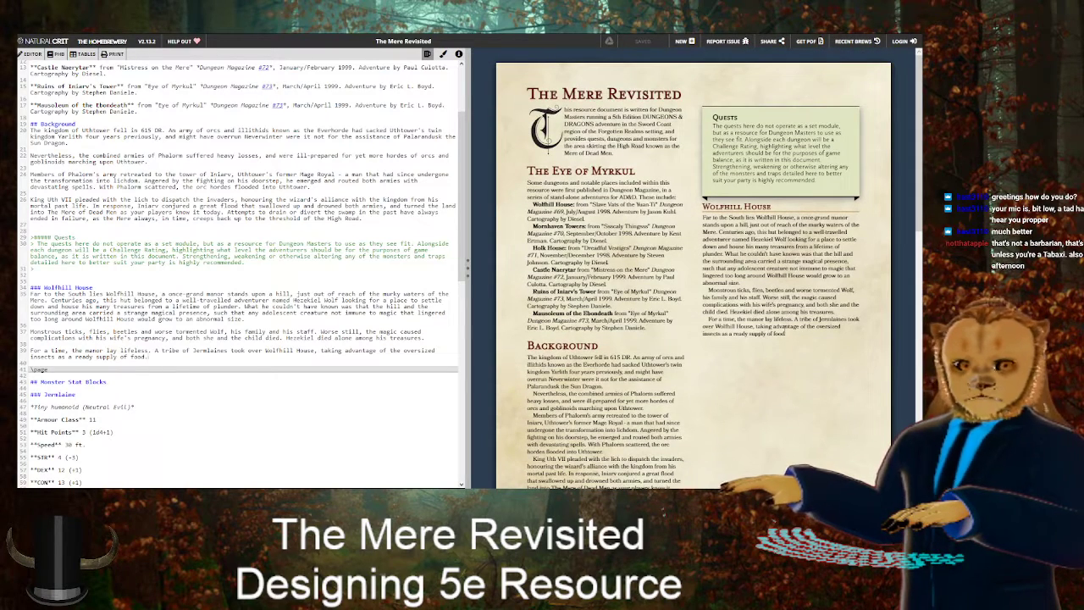
{"action": "scroll", "coordinate": [730, 268], "scroll_direction": "down", "scroll_amount": 1}
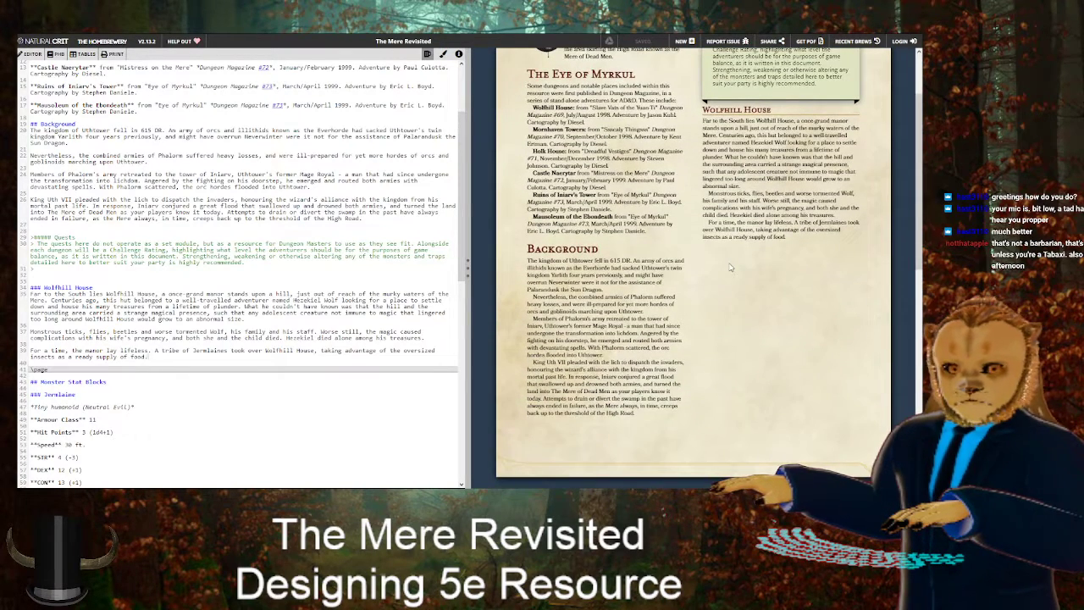
{"action": "type", "text": "Shortly af"}
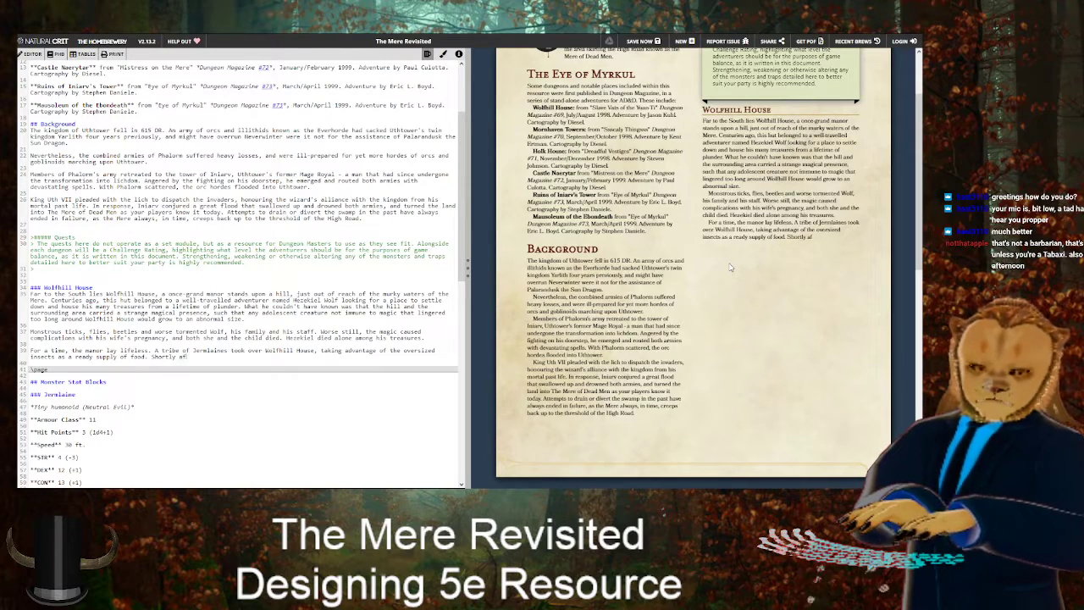
{"action": "type", "text": "terward"}
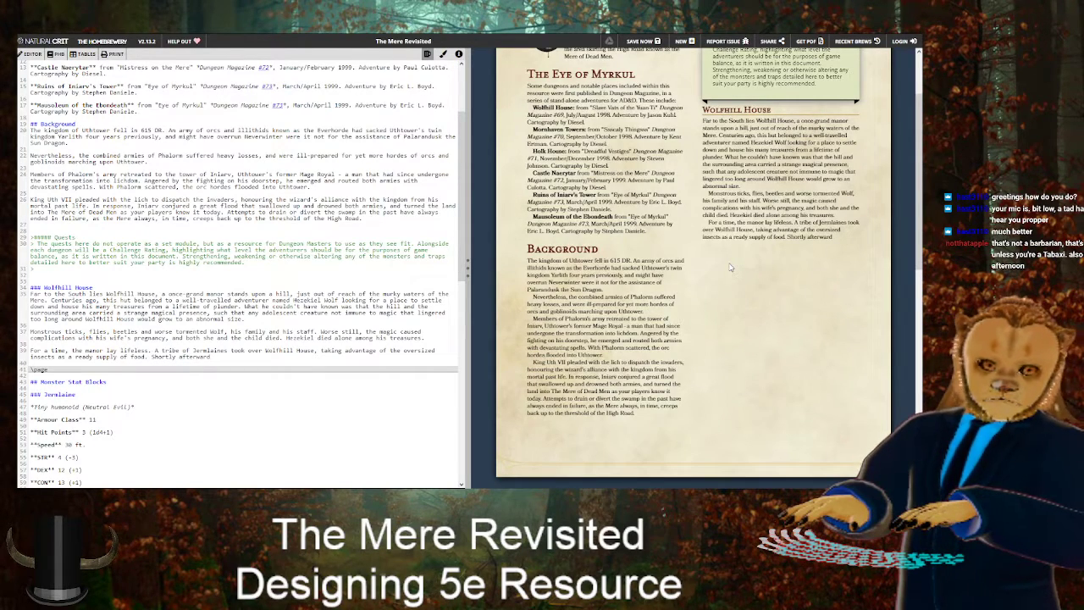
{"action": "type", "text": ", the"}
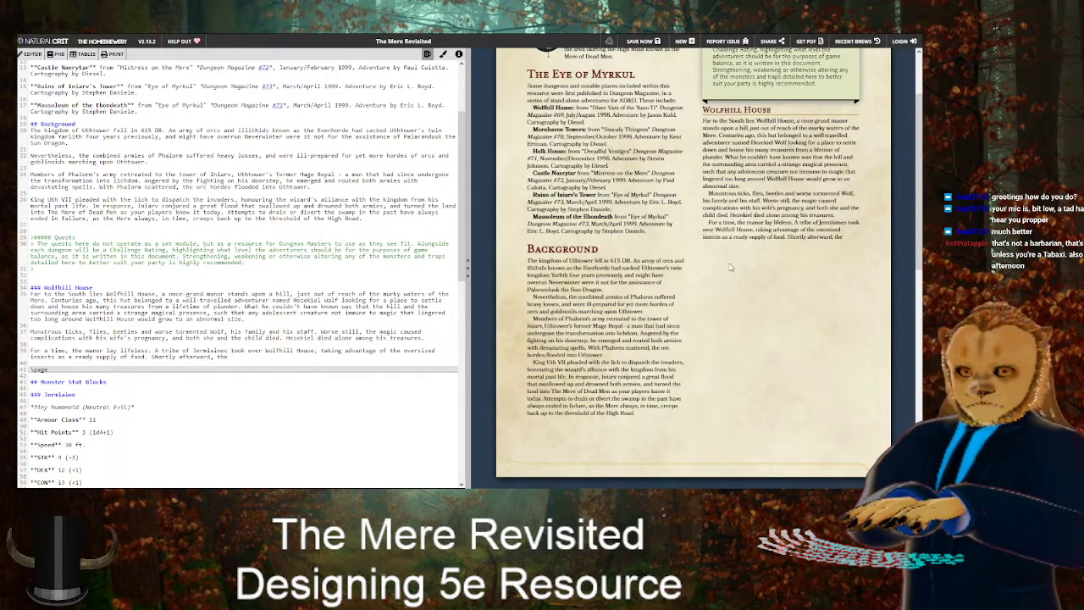
{"action": "type", "text": " Yuan-ti"}
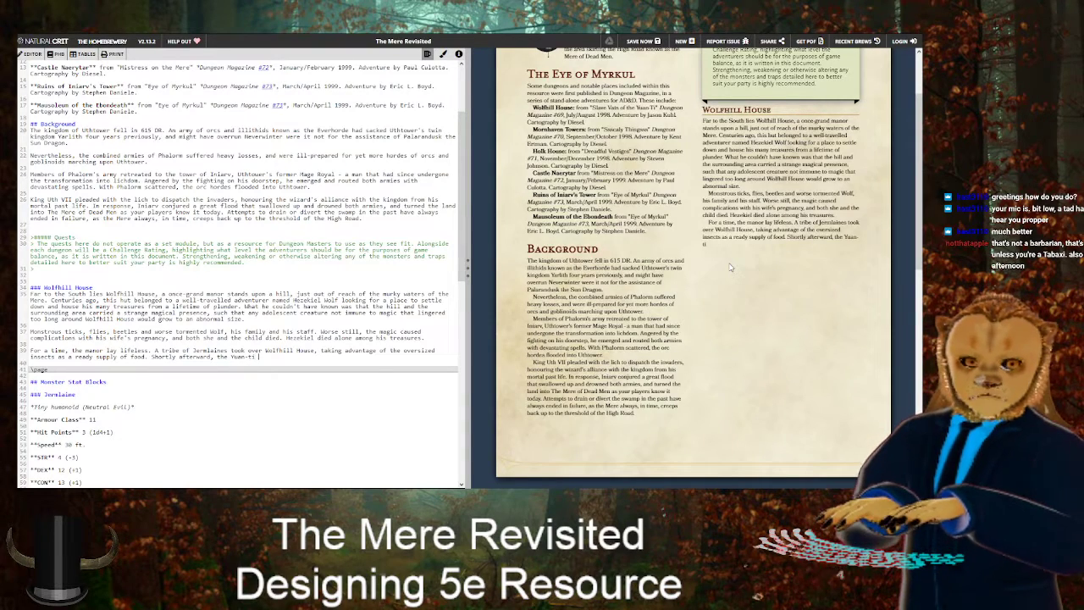
{"action": "type", "text": " tribe"}
{"action": "type", "text": "ght "}
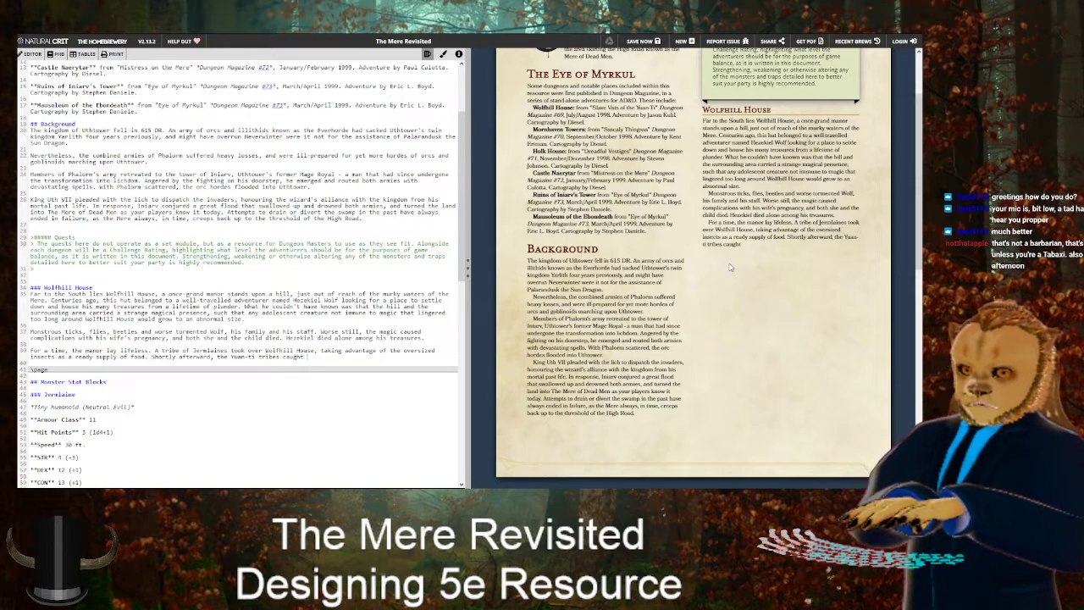
{"action": "type", "text": "wind of the magical "}
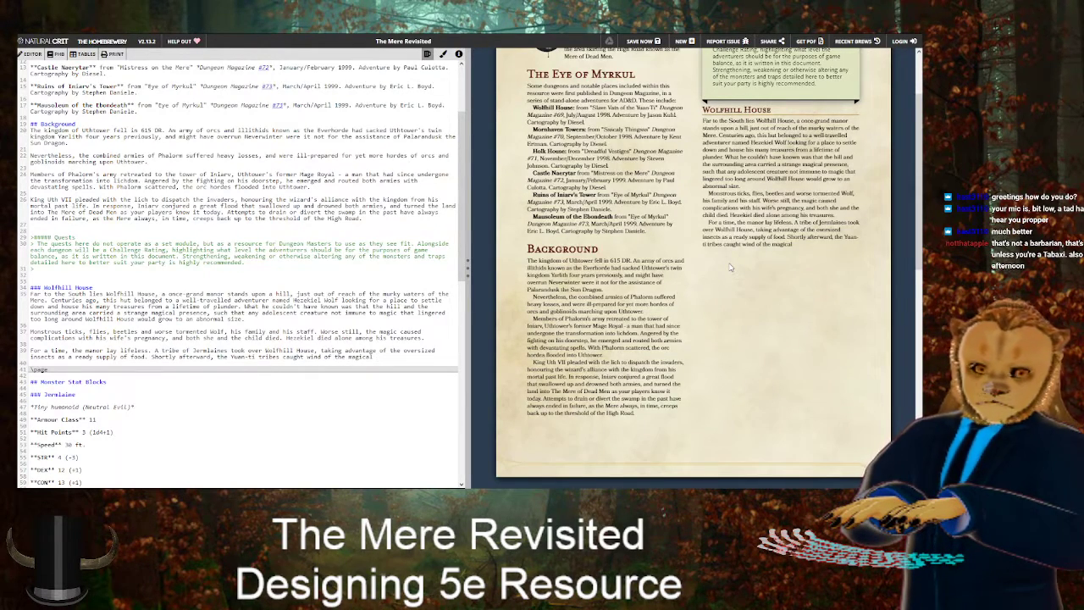
{"action": "type", "text": "phenomenon i"}
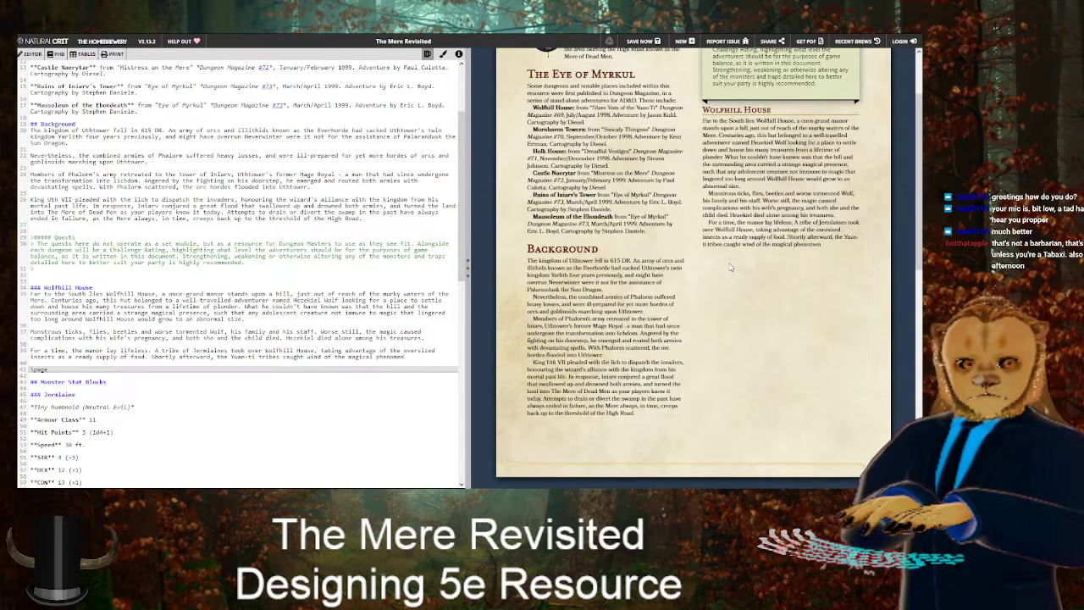
{"action": "type", "text": "n the Mere"}
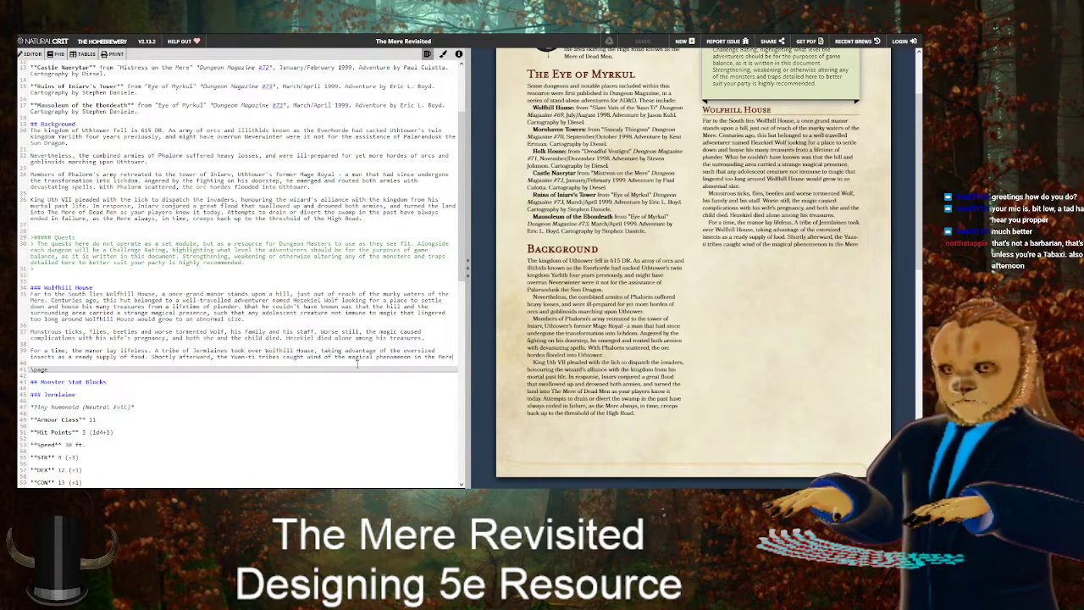
Replace "in the Mere" at the end of the Yuan-ti sentence with "surrounding the manor"
{"action": "key", "text": "BackSpace"}
{"action": "key", "text": "BackSpace"}
{"action": "key", "text": "BackSpace"}
{"action": "key", "text": "BackSpace"}
{"action": "key", "text": "BackSpace"}
{"action": "key", "text": "BackSpace"}
{"action": "key", "text": "BackSpace"}
{"action": "key", "text": "BackSpace"}
{"action": "key", "text": "BackSpace"}
{"action": "key", "text": "BackSpace"}
{"action": "key", "text": "BackSpace"}
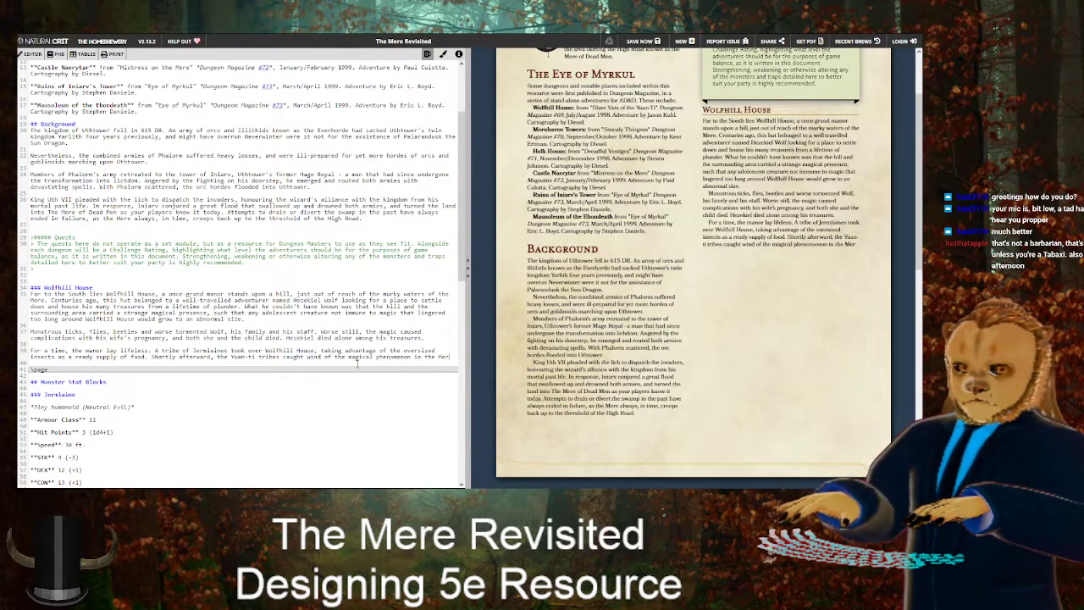
{"action": "type", "text": "surro"}
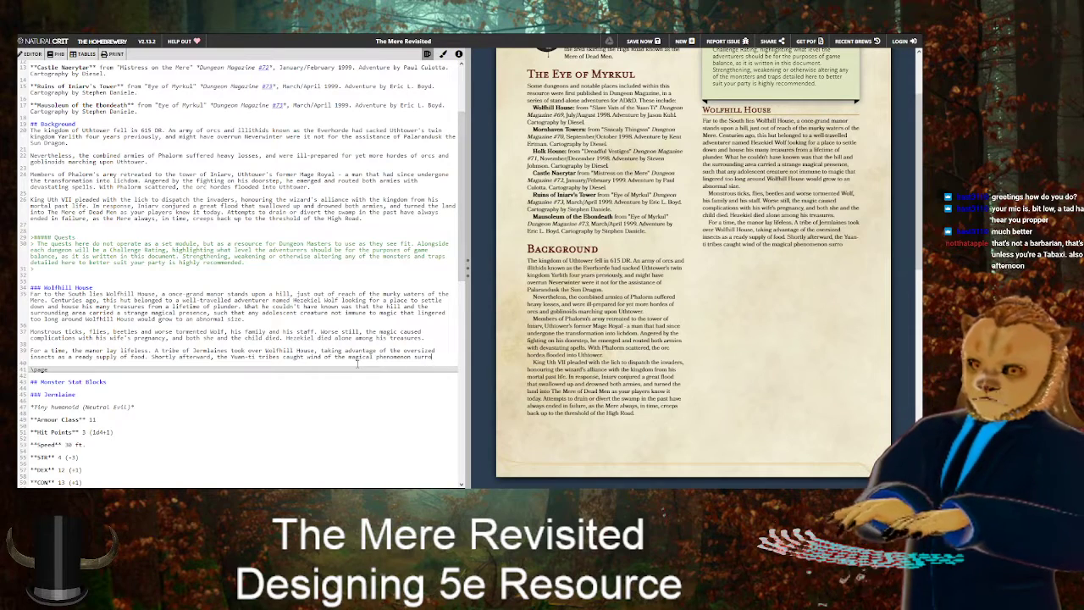
{"action": "type", "text": "unding the manor"}
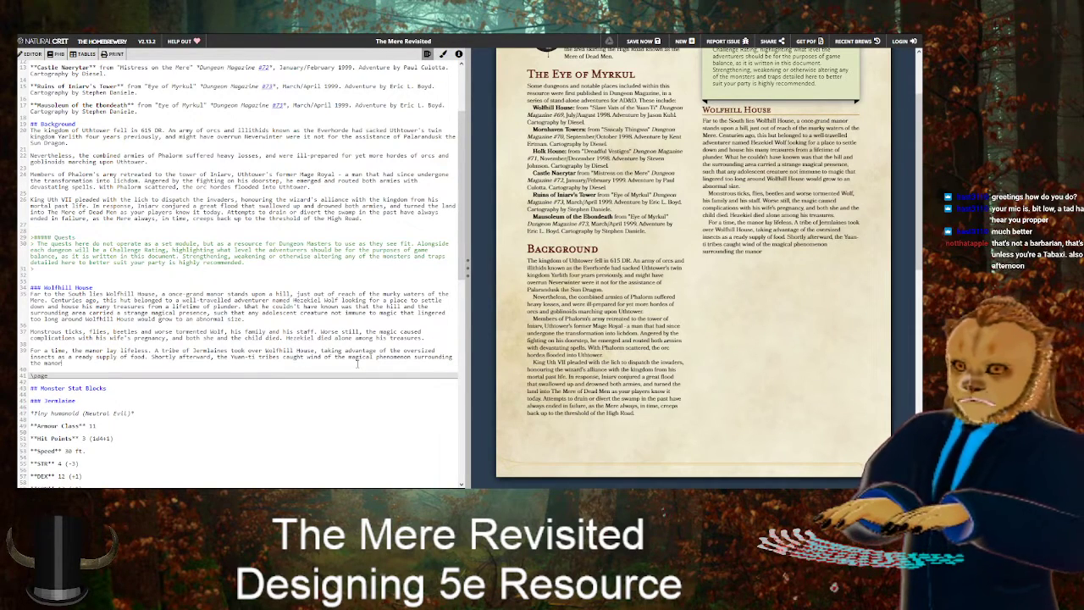
{"action": "type", "text": " and sou"}
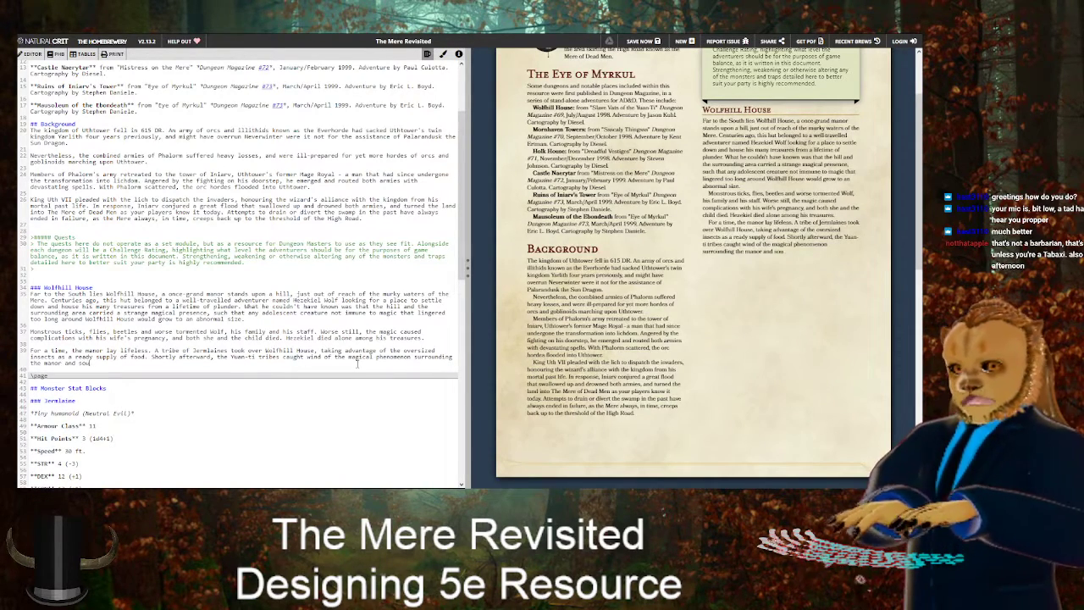
{"action": "type", "text": "ght to use it for the"}
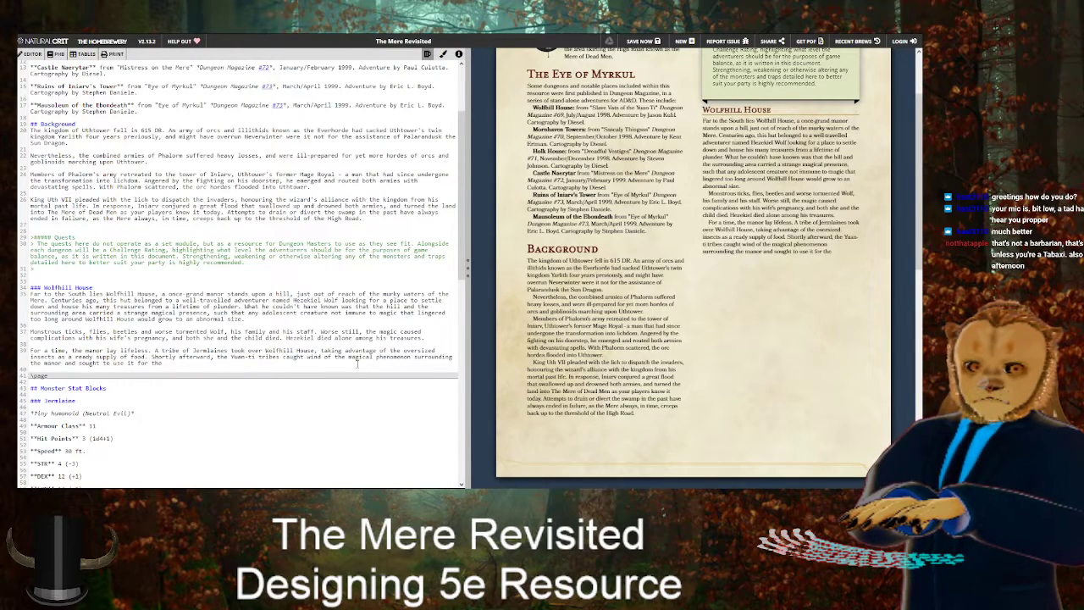
{"action": "type", "text": "ir own"}
{"action": "key", "text": "BackSpace"}
{"action": "key", "text": "BackSpace"}
{"action": "key", "text": "BackSpace"}
{"action": "key", "text": "BackSpace"}
{"action": "key", "text": "BackSpace"}
{"action": "key", "text": "BackSpace"}
{"action": "key", "text": "BackSpace"}
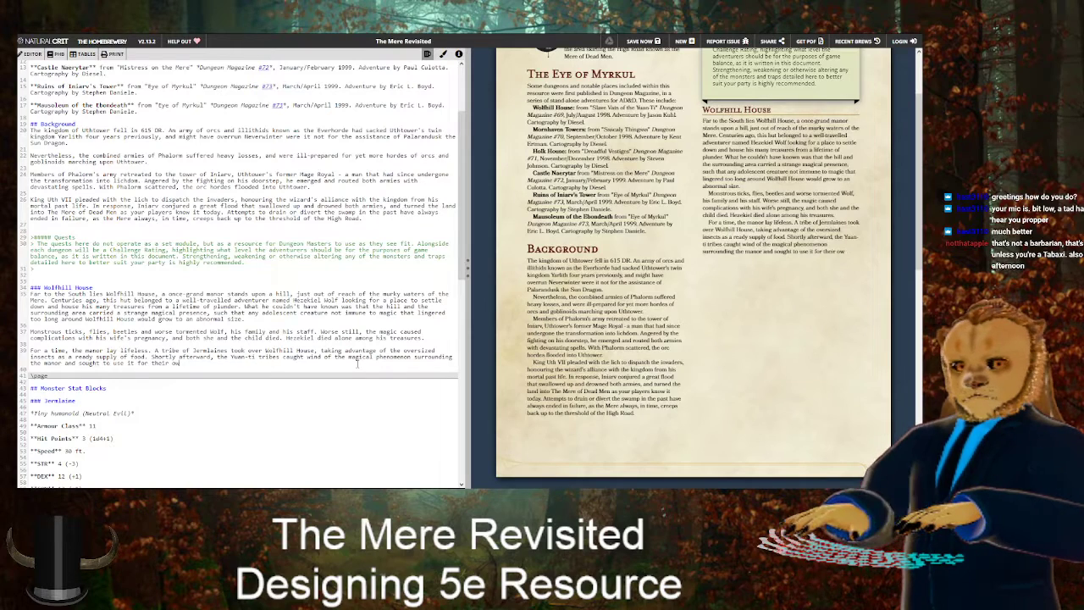
{"action": "key", "text": "BackSpace"}
{"action": "key", "text": "BackSpace"}
{"action": "key", "text": "BackSpace"}
{"action": "key", "text": "BackSpace"}
{"action": "key", "text": "BackSpace"}
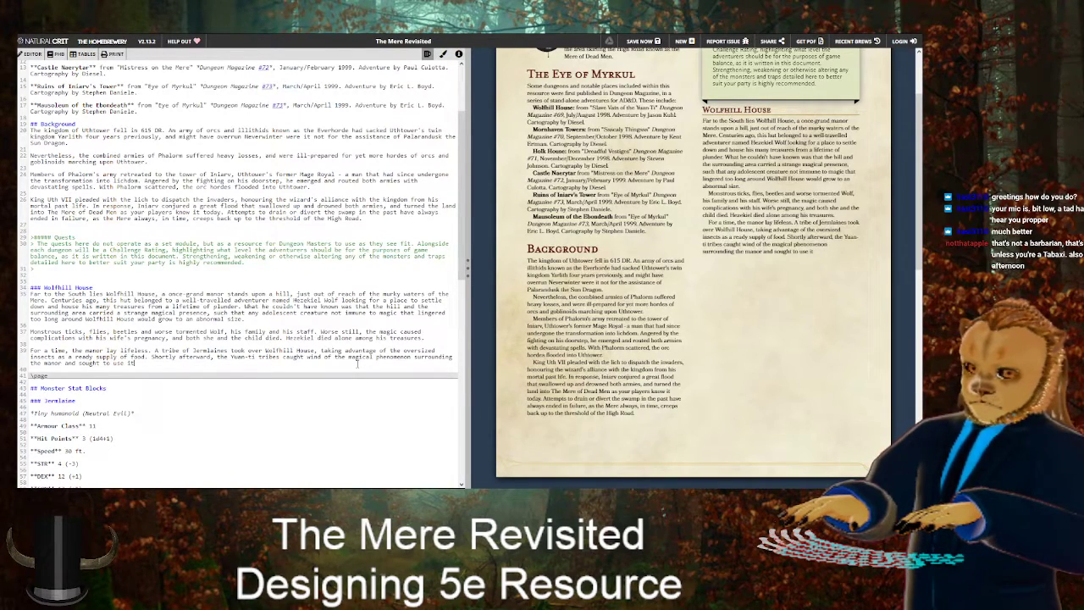
{"action": "key", "text": "BackSpace"}
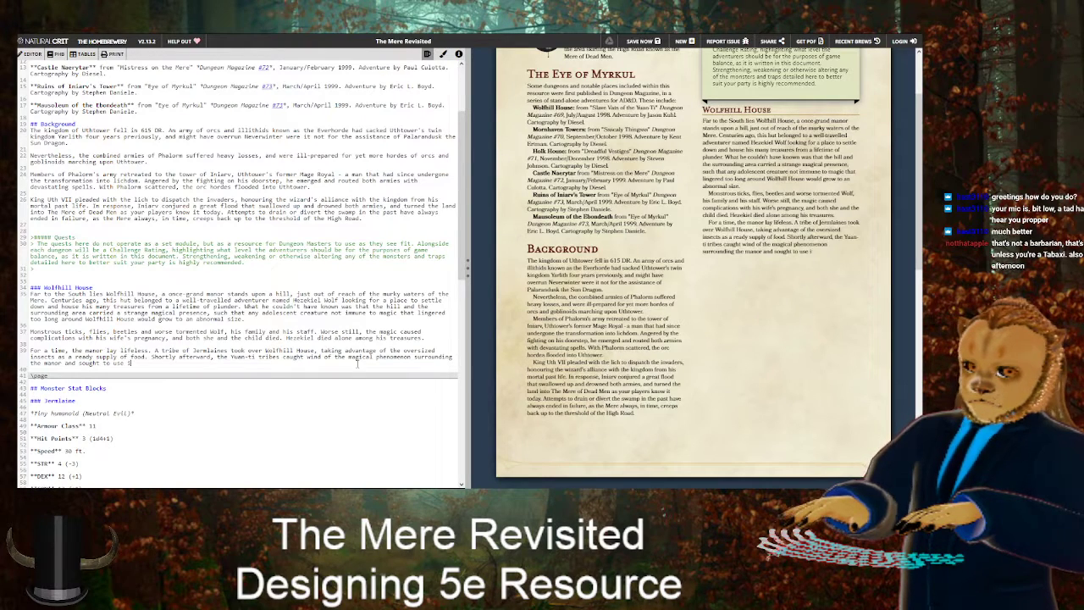
{"action": "key", "text": "BackSpace"}
{"action": "key", "text": "BackSpace"}
{"action": "key", "text": "BackSpace"}
{"action": "key", "text": "BackSpace"}
{"action": "key", "text": "BackSpace"}
{"action": "key", "text": "BackSpace"}
{"action": "key", "text": "BackSpace"}
{"action": "key", "text": "BackSpace"}
{"action": "key", "text": "BackSpace"}
{"action": "key", "text": "BackSpace"}
{"action": "key", "text": "BackSpace"}
{"action": "key", "text": "BackSpace"}
{"action": "key", "text": "BackSpace"}
{"action": "key", "text": "BackSpace"}
{"action": "key", "text": "BackSpace"}
{"action": "key", "text": "BackSpace"}
{"action": "key", "text": "BackSpace"}
{"action": "key", "text": "BackSpace"}
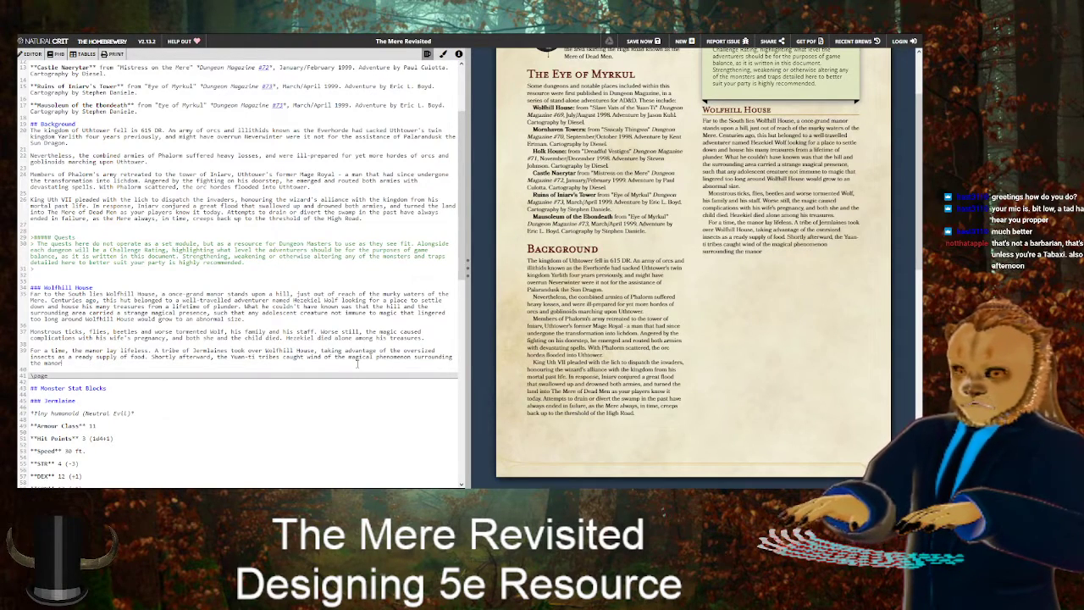
End the Yuan-ti tribes sentence with a period and begin another with "A Yuan-ti Abomination by the name of Sississka"
{"action": "type", "text": ". The"}
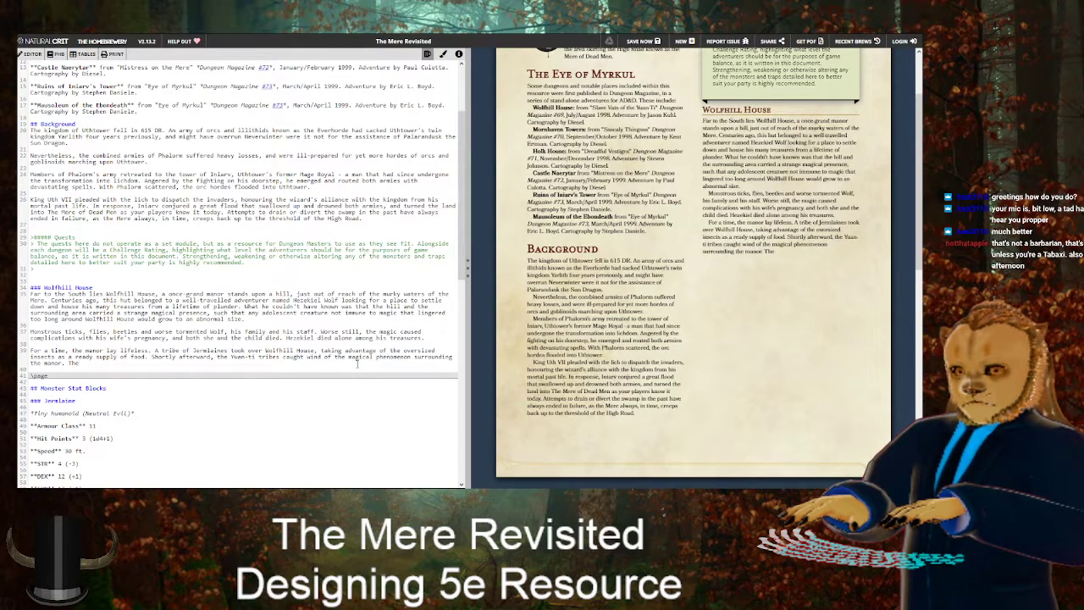
{"action": "key", "text": "BackSpace"}
{"action": "key", "text": "BackSpace"}
{"action": "key", "text": "BackSpace"}
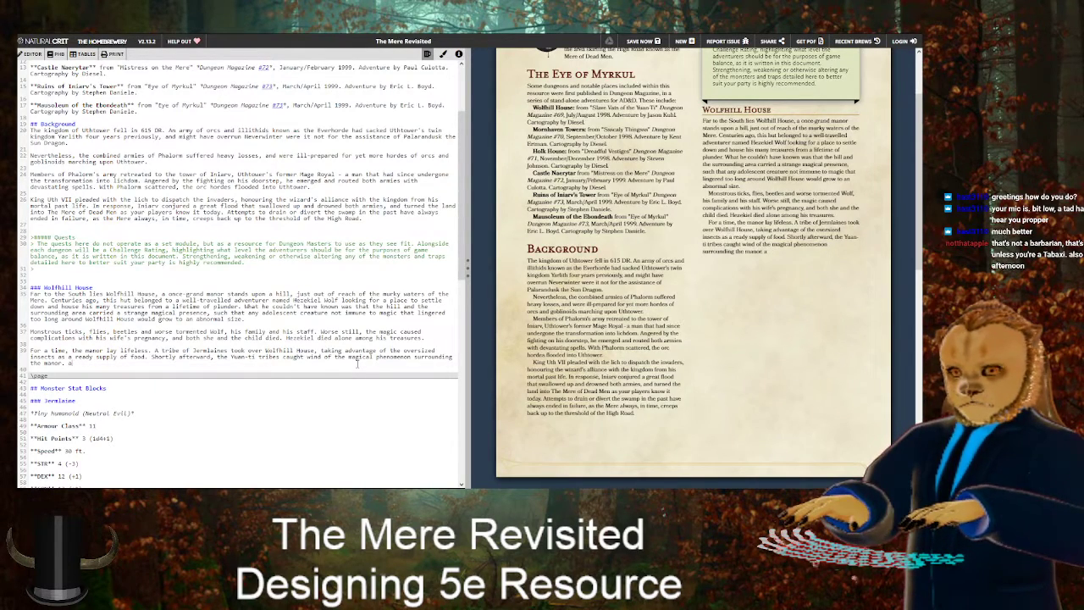
{"action": "type", "text": "A Yuan-ti"}
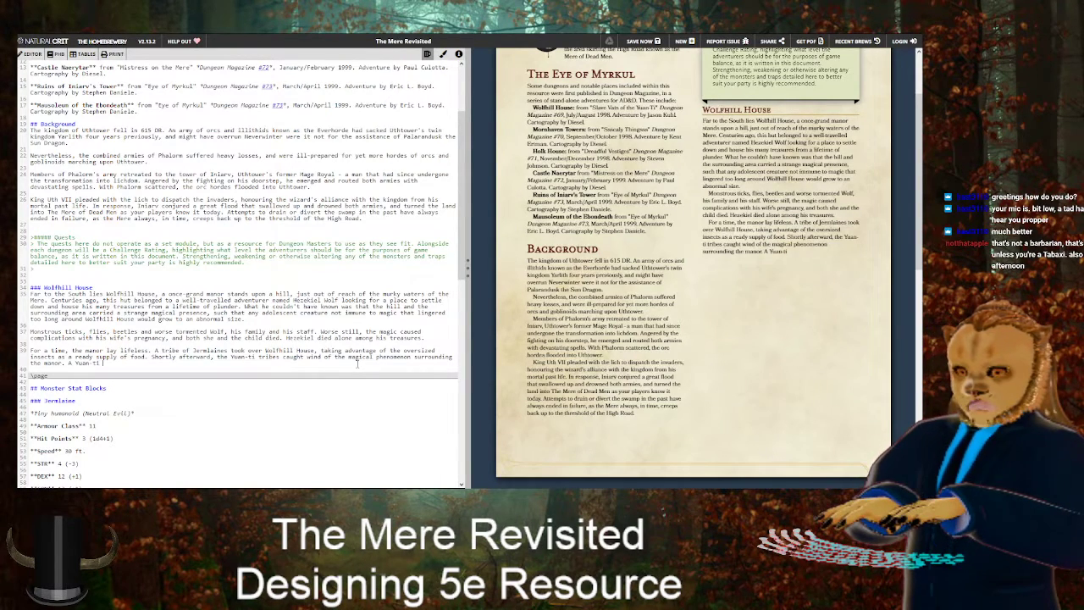
{"action": "type", "text": " Abomination"}
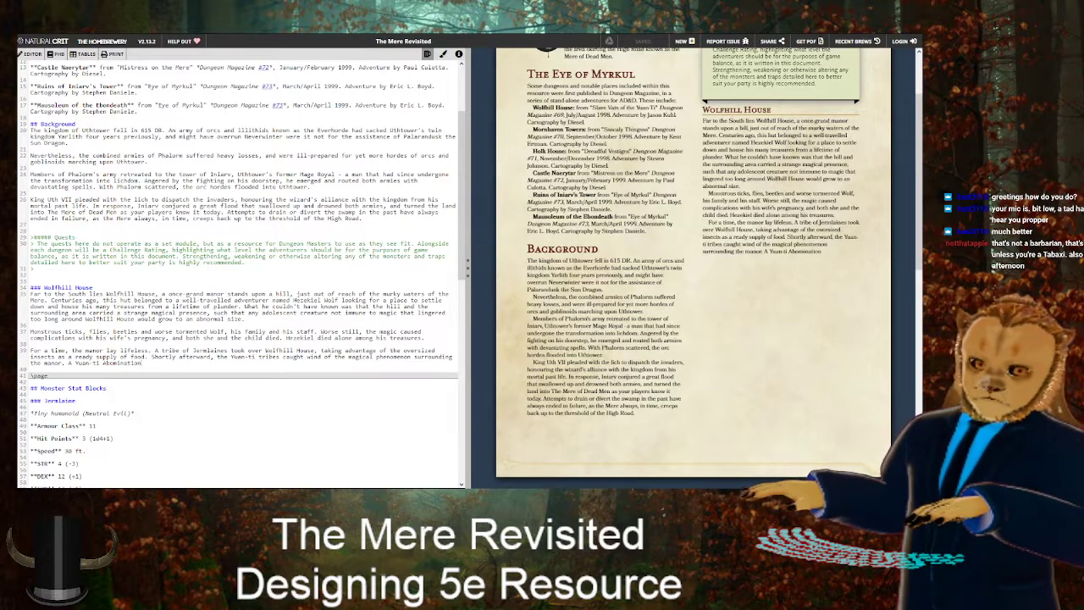
{"action": "type", "text": "by t"}
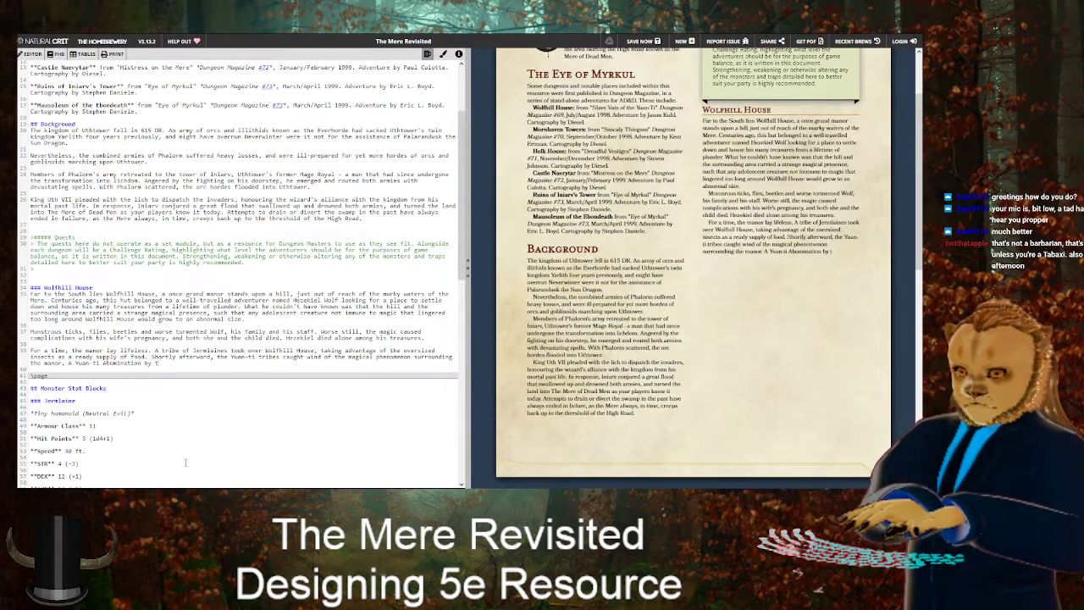
{"action": "type", "text": "he name of Sississka"}
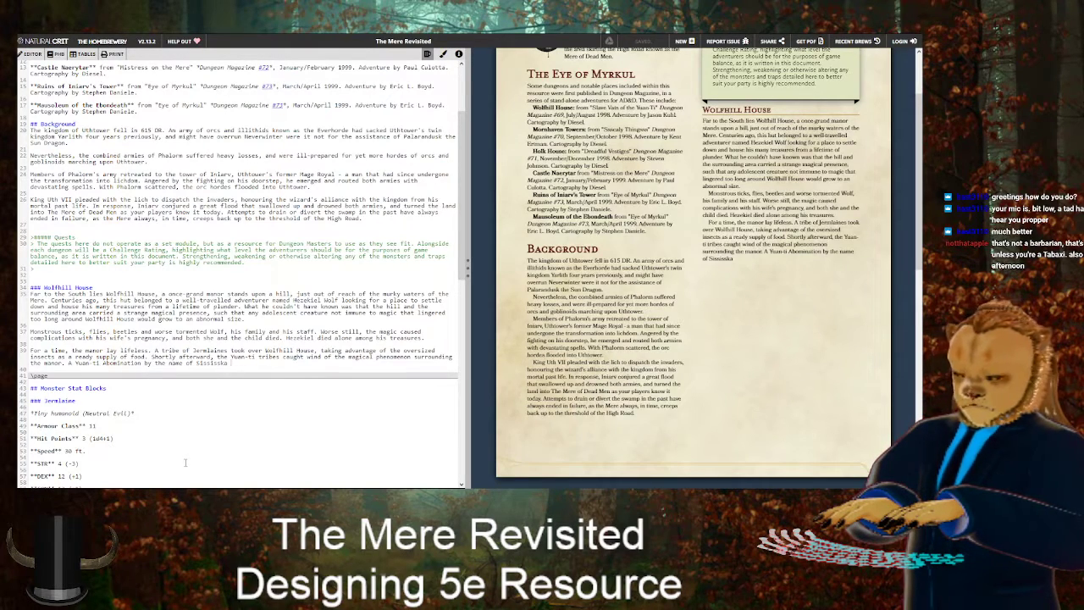
{"action": "type", "text": "infiltrated the"}
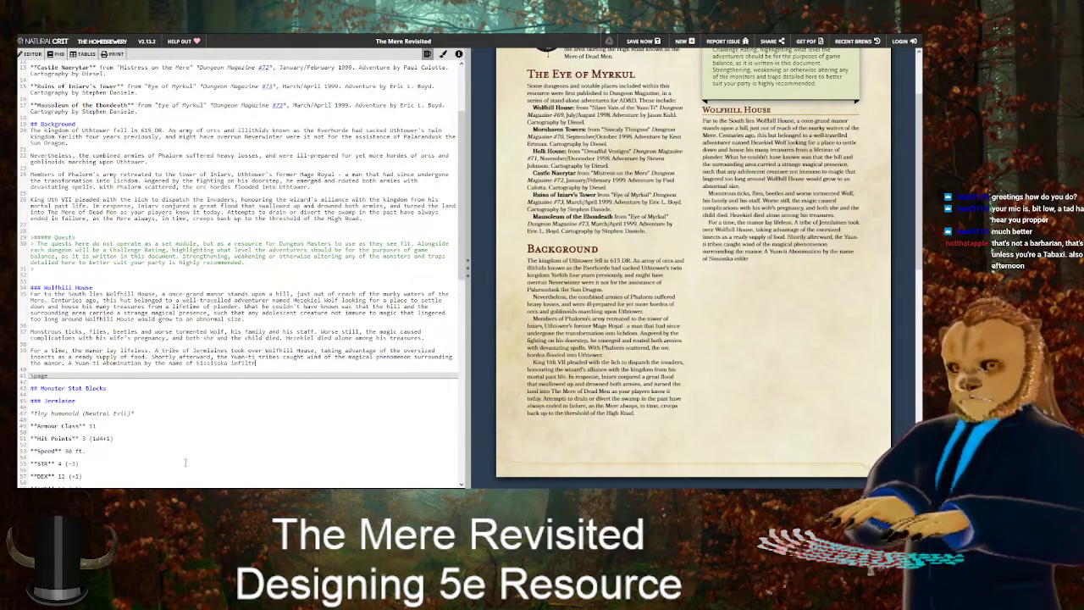
{"action": "key", "text": "BackSpace"}
{"action": "key", "text": "BackSpace"}
{"action": "key", "text": "BackSpace"}
{"action": "key", "text": "BackSpace"}
{"action": "key", "text": "BackSpace"}
{"action": "key", "text": "BackSpace"}
{"action": "key", "text": "BackSpace"}
{"action": "key", "text": "BackSpace"}
{"action": "key", "text": "BackSpace"}
{"action": "key", "text": "BackSpace"}
{"action": "key", "text": "BackSpace"}
{"action": "key", "text": "BackSpace"}
{"action": "key", "text": "BackSpace"}
{"action": "key", "text": "BackSpace"}
{"action": "key", "text": "BackSpace"}
{"action": "key", "text": "BackSpace"}
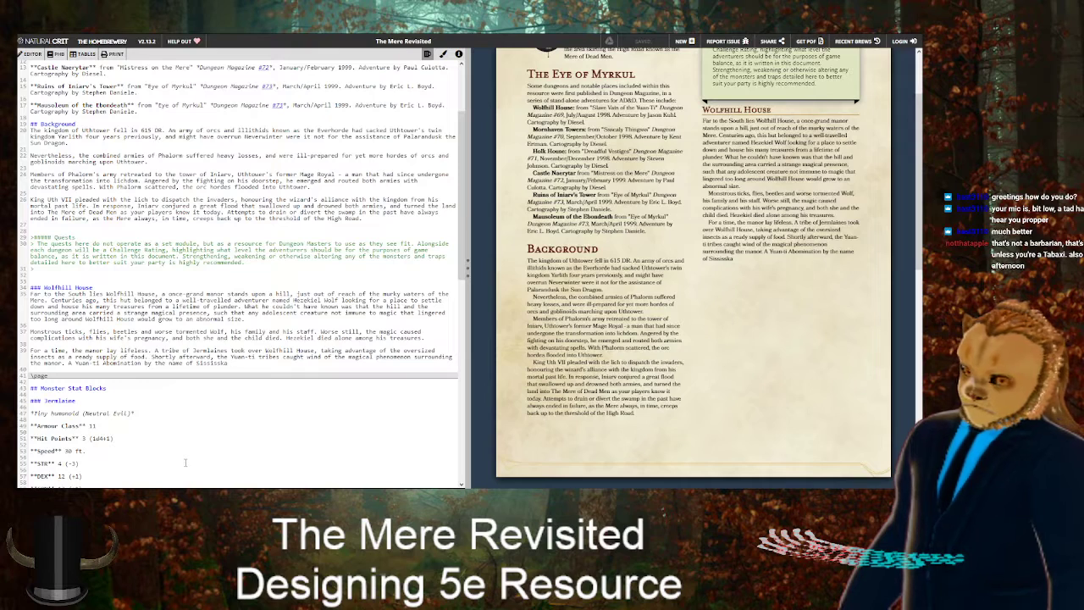
Continue the Sississka sentence in the Wolfhill House section with "infiltrated the house and built tunnels be"
{"action": "type", "text": "infil"}
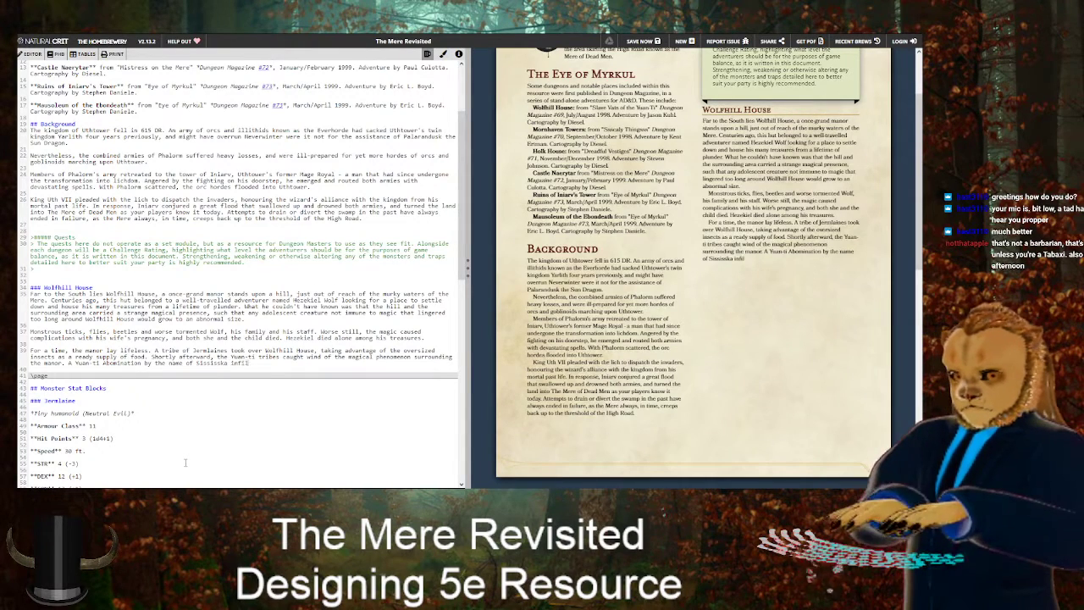
{"action": "type", "text": "trated the "}
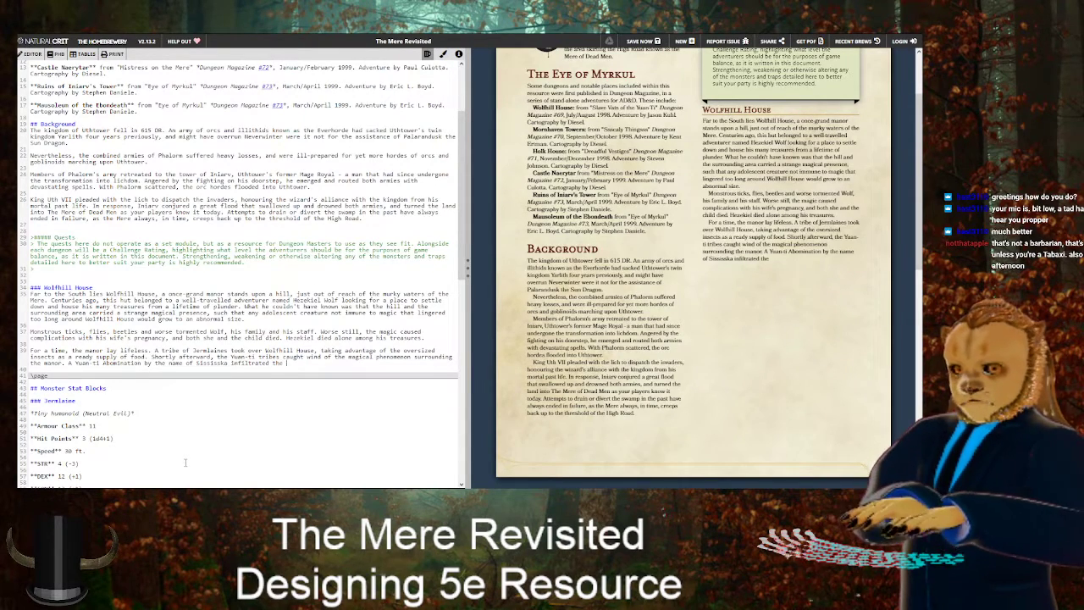
{"action": "type", "text": "house and built "}
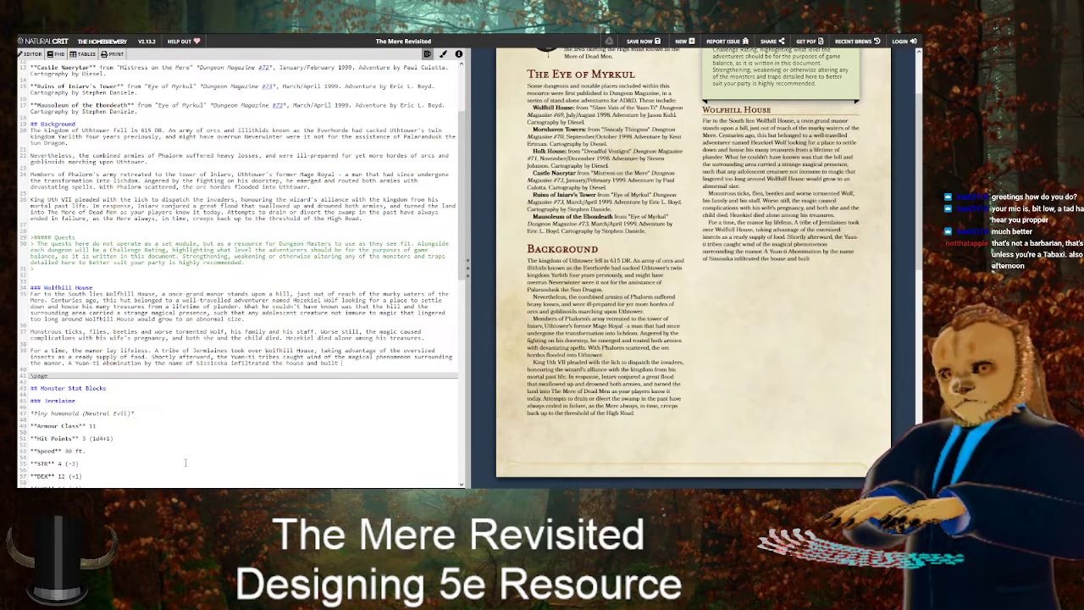
{"action": "type", "text": "tunnels be"}
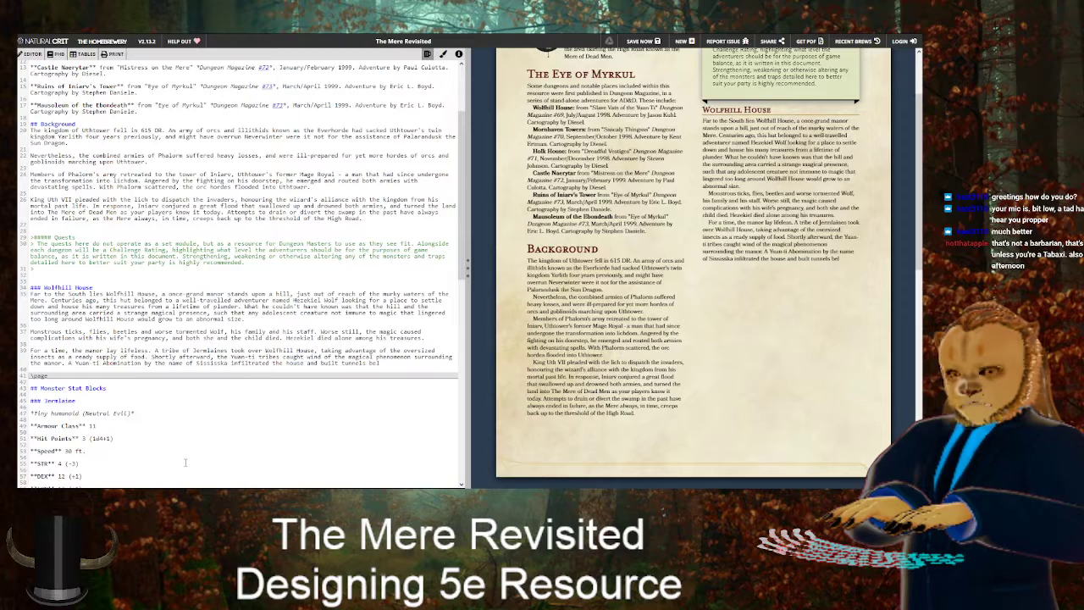
Replace "built tunnels be" at the end of the Sississka sentence with "expanded upon the existing cellar to make room for the"
{"action": "key", "text": "BackSpace"}
{"action": "key", "text": "BackSpace"}
{"action": "key", "text": "BackSpace"}
{"action": "key", "text": "BackSpace"}
{"action": "key", "text": "BackSpace"}
{"action": "key", "text": "BackSpace"}
{"action": "key", "text": "BackSpace"}
{"action": "key", "text": "BackSpace"}
{"action": "key", "text": "BackSpace"}
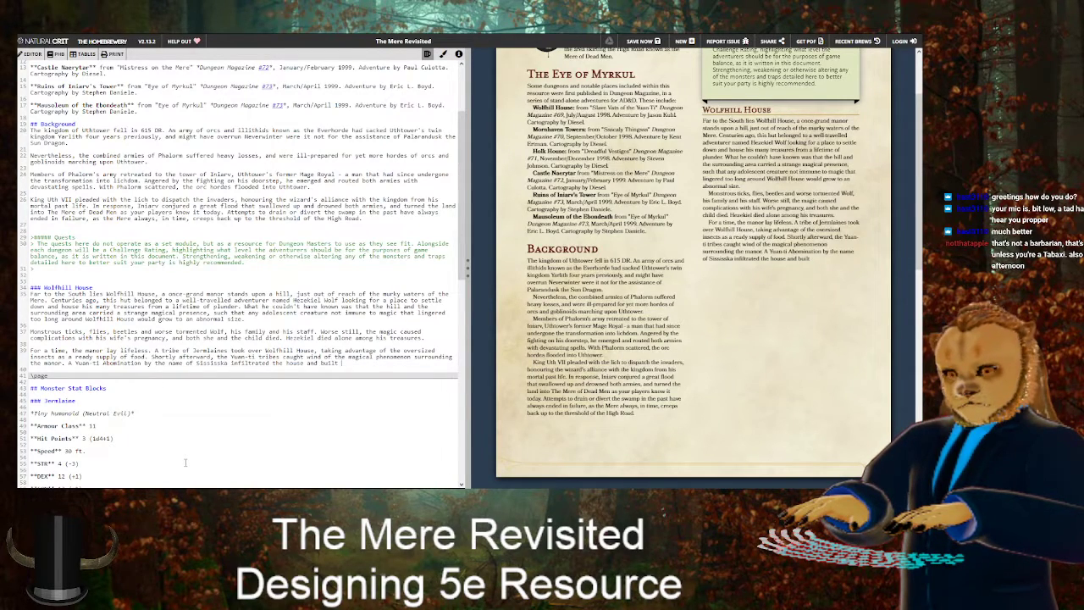
{"action": "key", "text": "BackSpace"}
{"action": "key", "text": "BackSpace"}
{"action": "key", "text": "BackSpace"}
{"action": "type", "text": "expa"}
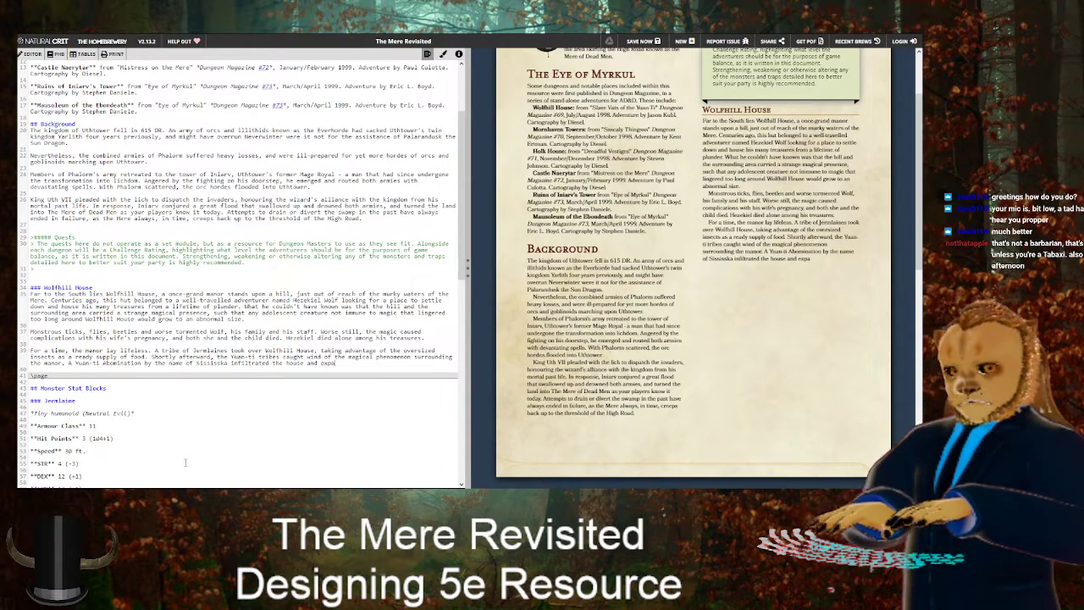
{"action": "type", "text": "nded upon the "}
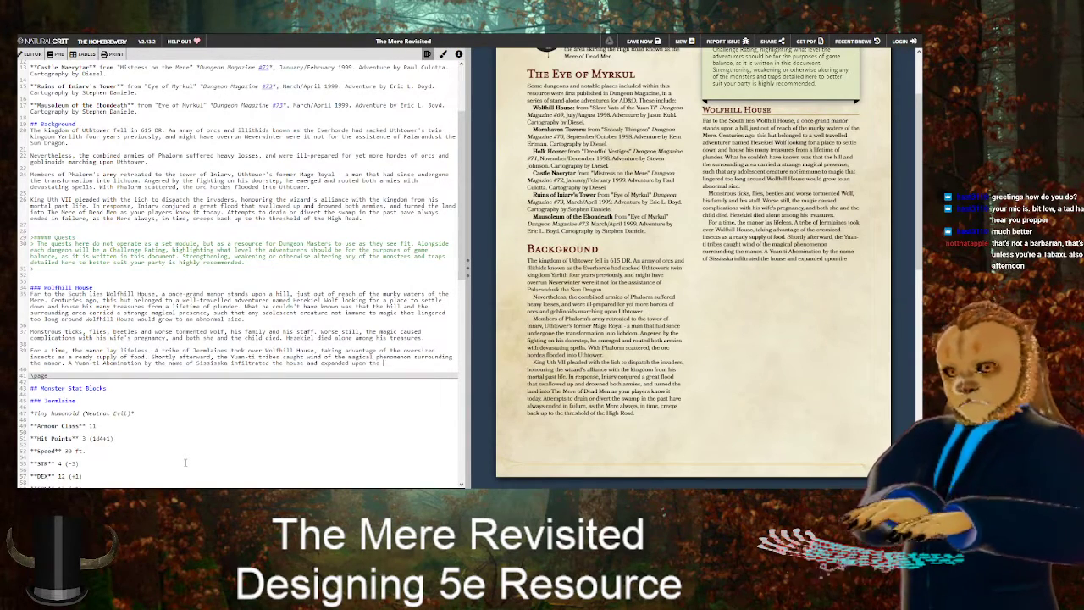
{"action": "type", "text": "existing cellar"}
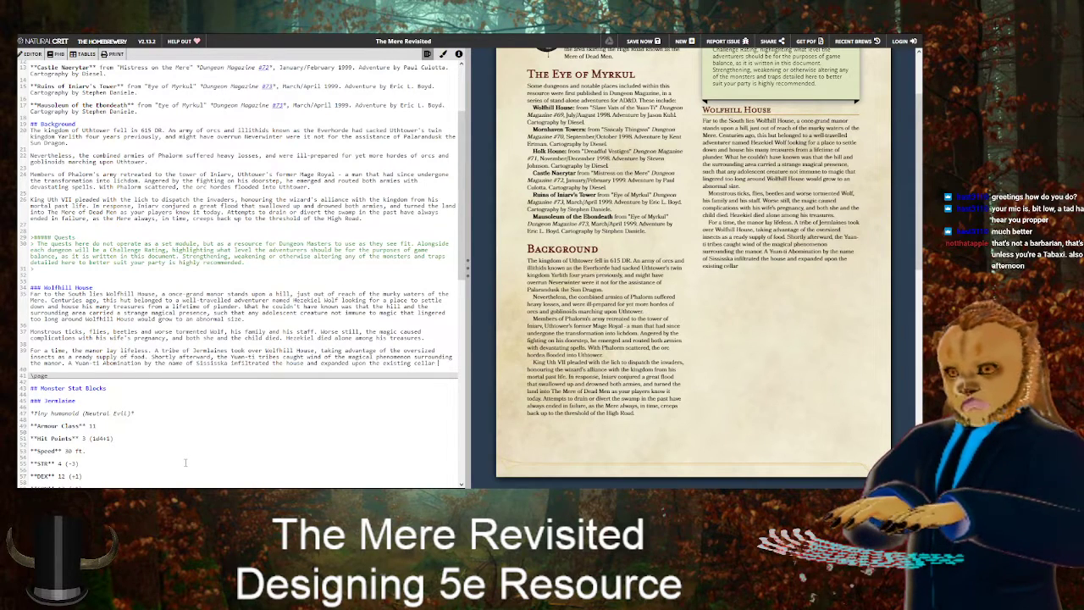
{"action": "type", "text": " to make"}
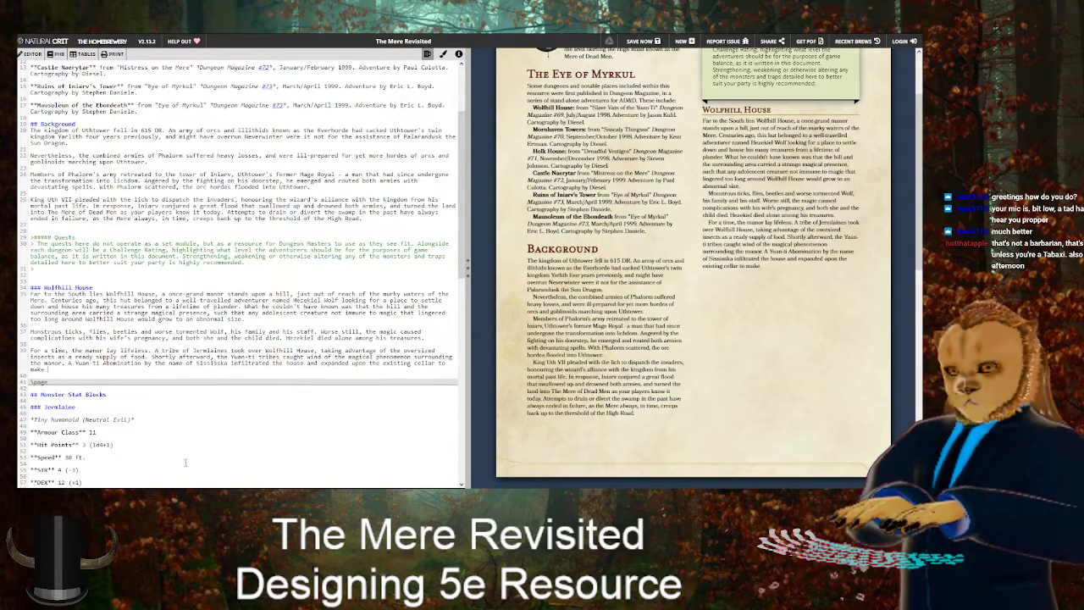
{"action": "type", "text": " room for "}
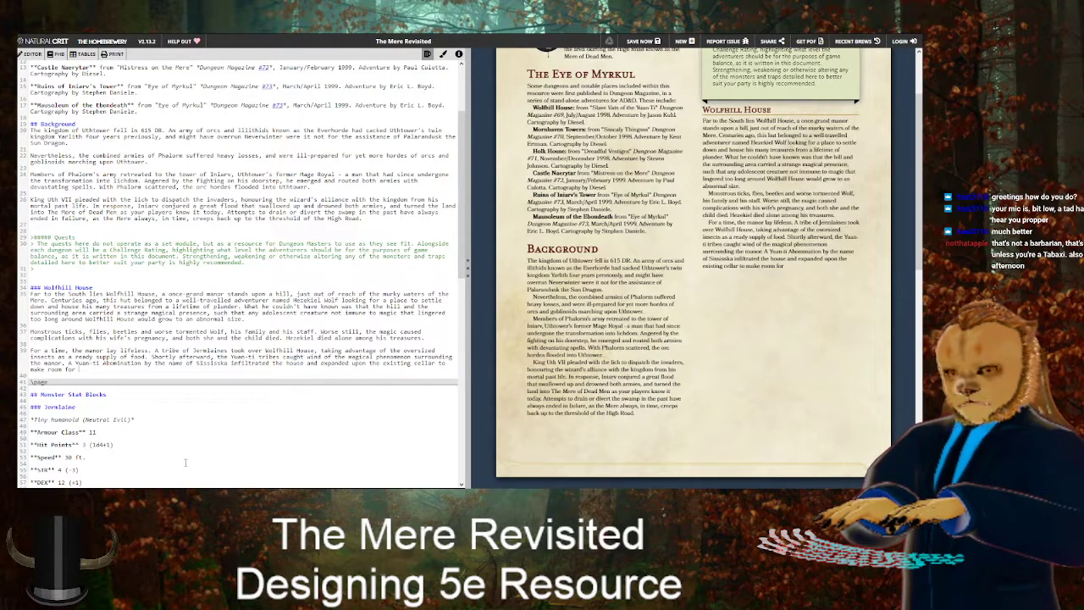
{"action": "type", "text": "the"}
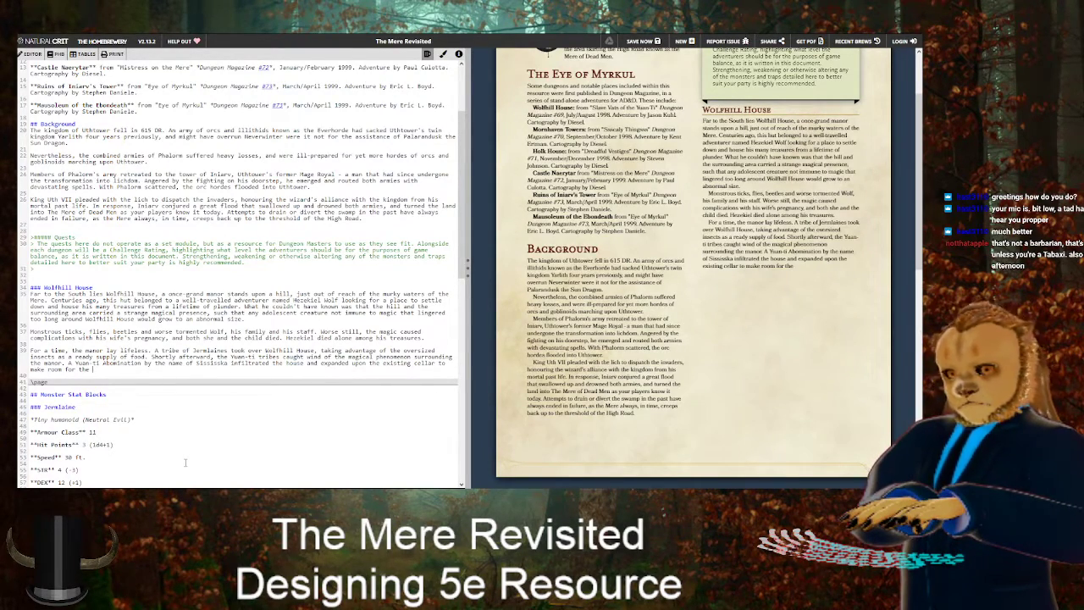
End the Wolfhill House sentence about expanding the cellar with "cloning vats." and begin a new sentence with "The"
{"action": "key", "text": "BackSpace"}
{"action": "key", "text": "BackSpace"}
{"action": "key", "text": "BackSpace"}
{"action": "key", "text": "BackSpace"}
{"action": "type", "text": "cloning vats."}
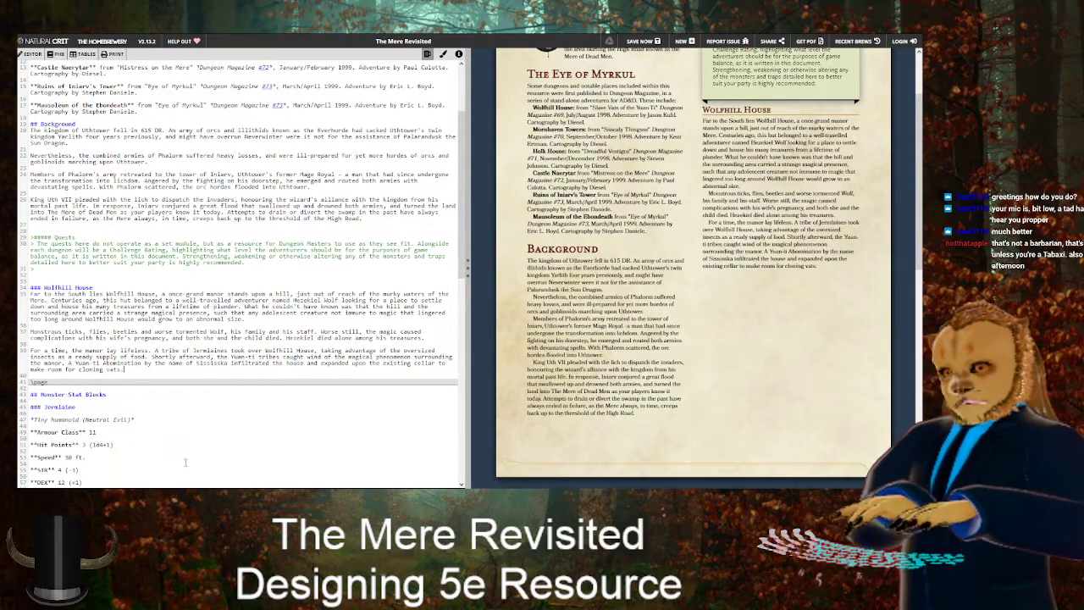
{"action": "type", "text": " The"}
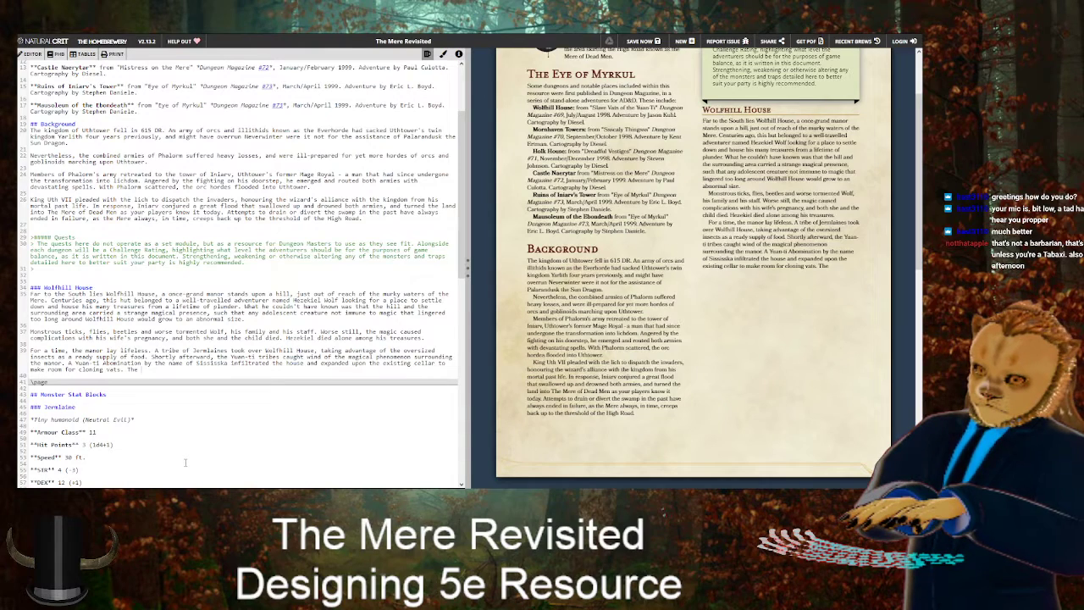
{"action": "type", "text": " Yuan-Ti"}
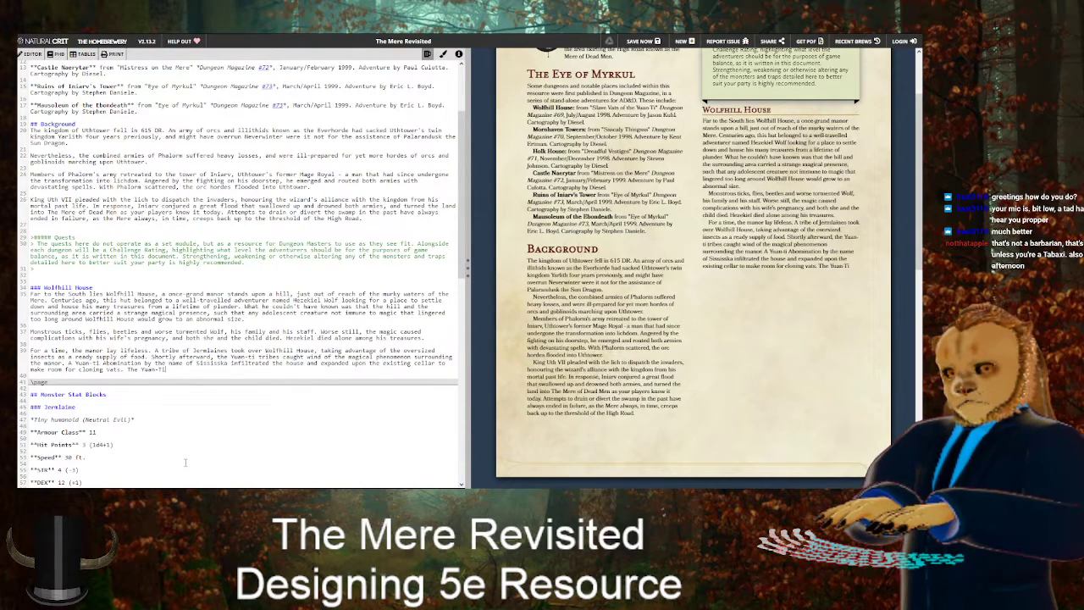
{"action": "key", "text": "BackSpace"}
{"action": "type", "text": "ti"}
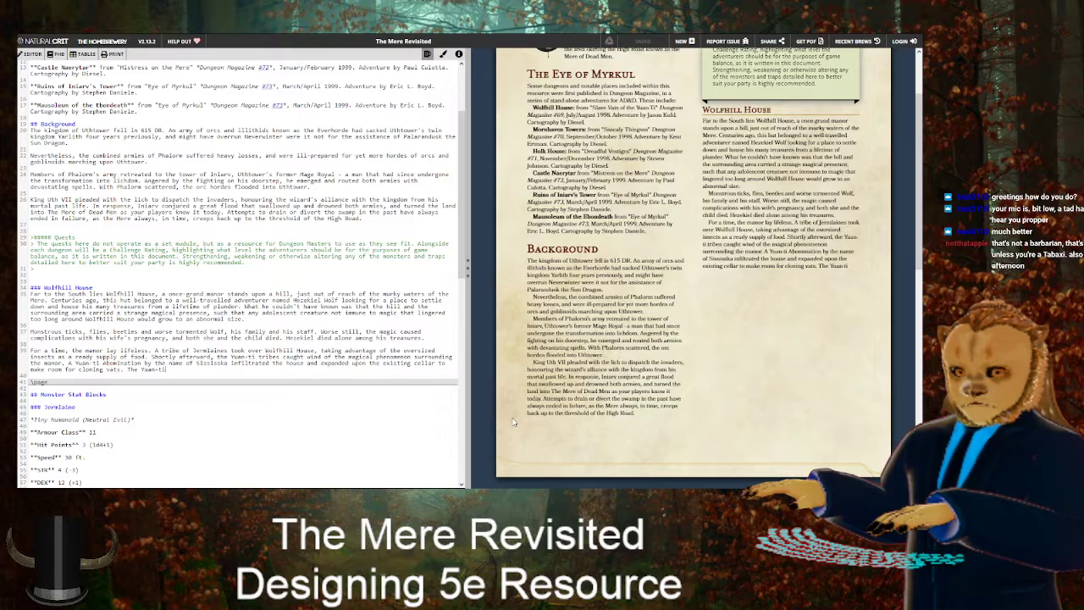
{"action": "key", "text": "BackSpace"}
{"action": "key", "text": "BackSpace"}
{"action": "key", "text": "BackSpace"}
{"action": "key", "text": "BackSpace"}
{"action": "key", "text": "BackSpace"}
{"action": "key", "text": "BackSpace"}
{"action": "key", "text": "BackSpace"}
{"action": "type", "text": "infam"}
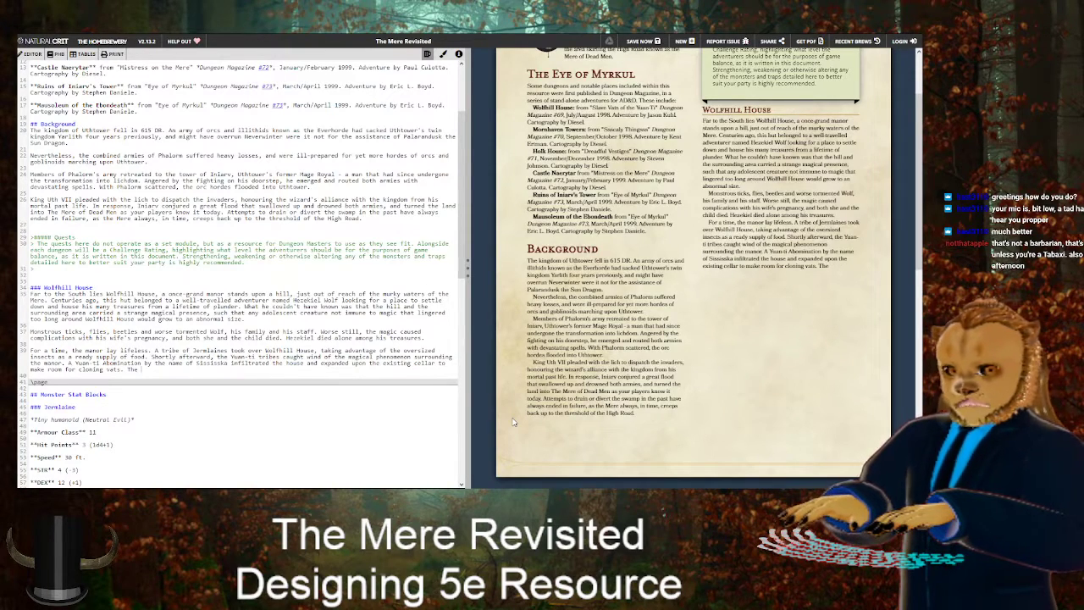
{"action": "type", "text": "ous Yuan-"}
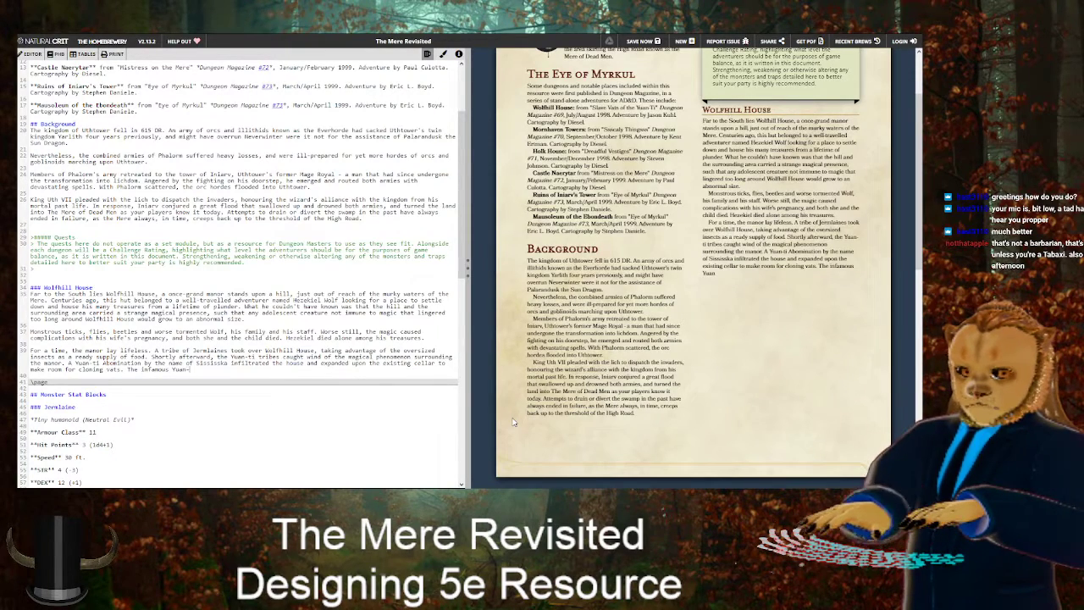
{"action": "key", "text": "BackSpace"}
{"action": "key", "text": "BackSpace"}
{"action": "key", "text": "BackSpace"}
{"action": "key", "text": "BackSpace"}
{"action": "key", "text": "BackSpace"}
{"action": "key", "text": "BackSpace"}
{"action": "key", "text": "BackSpace"}
{"action": "key", "text": "BackSpace"}
{"action": "key", "text": "BackSpace"}
{"action": "key", "text": "BackSpace"}
{"action": "key", "text": "BackSpace"}
{"action": "key", "text": "BackSpace"}
{"action": "key", "text": "BackSpace"}
{"action": "key", "text": "BackSpace"}
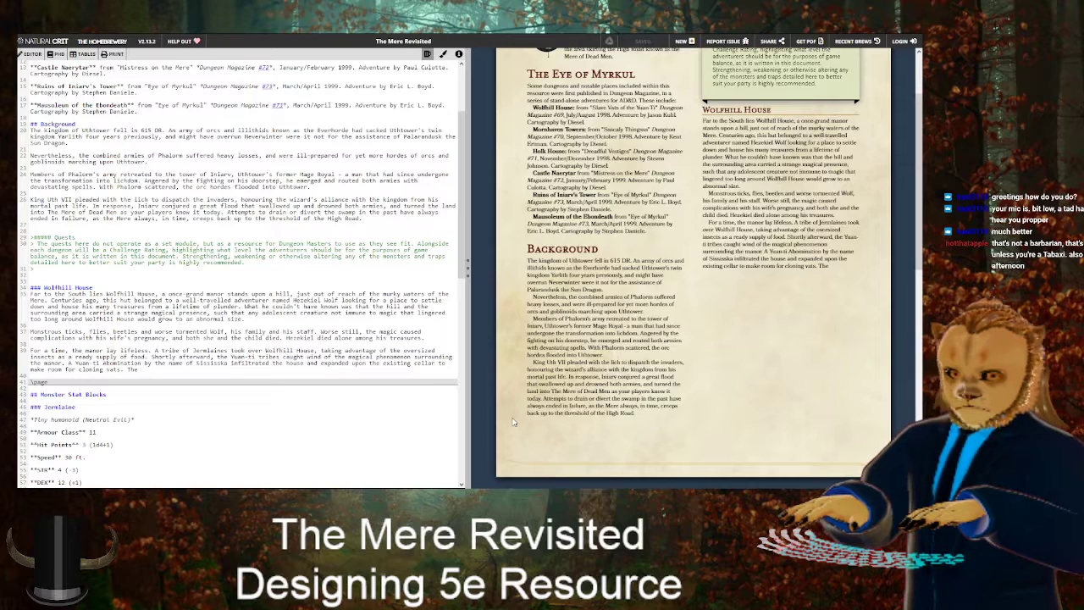
Continue the new sentence after "The" with "practice of cloning humanoids was once"
{"action": "type", "text": "practice of "}
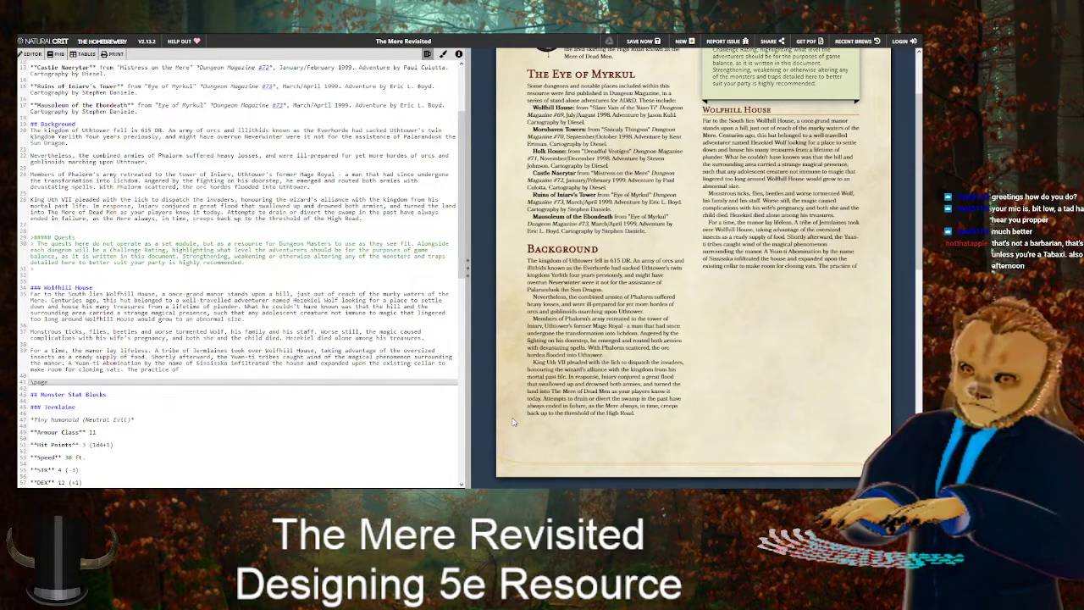
{"action": "type", "text": "cloning "}
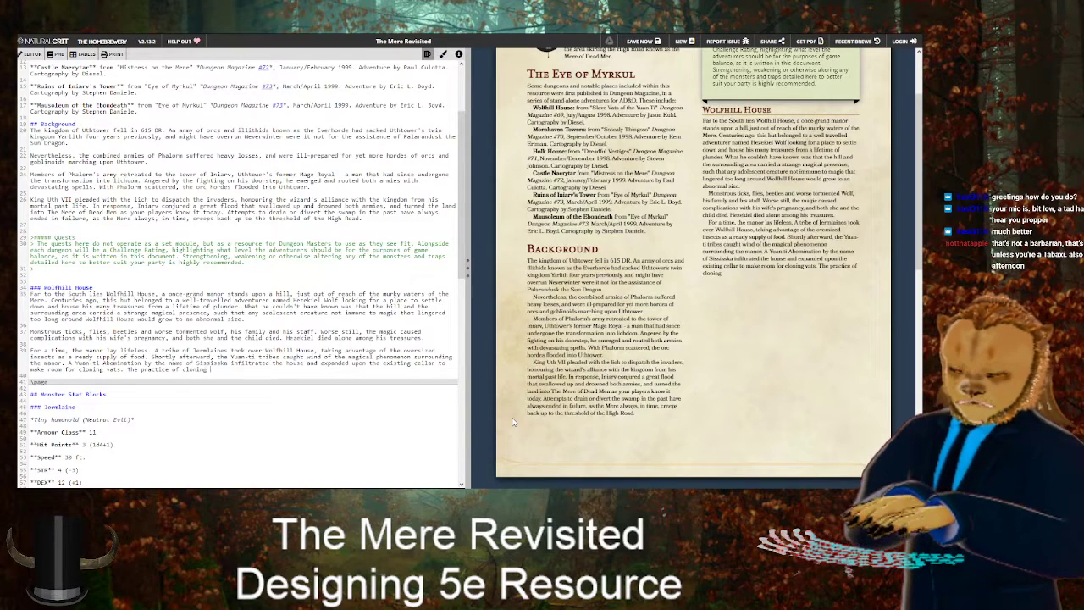
{"action": "type", "text": "humanoi"}
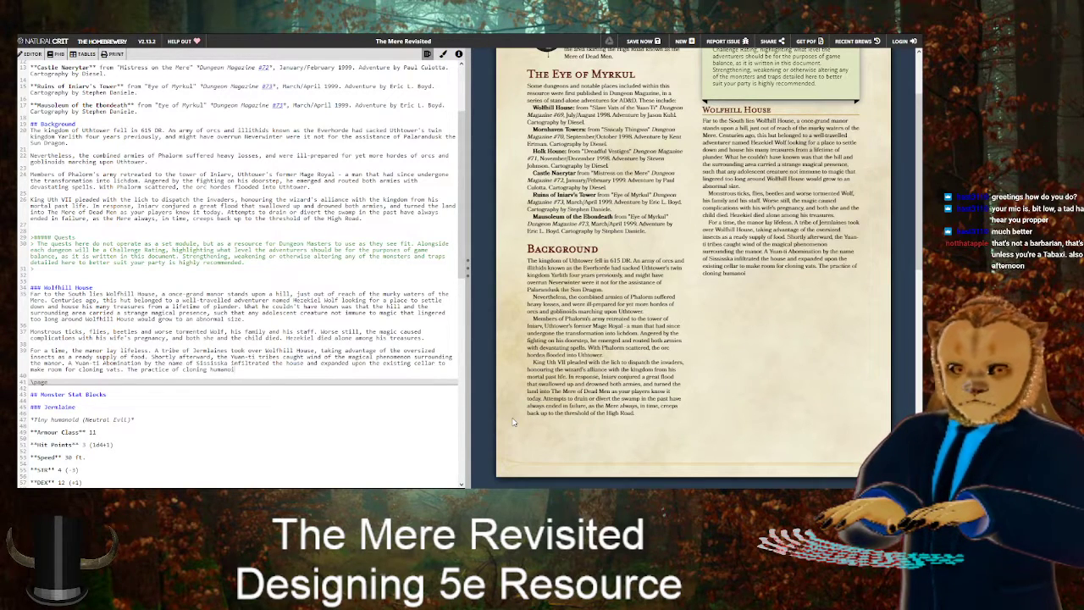
{"action": "type", "text": "ds was once"}
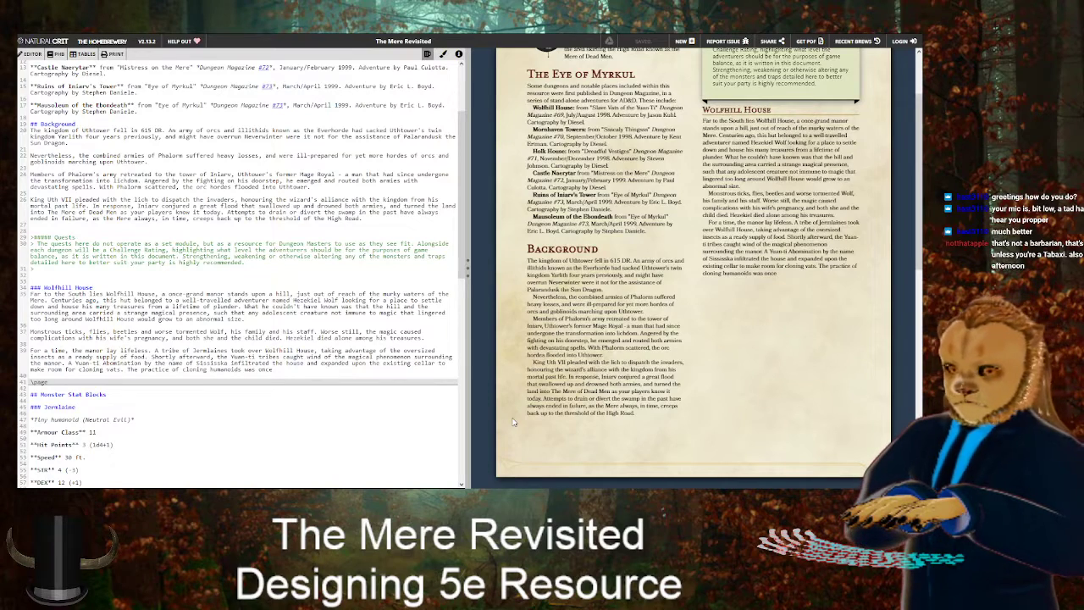
{"action": "key", "text": "BackSpace"}
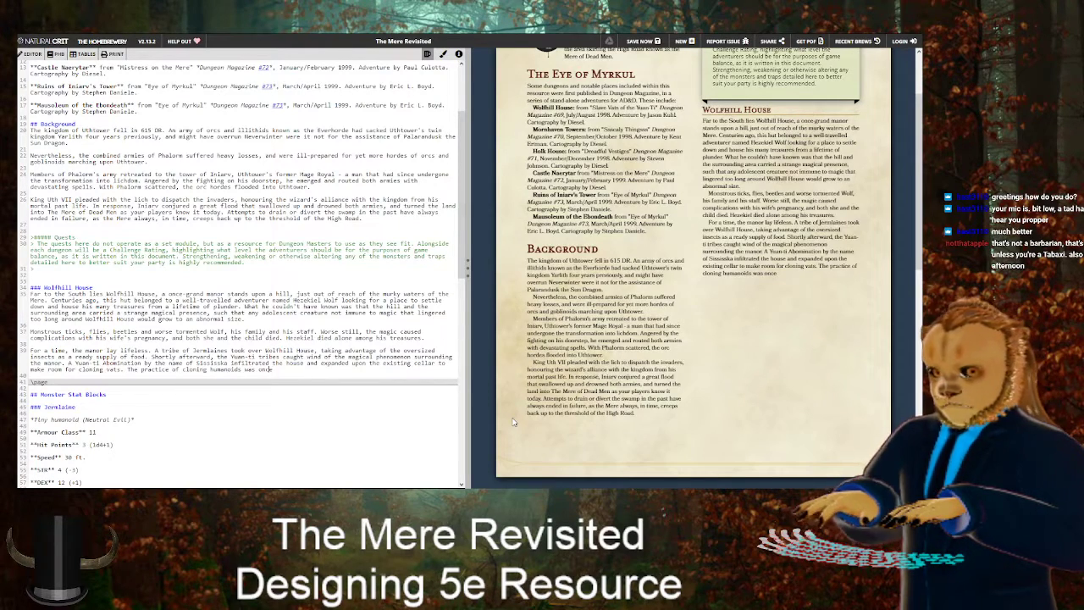
Revise the sentence to read "The Yuan-Ti practice of cloning was once", adding "Yuan-Ti" and dropping "humanoids"
{"action": "key", "text": "ctrl+Left"}
{"action": "key", "text": "ctrl+Left"}
{"action": "key", "text": "ctrl+Left"}
{"action": "key", "text": "ctrl+Left"}
{"action": "key", "text": "ctrl+Left"}
{"action": "key", "text": "ctrl+Left"}
{"action": "type", "text": "Yuan-Ti"}
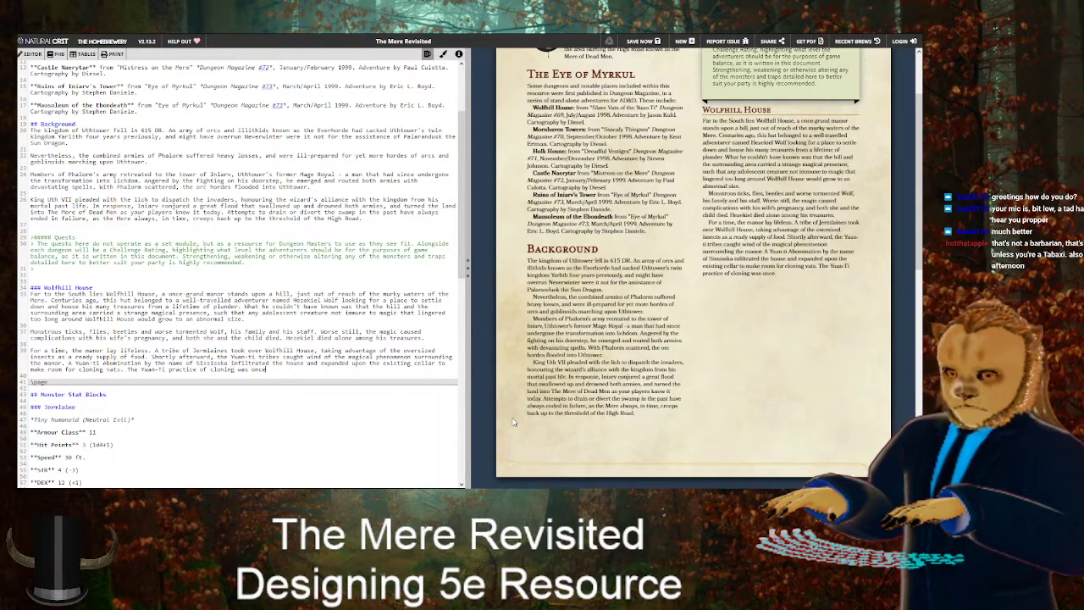
{"action": "type", "text": "fear"}
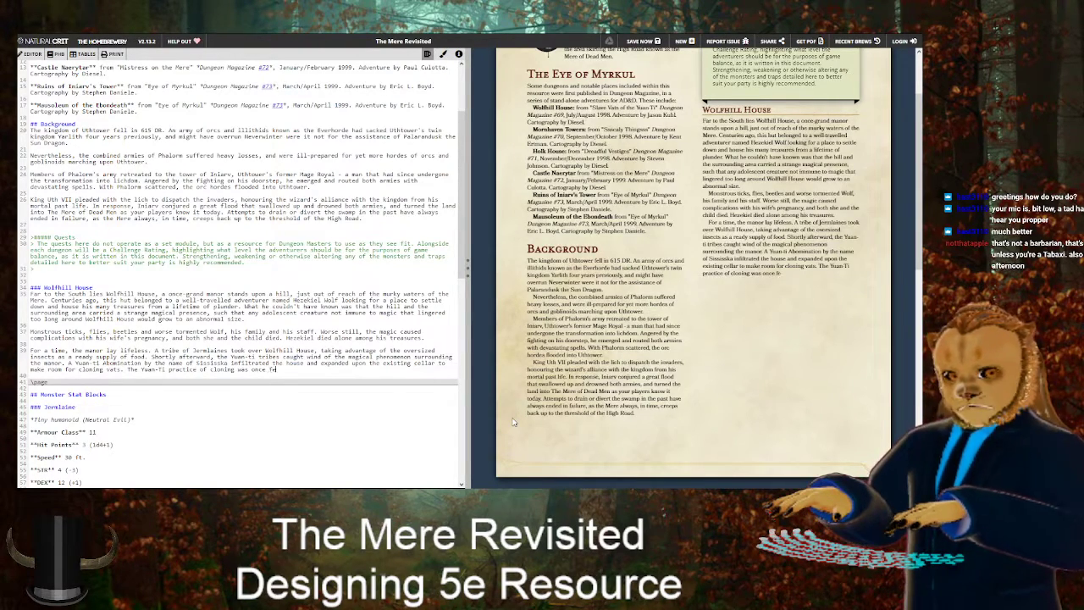
{"action": "key", "text": "BackSpace"}
{"action": "key", "text": "BackSpace"}
{"action": "key", "text": "BackSpace"}
{"action": "key", "text": "BackSpace"}
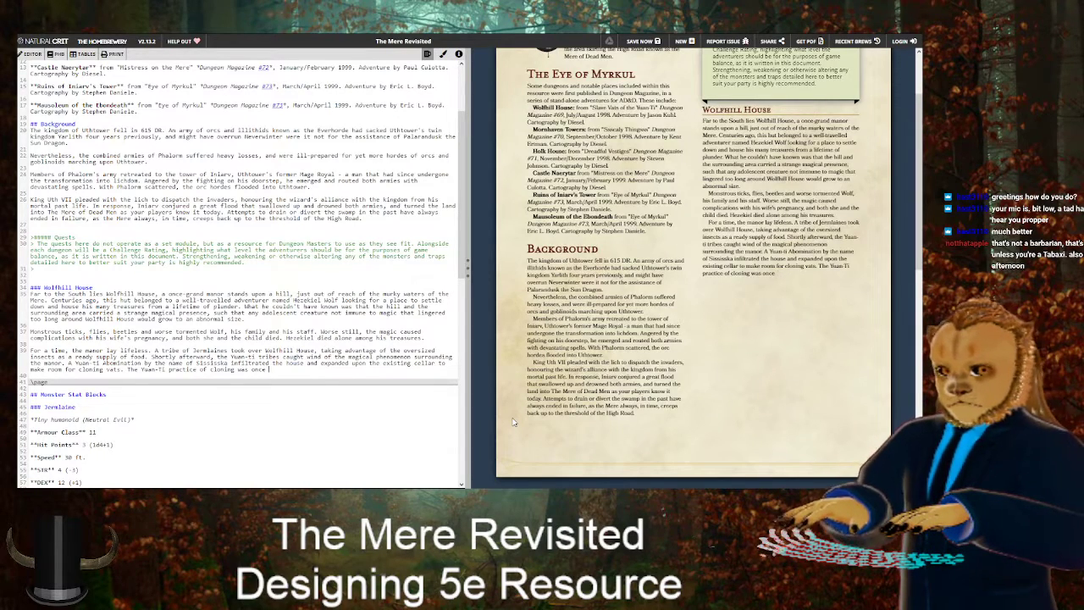
Continue the cloning sentence with "feared by many Southern settlements and desert tribes upon which"
{"action": "type", "text": "feared by man"}
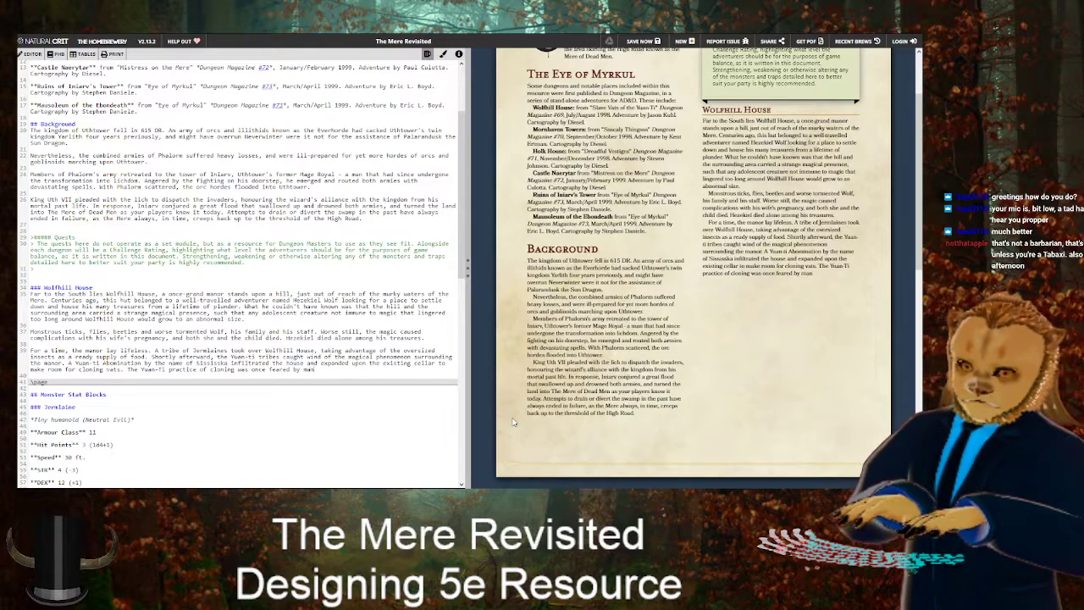
{"action": "type", "text": "y Southern "}
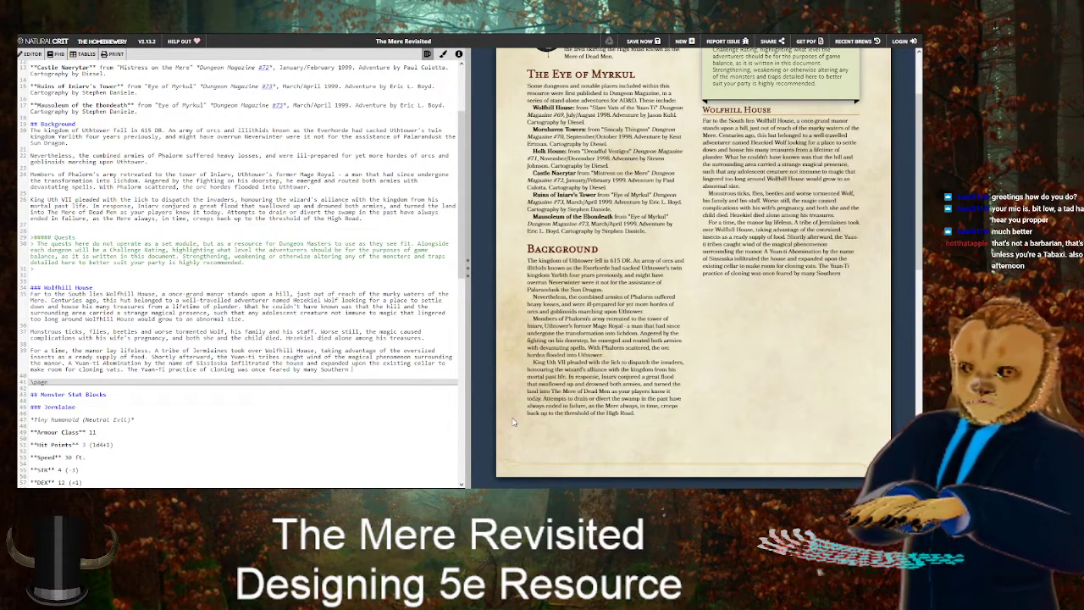
{"action": "type", "text": "settlements "}
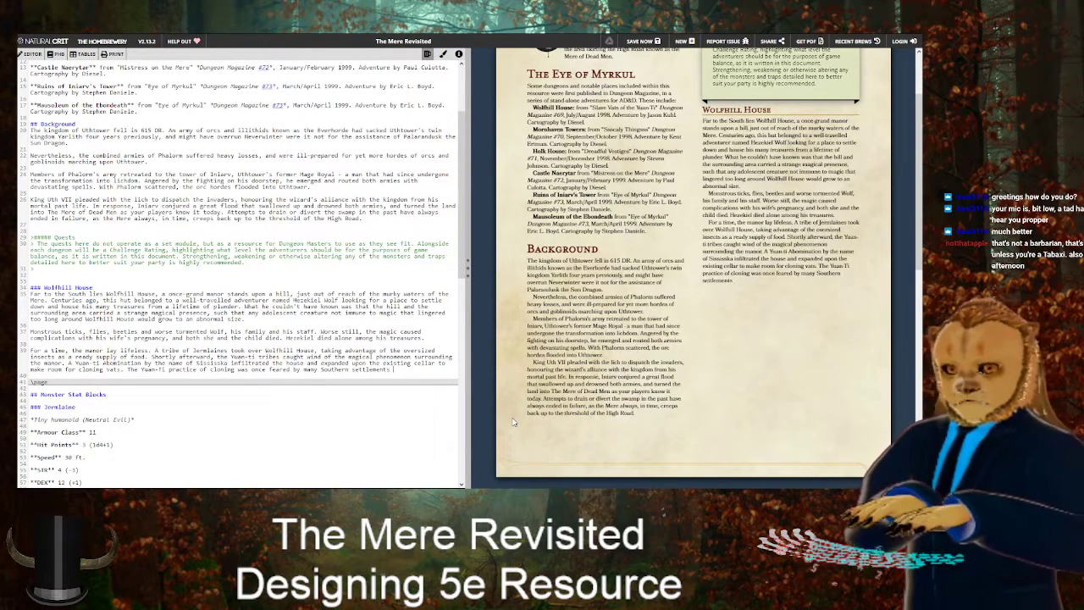
{"action": "type", "text": "and de"}
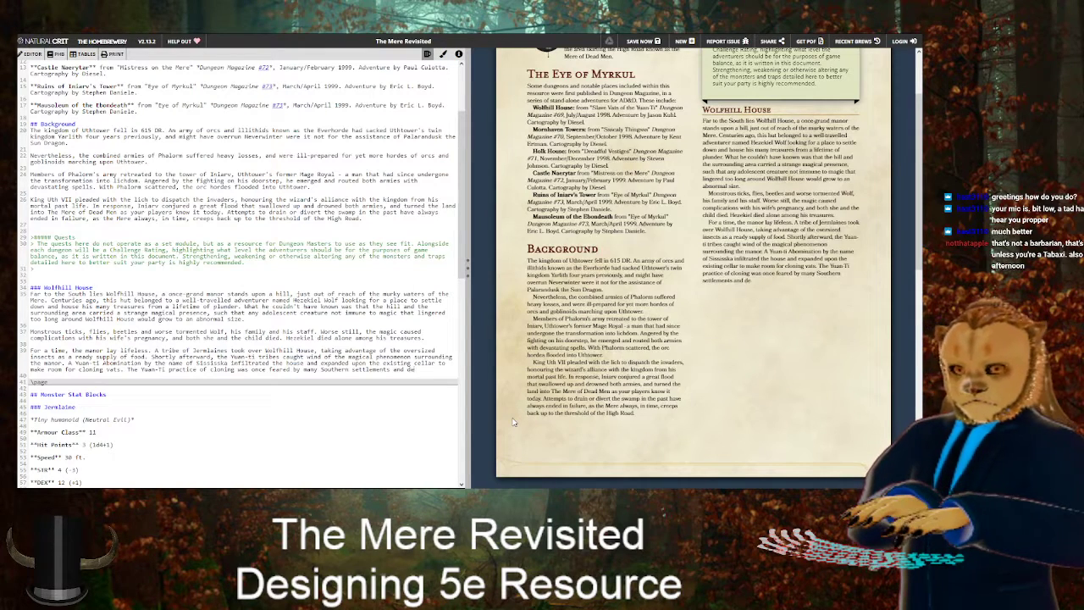
{"action": "type", "text": "sert tribes upon which"}
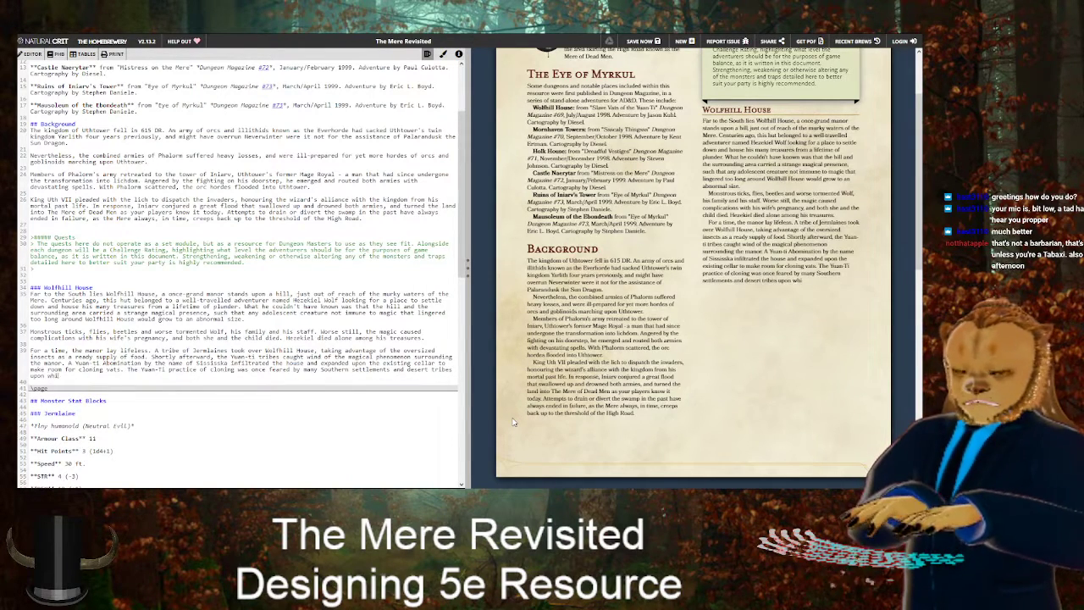
Extend the sentence after "upon which" with "the serpent folk preyed"
{"action": "type", "text": " the serpentine"}
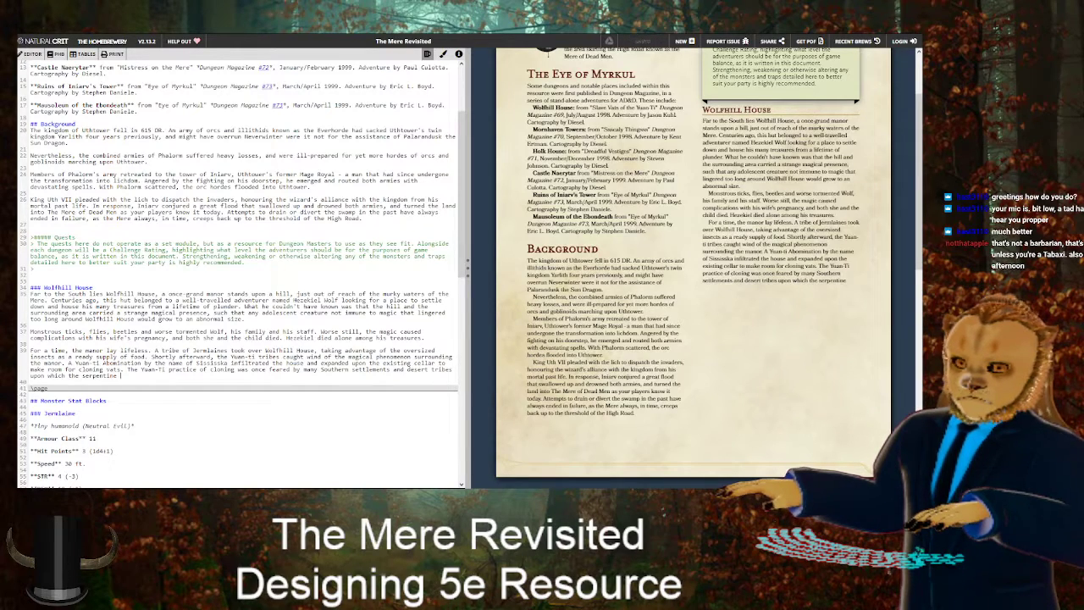
{"action": "key", "text": "BackSpace"}
{"action": "key", "text": "BackSpace"}
{"action": "key", "text": "BackSpace"}
{"action": "type", "text": "folk "}
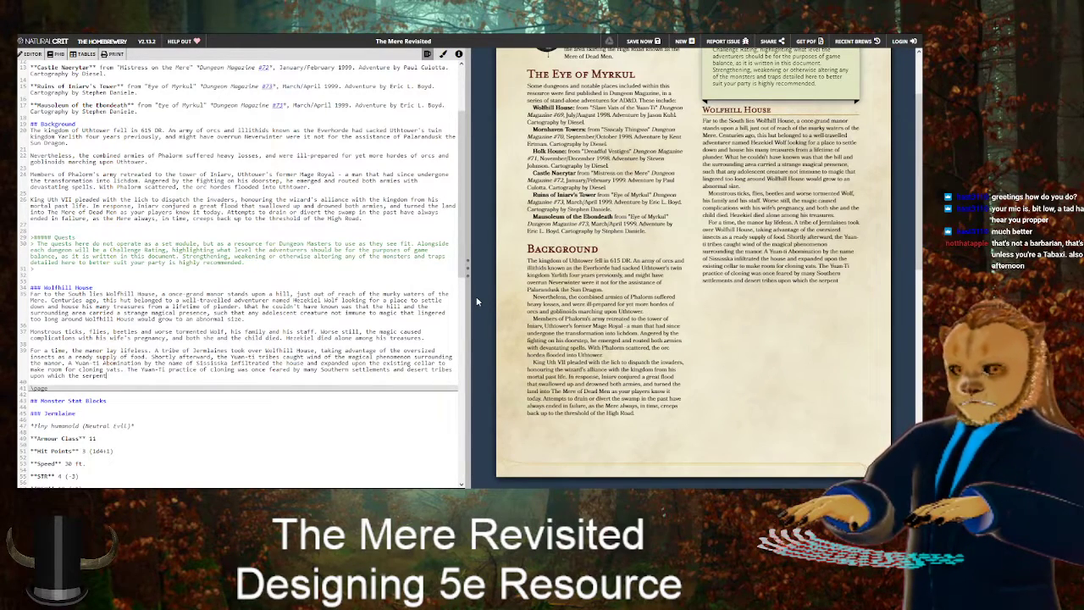
{"action": "type", "text": "preyed"}
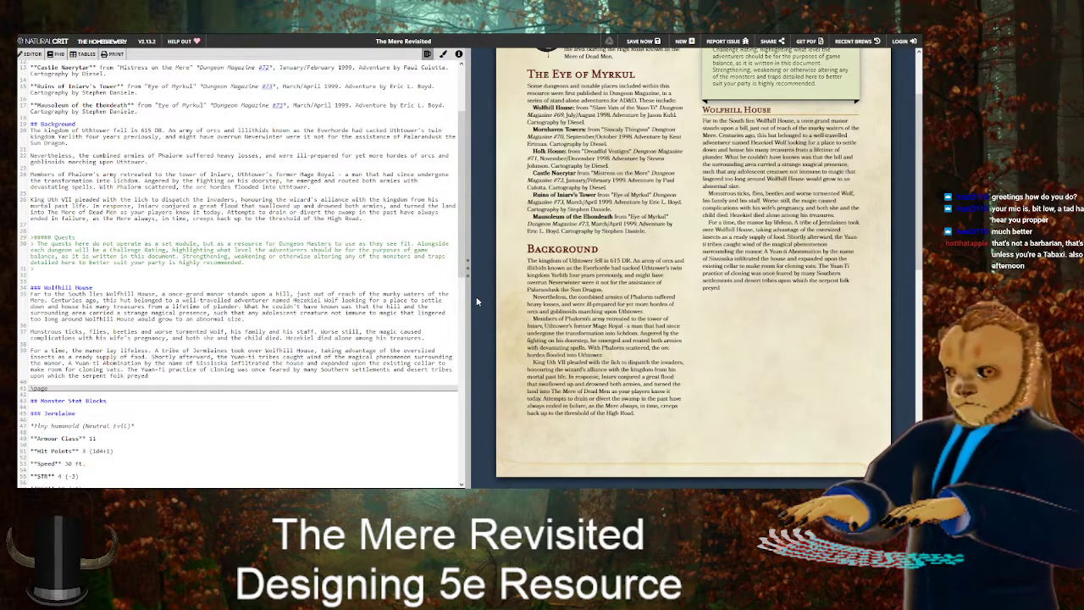
Add the clause ", but as their devotion to their snake gods increased in fanaticism" after "preyed"
{"action": "type", "text": ", but"}
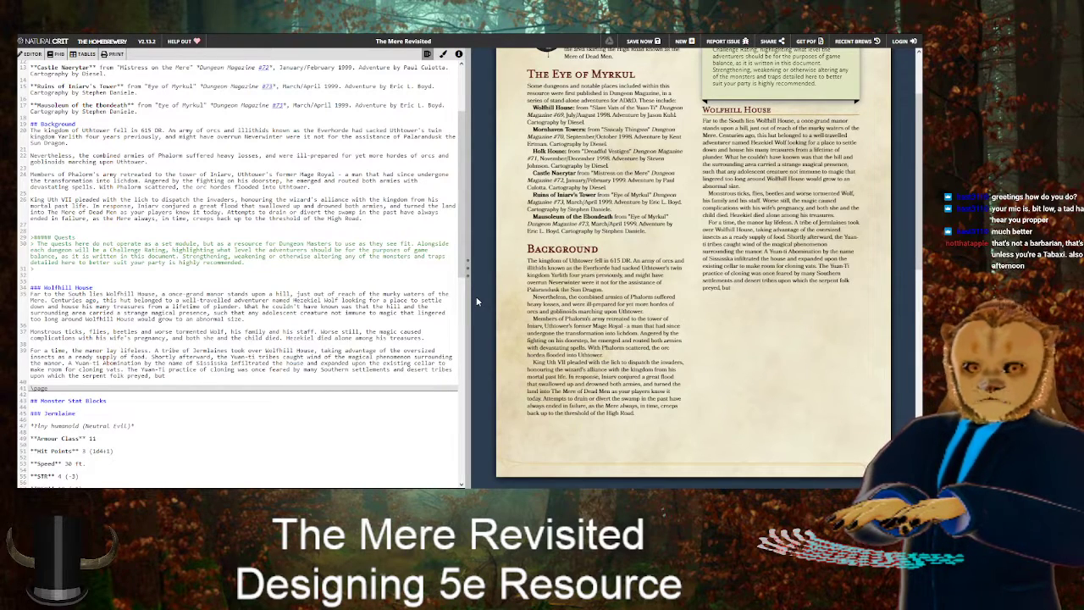
{"action": "type", "text": " as"}
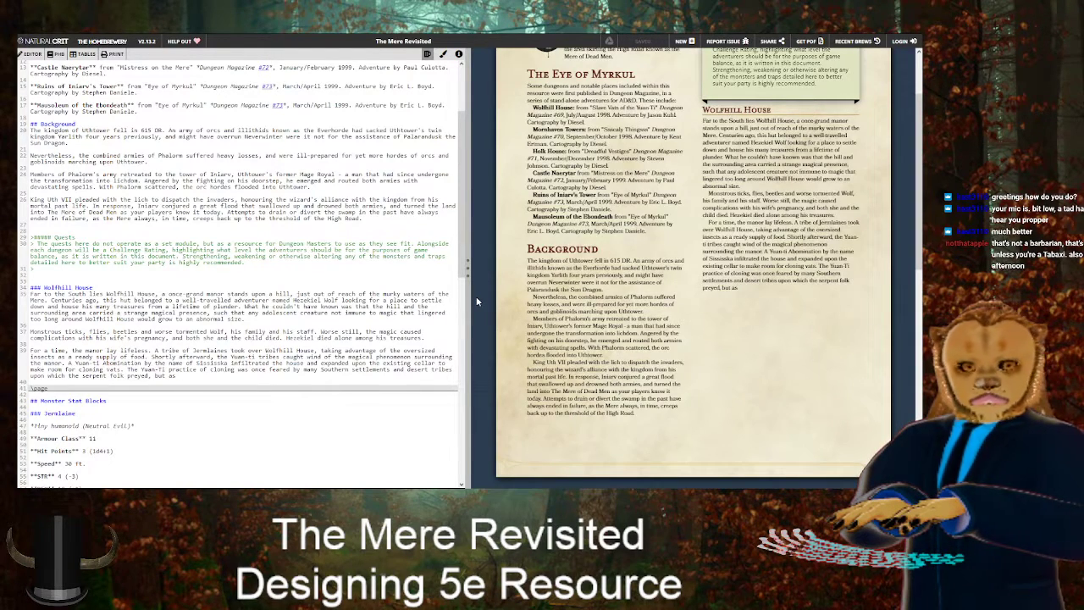
{"action": "type", "text": "their"}
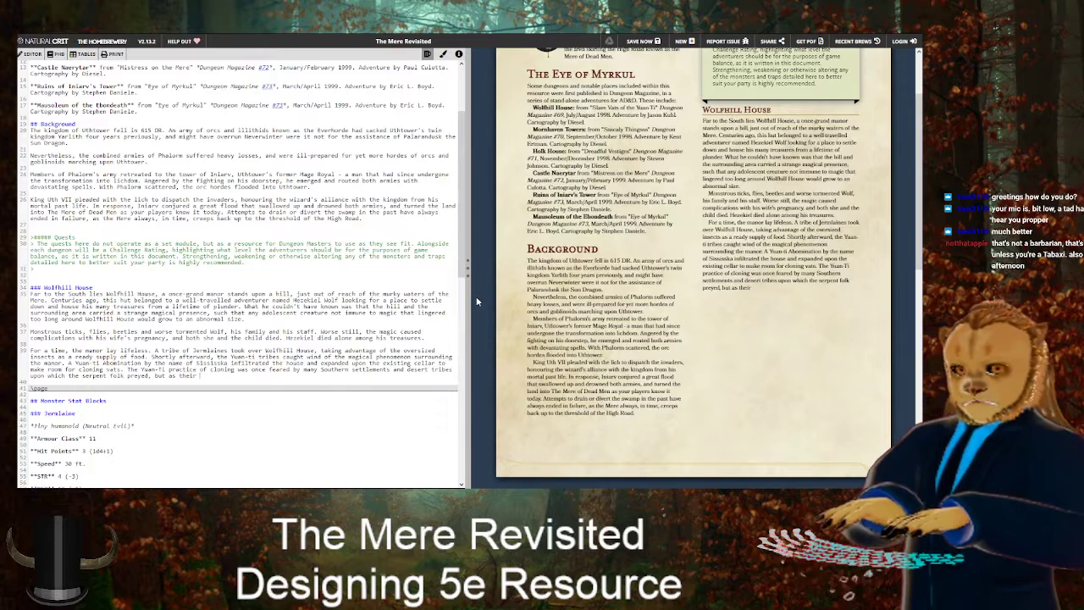
{"action": "type", "text": " devotion to the snake god"}
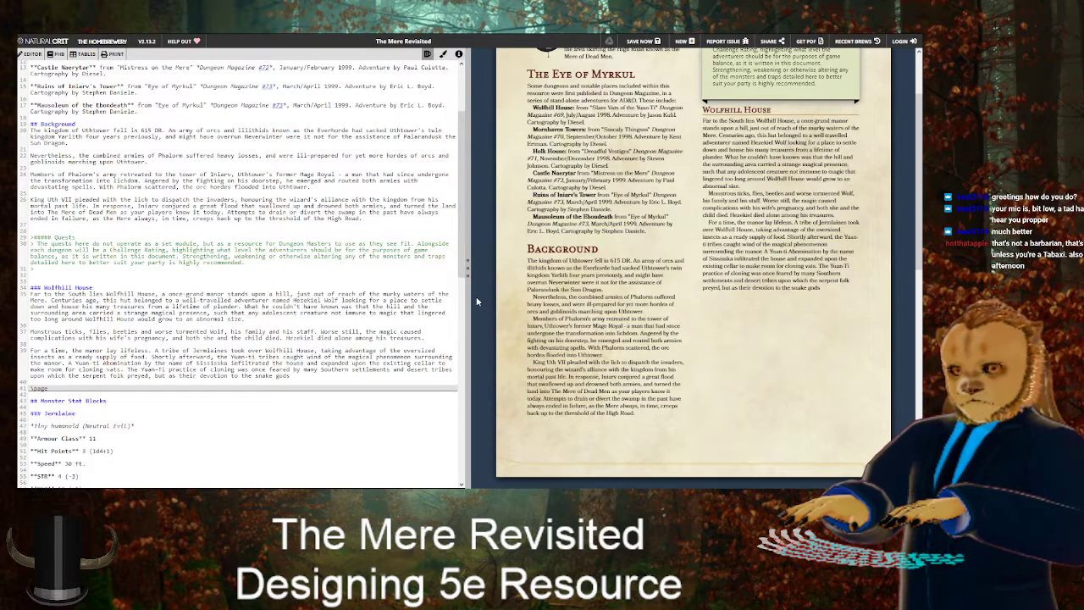
{"action": "type", "text": "s increased in "}
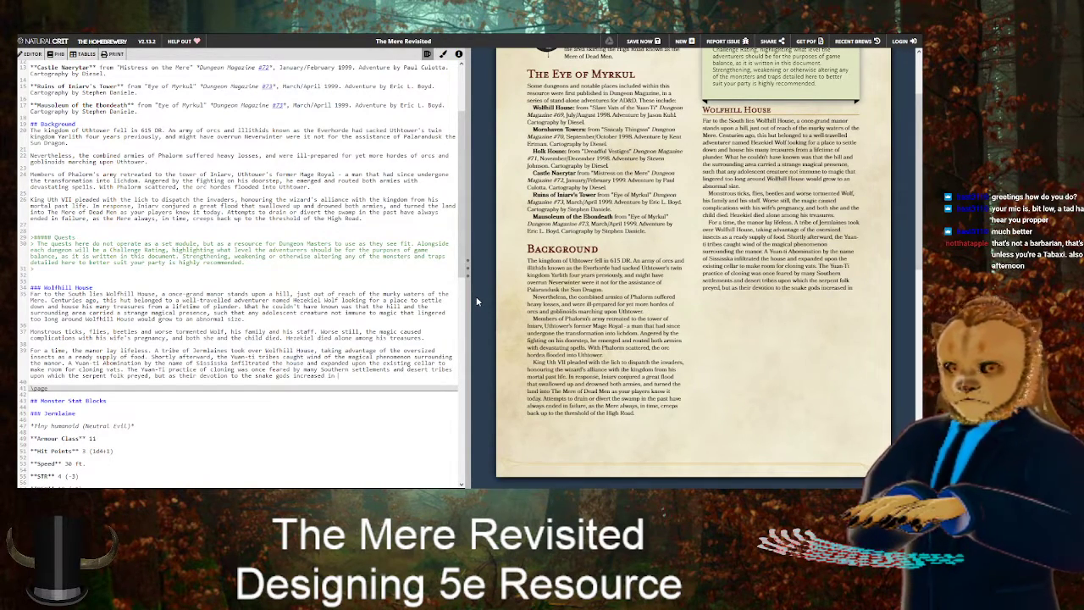
{"action": "type", "text": "fanaticism"}
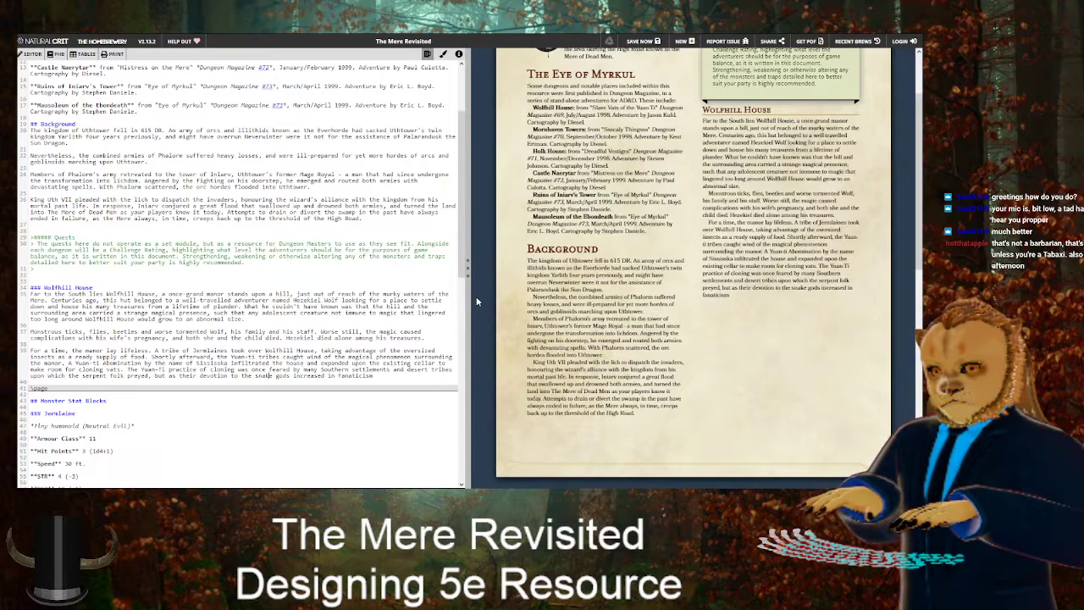
{"action": "type", "text": "ir"}
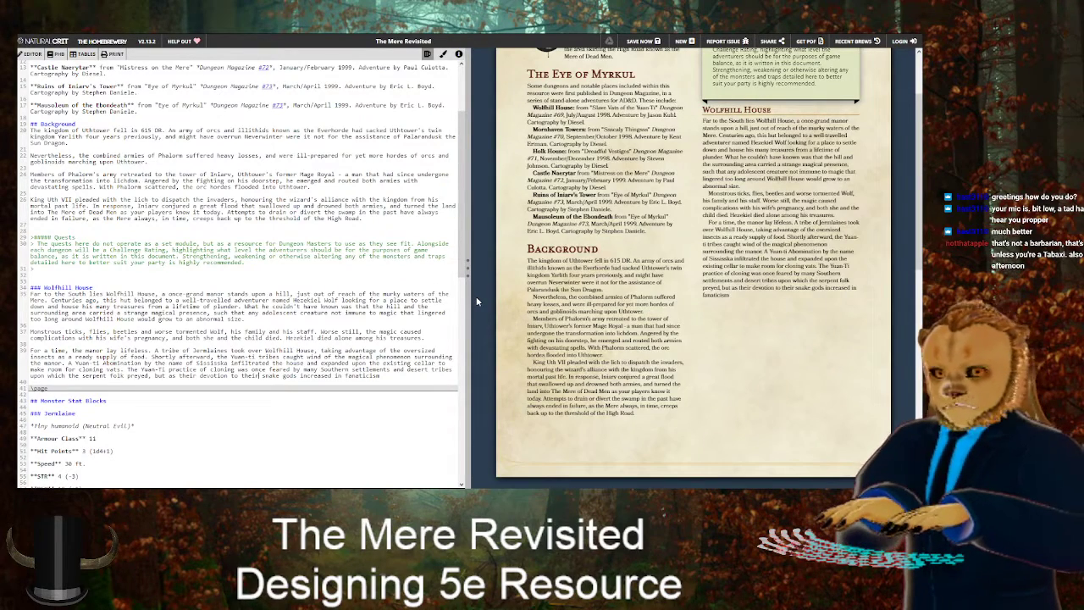
{"action": "key", "text": "End"}
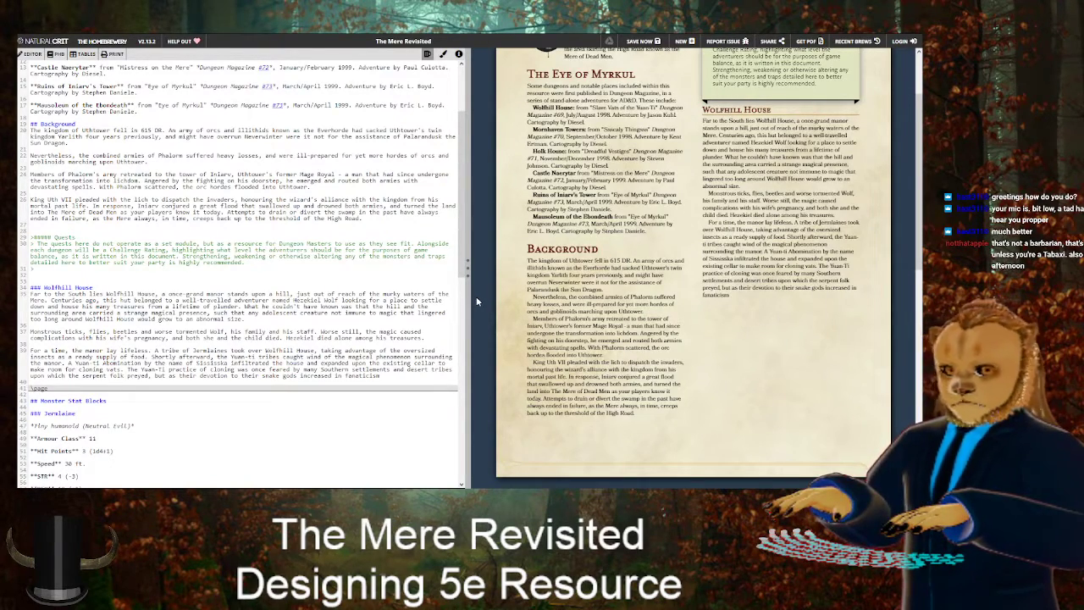
Continue the Yuan-Ti cloning sentence after "fanaticism" with ", their use of technological"
{"action": "type", "text": ","}
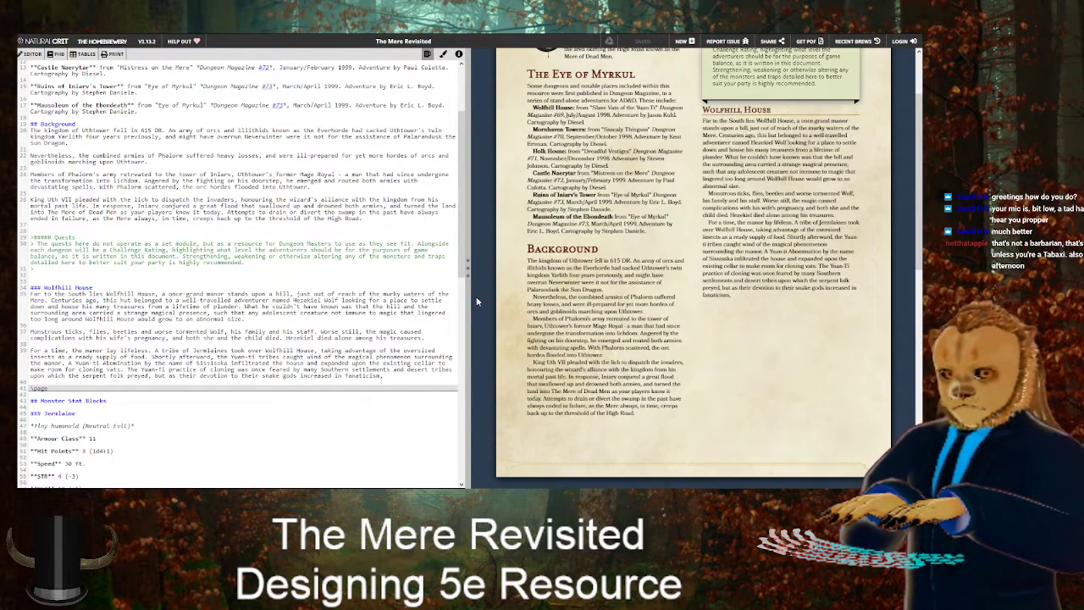
{"action": "type", "text": " their"}
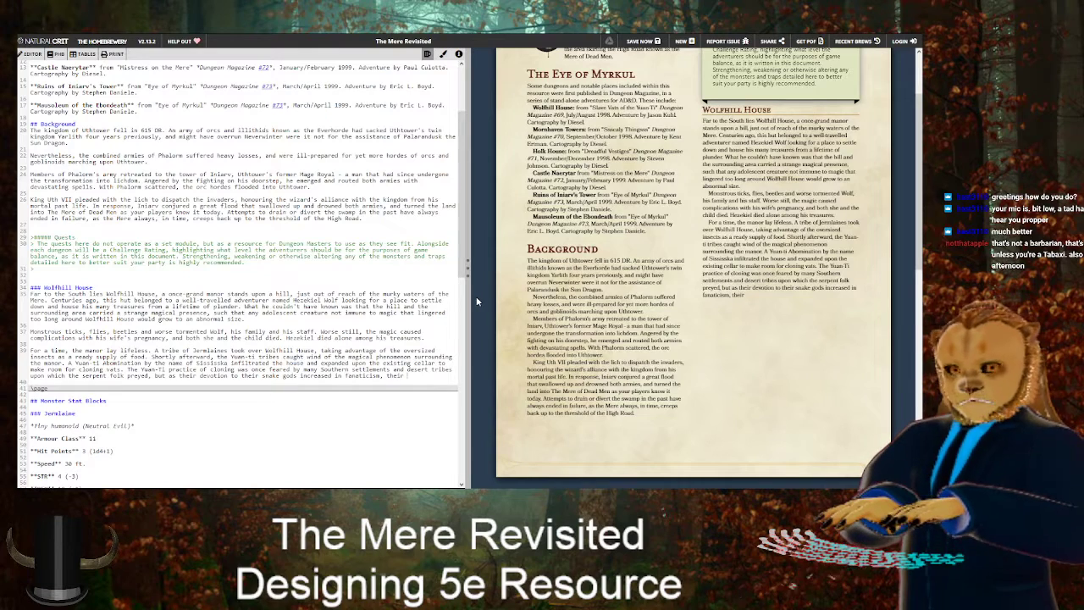
{"action": "type", "text": " use of"}
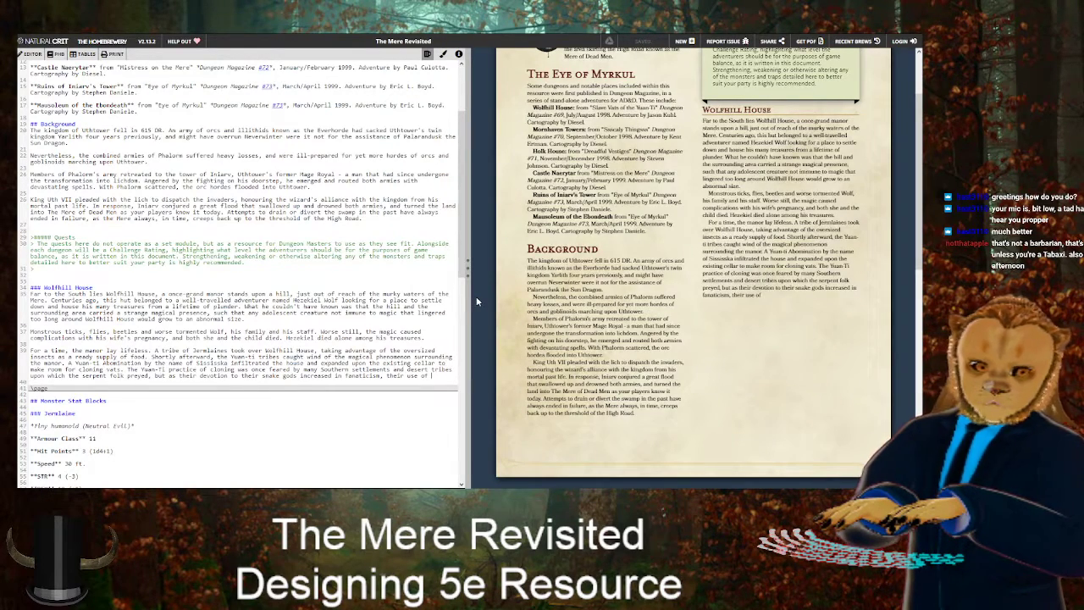
{"action": "key", "text": "BackSpace"}
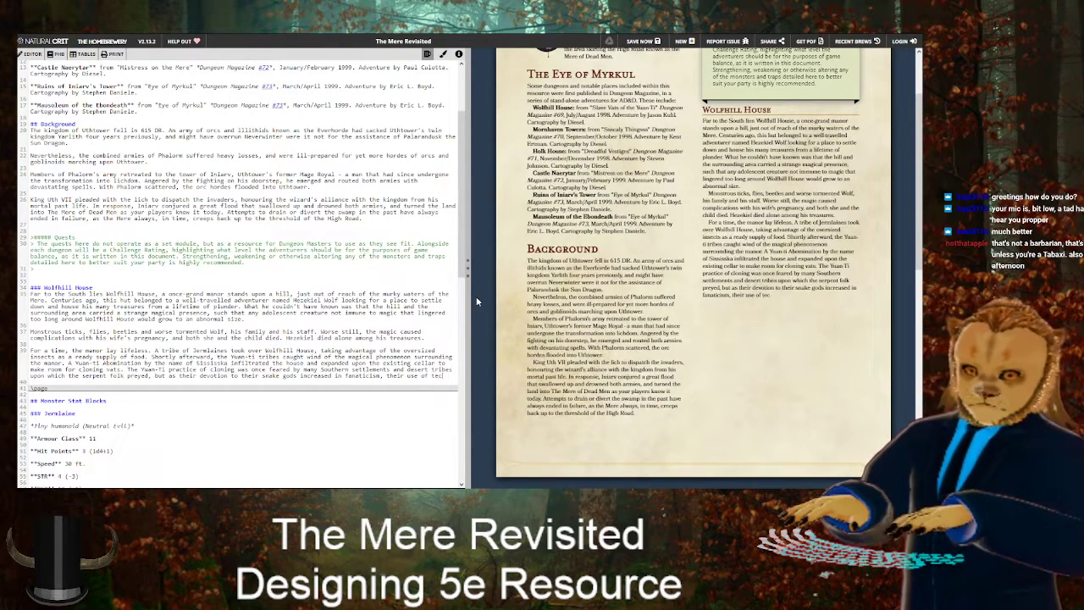
{"action": "type", "text": "chnological"}
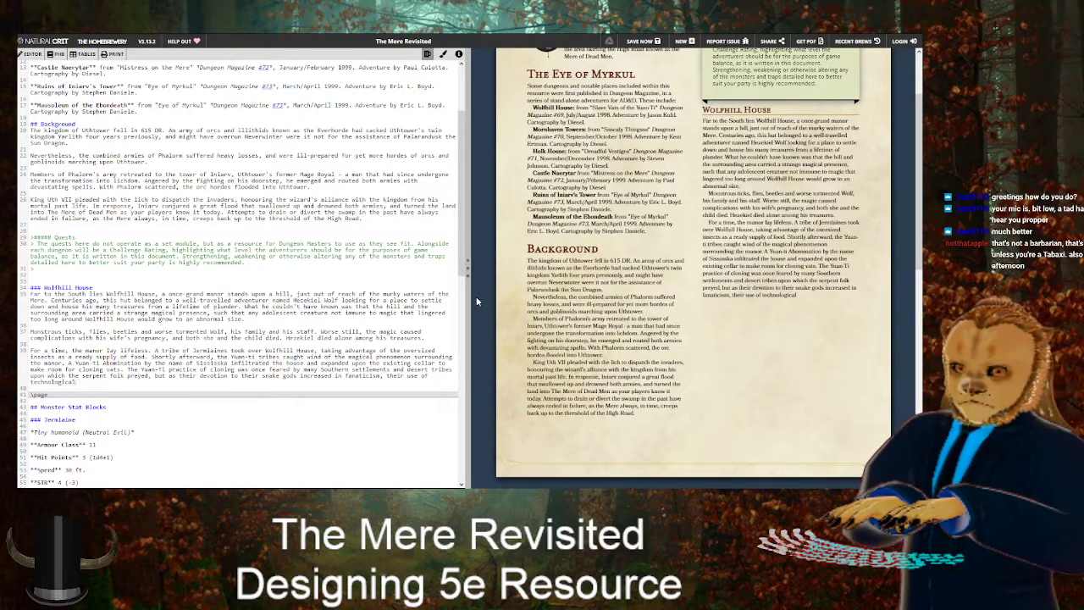
Extend the sentence after "technological" with "means of transforming humanoid captives"
{"action": "key", "text": "BackSpace"}
{"action": "key", "text": "BackSpace"}
{"action": "key", "text": "BackSpace"}
{"action": "type", "text": "cal means of transfior"}
{"action": "key", "text": "BackSpace"}
{"action": "key", "text": "BackSpace"}
{"action": "key", "text": "BackSpace"}
{"action": "type", "text": "orming"}
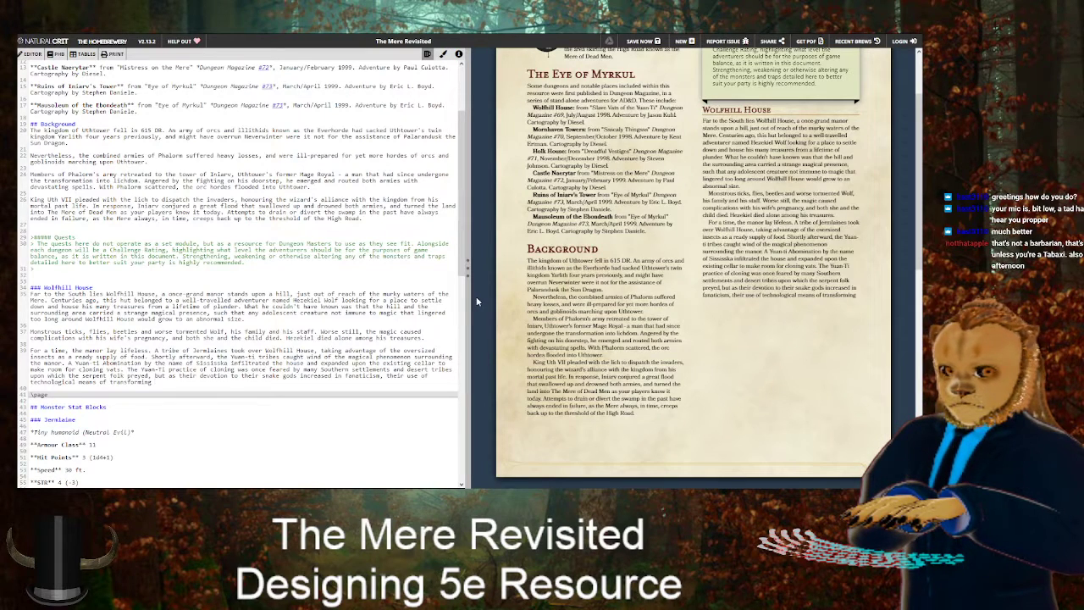
{"action": "type", "text": " humanoi"}
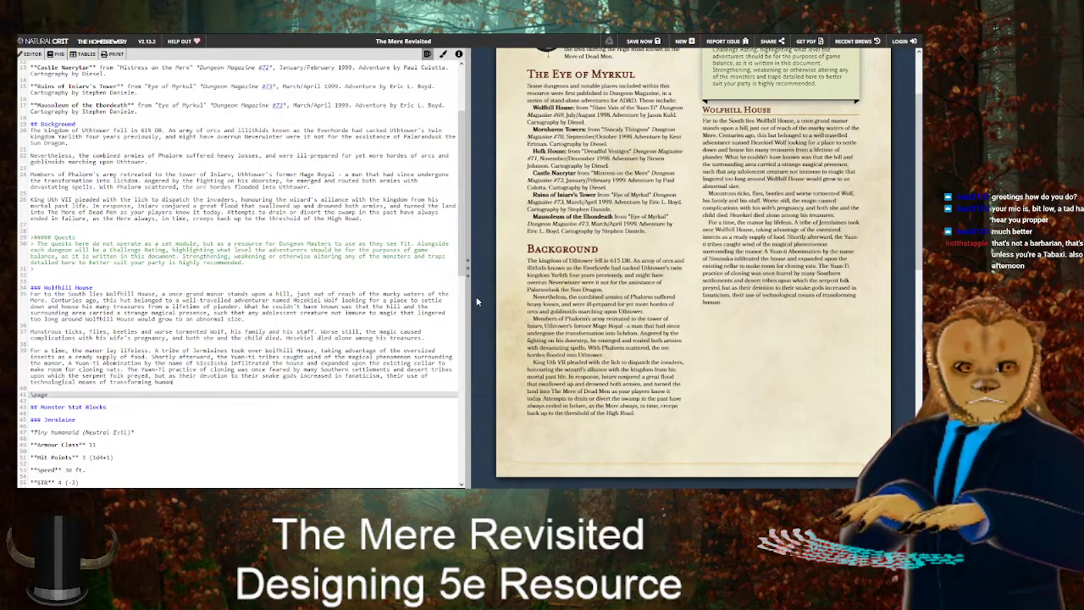
{"action": "type", "text": "d captives"}
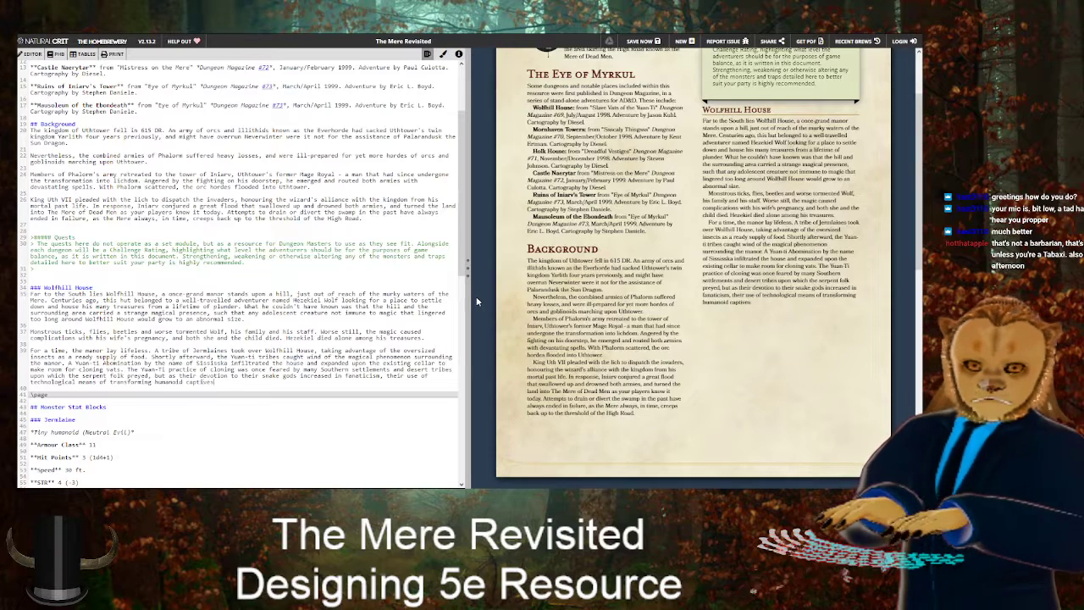
Finish the sentence after "captives" with "has given way to magical and religious methods."
{"action": "type", "text": " has given way to"}
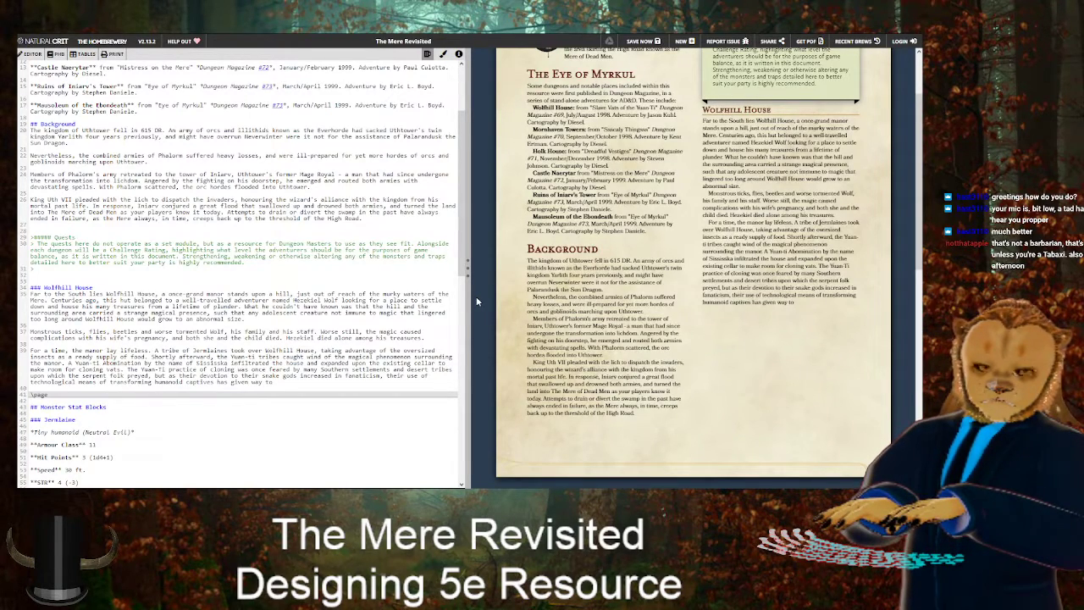
{"action": "type", "text": " mag"}
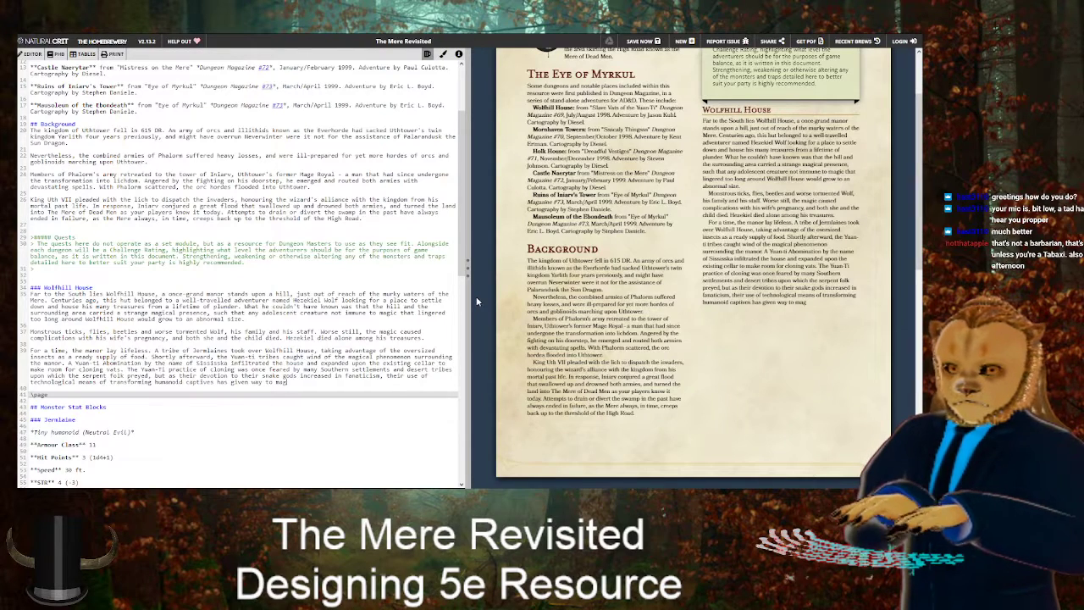
{"action": "type", "text": "ical and"}
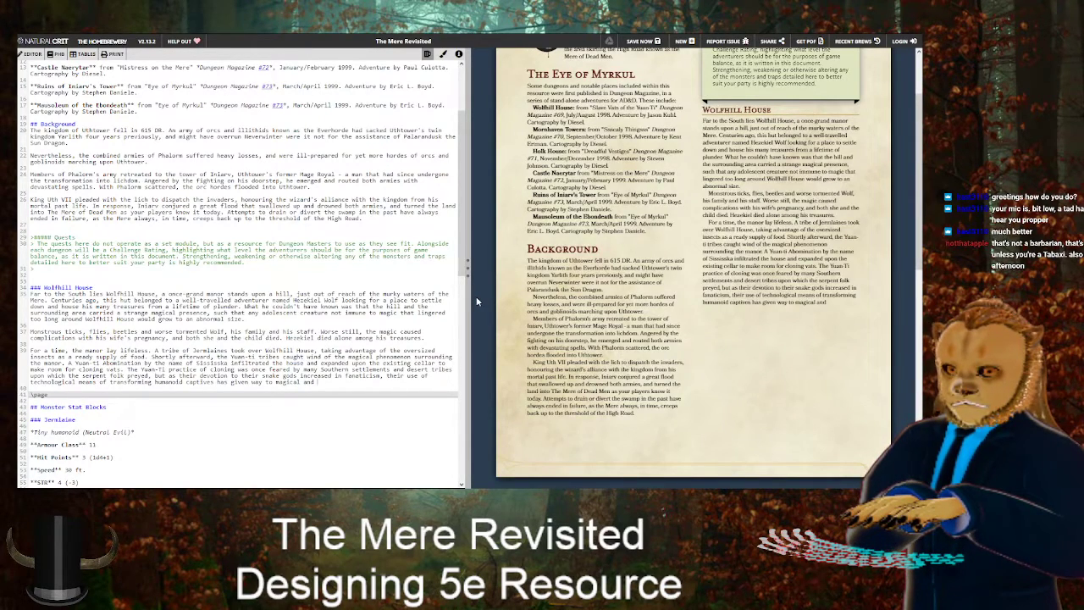
{"action": "type", "text": " religious "}
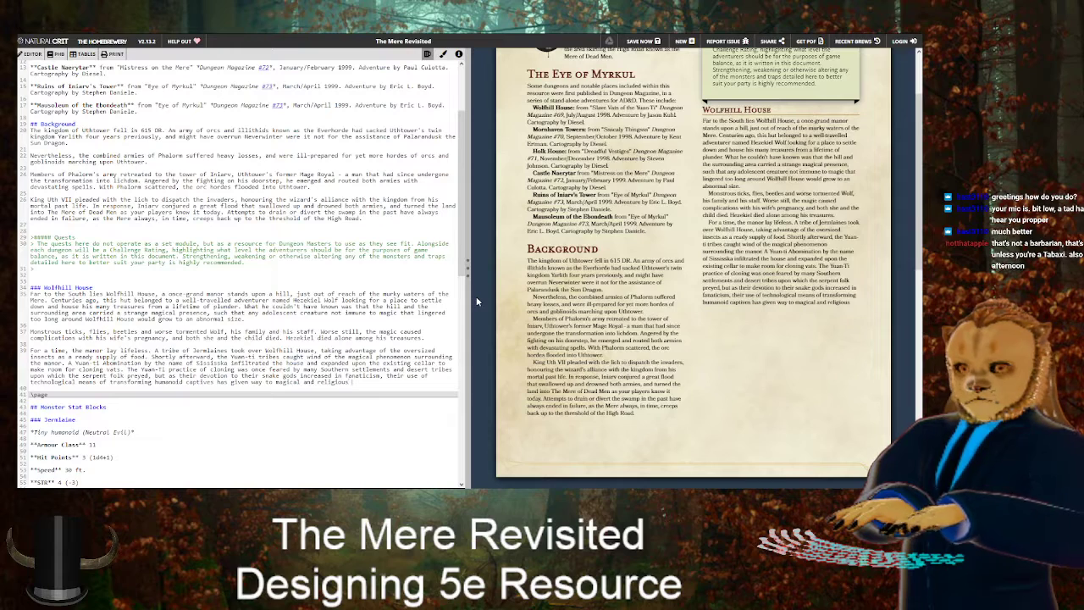
{"action": "type", "text": "methods."}
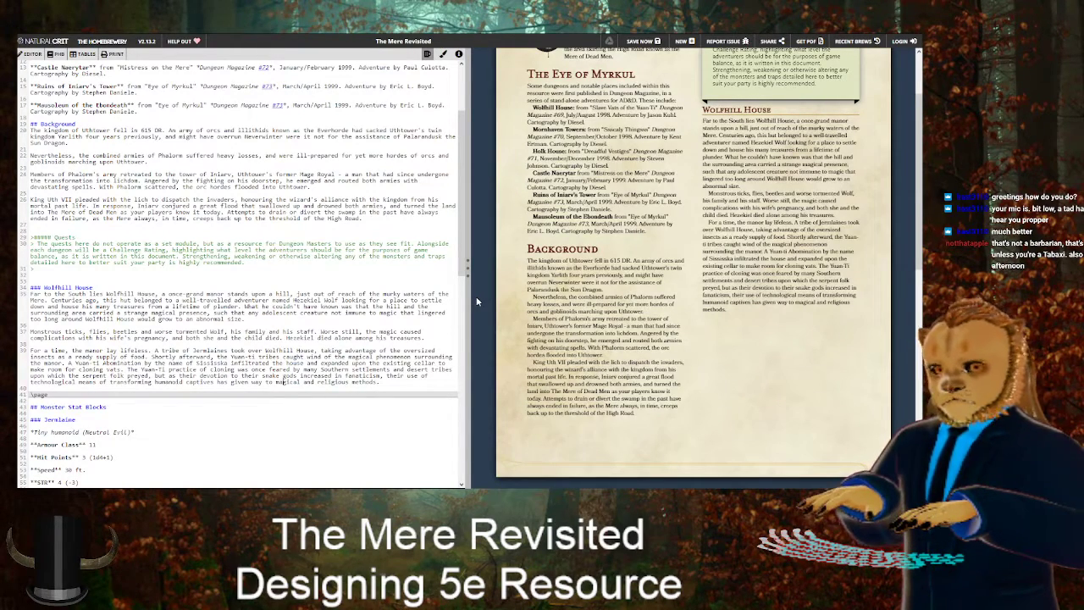
Insert "more" before "magical and religious methods" at the end of the cloning sentence
{"action": "key", "text": "ctrl+Left"}
{"action": "key", "text": "ctrl+Left"}
{"action": "key", "text": "ctrl+Left"}
{"action": "key", "text": "ctrl+Left"}
{"action": "type", "text": "more"}
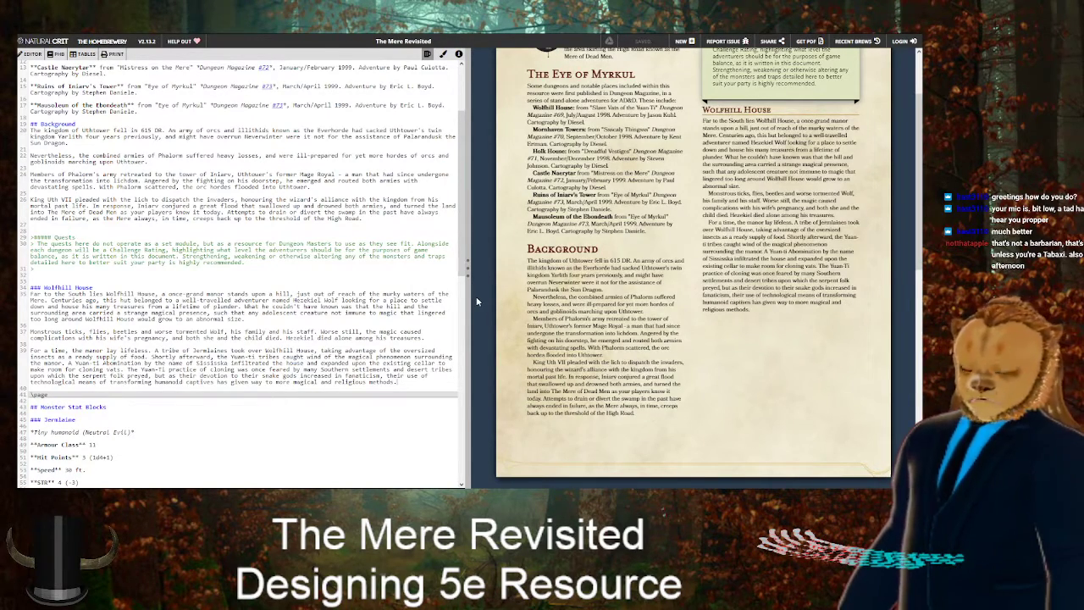
Start a new Wolfhill House paragraph reading "Sississka's plan was to clone captured humans"
{"action": "key", "text": "Return"}
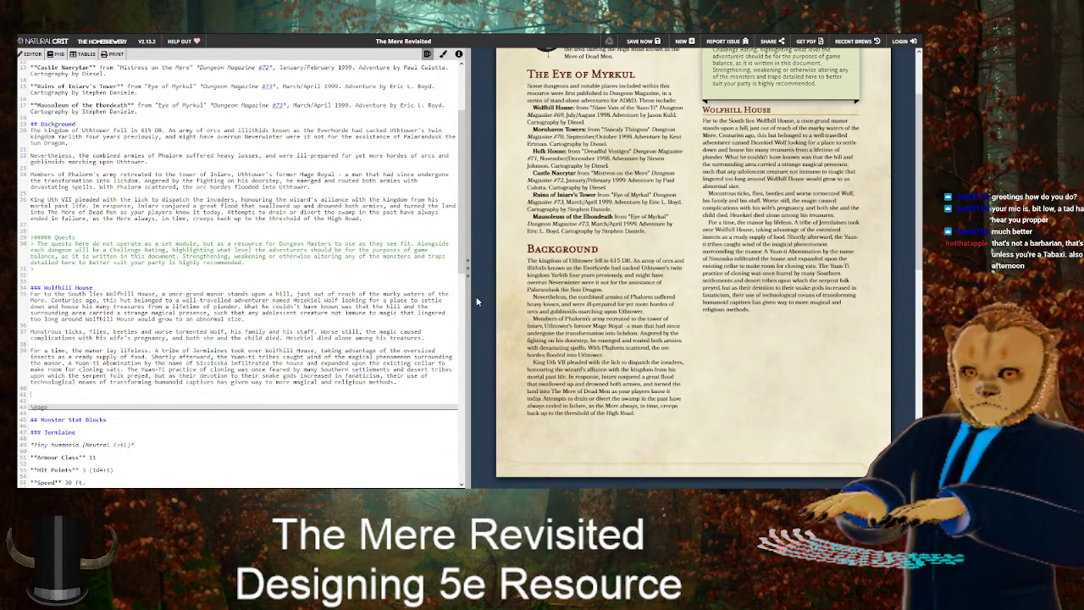
{"action": "type", "text": "Stssisska's"}
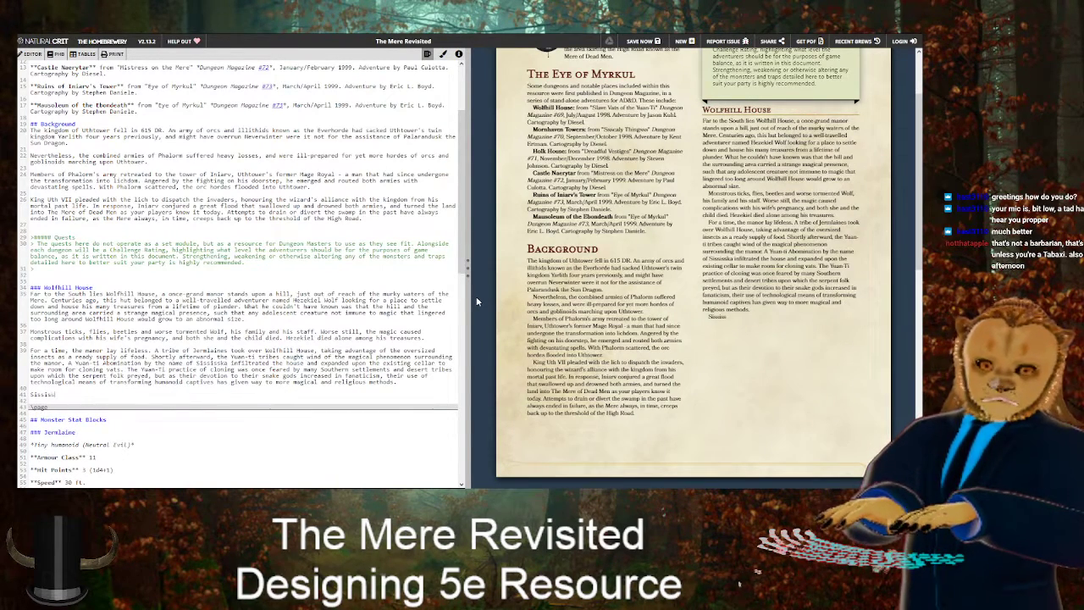
{"action": "type", "text": " plan was to"}
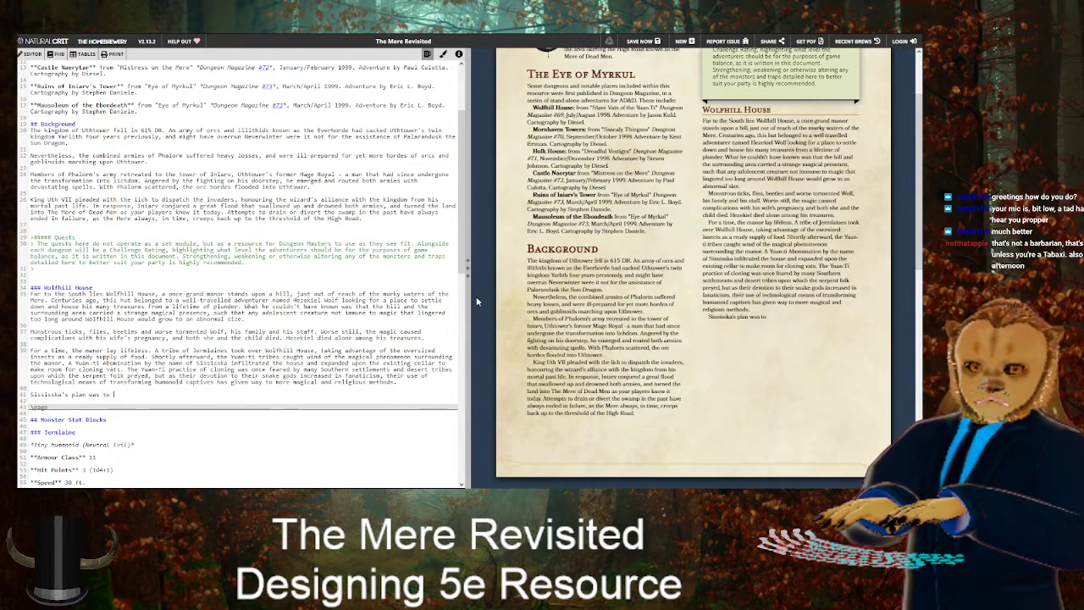
{"action": "type", "text": "clo"}
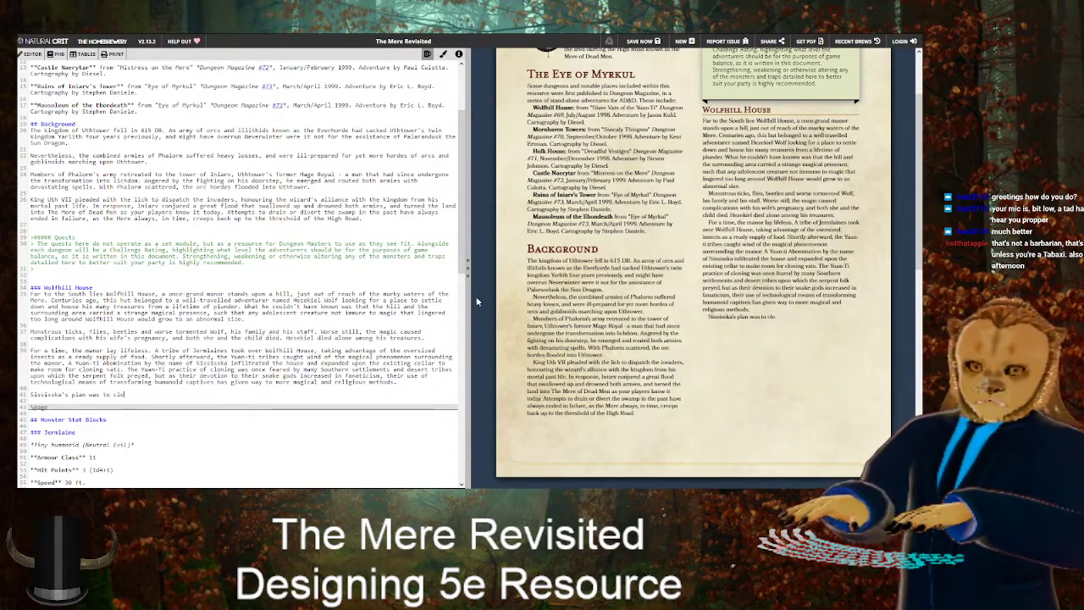
{"action": "type", "text": "ne "}
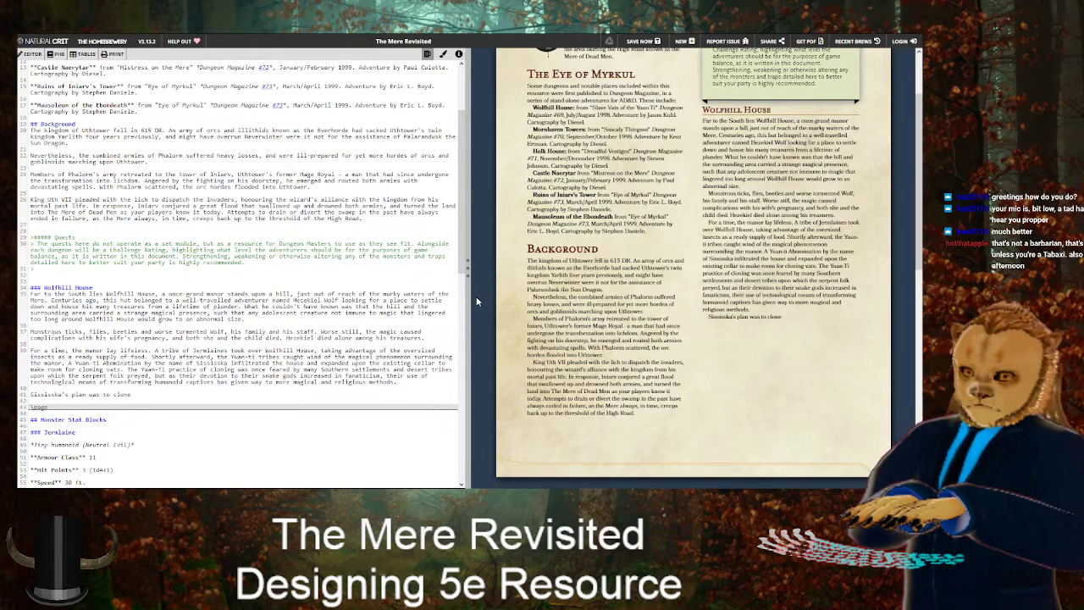
{"action": "type", "text": "captured"}
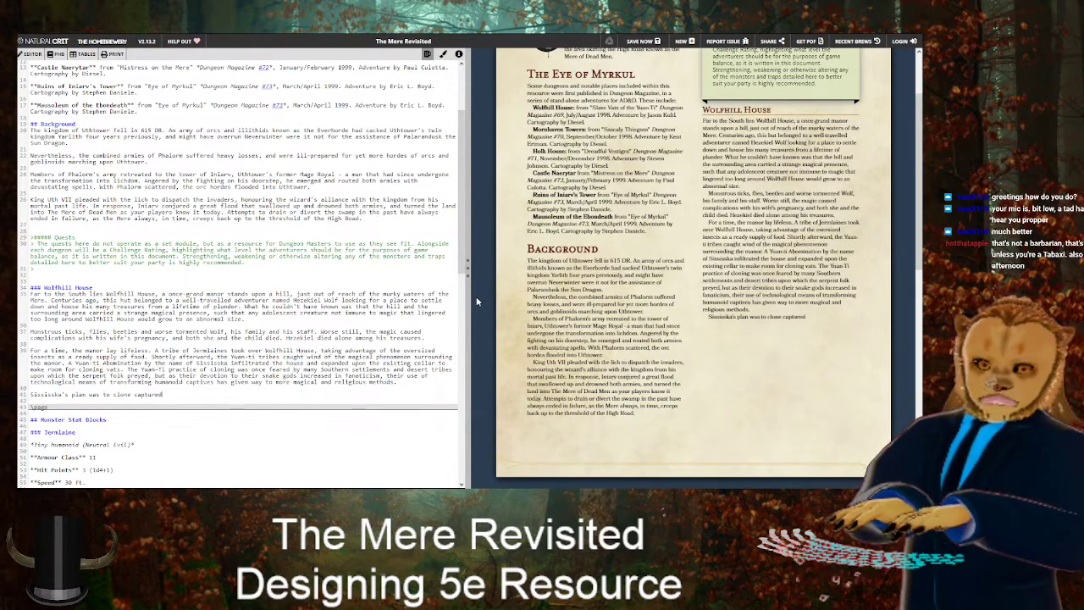
{"action": "type", "text": " humans from"}
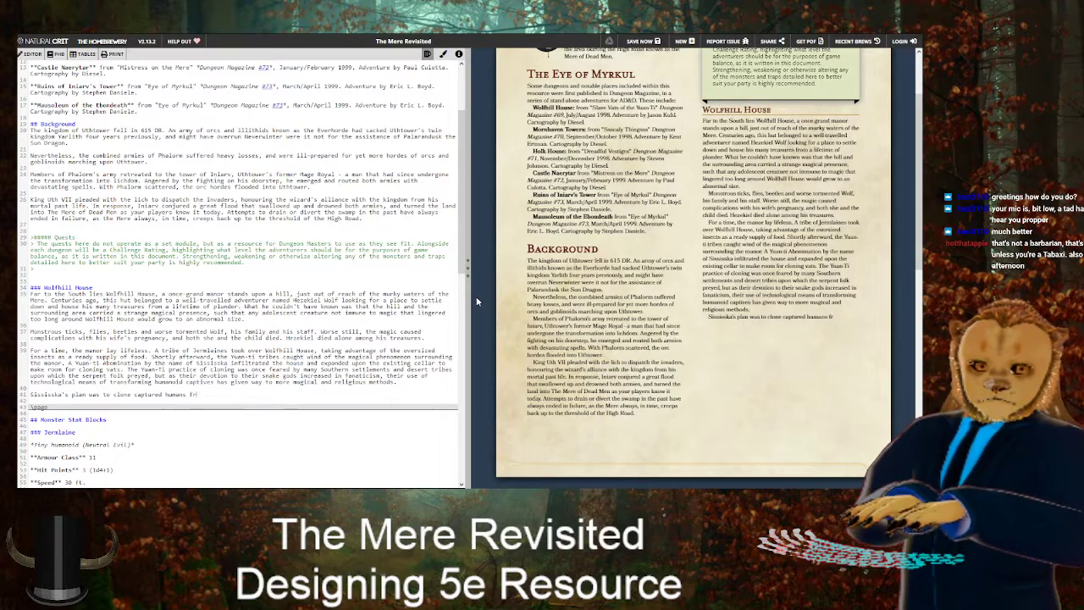
Reword the new paragraph's text after "clone" as "humans captured from the"
{"action": "key", "text": "BackSpace"}
{"action": "key", "text": "BackSpace"}
{"action": "key", "text": "BackSpace"}
{"action": "key", "text": "BackSpace"}
{"action": "key", "text": "BackSpace"}
{"action": "key", "text": "BackSpace"}
{"action": "key", "text": "BackSpace"}
{"action": "key", "text": "BackSpace"}
{"action": "key", "text": "BackSpace"}
{"action": "key", "text": "BackSpace"}
{"action": "key", "text": "BackSpace"}
{"action": "key", "text": "BackSpace"}
{"action": "key", "text": "BackSpace"}
{"action": "key", "text": "BackSpace"}
{"action": "key", "text": "BackSpace"}
{"action": "key", "text": "BackSpace"}
{"action": "key", "text": "BackSpace"}
{"action": "key", "text": "BackSpace"}
{"action": "key", "text": "BackSpace"}
{"action": "key", "text": "BackSpace"}
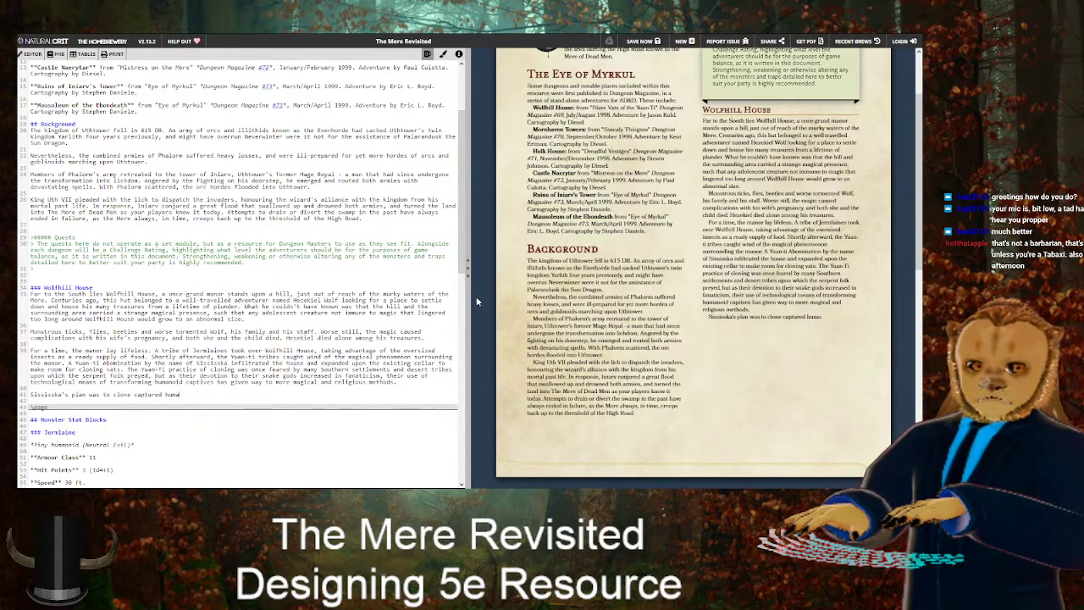
{"action": "type", "text": "humans captured from the "}
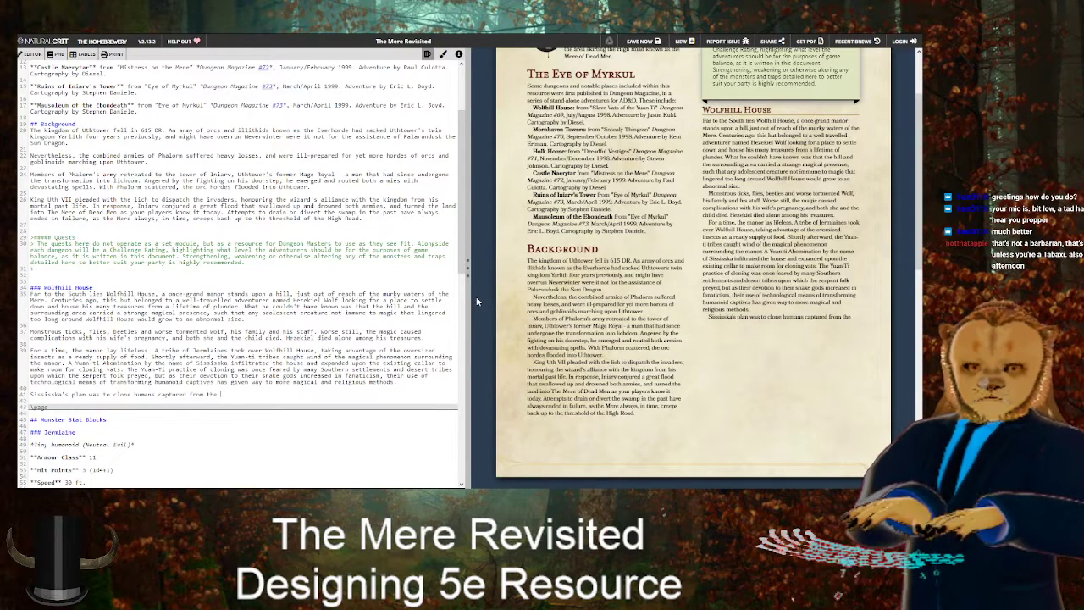
Continue the sentence about Sississka's plan with "Mere, combining their ability to rapidly grow"
{"action": "type", "text": "Mere, combin"}
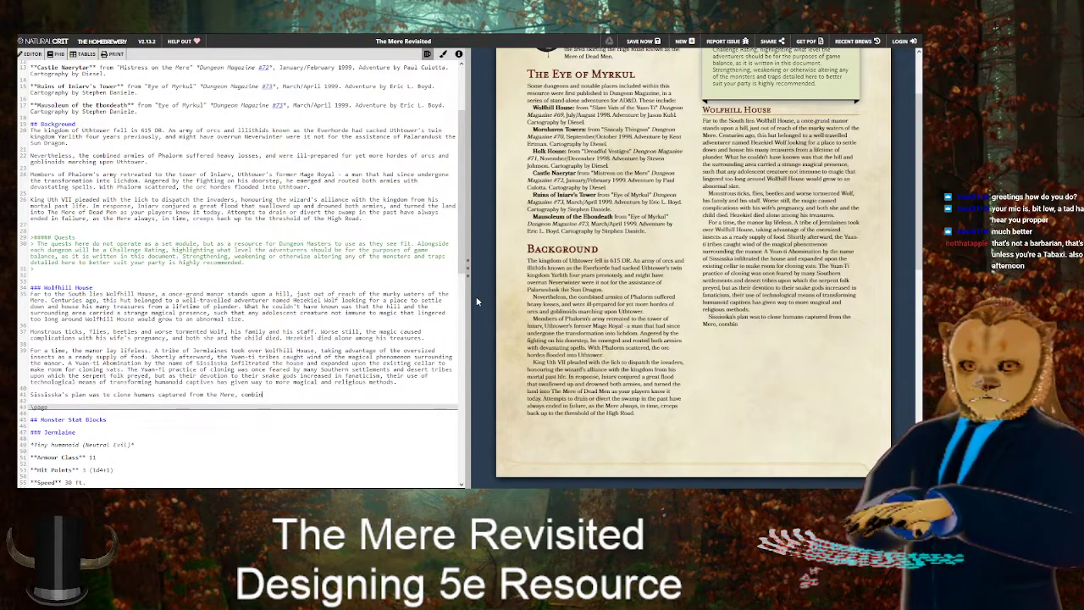
{"action": "type", "text": "ing their "}
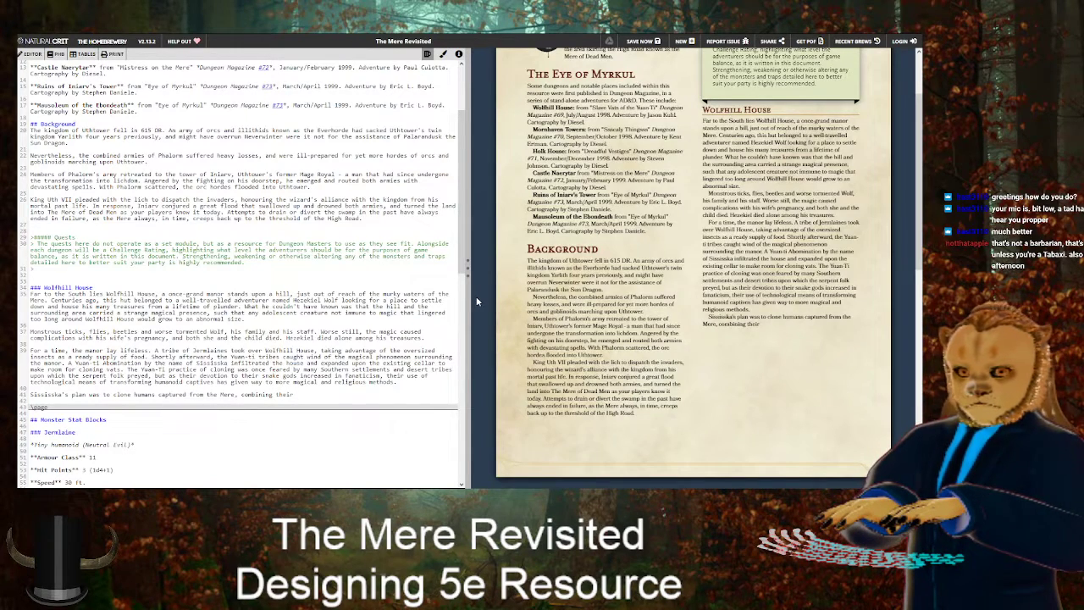
{"action": "type", "text": "ability to "}
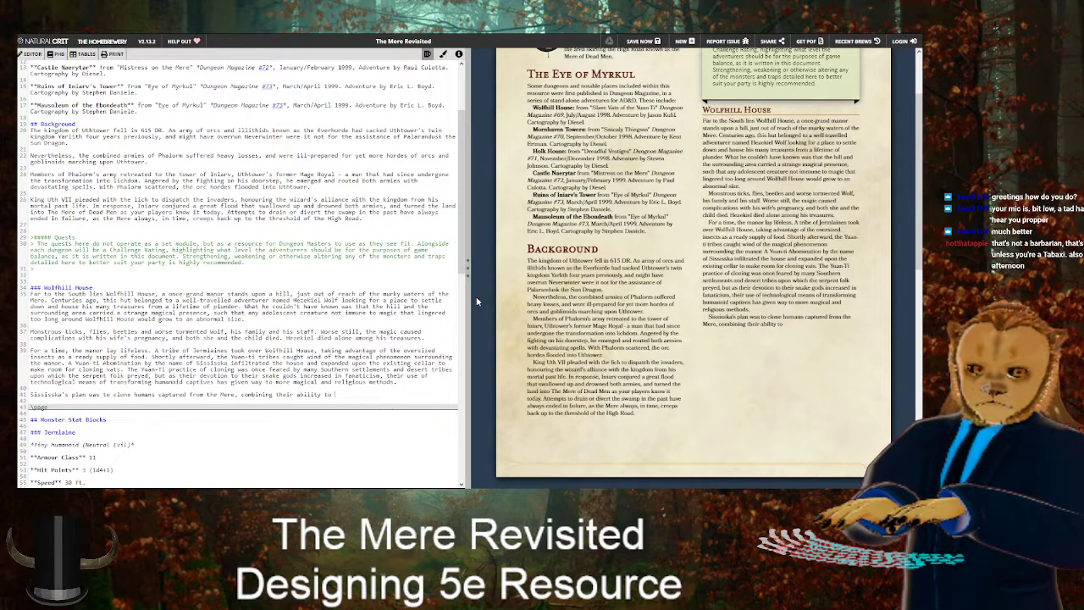
{"action": "type", "text": "re"}
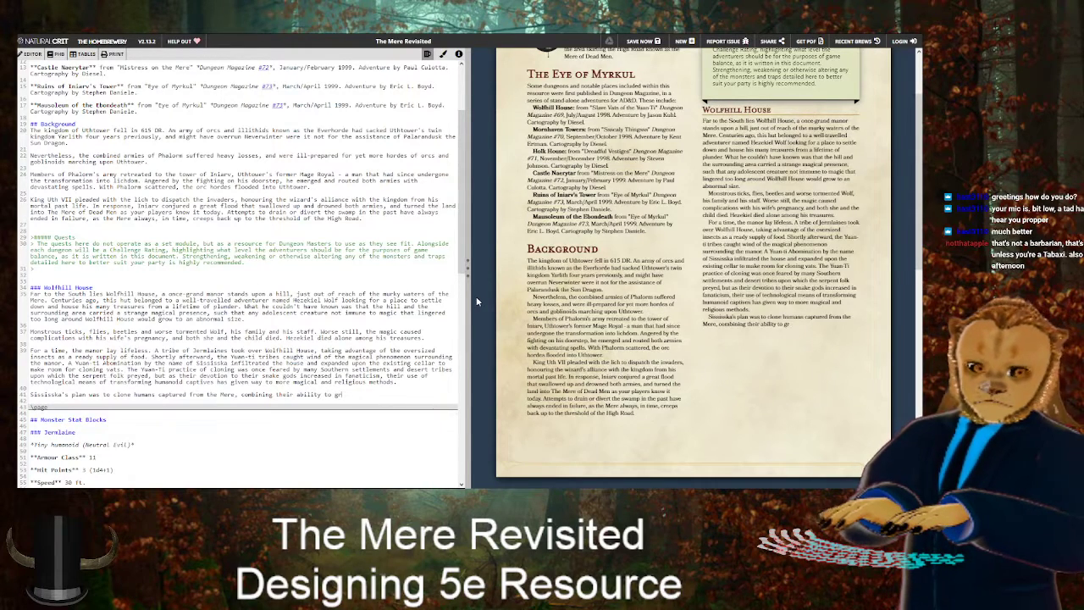
{"action": "key", "text": "BackSpace"}
{"action": "type", "text": "apidly grow"}
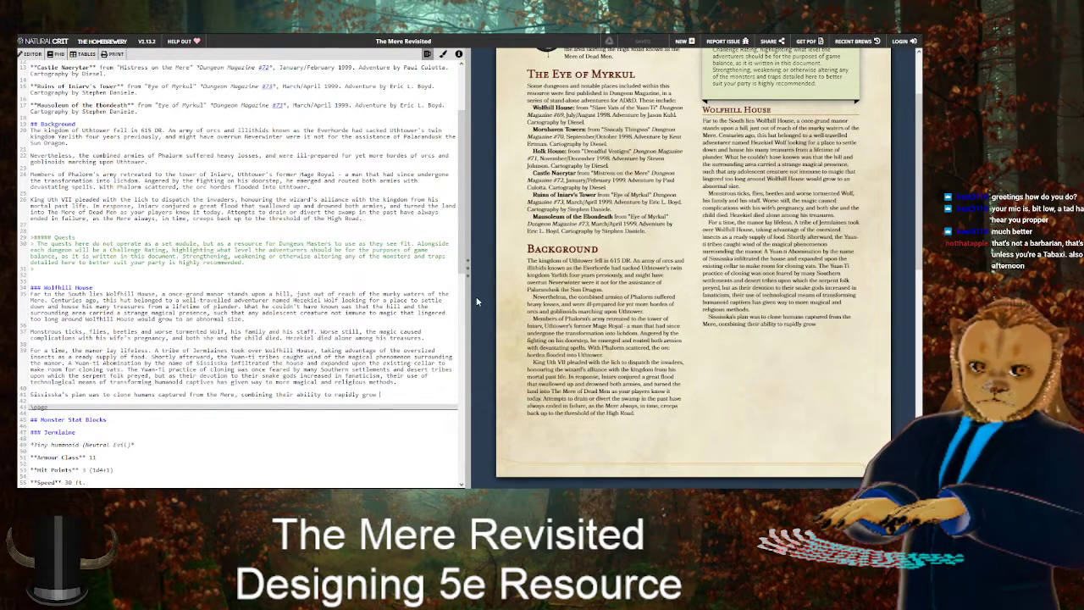
{"action": "type", "text": "clones"}
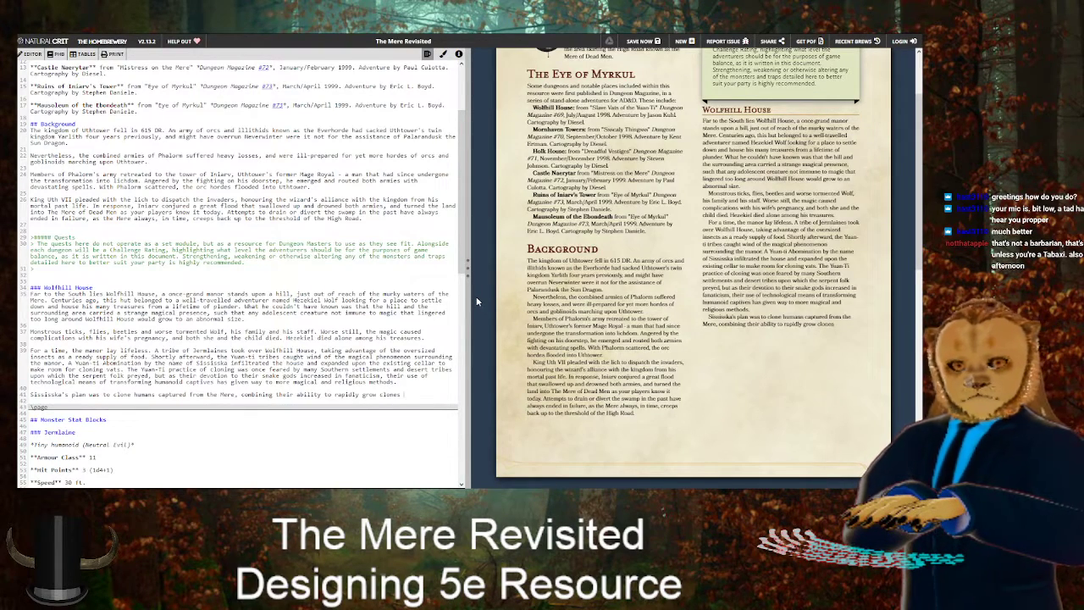
{"action": "key", "text": "BackSpace"}
{"action": "key", "text": "BackSpace"}
{"action": "key", "text": "BackSpace"}
{"action": "key", "text": "BackSpace"}
{"action": "key", "text": "BackSpace"}
{"action": "key", "text": "BackSpace"}
{"action": "key", "text": "BackSpace"}
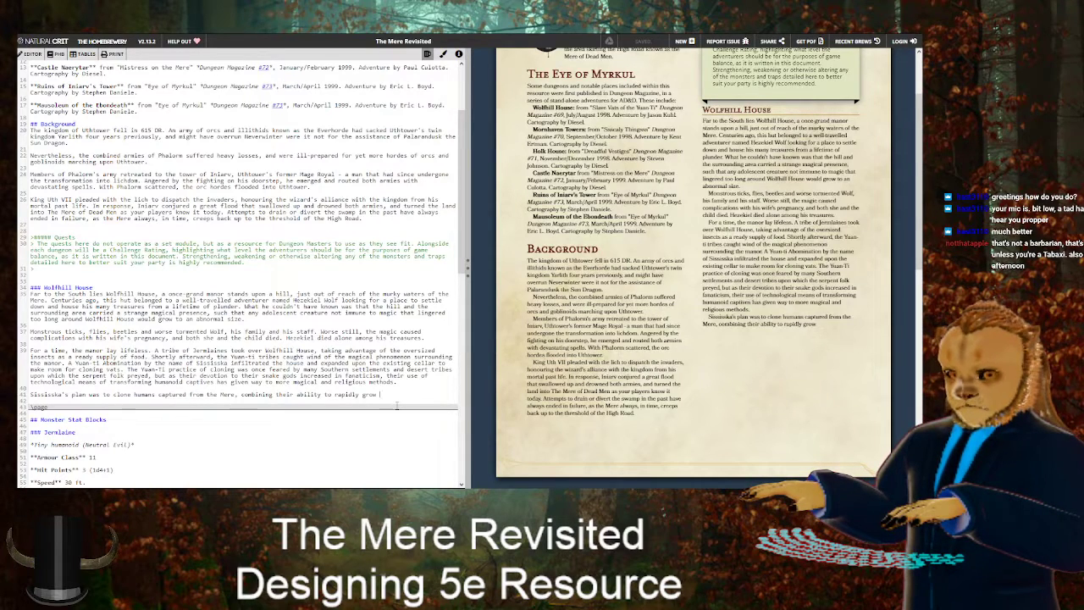
{"action": "type", "text": "replacement"}
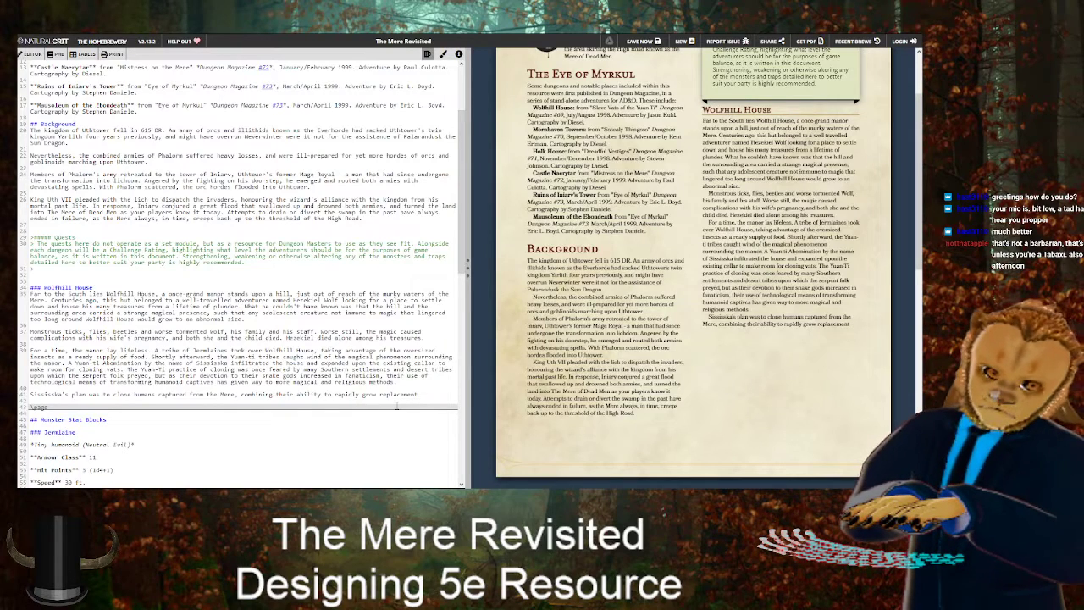
{"action": "key", "text": "ctrl+BackSpace"}
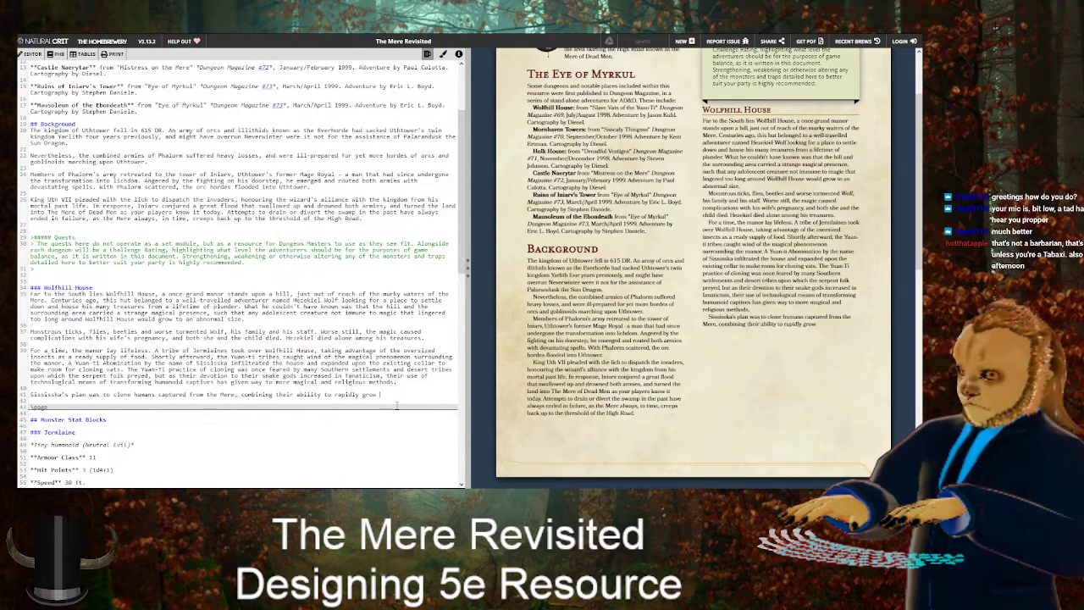
Continue the sentence about Sississka's plan with "mirror images of their victims with the magical aura of Wolfhill House, resulting in"
{"action": "type", "text": "mirror "}
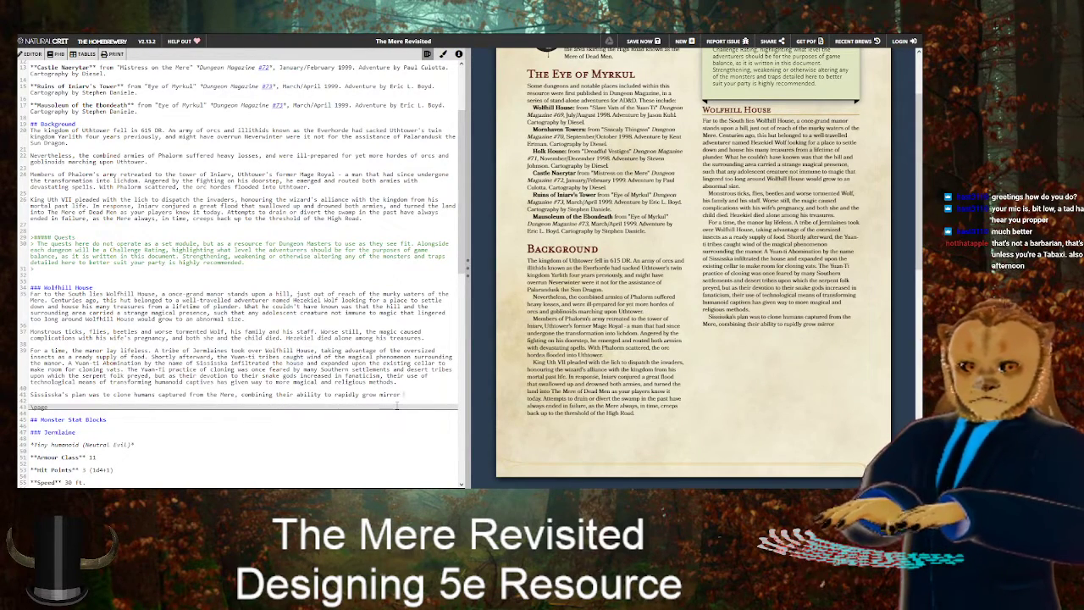
{"action": "type", "text": "images of their vi"}
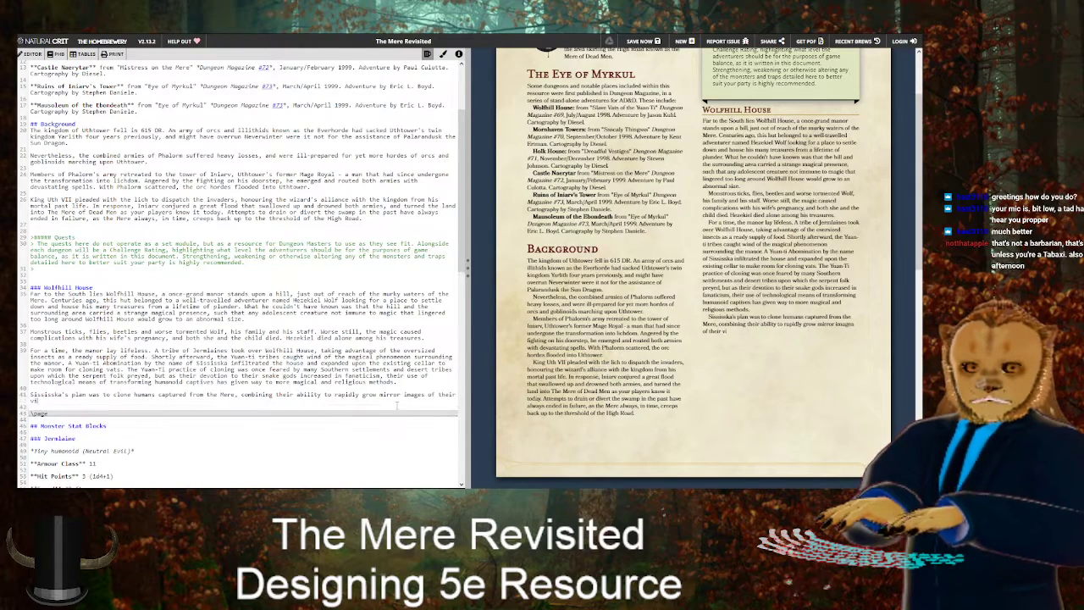
{"action": "type", "text": "ttims with the ma"}
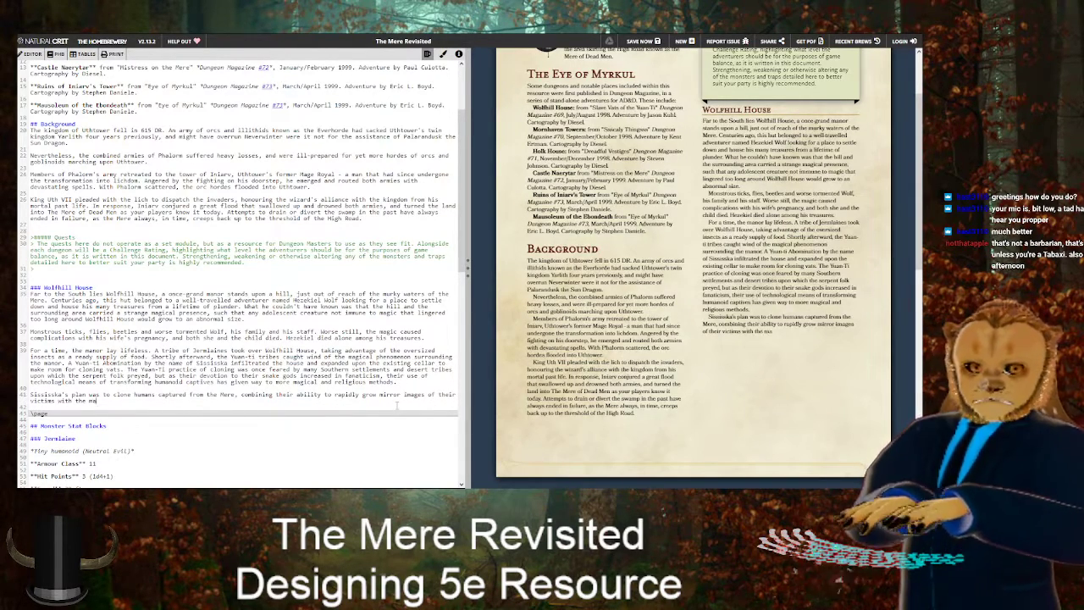
{"action": "type", "text": "gical aura of"}
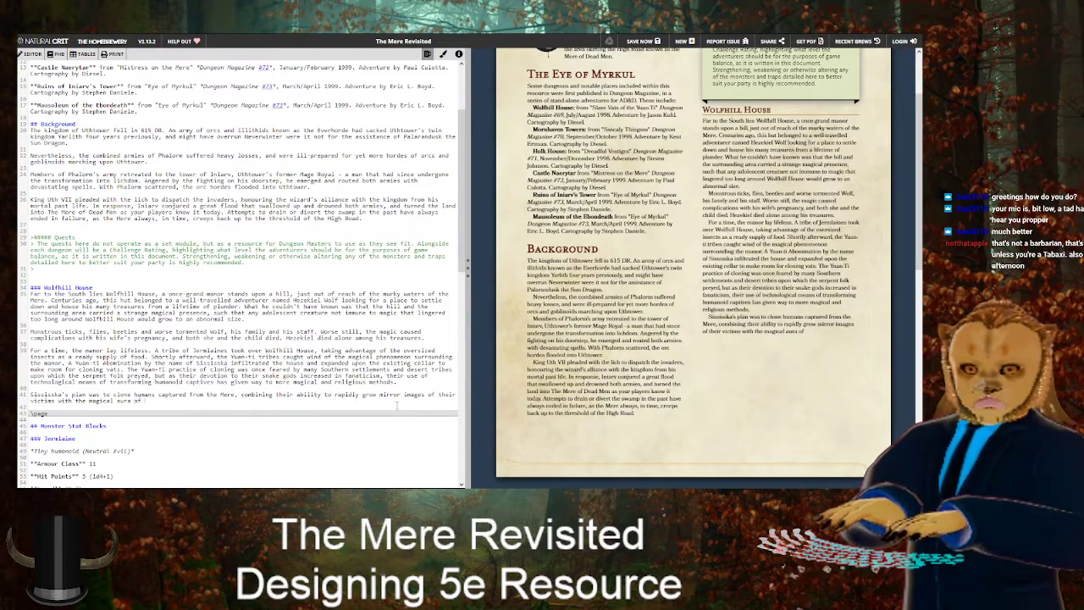
{"action": "type", "text": " Wolfhill House, regular"}
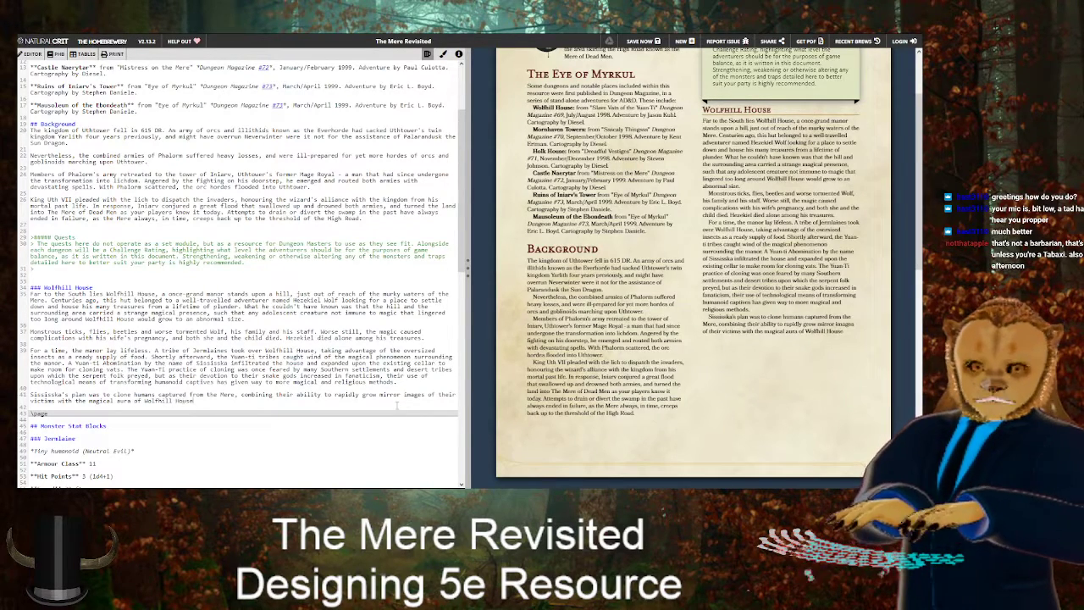
{"action": "key", "text": "BackSpace"}
{"action": "key", "text": "BackSpace"}
{"action": "key", "text": "BackSpace"}
{"action": "key", "text": "BackSpace"}
{"action": "key", "text": "BackSpace"}
{"action": "type", "text": "sulting in"}
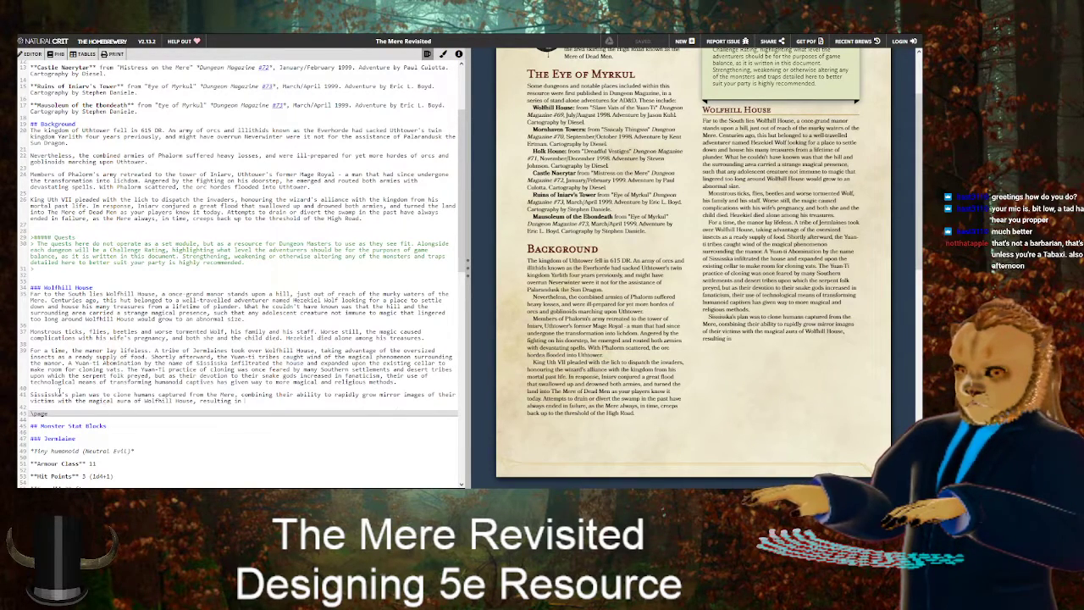
Replace "with" after "mirror images of their victims" with a comma in the sentence about Sississka's plan
{"action": "type", "text": ","}
{"action": "key", "text": "Delete"}
{"action": "key", "text": "Delete"}
{"action": "key", "text": "Delete"}
{"action": "key", "text": "Delete"}
{"action": "key", "text": "Delete"}
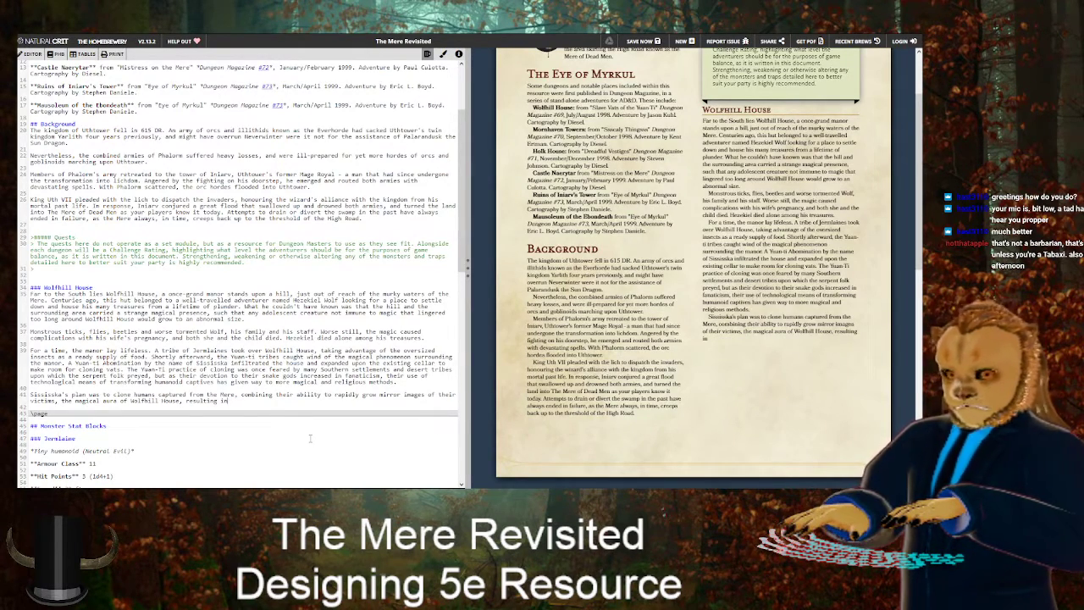
Replace "resulting in" after "the magical aura of Wolfhill House," with "and"
{"action": "key", "text": "BackSpace"}
{"action": "key", "text": "BackSpace"}
{"action": "key", "text": "BackSpace"}
{"action": "key", "text": "BackSpace"}
{"action": "key", "text": "BackSpace"}
{"action": "key", "text": "BackSpace"}
{"action": "key", "text": "BackSpace"}
{"action": "key", "text": "BackSpace"}
{"action": "key", "text": "BackSpace"}
{"action": "key", "text": "BackSpace"}
{"action": "key", "text": "BackSpace"}
{"action": "key", "text": "BackSpace"}
{"action": "key", "text": "BackSpace"}
{"action": "type", "text": "a"}
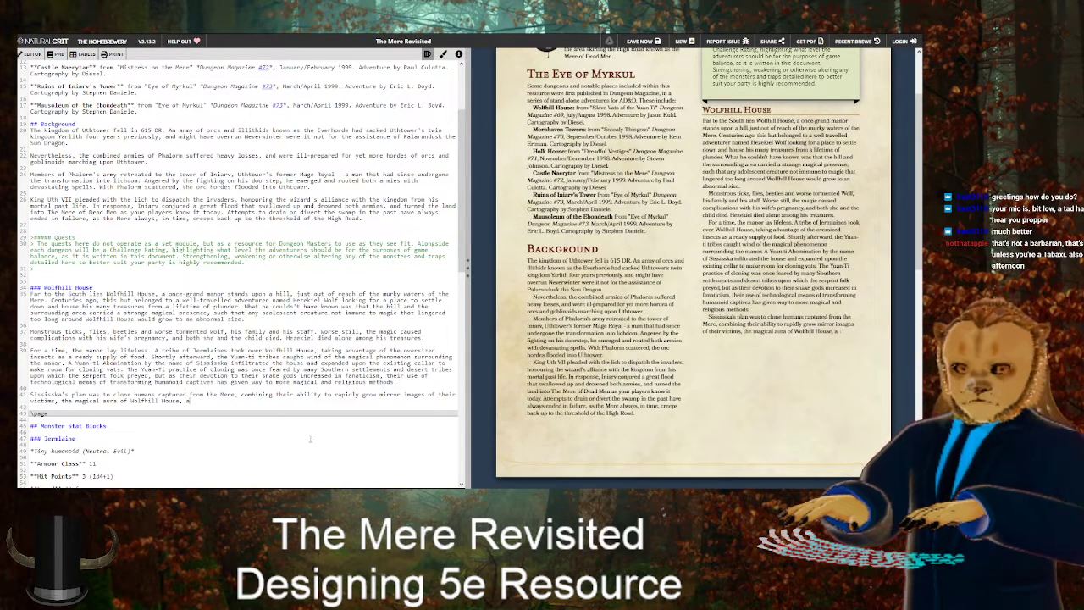
{"action": "type", "text": "nd"}
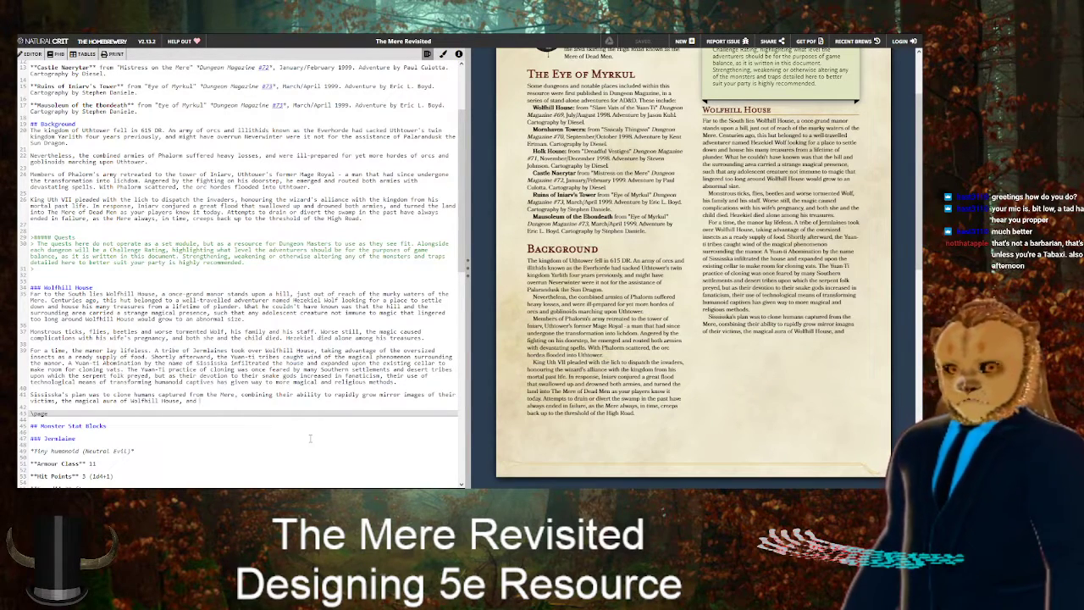
{"action": "type", "text": "the serpentine"}
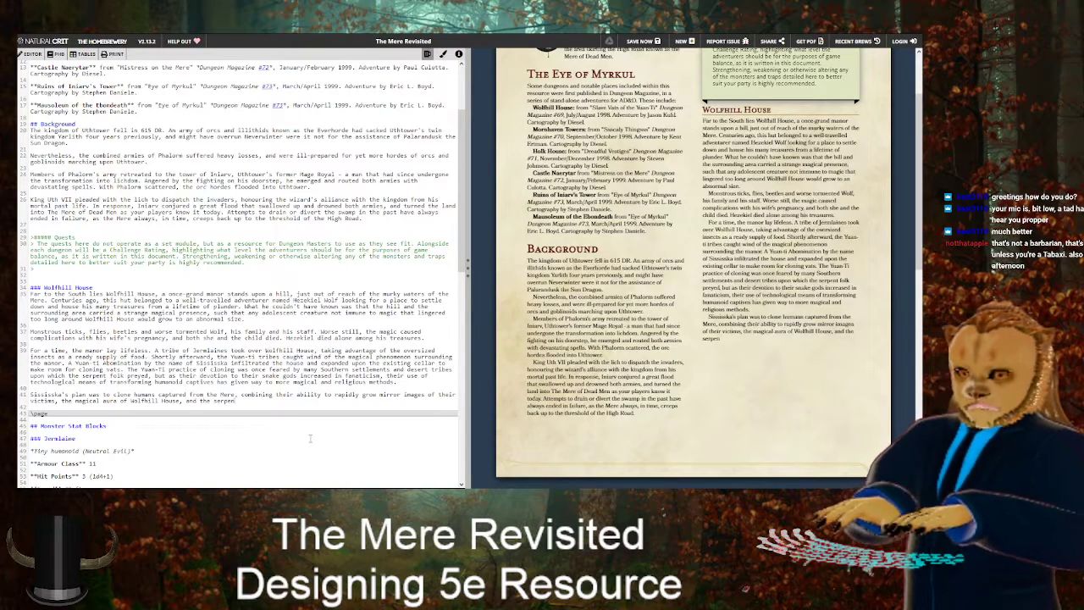
{"action": "key", "text": "BackSpace"}
{"action": "key", "text": "BackSpace"}
{"action": "key", "text": "BackSpace"}
{"action": "key", "text": "BackSpace"}
{"action": "key", "text": "BackSpace"}
{"action": "key", "text": "BackSpace"}
{"action": "key", "text": "BackSpace"}
{"action": "key", "text": "BackSpace"}
{"action": "key", "text": "BackSpace"}
{"action": "key", "text": "BackSpace"}
{"action": "key", "text": "BackSpace"}
{"action": "key", "text": "BackSpace"}
{"action": "key", "text": "BackSpace"}
{"action": "key", "text": "BackSpace"}
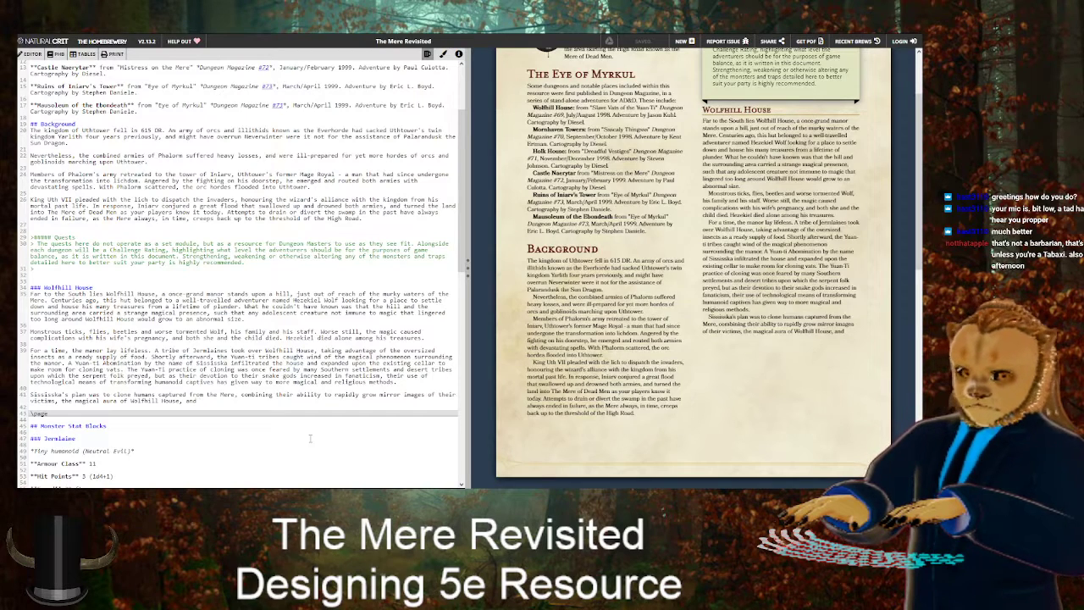
{"action": "type", "text": "indoctr"}
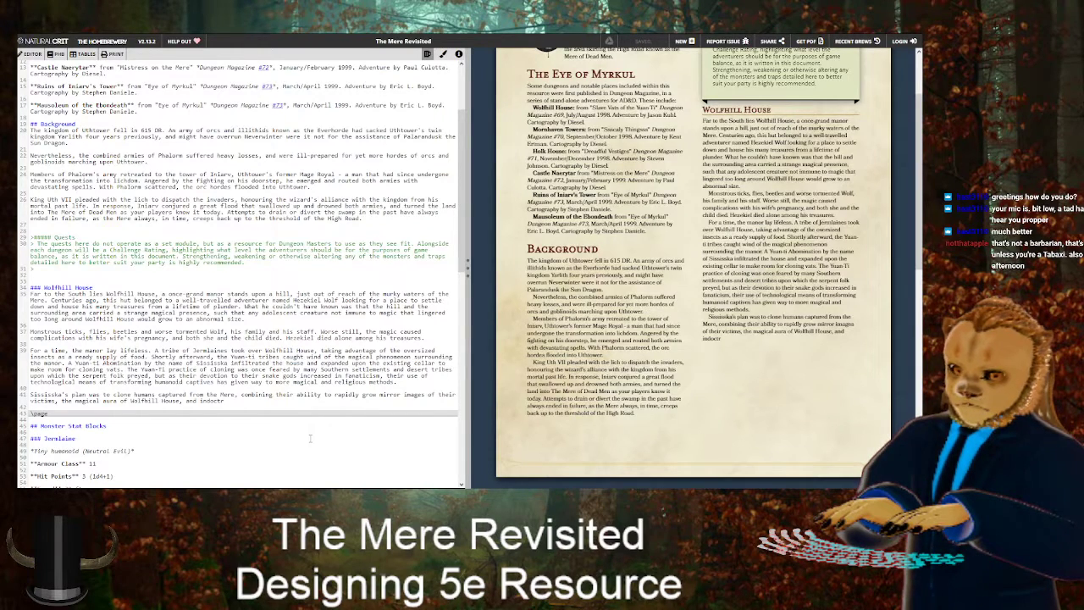
{"action": "key", "text": "BackSpace"}
{"action": "key", "text": "BackSpace"}
{"action": "key", "text": "BackSpace"}
{"action": "key", "text": "BackSpace"}
{"action": "key", "text": "BackSpace"}
{"action": "key", "text": "BackSpace"}
{"action": "key", "text": "BackSpace"}
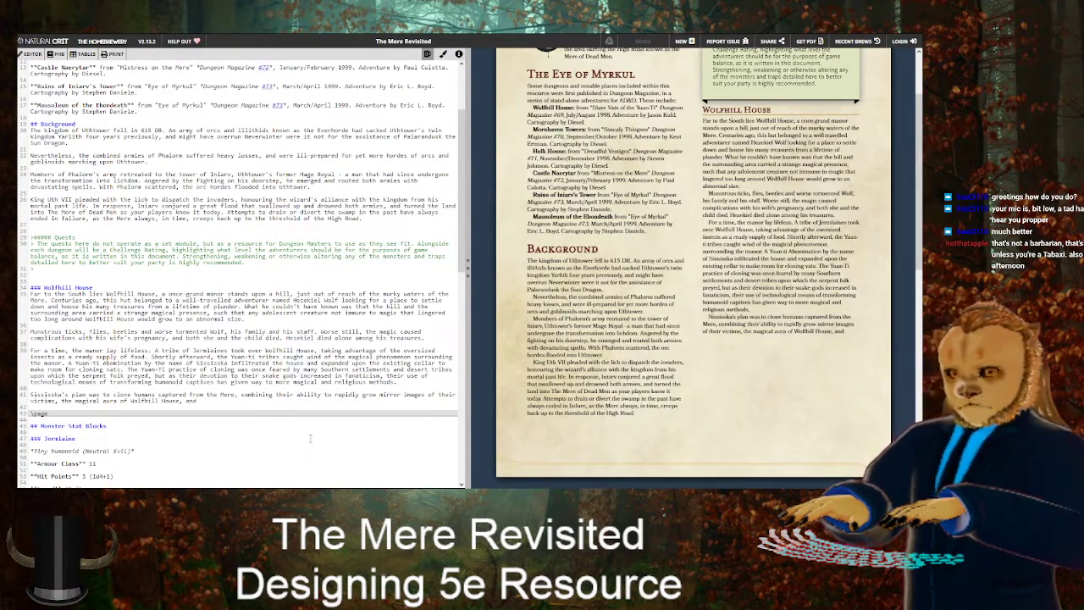
Continue the sentence about Sississka's plan with "indoctrination via hypnosis to create a legion of fanatically devoted"
{"action": "type", "text": "indoctrination via hypo"}
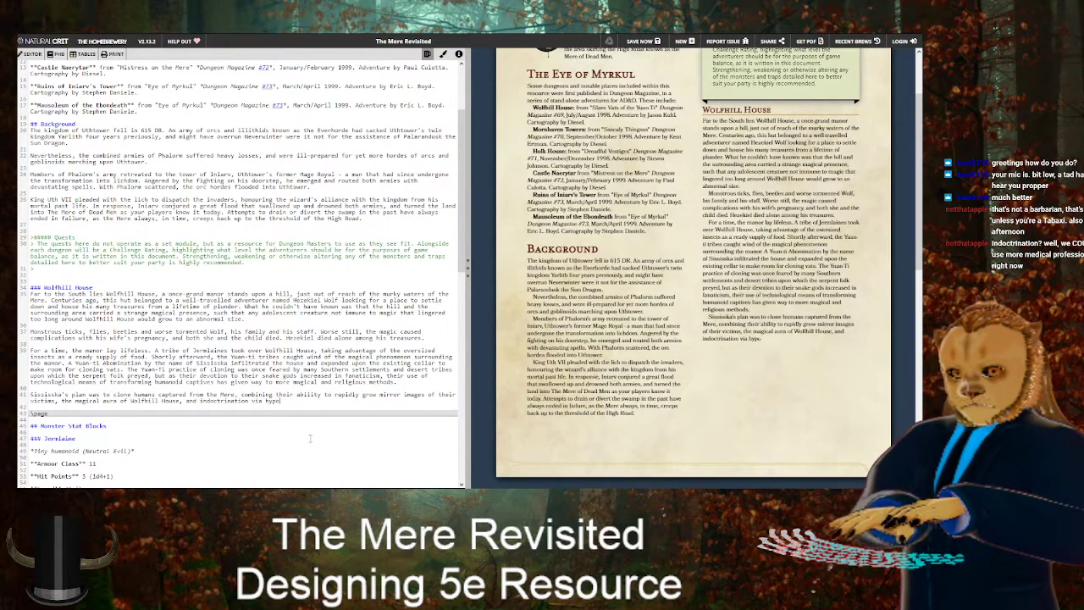
{"action": "key", "text": "BackSpace"}
{"action": "type", "text": "nosis"}
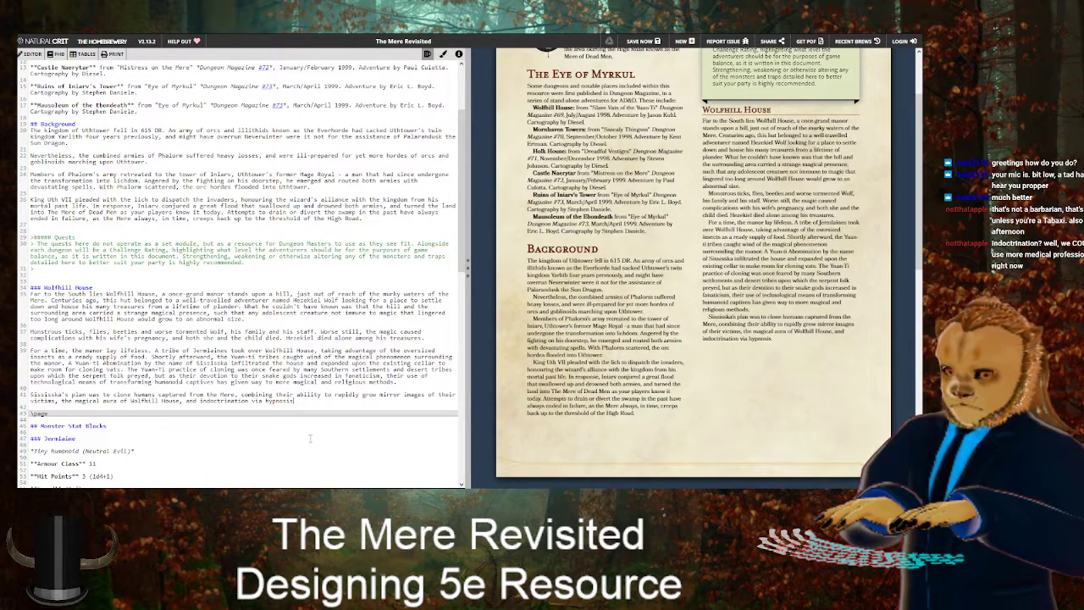
{"action": "type", "text": " to"}
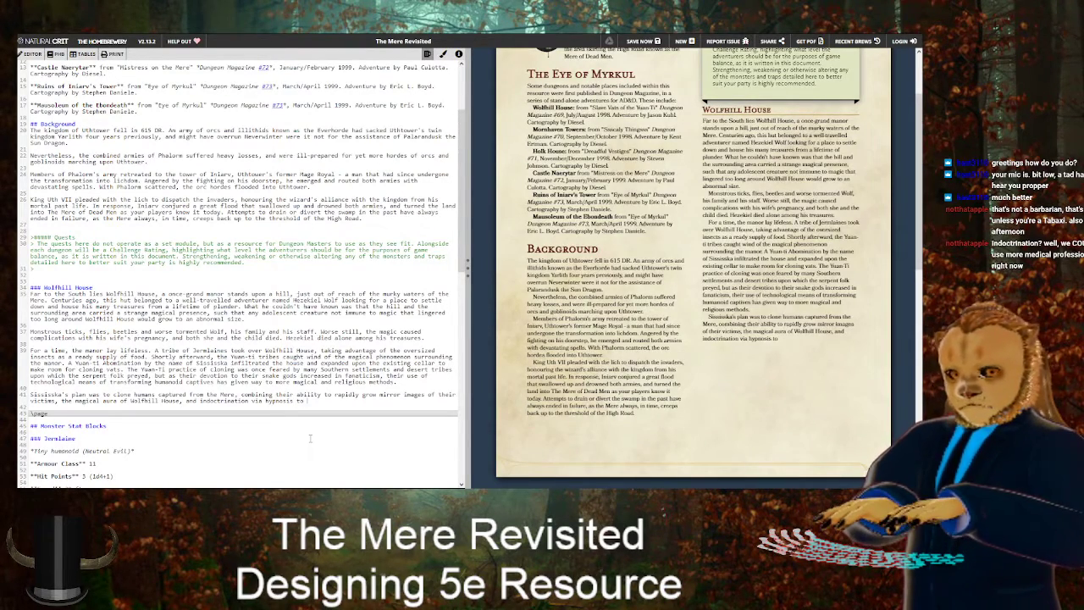
{"action": "type", "text": " create a legion of"}
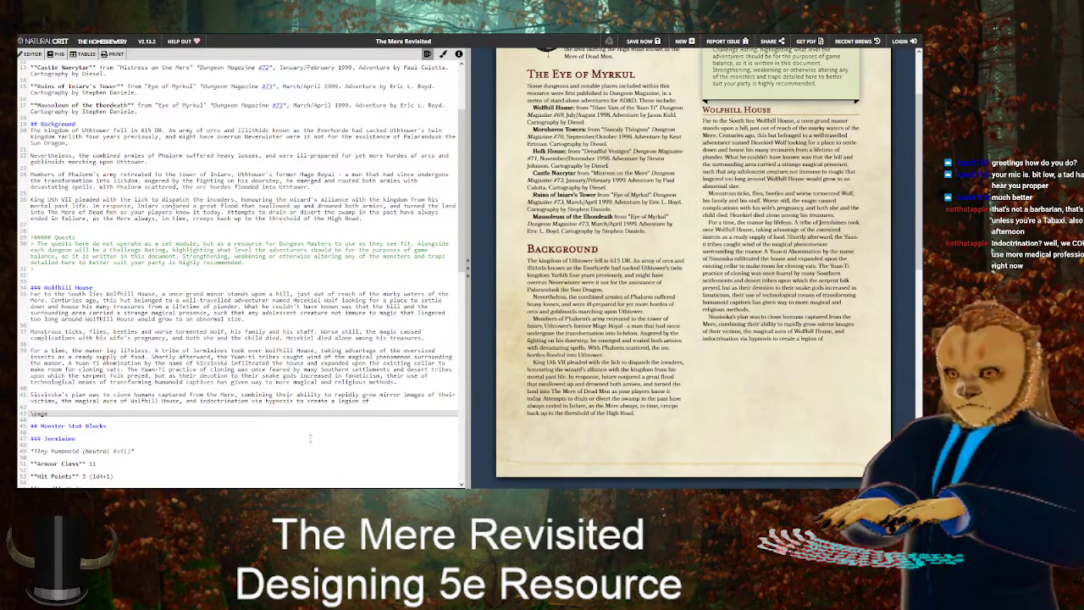
{"action": "type", "text": " fanatically"}
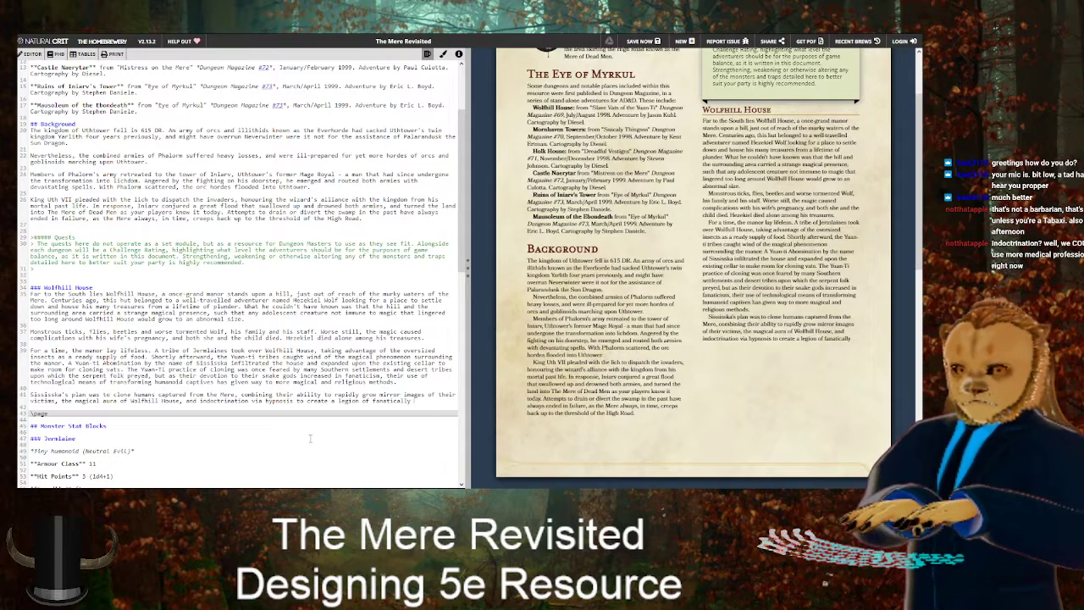
{"action": "type", "text": " devote"}
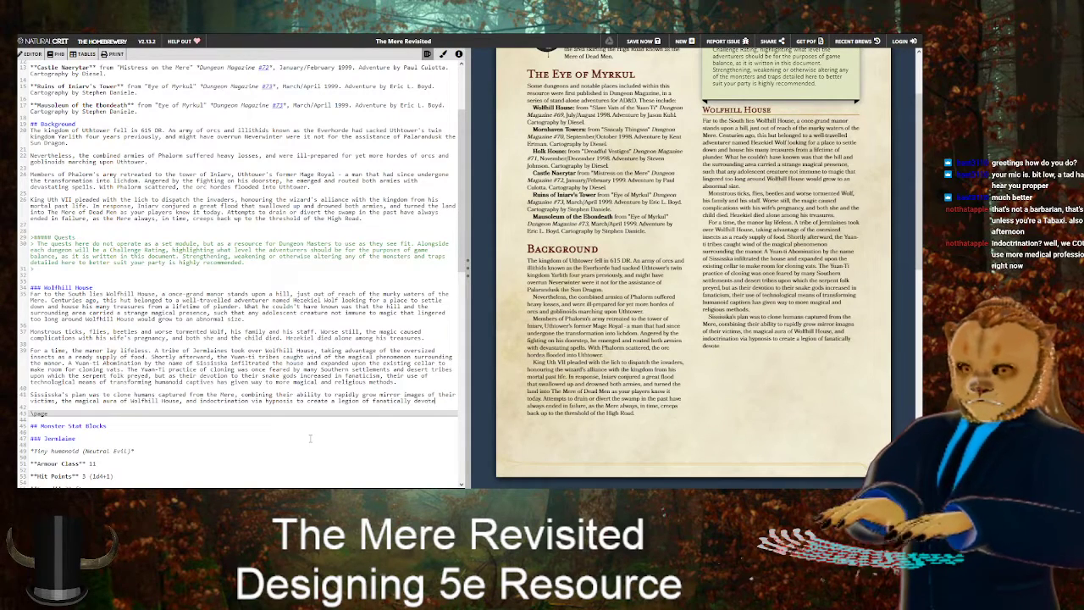
{"action": "type", "text": "d '"}
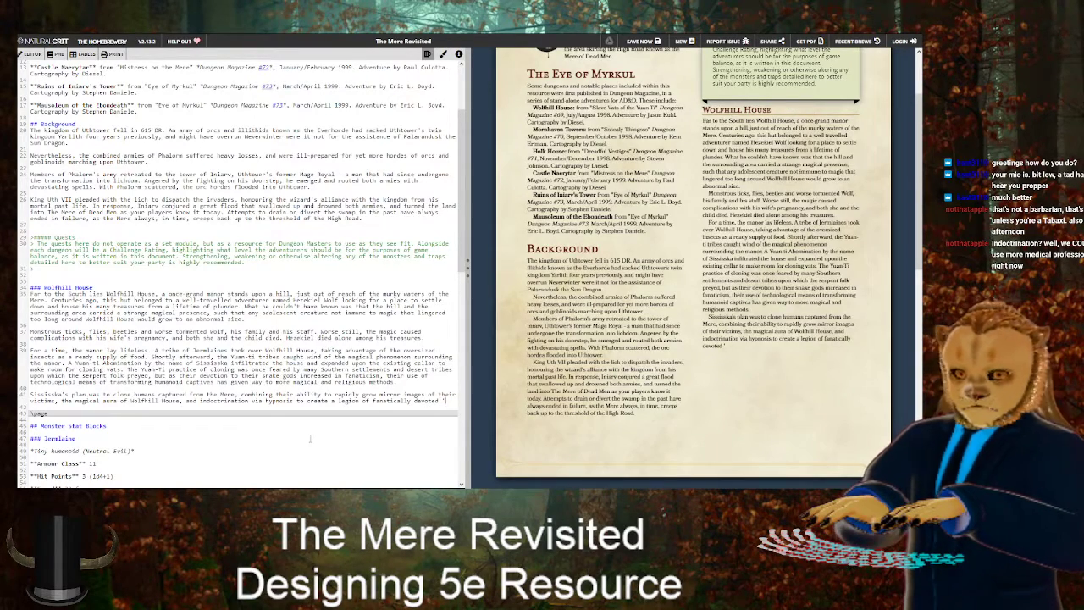
{"action": "type", "text": "megalomen"}
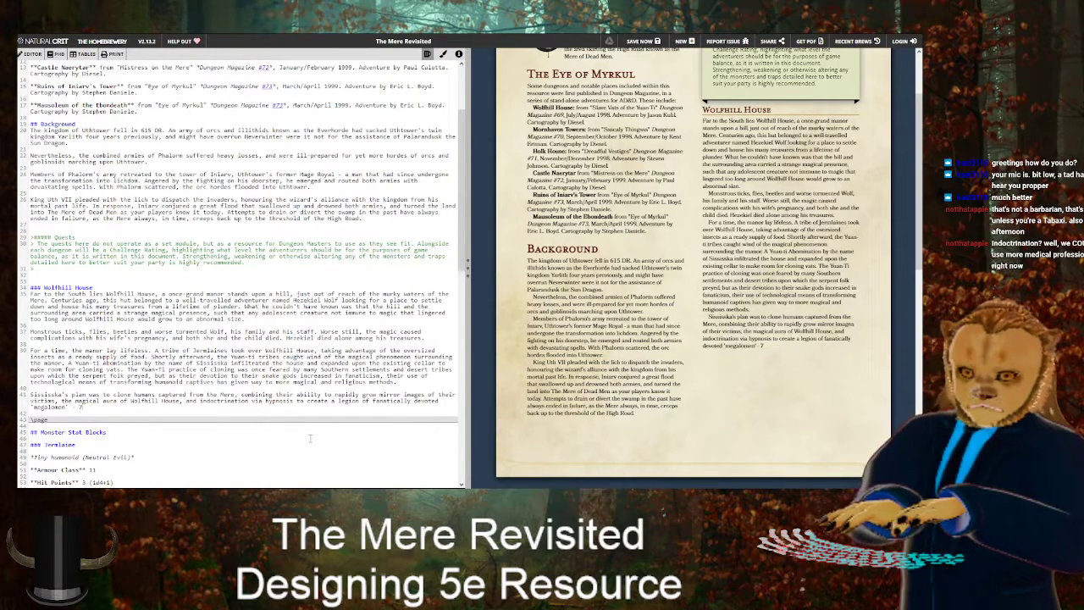
{"action": "type", "text": "' - 7 fee"}
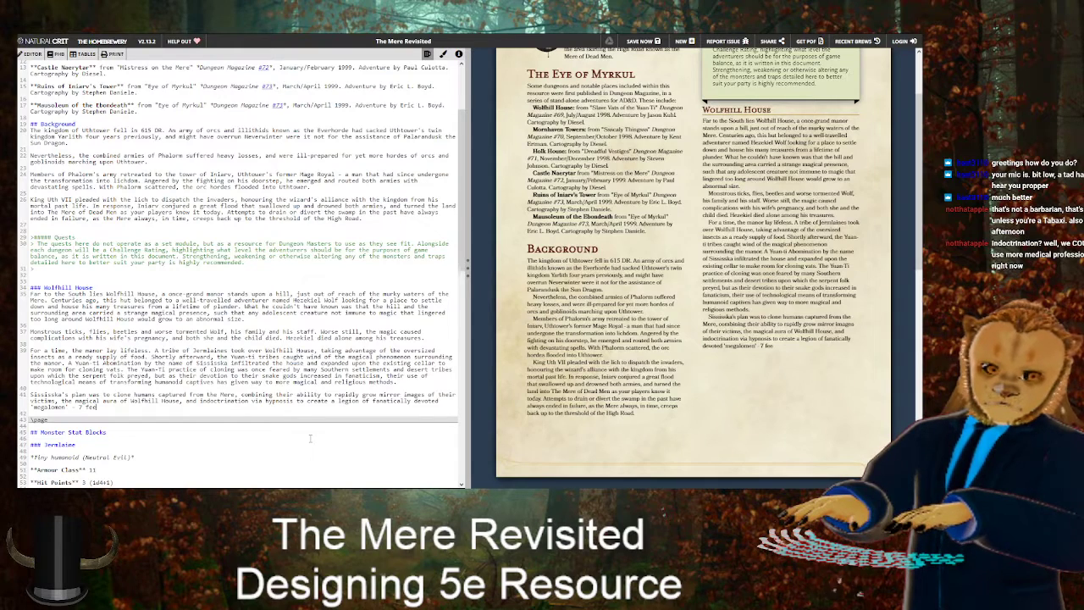
{"action": "key", "text": "BackSpace"}
{"action": "key", "text": "BackSpace"}
{"action": "key", "text": "BackSpace"}
{"action": "type", "text": "foot"}
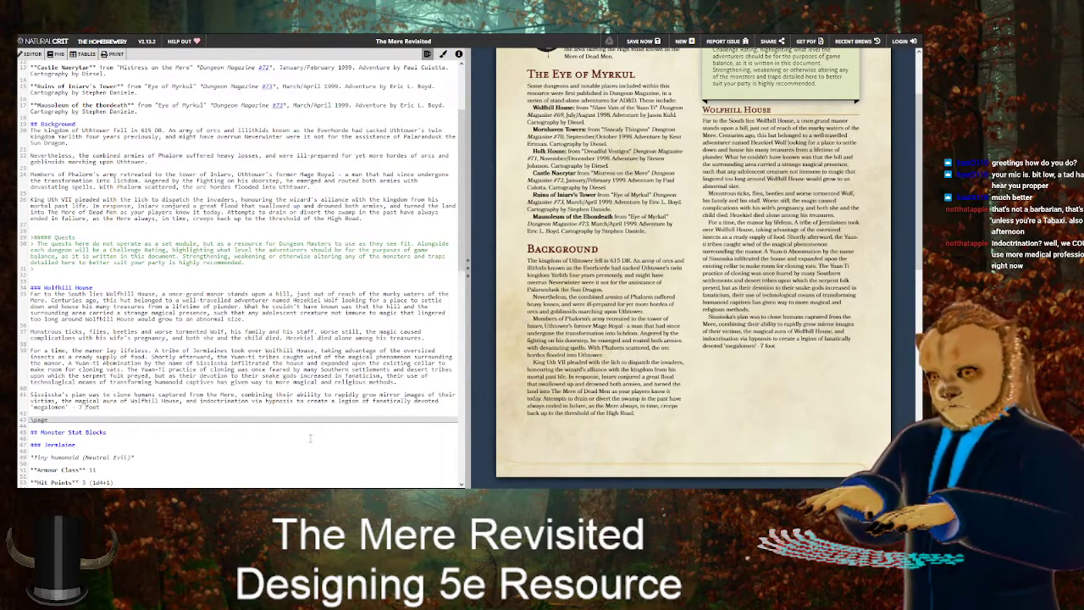
{"action": "type", "text": " tall "}
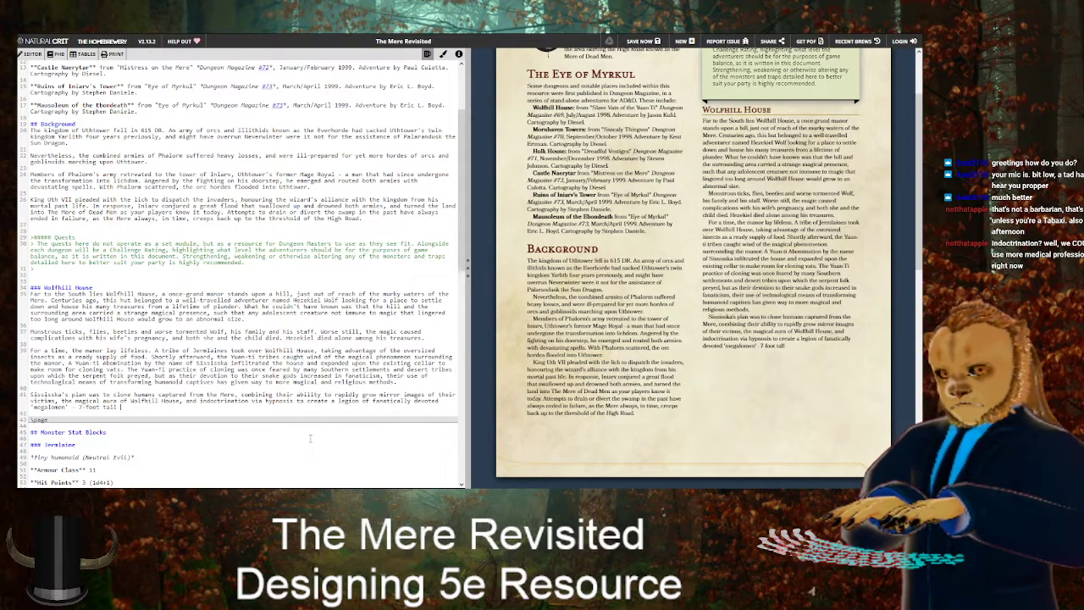
{"action": "type", "text": "clones"}
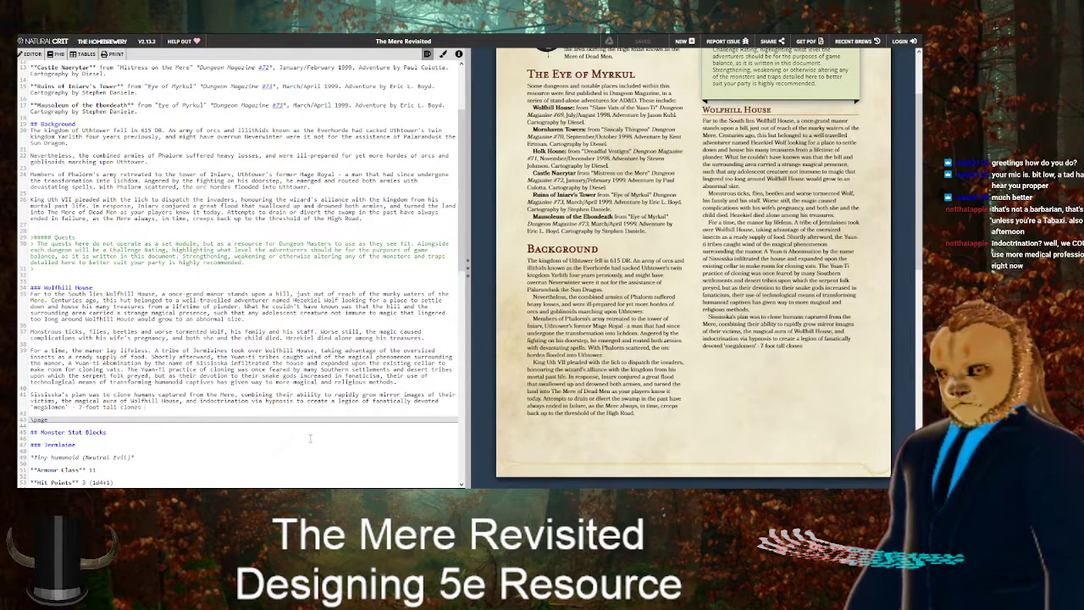
{"action": "key", "text": "BackSpace"}
{"action": "key", "text": "BackSpace"}
{"action": "key", "text": "BackSpace"}
{"action": "key", "text": "BackSpace"}
{"action": "key", "text": "BackSpace"}
{"action": "key", "text": "BackSpace"}
{"action": "key", "text": "BackSpace"}
{"action": "key", "text": "BackSpace"}
{"action": "key", "text": "BackSpace"}
{"action": "key", "text": "BackSpace"}
{"action": "key", "text": "BackSpace"}
{"action": "key", "text": "BackSpace"}
{"action": "key", "text": "BackSpace"}
{"action": "key", "text": "BackSpace"}
{"action": "key", "text": "BackSpace"}
{"action": "key", "text": "BackSpace"}
{"action": "key", "text": "BackSpace"}
{"action": "key", "text": "BackSpace"}
{"action": "key", "text": "BackSpace"}
{"action": "key", "text": "BackSpace"}
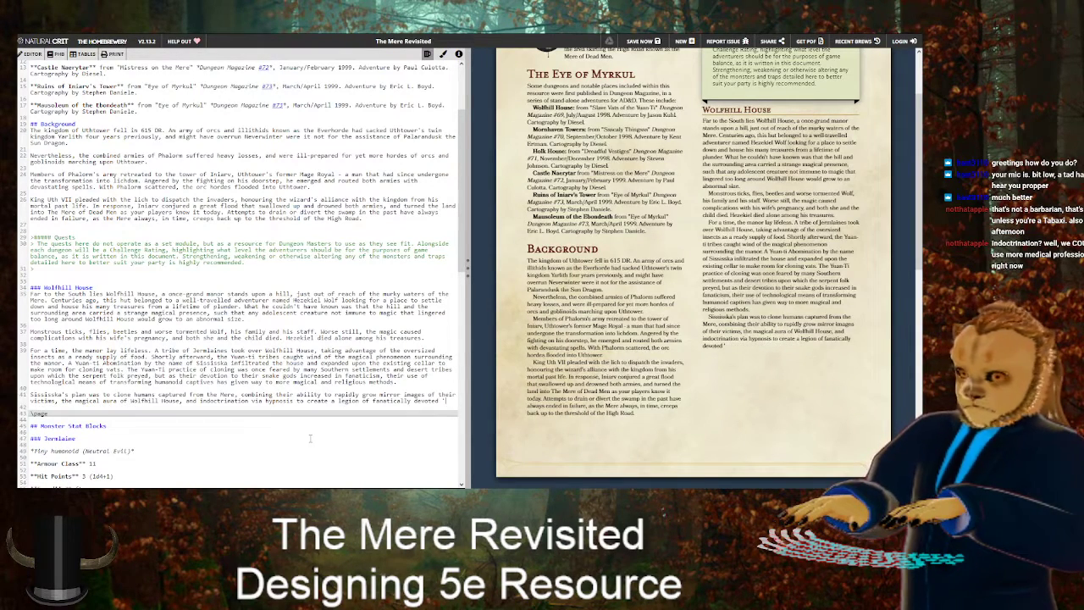
Finish the sentence after "fanatically devoted" with ", 7-foot tall muscular 'megalomen'." and open a new paragraph below it
{"action": "key", "text": "BackSpace"}
{"action": "key", "text": "BackSpace"}
{"action": "type", "text": ", 7' f"}
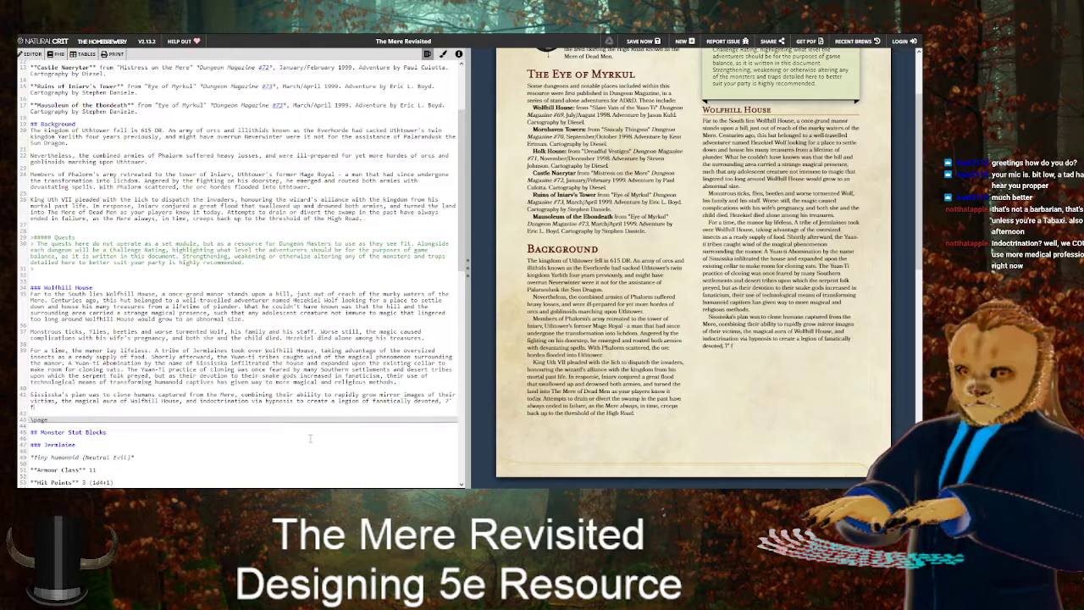
{"action": "key", "text": "BackSpace"}
{"action": "key", "text": "BackSpace"}
{"action": "key", "text": "BackSpace"}
{"action": "type", "text": "-ft"}
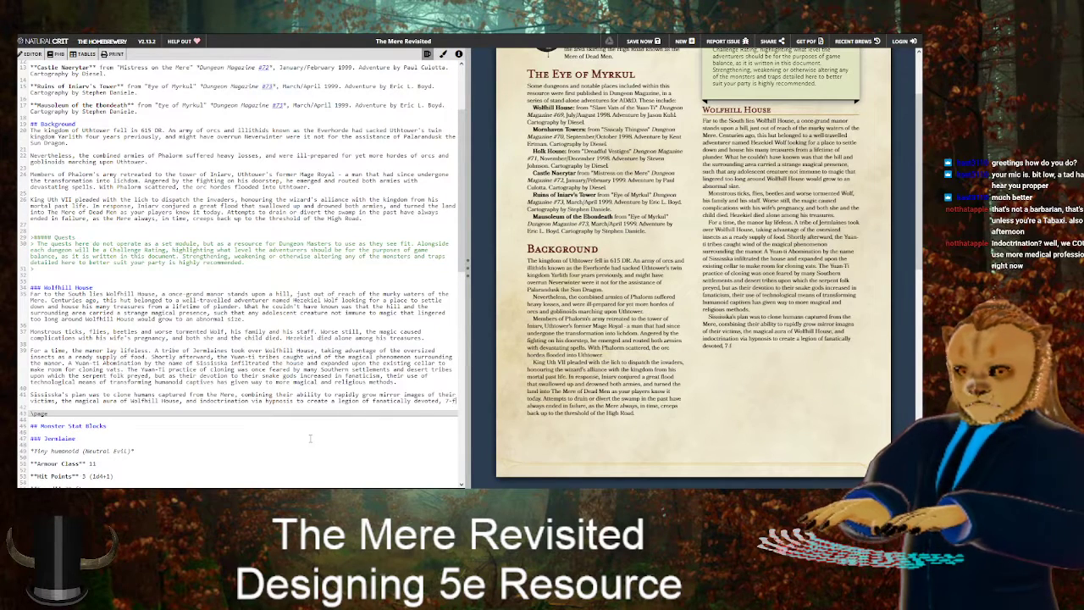
{"action": "key", "text": "BackSpace"}
{"action": "type", "text": "oot tall muscular 'megalomen'"}
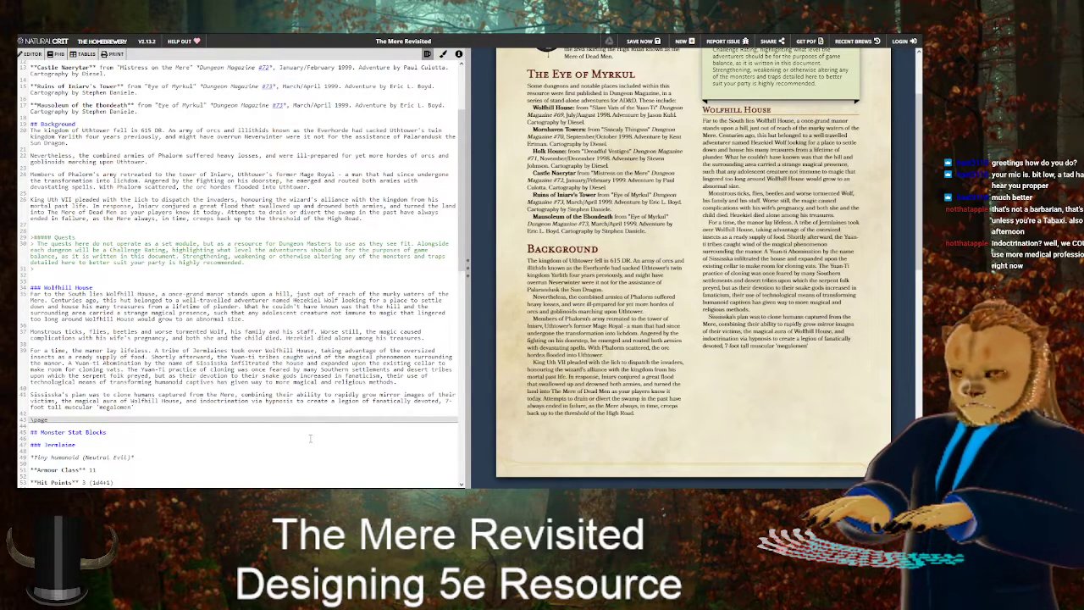
{"action": "type", "text": "."}
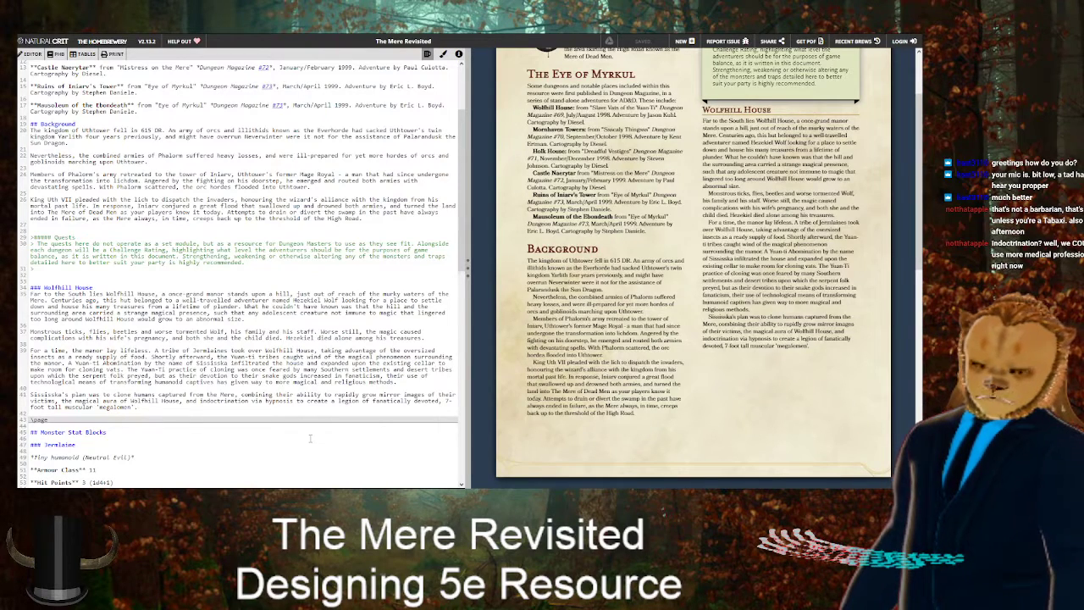
{"action": "key", "text": "Return"}
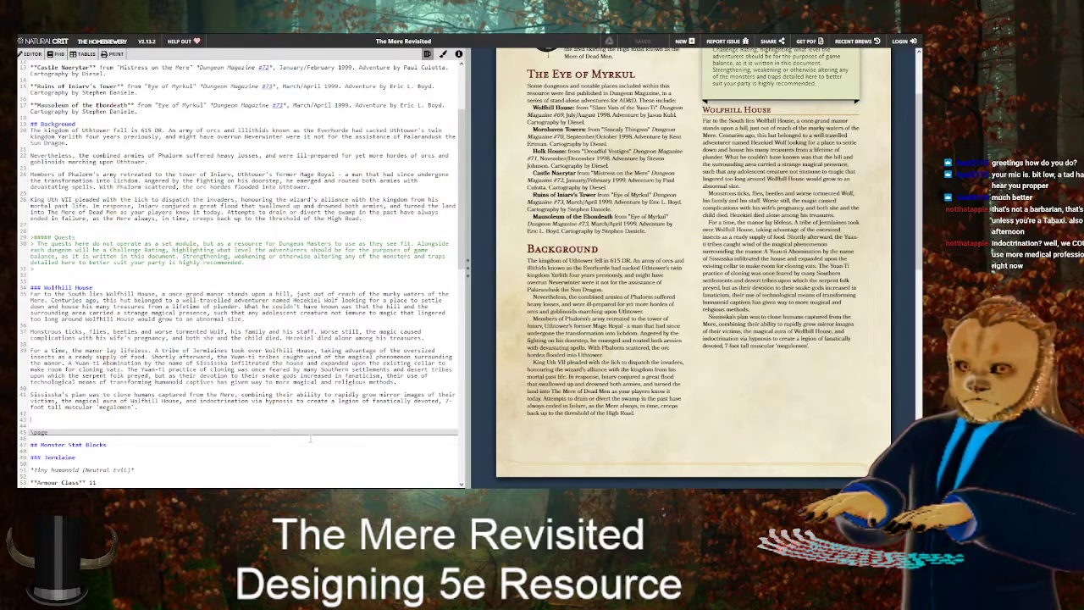
{"action": "type", "text": "In t"}
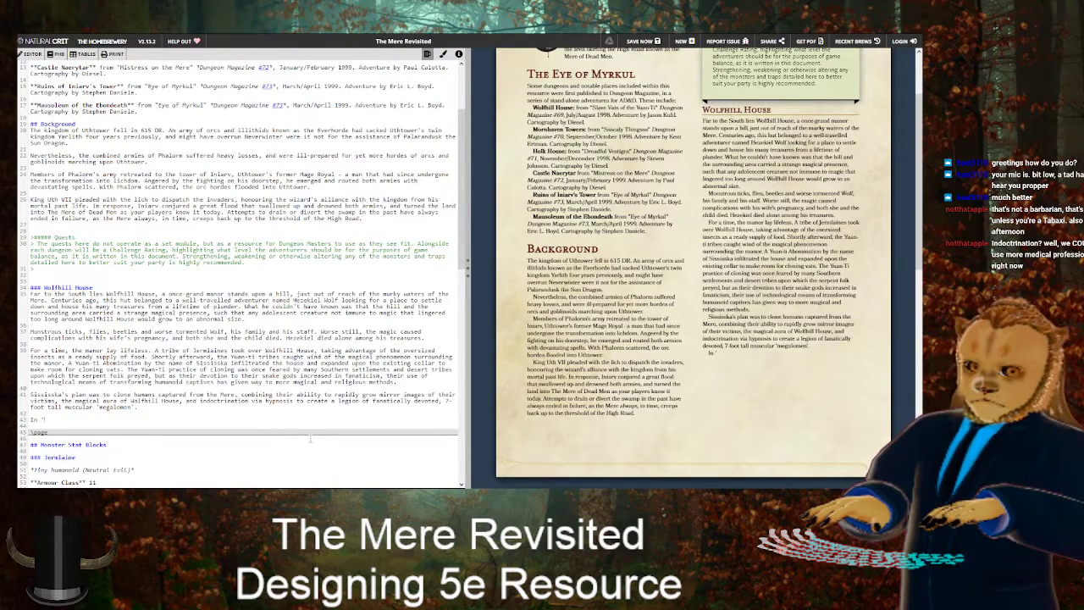
{"action": "type", "text": "Slave Cats o"}
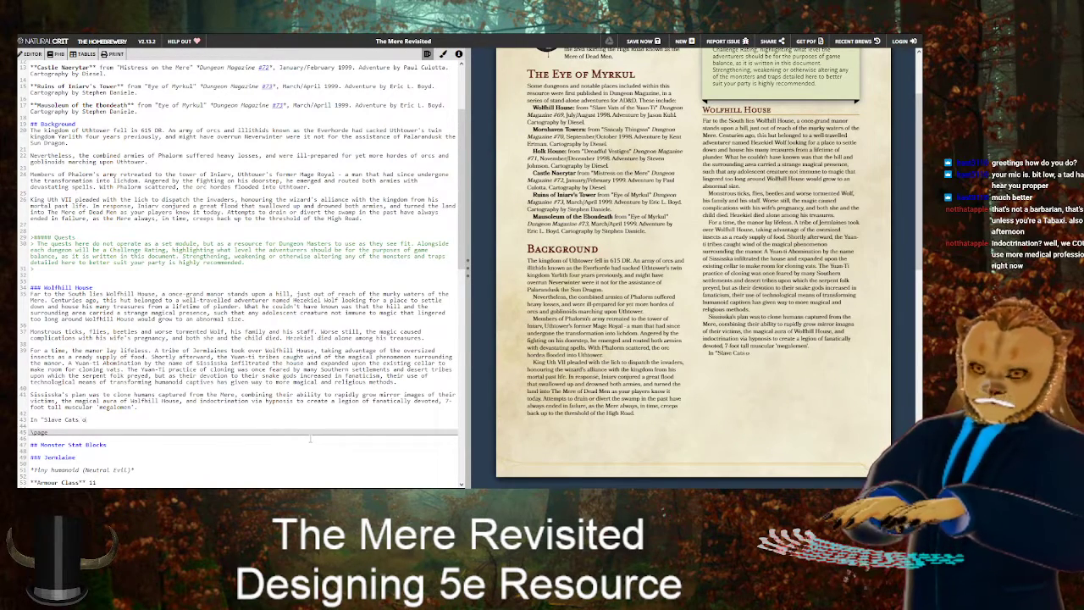
{"action": "key", "text": "BackSpace"}
{"action": "key", "text": "BackSpace"}
{"action": "key", "text": "BackSpace"}
{"action": "key", "text": "BackSpace"}
{"action": "key", "text": "BackSpace"}
{"action": "key", "text": "BackSpace"}
{"action": "key", "text": "BackSpace"}
{"action": "key", "text": "BackSpace"}
{"action": "key", "text": "BackSpace"}
{"action": "key", "text": "BackSpace"}
{"action": "key", "text": "BackSpace"}
{"action": "key", "text": "BackSpace"}
{"action": "key", "text": "BackSpace"}
{"action": "key", "text": "BackSpace"}
{"action": "key", "text": "BackSpace"}
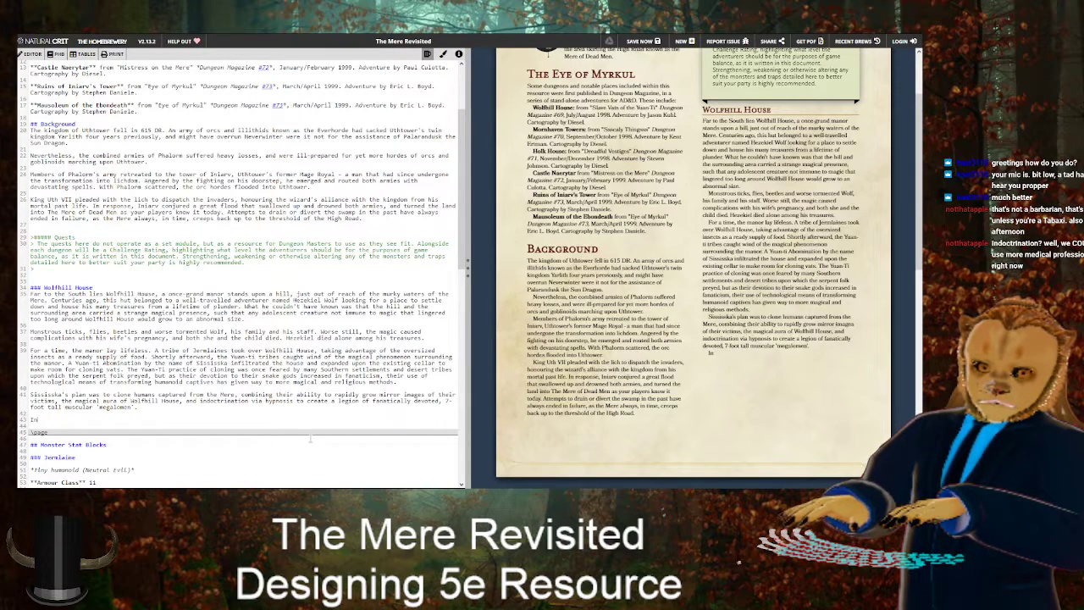
Start the new paragraph under Wolfhill House with 'This is the background to "Slave Vats of the Yuan-Ti". In it'
{"action": "type", "text": "This is the back"}
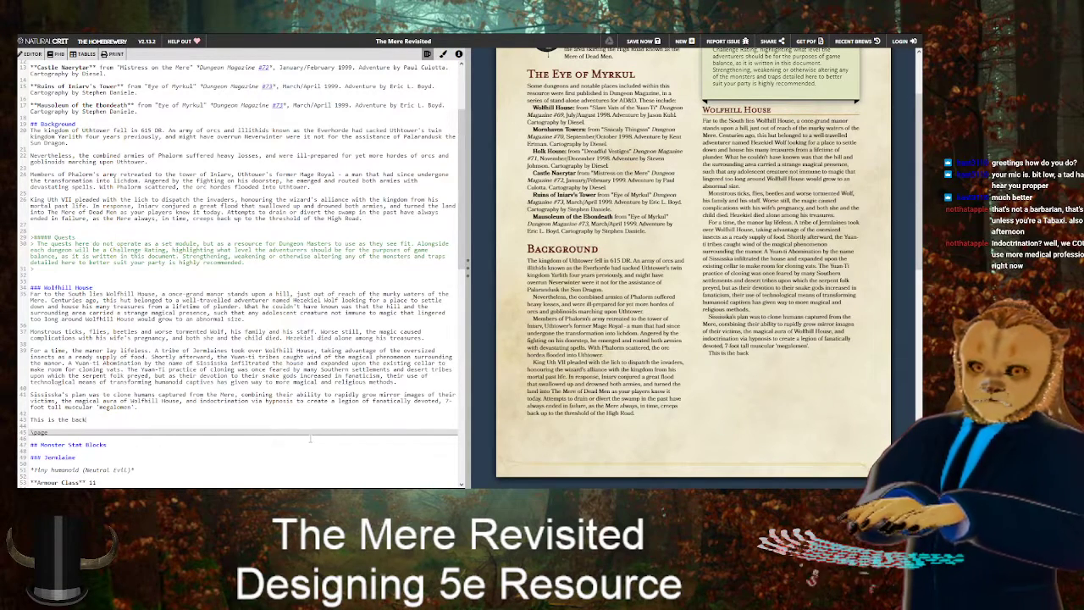
{"action": "type", "text": "ground to \"Slave Ca"}
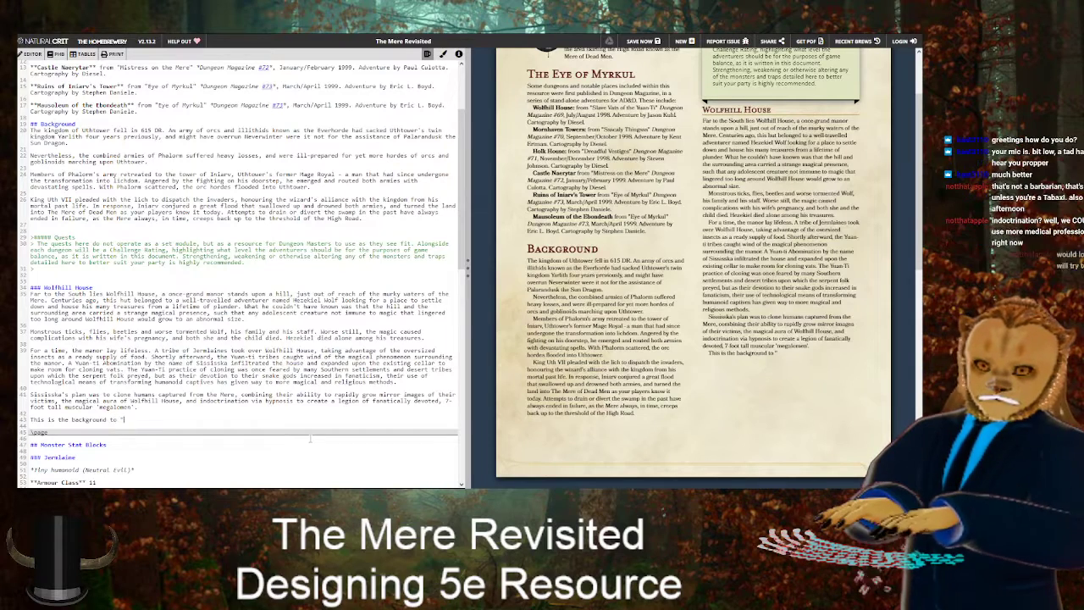
{"action": "key", "text": "BackSpace"}
{"action": "key", "text": "BackSpace"}
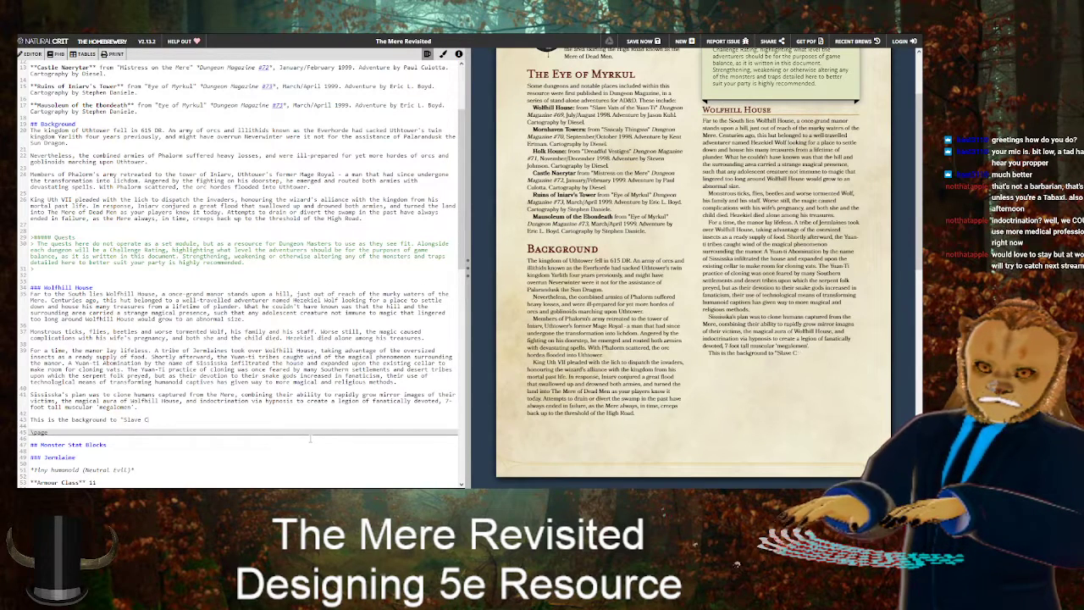
{"action": "type", "text": "Vats of the Yuan-Ti\". In it"}
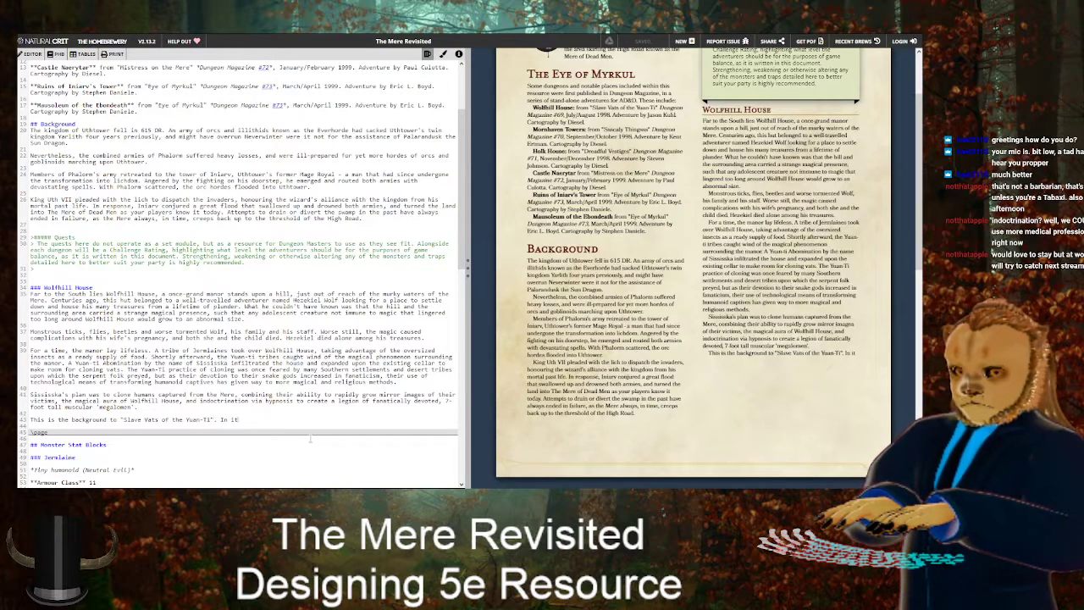
Complete the sentence after "In it" with ", adventurers track a Yuan-ti Pureblood back to the manor and uncover the operation."
{"action": "type", "text": ", adven"}
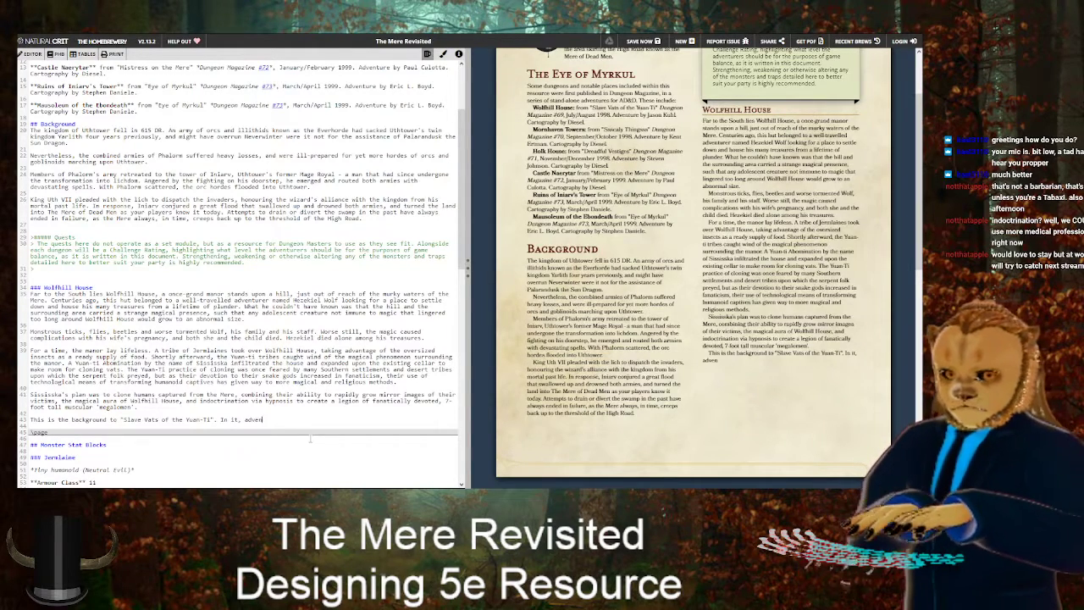
{"action": "type", "text": "turers track a Yuan-ti"}
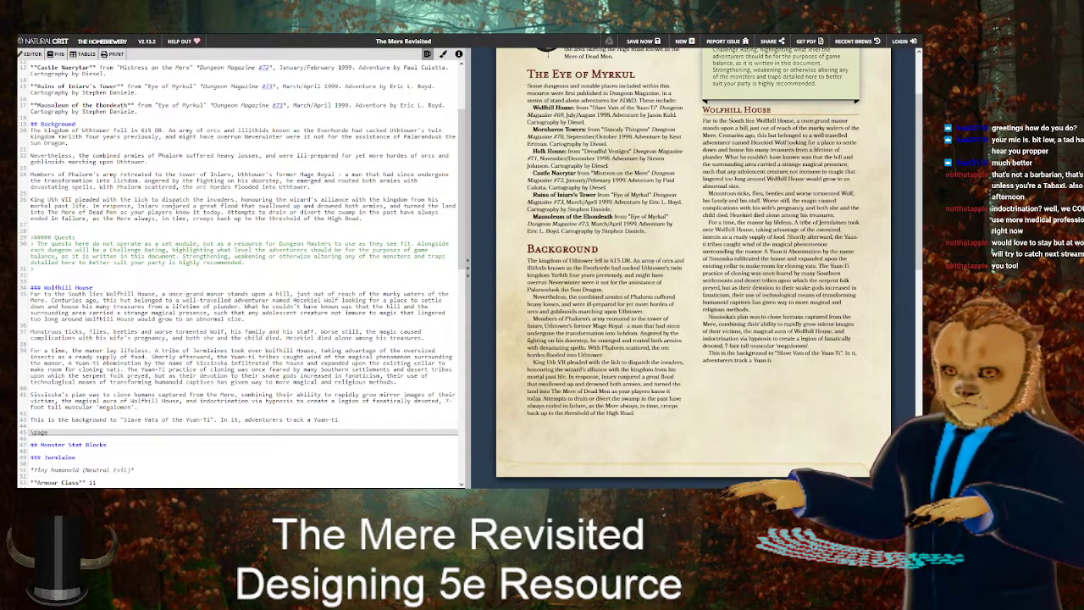
{"action": "type", "text": "P"}
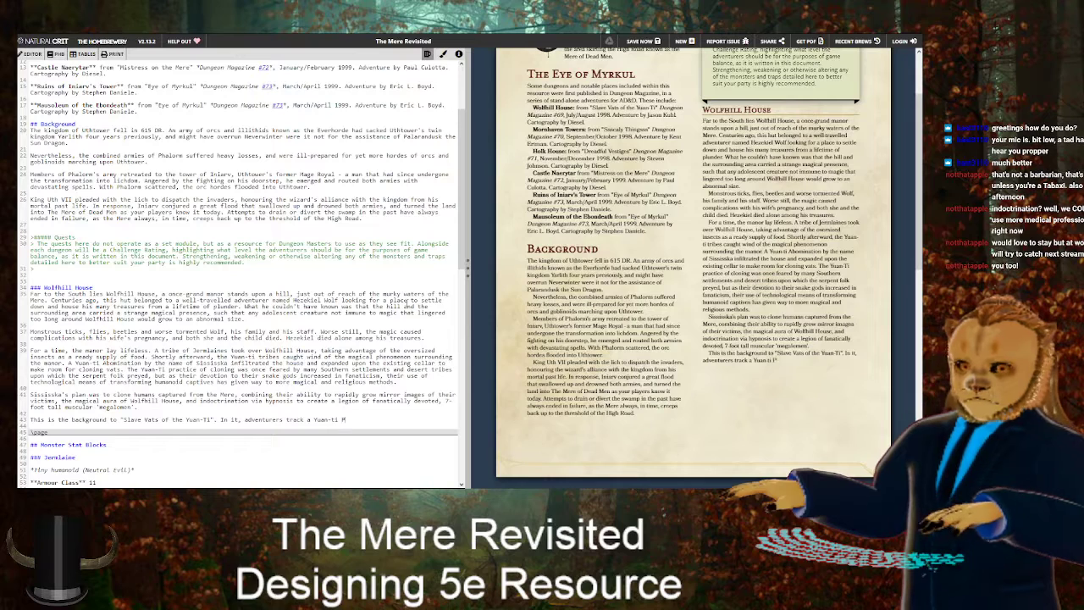
{"action": "type", "text": "ureblood back to the manor"}
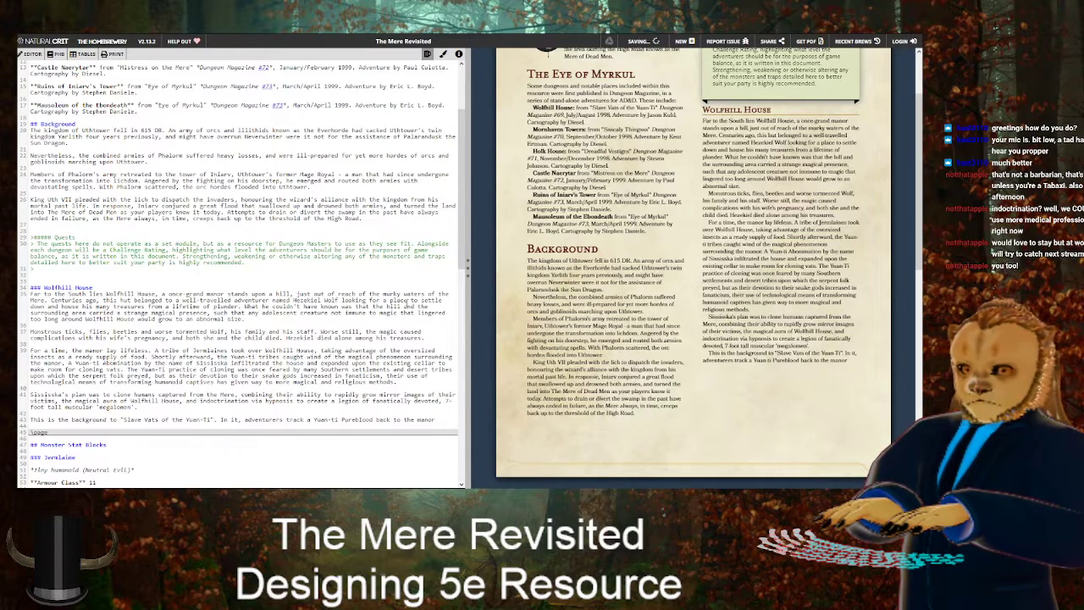
{"action": "type", "text": " and un"}
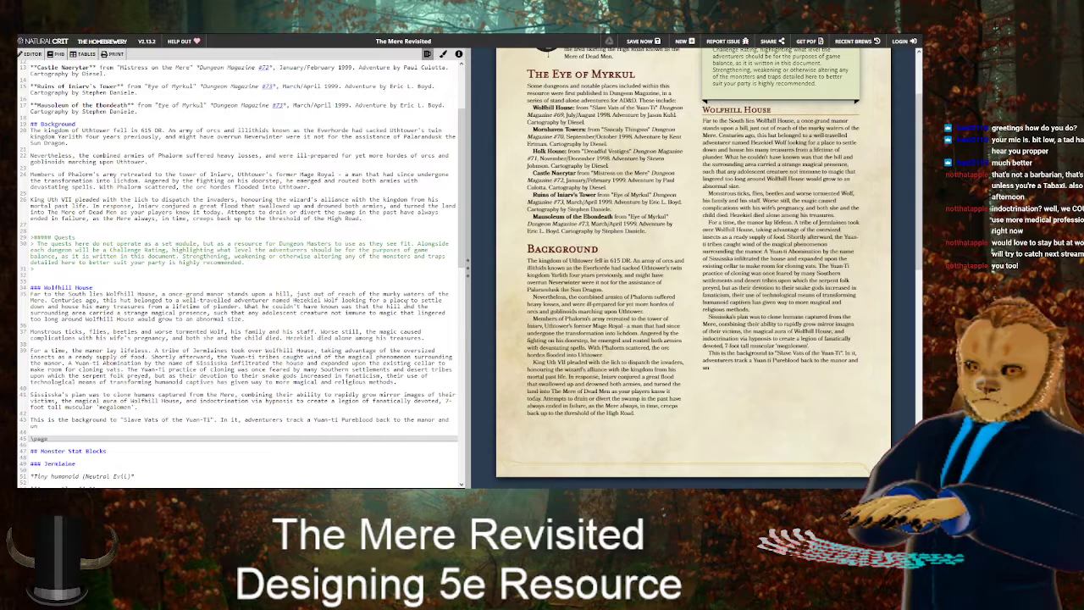
{"action": "type", "text": "cover the operation."}
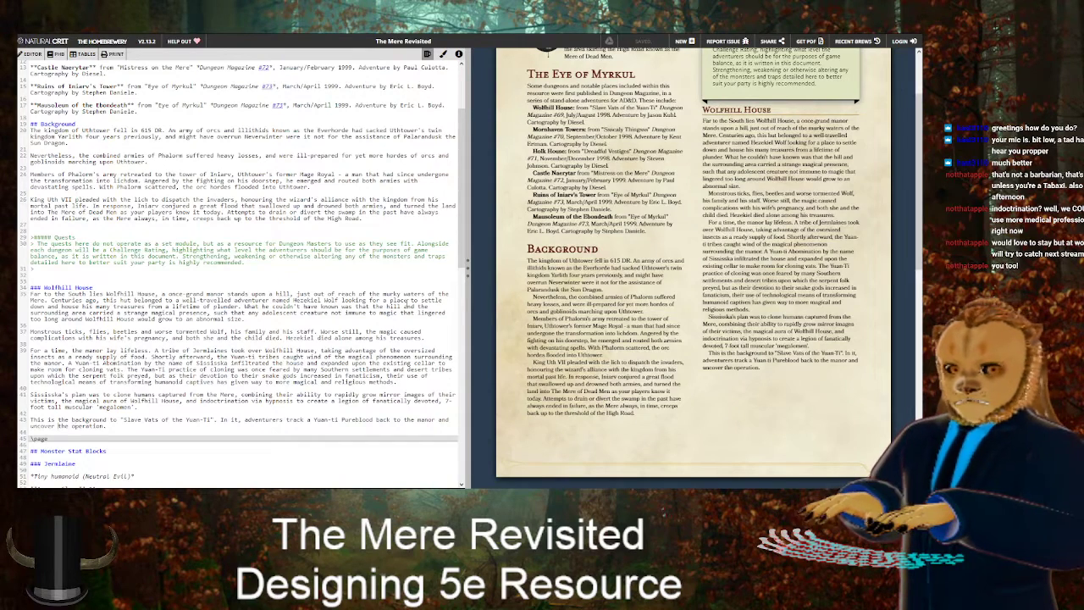
Insert "named Esau Enoch" after "Yuan-ti Pureblood" in the sentence about the adventurers
{"action": "left_click", "coordinate": [373, 420]}
{"action": "type", "text": "named Ek"}
{"action": "type", "text": "au Enoch"}
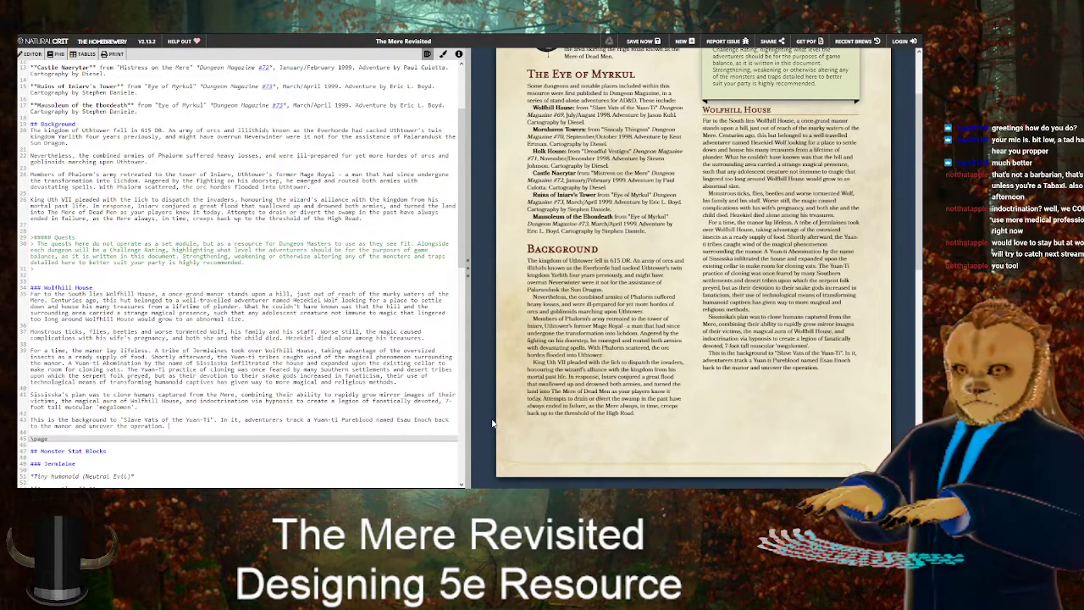
Begin a sentence after "uncover the operation." with "The following dungeon encounter assumes that"
{"action": "type", "text": "The following "}
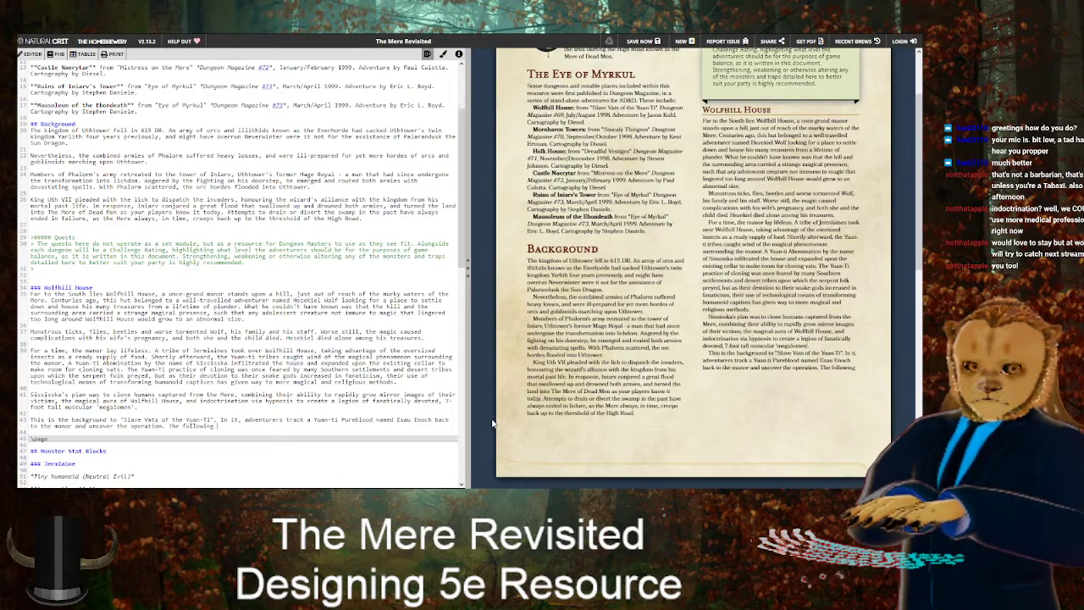
{"action": "type", "text": "advent"}
{"action": "key", "text": "BackSpace"}
{"action": "key", "text": "BackSpace"}
{"action": "key", "text": "BackSpace"}
{"action": "key", "text": "BackSpace"}
{"action": "key", "text": "BackSpace"}
{"action": "key", "text": "BackSpace"}
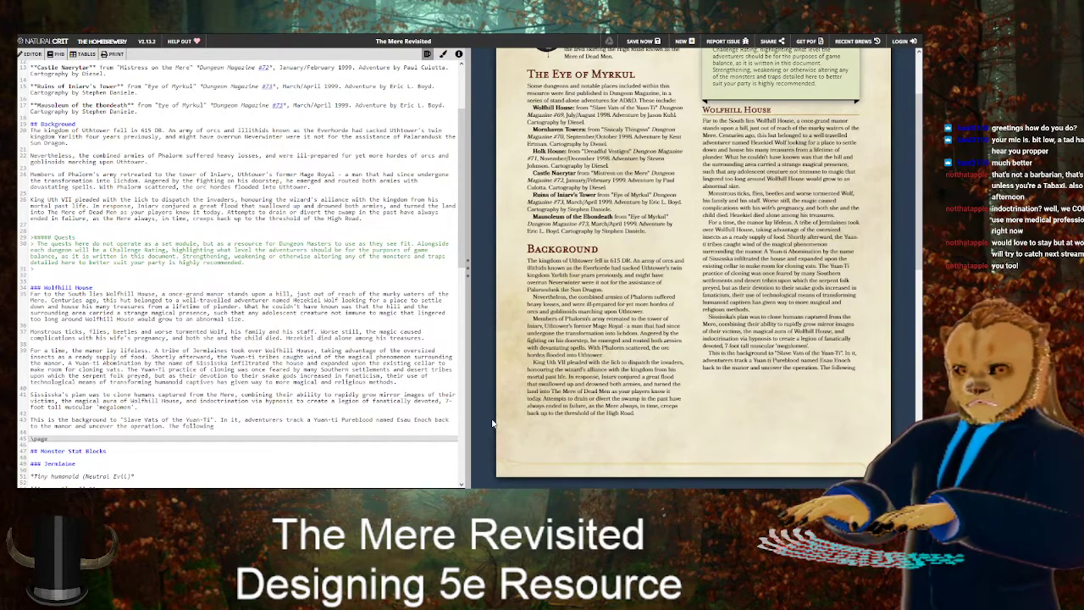
{"action": "type", "text": "dungeon encounter "}
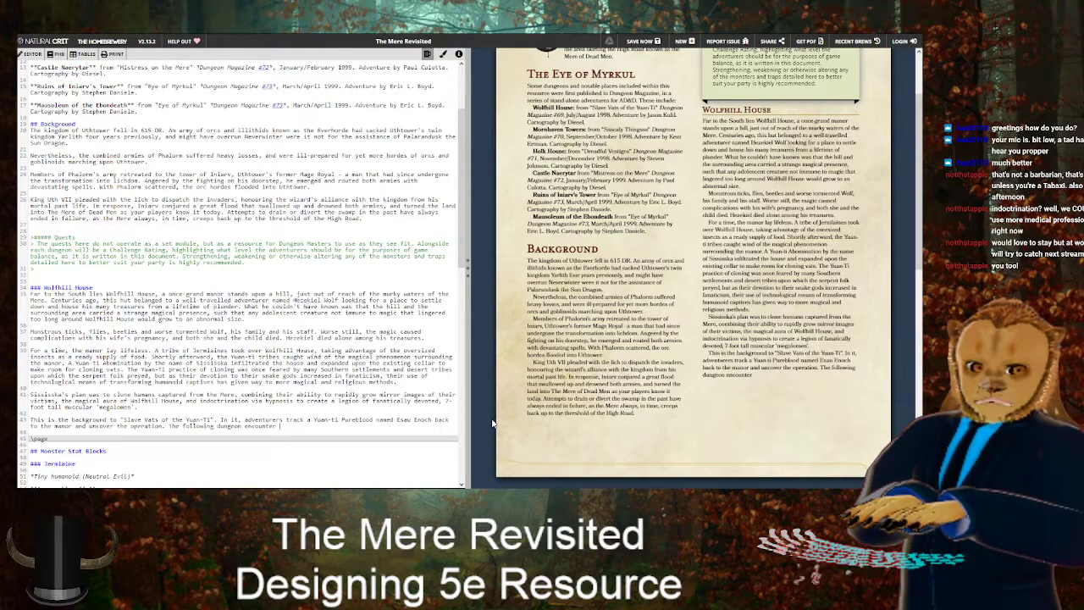
{"action": "type", "text": "assumes that "}
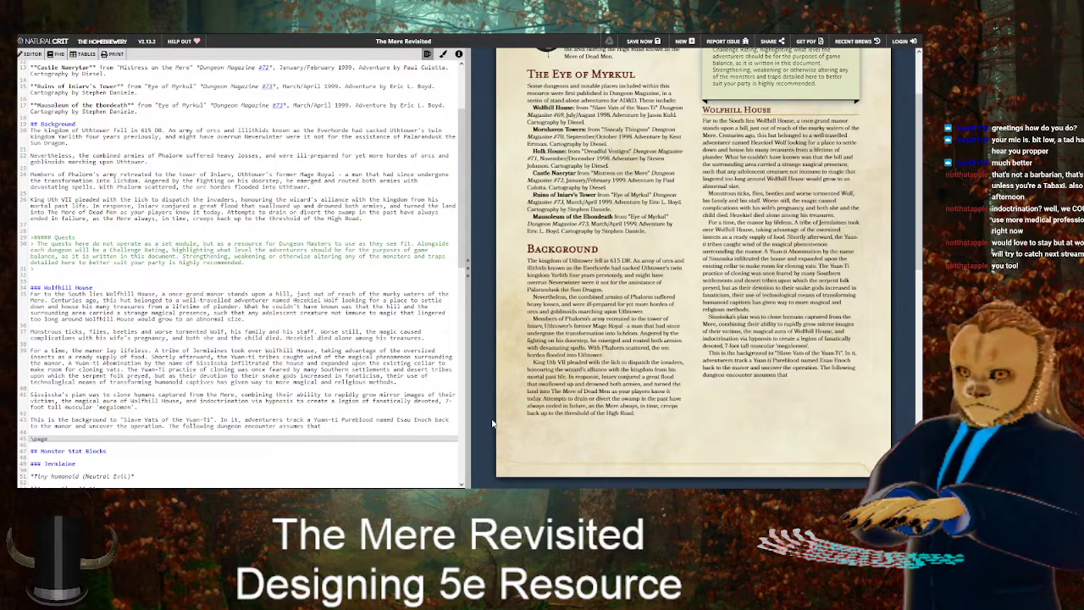
Continue the dungeon encounter sentence with "the party defeat Esau and Sississka"
{"action": "type", "text": "the party d"}
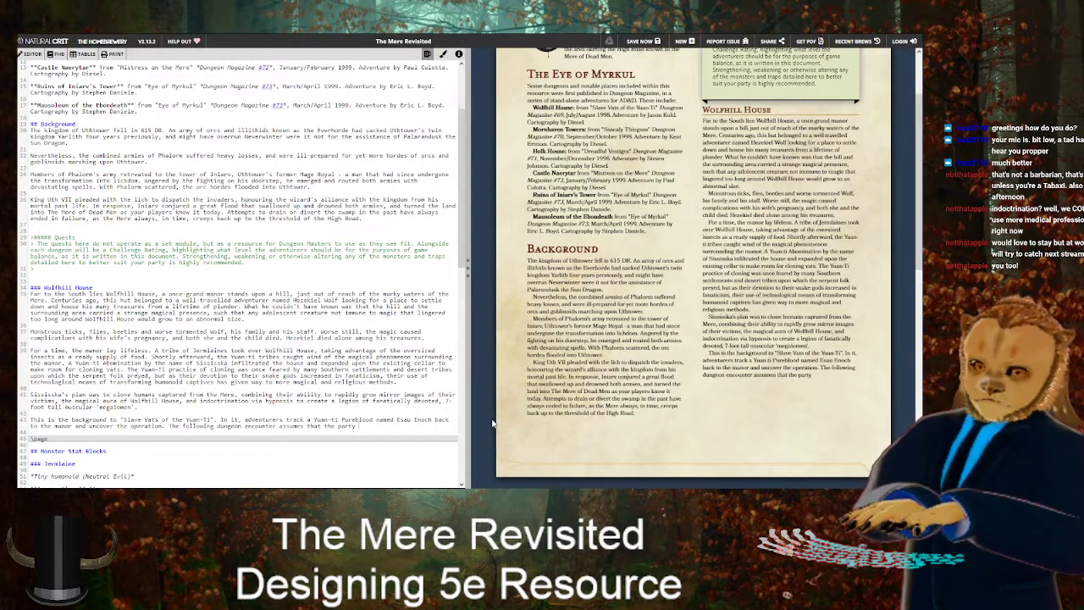
{"action": "type", "text": "efeat "}
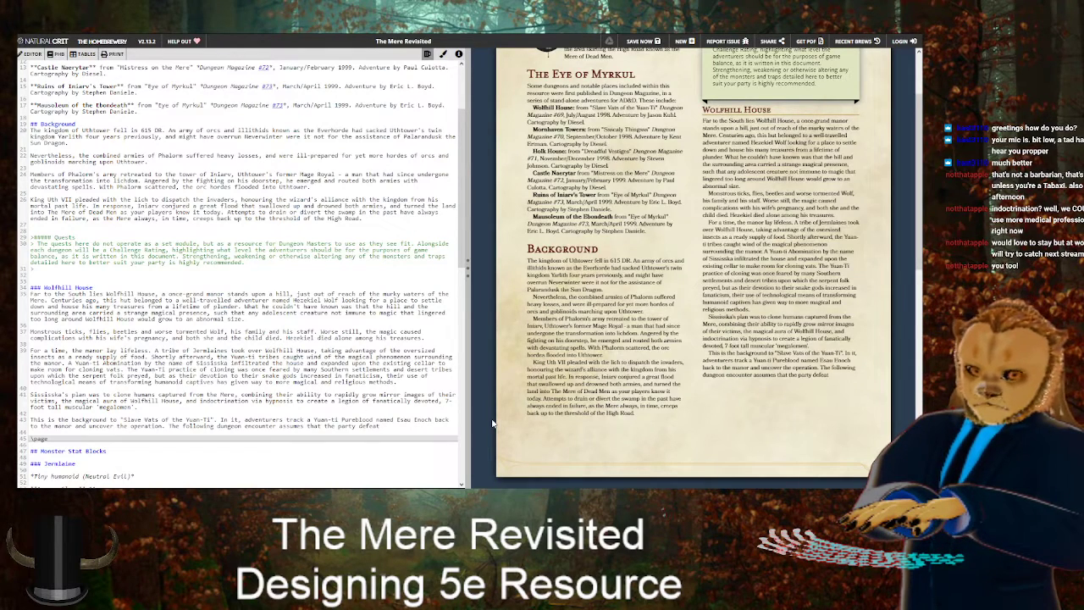
{"action": "type", "text": "Esau and Si"}
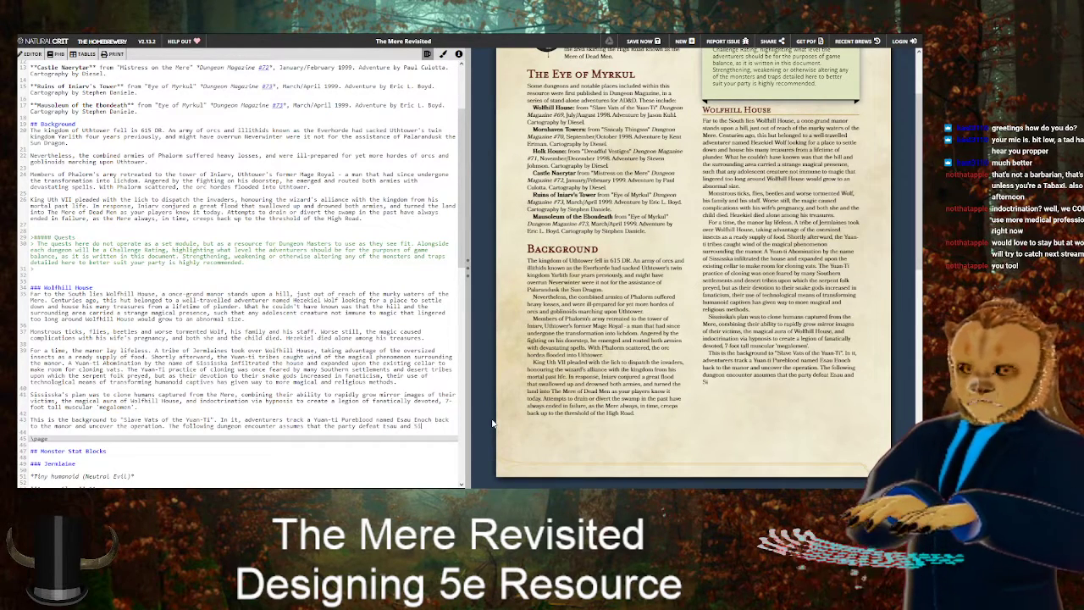
{"action": "type", "text": "ssisska"}
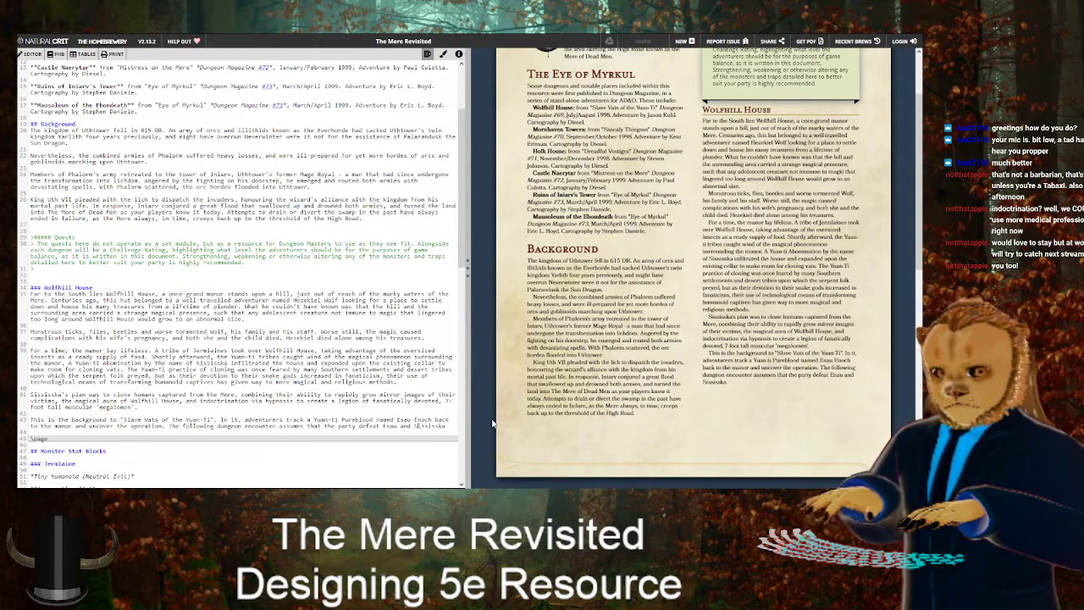
Replace "and" between Esau and Sississka with a comma, and extend the list with "and the megalomen"
{"action": "key", "text": "BackSpace"}
{"action": "key", "text": "BackSpace"}
{"action": "key", "text": "BackSpace"}
{"action": "key", "text": "BackSpace"}
{"action": "type", "text": ","}
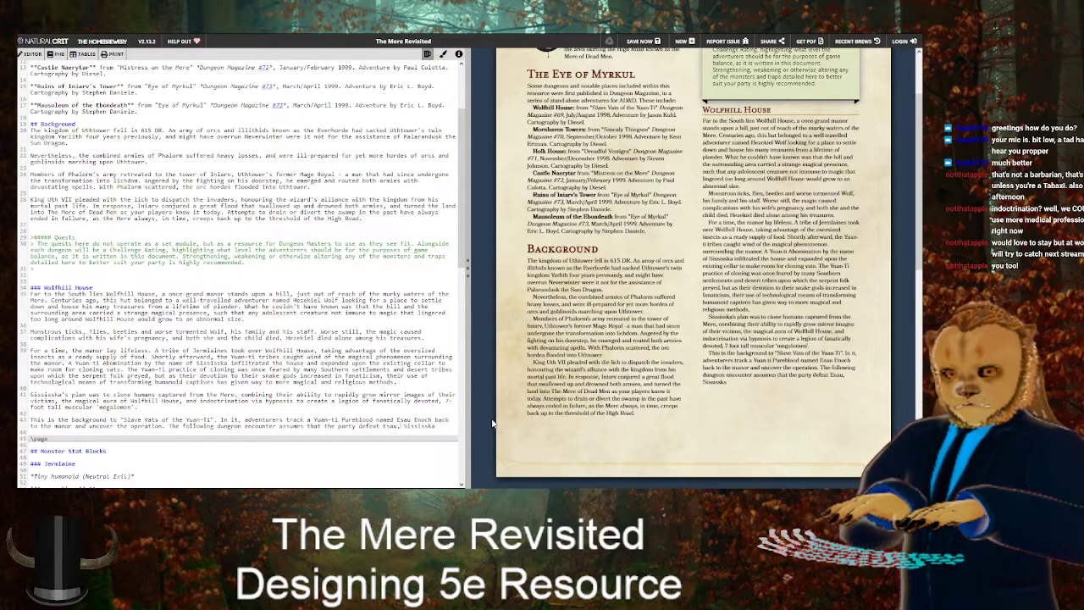
{"action": "key", "text": "End"}
{"action": "type", "text": "and the"}
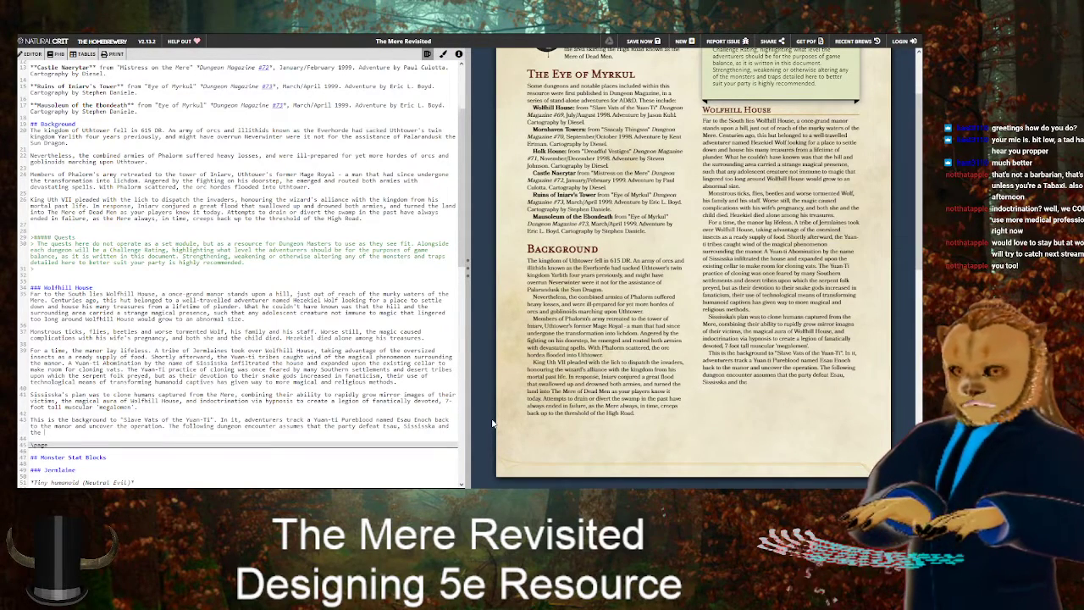
{"action": "key", "text": "BackSpace"}
{"action": "key", "text": "BackSpace"}
{"action": "type", "text": "megalomen"}
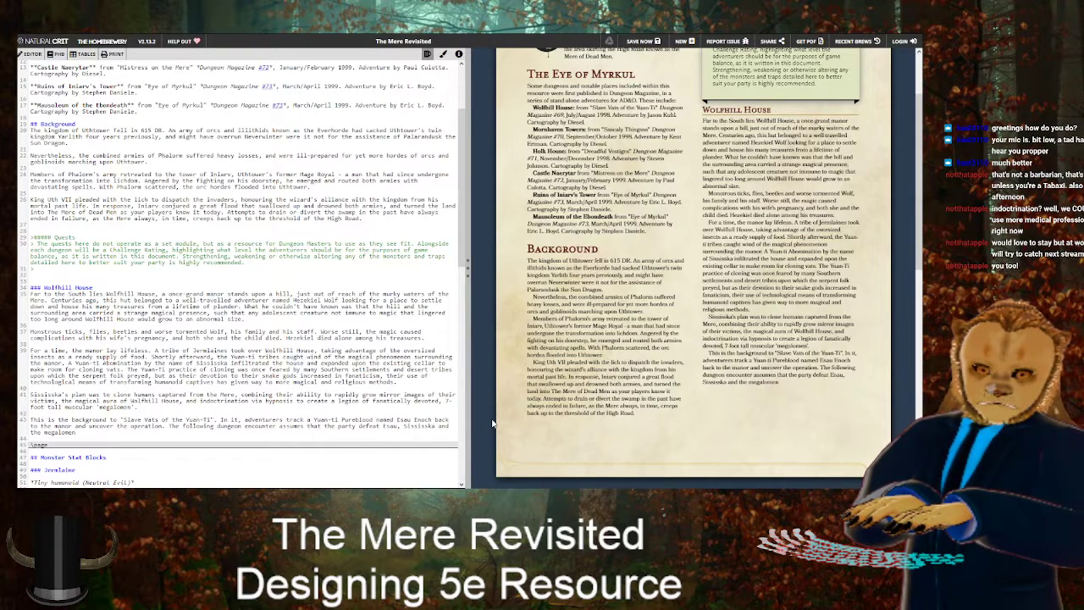
Finish the sentence after "the megalomen" with ", but do not sell or destroy the slave vats."
{"action": "type", "text": ", but do"}
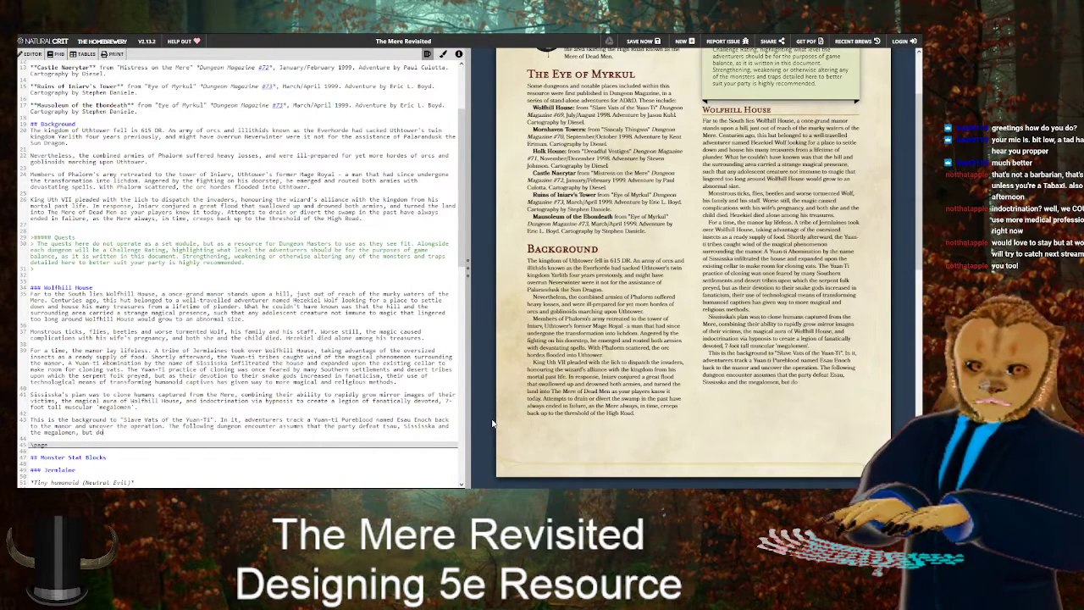
{"action": "type", "text": " not sell"}
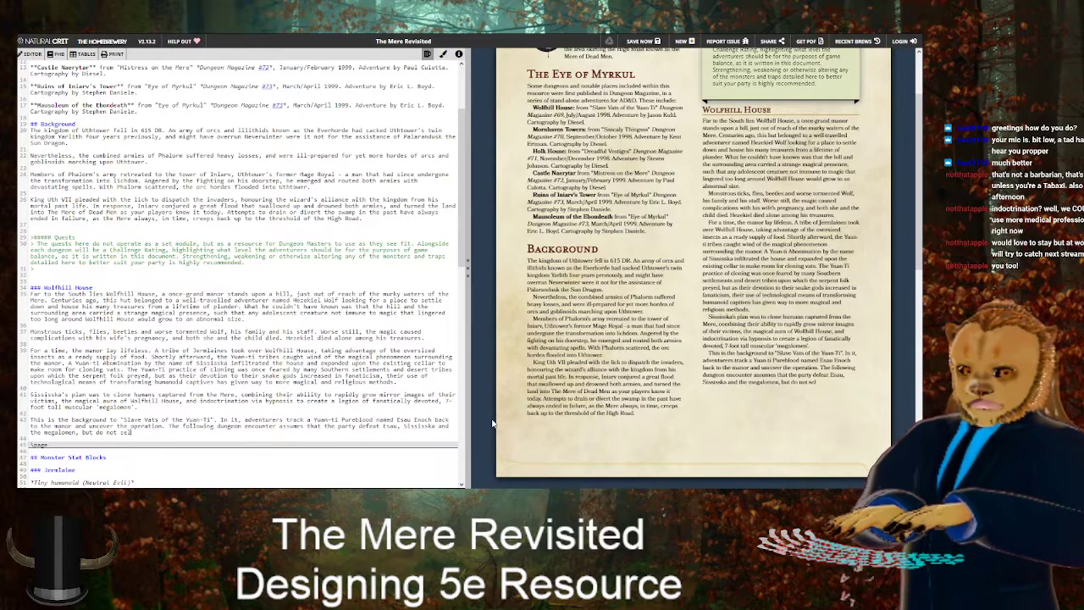
{"action": "type", "text": " or destroy the"}
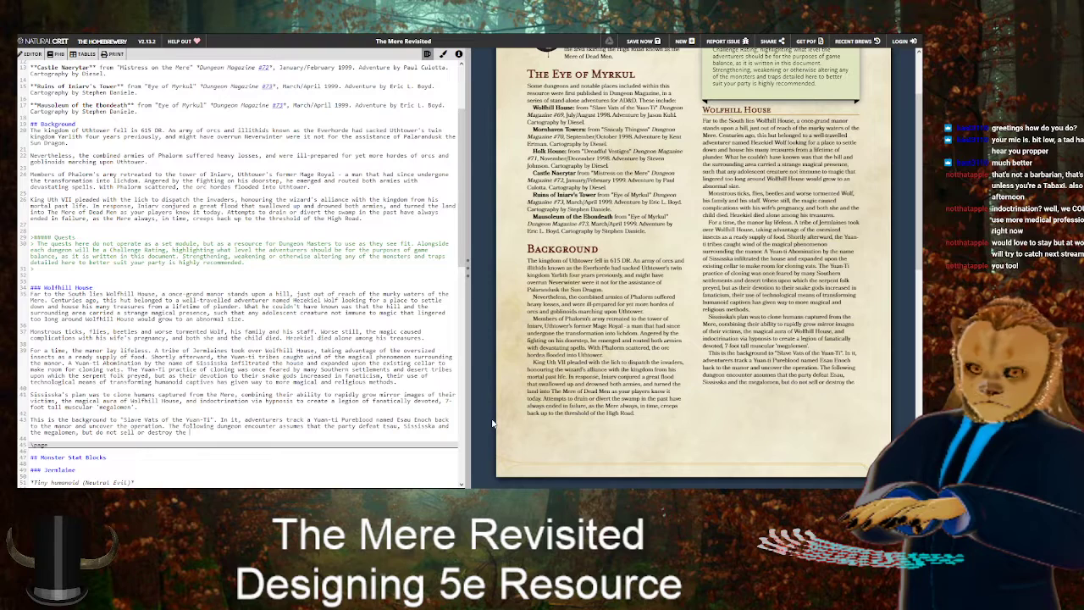
{"action": "type", "text": " slavb"}
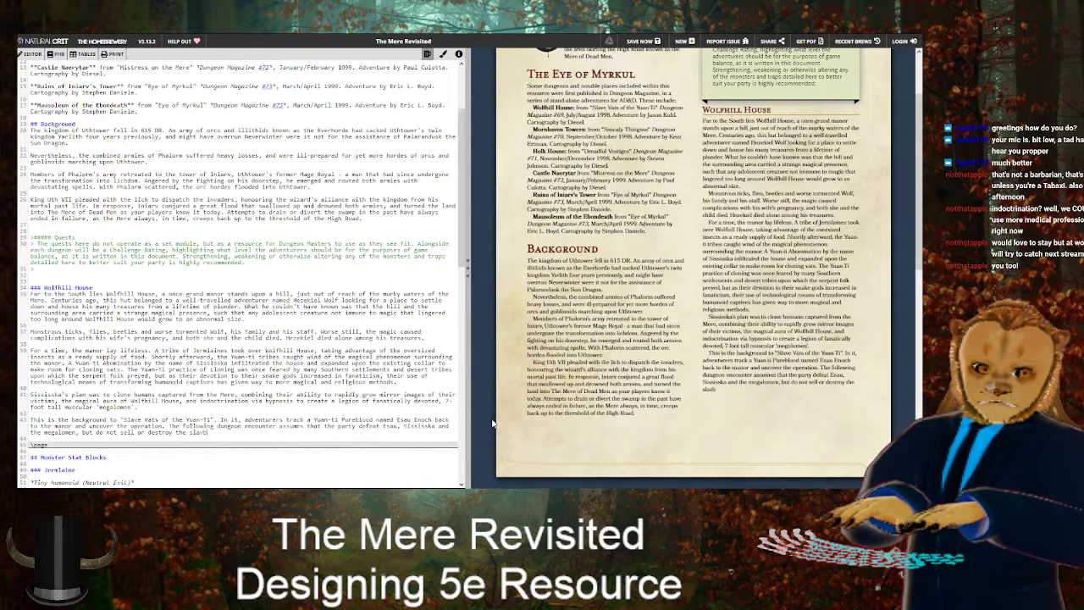
{"action": "type", "text": "evats."}
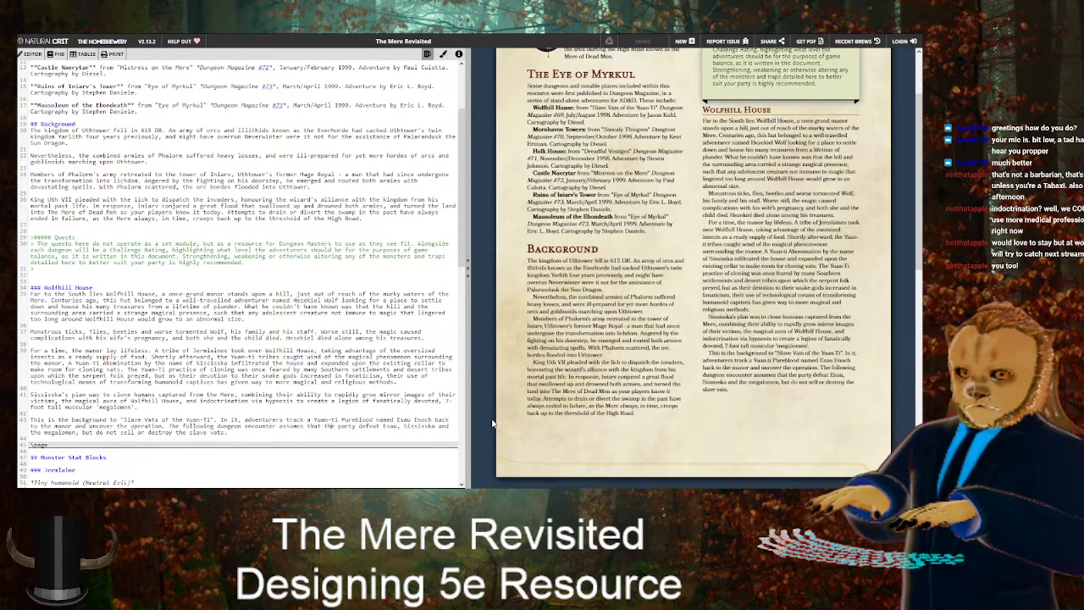
Change "the party defeat" to "that party defeated" in the dungeon encounter sentence
{"action": "key", "text": "BackSpace"}
{"action": "type", "text": "at"}
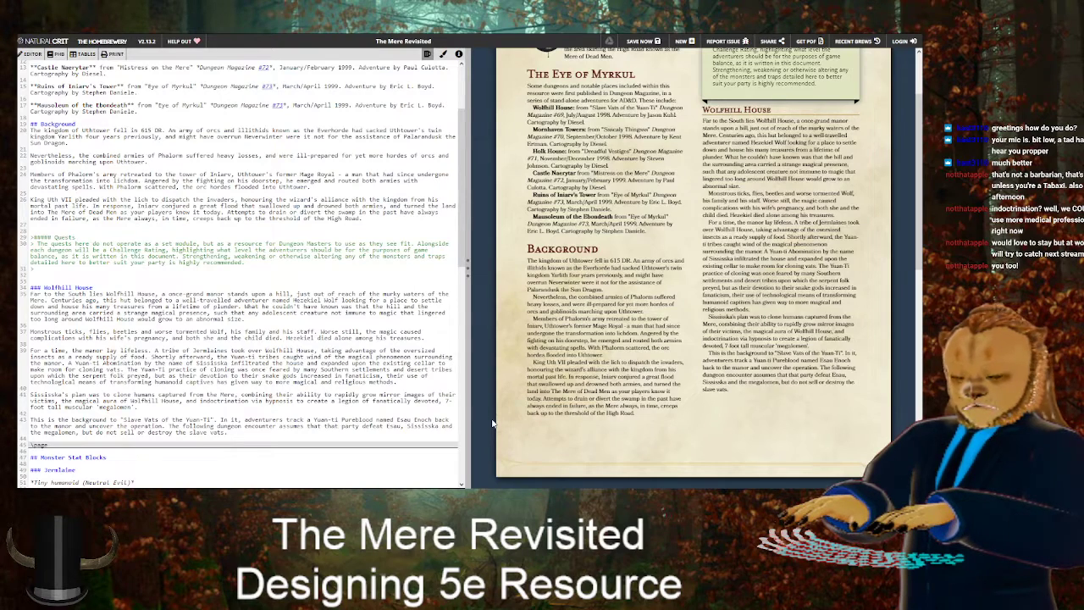
{"action": "type", "text": "ed"}
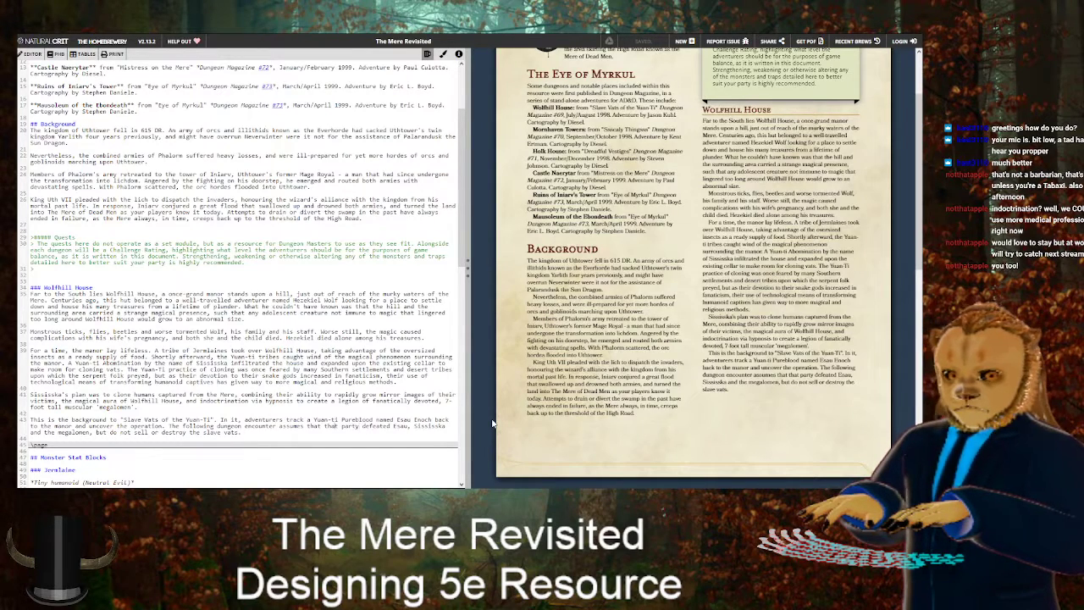
Replace "assumes that" with "is written as if" in the dungeon encounter sentence and open a new paragraph below it
{"action": "key", "text": "BackSpace"}
{"action": "key", "text": "BackSpace"}
{"action": "key", "text": "BackSpace"}
{"action": "key", "text": "BackSpace"}
{"action": "key", "text": "BackSpace"}
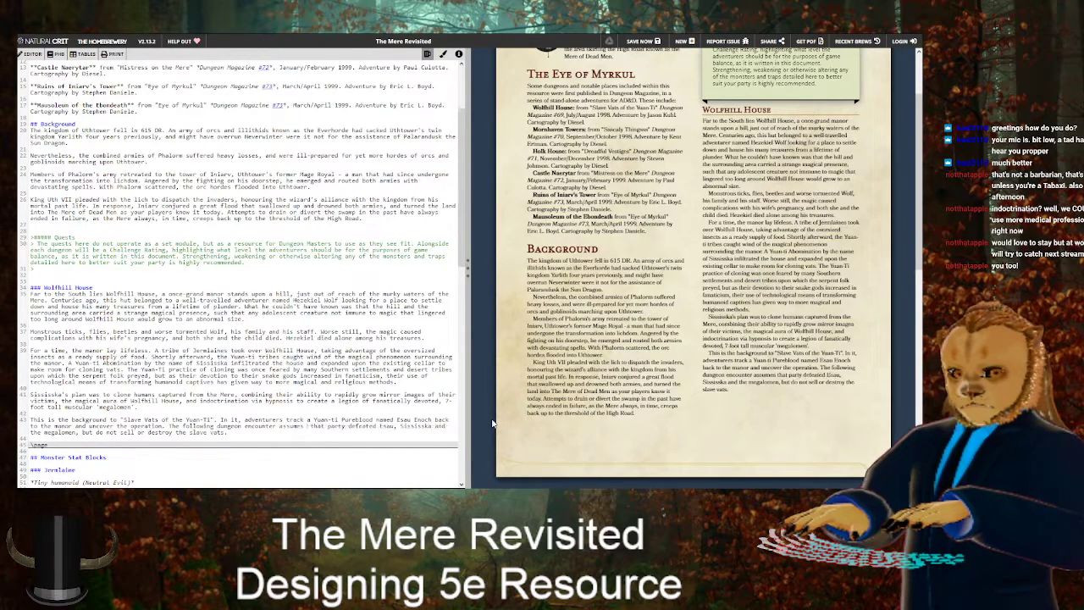
{"action": "type", "text": "is written as "}
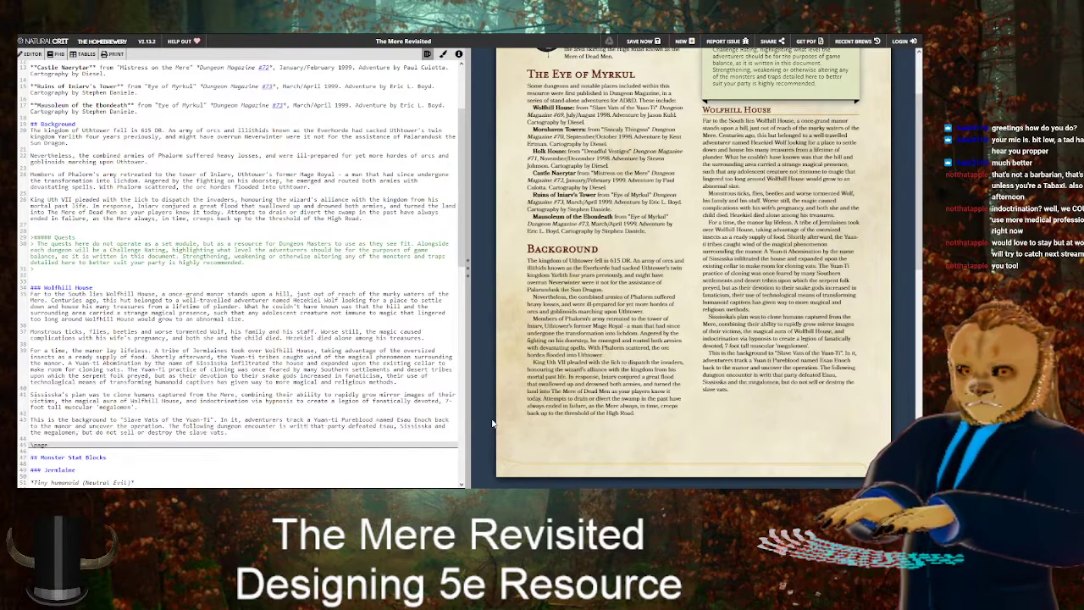
{"action": "type", "text": "if"}
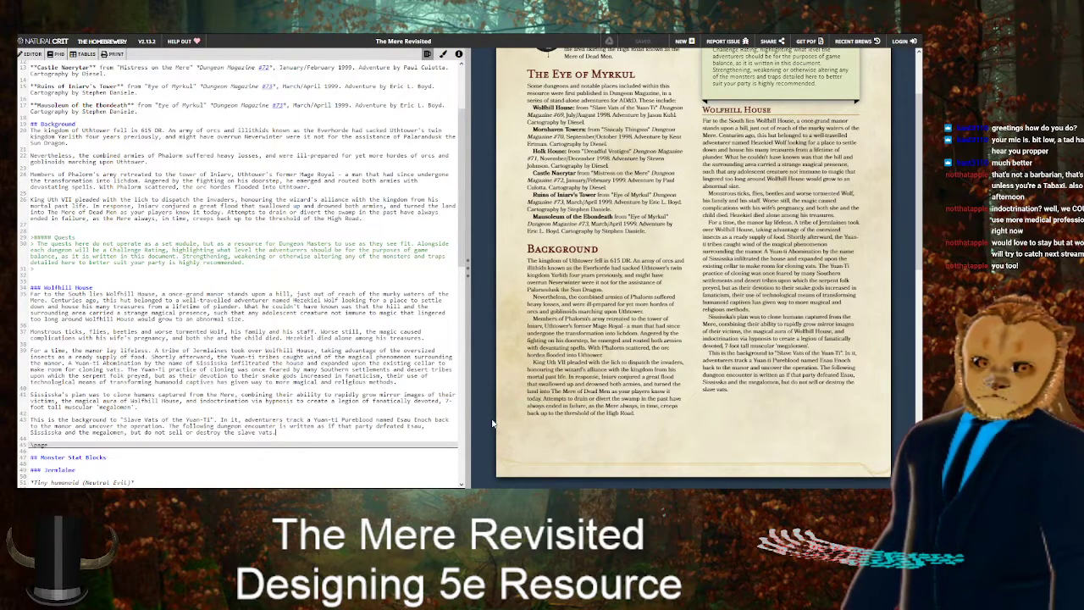
{"action": "key", "text": "Return"}
{"action": "key", "text": "Return"}
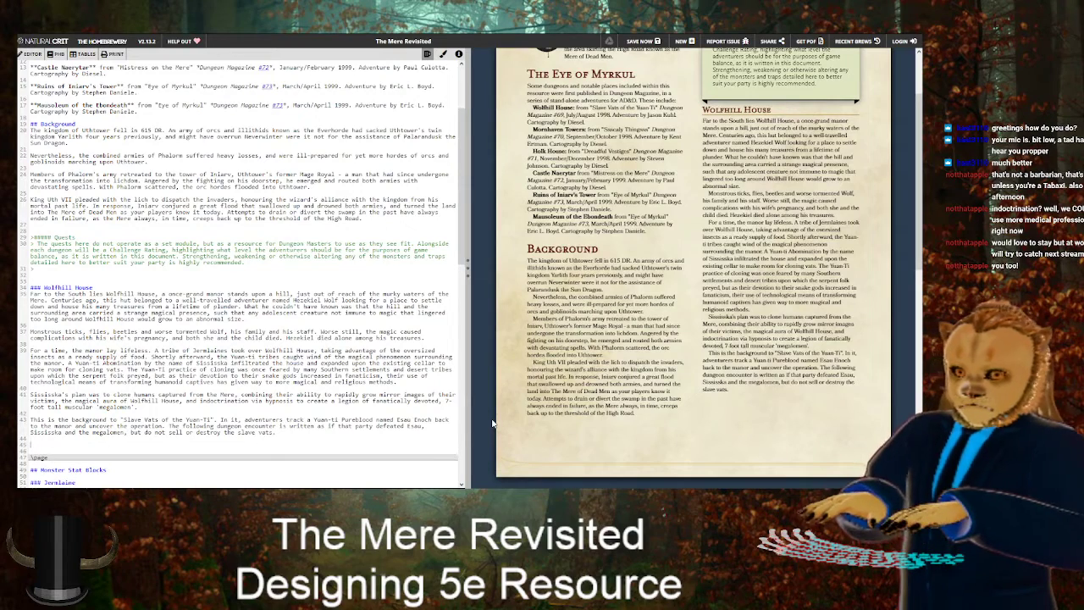
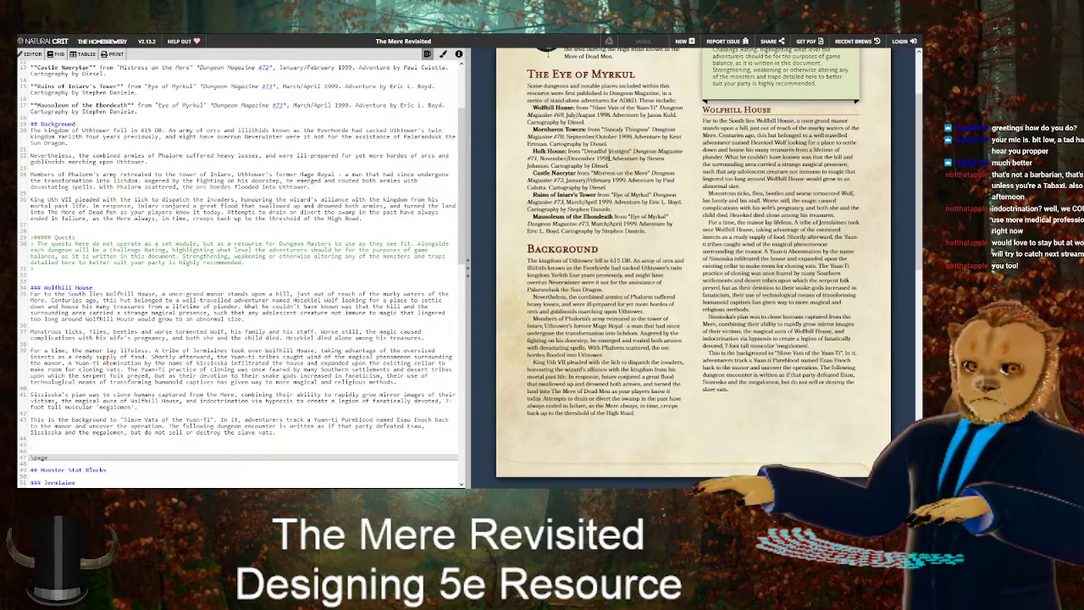
{"action": "scroll", "coordinate": [664, 250], "scroll_direction": "up", "scroll_amount": 2}
{"action": "scroll", "coordinate": [664, 250], "scroll_direction": "down", "scroll_amount": 4}
{"action": "scroll", "coordinate": [664, 249], "scroll_direction": "up", "scroll_amount": 1}
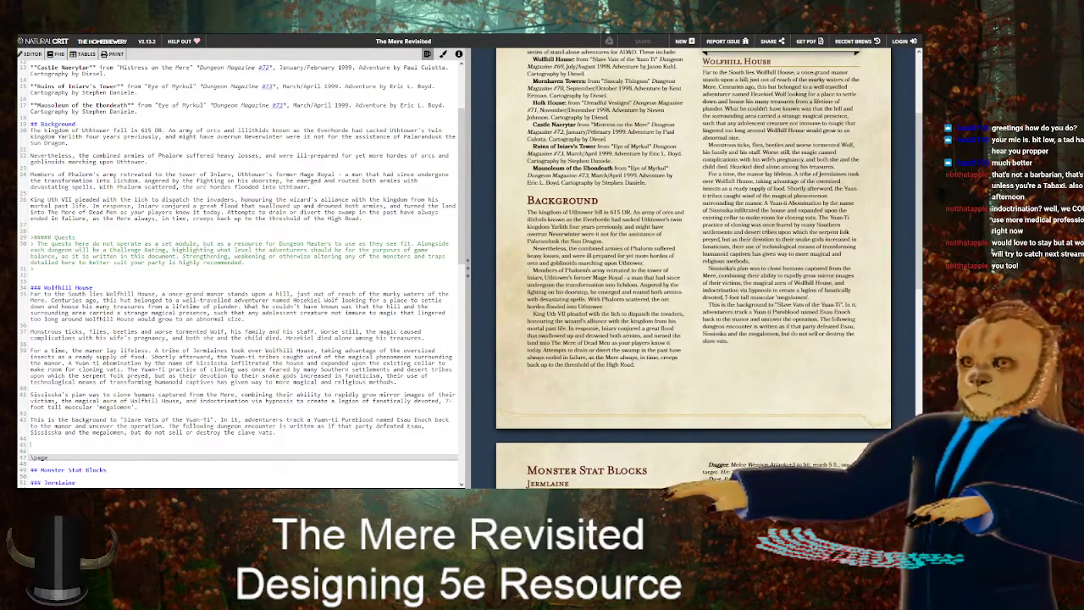
Insert a page break (\page) and a new line below the Wolfhill House dungeon encounter paragraph
{"action": "key", "text": "ctrl+Tab"}
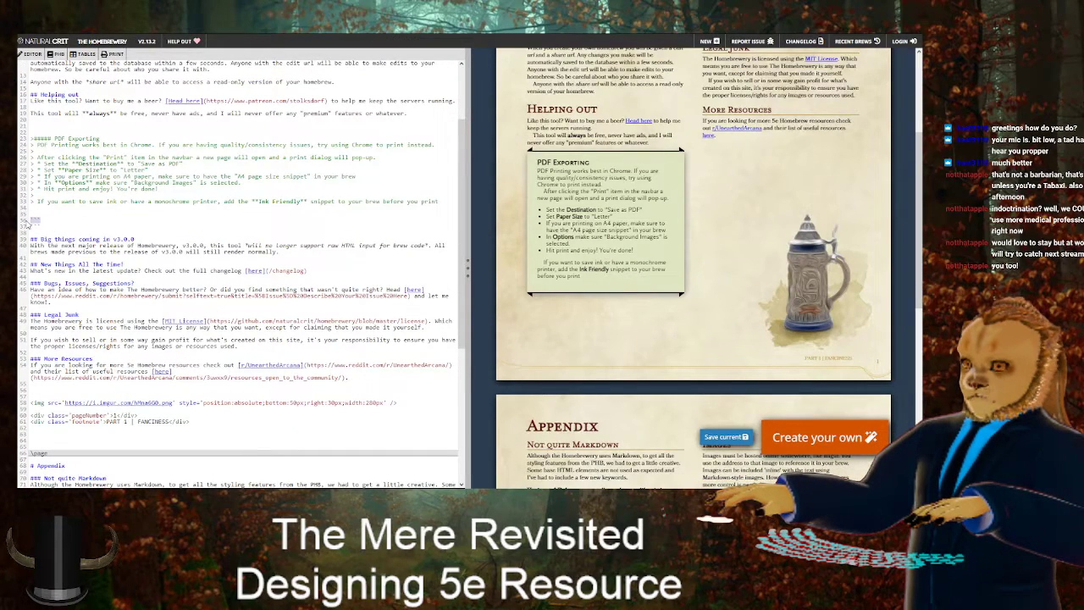
{"action": "key", "text": "ctrl+shift+Tab"}
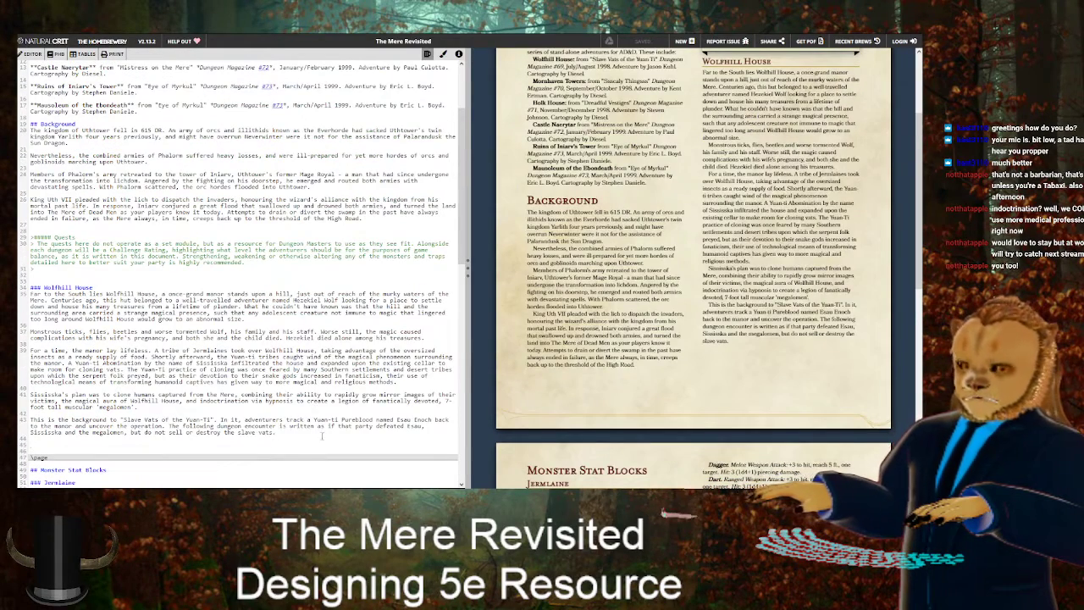
{"action": "type", "text": "\\page"}
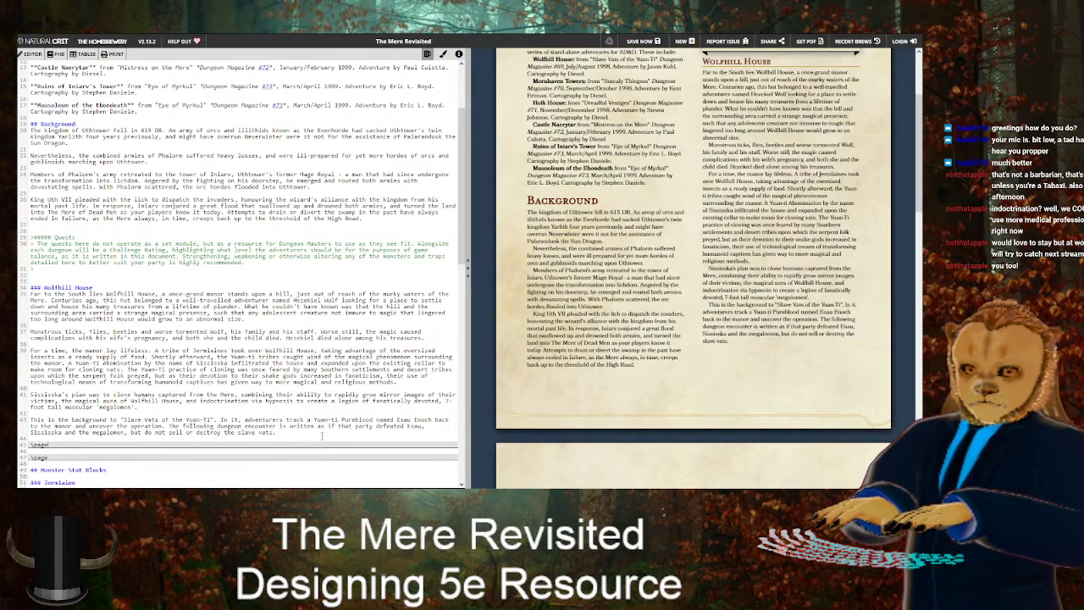
{"action": "key", "text": "Return"}
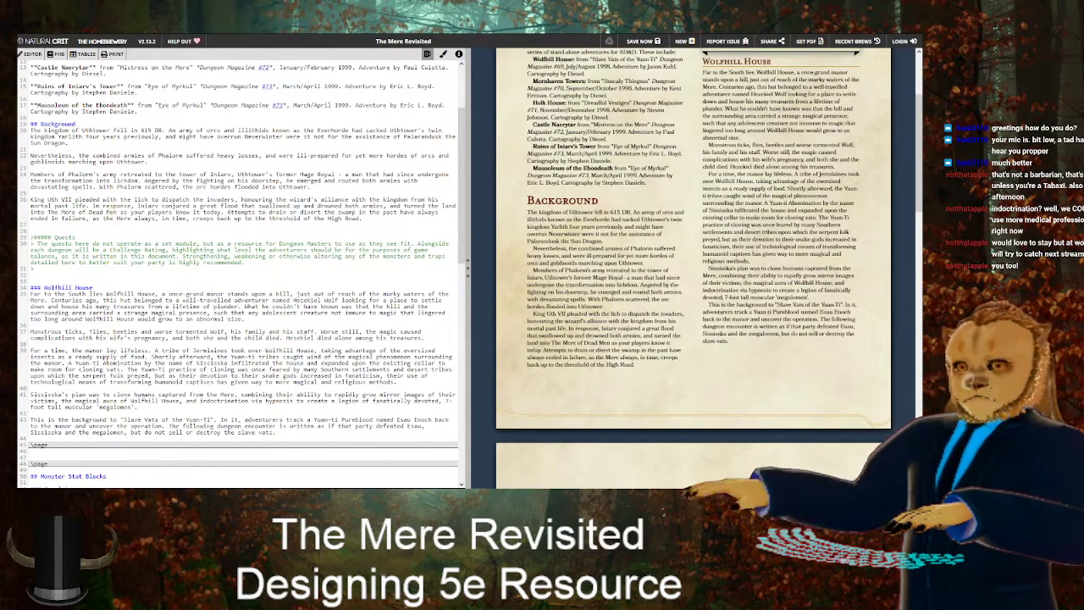
Start a note block on the new page with the heading "For the Dungeon Master" and open its body line
{"action": "key", "text": "ctrl+Tab"}
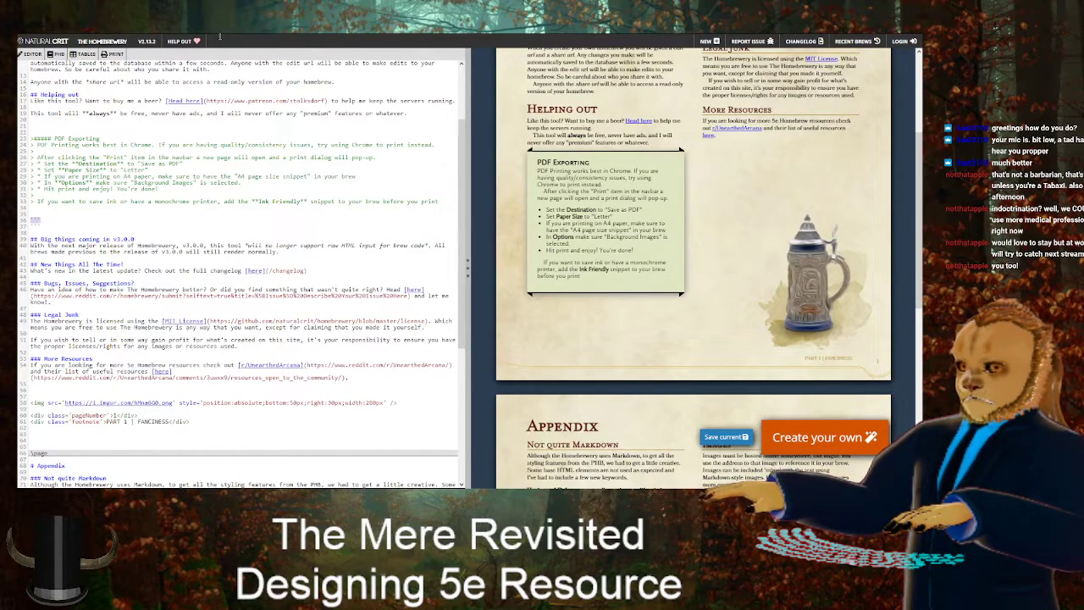
{"action": "key", "text": "ctrl+Tab"}
{"action": "type", "text": ">"}
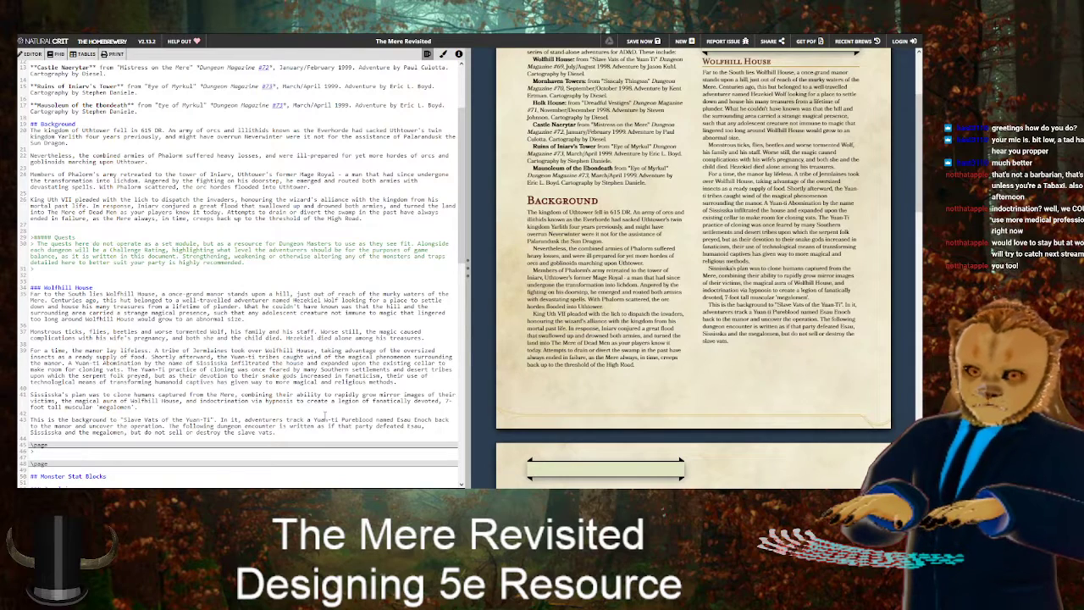
{"action": "type", "text": " #####"}
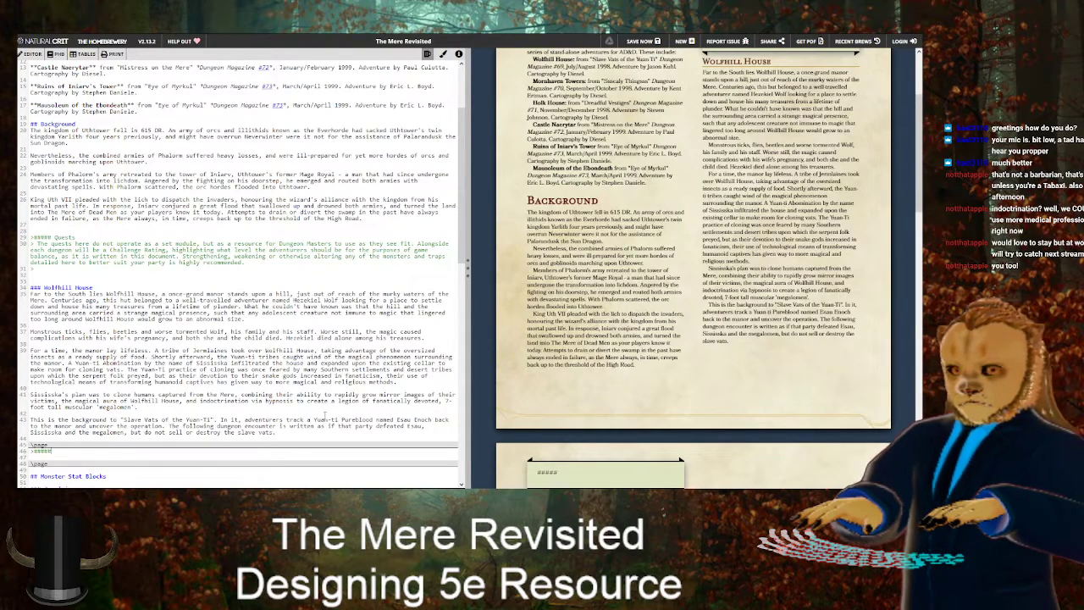
{"action": "type", "text": " For the"}
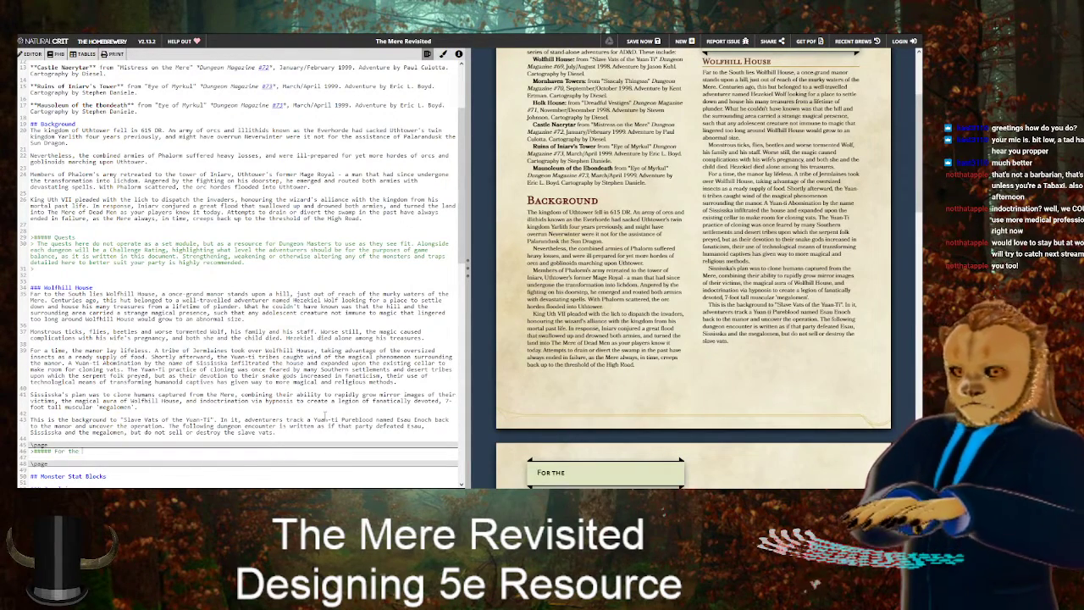
{"action": "type", "text": " Dungeon Master"}
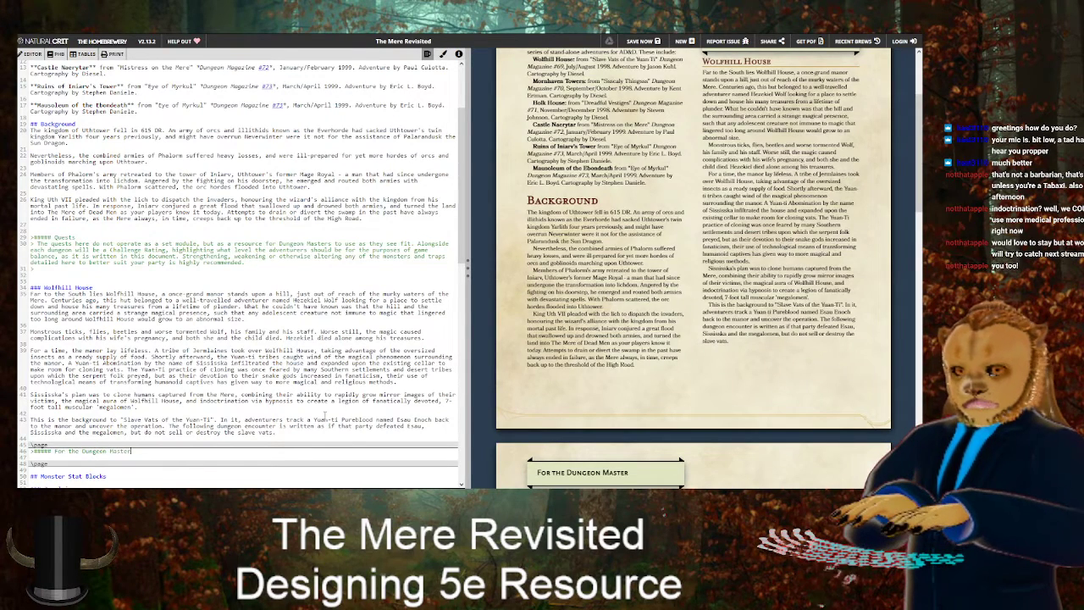
{"action": "key", "text": "Return"}
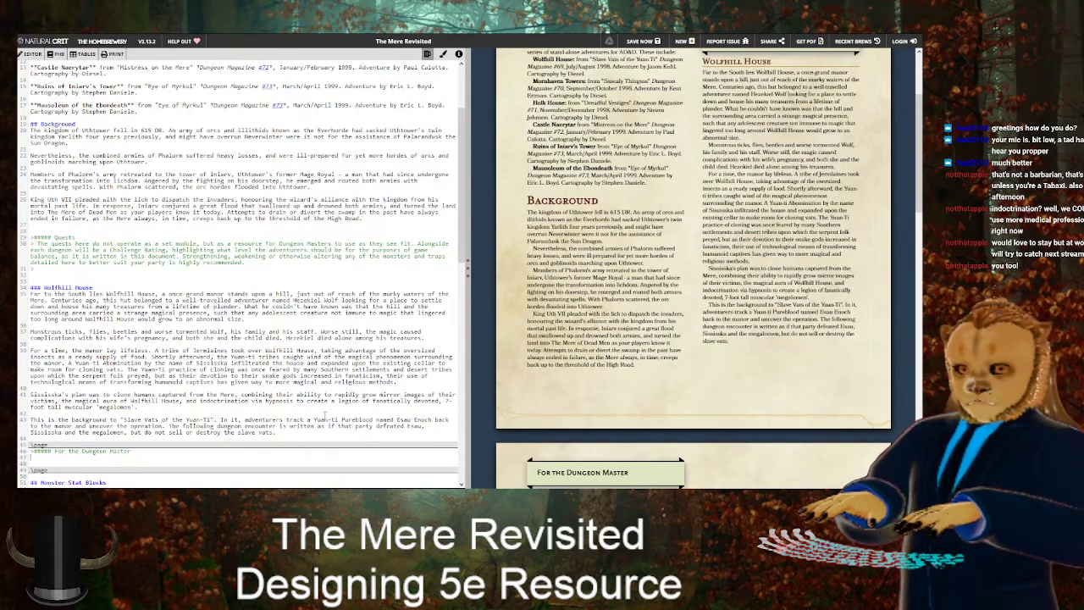
{"action": "type", "text": ">"}
{"action": "scroll", "coordinate": [637, 362], "scroll_direction": "down", "scroll_amount": 3}
{"action": "type", "text": "In"}
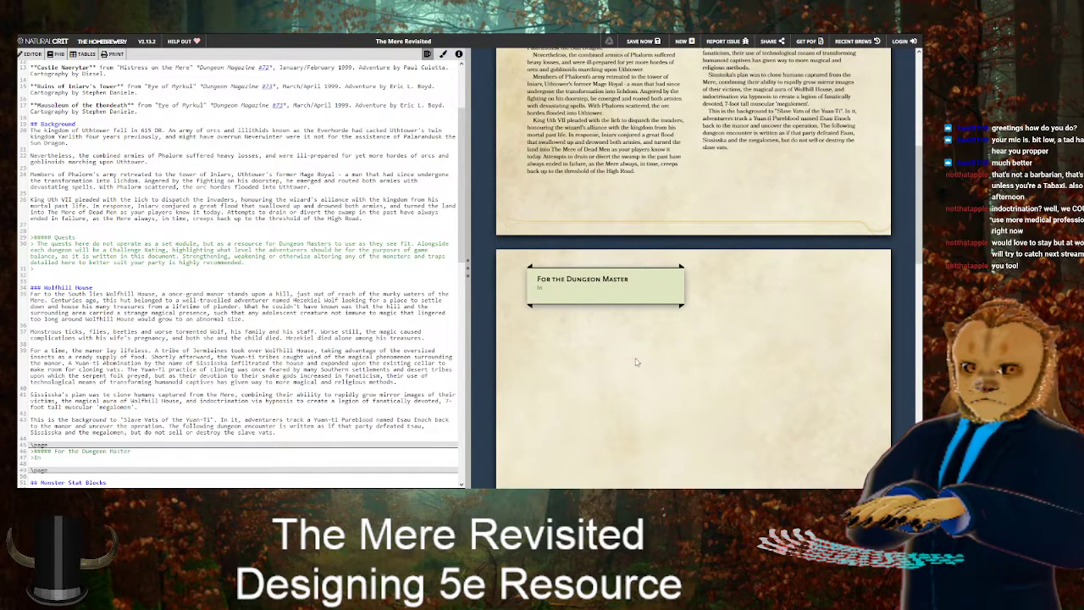
{"action": "key", "text": "BackSpace"}
{"action": "key", "text": "BackSpace"}
{"action": "type", "text": "Wolfhill"}
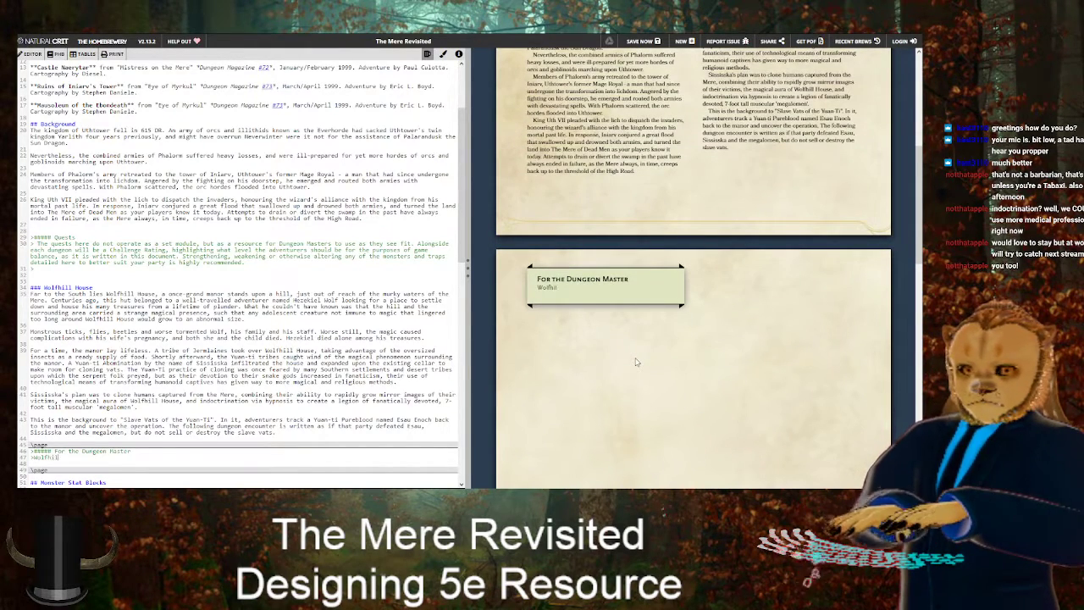
{"action": "type", "text": " House"}
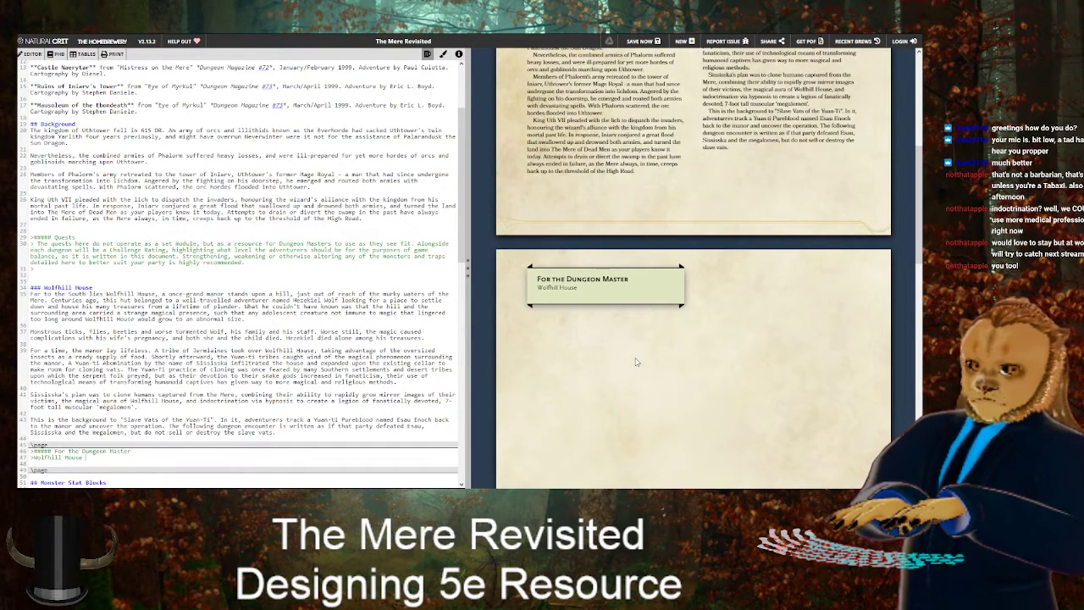
{"action": "type", "text": " has"}
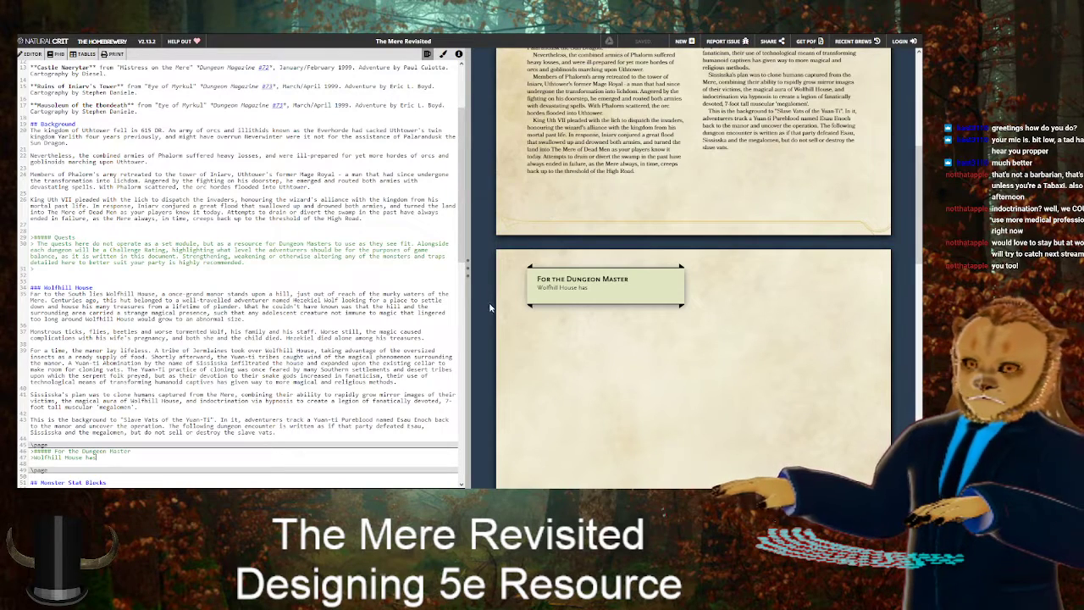
{"action": "key", "text": "BackSpace"}
{"action": "key", "text": "BackSpace"}
{"action": "key", "text": "BackSpace"}
{"action": "key", "text": "BackSpace"}
{"action": "key", "text": "BackSpace"}
{"action": "key", "text": "BackSpace"}
{"action": "key", "text": "BackSpace"}
{"action": "key", "text": "BackSpace"}
{"action": "key", "text": "BackSpace"}
{"action": "key", "text": "BackSpace"}
{"action": "key", "text": "BackSpace"}
{"action": "key", "text": "BackSpace"}
{"action": "key", "text": "BackSpace"}
{"action": "key", "text": "BackSpace"}
{"action": "key", "text": "BackSpace"}
{"action": "key", "text": "BackSpace"}
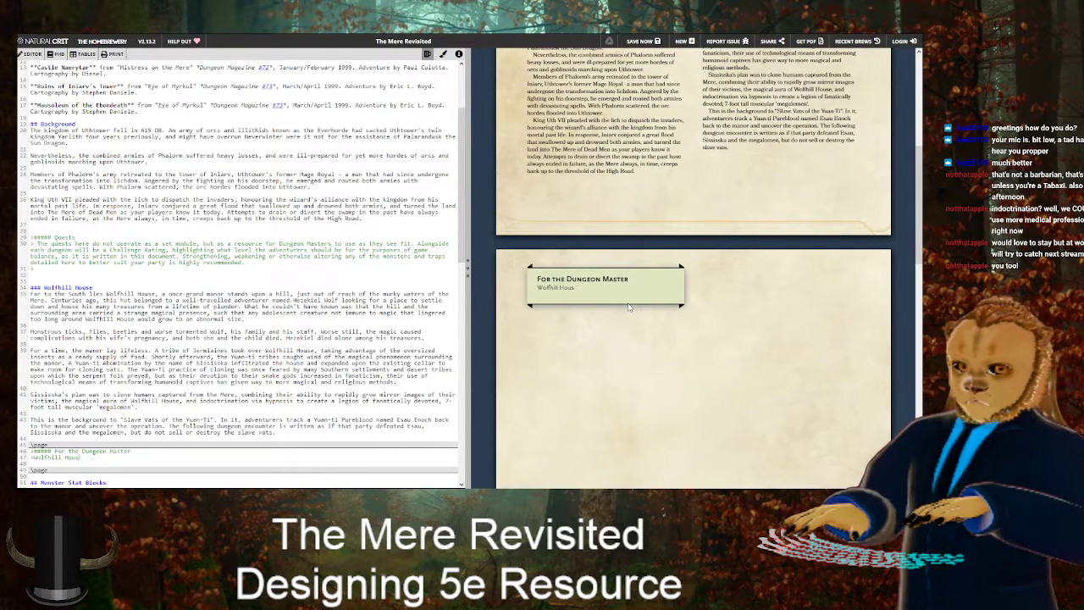
{"action": "key", "text": "BackSpace"}
{"action": "key", "text": "BackSpace"}
Fill the note with the passage on the megalomen worshipping the slave vats and the exiled Tiefling servant of Fraz'Urbluu breeding a colossal demon-man to unleash upon Leilon
{"action": "type", "text": "The remaining megalomen worshipped the slave vats as bringers of life. A Tiefling servant of Fraz'Urbluu, exiled from Leilon sought refuge in the Mere and was drawn to the House by the dweomer, the Jermlaines' trickery and the fanaticism of the megalomen. He has imposed himself as the 'life vats' made manifest, corrupted the denizens of the house, and has taught them to ride the giant insects into destructive attacks on other parts of the Mere while he breeds a colossal demon-man to unleash upon Leilon."}
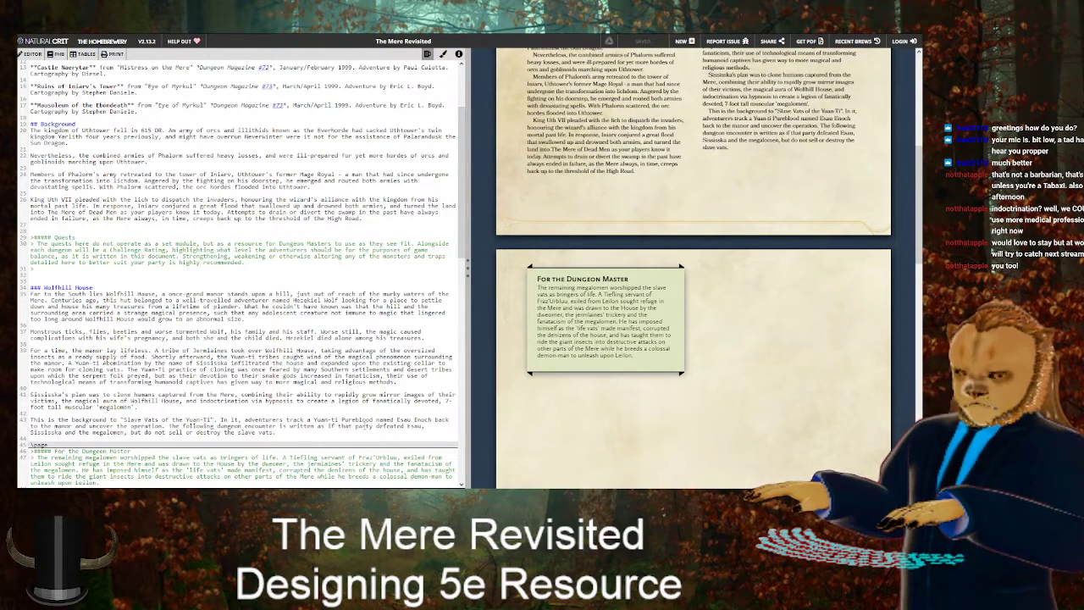
Reword the defeated foes in the dungeon encounter sentence to "Esau and Sississka, but not all of the megalomen"
{"action": "key", "text": "BackSpace"}
{"action": "type", "text": "and"}
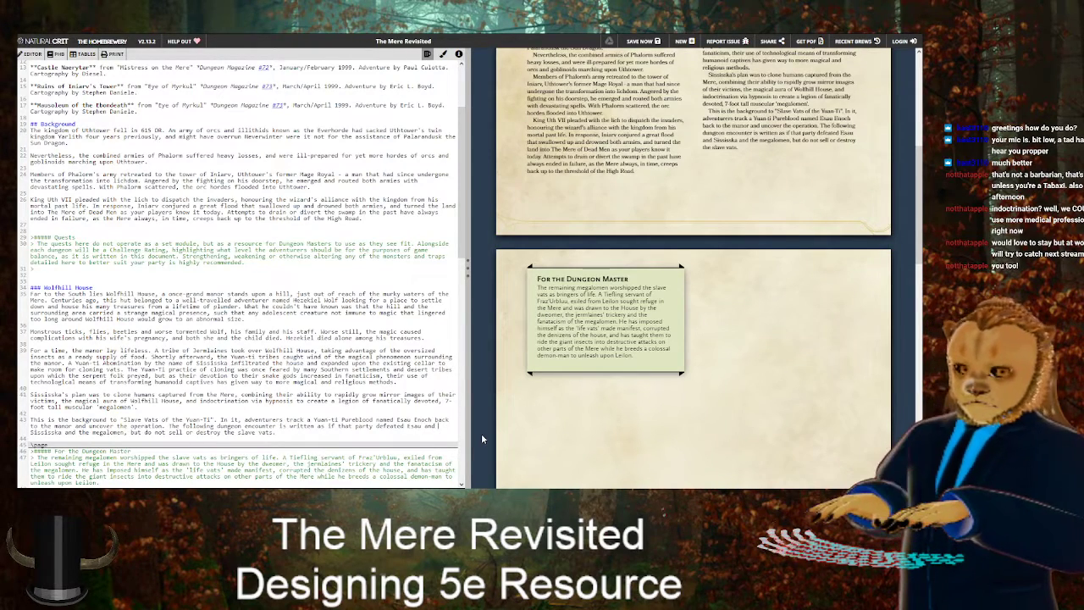
{"action": "key", "text": "BackSpace"}
{"action": "key", "text": "BackSpace"}
{"action": "key", "text": "BackSpace"}
{"action": "key", "text": "BackSpace"}
{"action": "type", "text": ", but d"}
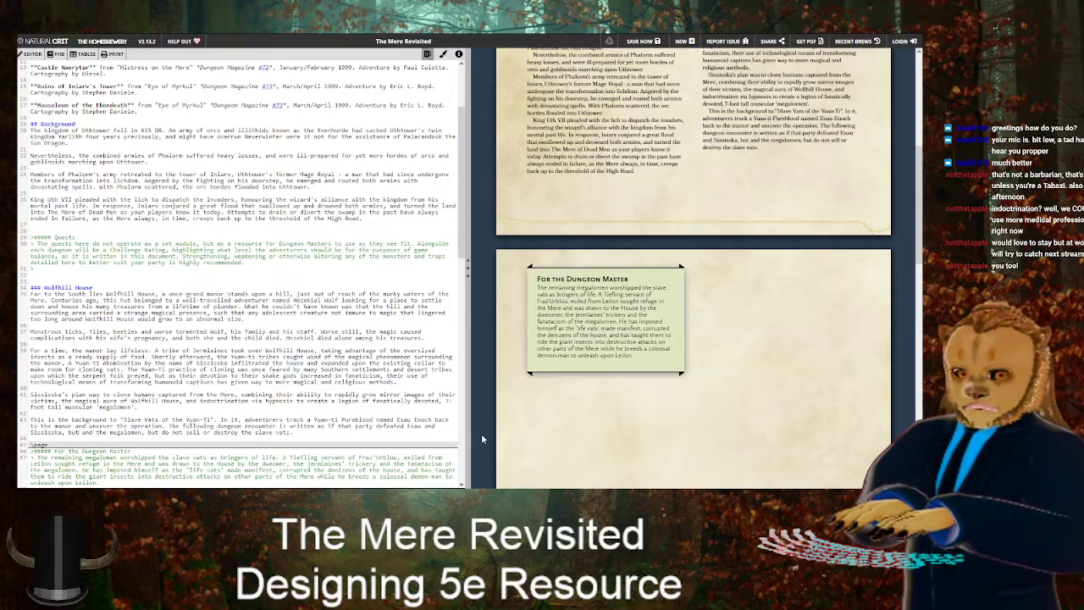
{"action": "key", "text": "BackSpace"}
{"action": "type", "text": "not"}
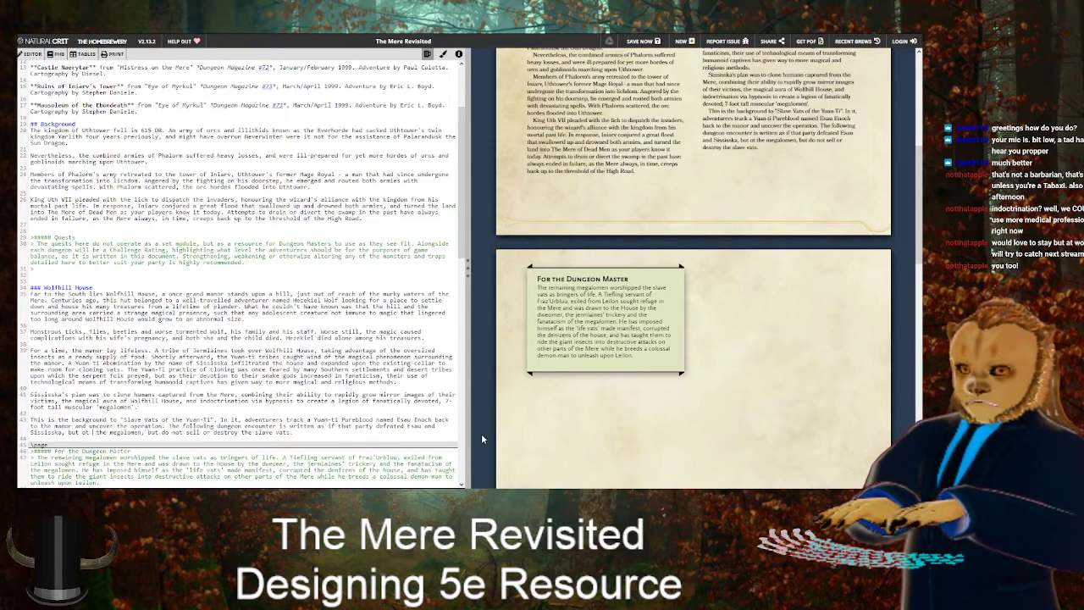
{"action": "type", "text": " all of"}
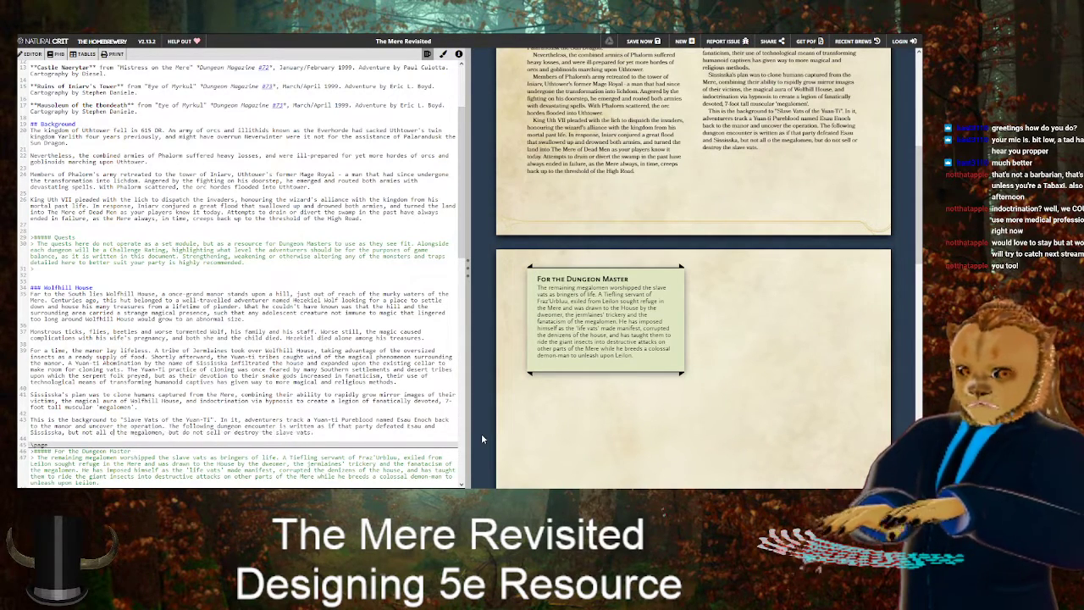
Replace "but" with "and" before "do not sell or destroy the slave vats" in the dungeon encounter sentence
{"action": "key", "text": "Right"}
{"action": "key", "text": "Right"}
{"action": "key", "text": "Right"}
{"action": "key", "text": "Right"}
{"action": "key", "text": "Right"}
{"action": "key", "text": "Right"}
{"action": "key", "text": "Right"}
{"action": "key", "text": "Right"}
{"action": "key", "text": "Right"}
{"action": "key", "text": "Right"}
{"action": "key", "text": "Right"}
{"action": "key", "text": "Right"}
{"action": "key", "text": "Right"}
{"action": "key", "text": "Right"}
{"action": "key", "text": "Right"}
{"action": "key", "text": "Right"}
{"action": "key", "text": "Right"}
{"action": "key", "text": "BackSpace"}
{"action": "key", "text": "BackSpace"}
{"action": "key", "text": "BackSpace"}
{"action": "type", "text": "and"}
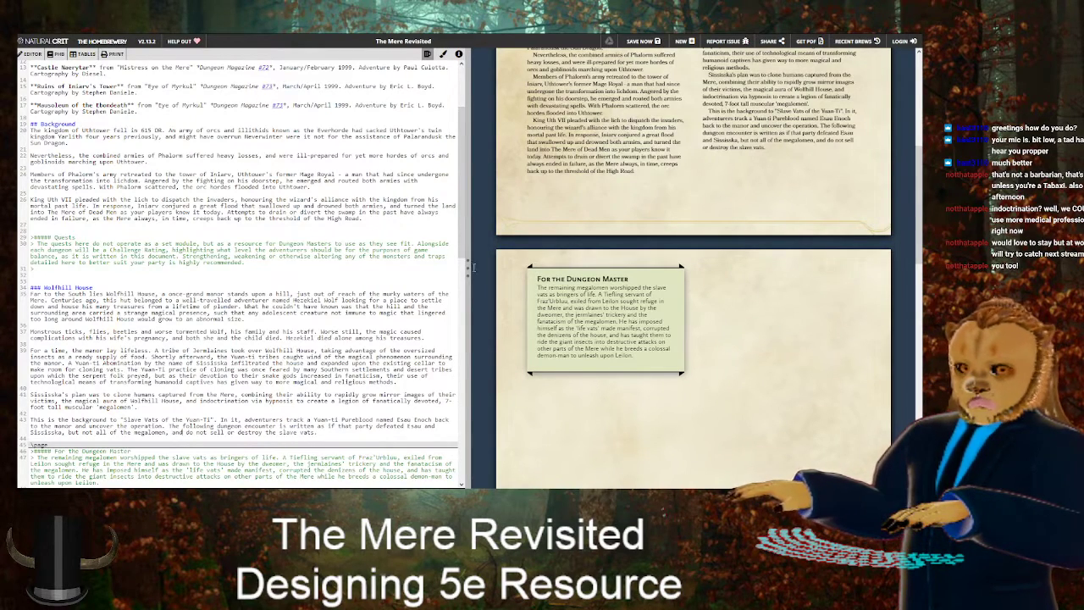
Insert "under Wolfhill House" after "The remaining megalomen" in the Dungeon Master note
{"action": "scroll", "coordinate": [237, 297], "scroll_direction": "down", "scroll_amount": 3}
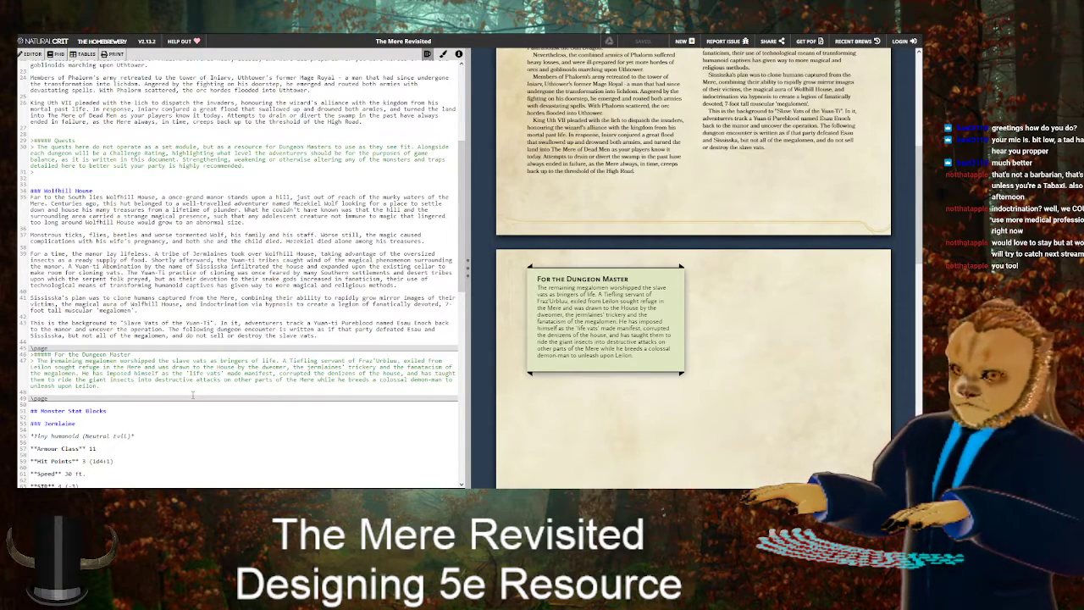
{"action": "key", "text": "Right"}
{"action": "key", "text": "Right"}
{"action": "key", "text": "Right"}
{"action": "key", "text": "Right"}
{"action": "key", "text": "Right"}
{"action": "key", "text": "Right"}
{"action": "key", "text": "Right"}
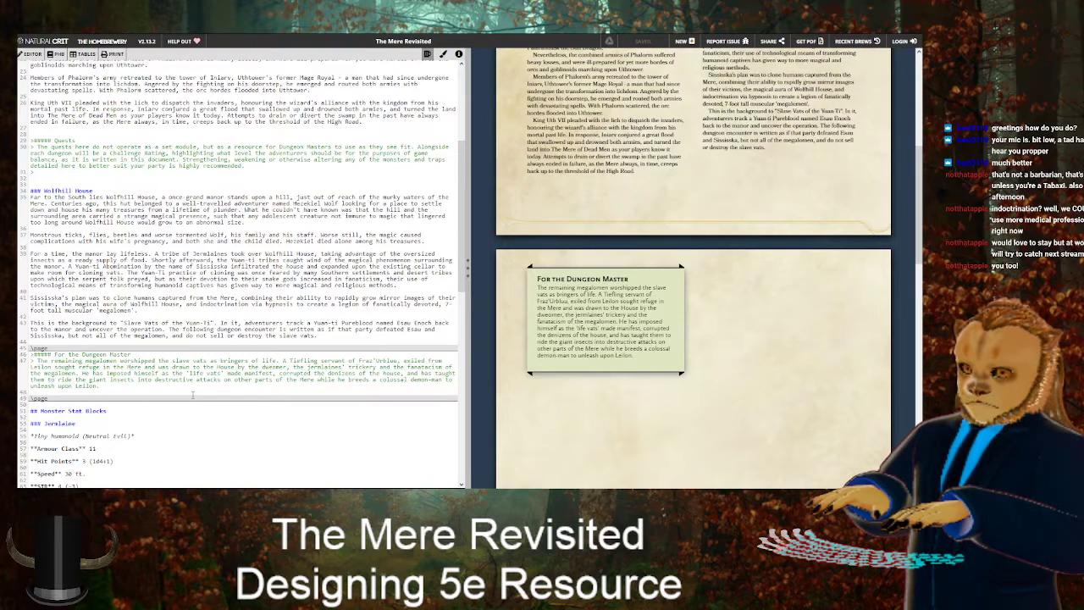
{"action": "key", "text": "Delete"}
{"action": "key", "text": "Delete"}
{"action": "key", "text": "Delete"}
{"action": "key", "text": "Delete"}
{"action": "key", "text": "Delete"}
{"action": "key", "text": "Delete"}
{"action": "key", "text": "Delete"}
{"action": "key", "text": "Delete"}
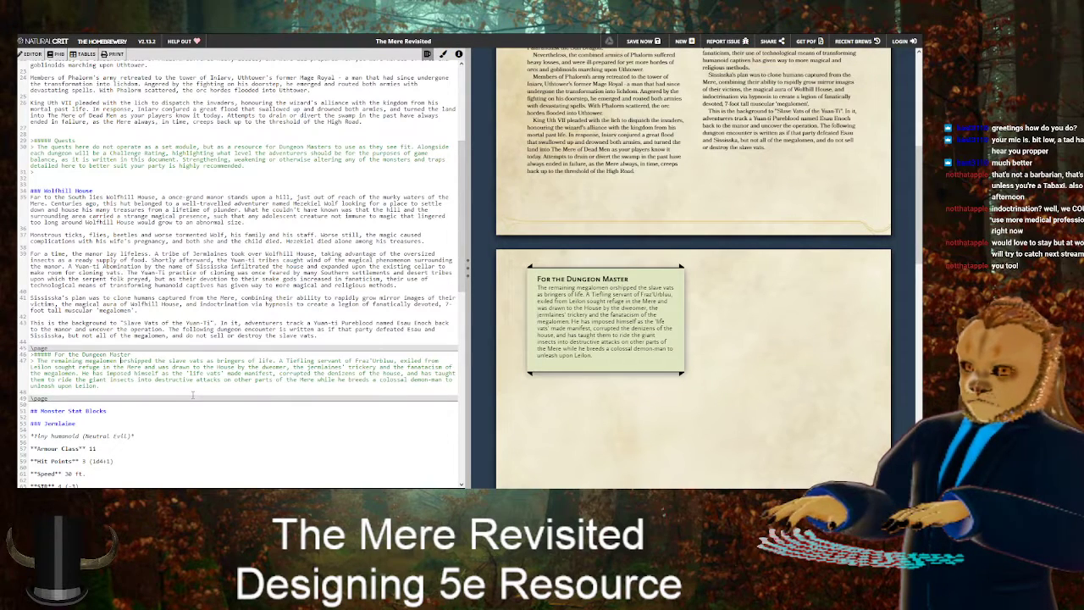
{"action": "type", "text": "under worshipp"}
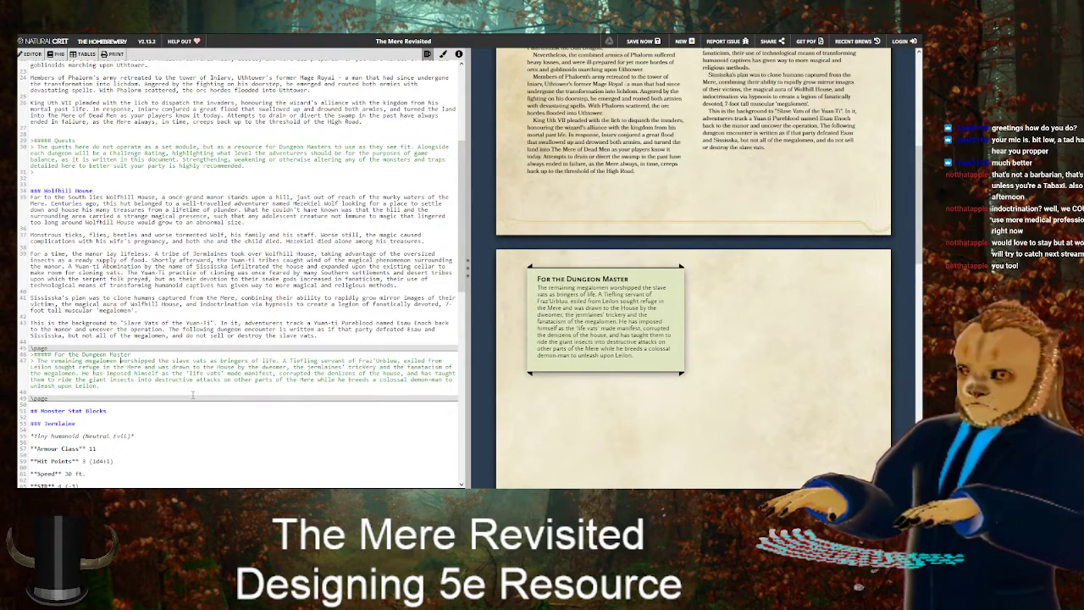
{"action": "key", "text": "ctrl+Left"}
{"action": "type", "text": "Wolfhill "}
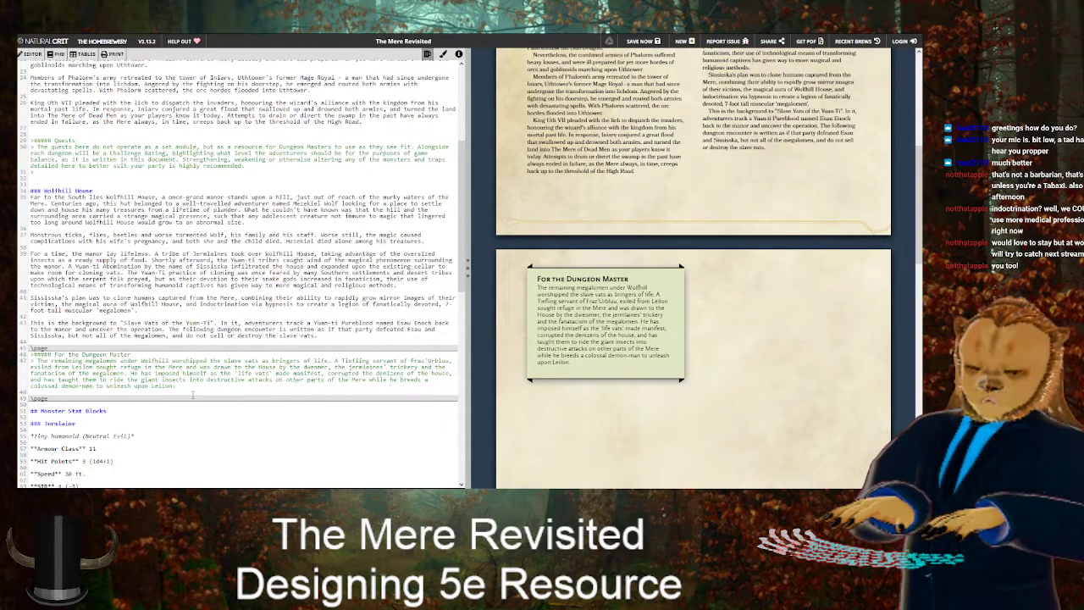
{"action": "type", "text": "House"}
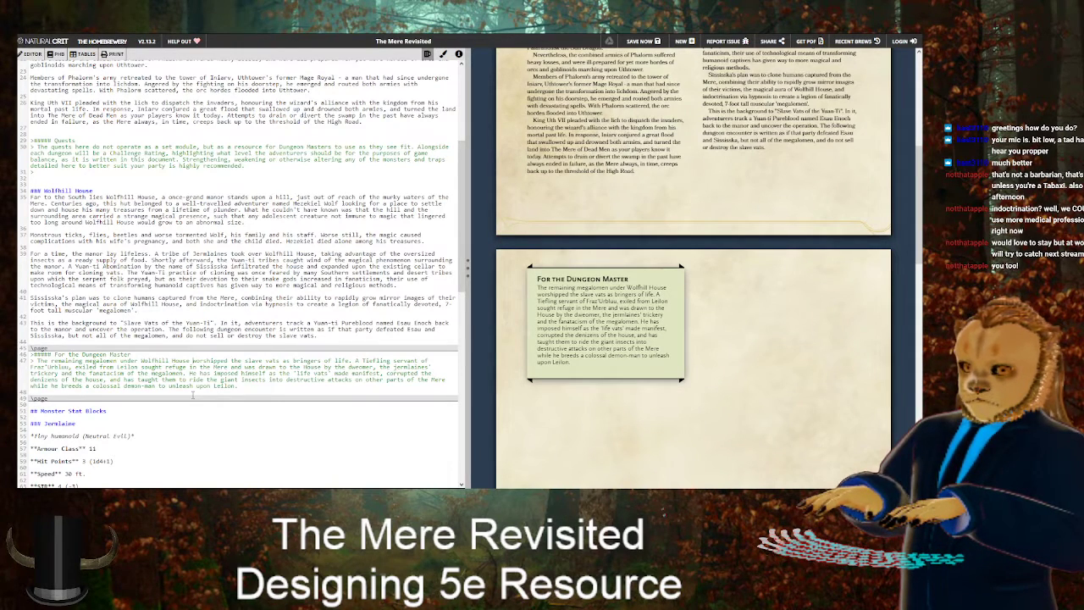
{"action": "key", "text": "Right"}
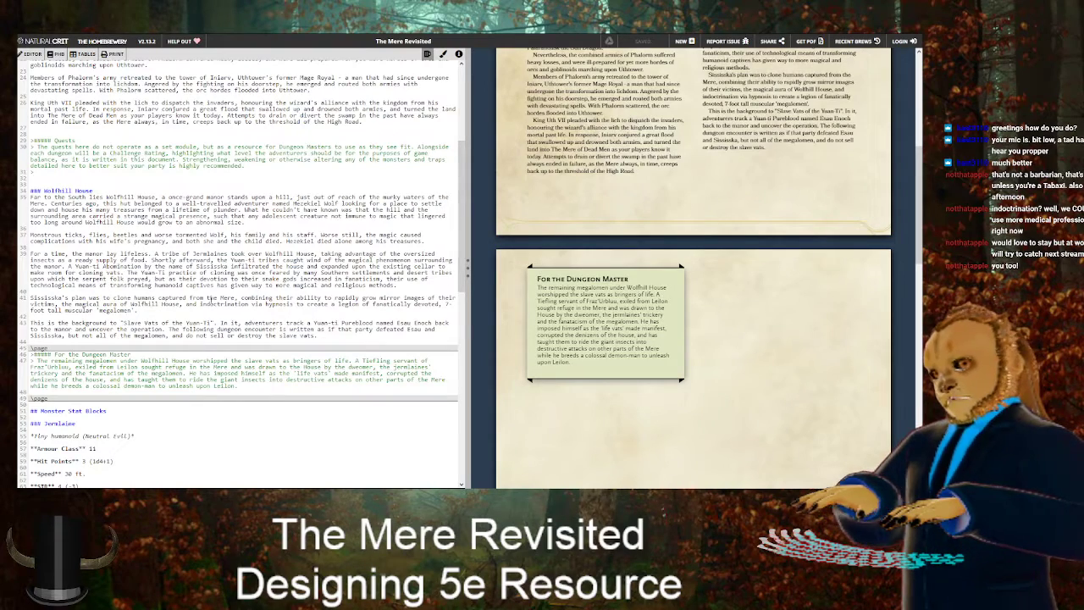
Change "a strange magical presence" to "a magical dweomer" in the first Wolfhill House paragraph
{"action": "scroll", "coordinate": [263, 251], "scroll_direction": "up", "scroll_amount": 2}
{"action": "scroll", "coordinate": [263, 251], "scroll_direction": "up", "scroll_amount": 3}
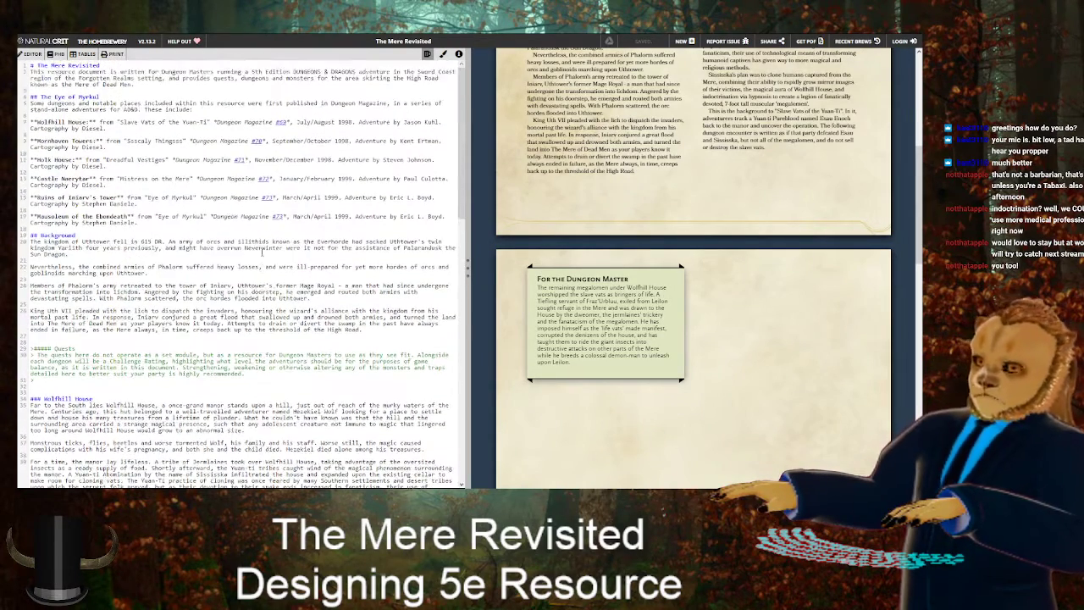
{"action": "scroll", "coordinate": [606, 288], "scroll_direction": "up", "scroll_amount": 1}
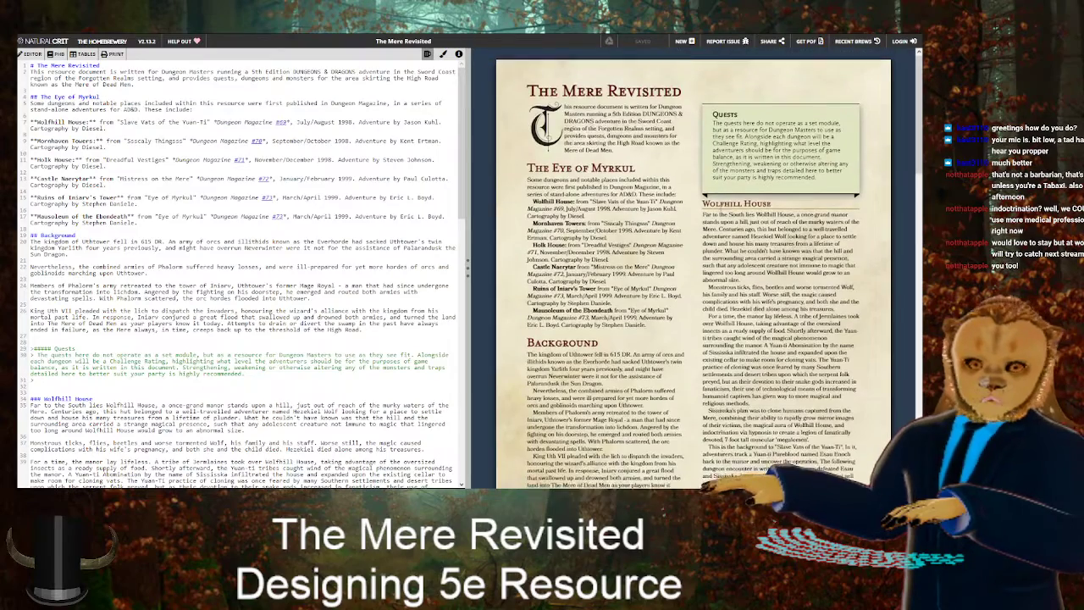
{"action": "scroll", "coordinate": [605, 287], "scroll_direction": "down", "scroll_amount": 2}
{"action": "scroll", "coordinate": [246, 302], "scroll_direction": "down", "scroll_amount": 2}
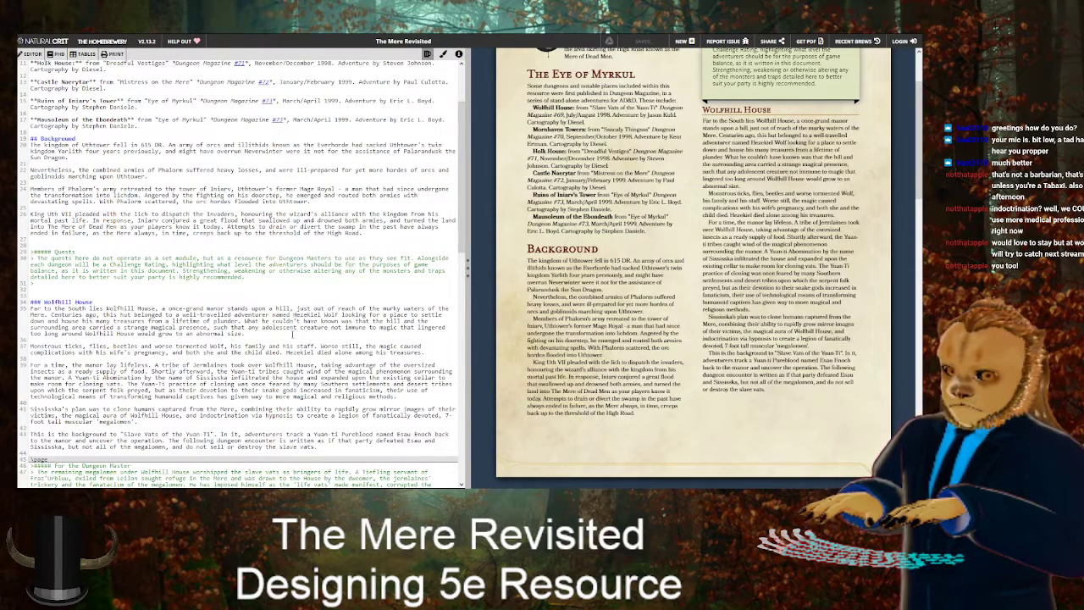
{"action": "key", "text": "BackSpace"}
{"action": "key", "text": "BackSpace"}
{"action": "key", "text": "BackSpace"}
{"action": "key", "text": "BackSpace"}
{"action": "key", "text": "BackSpace"}
{"action": "key", "text": "BackSpace"}
{"action": "key", "text": "BackSpace"}
{"action": "key", "text": "BackSpace"}
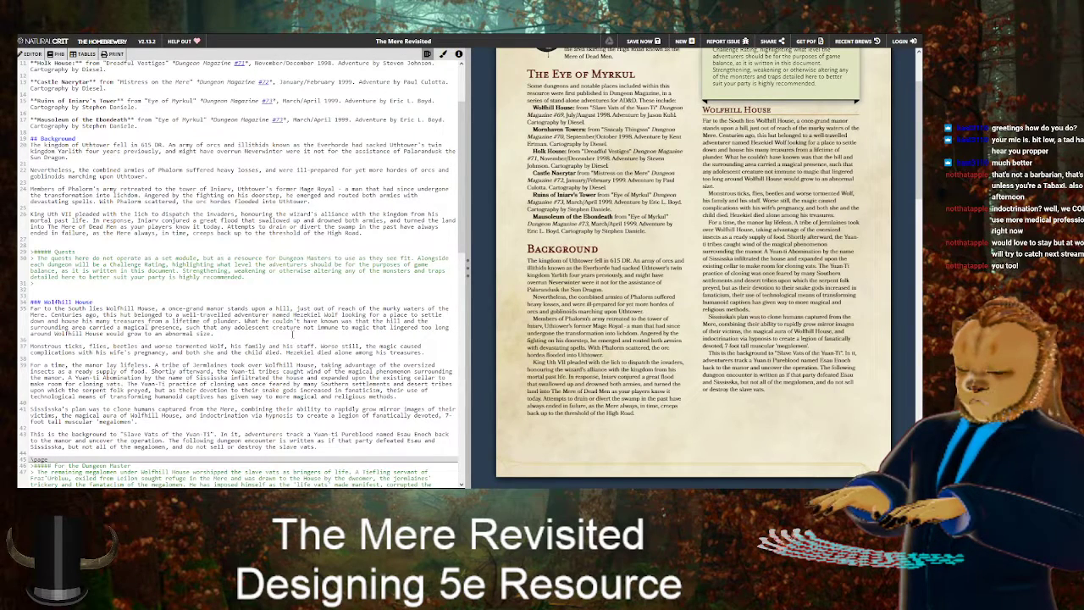
{"action": "type", "text": "dweomer"}
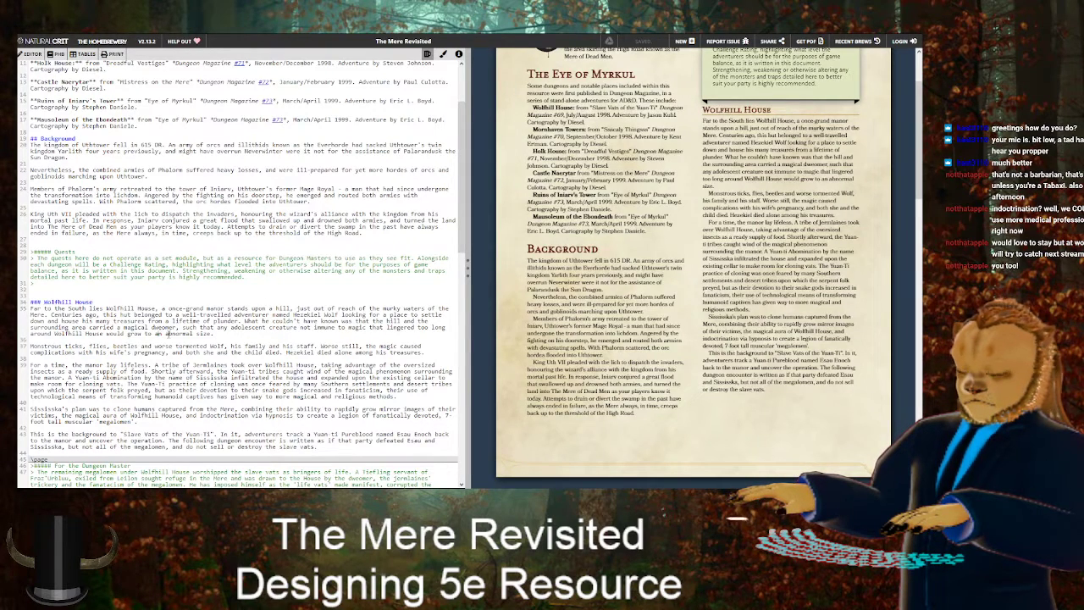
Remove "an" before "abnormal size" at the end of the first Wolfhill House paragraph
{"action": "left_click", "coordinate": [168, 333]}
{"action": "key", "text": "BackSpace"}
{"action": "key", "text": "BackSpace"}
{"action": "key", "text": "BackSpace"}
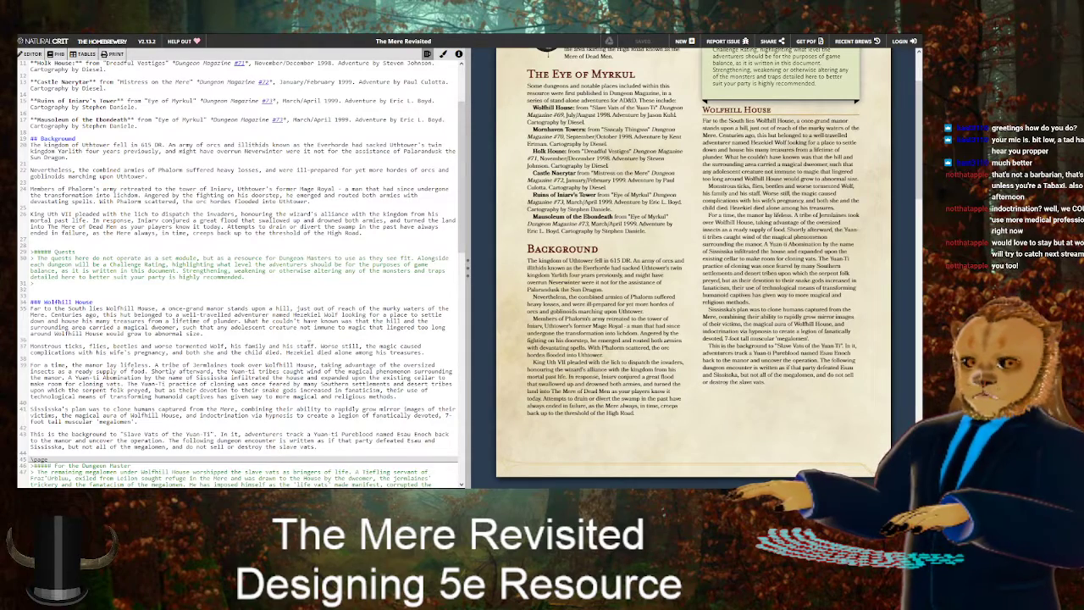
{"action": "scroll", "coordinate": [323, 346], "scroll_direction": "down", "scroll_amount": 3}
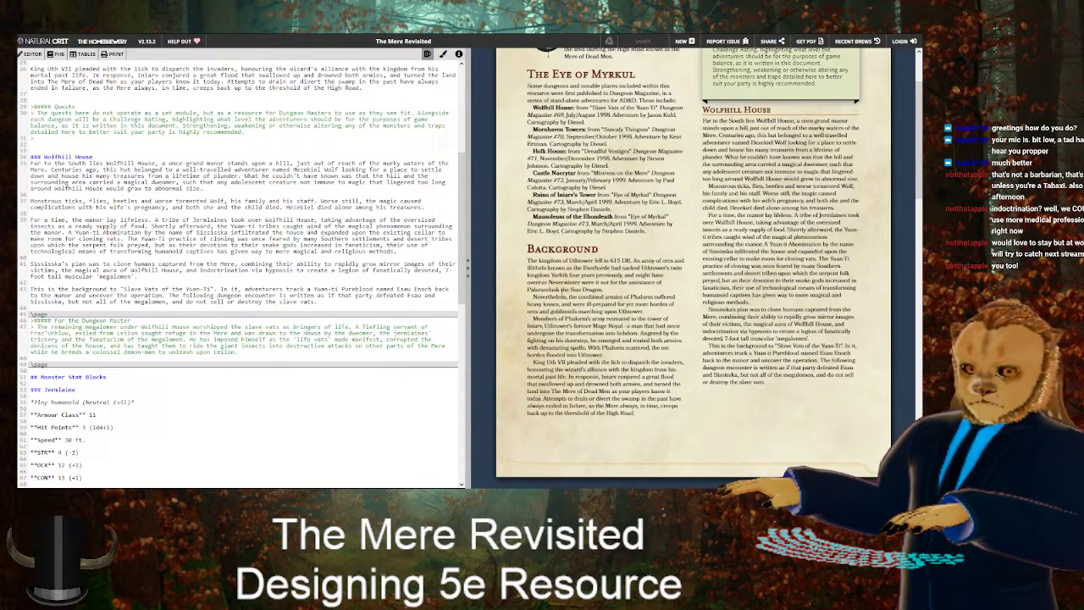
{"action": "type", "text": ", and l"}
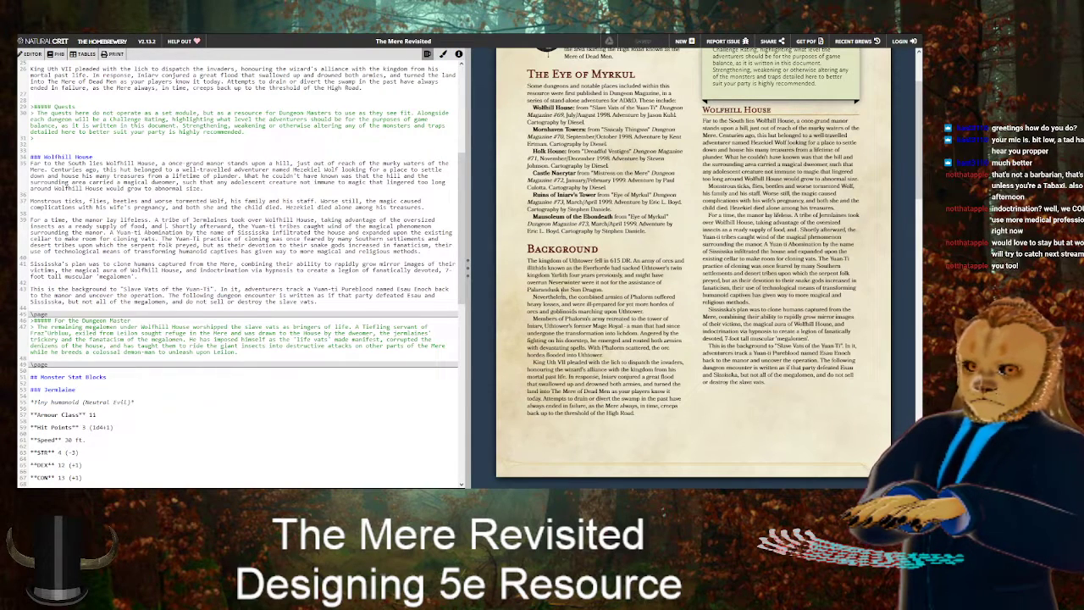
{"action": "key", "text": "BackSpace"}
{"action": "key", "text": "BackSpace"}
{"action": "key", "text": "BackSpace"}
{"action": "key", "text": "BackSpace"}
{"action": "key", "text": "BackSpace"}
{"action": "key", "text": "BackSpace"}
{"action": "key", "text": "BackSpace"}
Replace "magical phenomenon" with "dweomer" in the sentence about the Yuan-ti tribes catching wind of the manor
{"action": "type", "text": "d"}
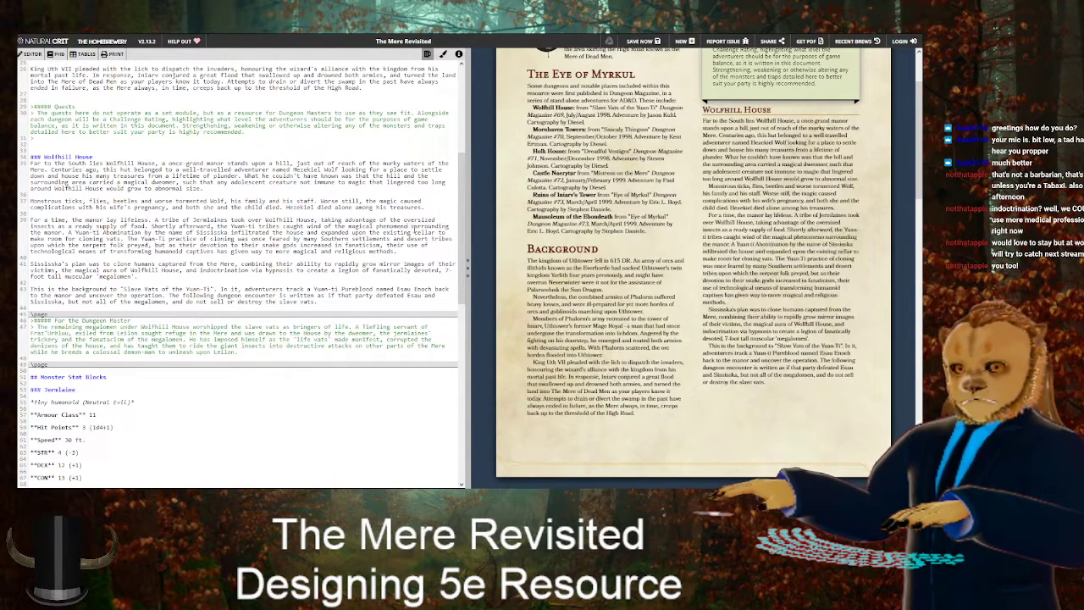
{"action": "key", "text": "BackSpace"}
{"action": "key", "text": "BackSpace"}
{"action": "key", "text": "BackSpace"}
{"action": "key", "text": "BackSpace"}
{"action": "key", "text": "BackSpace"}
{"action": "key", "text": "BackSpace"}
{"action": "key", "text": "BackSpace"}
{"action": "key", "text": "BackSpace"}
{"action": "key", "text": "BackSpace"}
{"action": "key", "text": "BackSpace"}
{"action": "key", "text": "BackSpace"}
{"action": "key", "text": "BackSpace"}
{"action": "key", "text": "BackSpace"}
{"action": "key", "text": "BackSpace"}
{"action": "key", "text": "BackSpace"}
{"action": "key", "text": "BackSpace"}
{"action": "key", "text": "BackSpace"}
{"action": "key", "text": "BackSpace"}
{"action": "type", "text": "dweomer"}
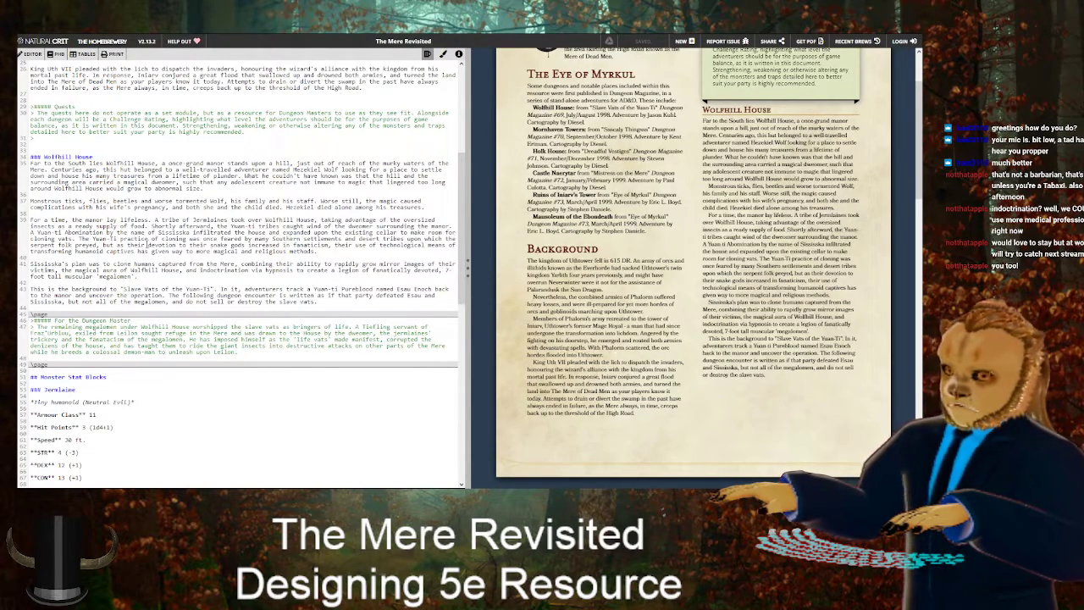
Change "their use of technological means" to "the Yuan-ti's use of technological means" and replace "magical aura" with "dweomer" in the Sissiska paragraph
{"action": "key", "text": "BackSpace"}
{"action": "key", "text": "BackSpace"}
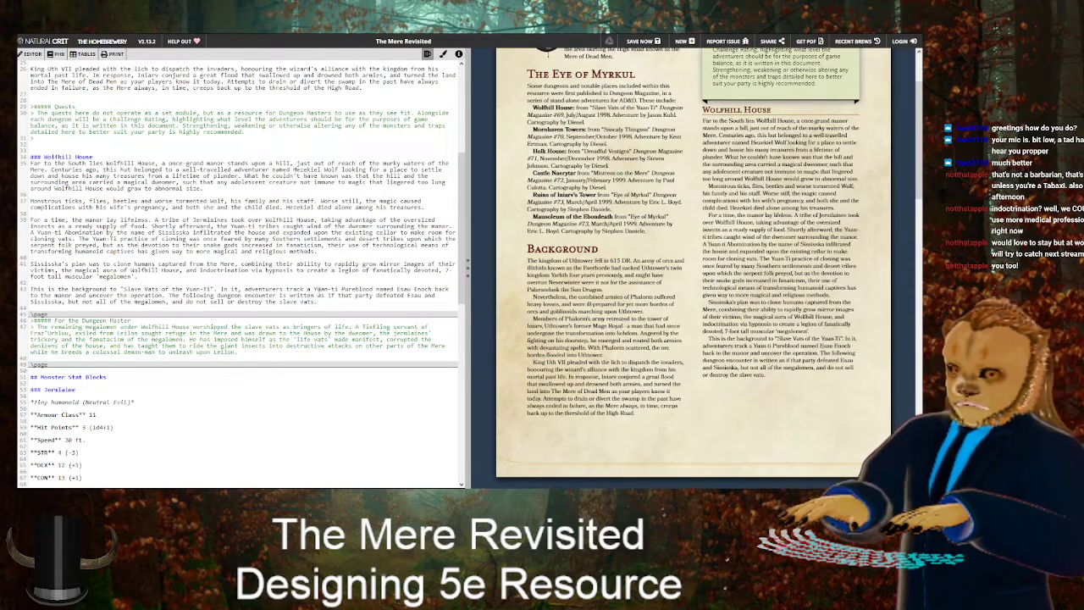
{"action": "left_click", "coordinate": [346, 245]}
{"action": "key", "text": "BackSpace"}
{"action": "key", "text": "BackSpace"}
{"action": "type", "text": "Yuan-ti"}
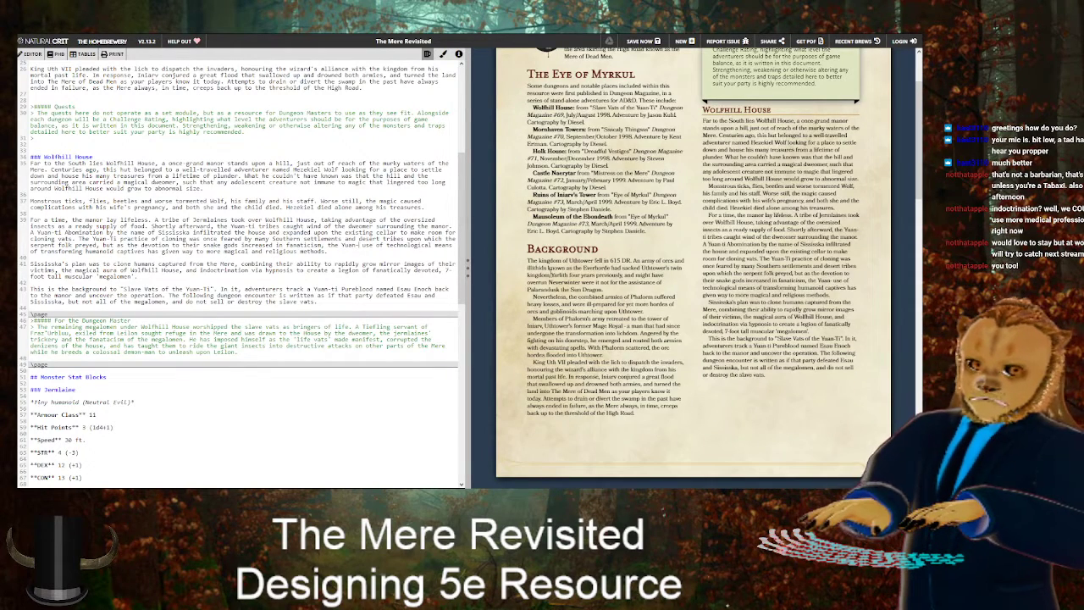
{"action": "type", "text": "'s"}
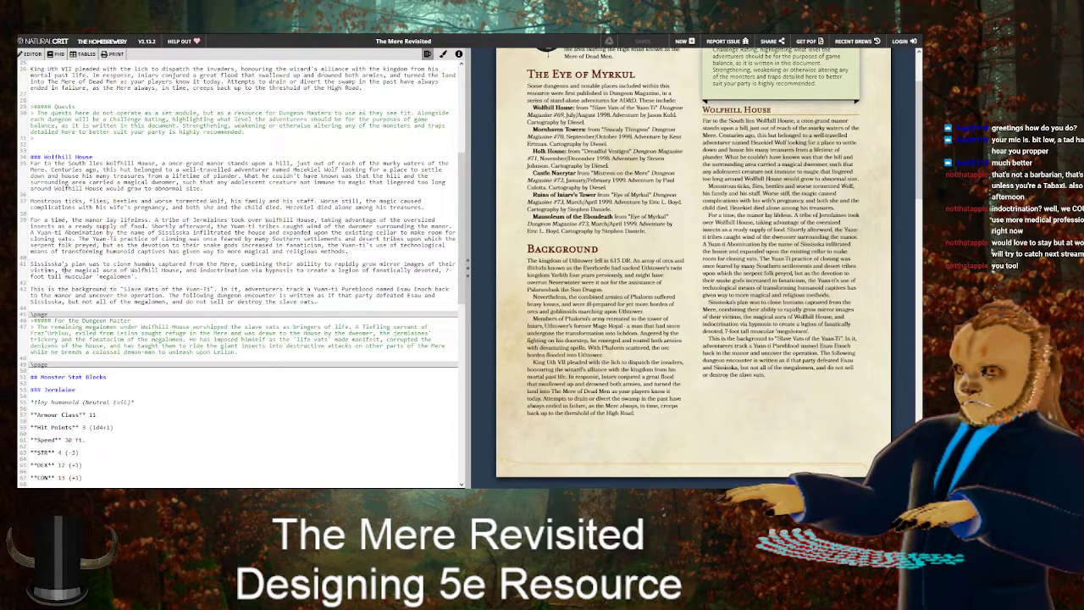
{"action": "left_click_drag", "start_coordinate": [76, 270], "coordinate": [119, 270]}
{"action": "type", "text": "dweomer"}
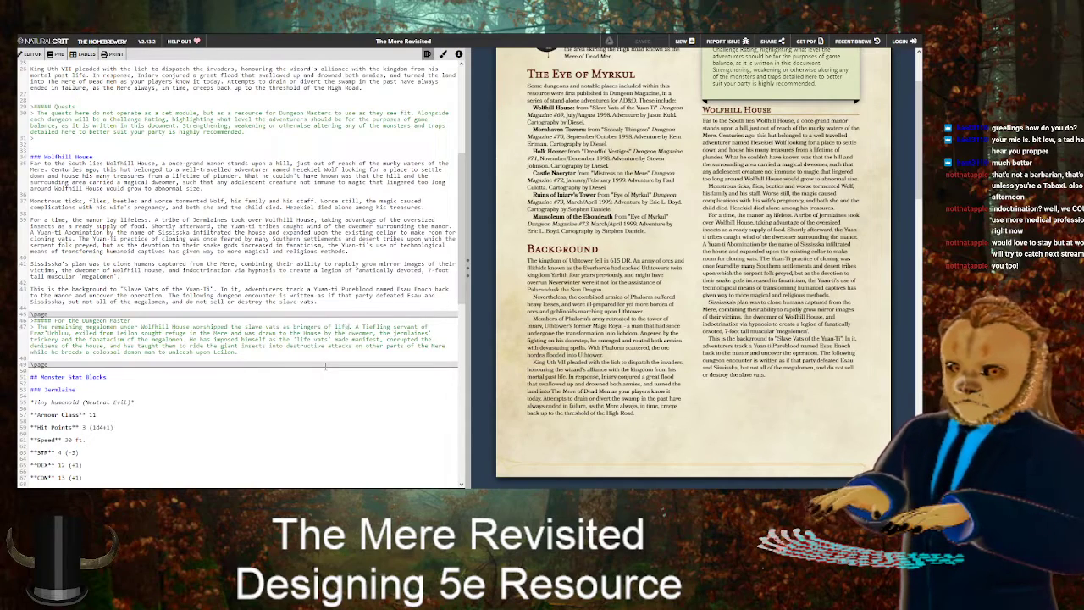
Add ", though they" after "bringers of life" in the Dungeon Master note
{"action": "type", "text": ", though "}
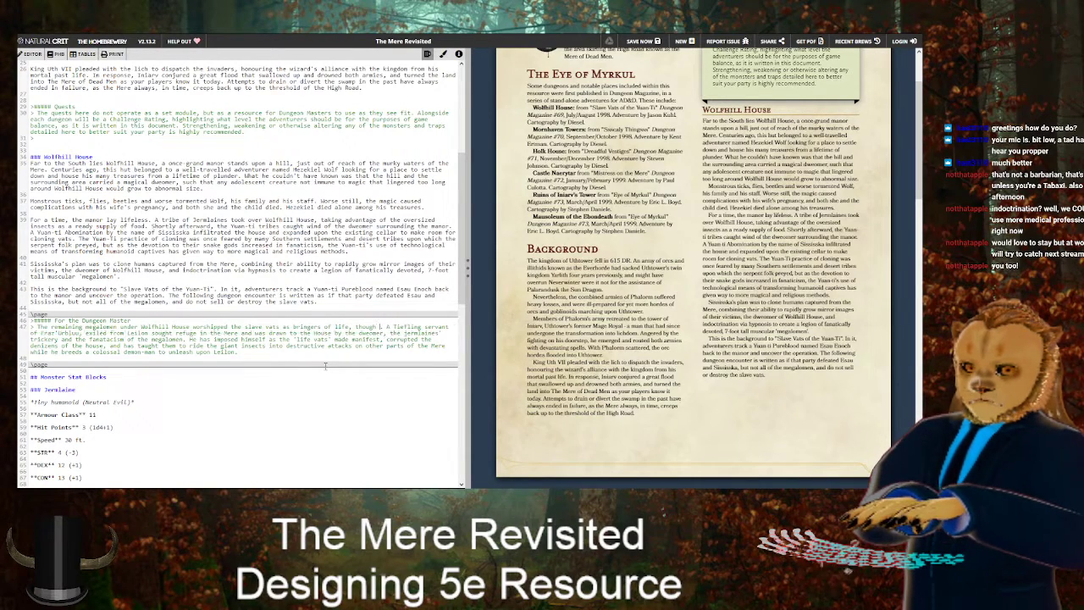
{"action": "type", "text": "they"}
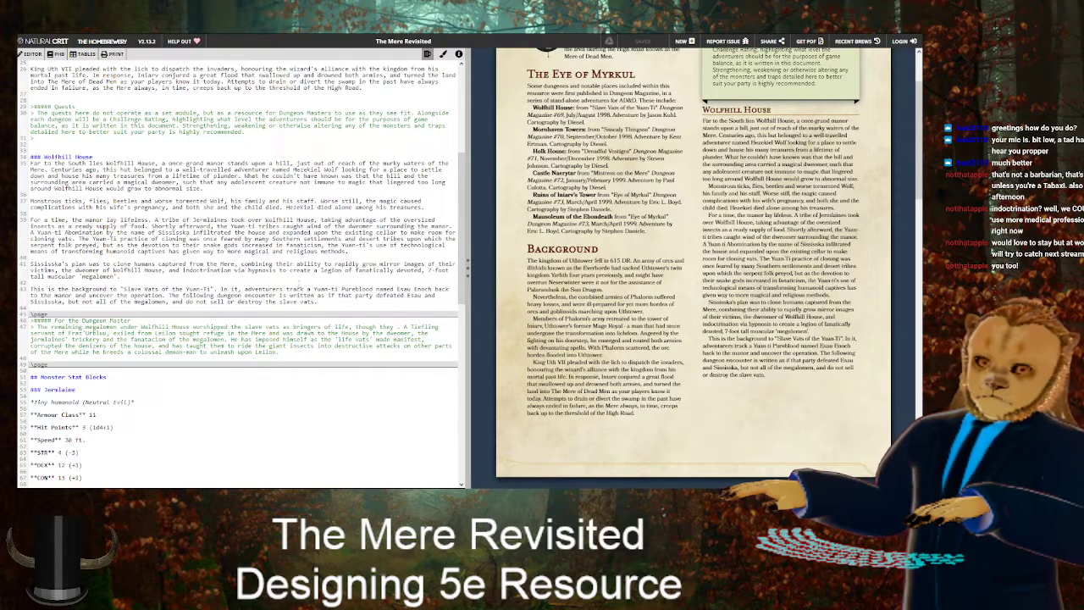
Replace "hypnosis" with "propaganda and mind control techniques" in the Sissiska paragraph's sentence about indoctrination
{"action": "key", "text": "BackSpace"}
{"action": "key", "text": "BackSpace"}
{"action": "key", "text": "BackSpace"}
{"action": "key", "text": "BackSpace"}
{"action": "key", "text": "BackSpace"}
{"action": "key", "text": "BackSpace"}
{"action": "key", "text": "BackSpace"}
{"action": "key", "text": "BackSpace"}
{"action": "key", "text": "BackSpace"}
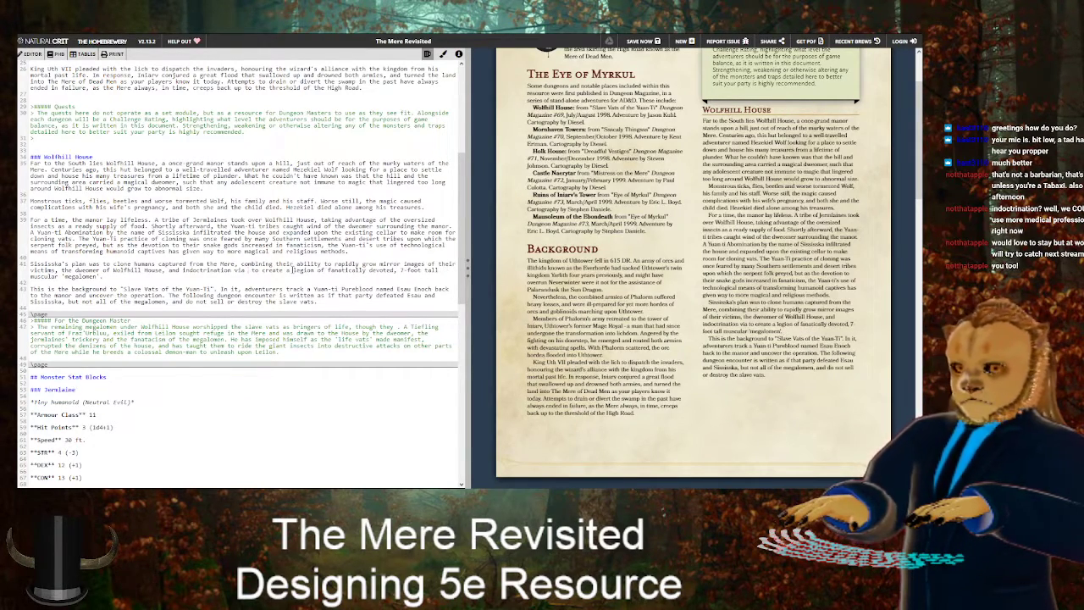
{"action": "type", "text": "propaganda and"}
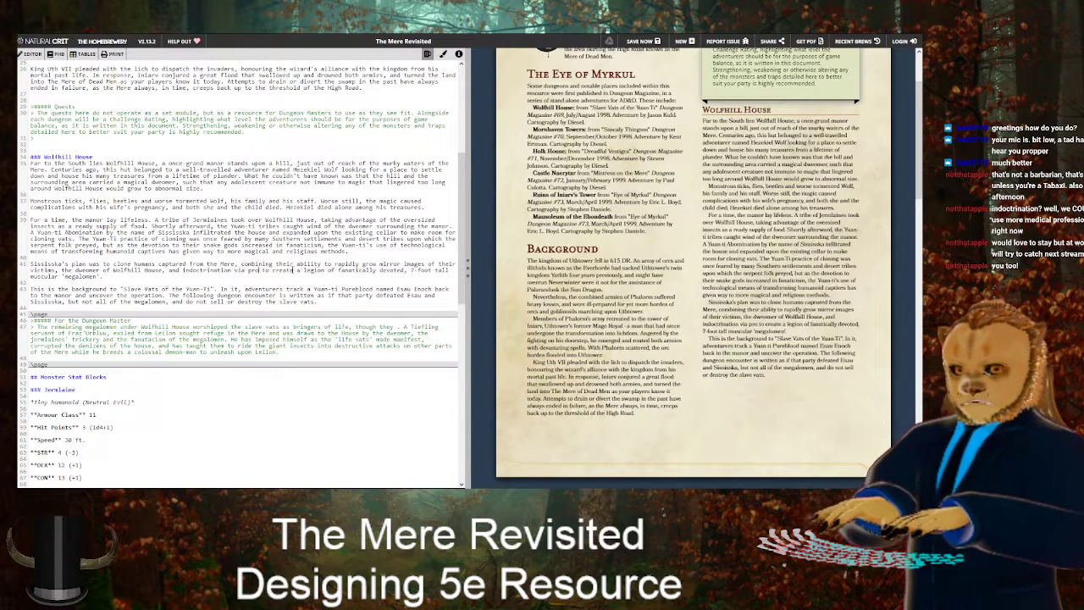
{"action": "type", "text": " mind control"}
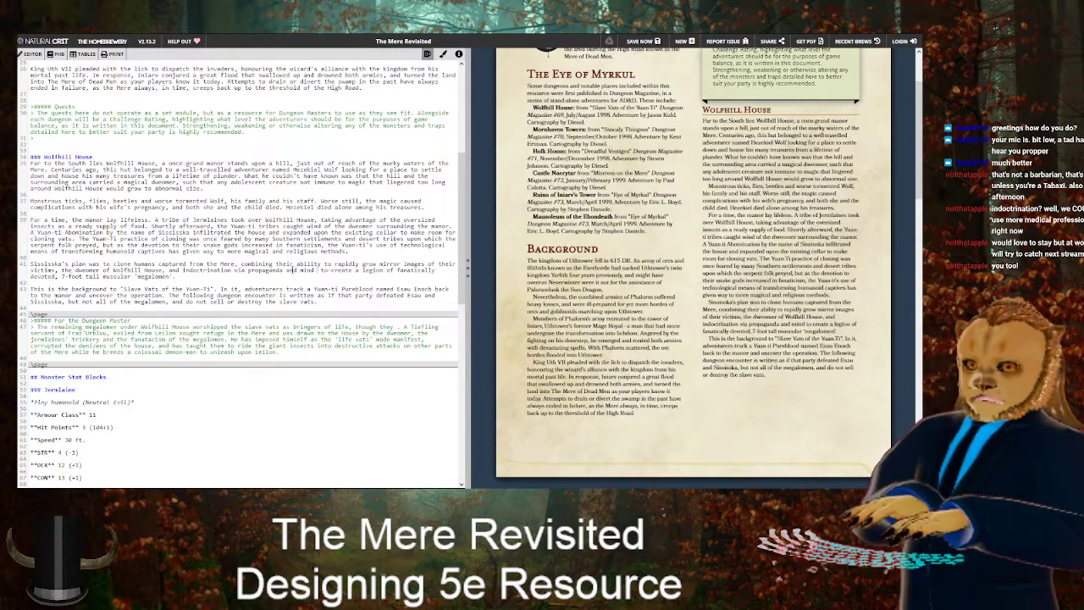
{"action": "type", "text": " techniques"}
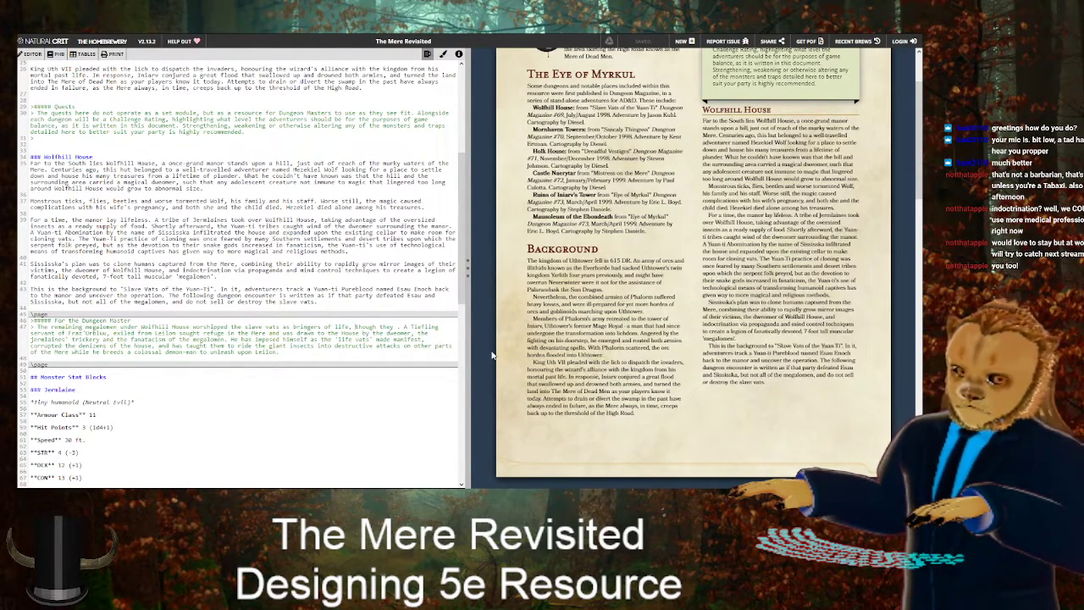
End the Dungeon Master note's first sentence after "life" and add "They attempted to study the cloning instructions like religious texts, and performed"
{"action": "key", "text": "Left"}
{"action": "key", "text": "BackSpace"}
{"action": "type", "text": "."}
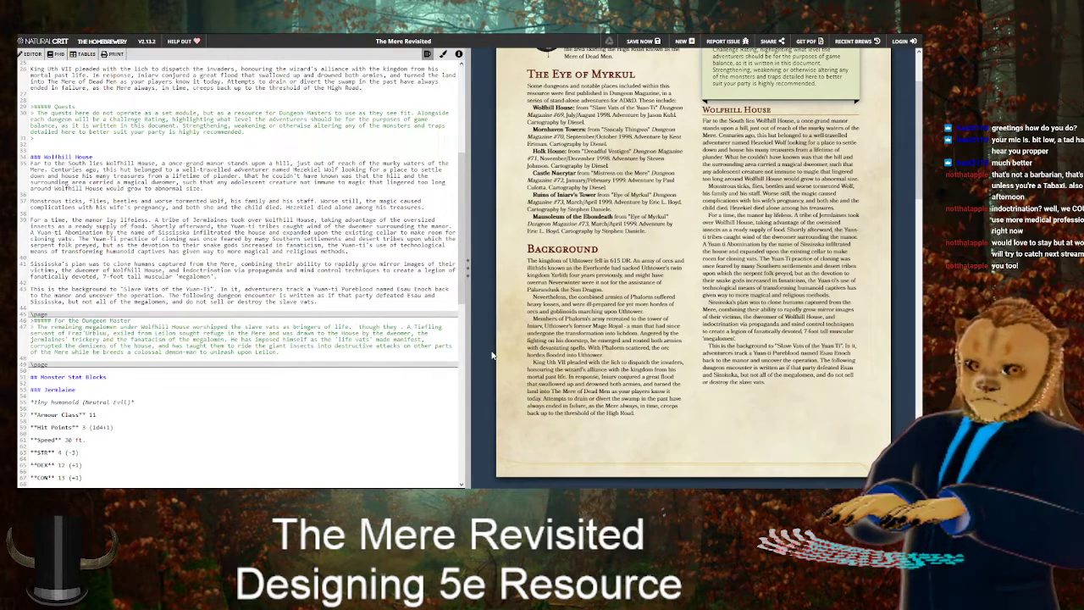
{"action": "type", "text": " They attempted to study the"}
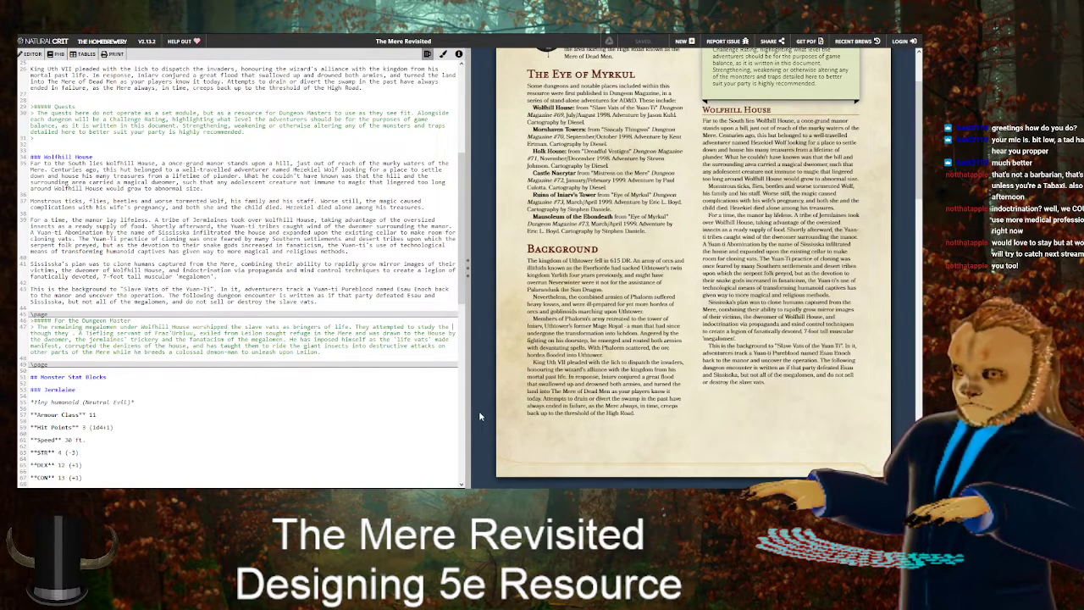
{"action": "type", "text": "Y"}
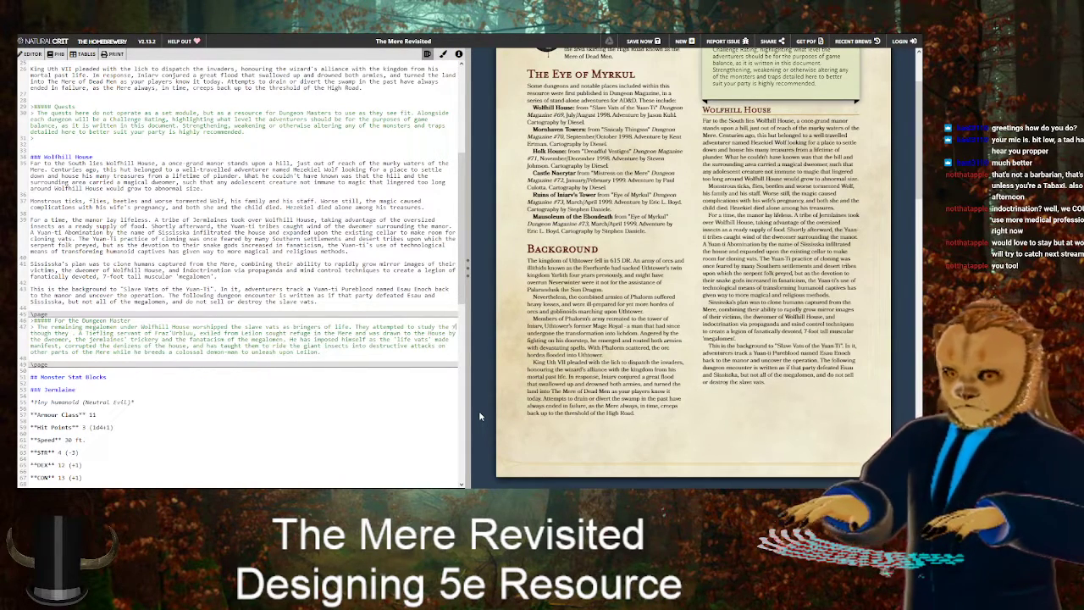
{"action": "type", "text": "loning instructions like religious toexts,"}
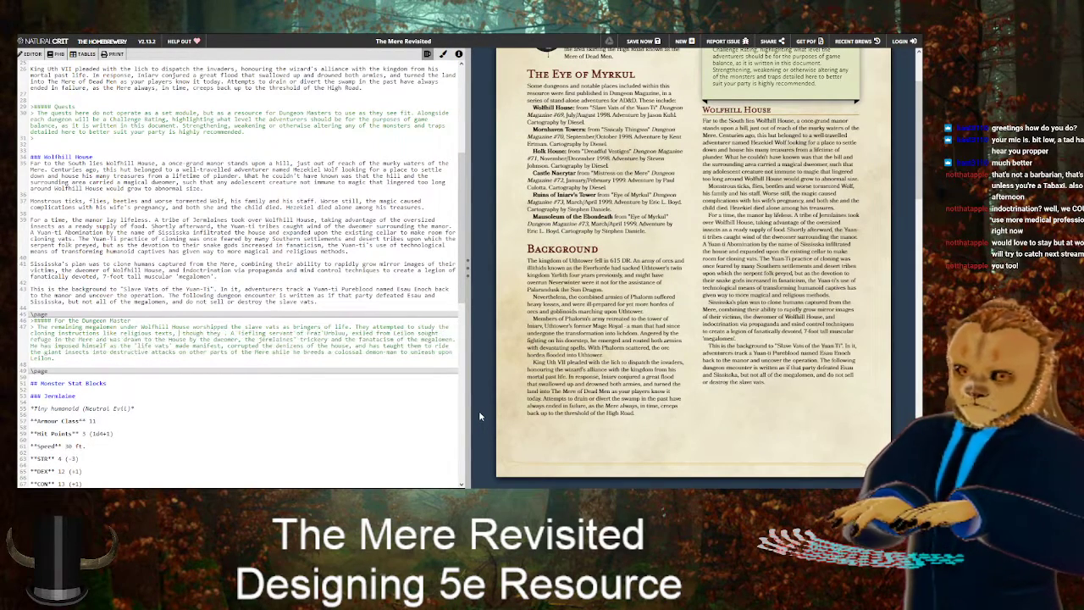
{"action": "type", "text": " and performed"}
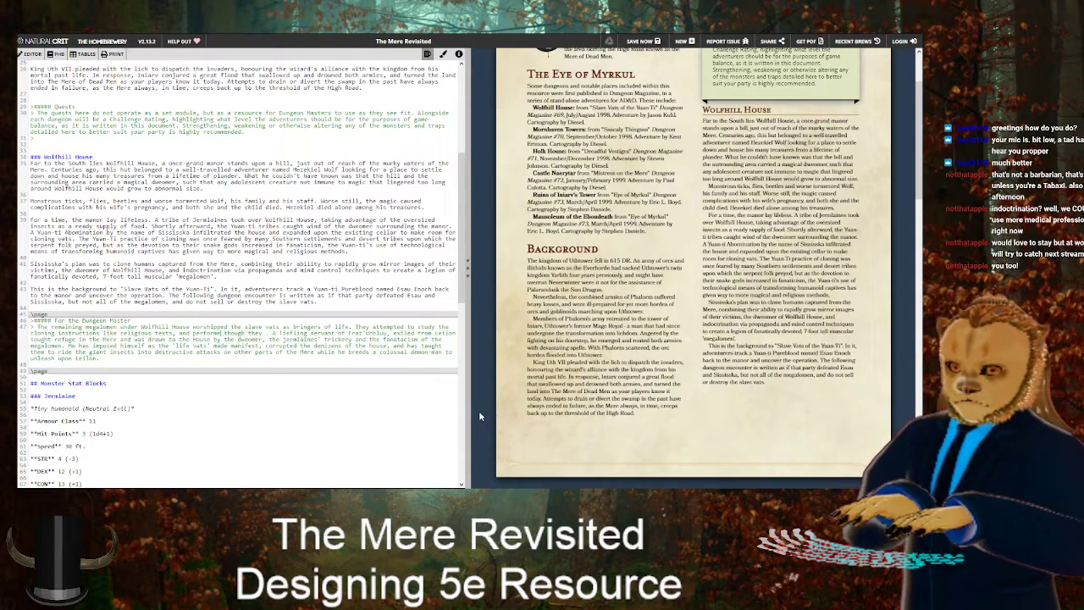
{"action": "type", "text": "d"}
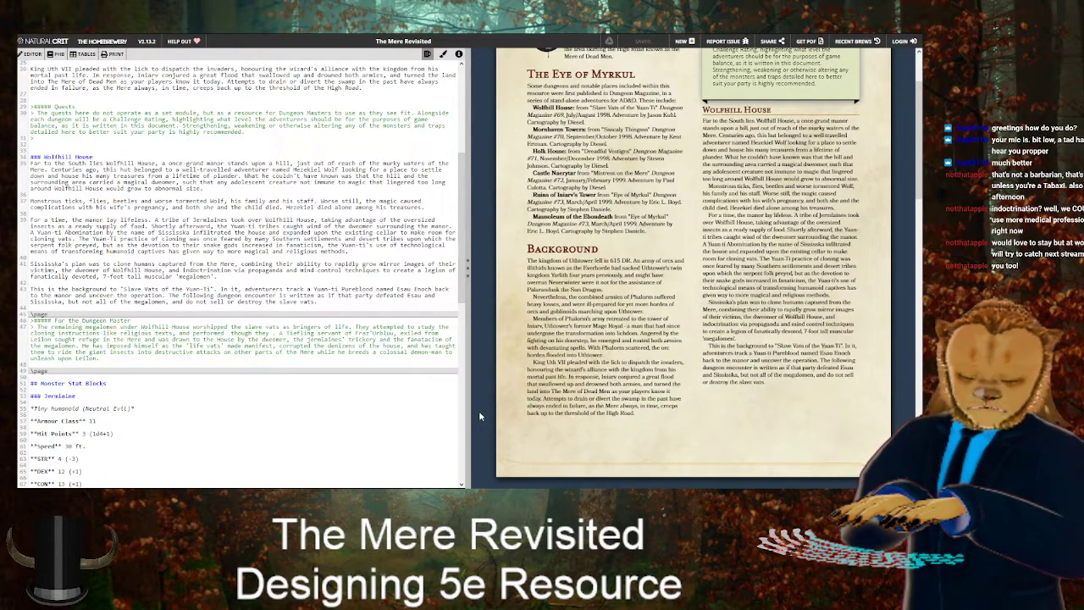
{"action": "scroll", "coordinate": [579, 327], "scroll_direction": "down", "scroll_amount": 5}
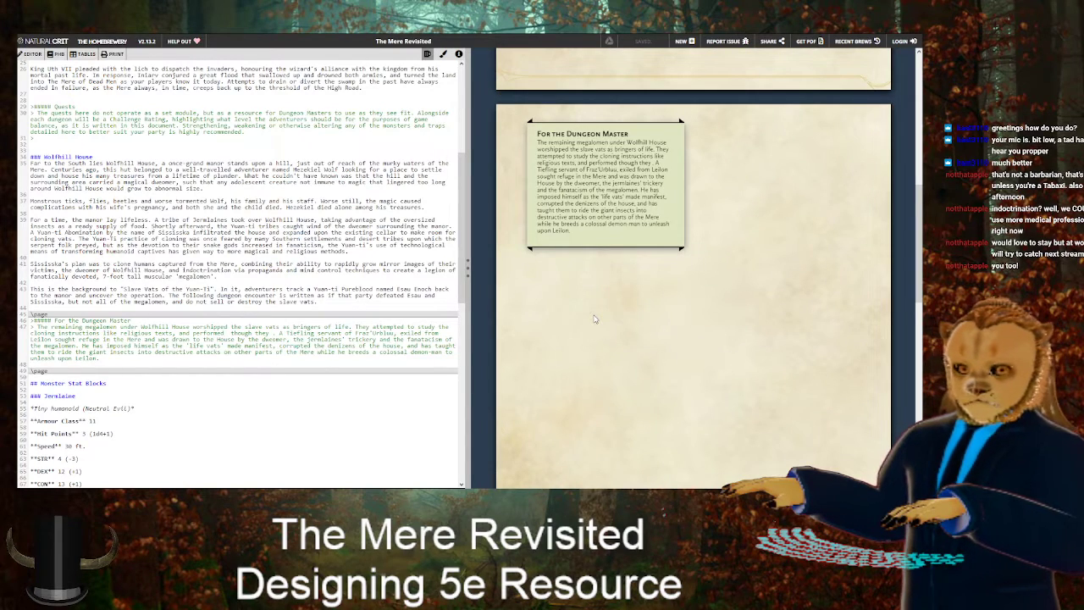
{"action": "type", "text": "the cloning o"}
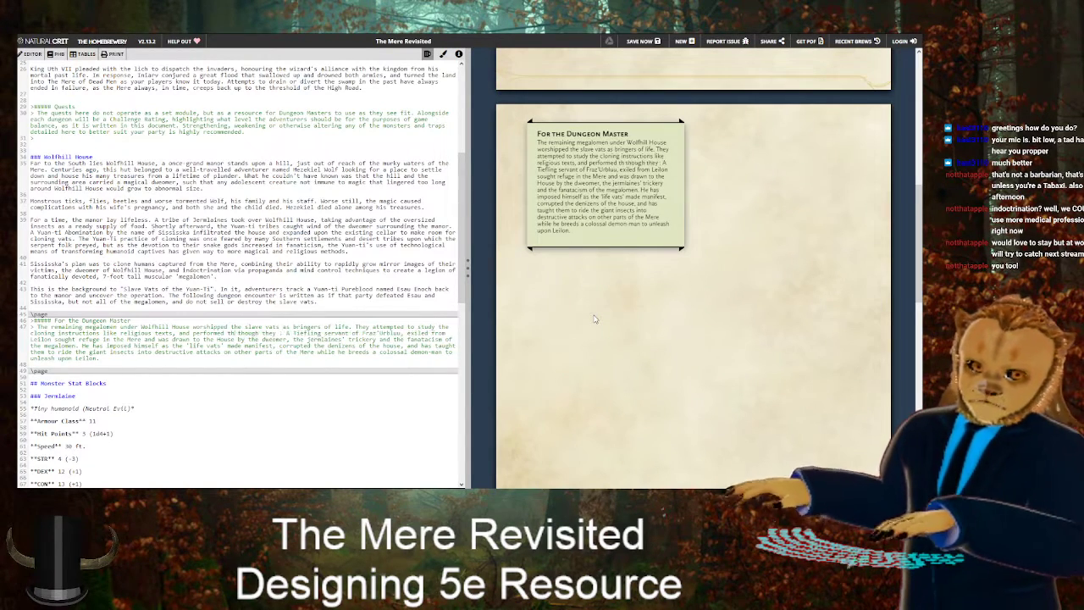
{"action": "type", "text": "s best they could"}
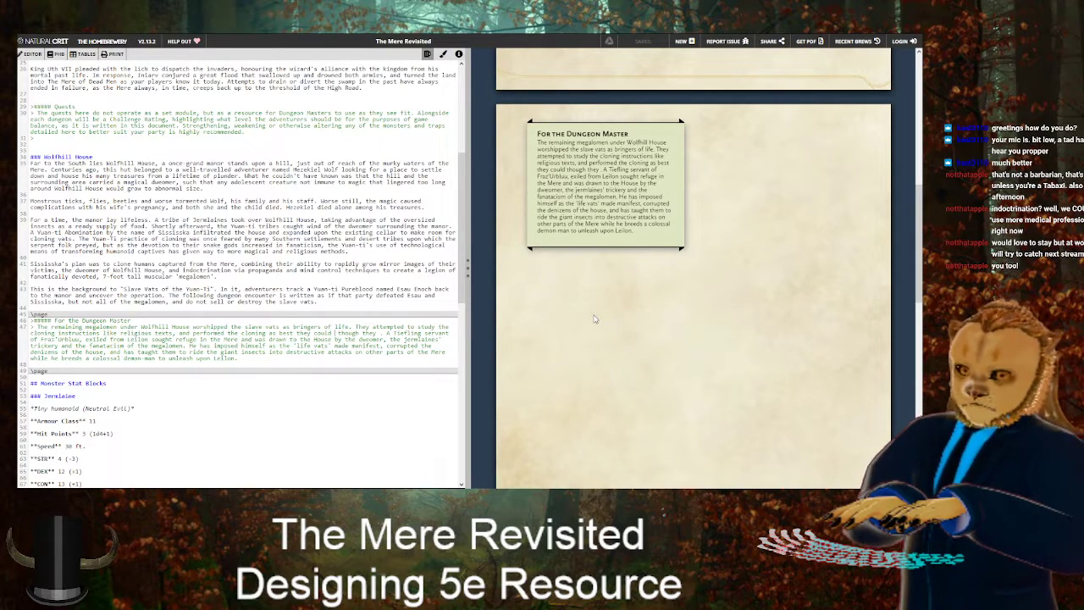
{"action": "key", "text": "ctrl+BackSpace"}
{"action": "key", "text": "ctrl+BackSpace"}
{"action": "key", "text": "ctrl+BackSpace"}
{"action": "key", "text": "ctrl+BackSpace"}
{"action": "key", "text": "ctrl+BackSpace"}
{"action": "key", "text": "ctrl+BackSpace"}
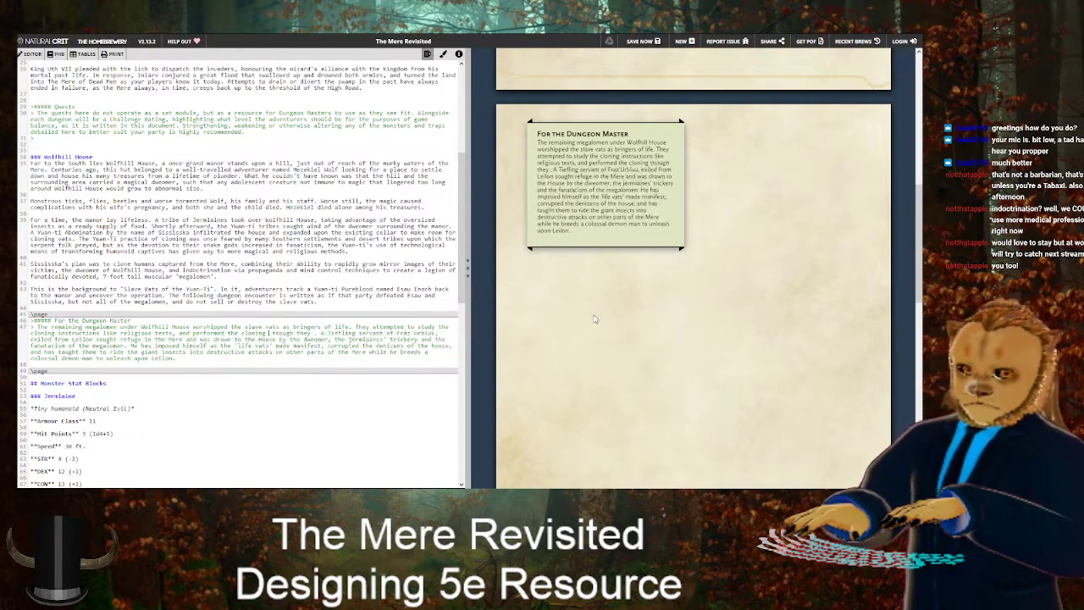
{"action": "type", "text": "strain"}
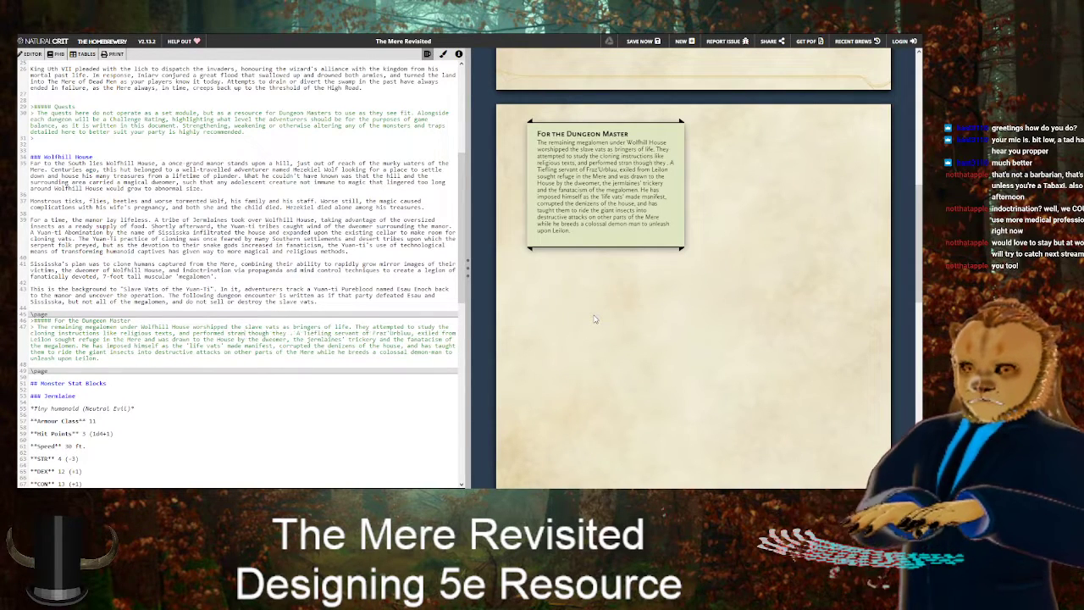
{"action": "type", "text": "ge"}
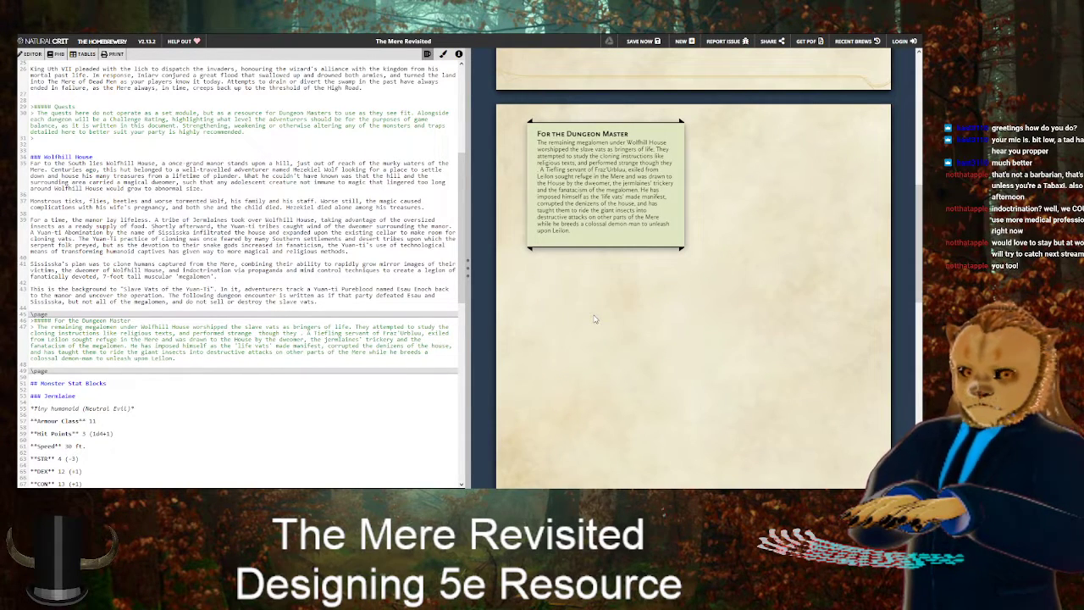
{"action": "key", "text": "shift+End"}
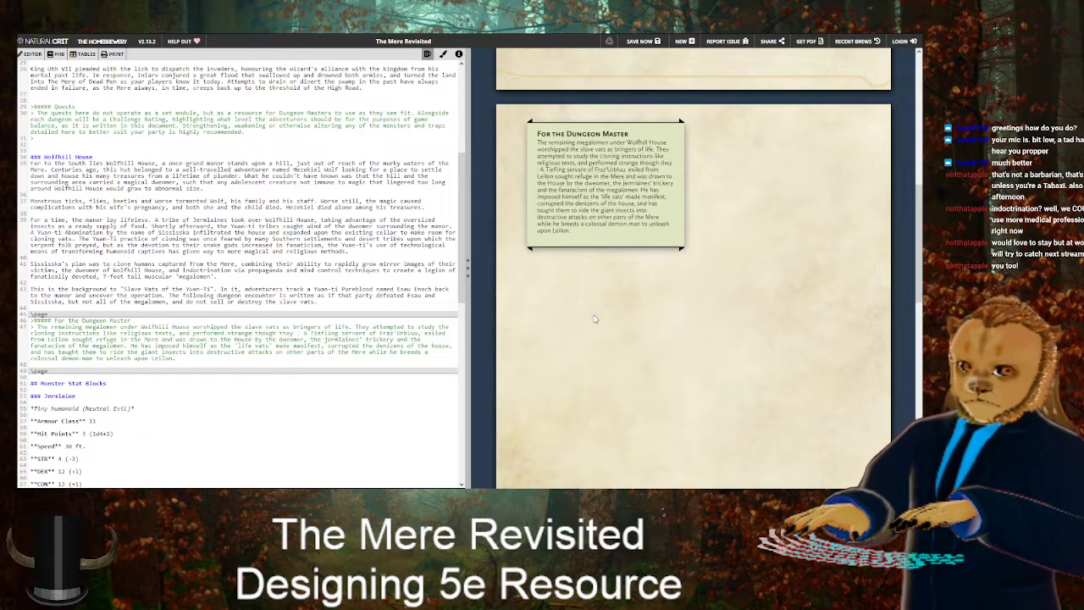
{"action": "key", "text": "Left"}
{"action": "key", "text": "BackSpace"}
{"action": "key", "text": "BackSpace"}
{"action": "key", "text": "BackSpace"}
{"action": "key", "text": "BackSpace"}
{"action": "key", "text": "BackSpace"}
{"action": "key", "text": "BackSpace"}
{"action": "key", "text": "BackSpace"}
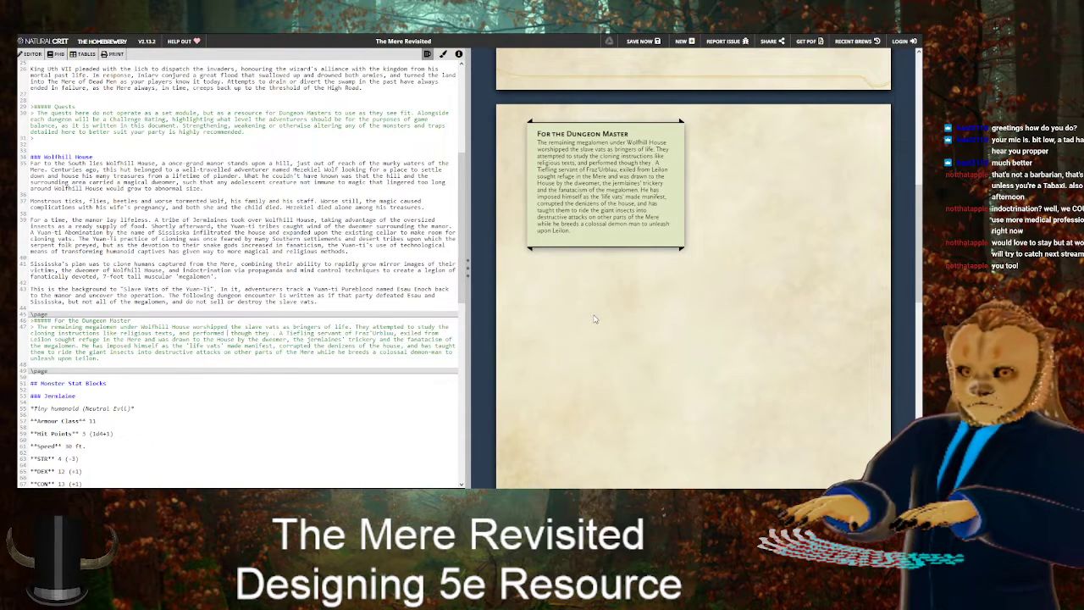
Replace "performed" in the Dungeon Master note with "underwent imperfect cloning procedures as if it were a divine ritual."
{"action": "type", "text": "imperfect"}
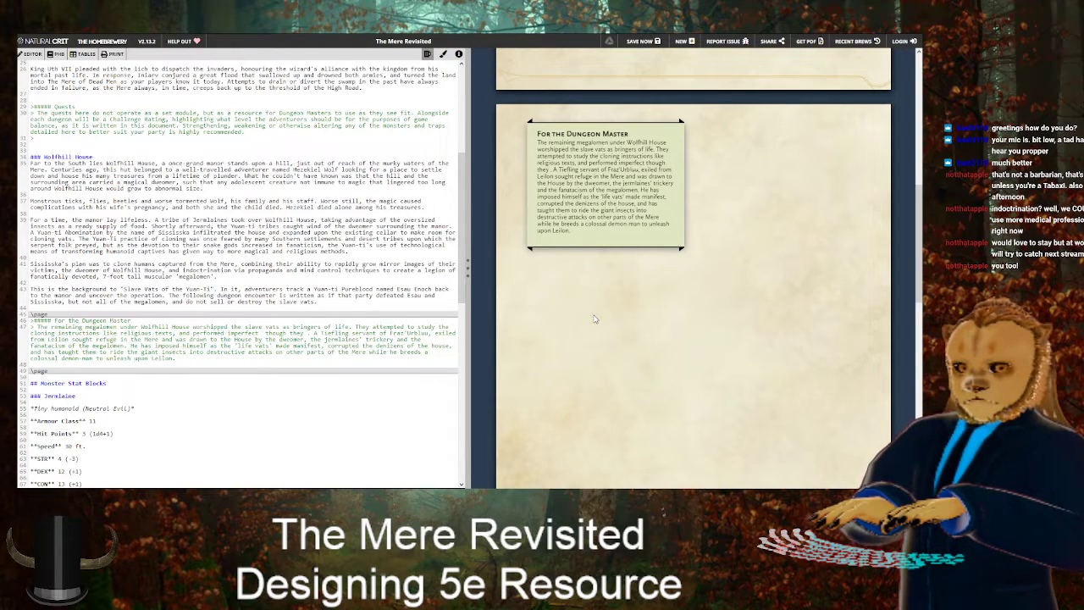
{"action": "key", "text": "ctrl+BackSpace"}
{"action": "key", "text": "ctrl+BackSpace"}
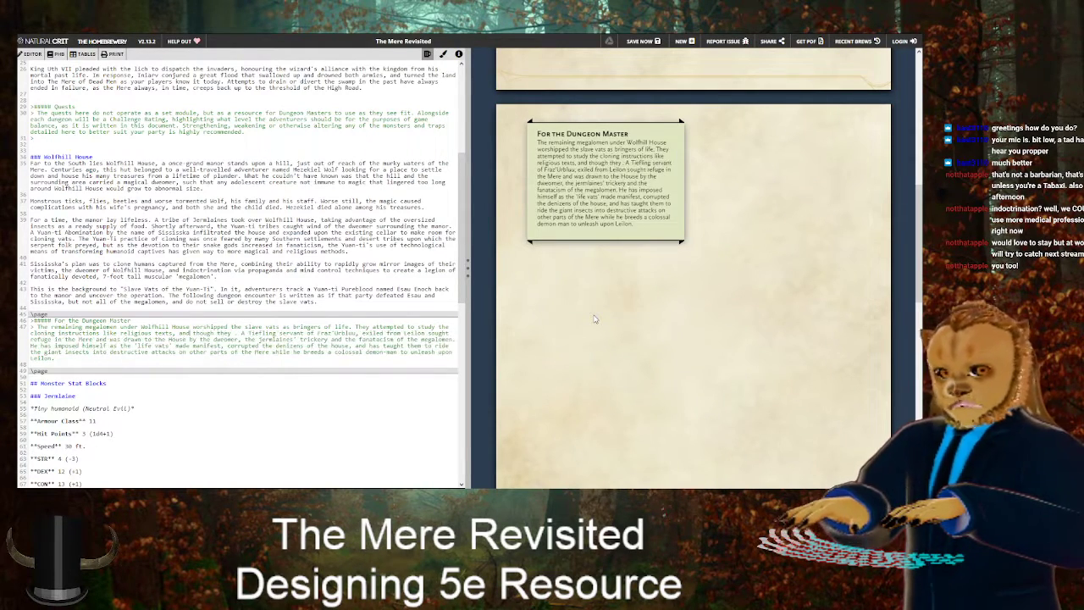
{"action": "type", "text": "underwent imper"}
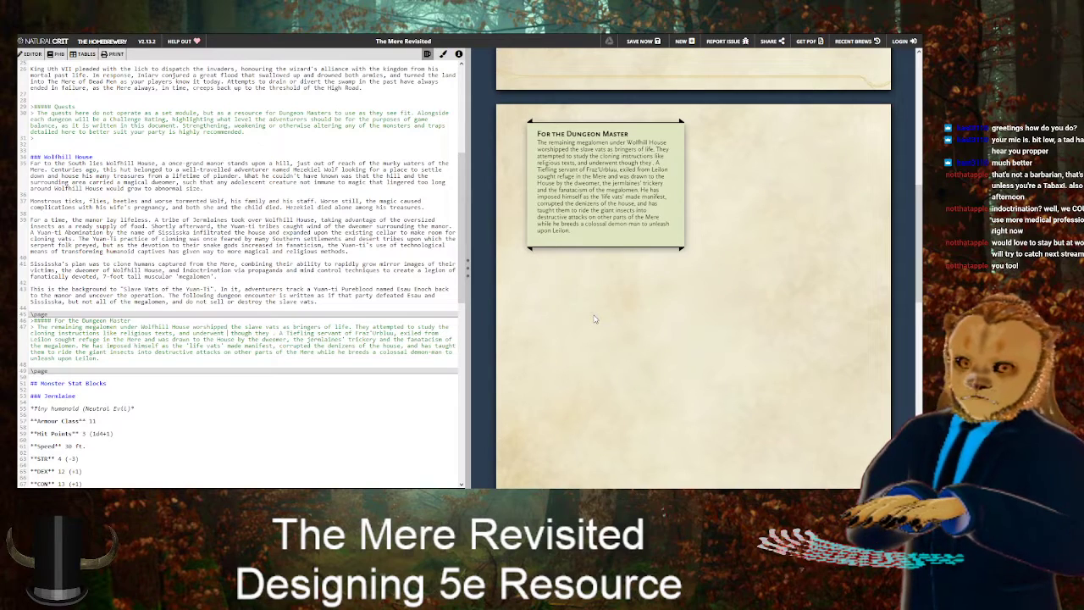
{"action": "type", "text": "fect"}
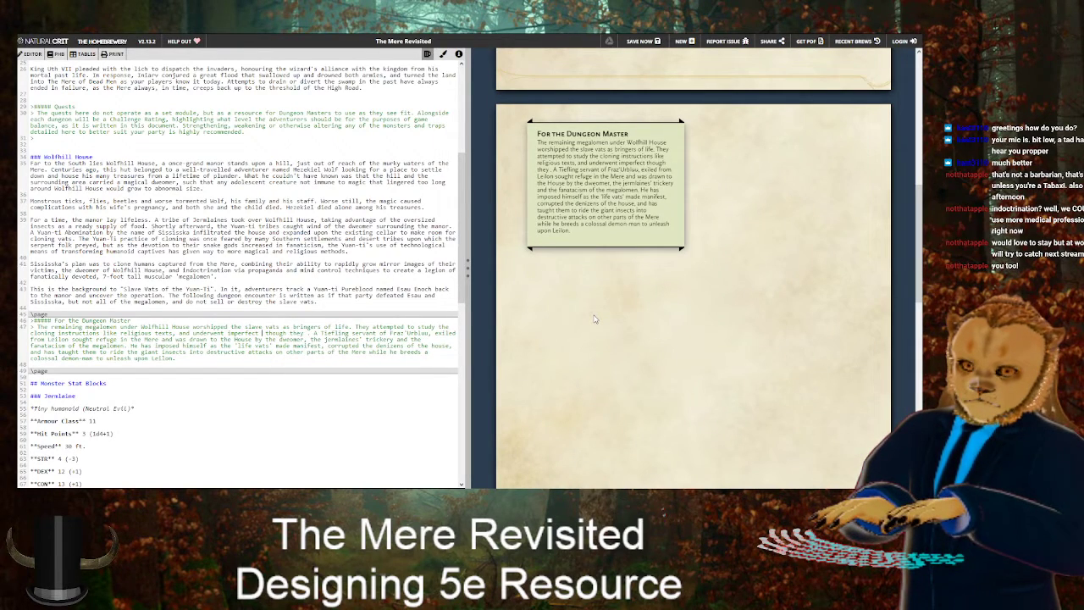
{"action": "type", "text": "oning proc"}
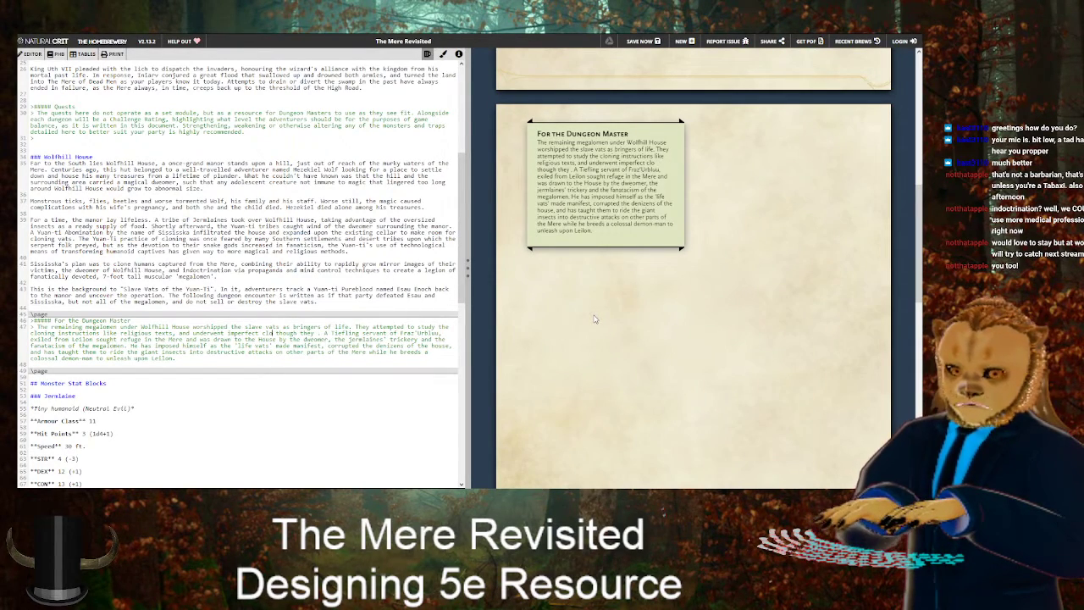
{"action": "type", "text": "edures as if"}
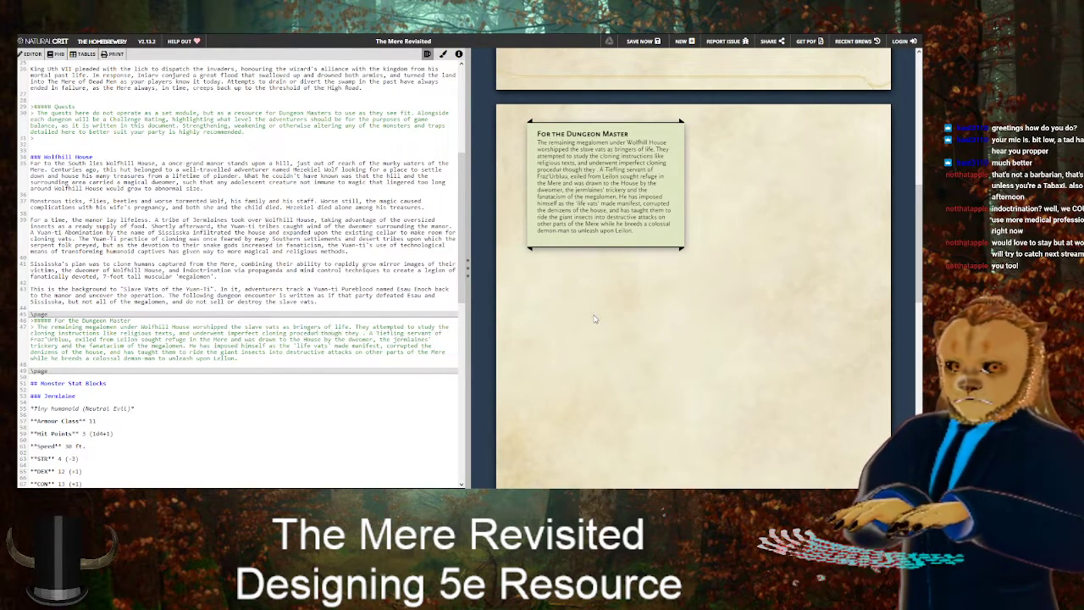
{"action": "type", "text": " it were"}
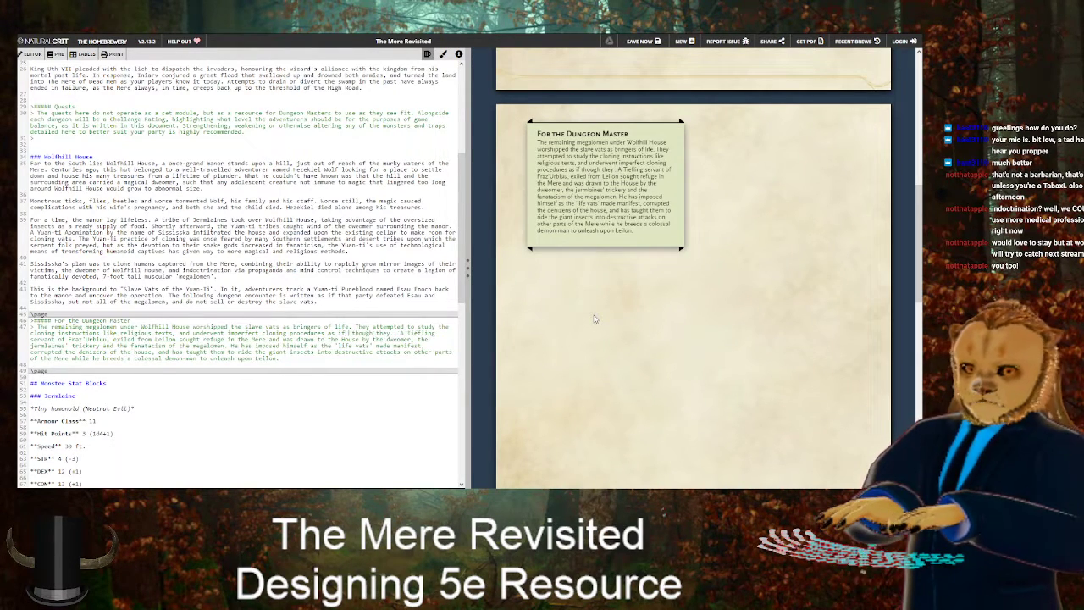
{"action": "type", "text": " a"}
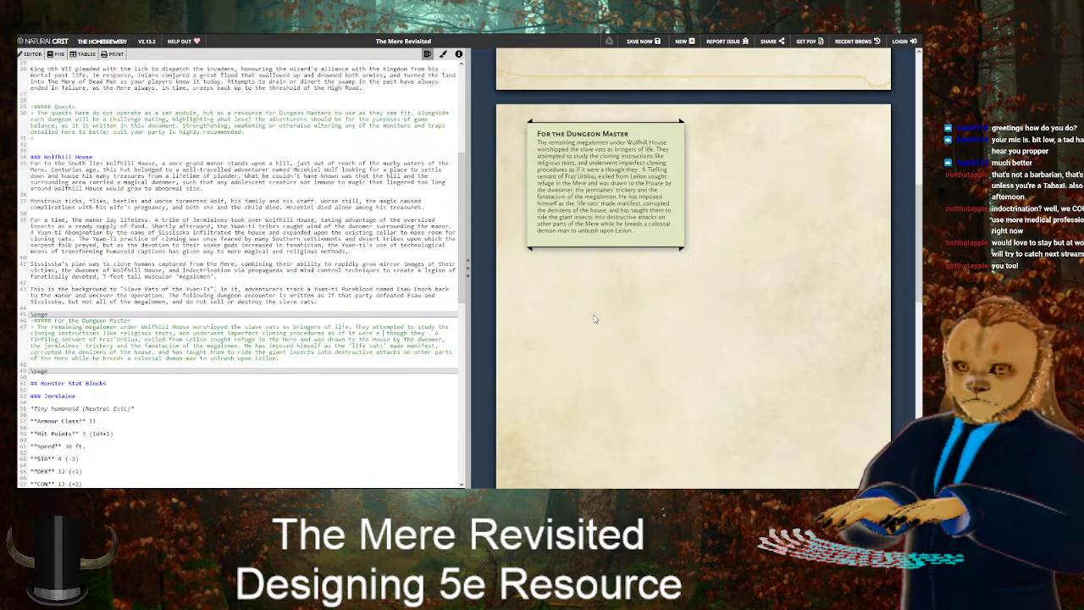
{"action": "type", "text": " divin "}
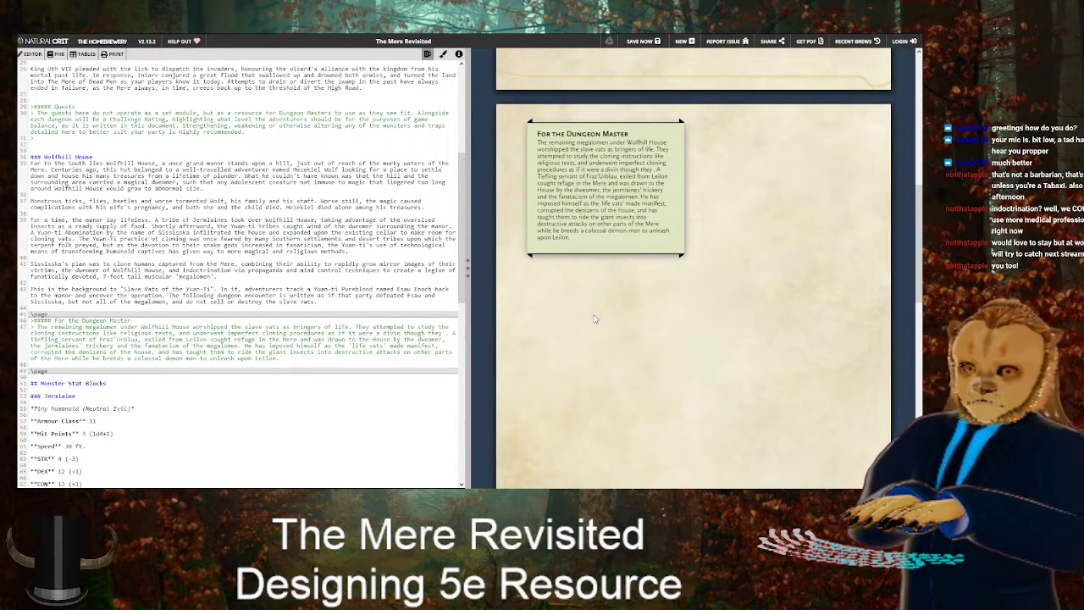
{"action": "type", "text": "e ritual."}
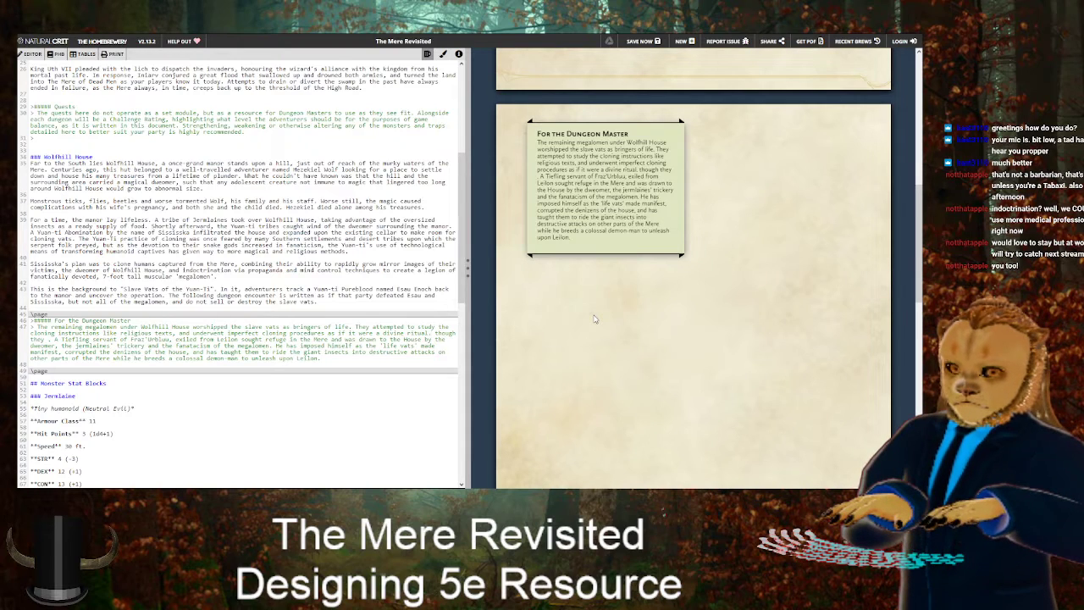
Remove the leftover words "though they" after "divine ritual" in the Dungeon Master note
{"action": "key", "text": "Delete"}
{"action": "key", "text": "Delete"}
{"action": "key", "text": "Delete"}
{"action": "key", "text": "Delete"}
{"action": "key", "text": "Delete"}
{"action": "key", "text": "Delete"}
{"action": "key", "text": "Delete"}
{"action": "key", "text": "Delete"}
{"action": "key", "text": "Delete"}
{"action": "key", "text": "Delete"}
{"action": "key", "text": "Delete"}
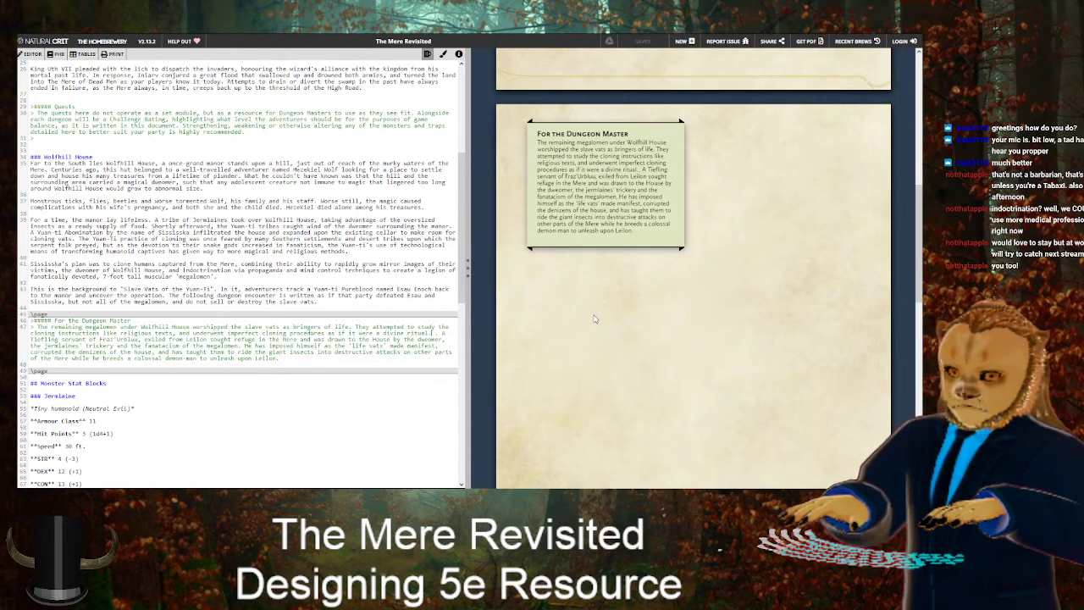
Begin a new sentence after "divine ritual" in the Dungeon Master note: "The megalomen became distorted homunculi, and their previous selves,"
{"action": "type", "text": "The megalomen"}
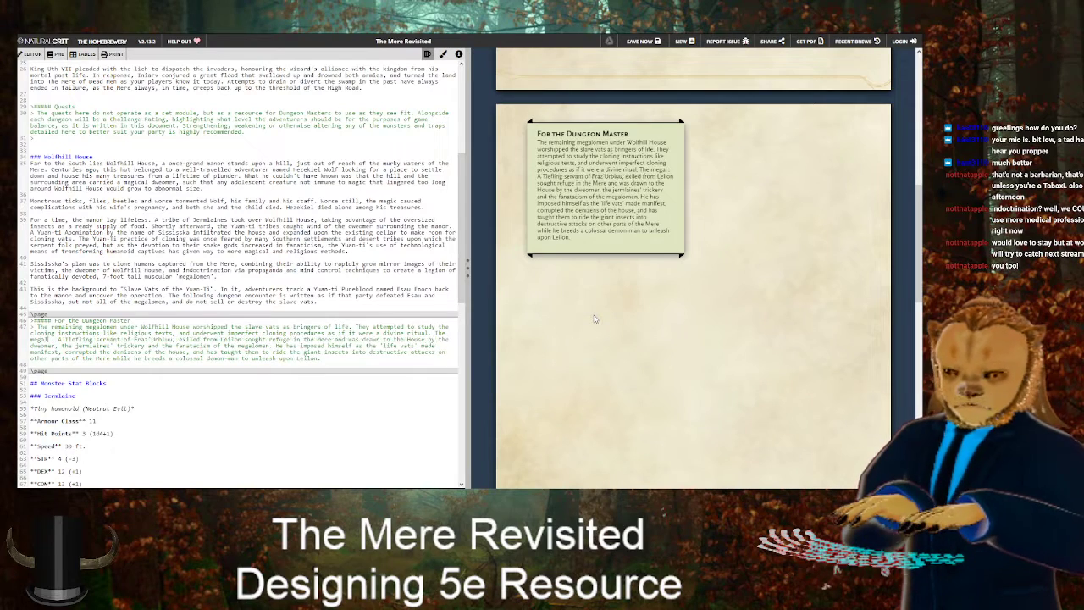
{"action": "type", "text": " became distor"}
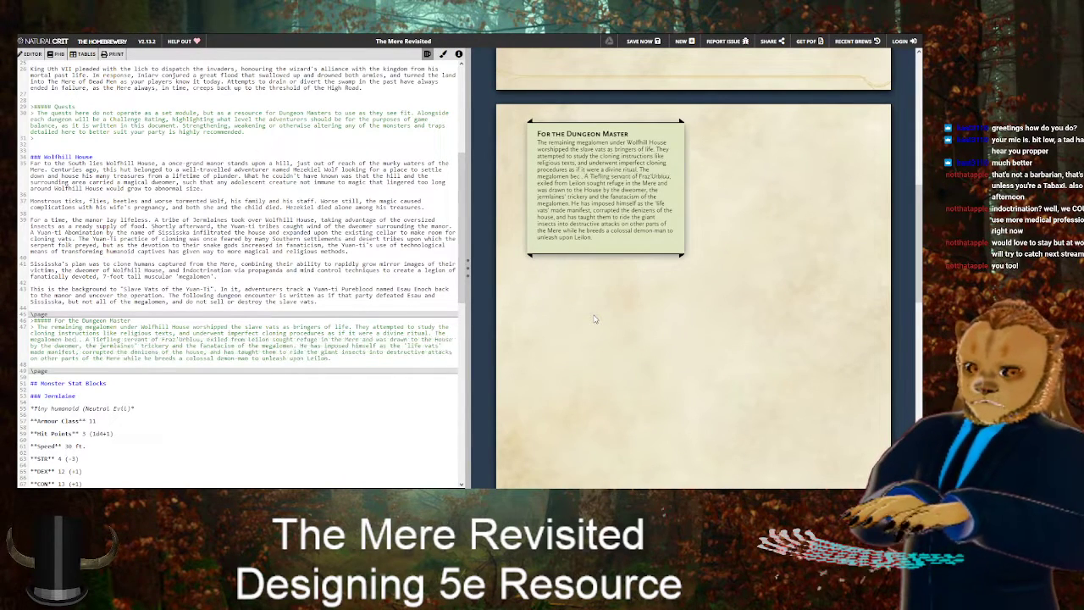
{"action": "type", "text": "ted"}
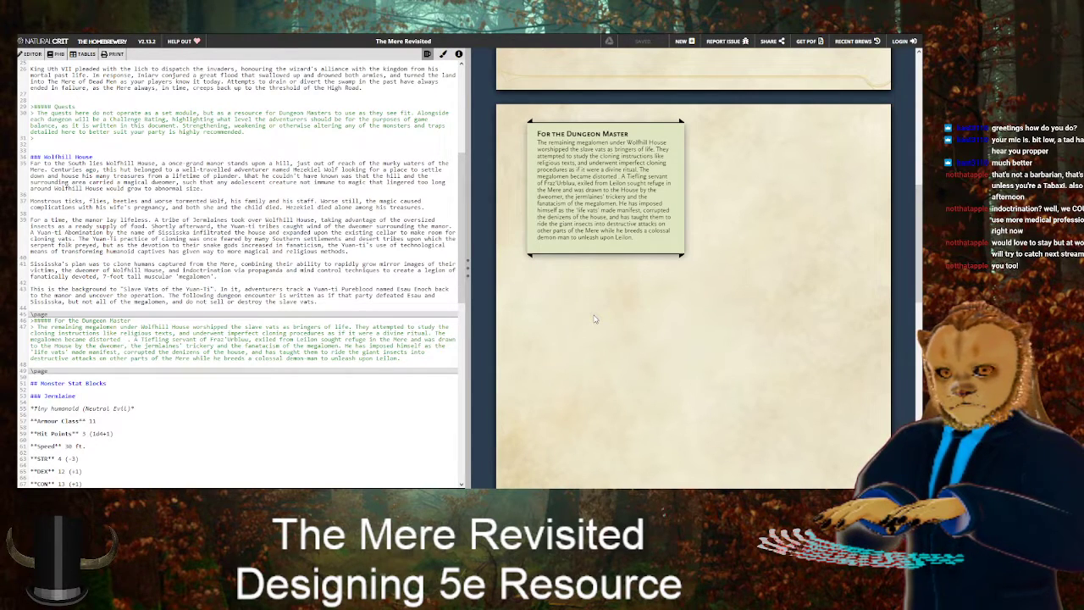
{"action": "type", "text": "homunculi"}
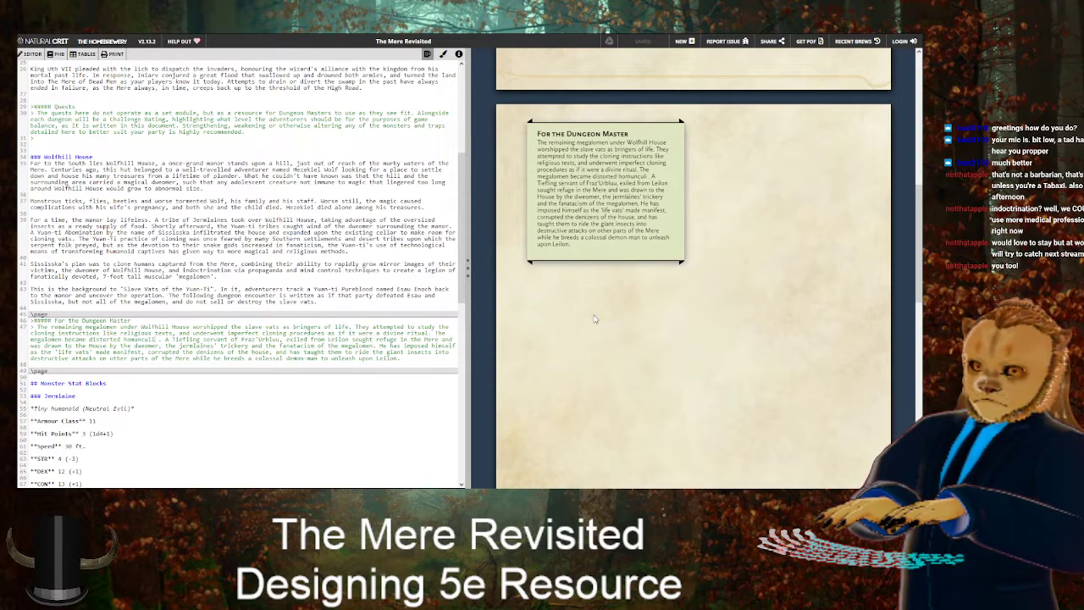
{"action": "type", "text": ", and th"}
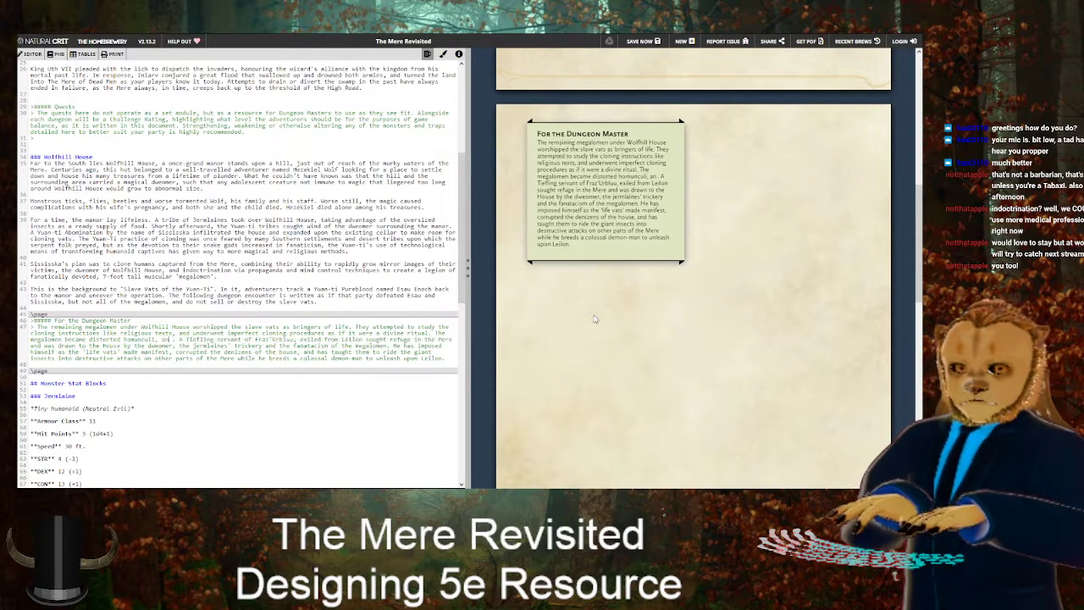
{"action": "type", "text": "eir"}
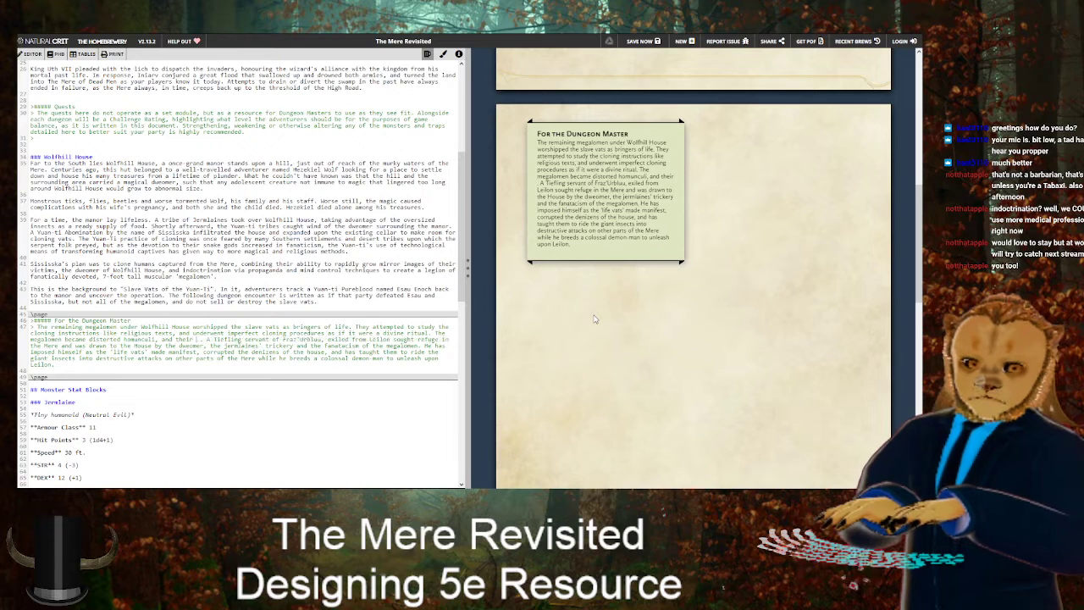
{"action": "type", "text": " previous selv"}
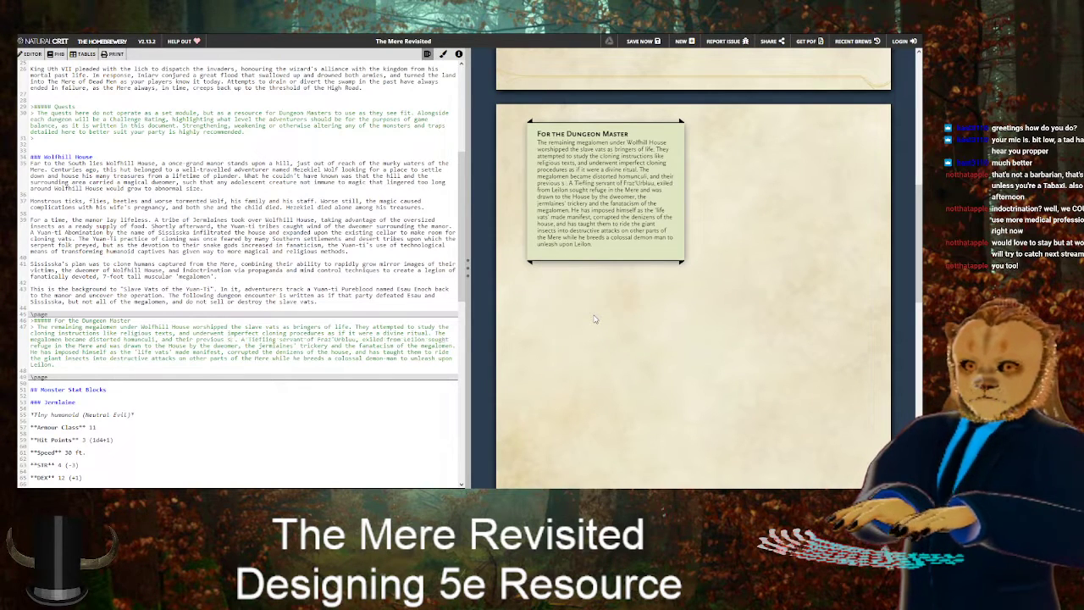
{"action": "type", "text": "es, h"}
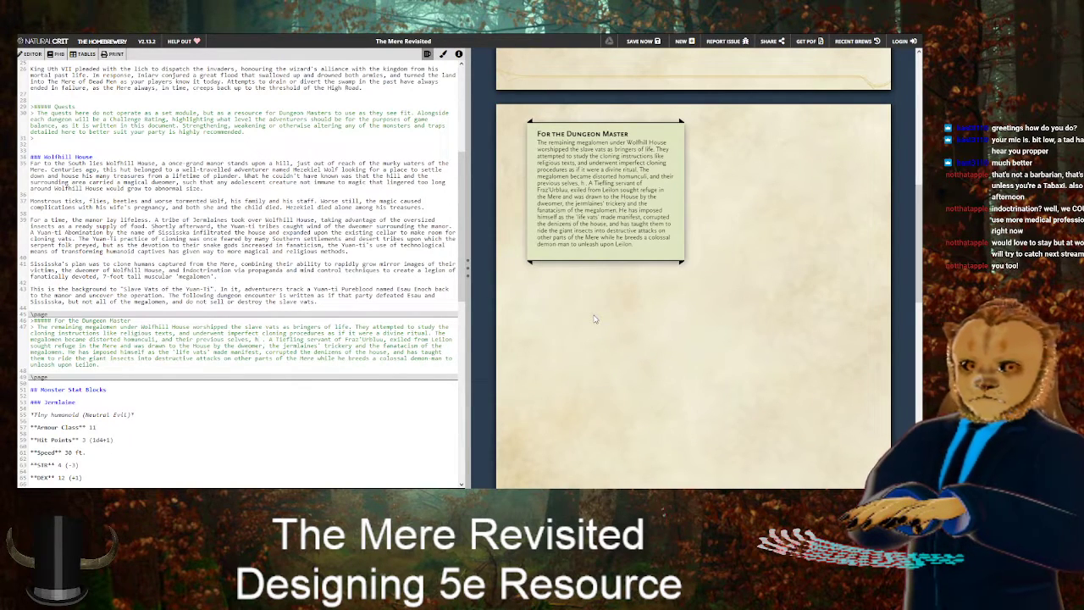
{"action": "type", "text": "aving gone m"}
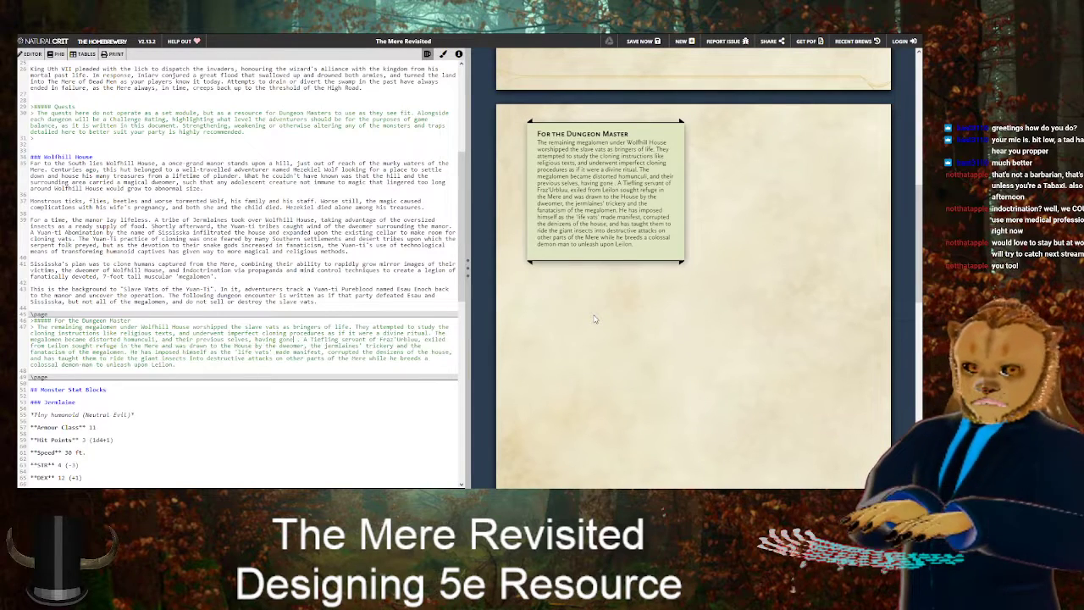
{"action": "type", "text": "ad"}
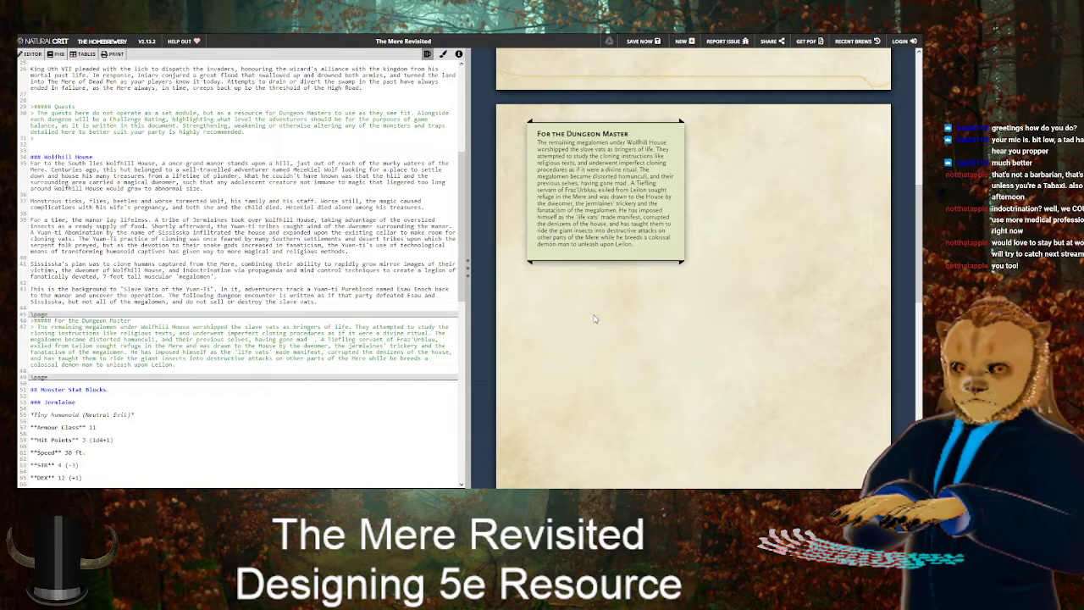
{"action": "type", "text": " from"}
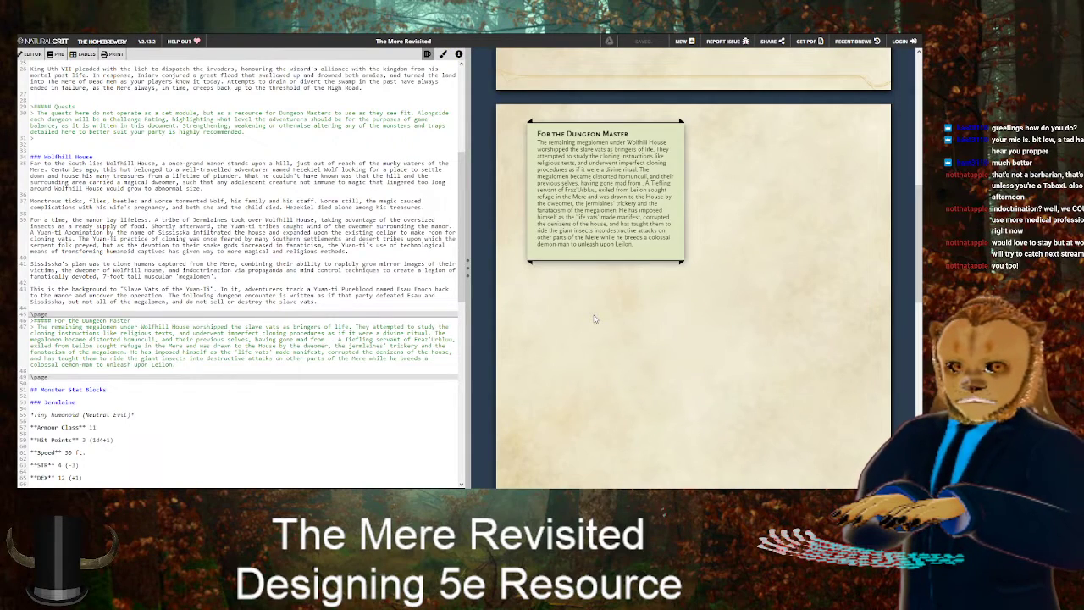
{"action": "key", "text": "BackSpace"}
{"action": "key", "text": "BackSpace"}
{"action": "key", "text": "BackSpace"}
{"action": "key", "text": "BackSpace"}
{"action": "key", "text": "BackSpace"}
{"action": "key", "text": "BackSpace"}
{"action": "key", "text": "BackSpace"}
{"action": "key", "text": "BackSpace"}
{"action": "key", "text": "BackSpace"}
{"action": "key", "text": "BackSpace"}
{"action": "key", "text": "BackSpace"}
{"action": "key", "text": "BackSpace"}
{"action": "key", "text": "BackSpace"}
{"action": "key", "text": "BackSpace"}
{"action": "key", "text": "BackSpace"}
{"action": "key", "text": "BackSpace"}
{"action": "key", "text": "BackSpace"}
{"action": "key", "text": "BackSpace"}
{"action": "key", "text": "BackSpace"}
{"action": "key", "text": "BackSpace"}
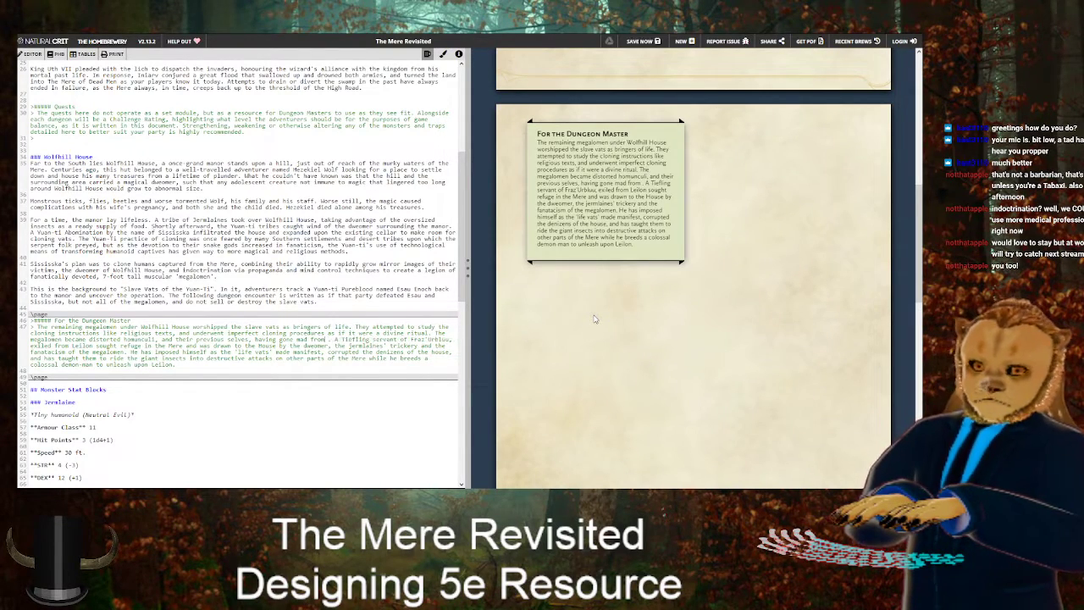
Complete the homunculi sentence with "driven mad by the pressure of a 'dual existence' were cannibalised by the 'cult'"
{"action": "type", "text": "driven"}
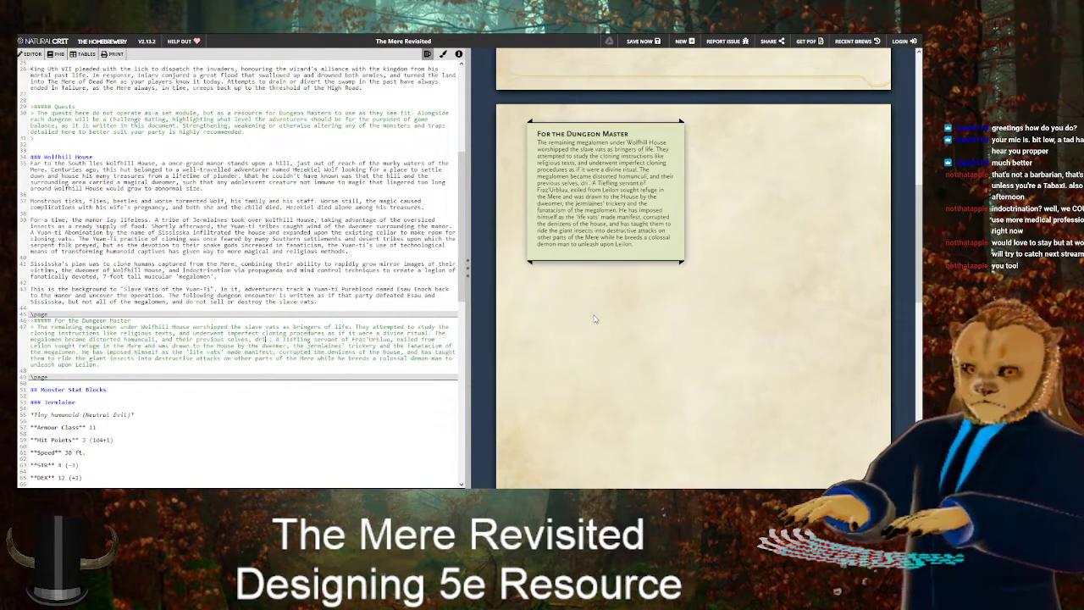
{"action": "type", "text": " mad by"}
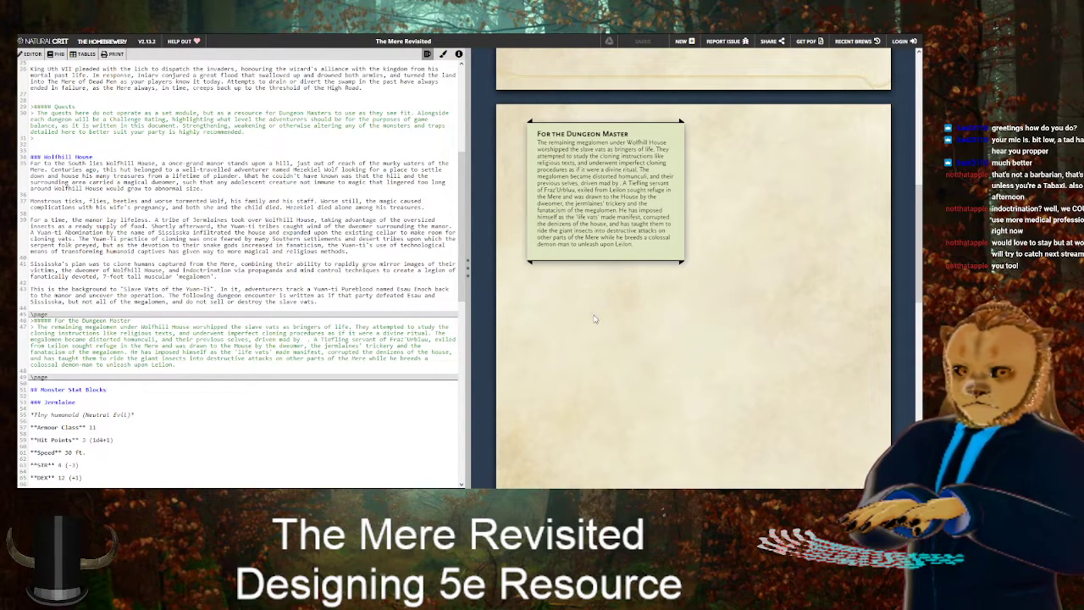
{"action": "type", "text": "the pressure of a "}
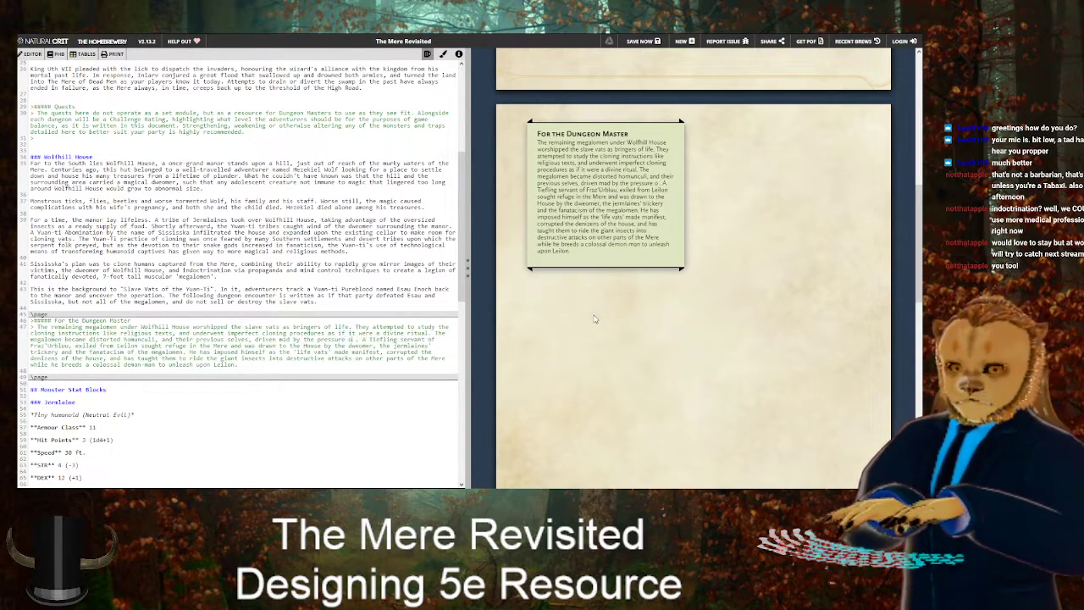
{"action": "type", "text": "'dual existence'"}
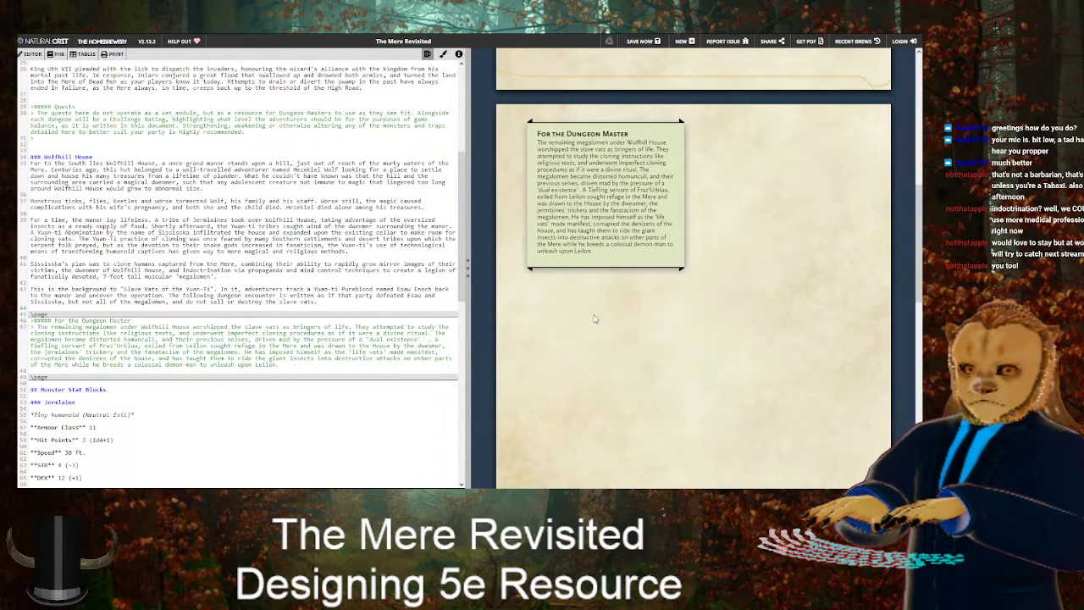
{"action": "type", "text": " were"}
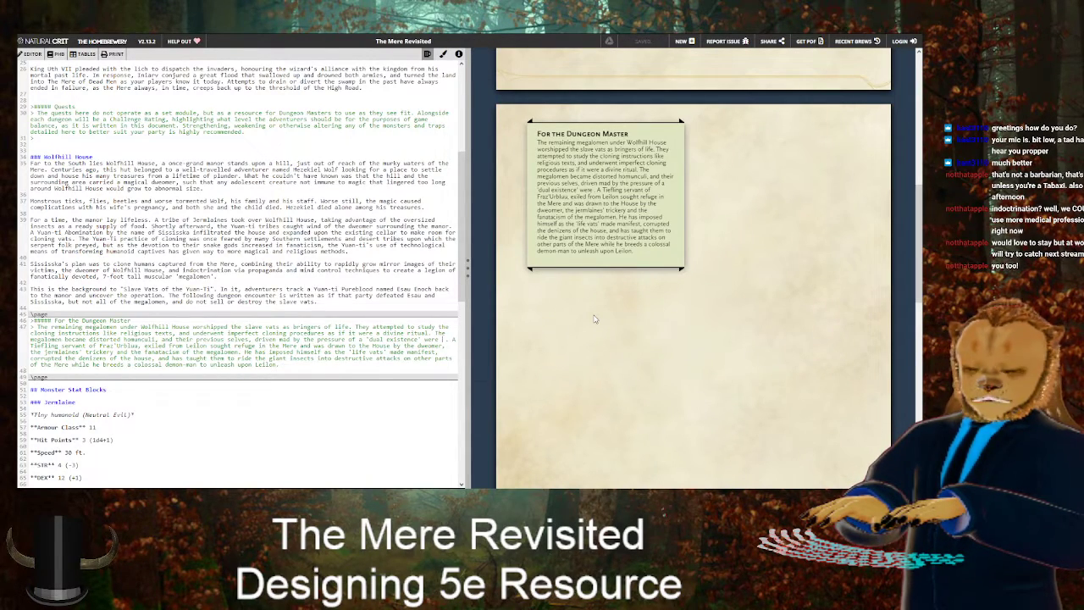
{"action": "type", "text": "cannibalised"}
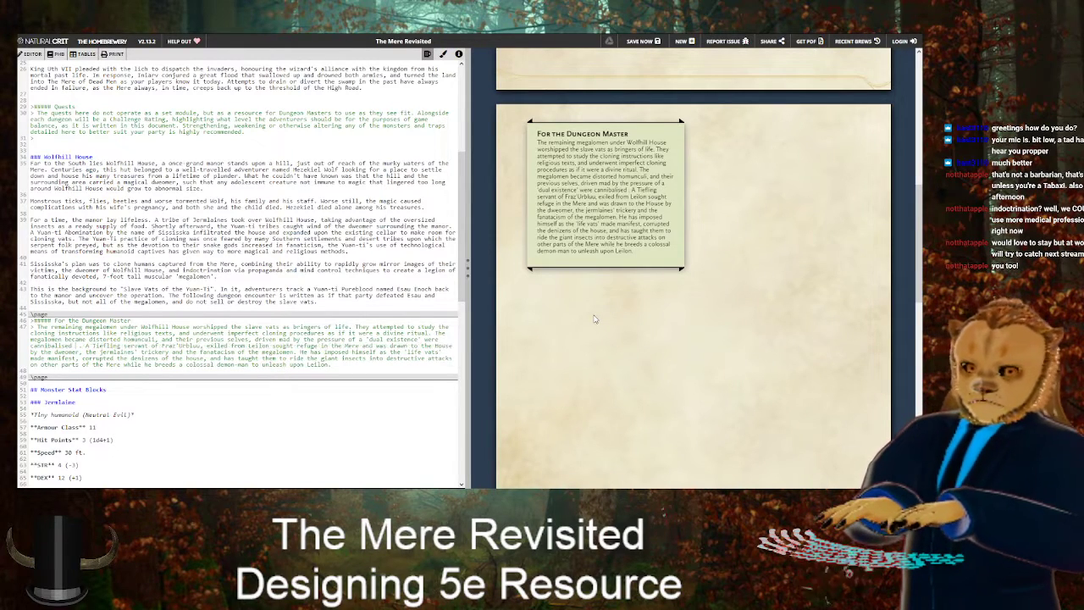
{"action": "type", "text": " by the 'cult'"}
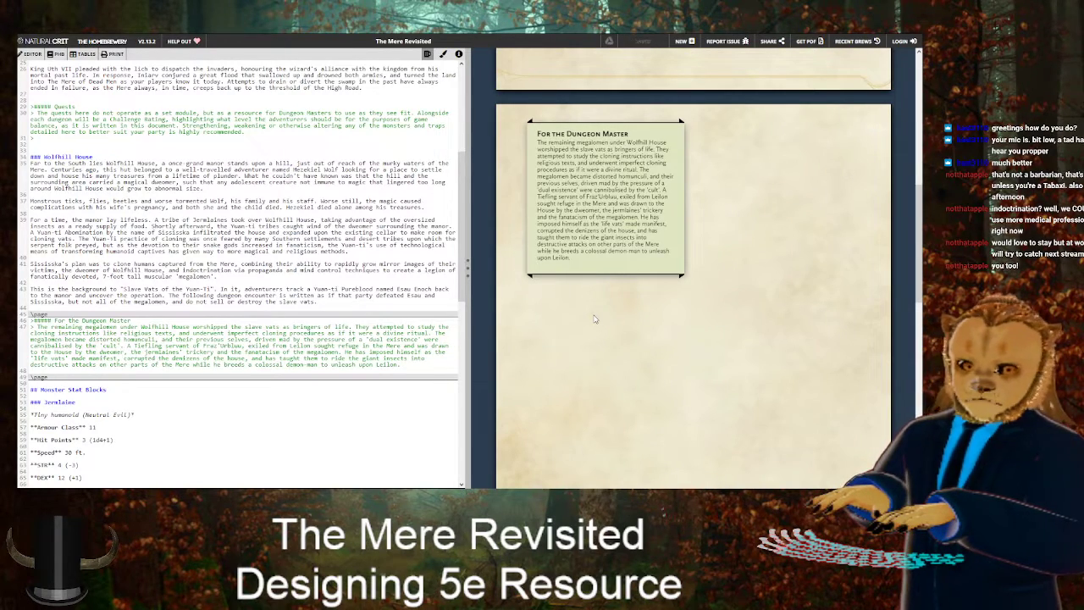
Start a new paragraph at "A Tiefling servant of Fraz'Urbluu" within the same Dungeon Master note, separated by a line containing only ">"
{"action": "key", "text": "Return"}
{"action": "key", "text": "Return"}
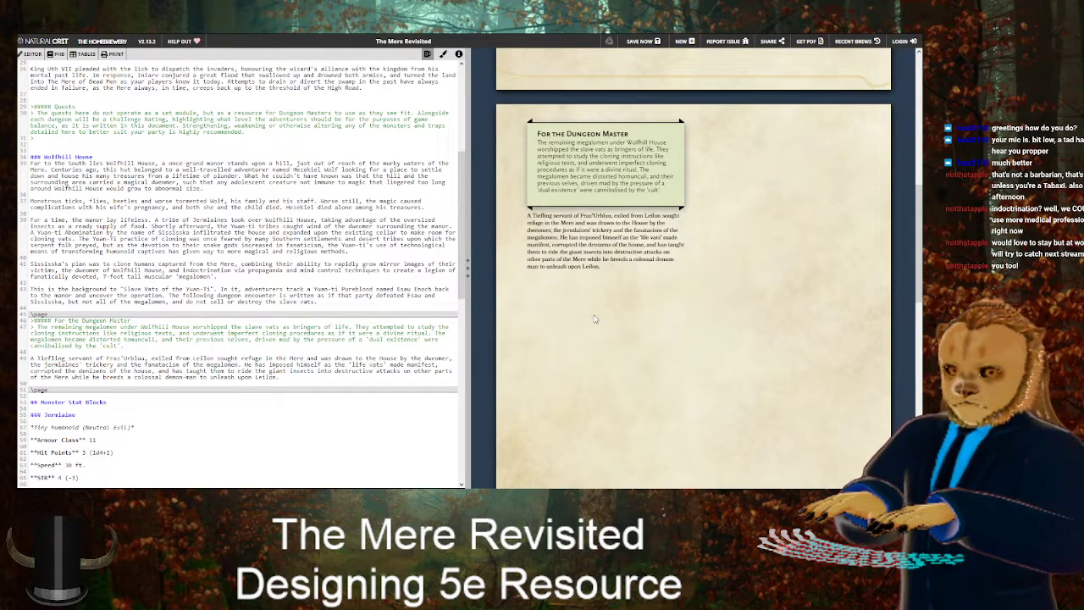
{"action": "type", "text": ">"}
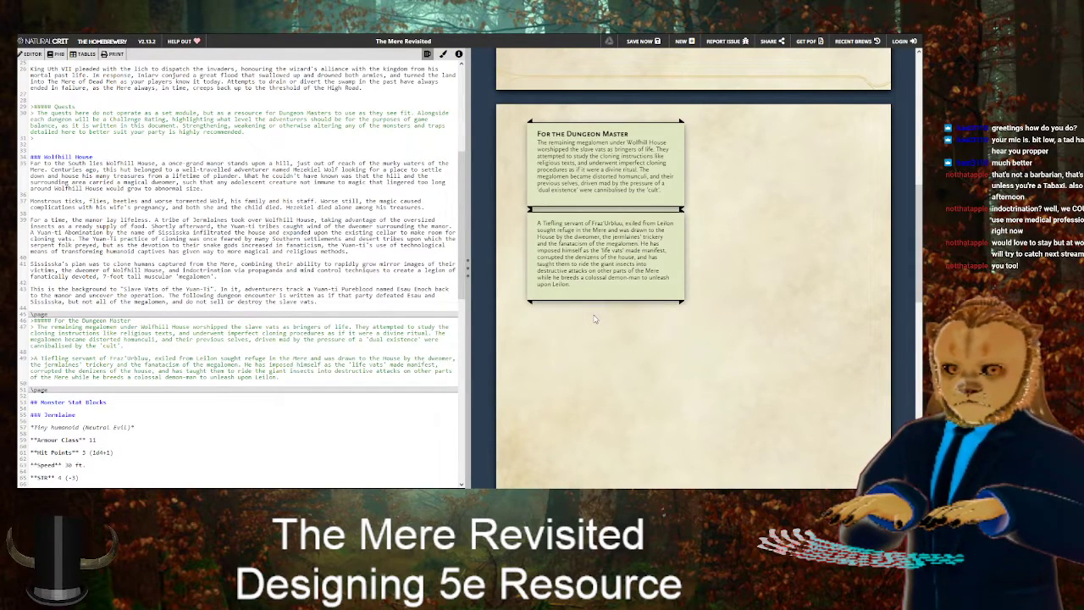
{"action": "key", "text": "BackSpace"}
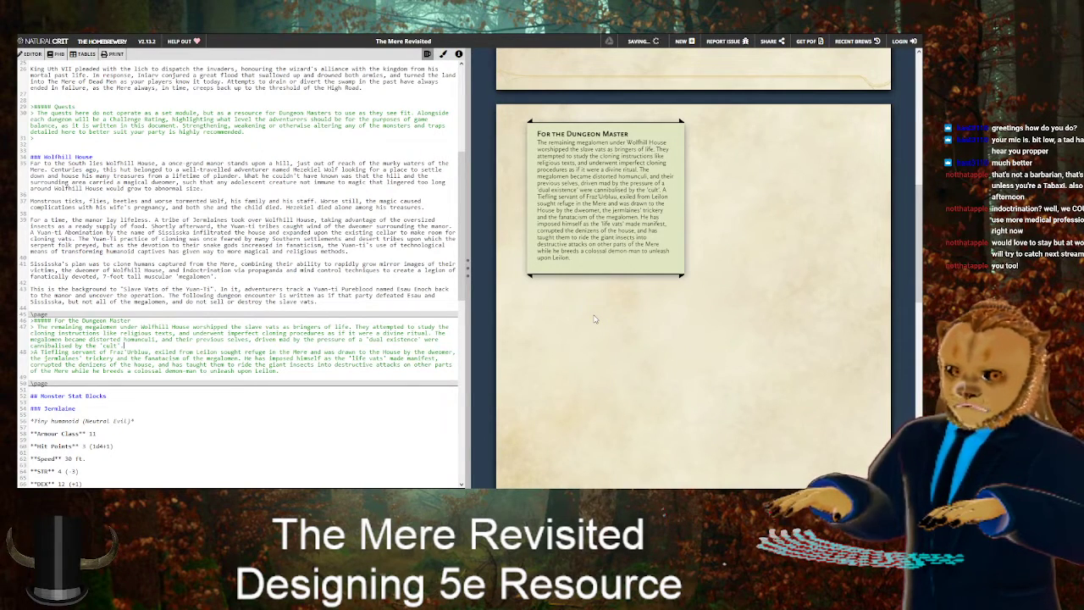
{"action": "key", "text": "Return"}
{"action": "type", "text": ">"}
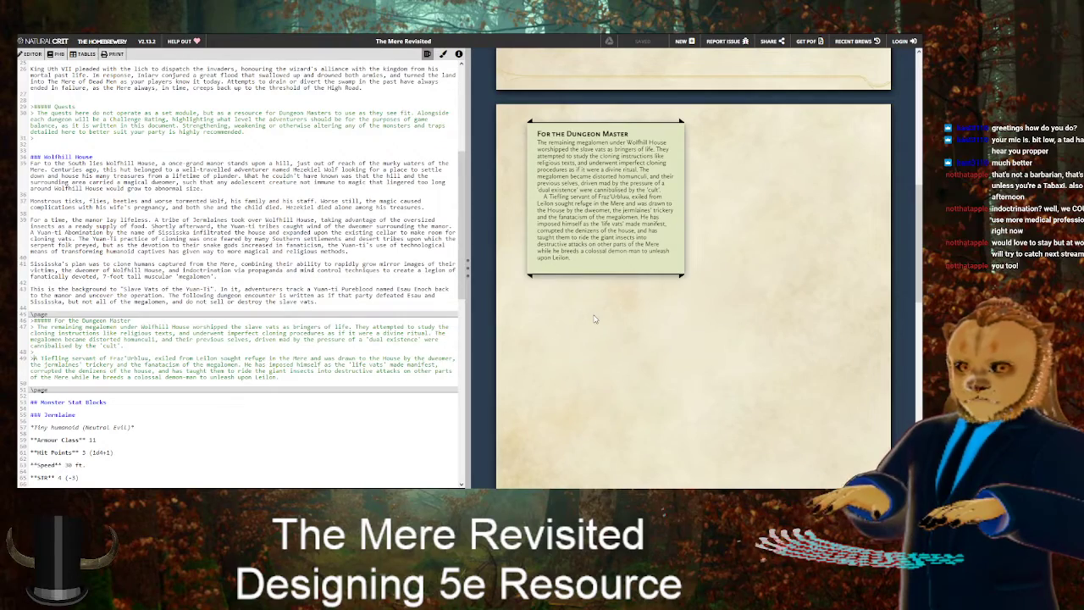
Switch to the tiefling name generator website and generate a new set of male names
{"action": "key", "text": "ctrl+Tab"}
{"action": "key", "text": "ctrl+Tab"}
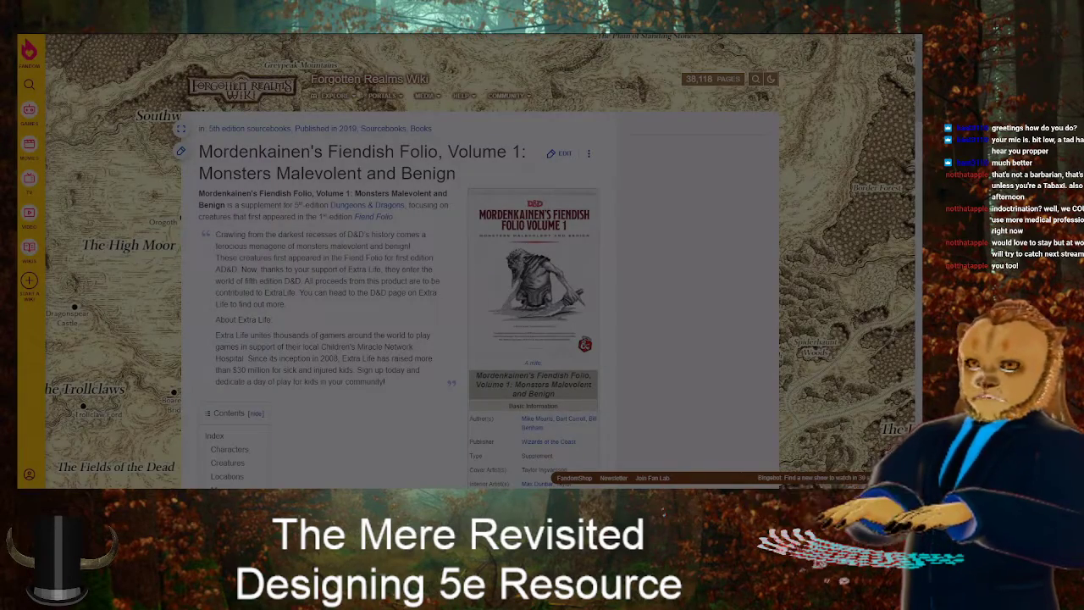
{"action": "key", "text": "ctrl+Tab"}
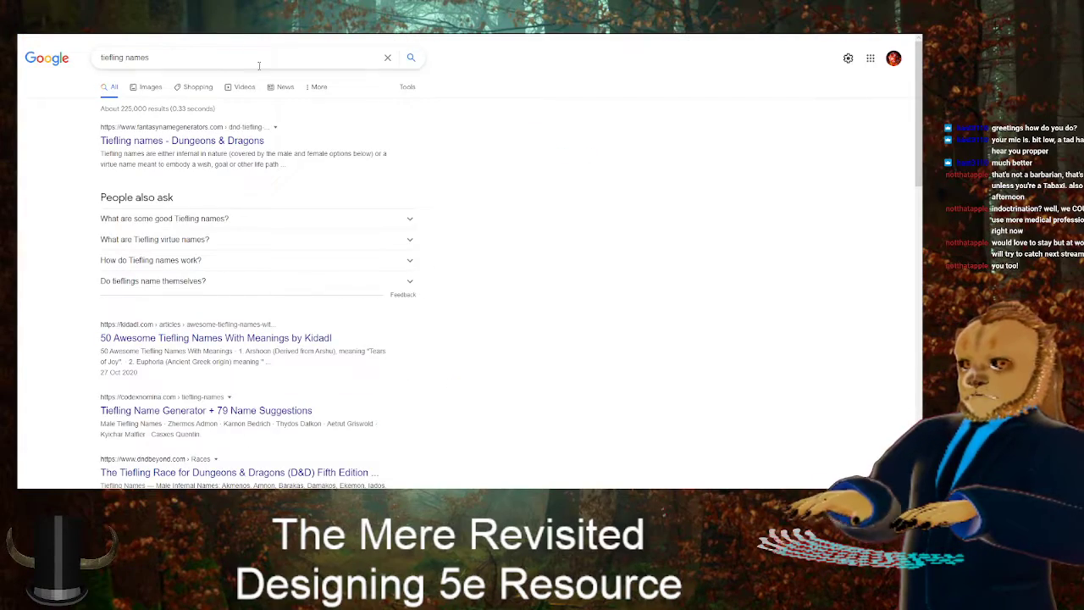
{"action": "key", "text": "ctrl+Tab"}
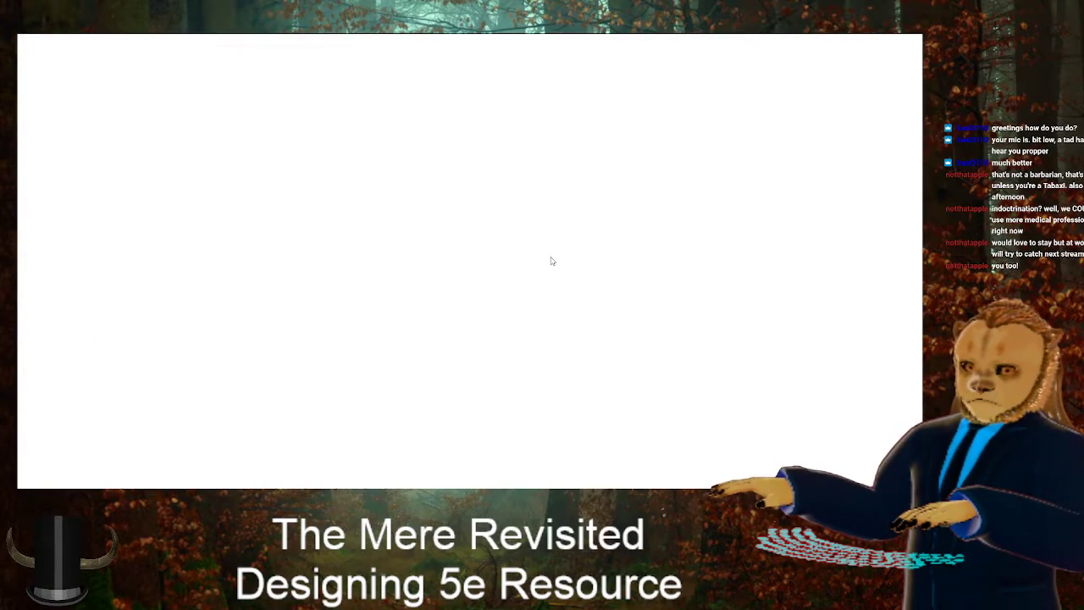
{"action": "scroll", "coordinate": [489, 273], "scroll_direction": "down", "scroll_amount": 3}
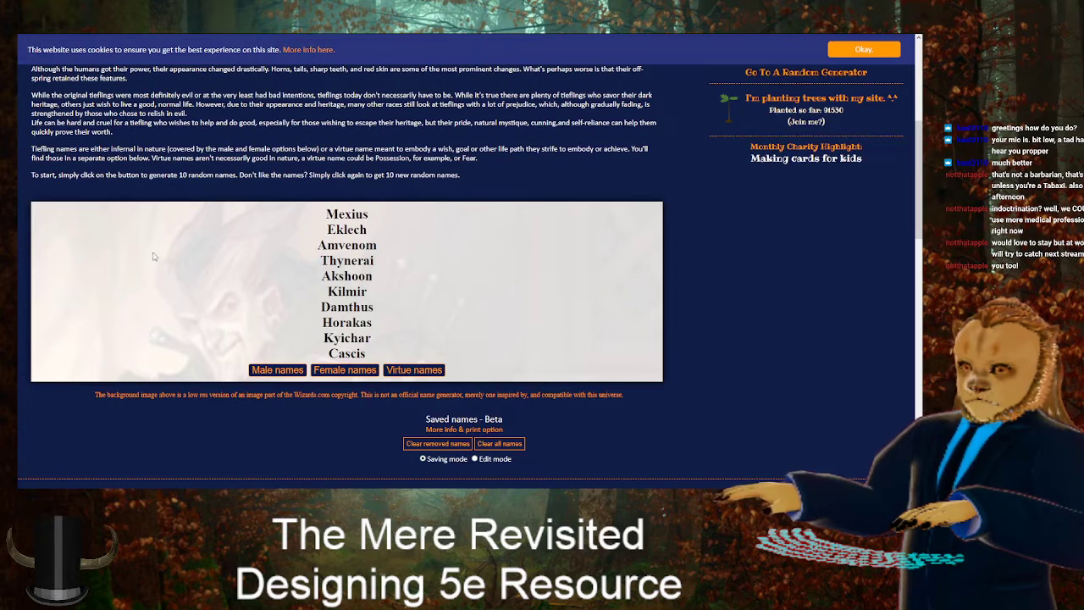
{"action": "left_click", "coordinate": [293, 370]}
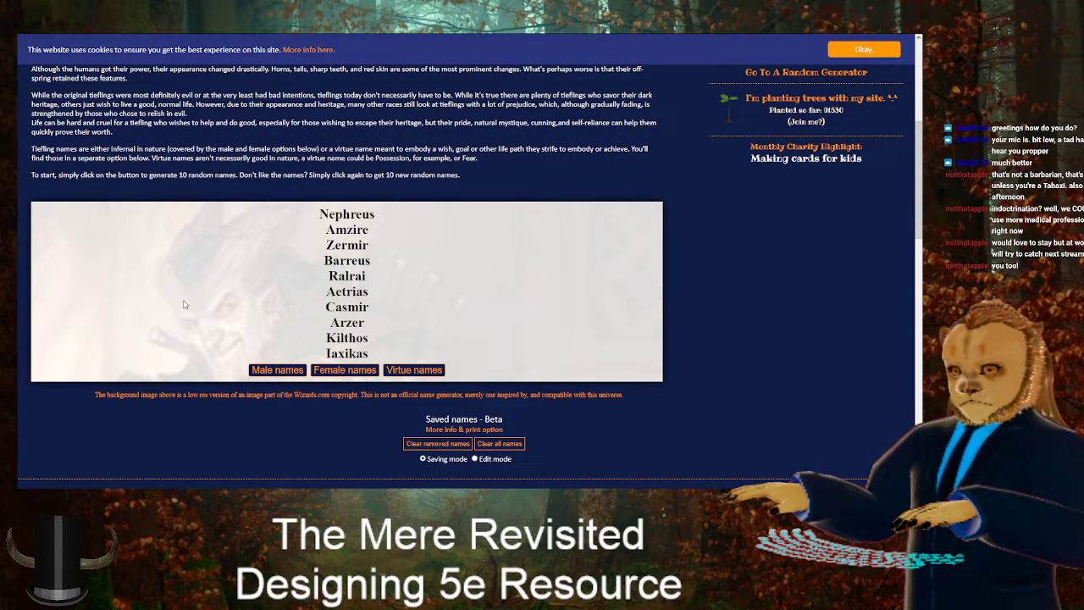
Return to the Mere Revisited document and insert the name "Casmir," before "A Tiefling servant" in the Dungeon Master note
{"action": "key", "text": "ctrl+Tab"}
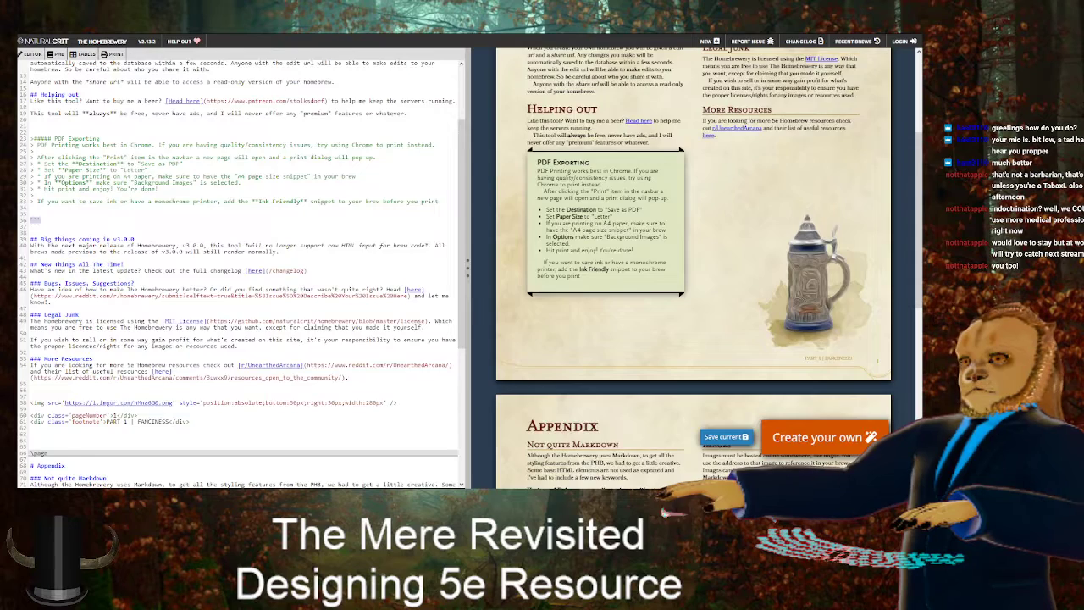
{"action": "key", "text": "ctrl+Tab"}
{"action": "type", "text": "Casm"}
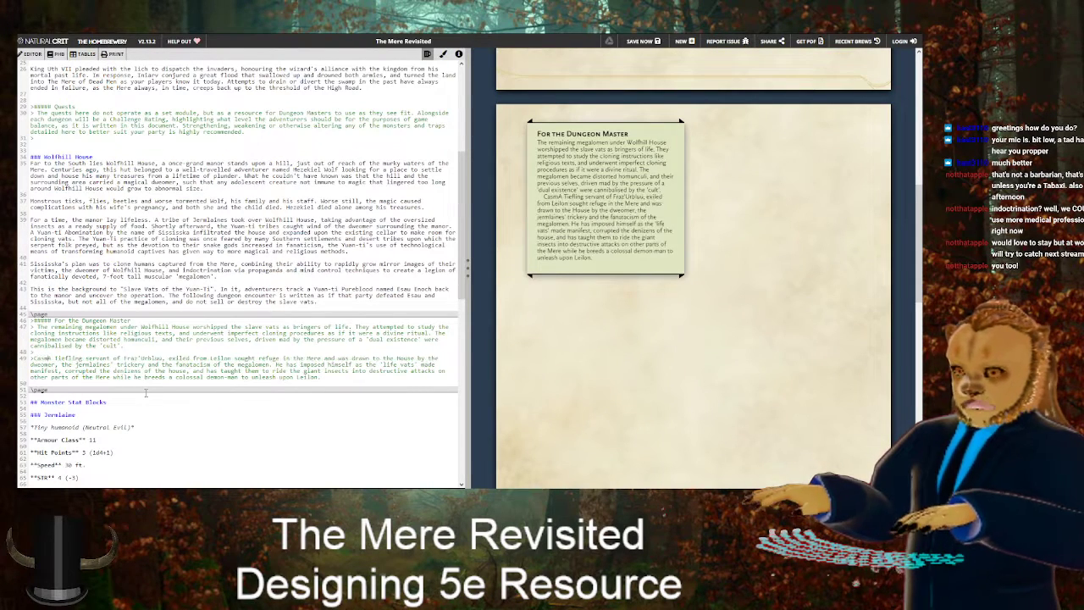
{"action": "type", "text": "ir"}
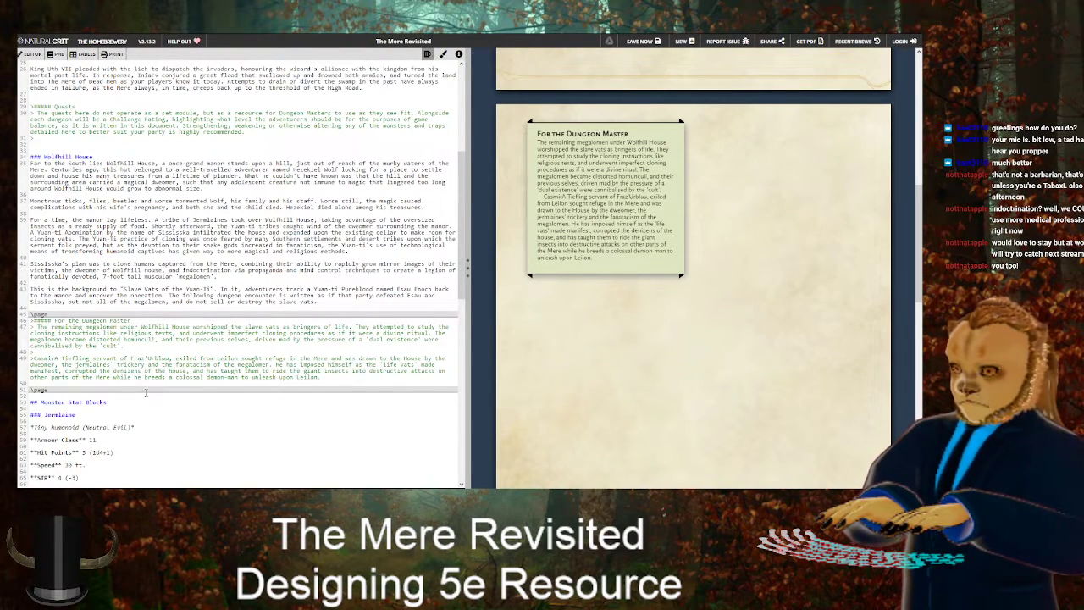
{"action": "type", "text": ","}
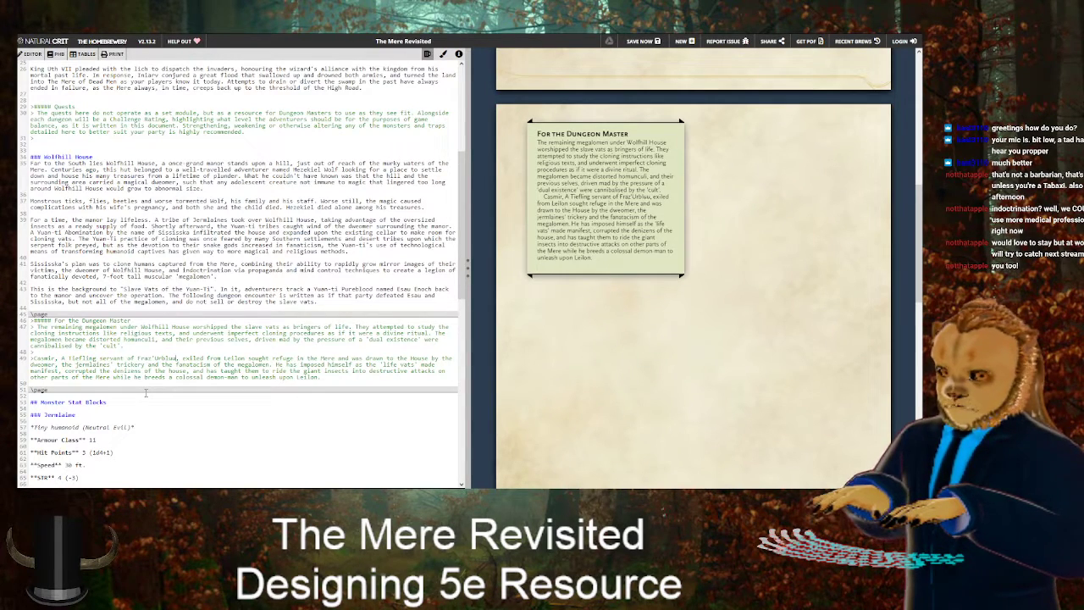
Remove the comma after "Fraz'Urbluu", add one after "exiled from Leilon", and lowercase the "A" before "Tiefling servant"
{"action": "key", "text": "BackSpace"}
{"action": "key", "text": "Right"}
{"action": "key", "text": "Right"}
{"action": "key", "text": "Right"}
{"action": "key", "text": "Right"}
{"action": "key", "text": "Right"}
{"action": "key", "text": "Right"}
{"action": "key", "text": "Right"}
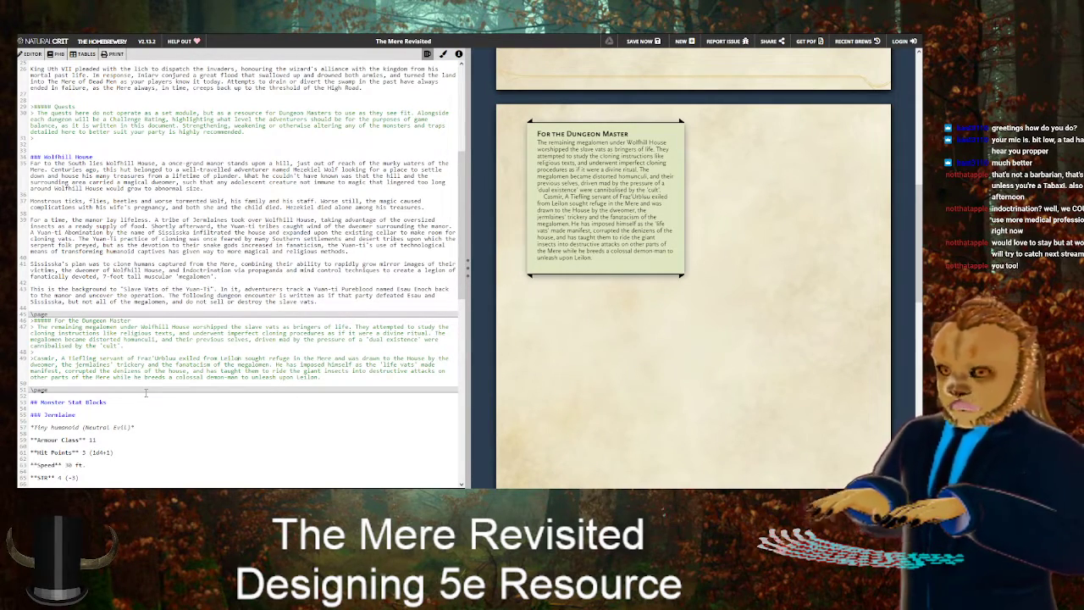
{"action": "key", "text": "BackSpace"}
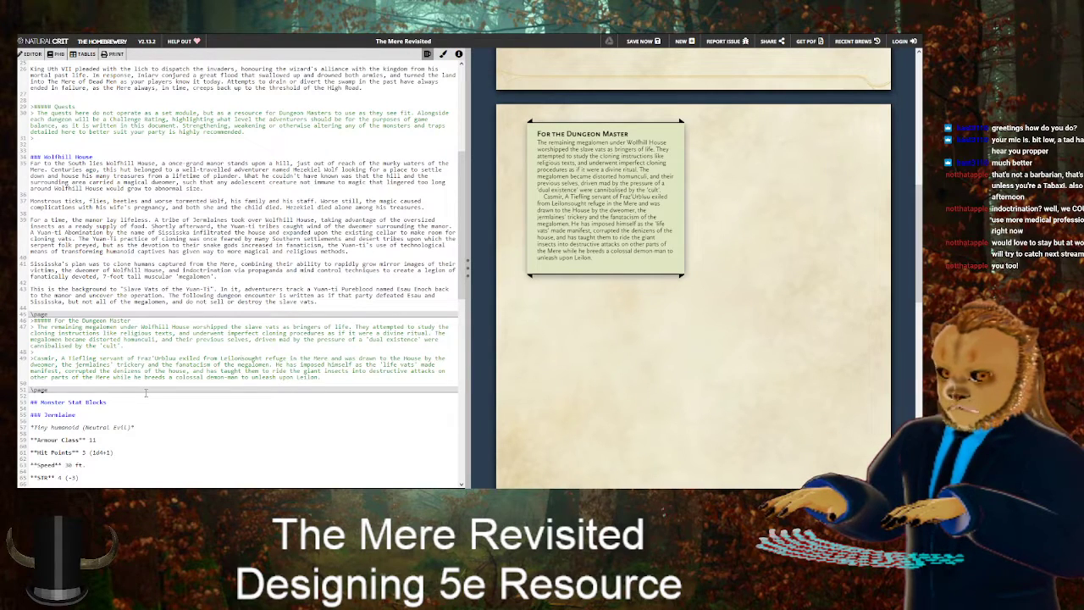
{"action": "type", "text": ","}
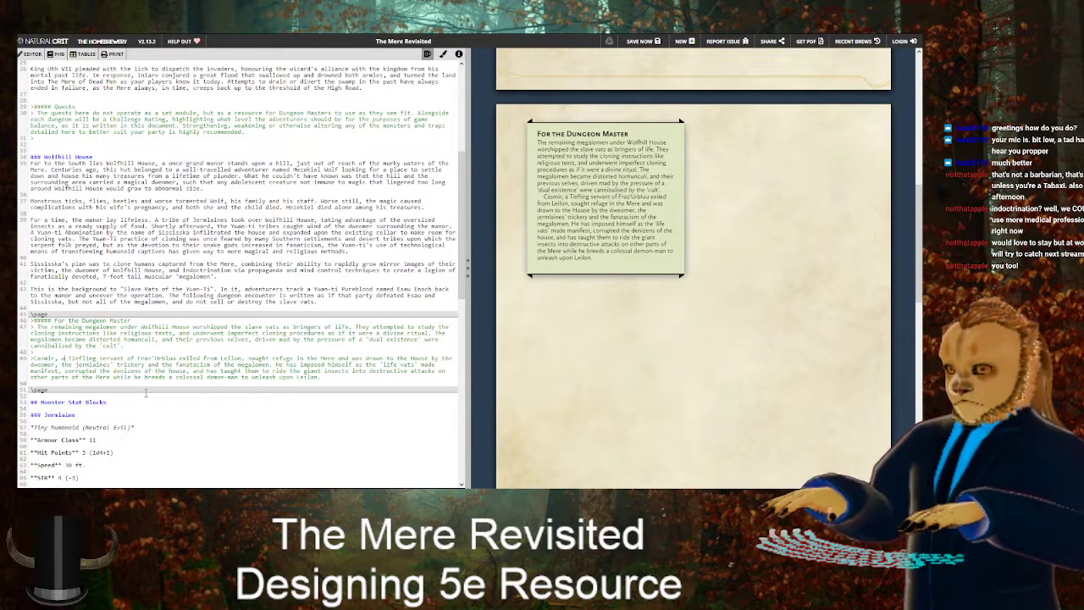
{"action": "key", "text": "BackSpace"}
{"action": "type", "text": "a"}
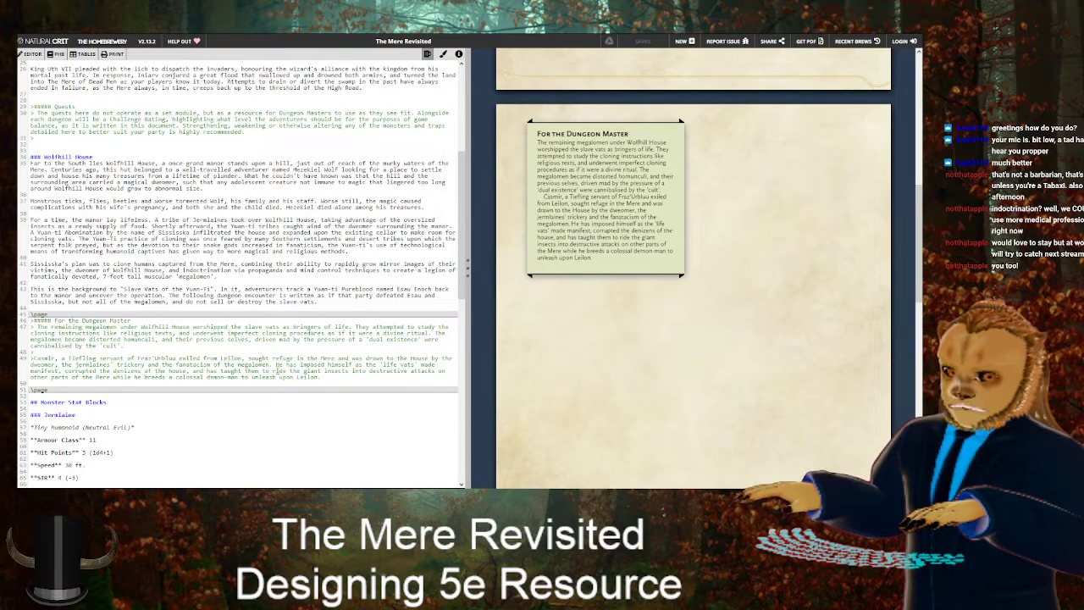
Delete the text between "drawn to the House" and its full stop, and add blank lines beneath the Dungeon Master note
{"action": "left_click_drag", "start_coordinate": [269, 364], "coordinate": [428, 358]}
{"action": "key", "text": "BackSpace"}
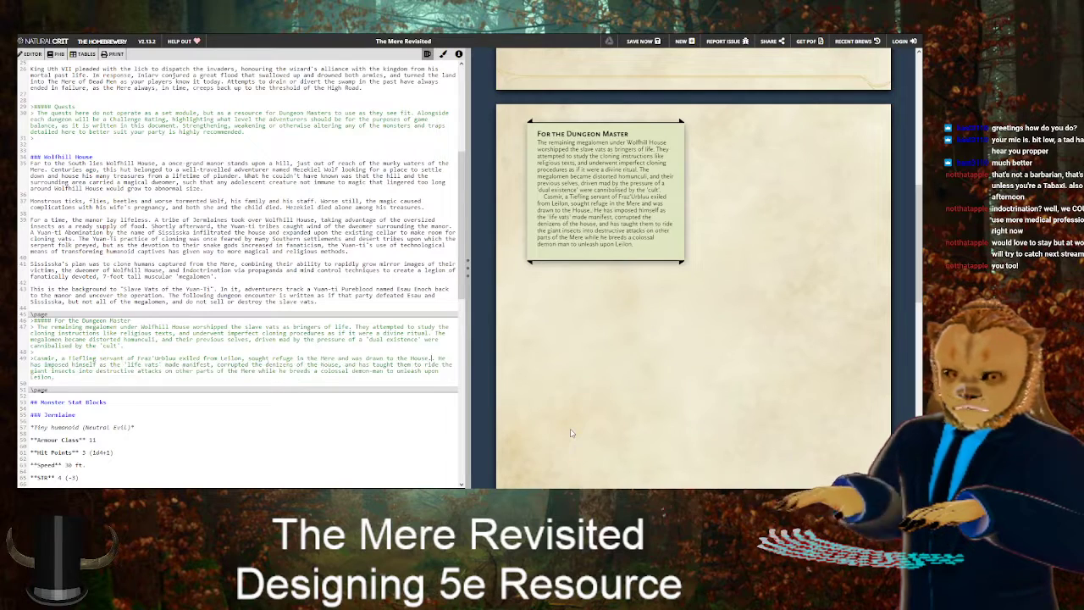
{"action": "key", "text": "BackSpace"}
{"action": "key", "text": "Right"}
{"action": "key", "text": "Right"}
{"action": "key", "text": "Right"}
{"action": "key", "text": "Right"}
{"action": "key", "text": "Right"}
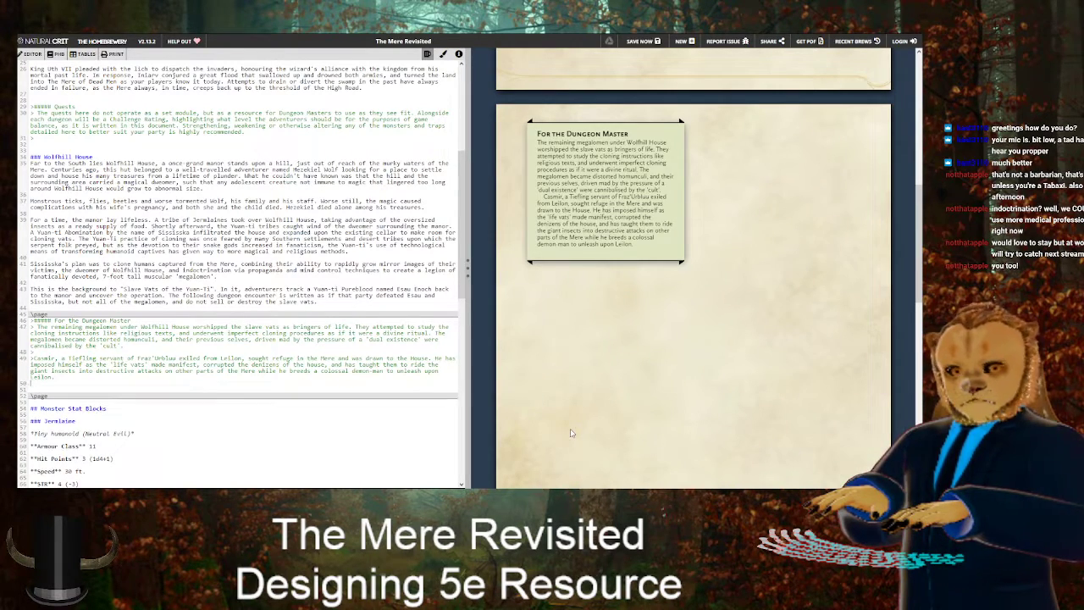
{"action": "key", "text": "Return"}
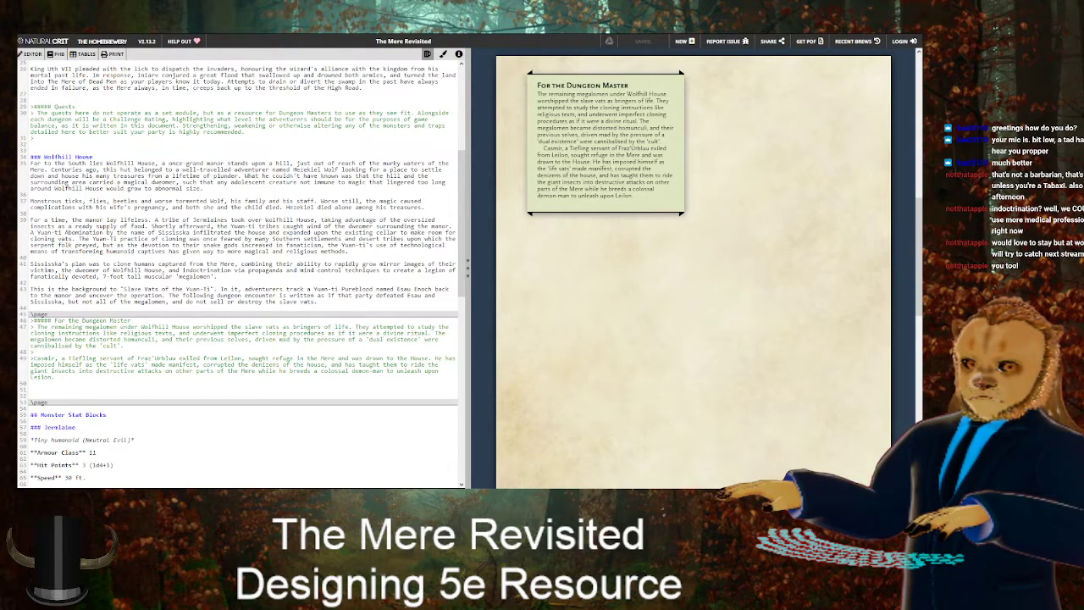
Add the heading "### Ruins of Iniarv's Tower" above the Wolfhill House section, with a new line beneath it for text
{"action": "scroll", "coordinate": [720, 290], "scroll_direction": "up", "scroll_amount": 11}
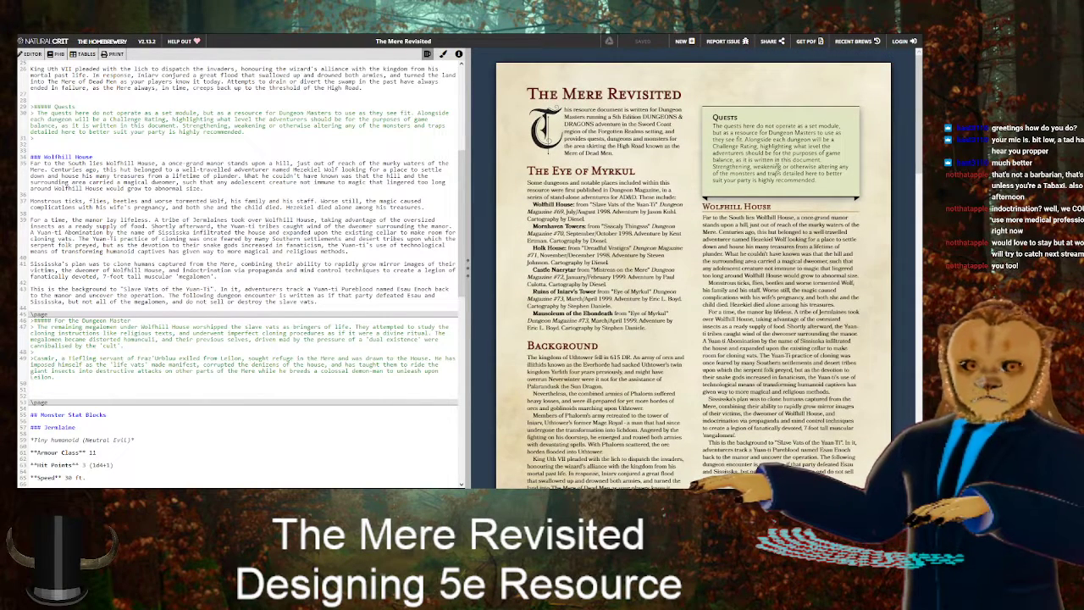
{"action": "left_click", "coordinate": [49, 147]}
{"action": "key", "text": "Return"}
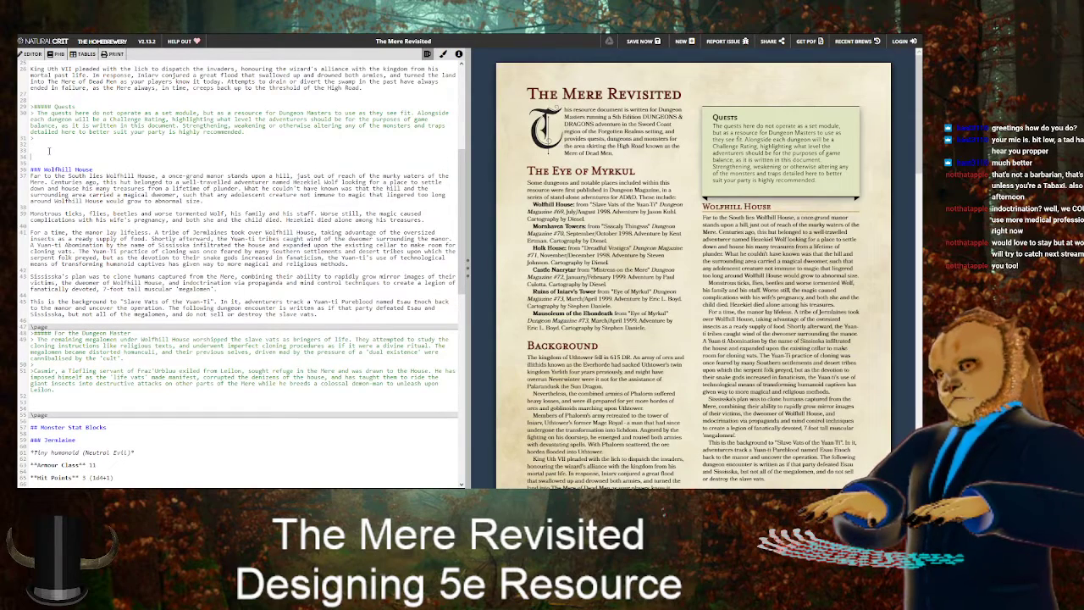
{"action": "key", "text": "BackSpace"}
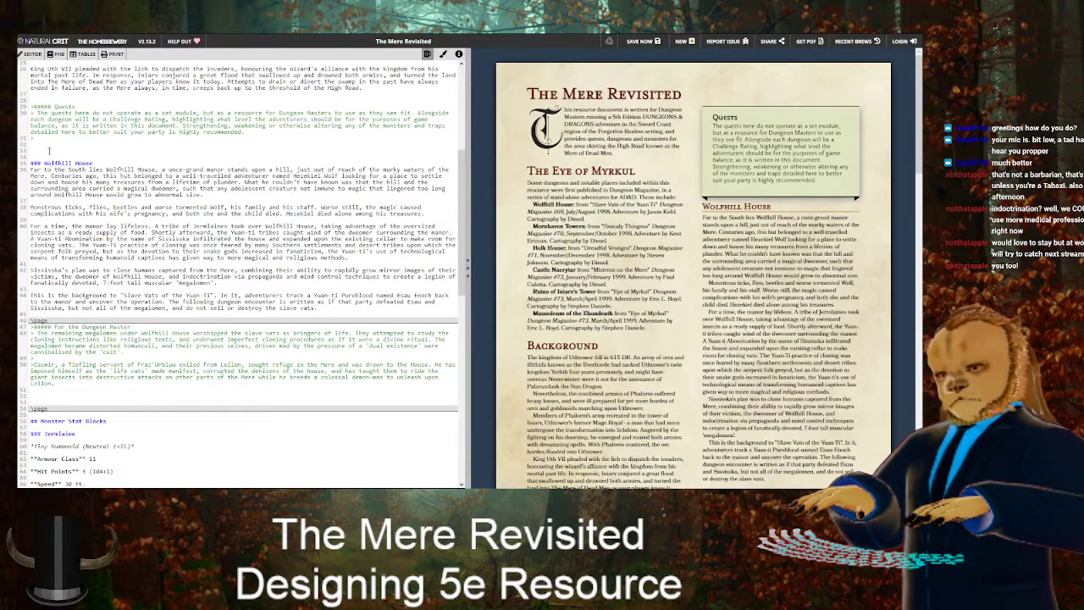
{"action": "type", "text": "###"}
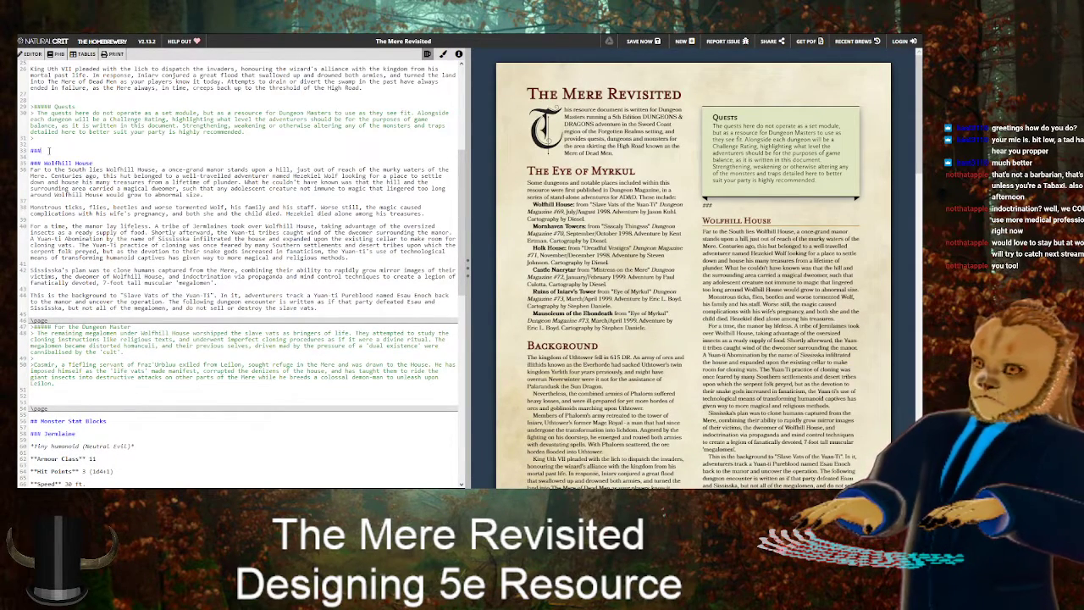
{"action": "type", "text": " Rui"}
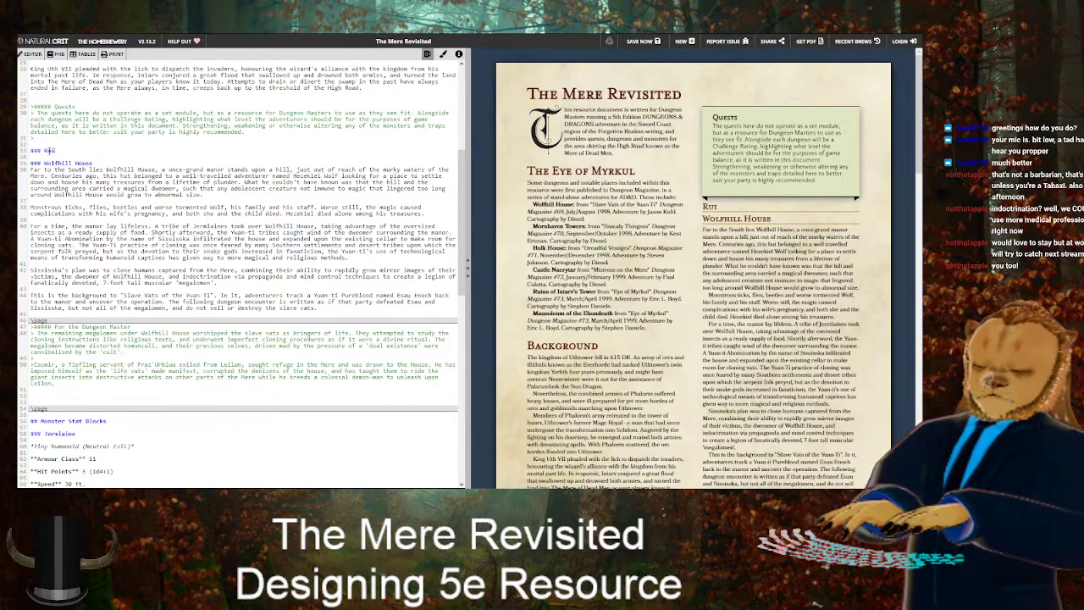
{"action": "type", "text": "ns of Ini"}
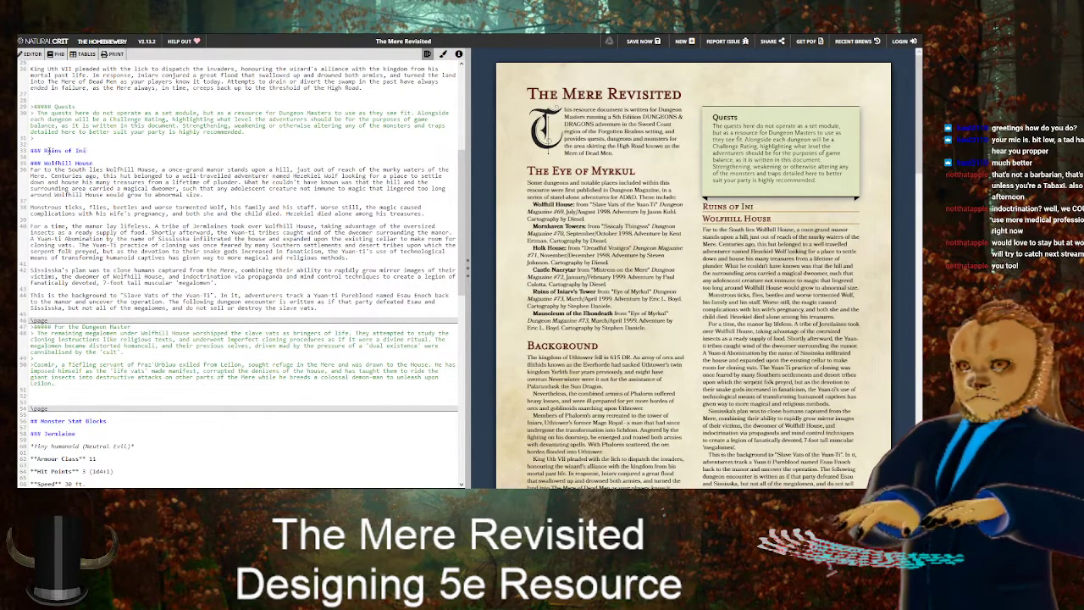
{"action": "type", "text": "arv's Tower"}
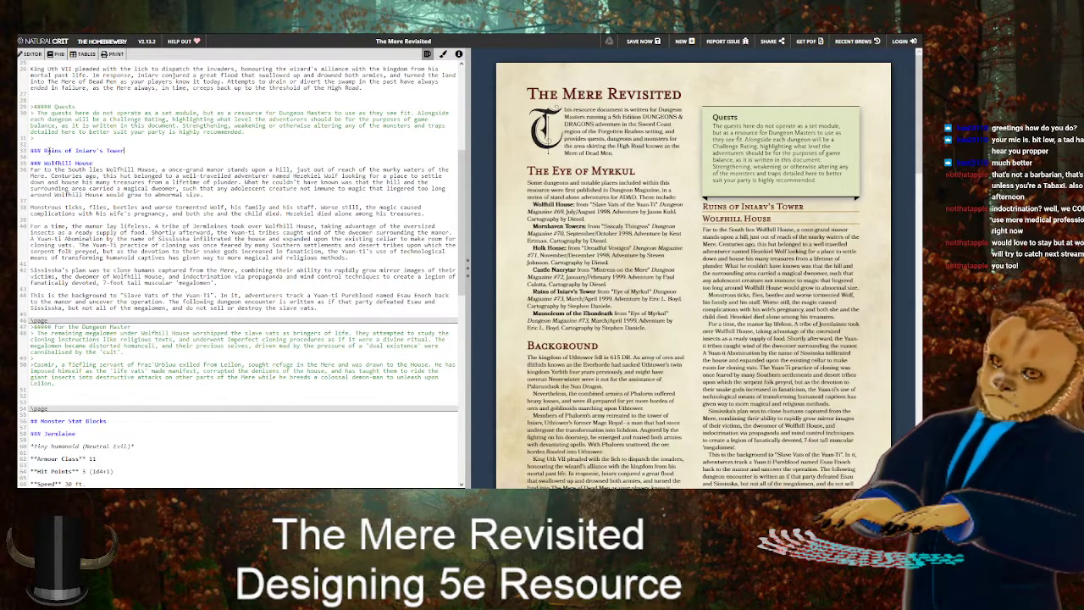
{"action": "key", "text": "Return"}
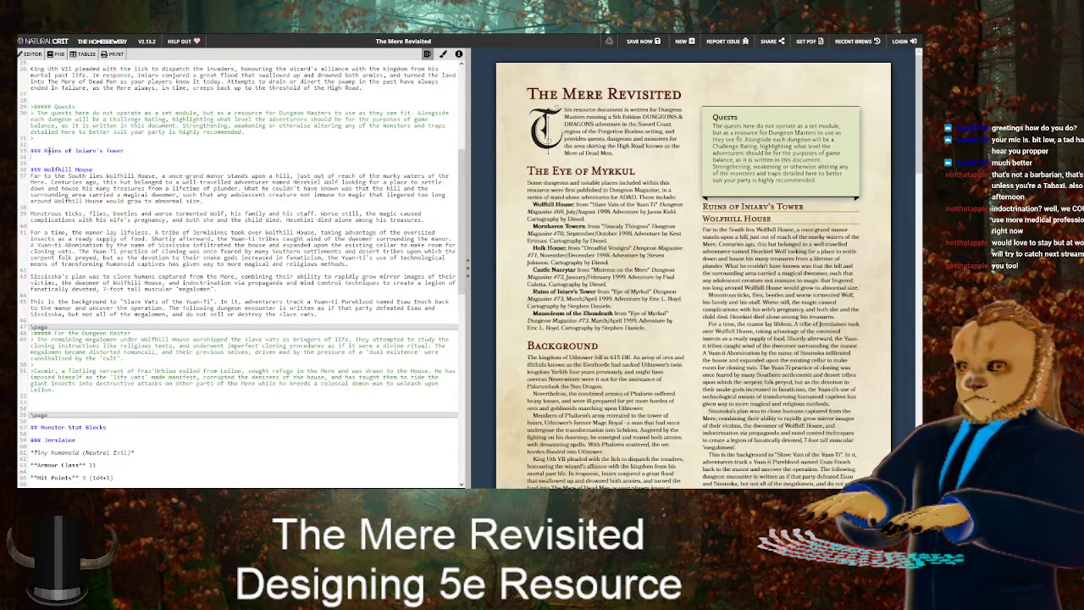
{"action": "type", "text": "Readers familiar with the "}
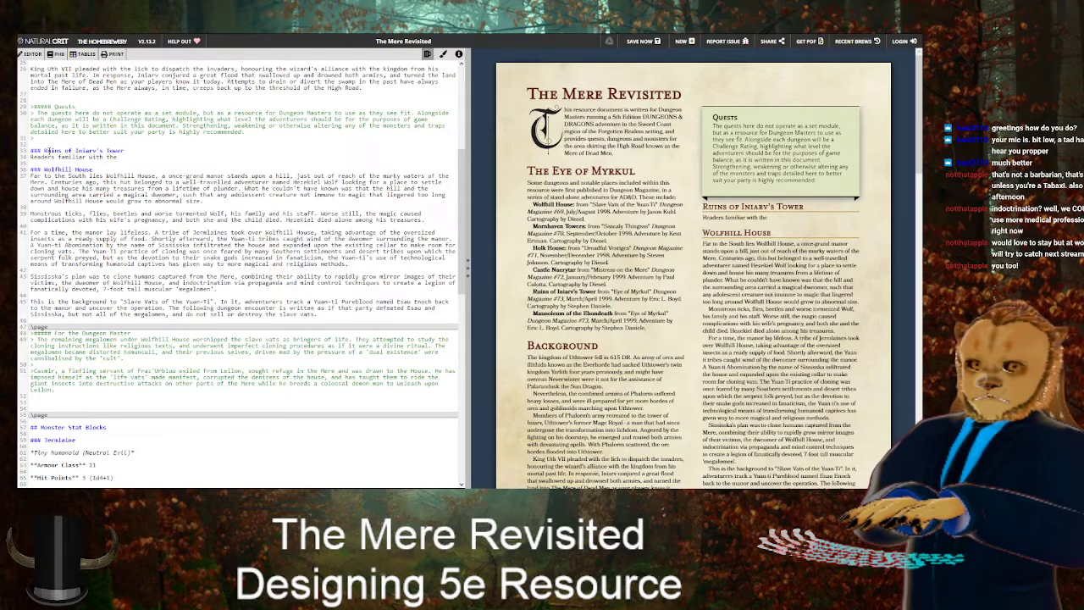
{"action": "type", "text": "\"Eye of Myrkul\" quest"}
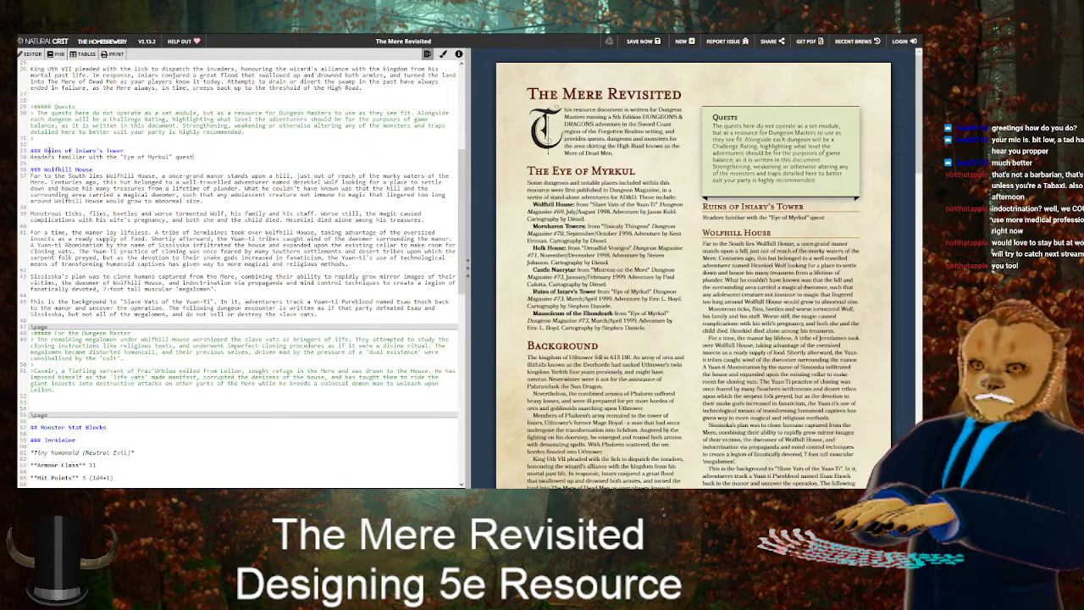
{"action": "key", "text": "BackSpace"}
{"action": "key", "text": "BackSpace"}
{"action": "key", "text": "BackSpace"}
{"action": "key", "text": "BackSpace"}
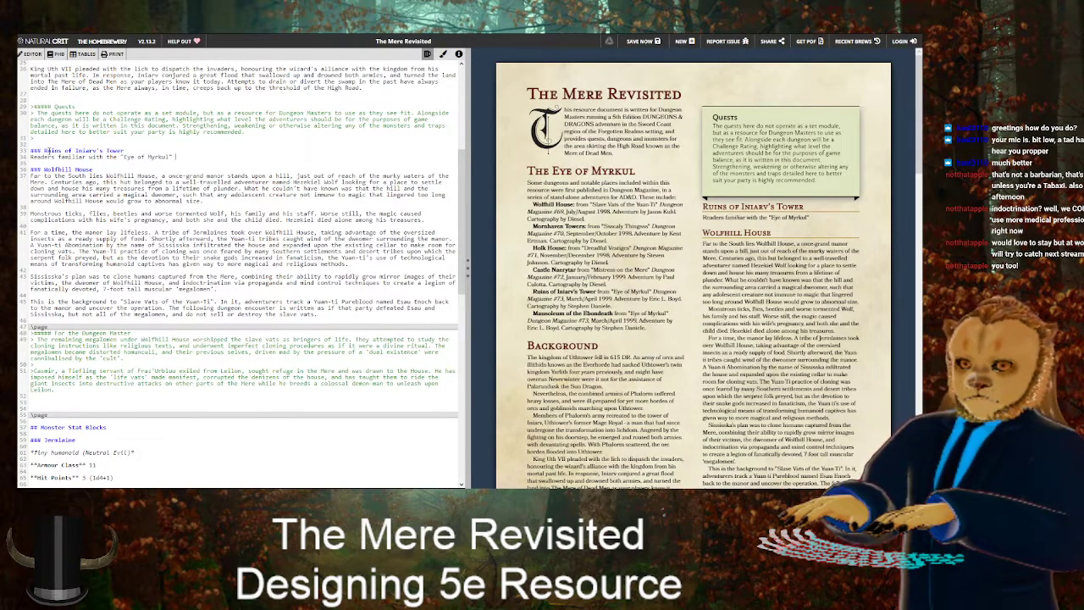
{"action": "type", "text": "module"}
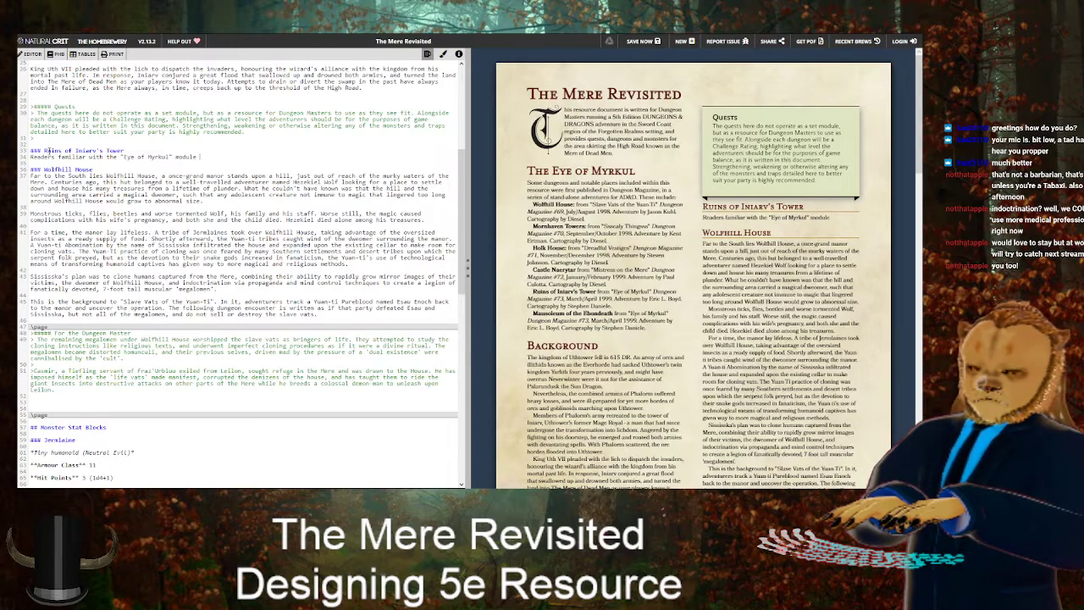
{"action": "type", "text": " written by Eric "}
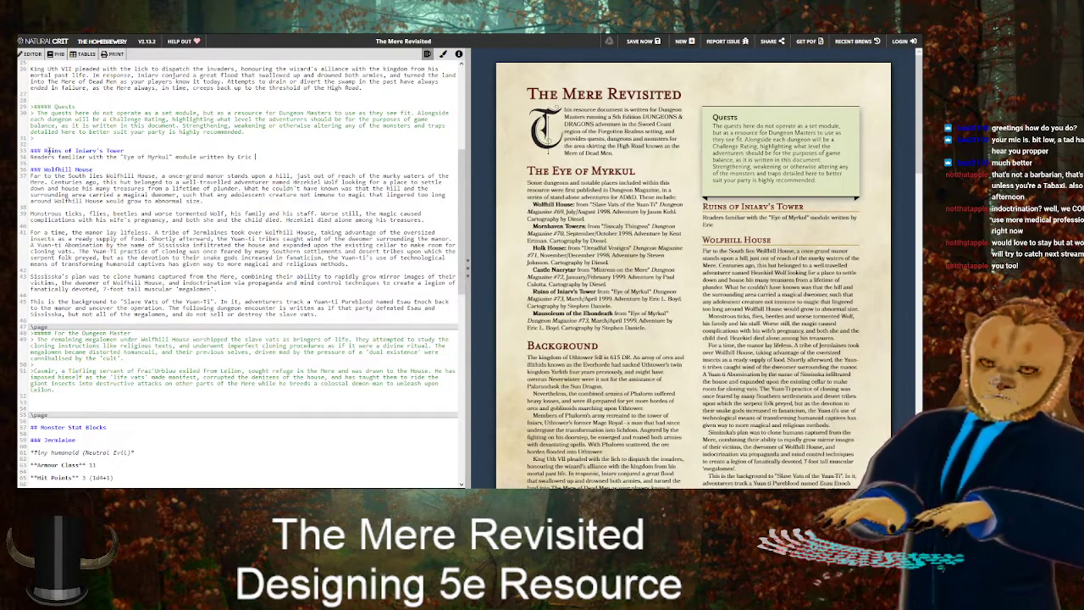
{"action": "type", "text": "L. Boyd in 1999"}
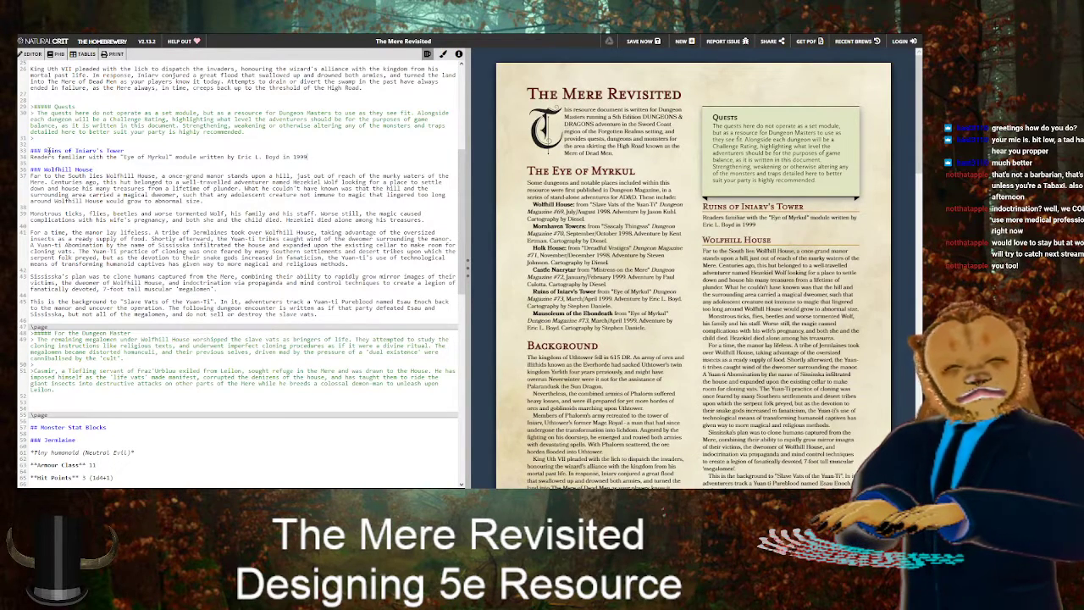
{"action": "key", "text": "BackSpace"}
{"action": "key", "text": "BackSpace"}
{"action": "key", "text": "BackSpace"}
{"action": "key", "text": "BackSpace"}
{"action": "key", "text": "BackSpace"}
{"action": "key", "text": "BackSpace"}
{"action": "key", "text": "BackSpace"}
{"action": "key", "text": "BackSpace"}
{"action": "key", "text": "BackSpace"}
{"action": "key", "text": "BackSpace"}
{"action": "key", "text": "BackSpace"}
{"action": "key", "text": "BackSpace"}
{"action": "key", "text": "BackSpace"}
{"action": "key", "text": "BackSpace"}
{"action": "key", "text": "BackSpace"}
{"action": "key", "text": "BackSpace"}
{"action": "key", "text": "BackSpace"}
{"action": "key", "text": "BackSpace"}
{"action": "key", "text": "BackSpace"}
{"action": "key", "text": "BackSpace"}
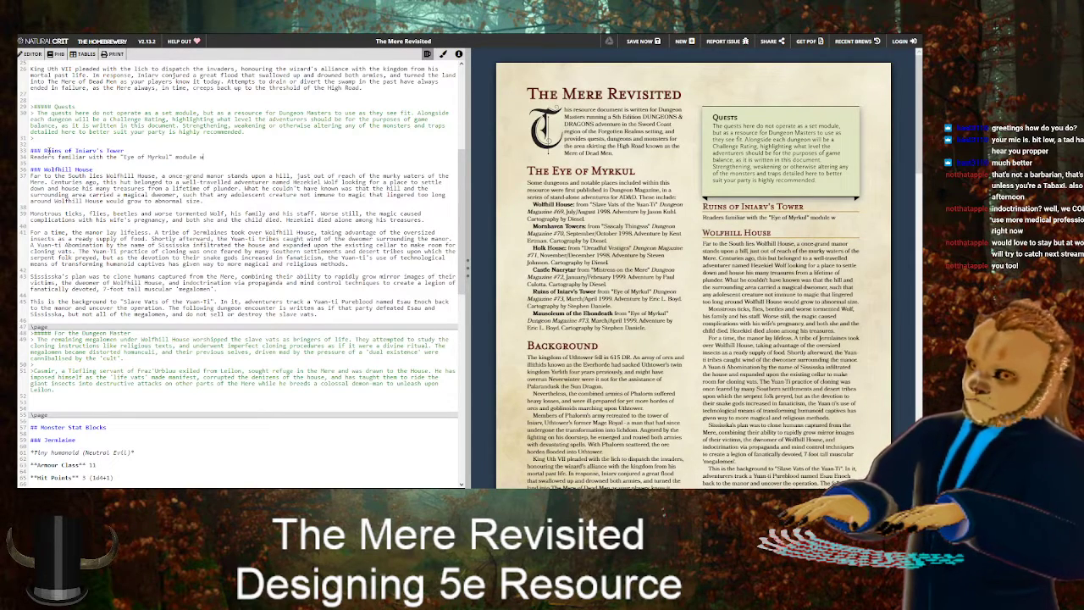
{"action": "key", "text": "BackSpace"}
{"action": "key", "text": "BackSpace"}
{"action": "key", "text": "BackSpace"}
{"action": "key", "text": "BackSpace"}
{"action": "key", "text": "BackSpace"}
{"action": "key", "text": "BackSpace"}
{"action": "key", "text": "BackSpace"}
{"action": "key", "text": "BackSpace"}
{"action": "key", "text": "BackSpace"}
{"action": "key", "text": "BackSpace"}
{"action": "key", "text": "BackSpace"}
{"action": "key", "text": "BackSpace"}
{"action": "key", "text": "BackSpace"}
{"action": "key", "text": "BackSpace"}
{"action": "key", "text": "BackSpace"}
{"action": "key", "text": "BackSpace"}
{"action": "key", "text": "BackSpace"}
{"action": "key", "text": "BackSpace"}
{"action": "key", "text": "BackSpace"}
{"action": "key", "text": "BackSpace"}
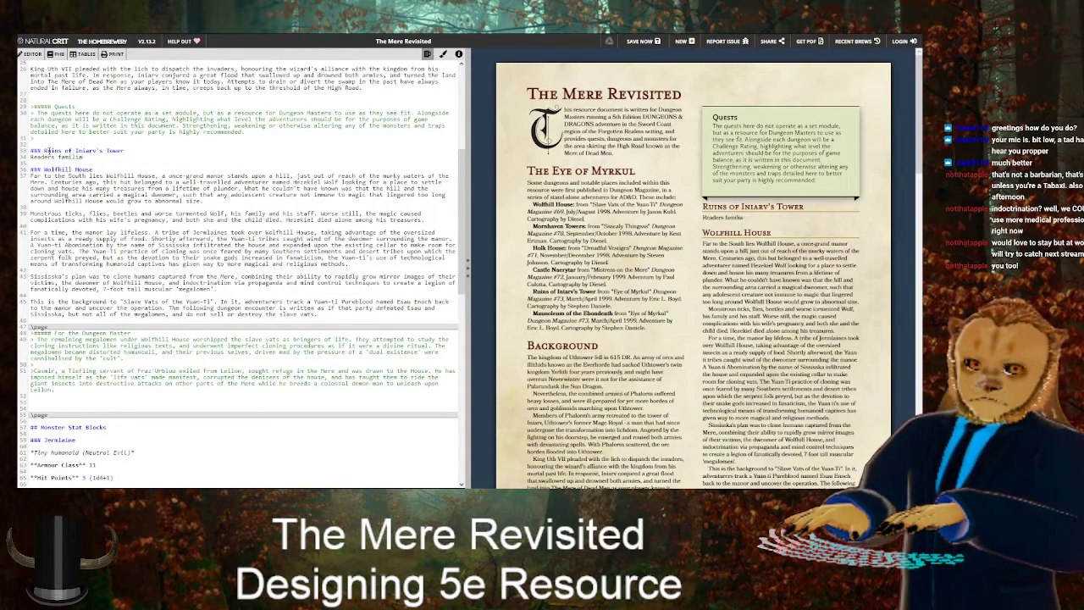
{"action": "key", "text": "BackSpace"}
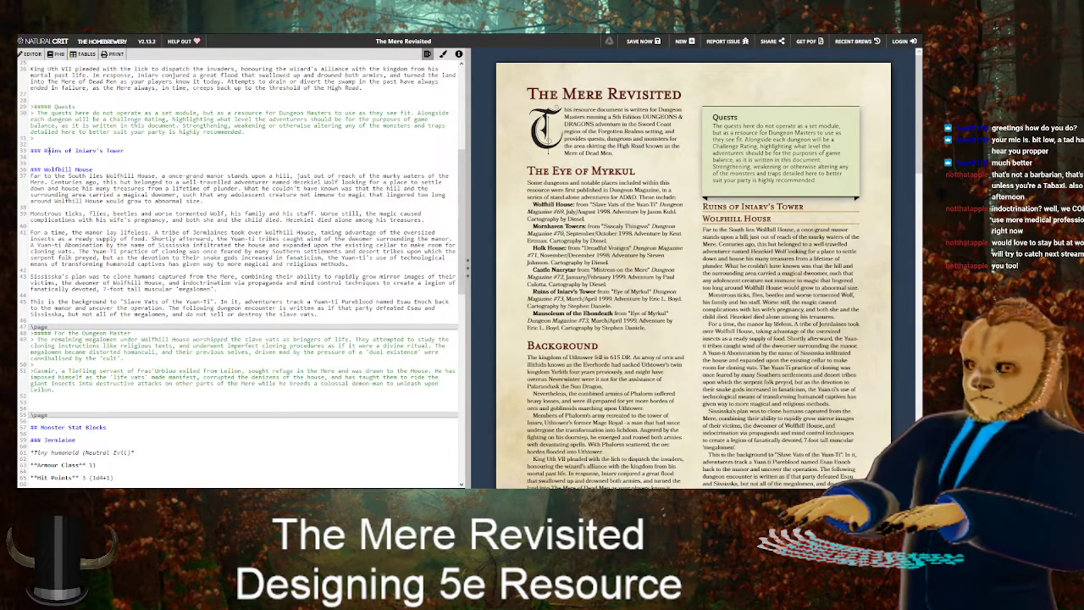
Begin the text under the Ruins of Iniarv's Tower heading with "A long time ago, a detachment of Helmite Paladins"
{"action": "type", "text": "A s"}
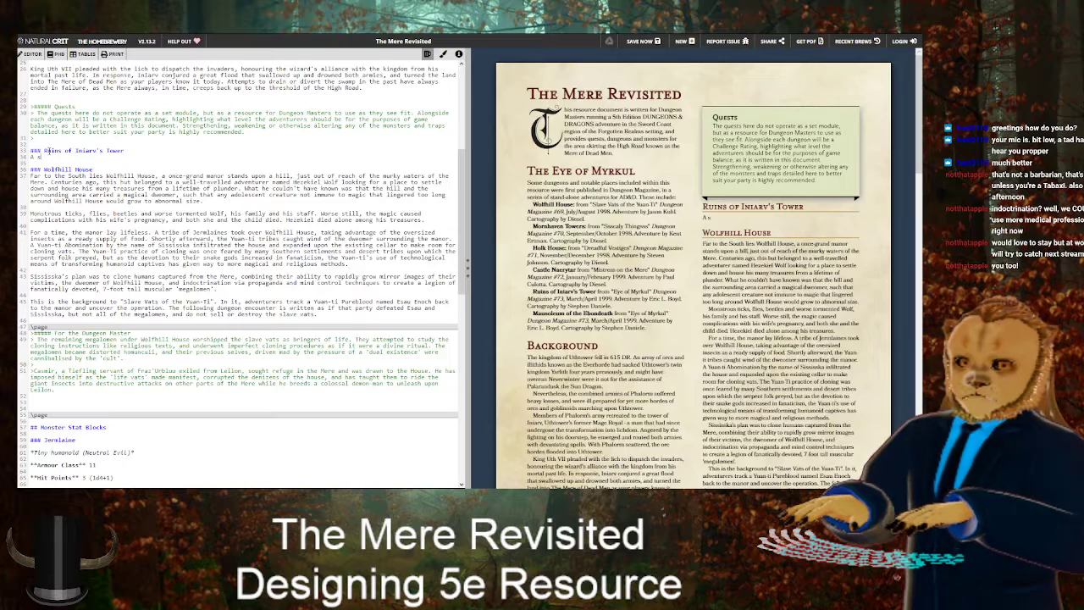
{"action": "type", "text": "tation of"}
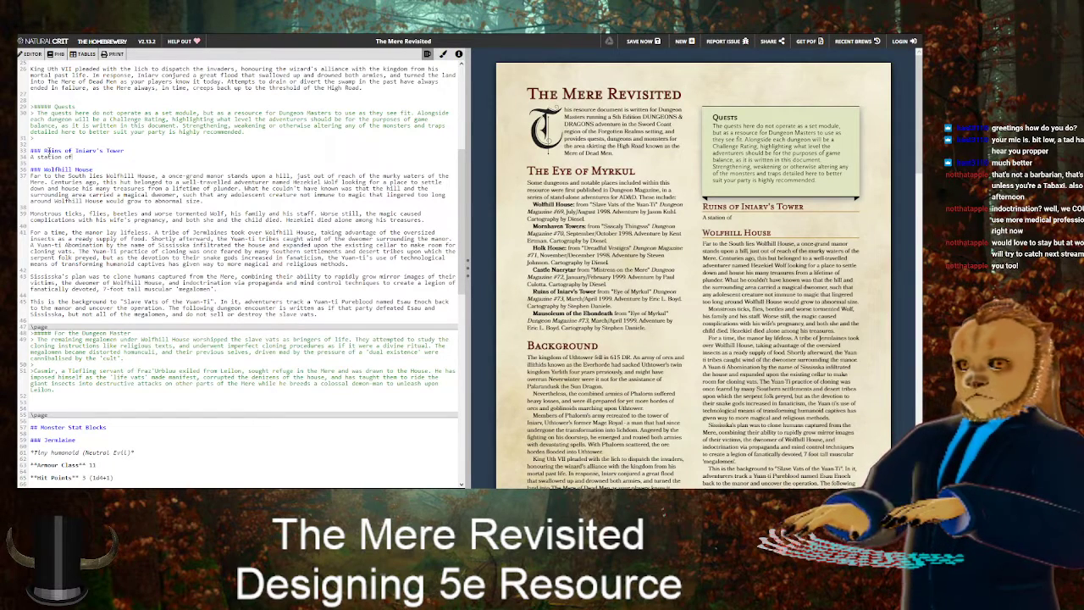
{"action": "key", "text": "ctrl+BackSpace"}
{"action": "key", "text": "ctrl+BackSpace"}
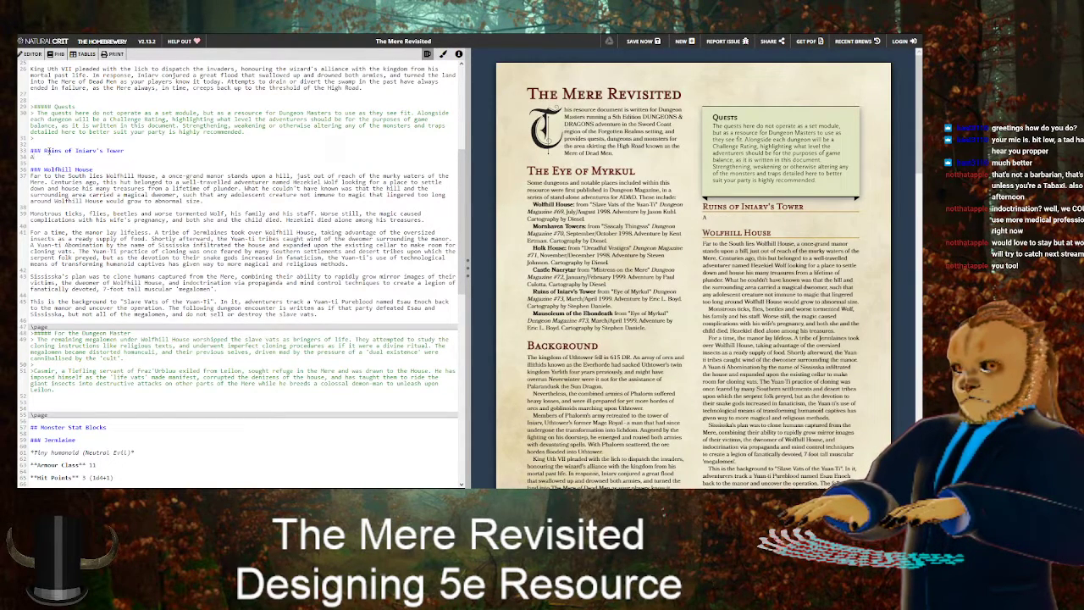
{"action": "type", "text": "long time a"}
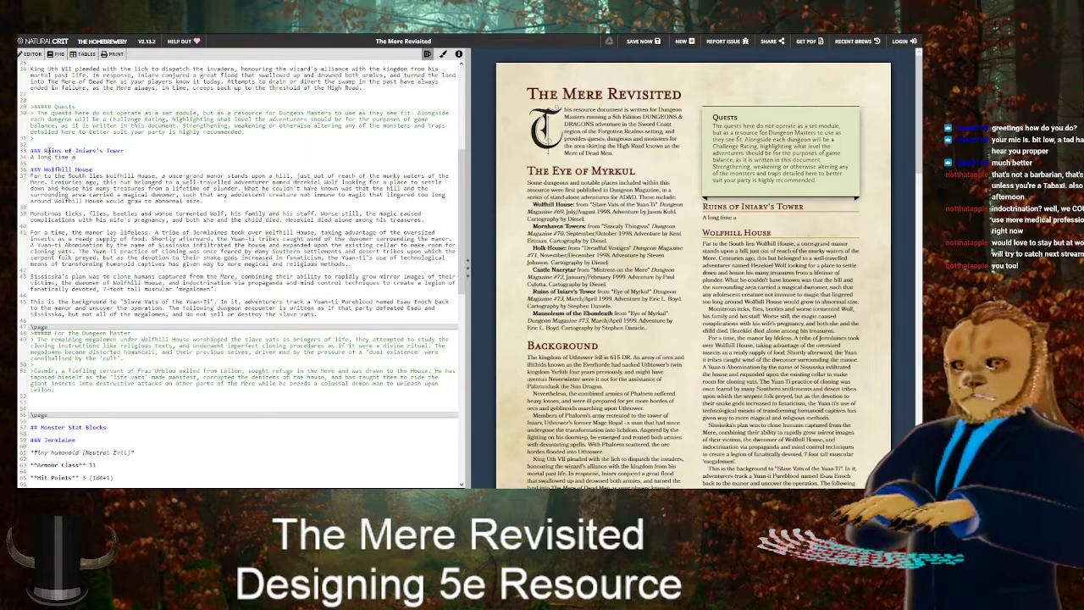
{"action": "type", "text": "go, a detachment of"}
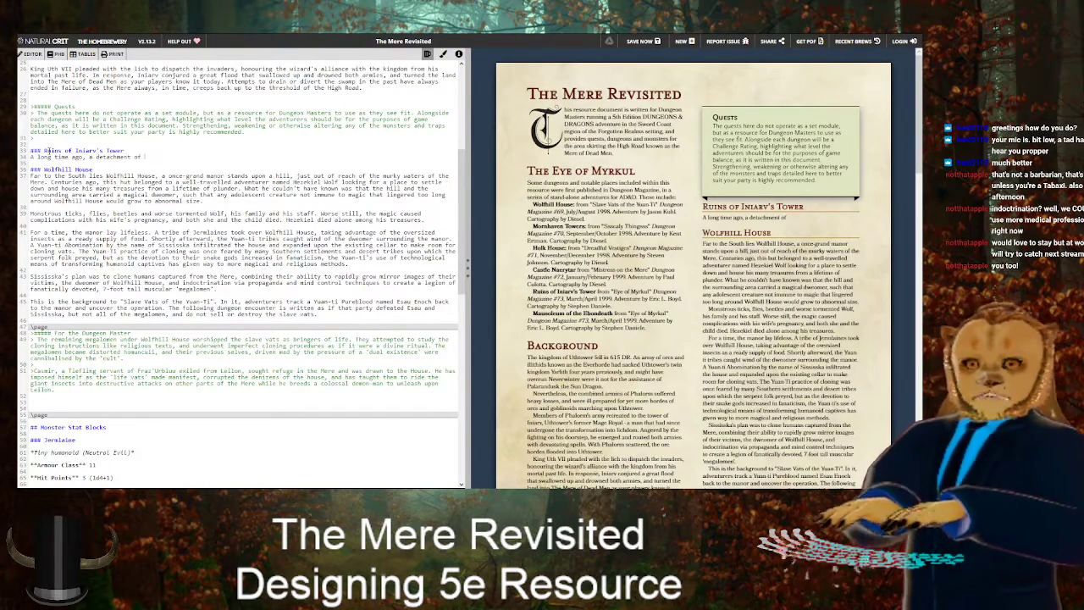
{"action": "type", "text": " Helmite Paladins"}
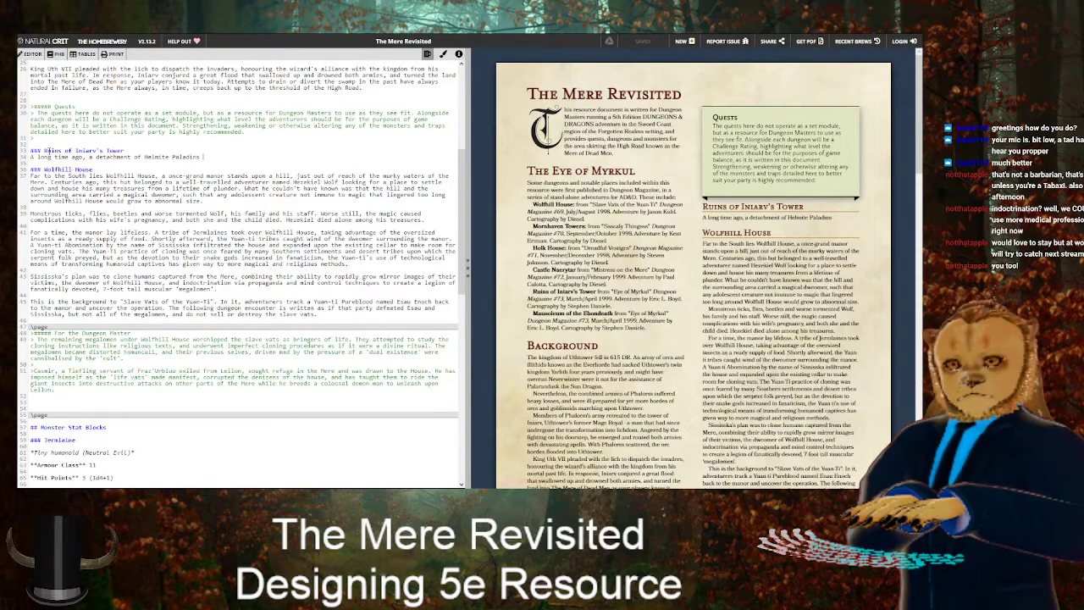
Continue the sentence with "took up residence in Iniarv's Tower, to handle the looming threats of monsters and undead from the Mere of Dead Men"
{"action": "type", "text": "took up r"}
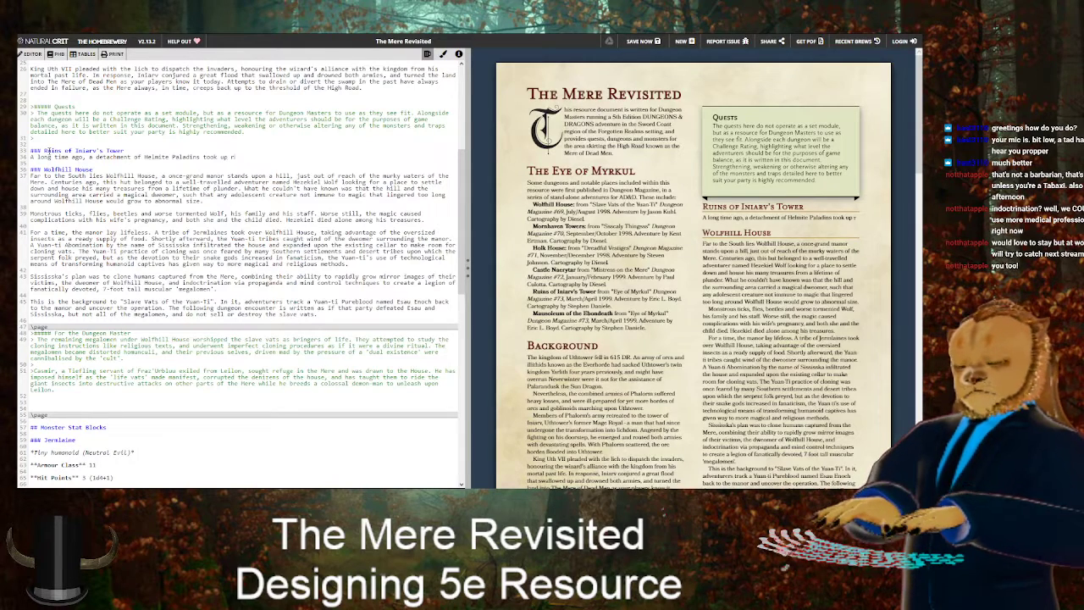
{"action": "type", "text": "esidence in "}
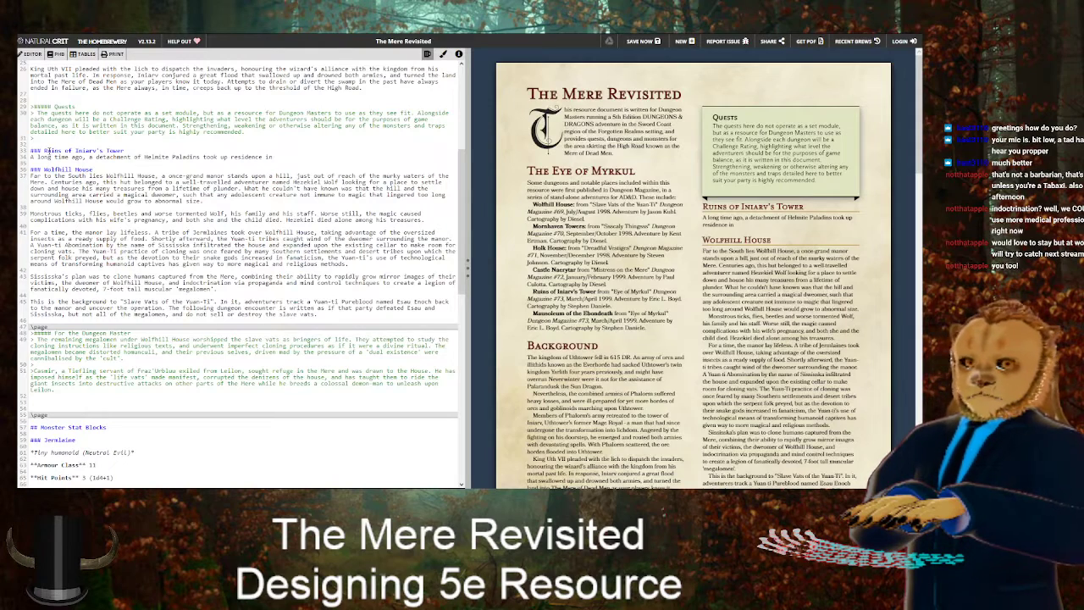
{"action": "type", "text": "Iniary's Tower, to handle"}
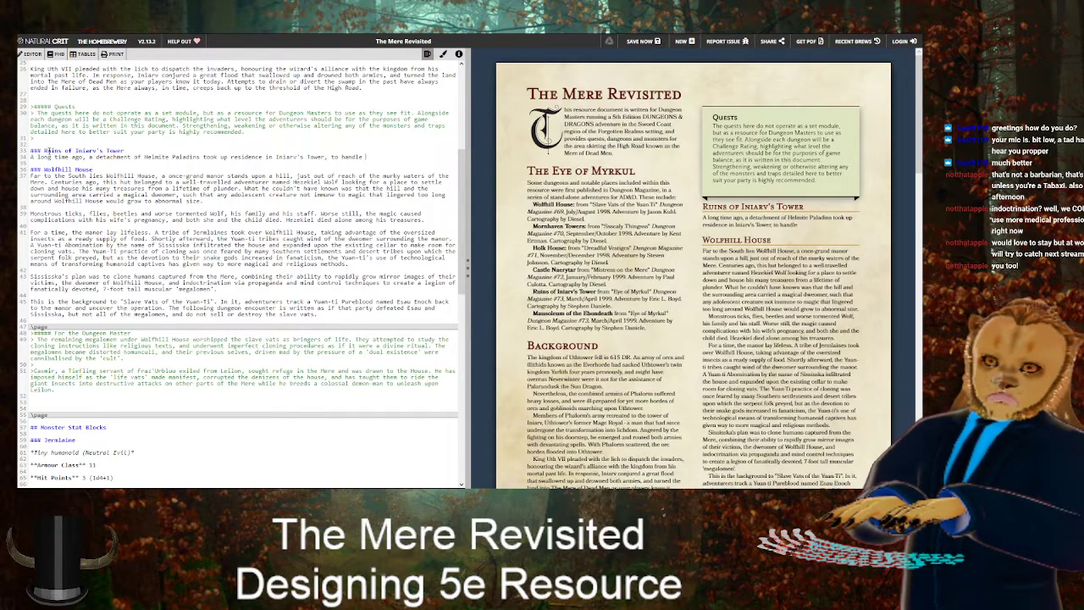
{"action": "type", "text": " the looming thr"}
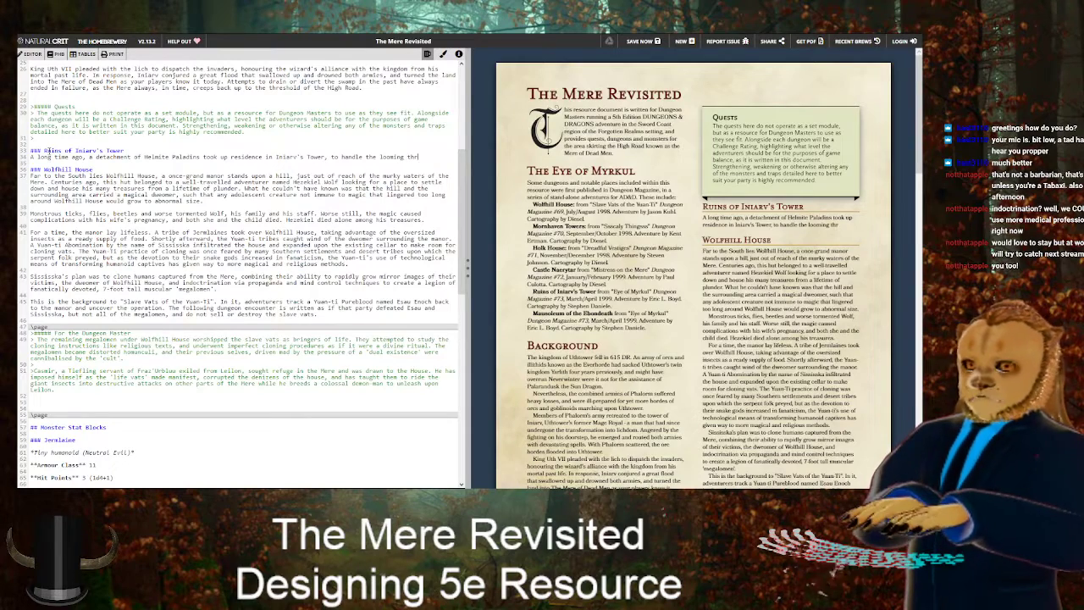
{"action": "type", "text": "eats of monsters as"}
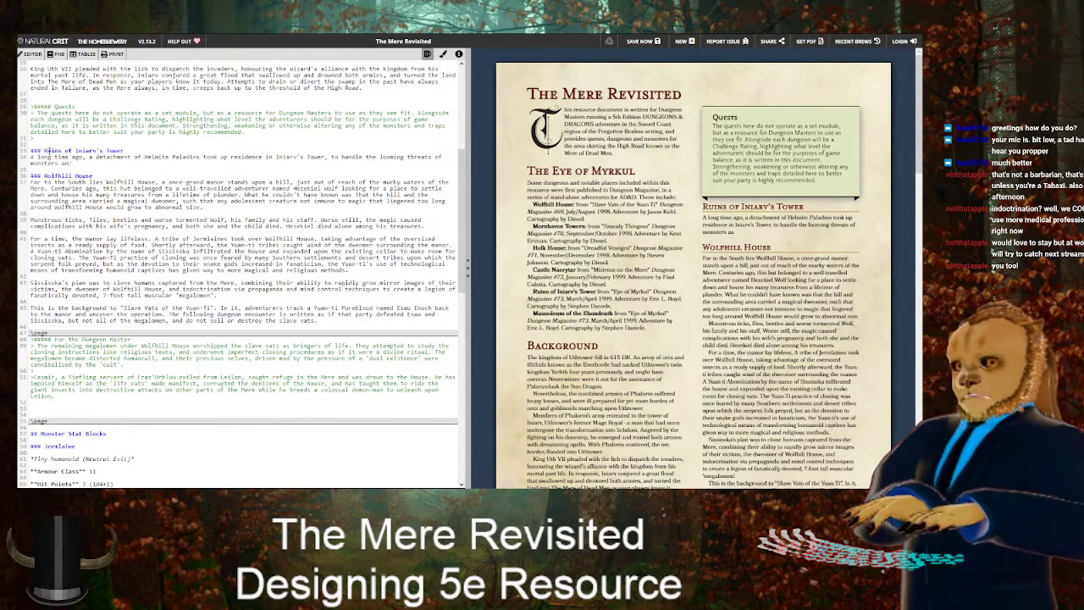
{"action": "key", "text": "BackSpace"}
{"action": "type", "text": "nd undead "}
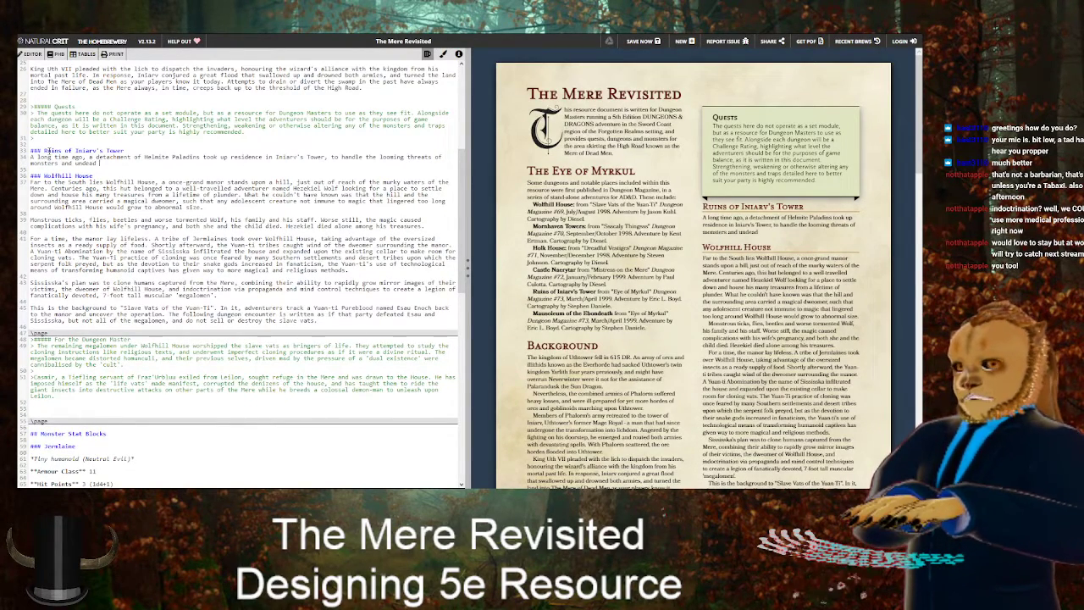
{"action": "type", "text": "from the Mere of Dead Men a"}
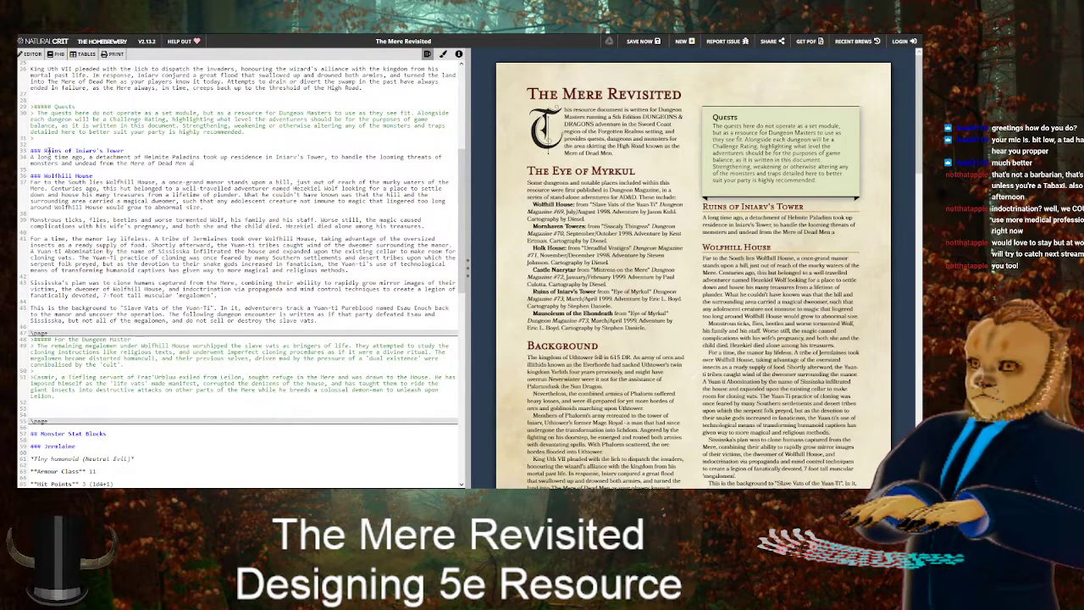
{"action": "key", "text": "BackSpace"}
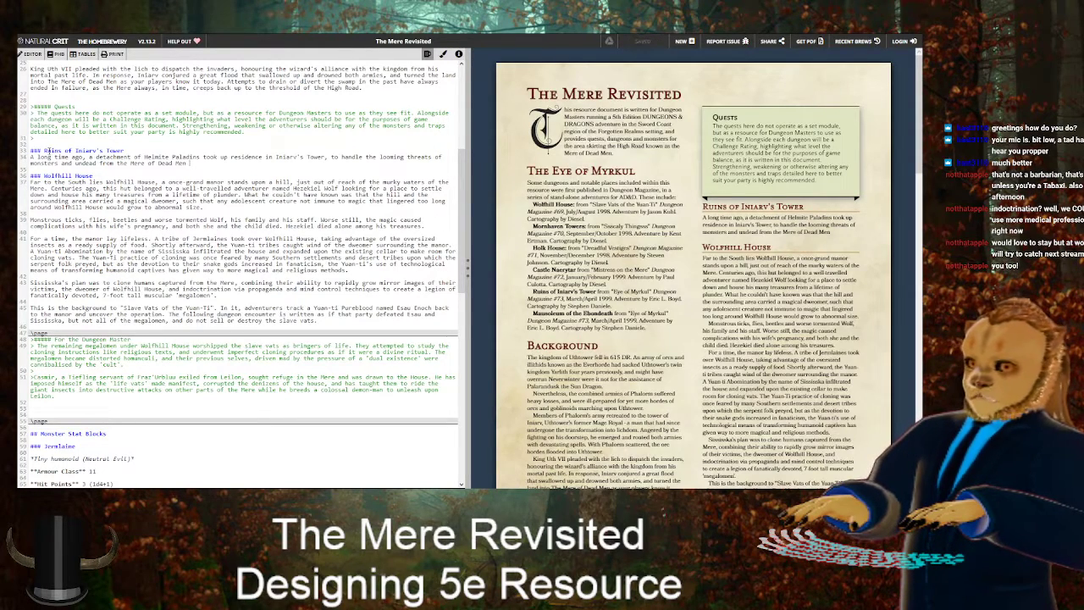
Delete "looming" before "threats" and insert "to trade on the High Road" after it
{"action": "left_click", "coordinate": [405, 157]}
{"action": "key", "text": "BackSpace"}
{"action": "key", "text": "BackSpace"}
{"action": "key", "text": "BackSpace"}
{"action": "key", "text": "BackSpace"}
{"action": "key", "text": "BackSpace"}
{"action": "key", "text": "BackSpace"}
{"action": "key", "text": "BackSpace"}
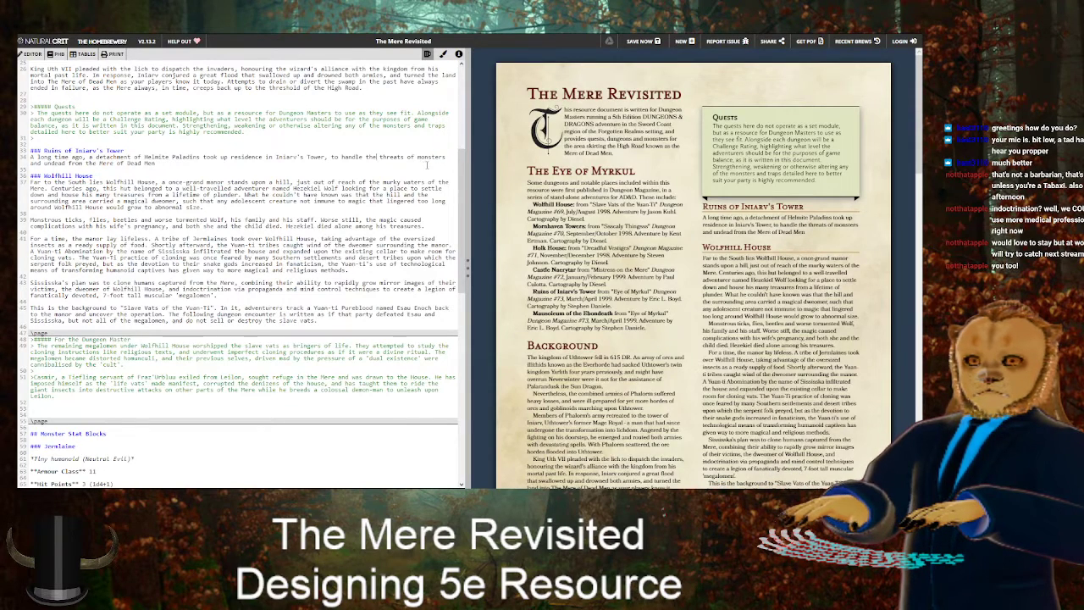
{"action": "type", "text": "to trade"}
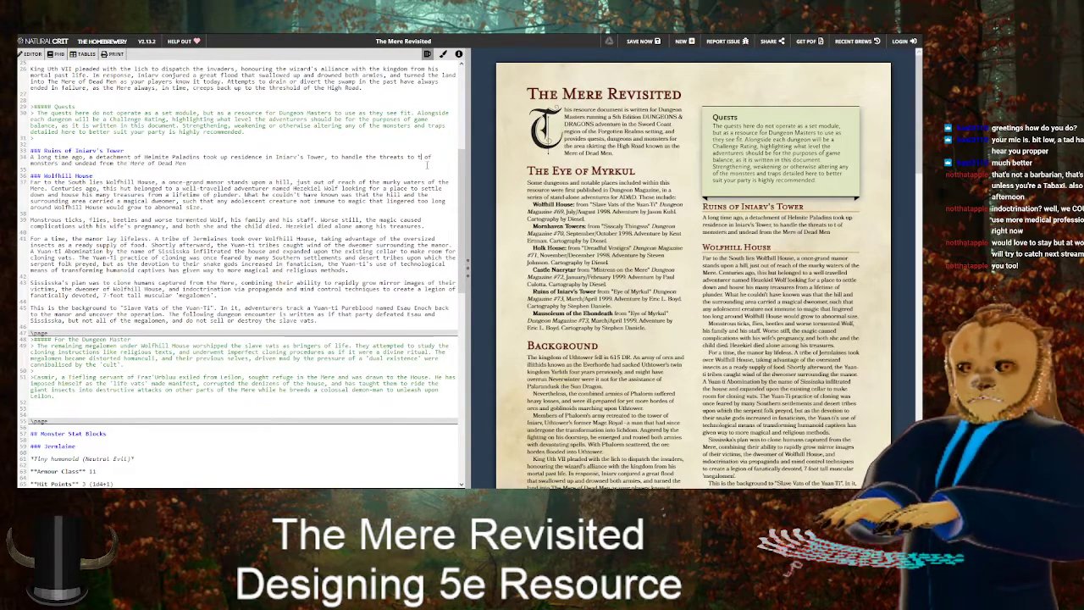
{"action": "type", "text": " on the High Road"}
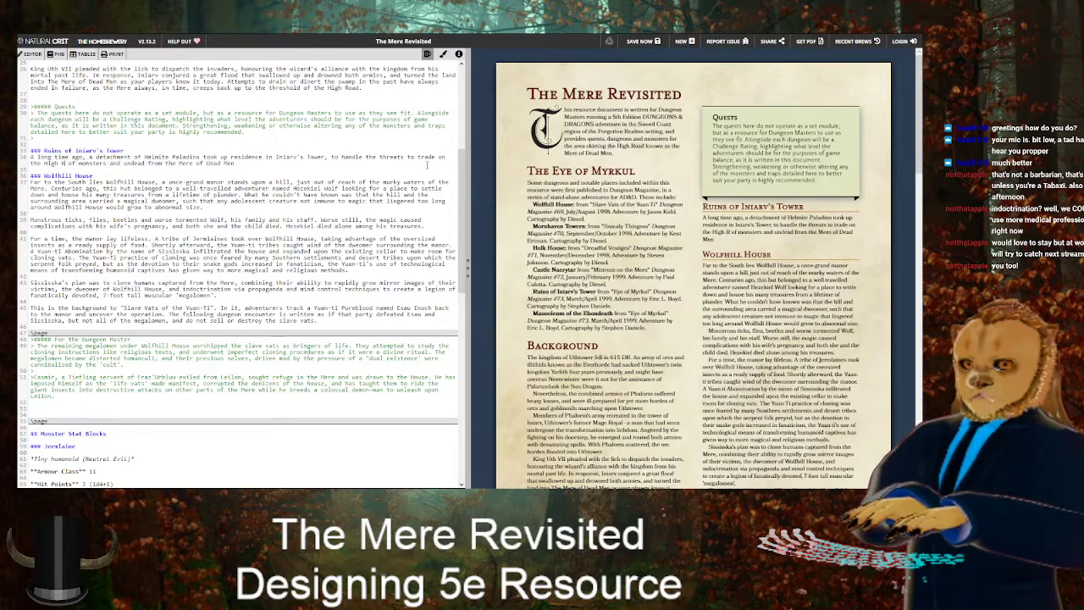
Replace "of" before "monsters" with "from", insert "emerging" after "undead" and end the sentence with a full stop
{"action": "key", "text": "Right"}
{"action": "key", "text": "Right"}
{"action": "key", "text": "Right"}
{"action": "key", "text": "BackSpace"}
{"action": "key", "text": "BackSpace"}
{"action": "type", "text": "from"}
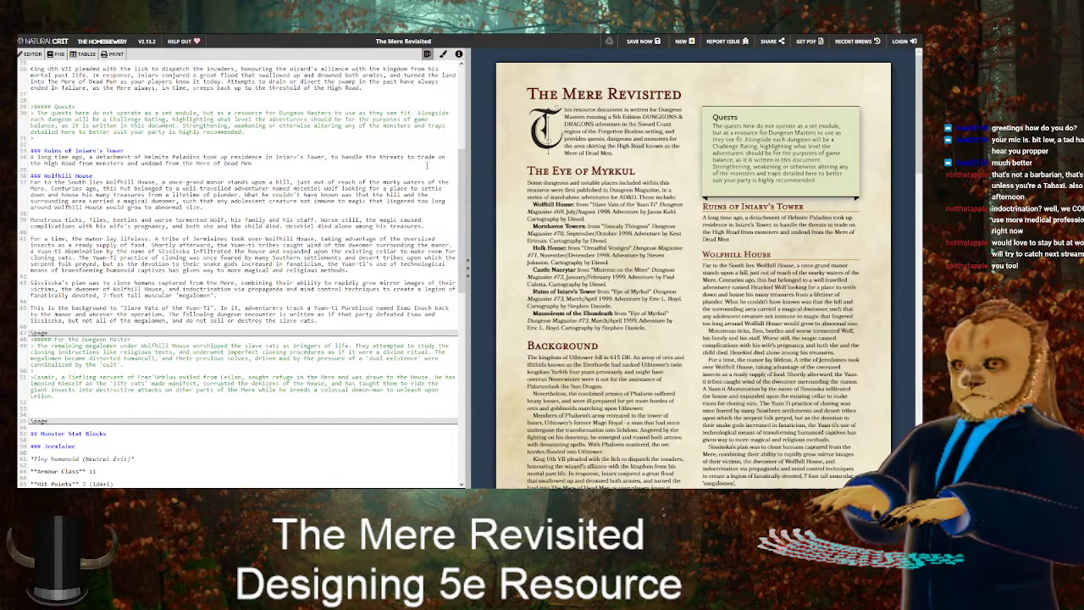
{"action": "type", "text": "emerging "}
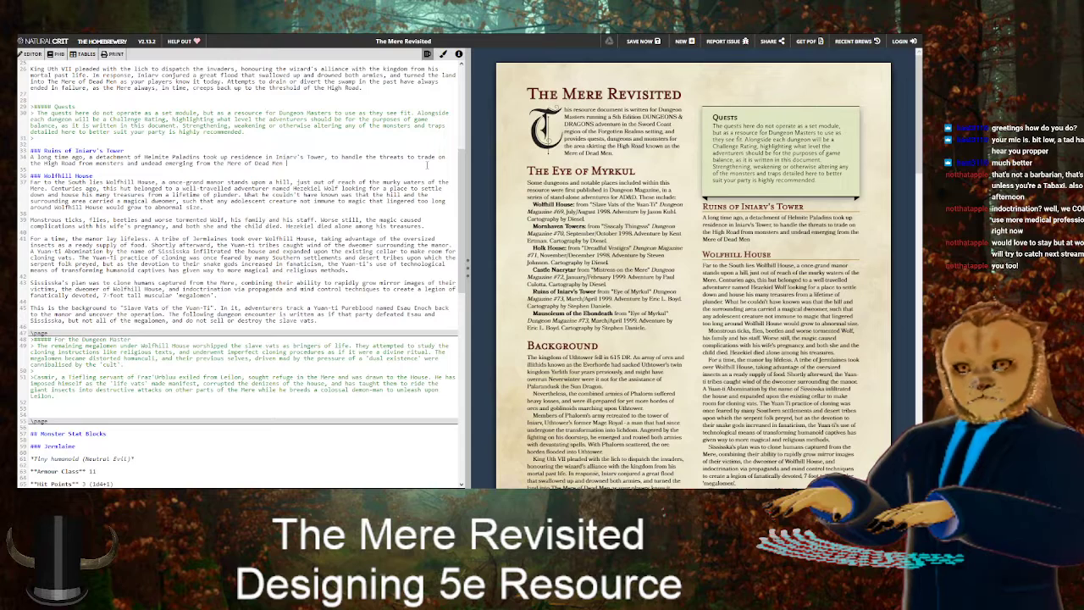
{"action": "type", "text": "."}
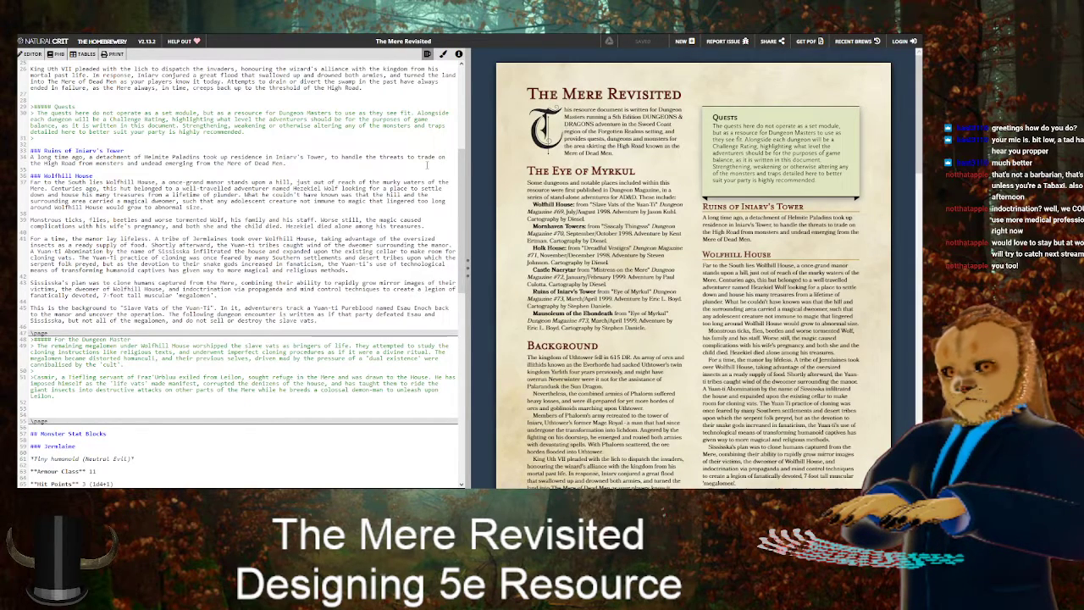
Add the sentence "The men were led by the renowned Knight of Helm Sir Justin Melenikus." to the tower's paragraph
{"action": "key", "text": "space"}
{"action": "key", "text": "BackSpace"}
{"action": "type", "text": "The men"}
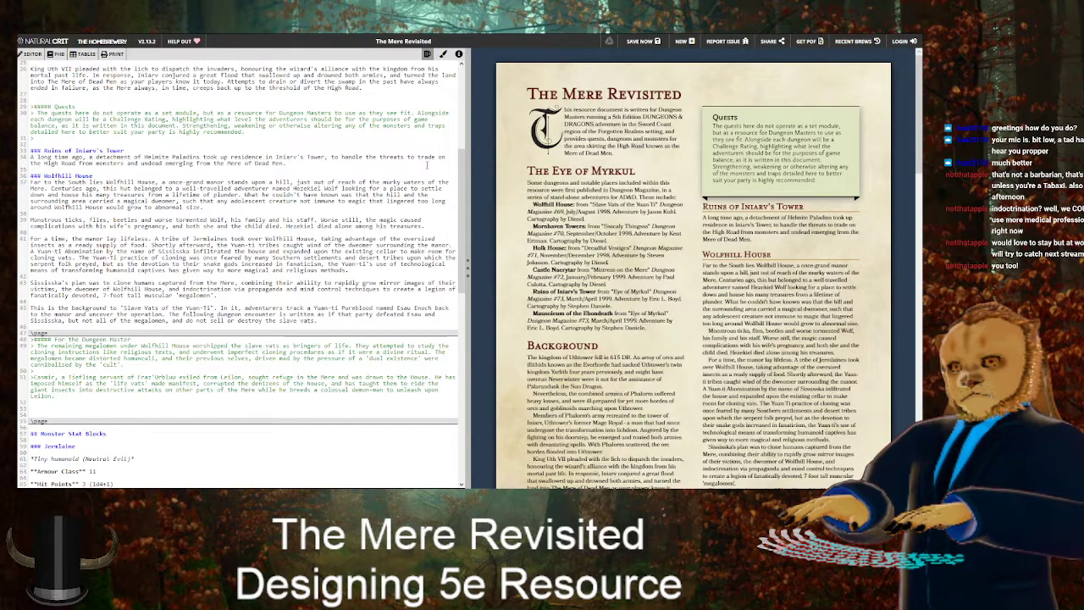
{"action": "type", "text": " were led by"}
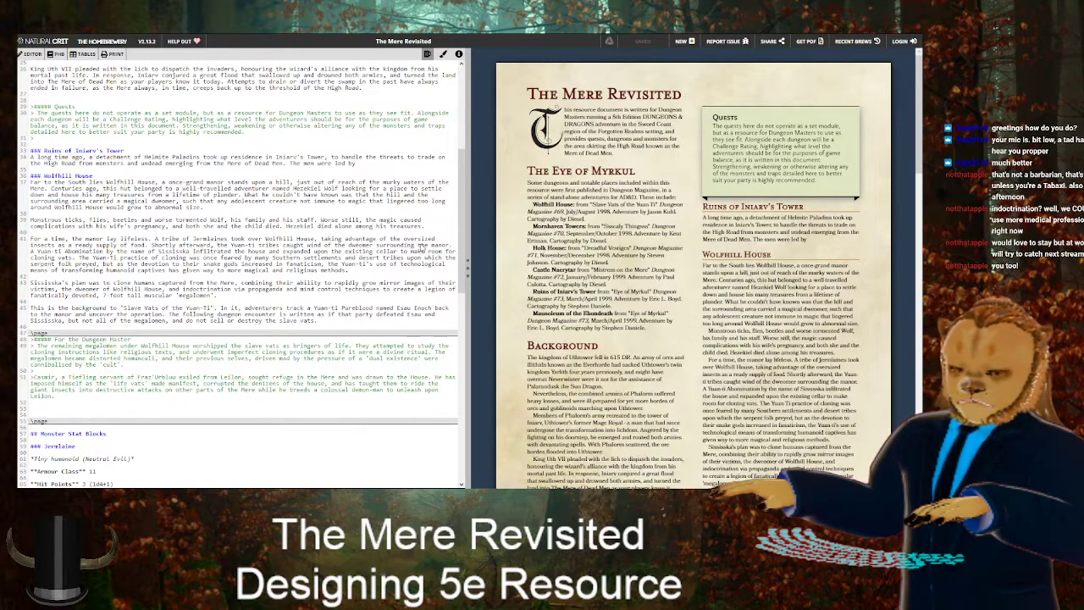
{"action": "type", "text": "the renowned"}
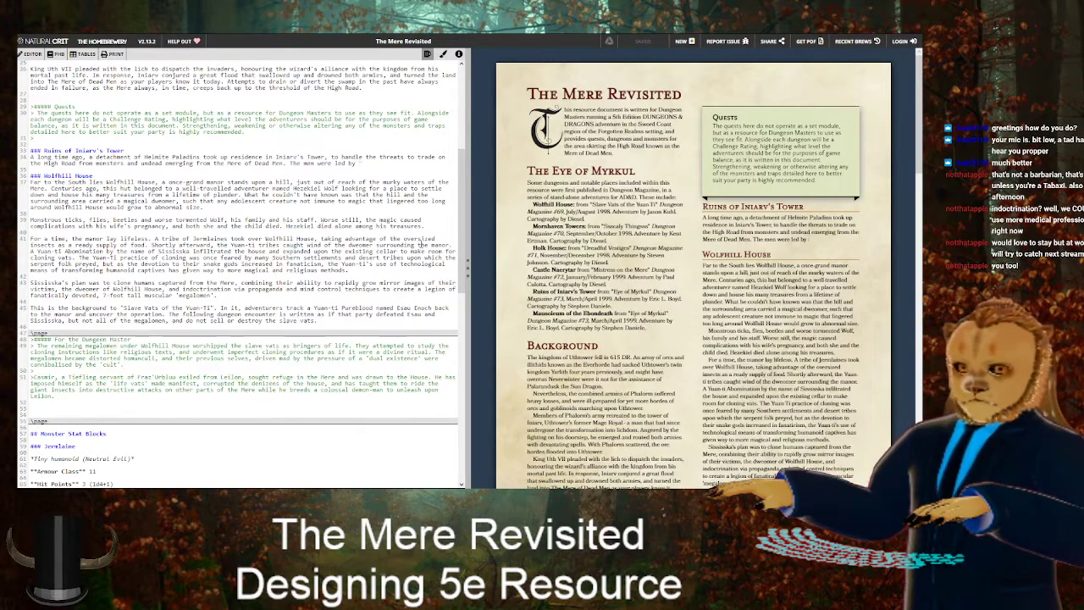
{"action": "type", "text": " Knight of Helm"}
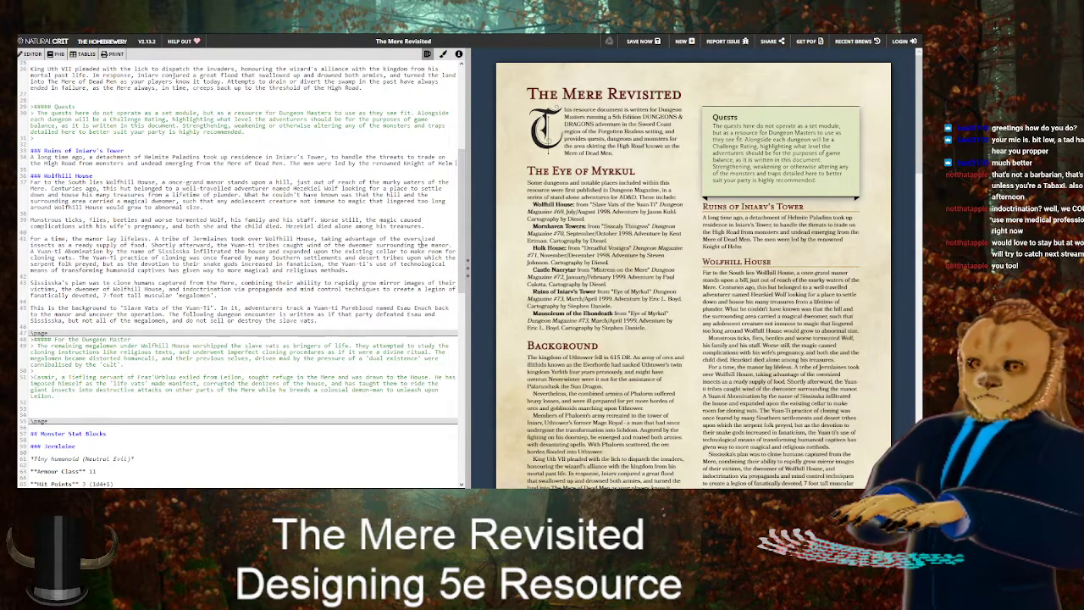
{"action": "type", "text": " Sir Justin Melenikus"}
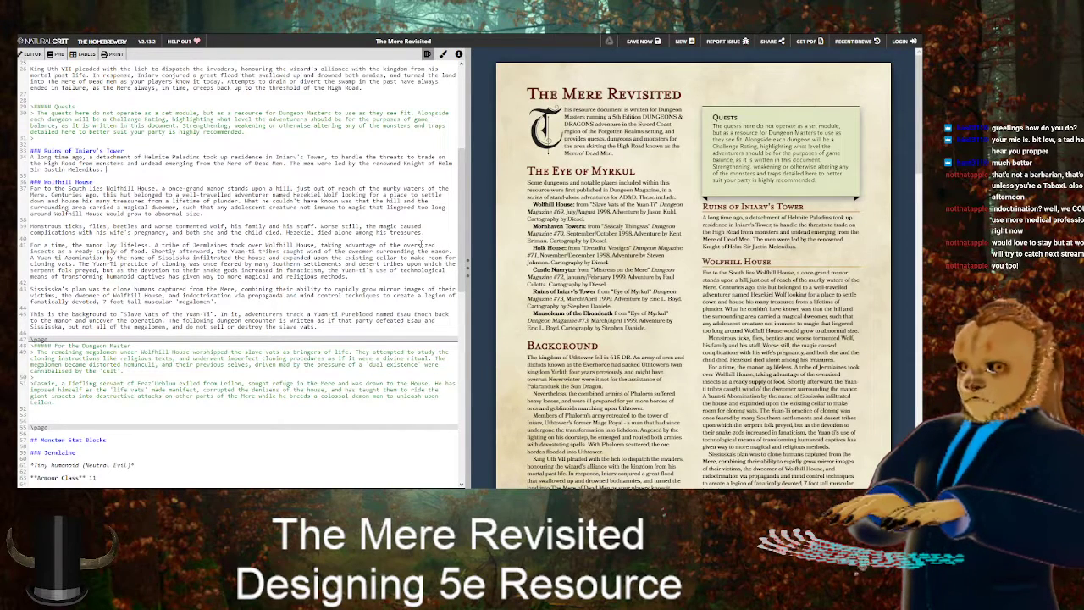
{"action": "type", "text": ". "}
Start another sentence in the paragraph with "The Paladins were captured by the Black Dragon Voaraghamanthar"
{"action": "type", "text": "The Paladin"}
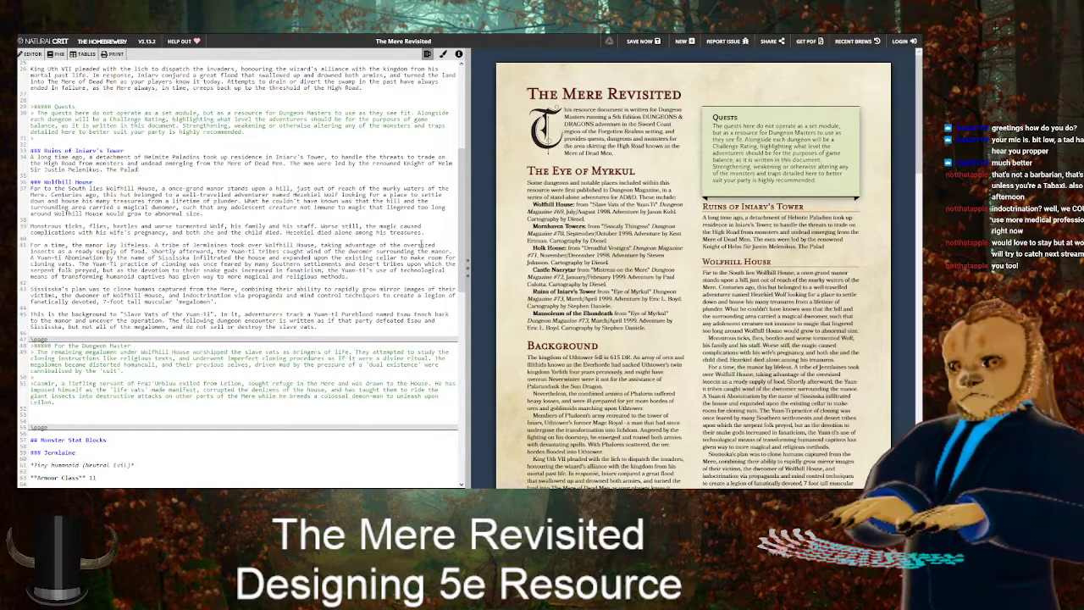
{"action": "type", "text": "s were captur"}
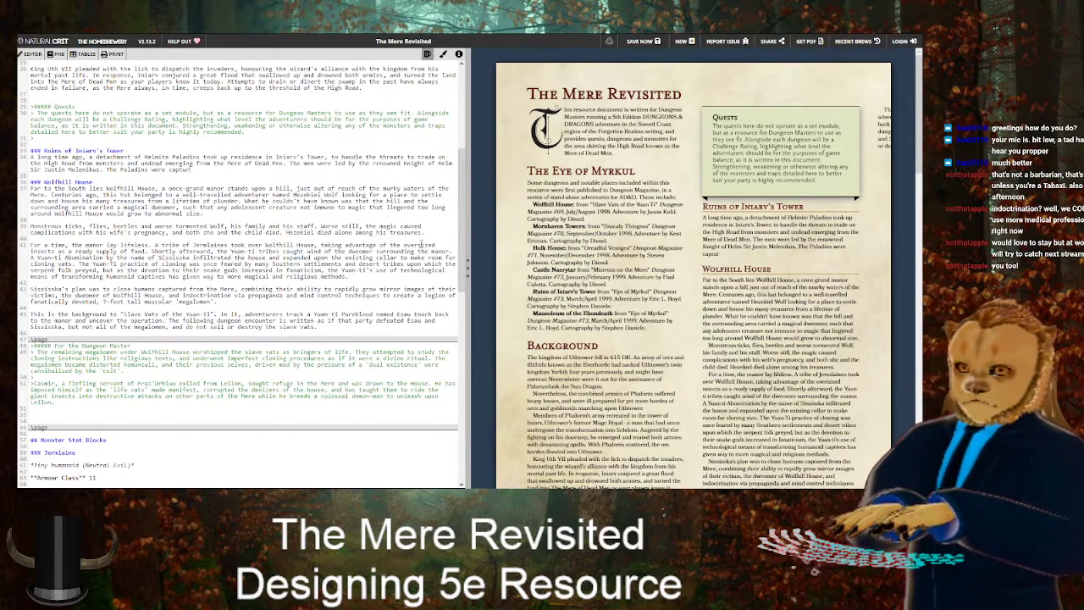
{"action": "type", "text": "ed by the "}
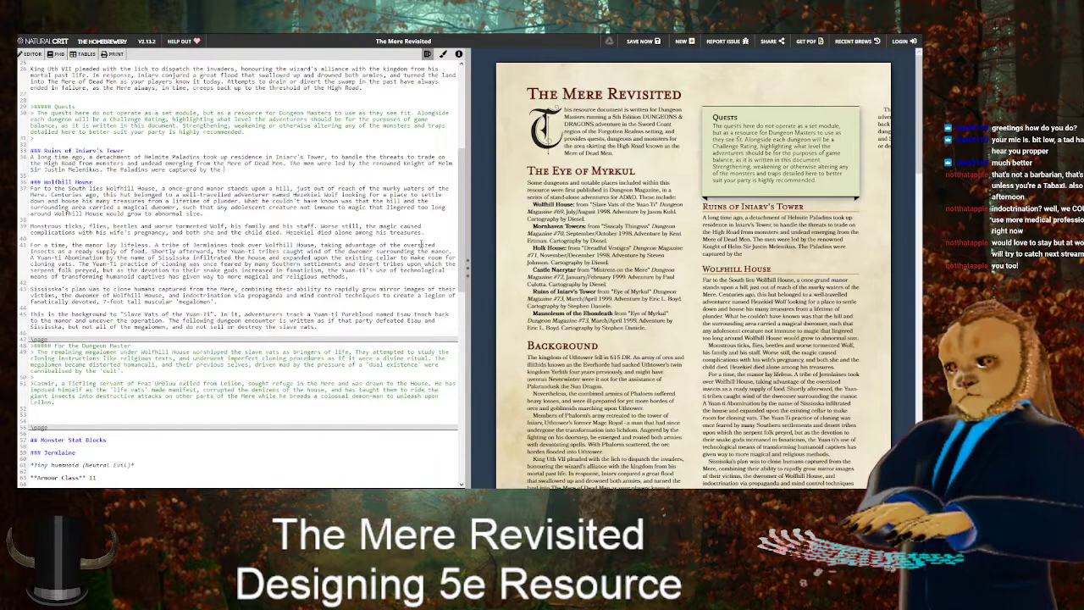
{"action": "type", "text": "Bla"}
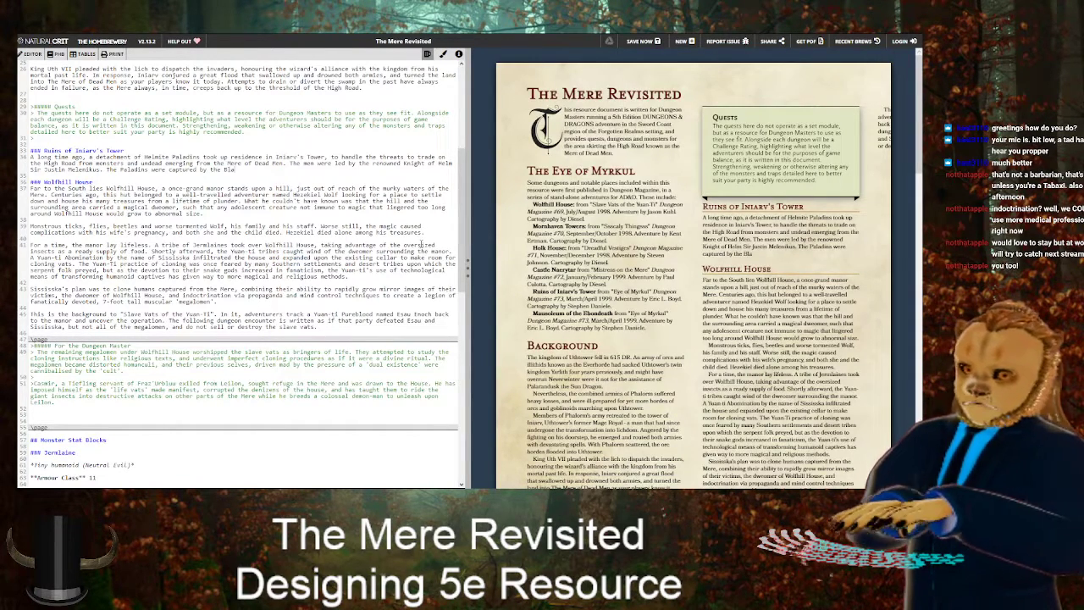
{"action": "type", "text": "ck Dragon Voara"}
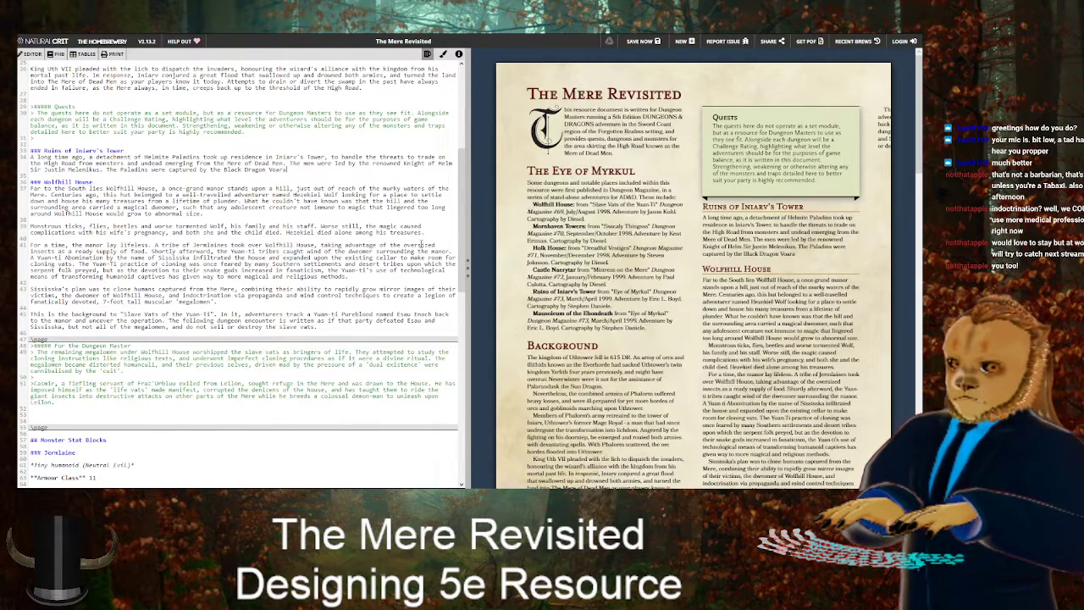
{"action": "type", "text": "ghaman"}
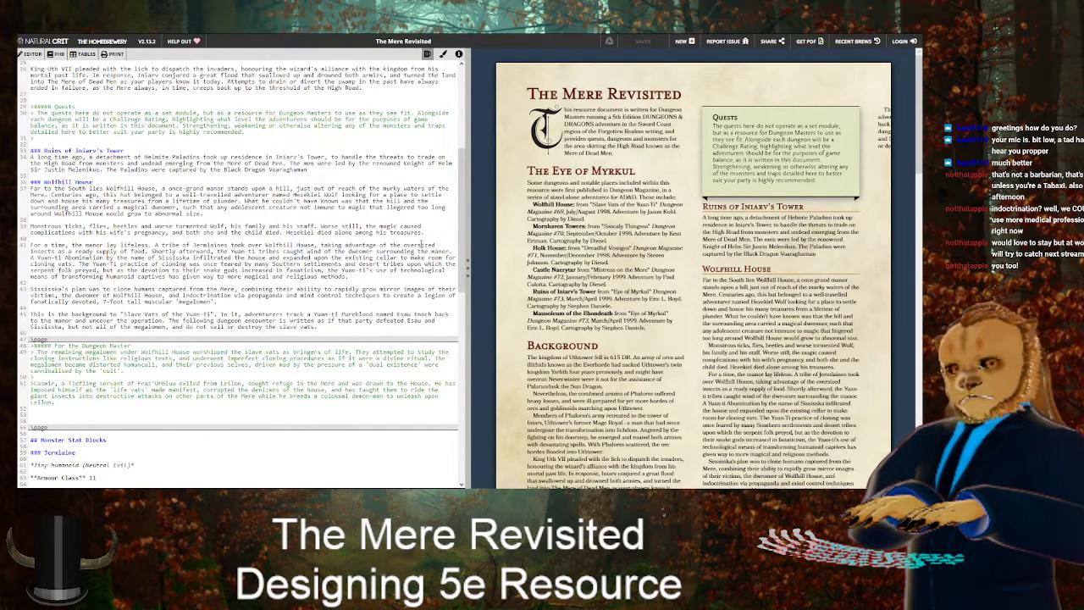
{"action": "type", "text": "thar"}
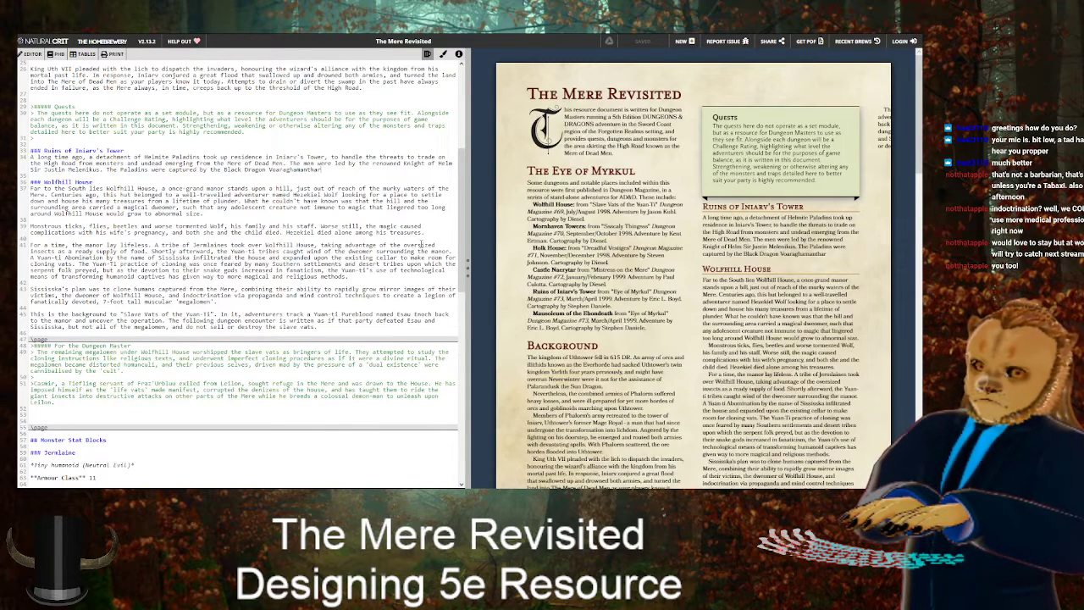
Finish the sentence about the captured Paladins with "and buried alive within the Mere."
{"action": "type", "text": "and left to suffocate"}
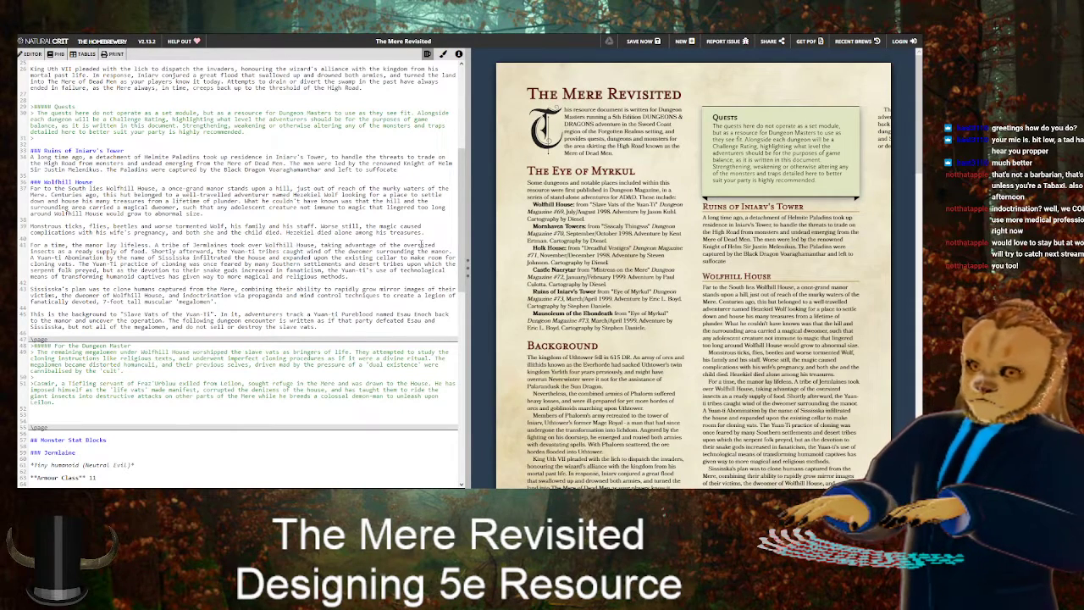
{"action": "type", "text": "under the"}
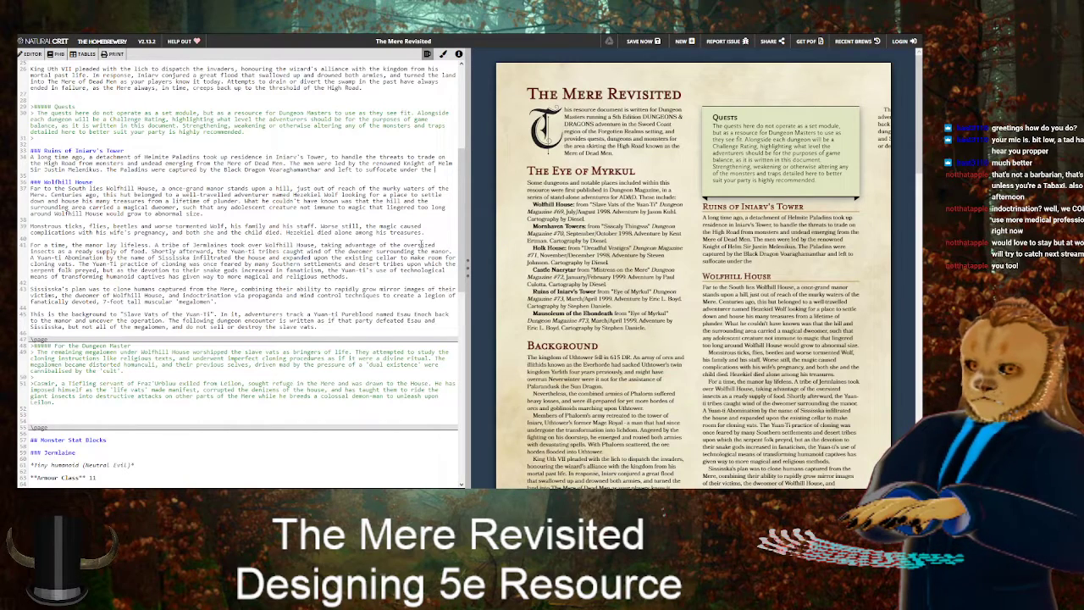
{"action": "key", "text": "BackSpace"}
{"action": "key", "text": "BackSpace"}
{"action": "key", "text": "BackSpace"}
{"action": "key", "text": "BackSpace"}
{"action": "key", "text": "BackSpace"}
{"action": "key", "text": "BackSpace"}
{"action": "key", "text": "BackSpace"}
{"action": "key", "text": "BackSpace"}
{"action": "key", "text": "BackSpace"}
{"action": "key", "text": "BackSpace"}
{"action": "key", "text": "BackSpace"}
{"action": "key", "text": "BackSpace"}
{"action": "key", "text": "BackSpace"}
{"action": "key", "text": "BackSpace"}
{"action": "key", "text": "BackSpace"}
{"action": "key", "text": "BackSpace"}
{"action": "key", "text": "BackSpace"}
{"action": "key", "text": "BackSpace"}
{"action": "key", "text": "BackSpace"}
{"action": "key", "text": "BackSpace"}
{"action": "key", "text": "BackSpace"}
{"action": "type", "text": "buried allive within the Mere."}
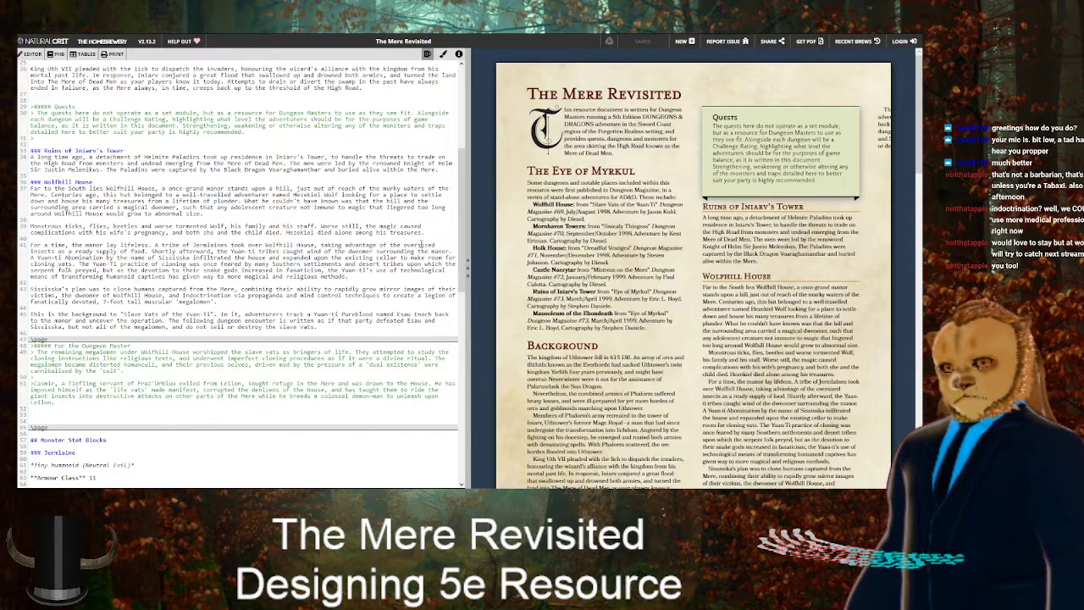
Start a new paragraph below the Ruins of Iniarv's Tower text with the words "Were it"
{"action": "key", "text": "Return"}
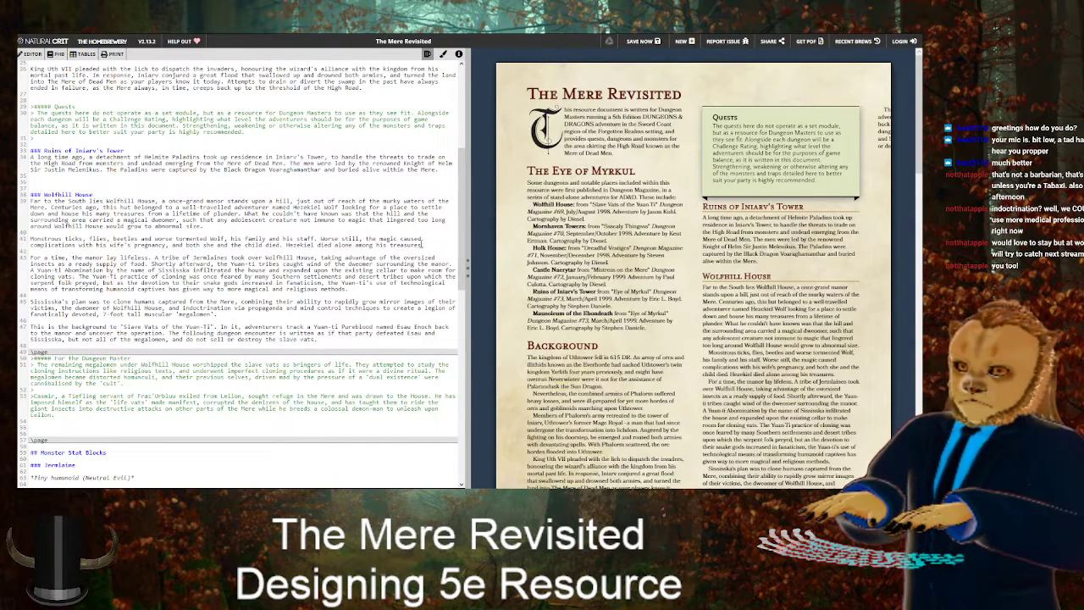
{"action": "type", "text": "Myrkul"}
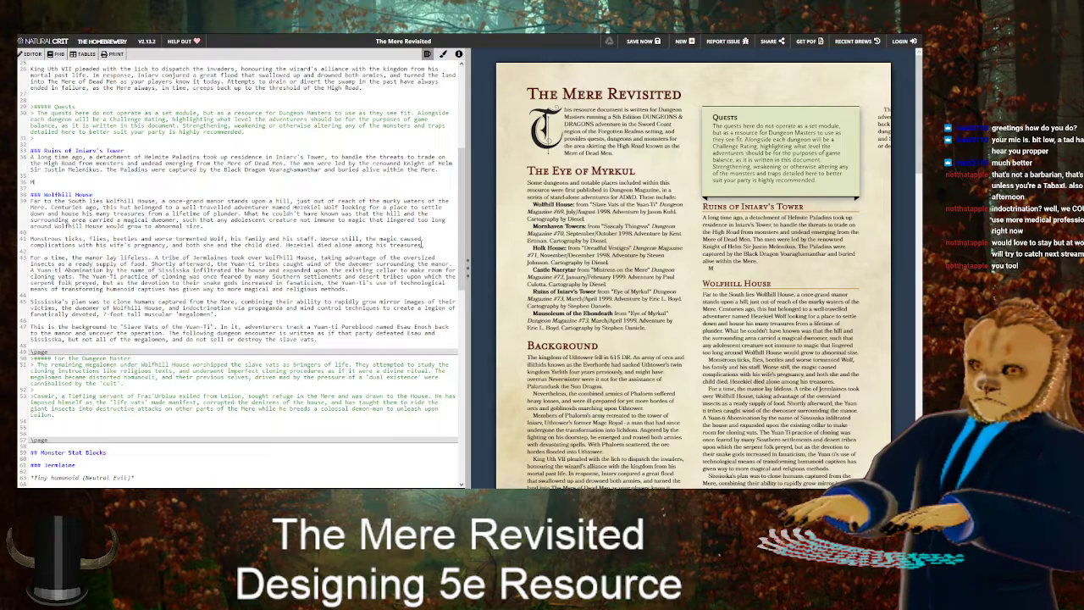
{"action": "key", "text": "BackSpace"}
{"action": "key", "text": "BackSpace"}
{"action": "key", "text": "BackSpace"}
{"action": "key", "text": "BackSpace"}
{"action": "key", "text": "BackSpace"}
{"action": "key", "text": "BackSpace"}
{"action": "type", "text": "Were it"}
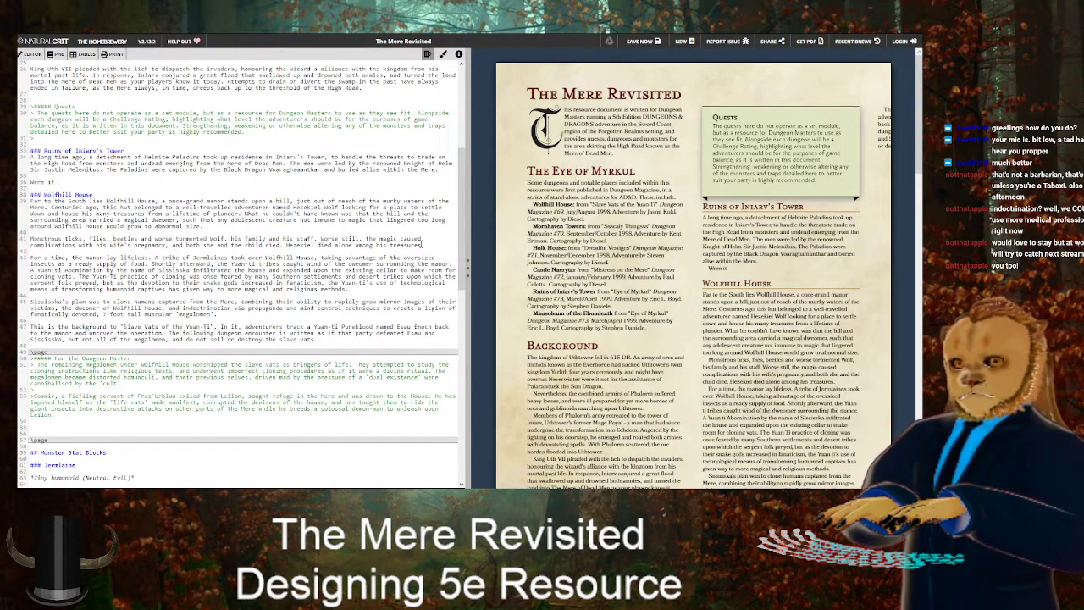
Search the web for "myrkul" and look over the Forgotten Realms Wiki article on Myrkul
{"action": "key", "text": "ctrl+t"}
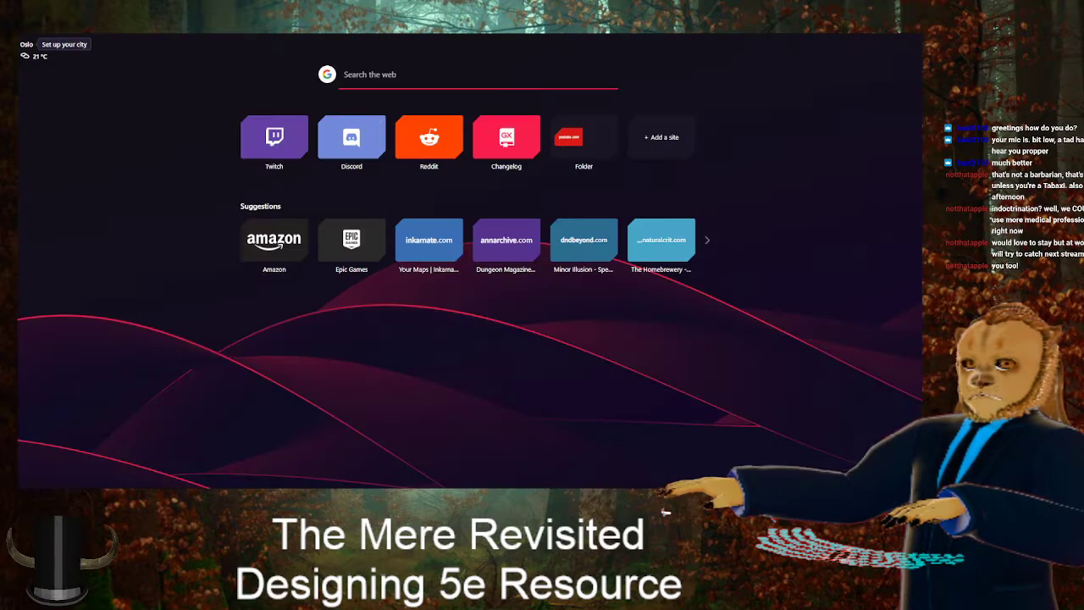
{"action": "type", "text": "myrkul"}
{"action": "key", "text": "Return"}
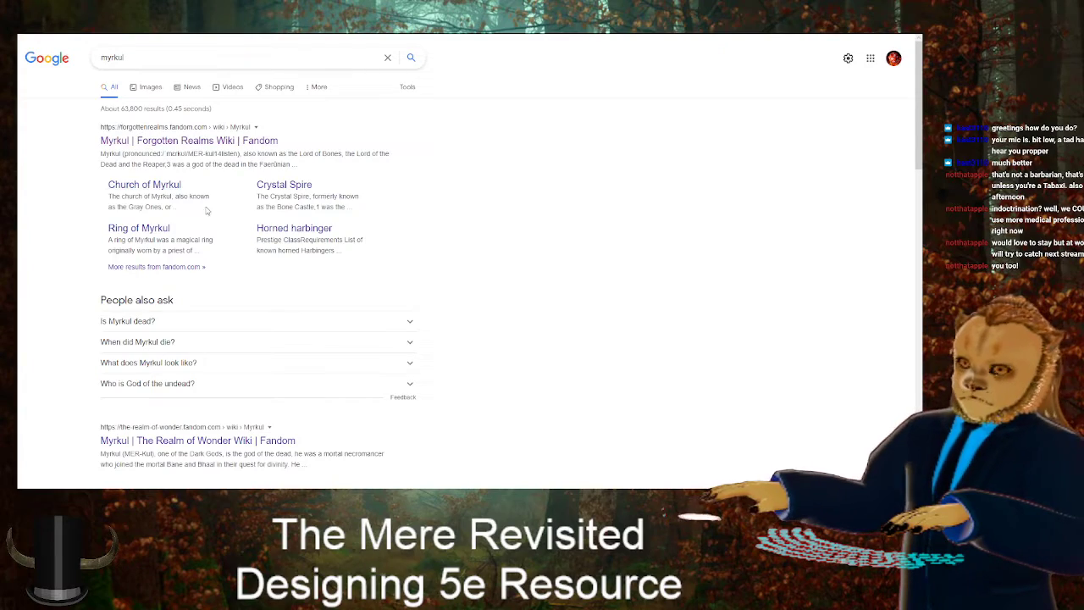
{"action": "left_click", "coordinate": [191, 140]}
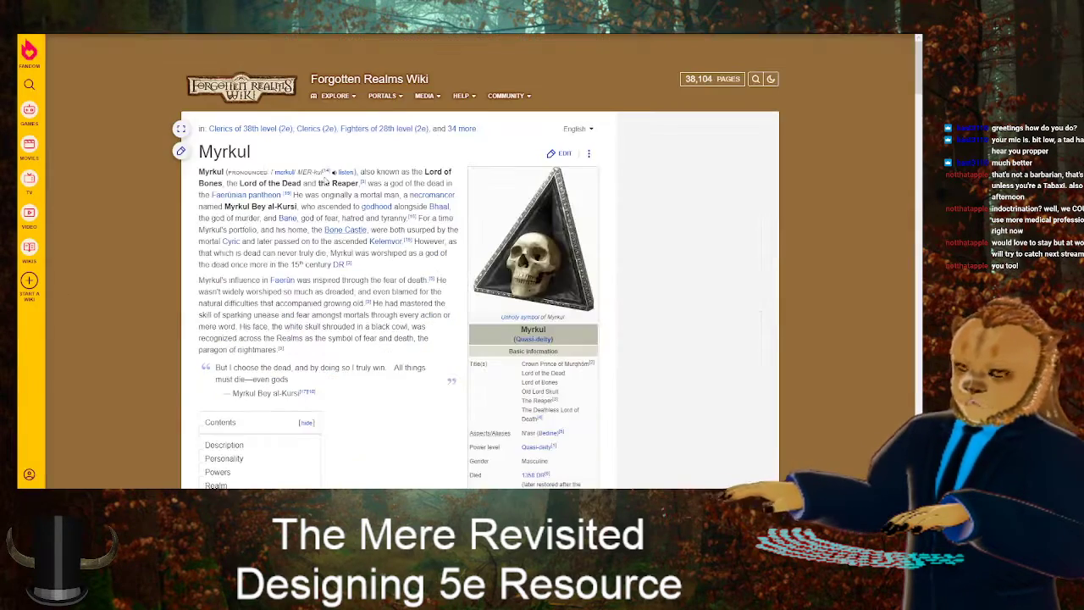
{"action": "scroll", "coordinate": [343, 373], "scroll_direction": "down", "scroll_amount": 2}
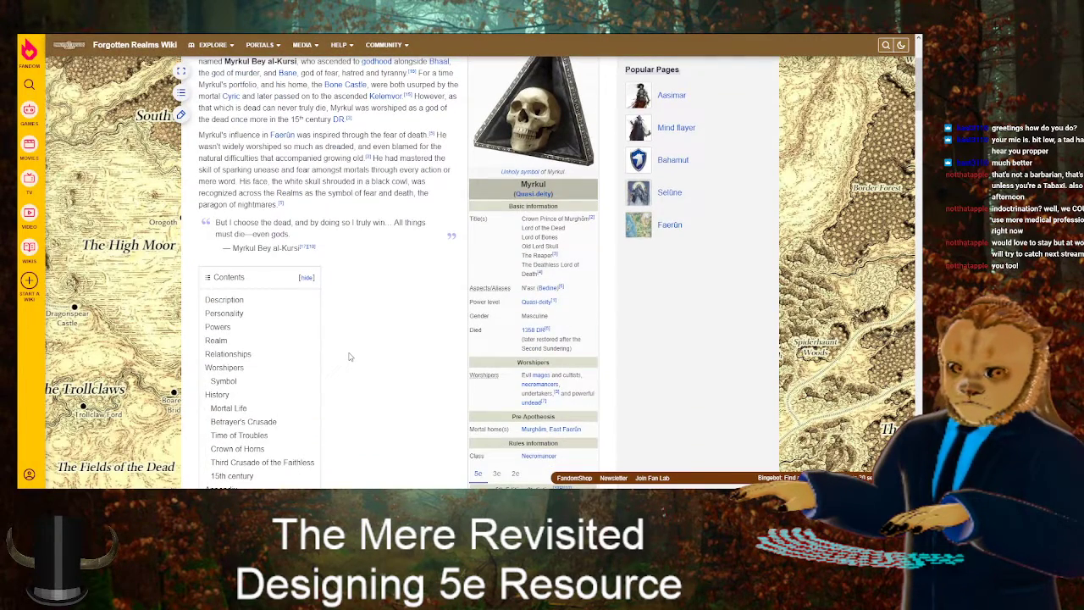
{"action": "scroll", "coordinate": [349, 356], "scroll_direction": "up", "scroll_amount": 2}
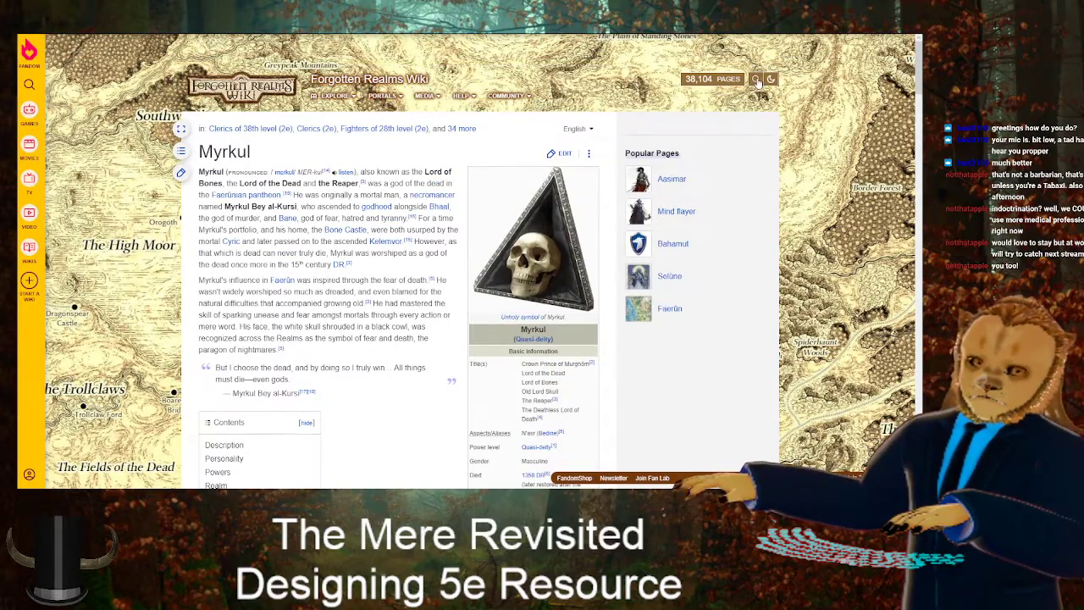
Search the Forgotten Realms Wiki for "helm" and open the article on the deity Helm
{"action": "left_click", "coordinate": [755, 80]}
{"action": "type", "text": "helm"}
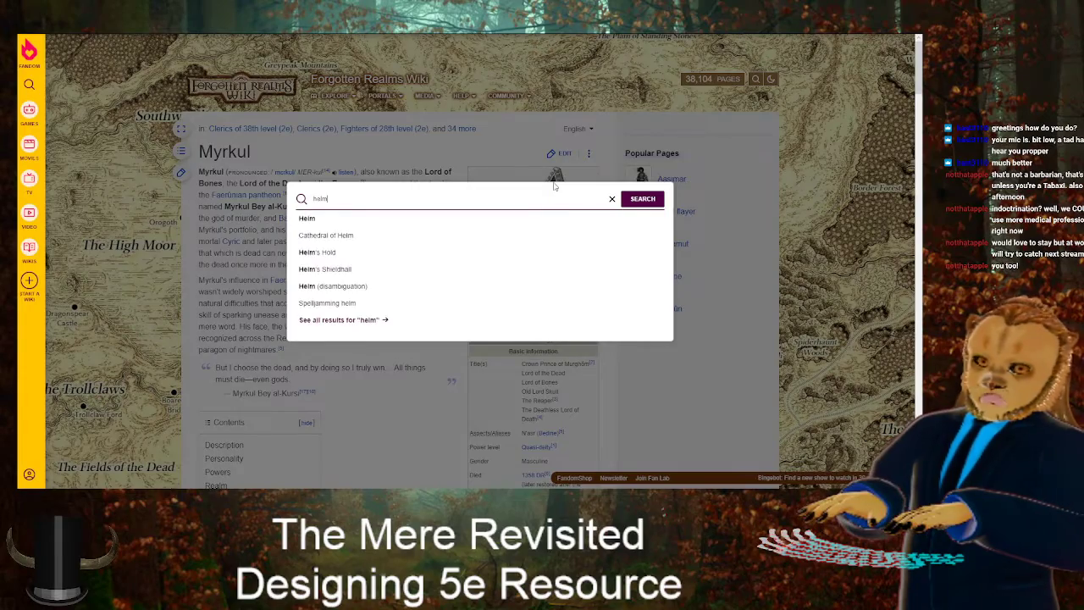
{"action": "key", "text": "Return"}
{"action": "left_click", "coordinate": [305, 246]}
Read through the Helm article's personality, relations, history, death and return sections
{"action": "scroll", "coordinate": [355, 335], "scroll_direction": "down", "scroll_amount": 3}
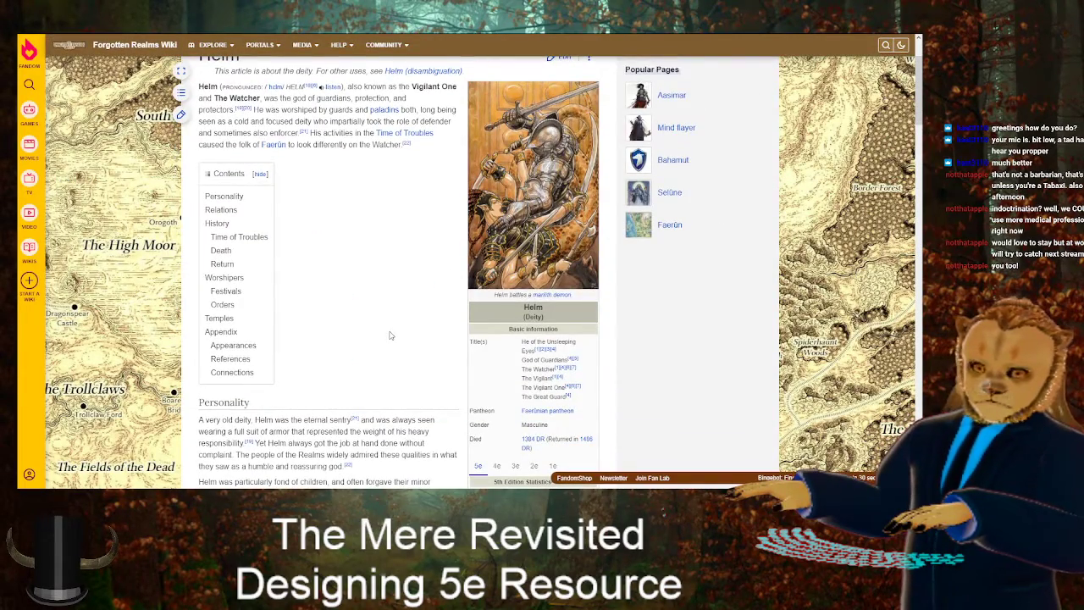
{"action": "scroll", "coordinate": [391, 337], "scroll_direction": "down", "scroll_amount": 2}
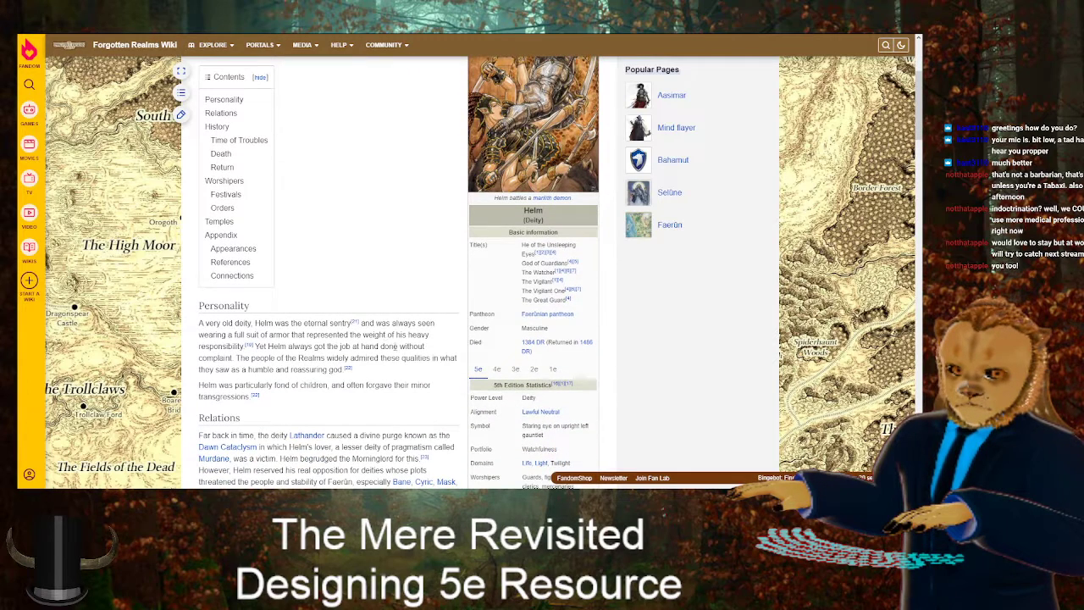
{"action": "scroll", "coordinate": [408, 345], "scroll_direction": "down", "scroll_amount": 2}
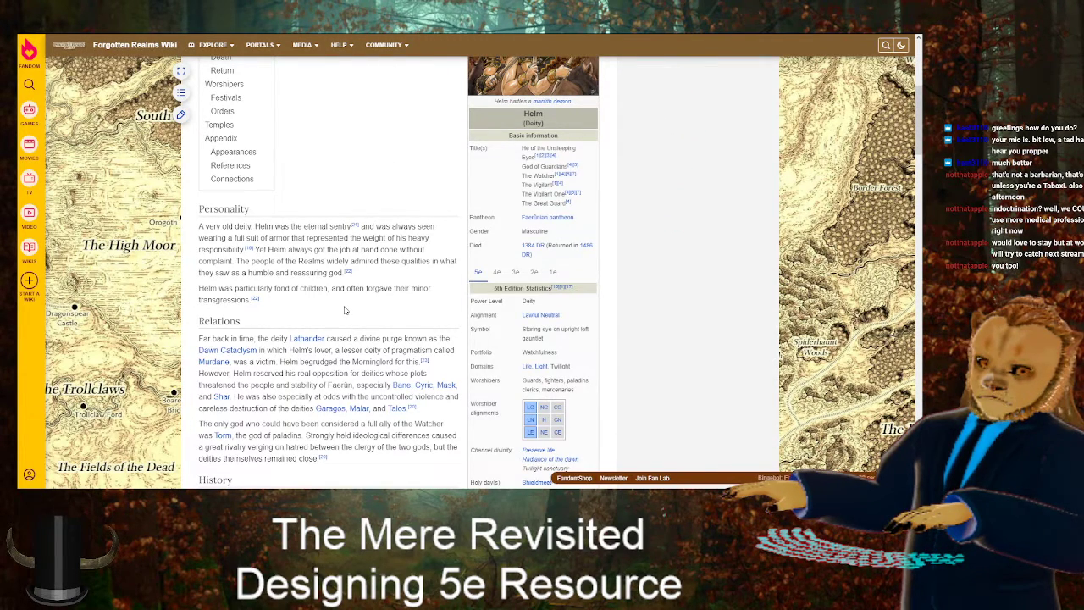
{"action": "scroll", "coordinate": [344, 310], "scroll_direction": "down", "scroll_amount": 2}
{"action": "scroll", "coordinate": [357, 300], "scroll_direction": "up", "scroll_amount": 3}
{"action": "scroll", "coordinate": [356, 300], "scroll_direction": "down", "scroll_amount": 3}
{"action": "scroll", "coordinate": [357, 300], "scroll_direction": "down", "scroll_amount": 3}
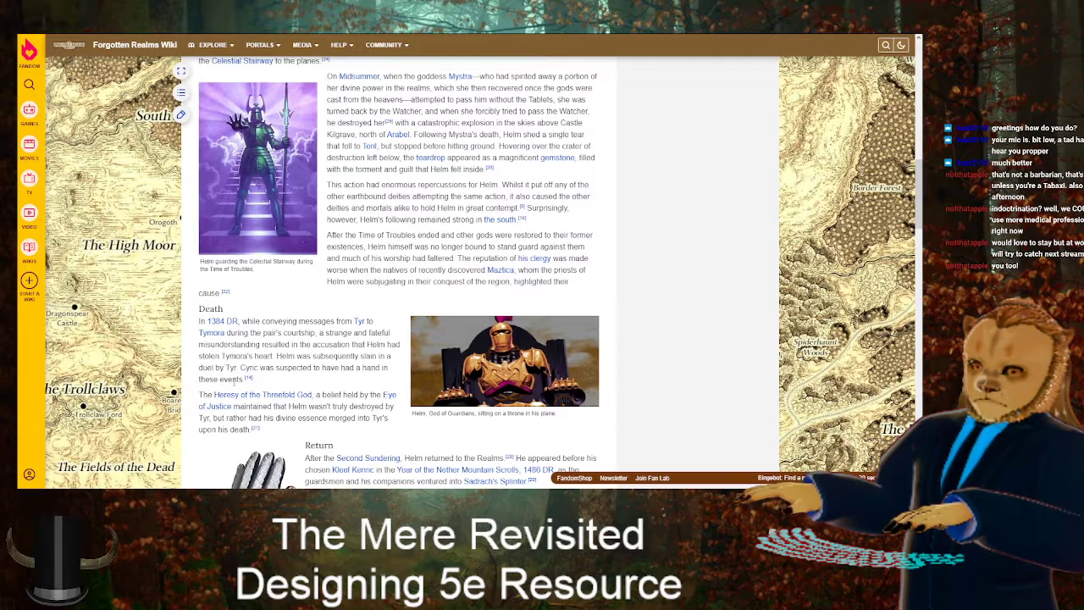
{"action": "scroll", "coordinate": [342, 417], "scroll_direction": "down", "scroll_amount": 2}
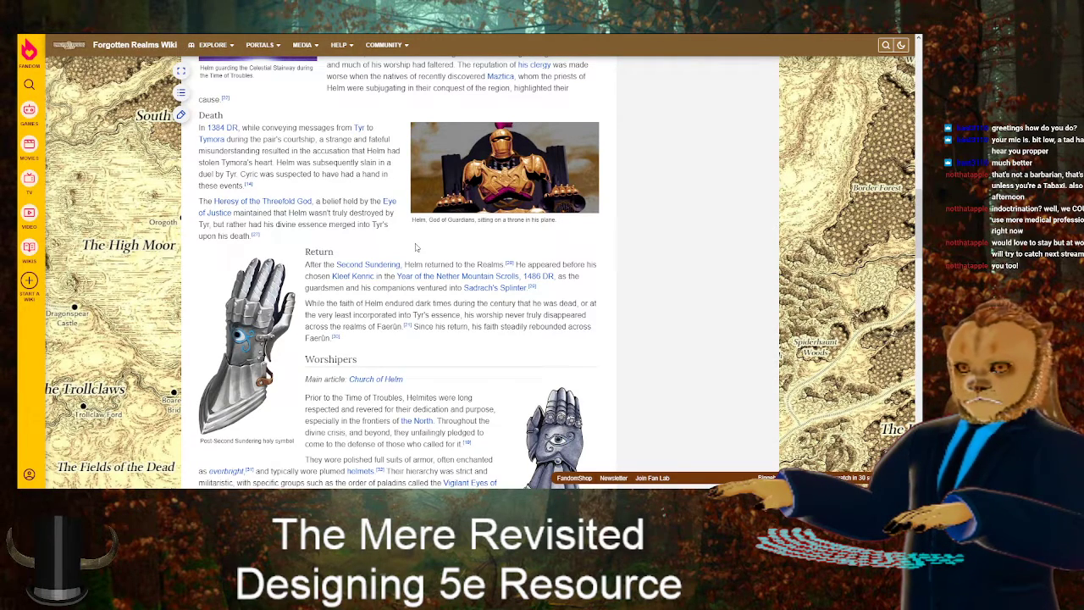
{"action": "scroll", "coordinate": [415, 247], "scroll_direction": "down", "scroll_amount": 1}
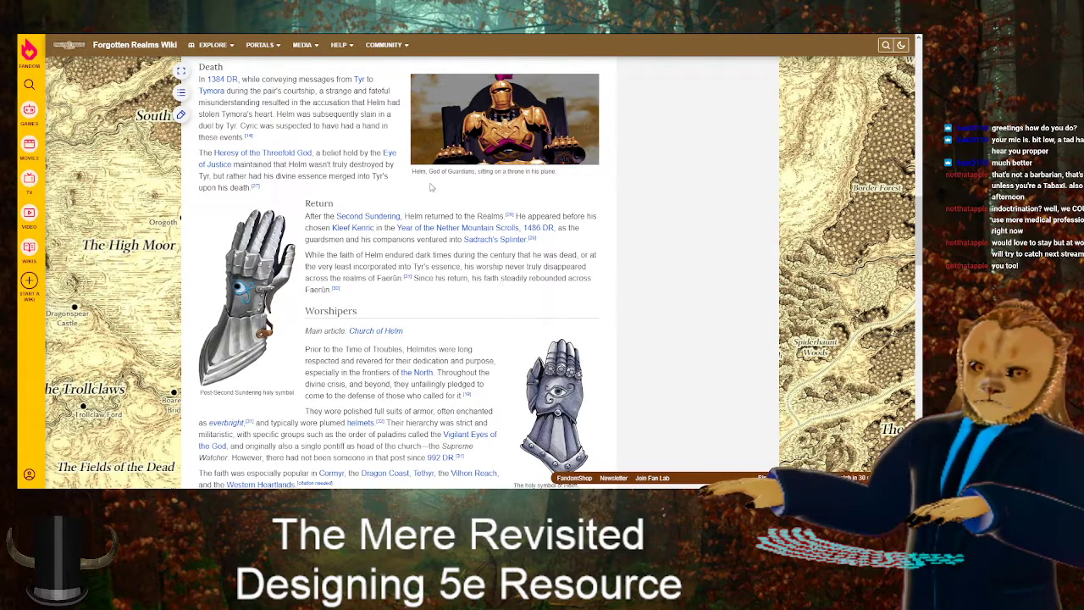
Return to The Homebrewery document and replace "Were it" with "Myrkul, the Lord of Bones"
{"action": "left_click", "coordinate": [665, 514]}
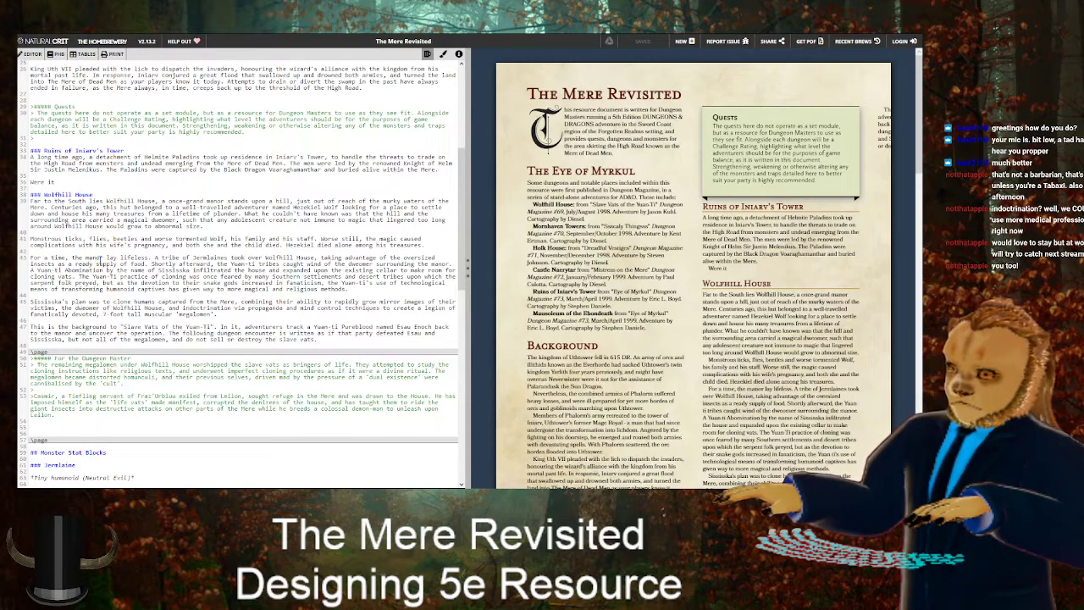
{"action": "key", "text": "BackSpace"}
{"action": "key", "text": "BackSpace"}
{"action": "key", "text": "BackSpace"}
{"action": "key", "text": "BackSpace"}
{"action": "key", "text": "BackSpace"}
{"action": "key", "text": "BackSpace"}
{"action": "key", "text": "BackSpace"}
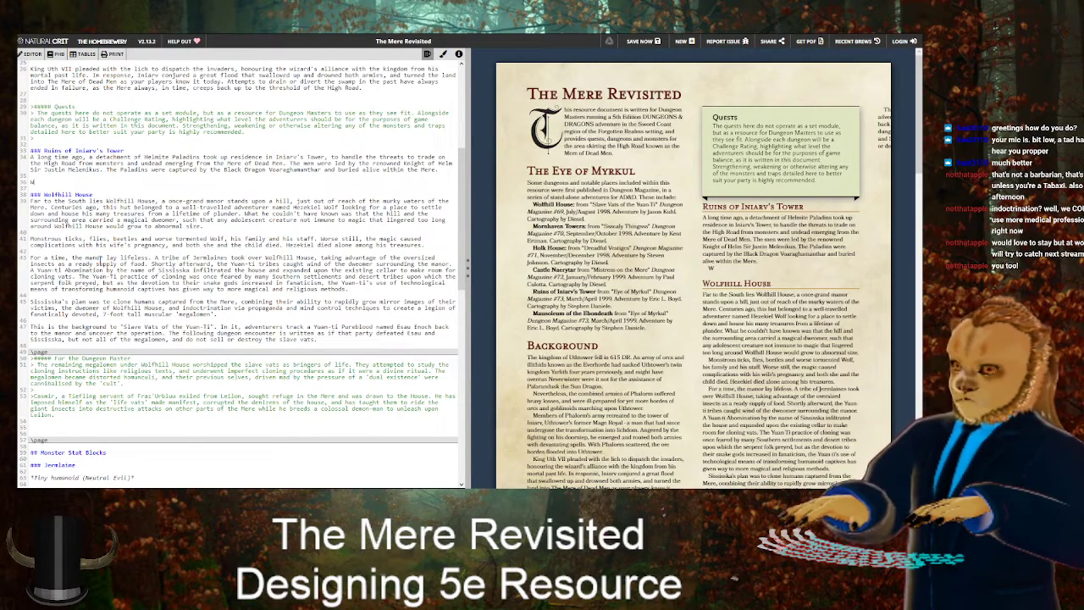
{"action": "key", "text": "BackSpace"}
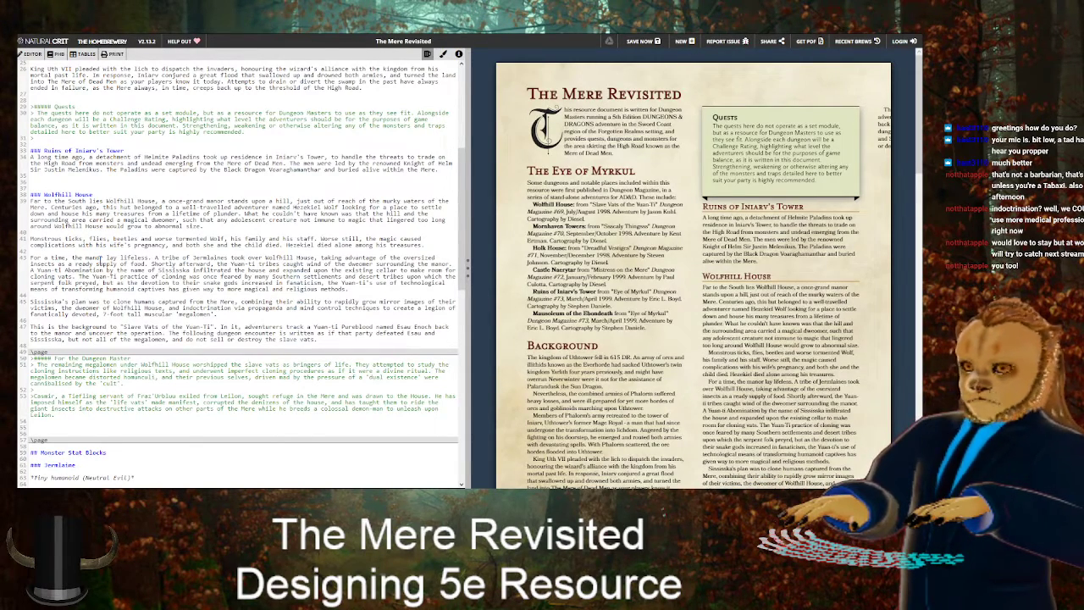
{"action": "type", "text": "Myrkul"}
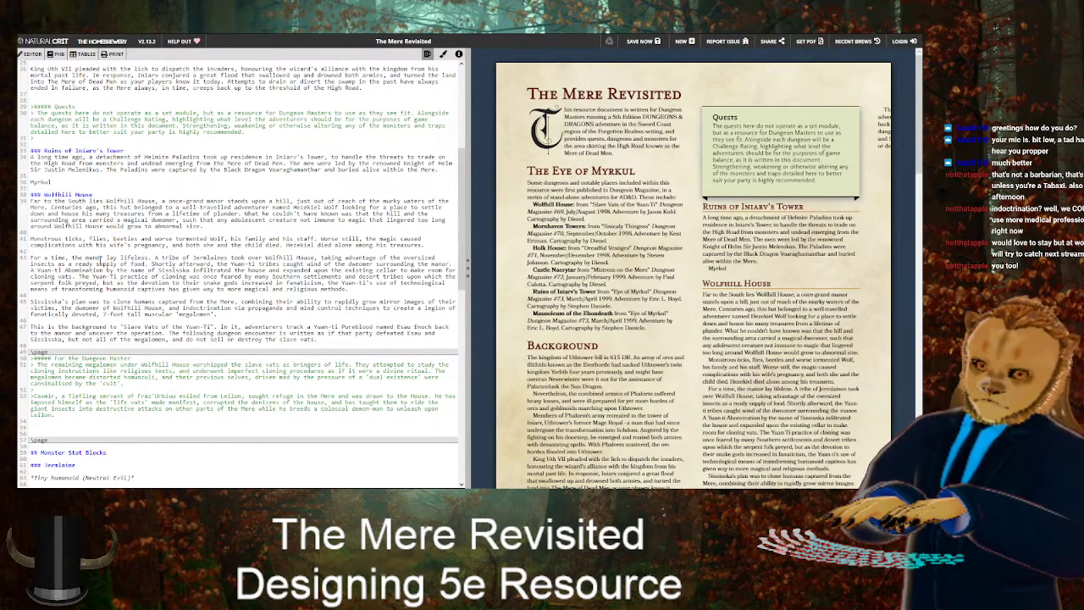
{"action": "type", "text": ", "}
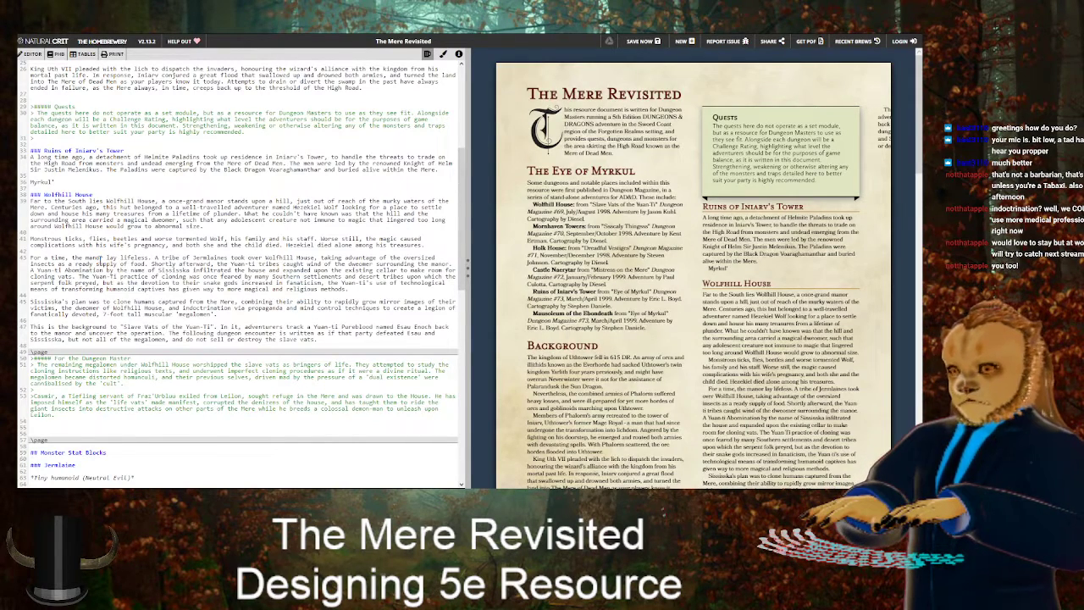
{"action": "type", "text": "the Lord of Bones"}
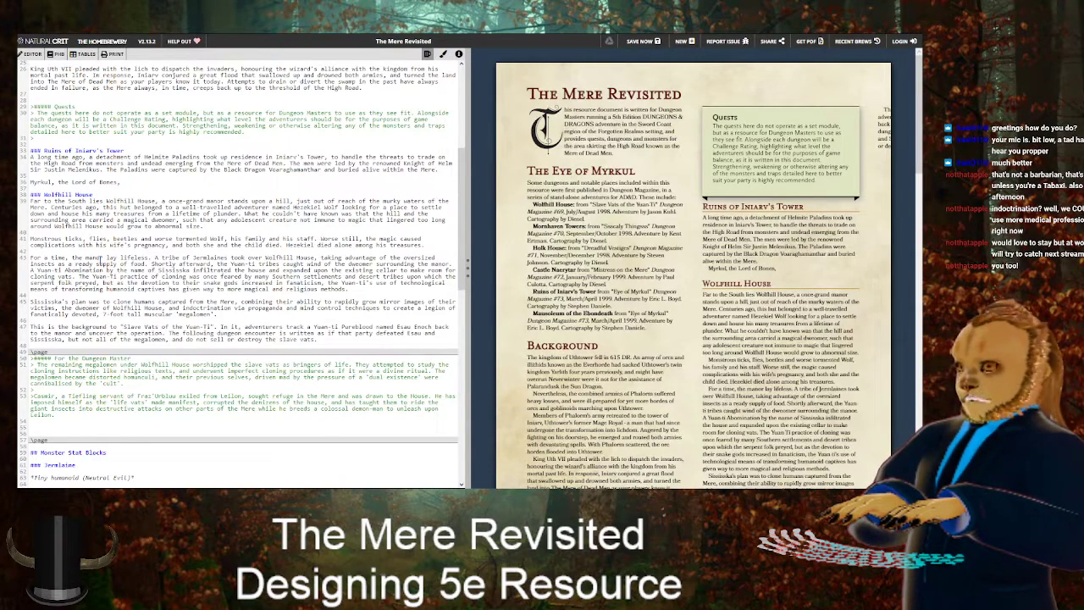
Continue the Myrkul sentence with ", has but a fraction of the godly power"
{"action": "type", "text": ", has litl"}
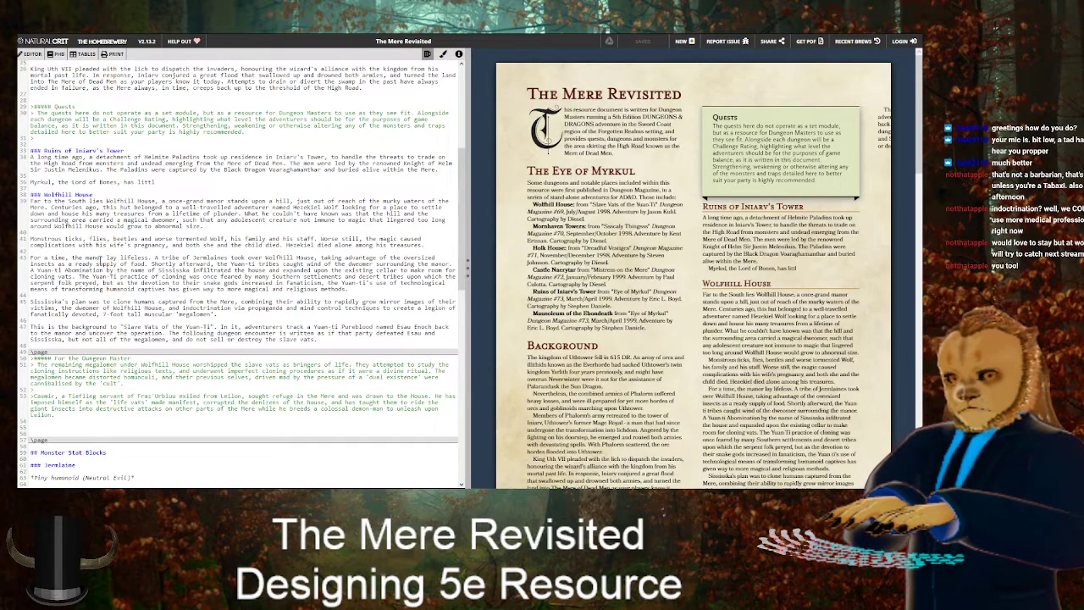
{"action": "key", "text": "BackSpace"}
{"action": "type", "text": "tle"}
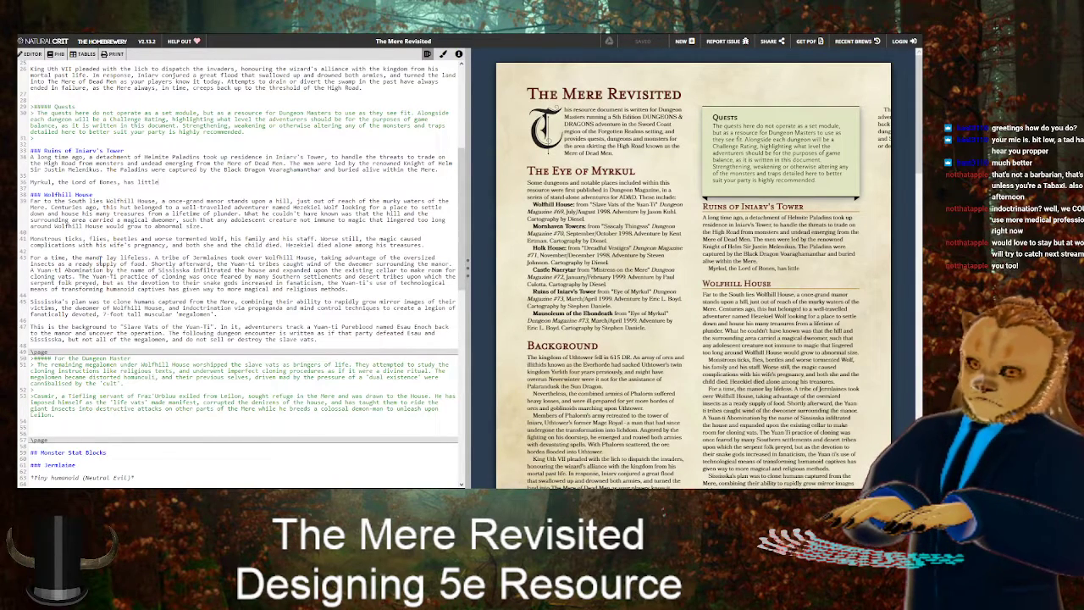
{"action": "key", "text": "BackSpace"}
{"action": "key", "text": "BackSpace"}
{"action": "key", "text": "BackSpace"}
{"action": "key", "text": "BackSpace"}
{"action": "key", "text": "BackSpace"}
{"action": "key", "text": "BackSpace"}
{"action": "type", "text": "but a fraction of the god"}
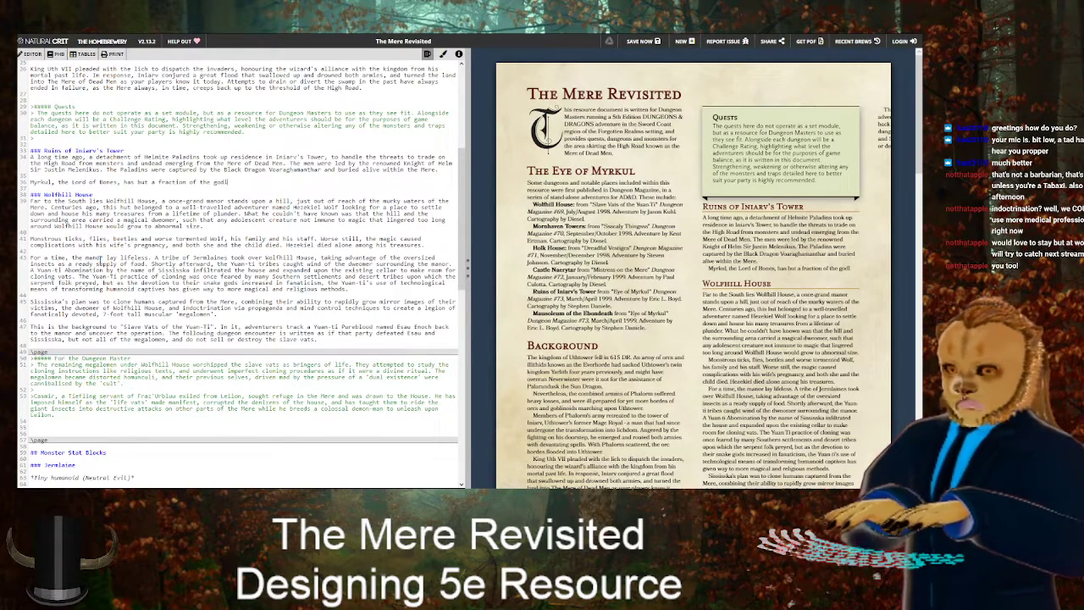
{"action": "type", "text": "ly power"}
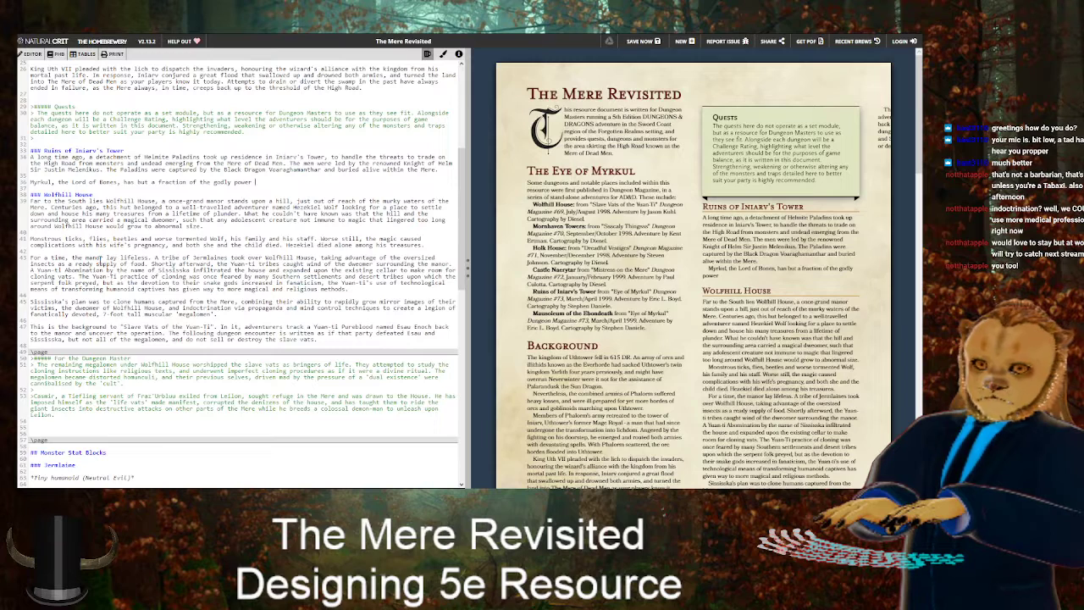
Replace "godly power" in the Myrkul sentence with "unholy power he once did,"
{"action": "key", "text": "BackSpace"}
{"action": "key", "text": "BackSpace"}
{"action": "key", "text": "BackSpace"}
{"action": "key", "text": "BackSpace"}
{"action": "key", "text": "BackSpace"}
{"action": "key", "text": "BackSpace"}
{"action": "key", "text": "BackSpace"}
{"action": "key", "text": "BackSpace"}
{"action": "key", "text": "BackSpace"}
{"action": "key", "text": "BackSpace"}
{"action": "key", "text": "BackSpace"}
{"action": "key", "text": "BackSpace"}
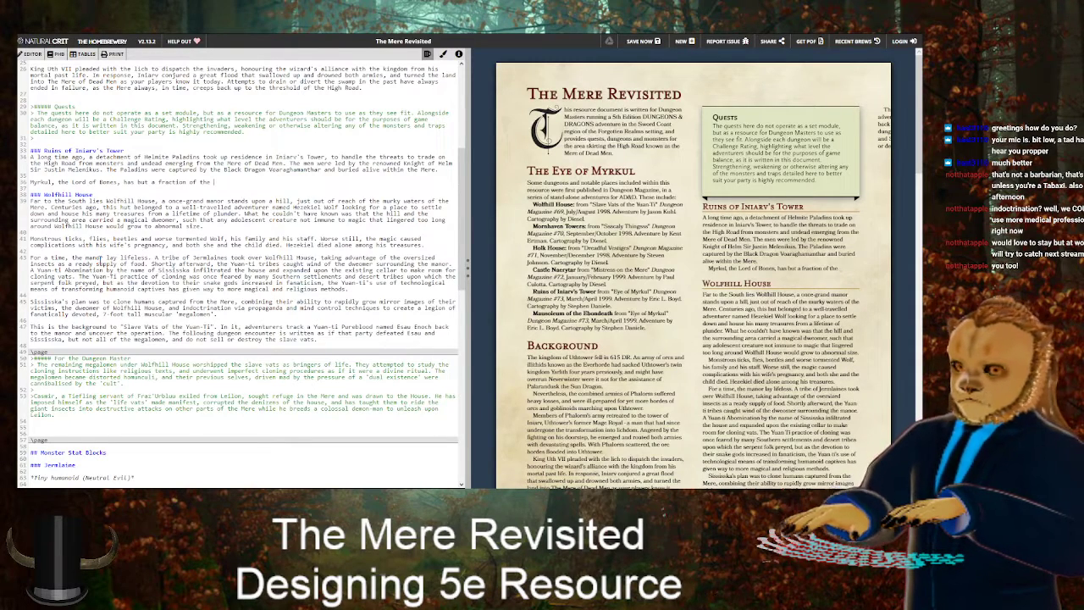
{"action": "type", "text": "unholy power he once did."}
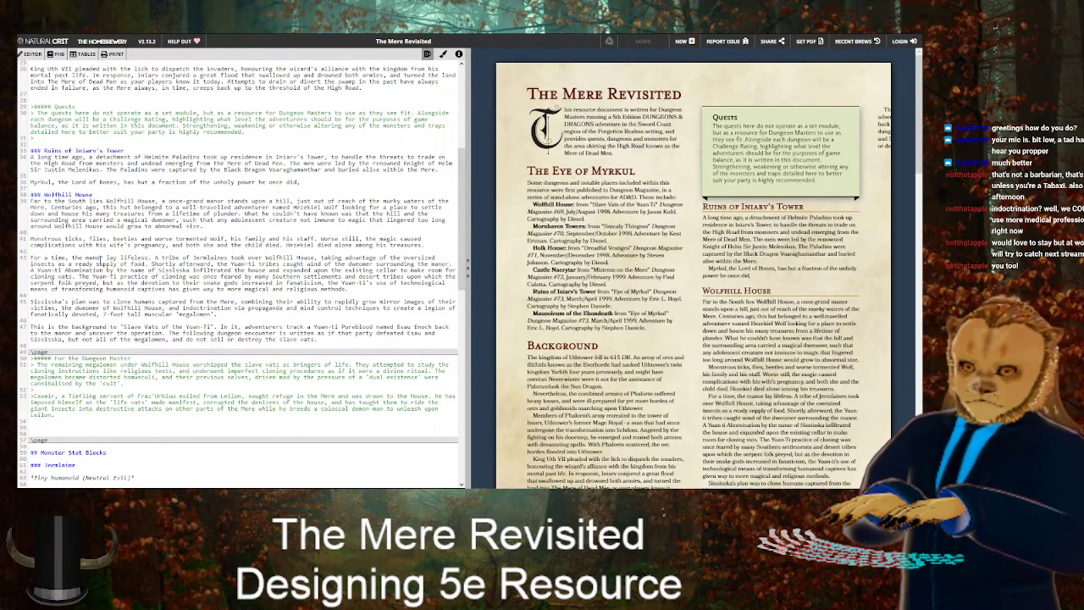
Finish the Myrkul sentence with "but it is well-known that his influence within the Mere of Dead Men is strong."
{"action": "type", "text": "but"}
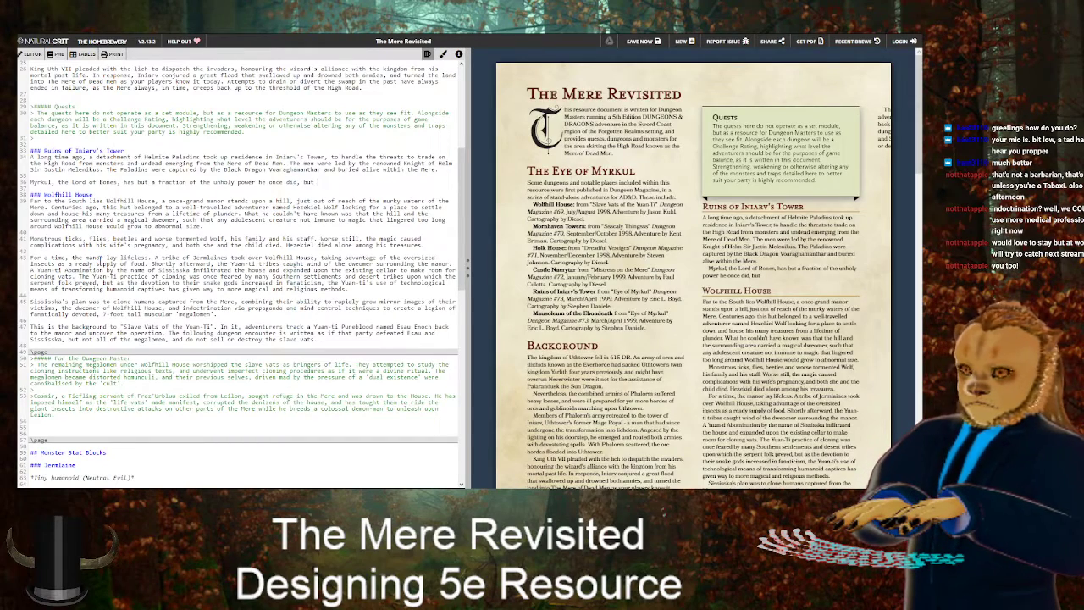
{"action": "type", "text": " i"}
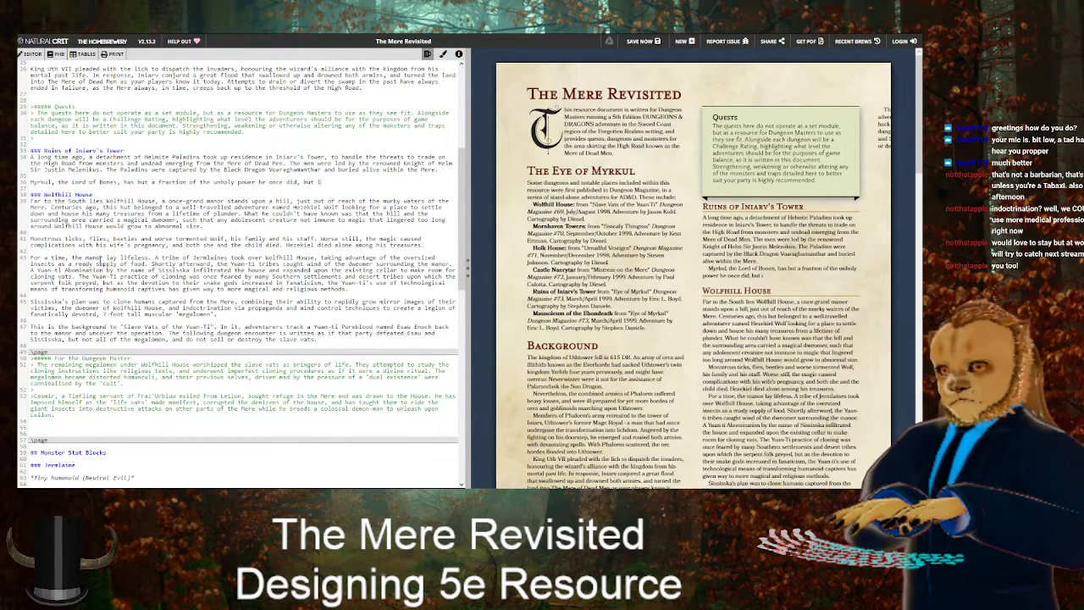
{"action": "type", "text": "t is well-known that "}
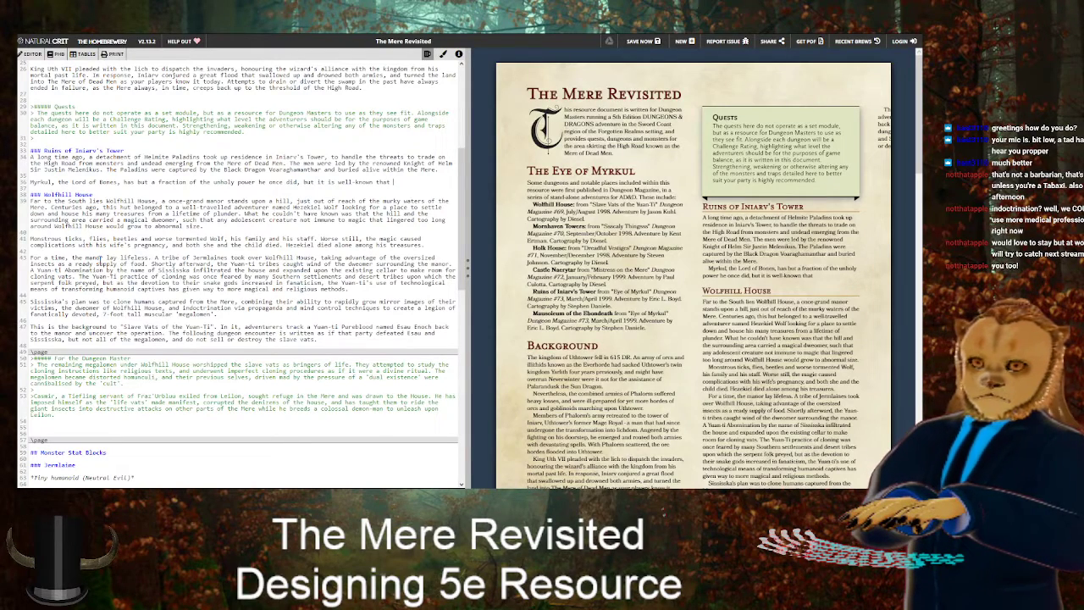
{"action": "type", "text": "his"}
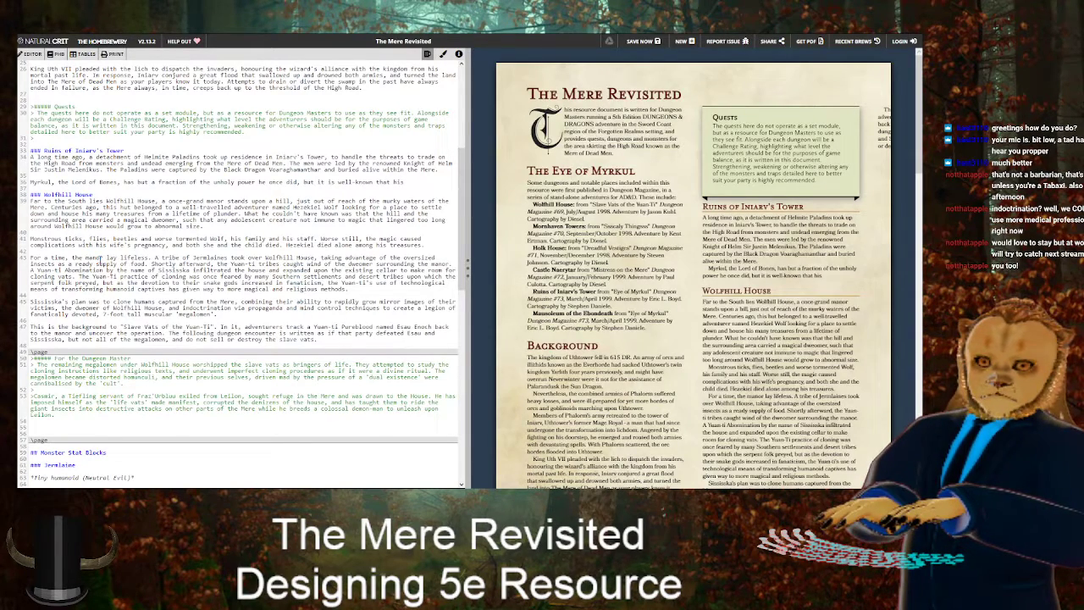
{"action": "type", "text": " influence "}
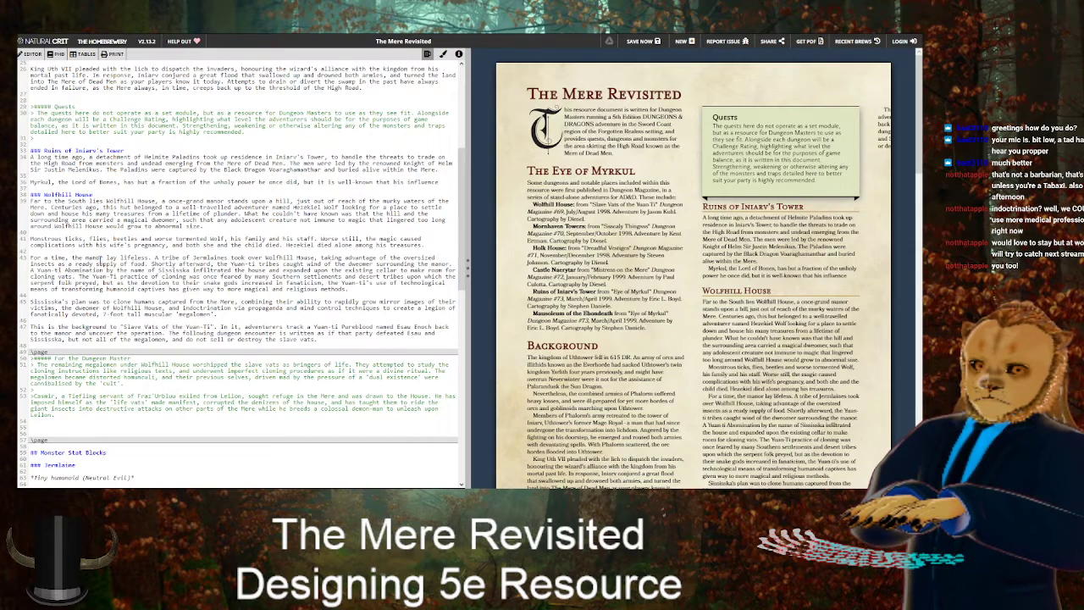
{"action": "type", "text": "within"}
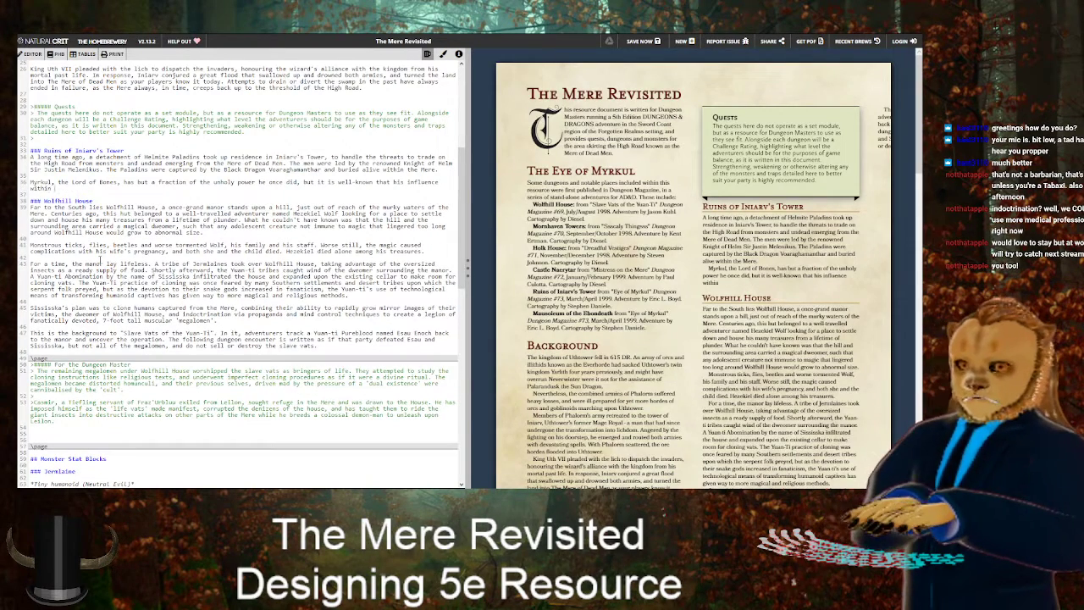
{"action": "type", "text": " the Mere off"}
{"action": "key", "text": "BackSpace"}
{"action": "key", "text": "BackSpace"}
{"action": "type", "text": "Men is strong"}
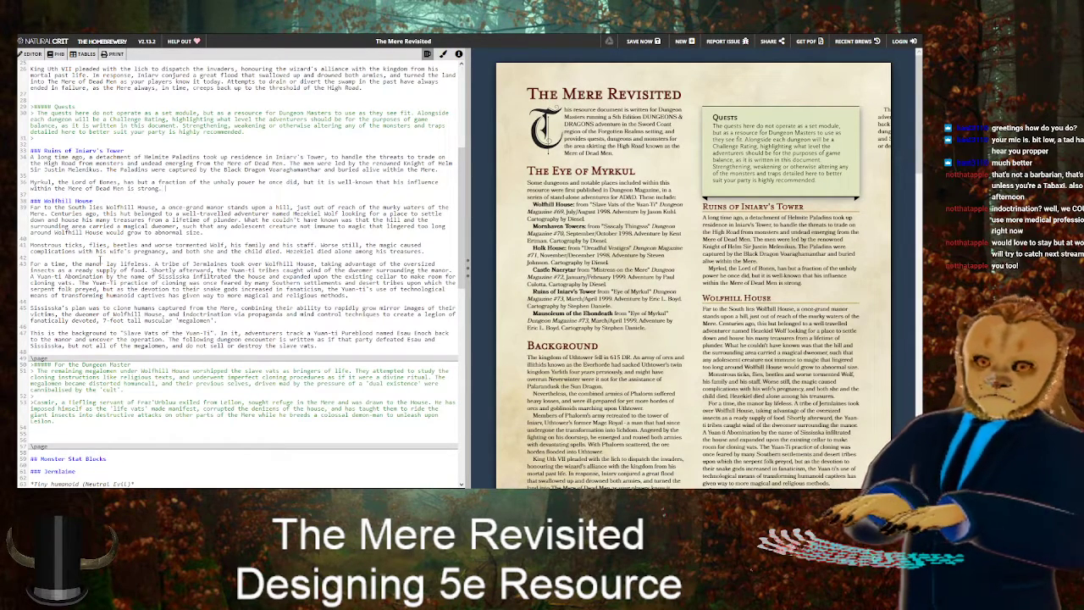
{"action": "type", "text": "."}
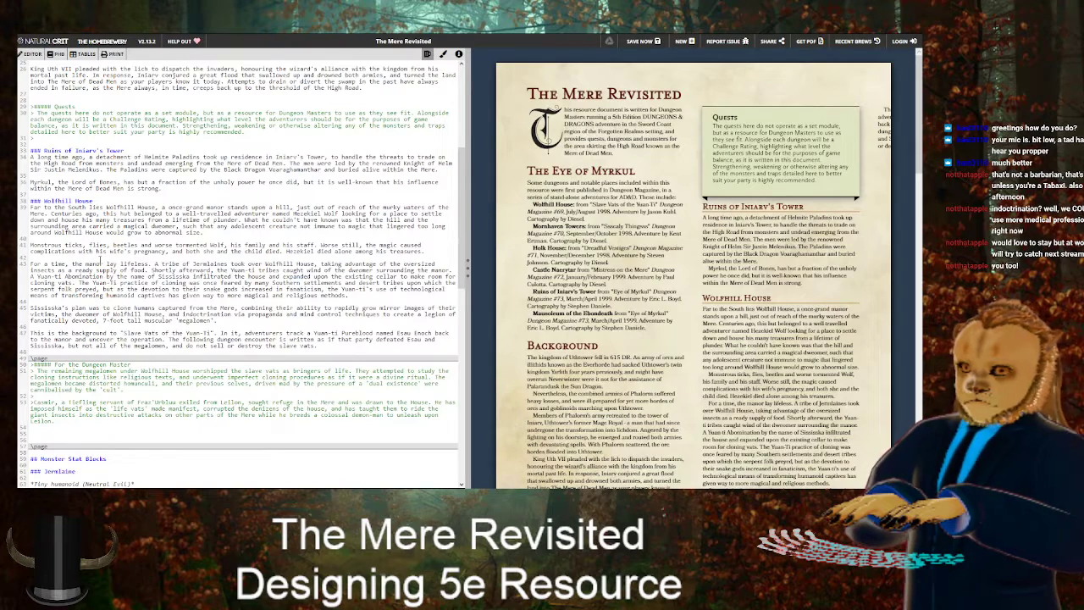
Start a new sentence at the end of the Myrkul paragraph: "For many years Myrkul sought to raise the Helmite Paladins"
{"action": "type", "text": " For "}
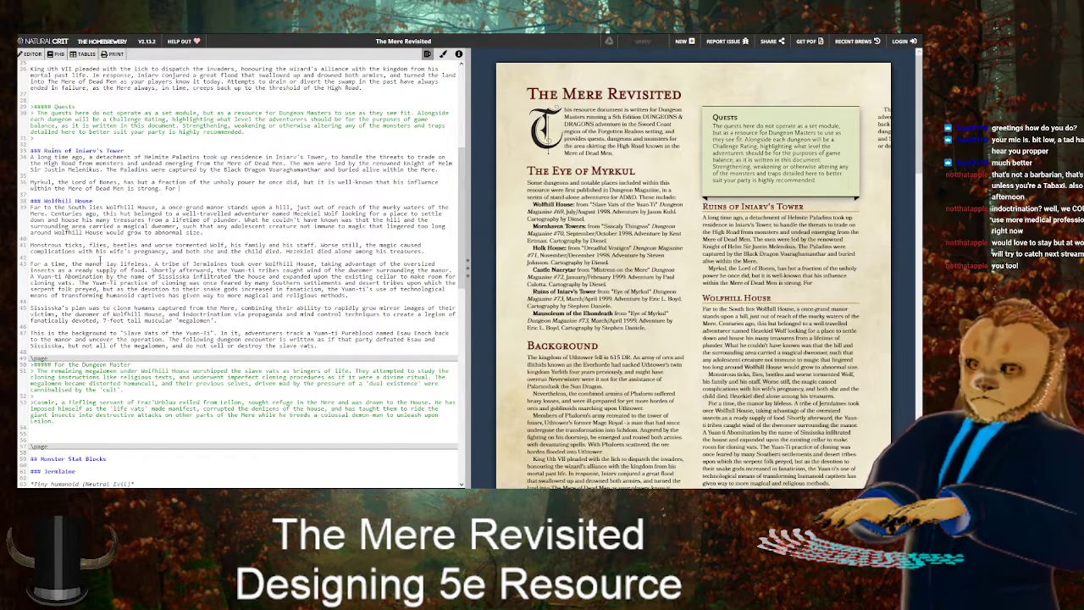
{"action": "type", "text": "many years "}
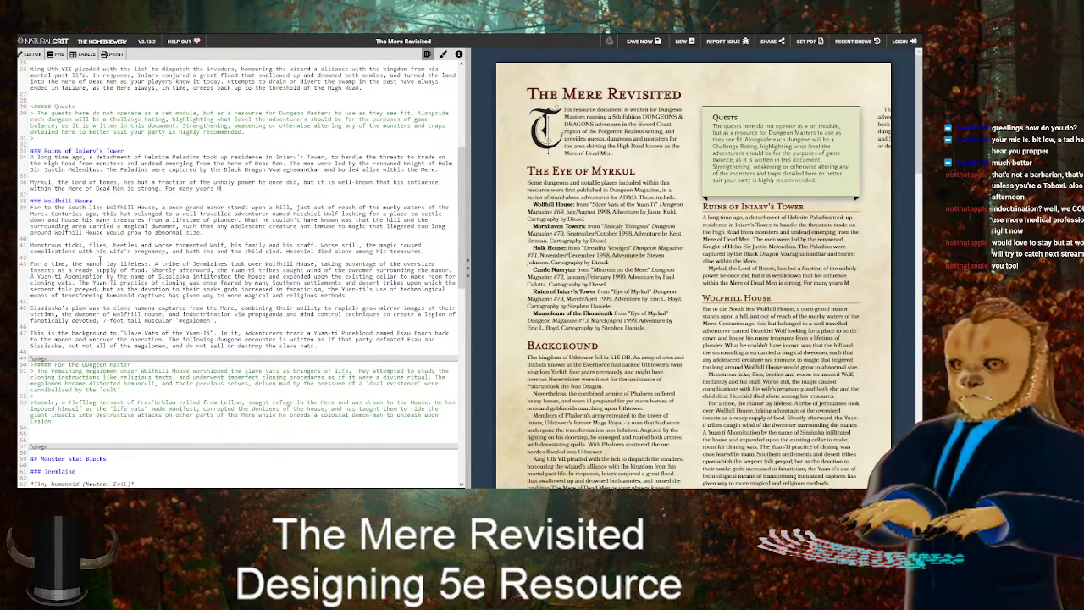
{"action": "type", "text": "Myrkul d"}
{"action": "key", "text": "BackSpace"}
{"action": "type", "text": "sought to"}
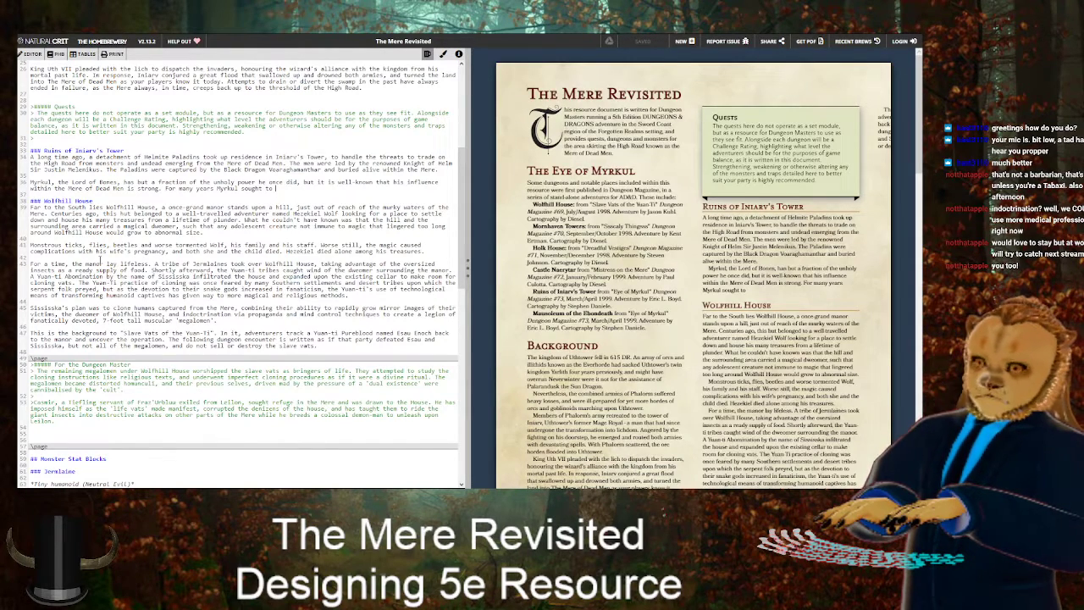
{"action": "type", "text": " raise"}
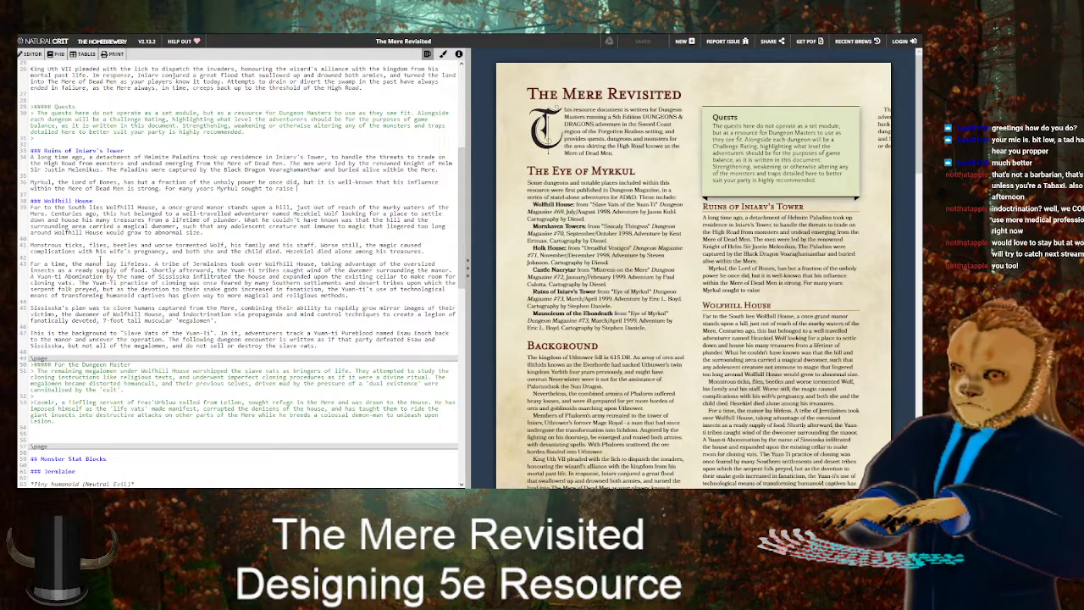
{"action": "type", "text": "the Helmite Paladins"}
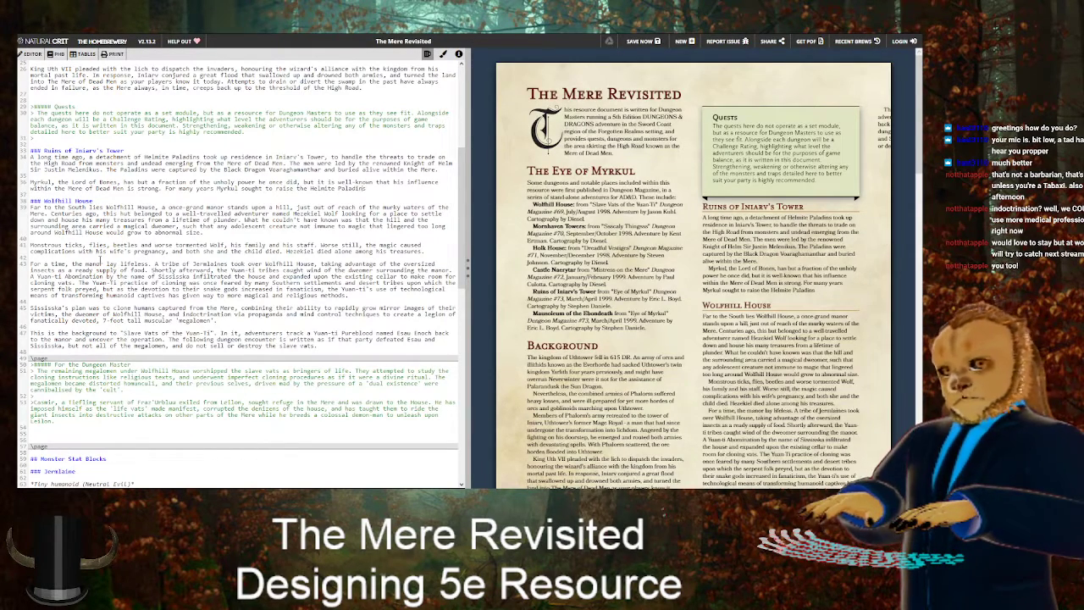
{"action": "type", "text": " as"}
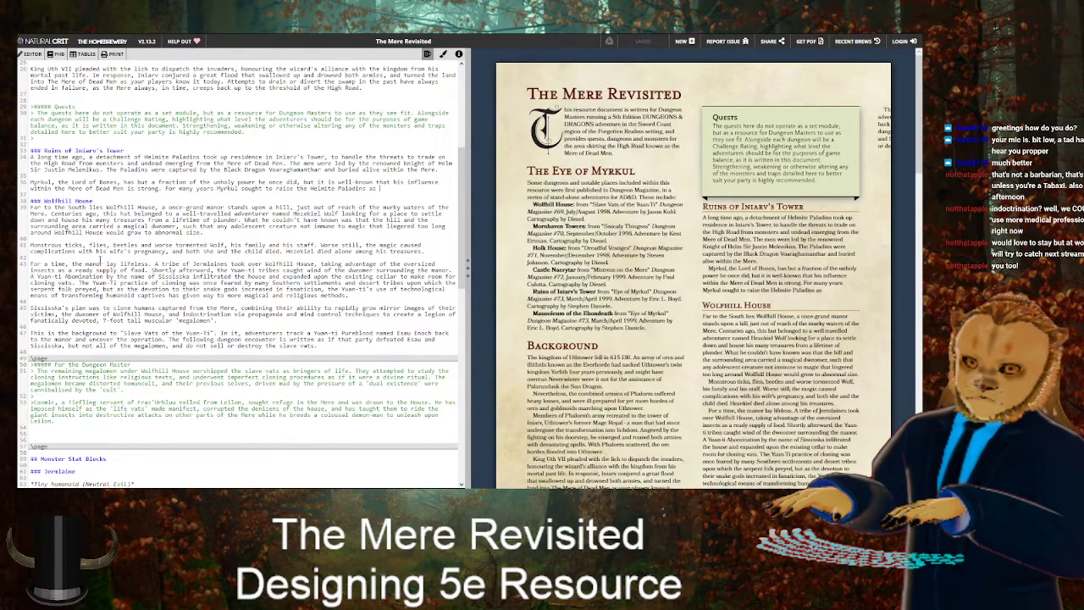
{"action": "type", "text": "undead warrio"}
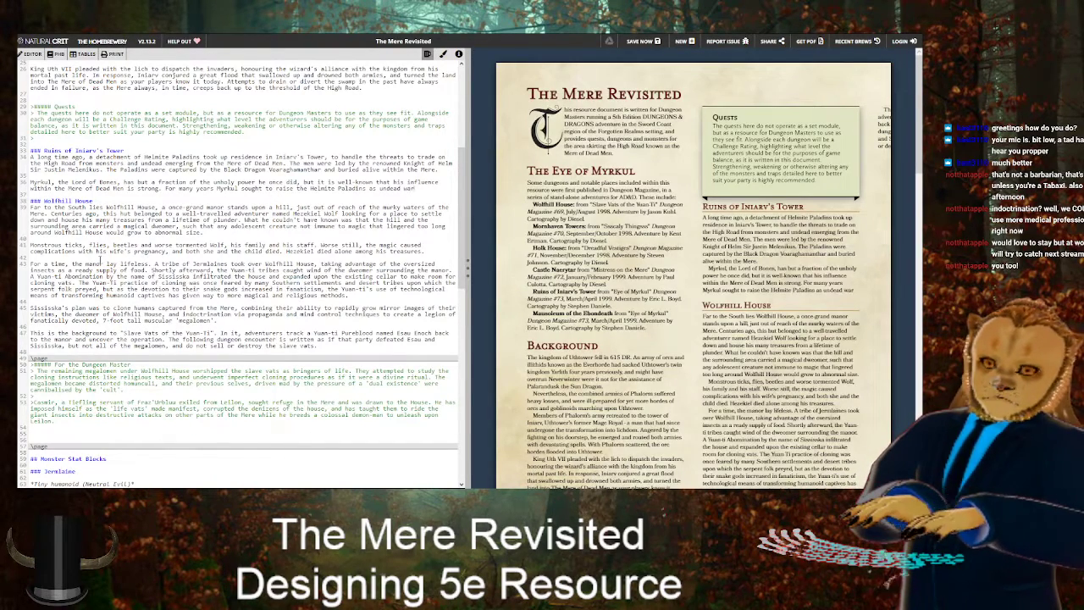
{"action": "key", "text": "BackSpace"}
{"action": "key", "text": "BackSpace"}
{"action": "key", "text": "BackSpace"}
{"action": "key", "text": "BackSpace"}
{"action": "key", "text": "BackSpace"}
{"action": "key", "text": "BackSpace"}
{"action": "key", "text": "BackSpace"}
{"action": "key", "text": "BackSpace"}
{"action": "key", "text": "BackSpace"}
{"action": "key", "text": "BackSpace"}
{"action": "key", "text": "BackSpace"}
{"action": "key", "text": "BackSpace"}
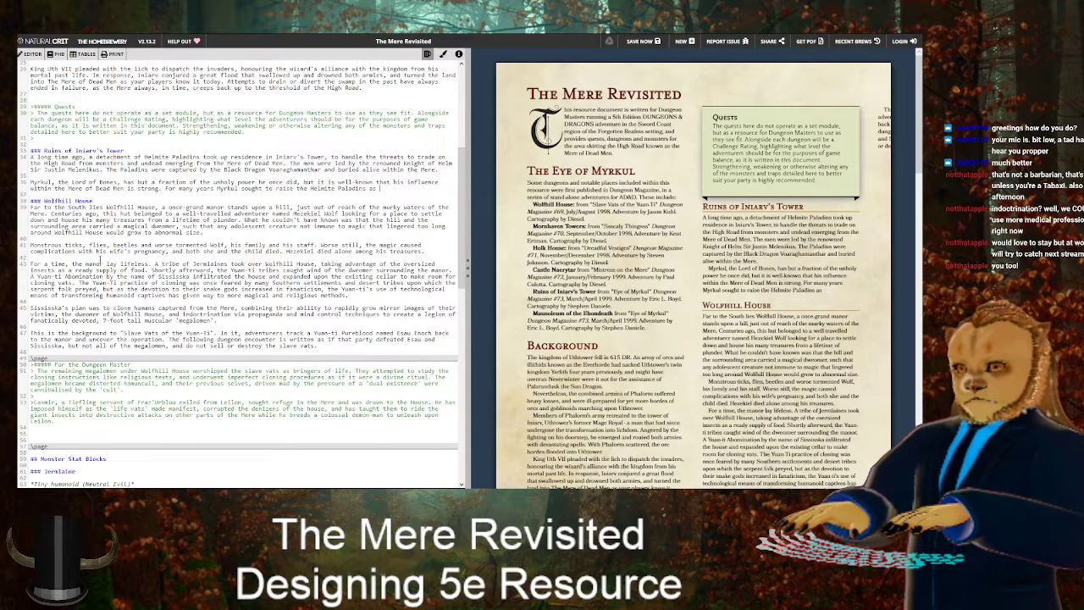
Complete the sentence about raising the Helmite Paladins with "for his legion of undead."
{"action": "type", "text": "for his l"}
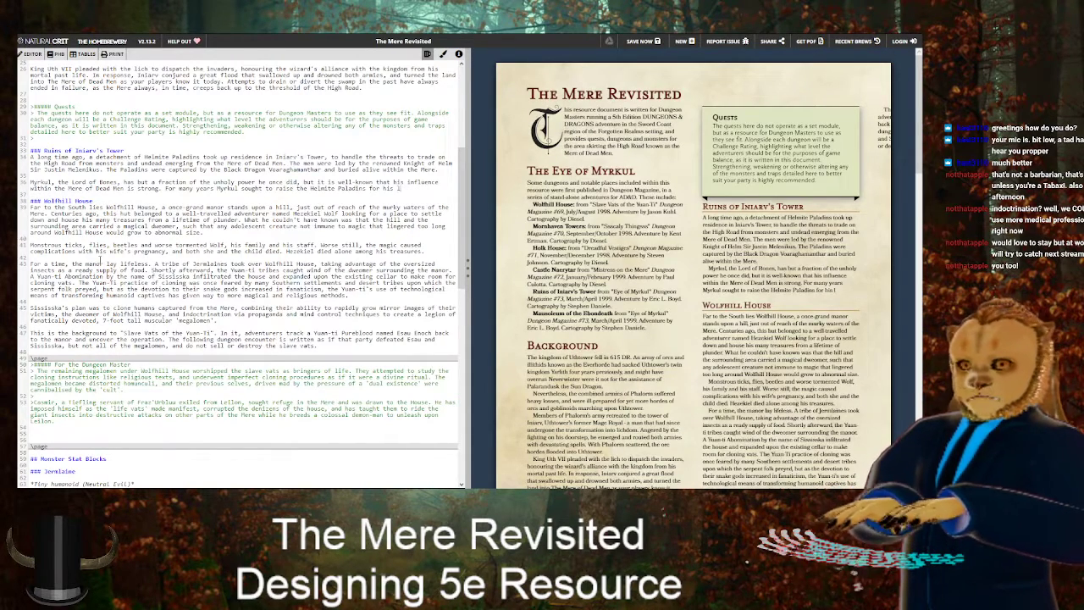
{"action": "type", "text": "egion of undead"}
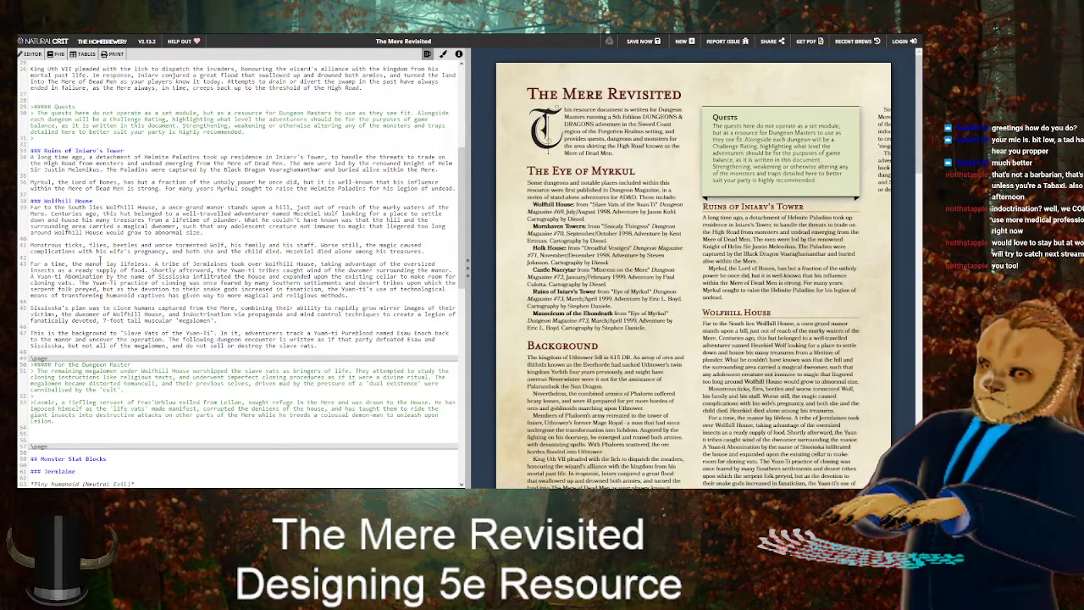
Continue the Myrkul paragraph under Ruins of Iniarv's Tower with ", but to no avail. In 1486 DR, the year of the Second Sundering when"
{"action": "type", "text": ", but io avail. In 1486"}
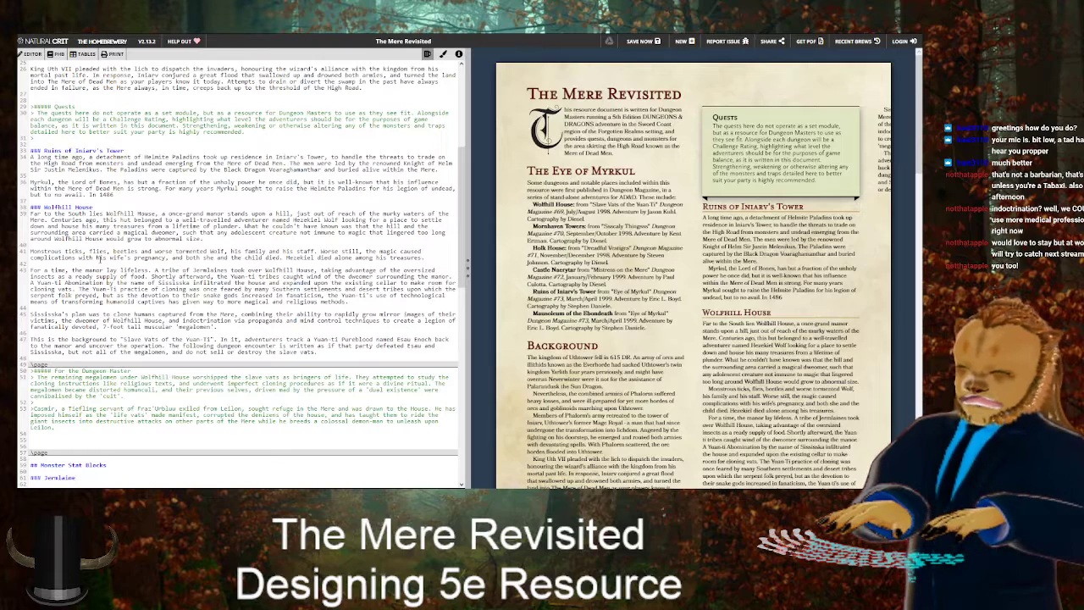
{"action": "type", "text": " DR, the"}
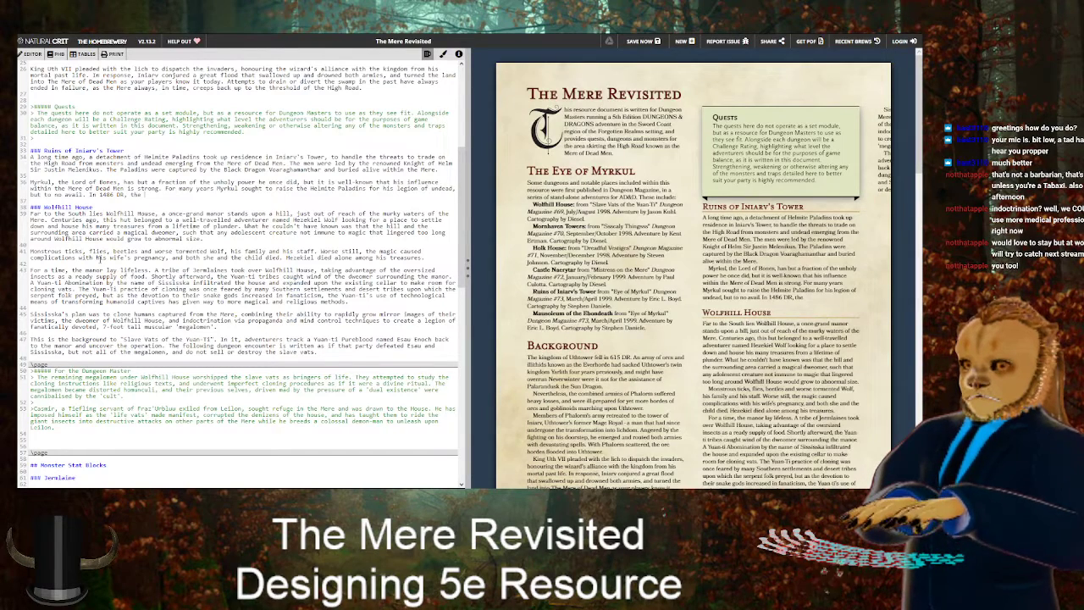
{"action": "type", "text": " ear of the"}
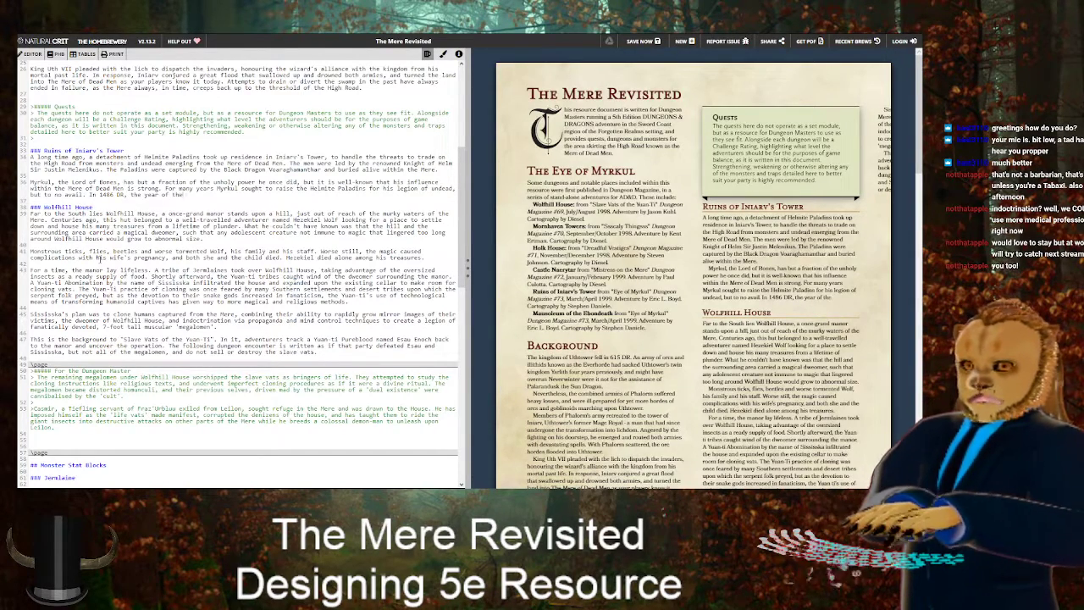
{"action": "type", "text": " Second Sundaring when"}
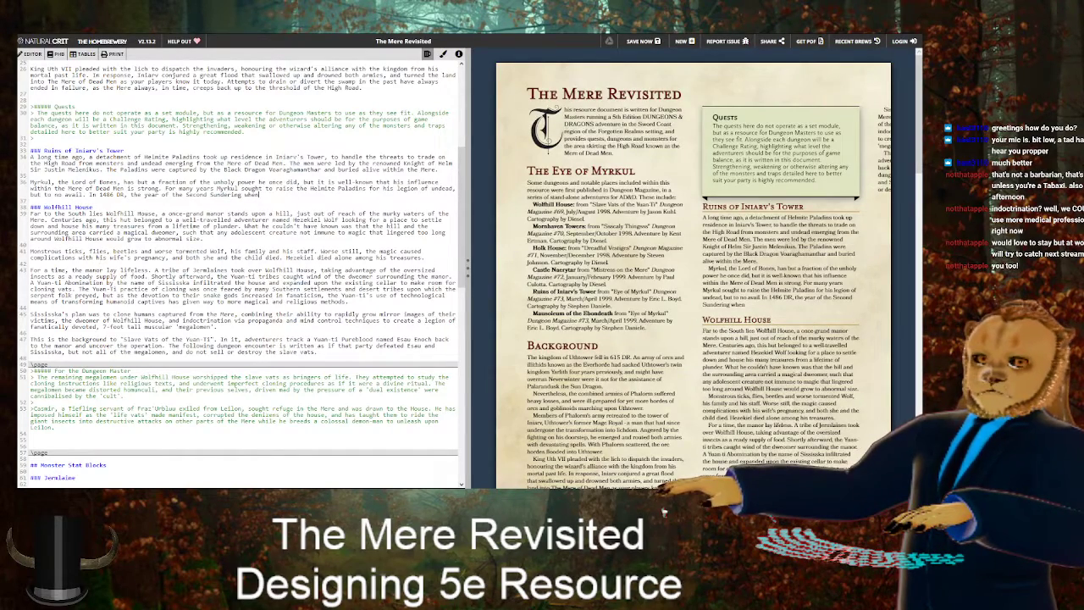
Check Helm's return on the Forgotten Realms Wiki and continue the brew's sentence with "Helm returned to the Realms,"
{"action": "left_click", "coordinate": [337, 6]}
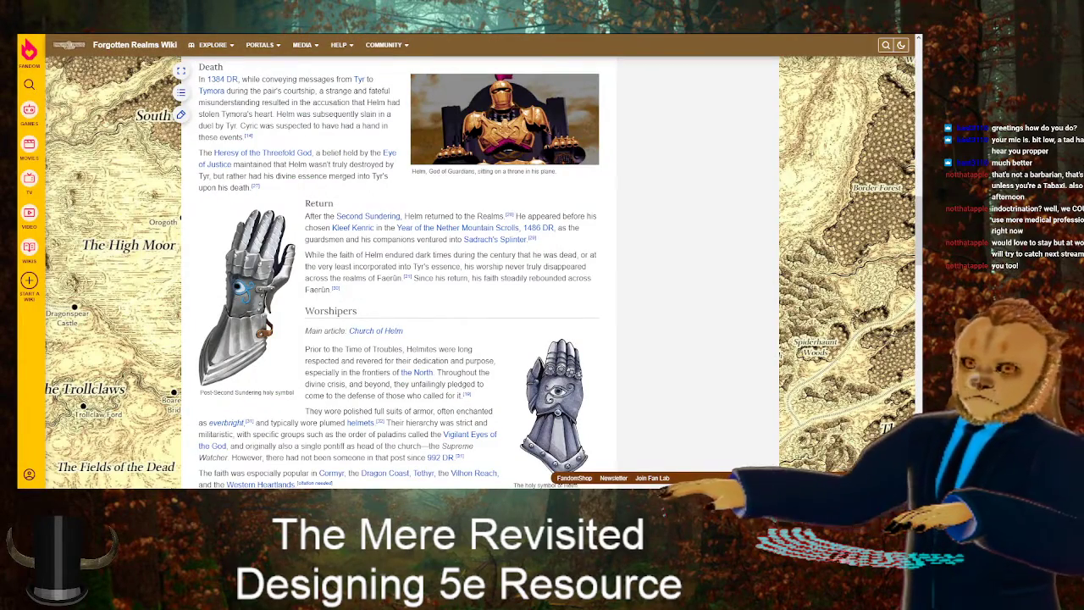
{"action": "left_click", "coordinate": [271, 8]}
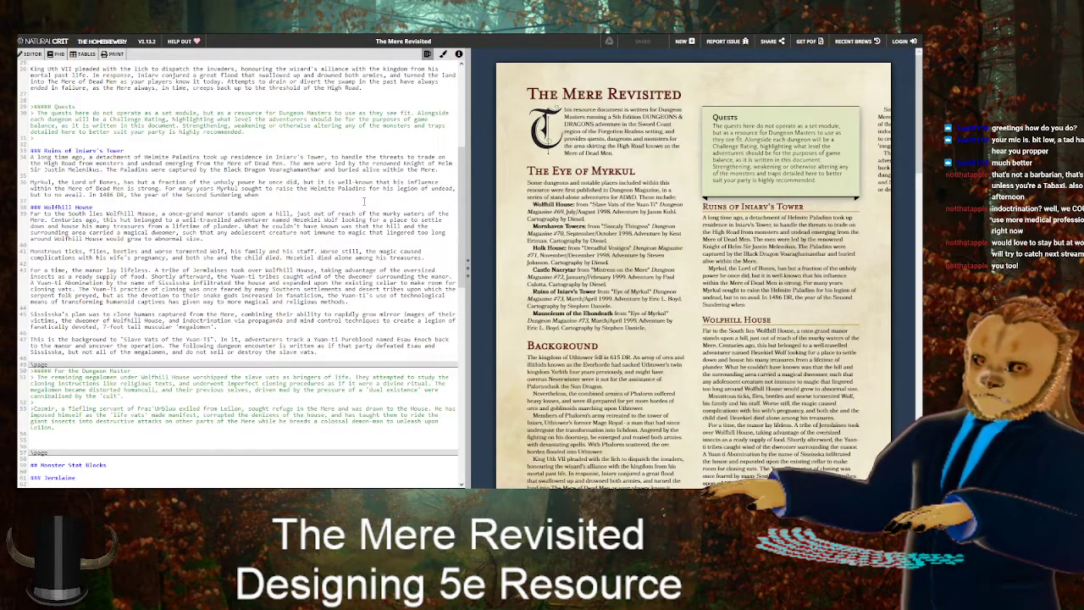
{"action": "type", "text": "Helm "}
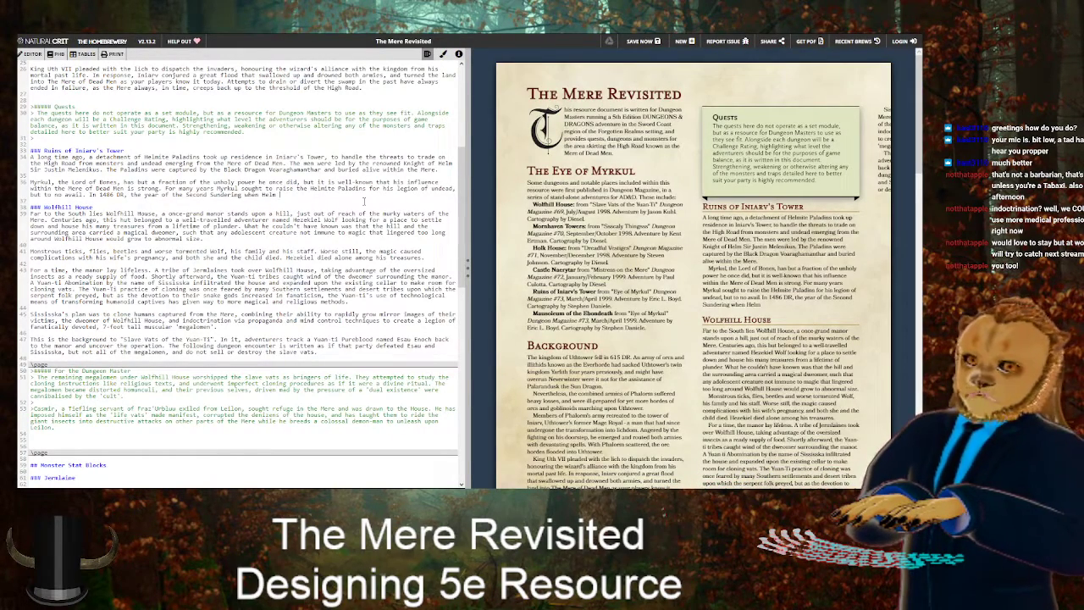
{"action": "type", "text": "returned"}
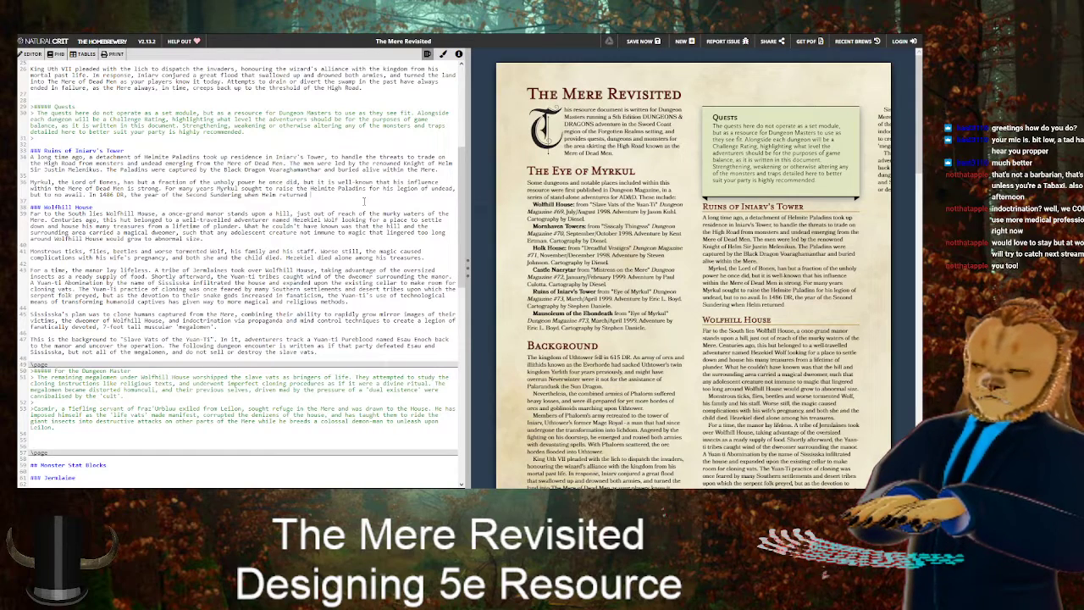
{"action": "type", "text": " to the Realms"}
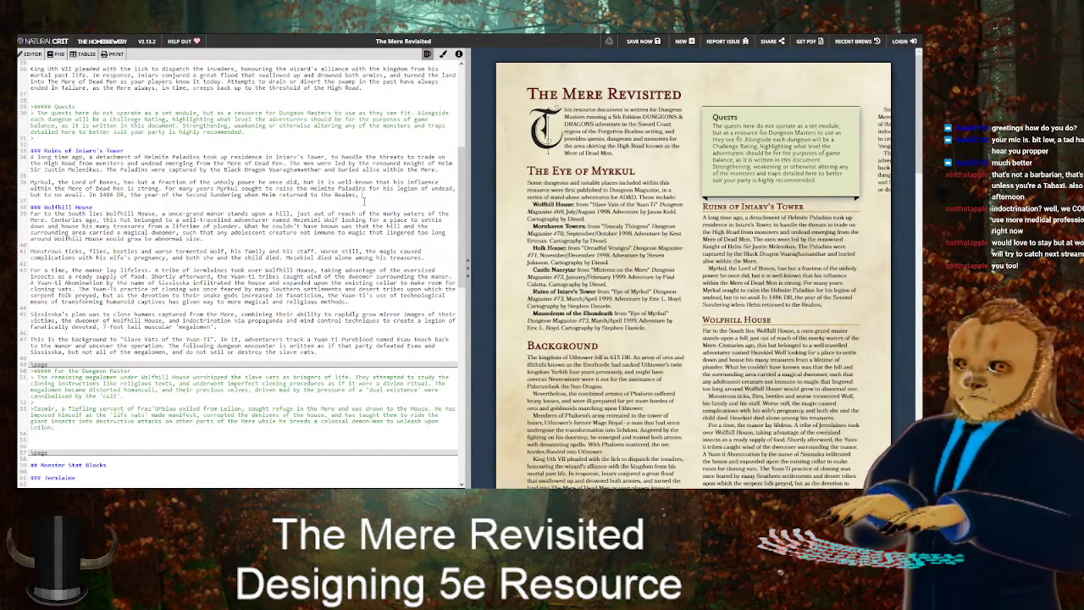
{"action": "type", "text": ", the"}
{"action": "key", "text": "BackSpace"}
{"action": "key", "text": "BackSpace"}
{"action": "key", "text": "BackSpace"}
{"action": "key", "text": "BackSpace"}
{"action": "type", "text": "Sir Justin"}
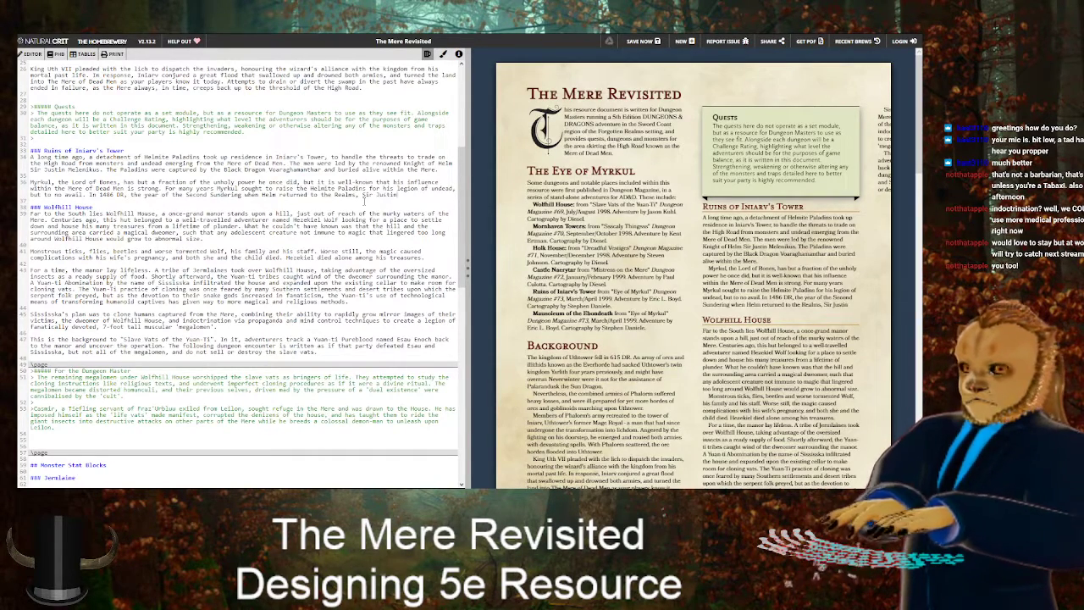
{"action": "type", "text": " and the Paladins"}
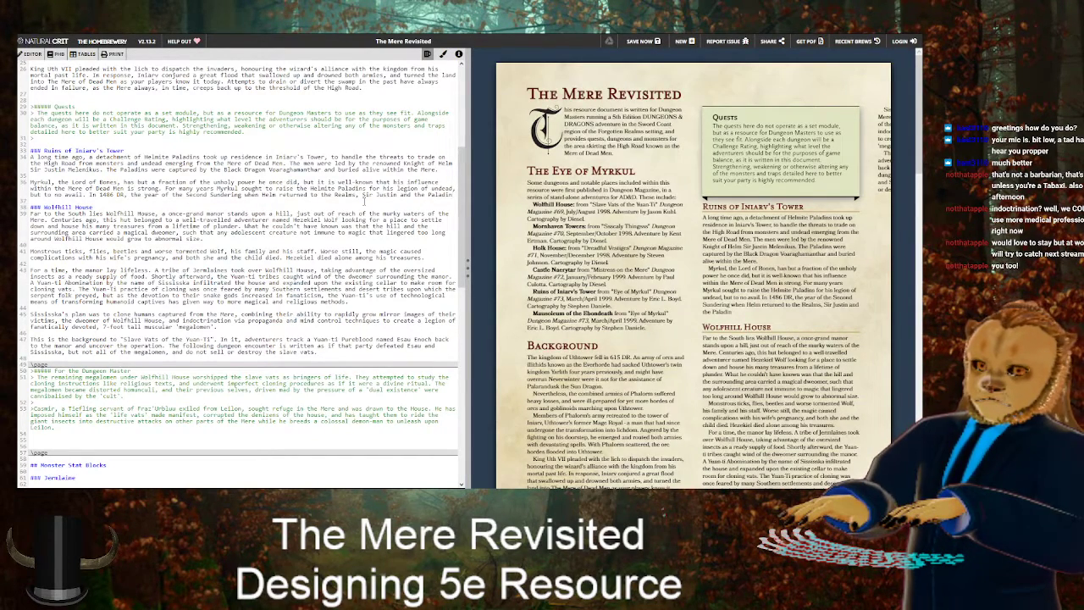
{"action": "key", "text": "BackSpace"}
{"action": "key", "text": "BackSpace"}
{"action": "key", "text": "BackSpace"}
{"action": "key", "text": "BackSpace"}
{"action": "key", "text": "BackSpace"}
{"action": "key", "text": "BackSpace"}
{"action": "key", "text": "BackSpace"}
{"action": "key", "text": "BackSpace"}
{"action": "key", "text": "BackSpace"}
{"action": "key", "text": "BackSpace"}
{"action": "key", "text": "BackSpace"}
{"action": "key", "text": "BackSpace"}
{"action": "key", "text": "BackSpace"}
{"action": "key", "text": "BackSpace"}
{"action": "key", "text": "BackSpace"}
{"action": "key", "text": "BackSpace"}
{"action": "key", "text": "BackSpace"}
{"action": "key", "text": "BackSpace"}
{"action": "key", "text": "BackSpace"}
{"action": "key", "text": "BackSpace"}
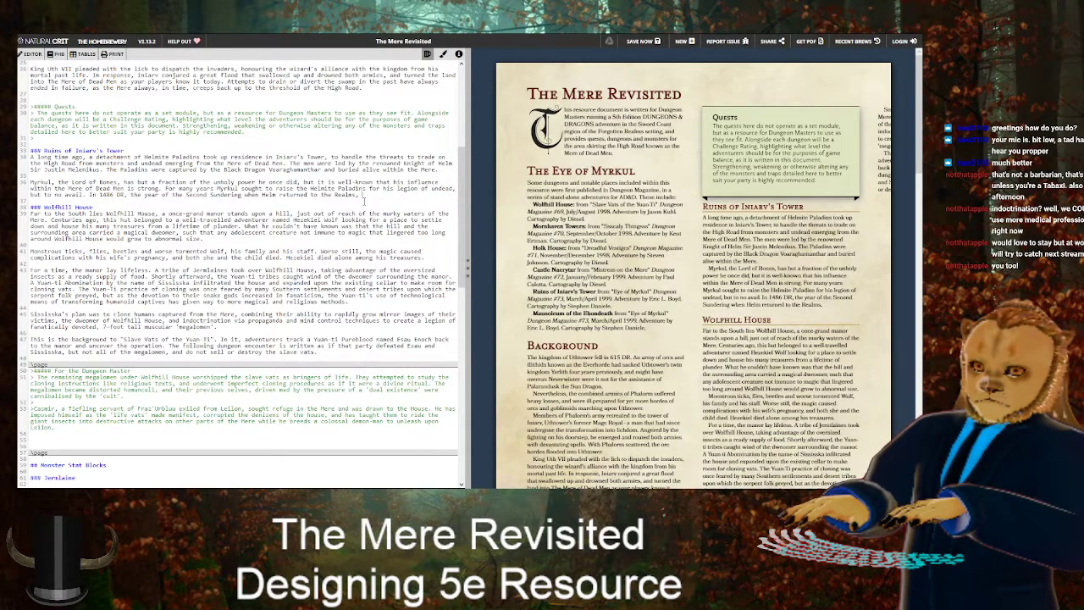
Finish the Second Sundering sentence with "the Paladins rose up as ghosts to haunt Iniarv's Tower"
{"action": "type", "text": "the Paladins rose up as"}
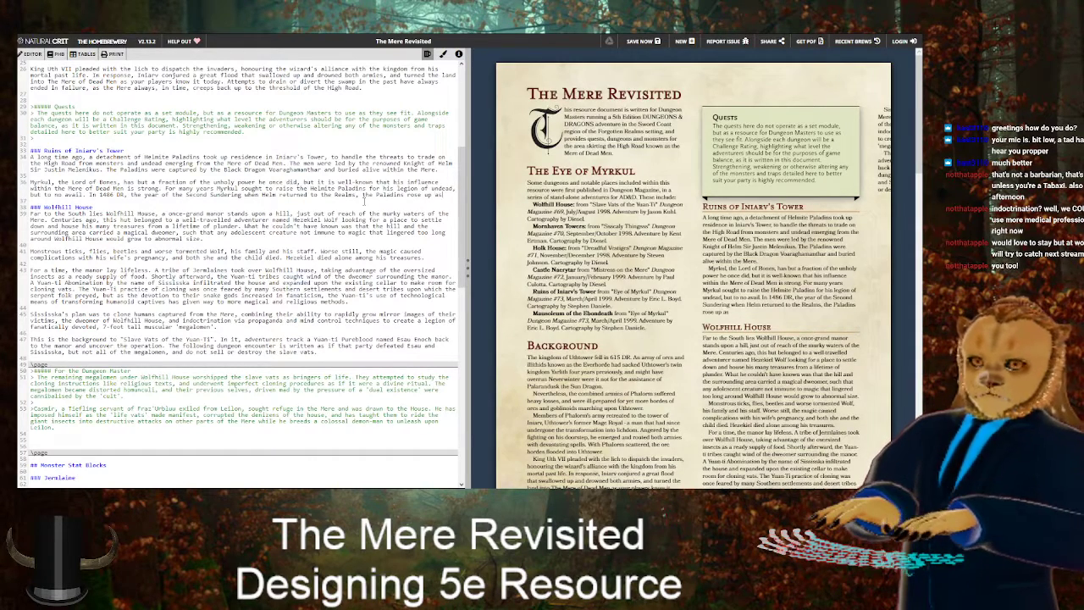
{"action": "type", "text": " ghosts to haunt In"}
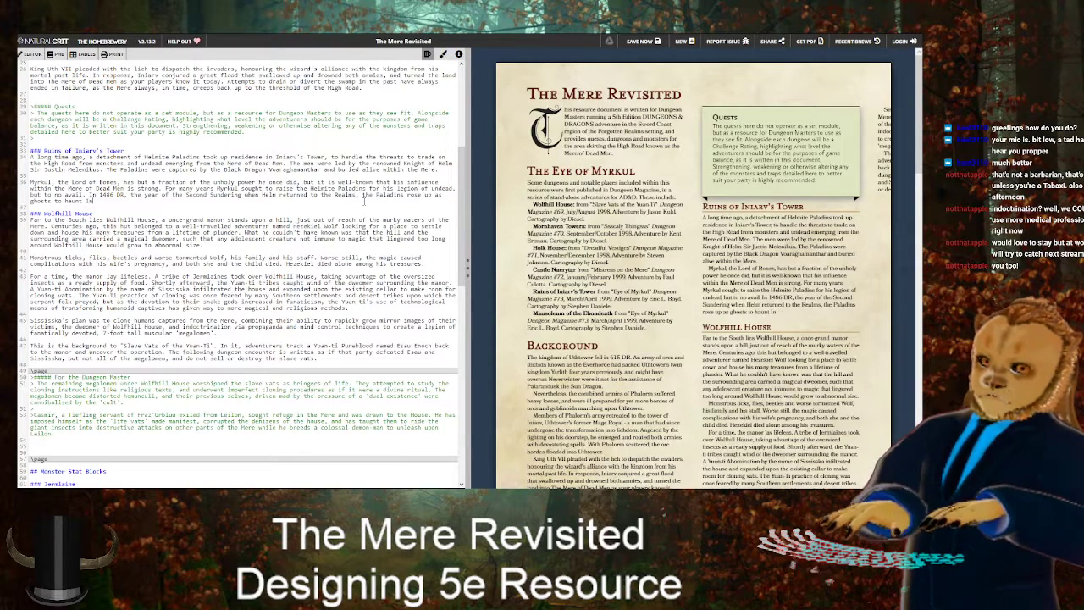
{"action": "type", "text": "iarv's Tower"}
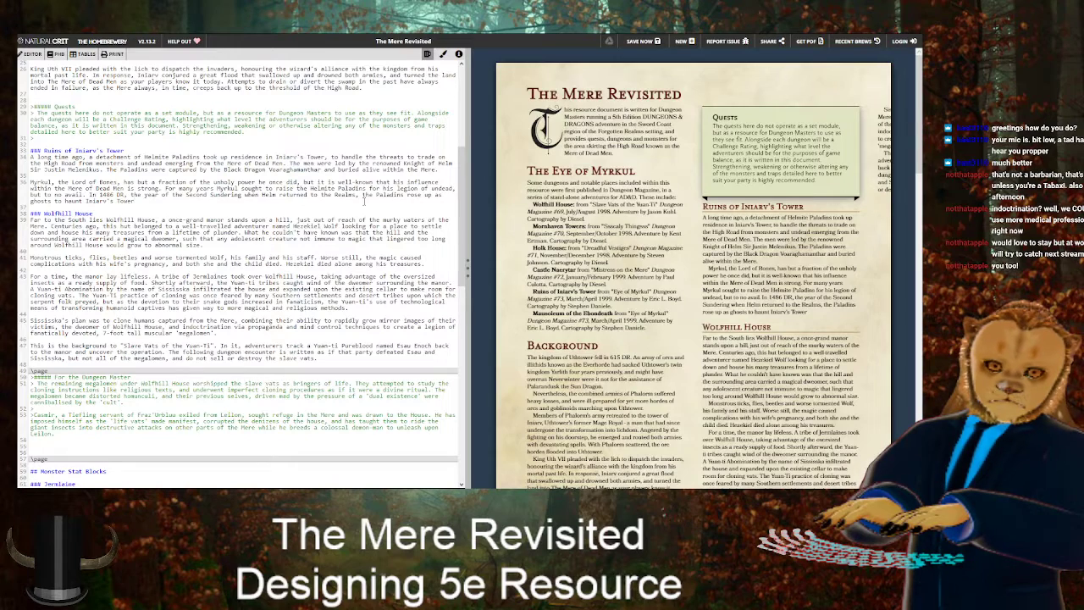
Start a new sentence in the paragraph reading "Sir Justin meanwhile was transformed into a Deathless, and stands vigil"
{"action": "type", "text": ". Sir Justin"}
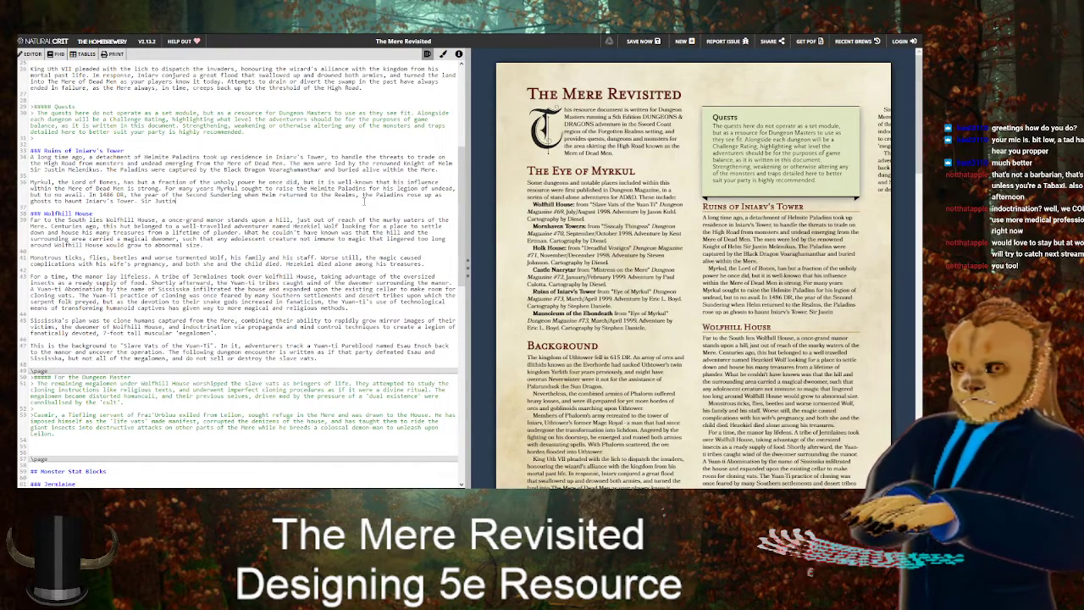
{"action": "type", "text": " meanwhil"}
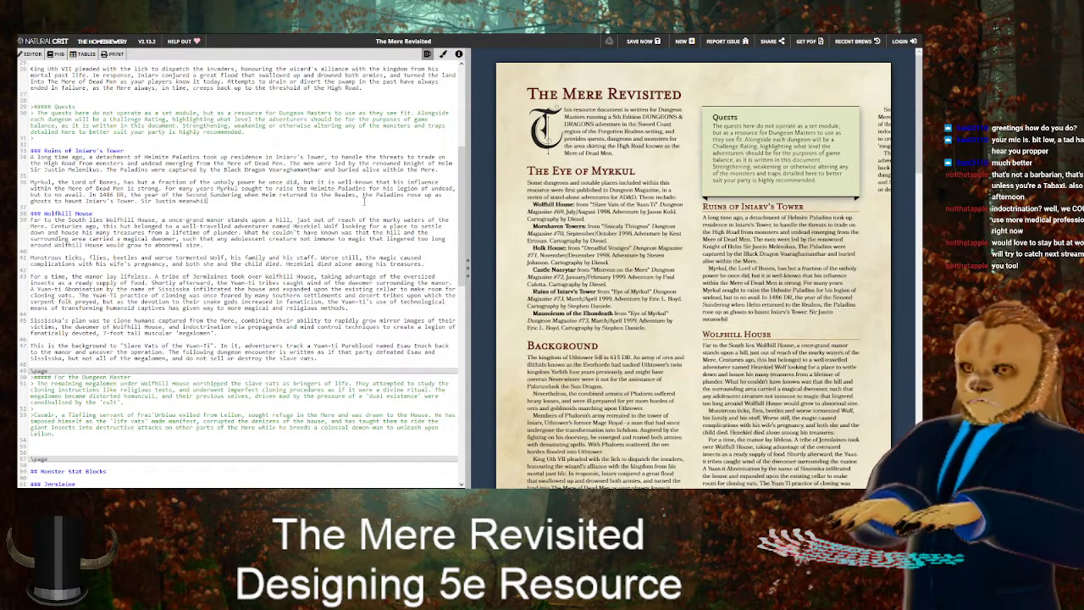
{"action": "type", "text": "e was transf"}
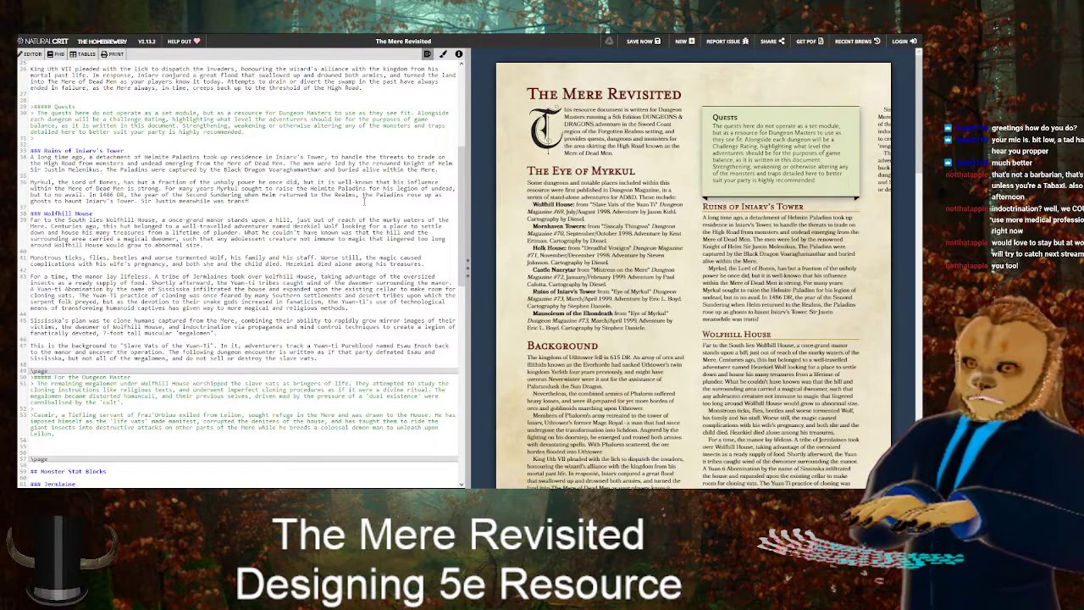
{"action": "type", "text": "ormed into a Deathless"}
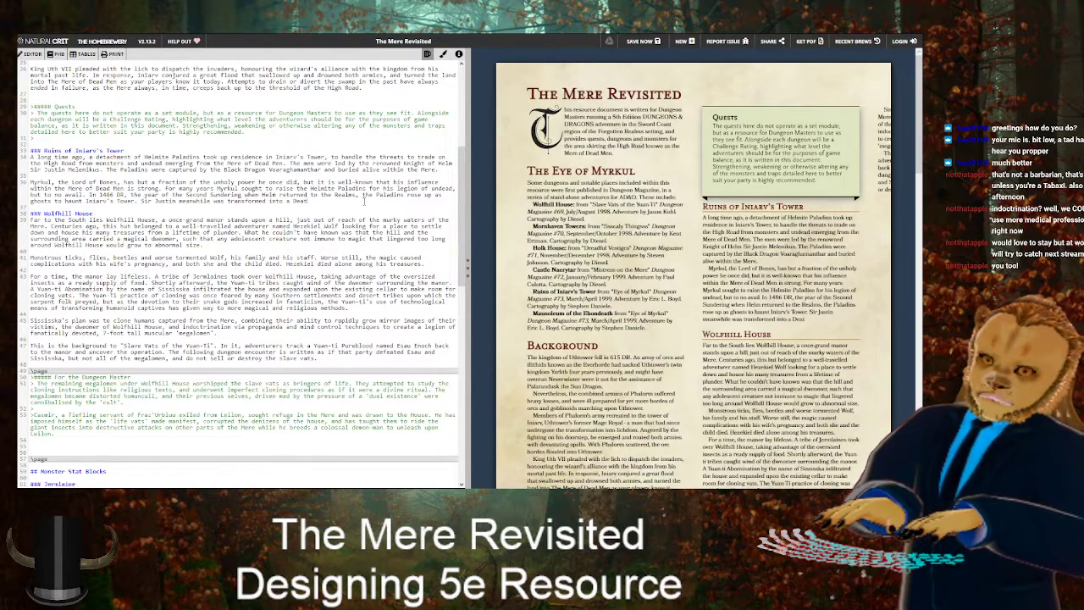
{"action": "type", "text": ", and"}
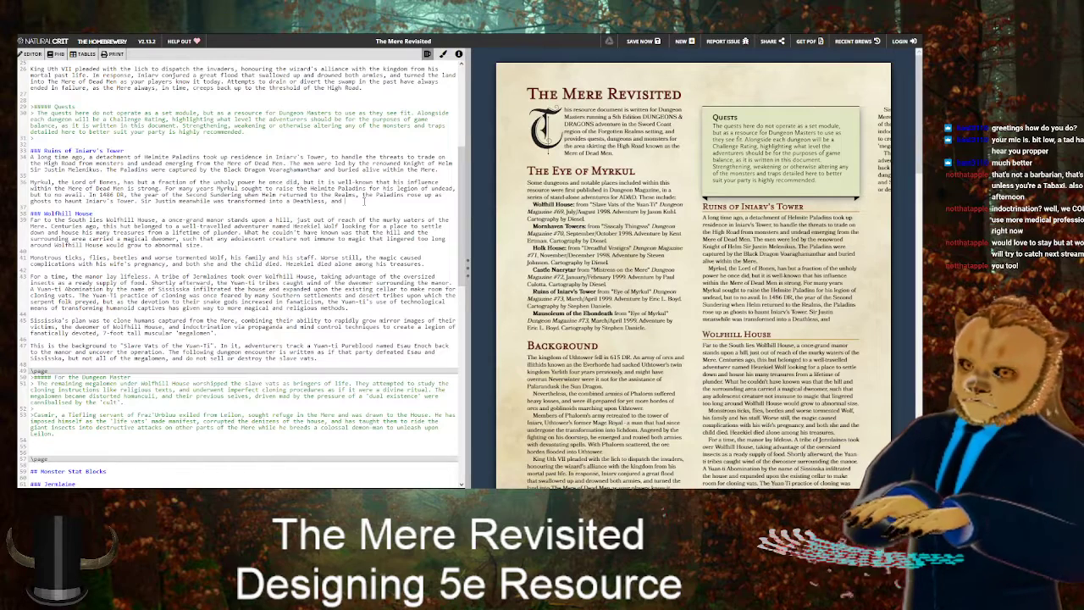
{"action": "type", "text": " stands vigil"}
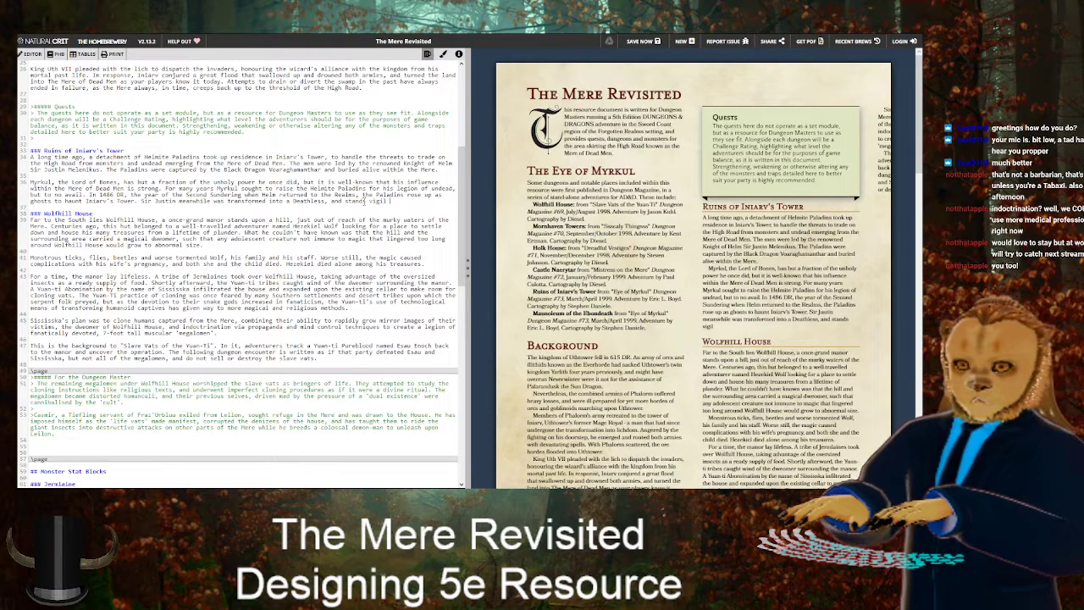
Complete the sentence about Sir Justin's vigil with "outside of the lair of Iniarv the Demilich."
{"action": "type", "text": " outside of I"}
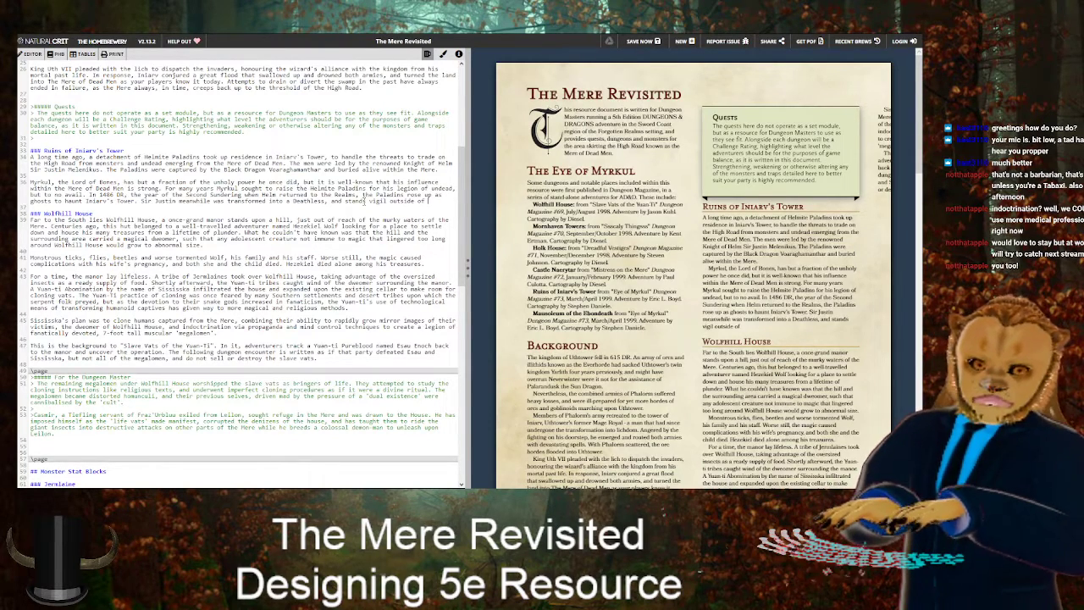
{"action": "type", "text": "niarv"}
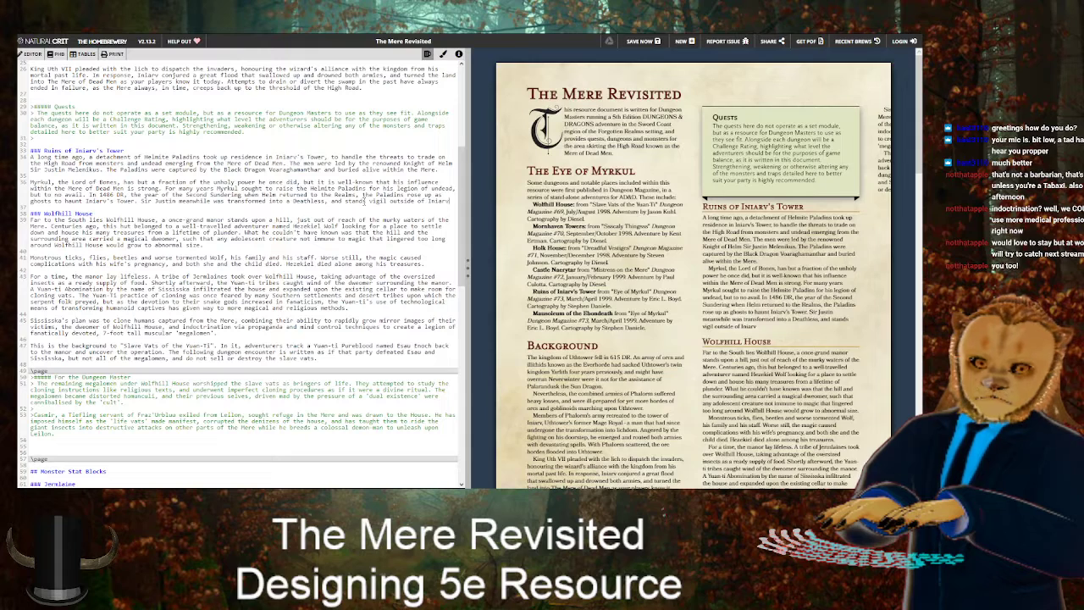
{"action": "key", "text": "BackSpace"}
{"action": "key", "text": "BackSpace"}
{"action": "key", "text": "BackSpace"}
{"action": "key", "text": "BackSpace"}
{"action": "key", "text": "BackSpace"}
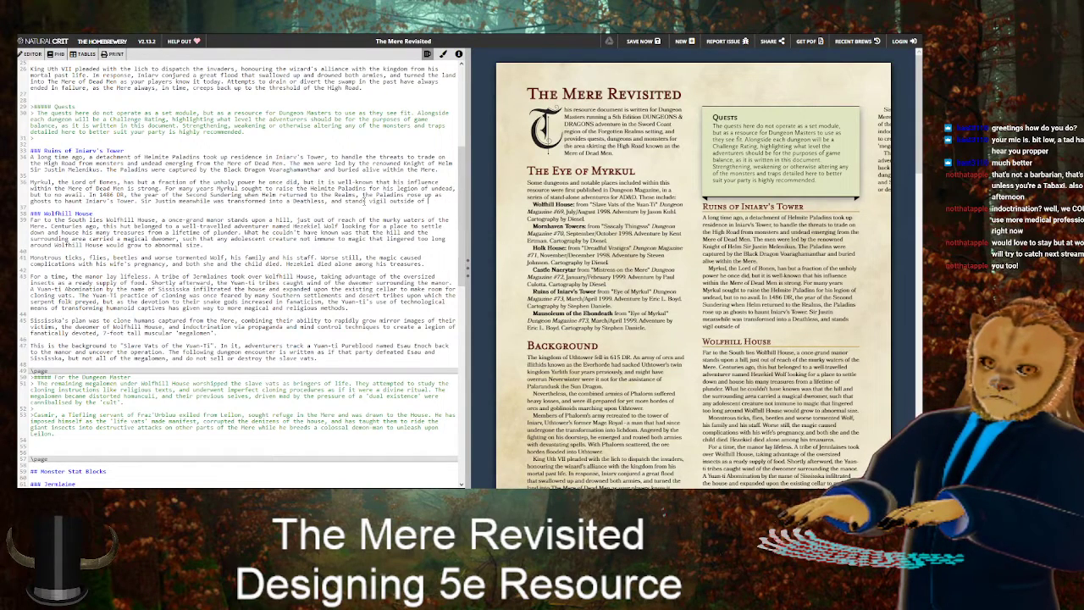
{"action": "type", "text": "the lair of Iniarv the Demilich."}
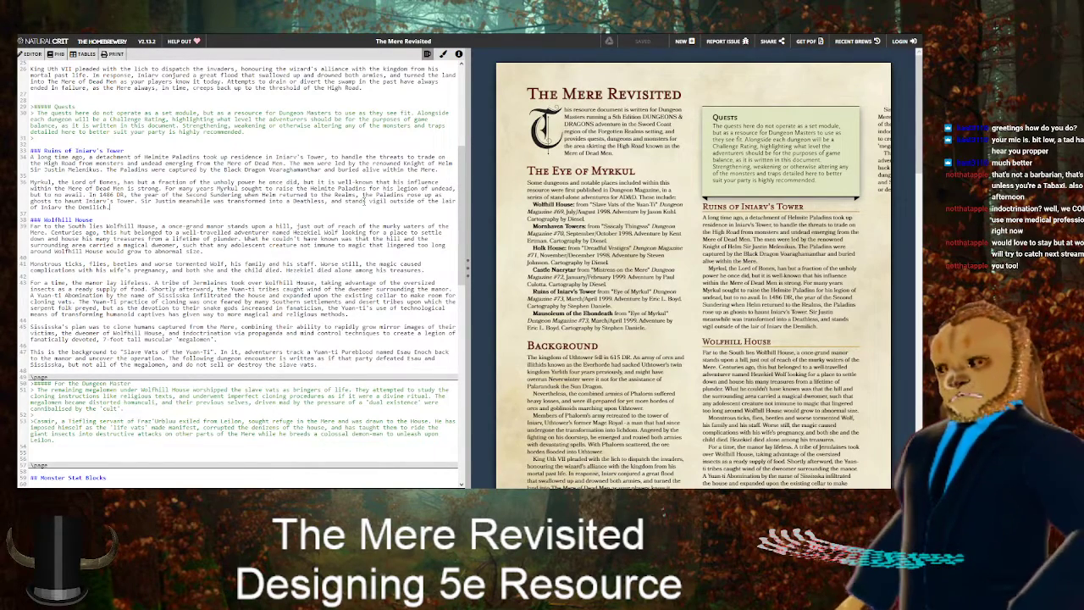
Insert a level-three heading "Helmite Ghost" under Monster Stat Blocks, above the Jermlaine entry
{"action": "scroll", "coordinate": [373, 244], "scroll_direction": "down", "scroll_amount": 15}
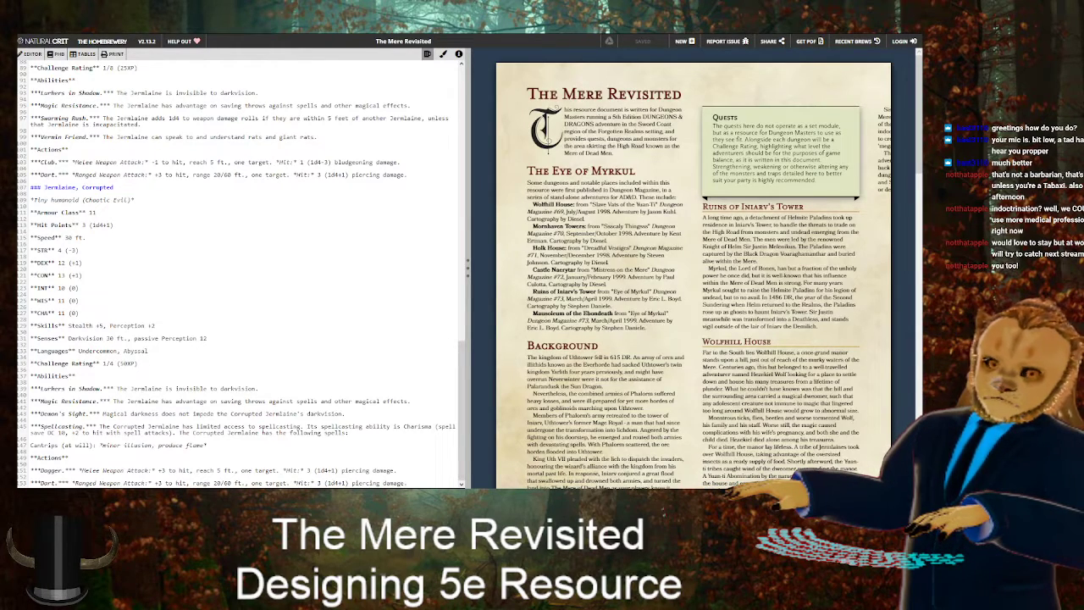
{"action": "scroll", "coordinate": [33, 147], "scroll_direction": "up", "scroll_amount": 5}
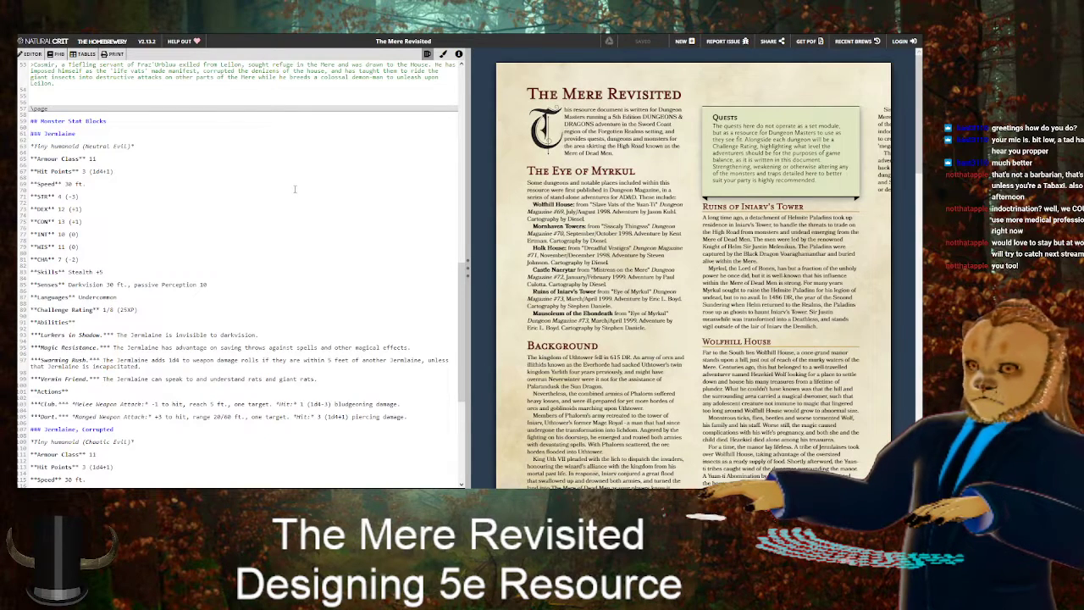
{"action": "key", "text": "Return"}
{"action": "scroll", "coordinate": [781, 345], "scroll_direction": "down", "scroll_amount": 5}
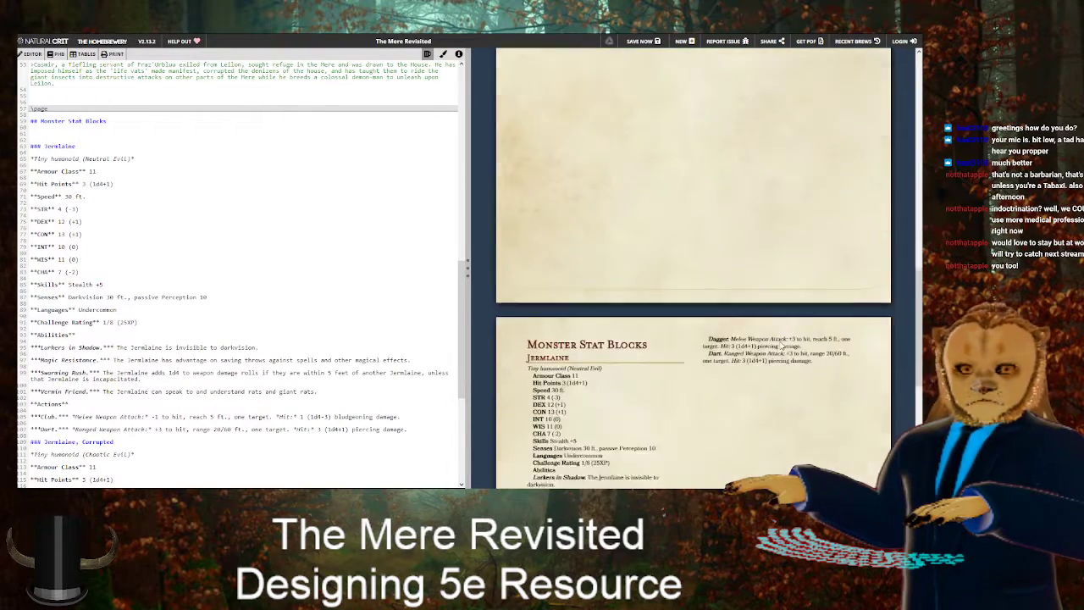
{"action": "scroll", "coordinate": [781, 345], "scroll_direction": "down", "scroll_amount": 2}
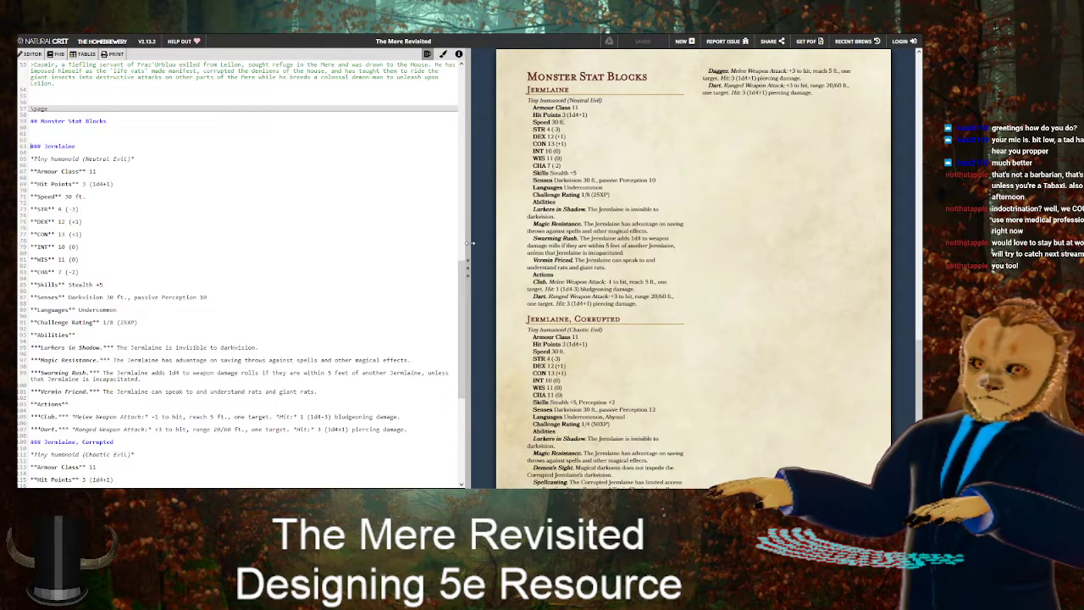
{"action": "type", "text": "###"}
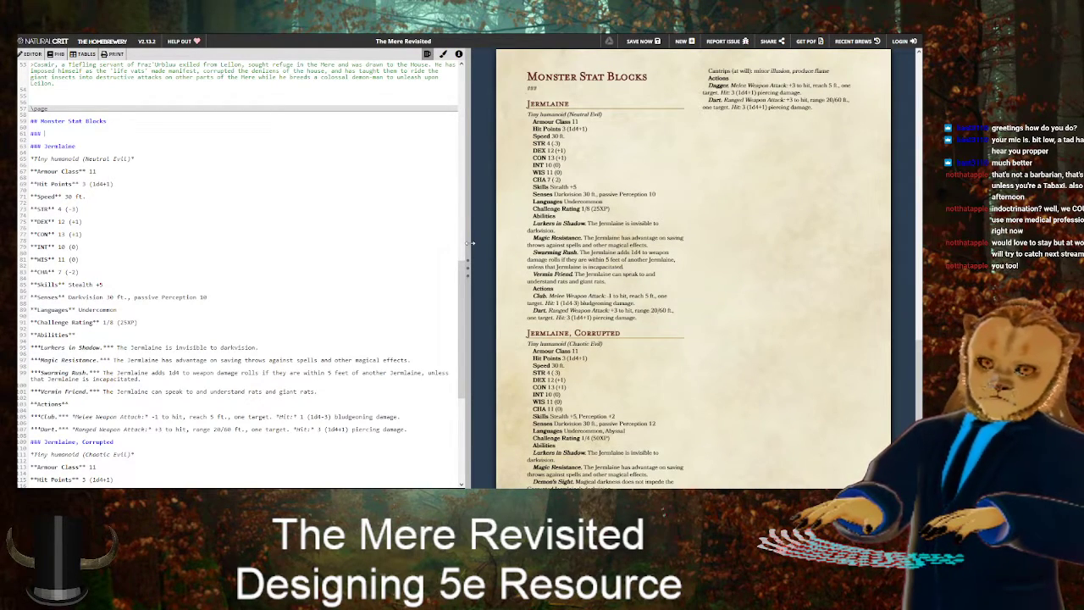
{"action": "type", "text": " Ghost,"}
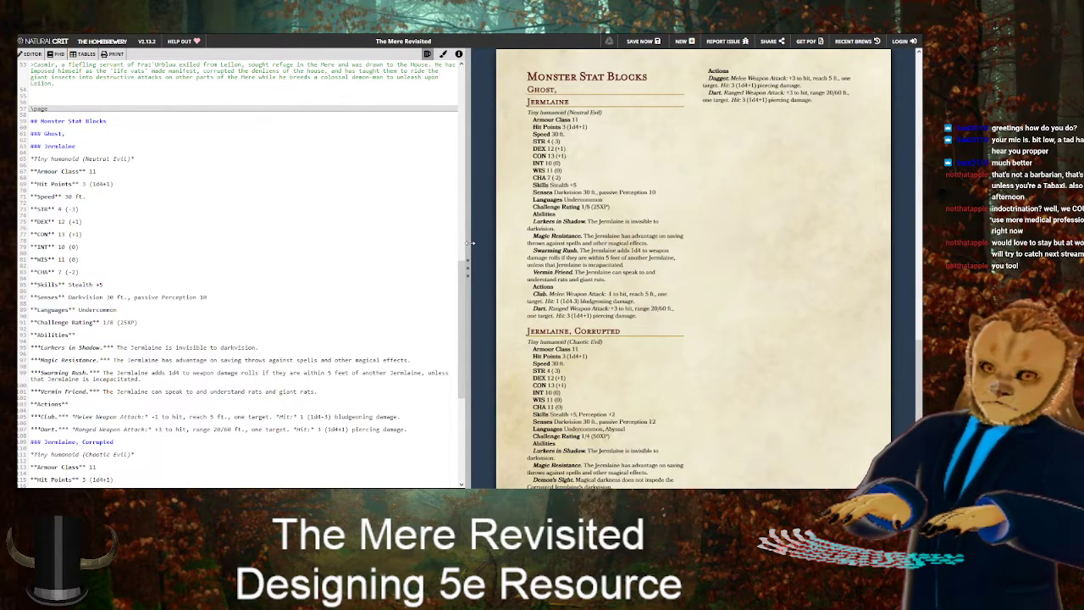
{"action": "key", "text": "BackSpace"}
{"action": "key", "text": "BackSpace"}
{"action": "key", "text": "BackSpace"}
{"action": "key", "text": "BackSpace"}
{"action": "key", "text": "BackSpace"}
{"action": "key", "text": "BackSpace"}
{"action": "key", "text": "BackSpace"}
{"action": "type", "text": "He"}
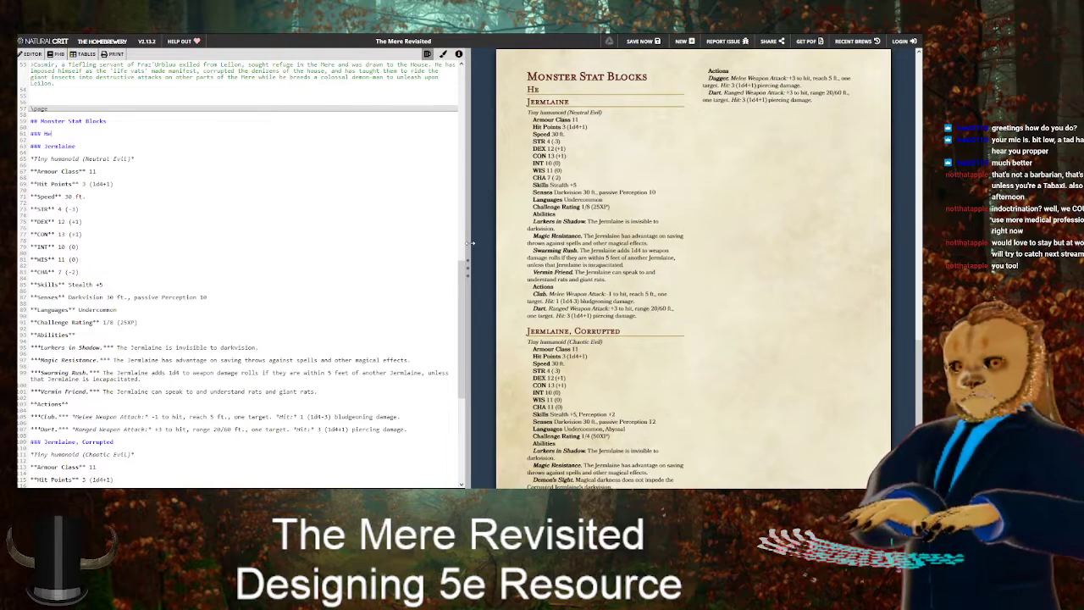
{"action": "type", "text": "lmite Ghost"}
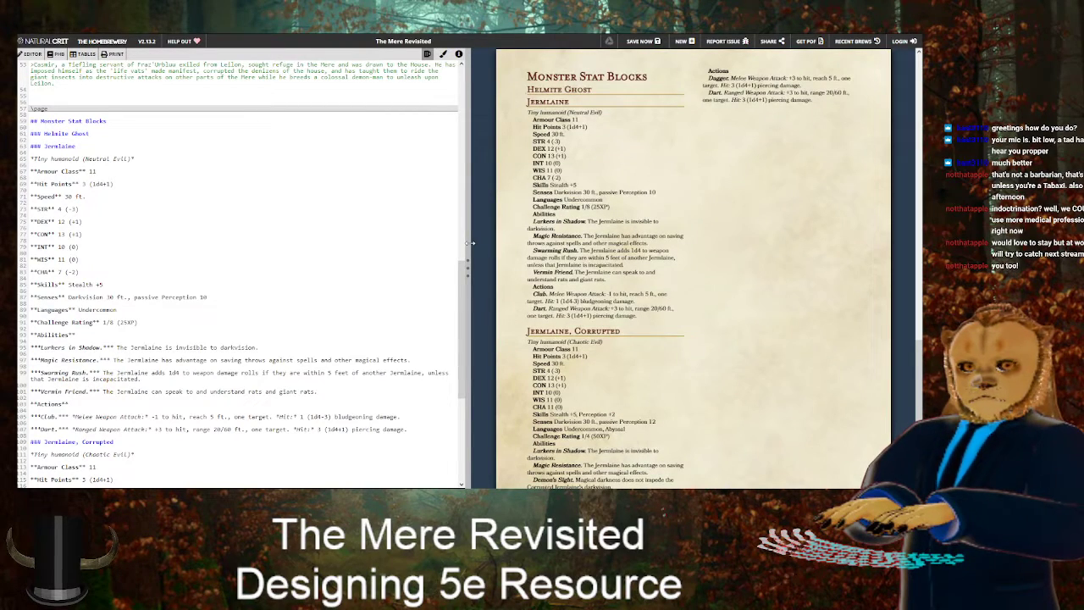
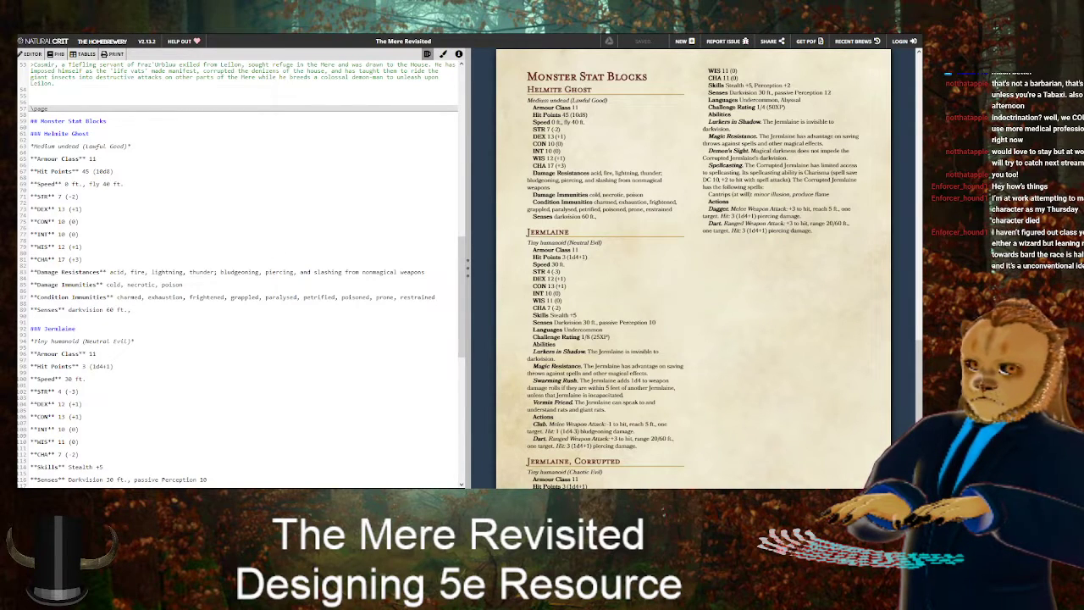
Finish the Helmite Ghost's Senses line with "passive Perception 11" and add a bold-labelled Languages line reading "Common"
{"action": "type", "text": "passi"}
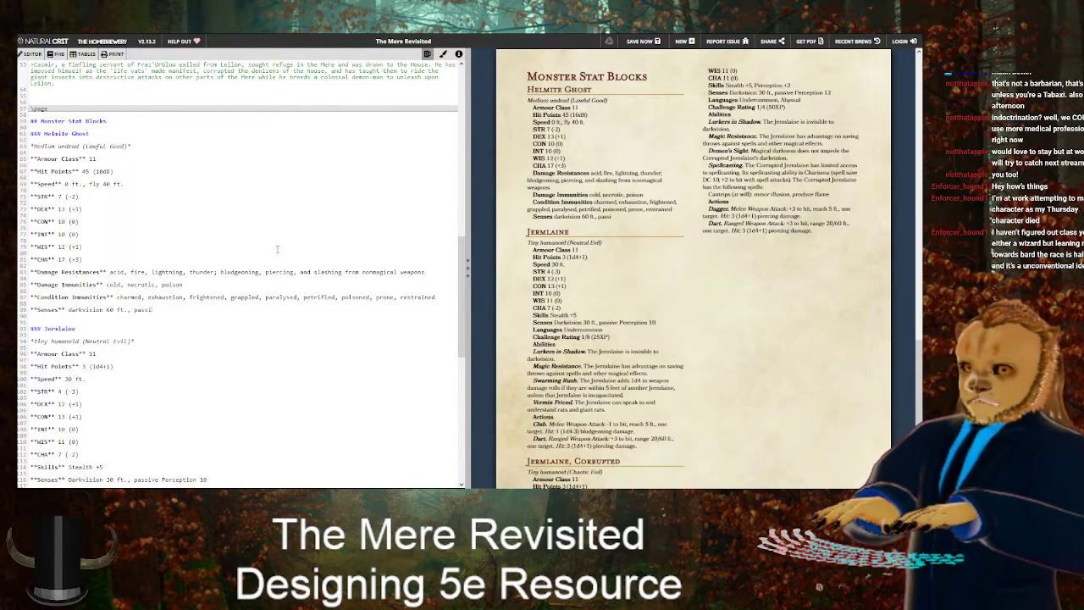
{"action": "type", "text": "ve Perception"}
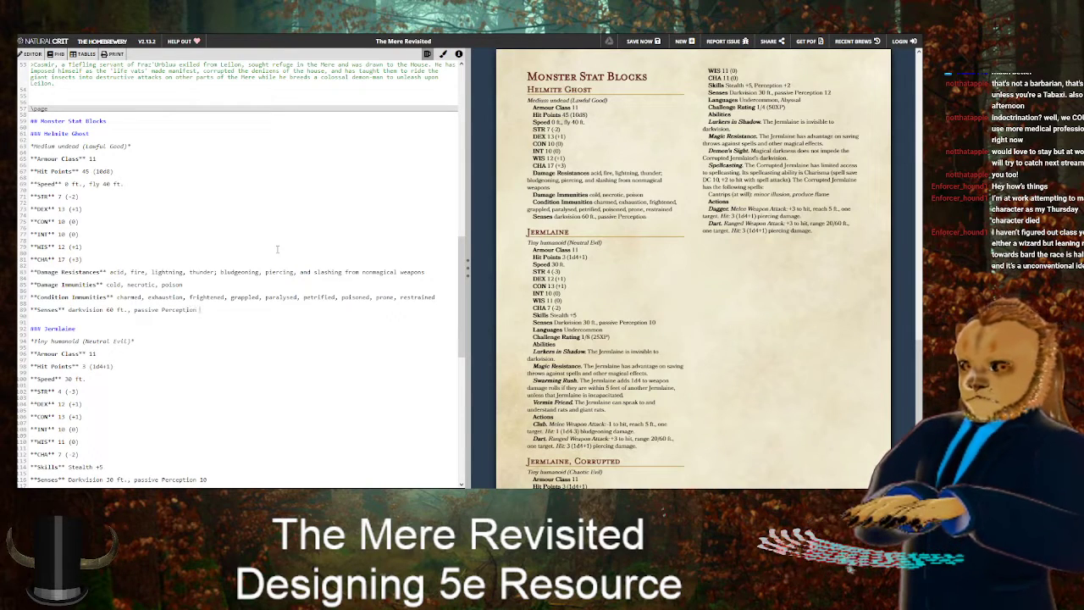
{"action": "type", "text": " 11"}
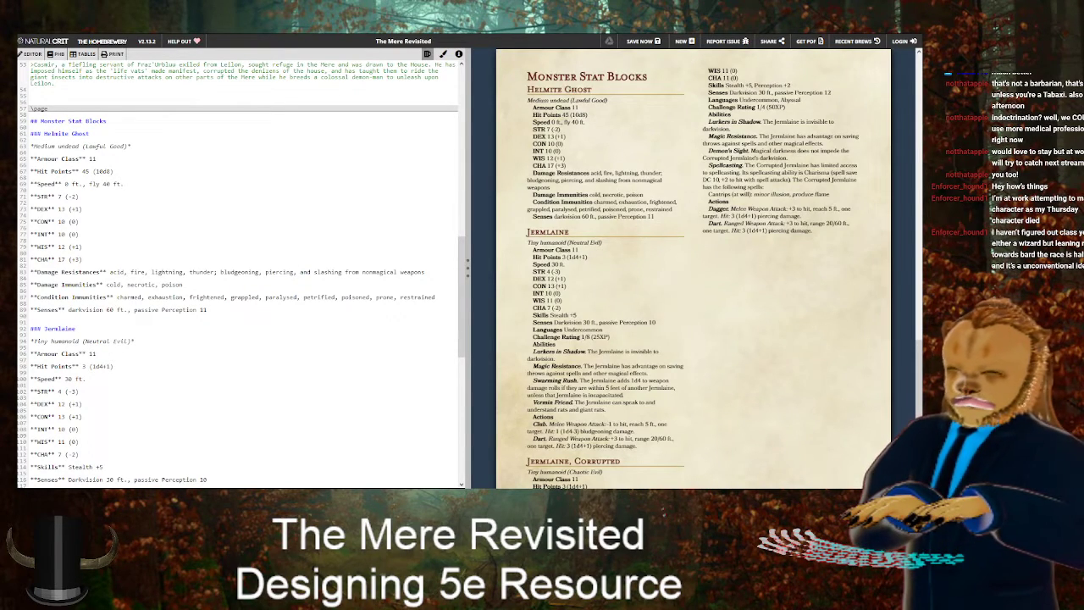
{"action": "key", "text": "Return"}
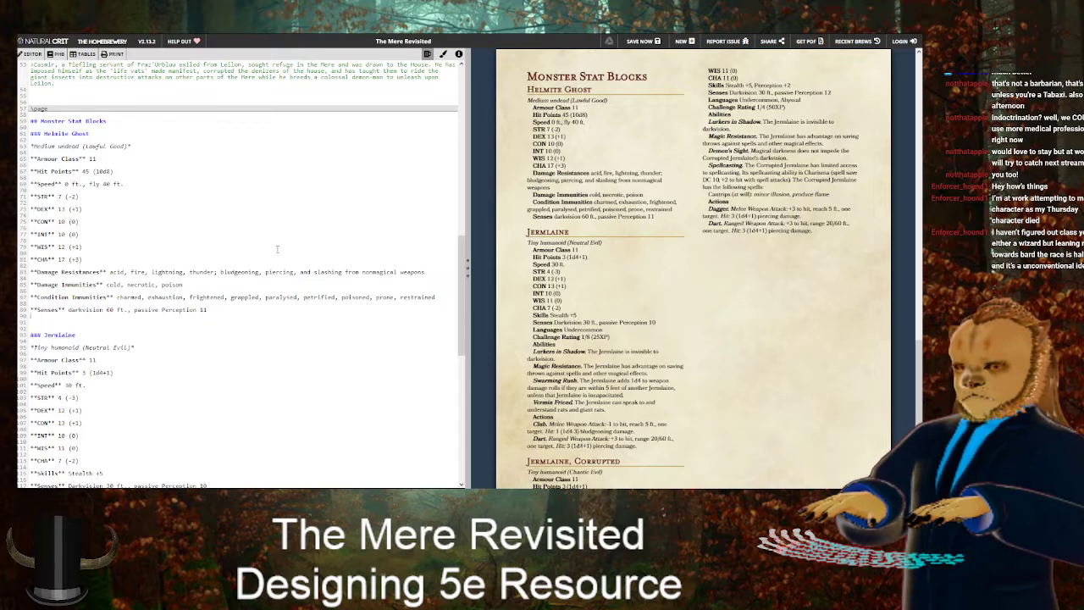
{"action": "type", "text": "**Languages**"}
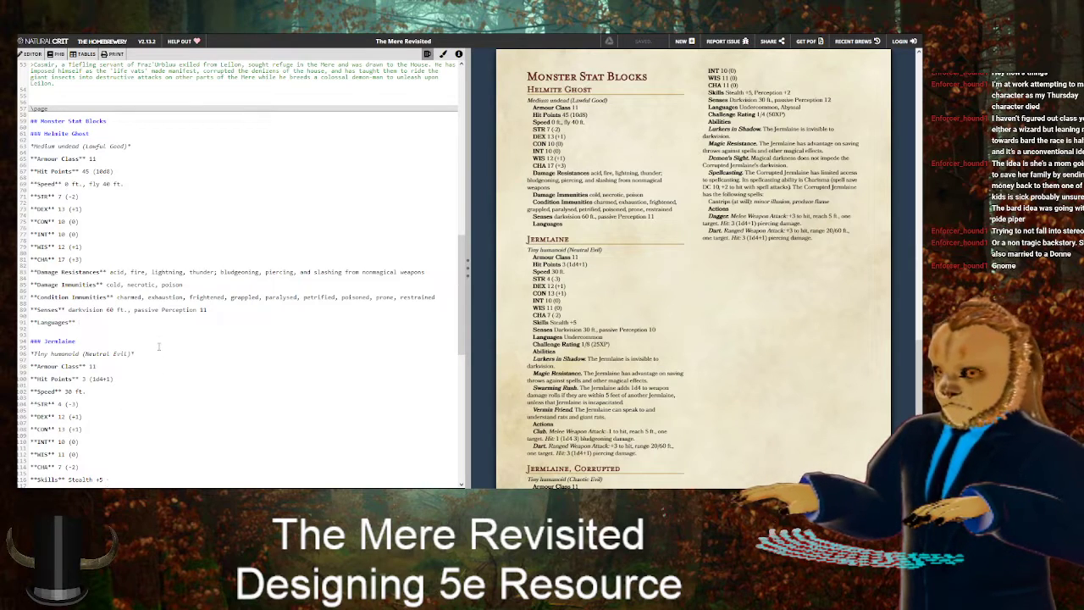
{"action": "type", "text": "Common"}
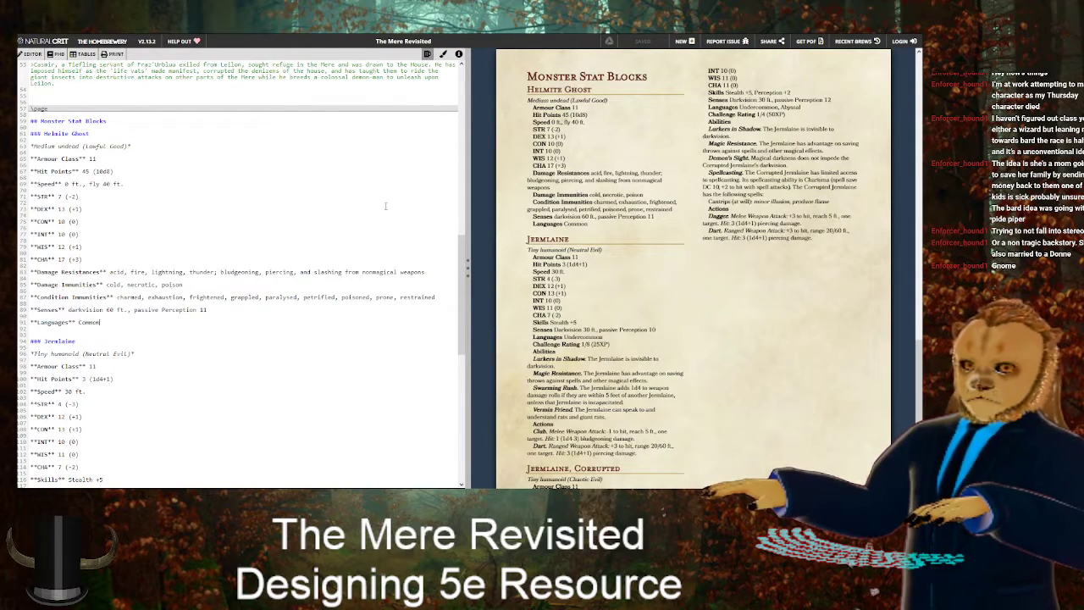
Add a bold-labelled Challenge Rating line reading "4 (1,100 XP)" to the Helmite Ghost stat block
{"action": "key", "text": "Return"}
{"action": "type", "text": "**Ch"}
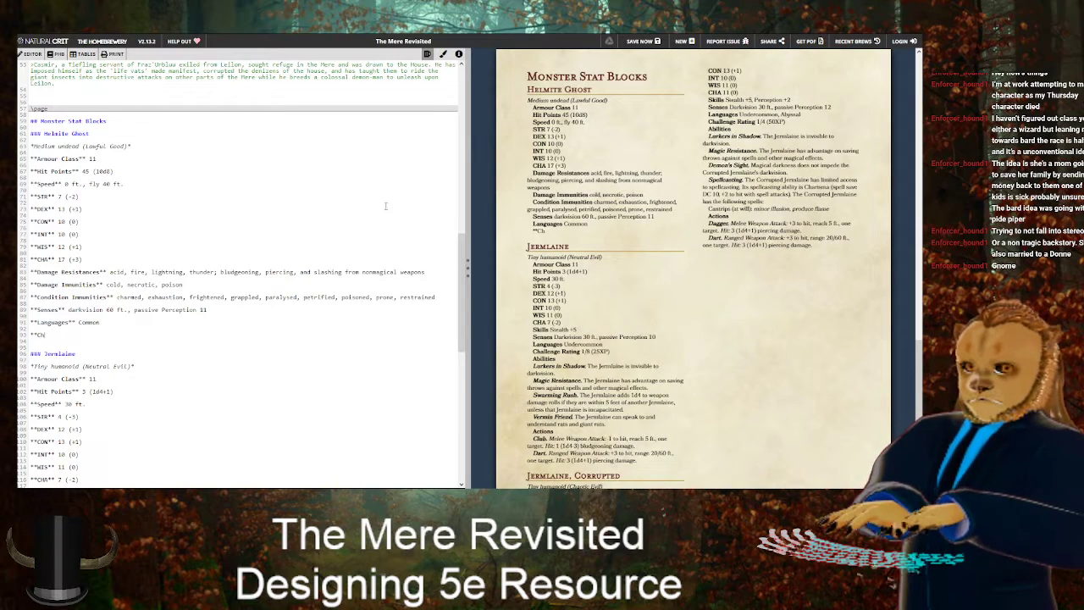
{"action": "type", "text": "allenge Rating** "}
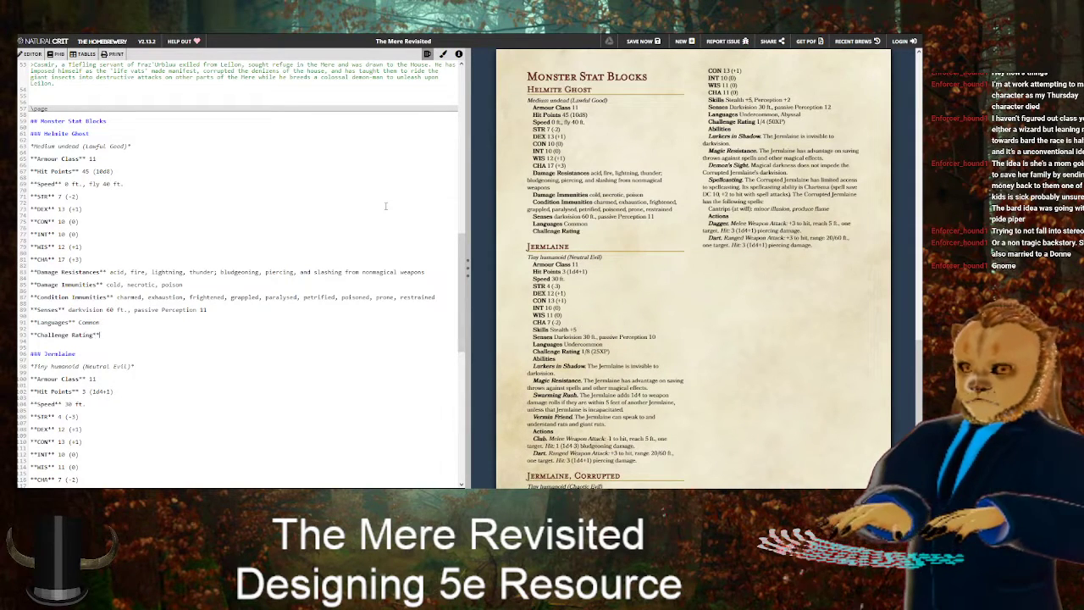
{"action": "type", "text": "4 ("}
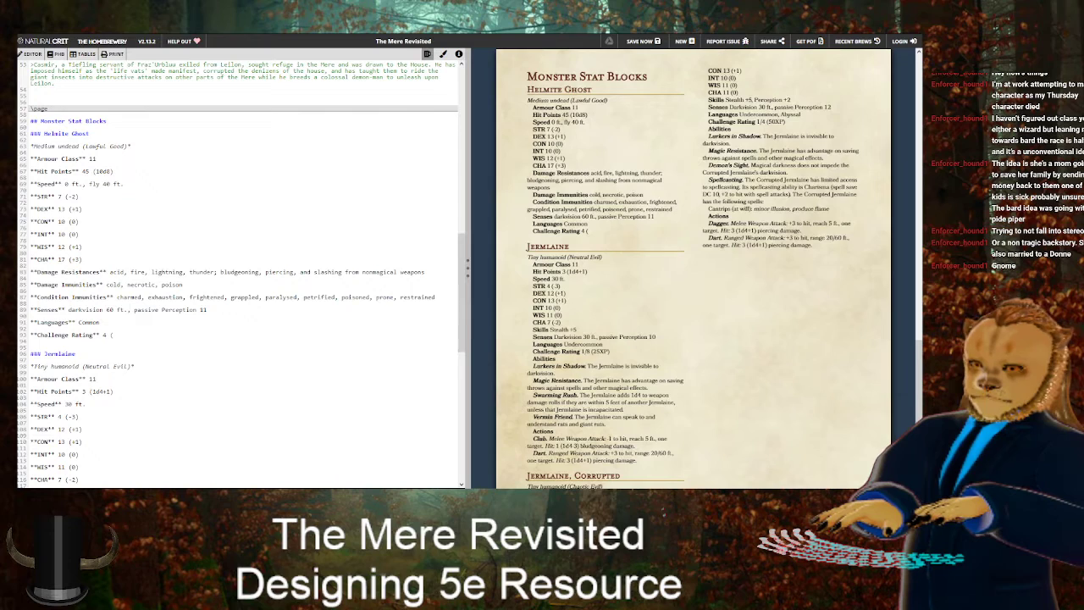
{"action": "type", "text": "1,100 XP"}
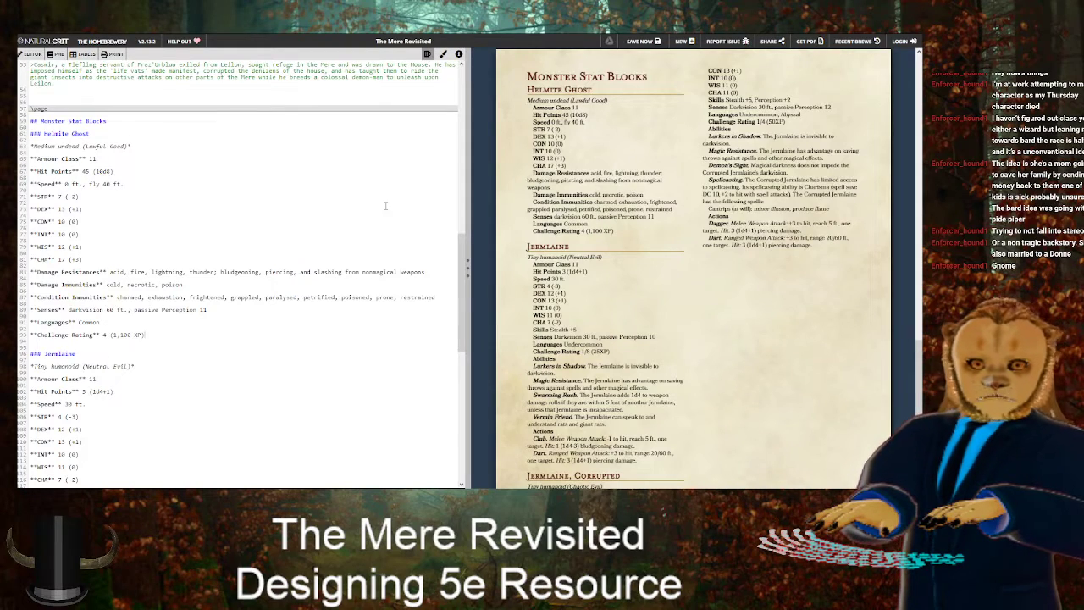
{"action": "key", "text": "Left"}
{"action": "key", "text": "Left"}
{"action": "key", "text": "Left"}
{"action": "key", "text": "BackSpace"}
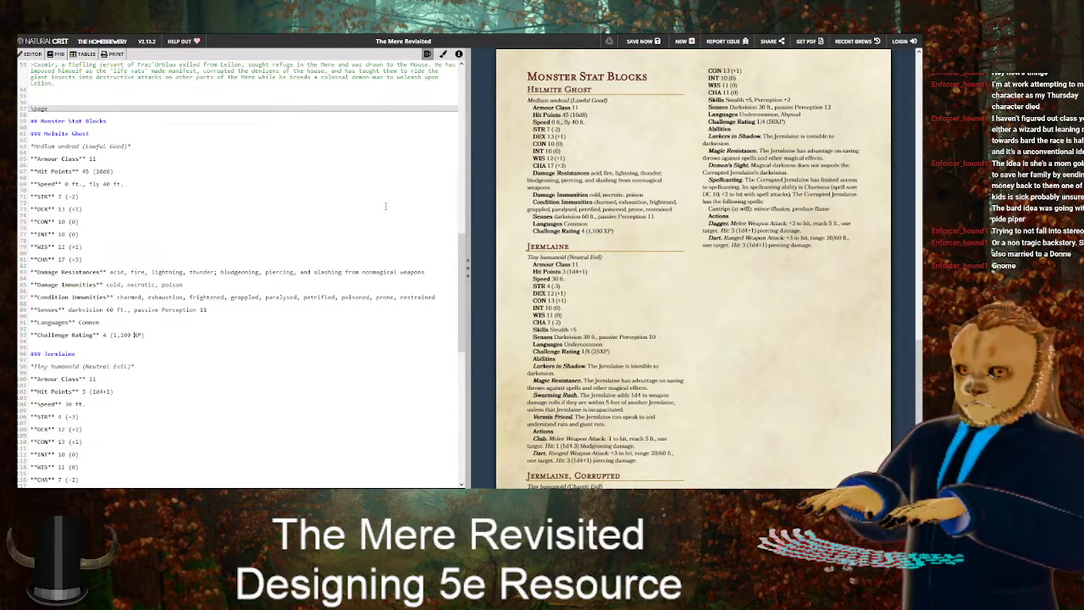
Insert a space before "XP" in the Challenge Rating lines of the Jermlaine and Corrupted Jermlaine, making them "25 XP" and "50 XP"
{"action": "scroll", "coordinate": [215, 322], "scroll_direction": "down", "scroll_amount": 5}
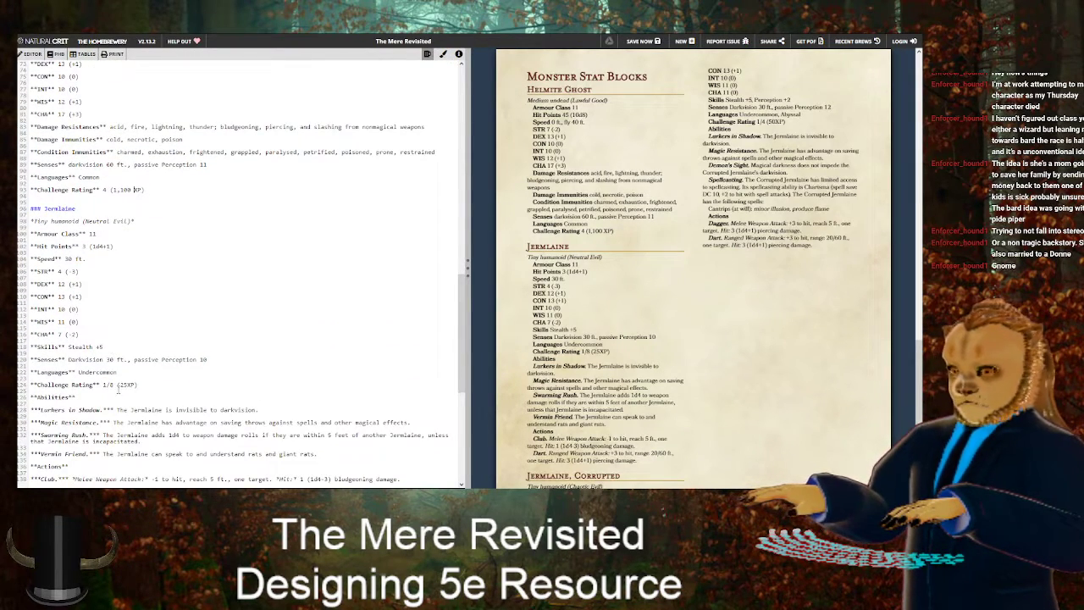
{"action": "scroll", "coordinate": [127, 381], "scroll_direction": "down", "scroll_amount": 9}
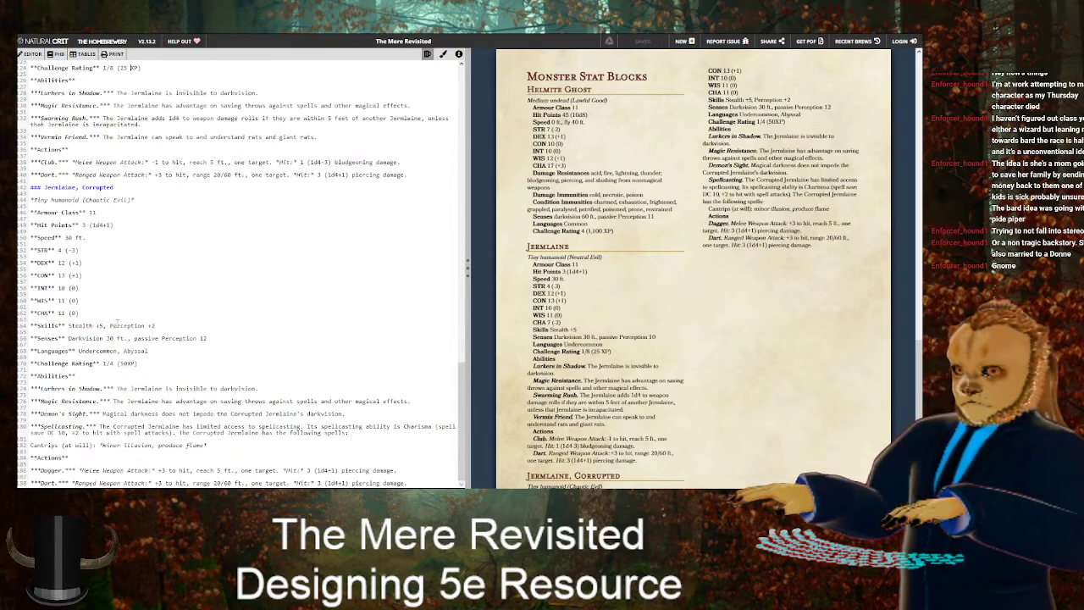
{"action": "left_click_drag", "start_coordinate": [127, 363], "coordinate": [136, 364]}
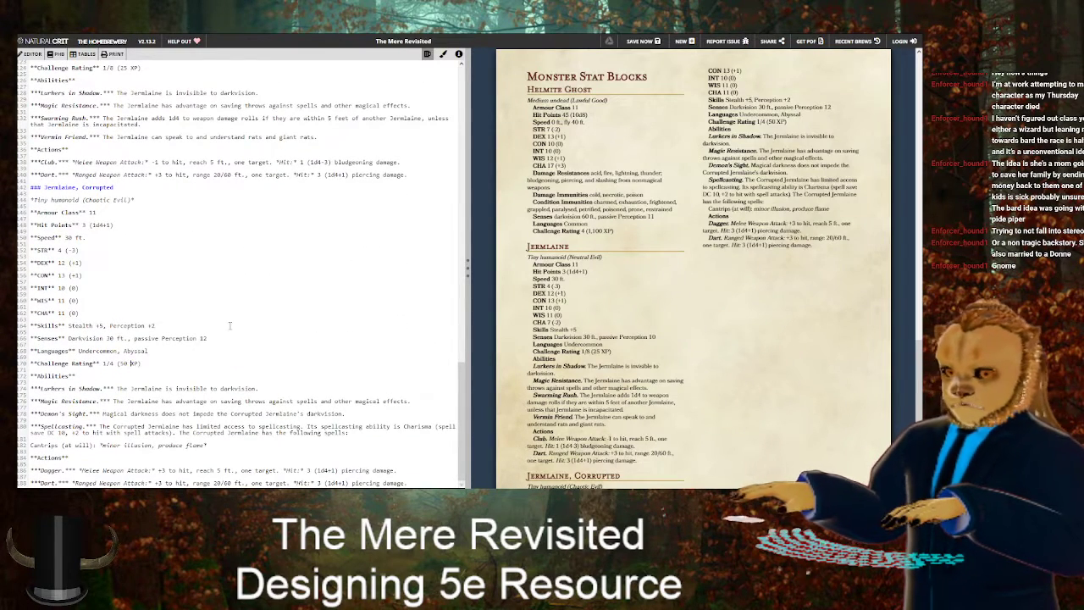
Add a bold "Abilities" label below the Helmite Ghost's Challenge Rating line
{"action": "scroll", "coordinate": [229, 327], "scroll_direction": "up", "scroll_amount": 4}
{"action": "scroll", "coordinate": [230, 327], "scroll_direction": "up", "scroll_amount": 3}
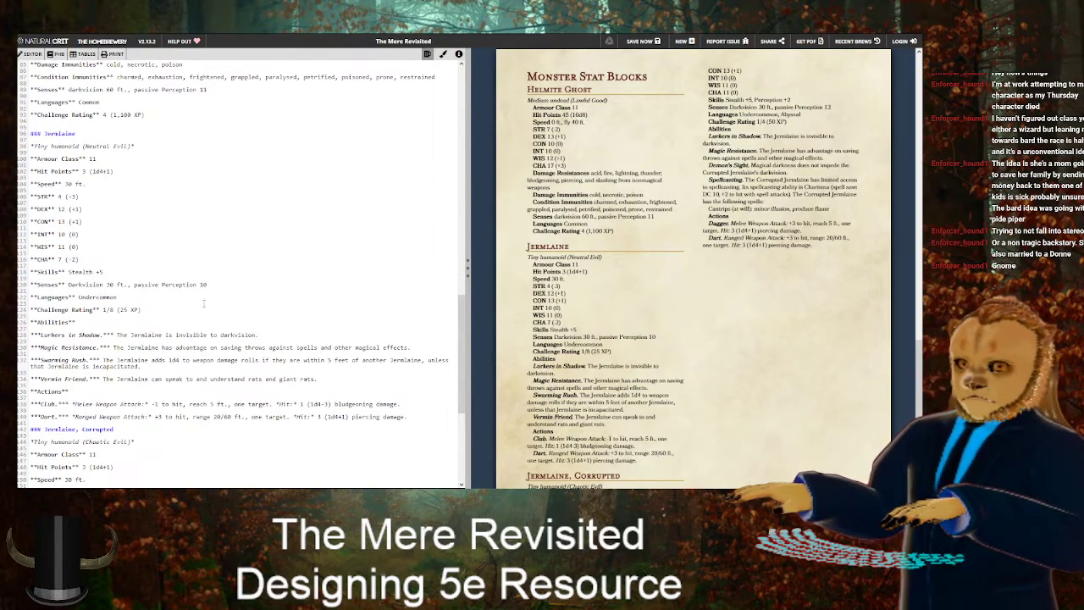
{"action": "scroll", "coordinate": [209, 299], "scroll_direction": "up", "scroll_amount": 4}
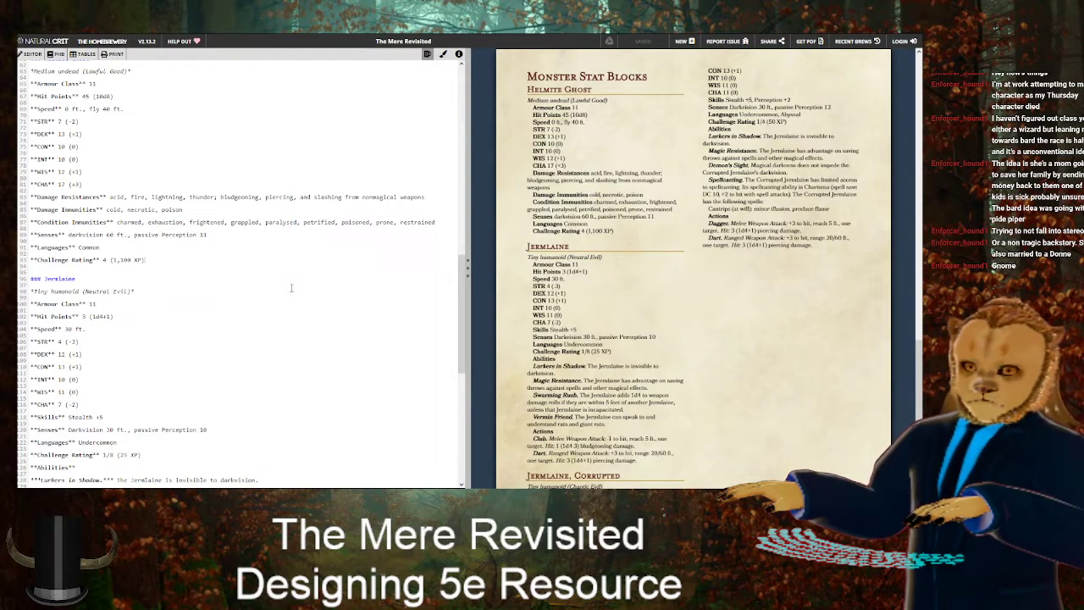
{"action": "key", "text": "Return"}
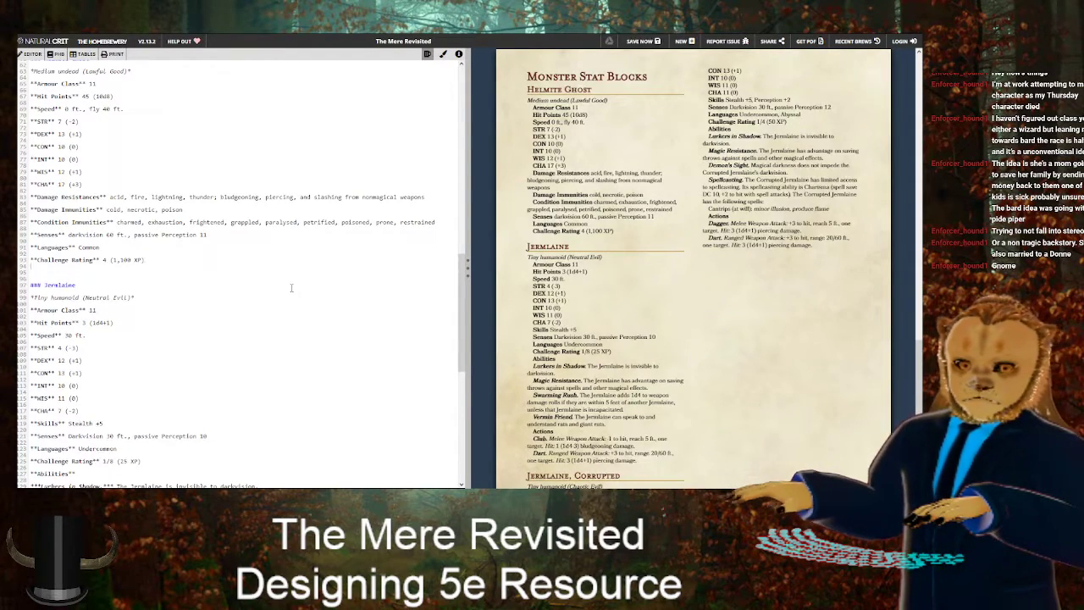
{"action": "type", "text": "**Abiliti"}
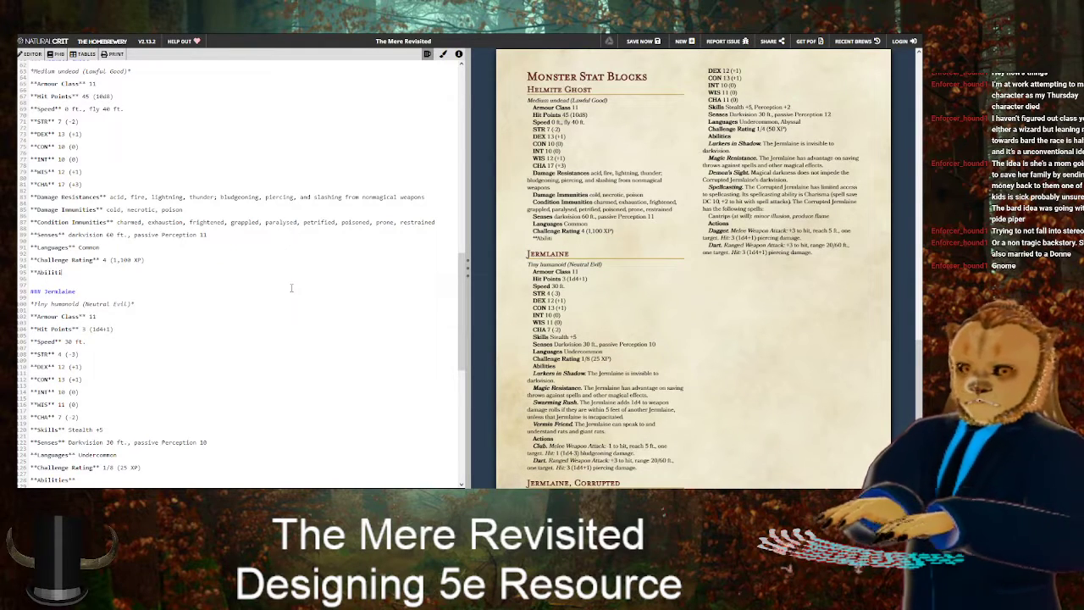
{"action": "type", "text": "es**"}
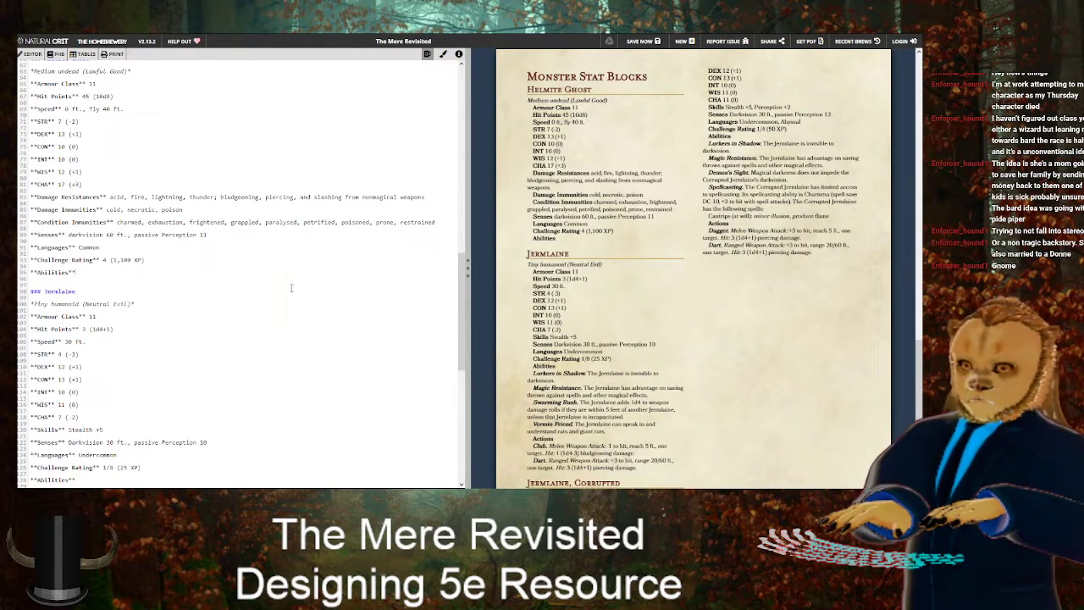
Start an ability entry under the Helmite Ghost's Abilities with the bold-italic name "Ethereal Sight."
{"action": "key", "text": "Return"}
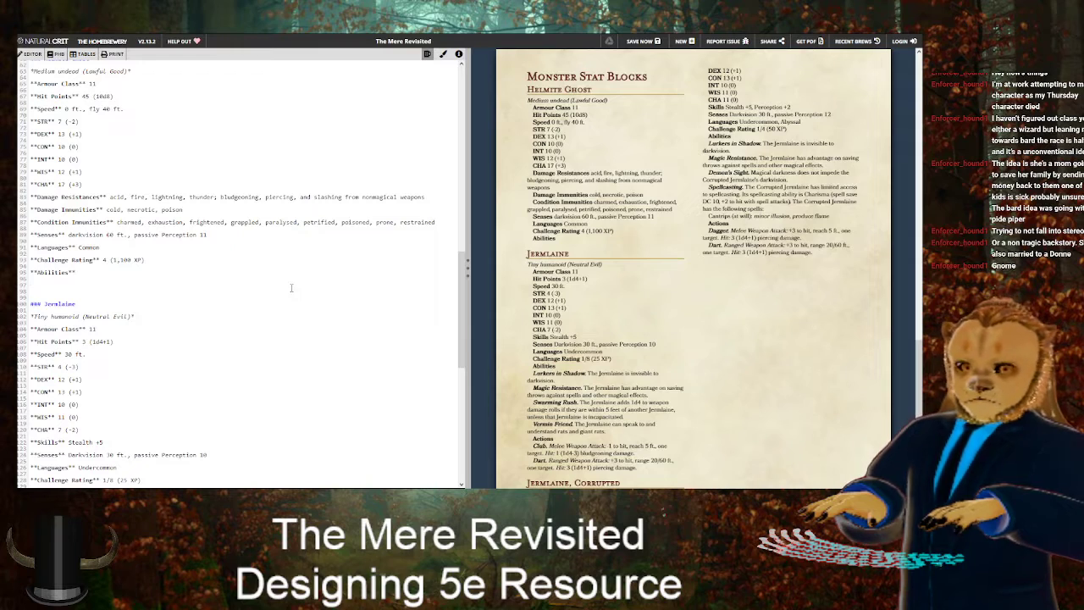
{"action": "type", "text": "**"}
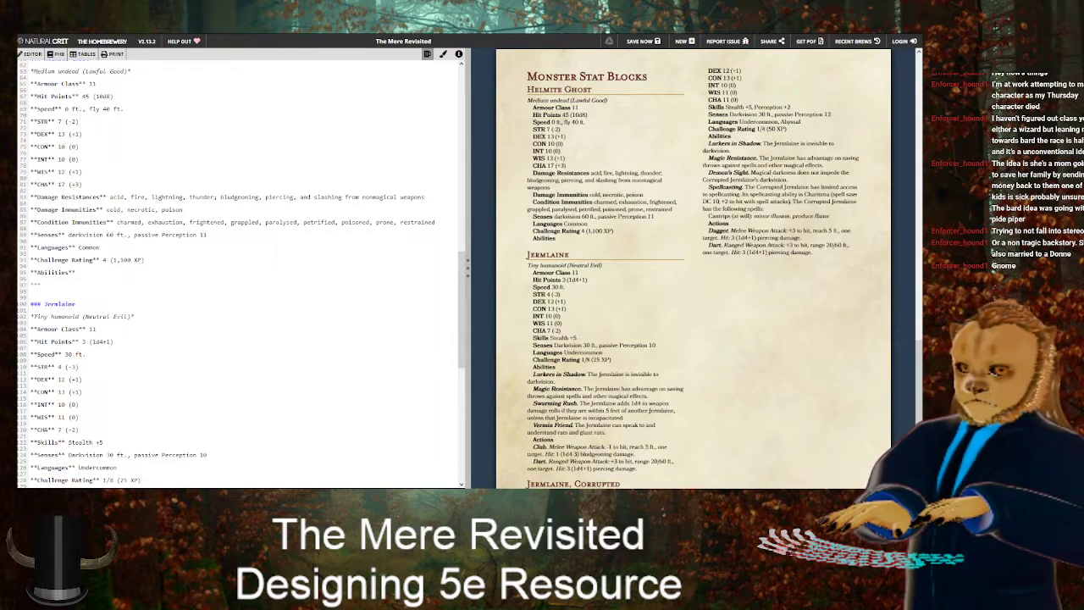
{"action": "type", "text": "*"}
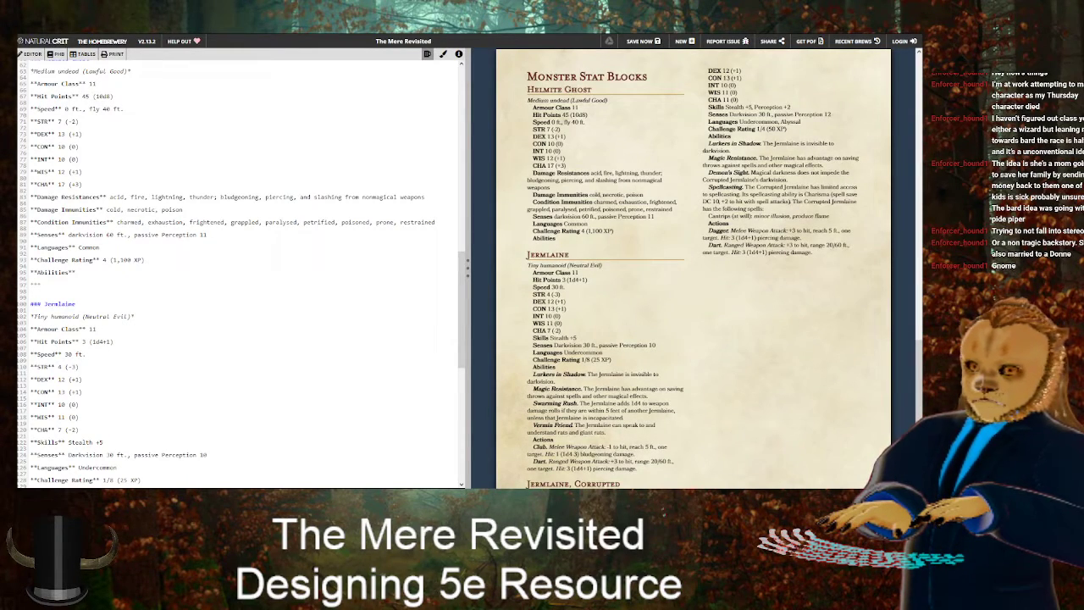
{"action": "type", "text": "H"}
{"action": "type", "text": "th"}
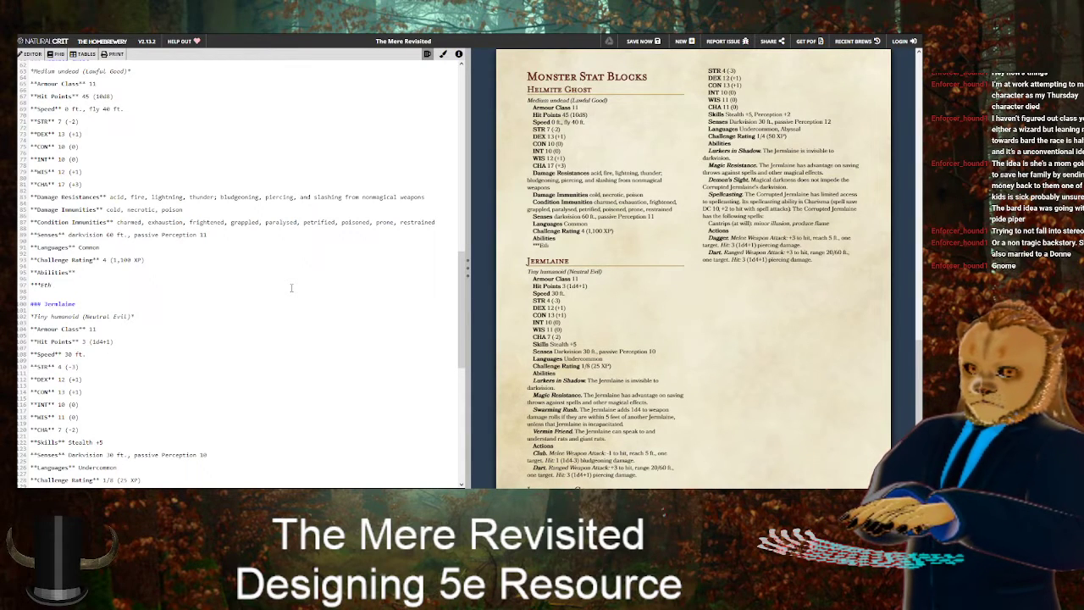
{"action": "type", "text": "ereal Sight"}
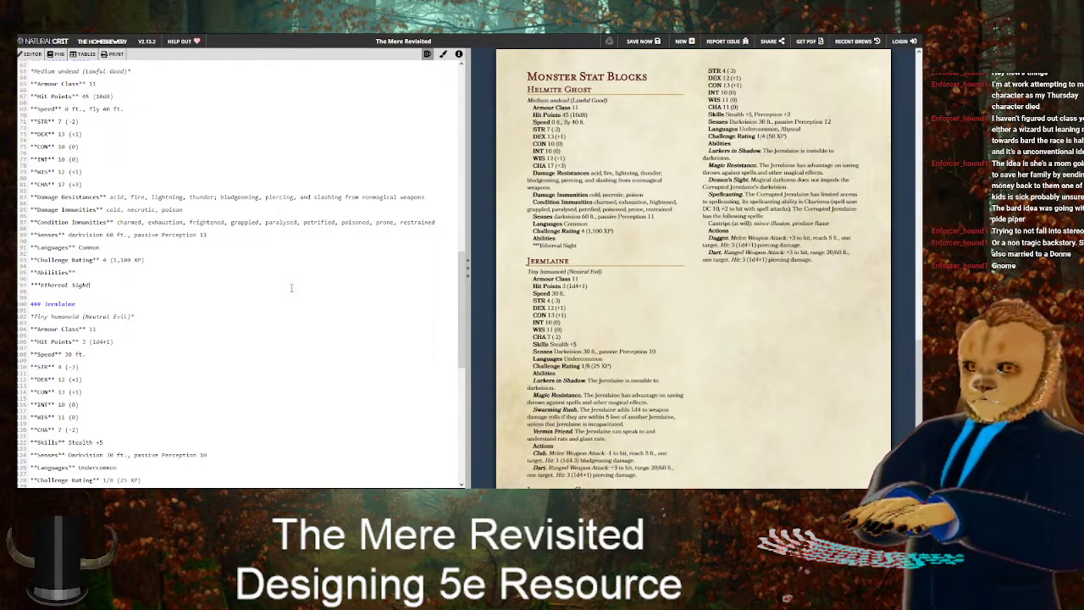
{"action": "type", "text": "."}
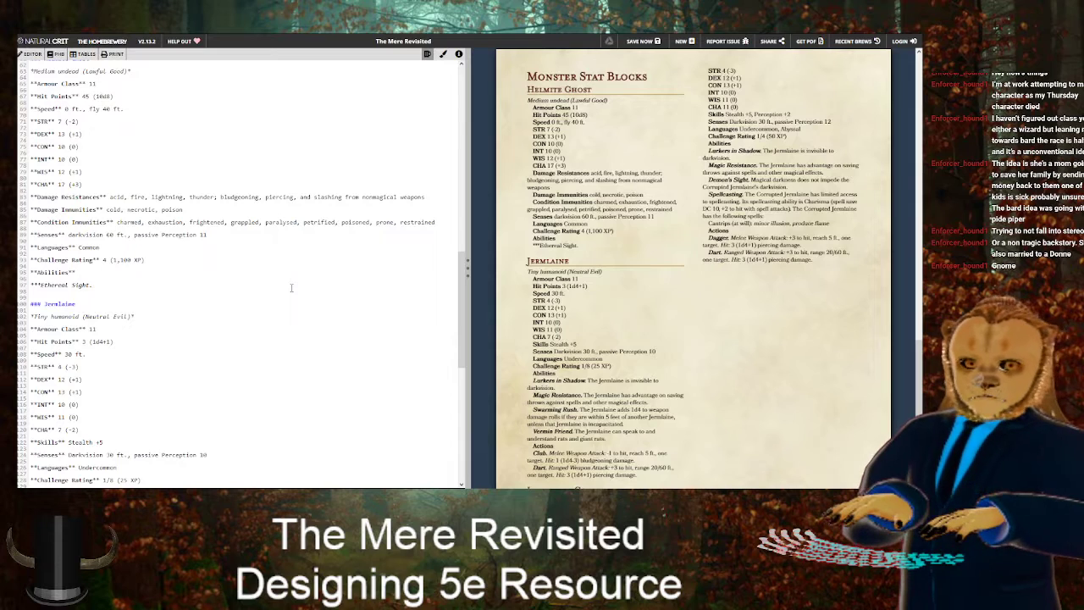
{"action": "type", "text": "***"}
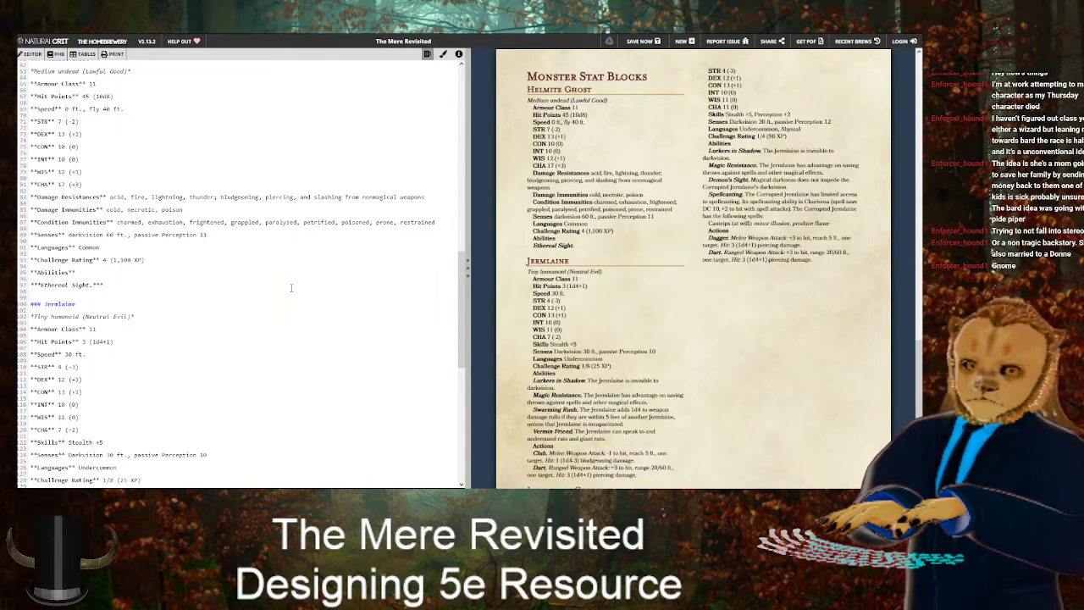
Describe Ethereal Sight as "The Helmite Ghost can see 60 feet into the Ethereal Plane whilst on the Material Plane, and vice versa."
{"action": "type", "text": " The Helmi"}
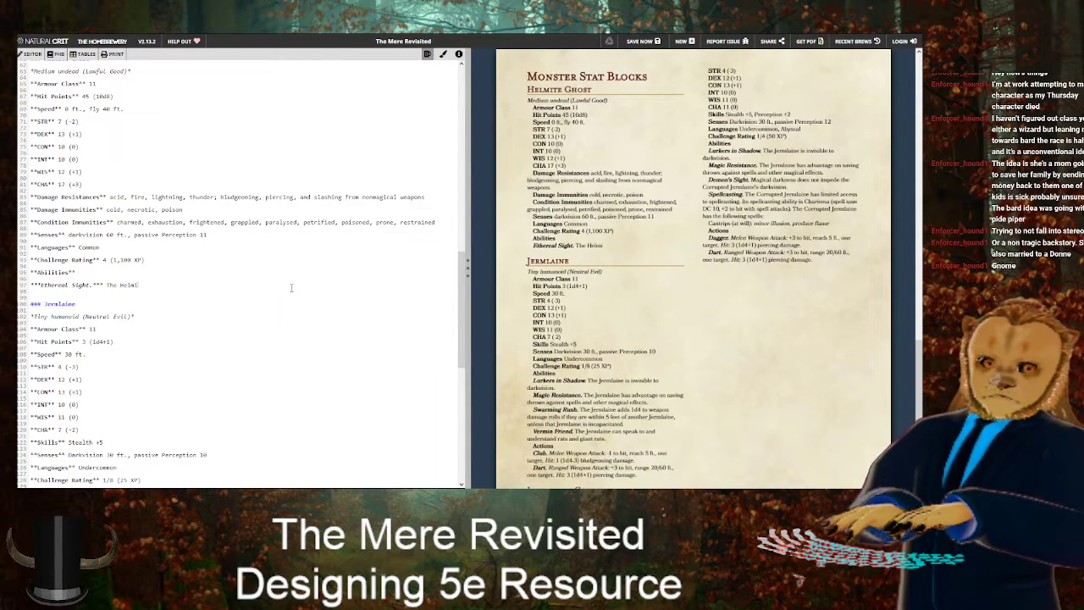
{"action": "type", "text": "te Ghost can see "}
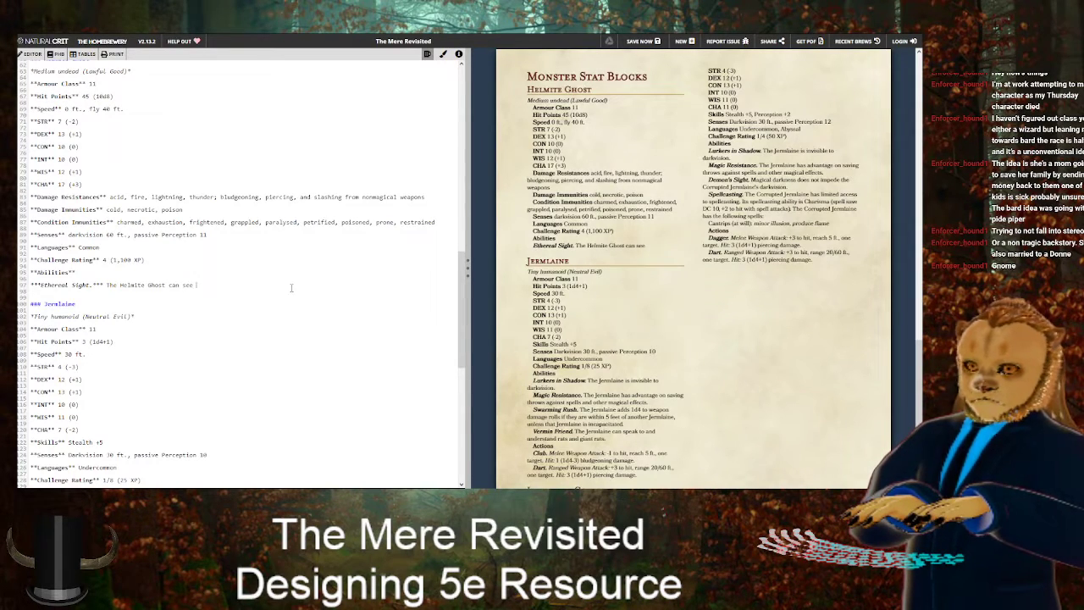
{"action": "type", "text": "60 feet into "}
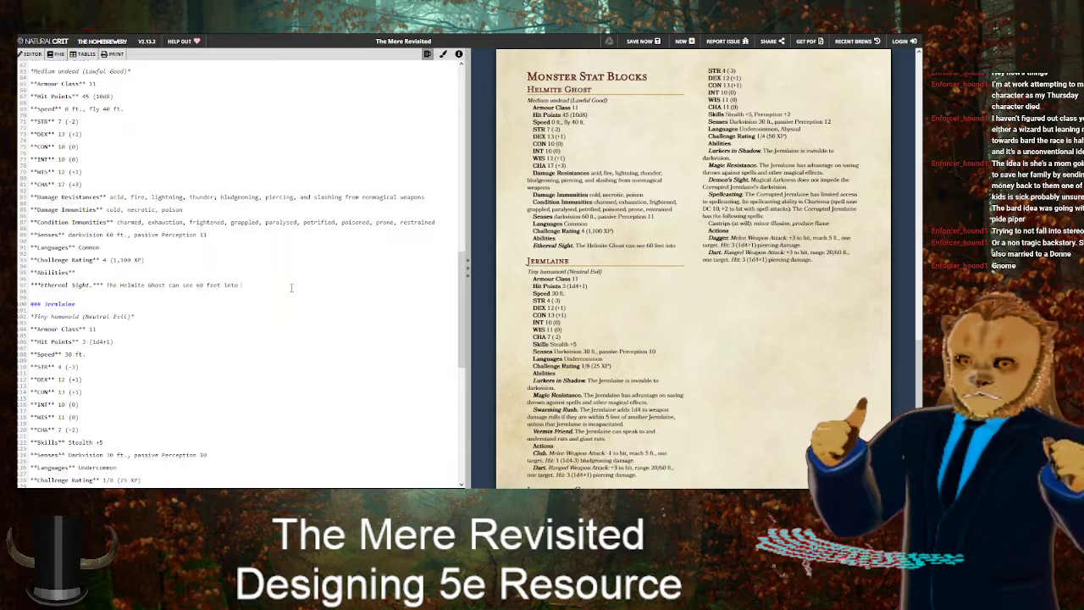
{"action": "type", "text": "the "}
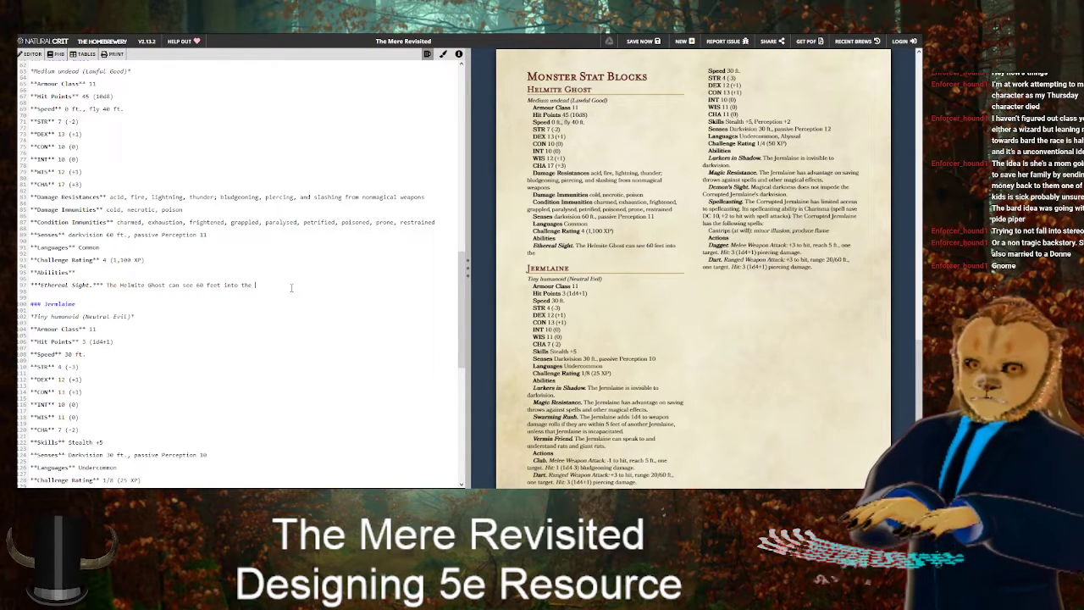
{"action": "type", "text": "Ethereal P"}
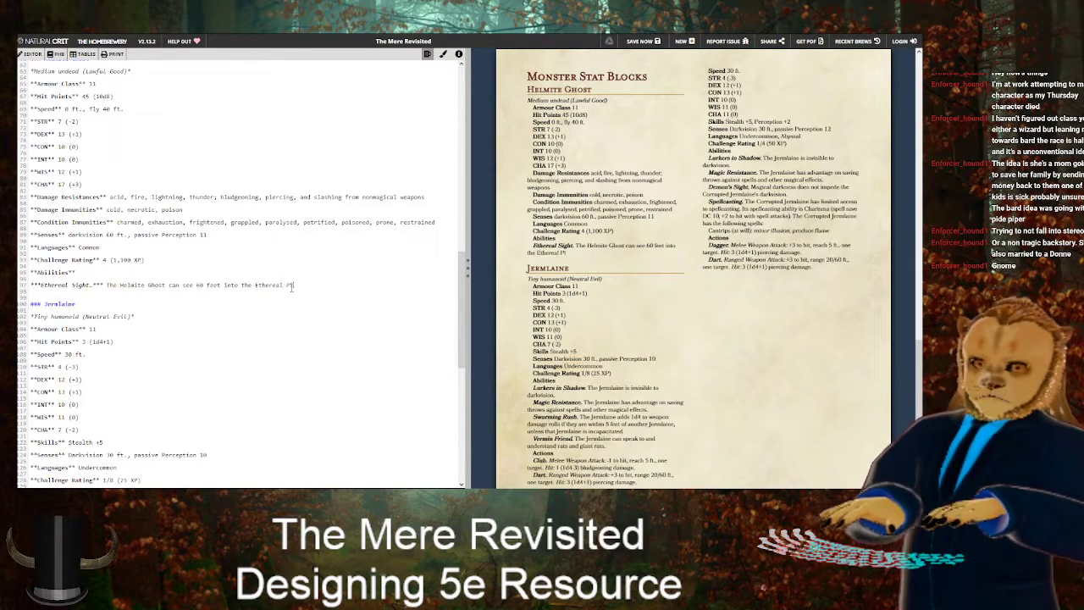
{"action": "type", "text": "lane whilst on the M"}
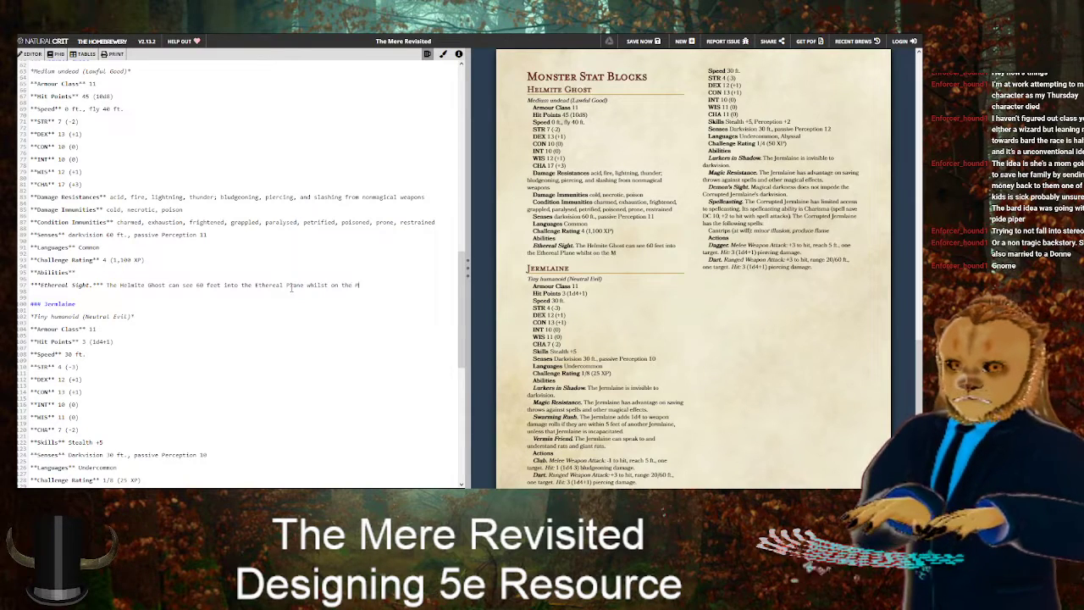
{"action": "type", "text": "aterial Plane, and"}
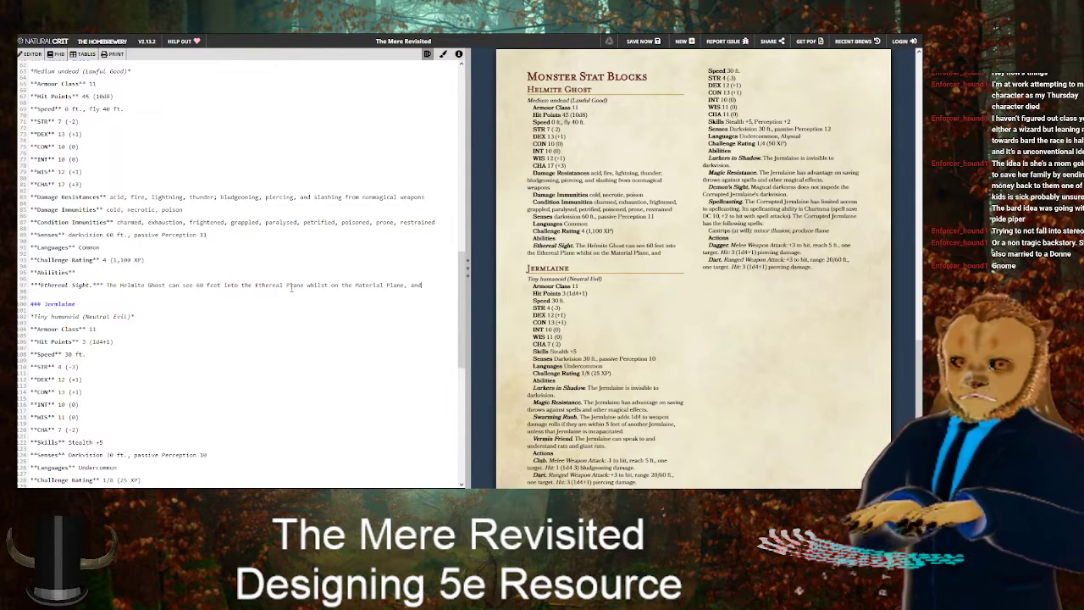
{"action": "type", "text": " vice versa."}
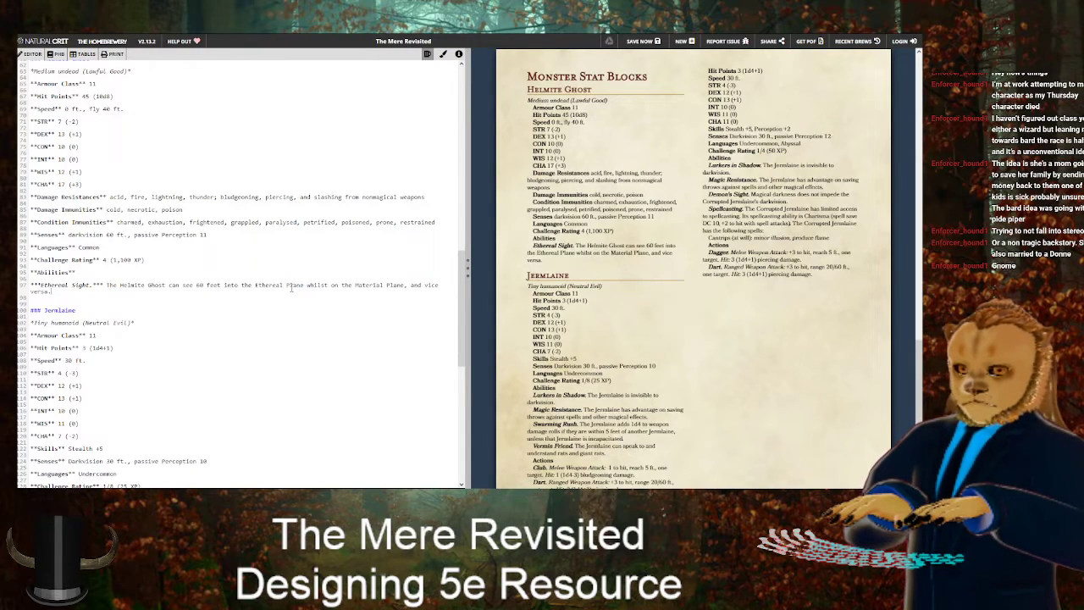
{"action": "key", "text": "Return"}
{"action": "key", "text": "Return"}
{"action": "key", "text": "BackSpace"}
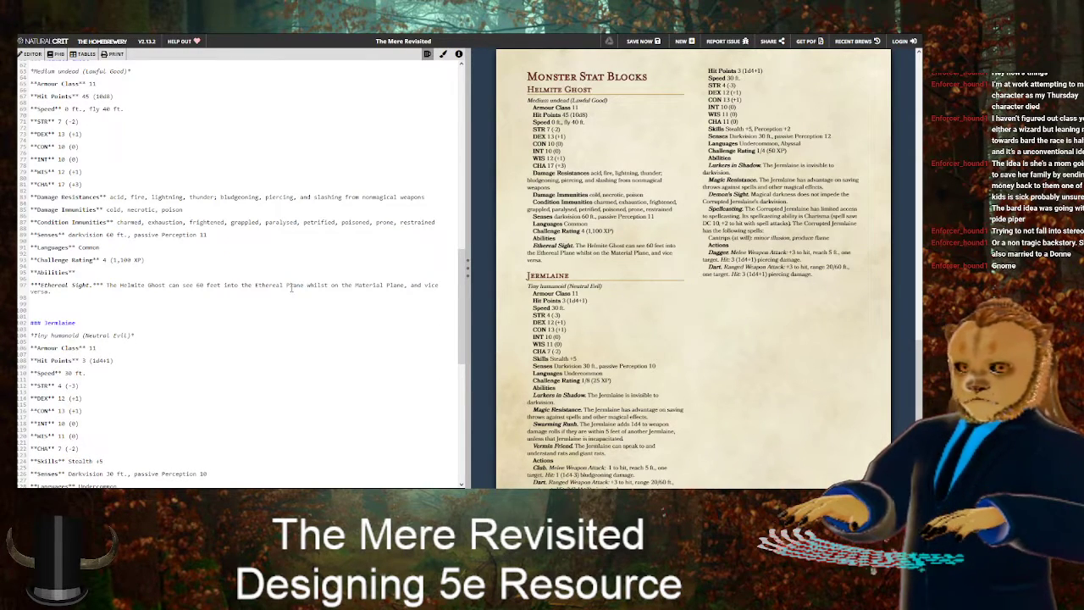
Add a second ability entry below the Helmite Ghost's Ethereal Sight with the bold-italic name "Incorporeal Movement."
{"action": "type", "text": "***Incorporeal"}
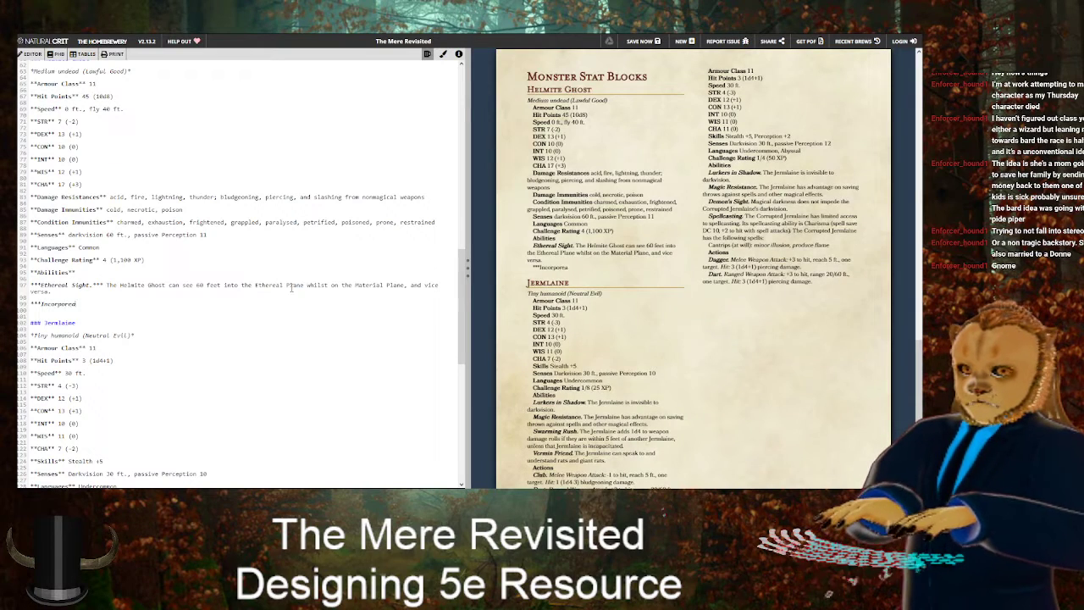
{"action": "type", "text": " Movement."}
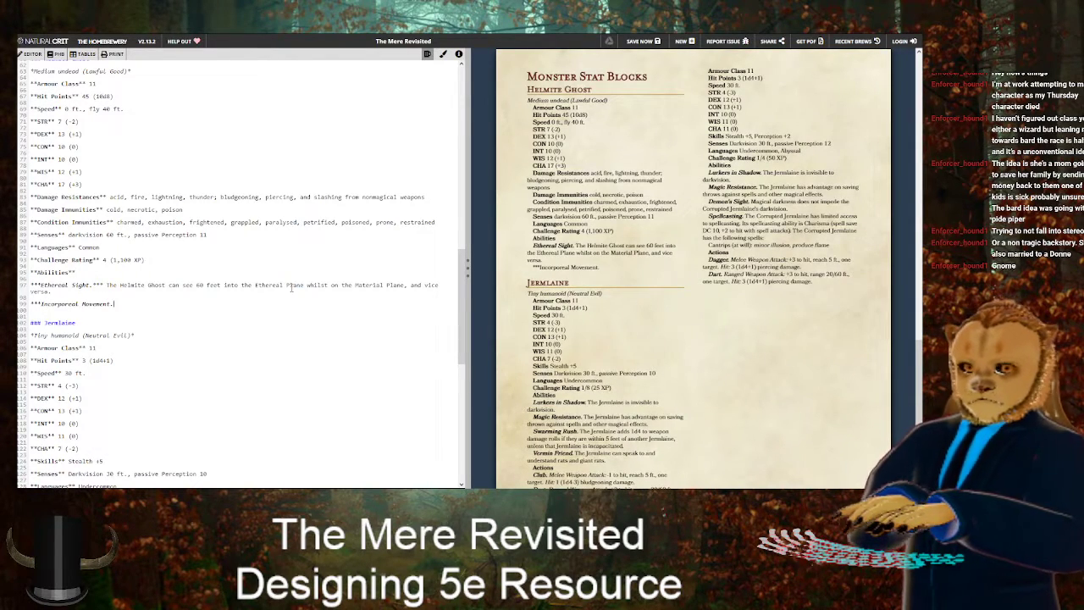
{"action": "type", "text": "***"}
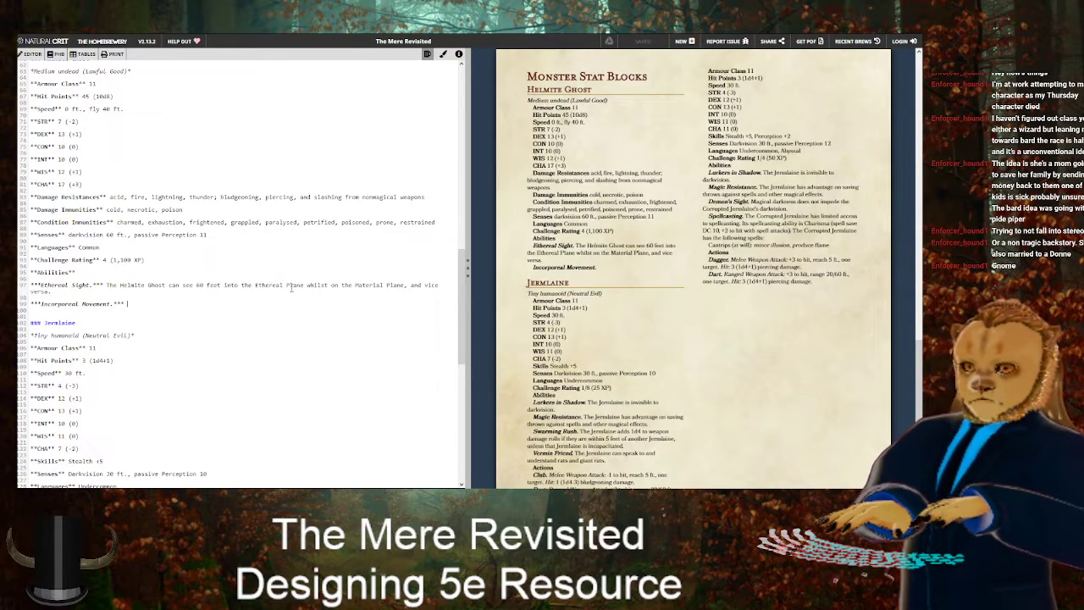
Describe Incorporeal Movement as "The Helmite Ghost can move through other creatures and objects as if they were difficult terrain."
{"action": "type", "text": "The Helmite G"}
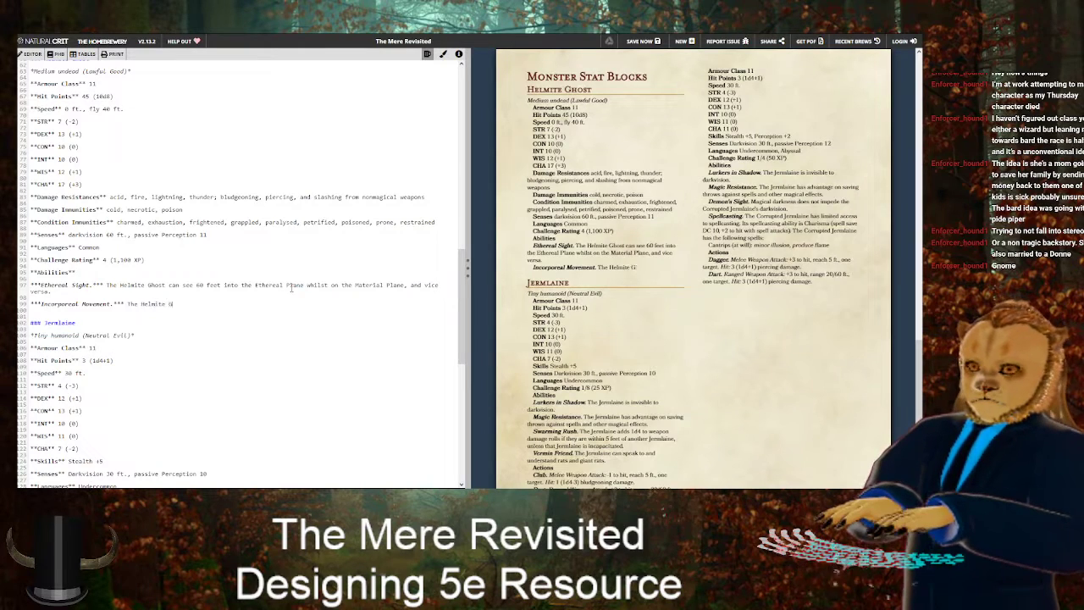
{"action": "type", "text": "host can move throug"}
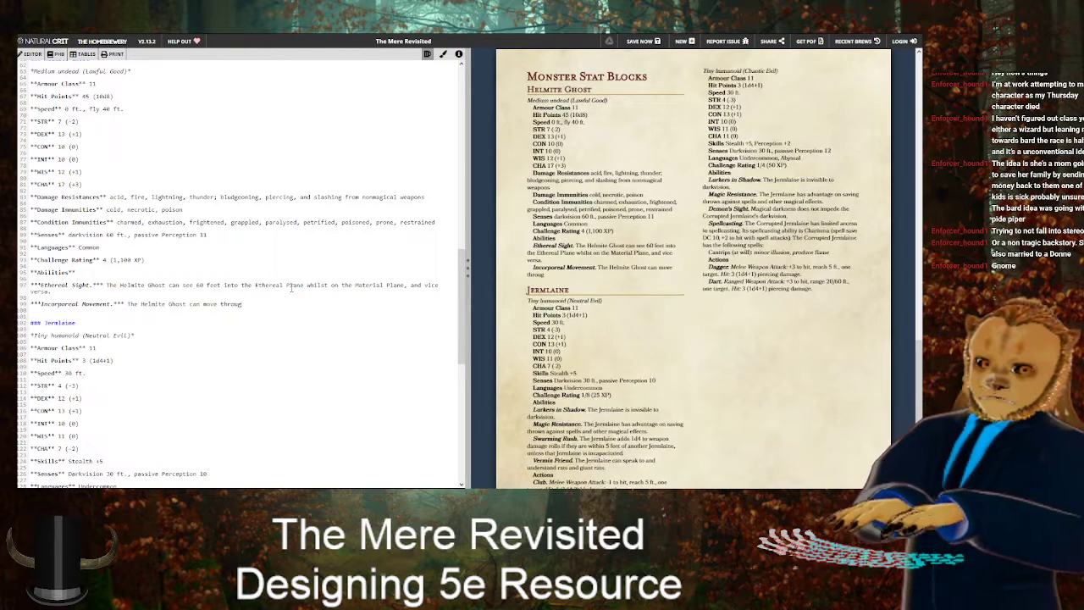
{"action": "type", "text": "h"}
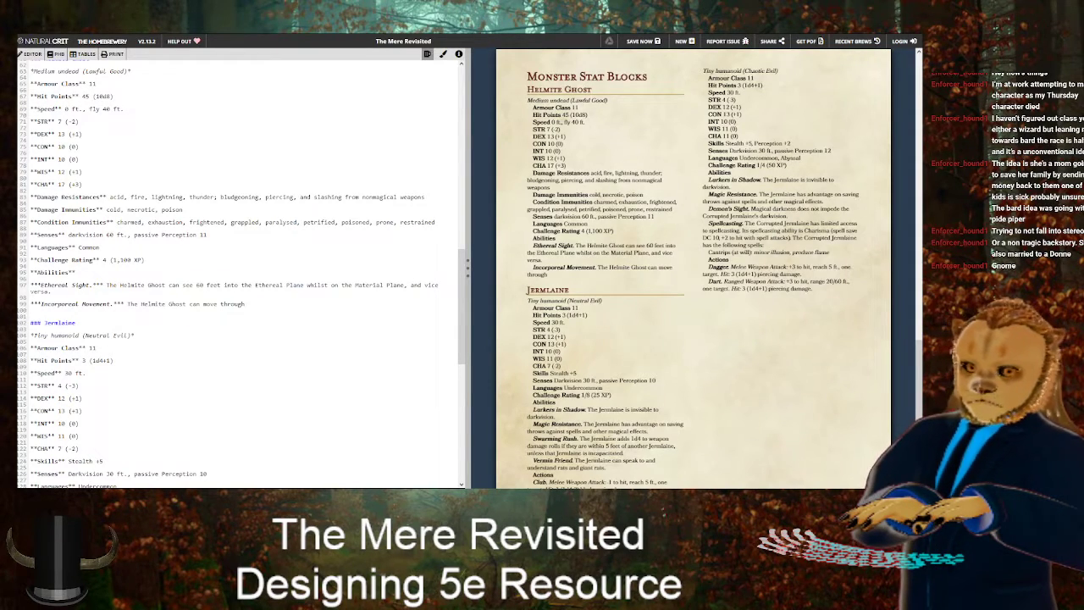
{"action": "type", "text": "other cre"}
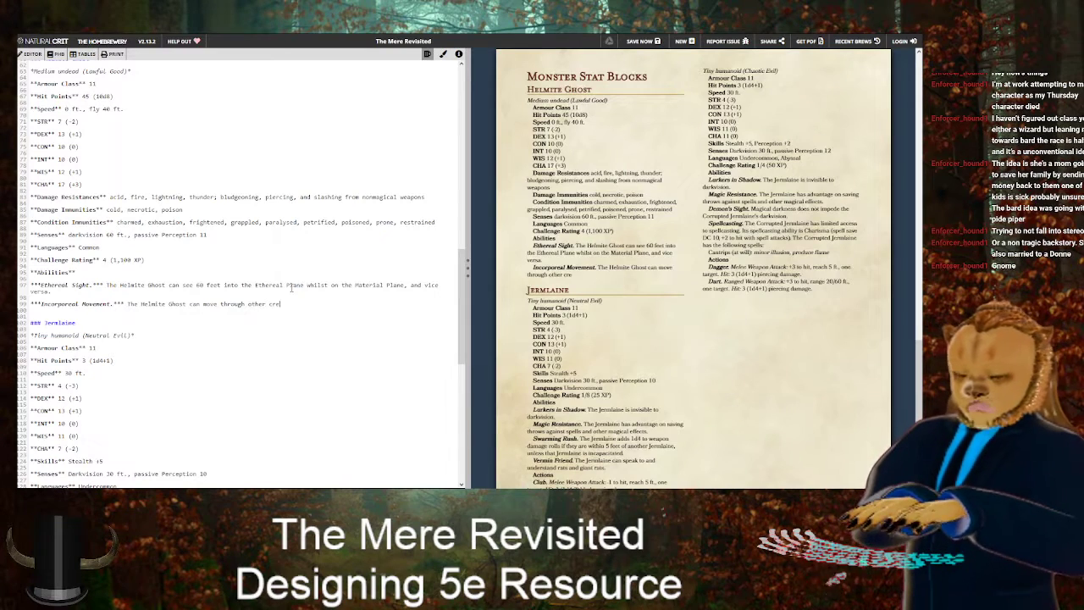
{"action": "type", "text": "atures and objects"}
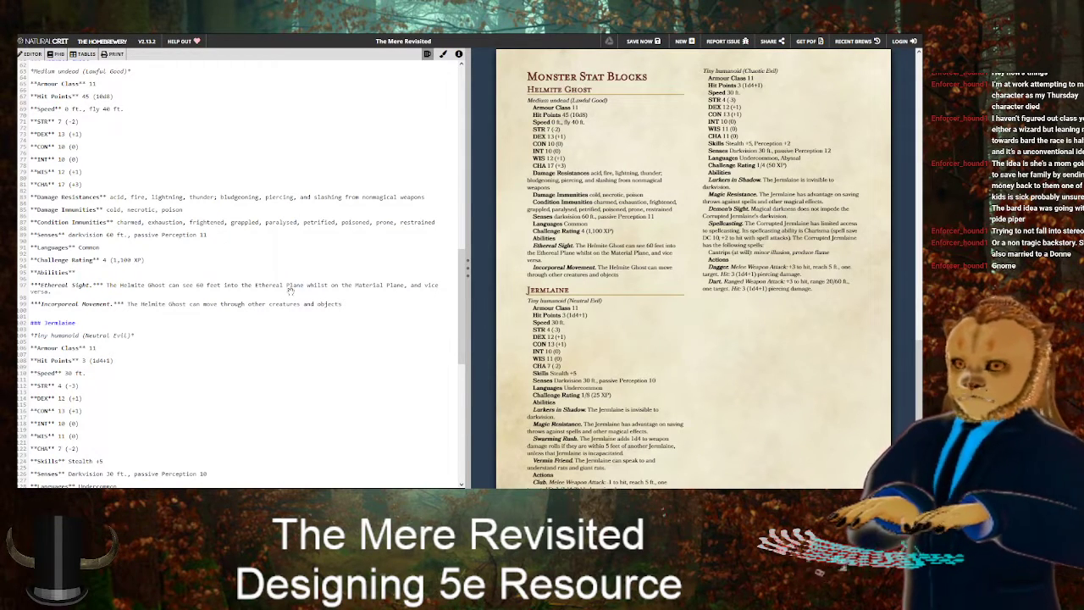
{"action": "type", "text": " as if the"}
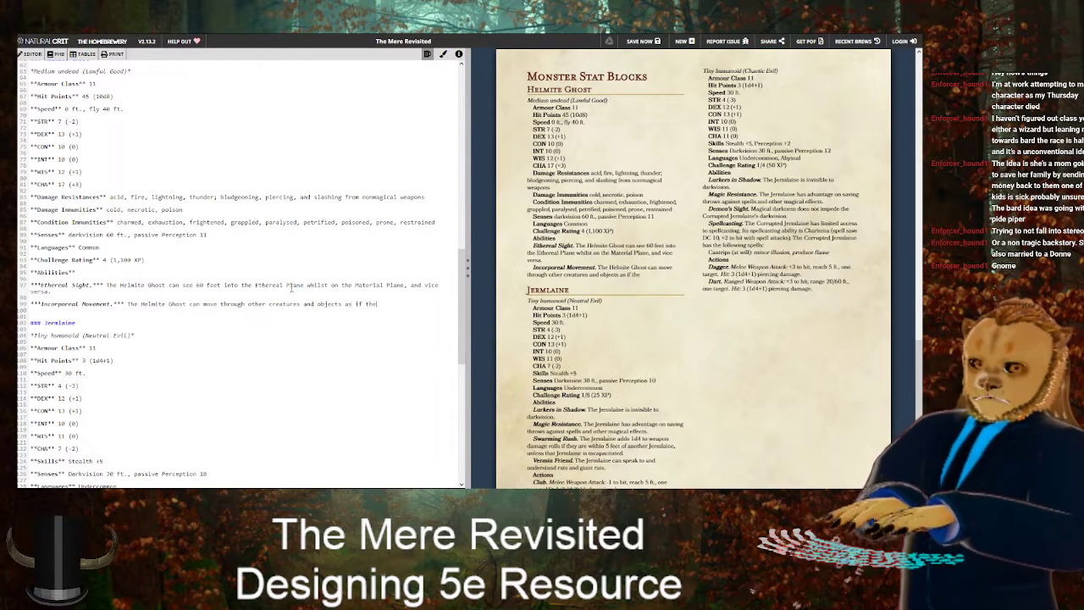
{"action": "type", "text": "y were difficult terrain."}
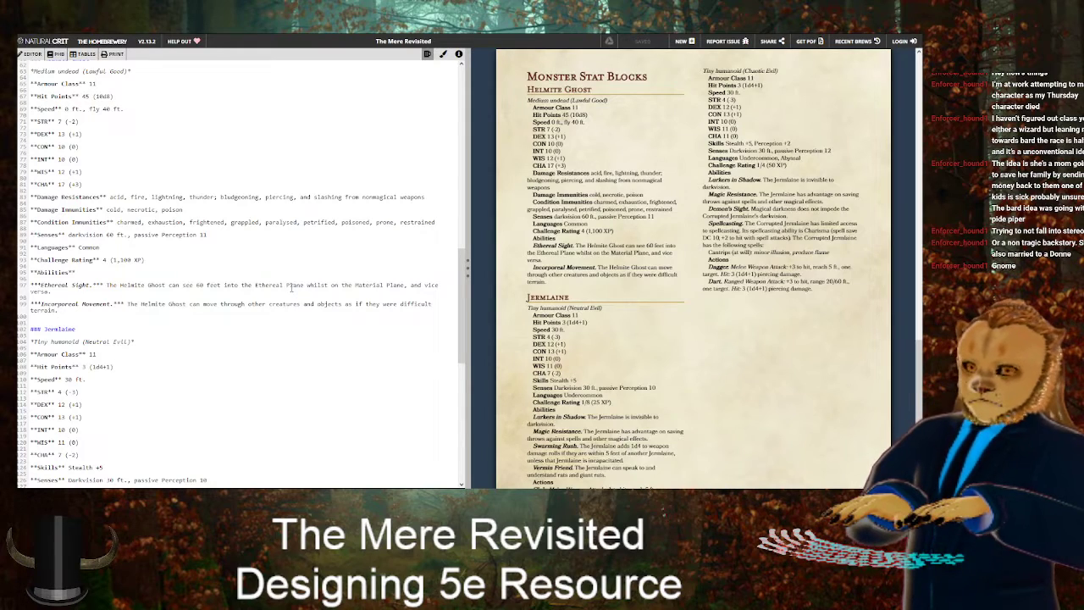
Extend the Incorporeal Movement description with "It takes 5 (1d10) force damage if it ends its turn inside an object."
{"action": "type", "text": "It ta"}
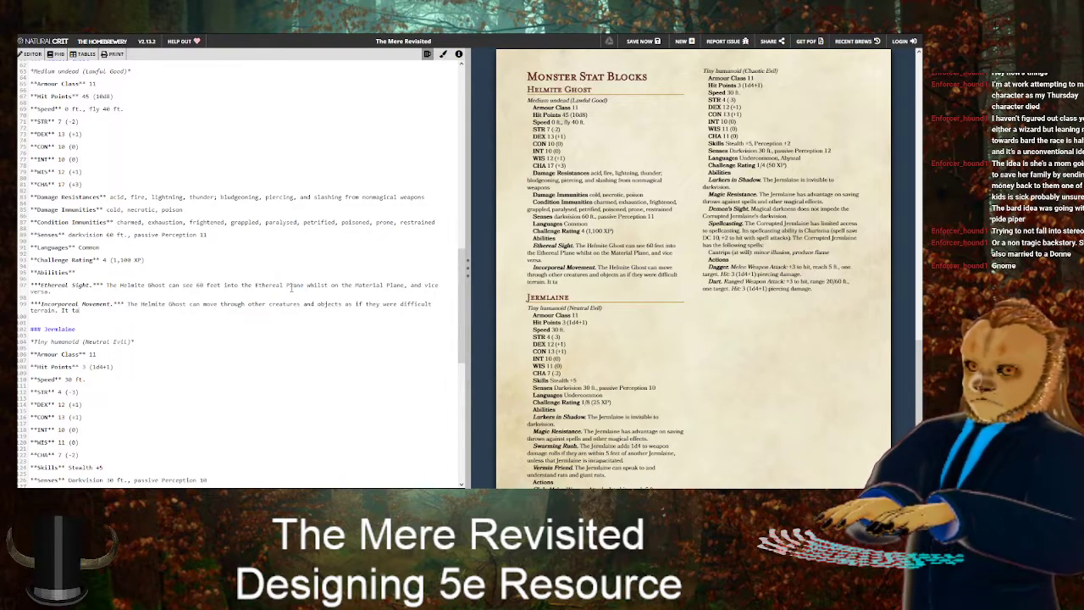
{"action": "type", "text": "kes "}
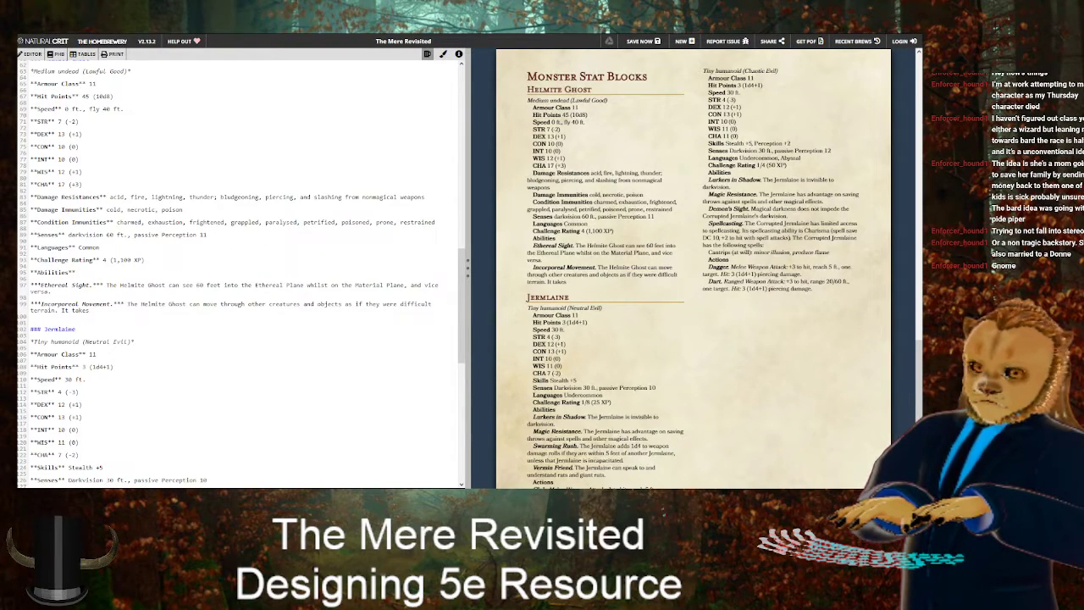
{"action": "type", "text": "5"}
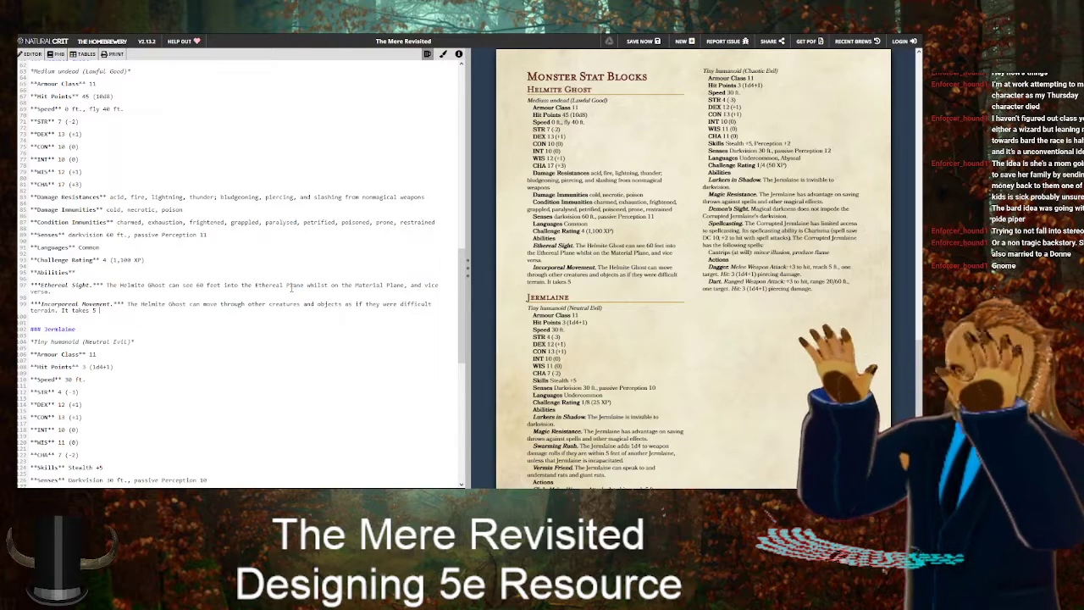
{"action": "type", "text": " (1d10"}
{"action": "key", "text": "BackSpace"}
{"action": "type", "text": ")"}
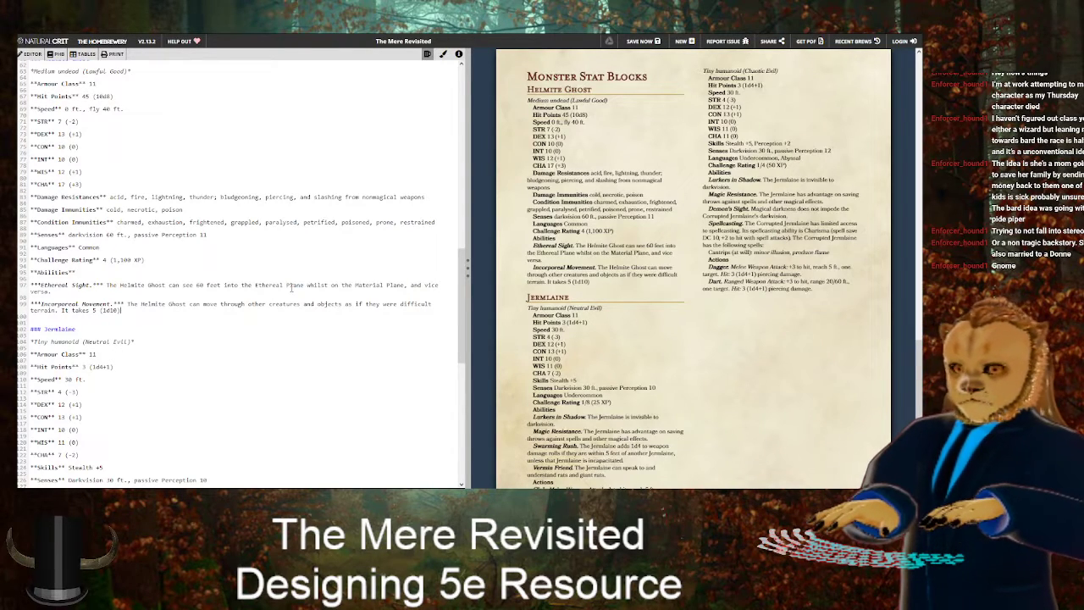
{"action": "type", "text": " force damage if "}
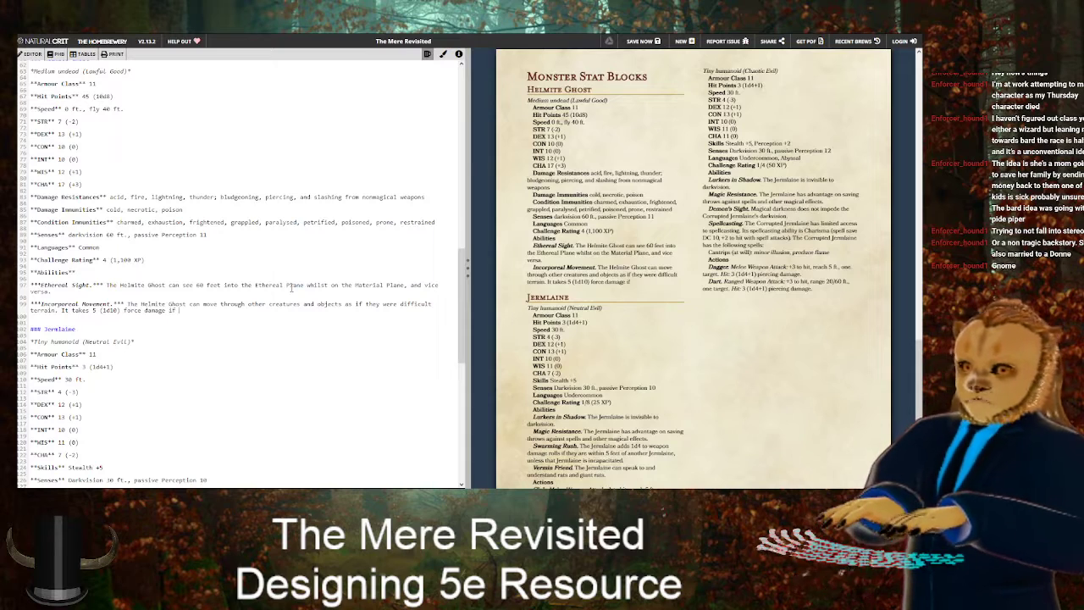
{"action": "type", "text": "it ends its turn"}
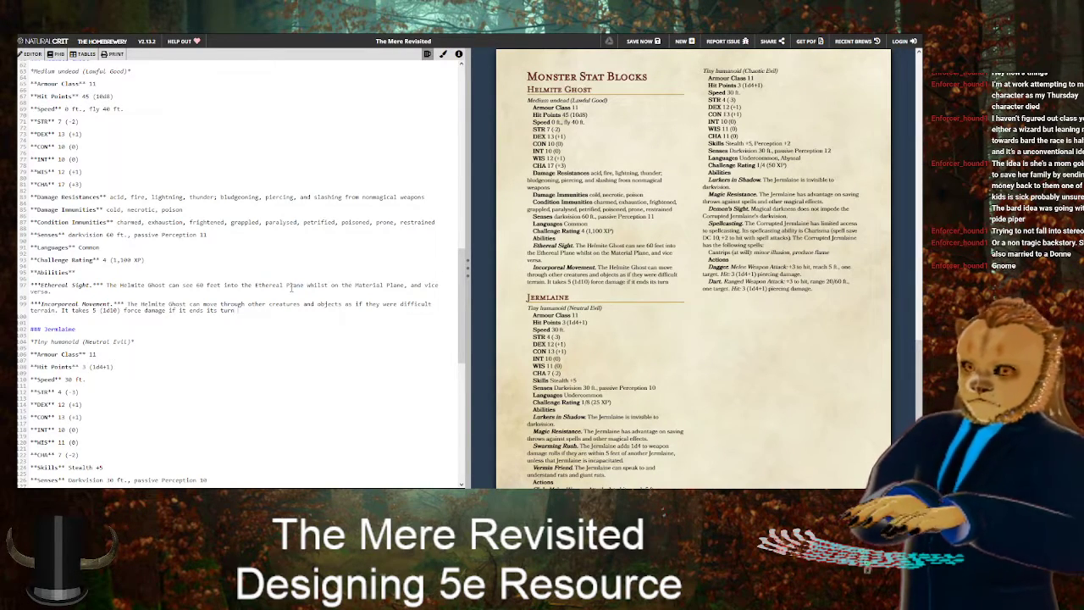
{"action": "type", "text": " inside an obje"}
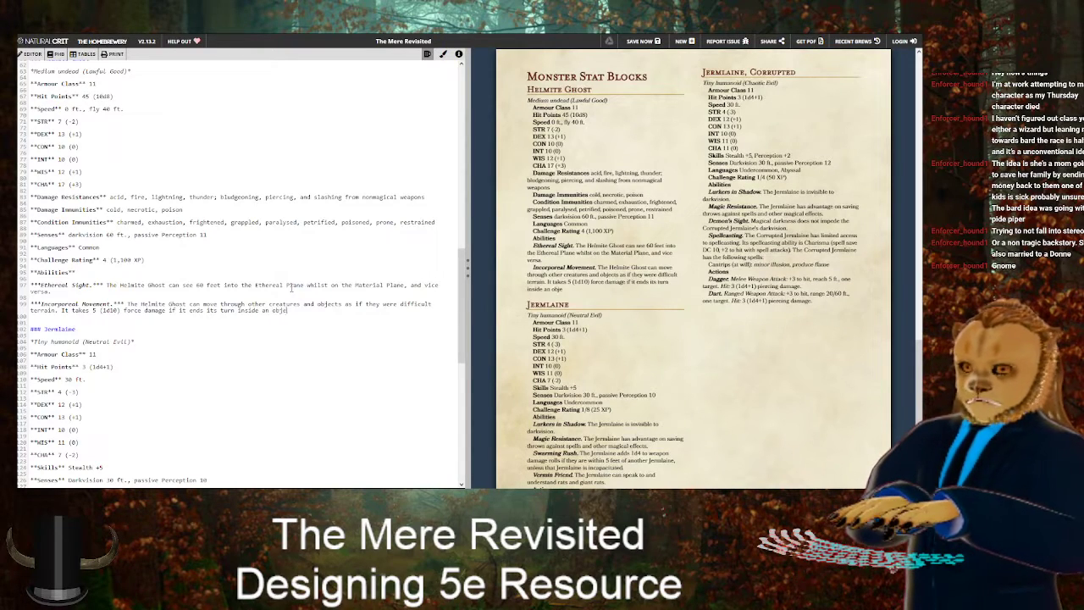
{"action": "type", "text": "ct."}
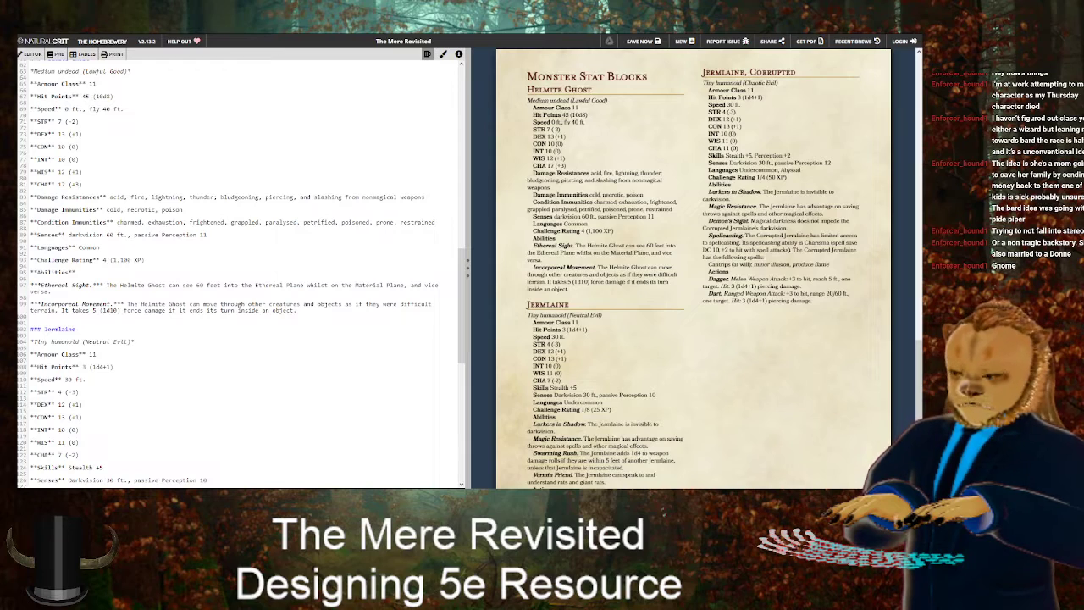
Add a bold "Actions" label below the Helmite Ghost's Incorporeal Movement ability
{"action": "key", "text": "Return"}
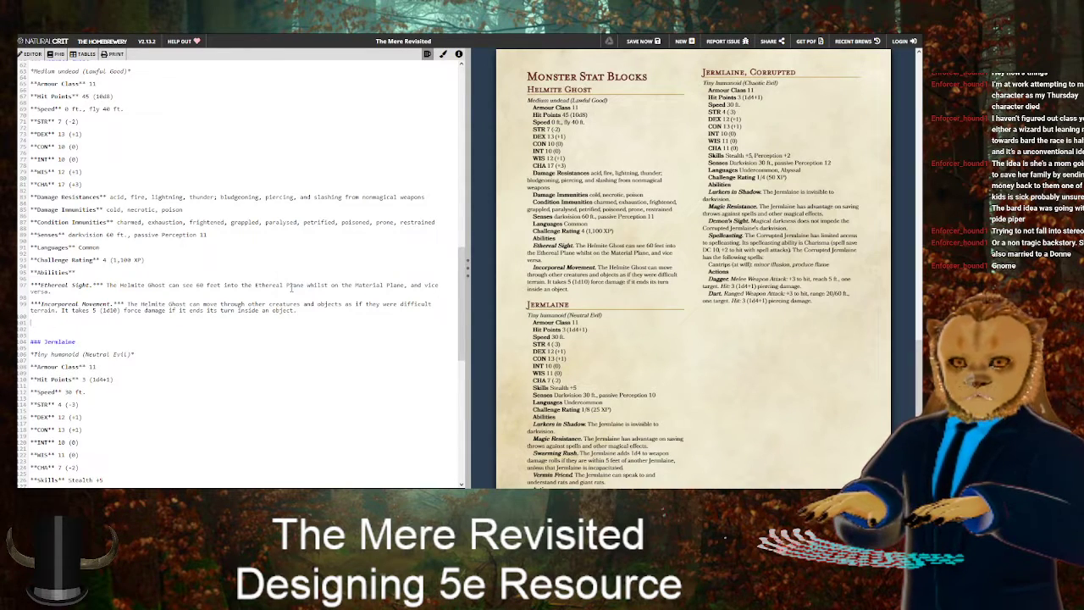
{"action": "type", "text": "**Actions**"}
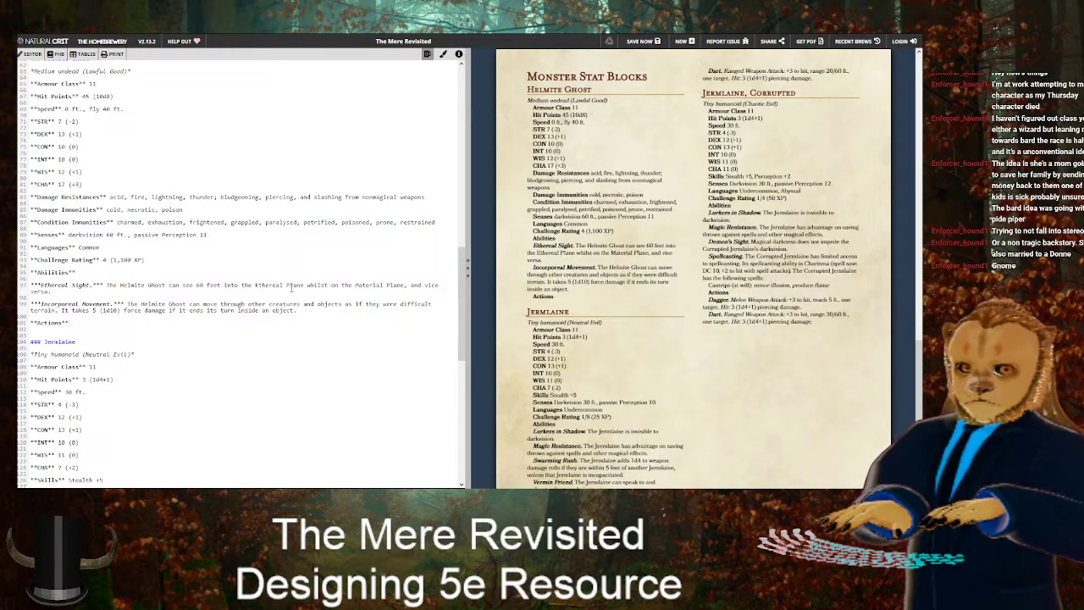
{"action": "key", "text": "Return"}
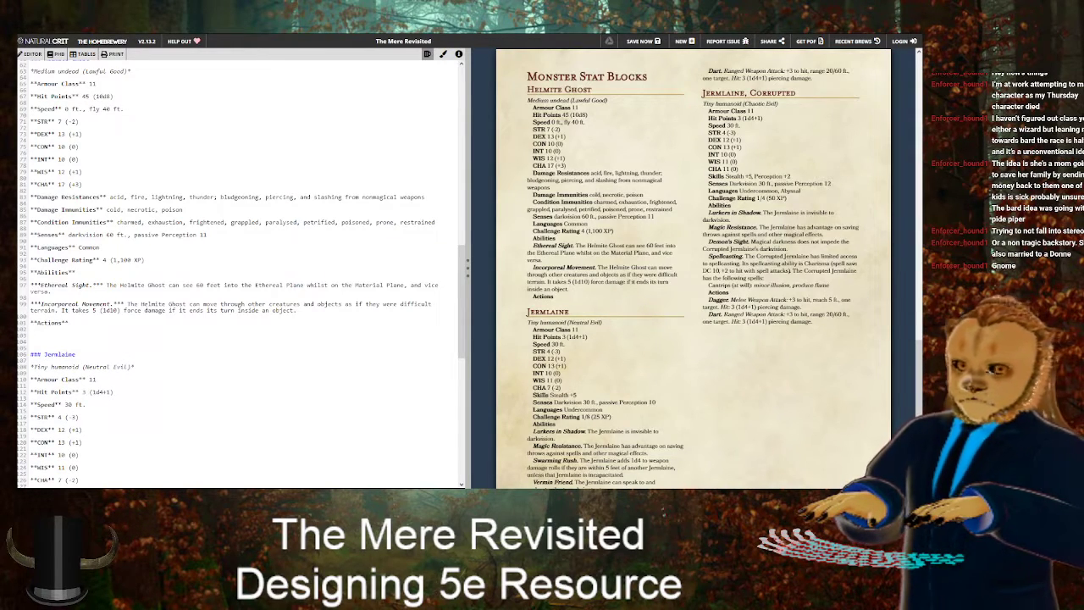
Start an action entry under the Helmite Ghost's Actions with the bold-italic name "Withering Touch."
{"action": "type", "text": "***Wither"}
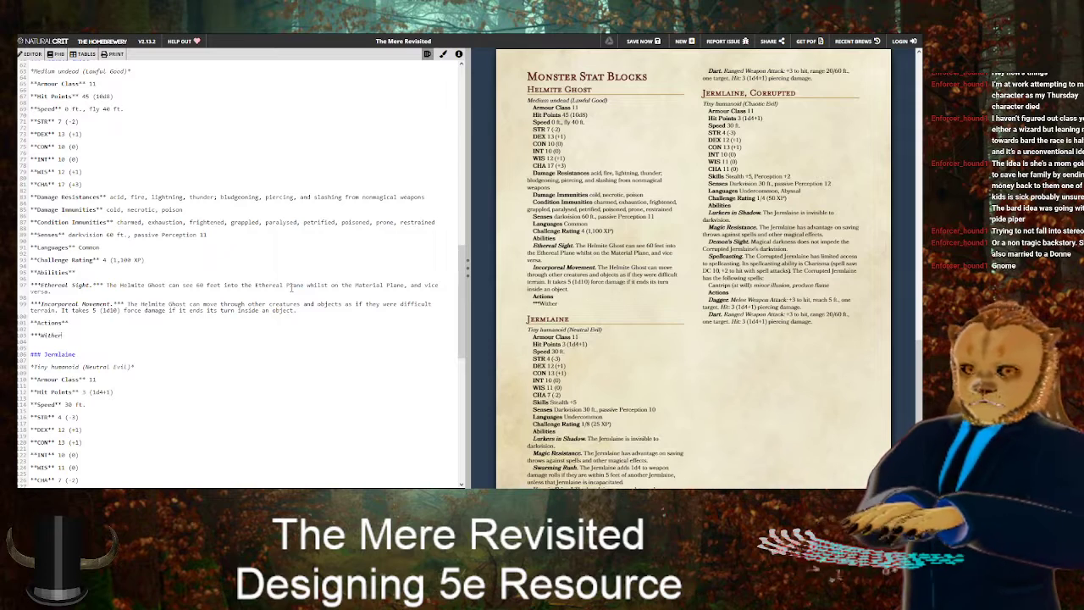
{"action": "type", "text": "ing Touc"}
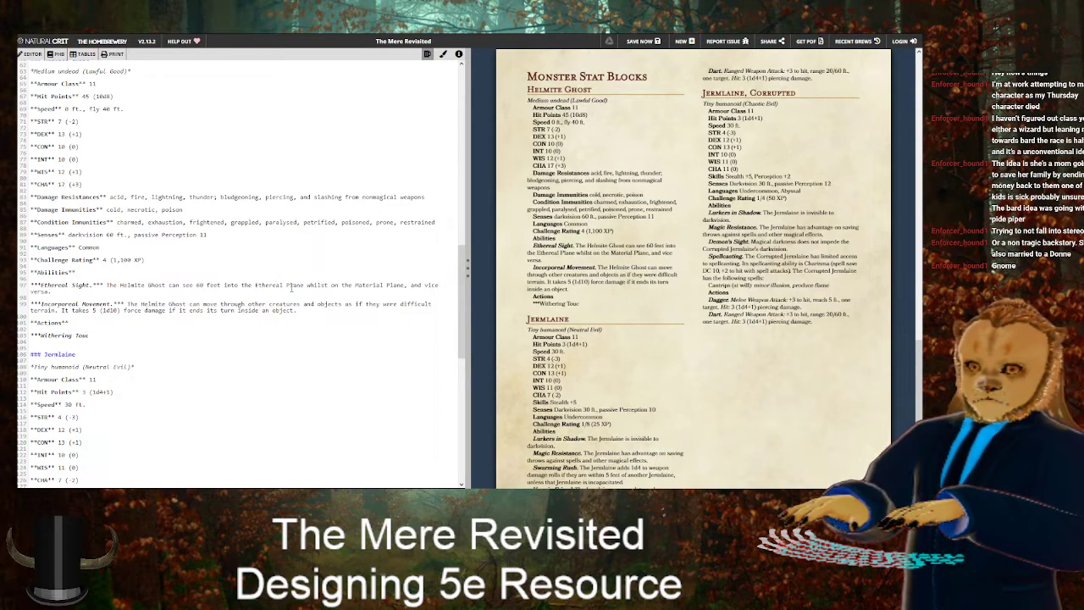
{"action": "type", "text": "h***"}
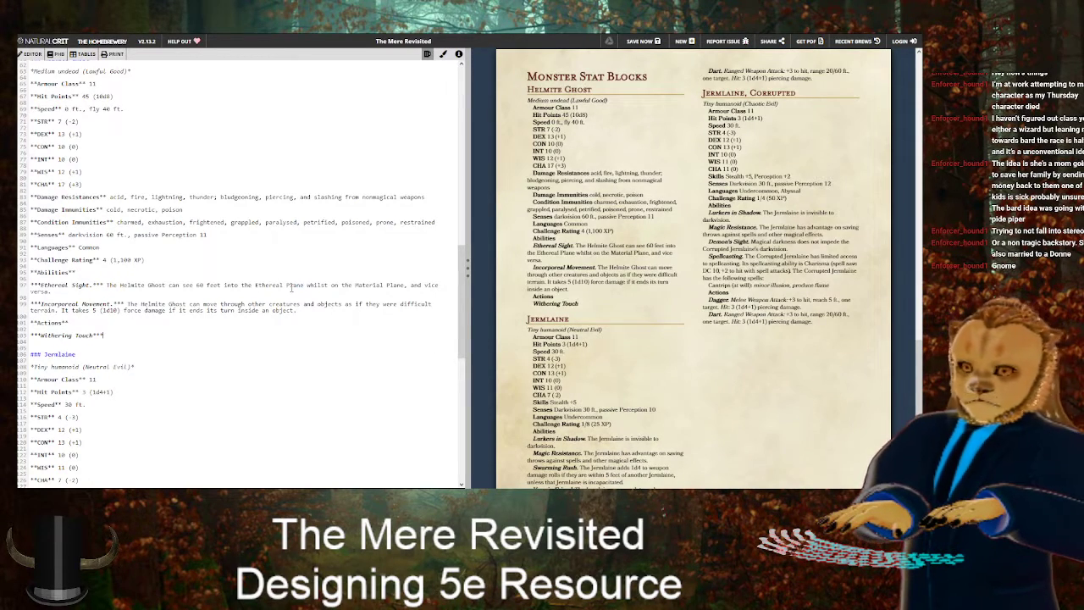
{"action": "type", "text": "*"}
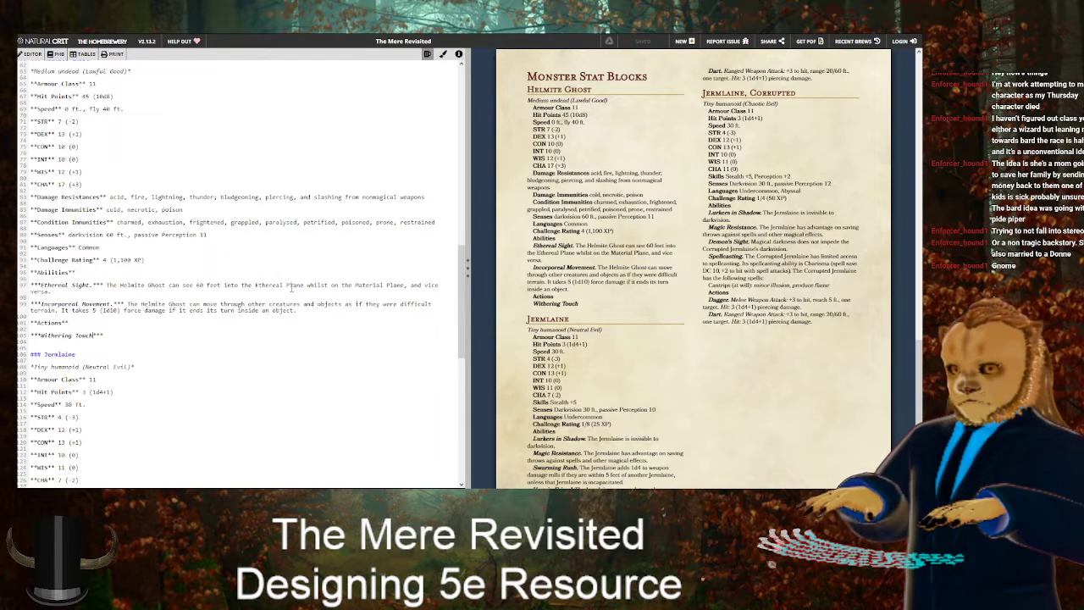
{"action": "type", "text": "."}
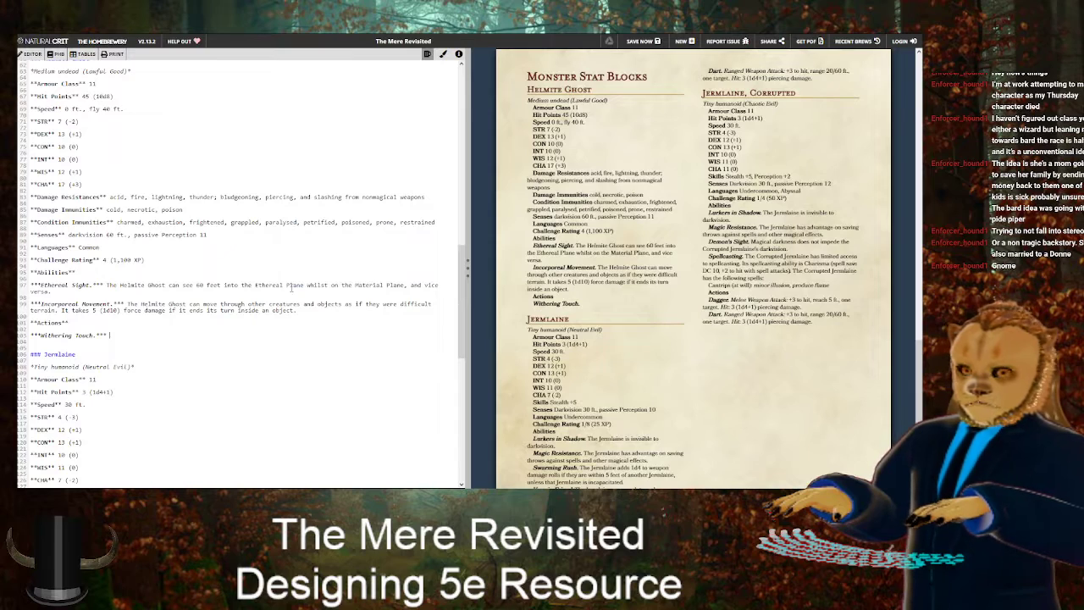
Give Withering Touch an italic "Melee Weapon Attack:" label followed by "+5 to hit, reach 5 ft.,"
{"action": "type", "text": " *Melee W"}
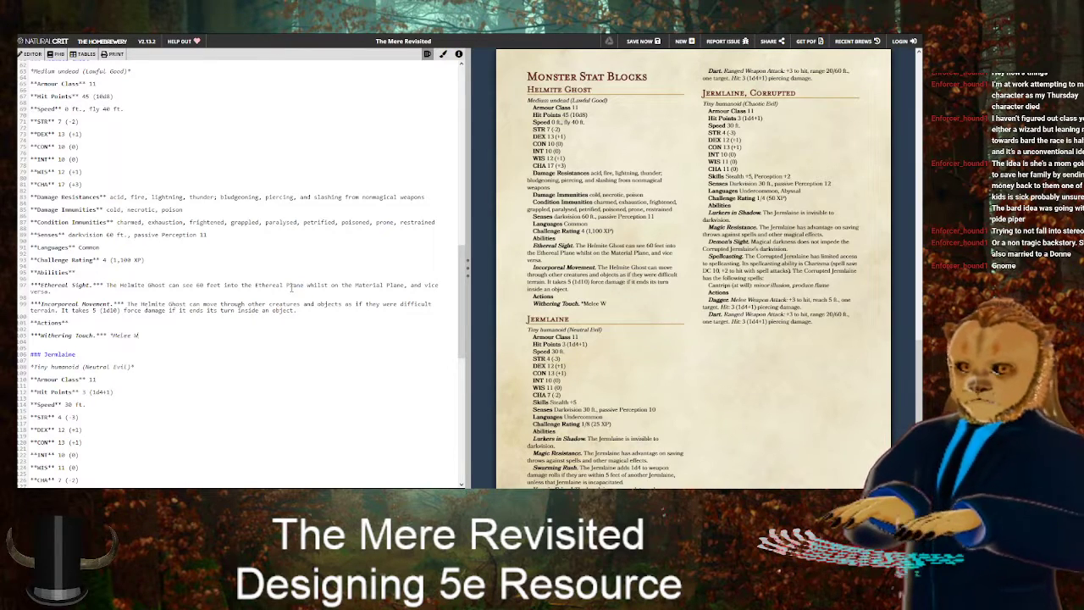
{"action": "type", "text": "eapon Attack:*"}
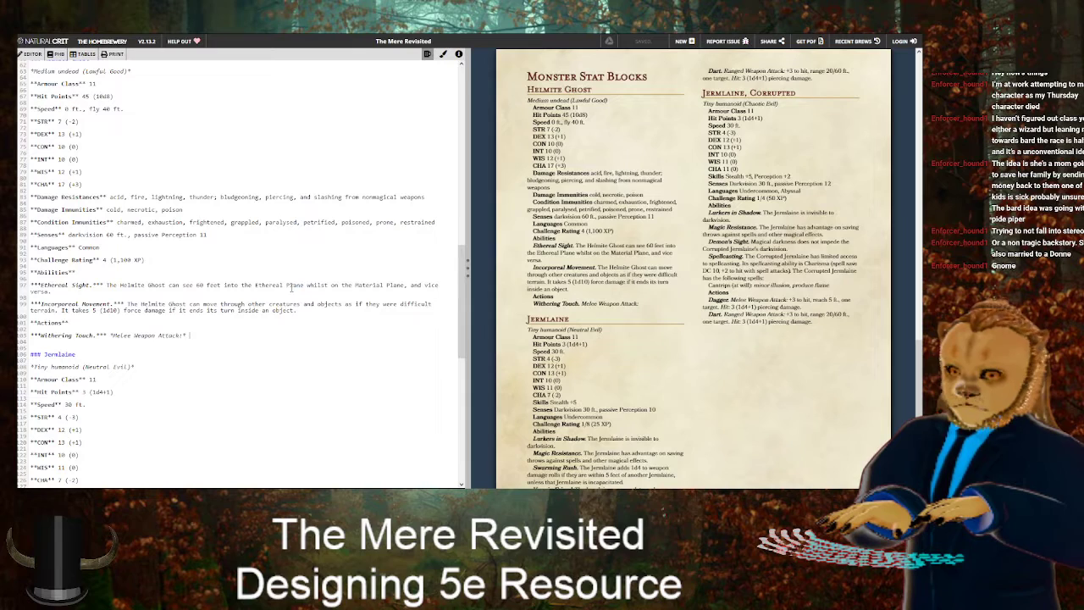
{"action": "type", "text": "+5 to "}
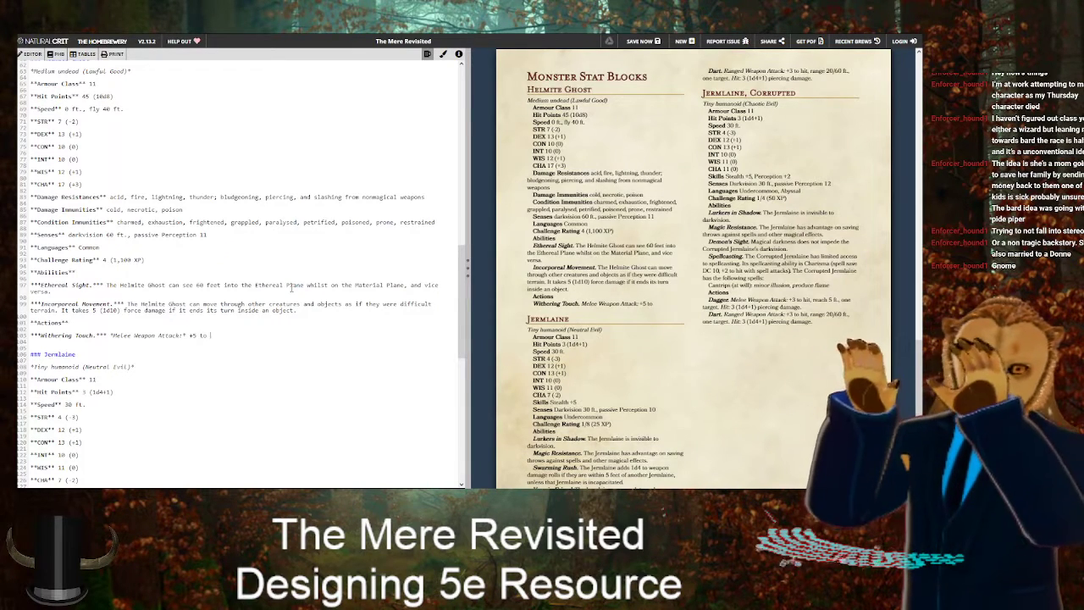
{"action": "type", "text": "hit, reach 5 ft."}
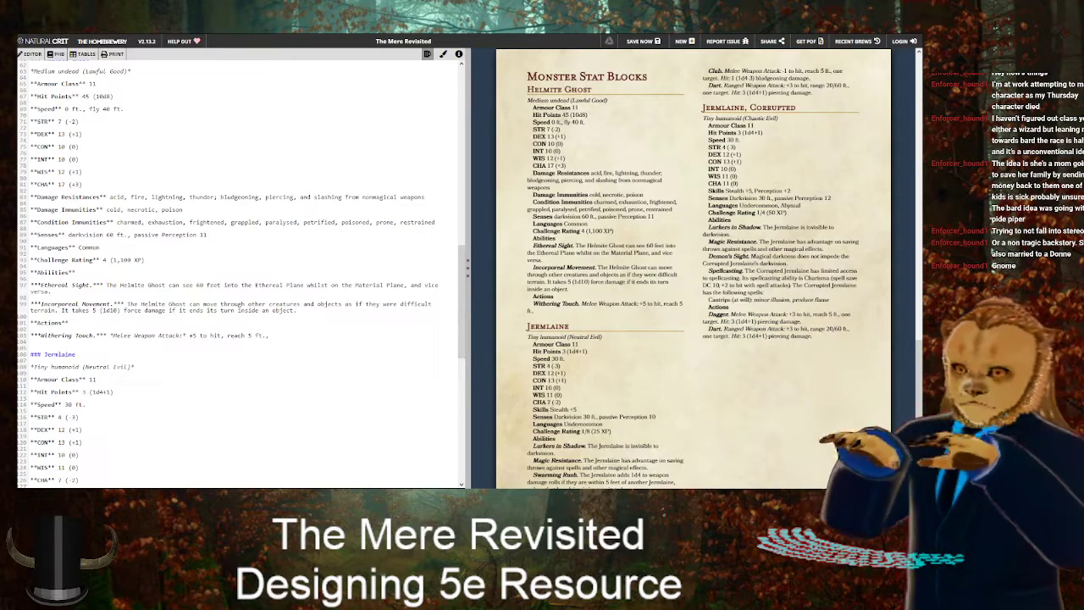
{"action": "type", "text": ","}
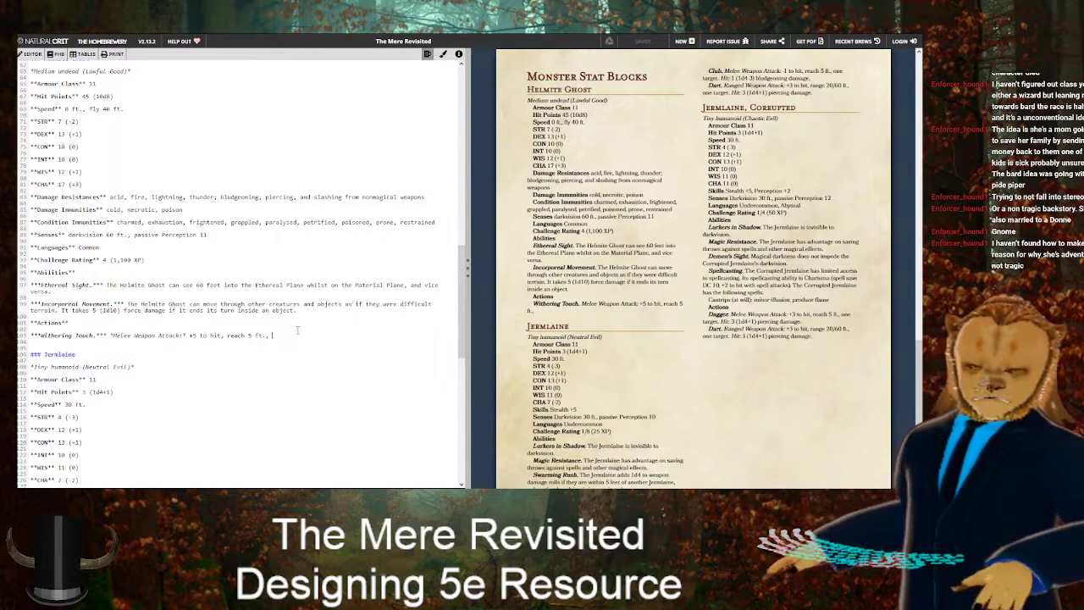
Complete the Withering Touch targeting text with "one target." and add an italic "Hit:" label after it
{"action": "type", "text": "one traget"}
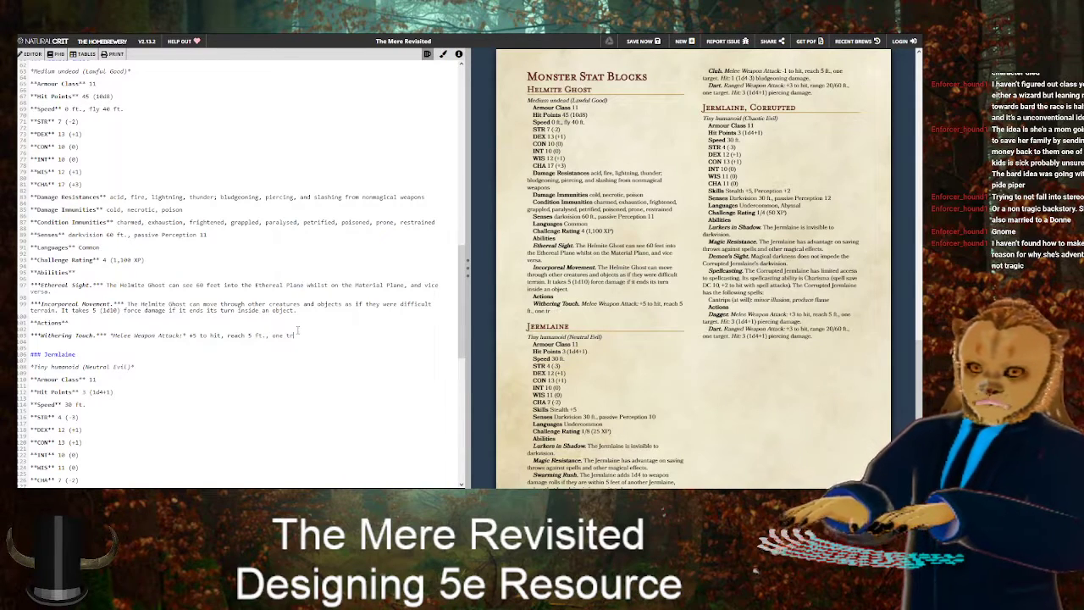
{"action": "key", "text": "BackSpace"}
{"action": "key", "text": "BackSpace"}
{"action": "key", "text": "BackSpace"}
{"action": "key", "text": "BackSpace"}
{"action": "key", "text": "BackSpace"}
{"action": "type", "text": "arget"}
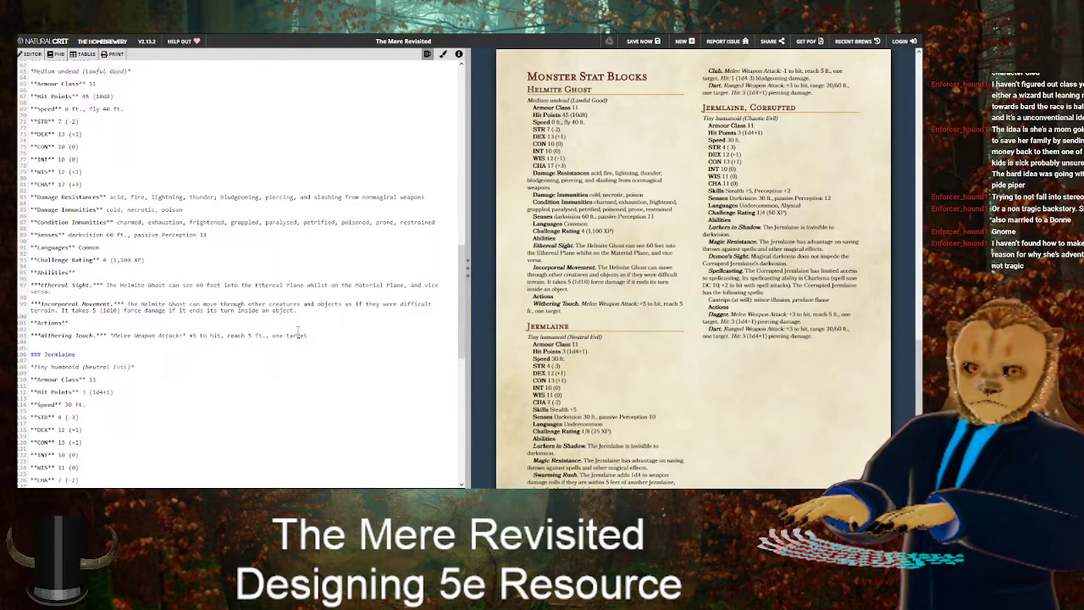
{"action": "type", "text": ". *"}
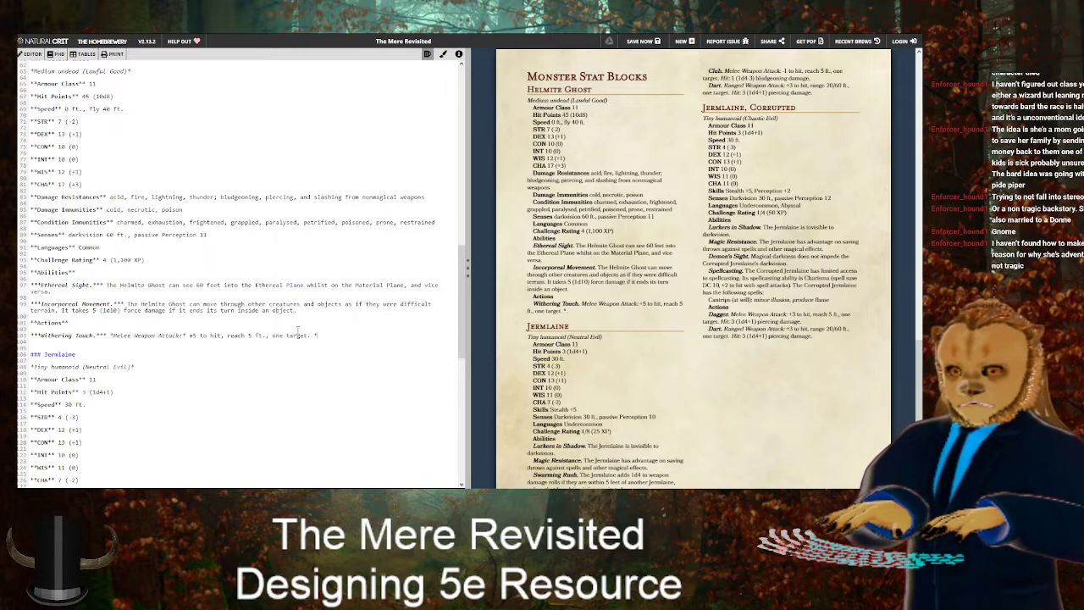
{"action": "type", "text": "Hit:*"}
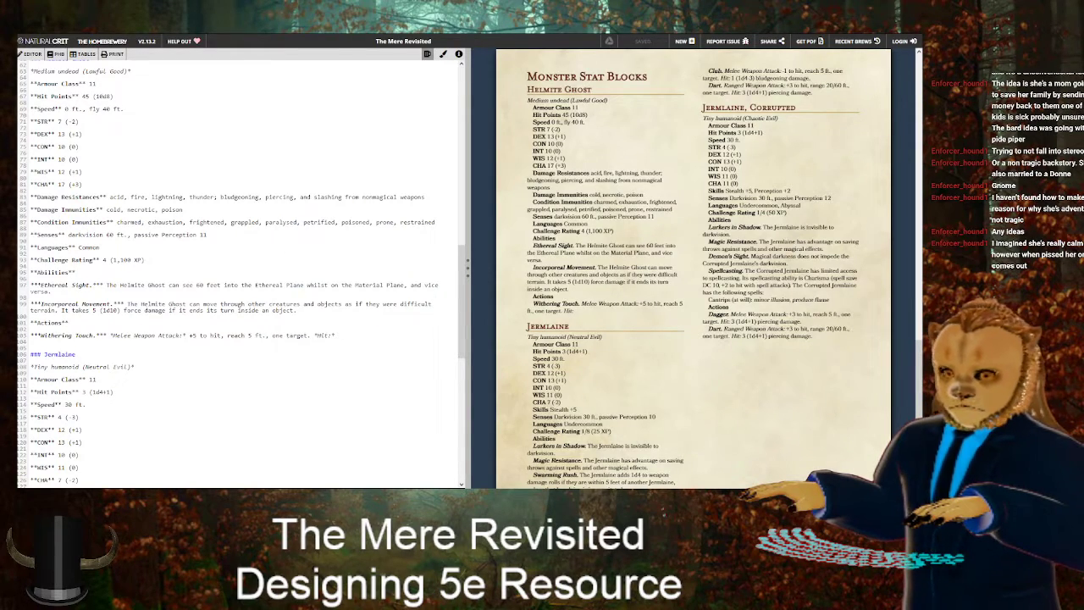
Complete the Withering Touch hit text with "17 (4d6+3) radiant damage."
{"action": "type", "text": "17 ("}
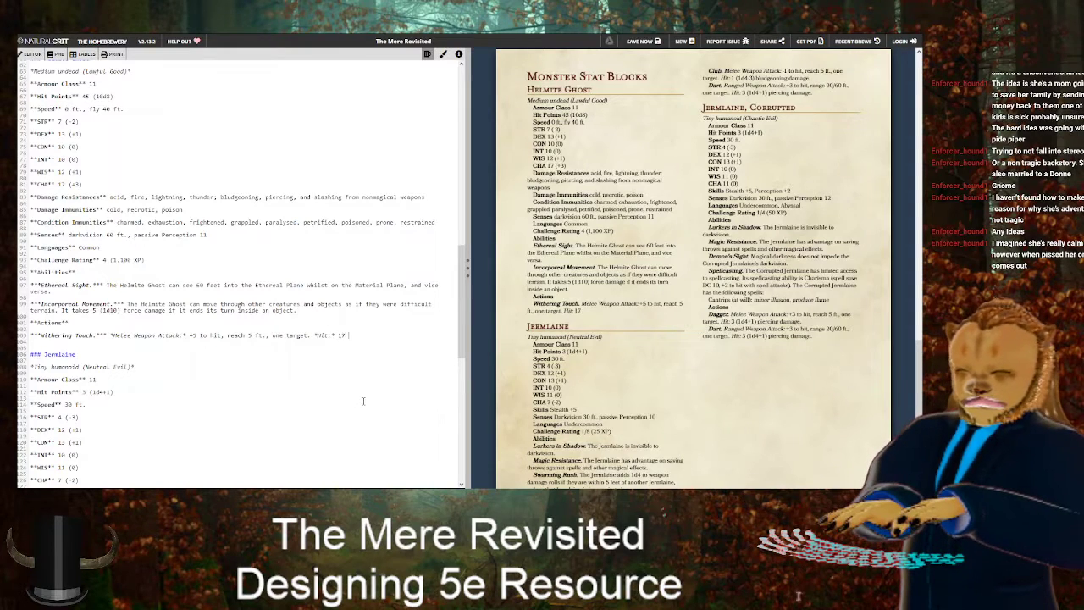
{"action": "type", "text": "4d6+3)"}
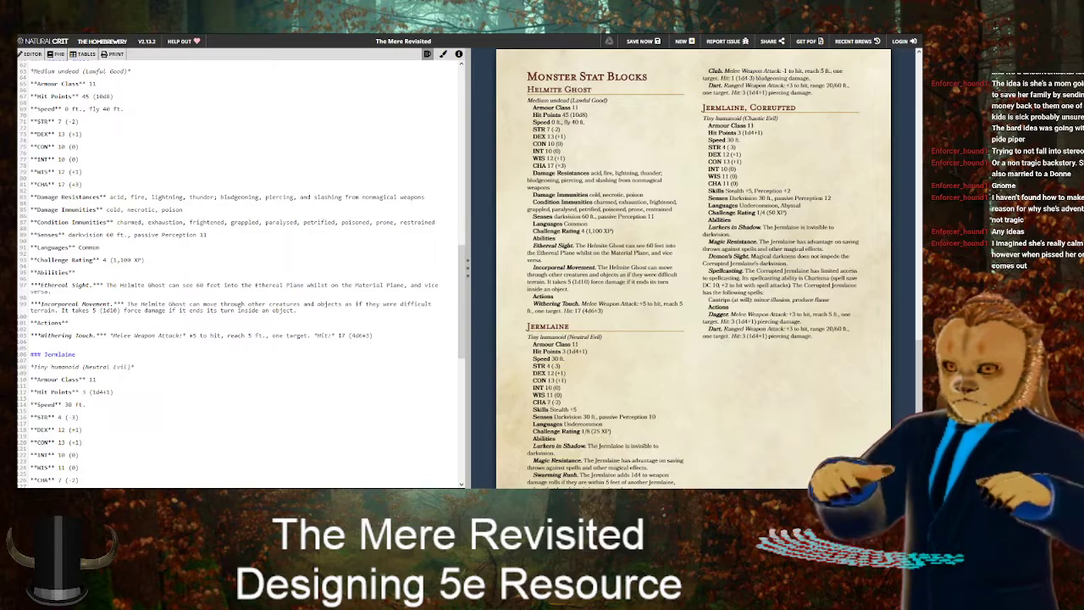
{"action": "type", "text": " necro"}
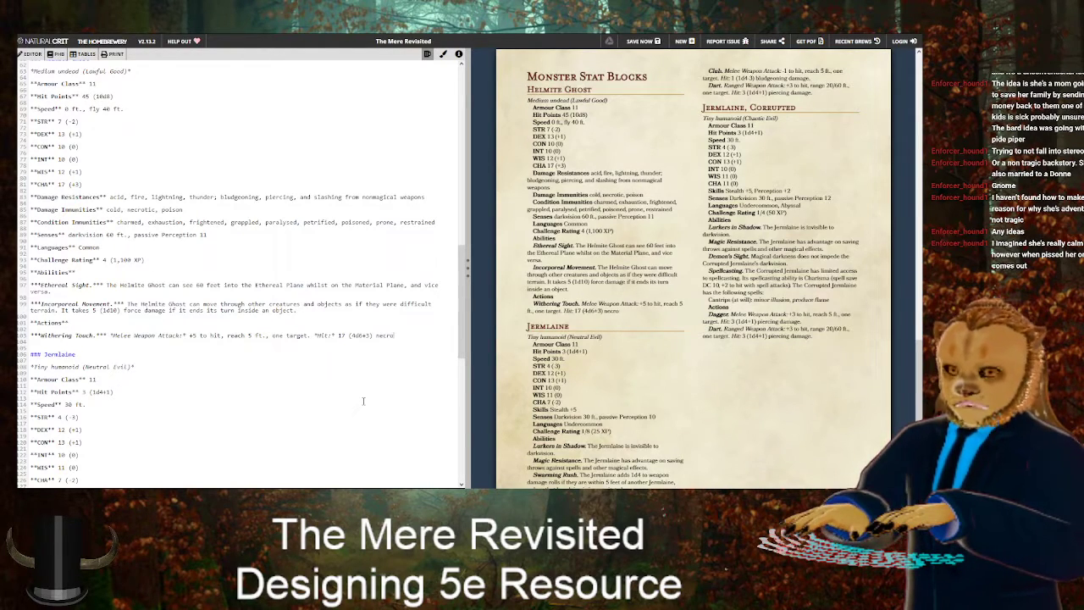
{"action": "key", "text": "BackSpace"}
{"action": "key", "text": "BackSpace"}
{"action": "key", "text": "BackSpace"}
{"action": "key", "text": "BackSpace"}
{"action": "key", "text": "BackSpace"}
{"action": "key", "text": "BackSpace"}
{"action": "type", "text": "radia"}
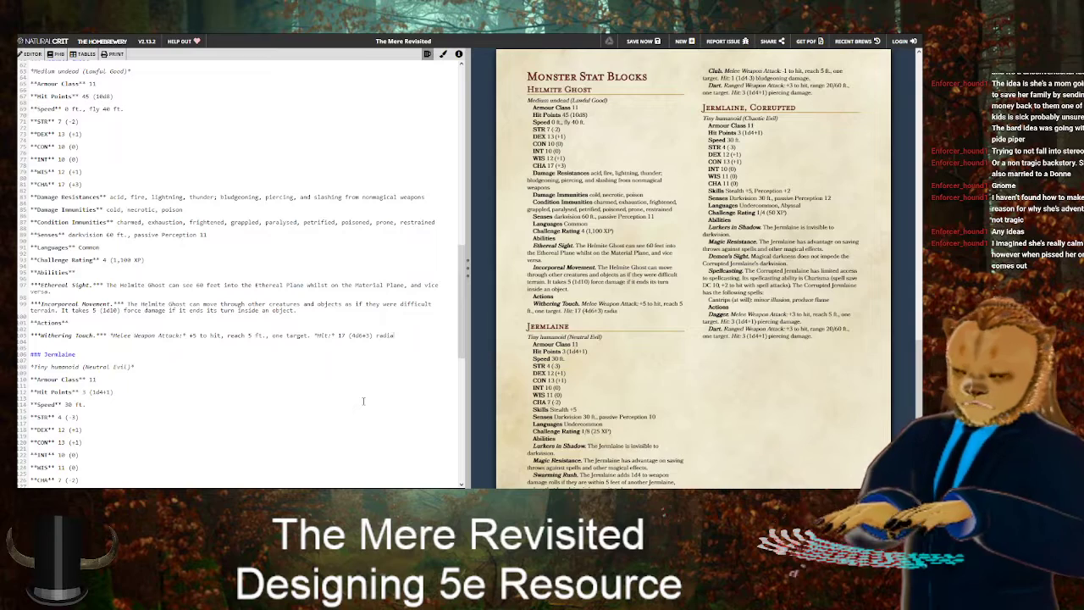
{"action": "type", "text": "nt damage"}
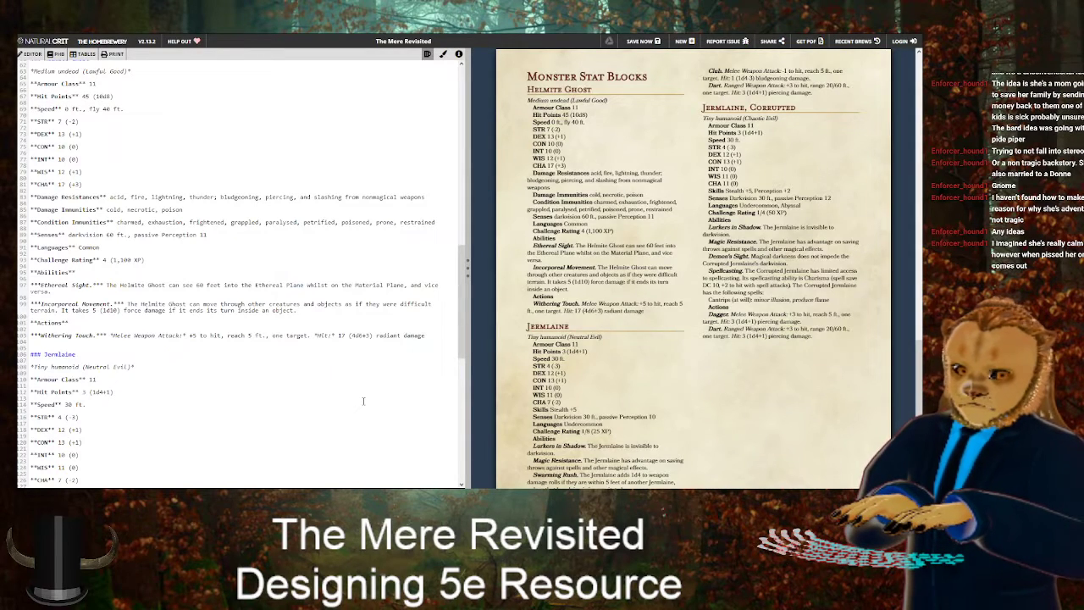
{"action": "type", "text": "."}
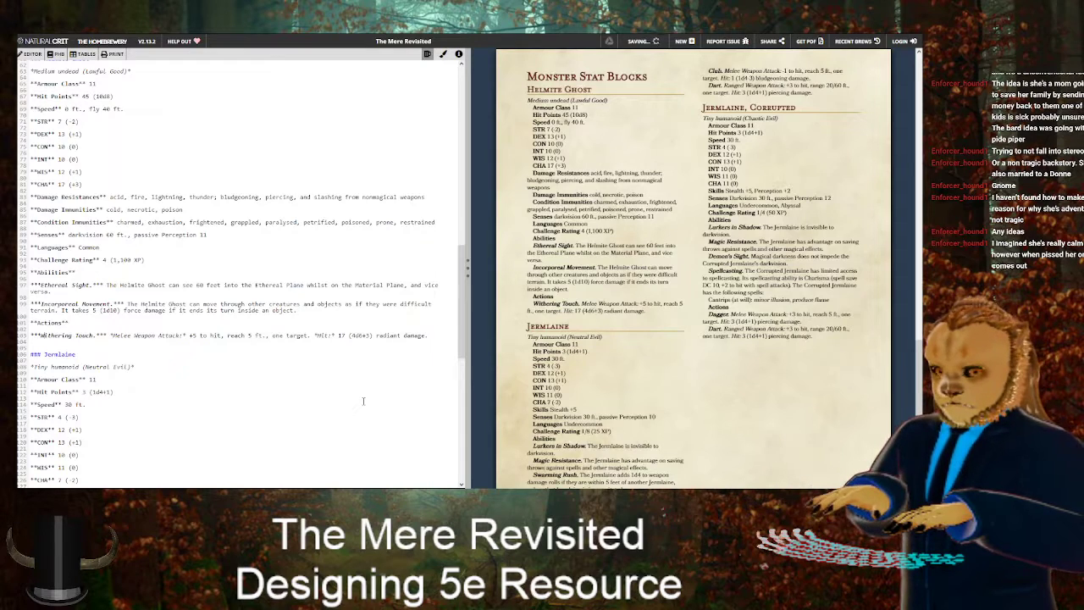
Rename the Helmite Ghost's Withering Touch action to "Zealot's Touch."
{"action": "key", "text": "Delete"}
{"action": "key", "text": "Delete"}
{"action": "key", "text": "Delete"}
{"action": "key", "text": "Delete"}
{"action": "key", "text": "Delete"}
{"action": "key", "text": "Delete"}
{"action": "key", "text": "Delete"}
{"action": "key", "text": "Delete"}
{"action": "key", "text": "Delete"}
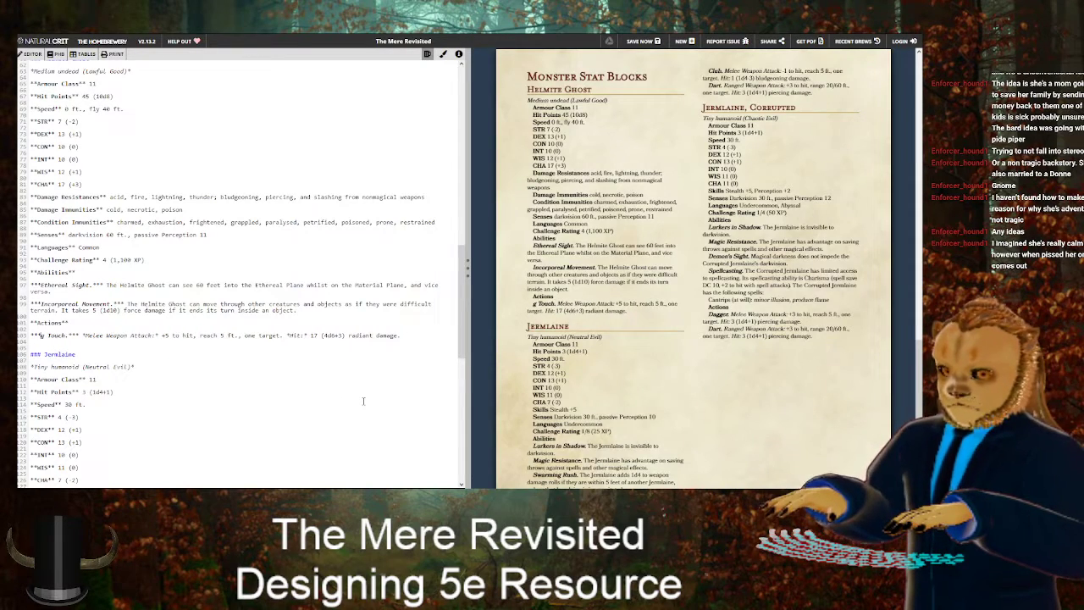
{"action": "type", "text": "Zealous"}
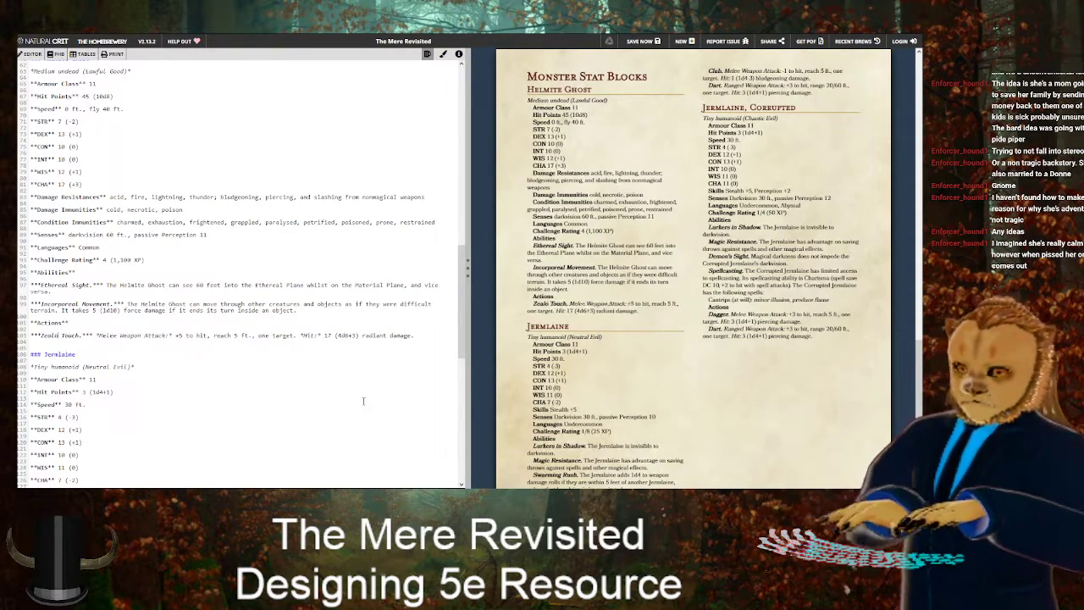
{"action": "key", "text": "BackSpace"}
{"action": "key", "text": "BackSpace"}
{"action": "key", "text": "BackSpace"}
{"action": "type", "text": "ot's"}
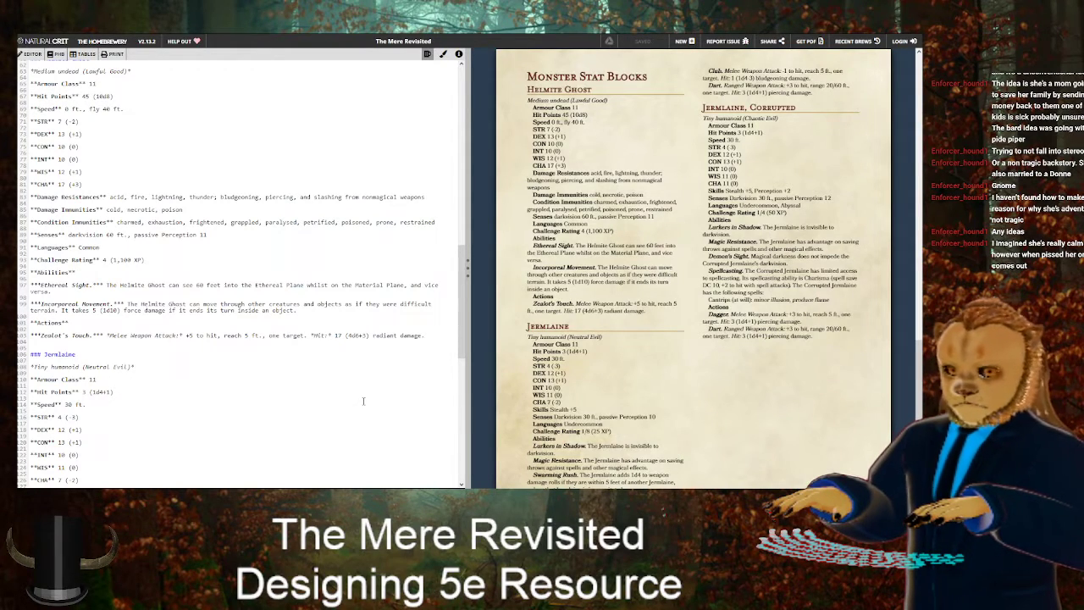
Start a second action entry below Zealot's Touch with the bold-italic name "Etherealness."
{"action": "key", "text": "Return"}
{"action": "type", "text": "*"}
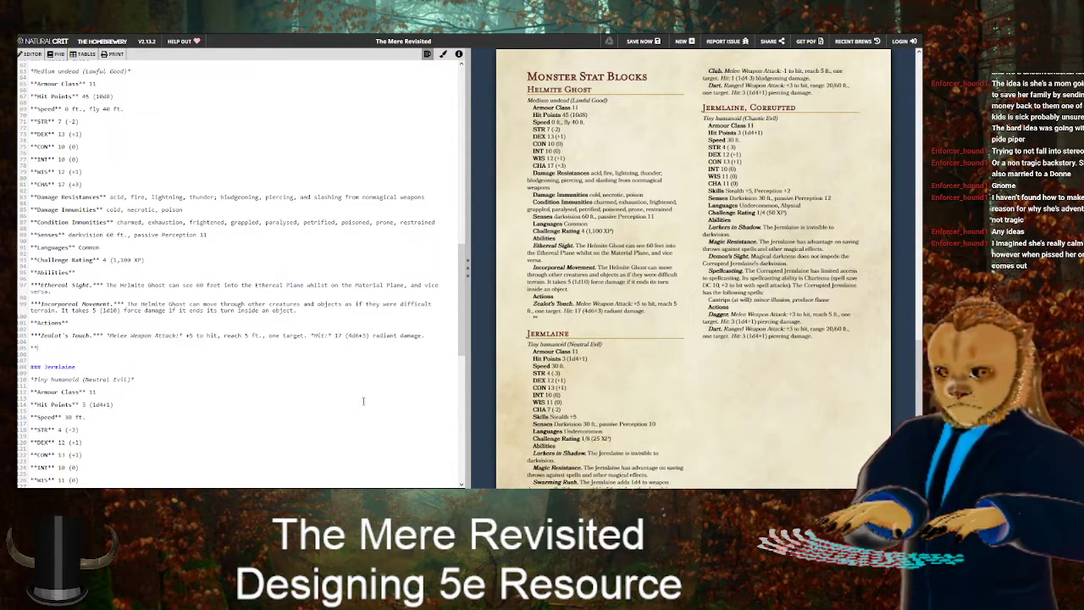
{"action": "type", "text": "*"}
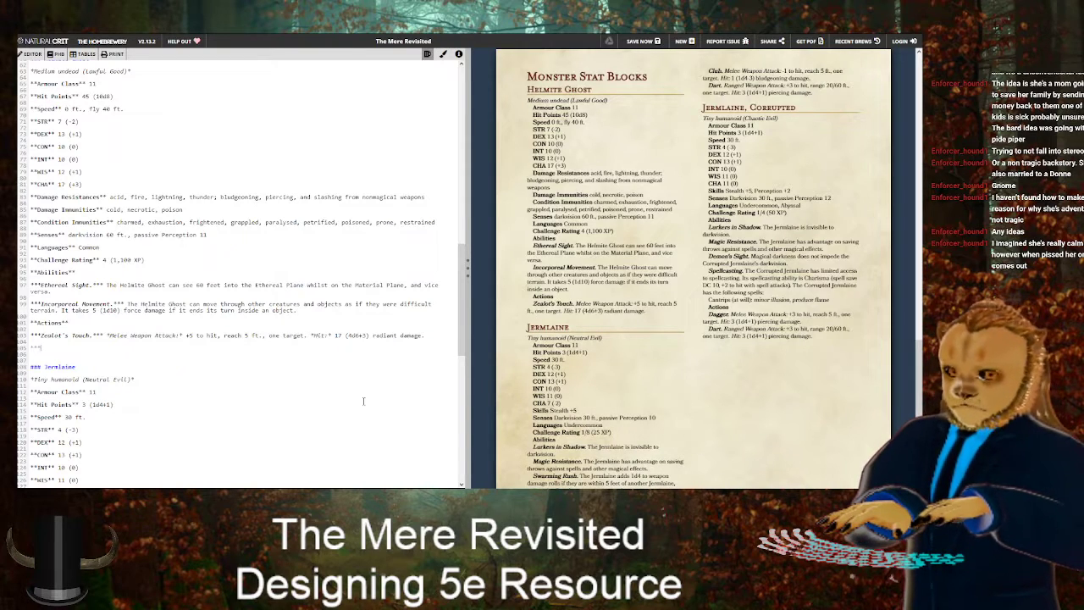
{"action": "type", "text": "I"}
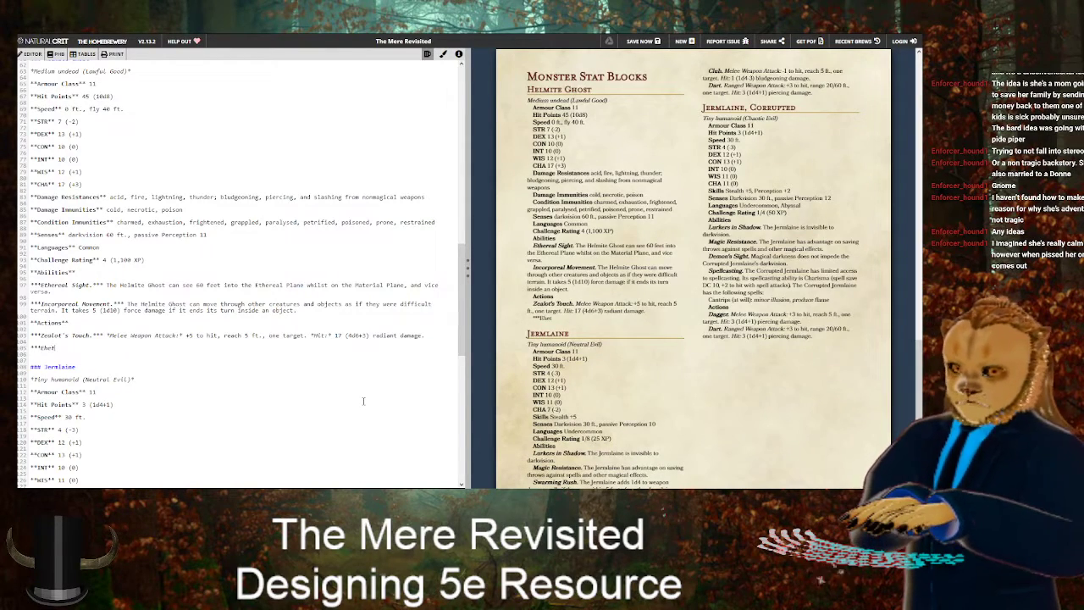
{"action": "type", "text": "Ethereal"}
{"action": "key", "text": "BackSpace"}
{"action": "key", "text": "BackSpace"}
{"action": "key", "text": "BackSpace"}
{"action": "key", "text": "BackSpace"}
{"action": "key", "text": "BackSpace"}
{"action": "key", "text": "BackSpace"}
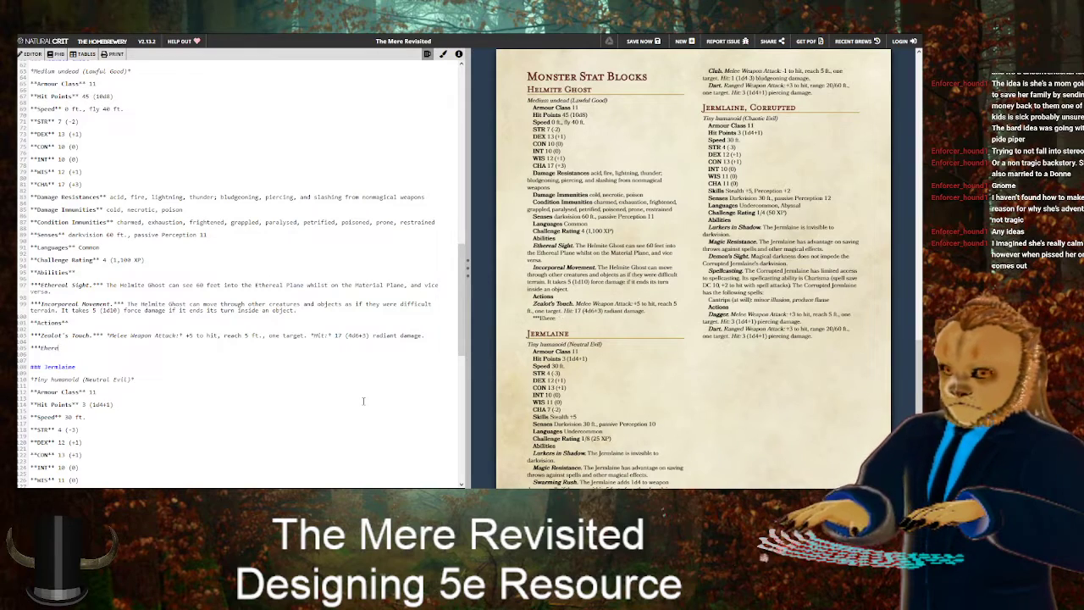
{"action": "type", "text": "therealn"}
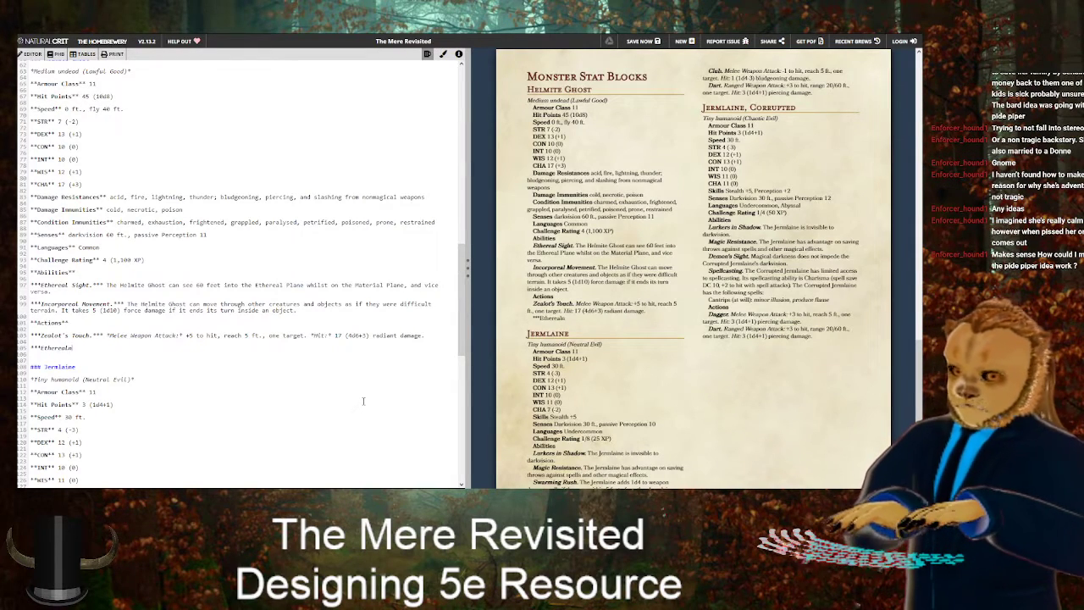
{"action": "type", "text": "ess.***"}
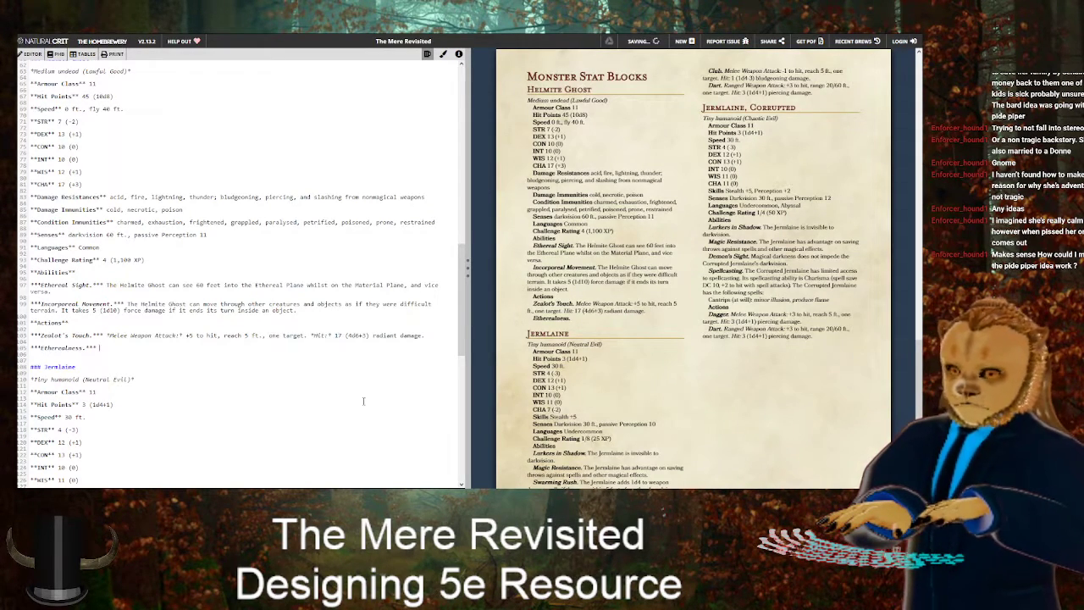
Begin the Etherealness description with "The Helmite Ghost enters"
{"action": "type", "text": " The Helmite Ghost"}
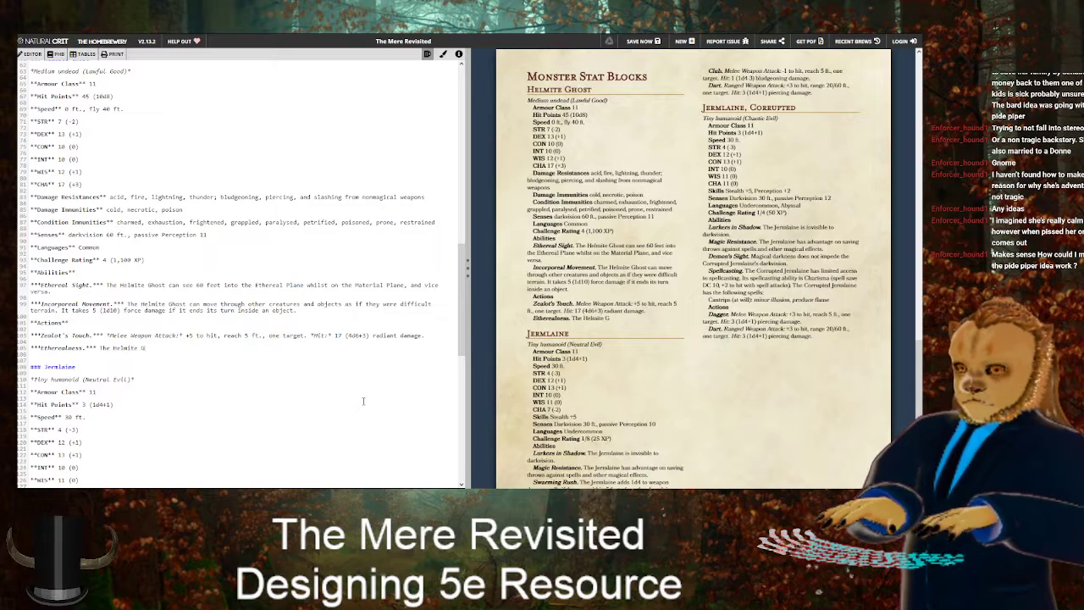
{"action": "key", "text": "BackSpace"}
{"action": "key", "text": "BackSpace"}
{"action": "key", "text": "BackSpace"}
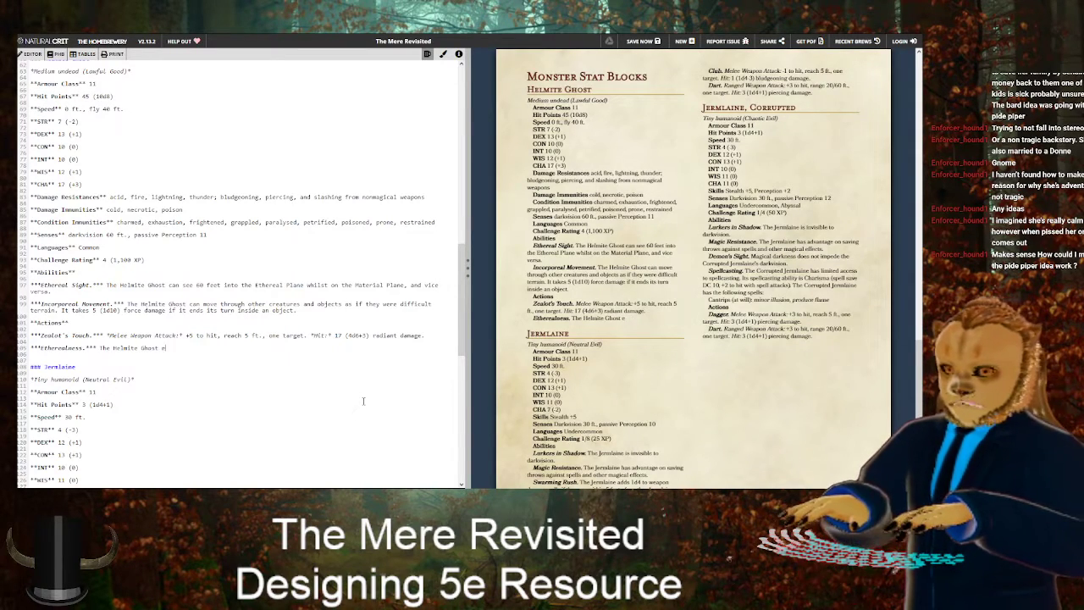
{"action": "type", "text": "enters"}
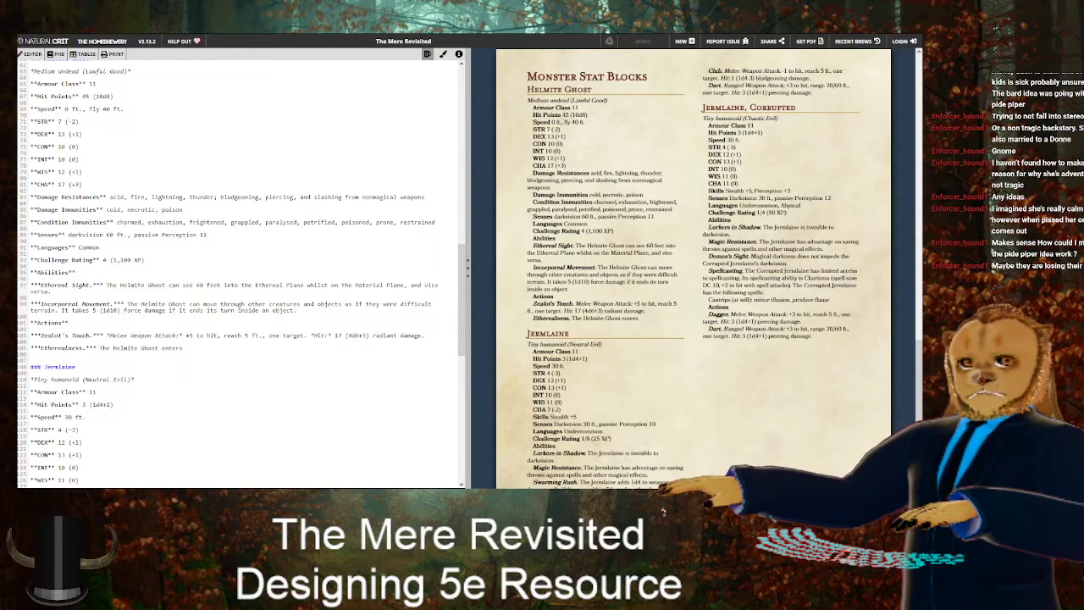
Search the web for "5e deity music" in a new browser tab and open the Forgotten Realms Wiki article on Milil
{"action": "key", "text": "ctrl+t"}
{"action": "key", "text": "ctrl+v"}
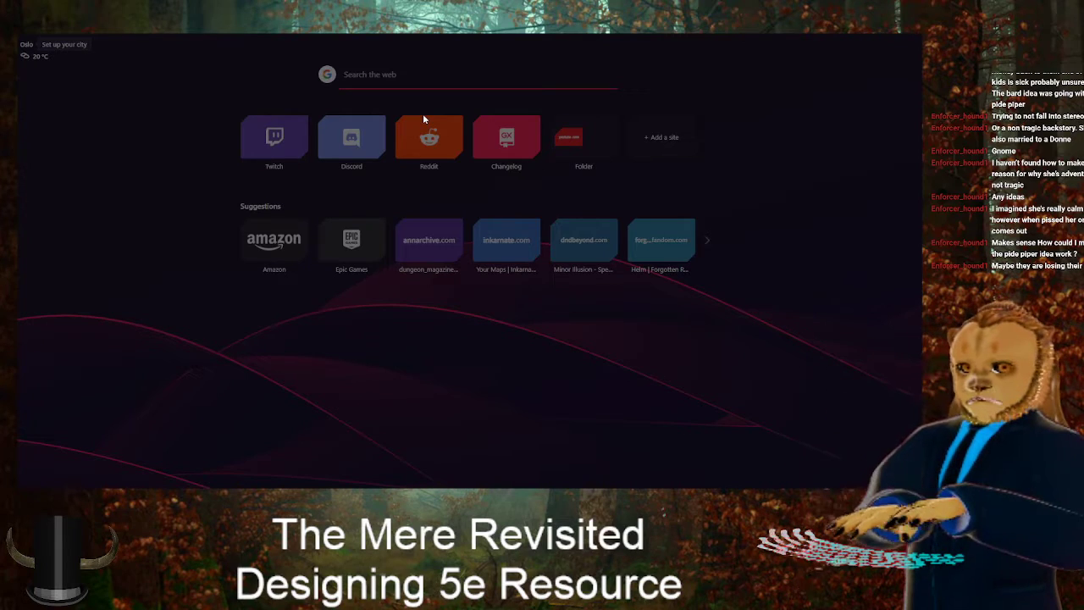
{"action": "key", "text": "Return"}
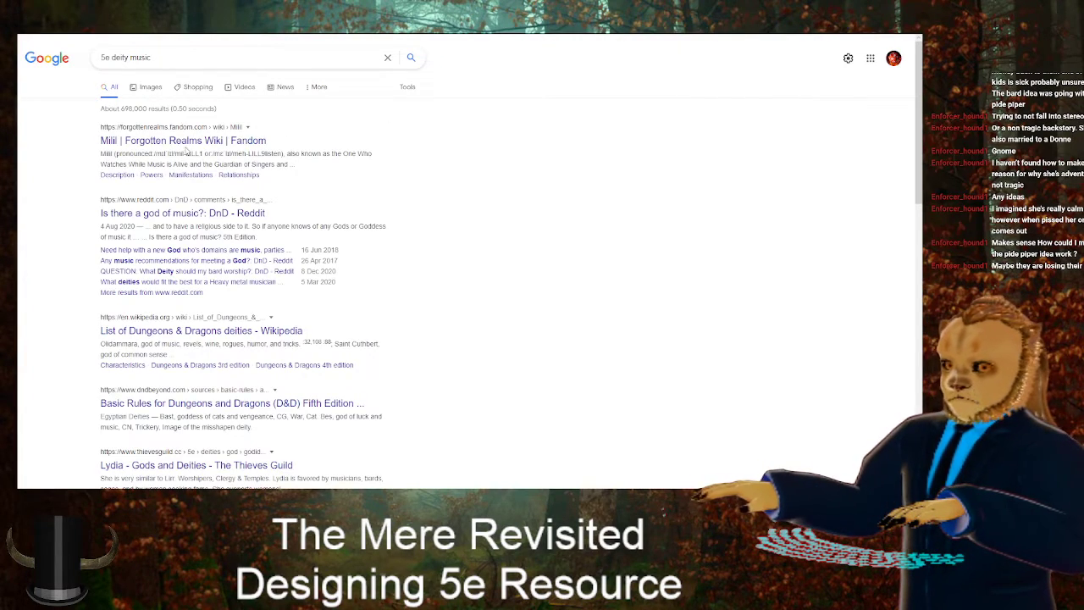
{"action": "left_click", "coordinate": [196, 141]}
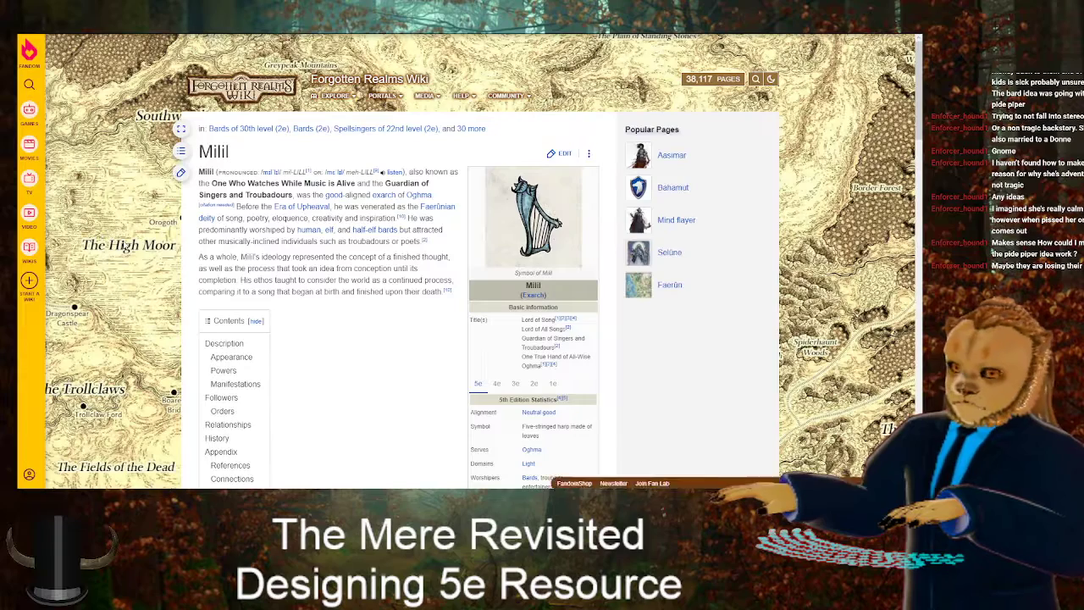
Read through the Milil article, including its 5th Edition statistics, description, powers, manifestations, followers and relationships
{"action": "scroll", "coordinate": [379, 314], "scroll_direction": "down", "scroll_amount": 1}
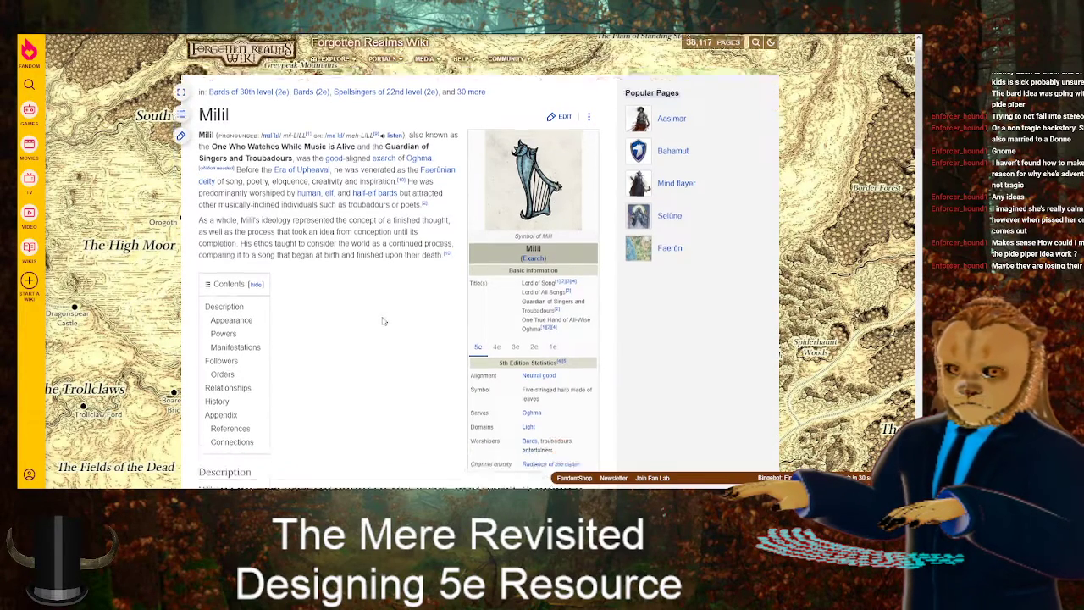
{"action": "scroll", "coordinate": [379, 314], "scroll_direction": "down", "scroll_amount": 1}
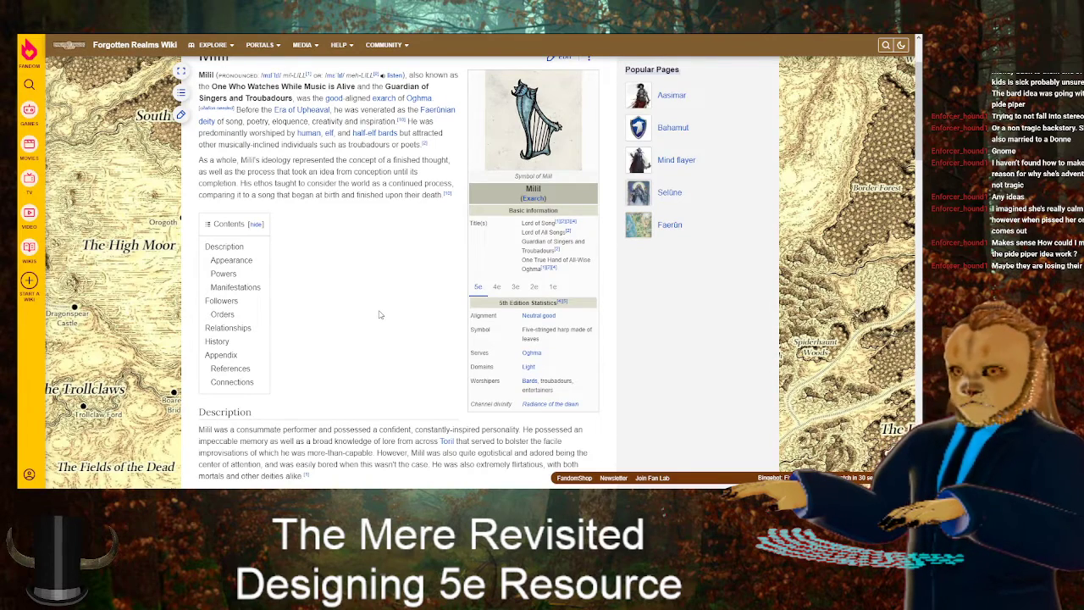
{"action": "scroll", "coordinate": [377, 319], "scroll_direction": "down", "scroll_amount": 2}
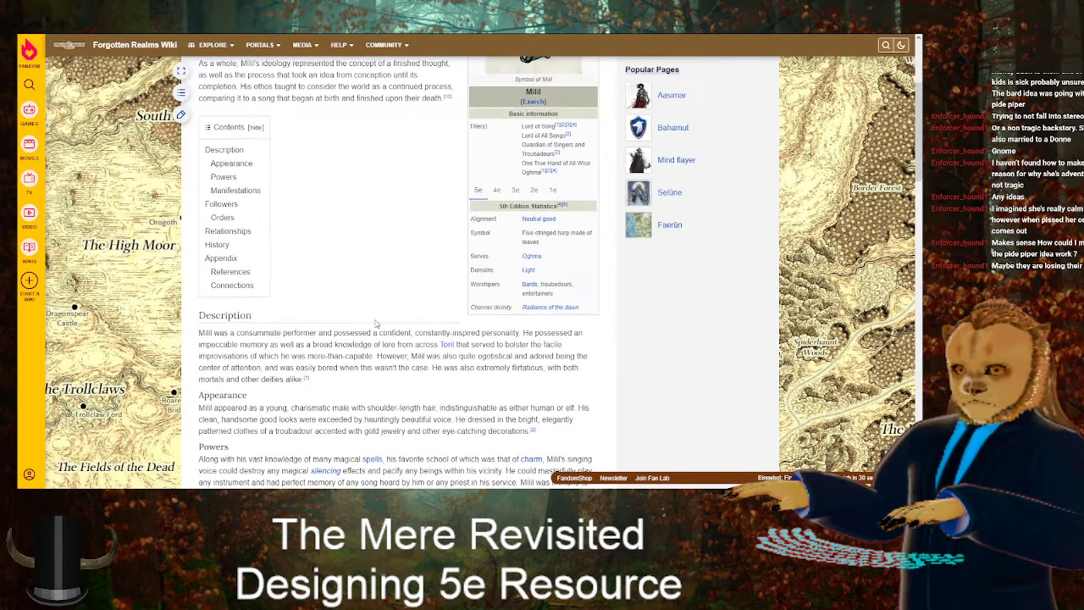
{"action": "scroll", "coordinate": [359, 314], "scroll_direction": "up", "scroll_amount": 2}
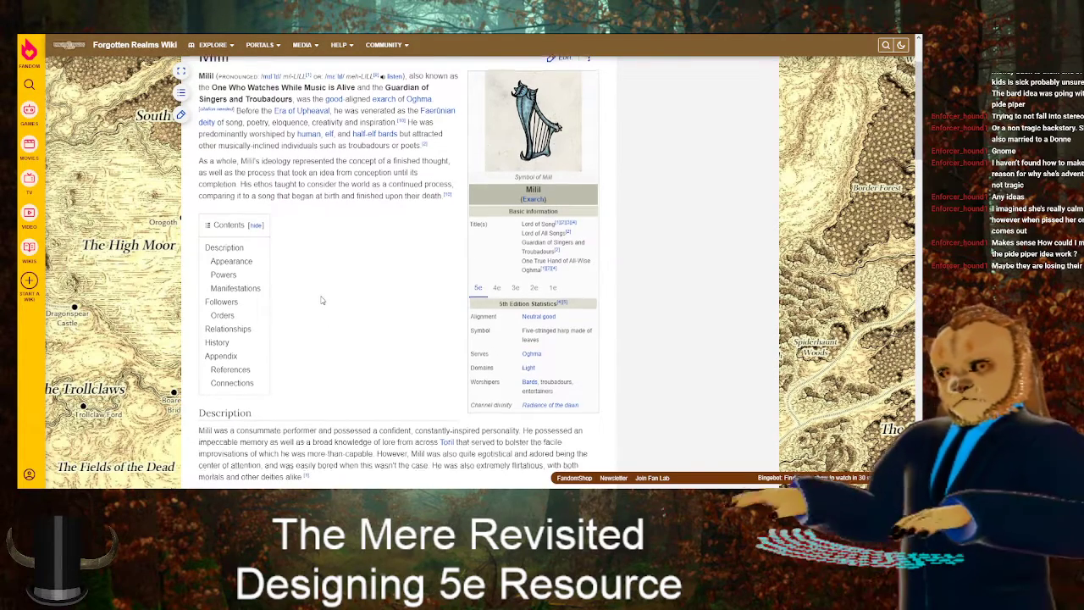
{"action": "scroll", "coordinate": [320, 305], "scroll_direction": "up", "scroll_amount": 2}
{"action": "scroll", "coordinate": [335, 326], "scroll_direction": "down", "scroll_amount": 2}
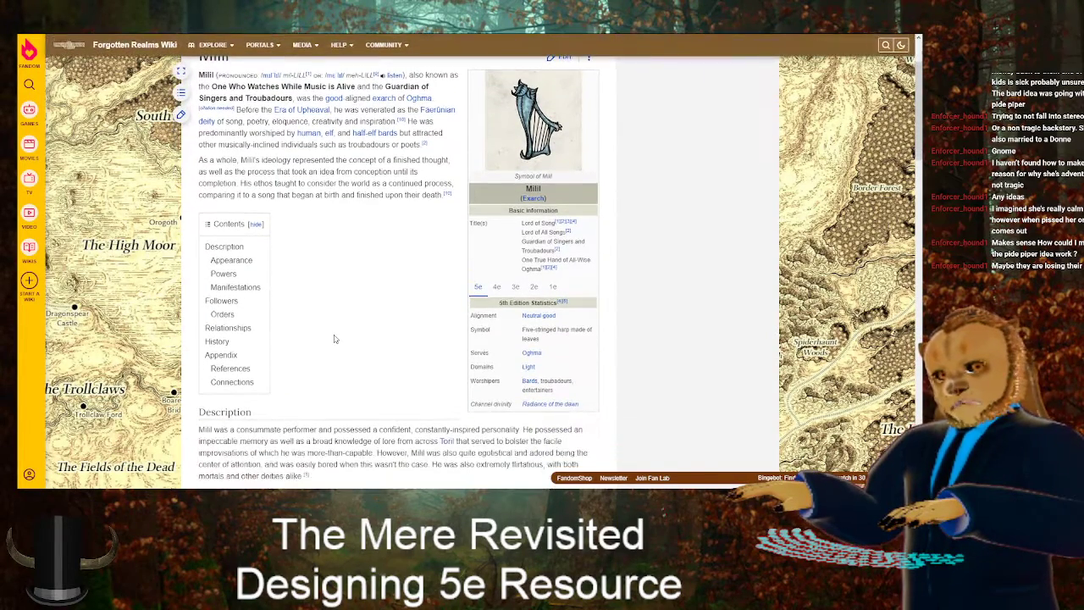
{"action": "scroll", "coordinate": [339, 348], "scroll_direction": "down", "scroll_amount": 2}
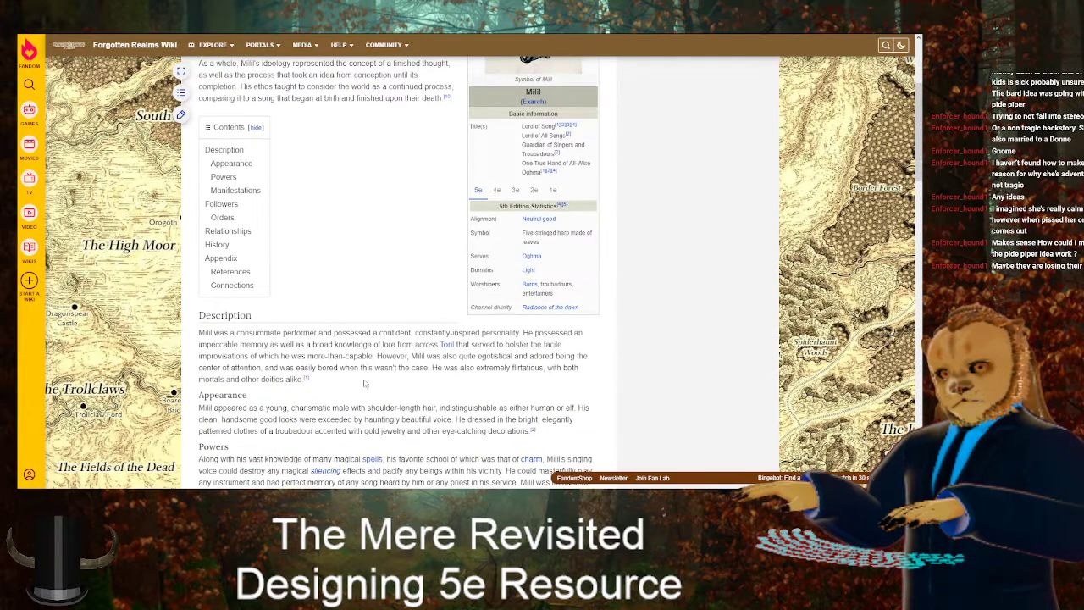
{"action": "scroll", "coordinate": [428, 406], "scroll_direction": "down", "scroll_amount": 3}
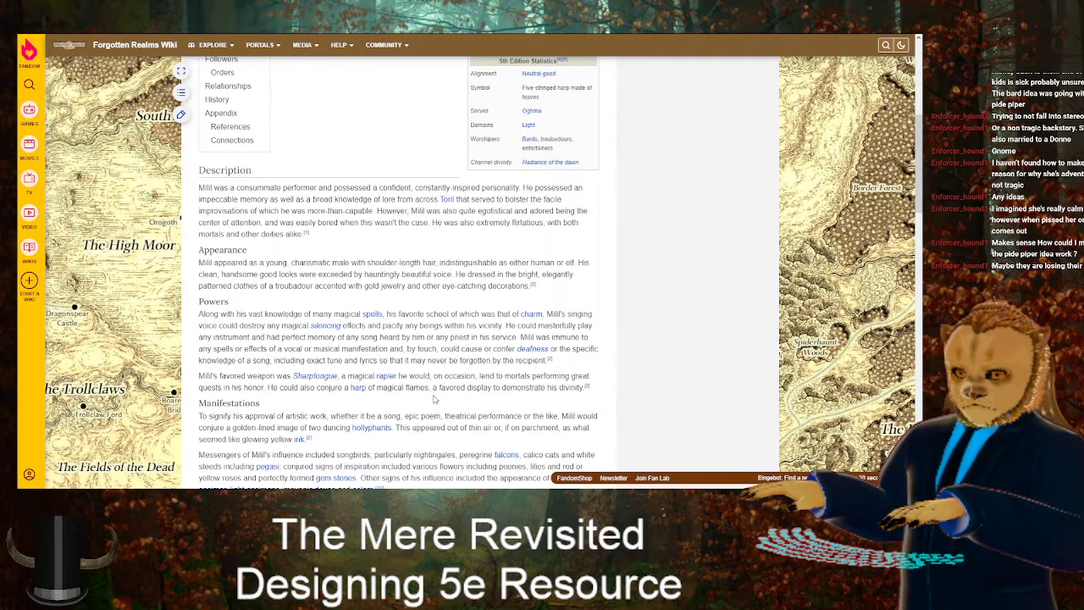
{"action": "scroll", "coordinate": [434, 398], "scroll_direction": "down", "scroll_amount": 2}
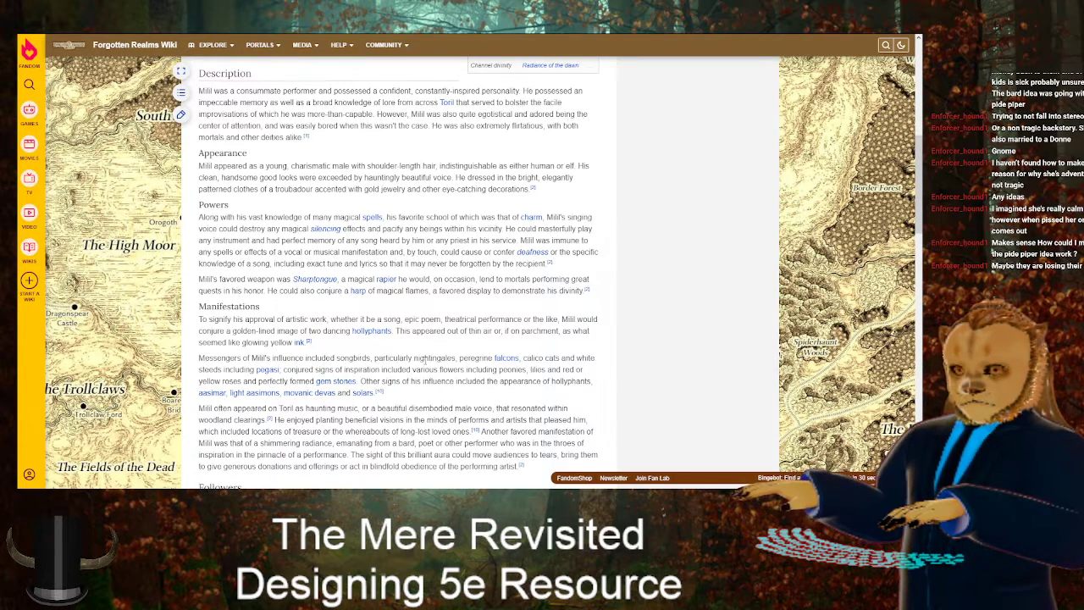
{"action": "scroll", "coordinate": [424, 360], "scroll_direction": "down", "scroll_amount": 3}
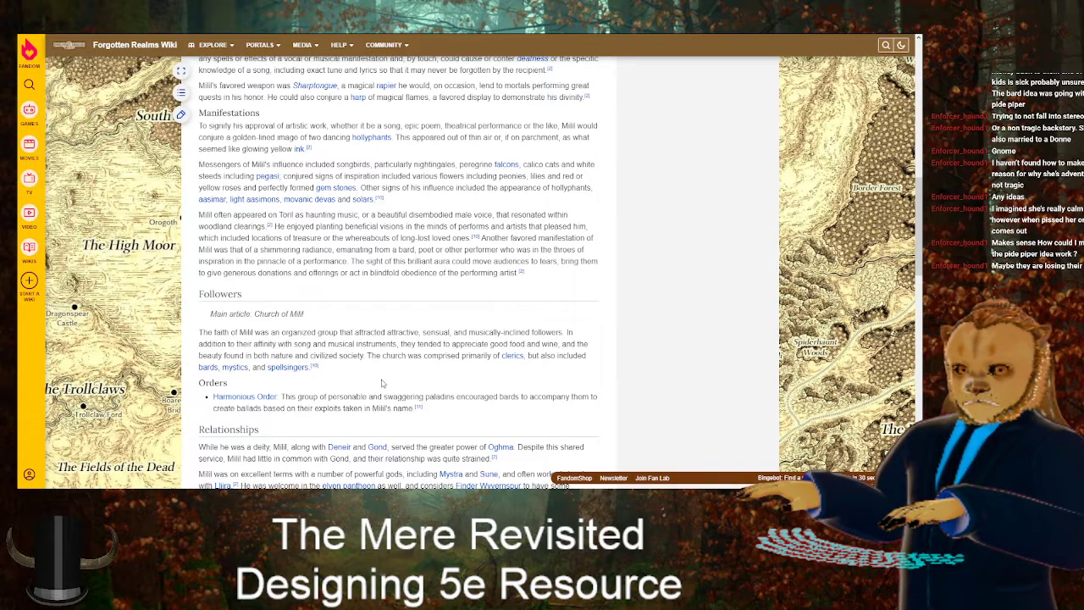
{"action": "scroll", "coordinate": [385, 386], "scroll_direction": "down", "scroll_amount": 1}
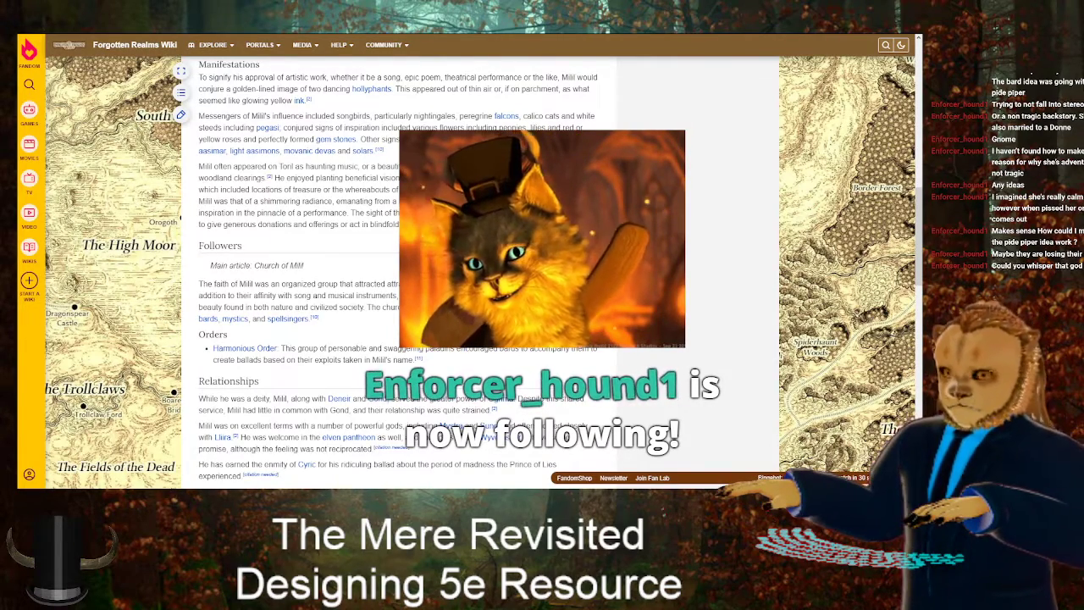
{"action": "scroll", "coordinate": [428, 270], "scroll_direction": "down", "scroll_amount": 2}
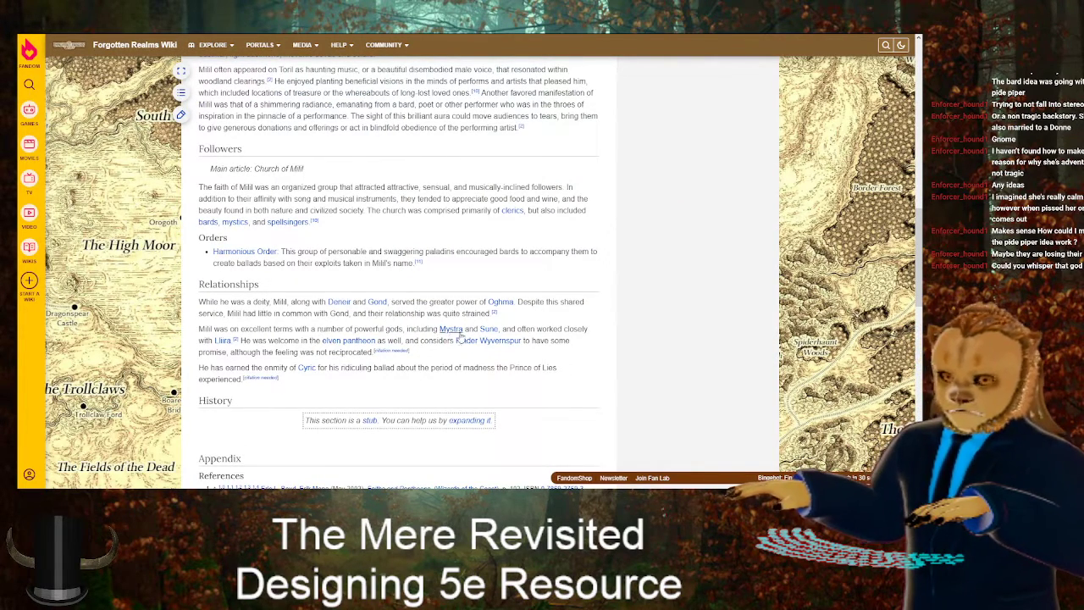
{"action": "scroll", "coordinate": [264, 337], "scroll_direction": "down", "scroll_amount": 3}
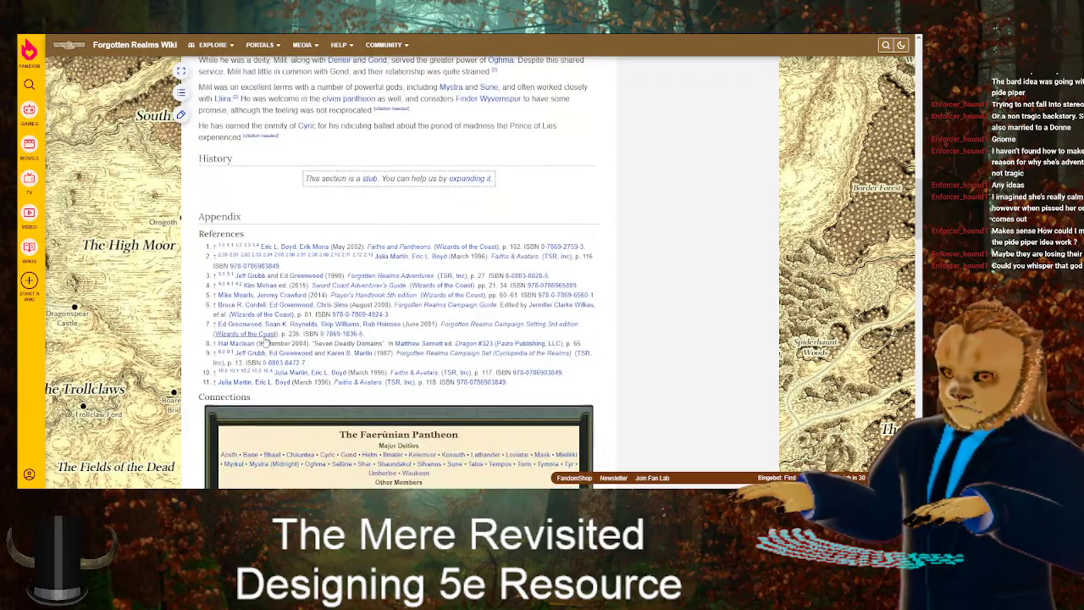
{"action": "scroll", "coordinate": [193, 386], "scroll_direction": "up", "scroll_amount": 4}
{"action": "scroll", "coordinate": [193, 385], "scroll_direction": "up", "scroll_amount": 10}
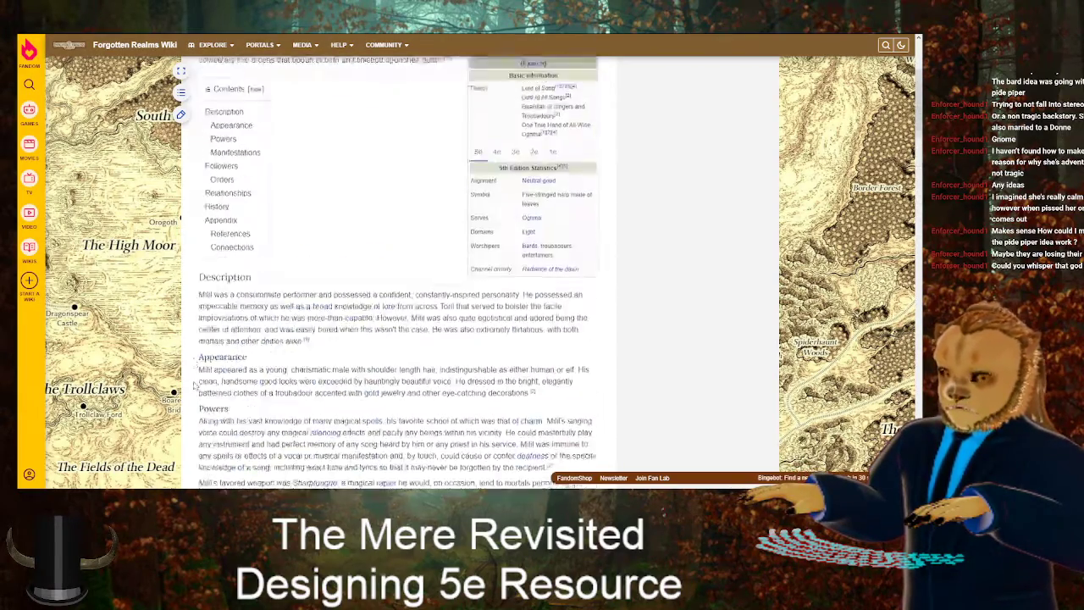
{"action": "scroll", "coordinate": [308, 371], "scroll_direction": "down", "scroll_amount": 1}
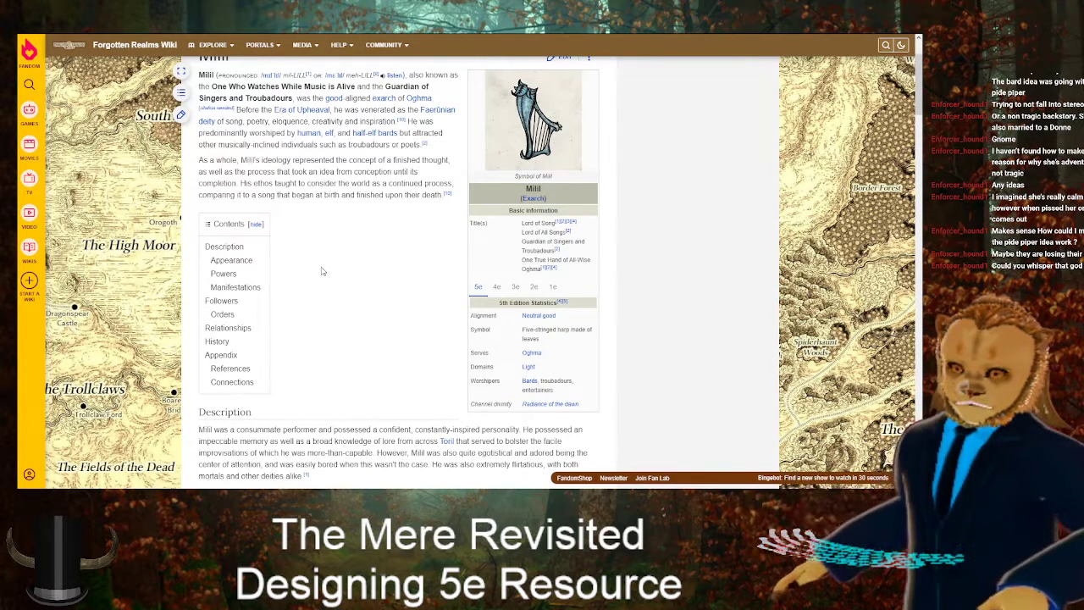
Review the Milil article again, covering its introduction, 5th Edition statistics, appearance, powers and manifestations
{"action": "scroll", "coordinate": [324, 268], "scroll_direction": "up", "scroll_amount": 2}
{"action": "scroll", "coordinate": [322, 287], "scroll_direction": "down", "scroll_amount": 2}
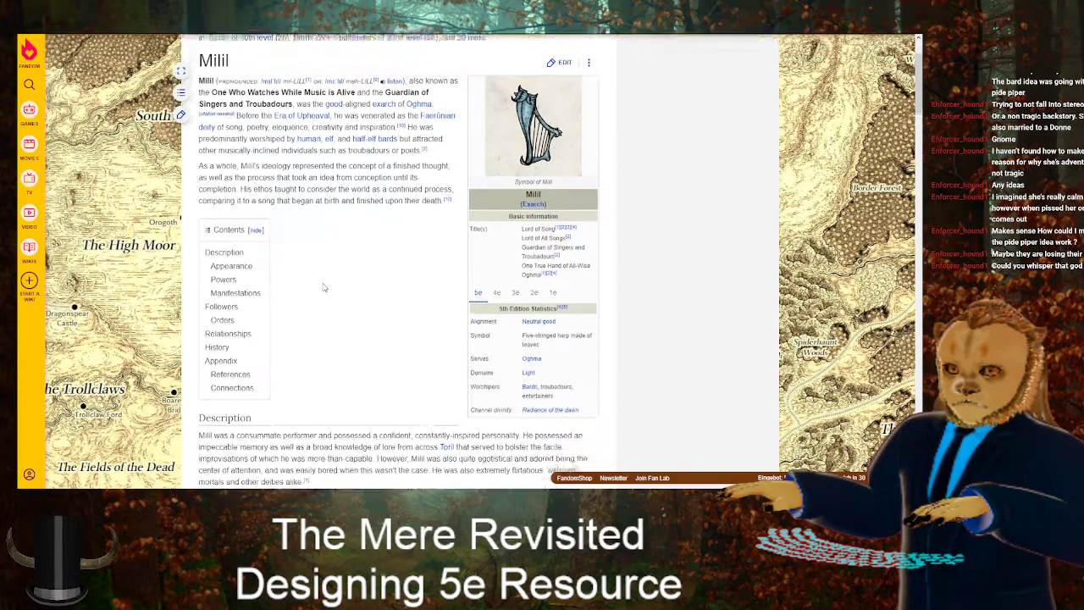
{"action": "scroll", "coordinate": [322, 287], "scroll_direction": "up", "scroll_amount": 1}
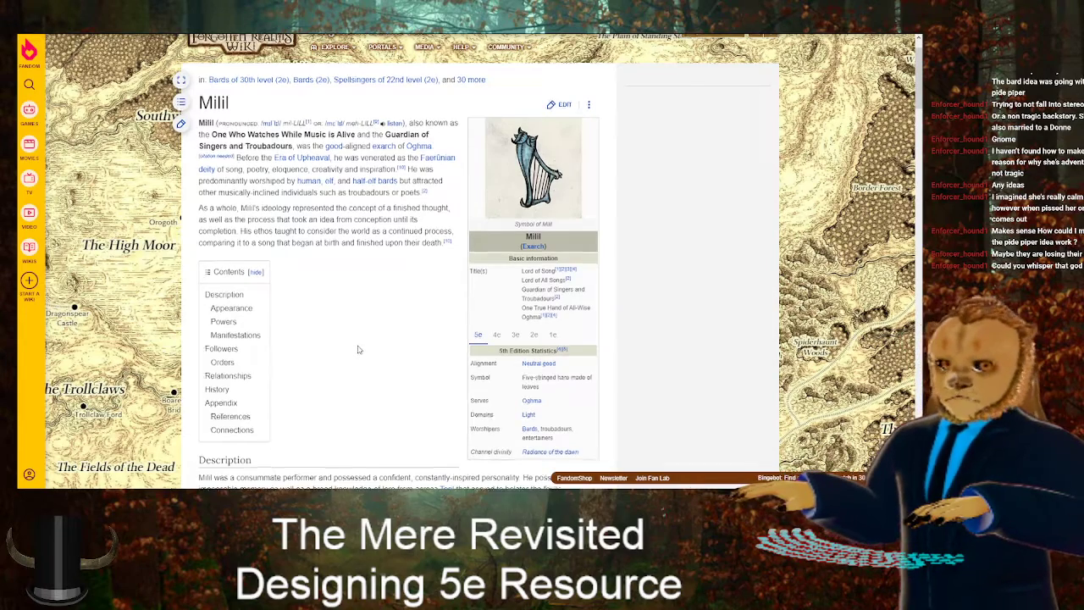
{"action": "scroll", "coordinate": [313, 256], "scroll_direction": "down", "scroll_amount": 2}
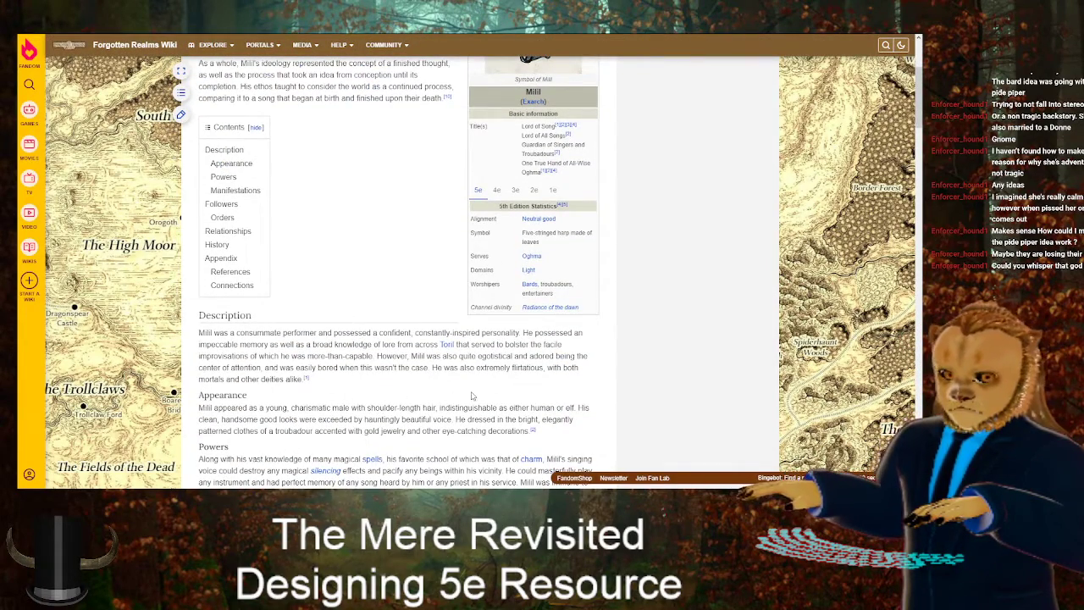
{"action": "scroll", "coordinate": [364, 407], "scroll_direction": "down", "scroll_amount": 3}
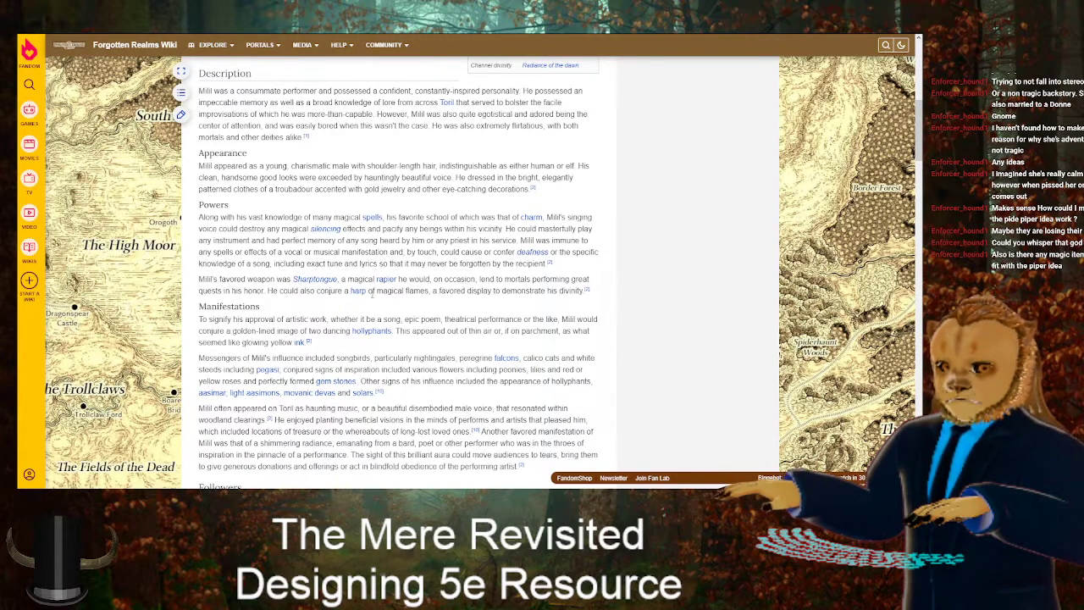
{"action": "scroll", "coordinate": [383, 362], "scroll_direction": "up", "scroll_amount": 7}
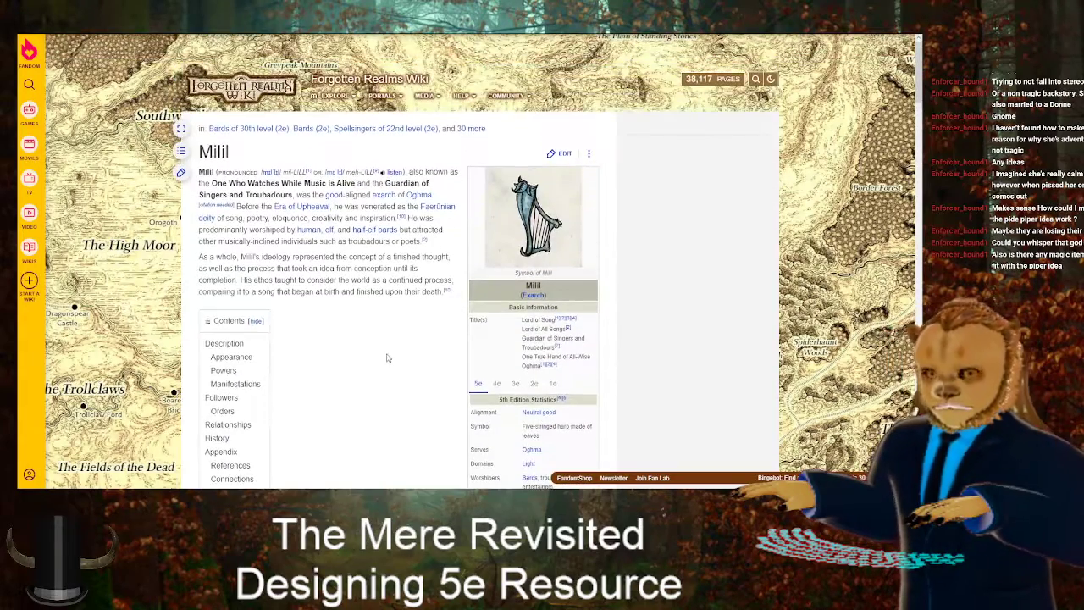
{"action": "scroll", "coordinate": [387, 358], "scroll_direction": "down", "scroll_amount": 1}
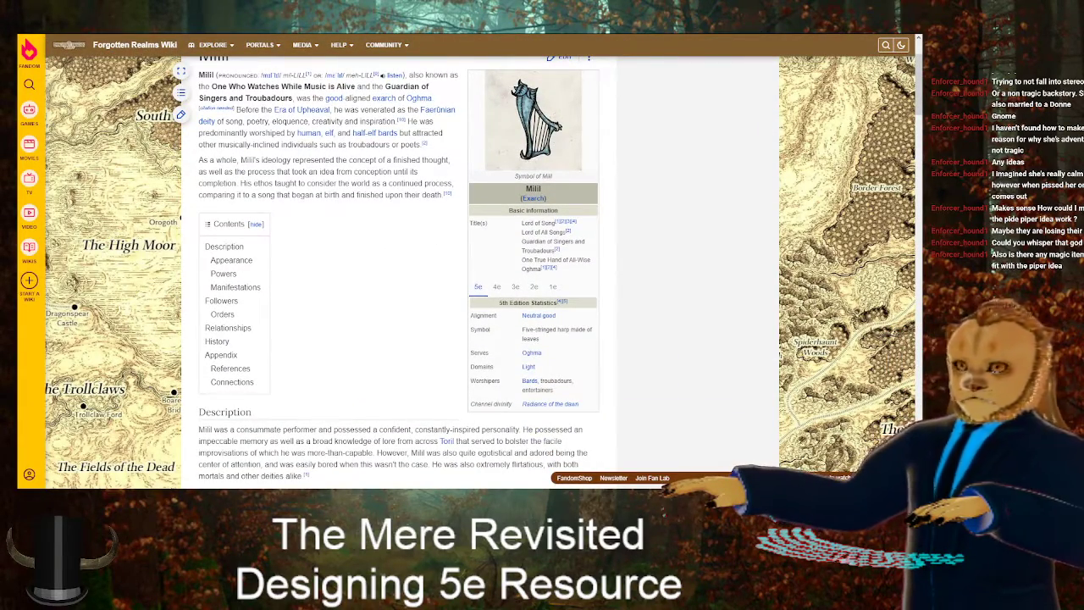
Search the web for "5e satyr" and read the D&D Wiki Satyr race page through its society, names and traits
{"action": "key", "text": "ctrl+l"}
{"action": "type", "text": "5e satyr"}
{"action": "key", "text": "Return"}
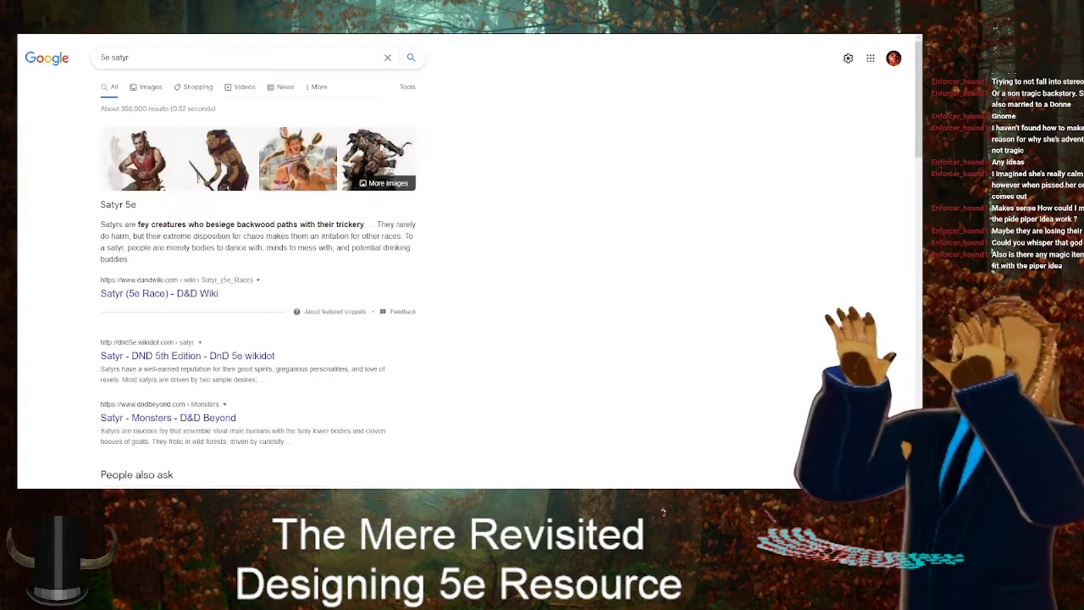
{"action": "left_click", "coordinate": [169, 296]}
{"action": "scroll", "coordinate": [424, 326], "scroll_direction": "down", "scroll_amount": 1}
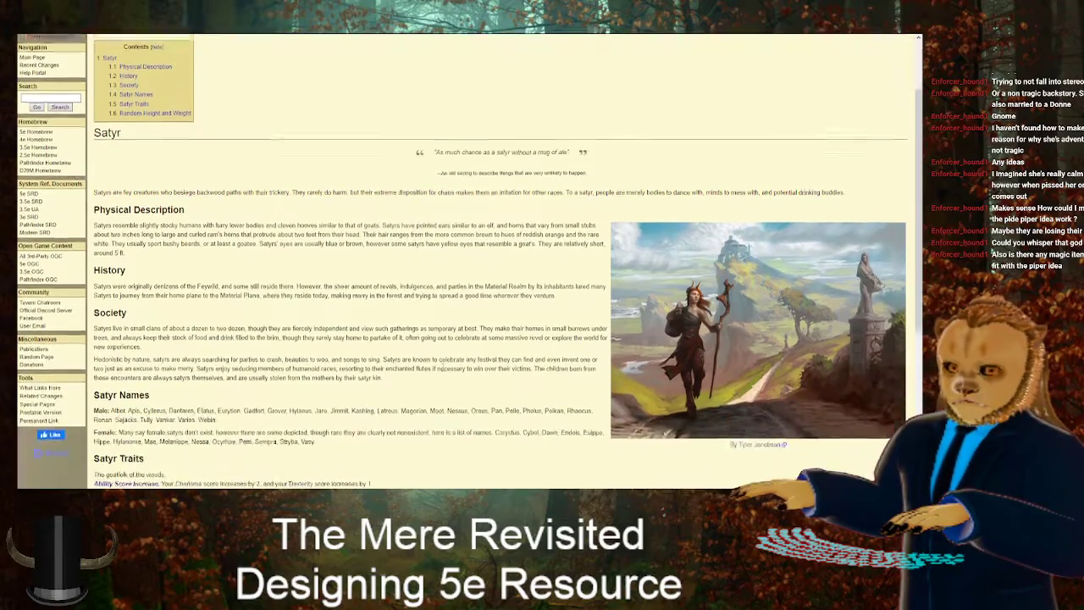
{"action": "scroll", "coordinate": [446, 359], "scroll_direction": "down", "scroll_amount": 3}
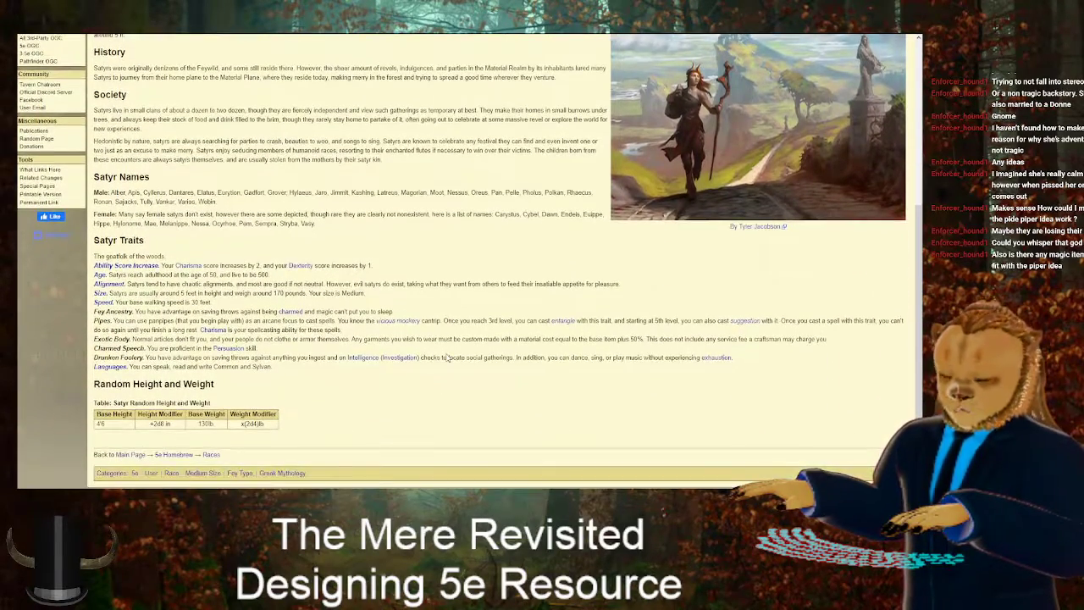
{"action": "scroll", "coordinate": [447, 356], "scroll_direction": "down", "scroll_amount": 1}
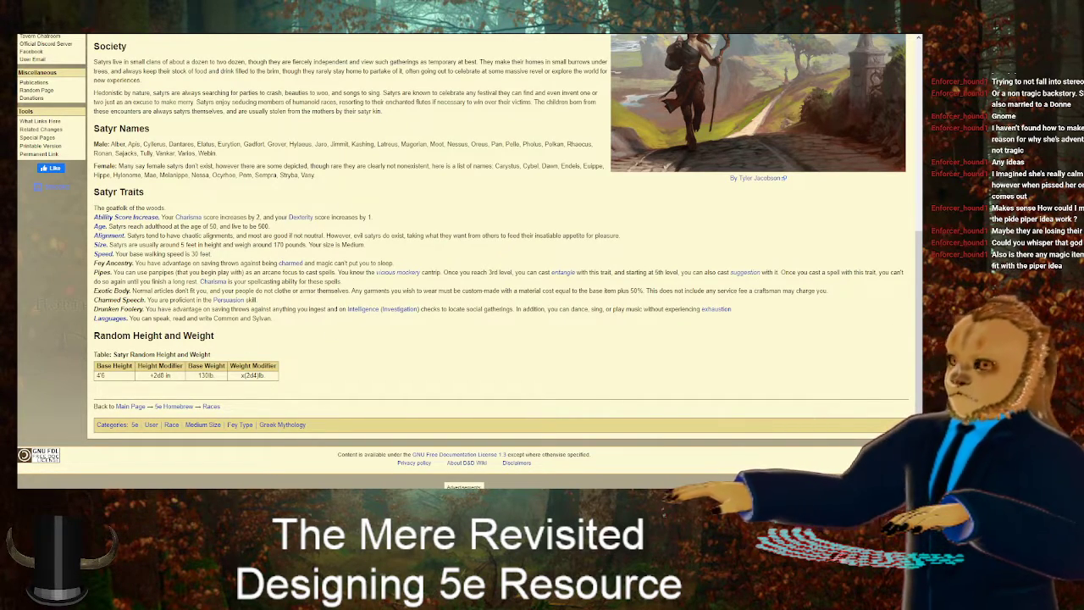
{"action": "key", "text": "alt+Left"}
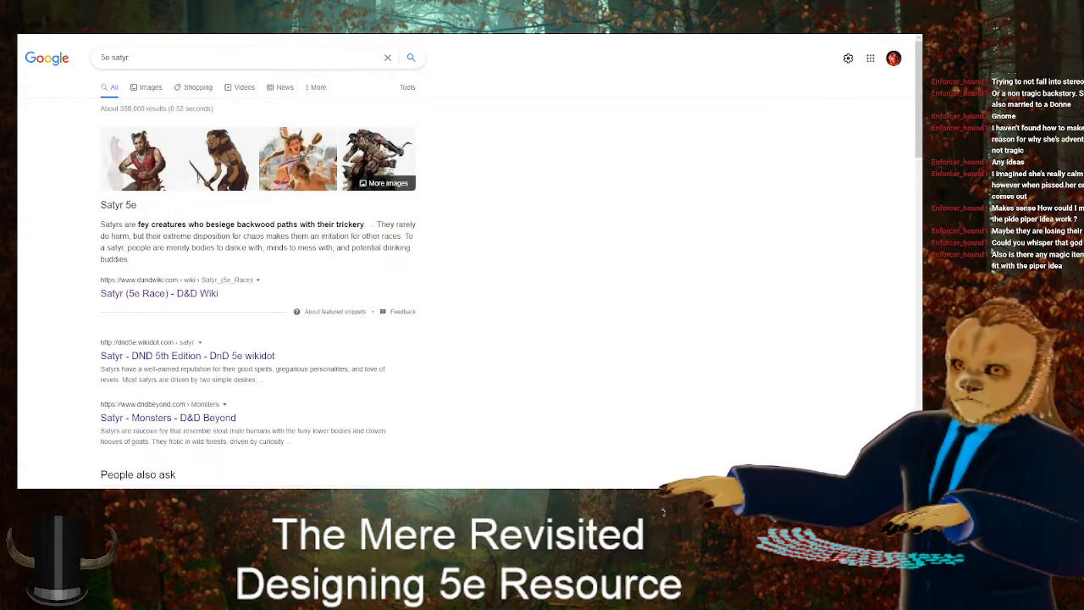
Switch back to The Homebrewery and continue the Etherealness sentence with "the Ethereal Plane from the Material Plane, or vice versa"
{"action": "key", "text": "ctrl+Tab"}
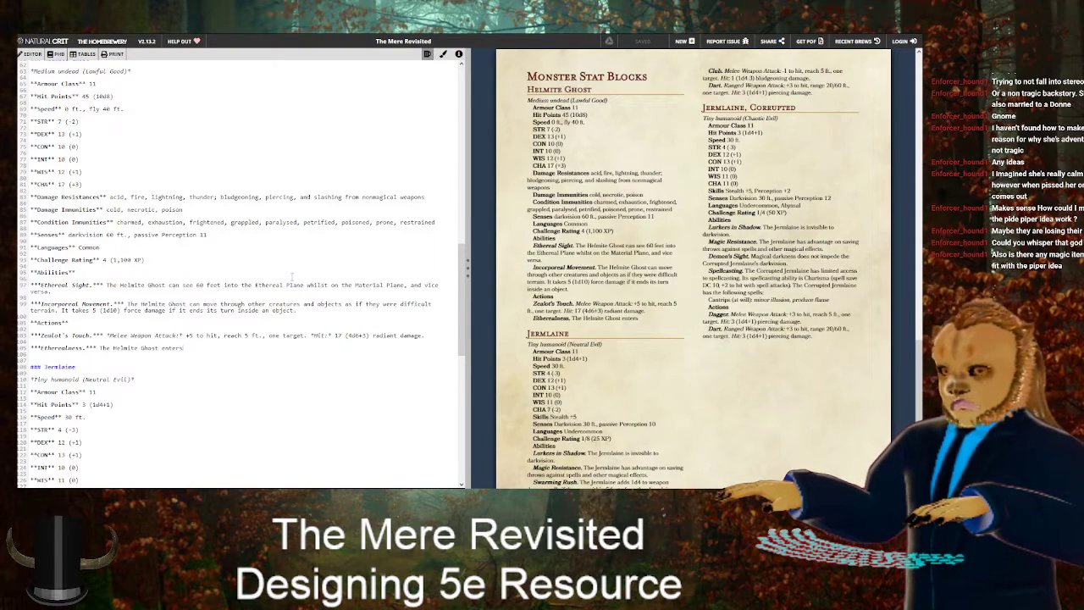
{"action": "type", "text": "t"}
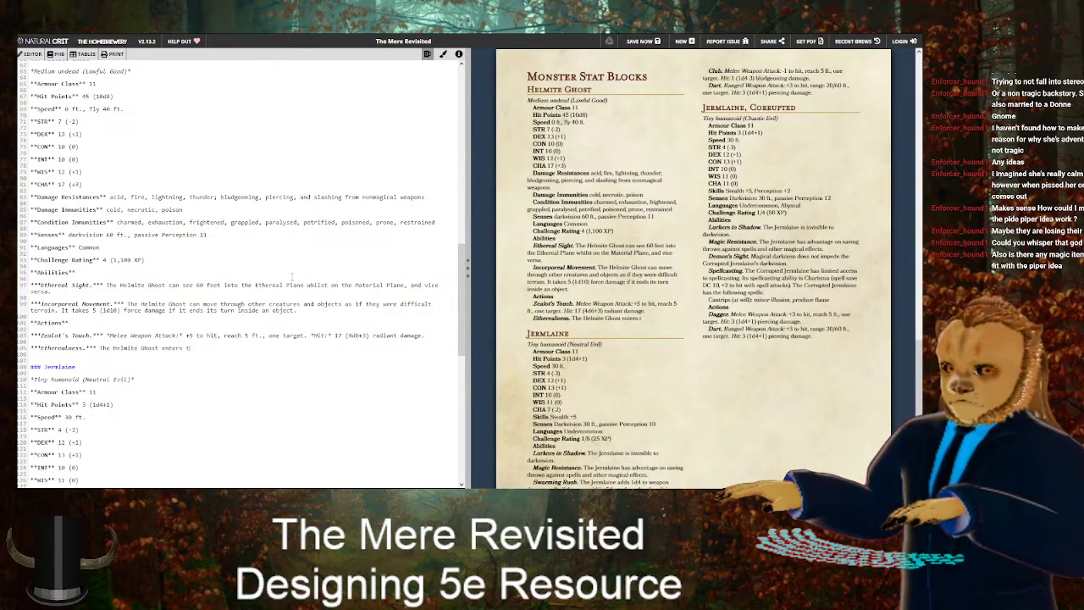
{"action": "type", "text": "he Ethereal Plane"}
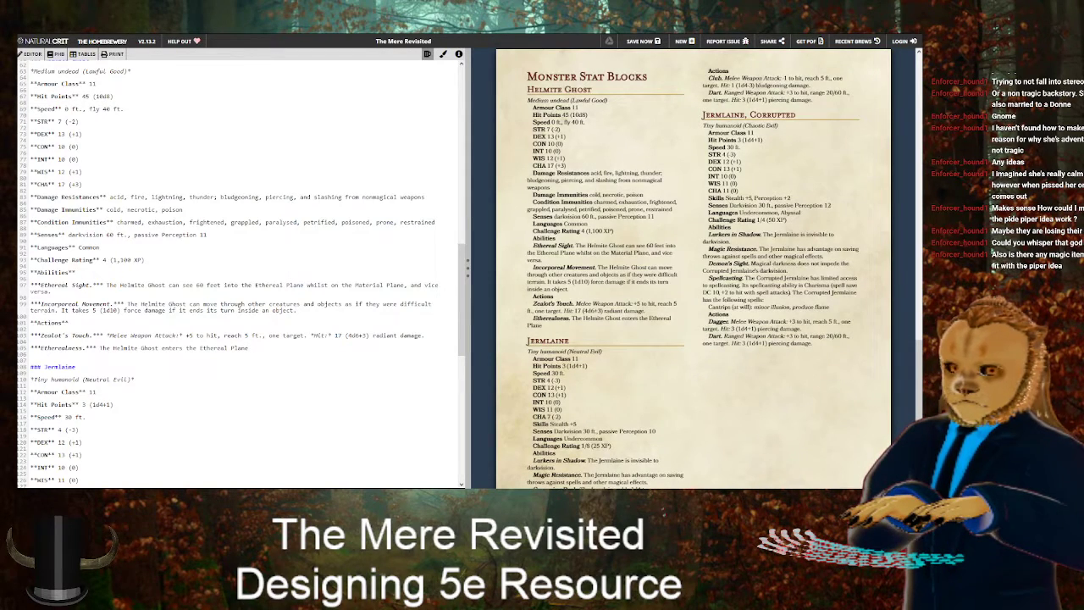
{"action": "type", "text": " from the Mate"}
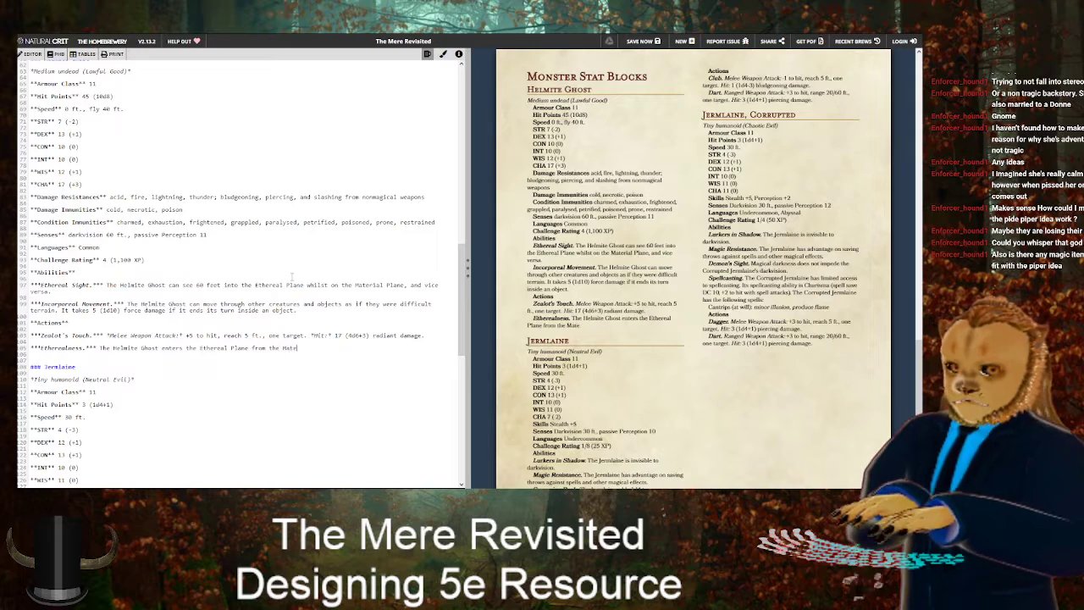
{"action": "type", "text": "rial Plane."}
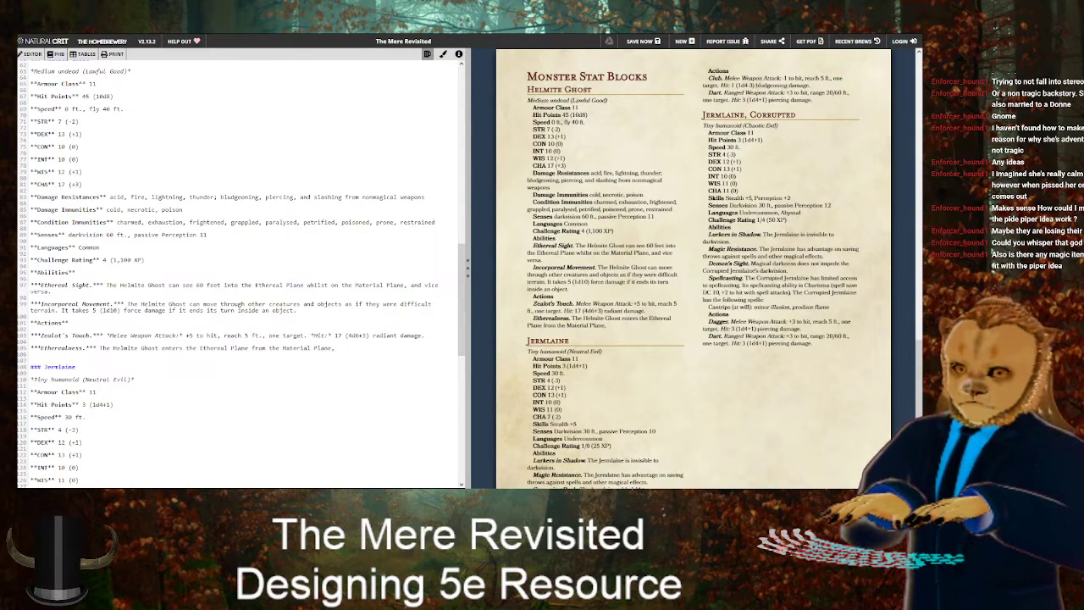
{"action": "type", "text": " or vice versa"}
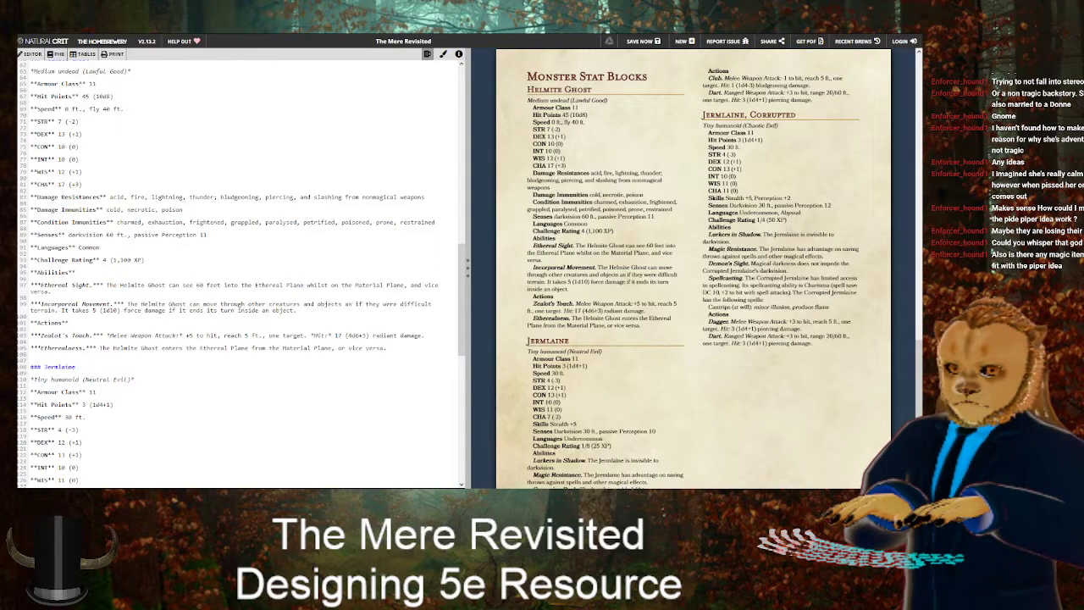
Add to Etherealness: "It is visible on the Material Plane while it is in the Border Ethereal, and vice versa,"
{"action": "type", "text": ". It is visible on"}
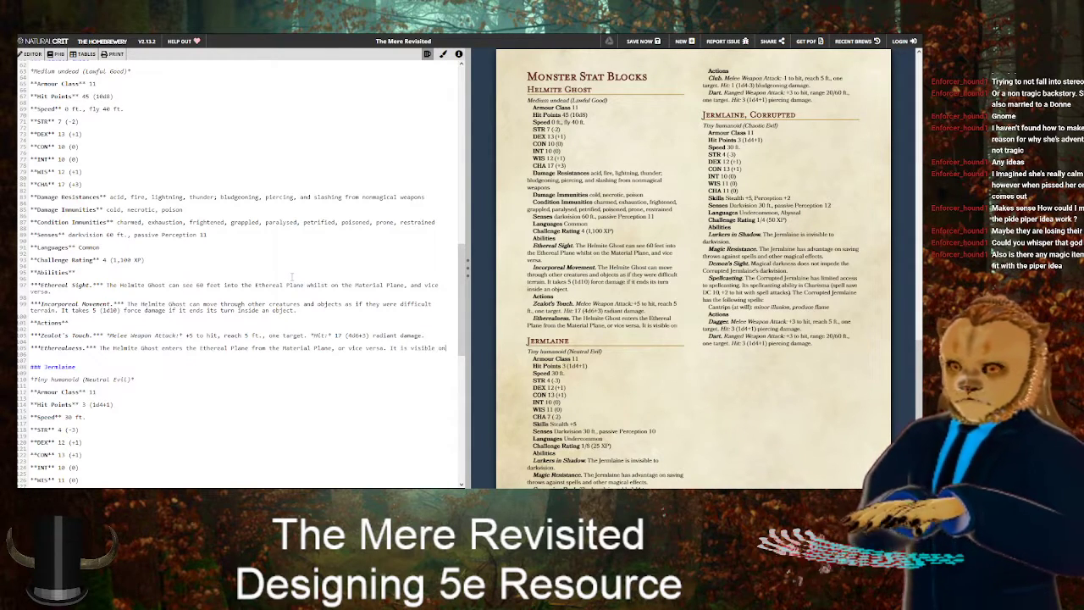
{"action": "type", "text": " the Material Plan"}
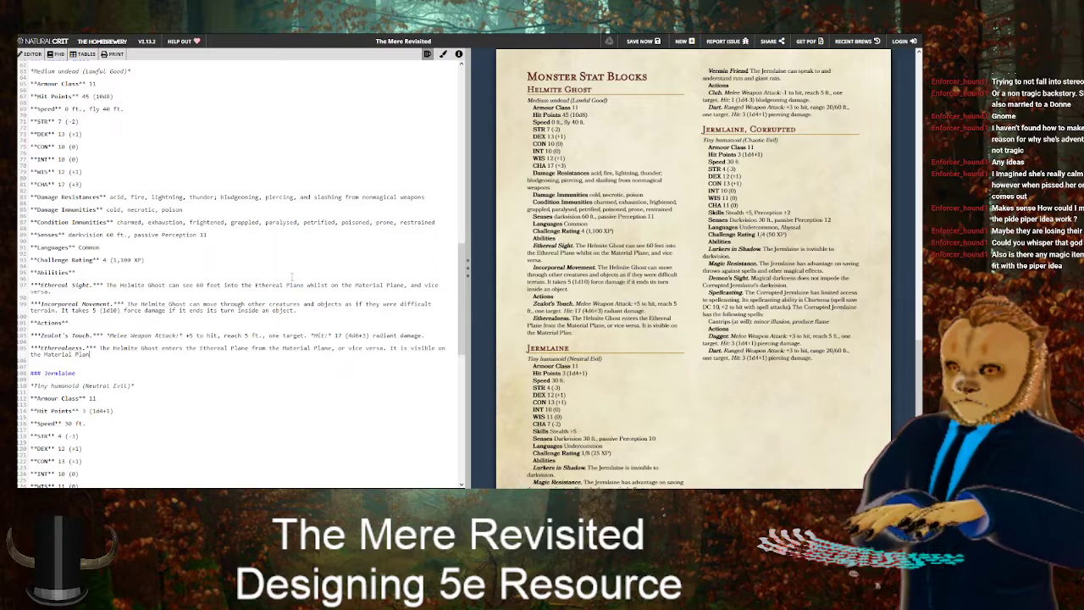
{"action": "type", "text": "e while "}
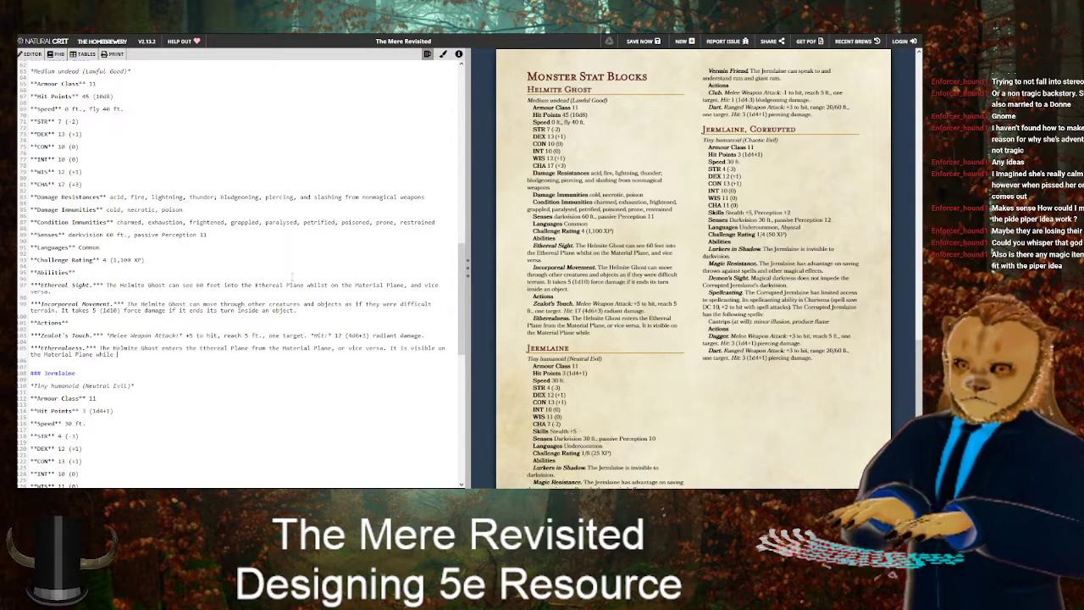
{"action": "type", "text": "it is in the Bord"}
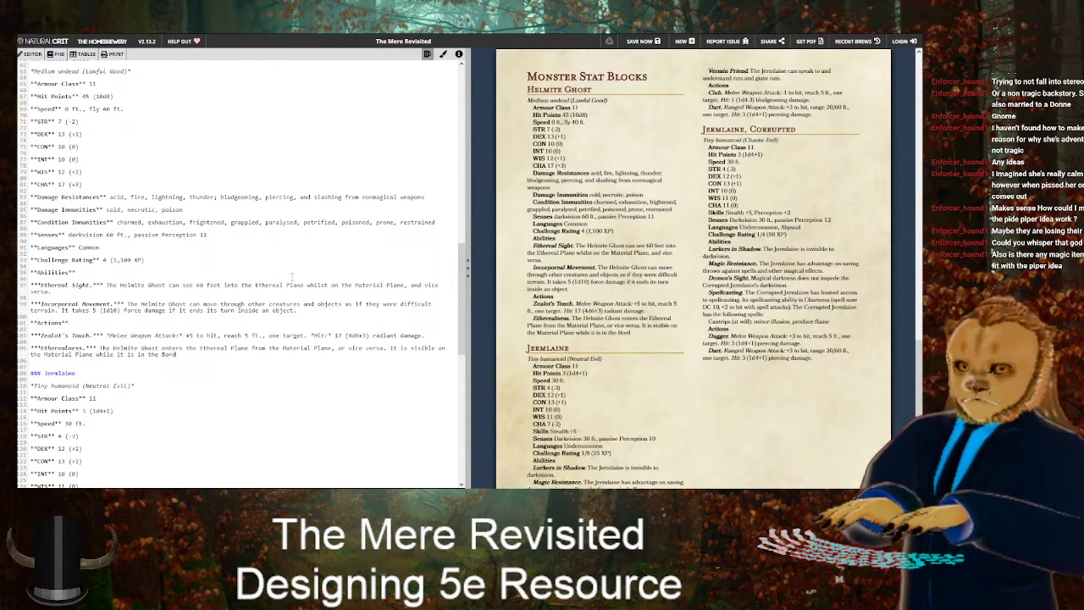
{"action": "type", "text": "er Ethereal"}
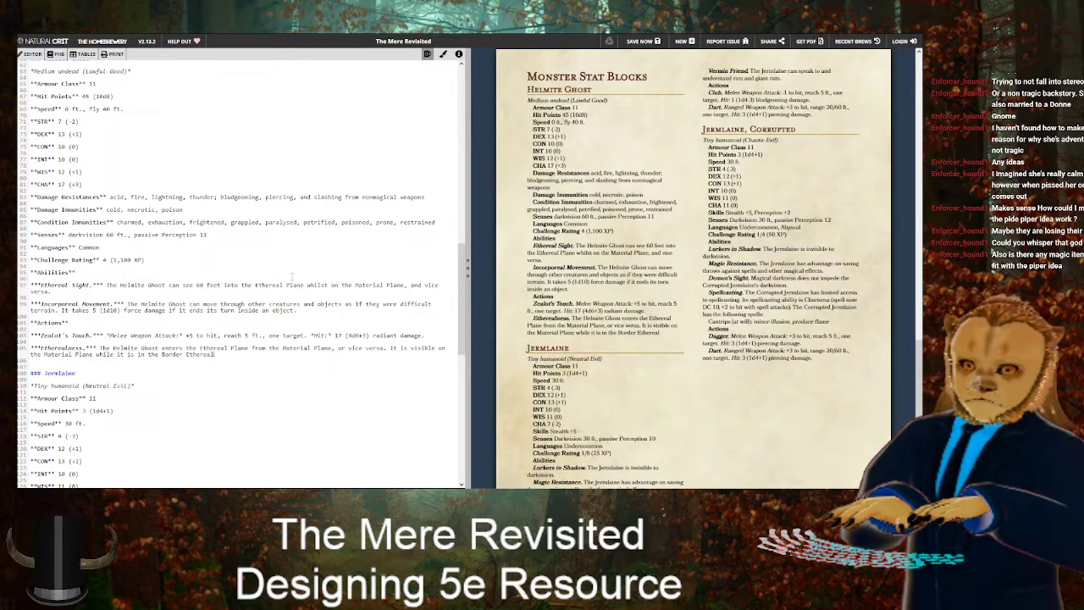
{"action": "type", "text": ", and vice versa, "}
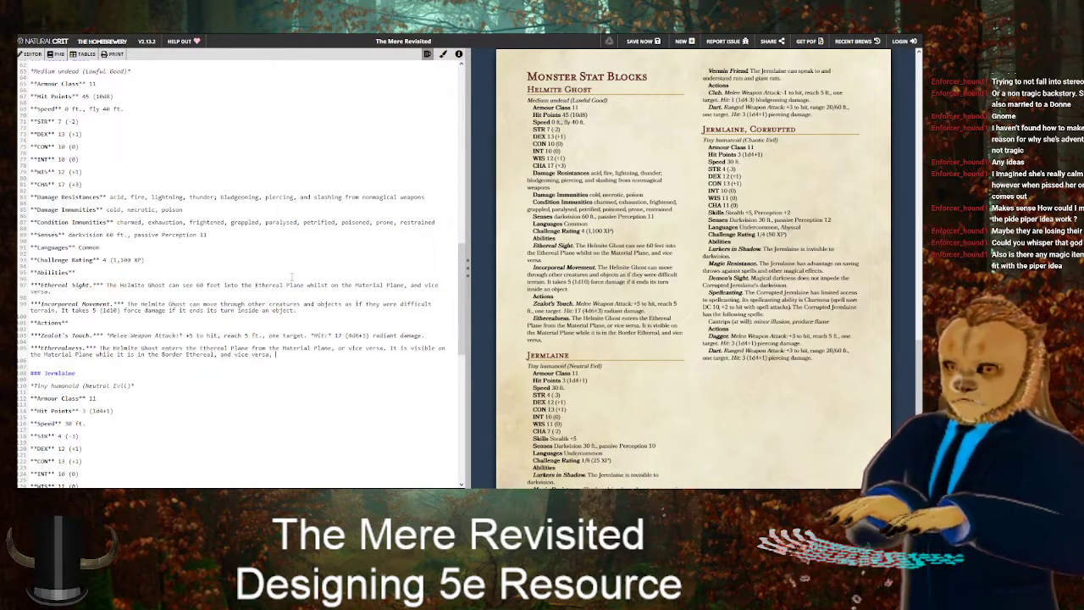
Finish the Etherealness description with "yet it can't affect or be affected by anything on the other plane."
{"action": "type", "text": "yet "}
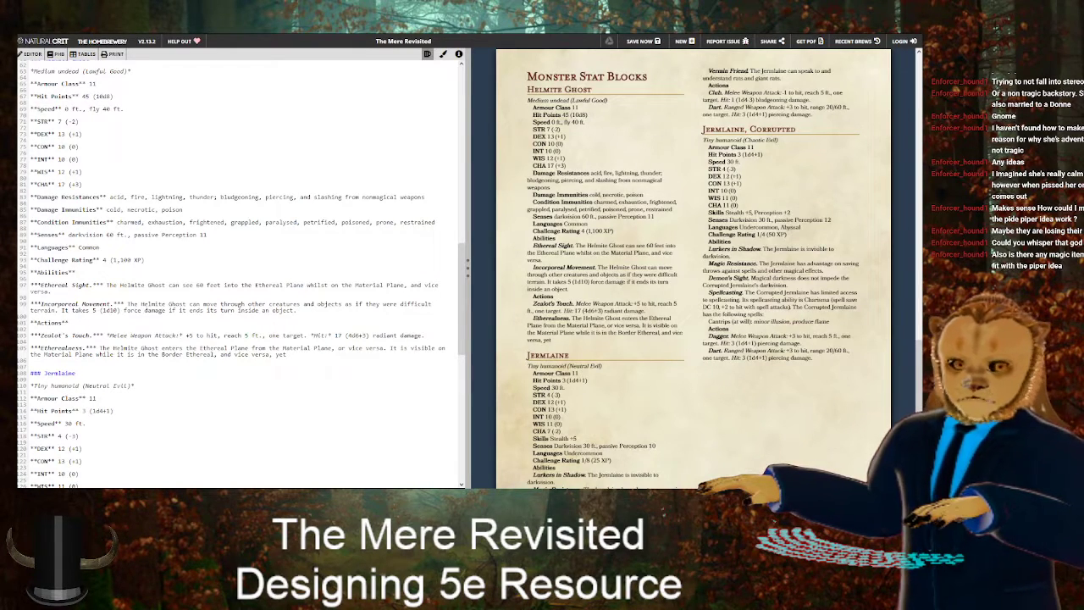
{"action": "type", "text": "it can't"}
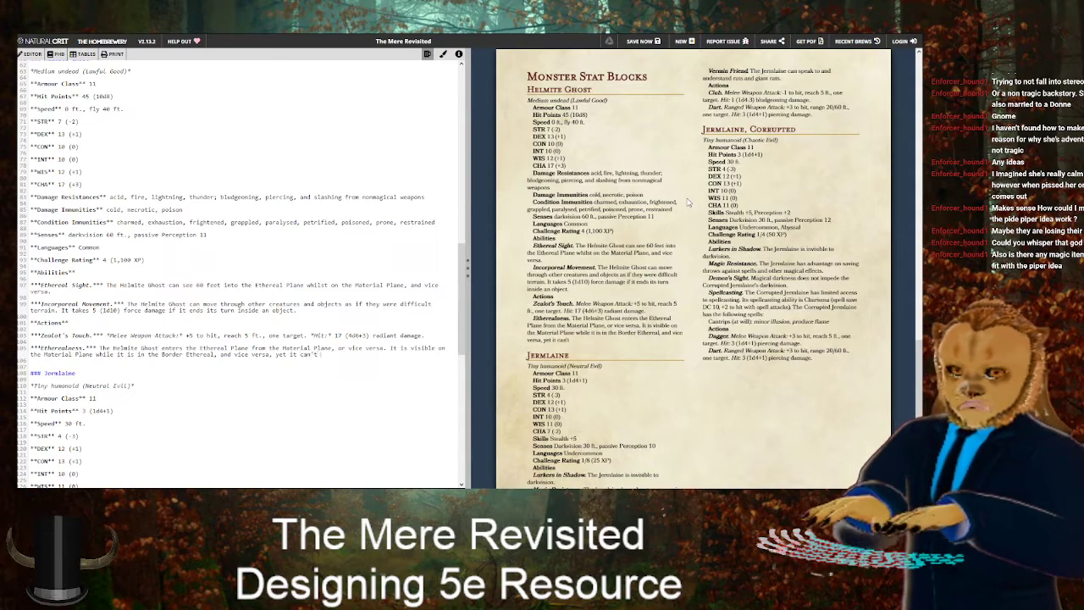
{"action": "type", "text": " affect or be affected"}
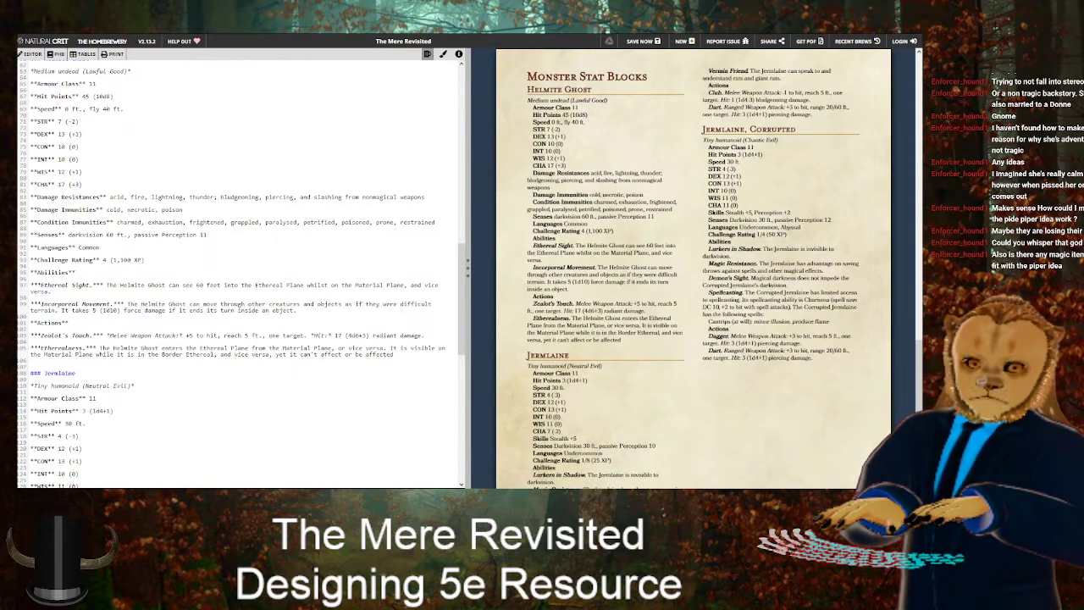
{"action": "type", "text": " by anything on"}
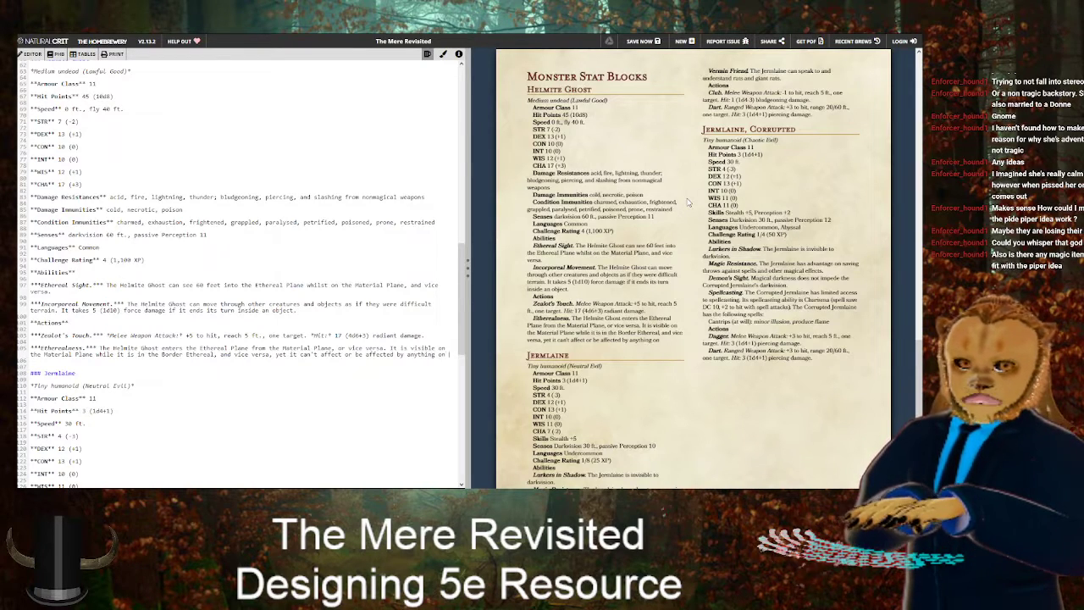
{"action": "type", "text": " the other plane."}
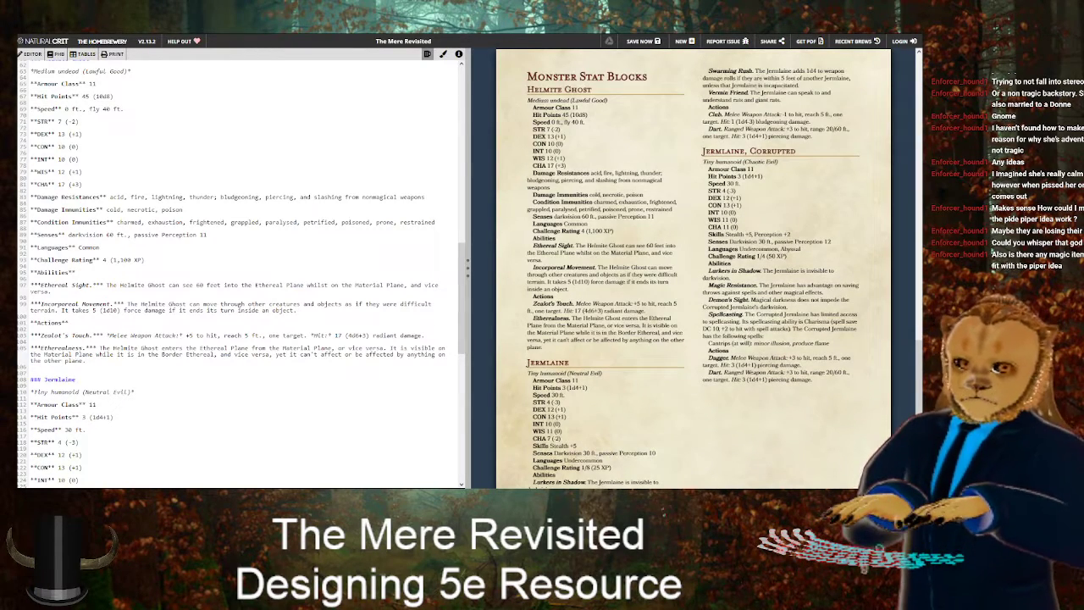
Start a third Helmite Ghost action below Etherealness with the bold-italic name "Horrifying Visage."
{"action": "key", "text": "Return"}
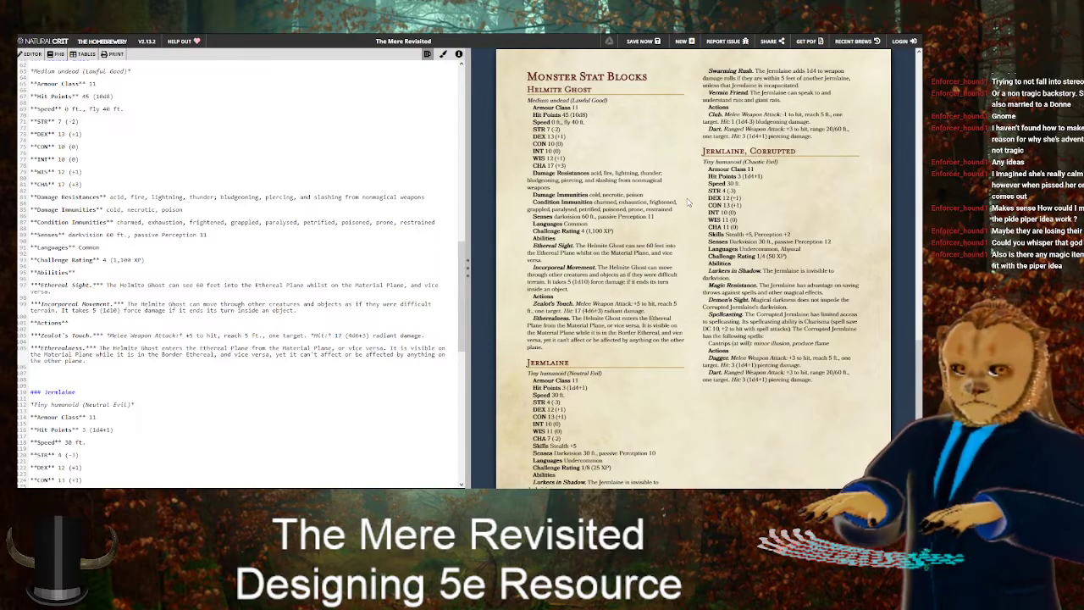
{"action": "type", "text": "***Horrify"}
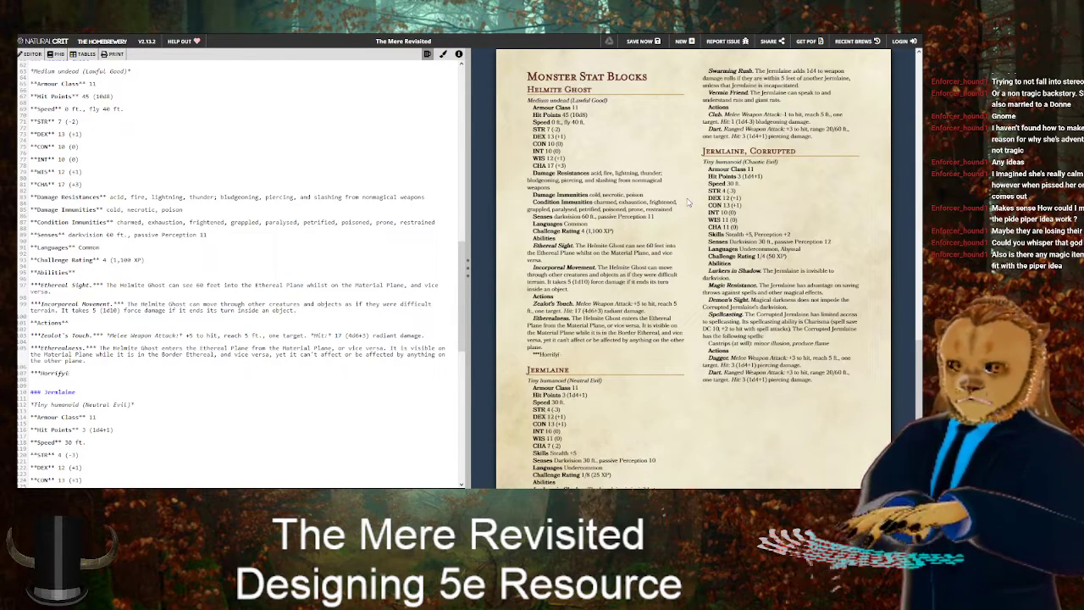
{"action": "type", "text": "ing Visage."}
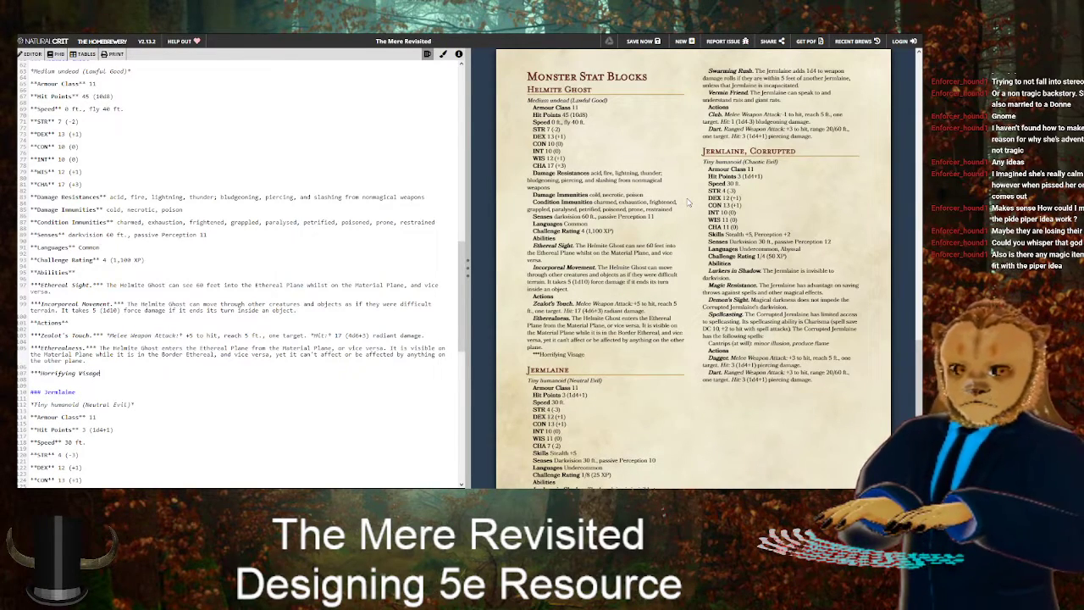
{"action": "type", "text": "***"}
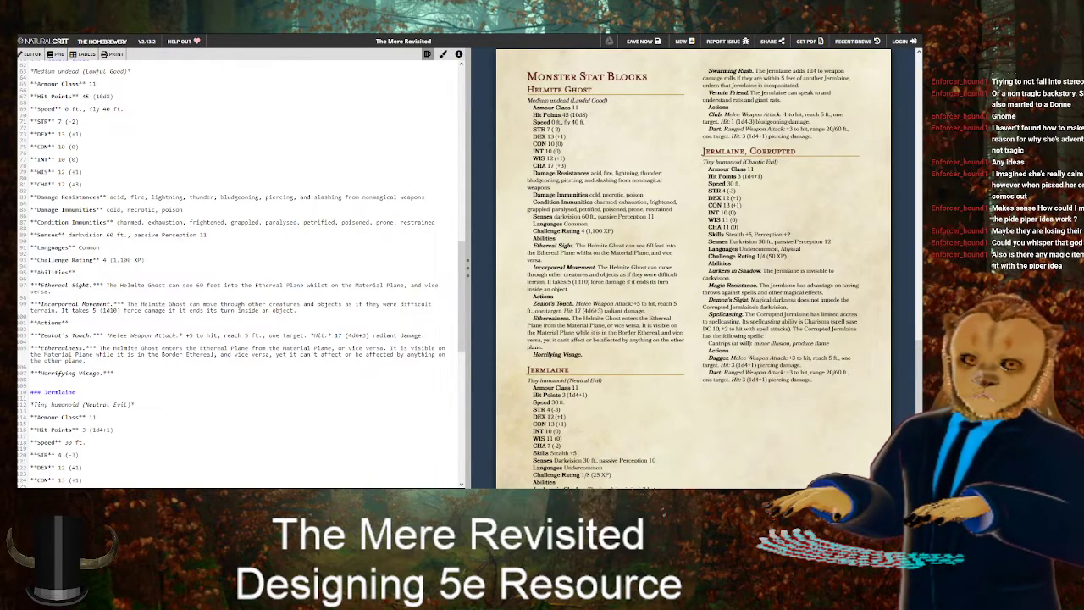
Begin the Horrifying Visage description with "Each non-undead creature within 60 feet of the ghost that can see it"
{"action": "type", "text": " Ea"}
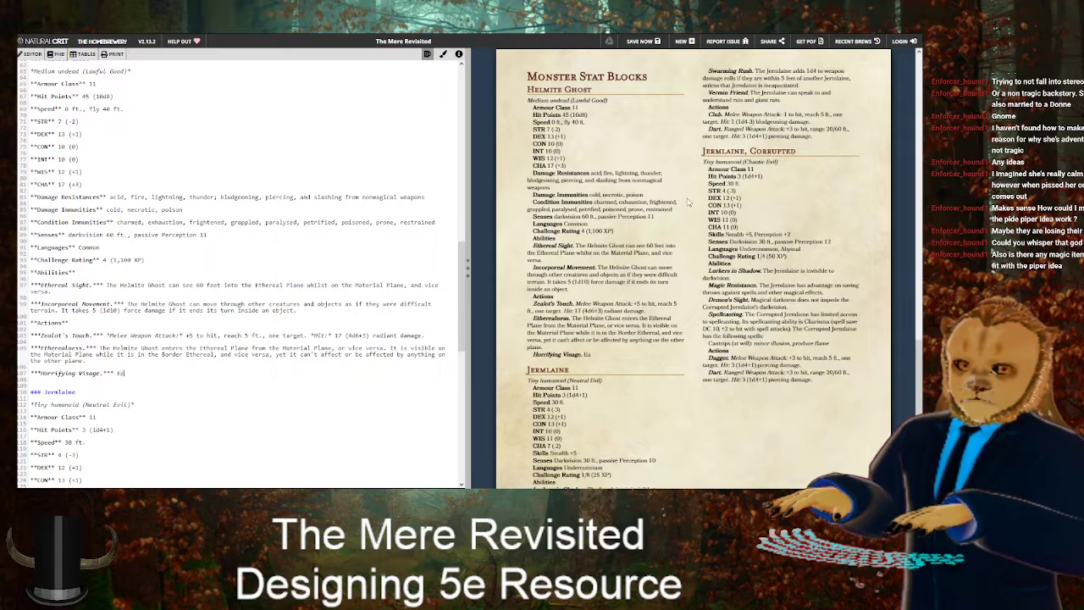
{"action": "type", "text": "ch non-undead"}
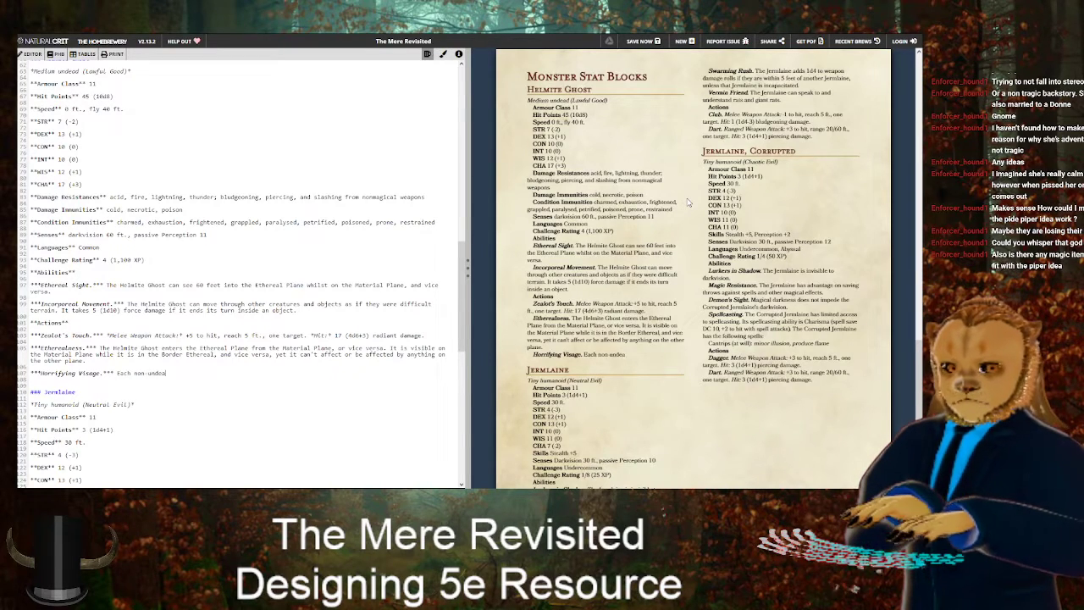
{"action": "type", "text": " cre"}
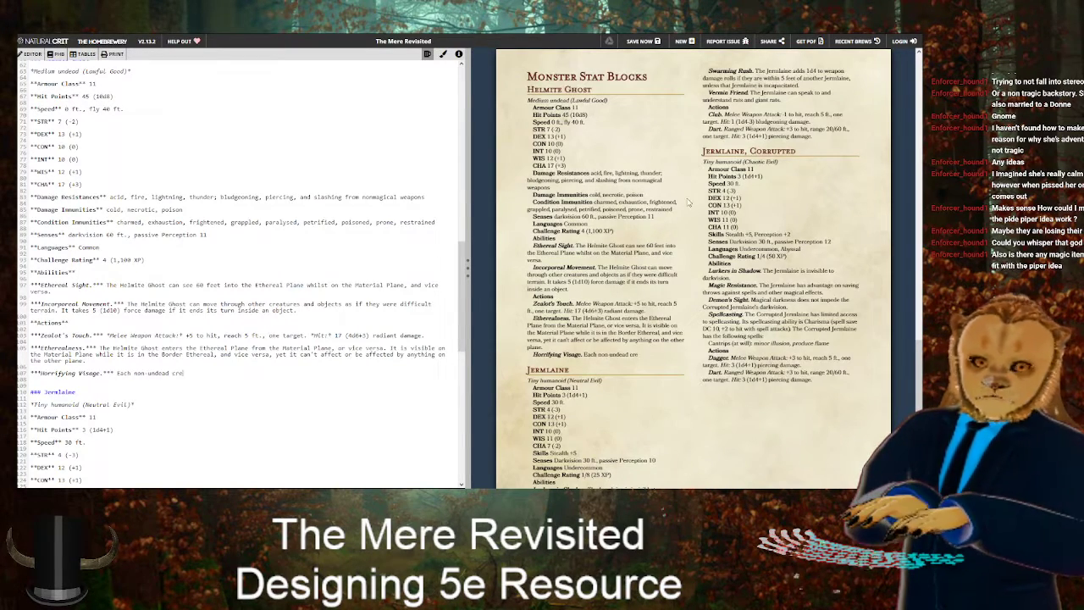
{"action": "type", "text": "ature within 60 feet"}
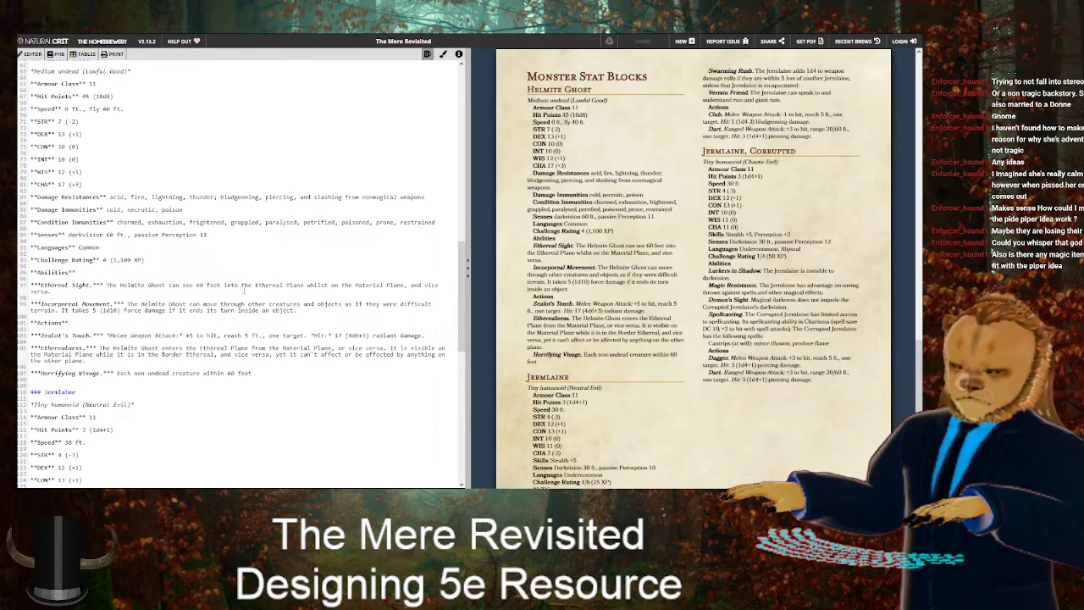
{"action": "type", "text": "of the ghost that "}
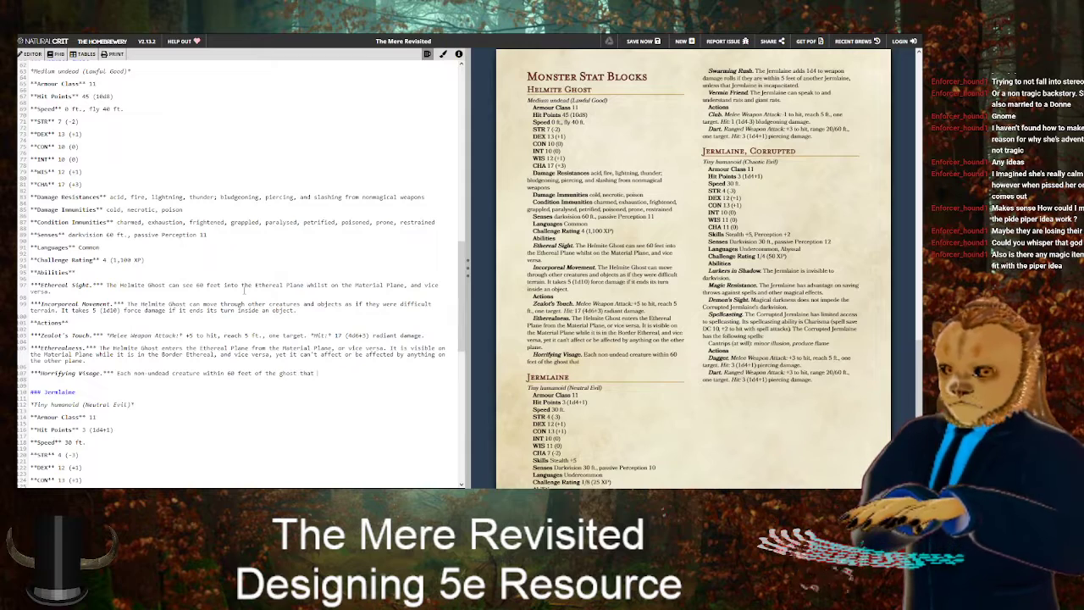
{"action": "type", "text": "can see it"}
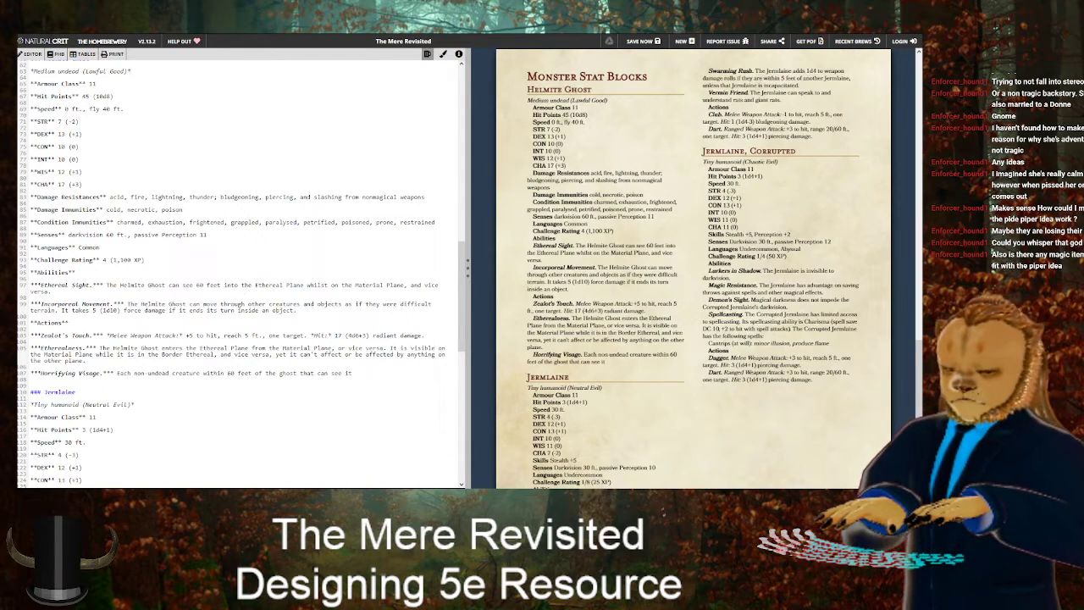
Continue the Horrifying Visage sentence with "must succeed on a DC 13 Wisdom saving throw or be frightened for 1 minute"
{"action": "type", "text": " m"}
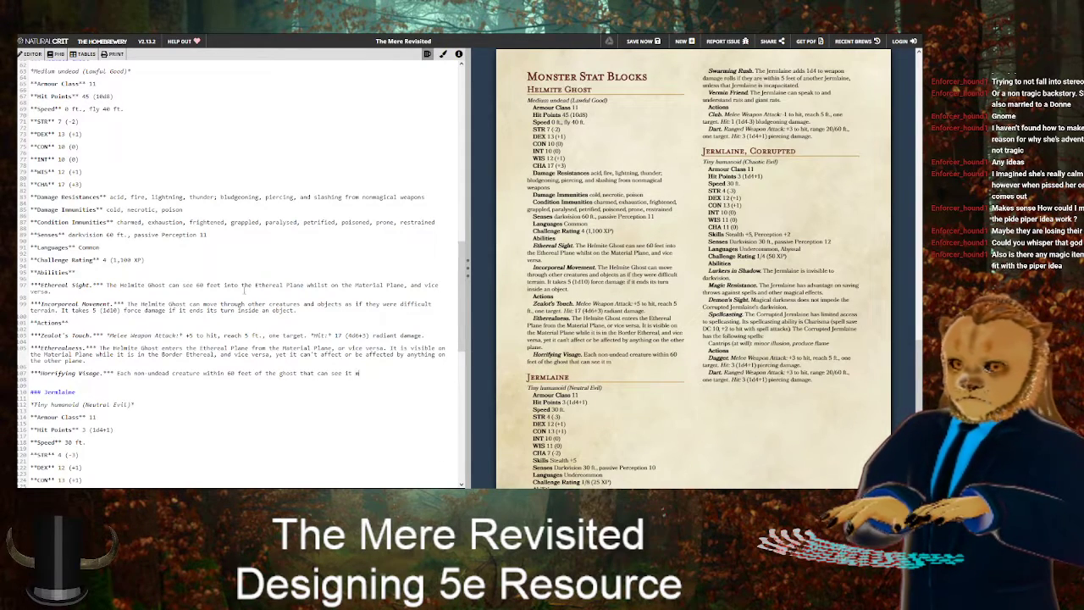
{"action": "type", "text": "ust succeed on a "}
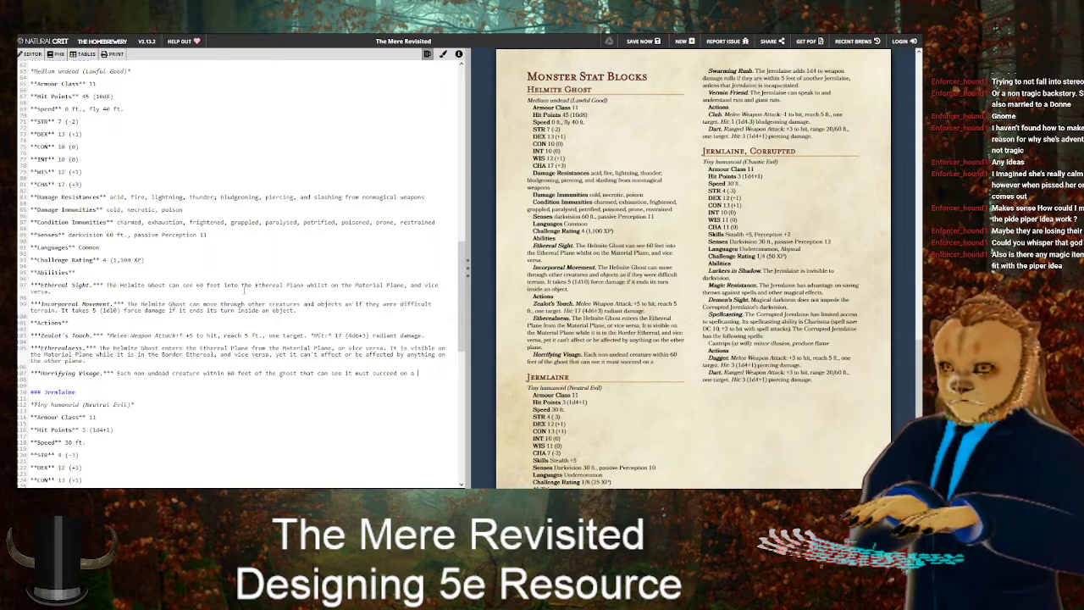
{"action": "type", "text": "DC 13 Wisdom s"}
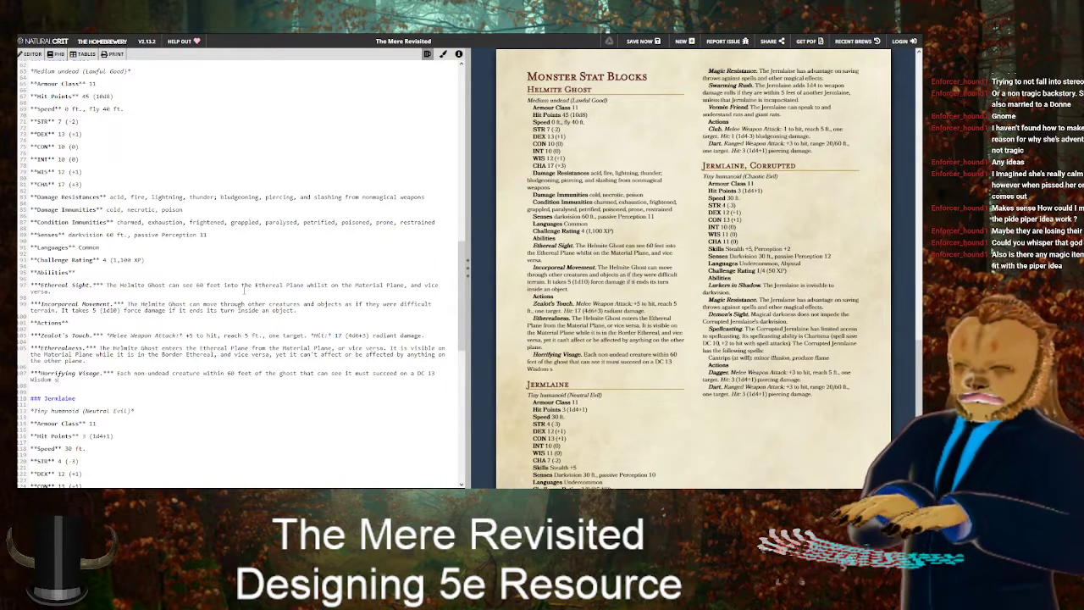
{"action": "type", "text": "aving throw"}
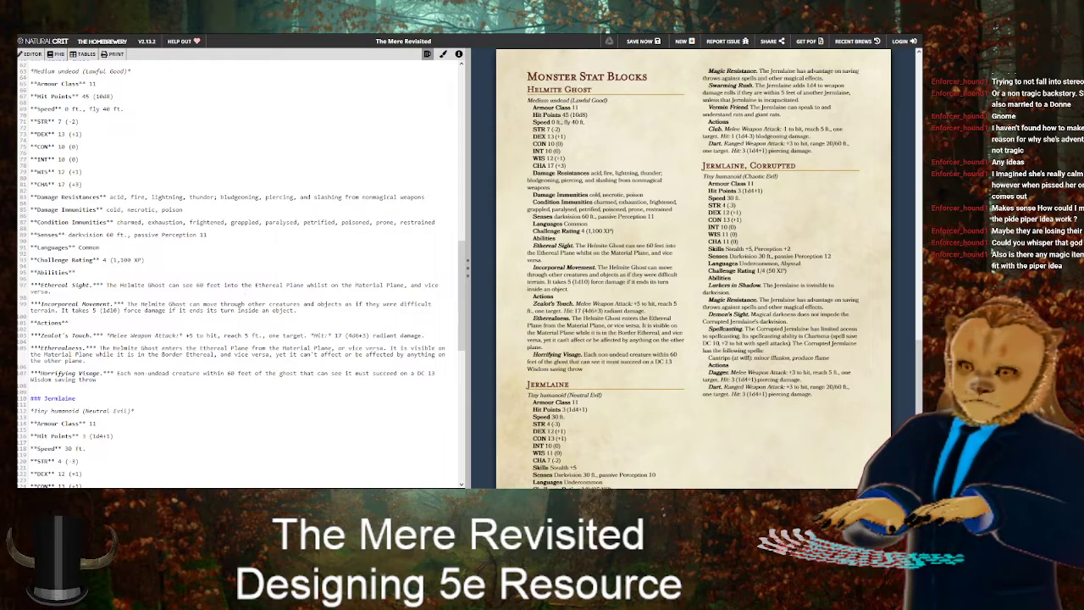
{"action": "type", "text": " or "}
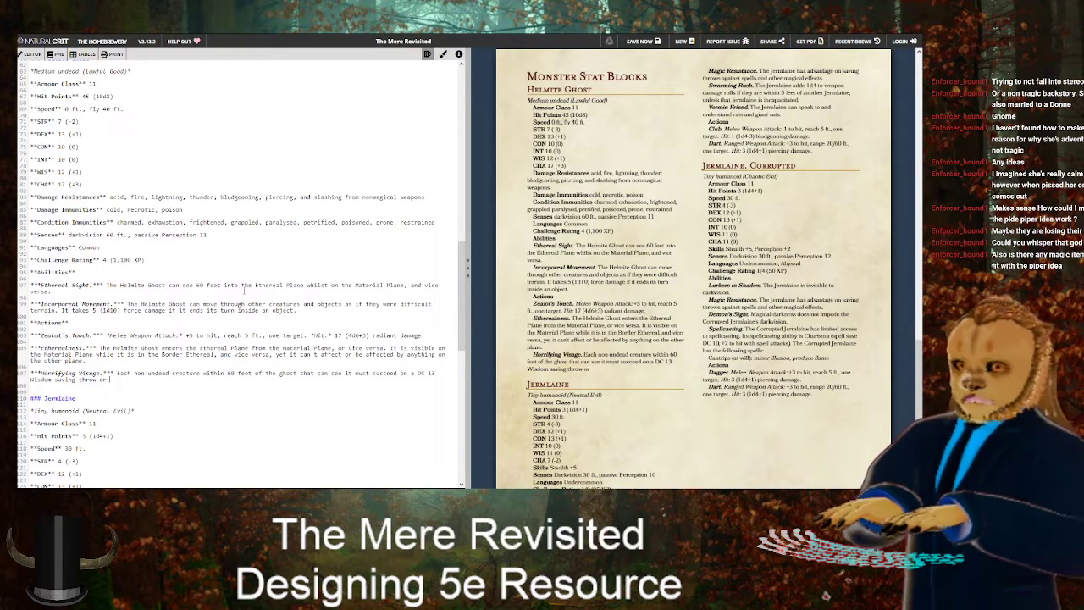
{"action": "type", "text": "be frightened for"}
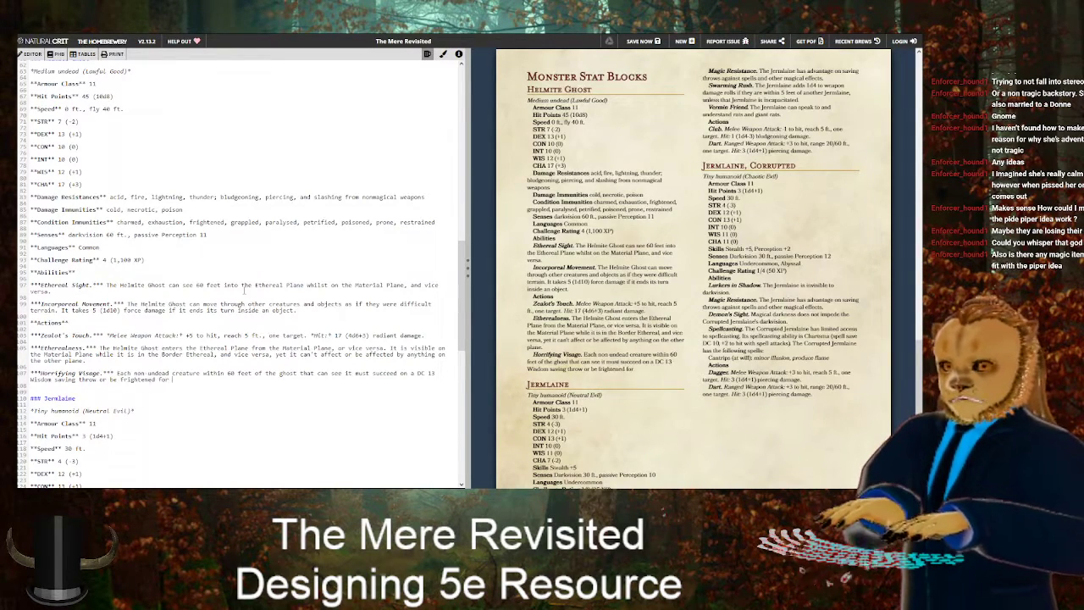
{"action": "type", "text": " 1 minute"}
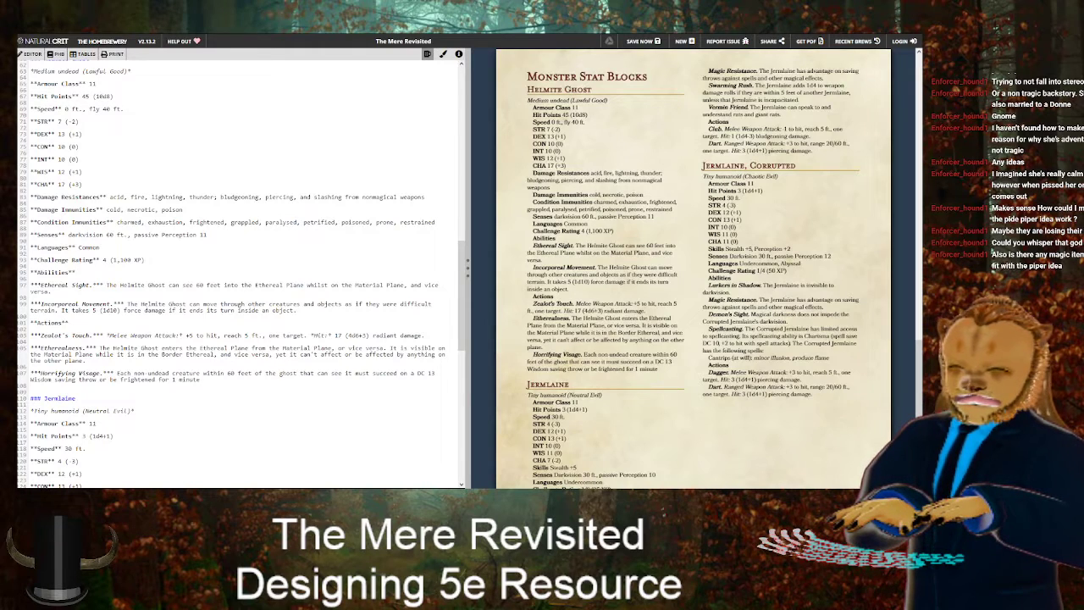
Add to Horrifying Visage a second sentence: "If the save fails by 5 or more, the target also ages 1d4x10 years"
{"action": "type", "text": ". If the save fails by"}
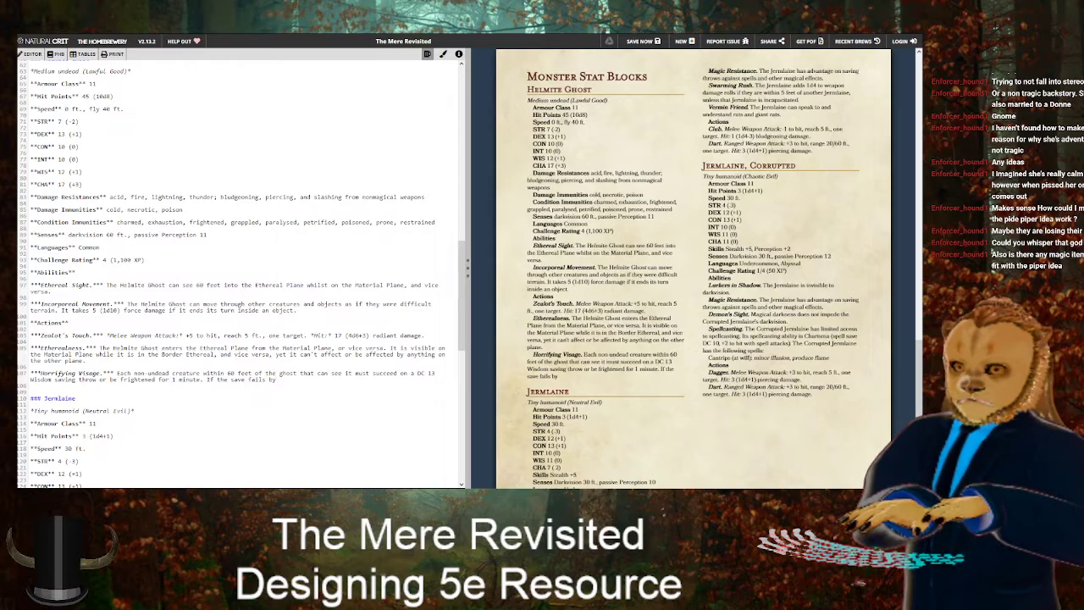
{"action": "type", "text": " 5 or more,"}
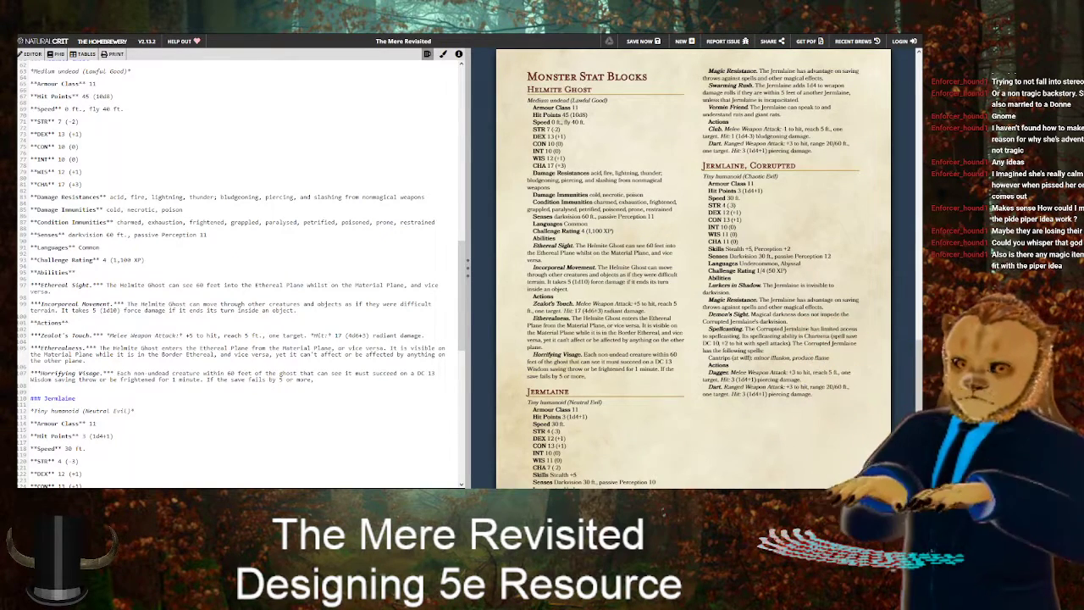
{"action": "type", "text": " the target also af"}
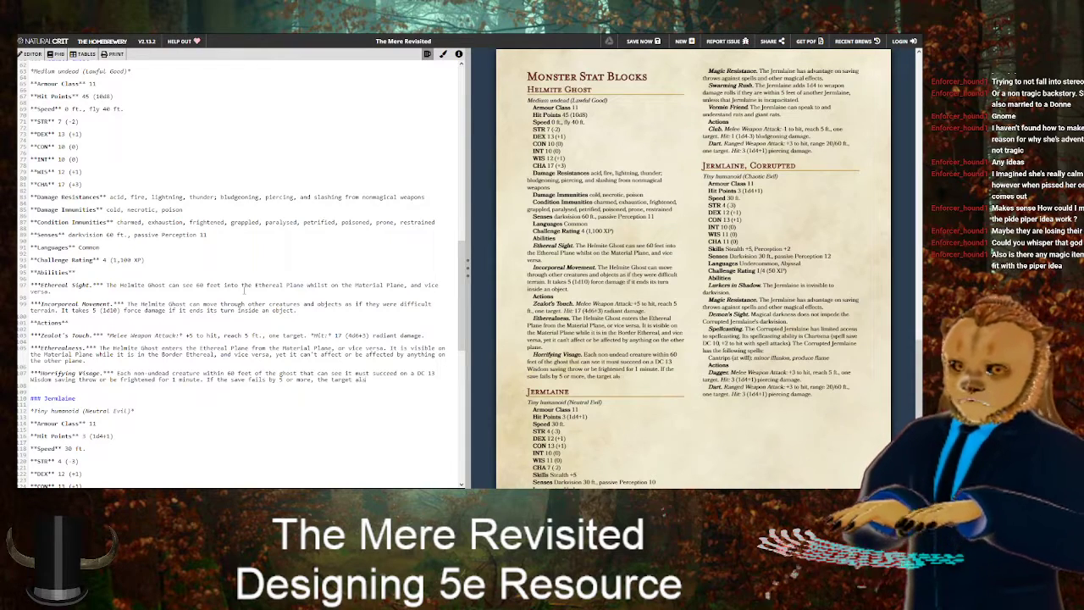
{"action": "type", "text": "es"}
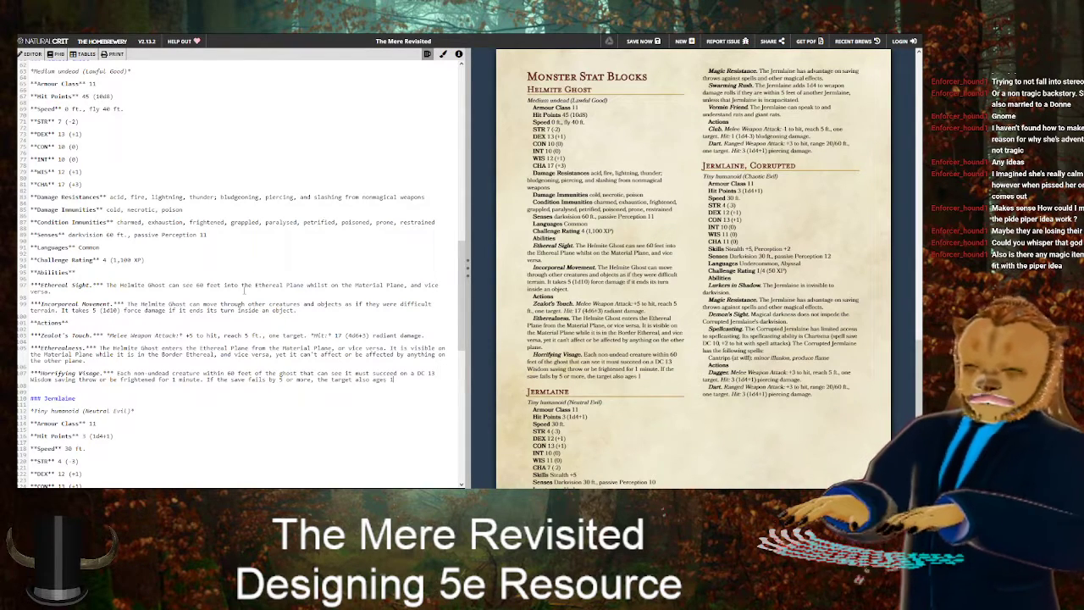
{"action": "type", "text": " 1d4x10"}
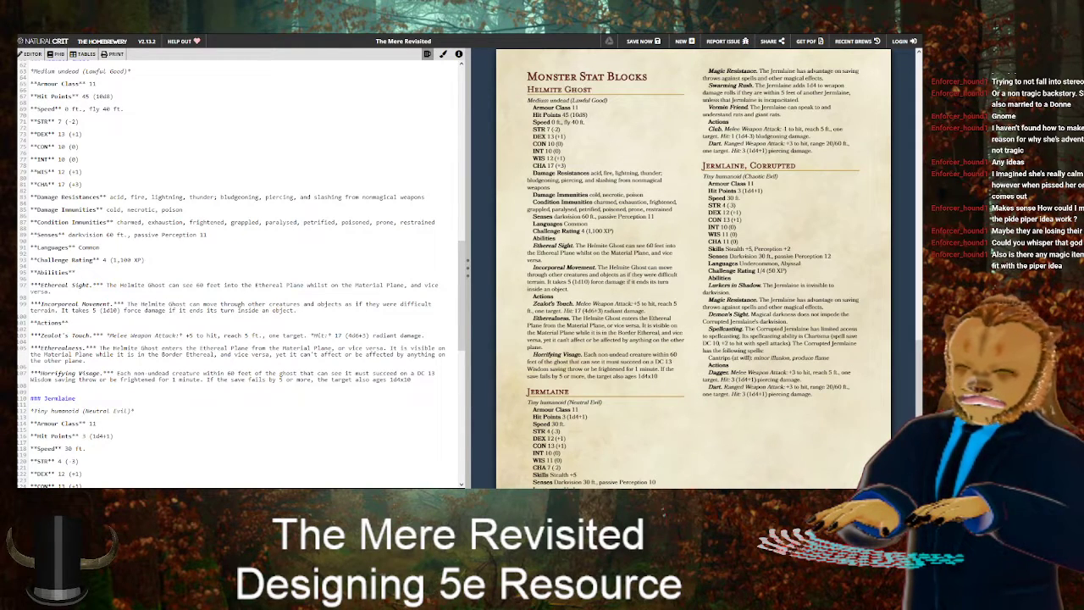
{"action": "type", "text": " years"}
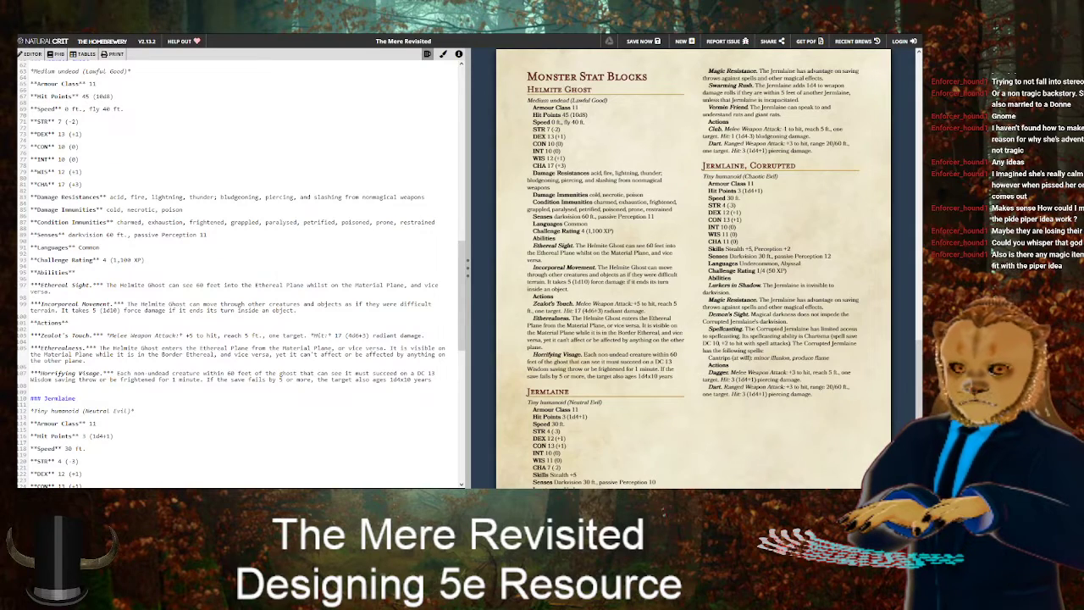
{"action": "key", "text": "BackSpace"}
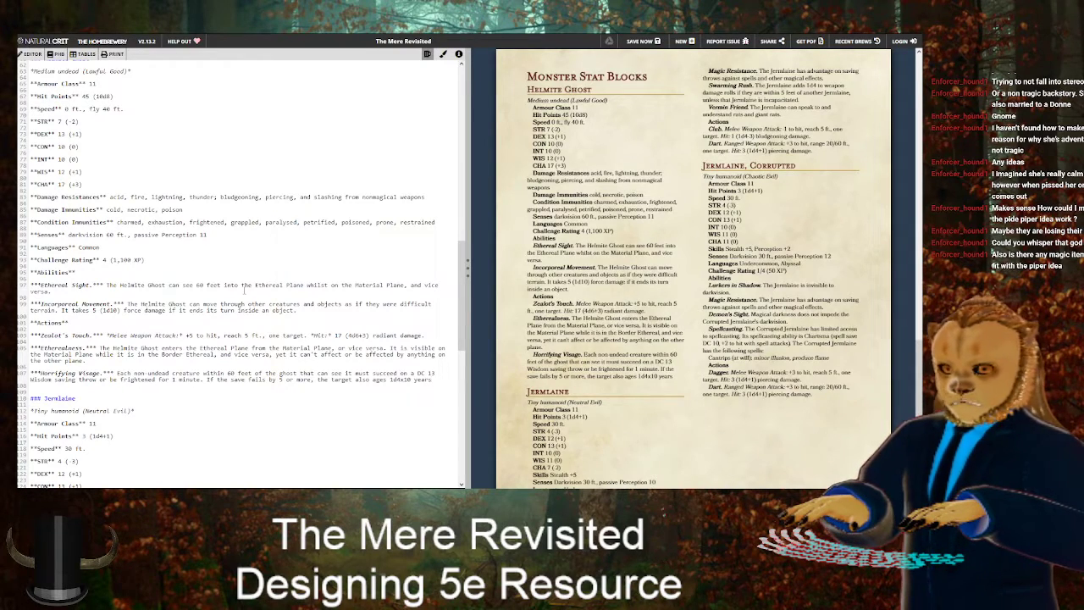
Add to Horrifying Visage: "A frightened target can repeat the saving throw at the end of each of its turns"
{"action": "type", "text": ". A frig"}
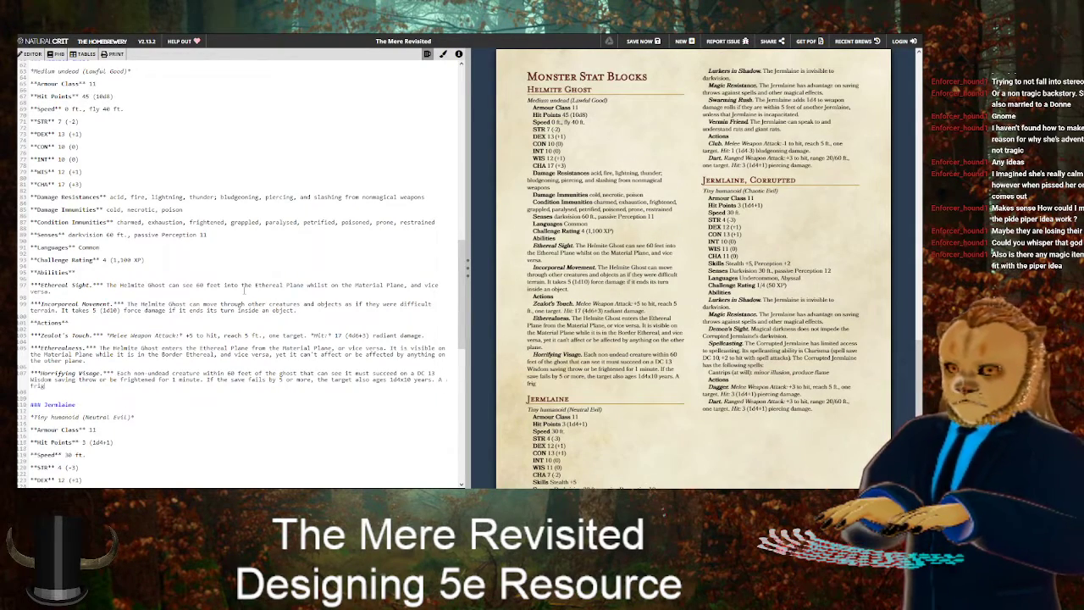
{"action": "type", "text": "htened"}
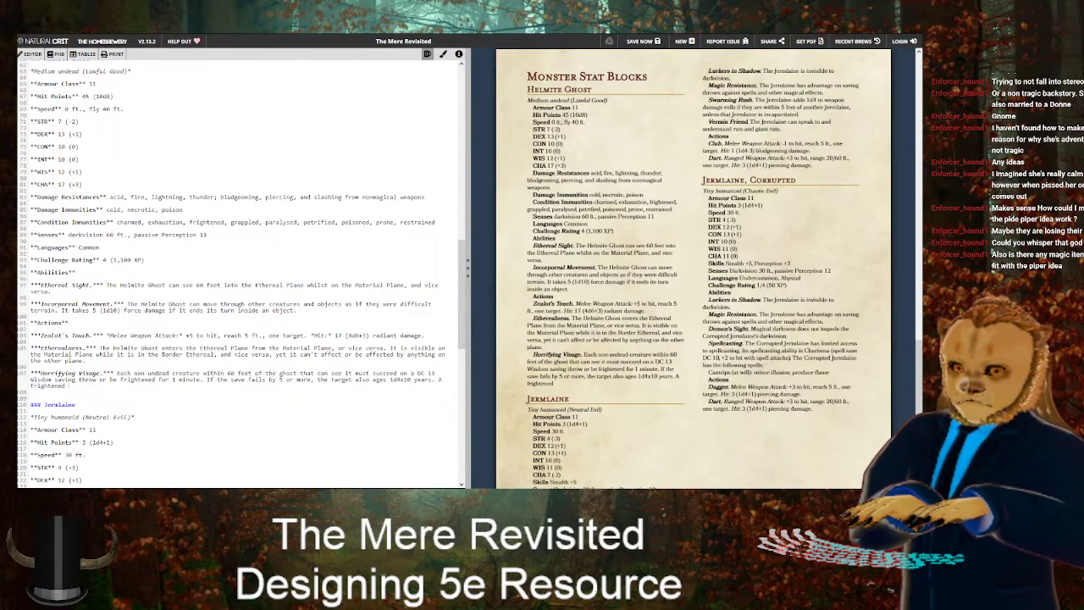
{"action": "type", "text": " target ca"}
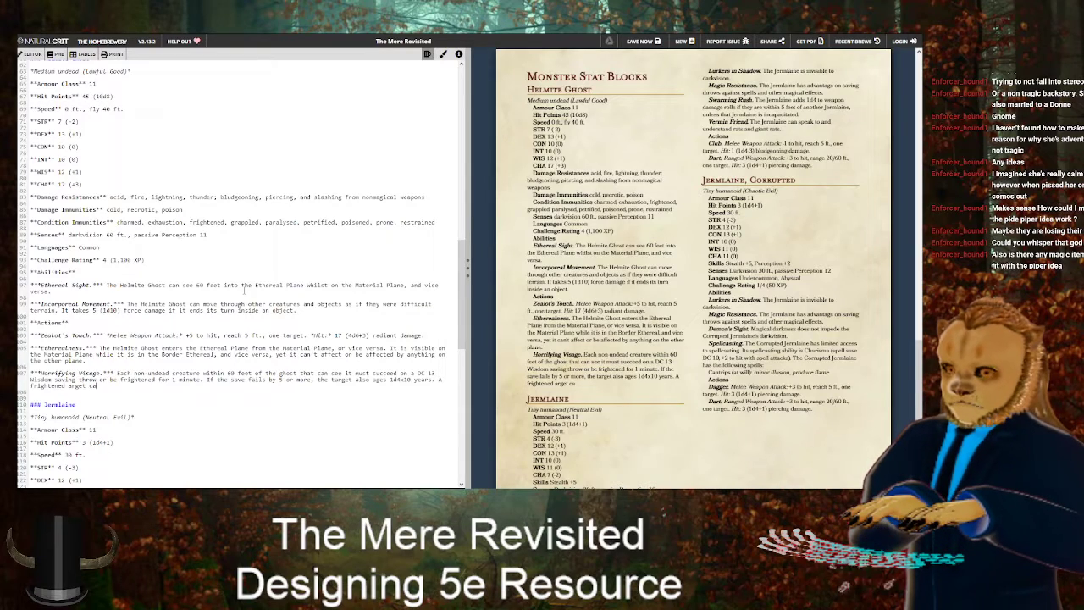
{"action": "type", "text": "n repe"}
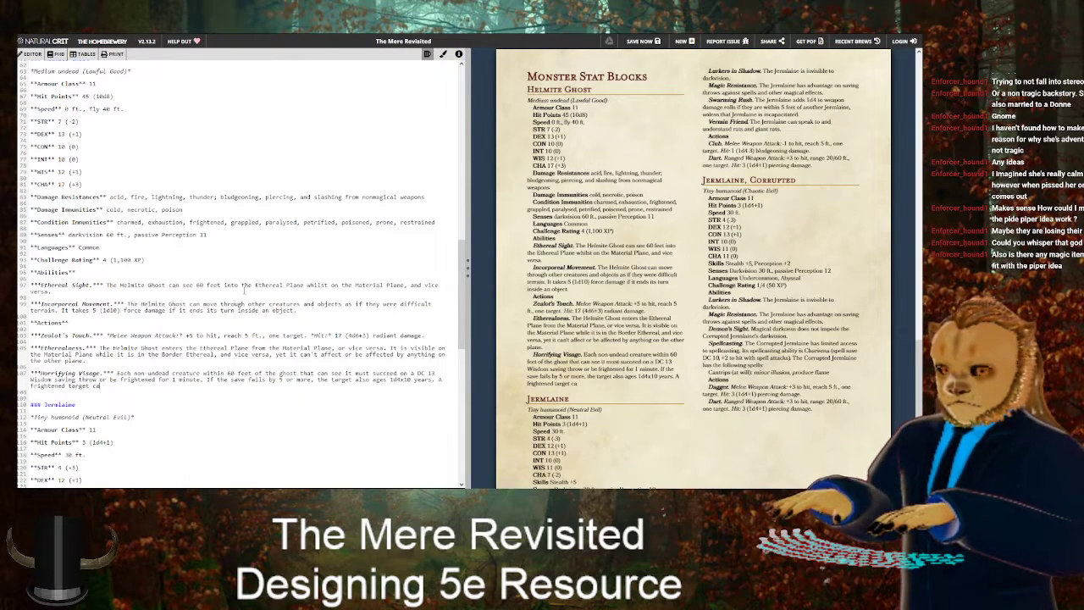
{"action": "type", "text": "at the saving throw"}
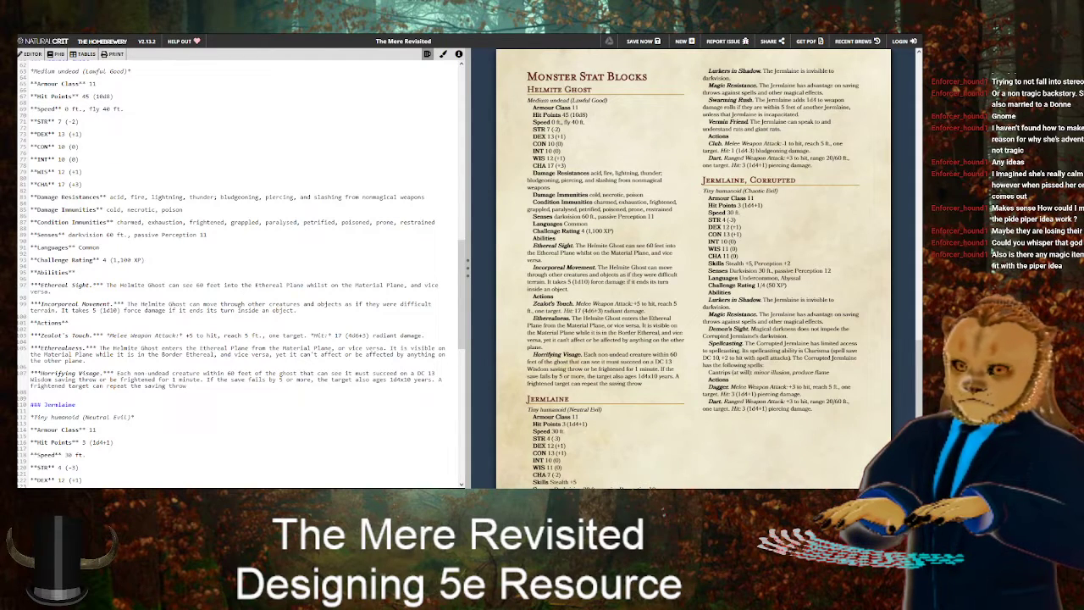
{"action": "type", "text": " at the end o"}
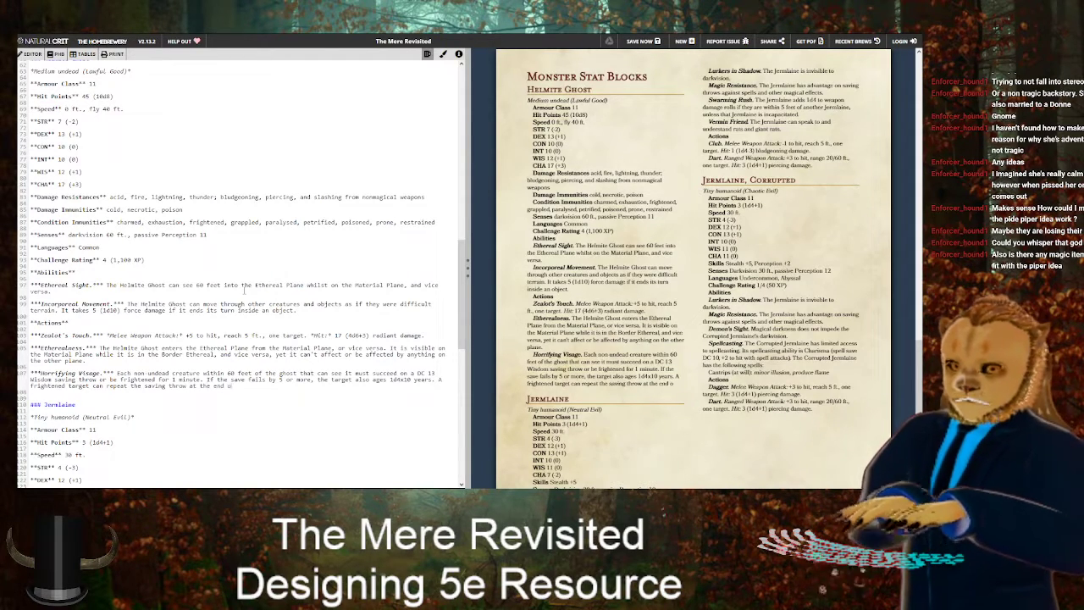
{"action": "type", "text": "f each of its turns"}
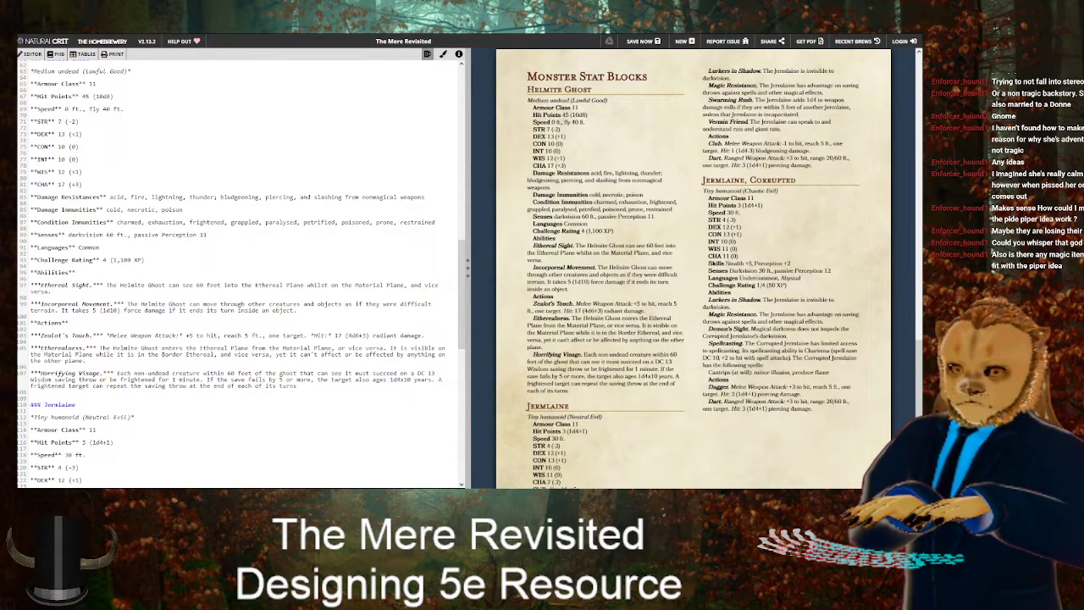
Finish the repeat-save sentence in Horrifying Visage with ", ending the frightened condition on itself on a success."
{"action": "type", "text": ", ending the "}
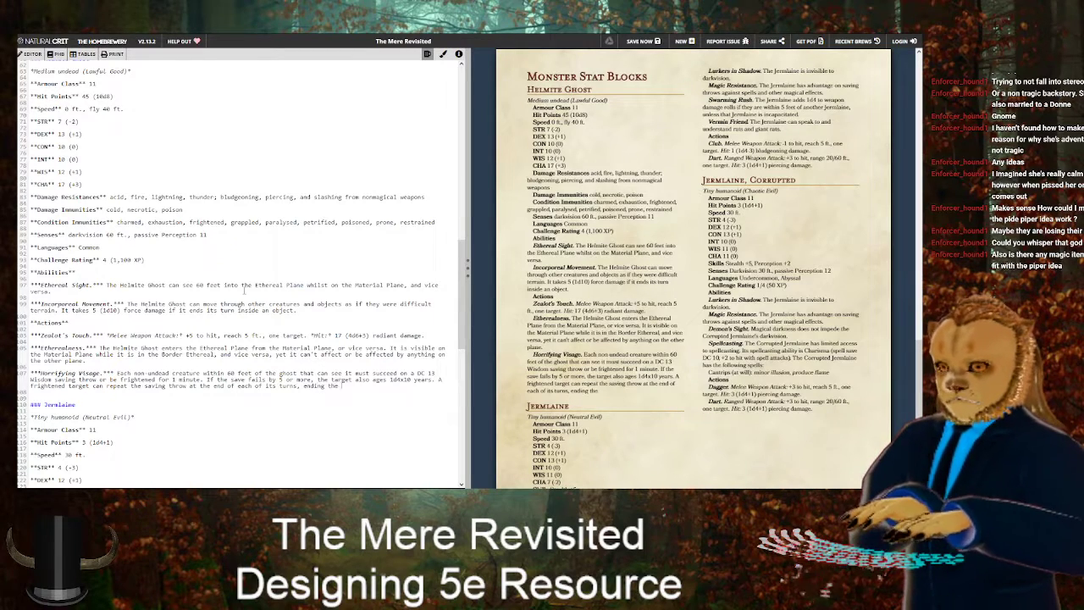
{"action": "type", "text": "frightened conditi"}
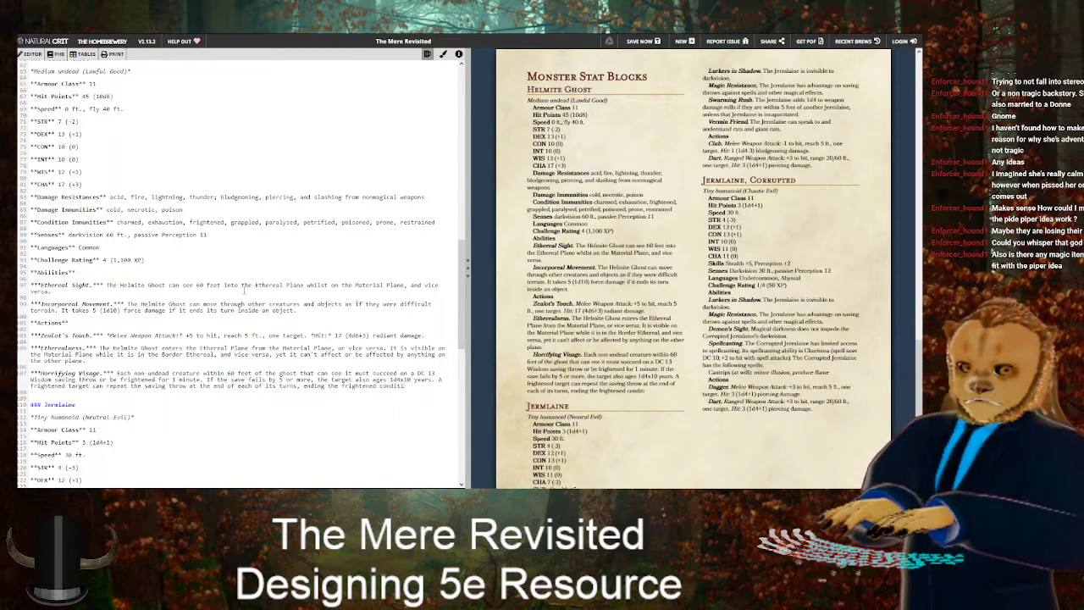
{"action": "type", "text": "on on"}
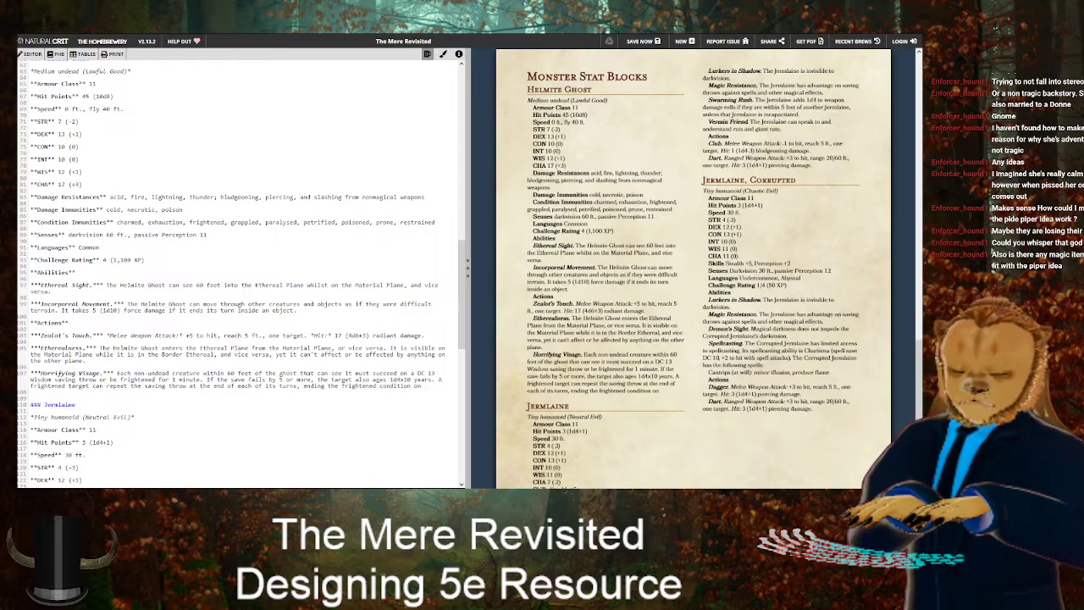
{"action": "type", "text": " its"}
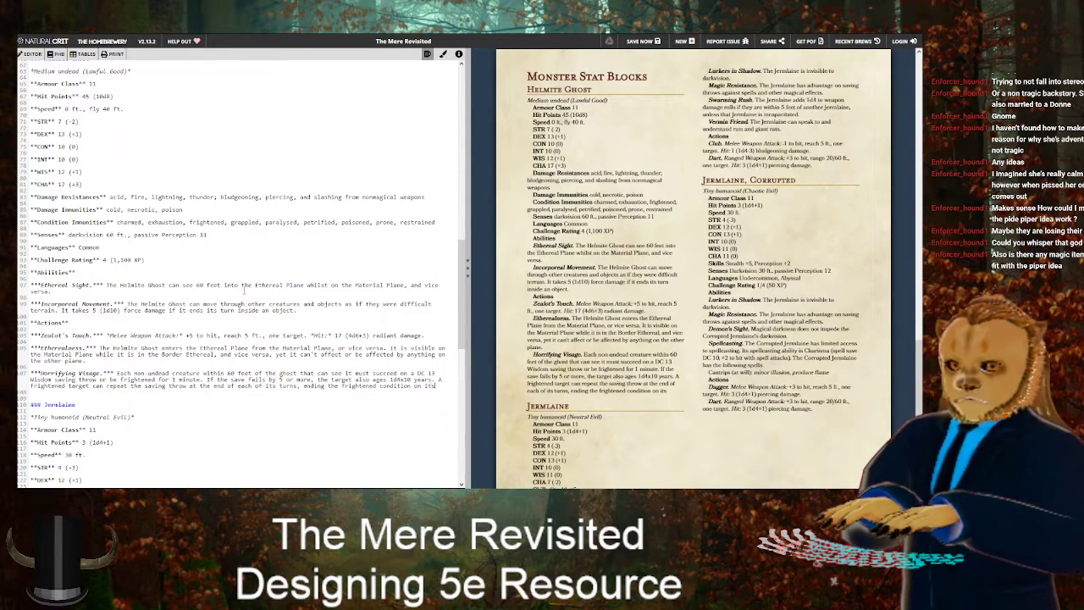
{"action": "type", "text": "elf on a success."}
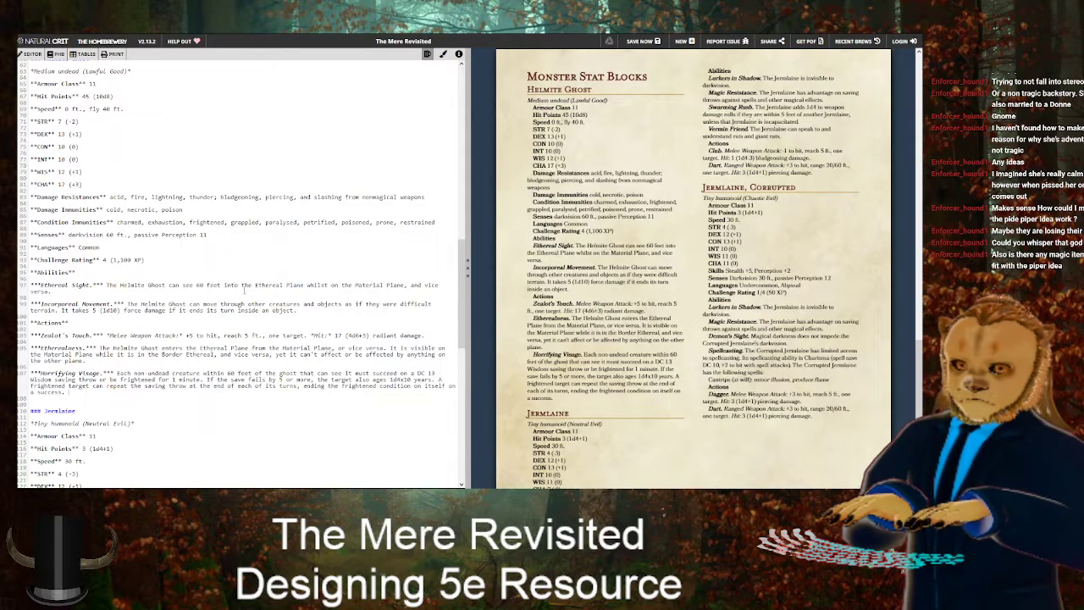
Add to Horrifying Visage the opening of a new sentence: "If a target's saving throw is successful or the effect ends for it,"
{"action": "type", "text": " If a target's"}
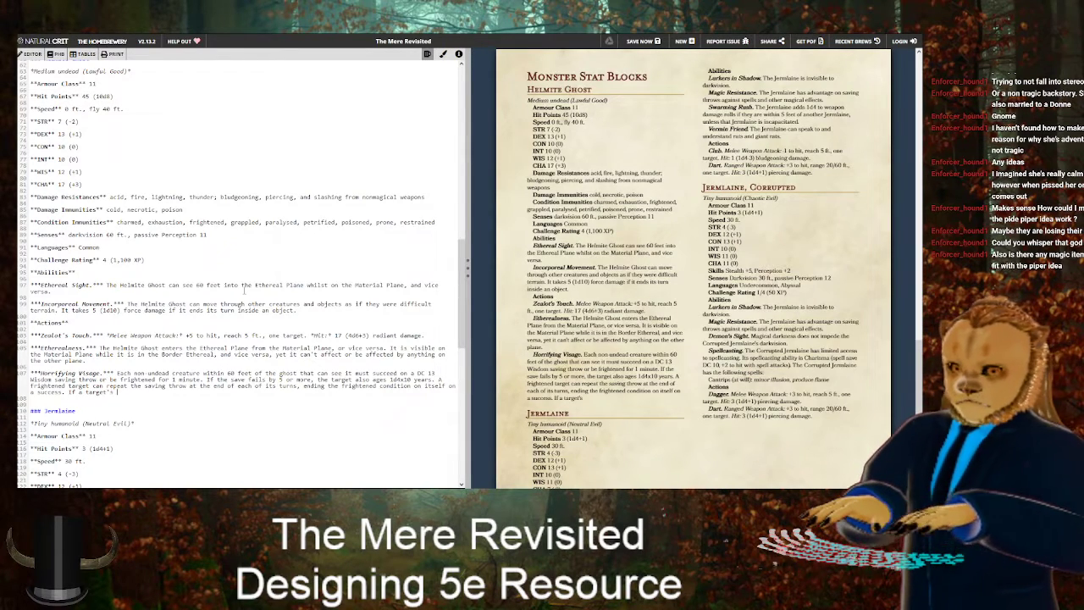
{"action": "type", "text": " saving throw"}
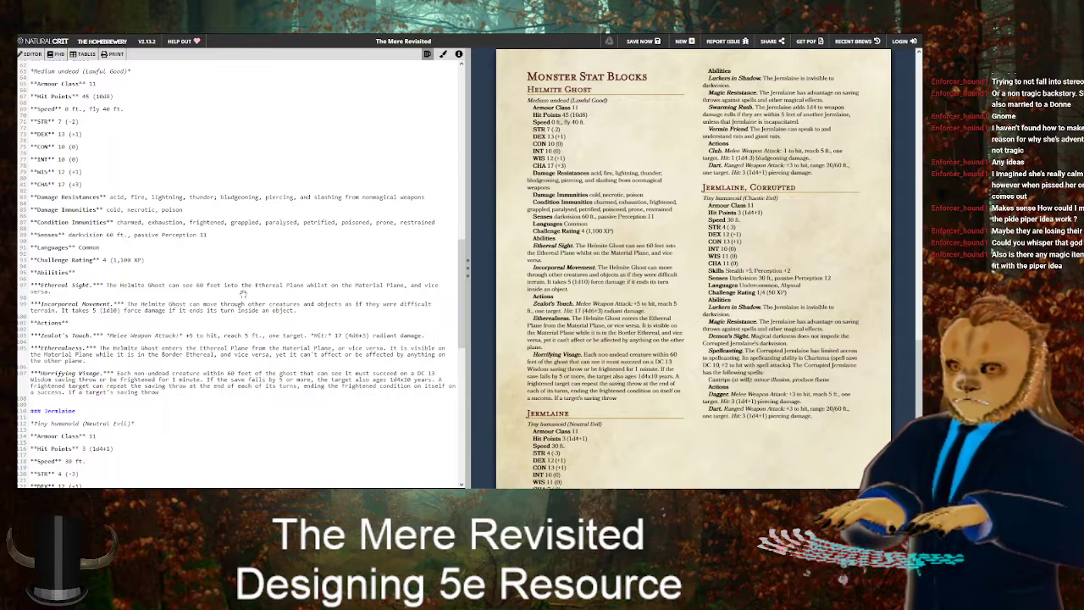
{"action": "type", "text": " is suc"}
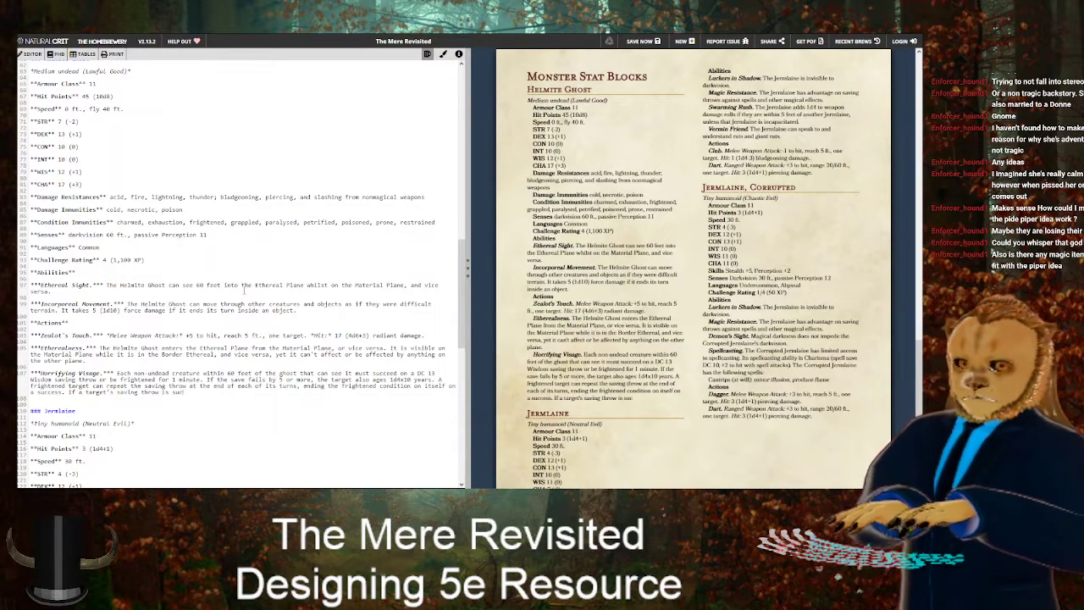
{"action": "type", "text": "cessful or the ef"}
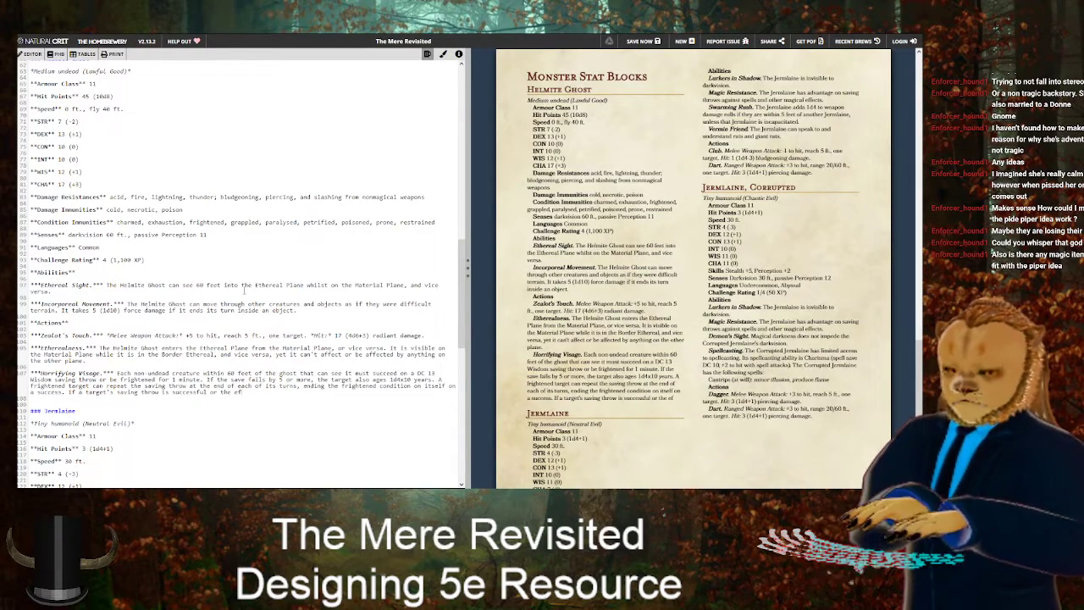
{"action": "type", "text": "fect ends on it"}
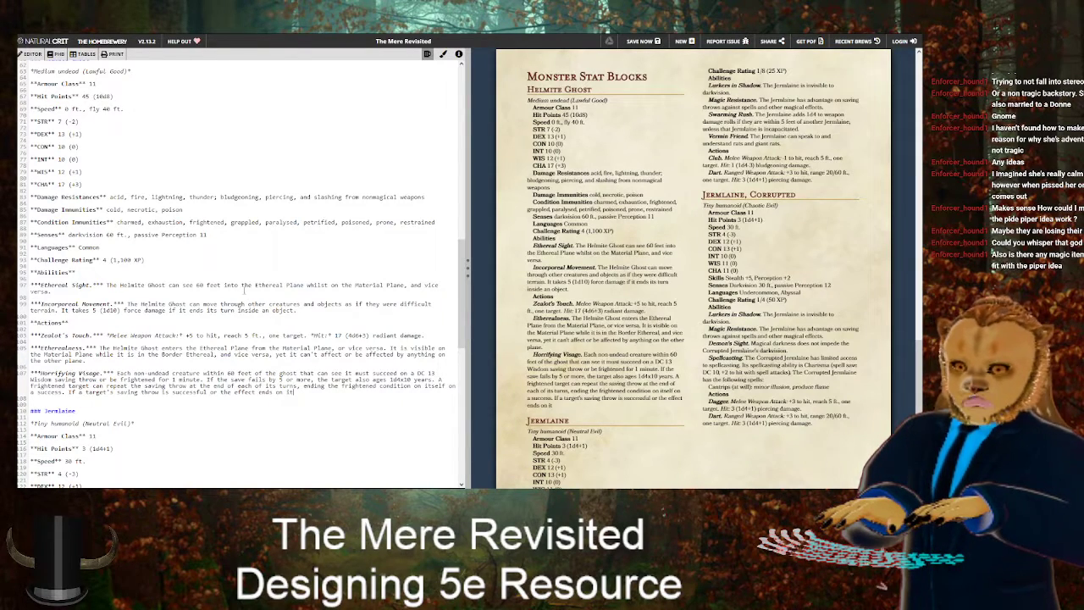
{"action": "key", "text": "BackSpace"}
{"action": "key", "text": "BackSpace"}
{"action": "key", "text": "BackSpace"}
{"action": "key", "text": "BackSpace"}
{"action": "key", "text": "BackSpace"}
{"action": "type", "text": "for it."}
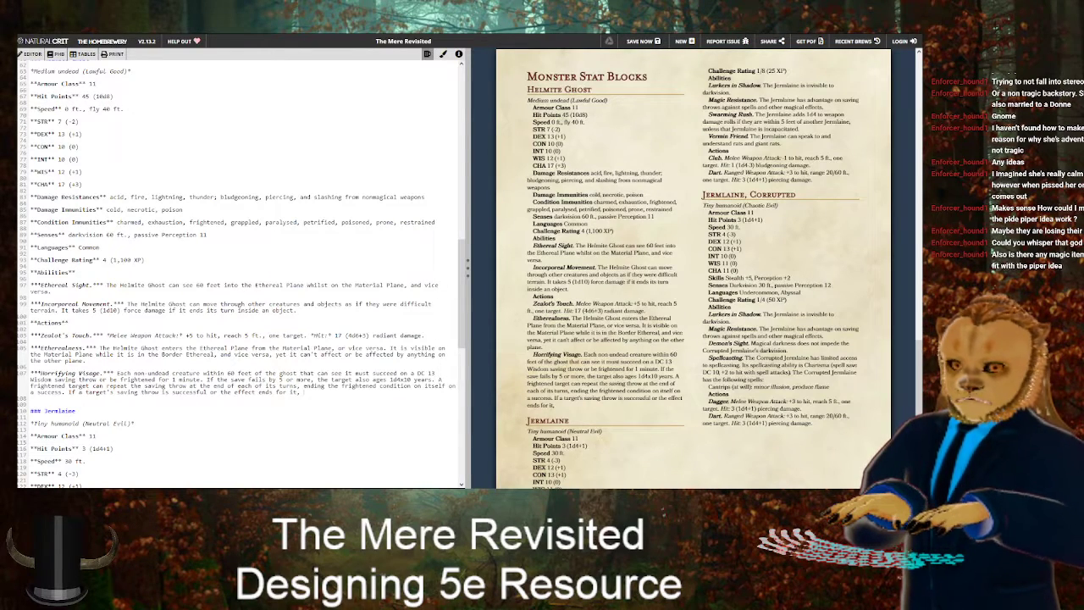
Continue the Horrifying Visage sentence with "the target is immune to this Helmite Ghost's" and save the document
{"action": "type", "text": " the target is "}
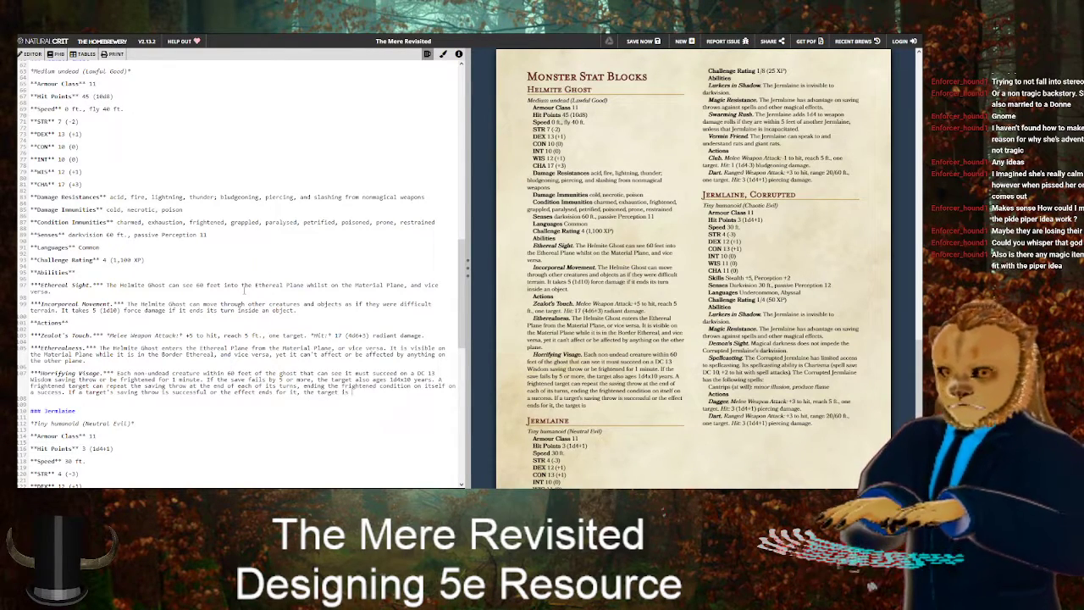
{"action": "type", "text": "immune"}
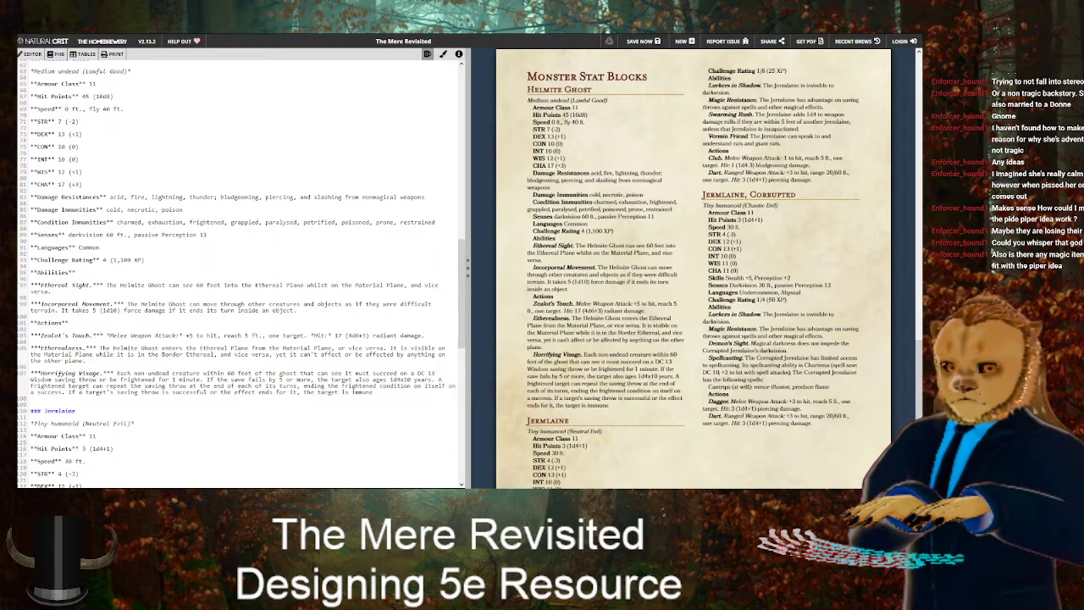
{"action": "type", "text": " to"}
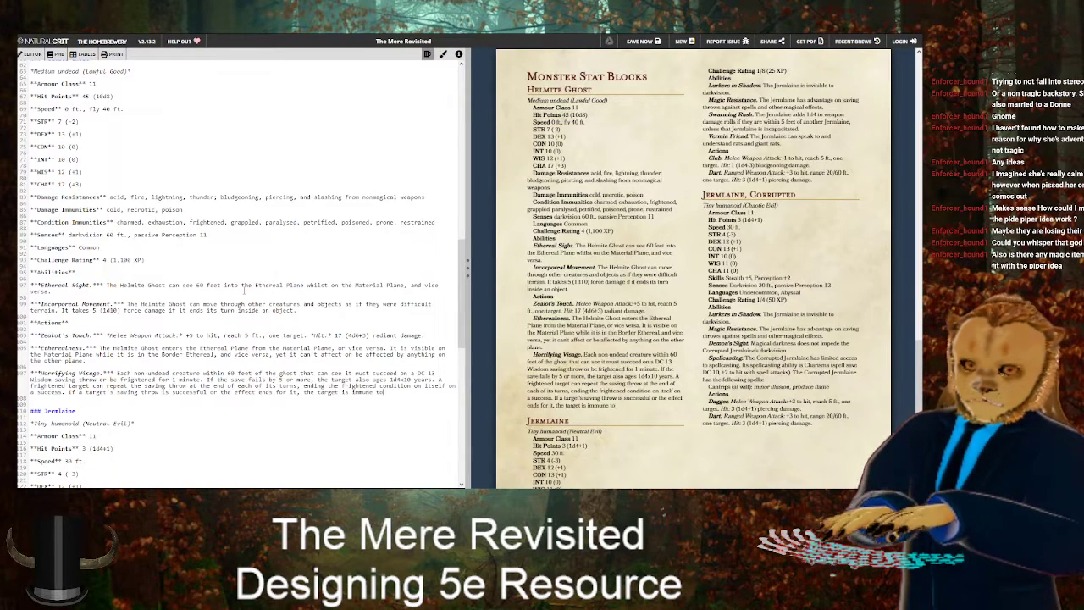
{"action": "type", "text": " this Helmite Ghost's"}
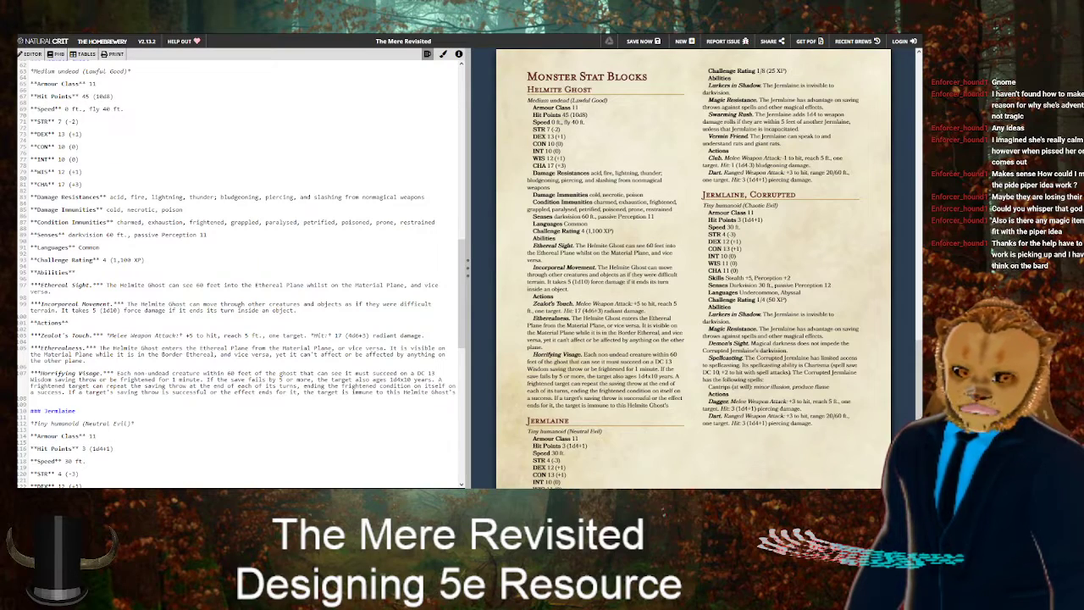
{"action": "key", "text": "ctrl+s"}
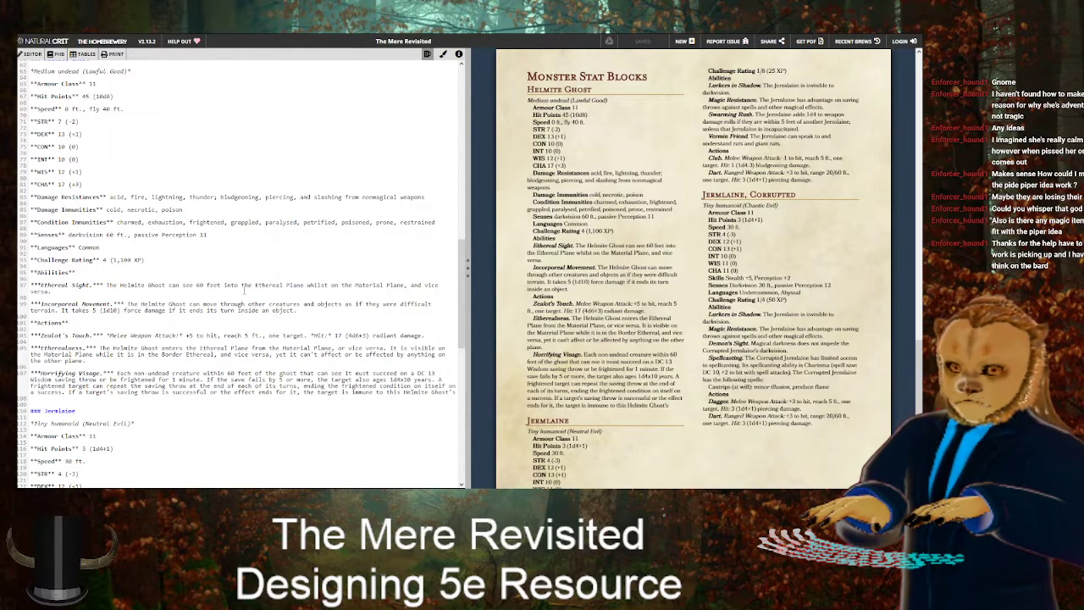
{"action": "key", "text": "Return"}
{"action": "key", "text": "BackSpace"}
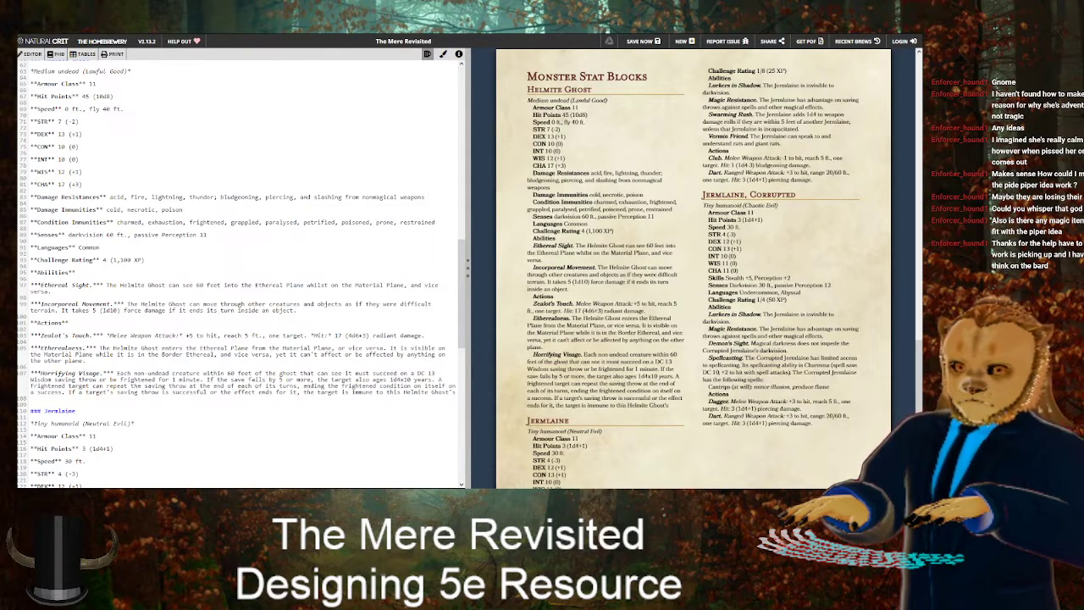
Finish the immunity sentence in Horrifying Visage with "Horrifying Visage for the next 24 hours."
{"action": "type", "text": "Horri"}
{"action": "type", "text": "fyin"}
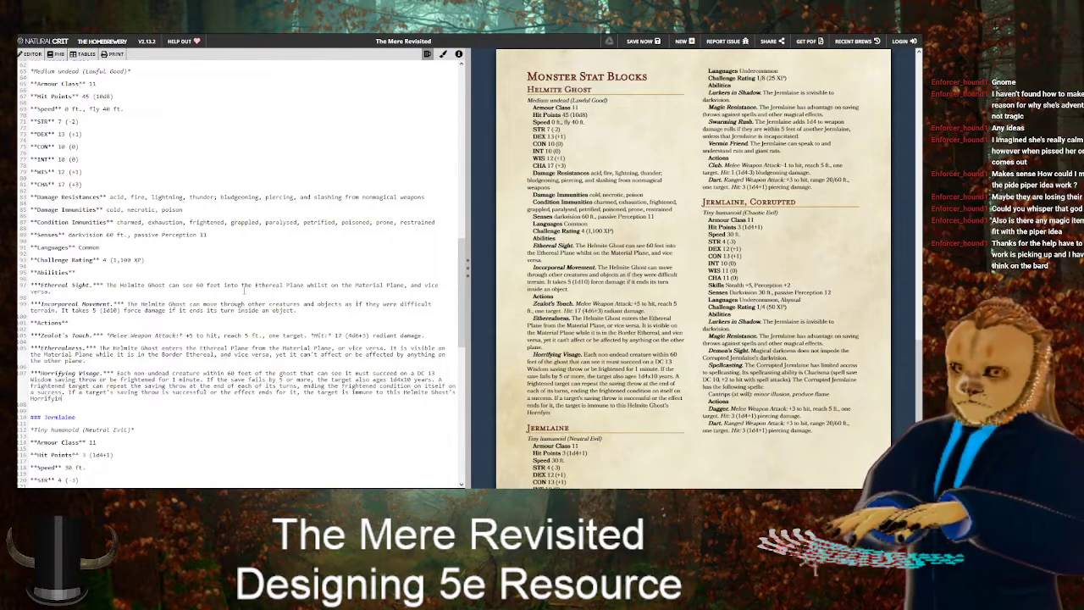
{"action": "type", "text": "g Visage"}
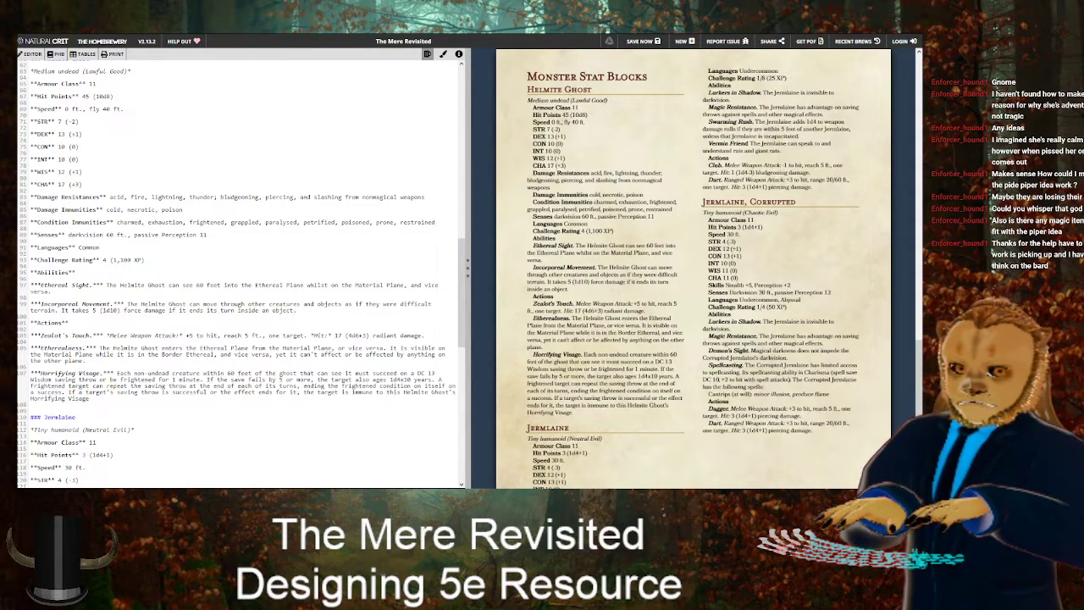
{"action": "type", "text": " for the "}
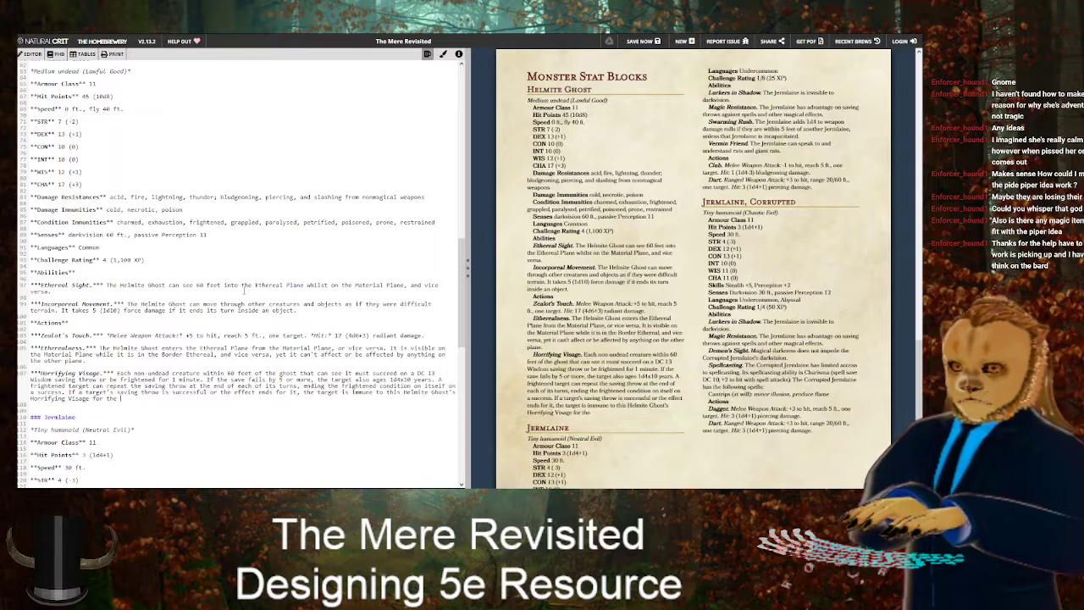
{"action": "type", "text": "next 24 hours."}
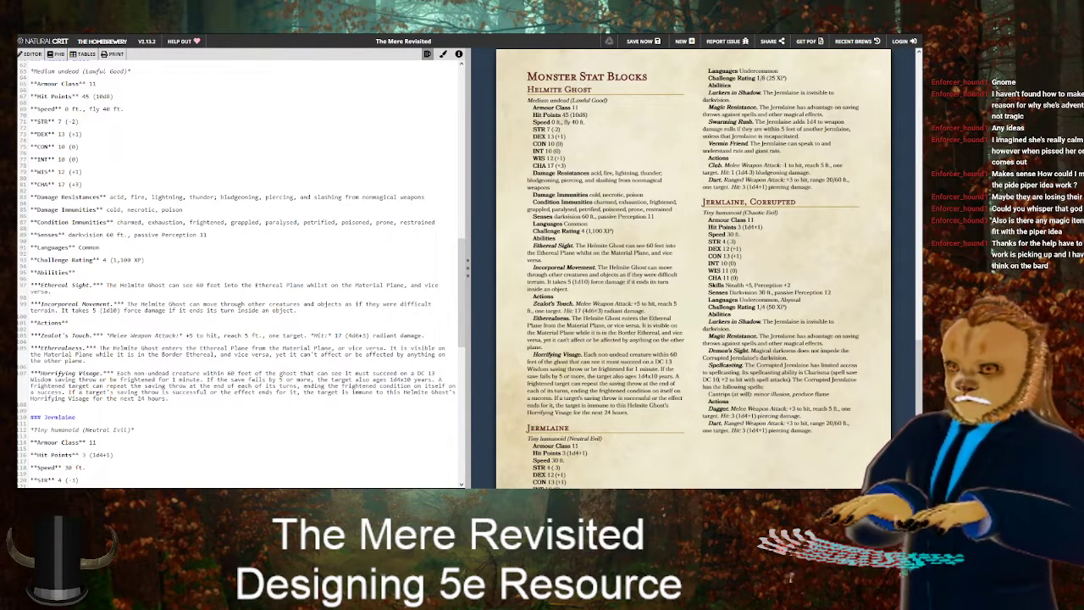
Add to Horrifying Visage: "The aging effect can be reversed with a *greater restoration* spell, but only within 24 hours of it occurring."
{"action": "type", "text": " The aging effect"}
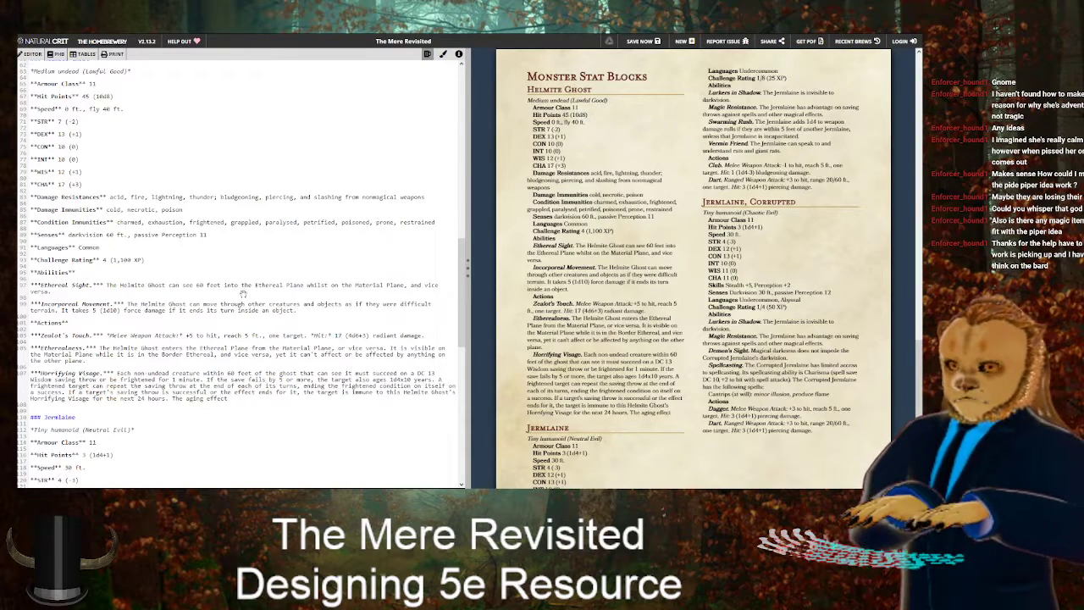
{"action": "type", "text": " can be reversed"}
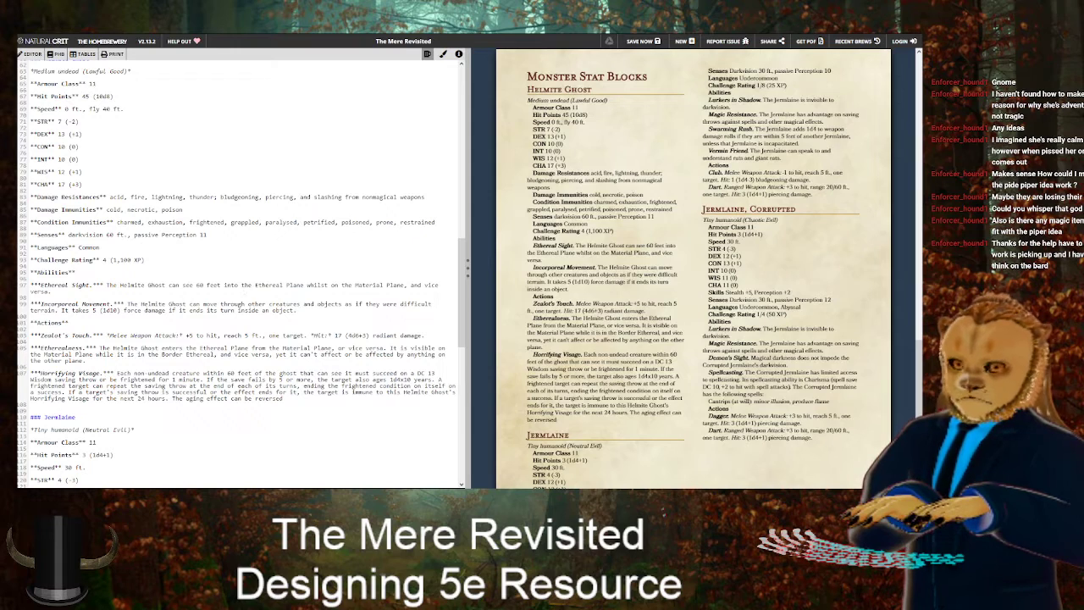
{"action": "type", "text": " with a *"}
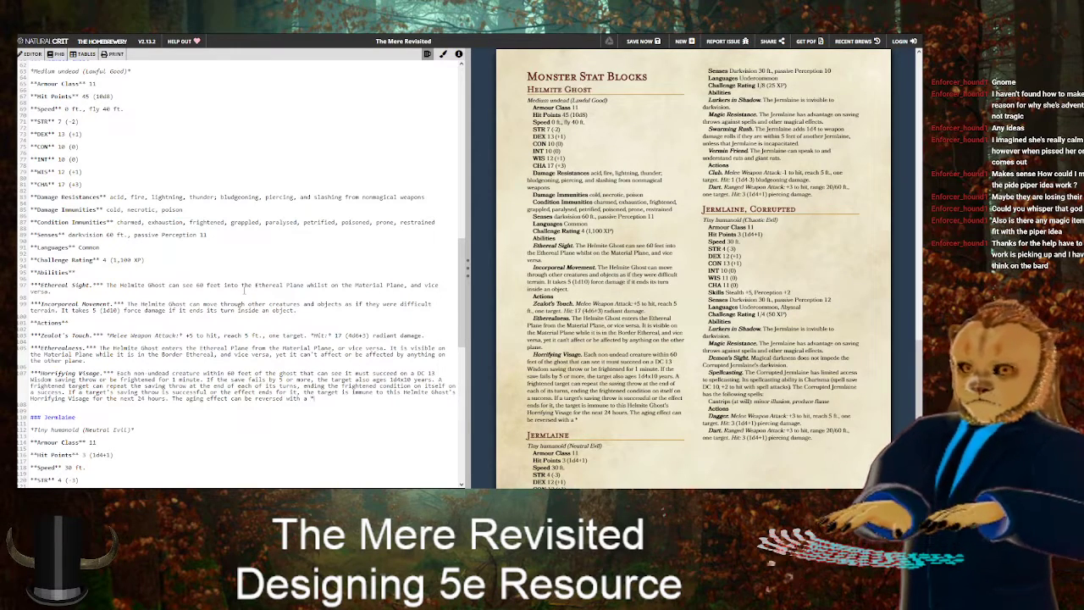
{"action": "type", "text": "greater restoration"}
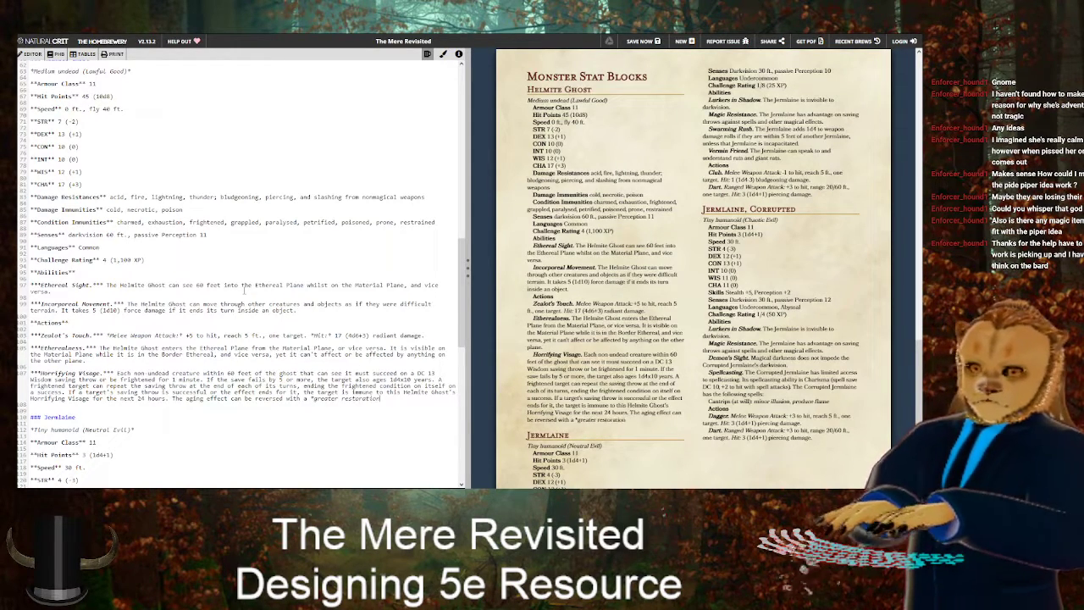
{"action": "type", "text": "* spell"}
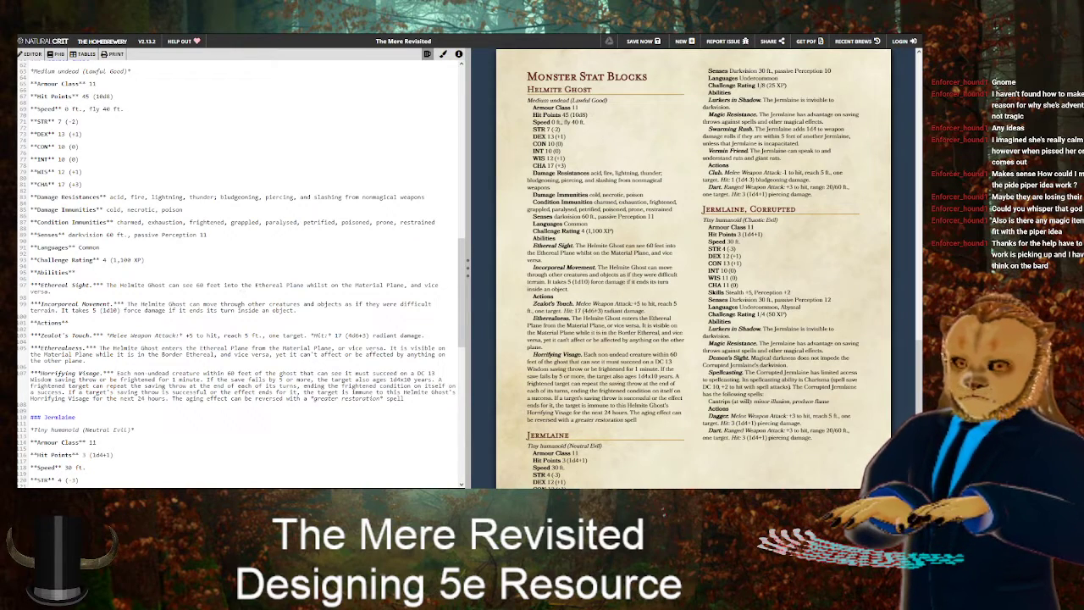
{"action": "type", "text": ", but "}
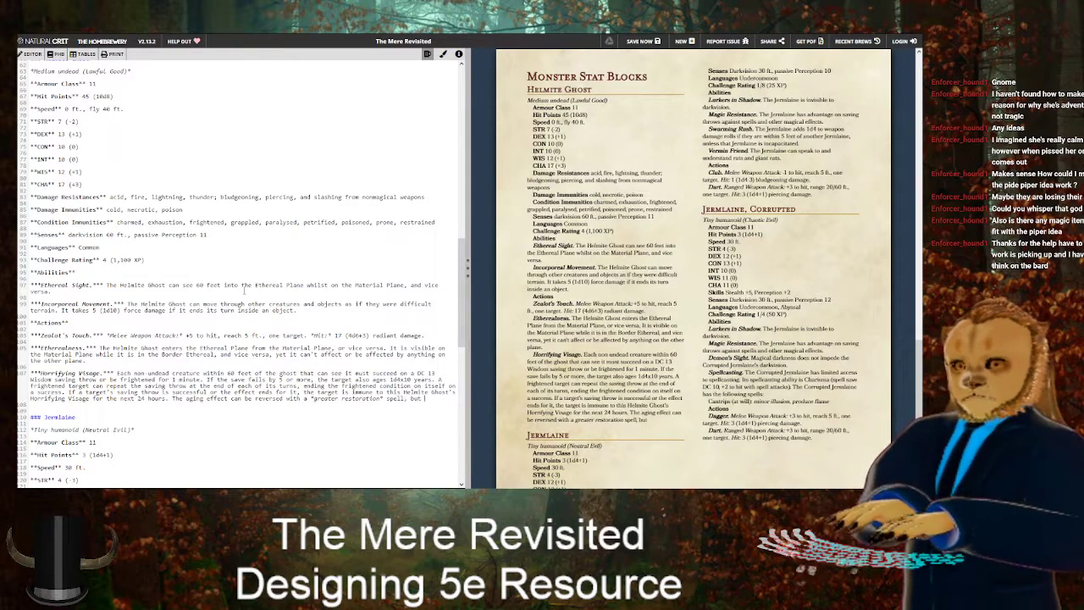
{"action": "type", "text": "only within 24 hours"}
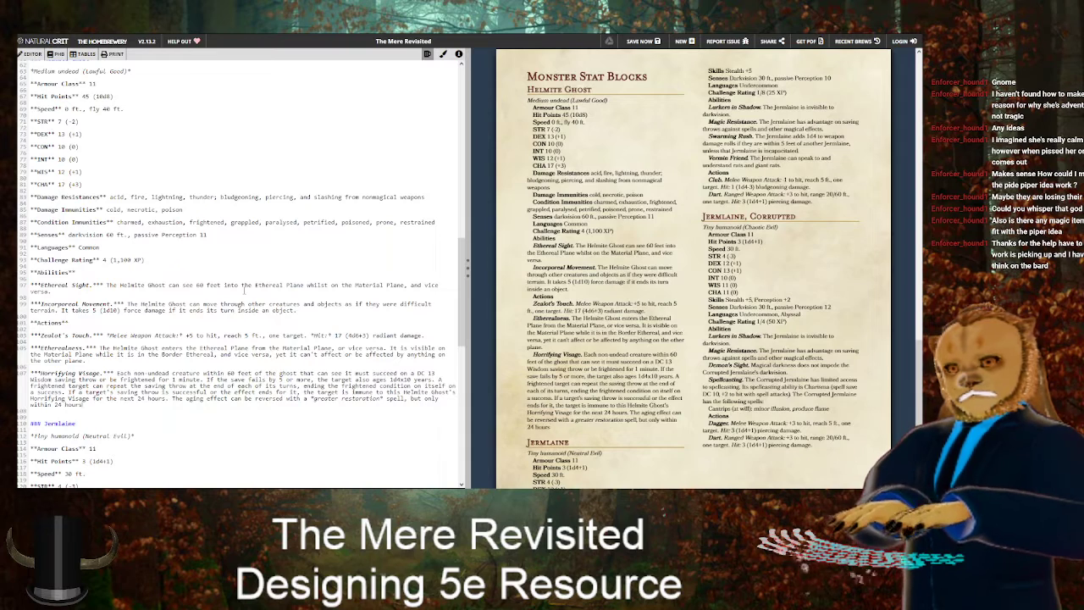
{"action": "type", "text": " of occurring."}
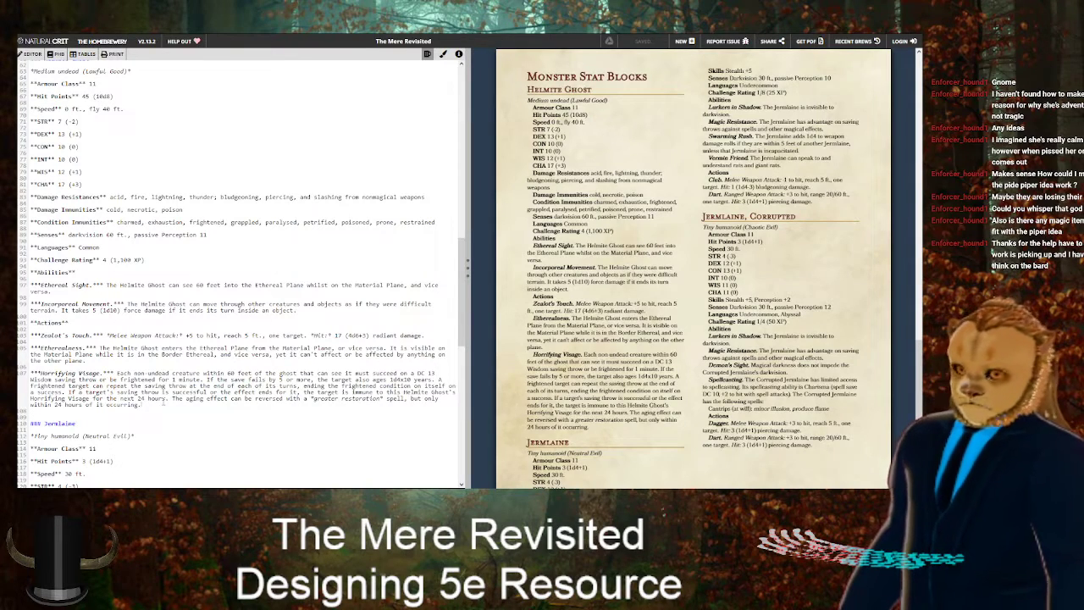
Add a new action paragraph below Horrifying Visage with the bold-italic heading "***Possession (Recharge 6).***"
{"action": "key", "text": "Return"}
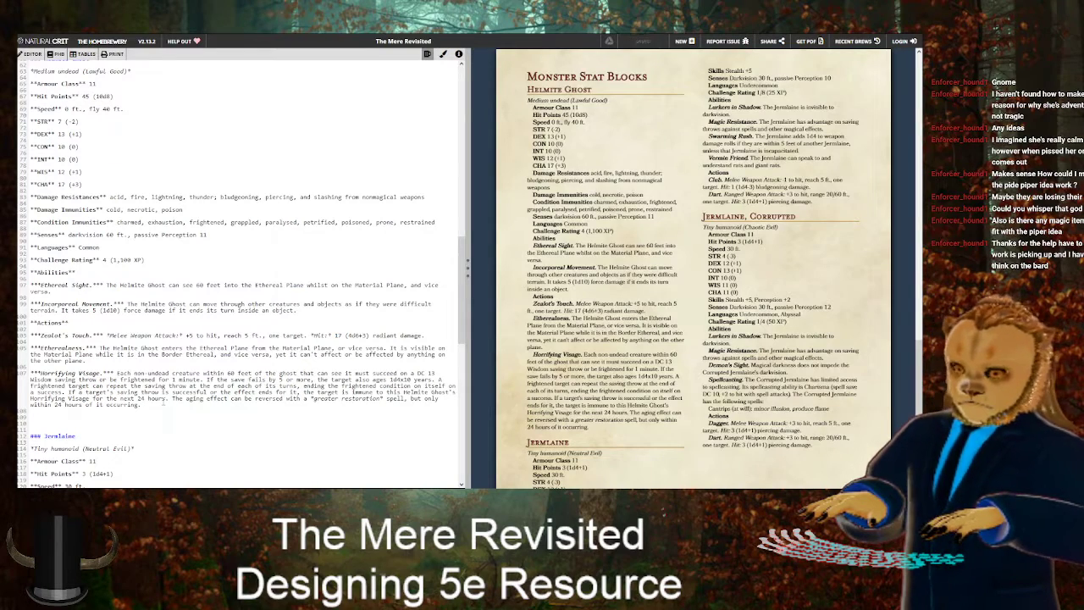
{"action": "type", "text": "***"}
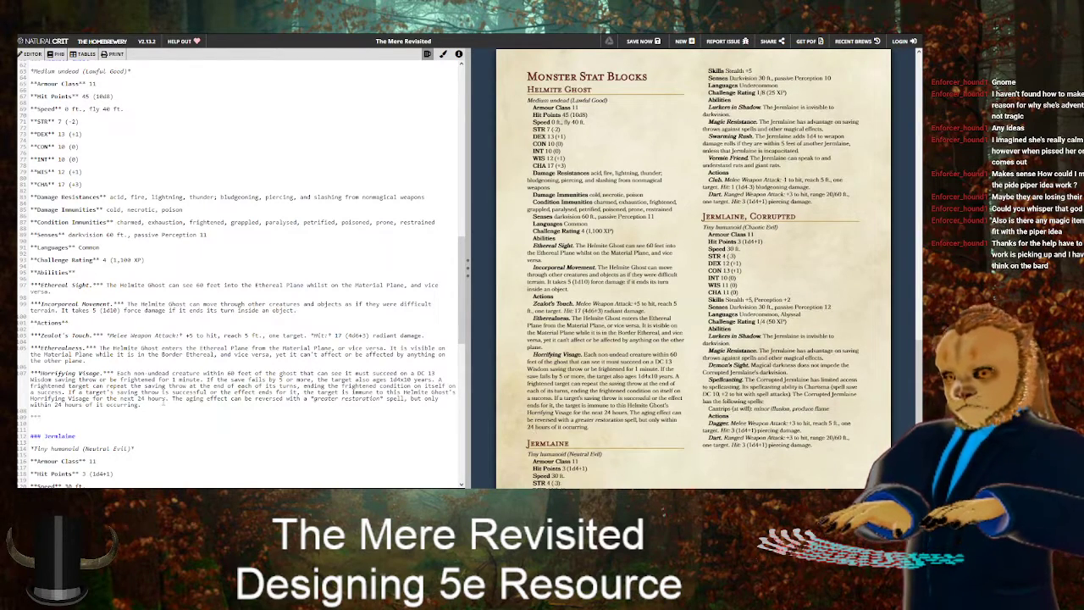
{"action": "type", "text": "Possession."}
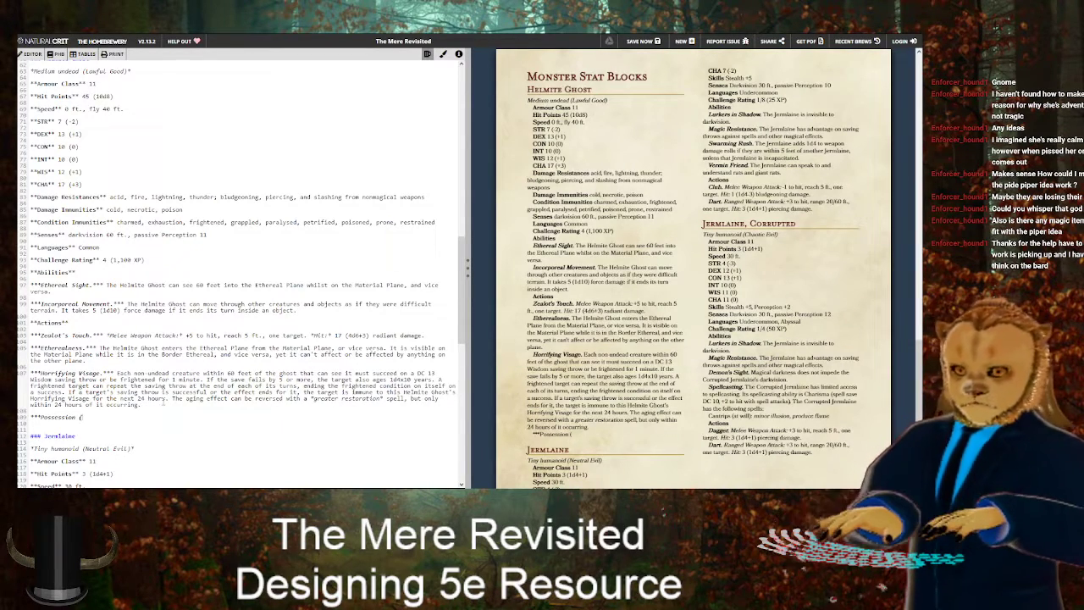
{"action": "type", "text": "(Recharge 6.)"}
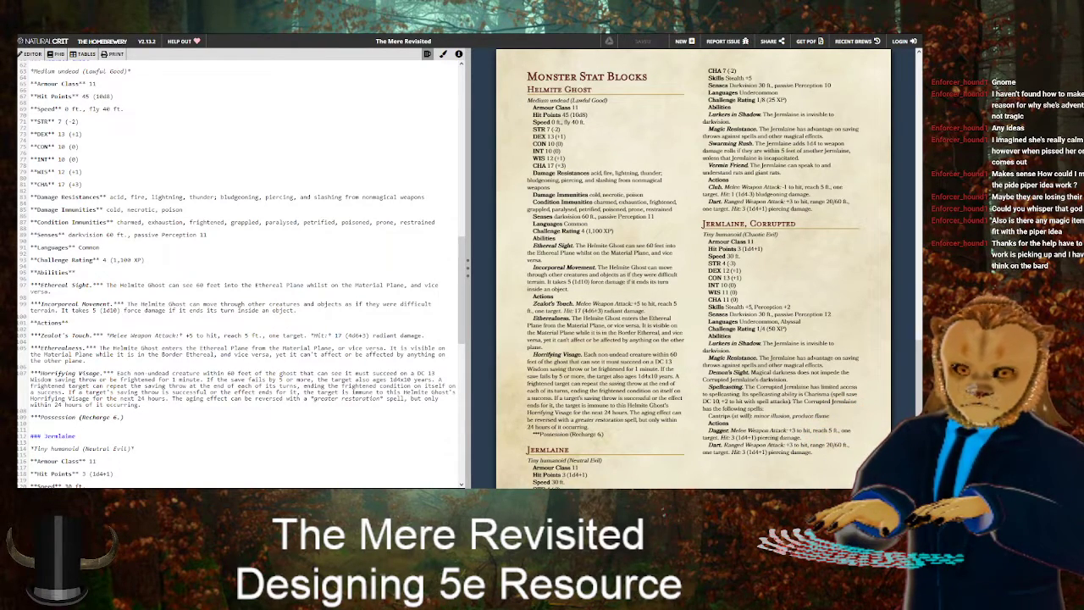
{"action": "type", "text": "***"}
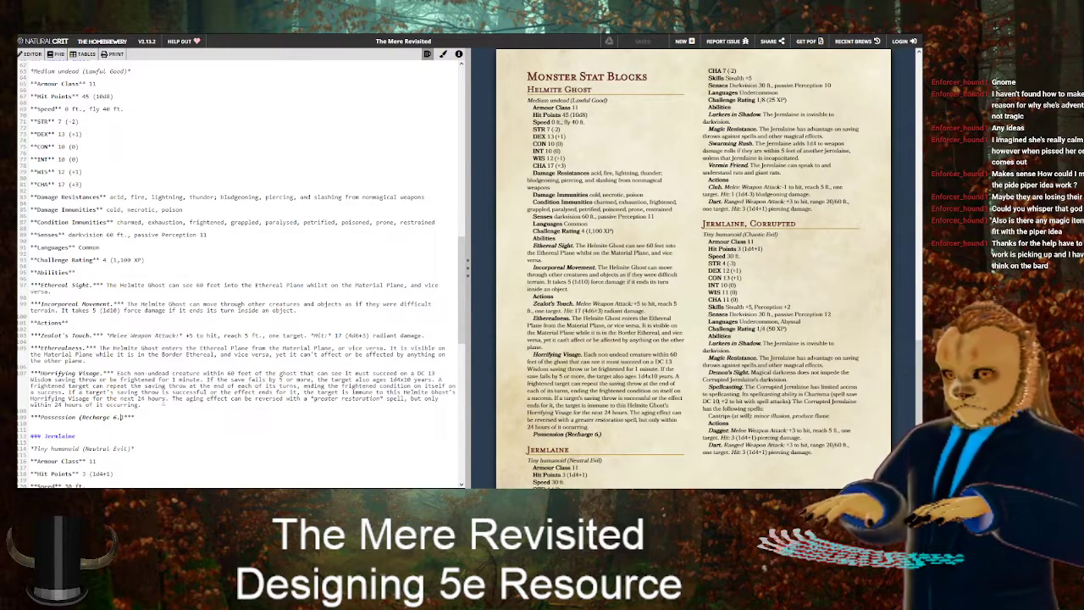
{"action": "key", "text": "BackSpace"}
Begin the Possession description after its heading with "One humanoid that the Helmite Ghost can see within 5 feet of it"
{"action": "type", "text": "One hu"}
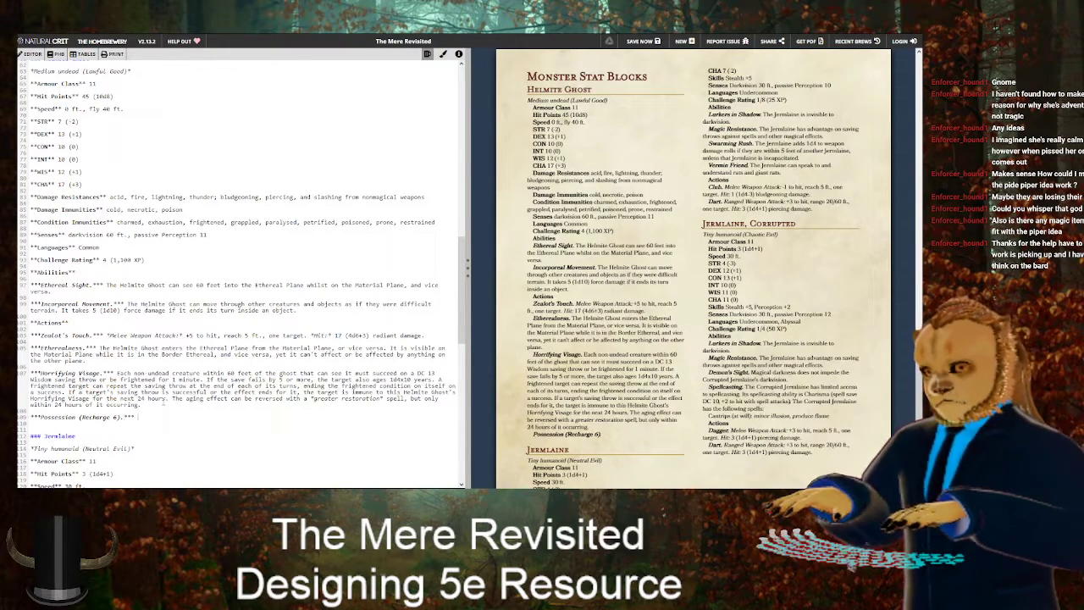
{"action": "type", "text": "manoid"}
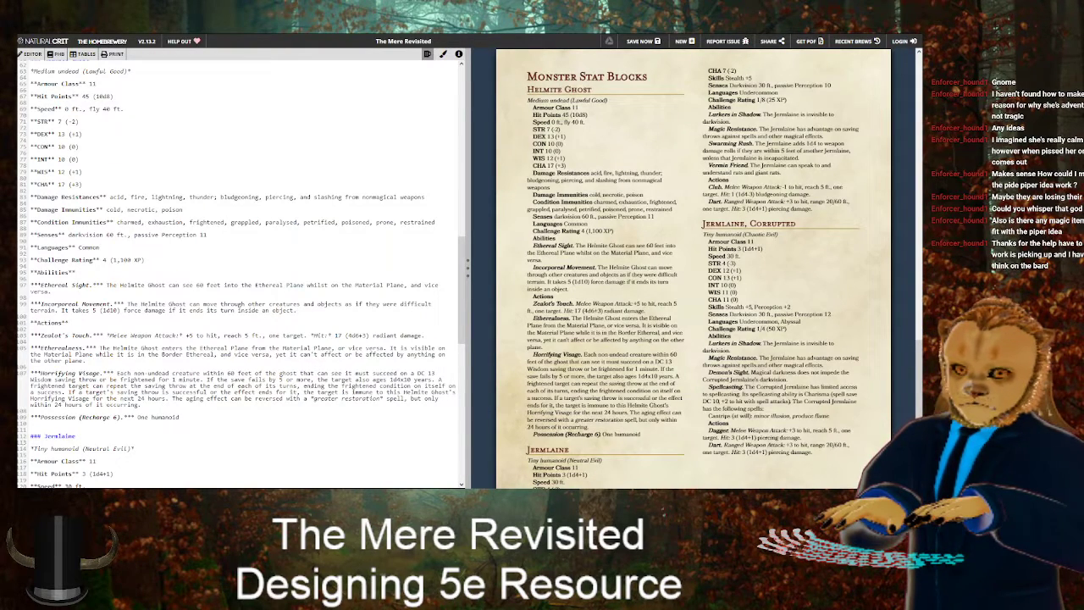
{"action": "type", "text": " that the Helm"}
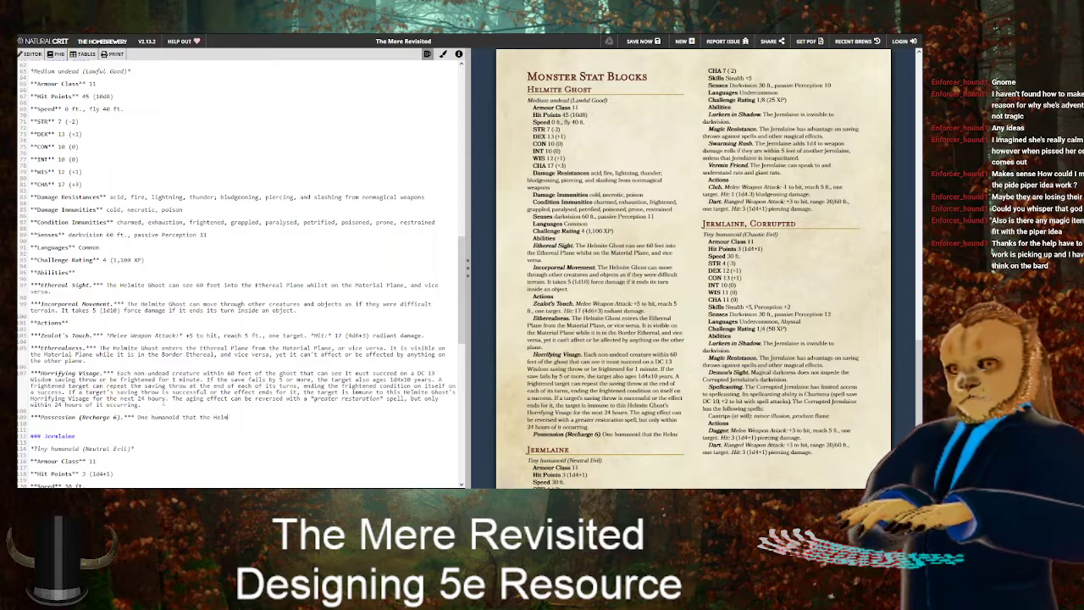
{"action": "type", "text": "ite Ghost can see"}
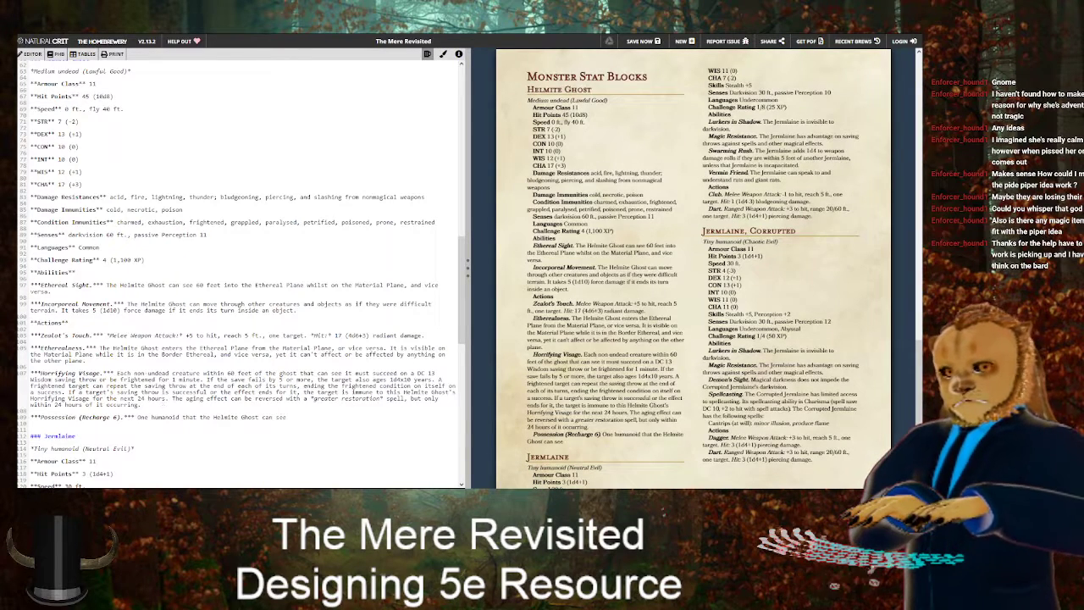
{"action": "type", "text": " within"}
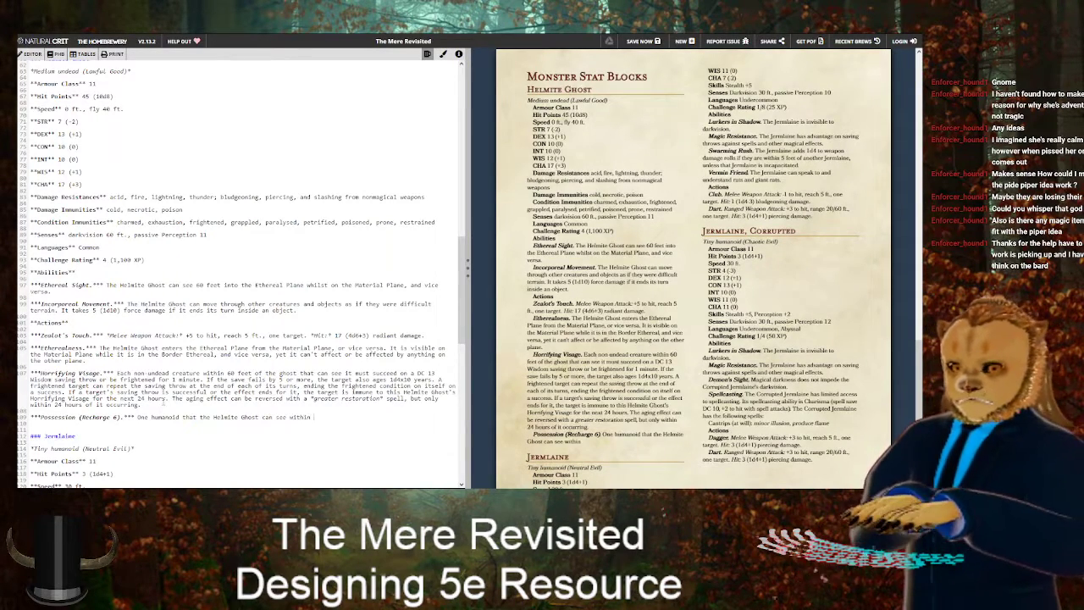
{"action": "type", "text": " 5 feet of it"}
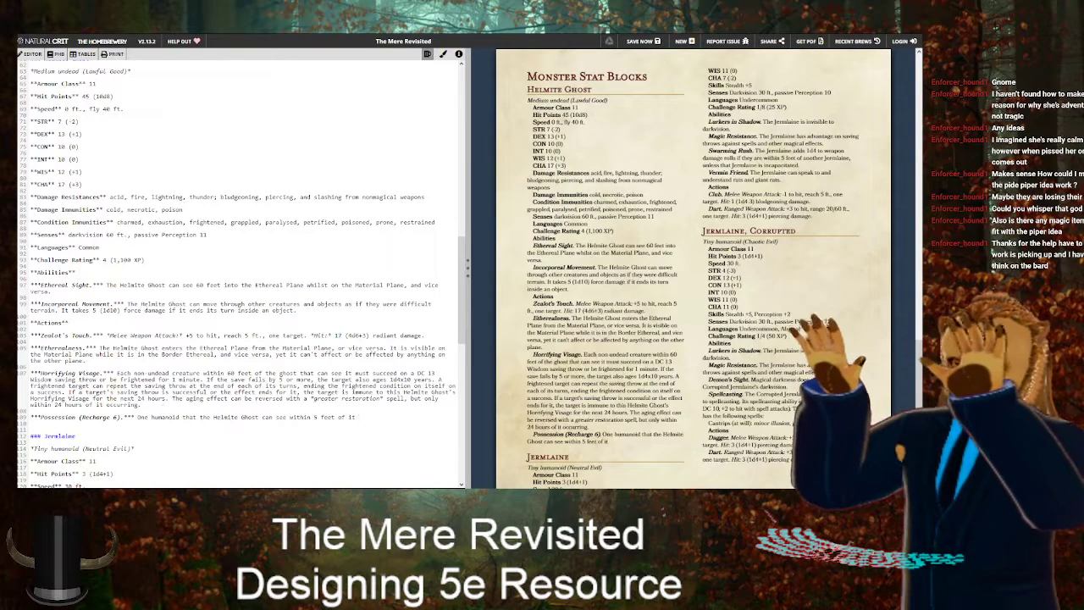
Continue the Possession sentence with "must succeed on a DC 13 Charisma saving throw"
{"action": "type", "text": " mu"}
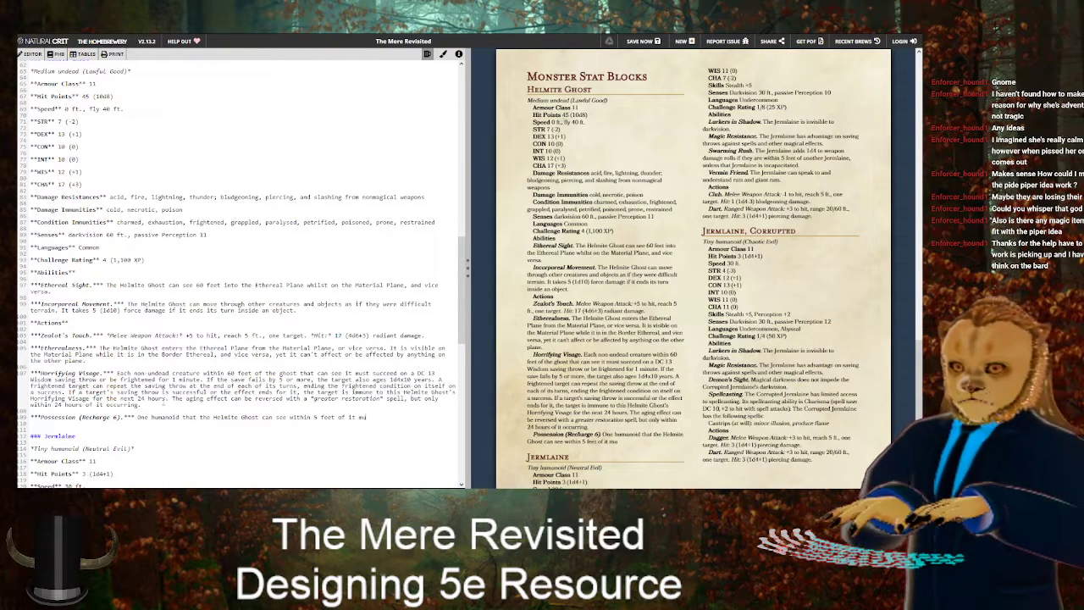
{"action": "type", "text": "st succeed on a"}
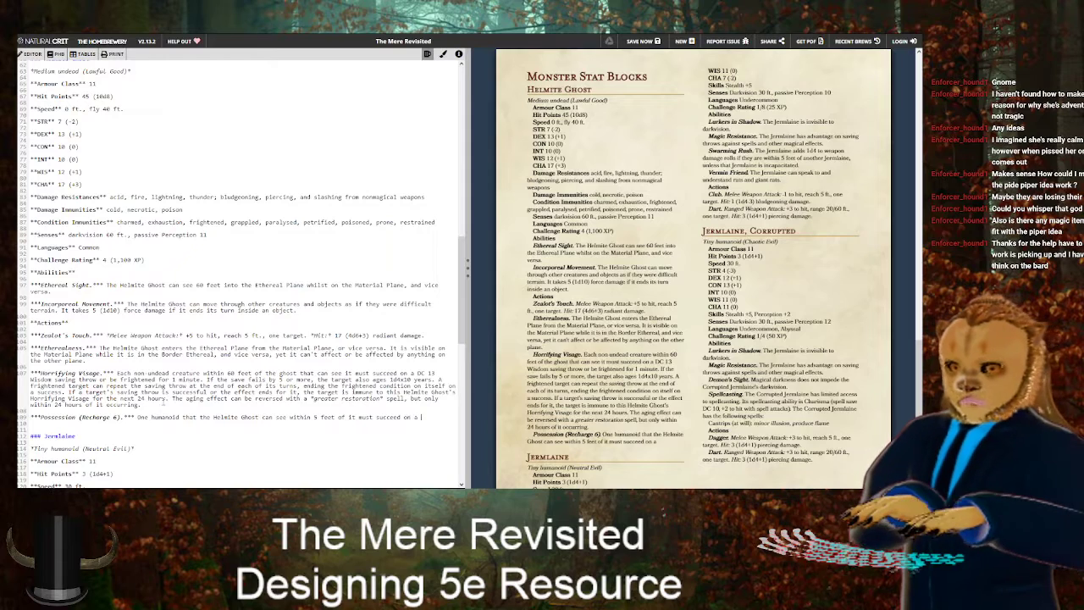
{"action": "type", "text": " DC 13"}
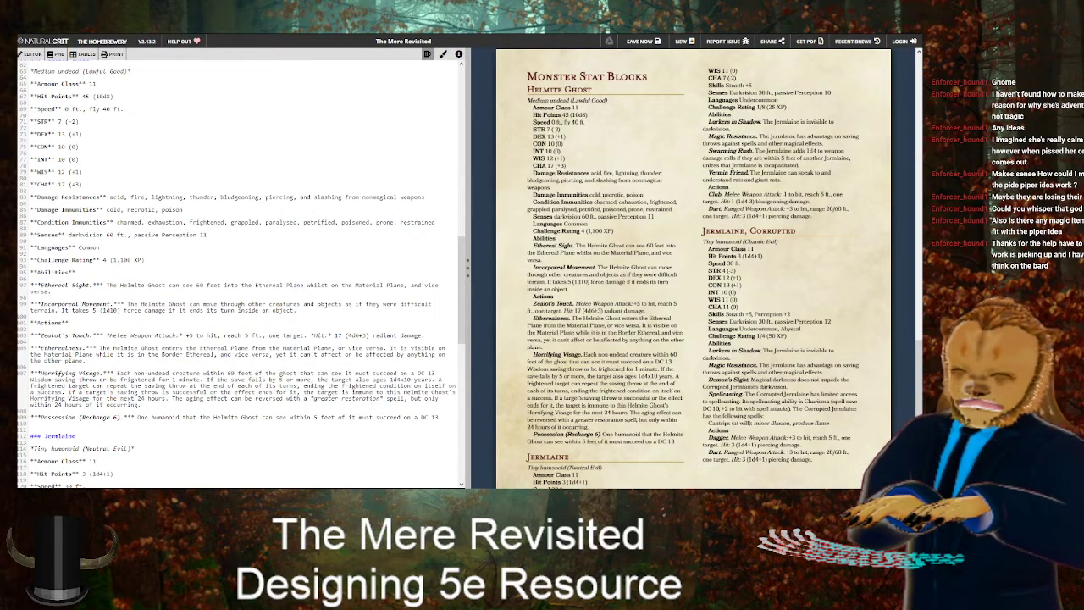
{"action": "type", "text": " Charisma sa"}
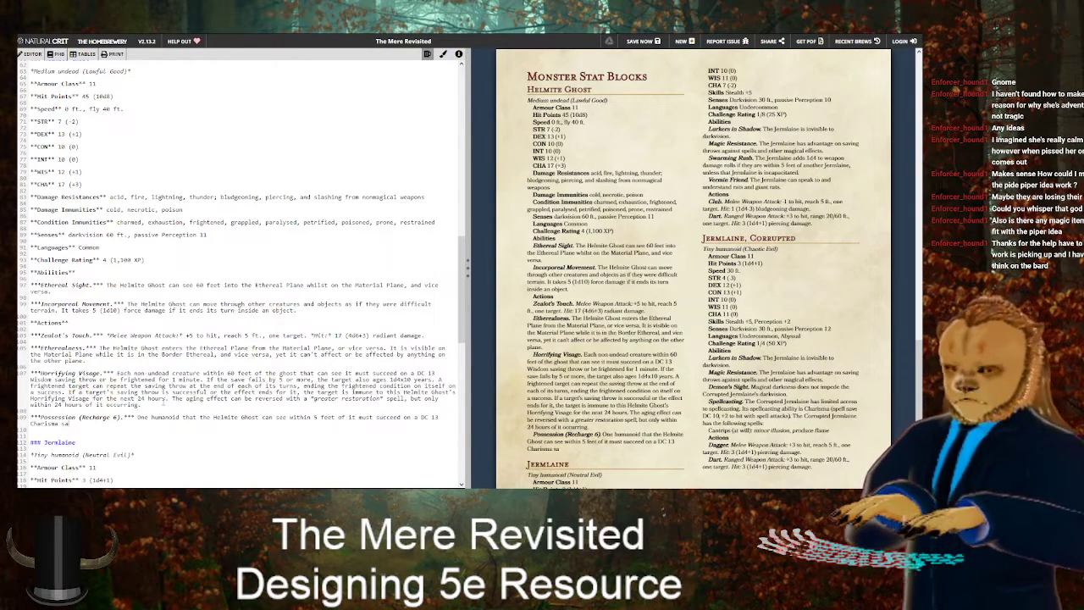
{"action": "type", "text": "ving throw"}
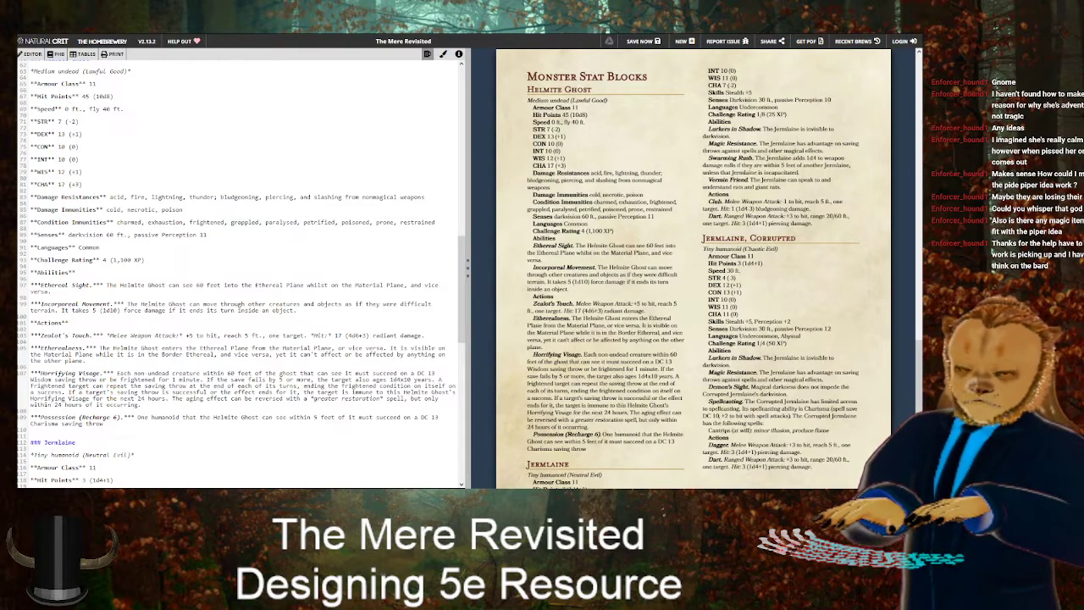
Extend the Possession sentence with "or be possessed by the Helmite Ghost;", ending in a semicolon directly after "Ghost"
{"action": "type", "text": " or be possessed"}
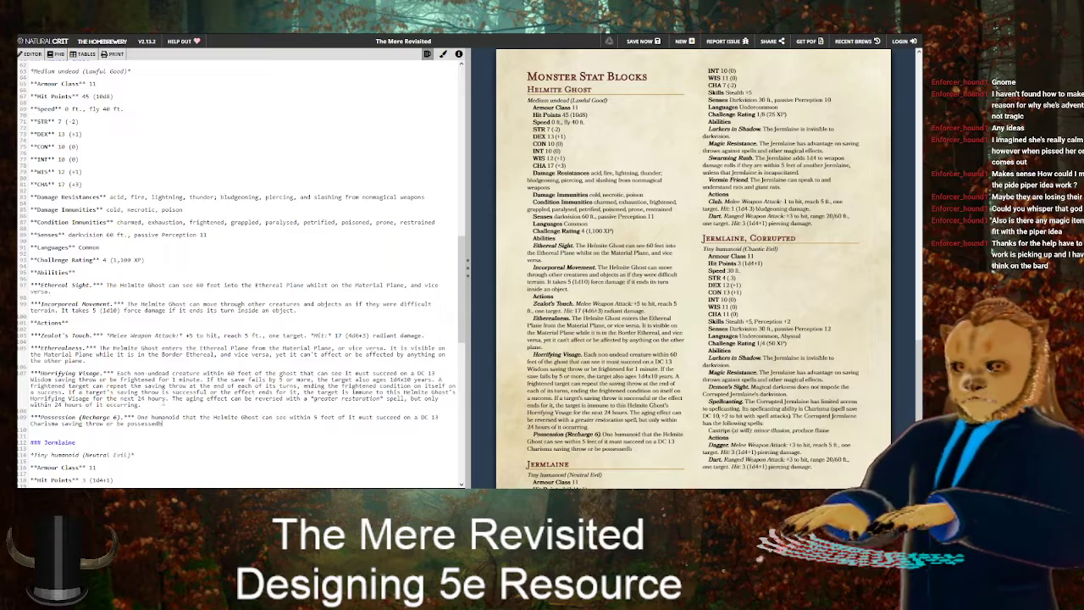
{"action": "type", "text": " by the Helm"}
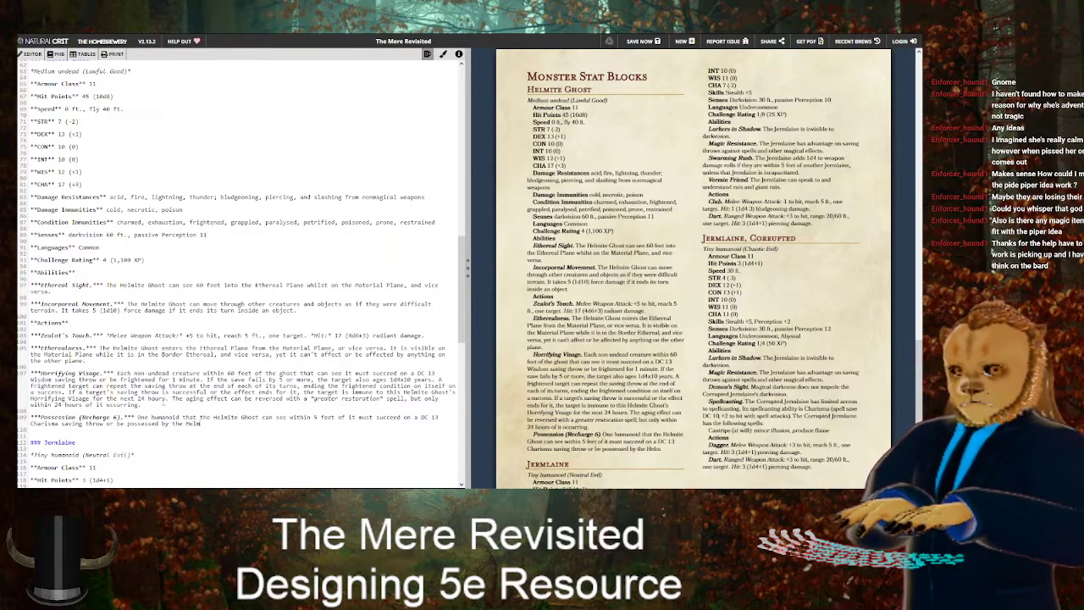
{"action": "type", "text": "ite Ghost"}
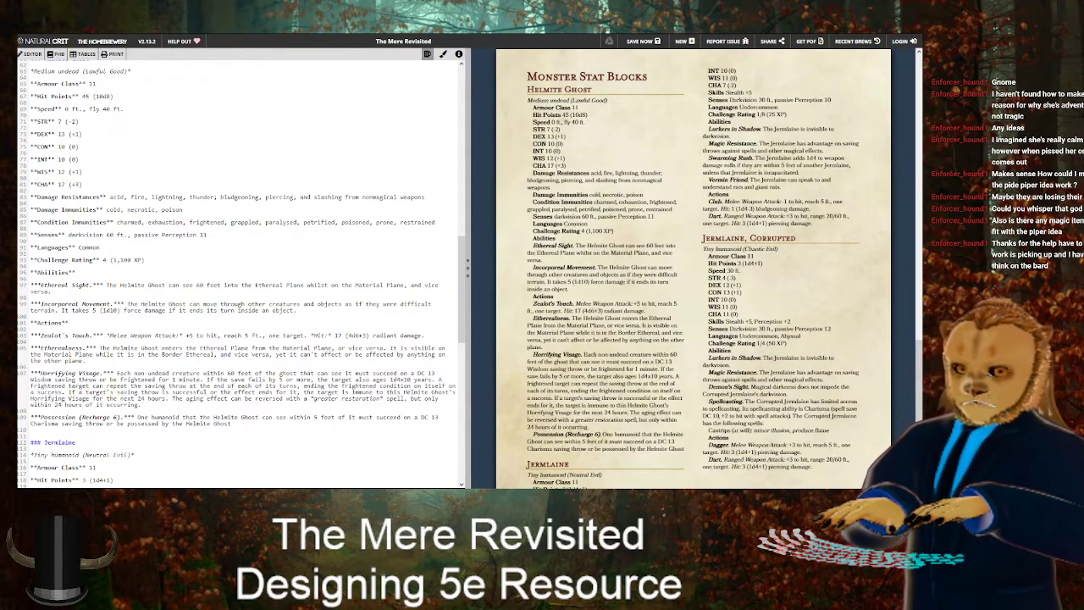
{"action": "type", "text": "."}
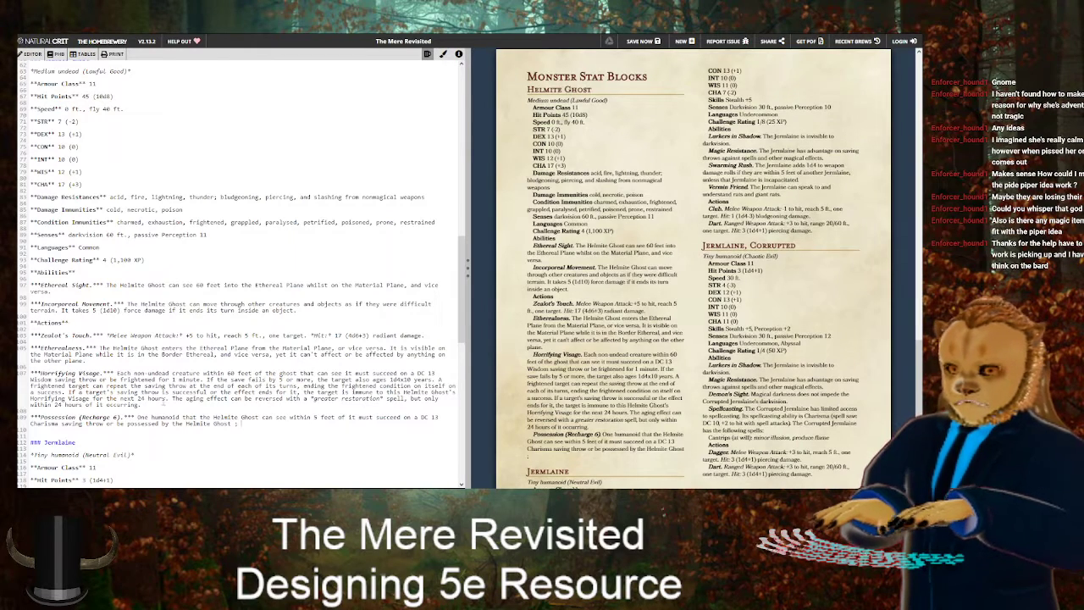
{"action": "key", "text": "BackSpace"}
{"action": "key", "text": "BackSpace"}
{"action": "type", "text": ";"}
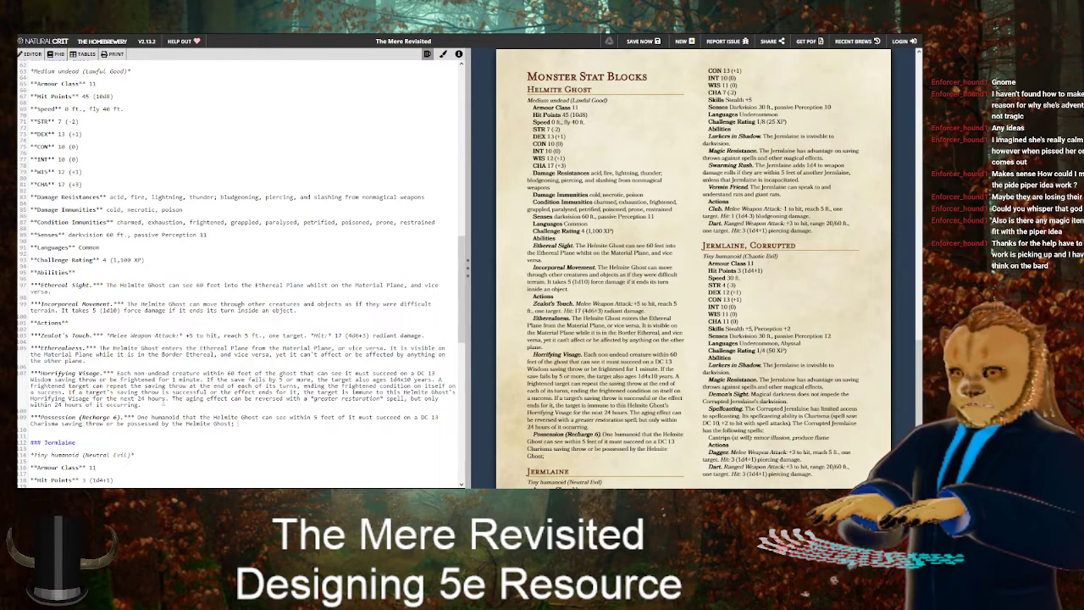
Complete the Possession sentence with "the Helmite Ghost then disappears, and the target is incapacitated and loses control of its body."
{"action": "type", "text": " the Helmite Ghost than"}
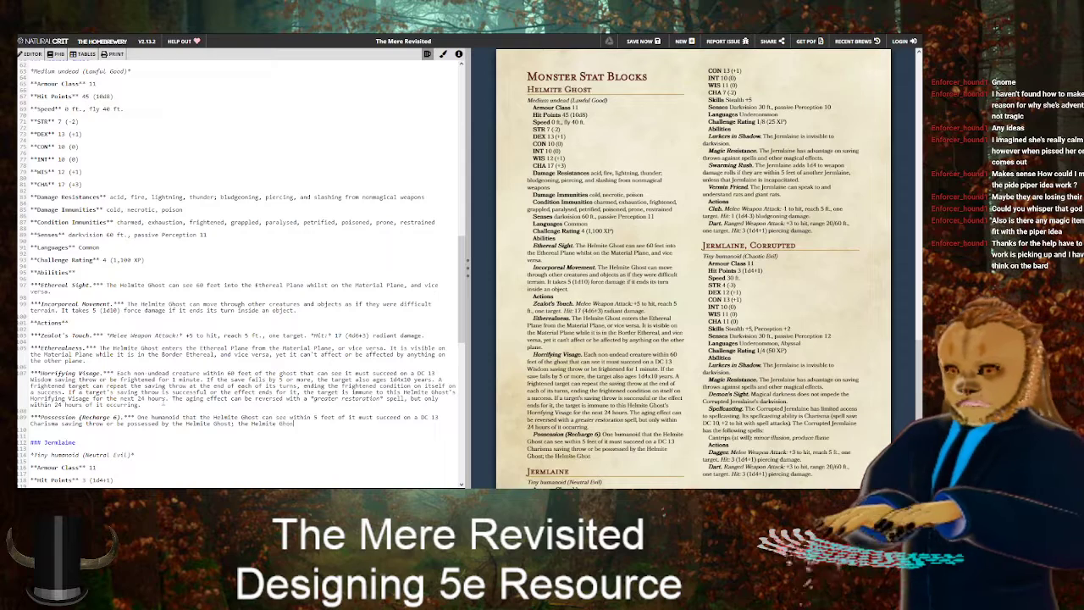
{"action": "key", "text": "BackSpace"}
{"action": "key", "text": "BackSpace"}
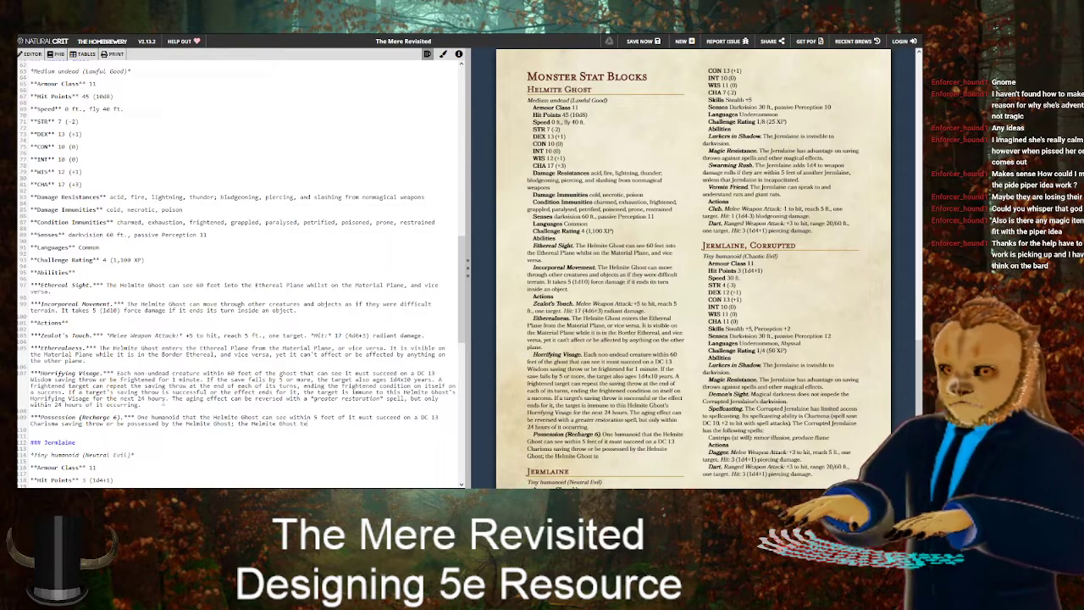
{"action": "type", "text": "hen disappears"}
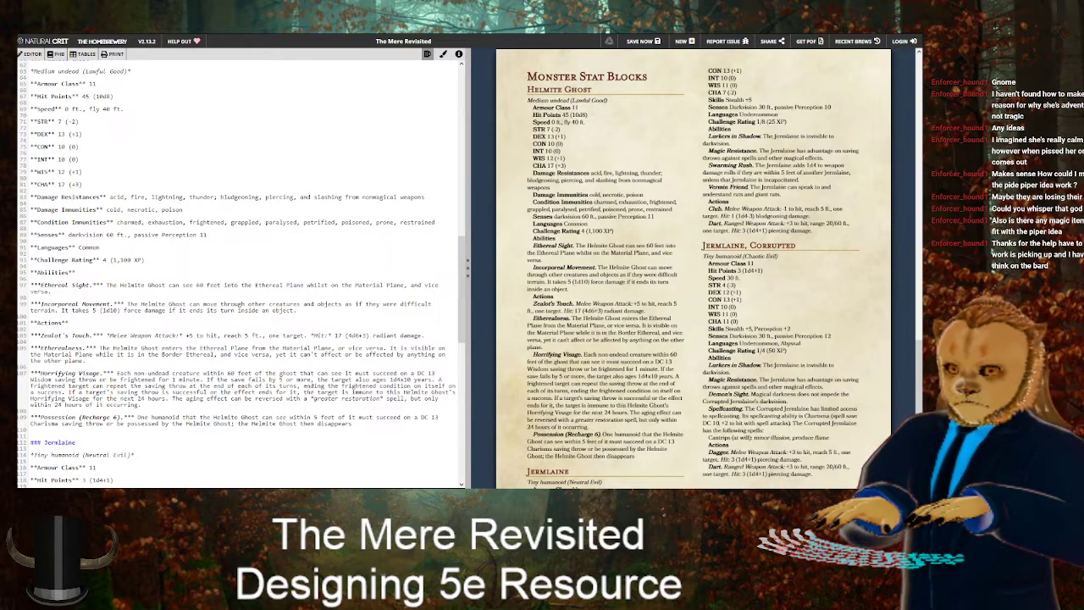
{"action": "type", "text": ", and the tar"}
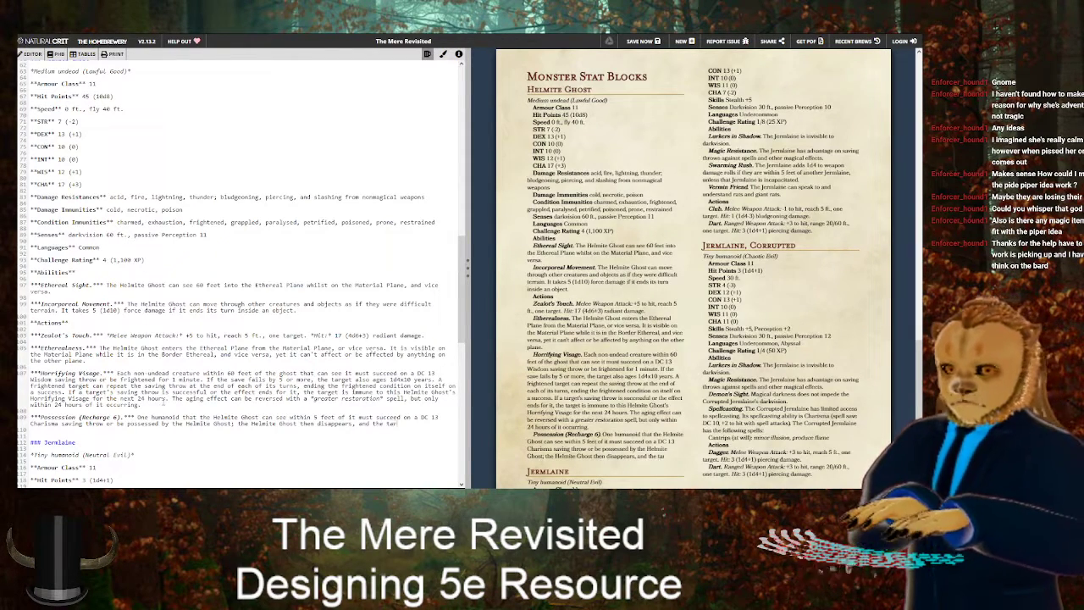
{"action": "type", "text": "get is incapacitated"}
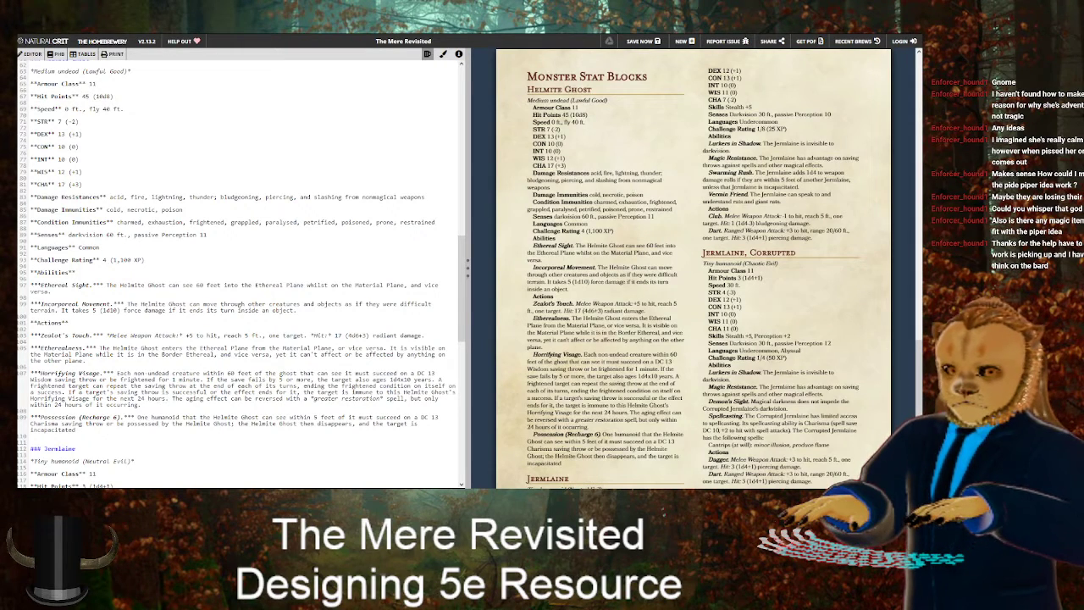
{"action": "type", "text": " and loses c"}
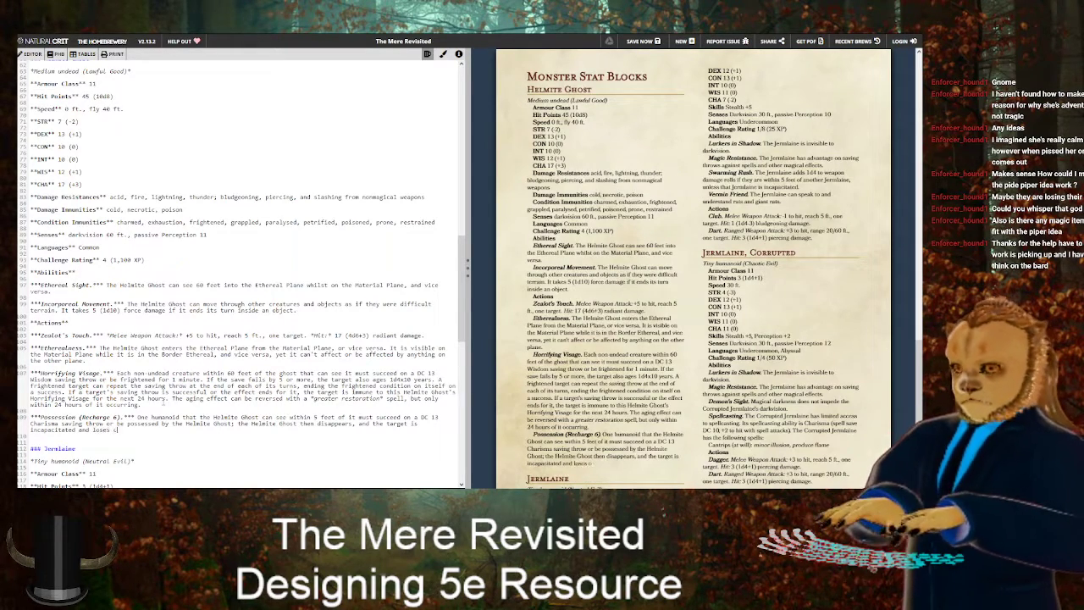
{"action": "type", "text": "ontrol of its body."}
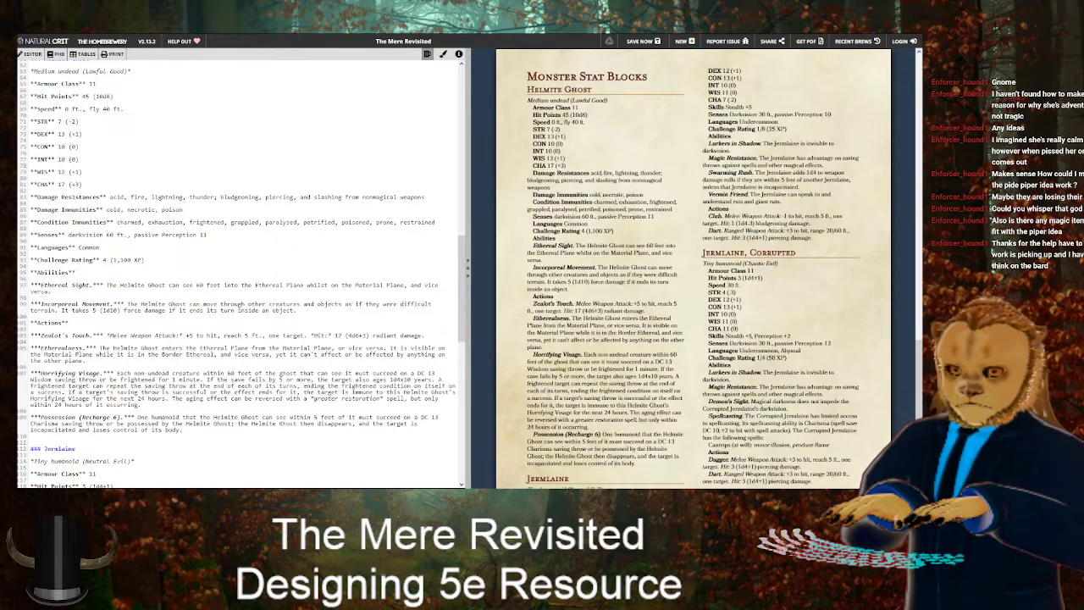
Add to Possession: "The Helmite Ghost now controls the body but doesn't deprive the target of awareness."
{"action": "type", "text": " The Helmite"}
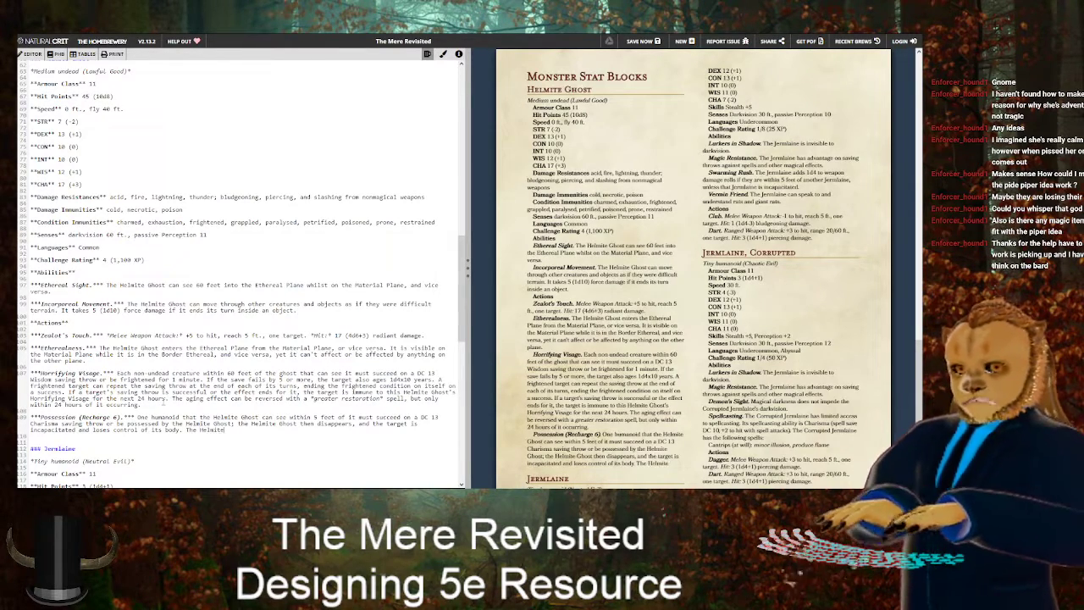
{"action": "type", "text": " Ghost now controlers"}
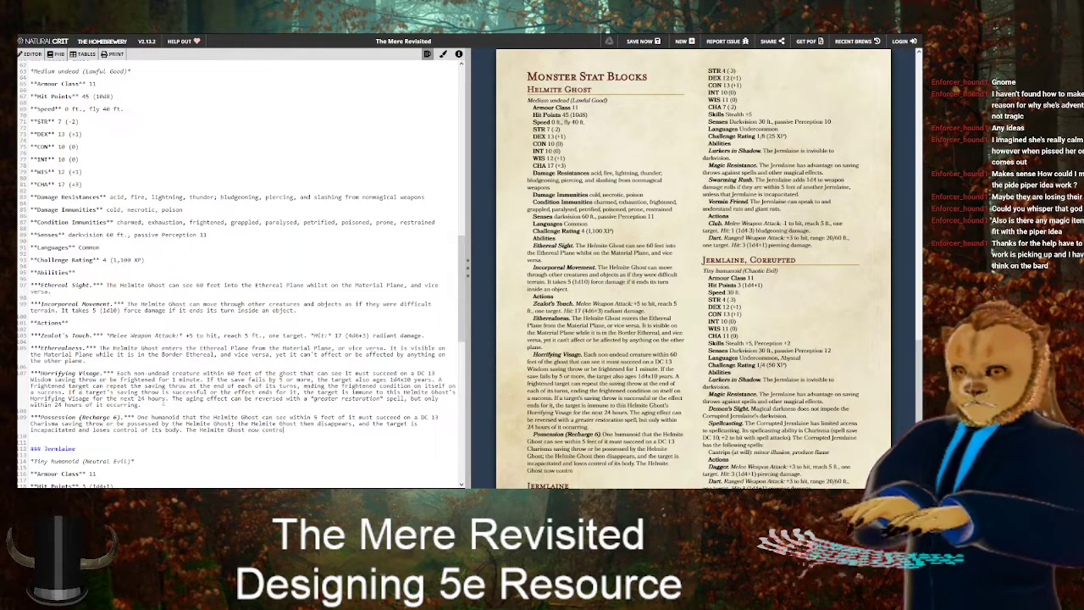
{"action": "key", "text": "BackSpace"}
{"action": "key", "text": "BackSpace"}
{"action": "key", "text": "BackSpace"}
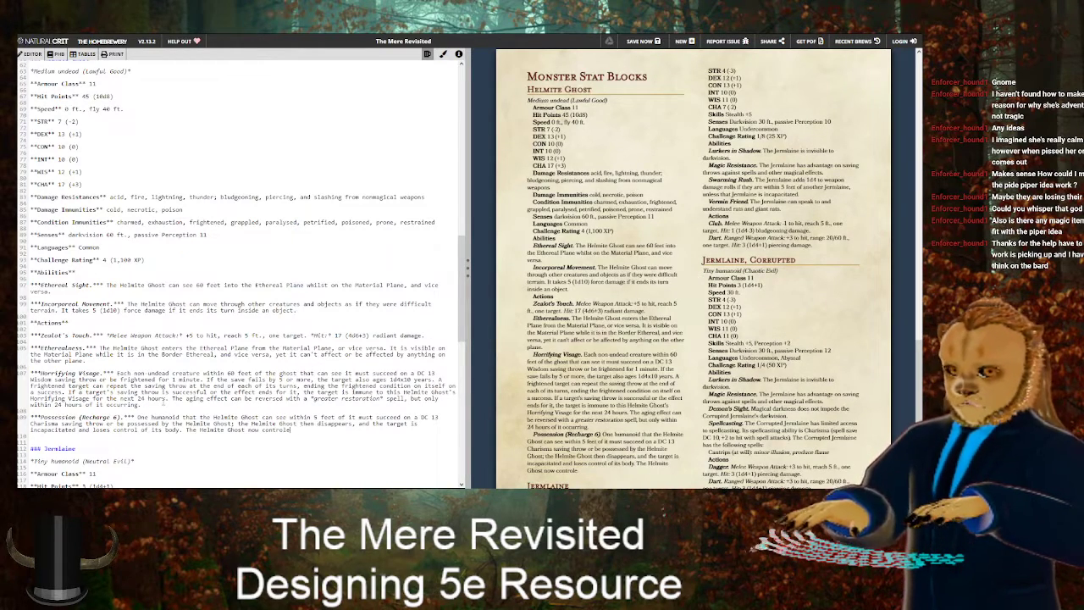
{"action": "type", "text": "s"}
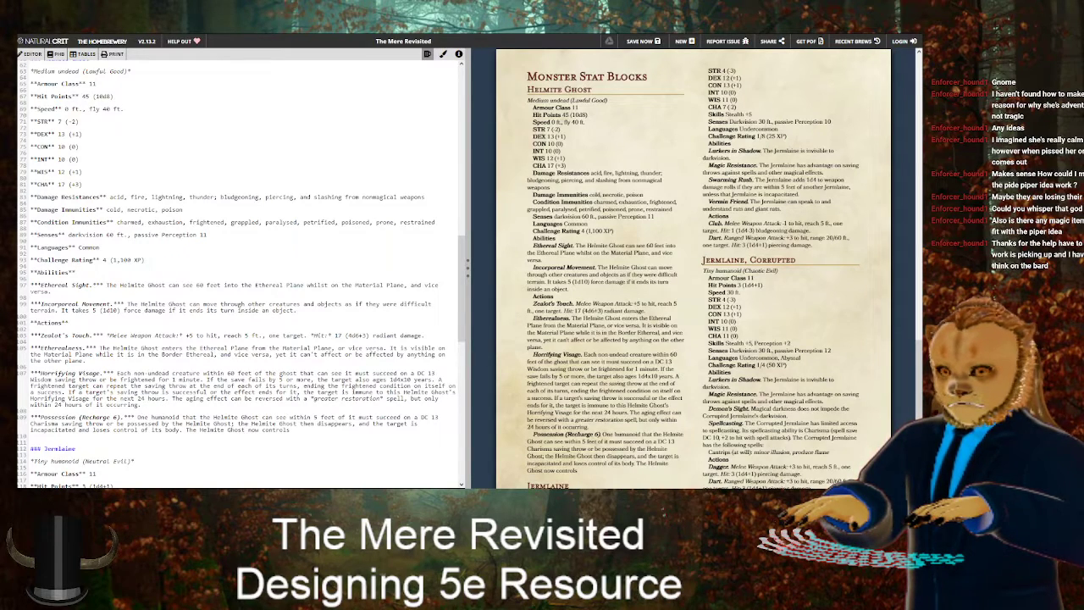
{"action": "type", "text": " the "}
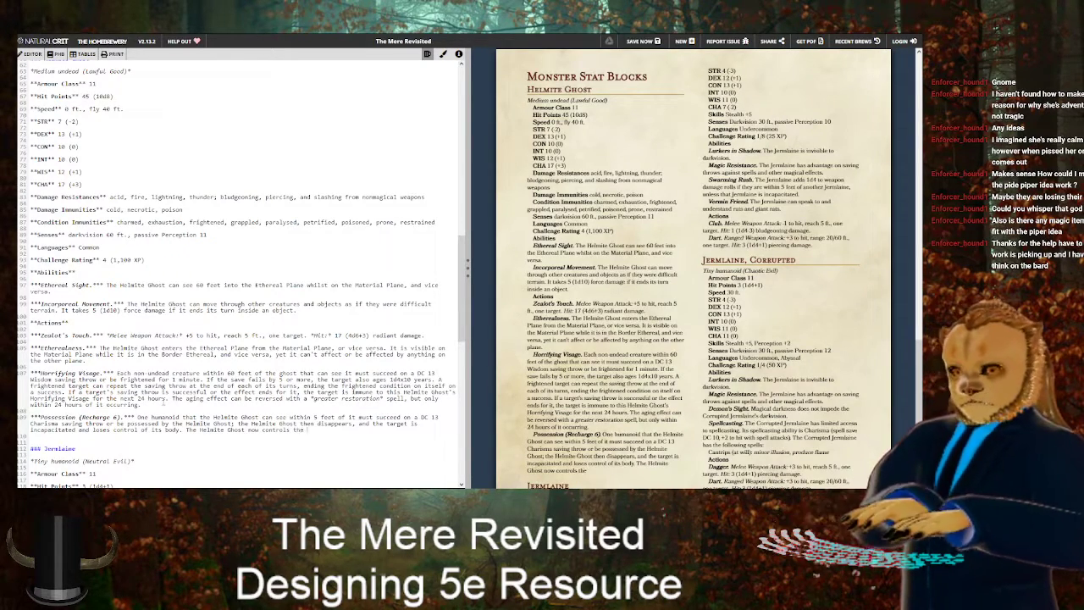
{"action": "type", "text": "body but doesn't dep"}
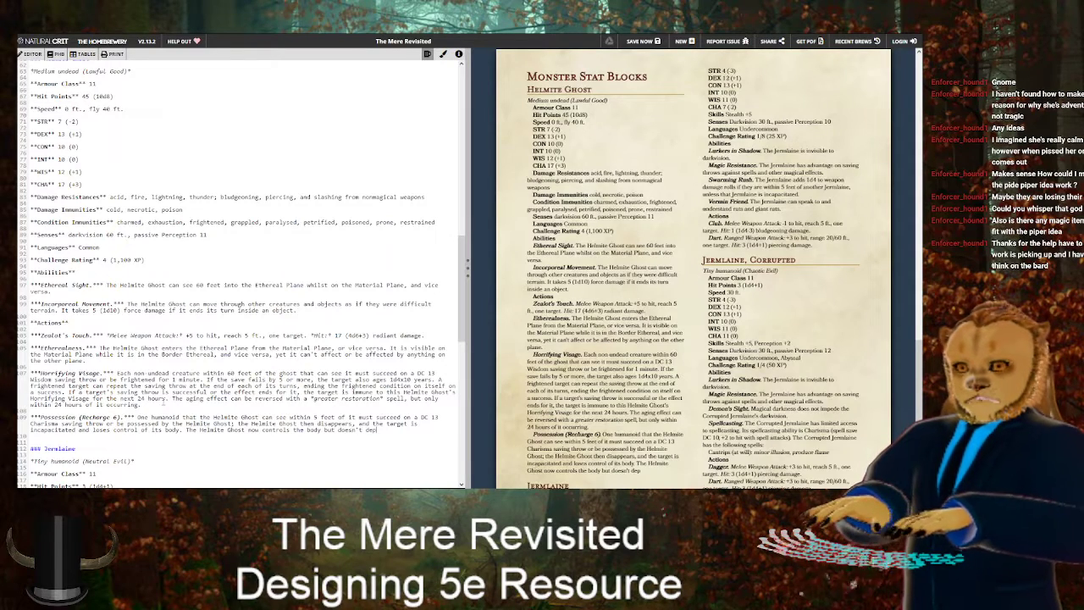
{"action": "type", "text": "rive the target of "}
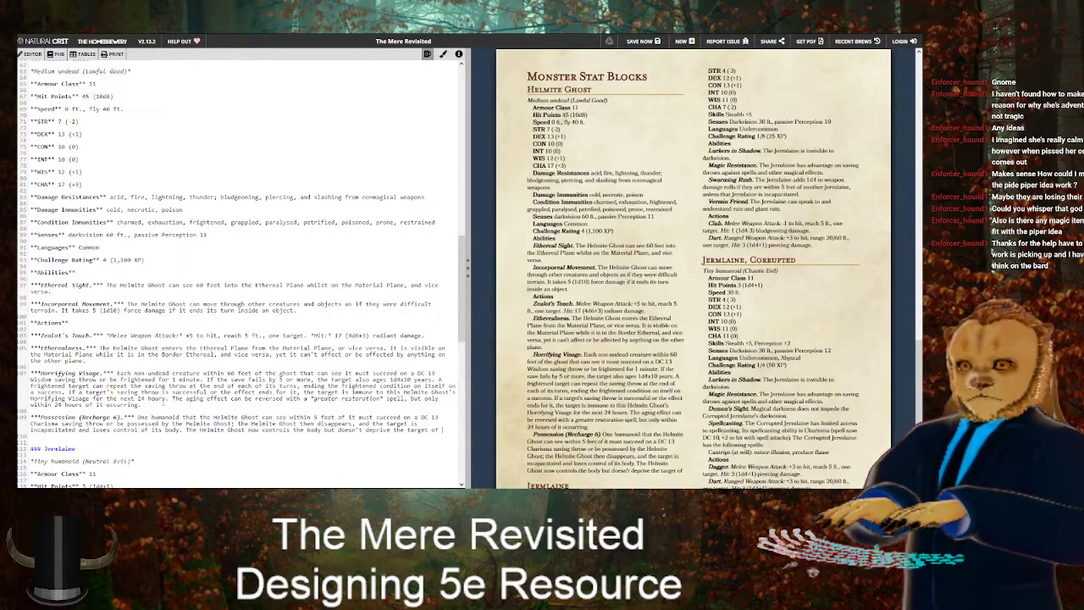
{"action": "type", "text": "awareness"}
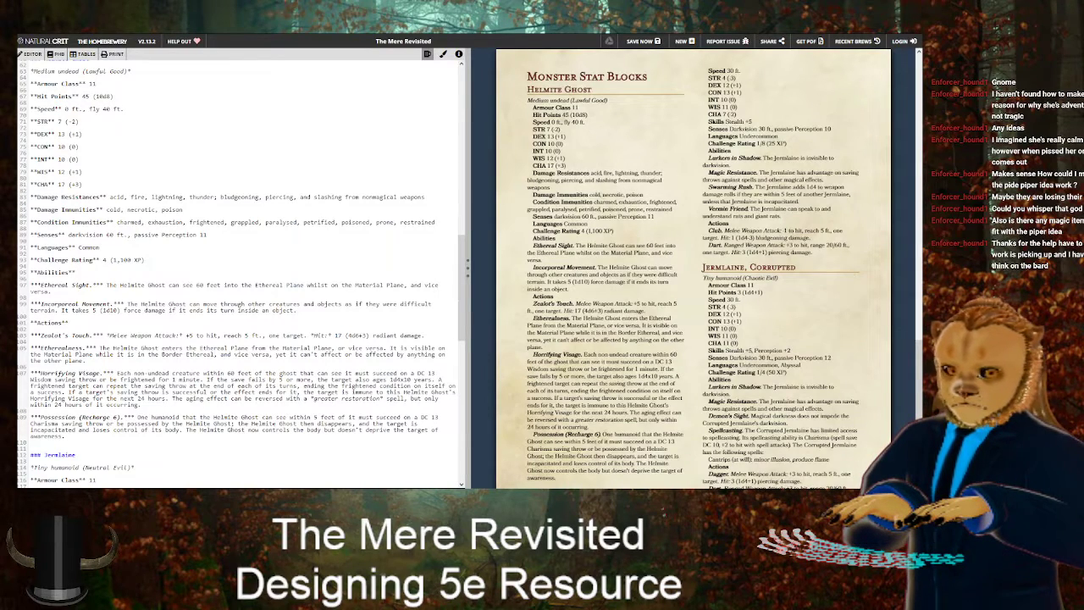
Add to Possession: "The Helmite Ghost can't be targeted by any attack, spell or other effect, except ones that turn undead,"
{"action": "type", "text": ". The gh"}
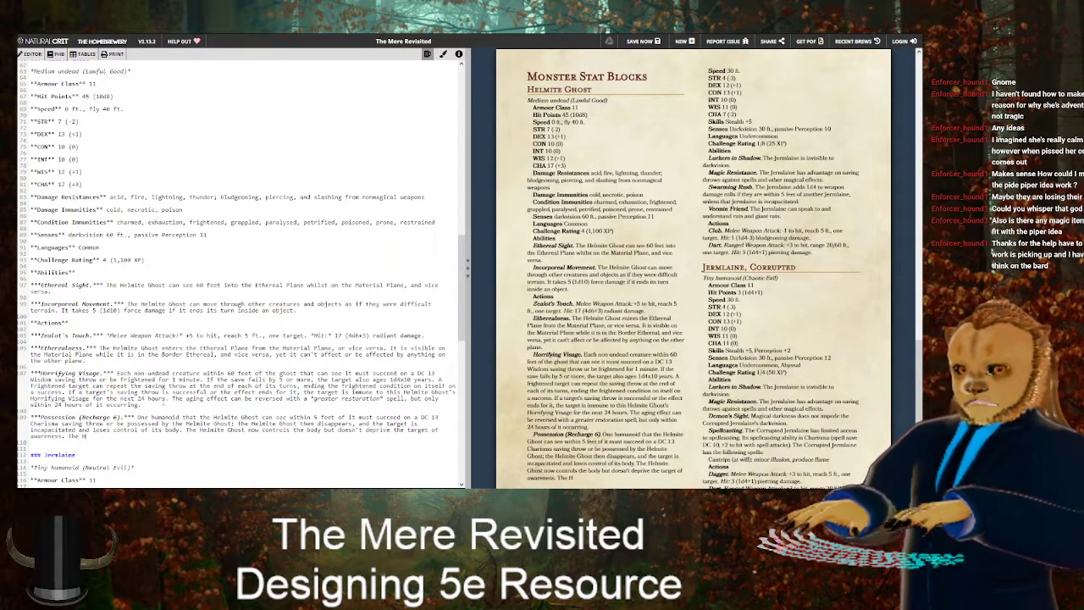
{"action": "type", "text": "elmite Ghost can't be"}
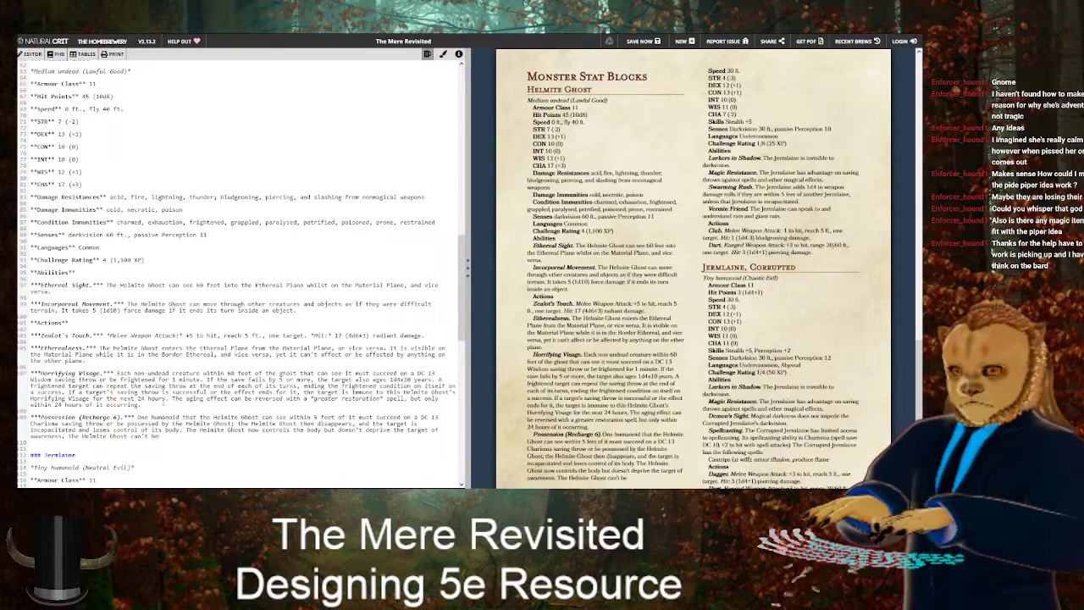
{"action": "type", "text": " targeted by any attack,"}
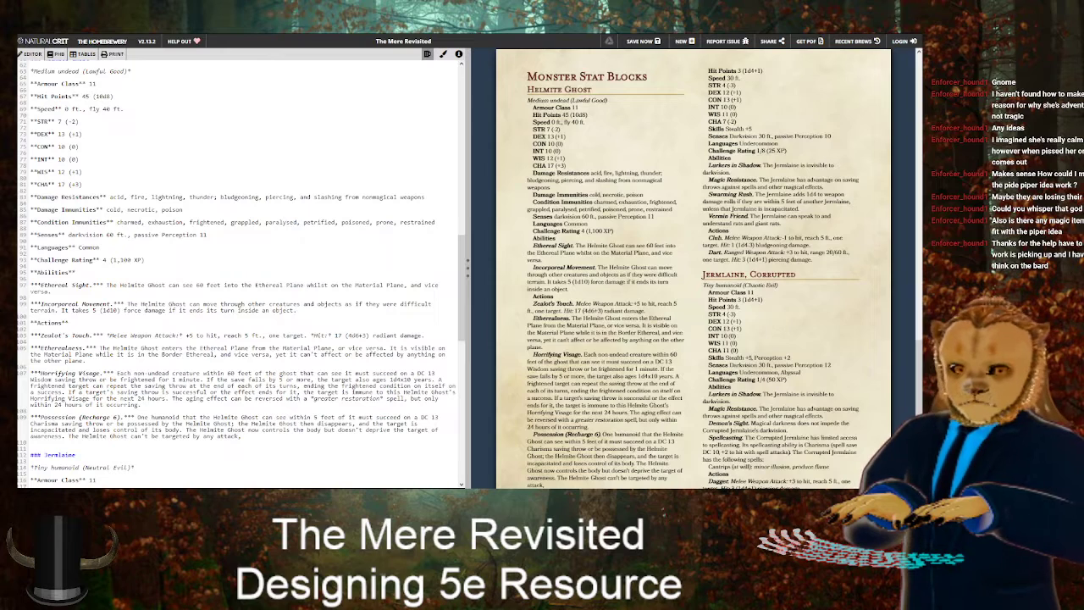
{"action": "type", "text": " spell"}
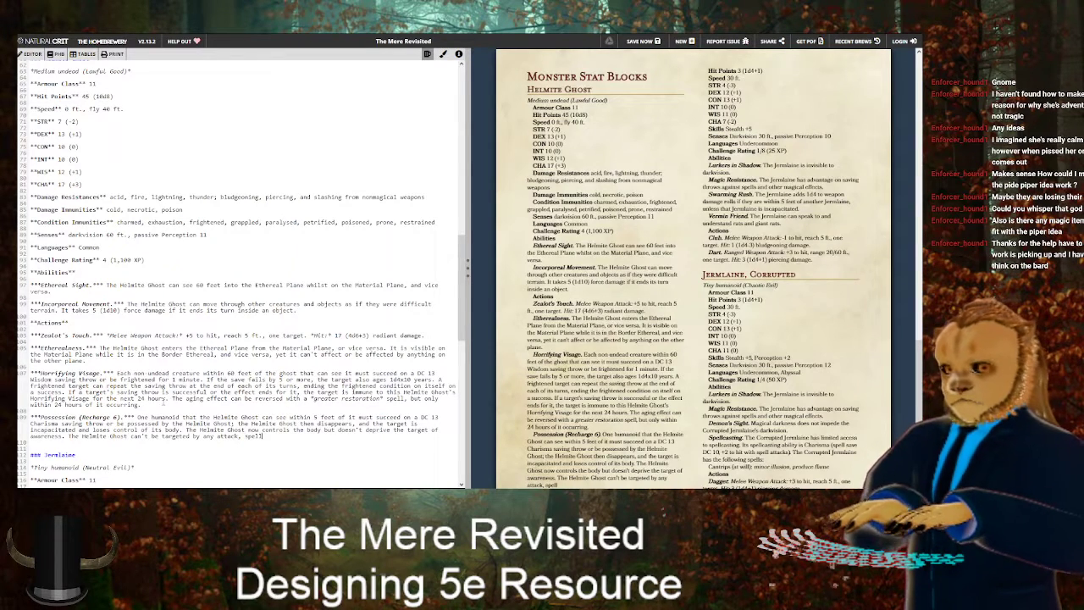
{"action": "type", "text": " or other effect"}
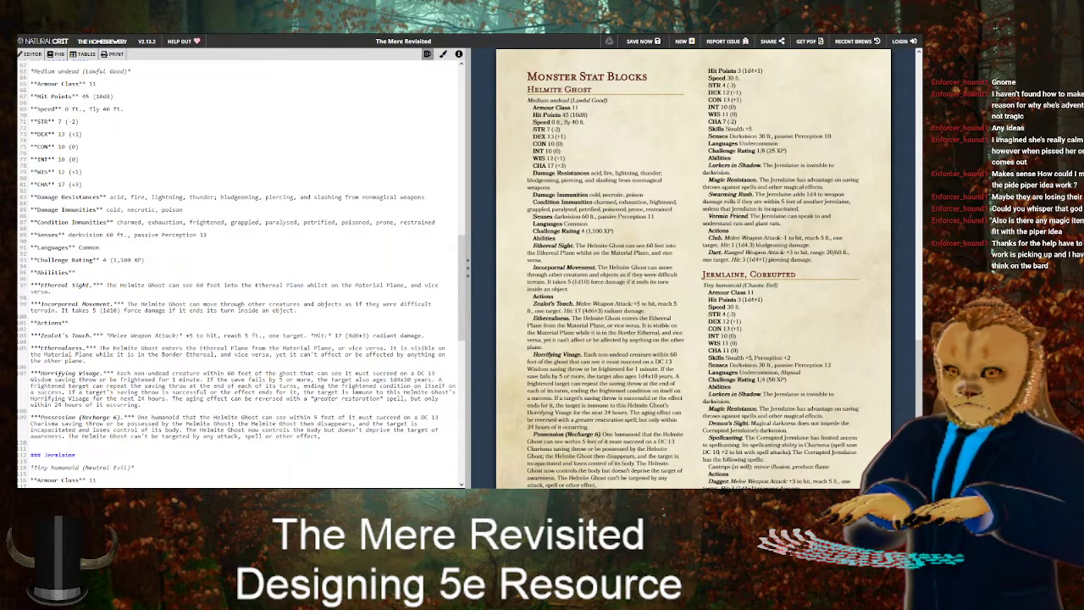
{"action": "type", "text": ", ex"}
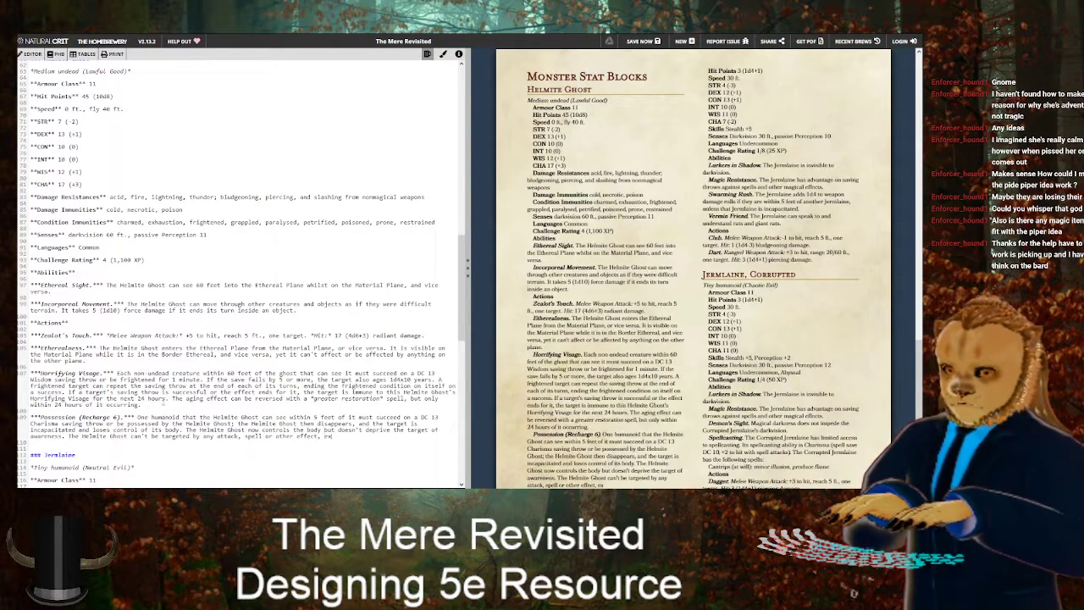
{"action": "type", "text": "cept ones that turn undead, "}
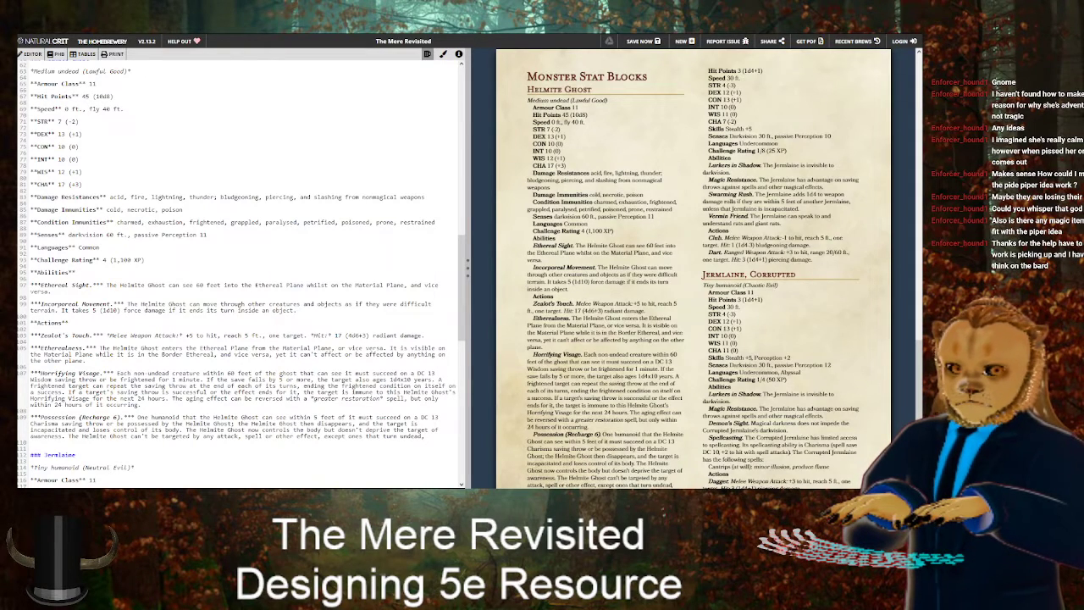
Complete the Possession sentence with "and it retains its alignment, Intelligence, Wisdom, Charisma, and immunity to being charmed and frightened."
{"action": "type", "text": "an"}
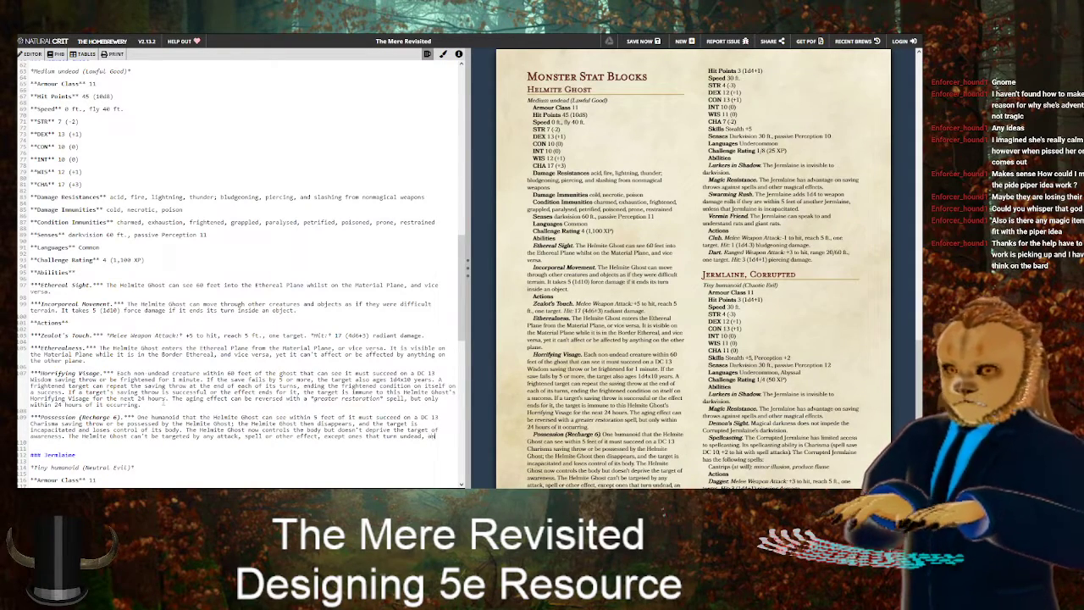
{"action": "type", "text": "d it retains its al"}
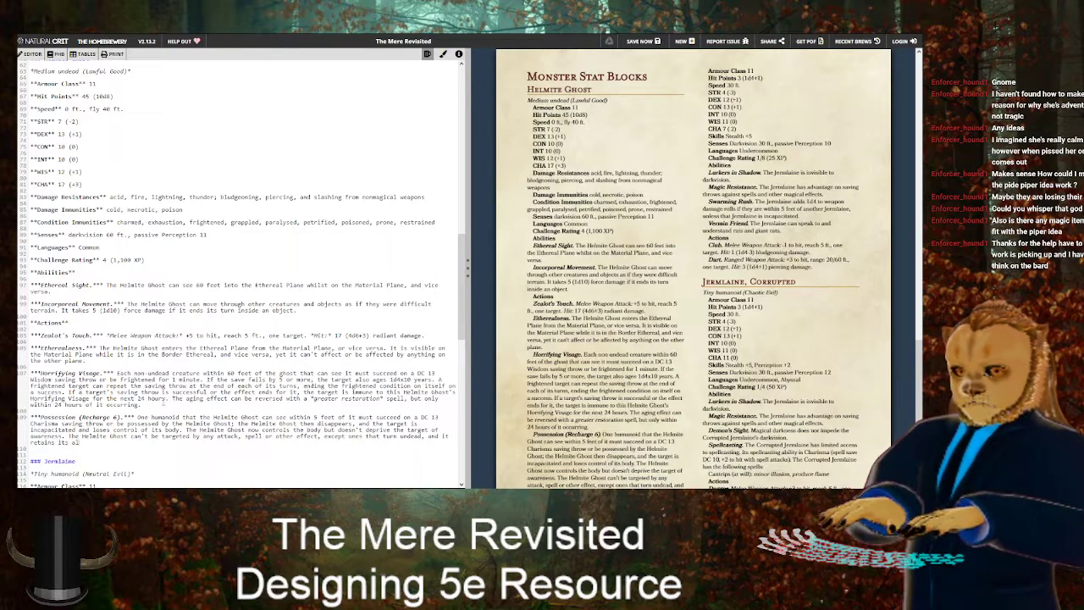
{"action": "type", "text": "ignment, Intel"}
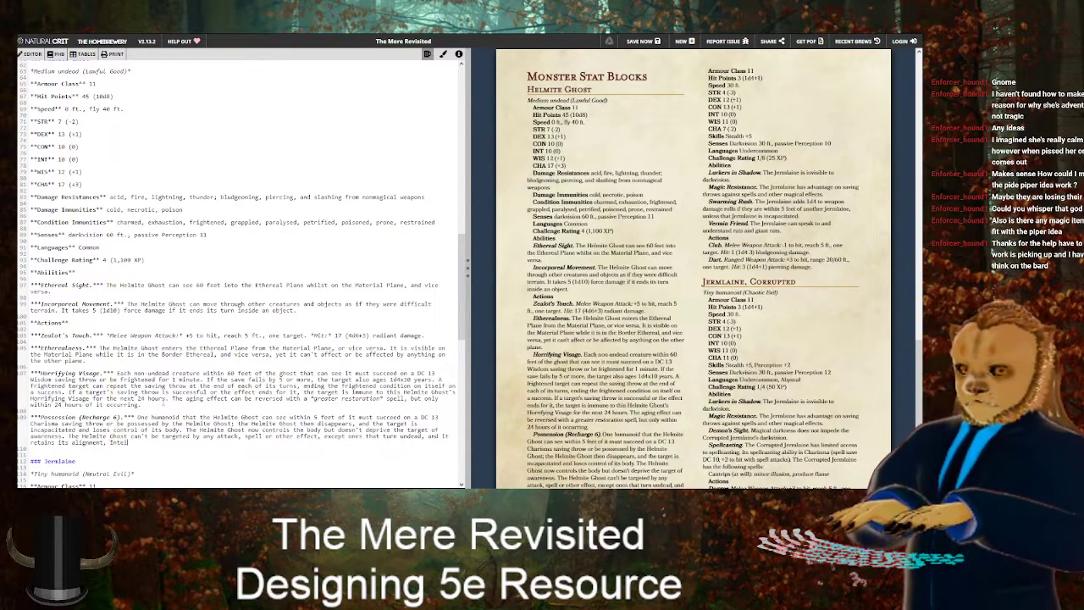
{"action": "type", "text": "ligence, Wisdom"}
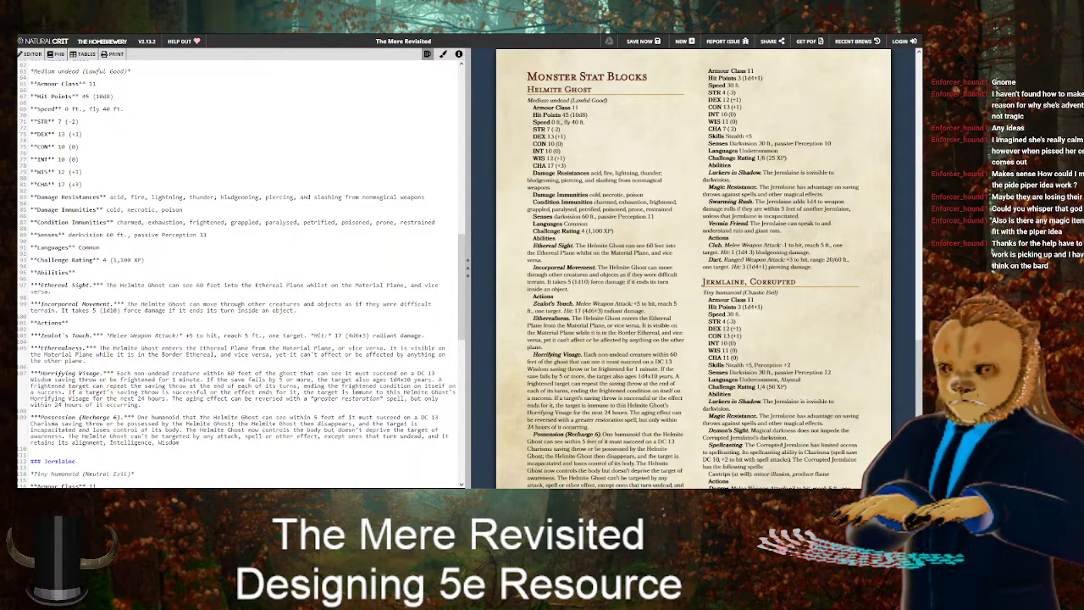
{"action": "type", "text": ", Char"}
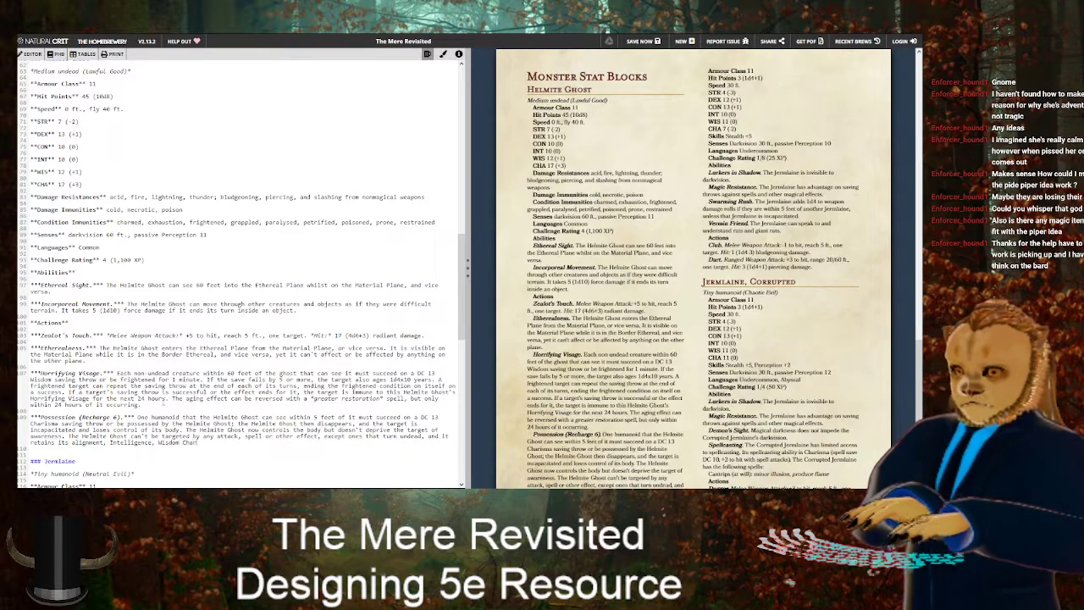
{"action": "type", "text": "i"}
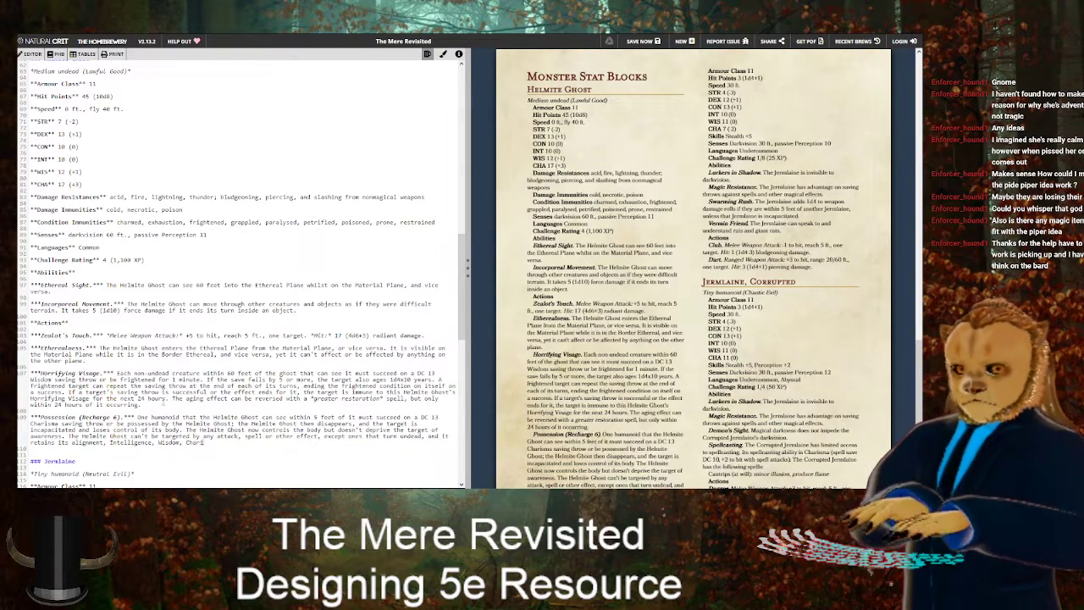
{"action": "type", "text": "sma, and immunity to"}
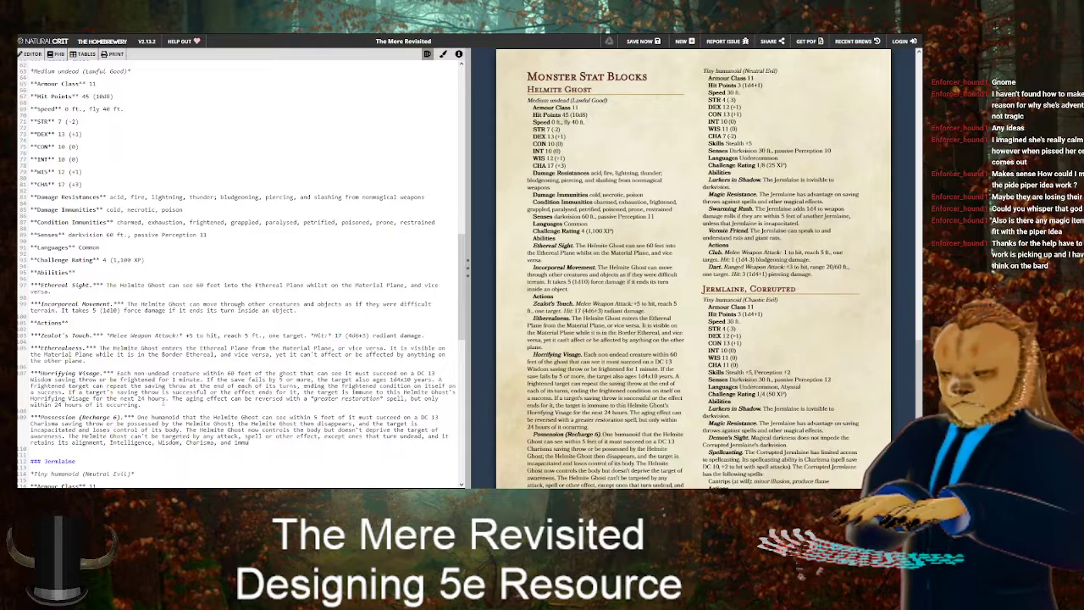
{"action": "type", "text": "ce, Wisdom, Charisma, and immunity to be"}
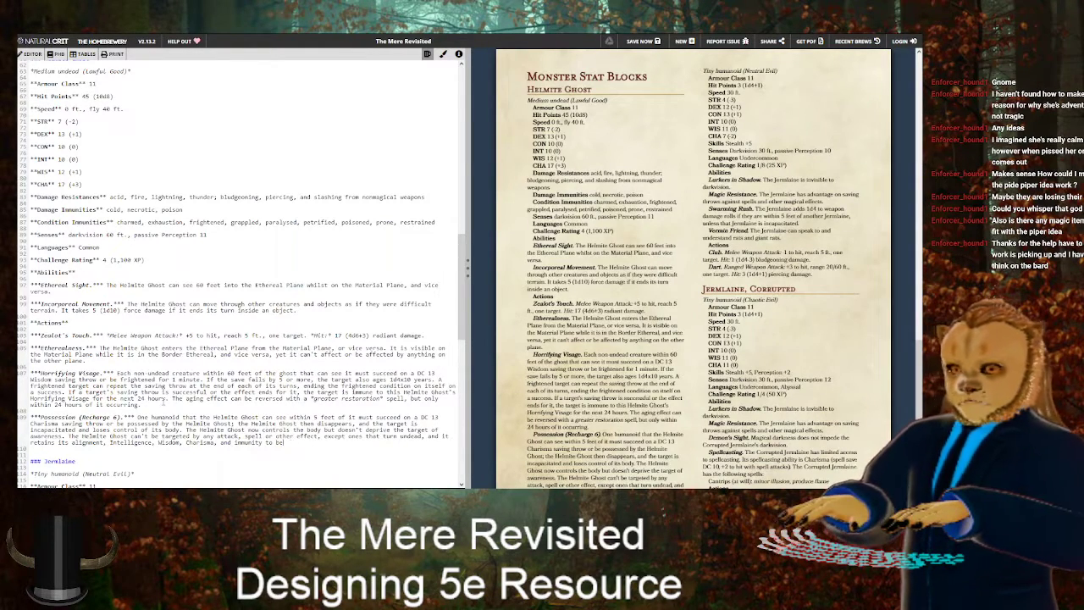
{"action": "type", "text": "ing charmed and fri"}
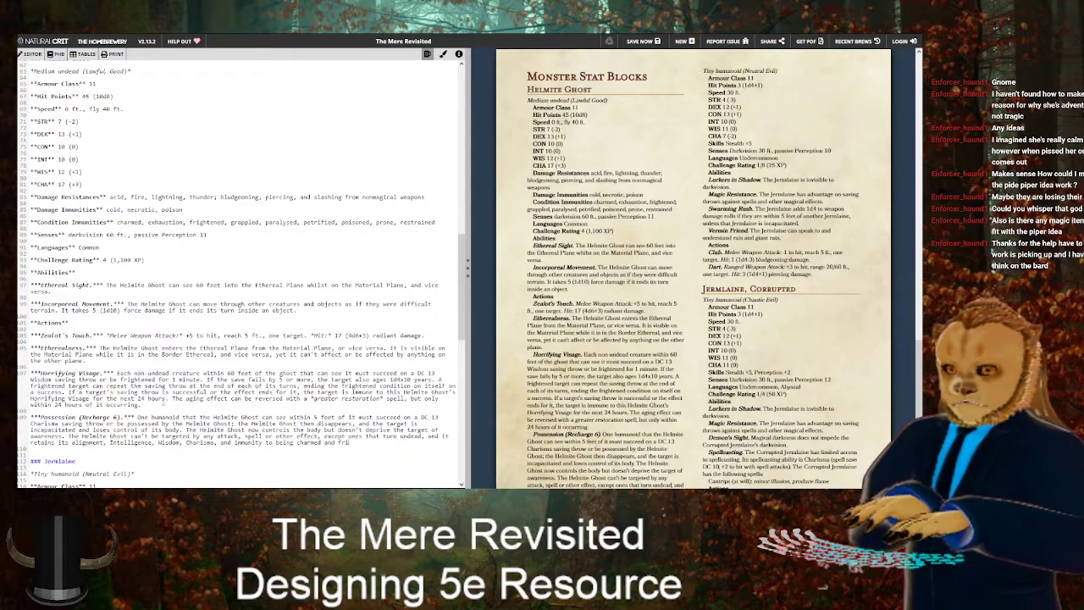
{"action": "type", "text": "ghtened."}
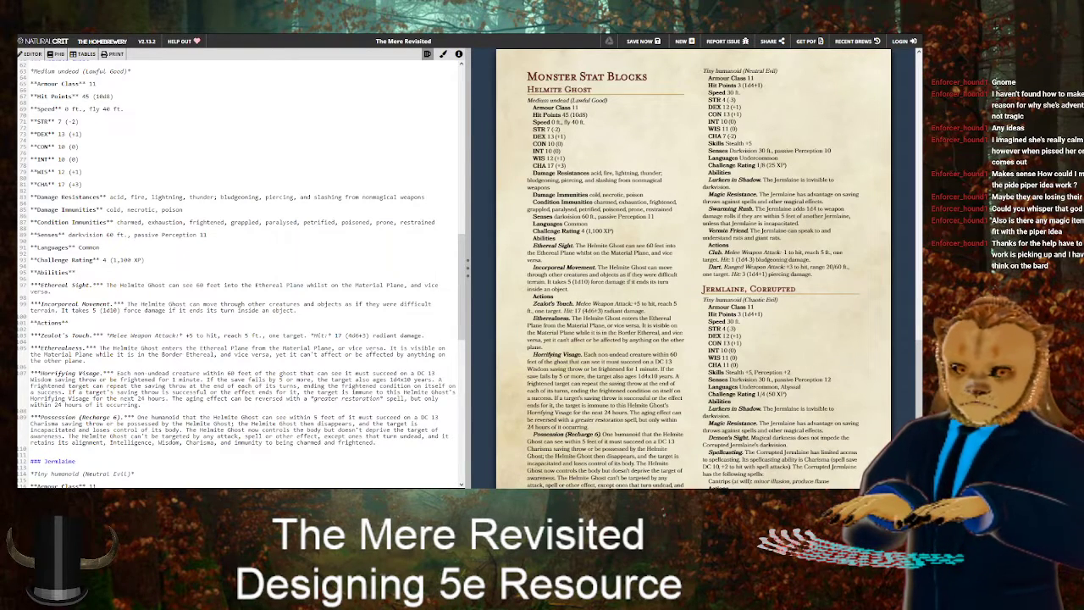
Add to Possession: "It otherwise uses the possessed target's statistics, but doesn't gain access to the target's knowledge, class features, or proficiencies."
{"action": "type", "text": " It otherwis"}
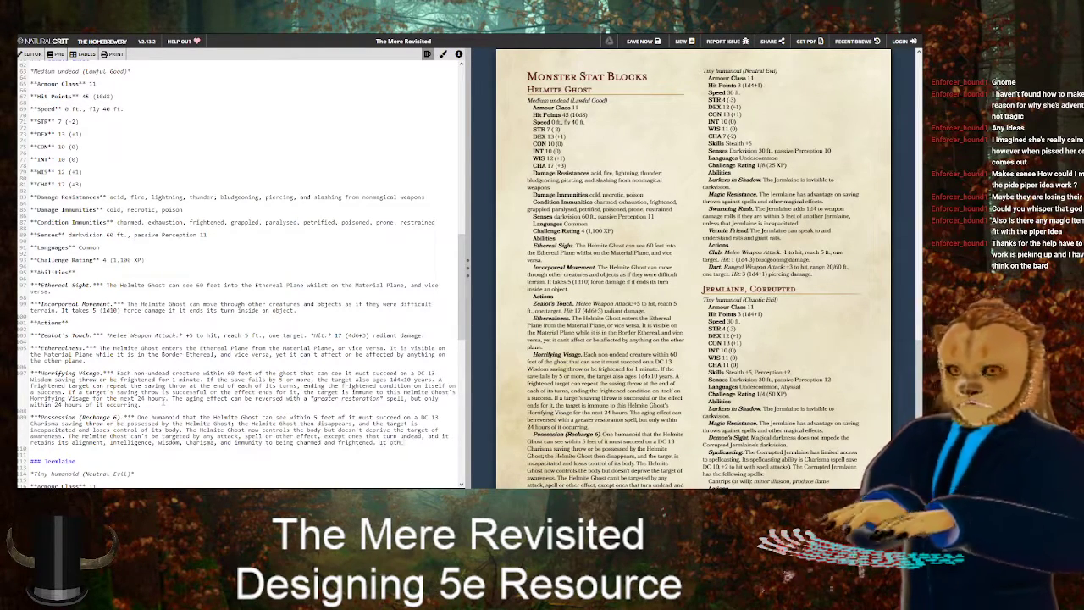
{"action": "type", "text": "e uses the possessed"}
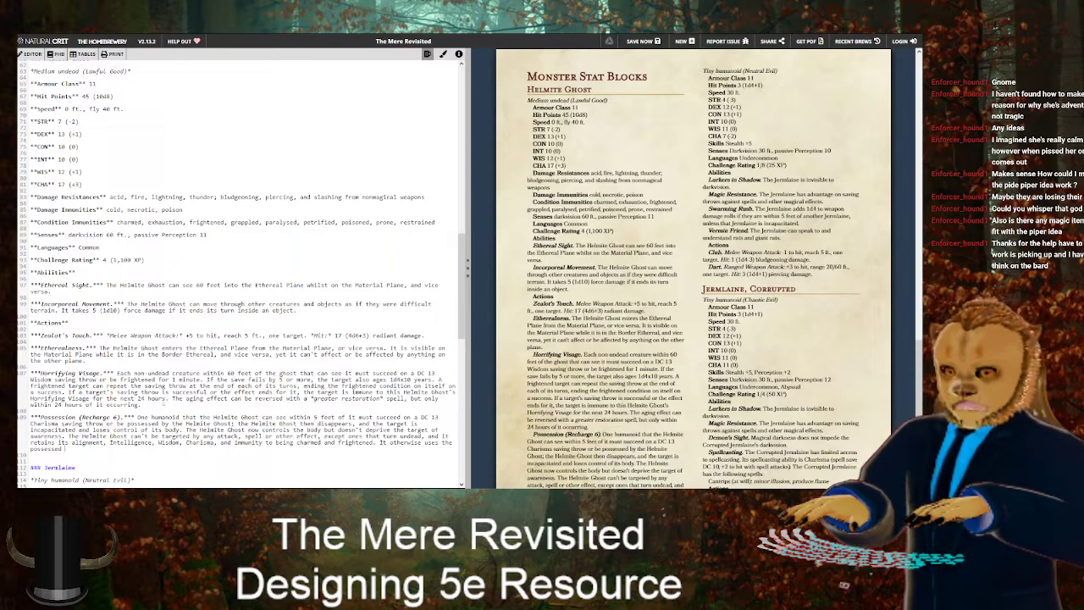
{"action": "type", "text": " target's statistics."}
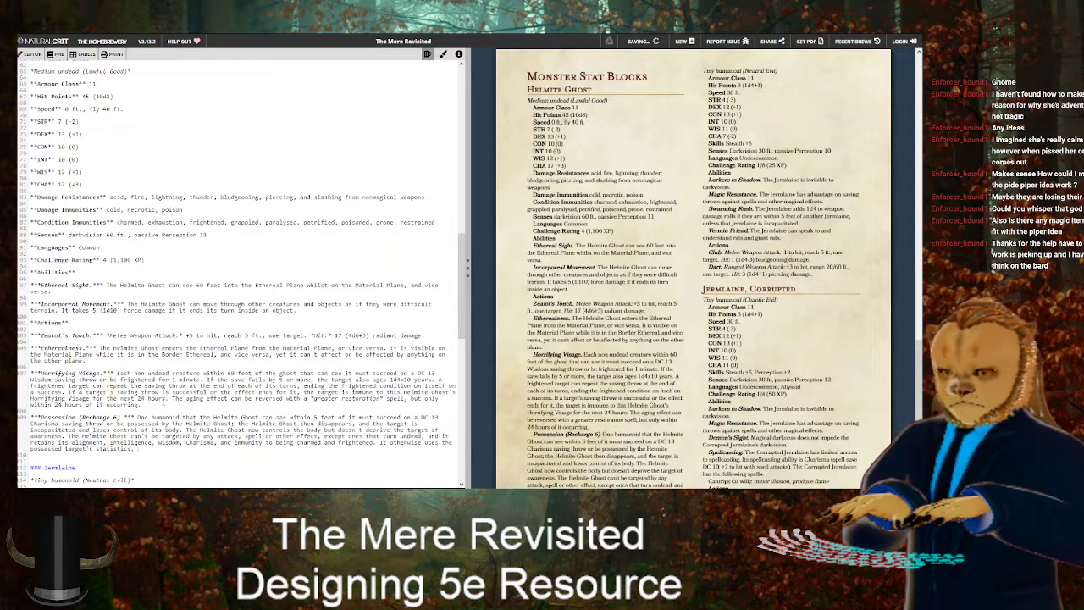
{"action": "key", "text": "BackSpace"}
{"action": "type", "text": ", but doesn't gain access to the v"}
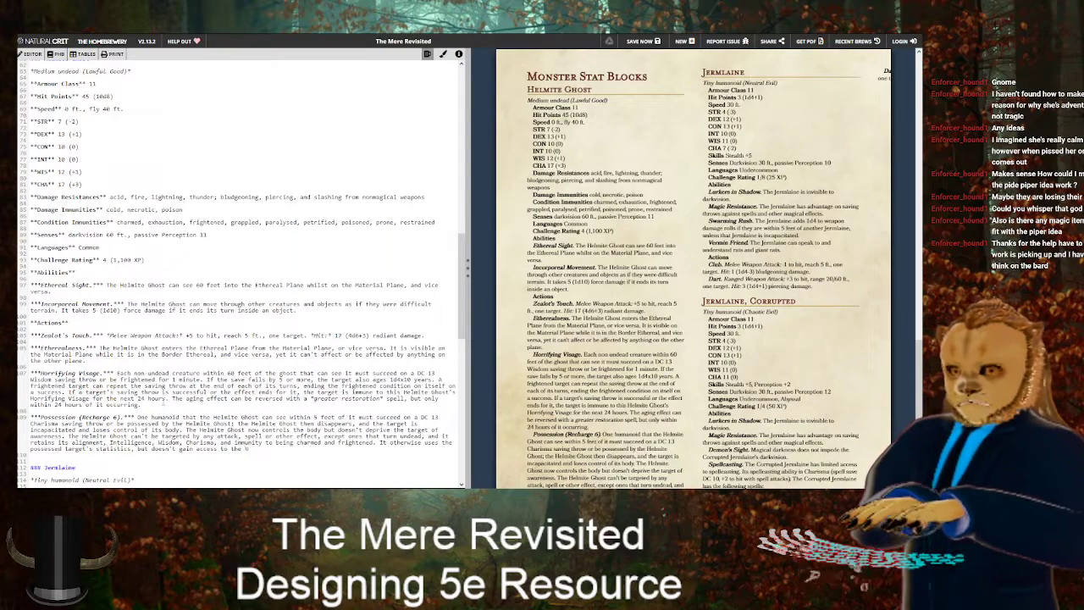
{"action": "key", "text": "BackSpace"}
{"action": "type", "text": "target's knowledge"}
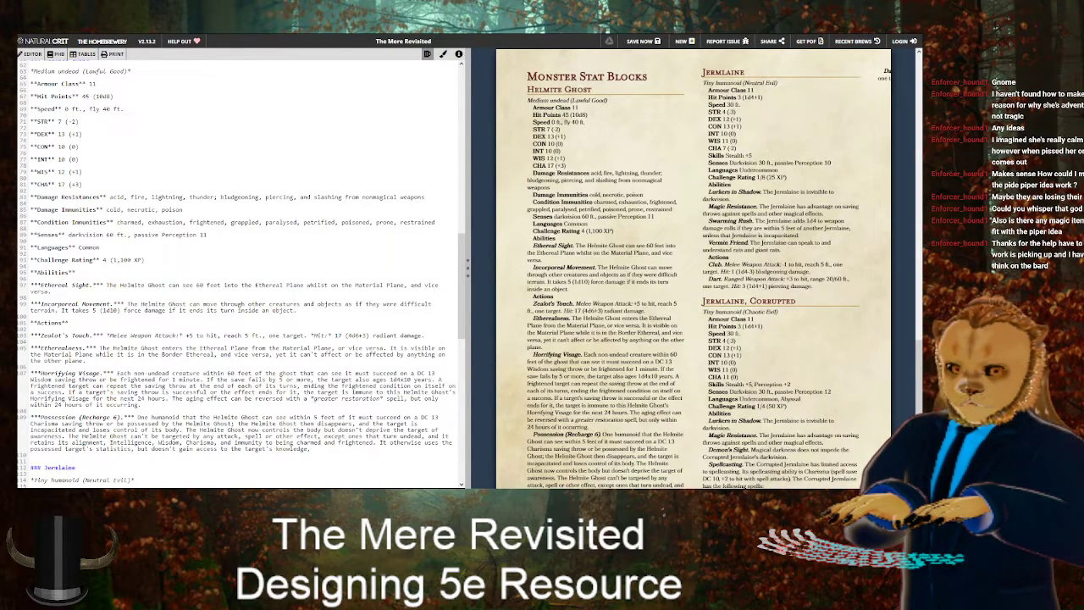
{"action": "type", "text": ", class"}
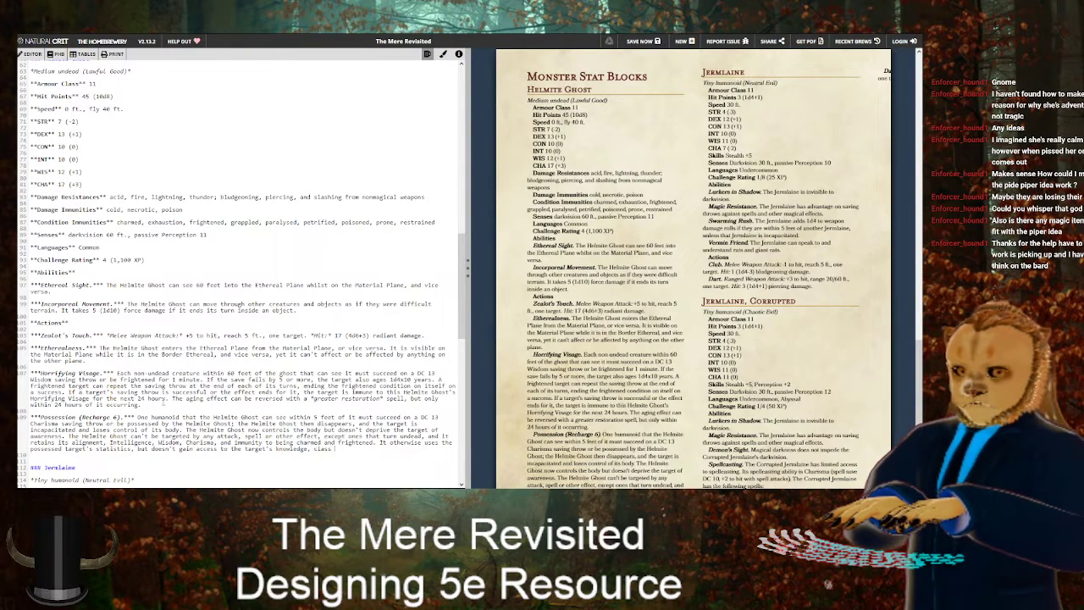
{"action": "type", "text": " features, or profi"}
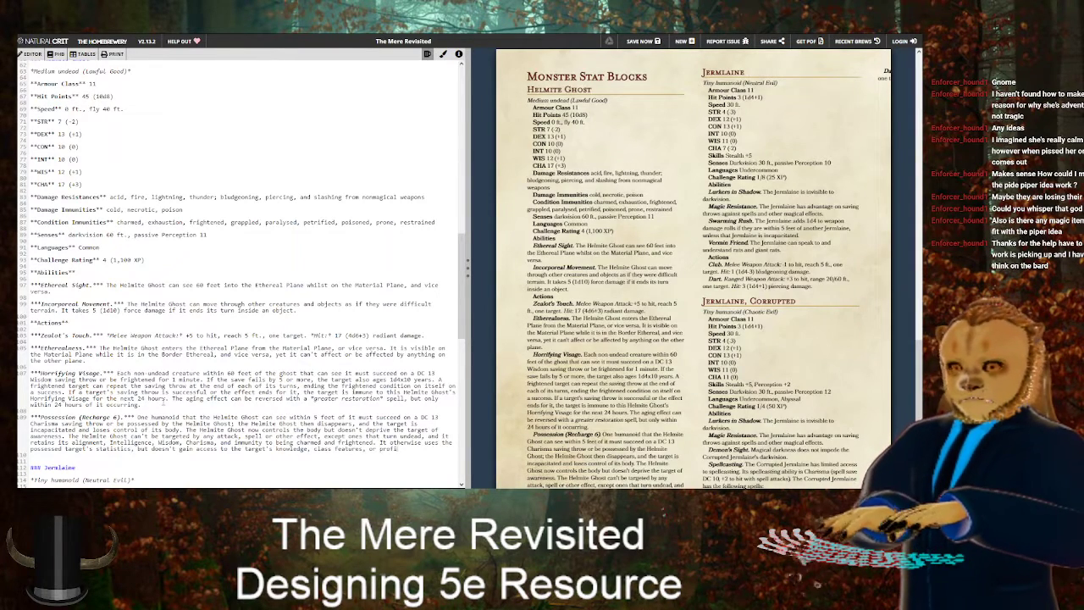
{"action": "type", "text": "ciencies."}
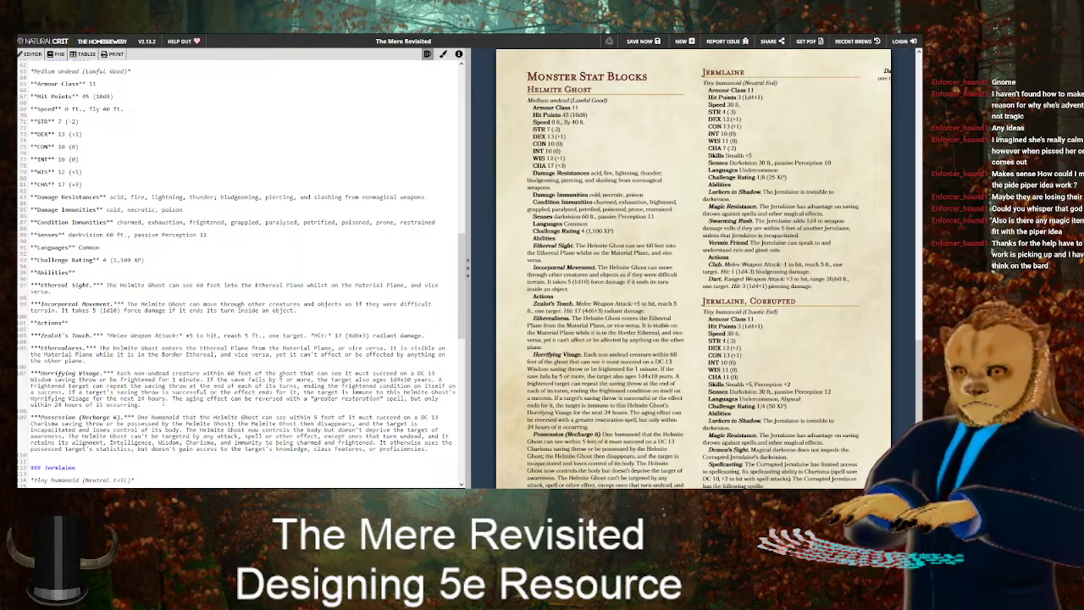
Start a new paragraph below the Possession text with "The possession lasts until the body drops to 0 hit points,"
{"action": "key", "text": "Return"}
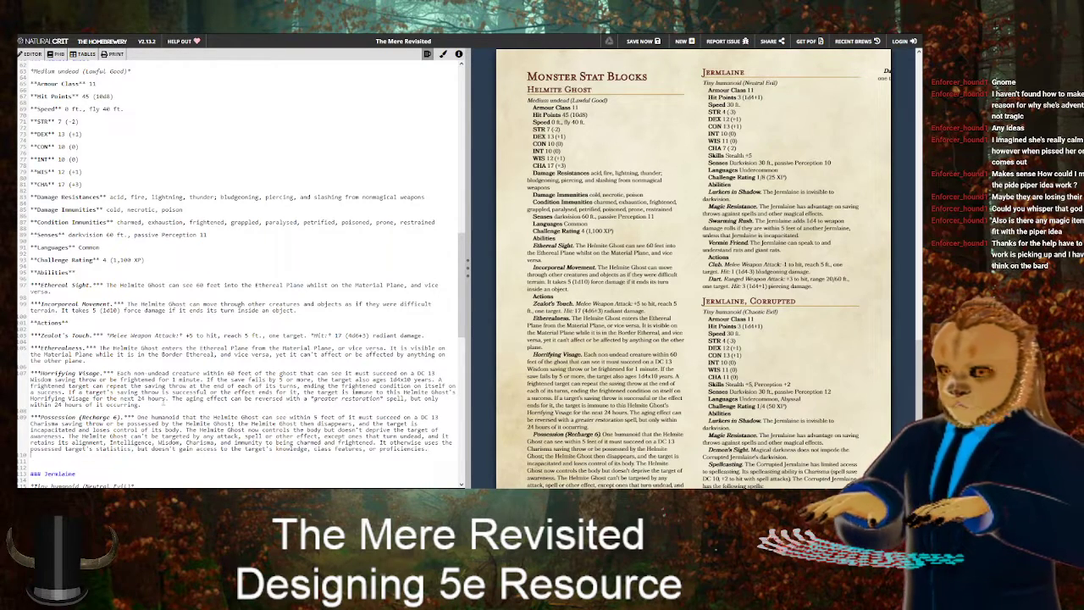
{"action": "type", "text": "The"}
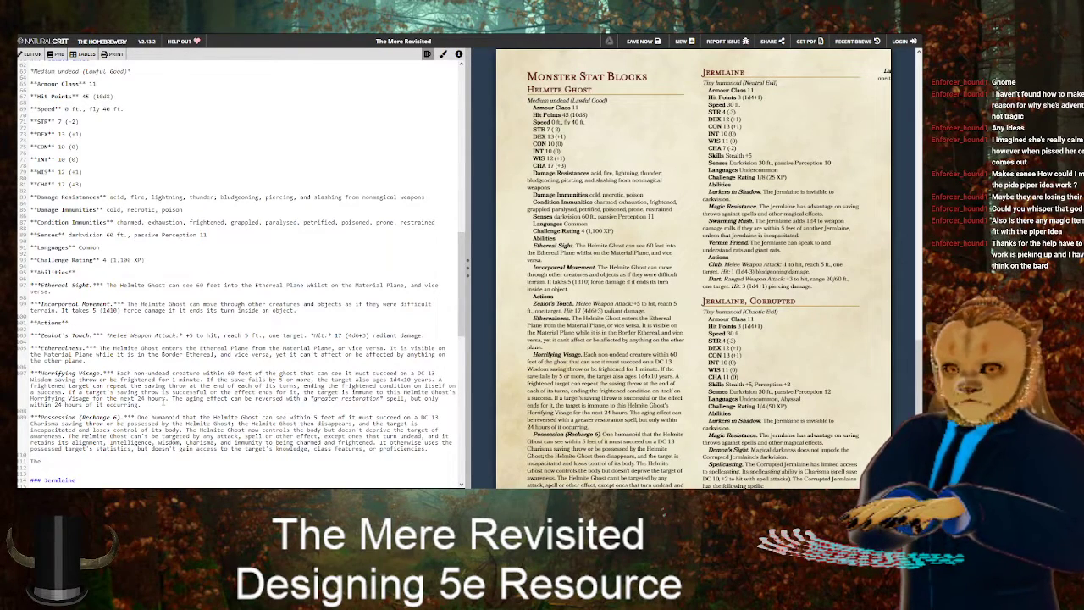
{"action": "scroll", "coordinate": [686, 348], "scroll_direction": "down", "scroll_amount": 1}
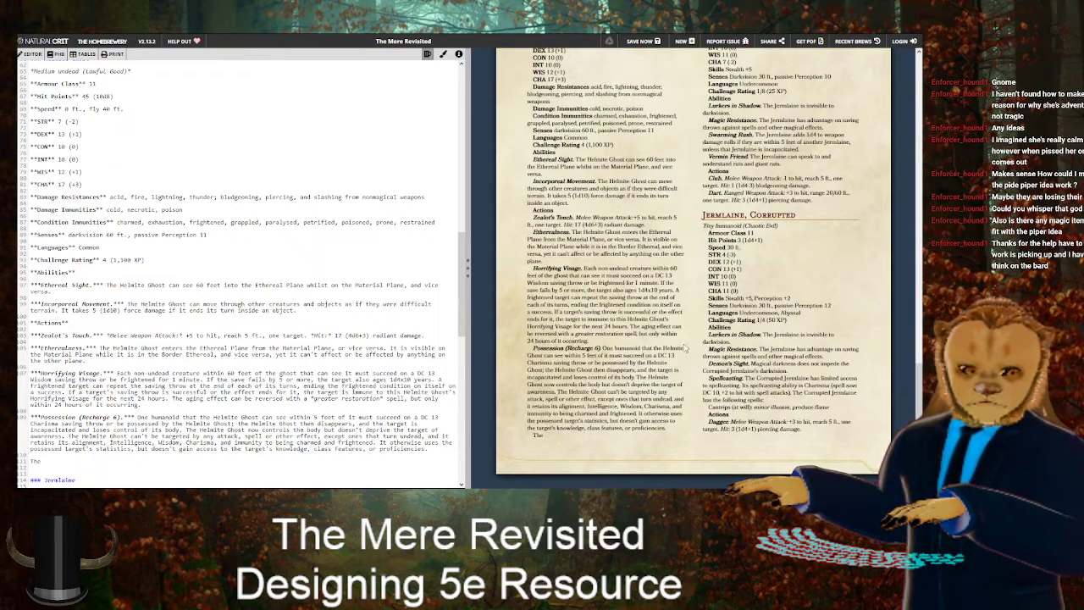
{"action": "type", "text": "possession lasts "}
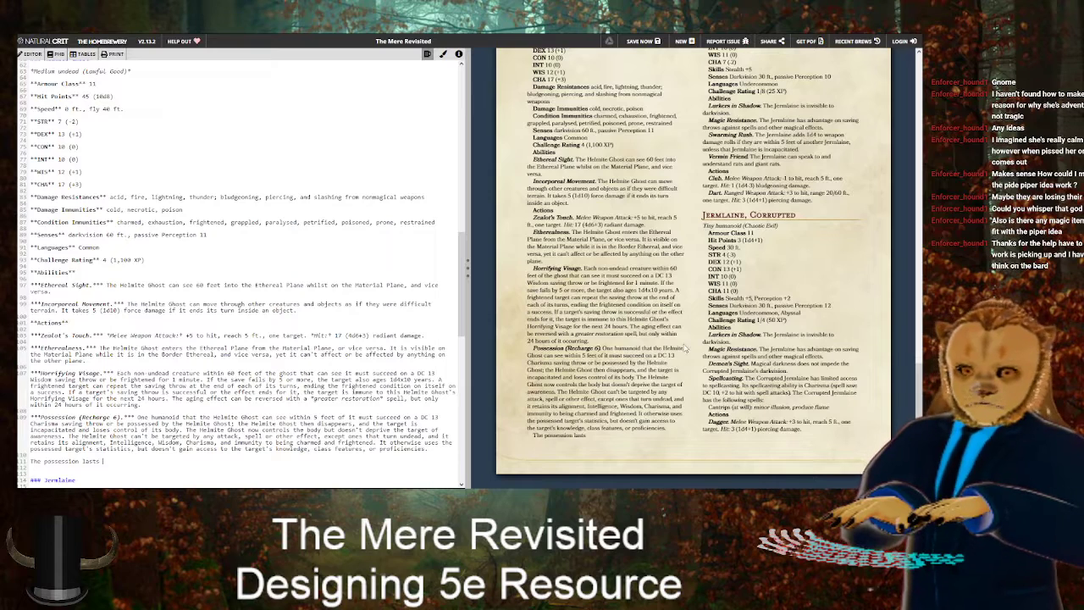
{"action": "type", "text": "until the body d"}
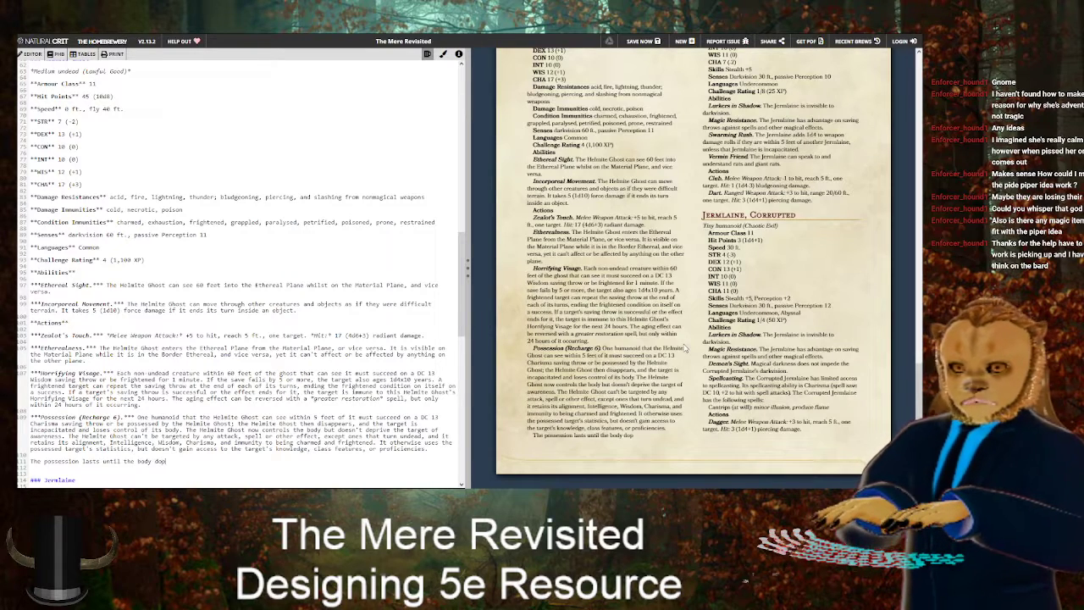
{"action": "type", "text": "rops to 0 hit points,"}
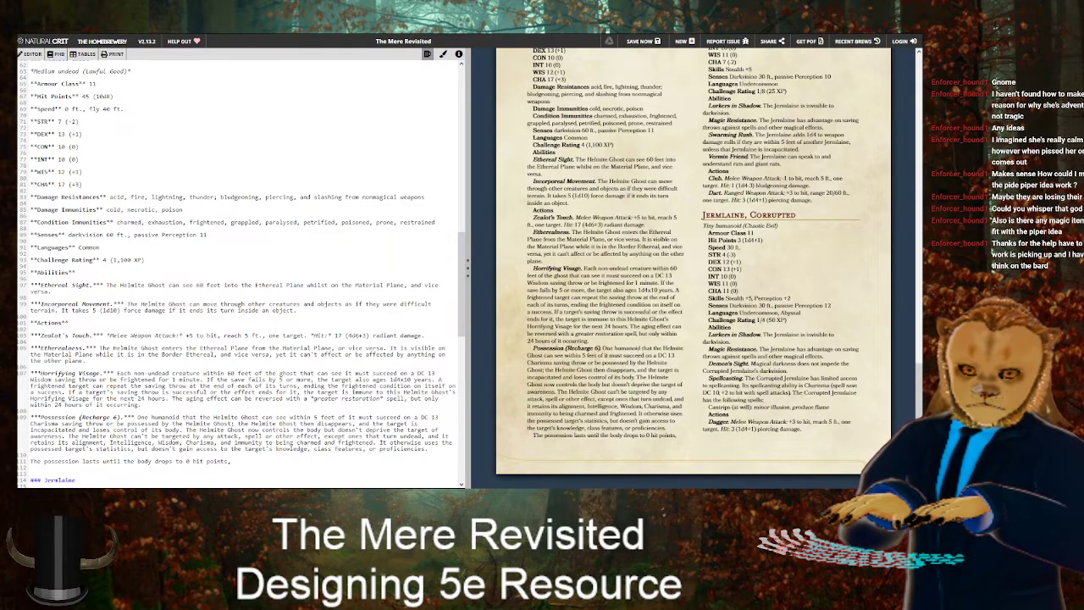
Continue the possession duration sentence with "the Helmite Ghost ends it as a bonus action"
{"action": "type", "text": " the H"}
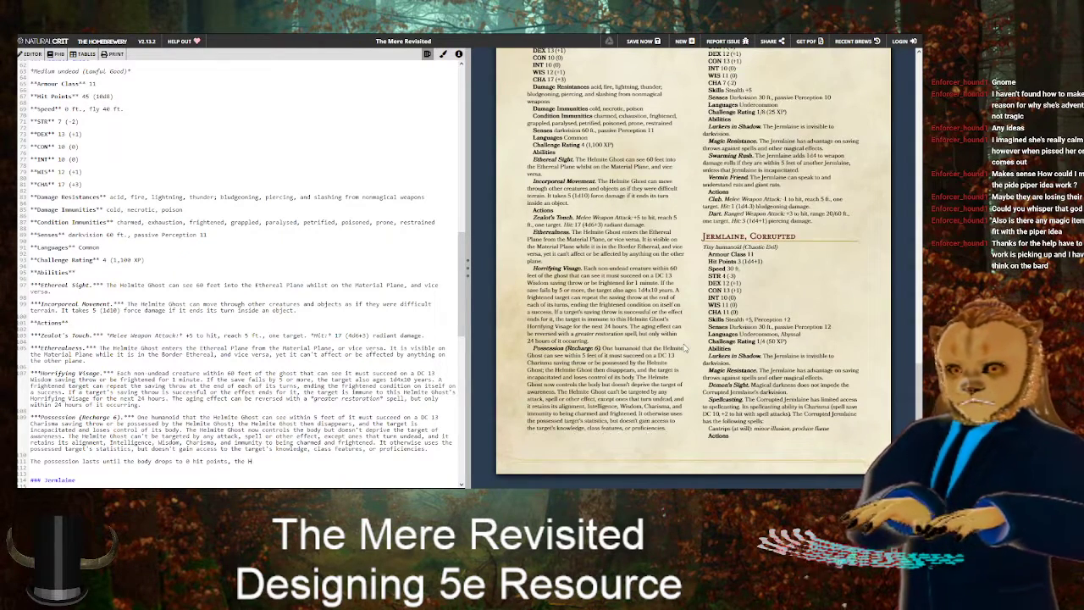
{"action": "type", "text": "elmite Ghost ends it as a bonus "}
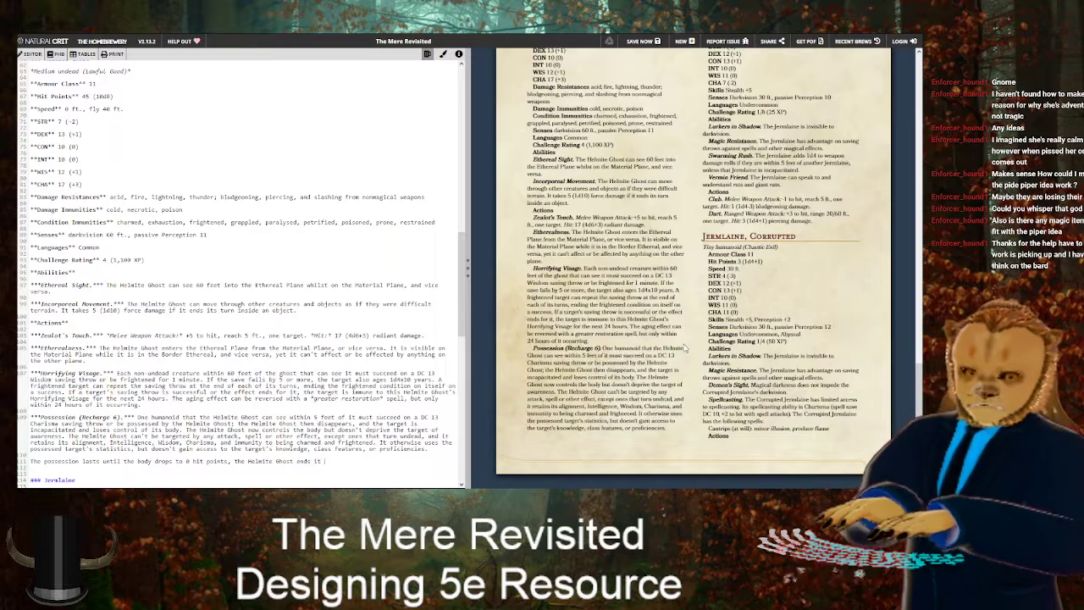
{"action": "type", "text": "actio"}
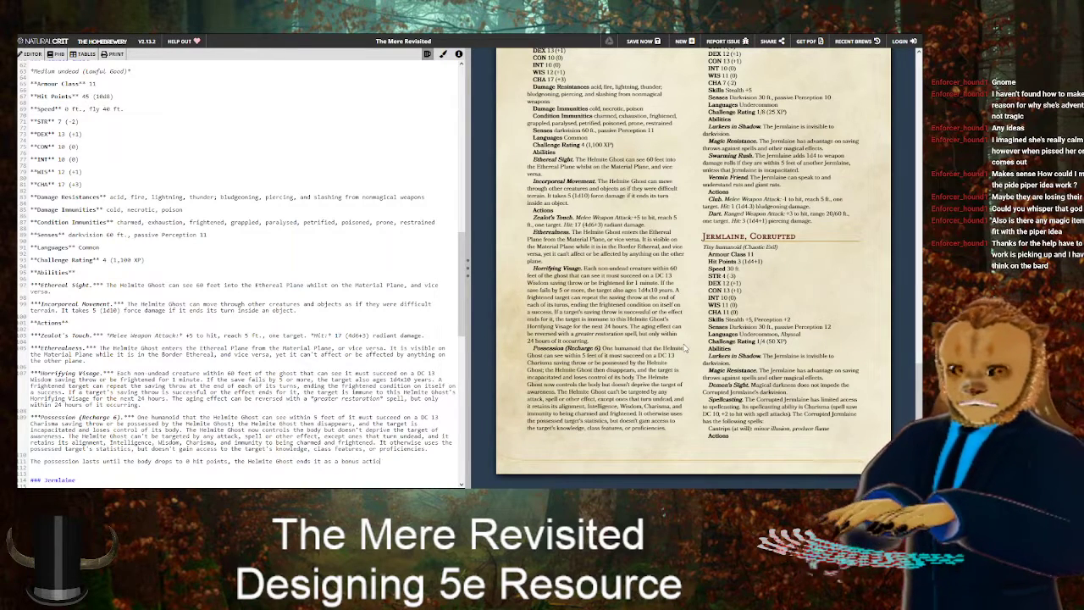
{"action": "type", "text": "n"}
{"action": "key", "text": "Return"}
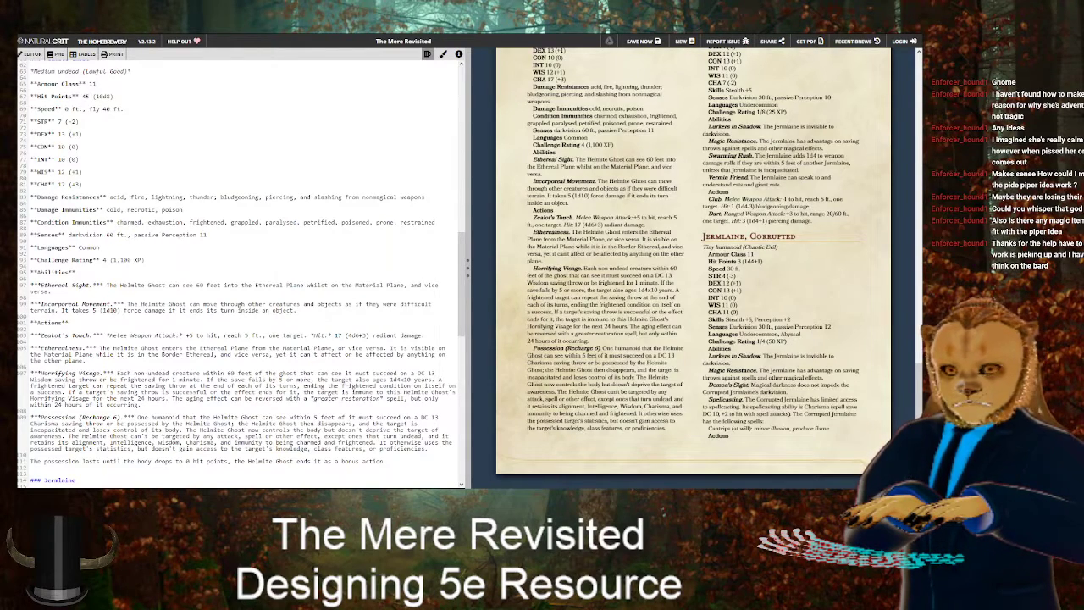
Finish the possession duration sentence with ", or the Helmite Ghost is turned or forced out by an effect like the *dispel evil and good* spell."
{"action": "type", "text": ", or the "}
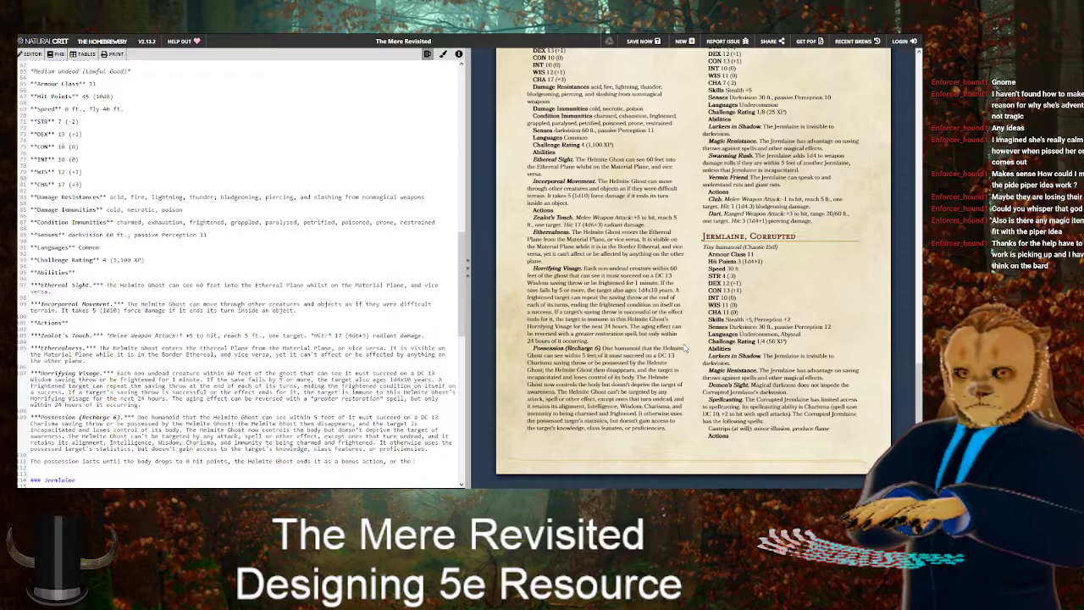
{"action": "type", "text": "Helmite Gho"}
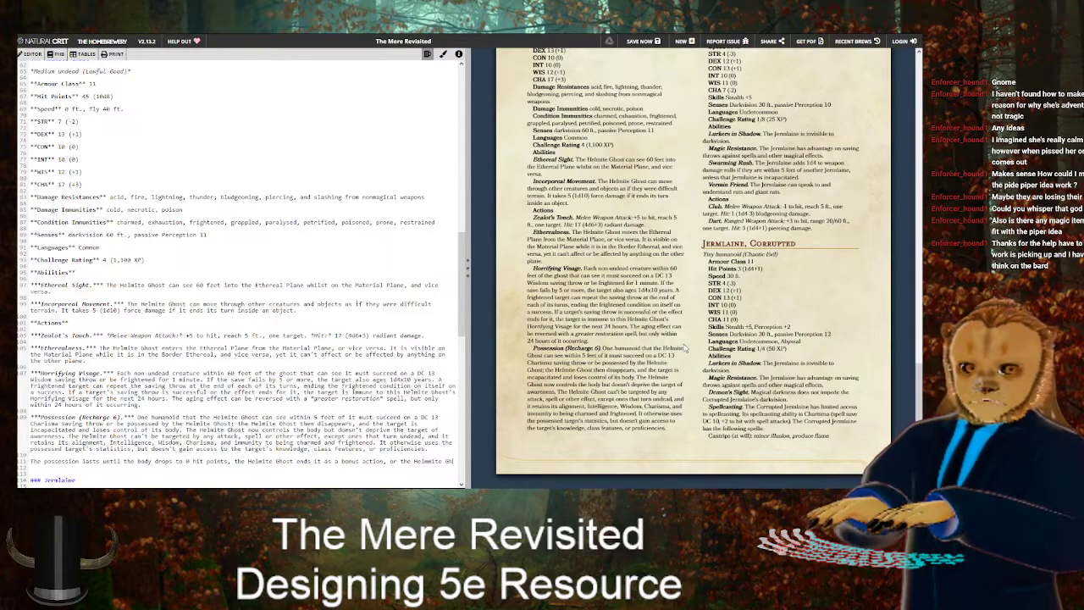
{"action": "key", "text": "BackSpace"}
{"action": "key", "text": "BackSpace"}
{"action": "key", "text": "BackSpace"}
{"action": "key", "text": "BackSpace"}
{"action": "key", "text": "BackSpace"}
{"action": "key", "text": "BackSpace"}
{"action": "key", "text": "BackSpace"}
{"action": "type", "text": "ite Gho"}
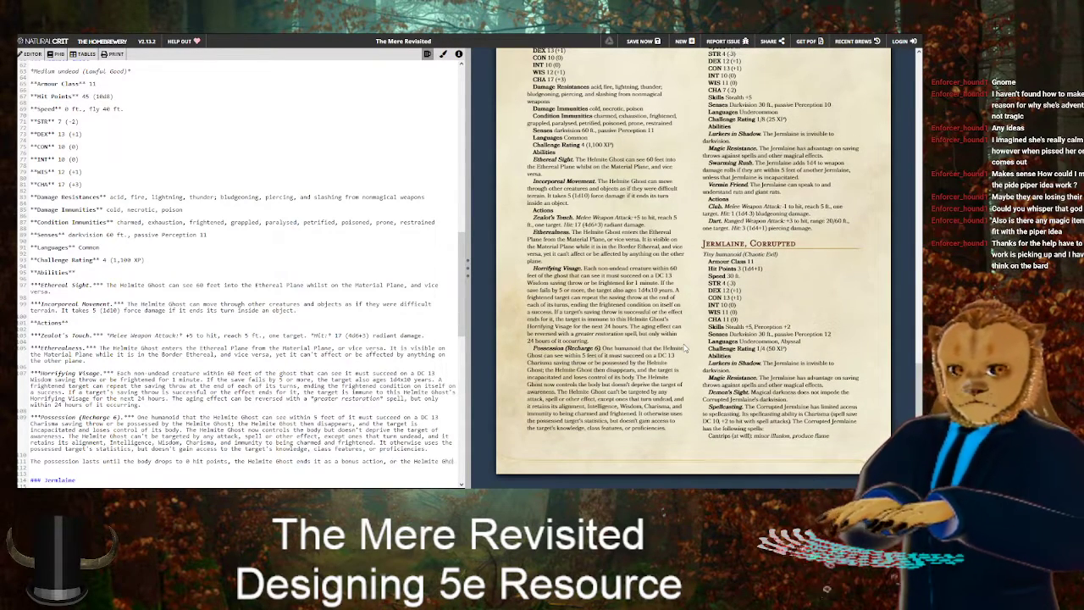
{"action": "type", "text": "st is turned or "}
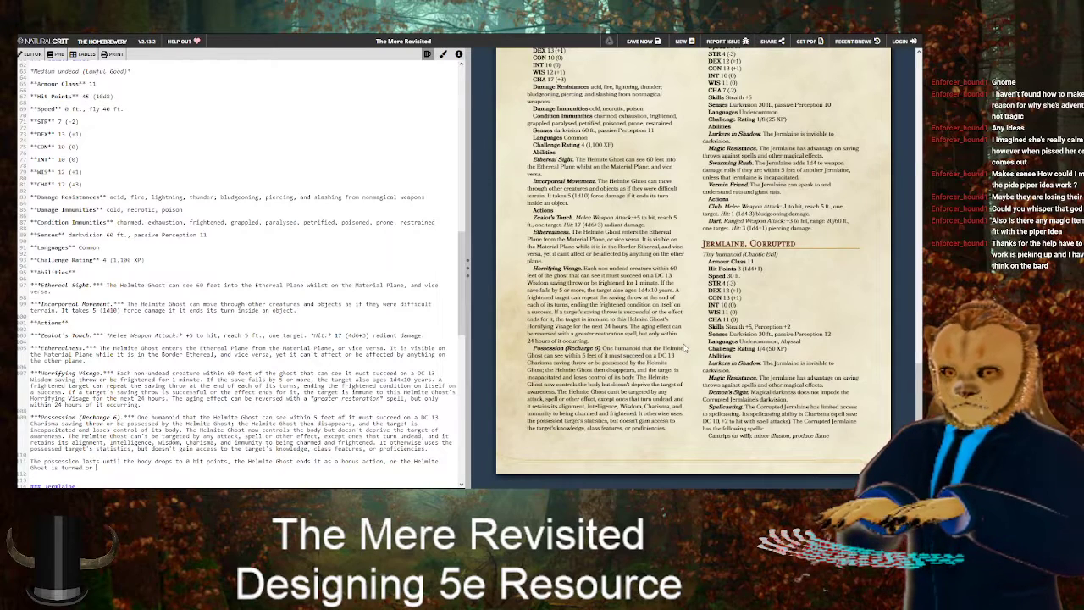
{"action": "type", "text": "forced out by"}
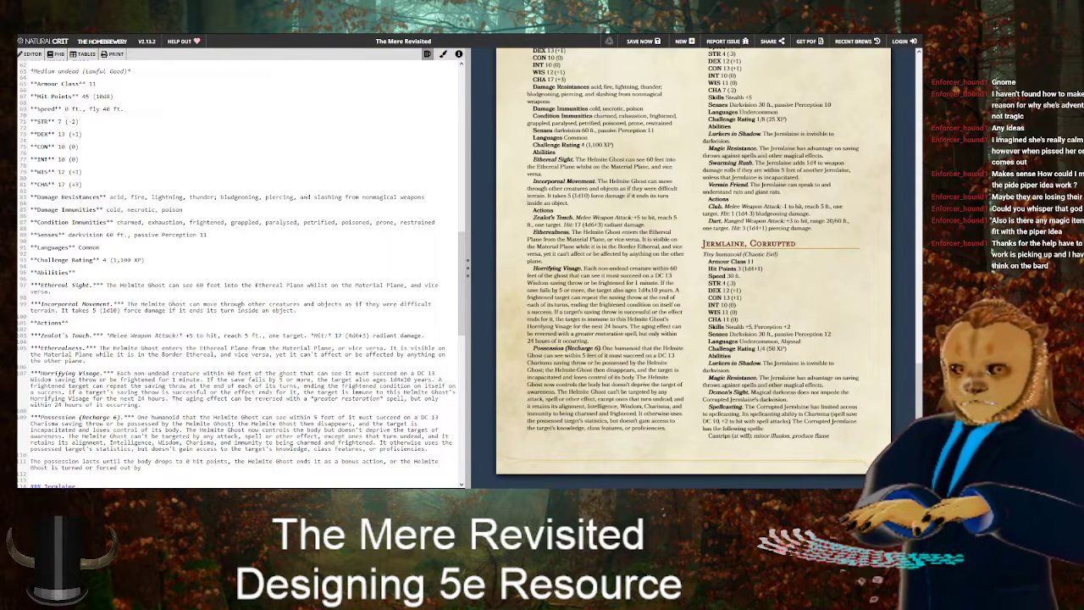
{"action": "type", "text": " an"}
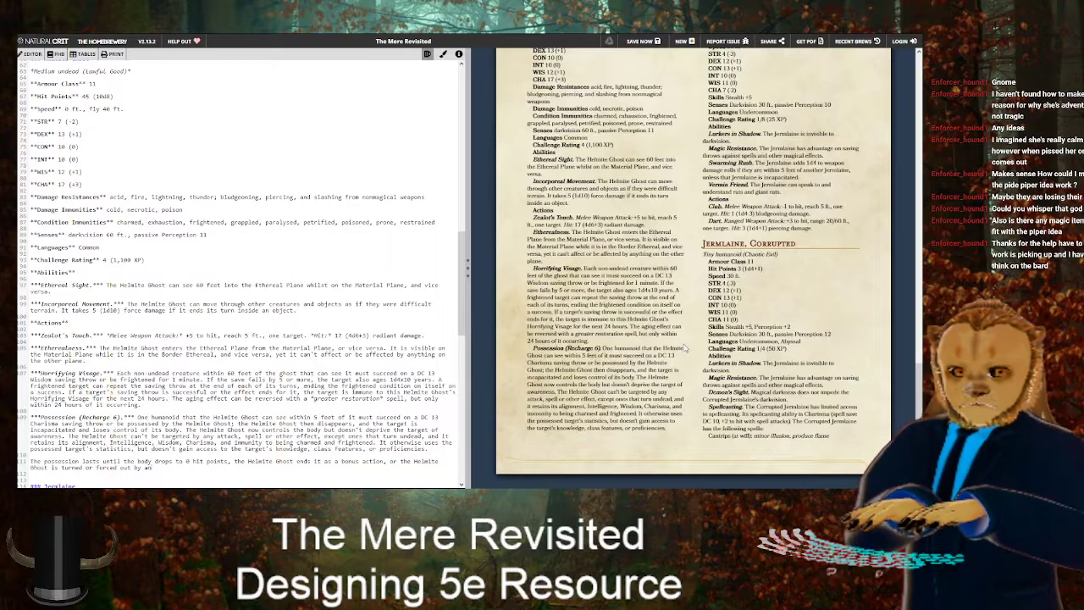
{"action": "type", "text": " effect like the"}
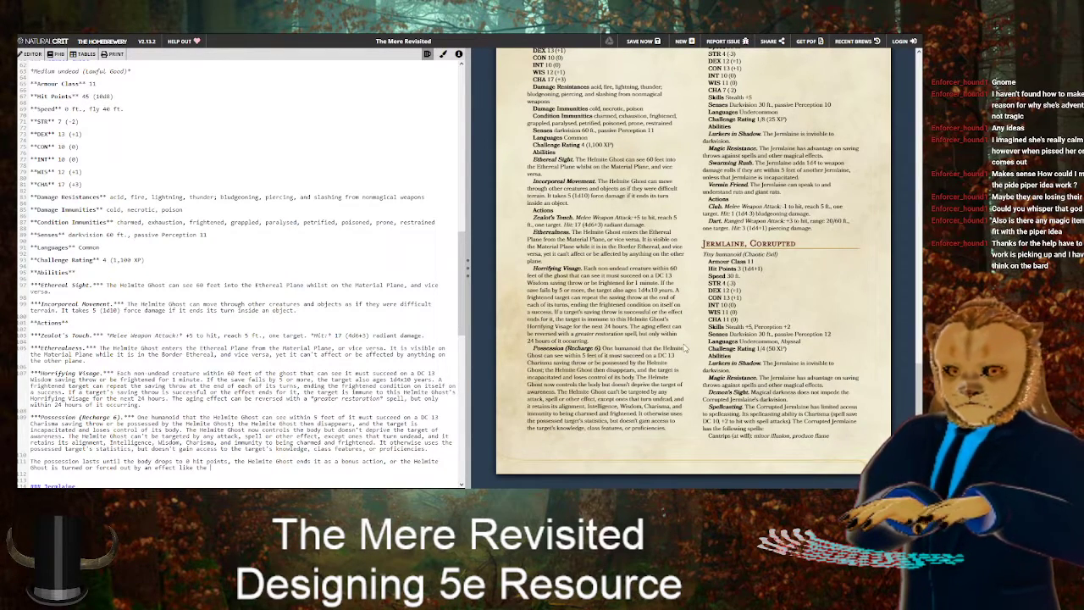
{"action": "type", "text": " \"dispel evil and "}
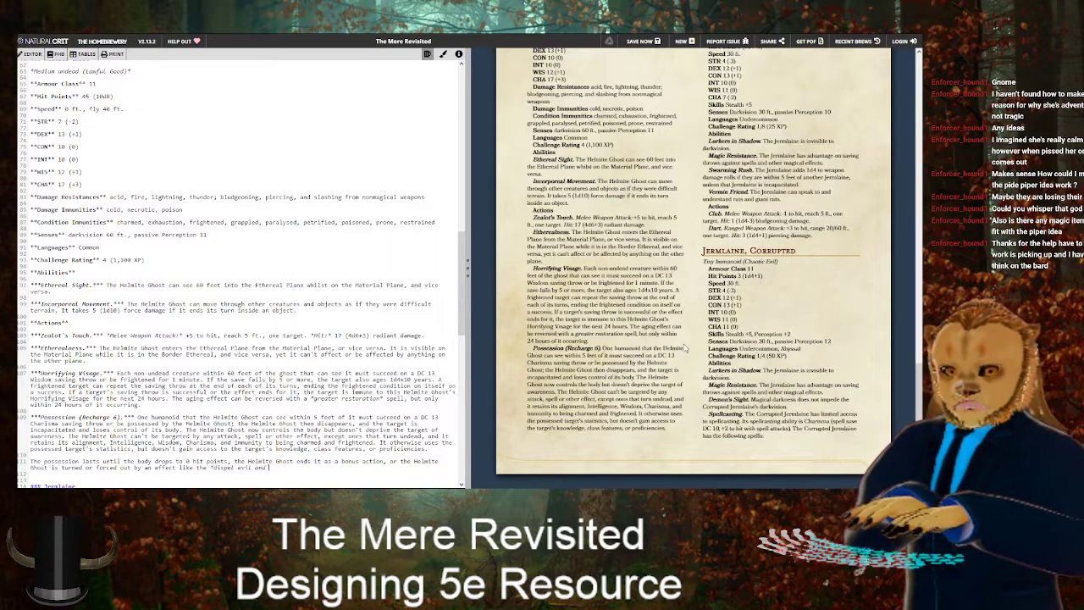
{"action": "type", "text": "good\" spell."}
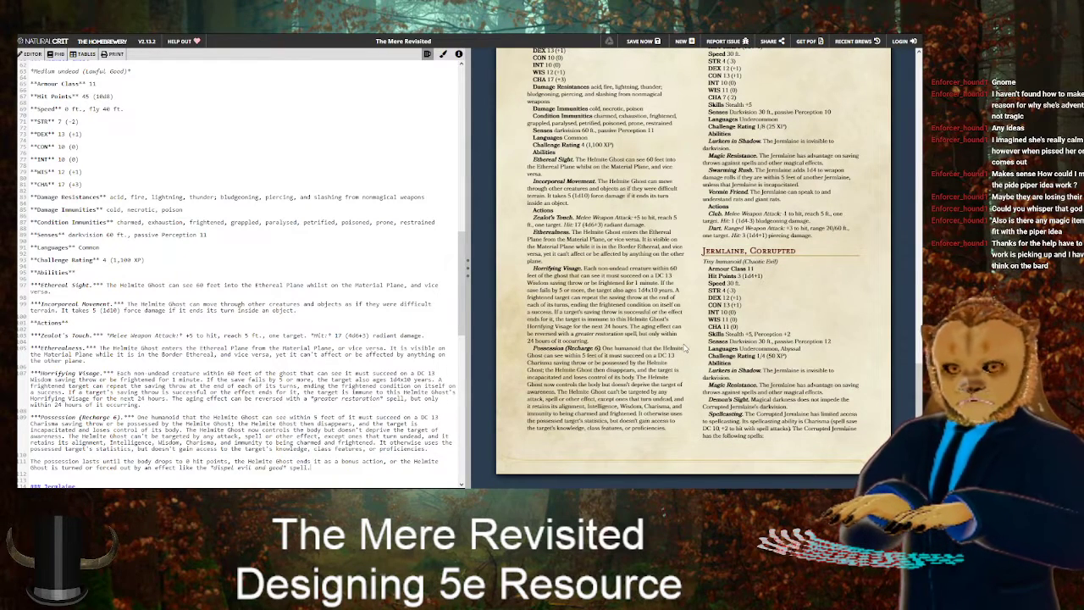
Add to the possession paragraph: "When the possession ends, the Helmite Ghost reappears in an unoccupied space within 5 feet of the body."
{"action": "scroll", "coordinate": [833, 331], "scroll_direction": "up", "scroll_amount": 3}
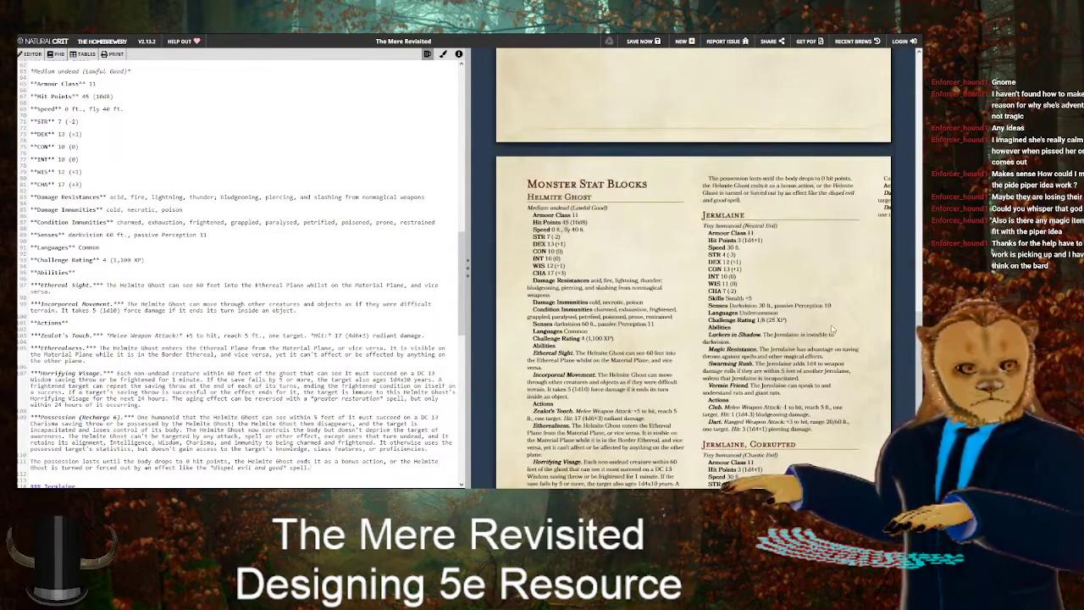
{"action": "scroll", "coordinate": [832, 330], "scroll_direction": "down", "scroll_amount": 2}
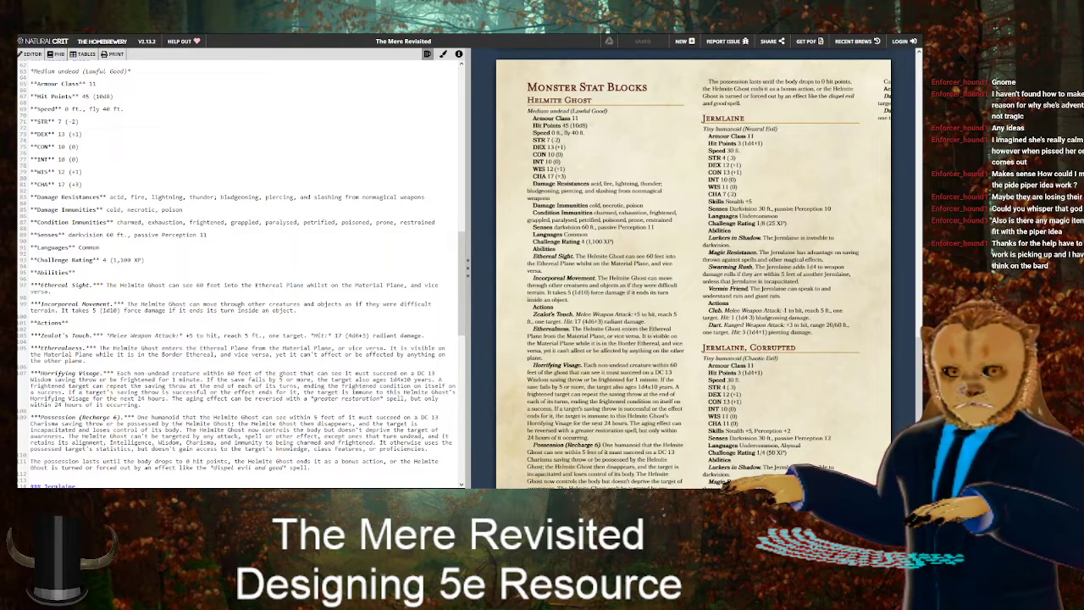
{"action": "type", "text": "W"}
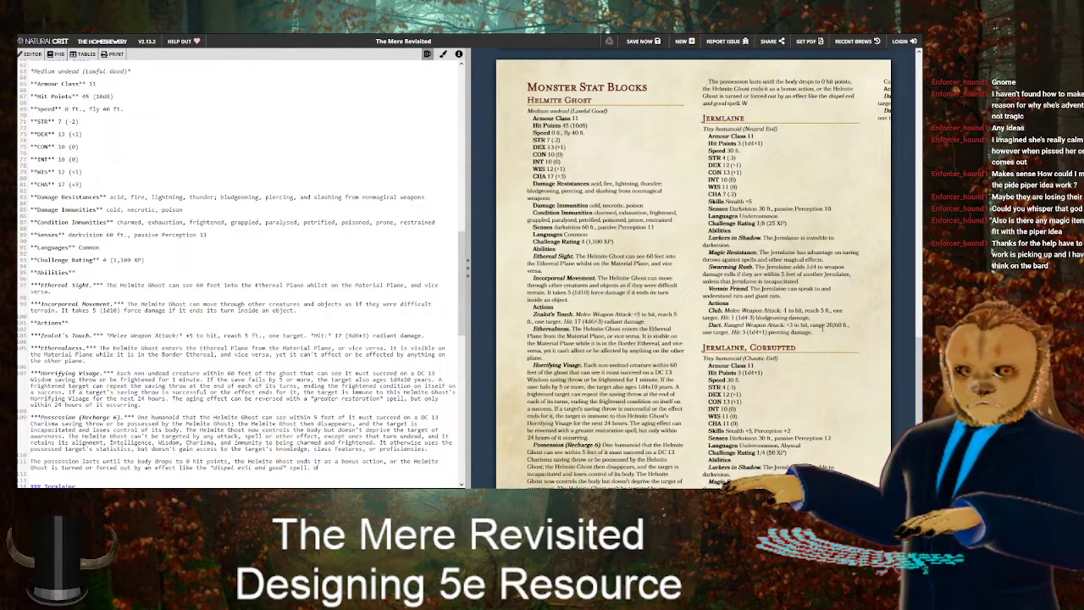
{"action": "type", "text": "hen the possess"}
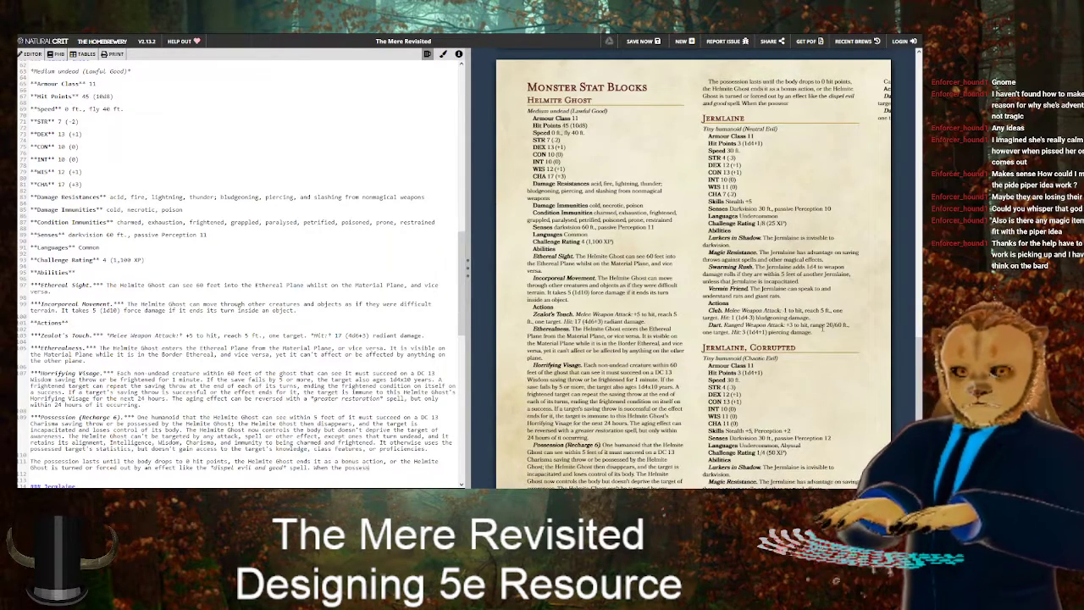
{"action": "type", "text": "ion ends."}
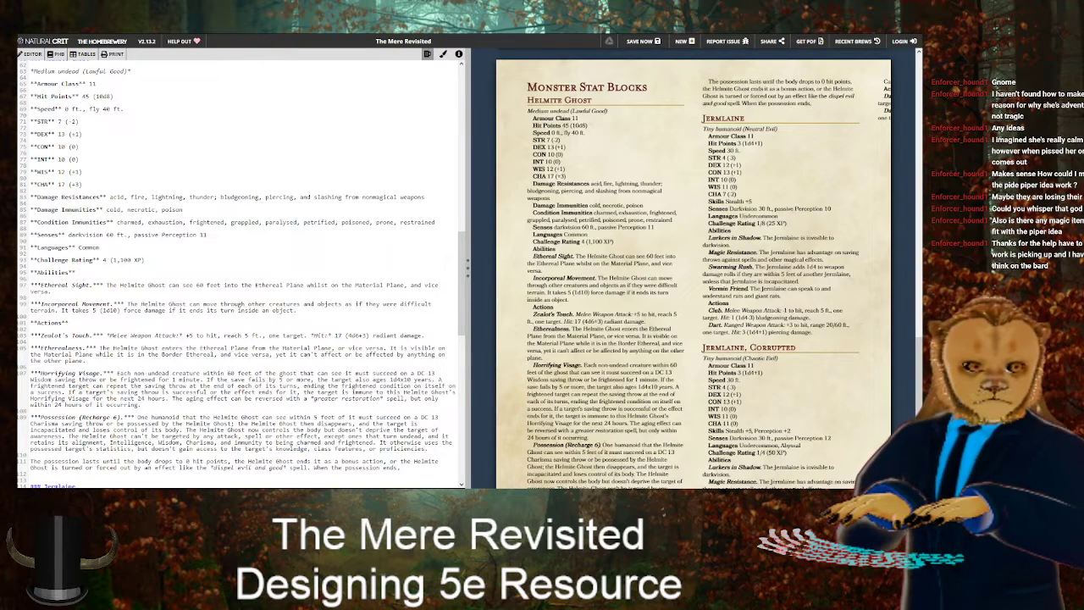
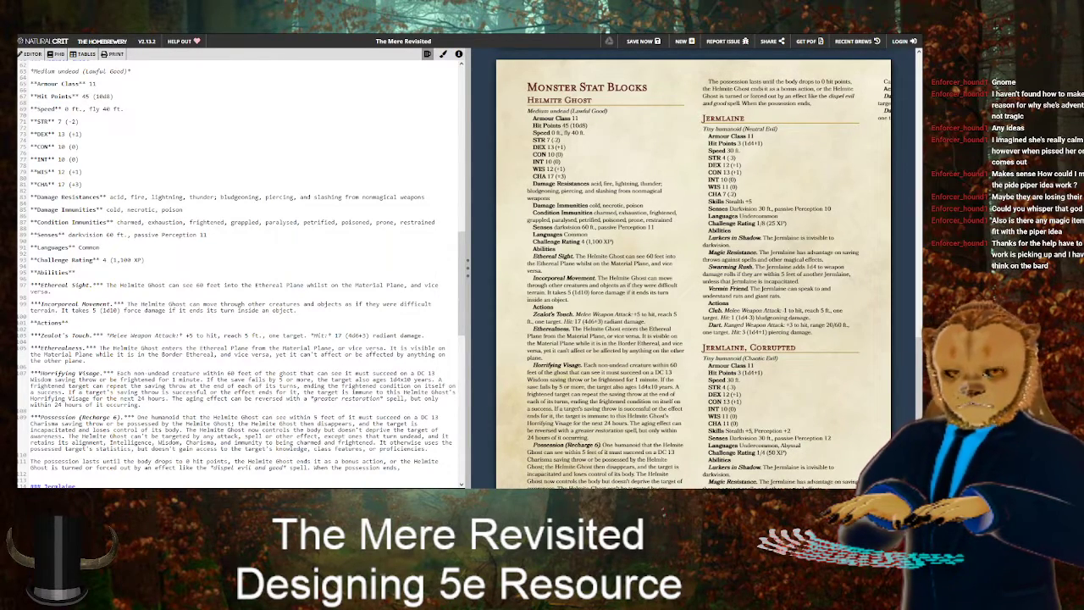
{"action": "key", "text": "ctrl+s"}
{"action": "type", "text": "the Helmite Ghost "}
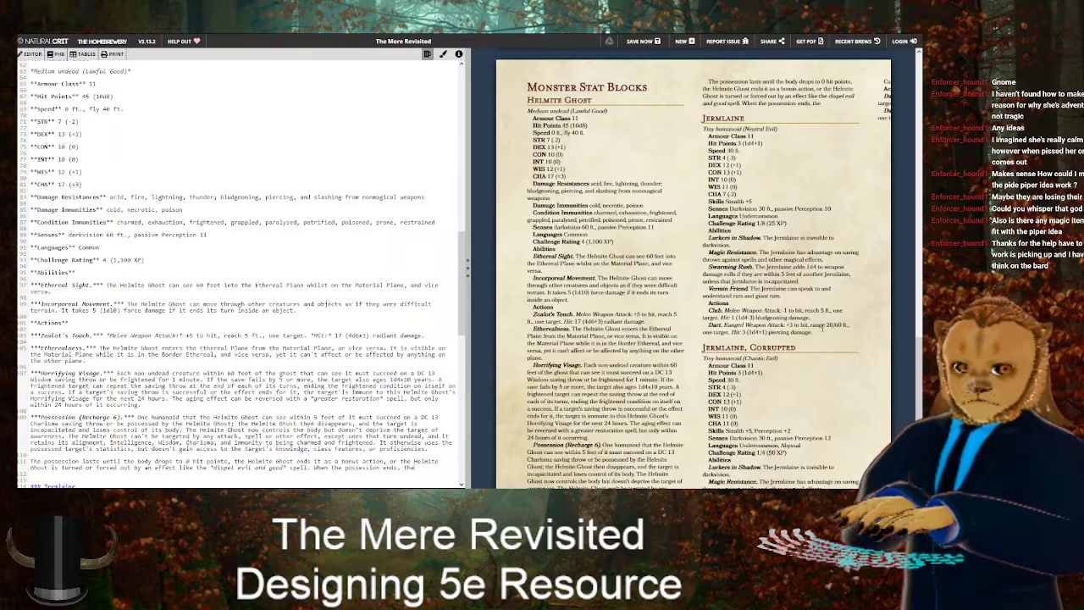
{"action": "type", "text": "rea"}
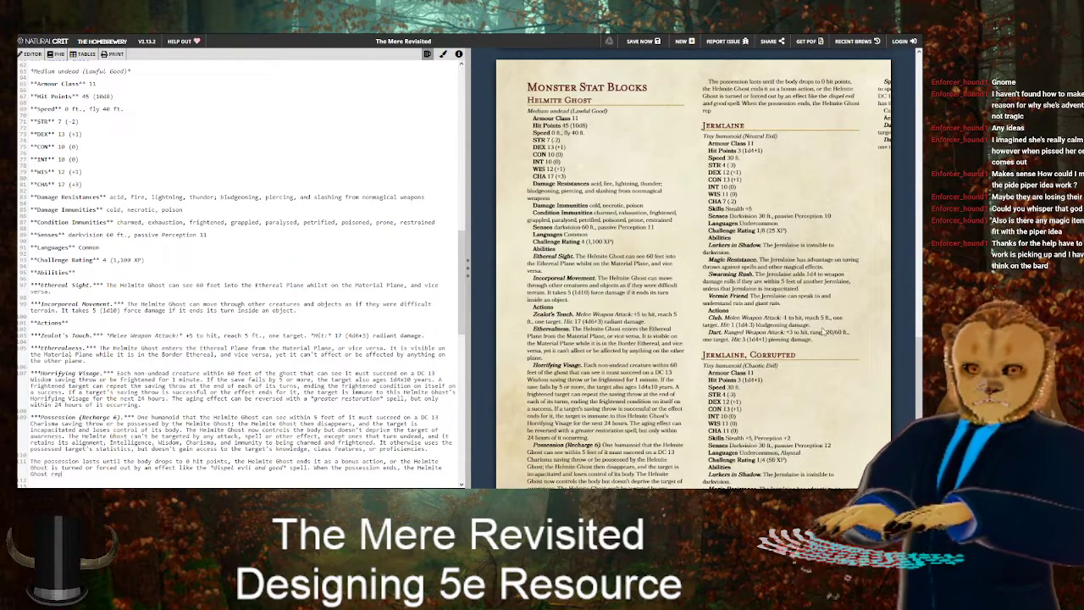
{"action": "type", "text": "ppear"}
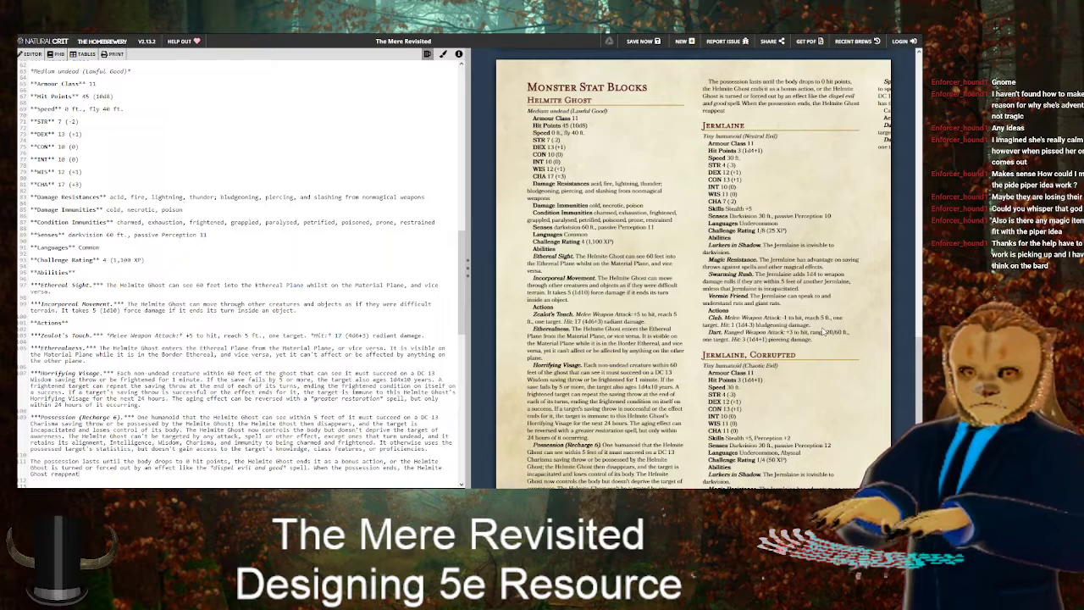
{"action": "type", "text": "s in an u"}
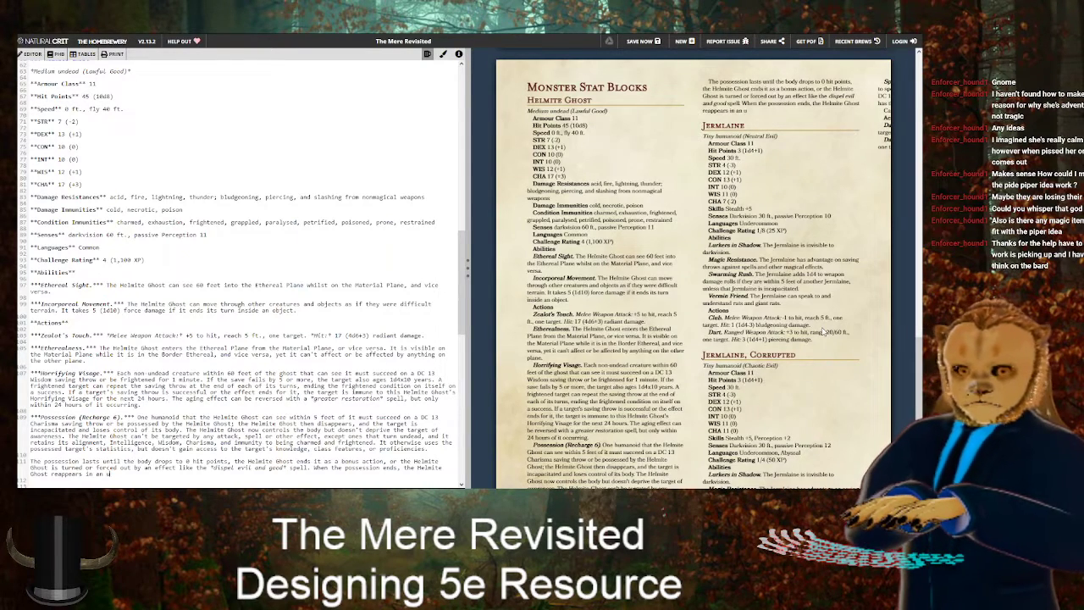
{"action": "type", "text": "noccupied space"}
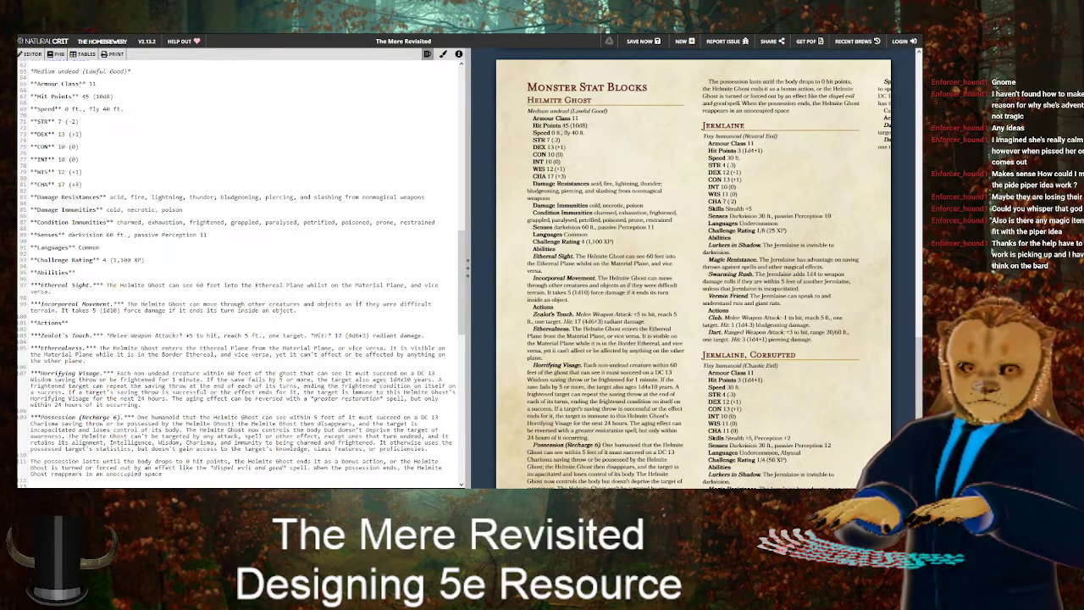
{"action": "type", "text": " within"}
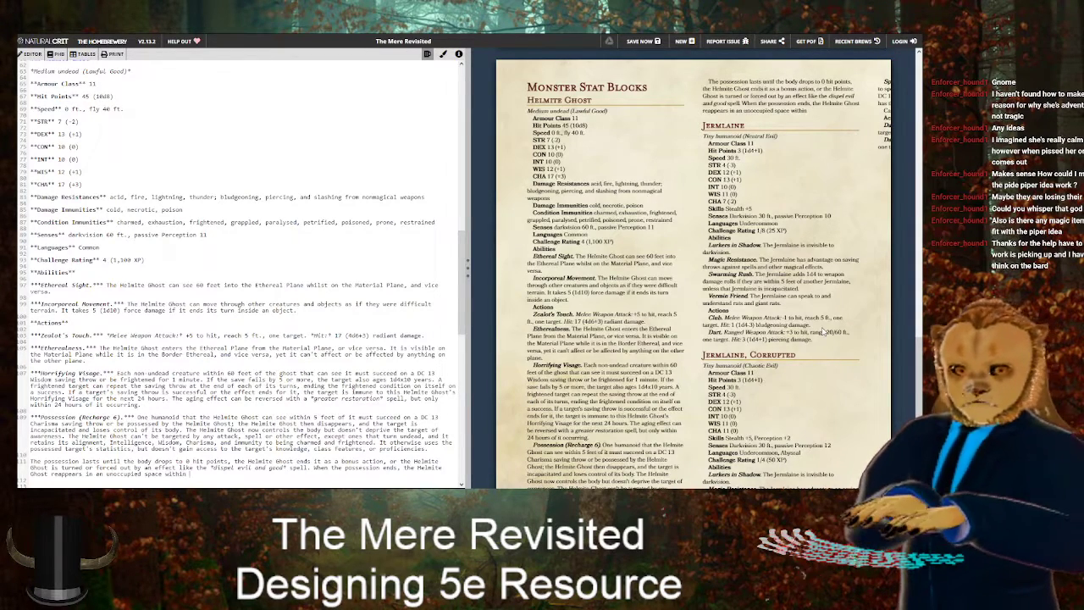
{"action": "type", "text": " 5 feet of the body."}
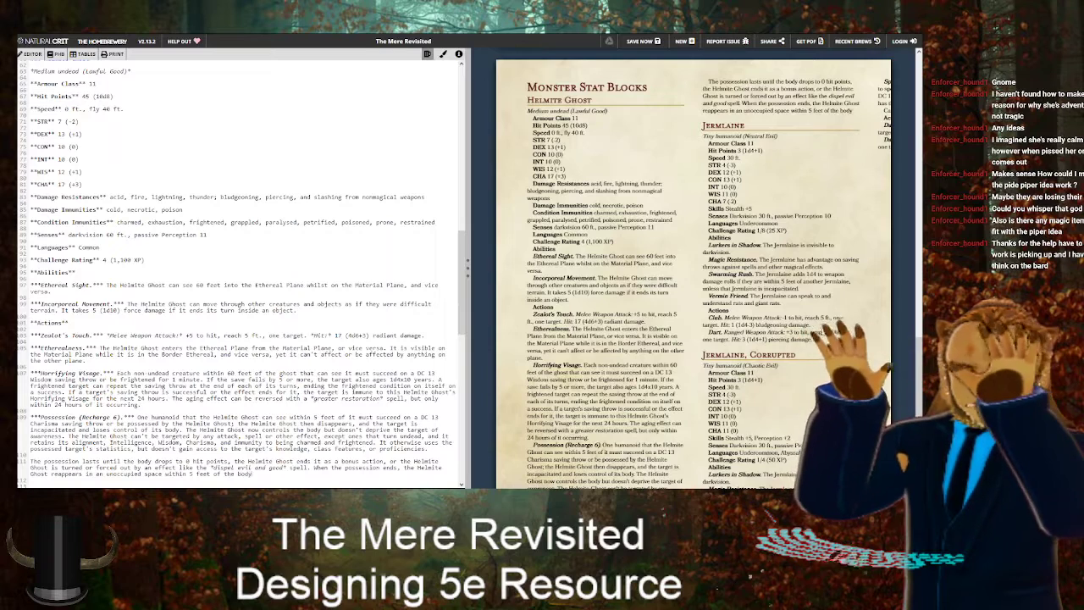
Add "The target is immune to this Helmite Ghost's possession for 24 hours after succeeding on the saving throw or after the possession ends."
{"action": "type", "text": " The target is"}
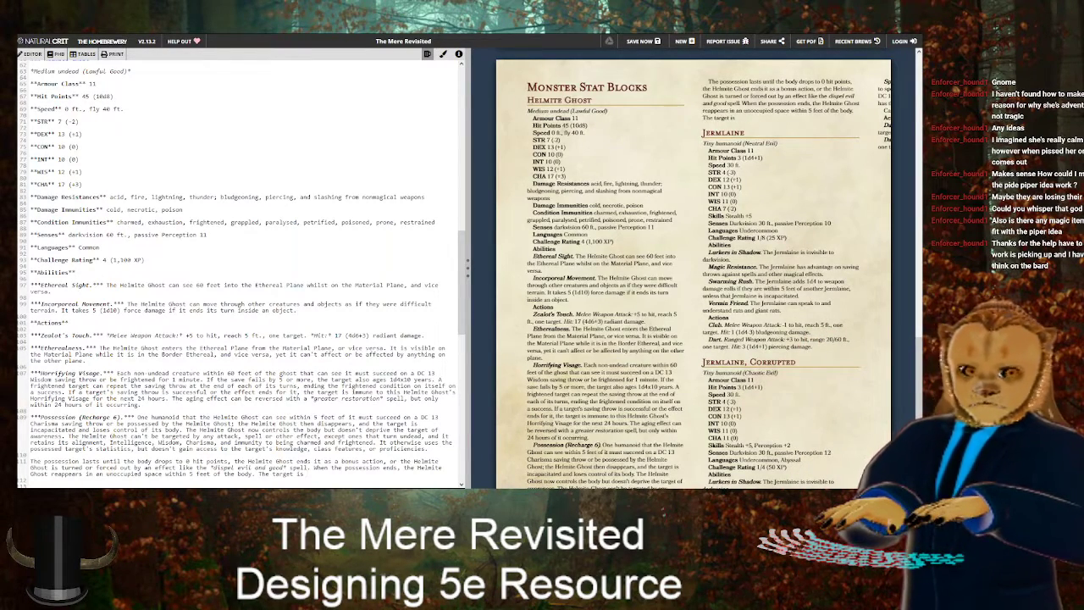
{"action": "type", "text": " immune to"}
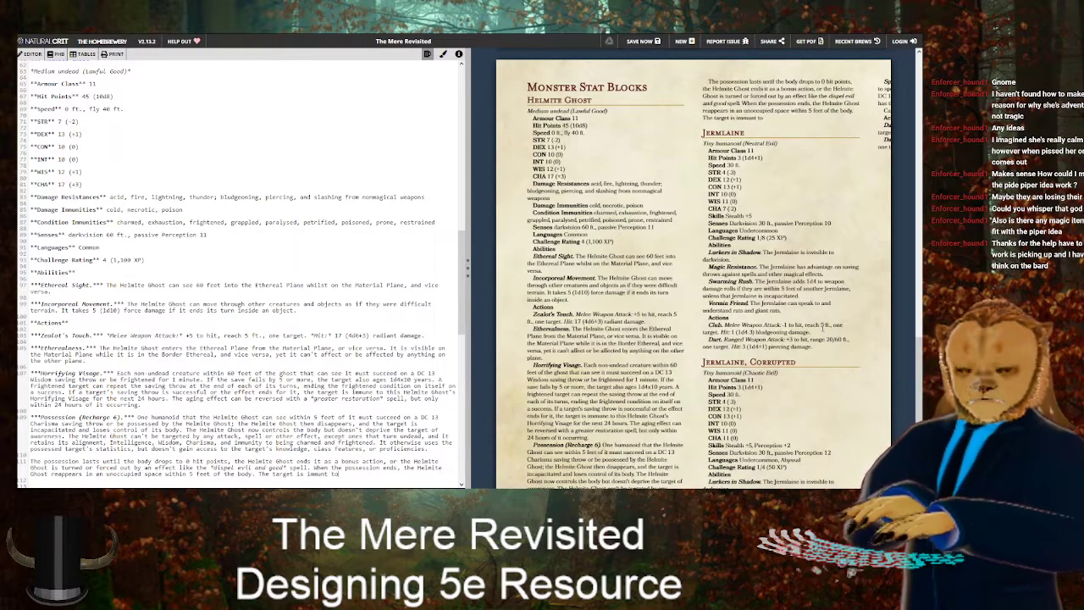
{"action": "type", "text": " this Helmit"}
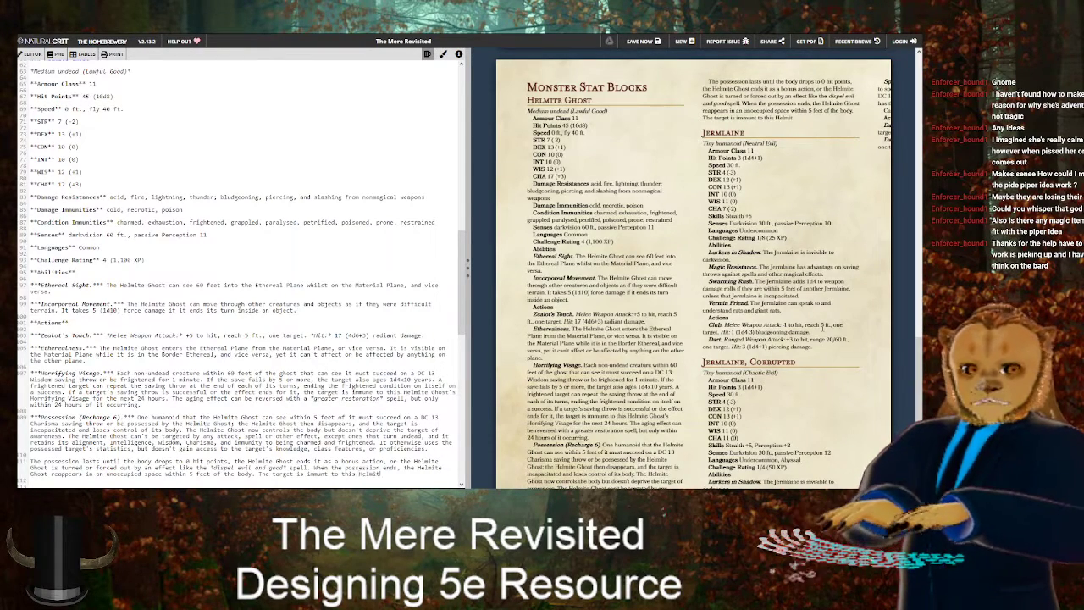
{"action": "type", "text": "e Ghost's possessi"}
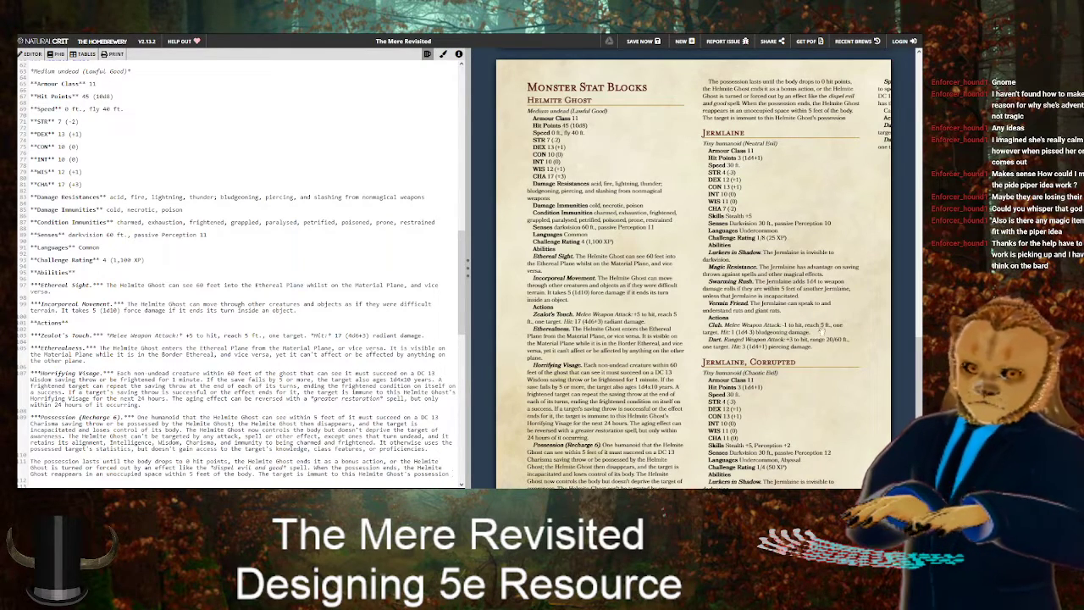
{"action": "type", "text": "on"}
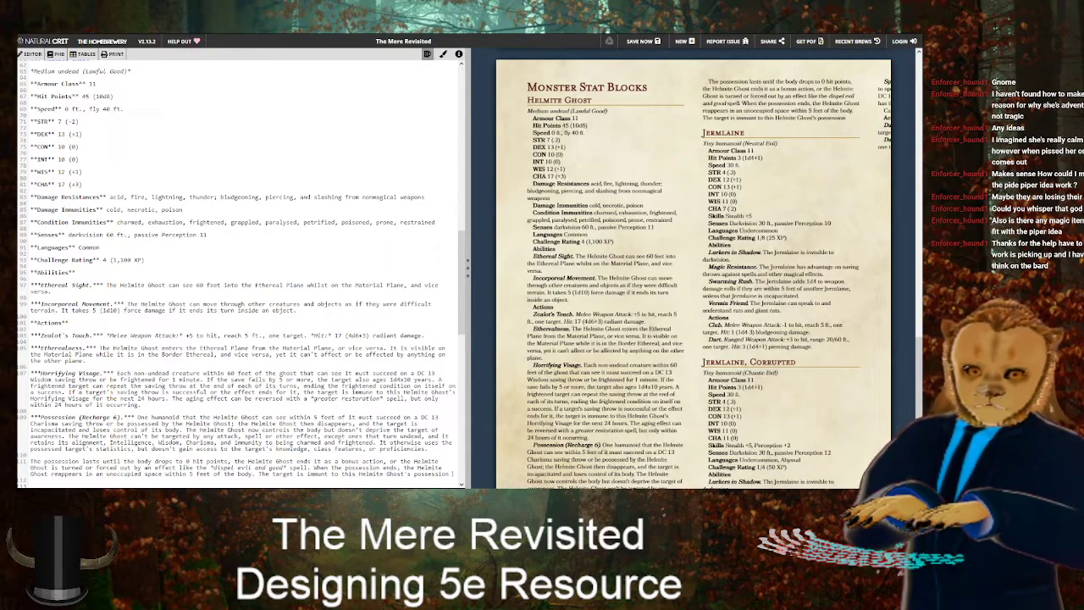
{"action": "type", "text": " for 24 hour"}
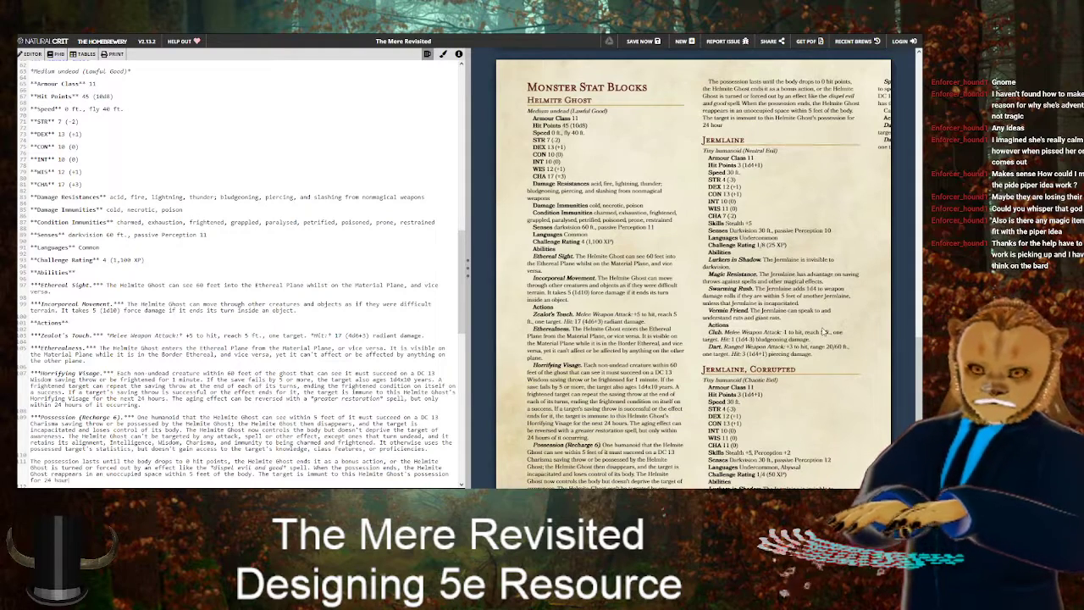
{"action": "type", "text": "s a"}
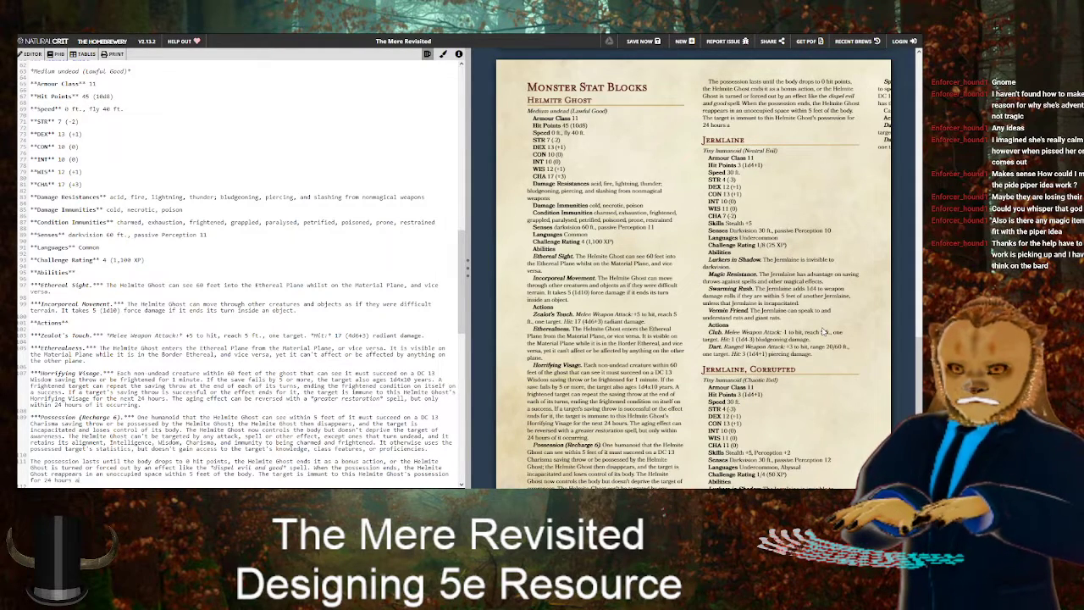
{"action": "type", "text": "fter succeeding on"}
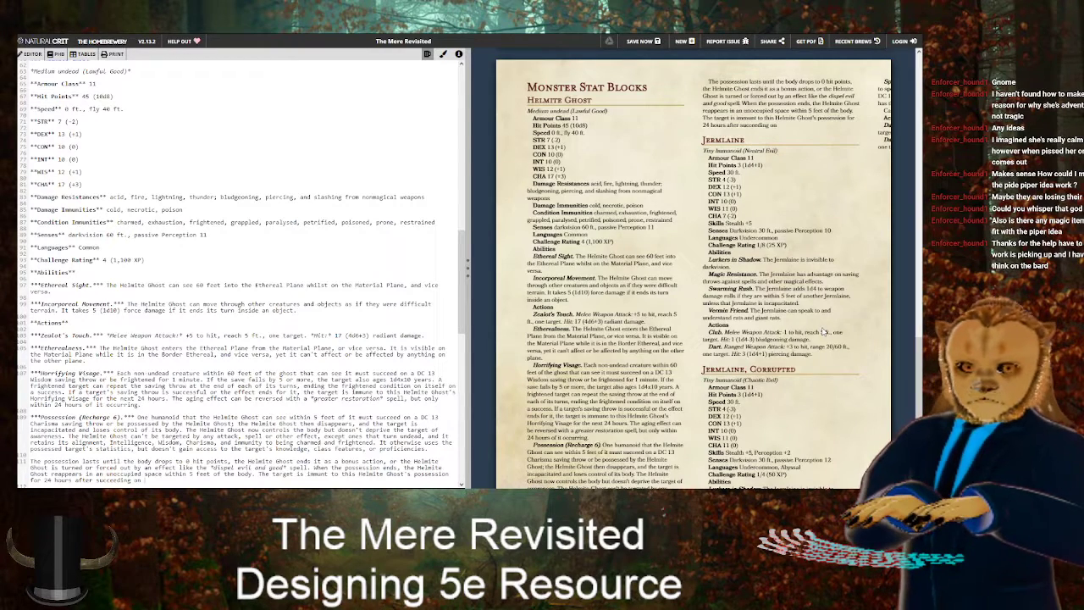
{"action": "type", "text": " the saving throw"}
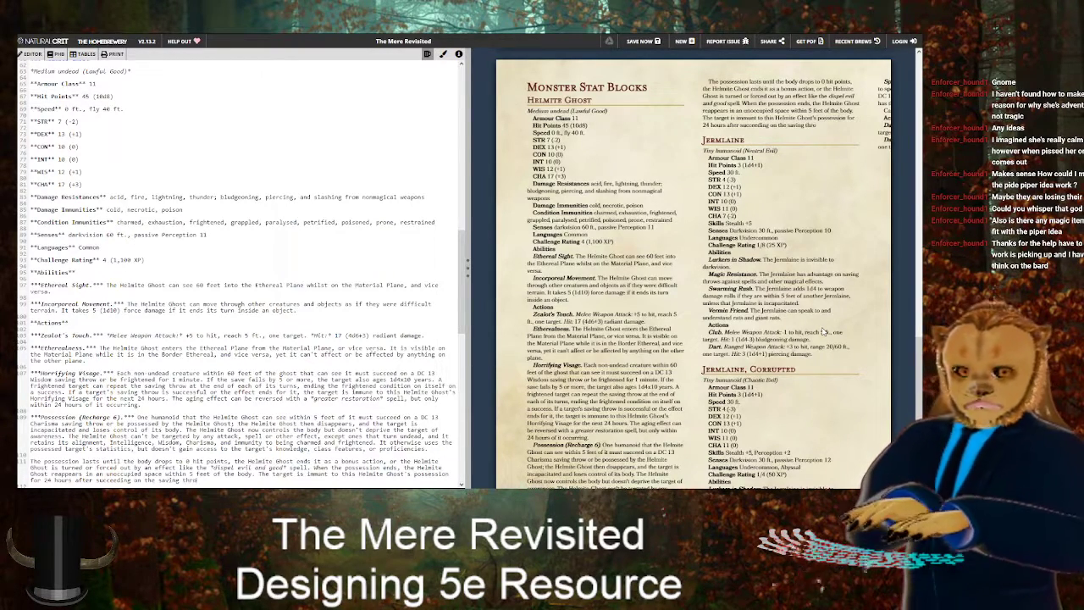
{"action": "type", "text": " or after the"}
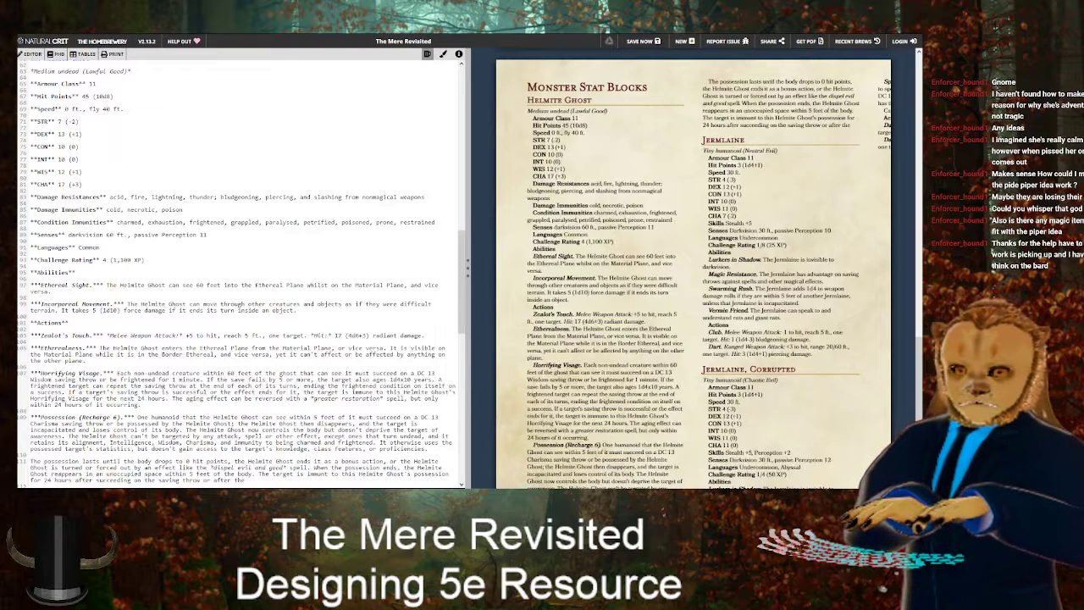
{"action": "type", "text": " possession"}
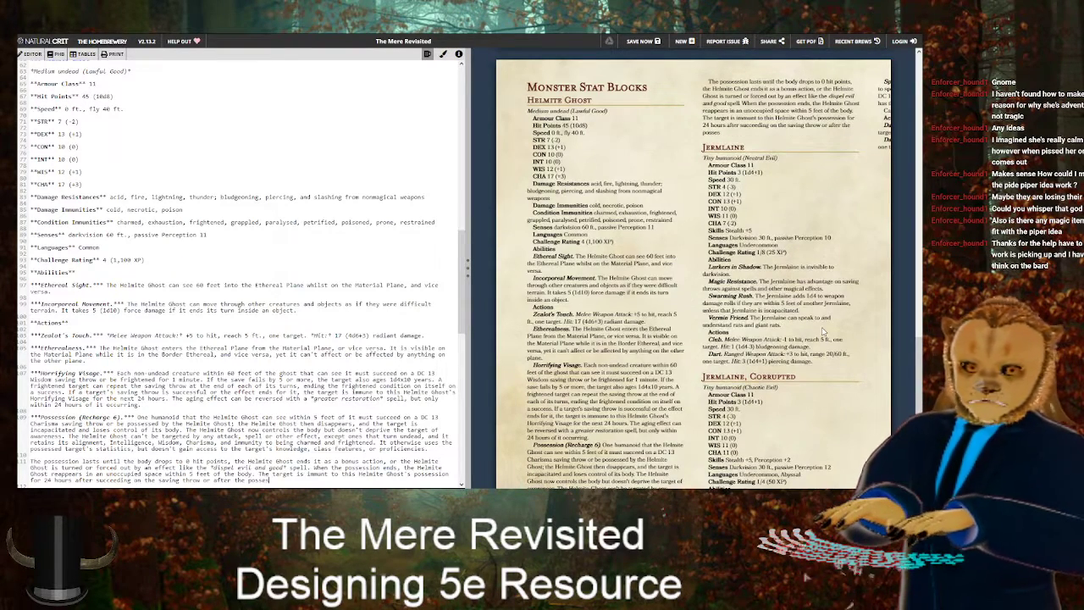
{"action": "type", "text": " ends."}
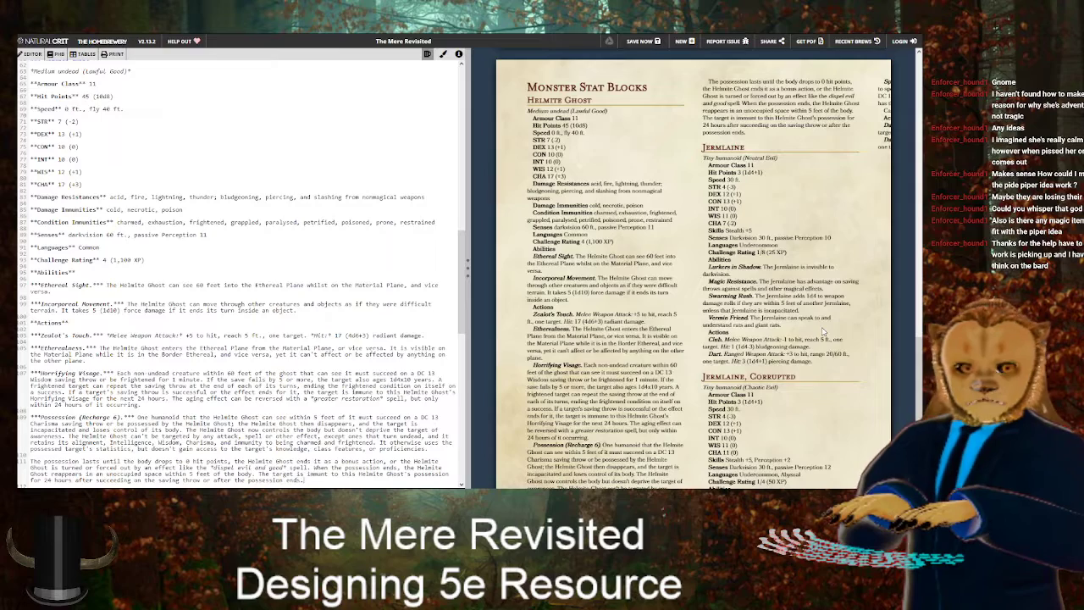
{"action": "scroll", "coordinate": [686, 361], "scroll_direction": "down", "scroll_amount": 2}
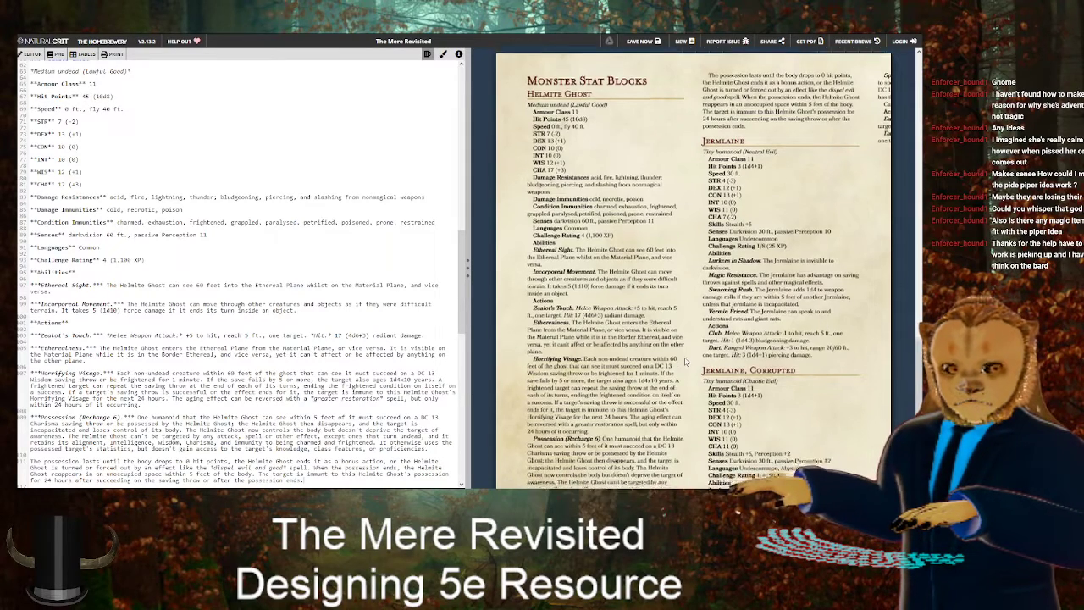
Review the rendered Helmite Ghost stat block on the Monster Stat Blocks page, including how the Possession text flows between columns
{"action": "scroll", "coordinate": [686, 361], "scroll_direction": "up", "scroll_amount": 2}
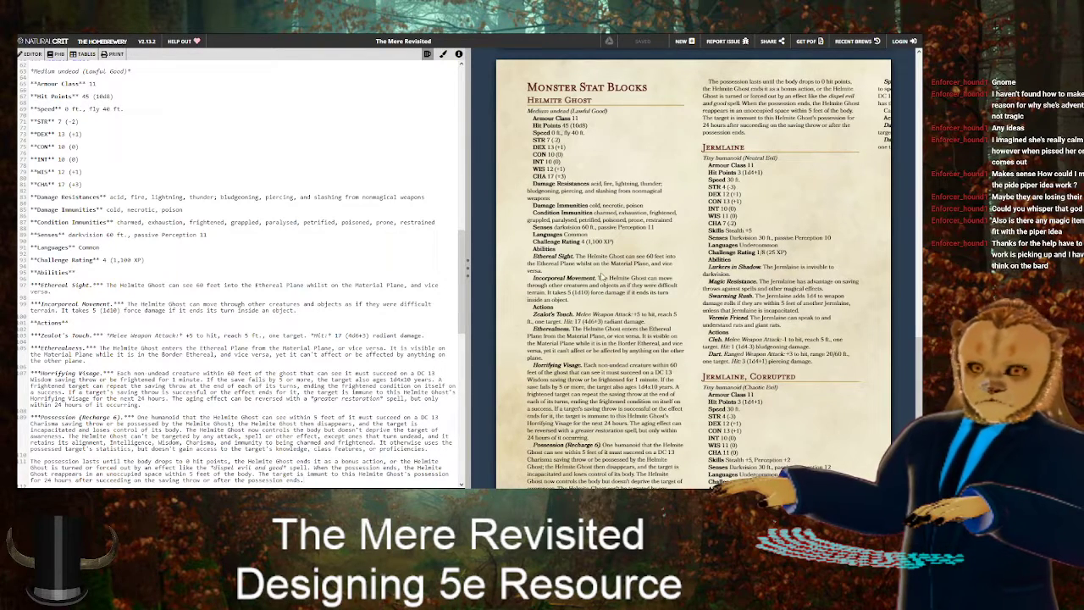
{"action": "scroll", "coordinate": [583, 269], "scroll_direction": "down", "scroll_amount": 1}
{"action": "scroll", "coordinate": [583, 269], "scroll_direction": "down", "scroll_amount": 2}
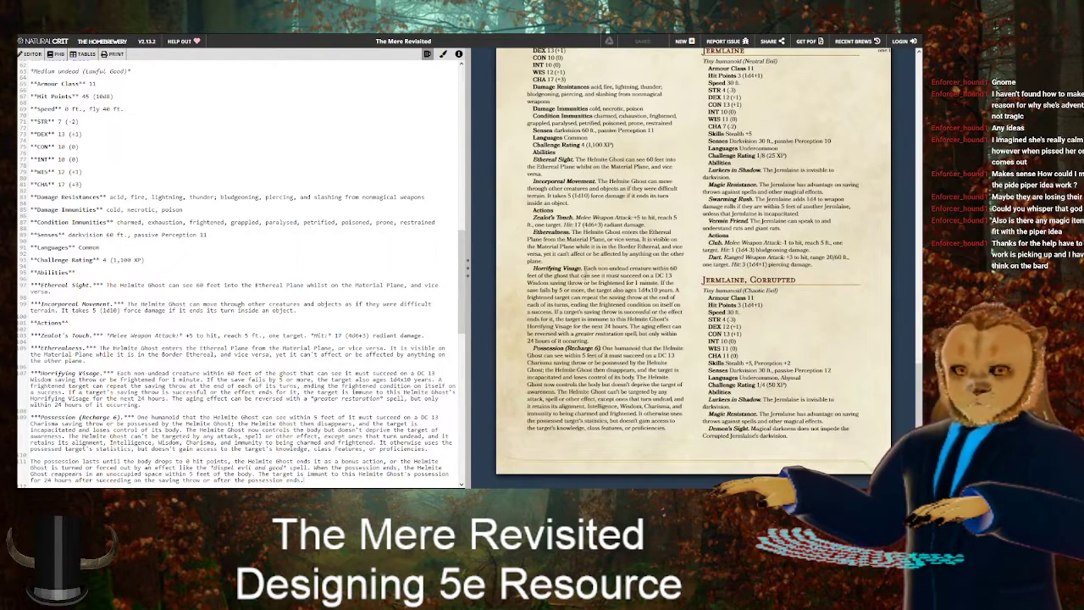
{"action": "scroll", "coordinate": [584, 277], "scroll_direction": "up", "scroll_amount": 3}
{"action": "scroll", "coordinate": [585, 277], "scroll_direction": "down", "scroll_amount": 3}
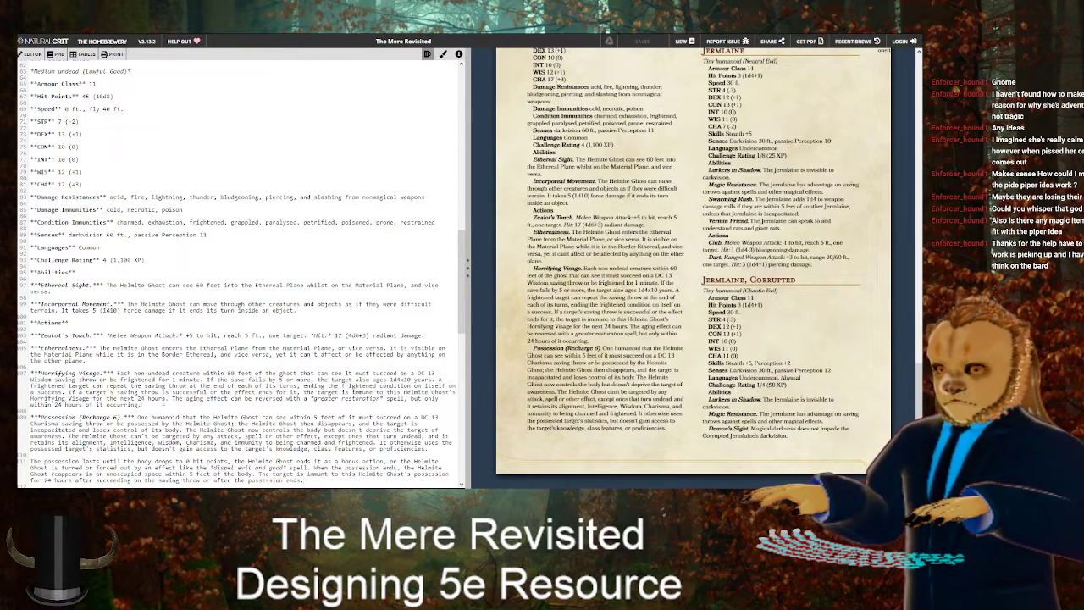
Look over the opening of The Mere Revisited in both source and preview, from the title through Background, Quests and Wolfhill House
{"action": "scroll", "coordinate": [192, 328], "scroll_direction": "up", "scroll_amount": 15}
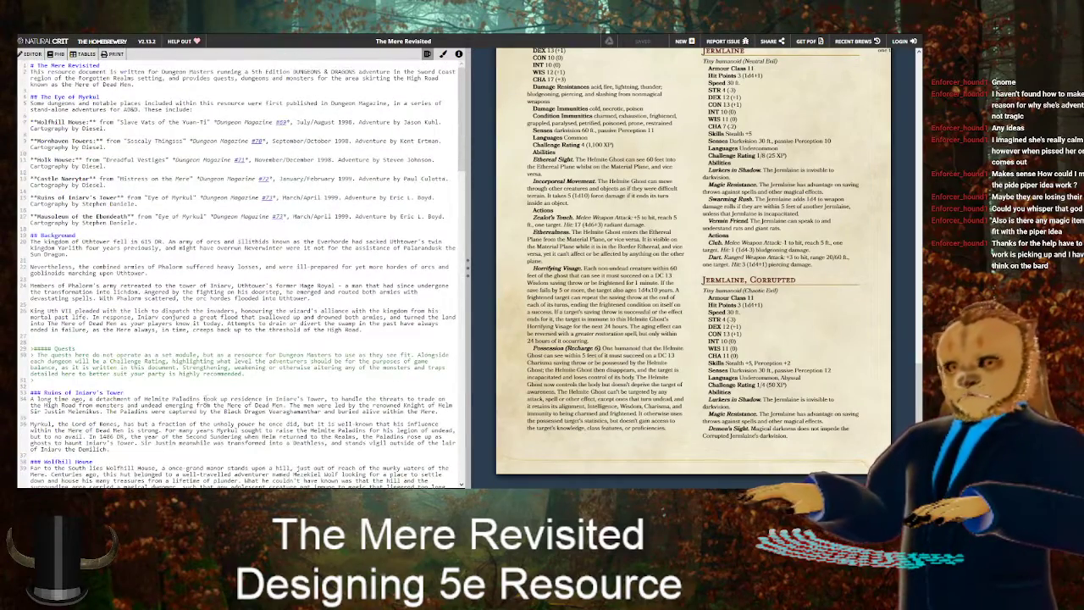
{"action": "scroll", "coordinate": [205, 398], "scroll_direction": "down", "scroll_amount": 5}
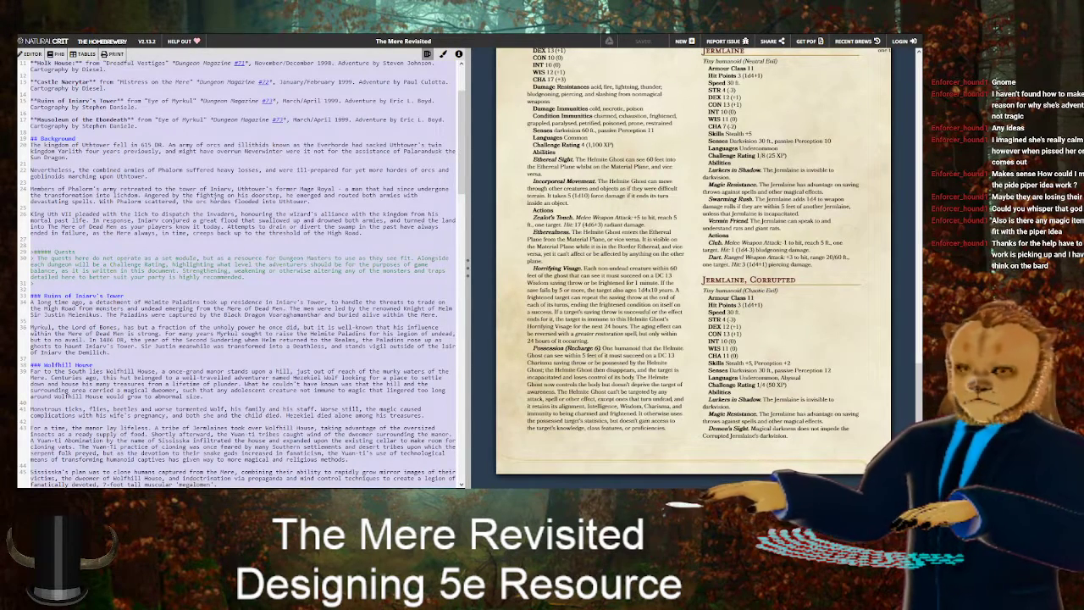
{"action": "scroll", "coordinate": [657, 263], "scroll_direction": "up", "scroll_amount": 4}
{"action": "scroll", "coordinate": [656, 262], "scroll_direction": "up", "scroll_amount": 4}
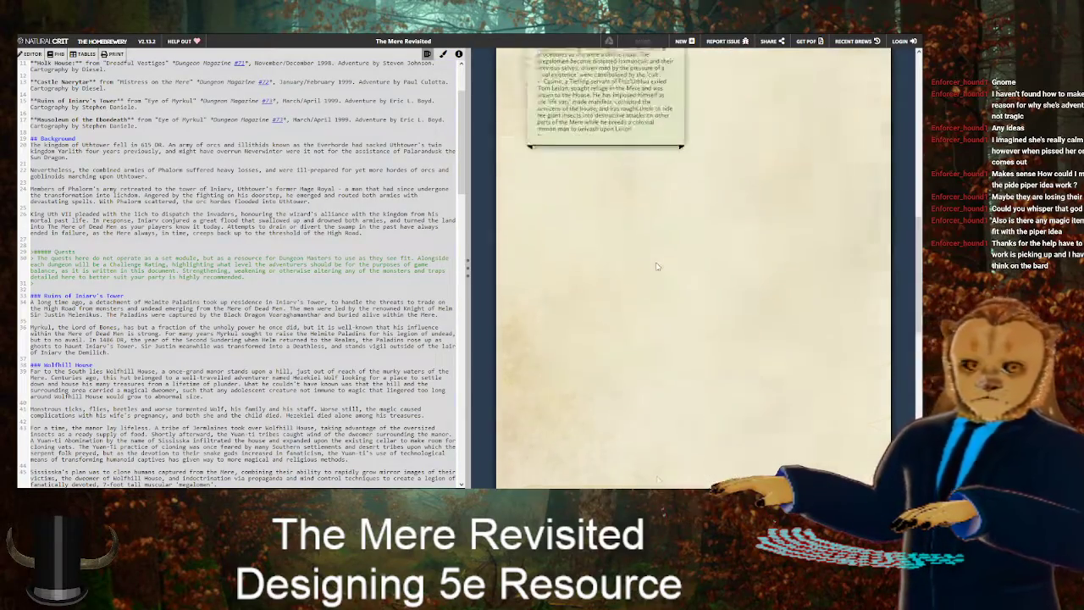
{"action": "scroll", "coordinate": [660, 266], "scroll_direction": "down", "scroll_amount": 10}
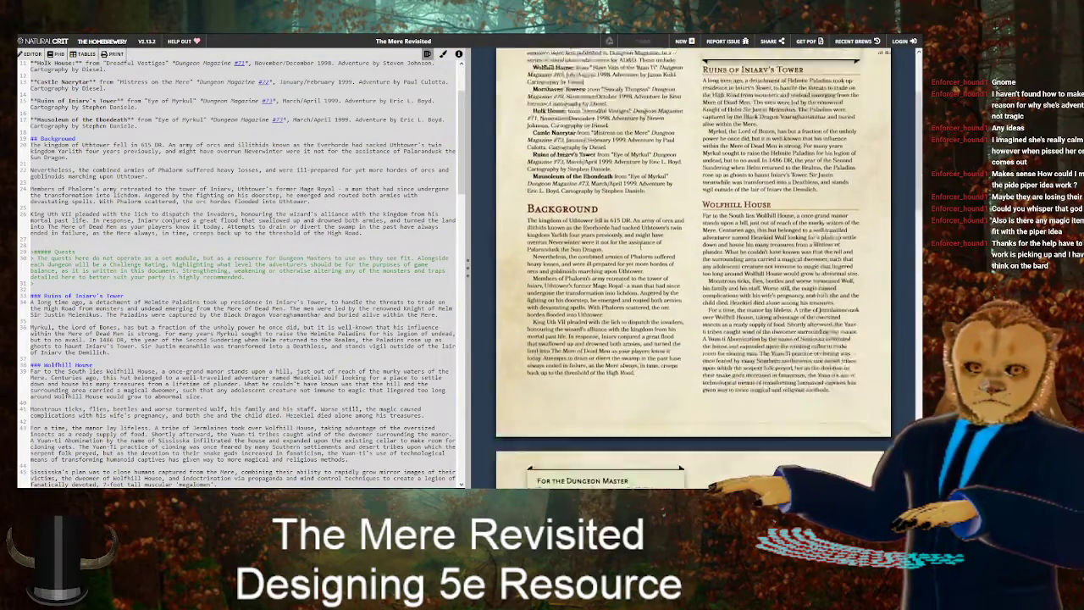
{"action": "scroll", "coordinate": [658, 259], "scroll_direction": "up", "scroll_amount": 10}
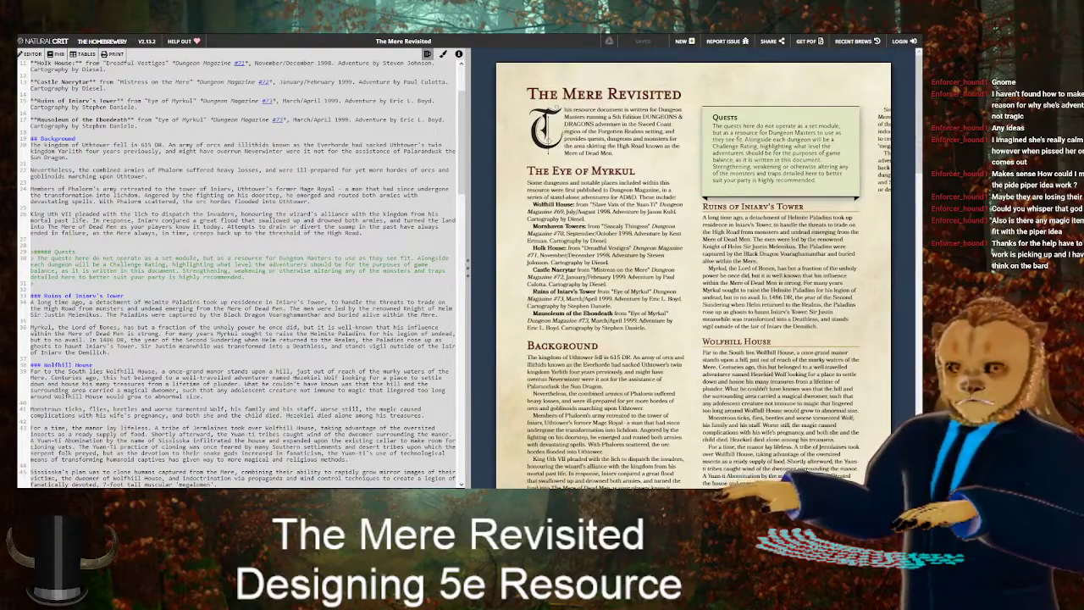
{"action": "scroll", "coordinate": [241, 267], "scroll_direction": "up", "scroll_amount": 3}
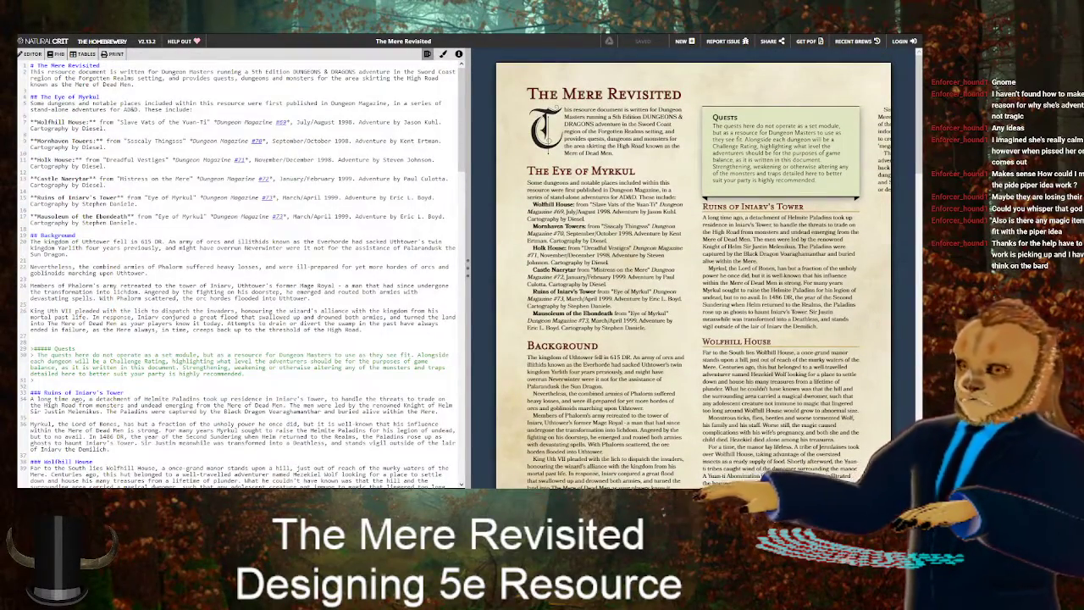